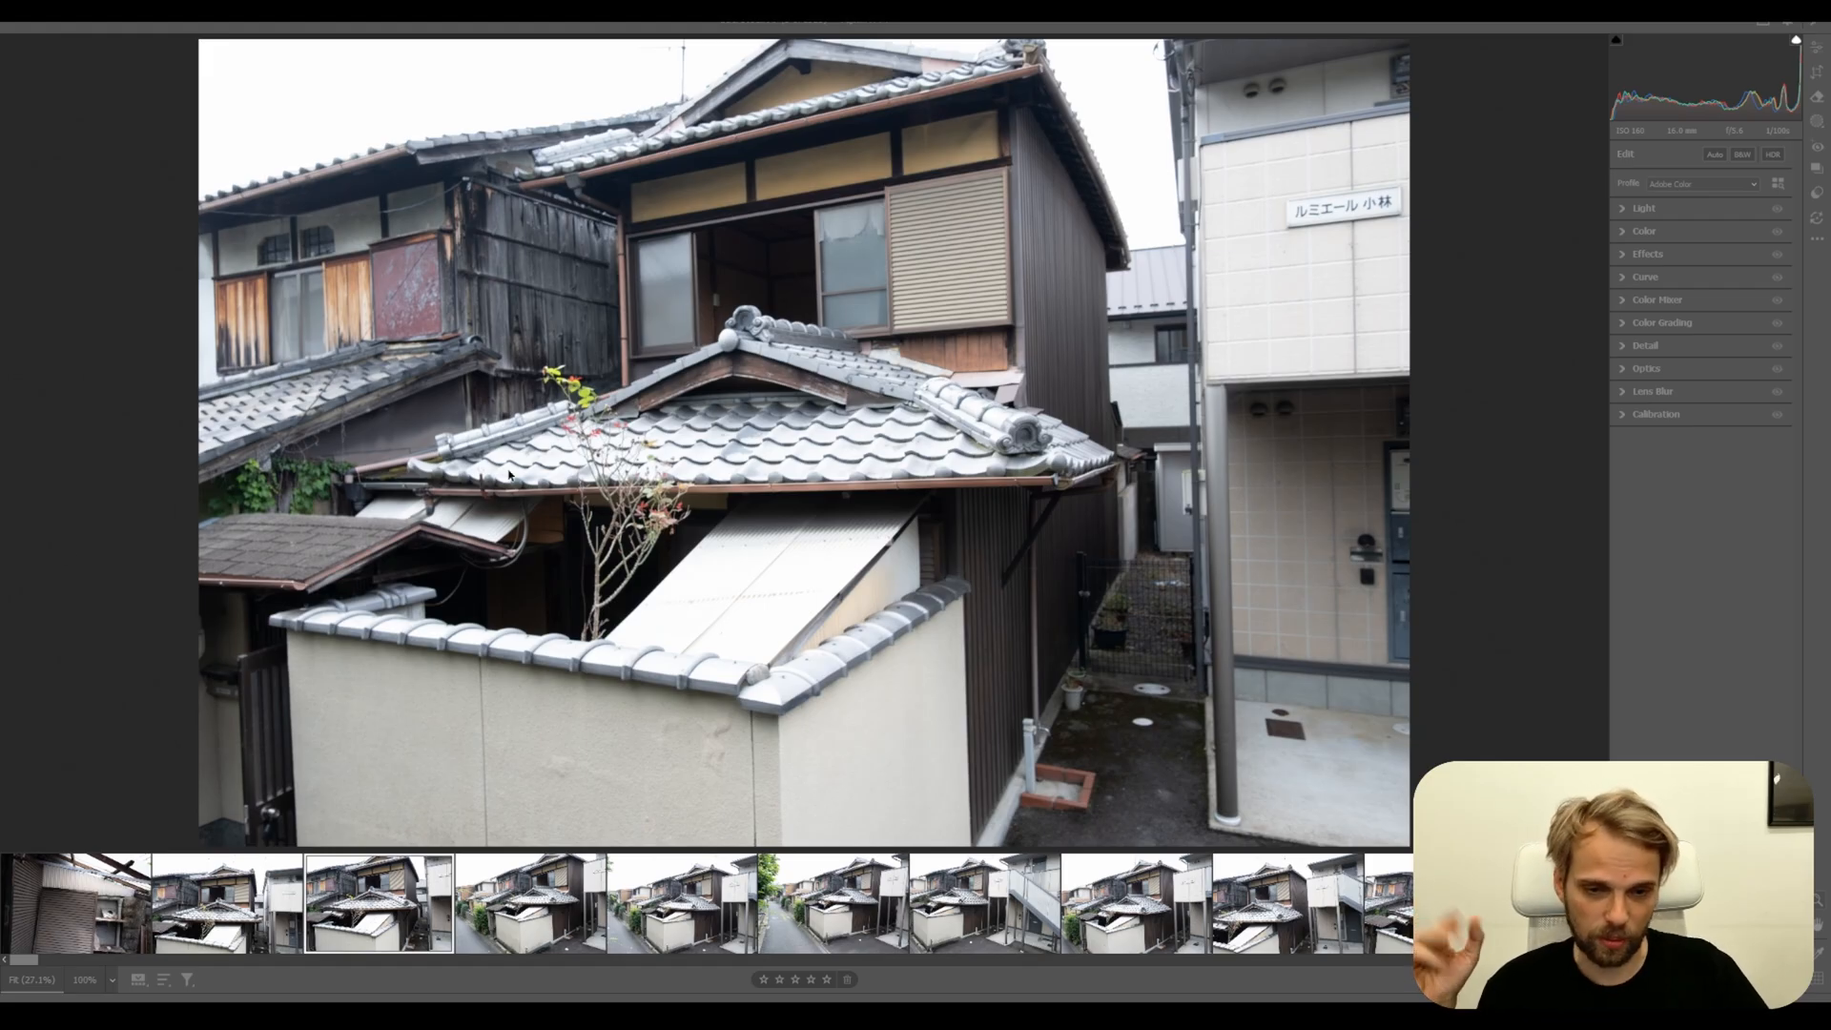
# Review the house photos in the filmstrip, comparing the elevated, side and street-level viewpoints and their overlap
pyautogui.click(1255, 911)
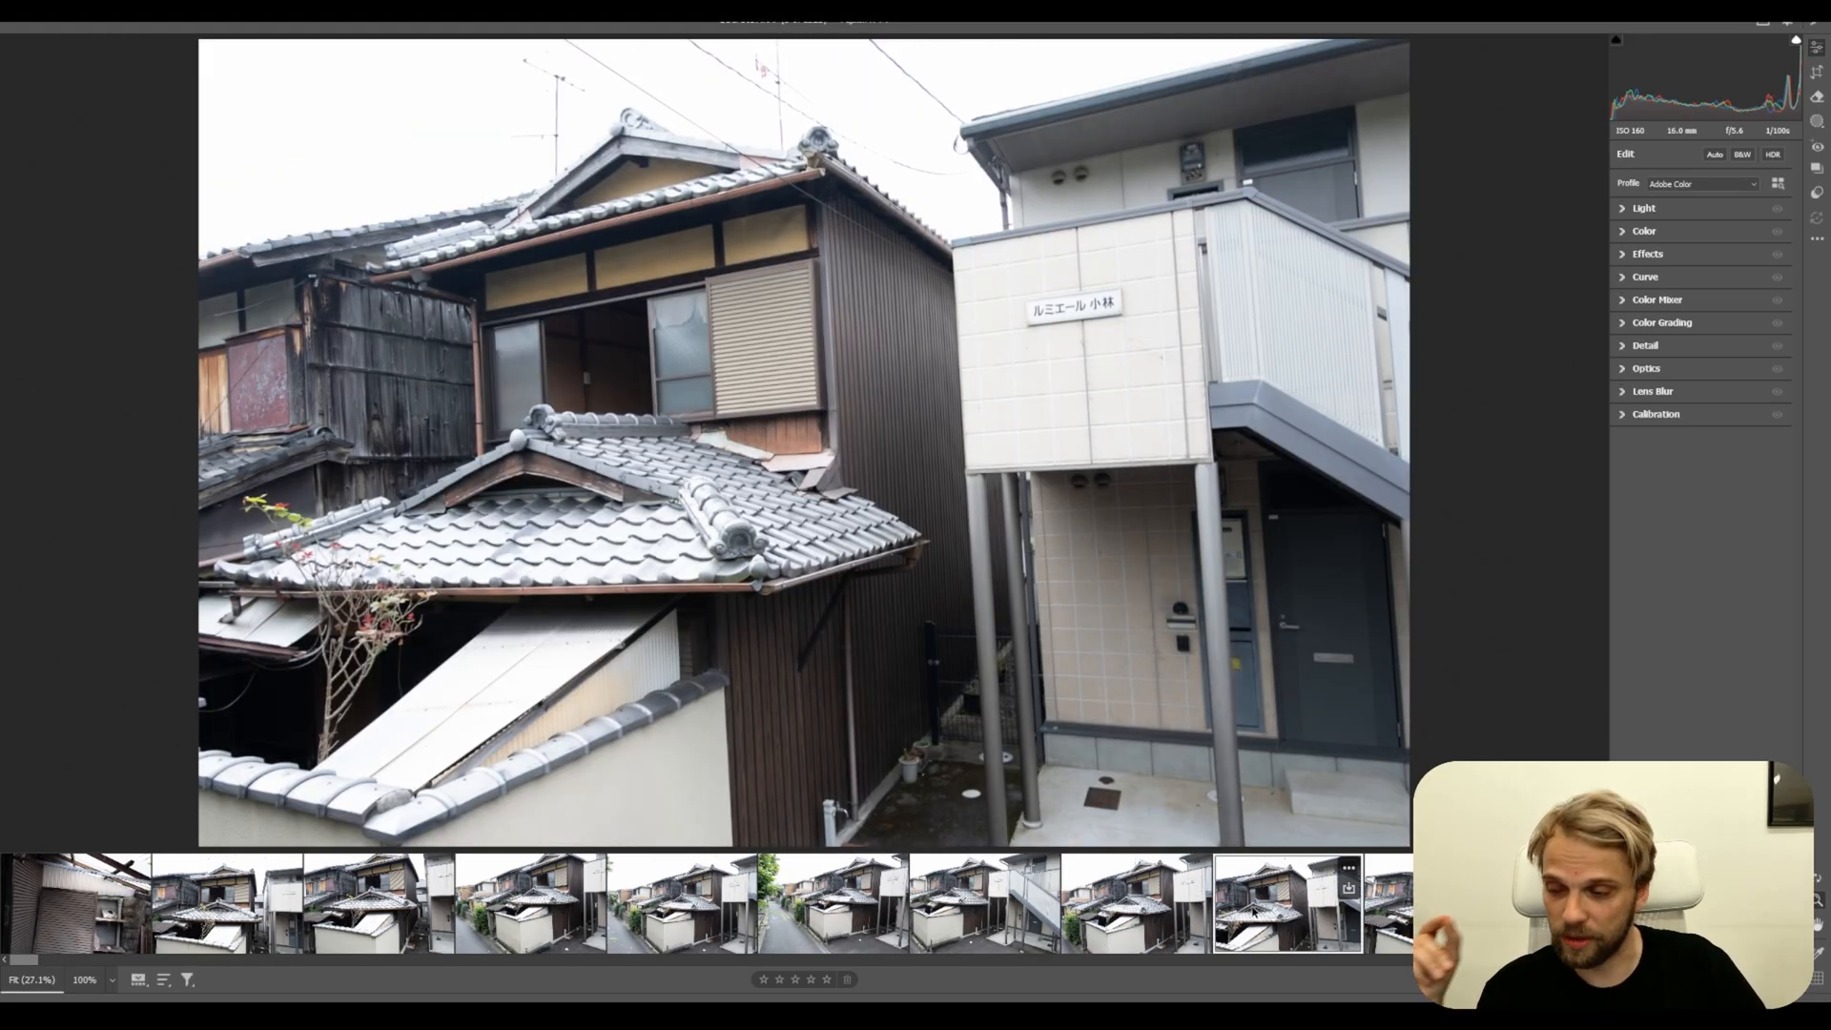
pyautogui.moveTo(27, 961); pyautogui.dragTo(43, 966)
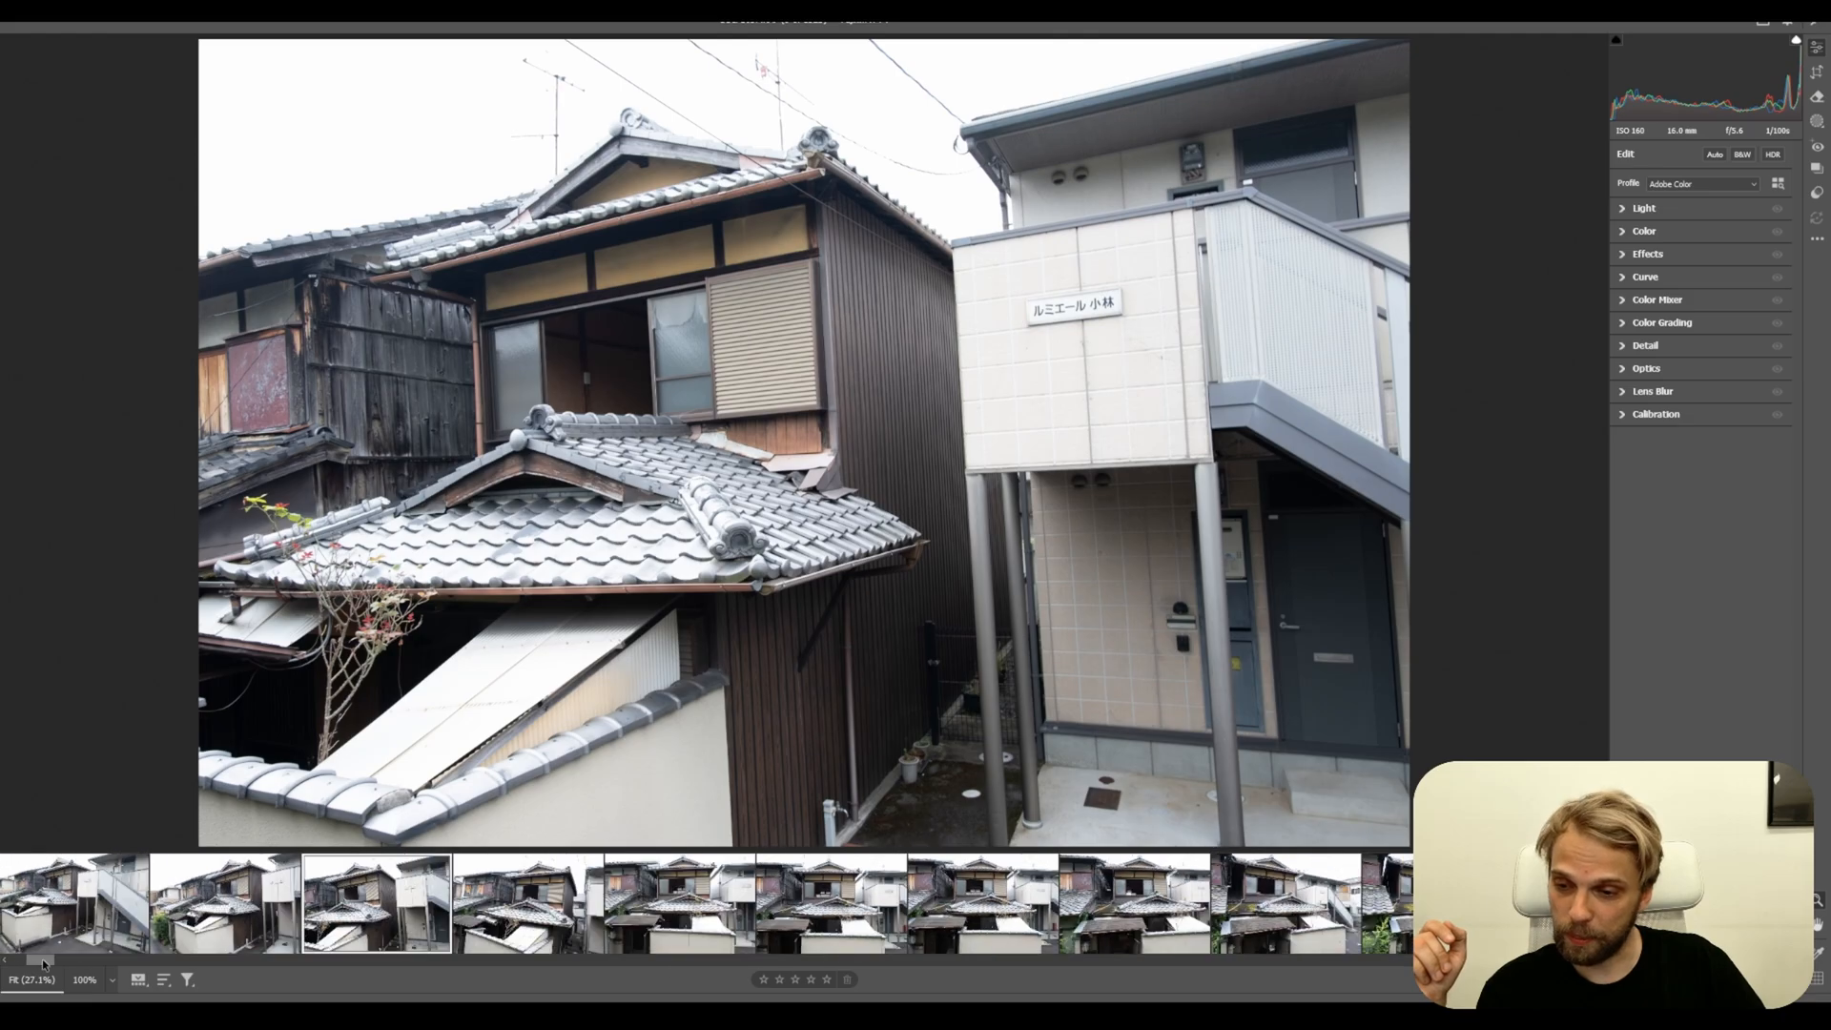
pyautogui.click(941, 942)
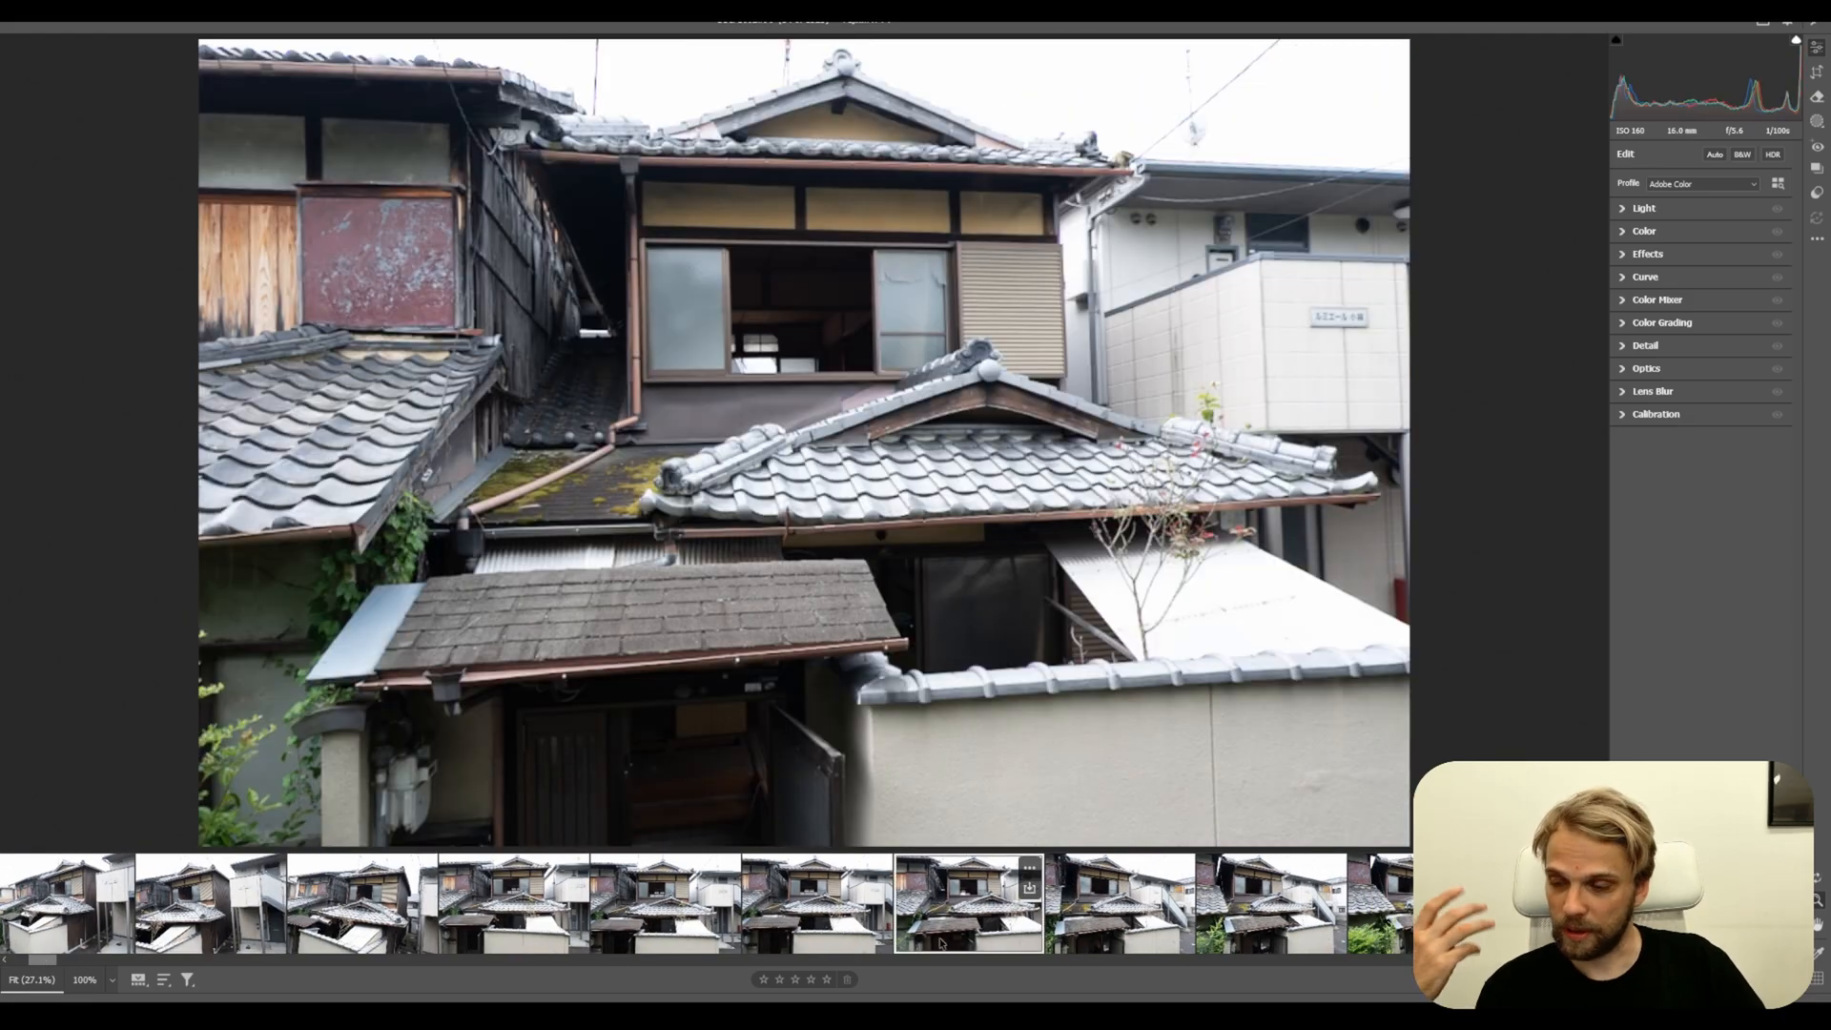
pyautogui.click(1272, 911)
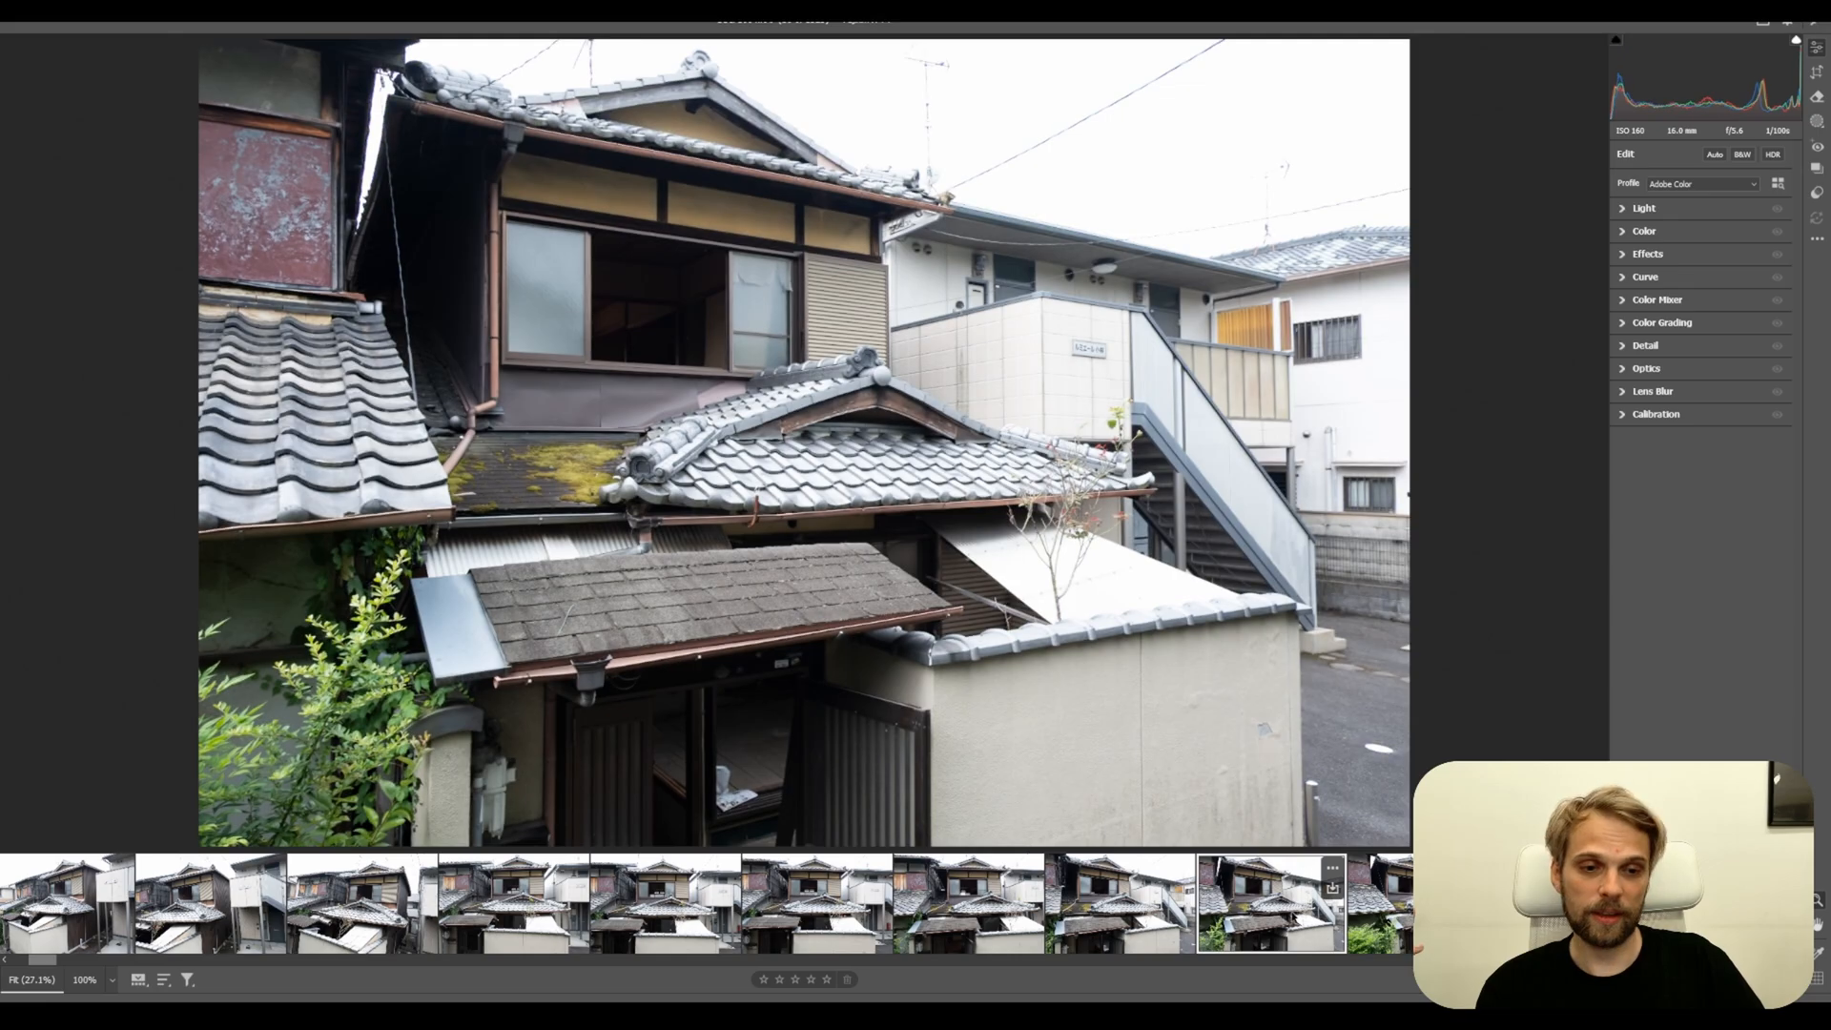
pyautogui.click(1393, 918)
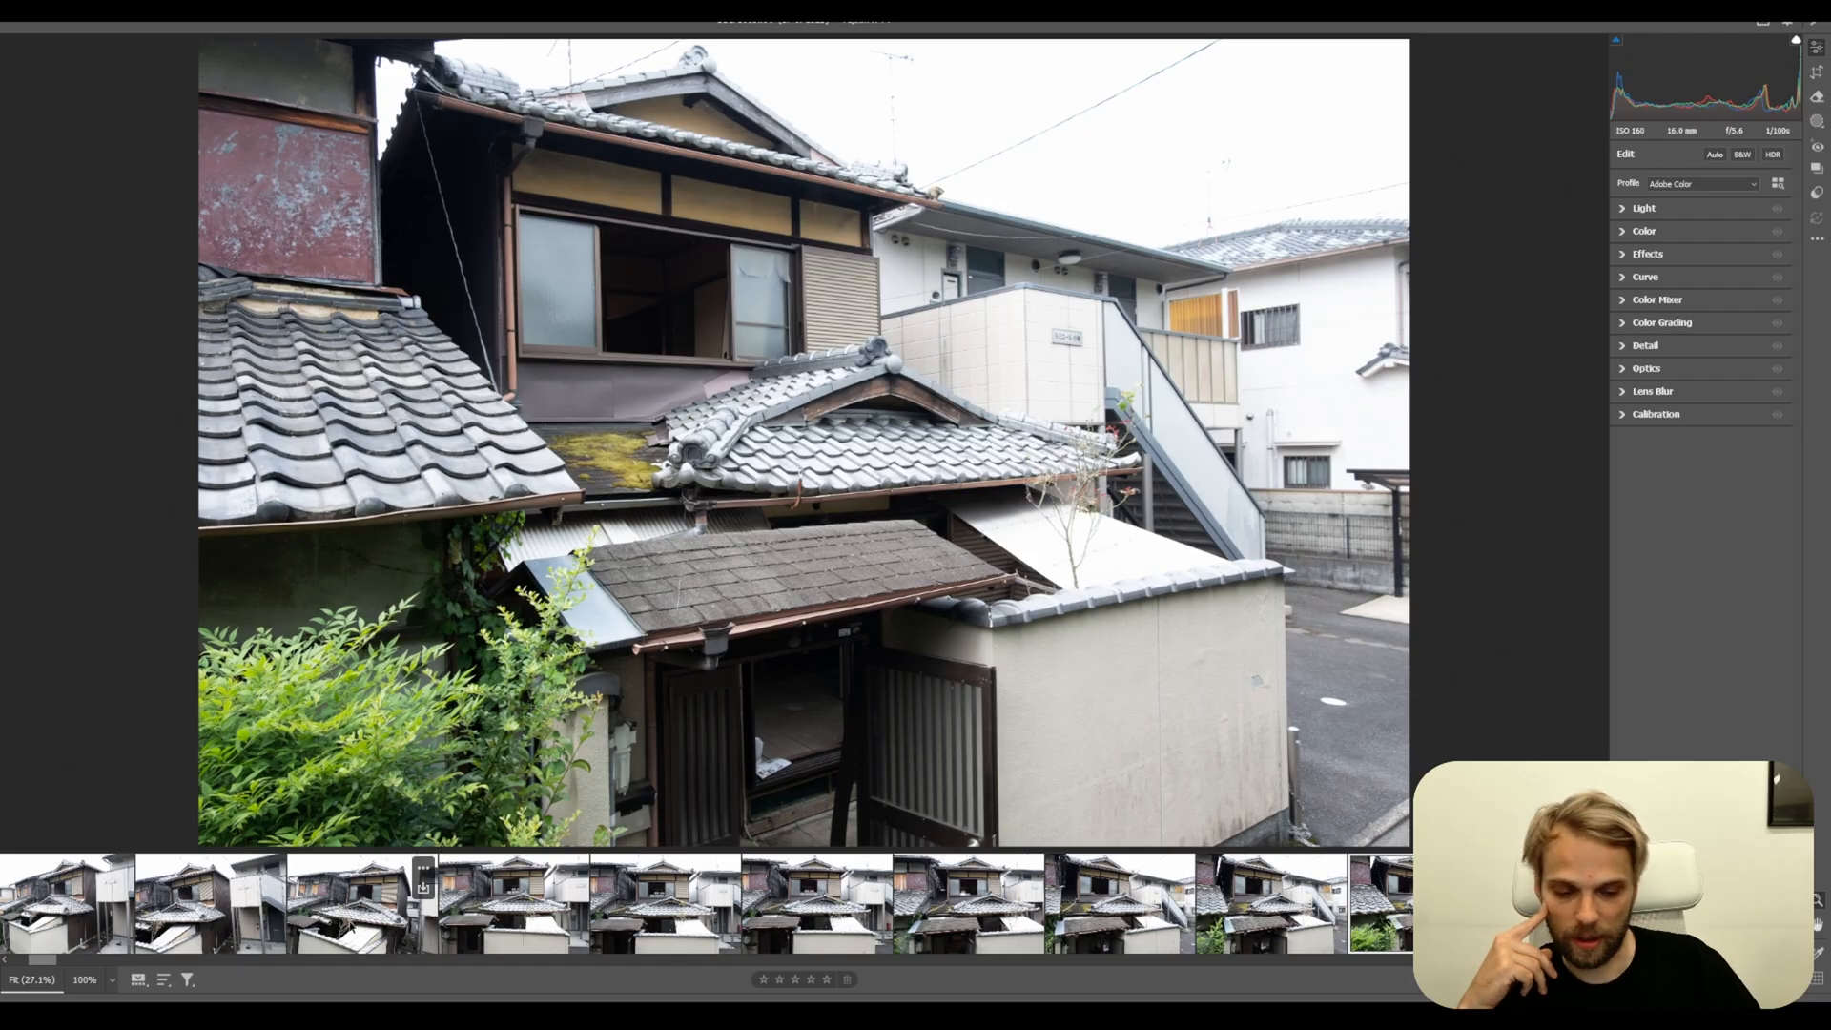
pyautogui.press('Right')
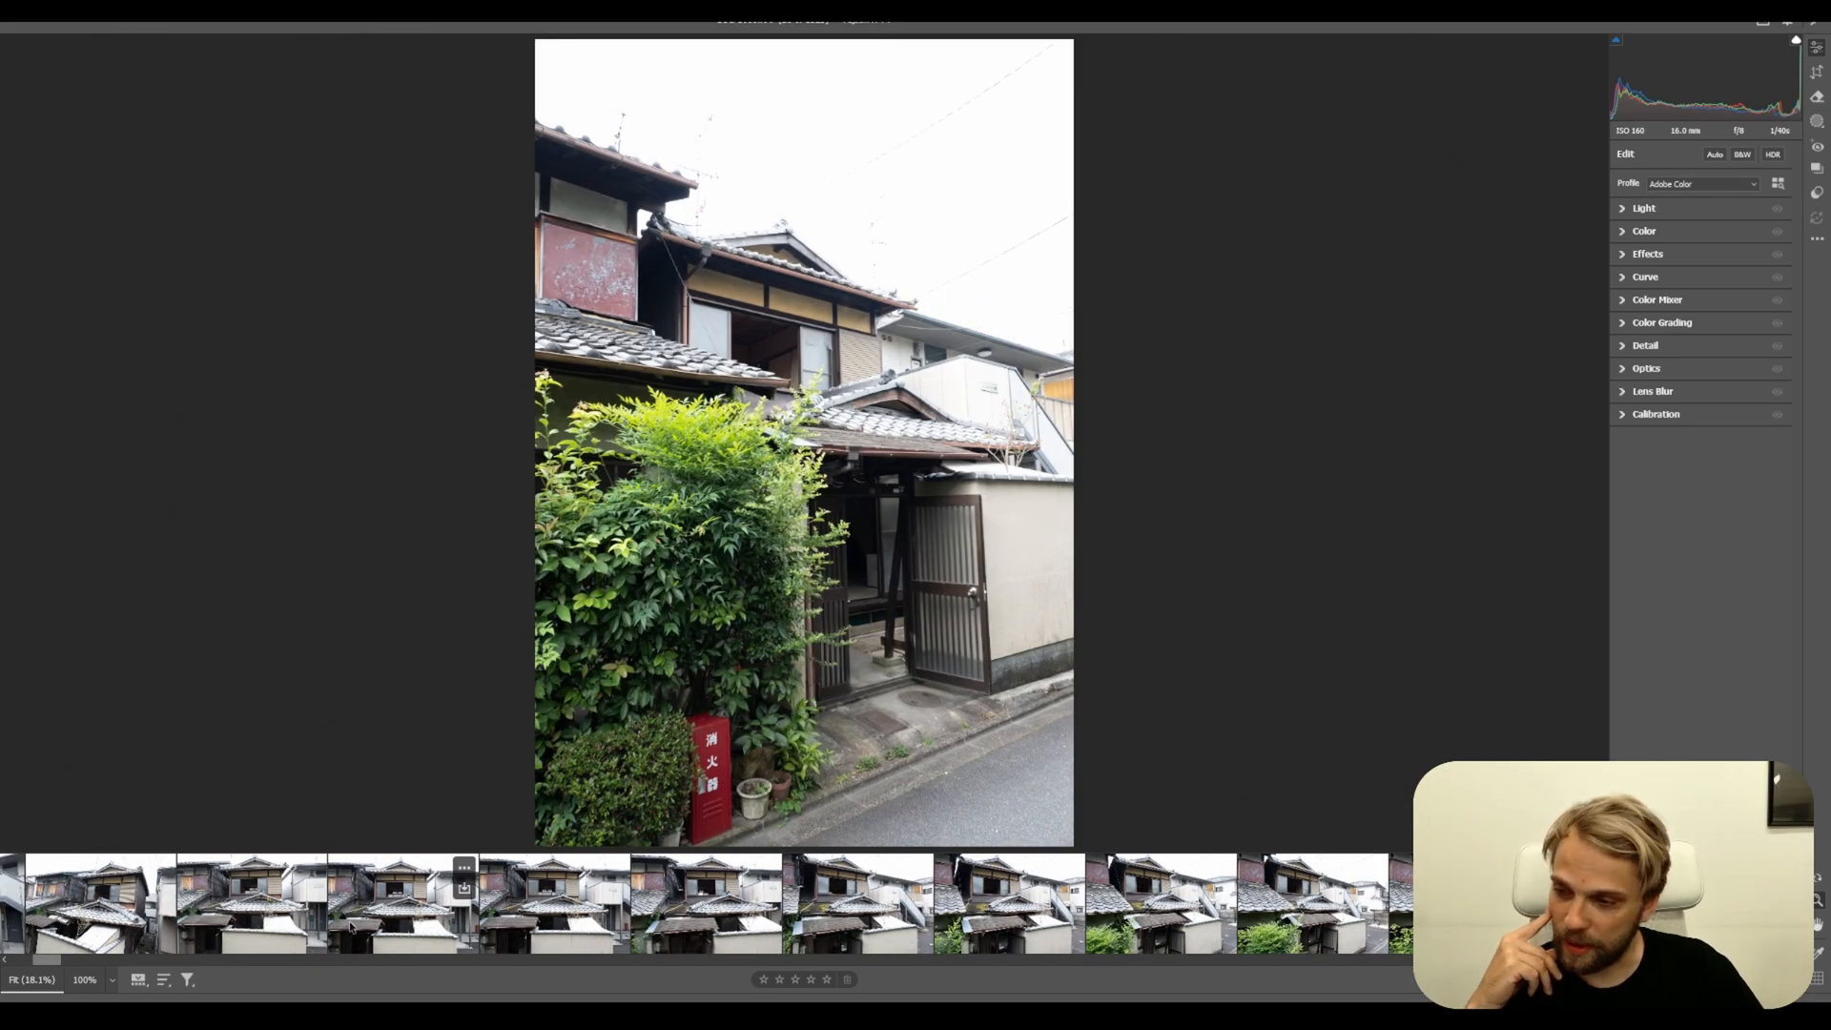
pyautogui.press('Right')
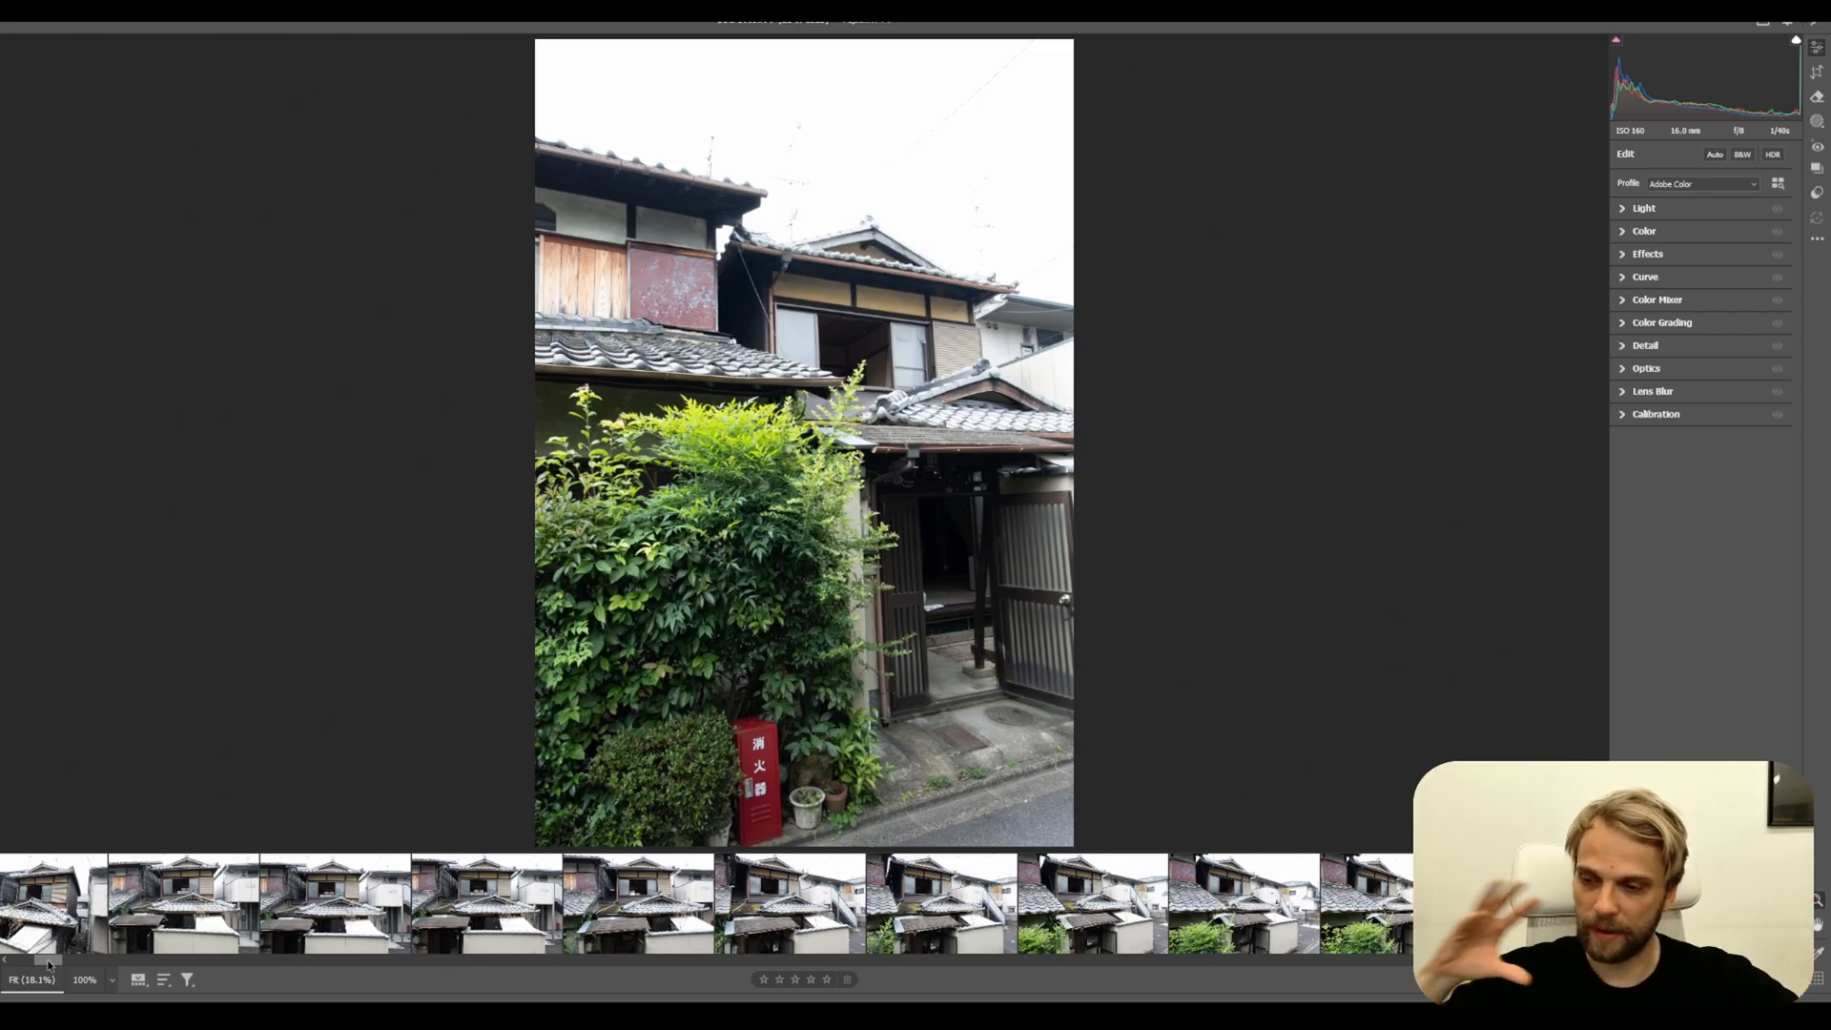
pyautogui.click(595, 963)
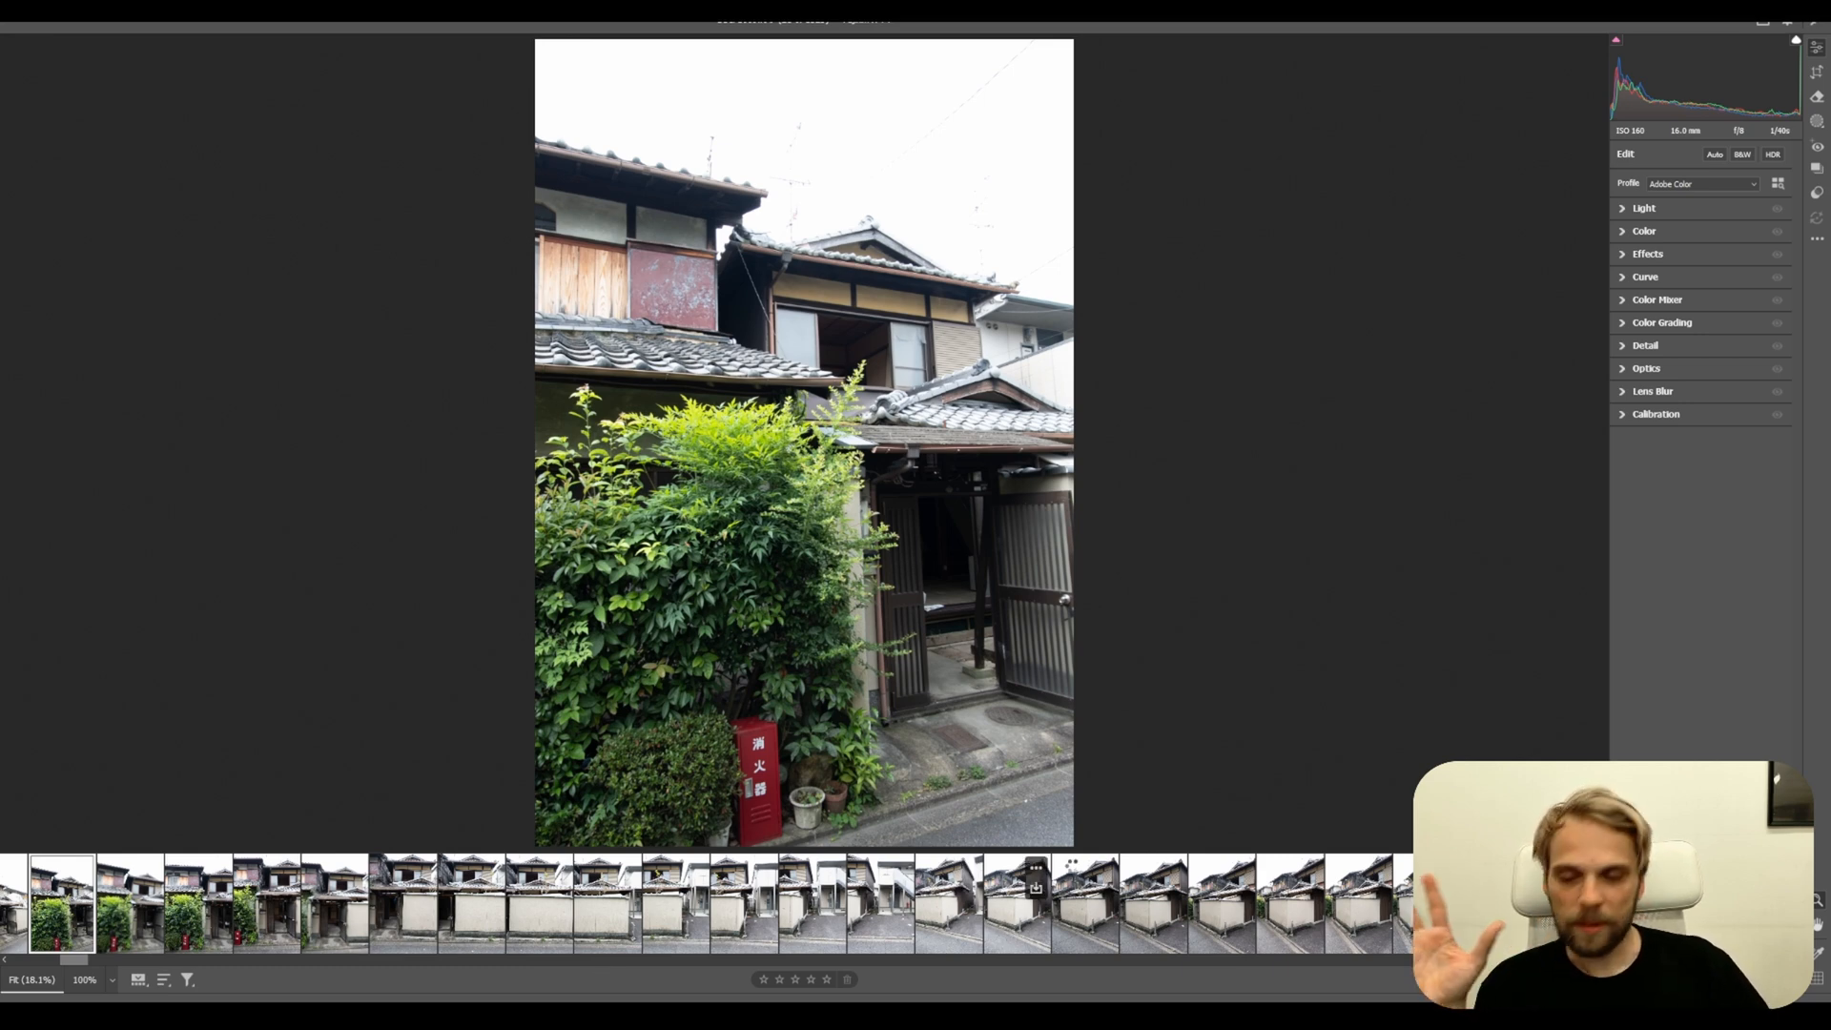
pyautogui.click(1047, 865)
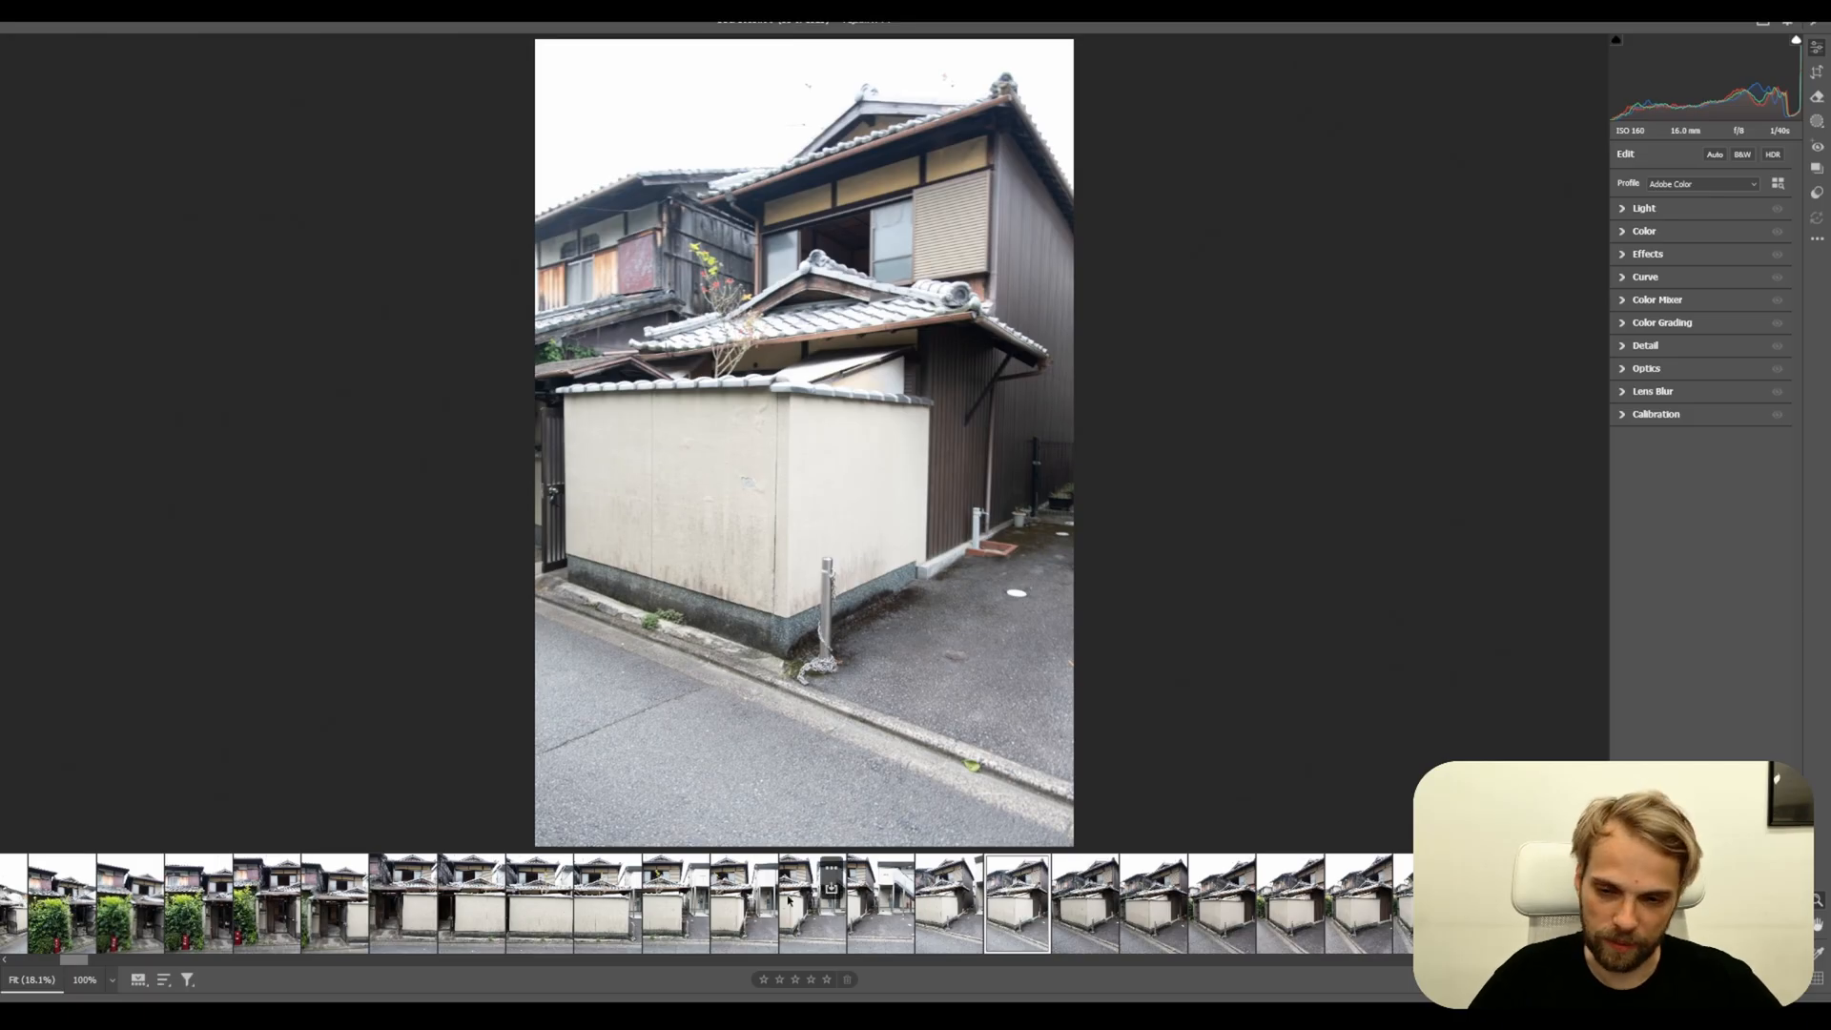
# Select all the photos for joint editing and try Highlights at -100 before returning it to +2
pyautogui.click(1007, 928)
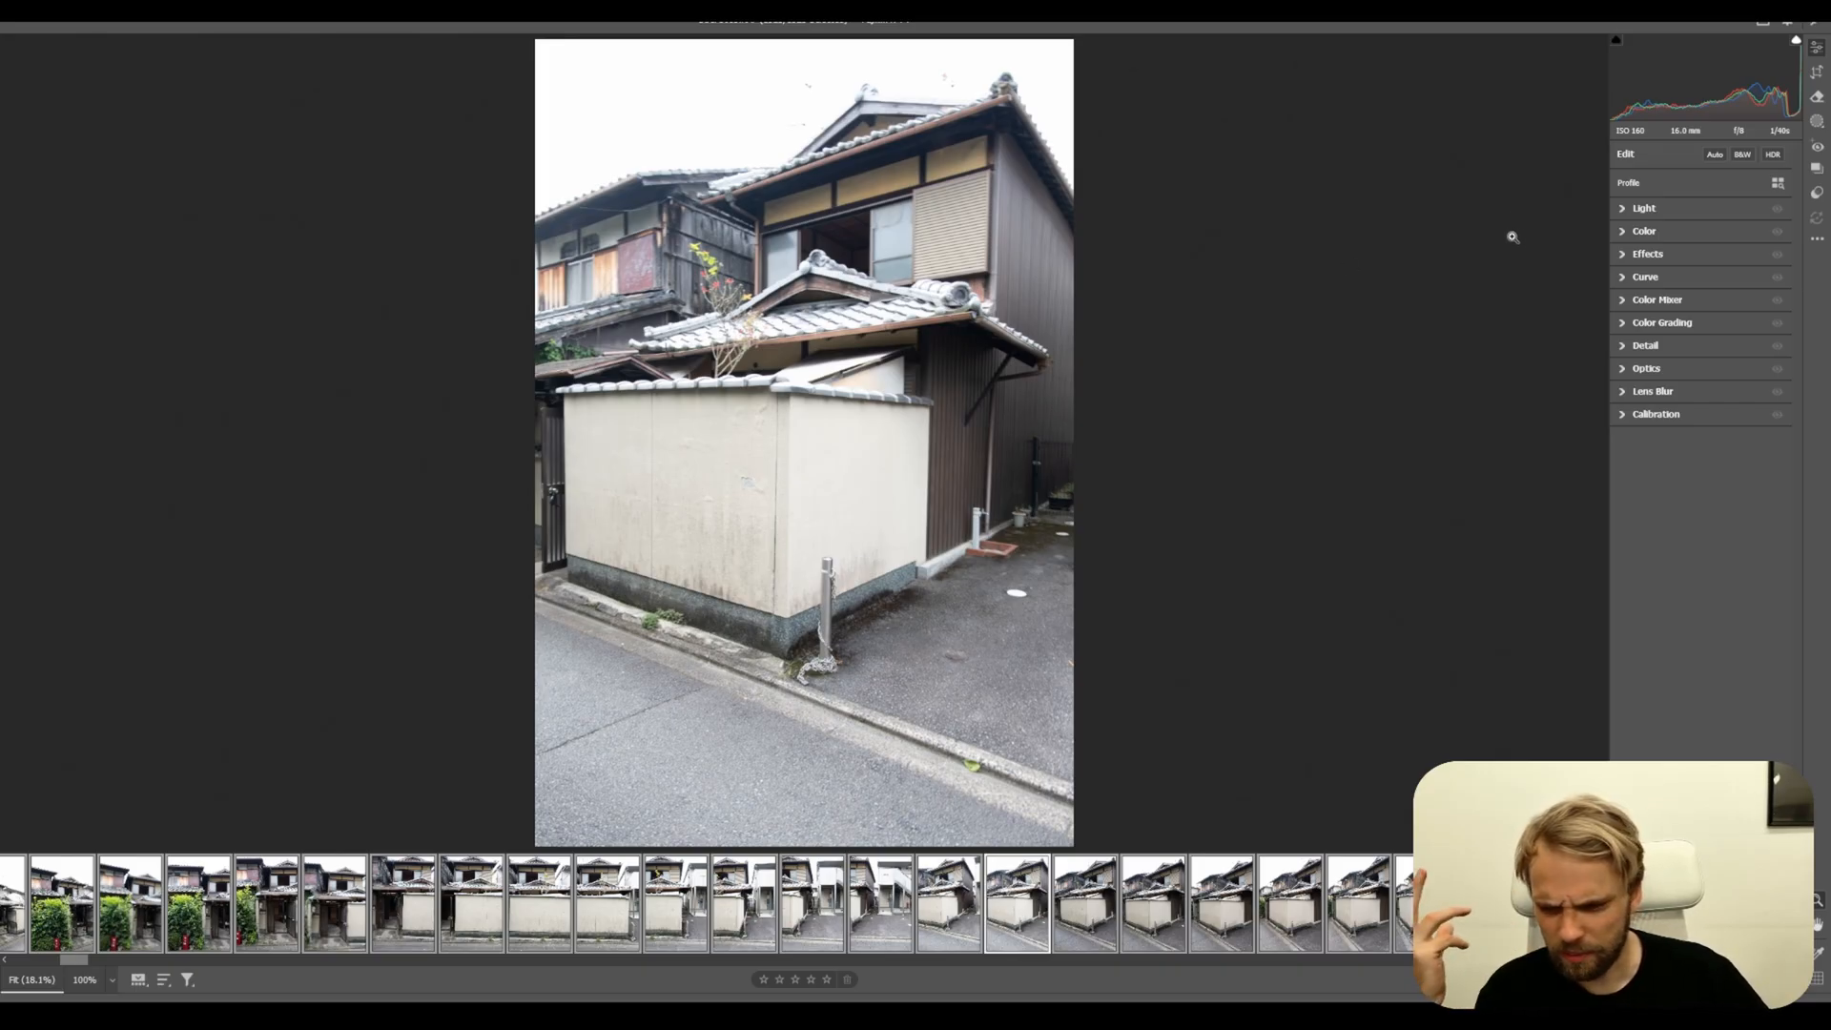
pyautogui.click(1627, 211)
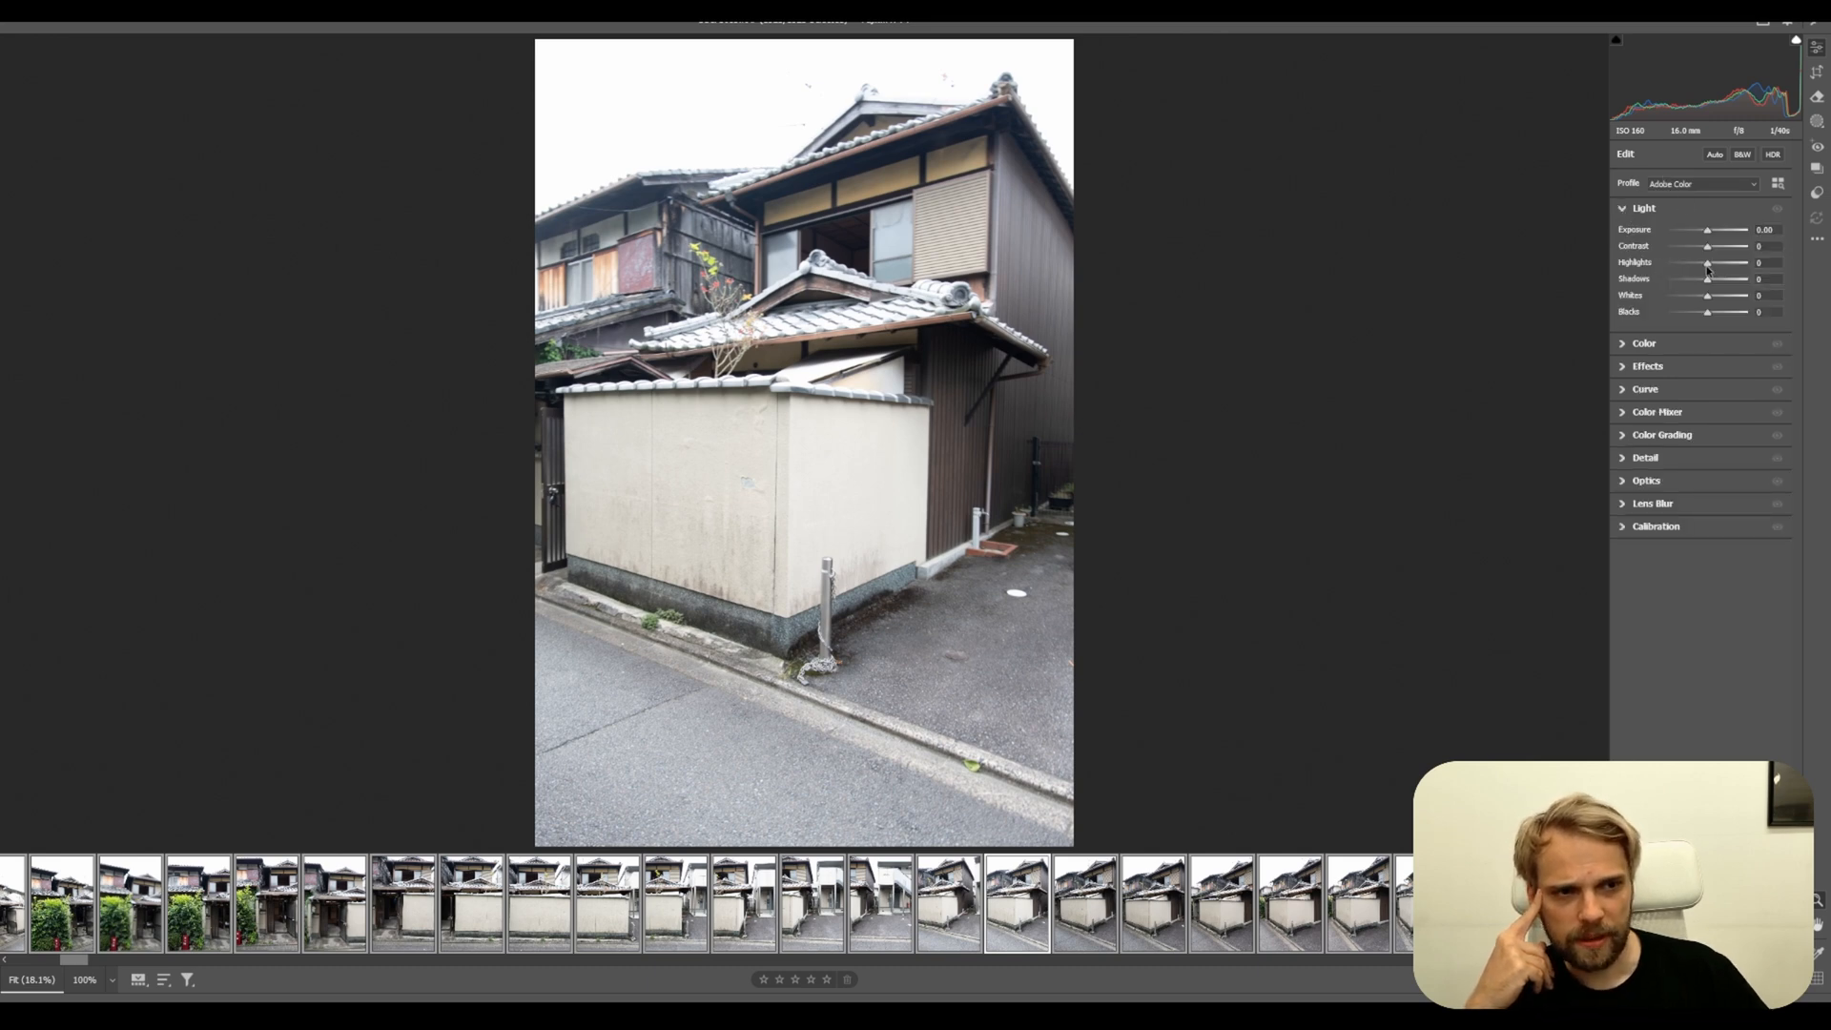
pyautogui.moveTo(1707, 270); pyautogui.dragTo(1435, 323)
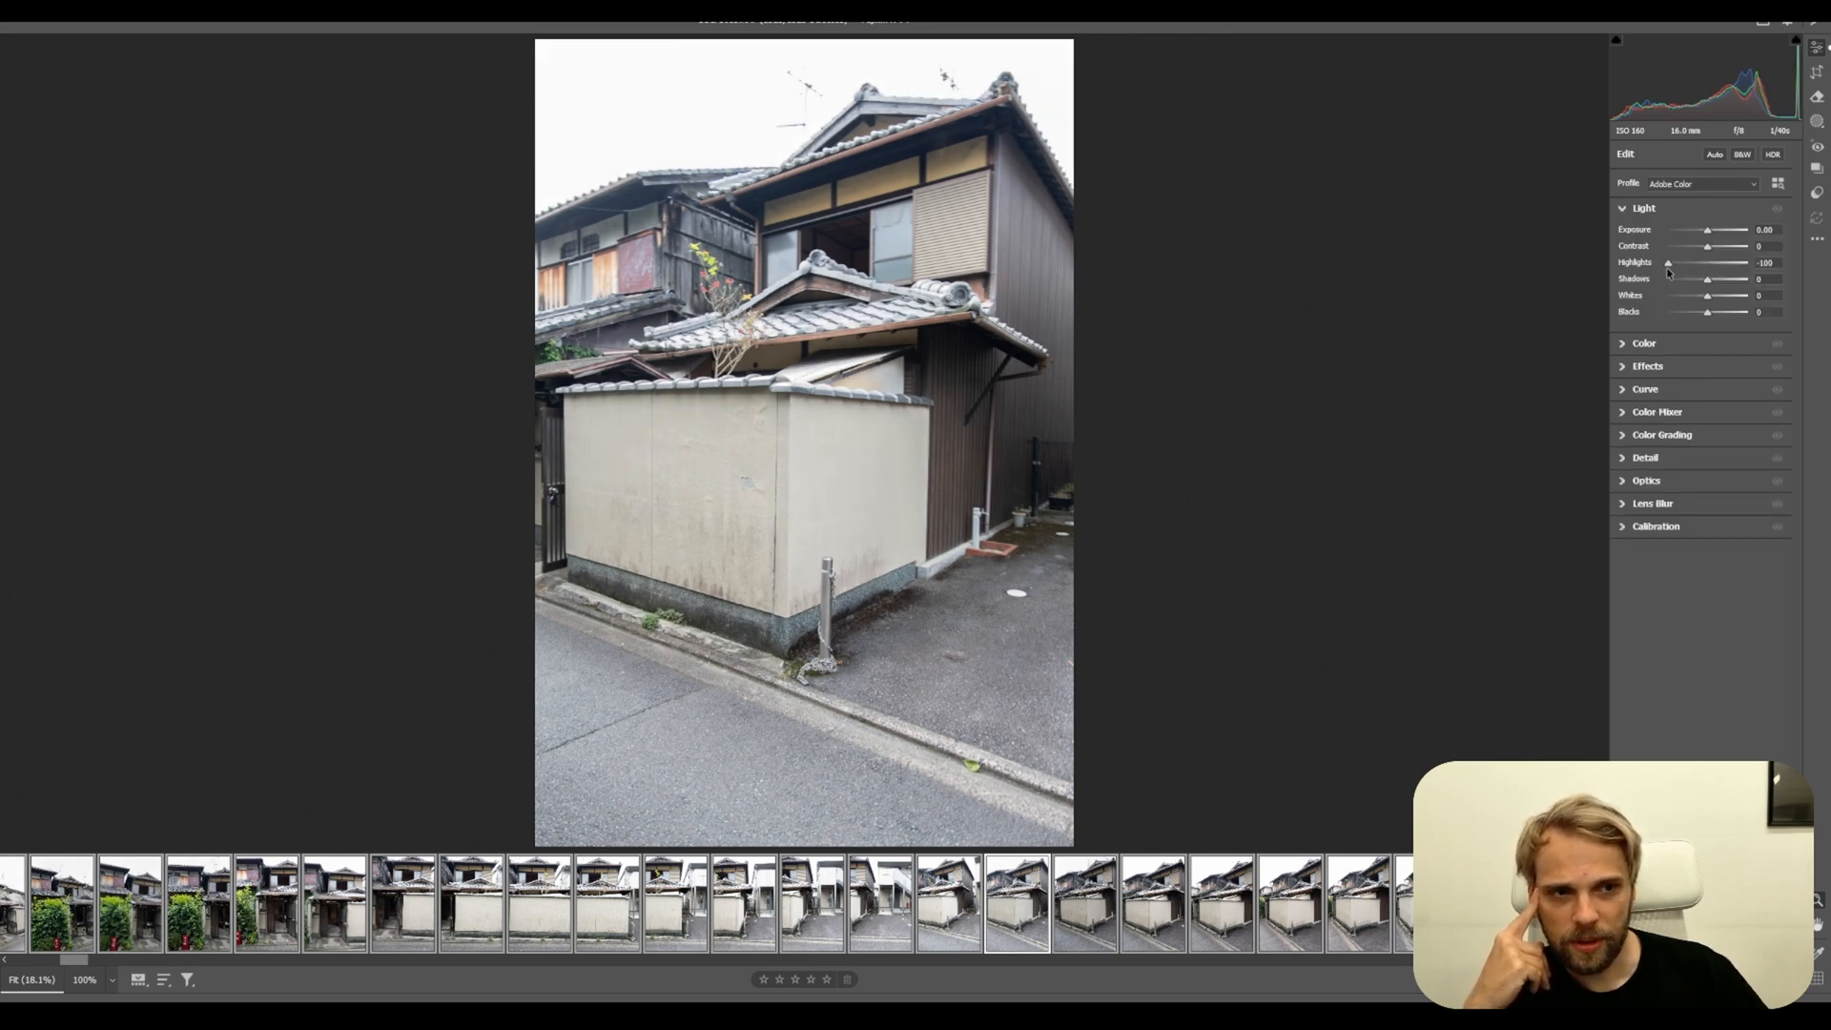
pyautogui.moveTo(1668, 273); pyautogui.dragTo(1710, 266)
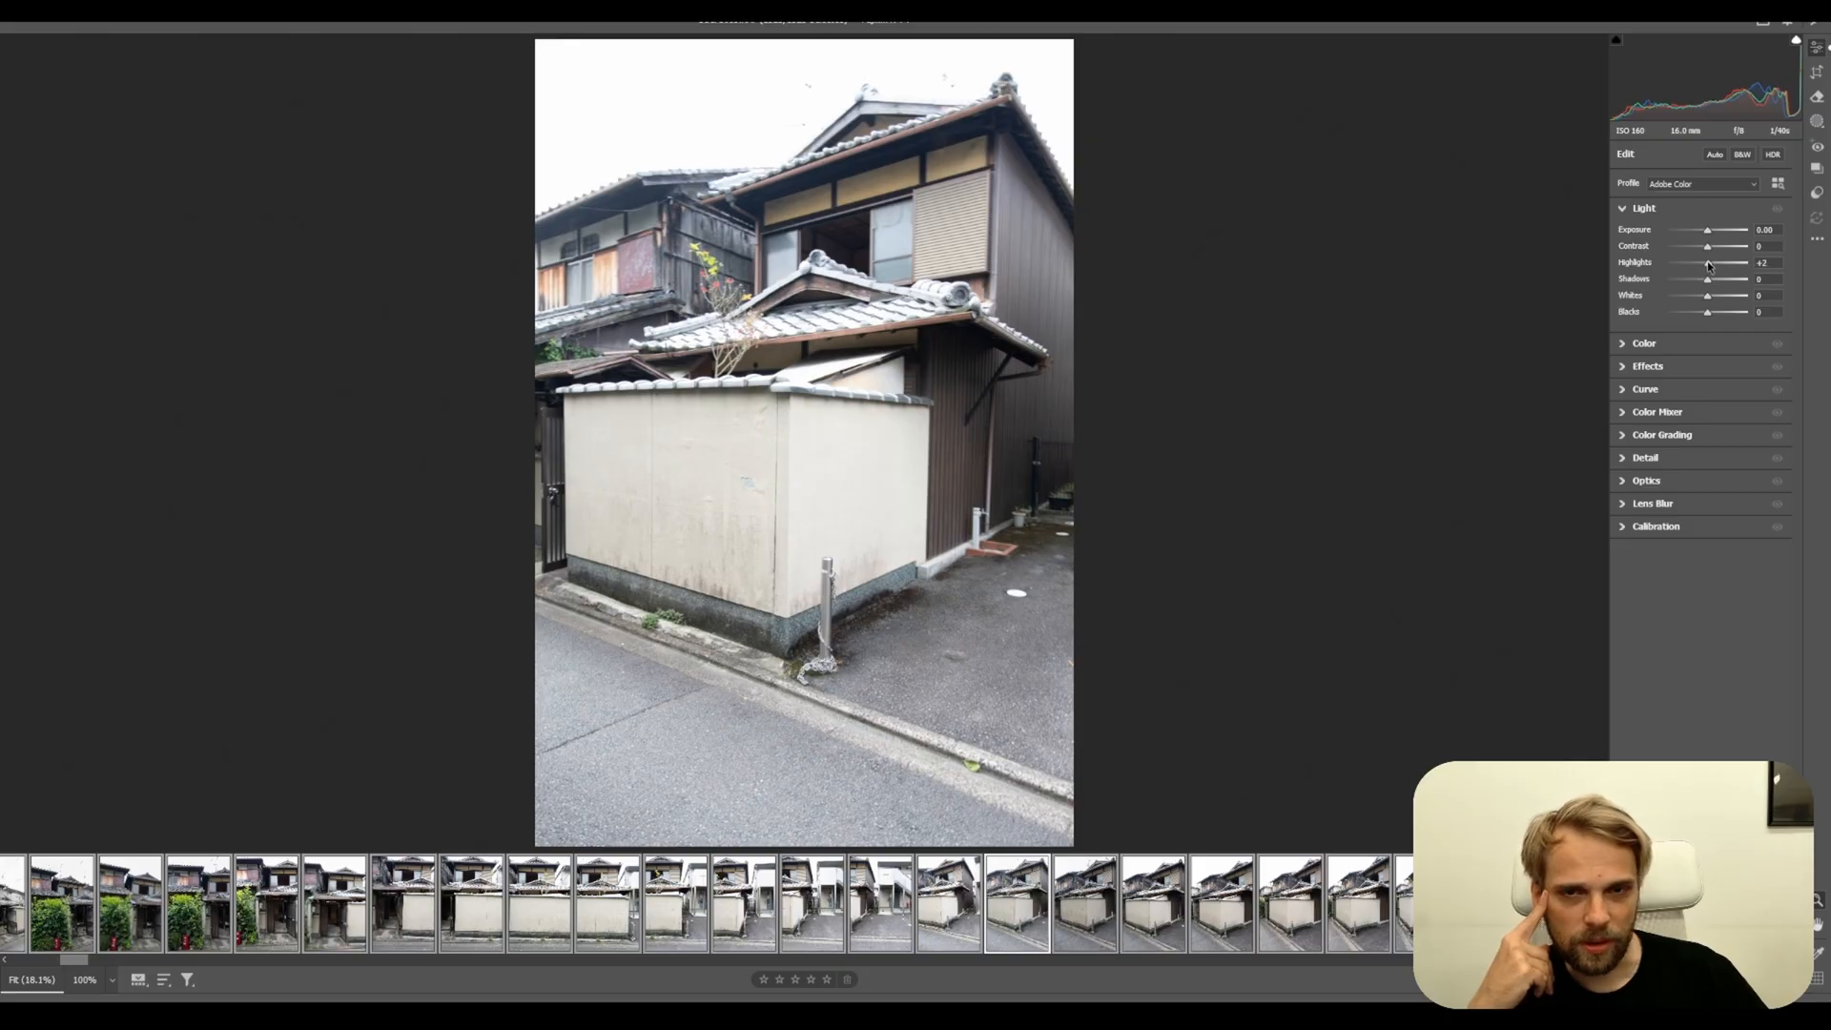
# Using the front-facing wall photo's roof tiles as reference, set Highlights to -100 and Whites to -30
pyautogui.click(839, 95)
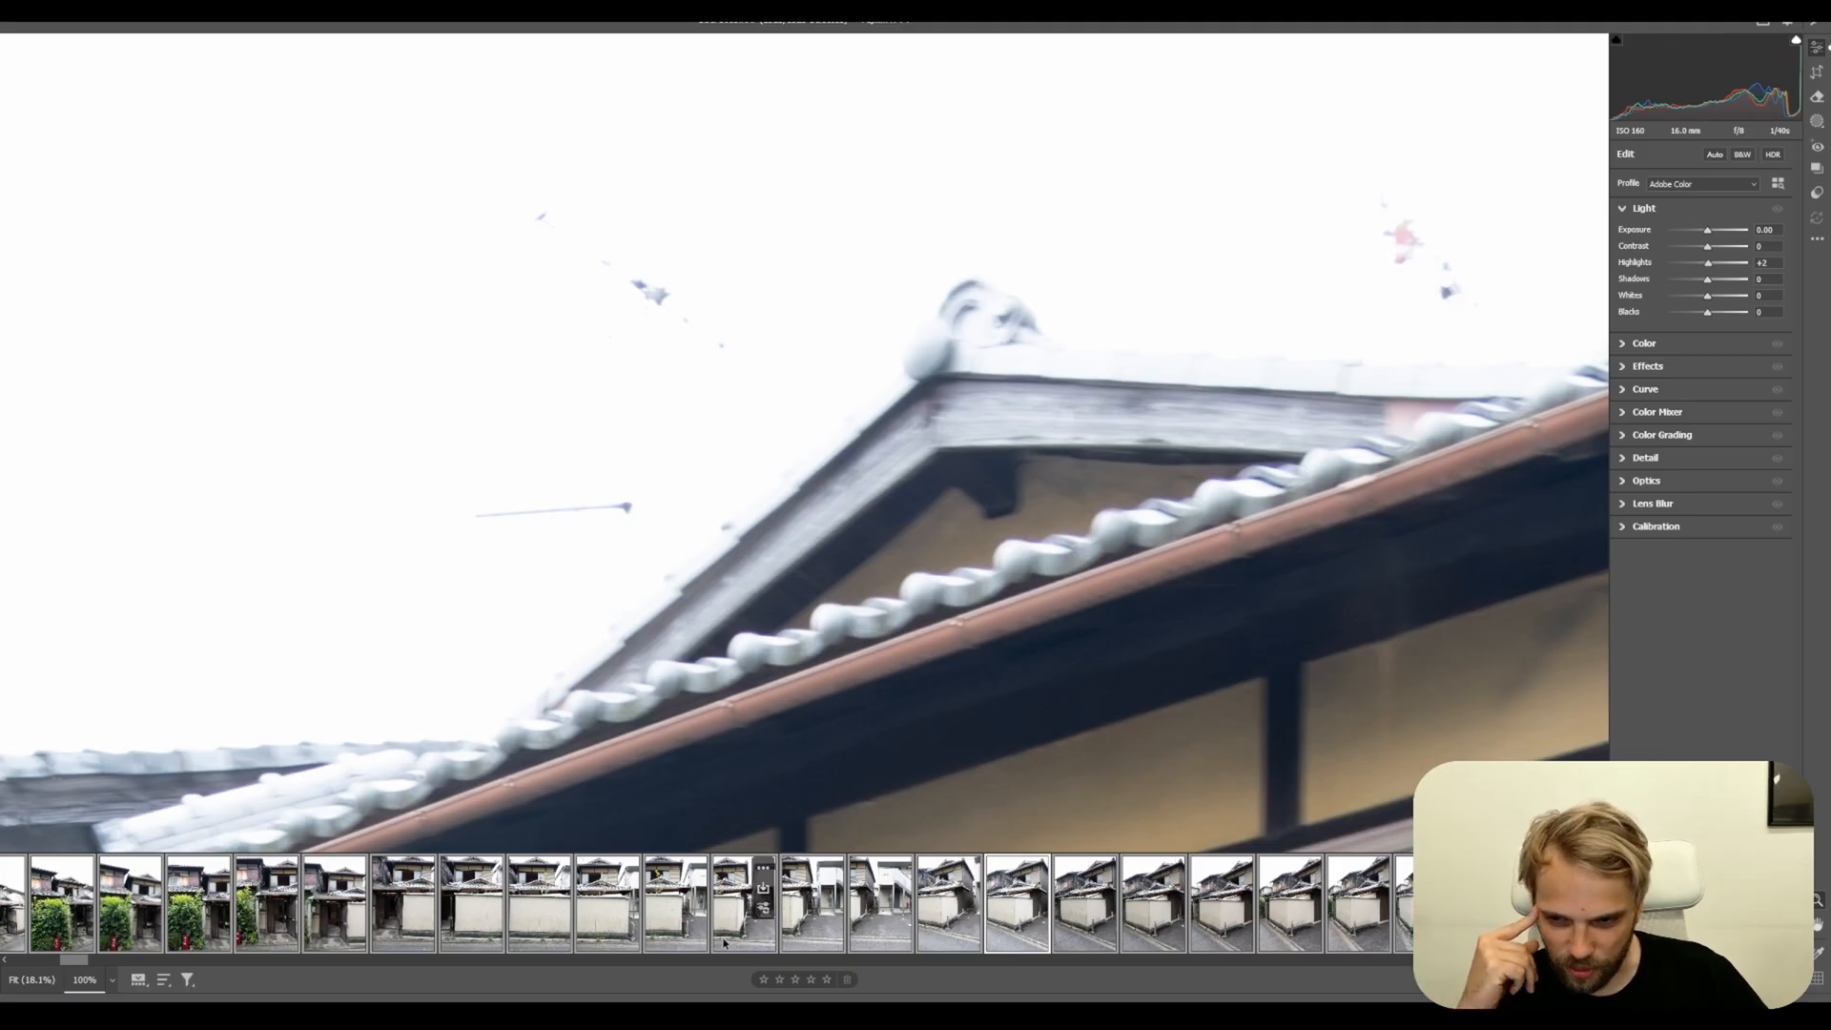
pyautogui.click(464, 933)
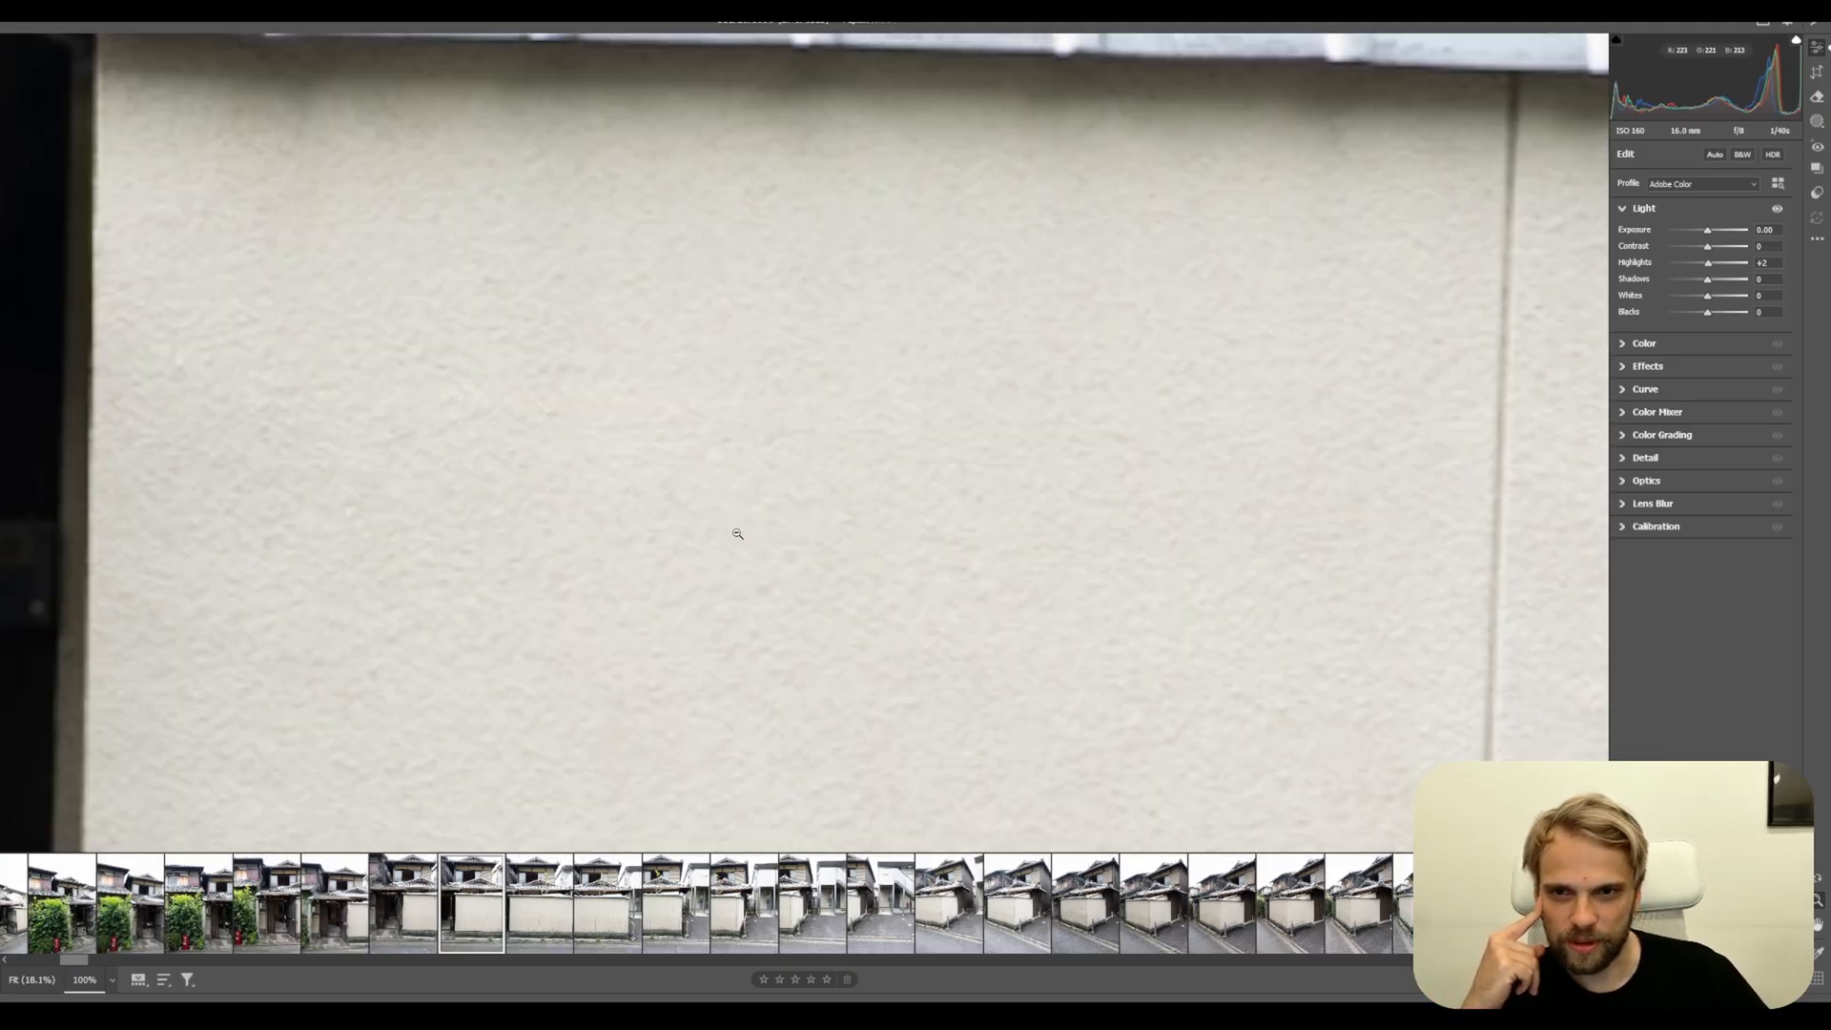
pyautogui.scroll(5, 763, 562)
pyautogui.scroll(5, 742, 610)
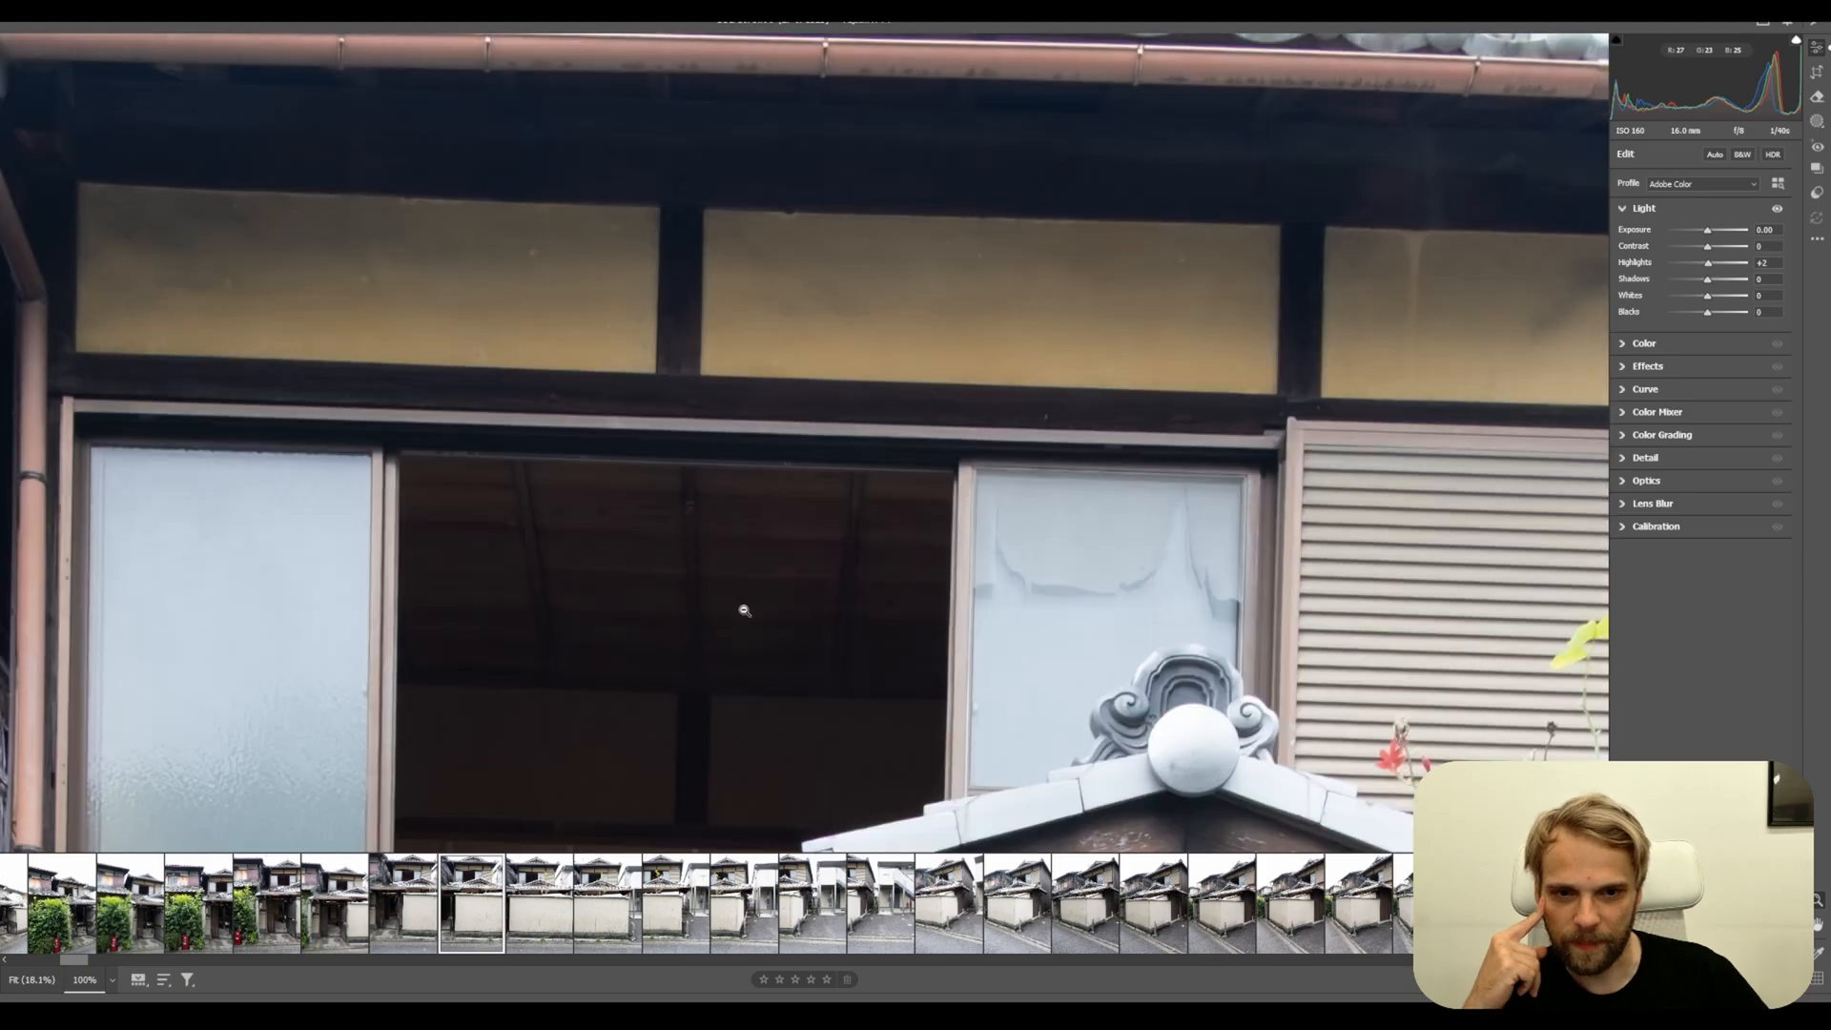
pyautogui.scroll(-5, 744, 614)
pyautogui.scroll(1, 753, 616)
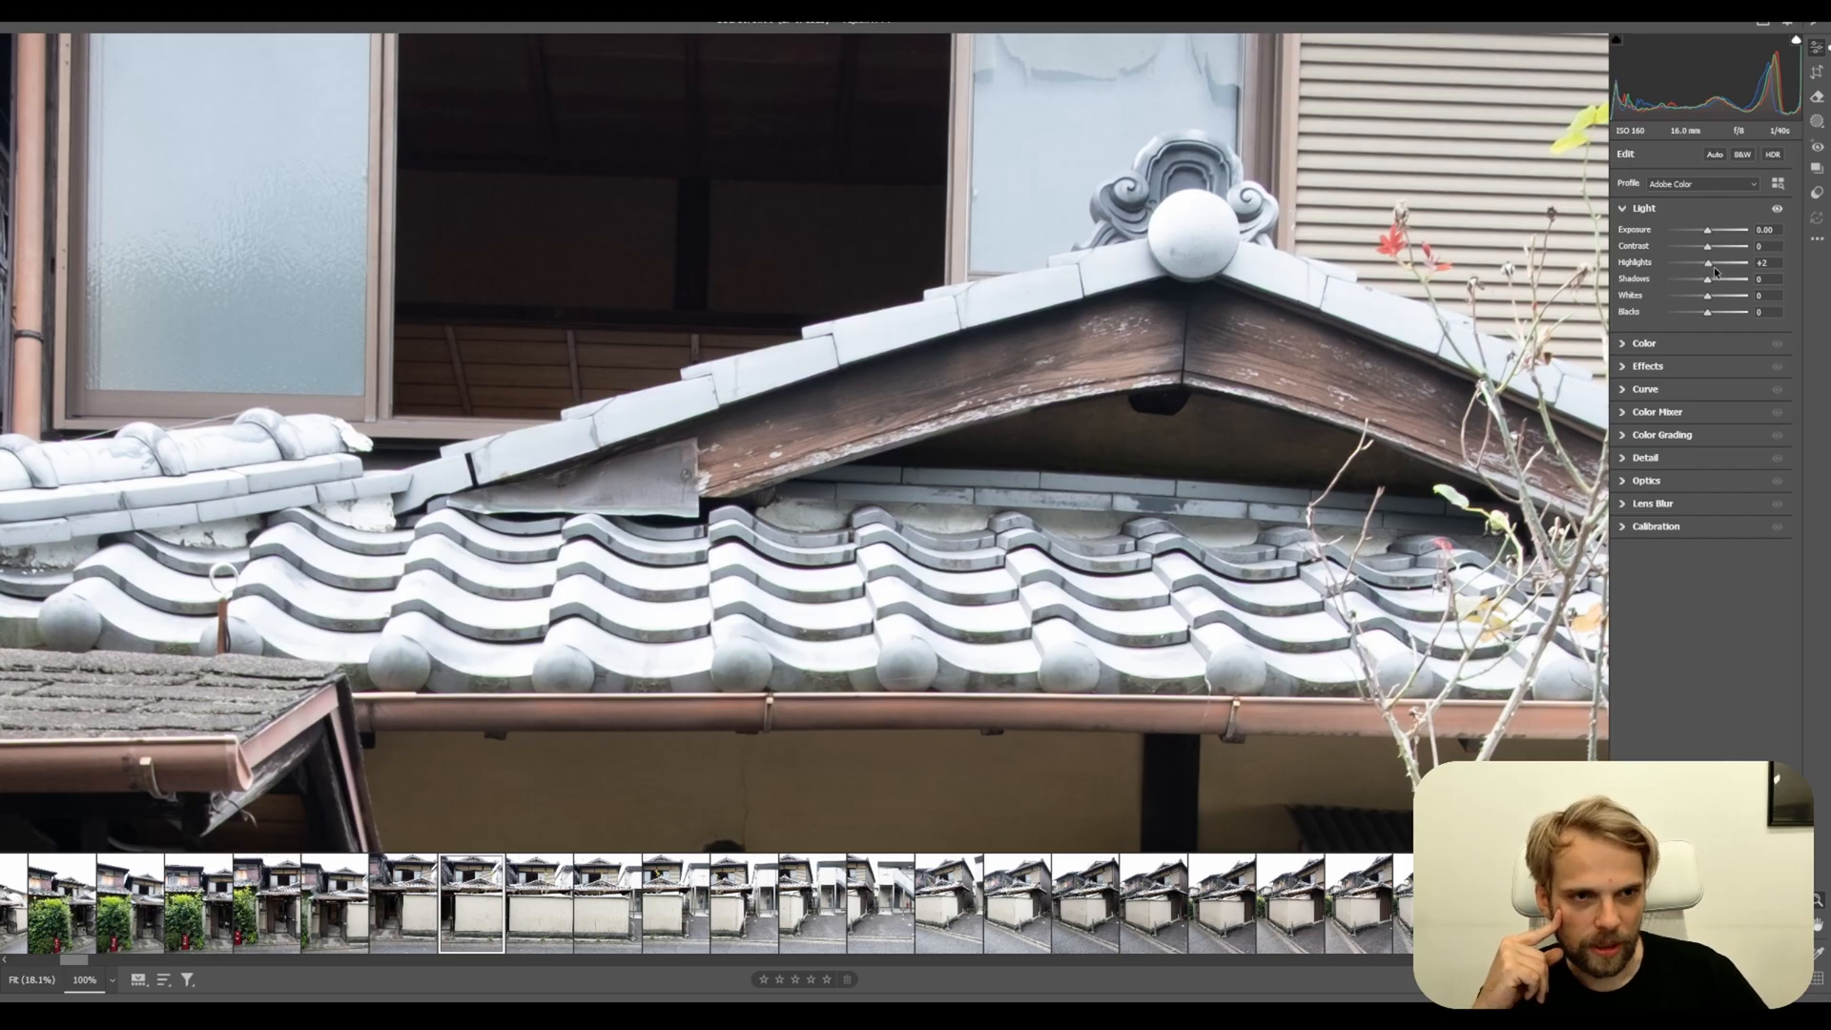
pyautogui.moveTo(1712, 270); pyautogui.dragTo(1657, 272)
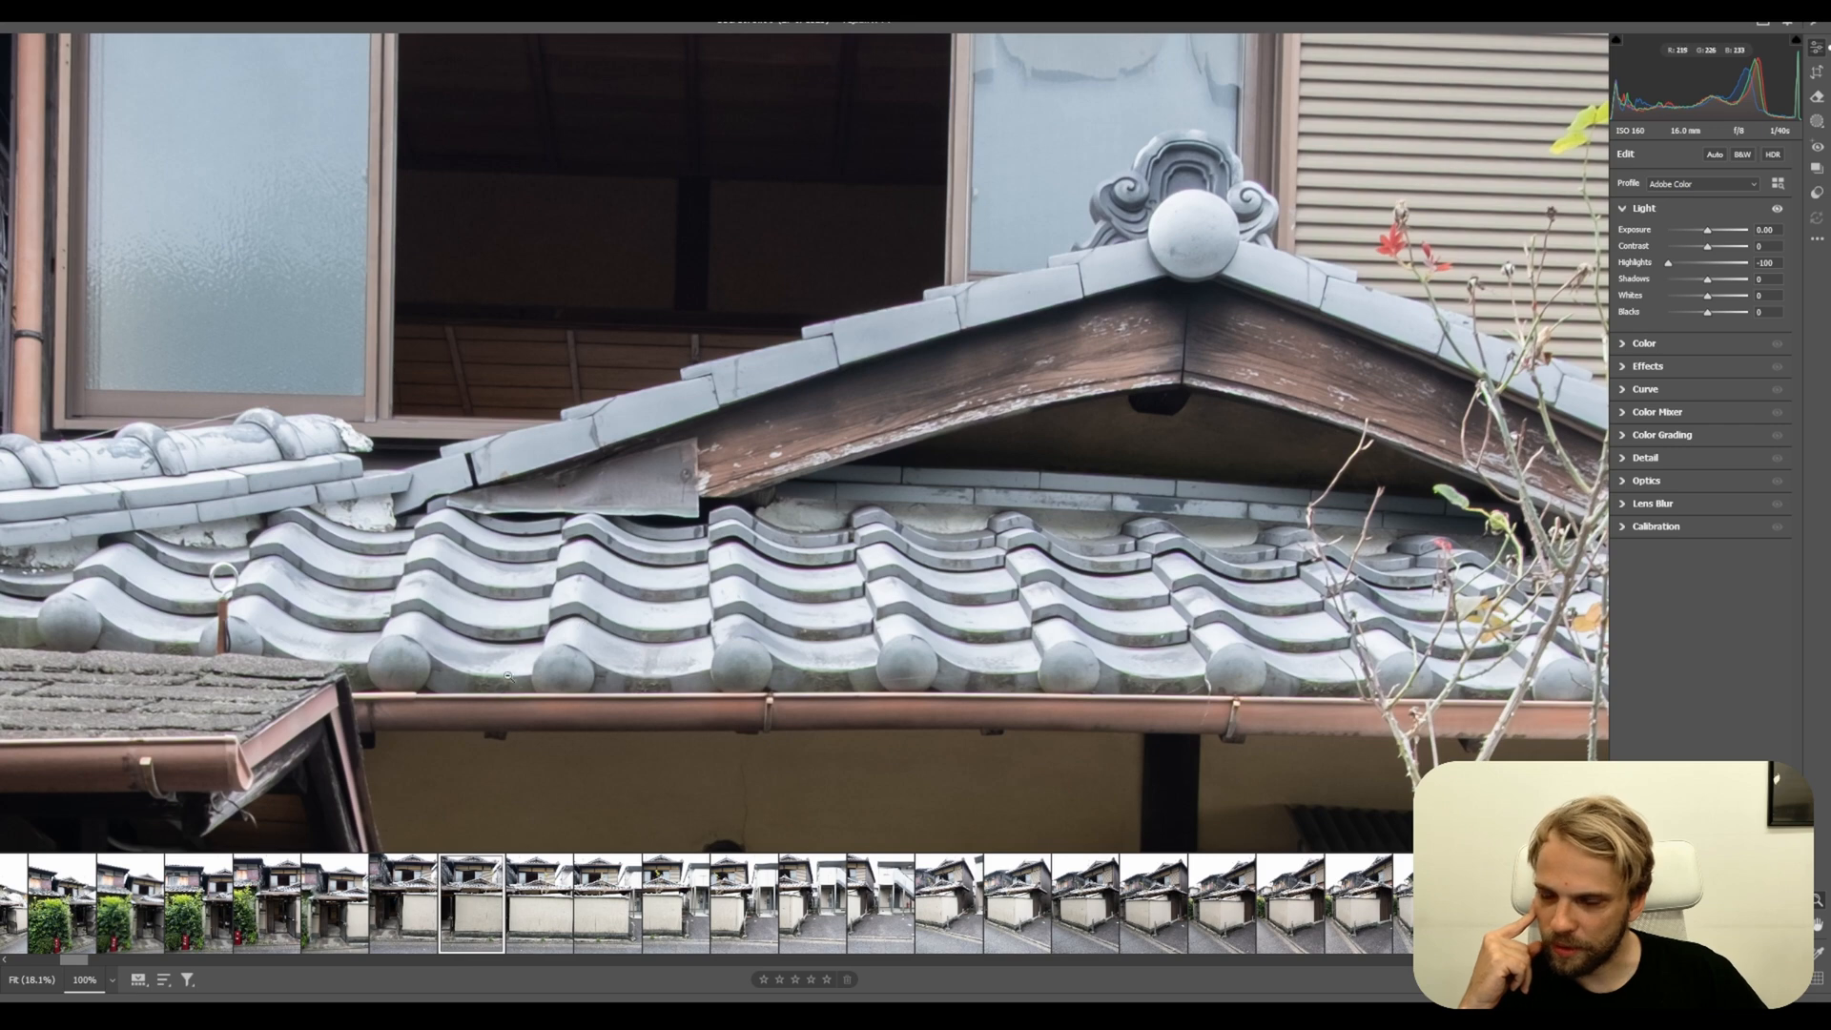
pyautogui.moveTo(1668, 265); pyautogui.dragTo(1593, 271)
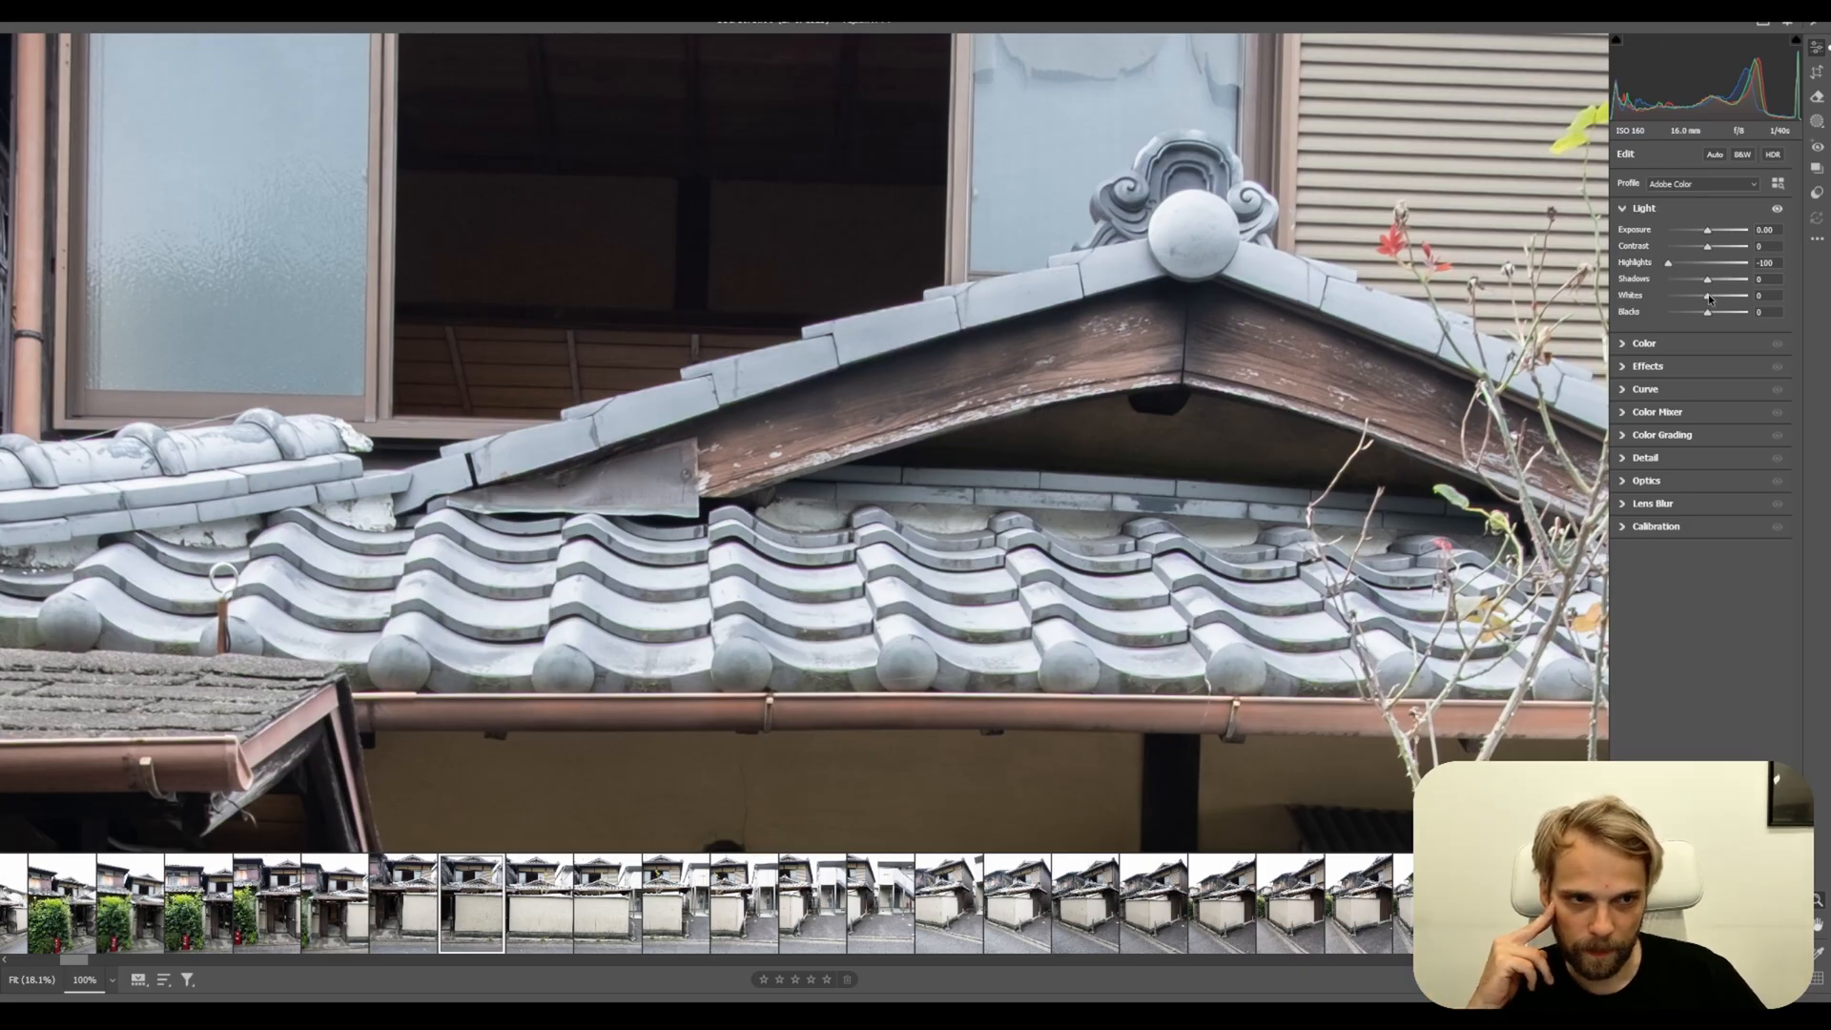
pyautogui.moveTo(1708, 294); pyautogui.dragTo(1694, 296)
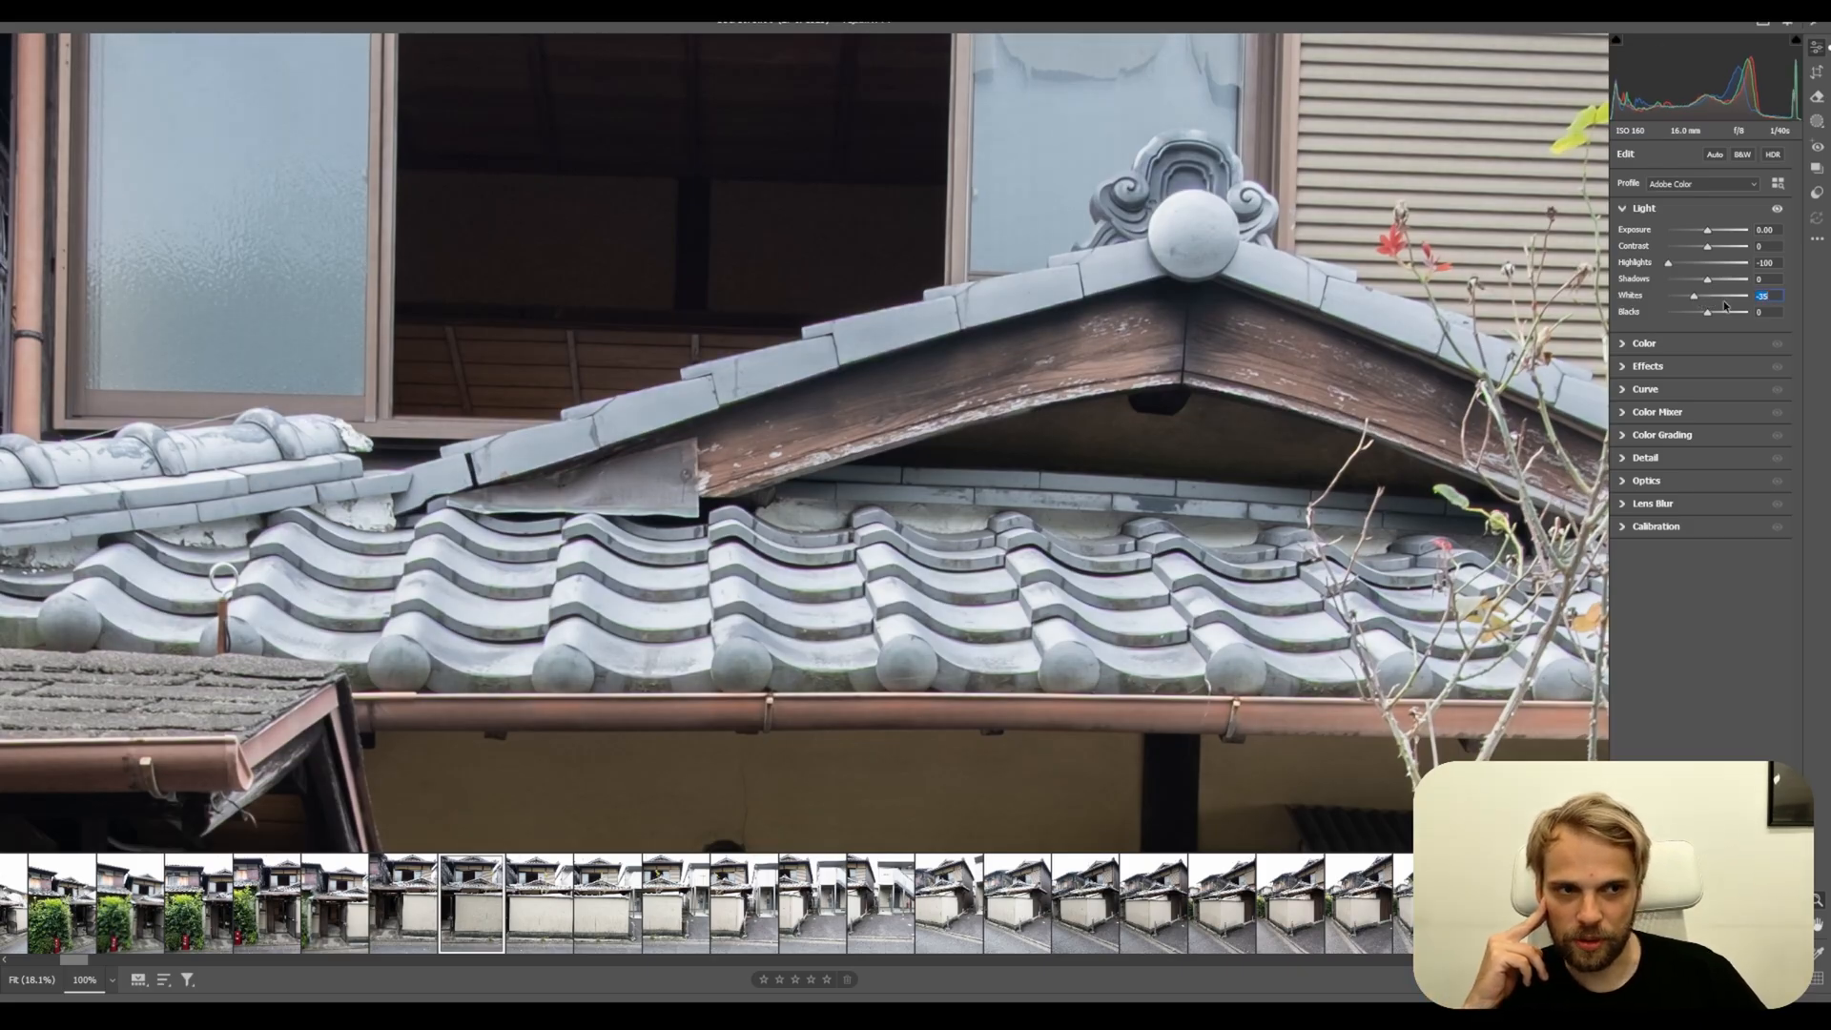
pyautogui.write('-30')
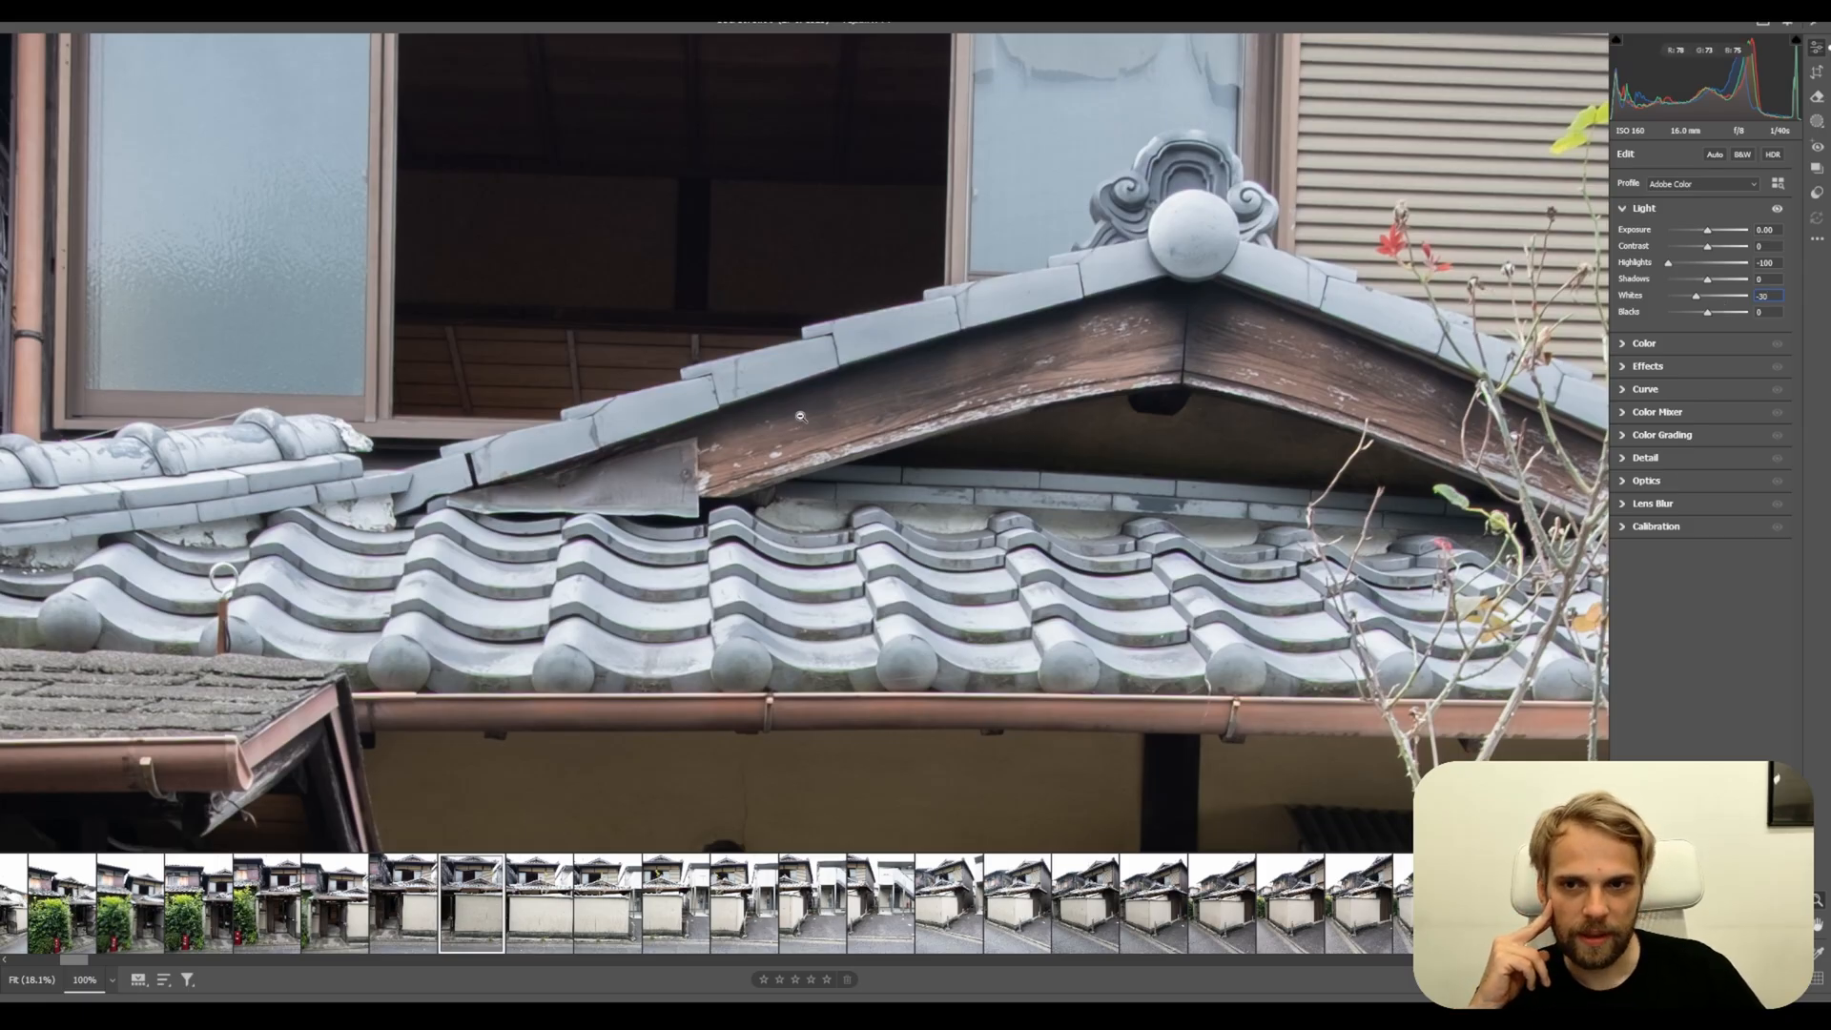
# Brighten the dark window and eaves areas by setting Shadows to +100 and Blacks to +31
pyautogui.scroll(5, 782, 420)
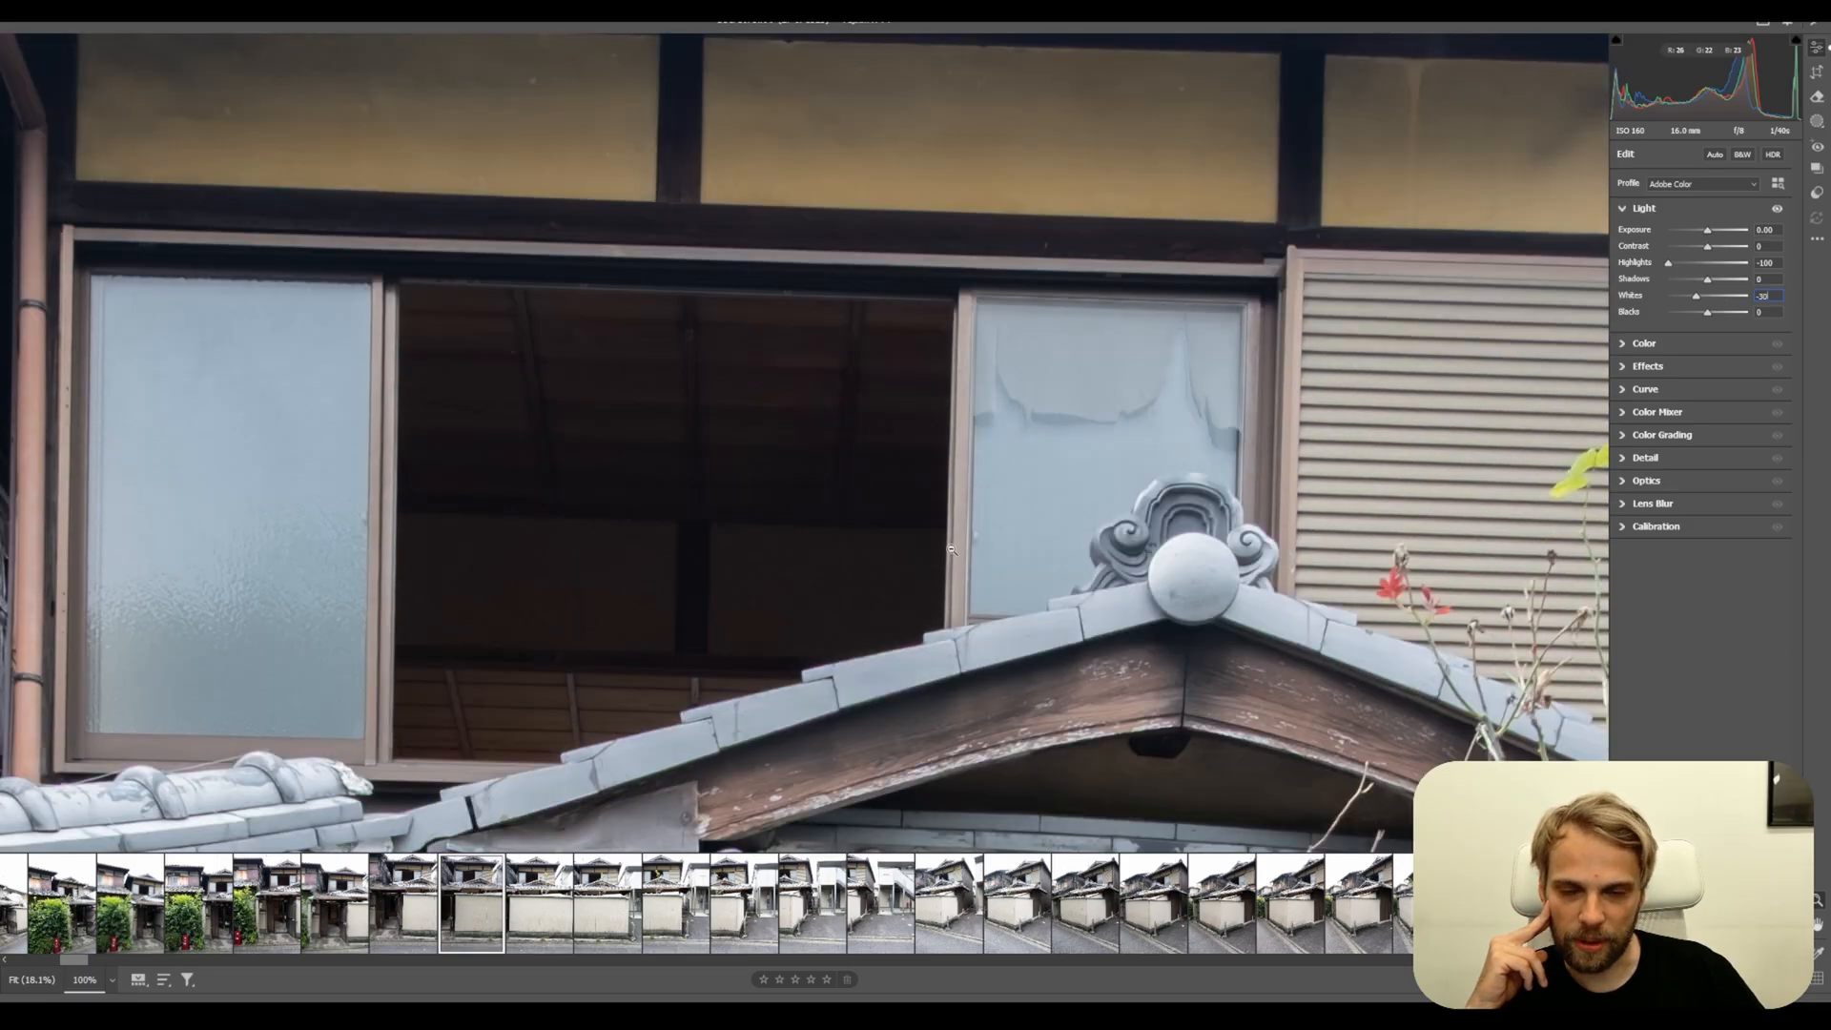
pyautogui.moveTo(1709, 283); pyautogui.dragTo(1750, 279)
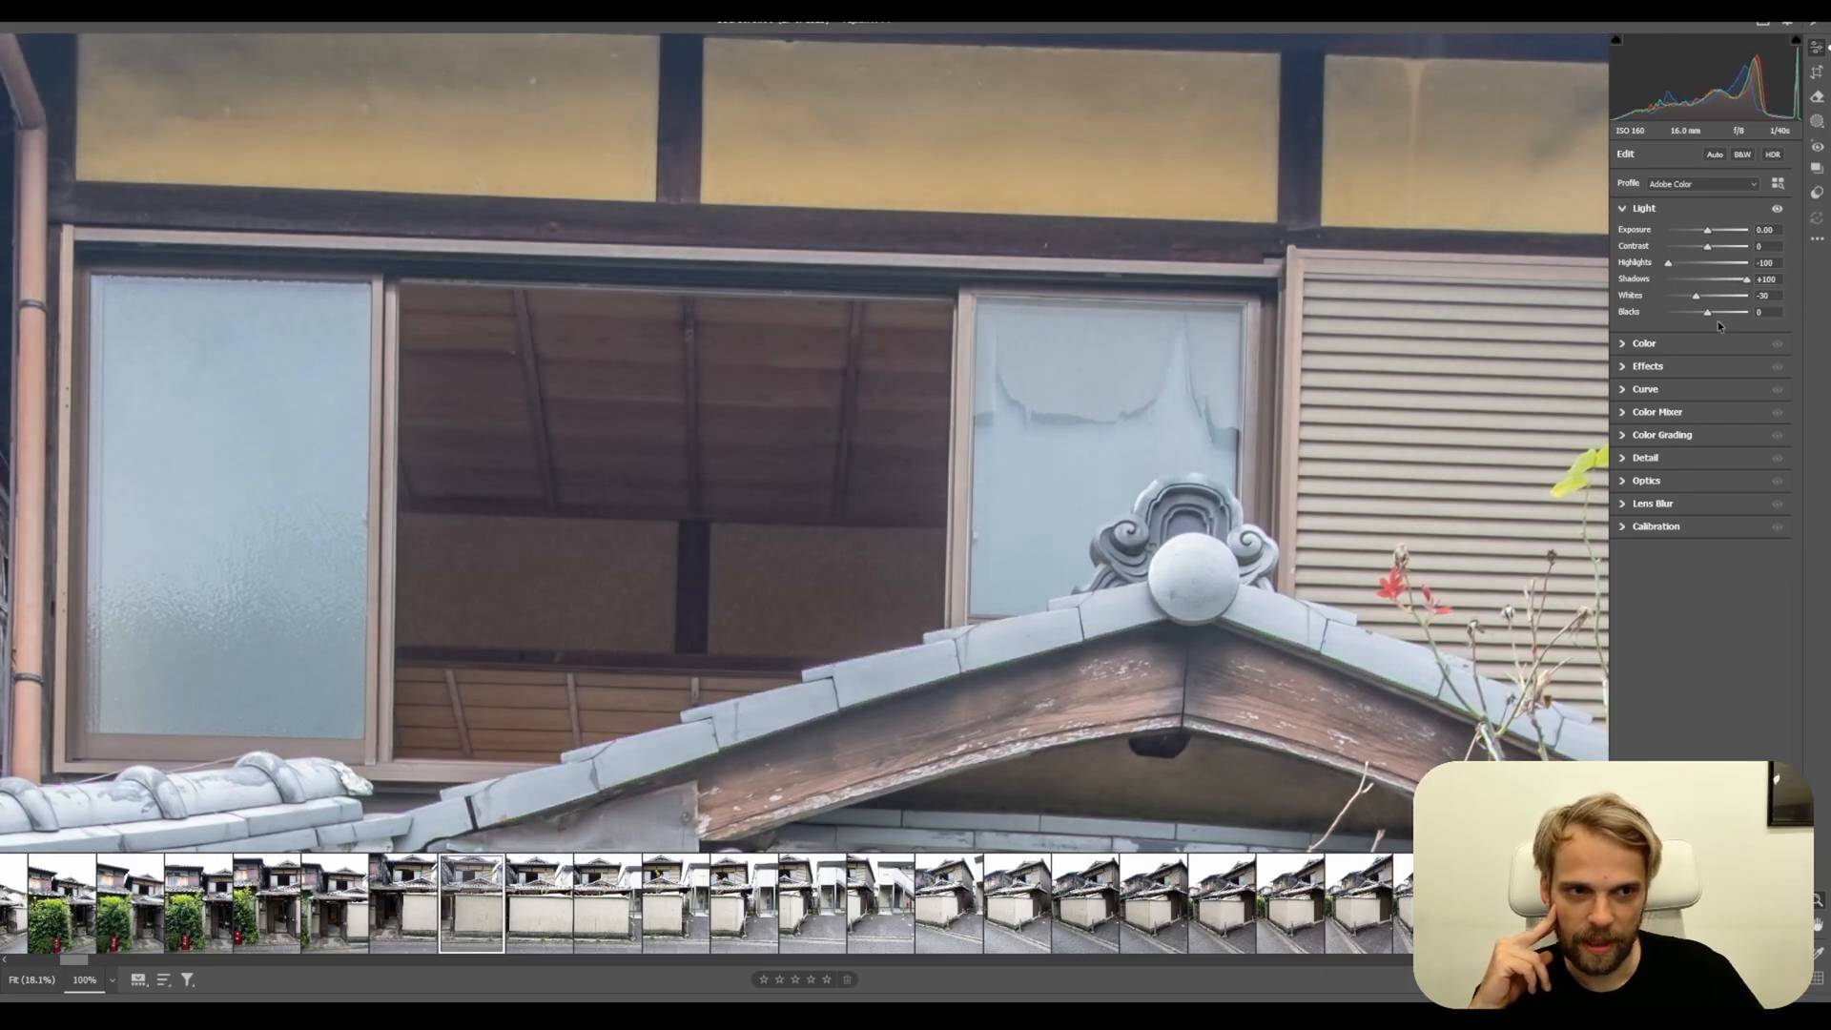
pyautogui.moveTo(1708, 315); pyautogui.dragTo(1719, 311)
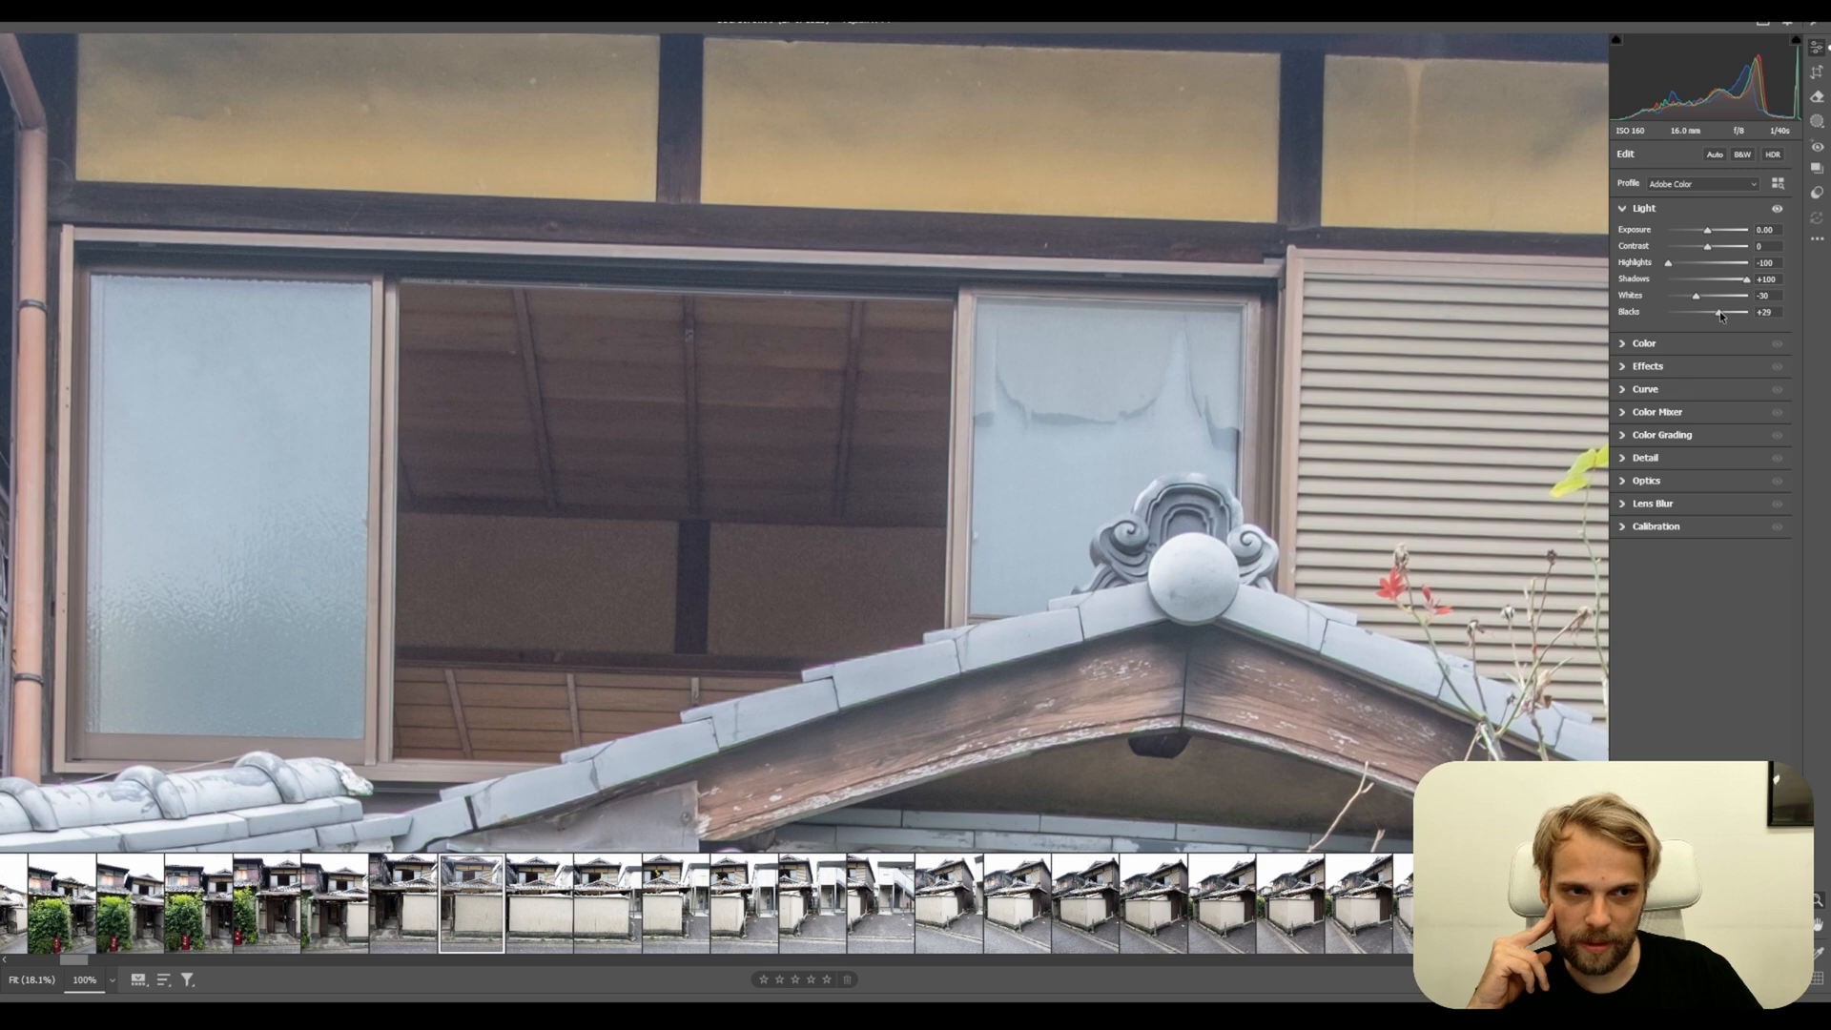
# Examine the roof, eaves and window details up close, and compare the full photo with and without the Light adjustments
pyautogui.scroll(5, 725, 532)
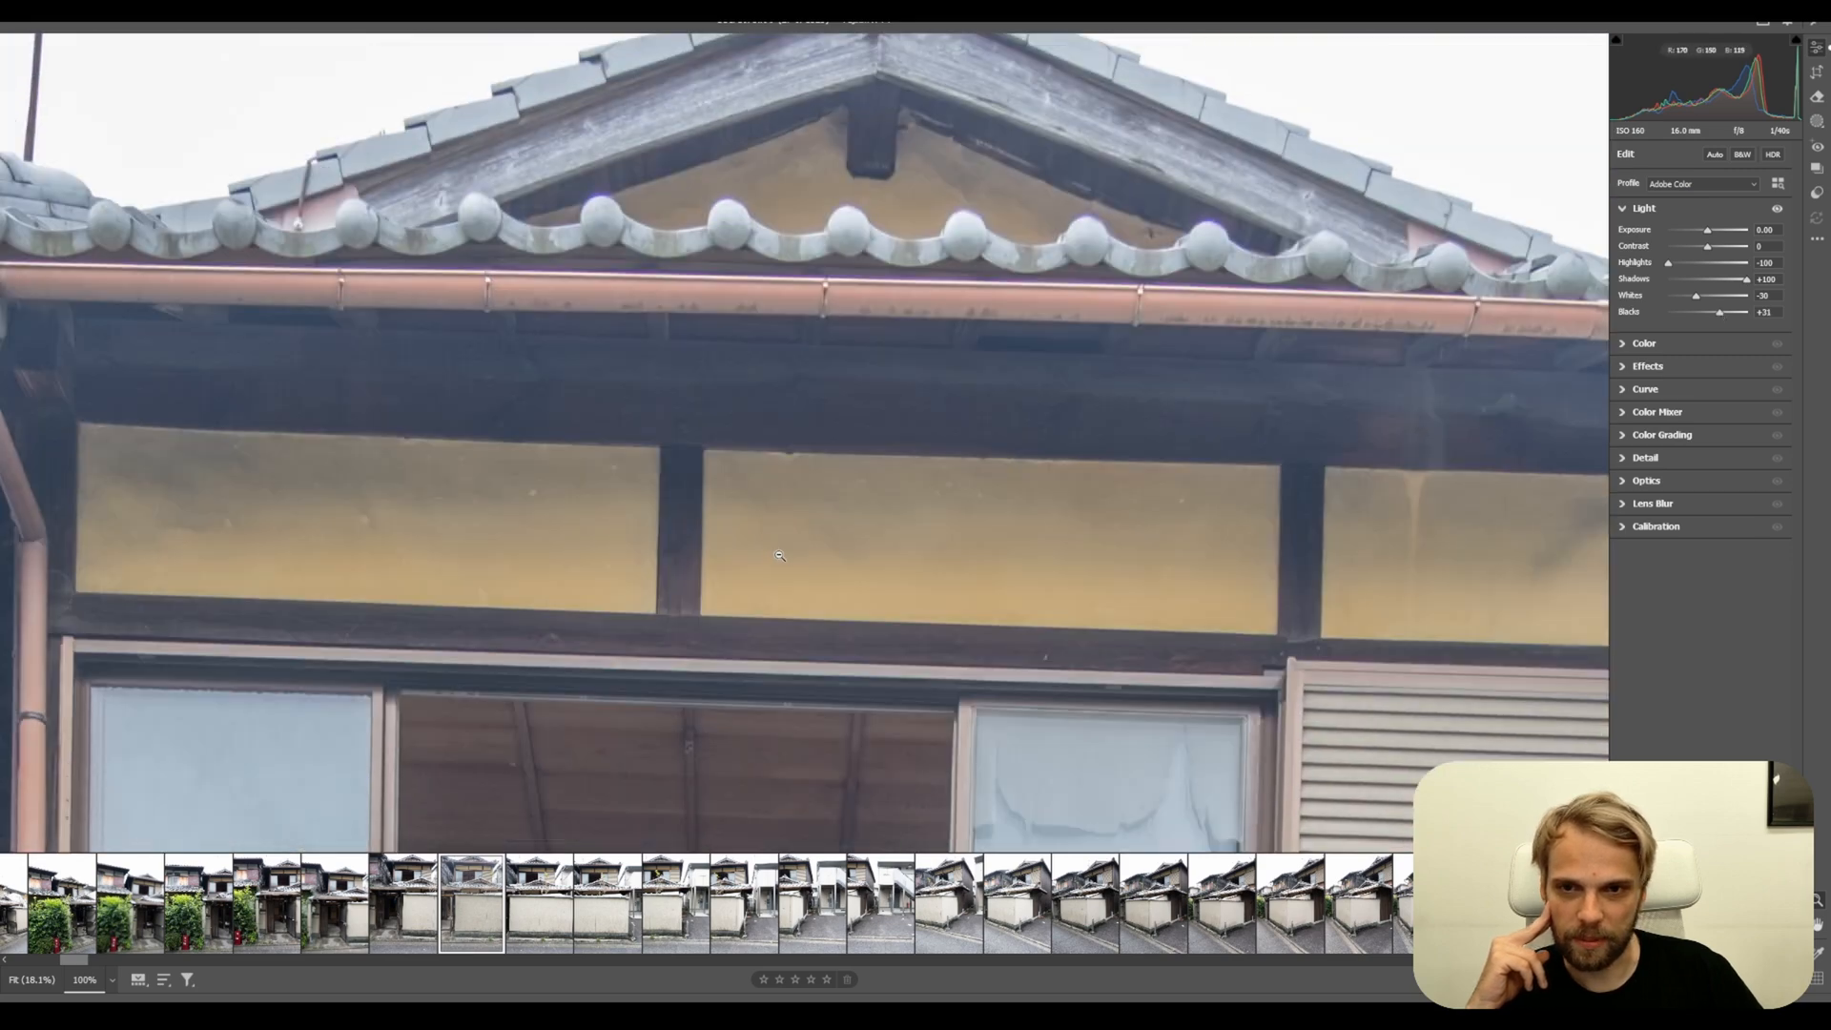
pyautogui.scroll(3, 830, 575)
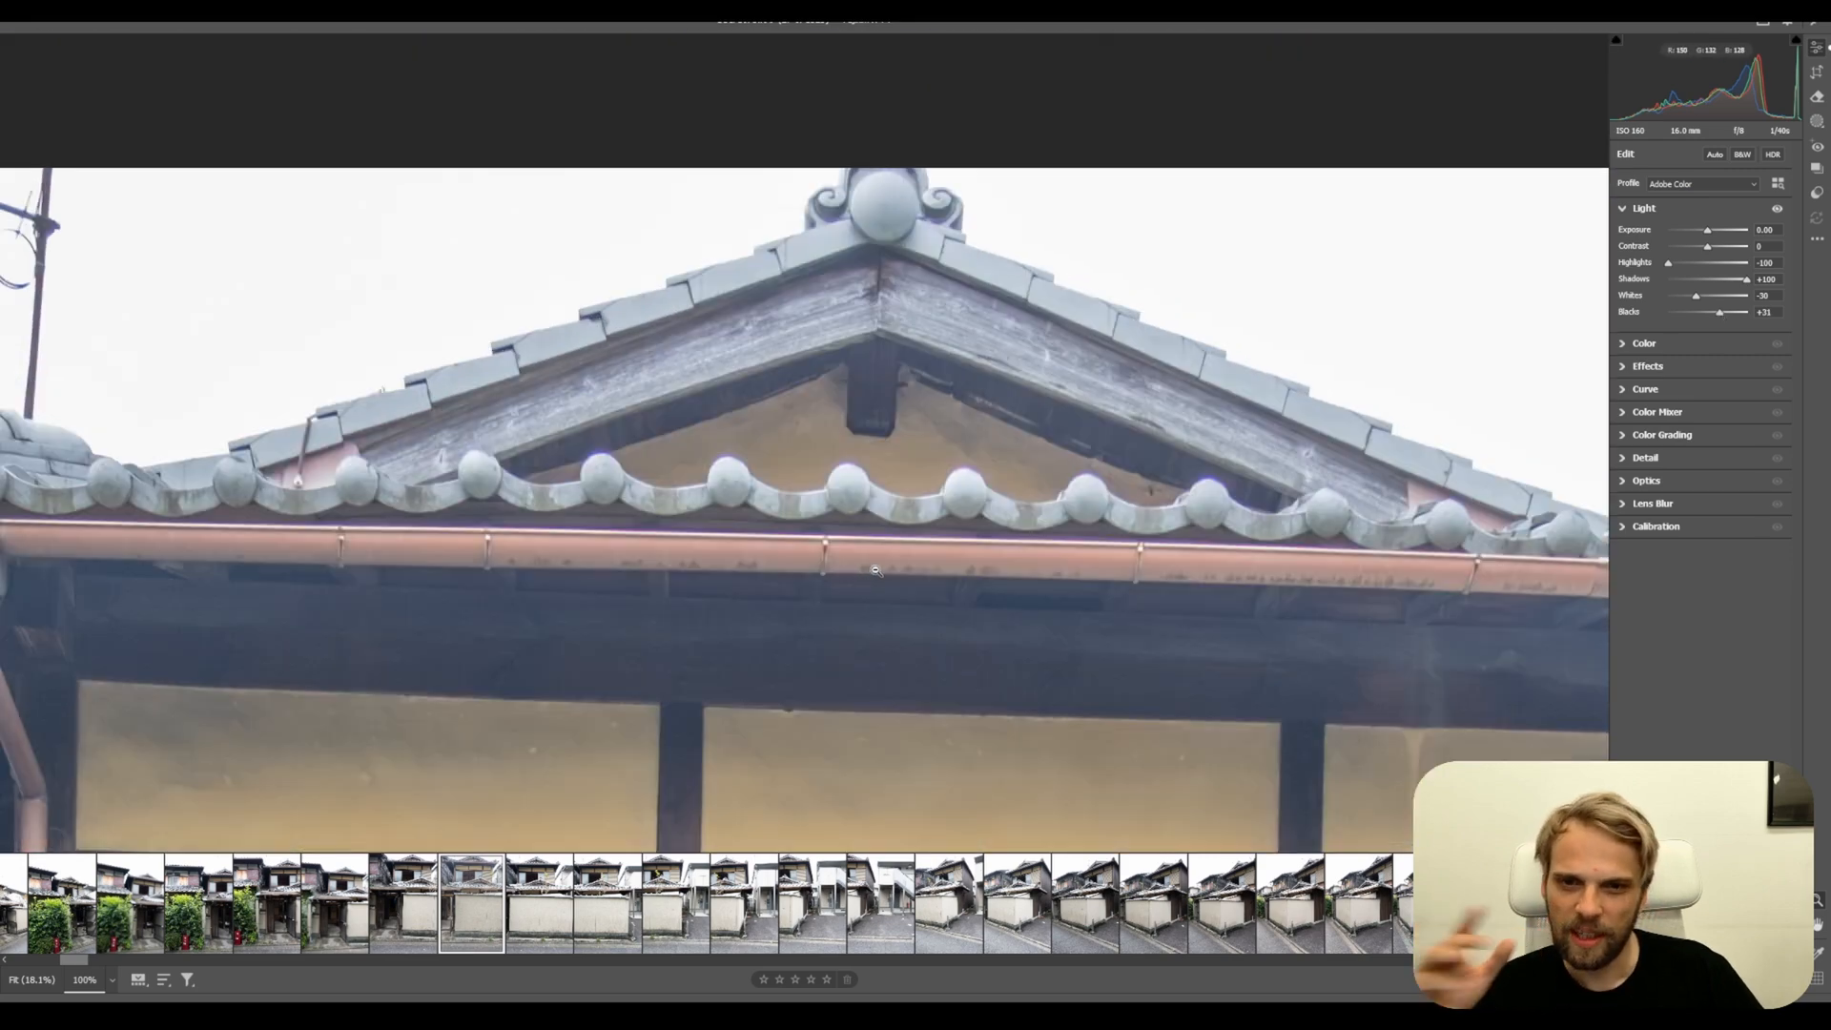
pyautogui.scroll(-5, 872, 576)
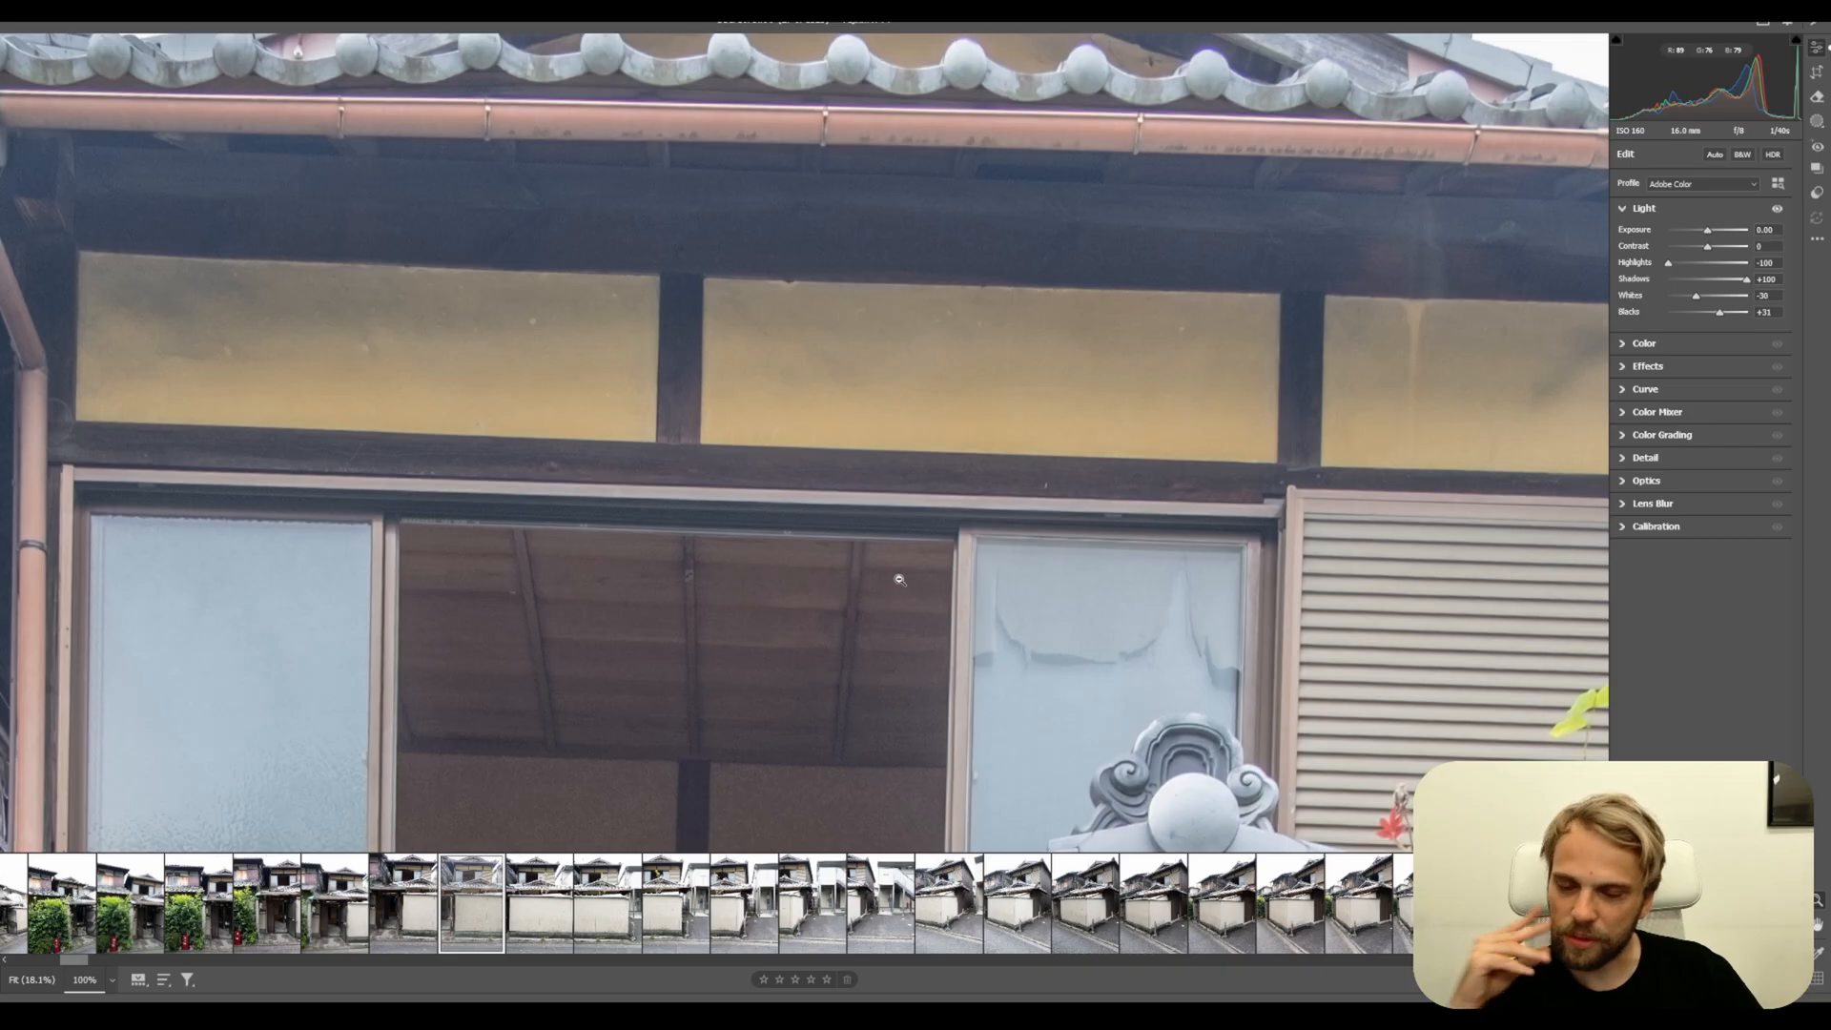
pyautogui.scroll(-7, 900, 578)
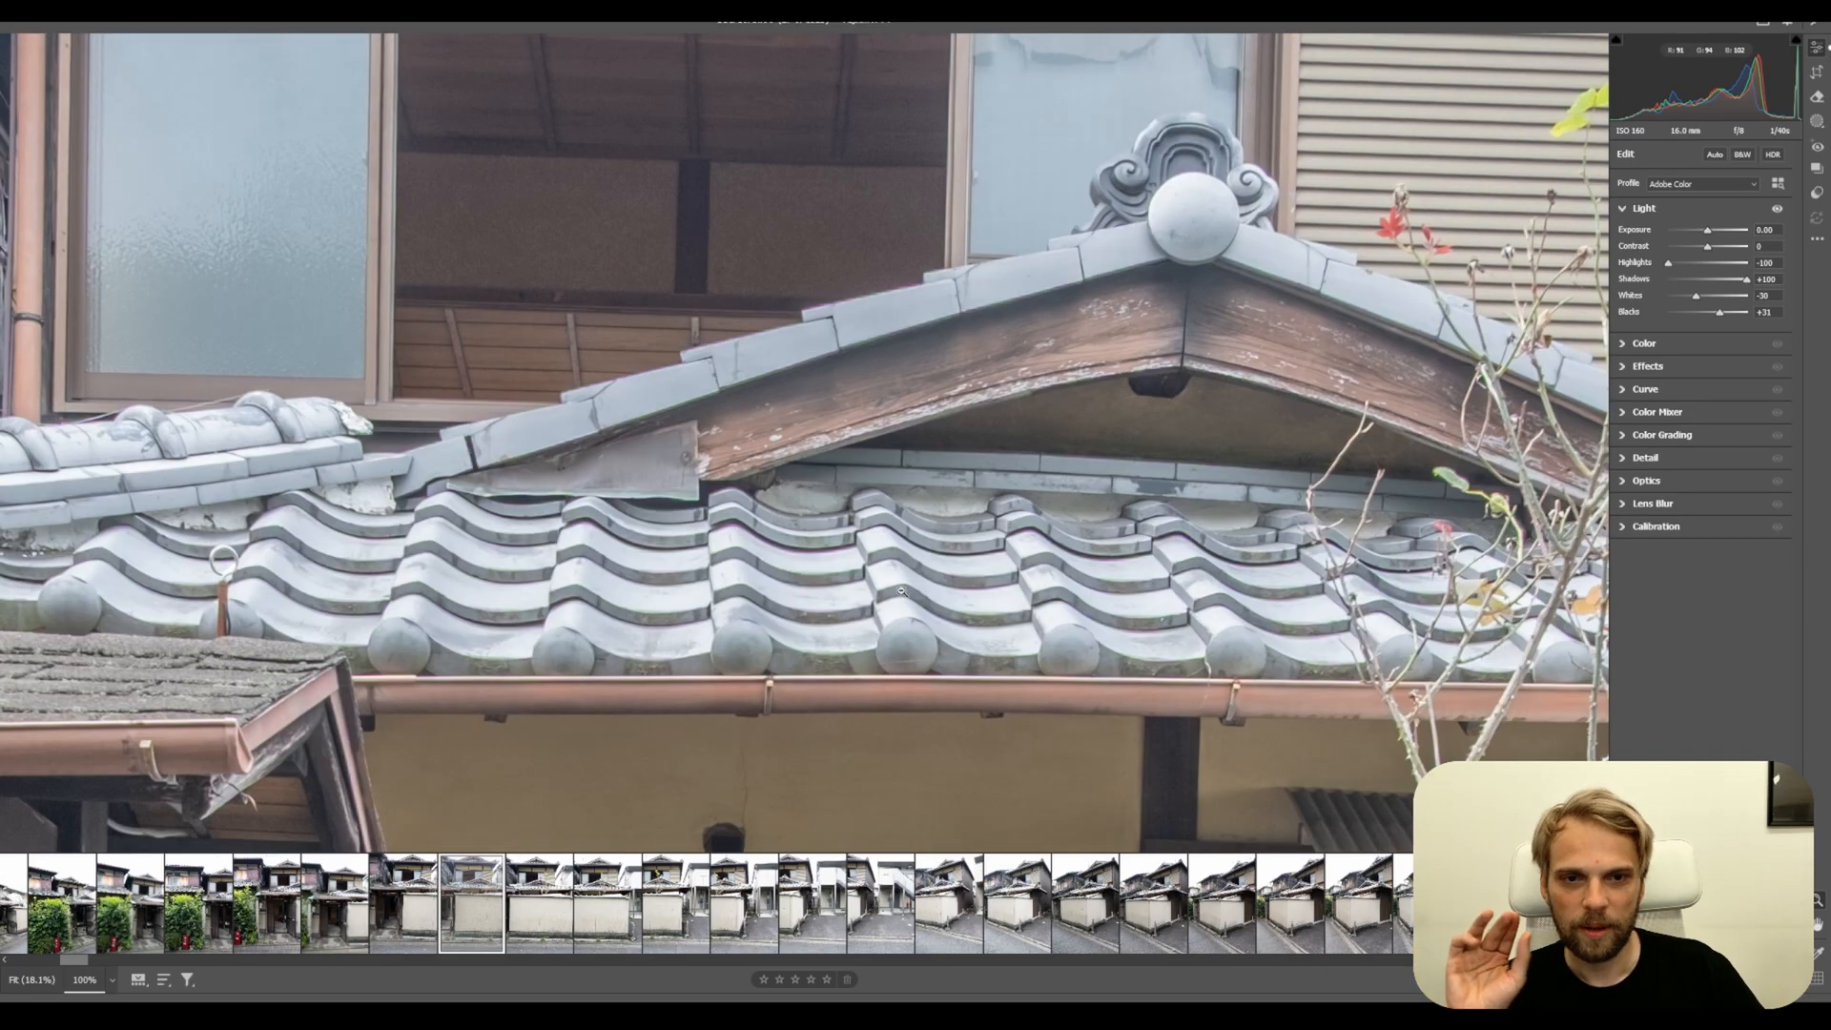
pyautogui.scroll(-5, 902, 592)
pyautogui.hotkey('ctrl', '0')
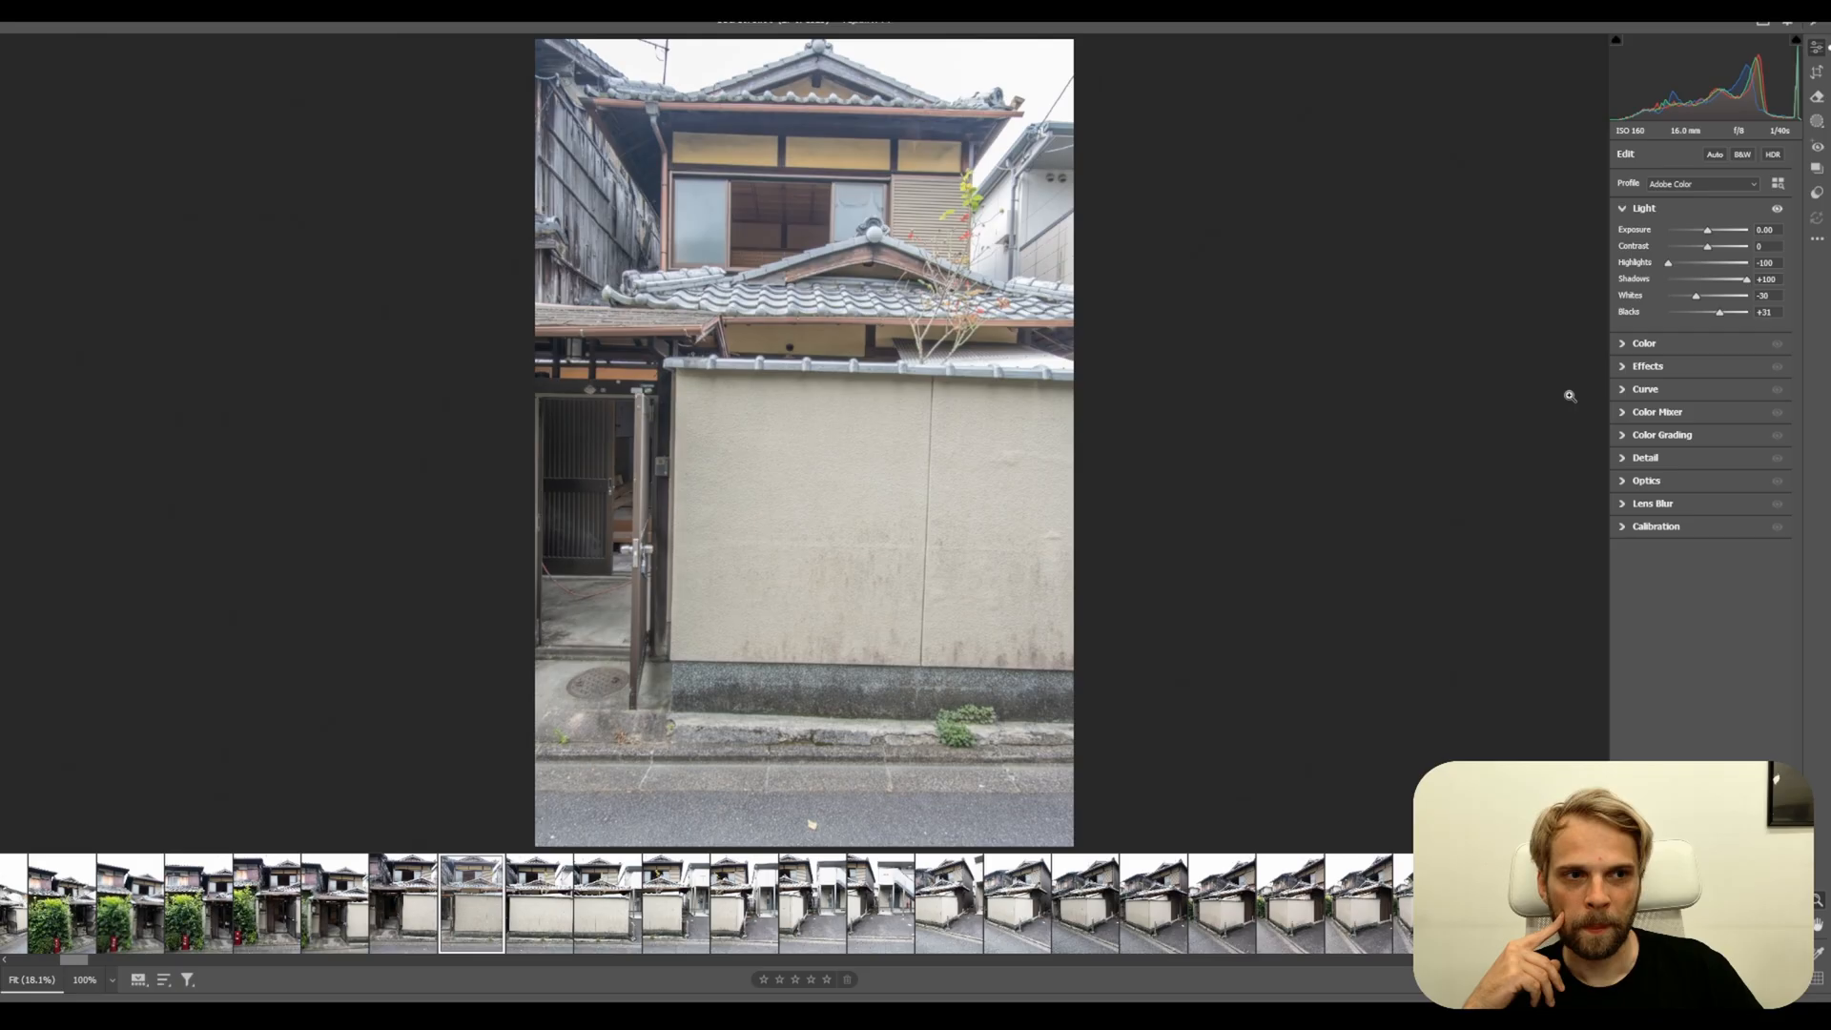
pyautogui.click(1776, 209)
pyautogui.click(1772, 218)
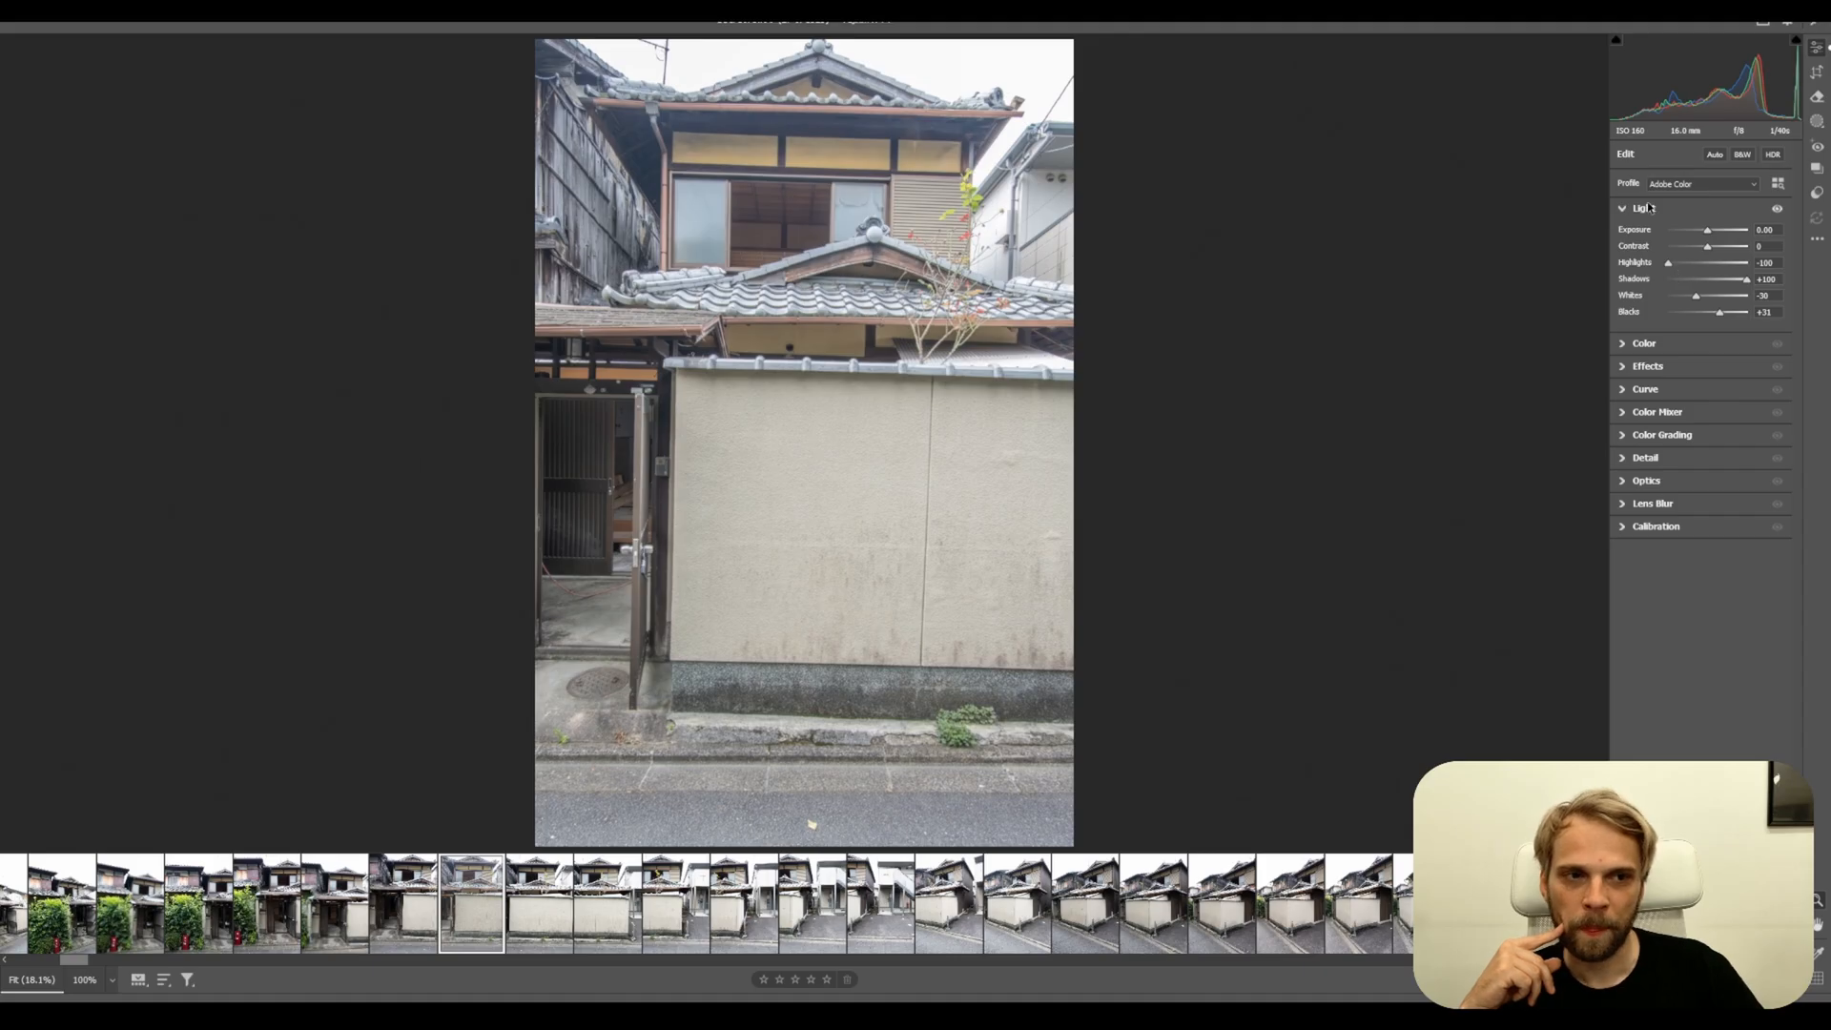
# Set the Clarity effect to 10, leaving the white balance as shot
pyautogui.click(1642, 344)
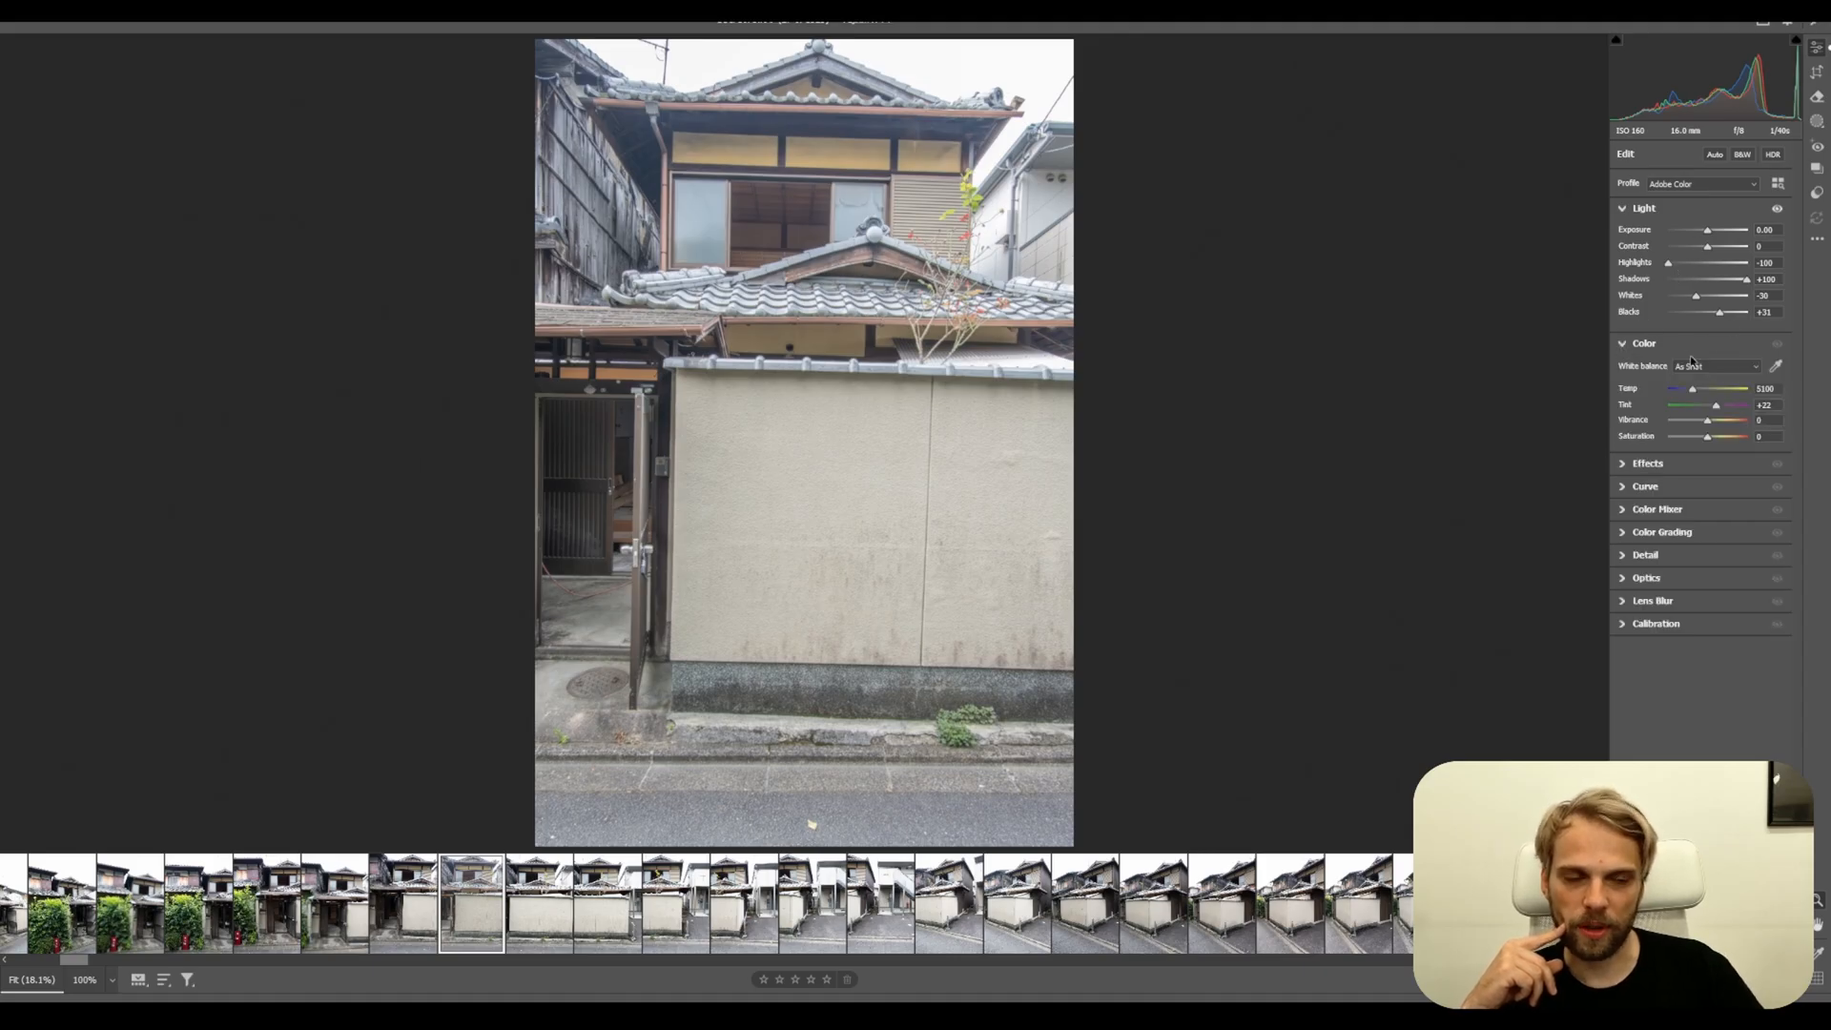
pyautogui.click(1638, 345)
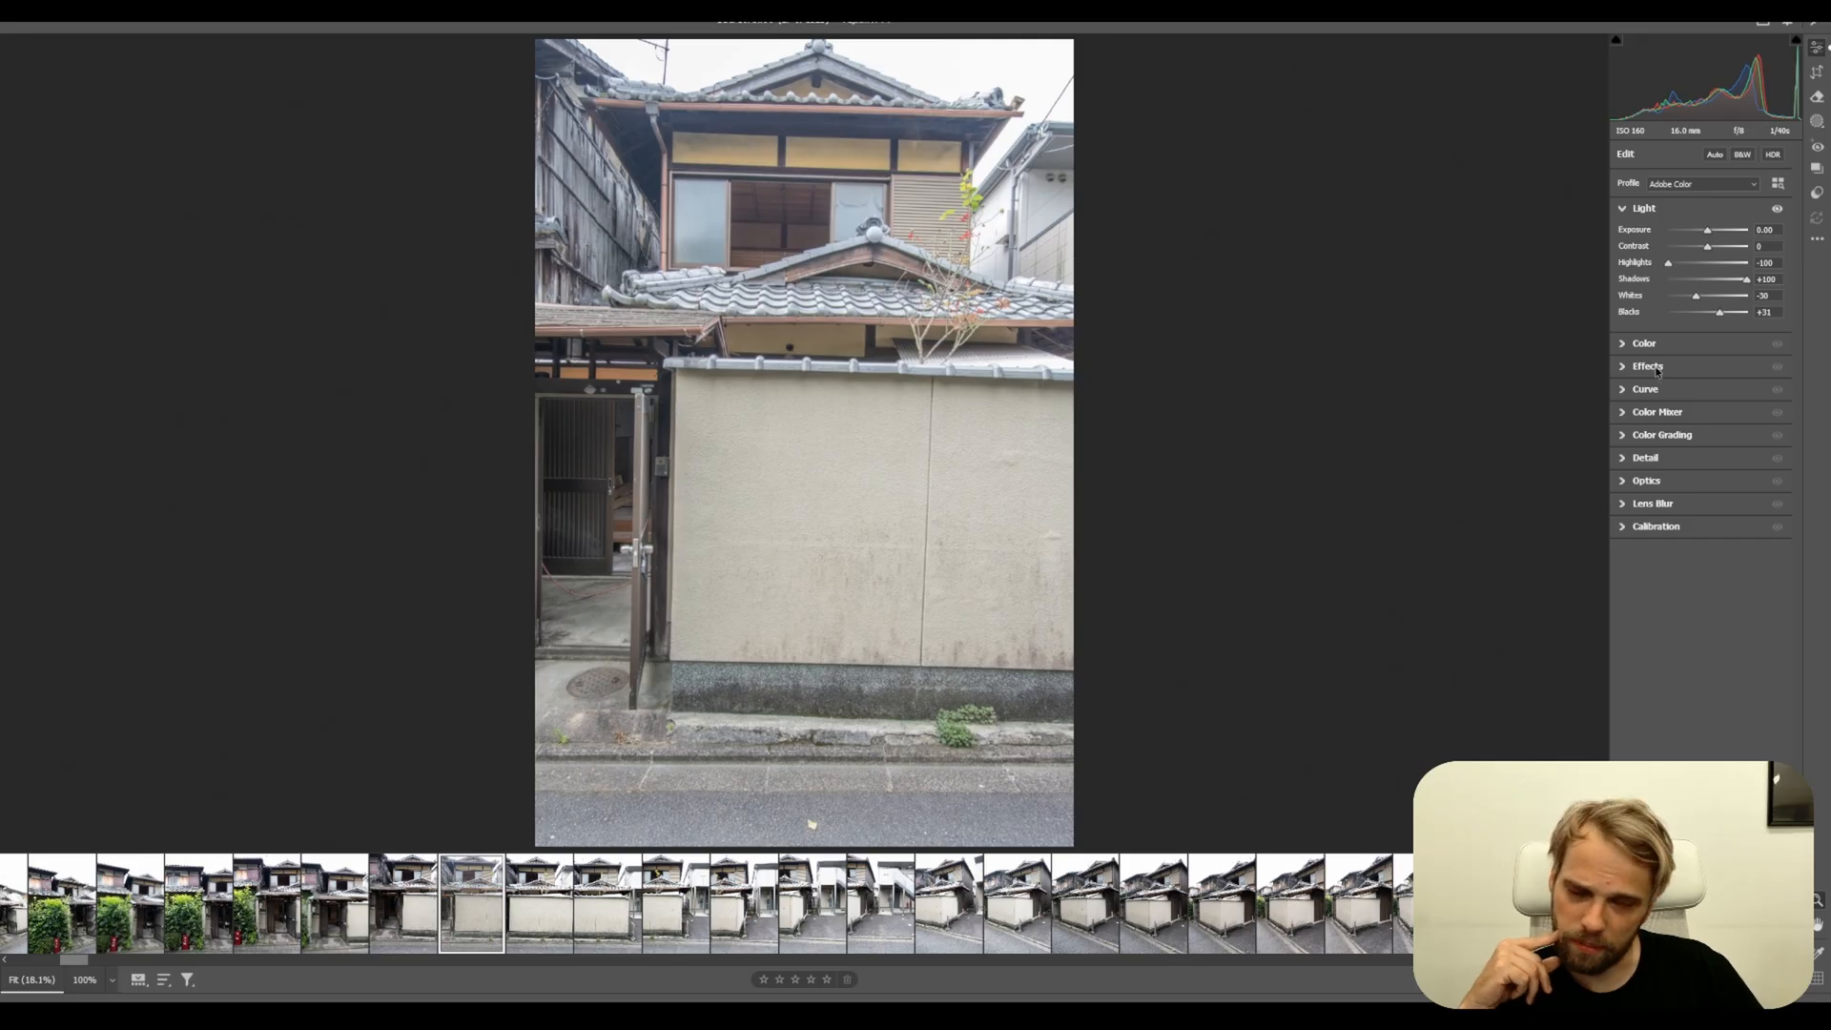
pyautogui.click(1664, 367)
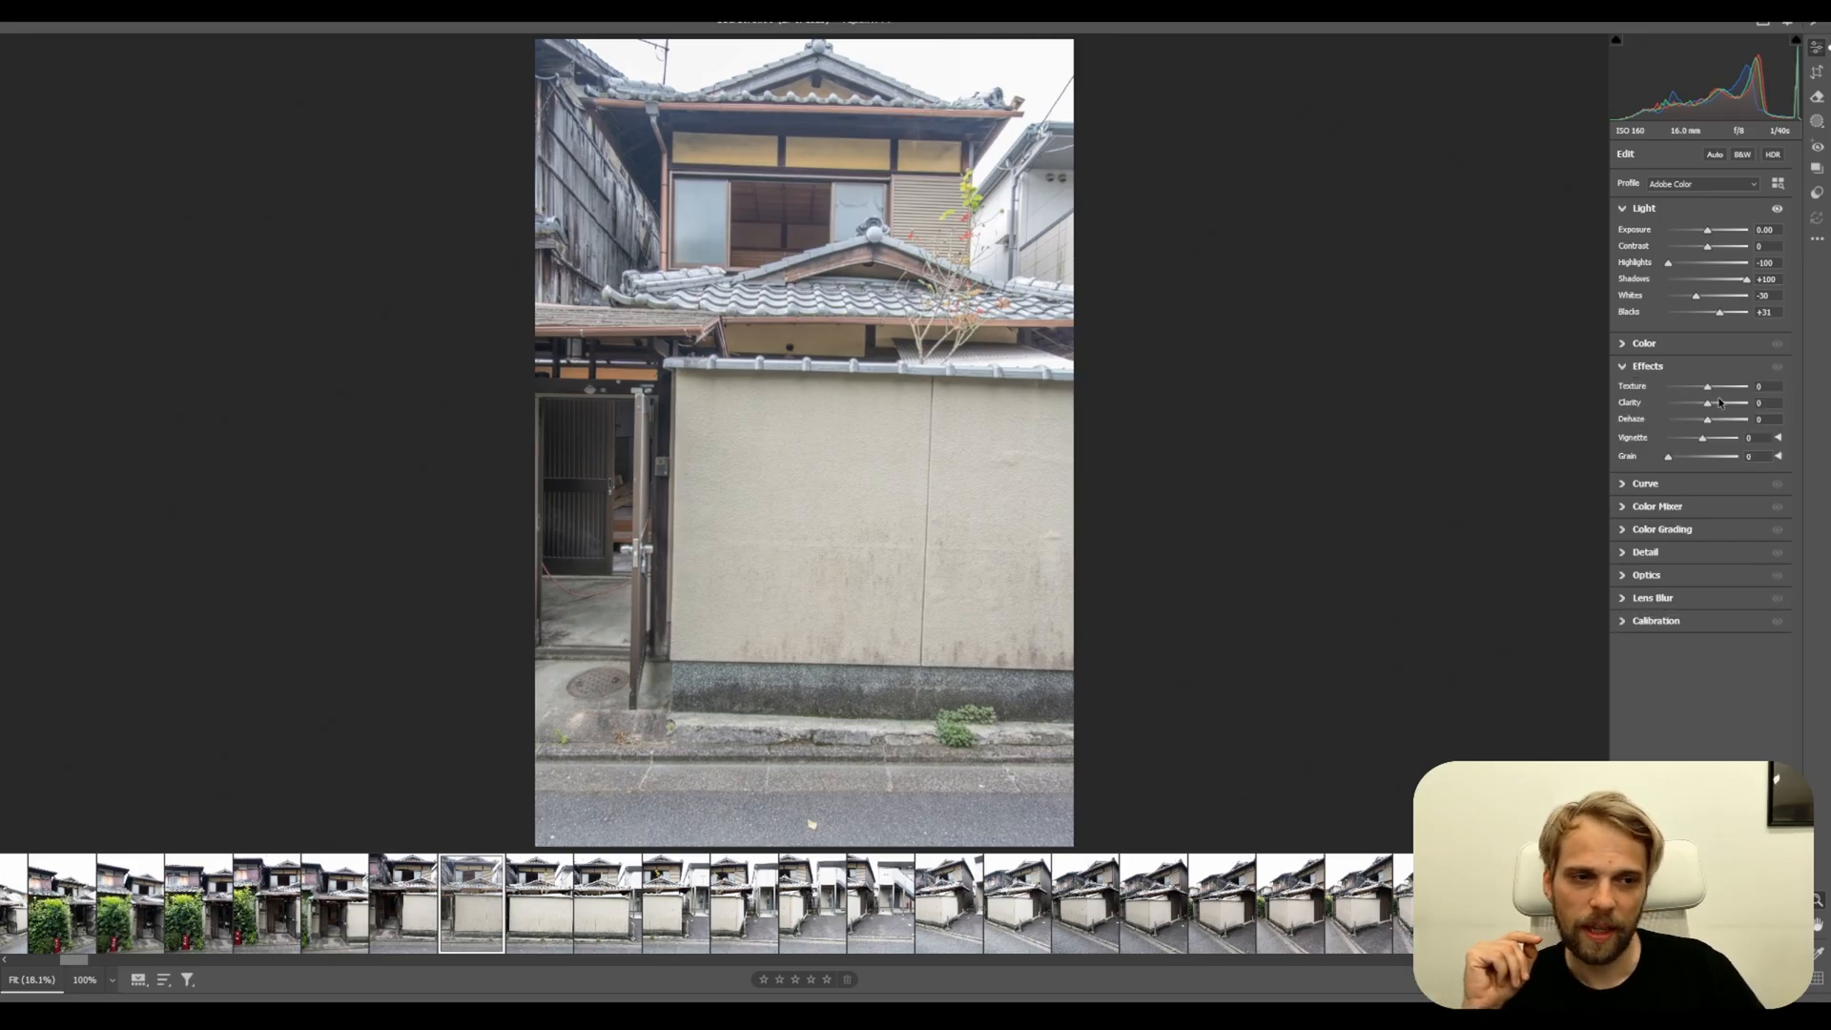
pyautogui.click(1772, 403)
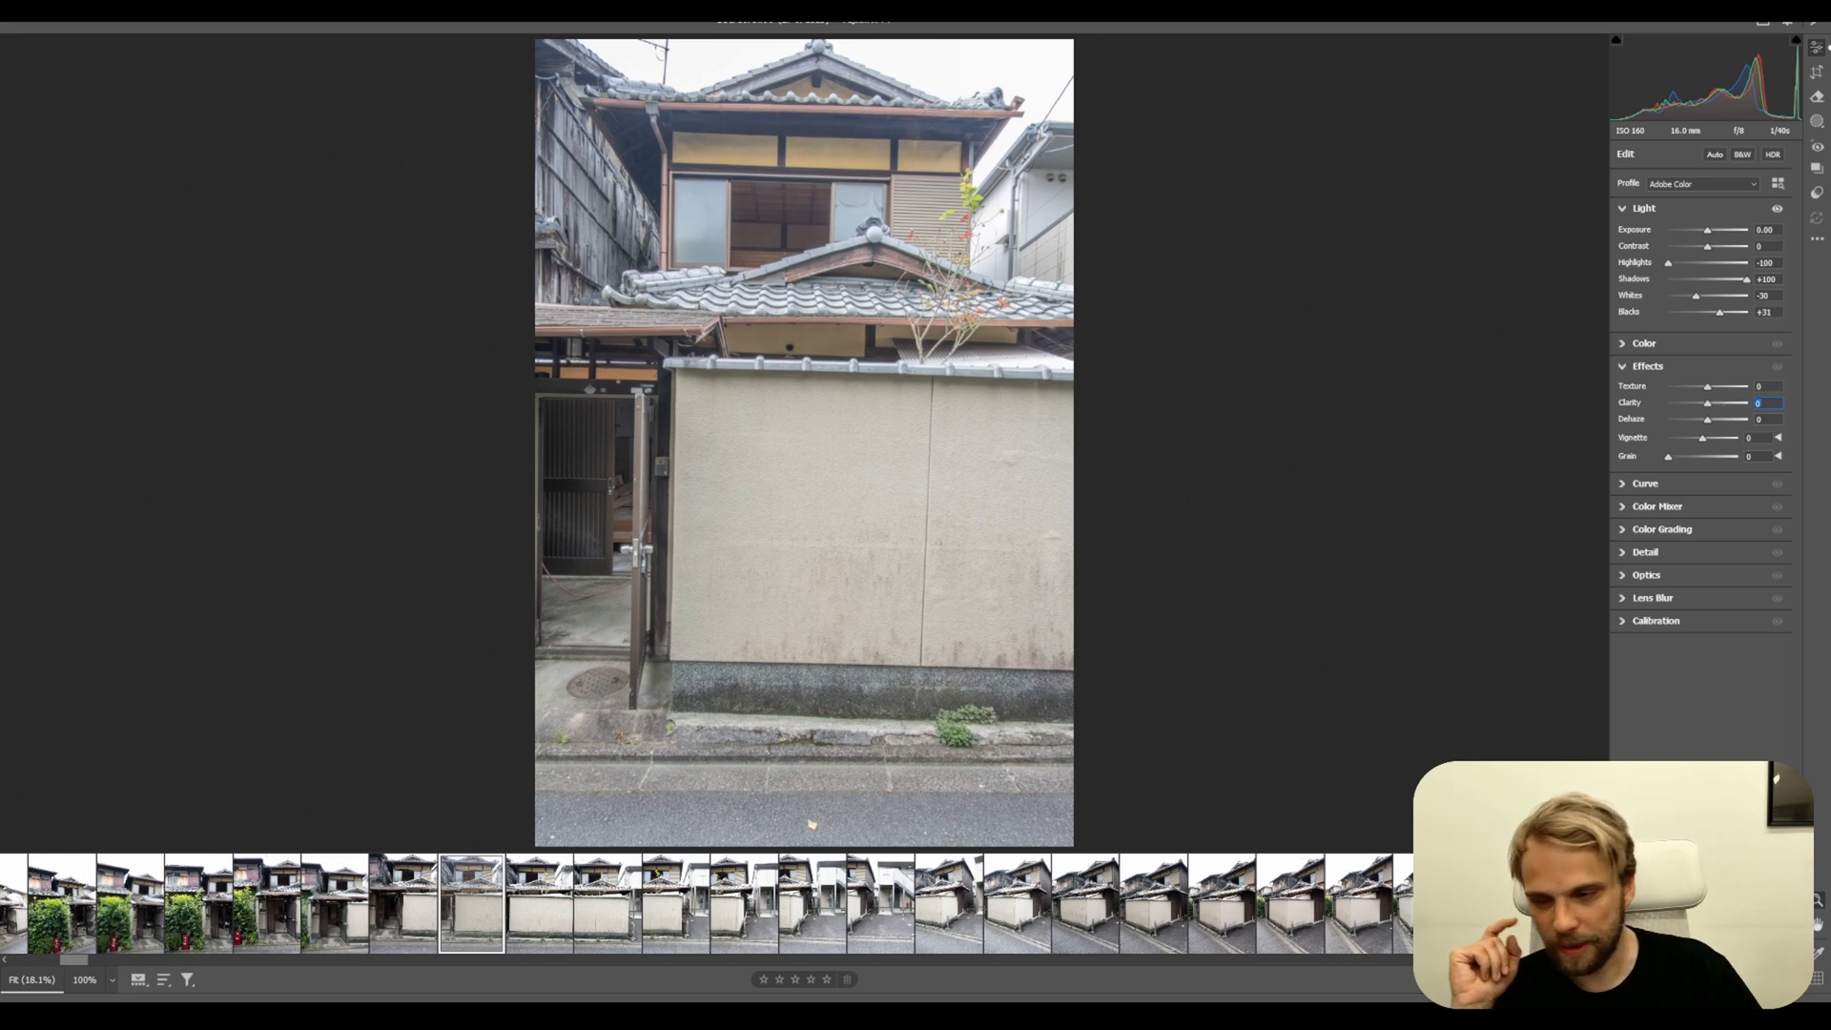
pyautogui.write('10')
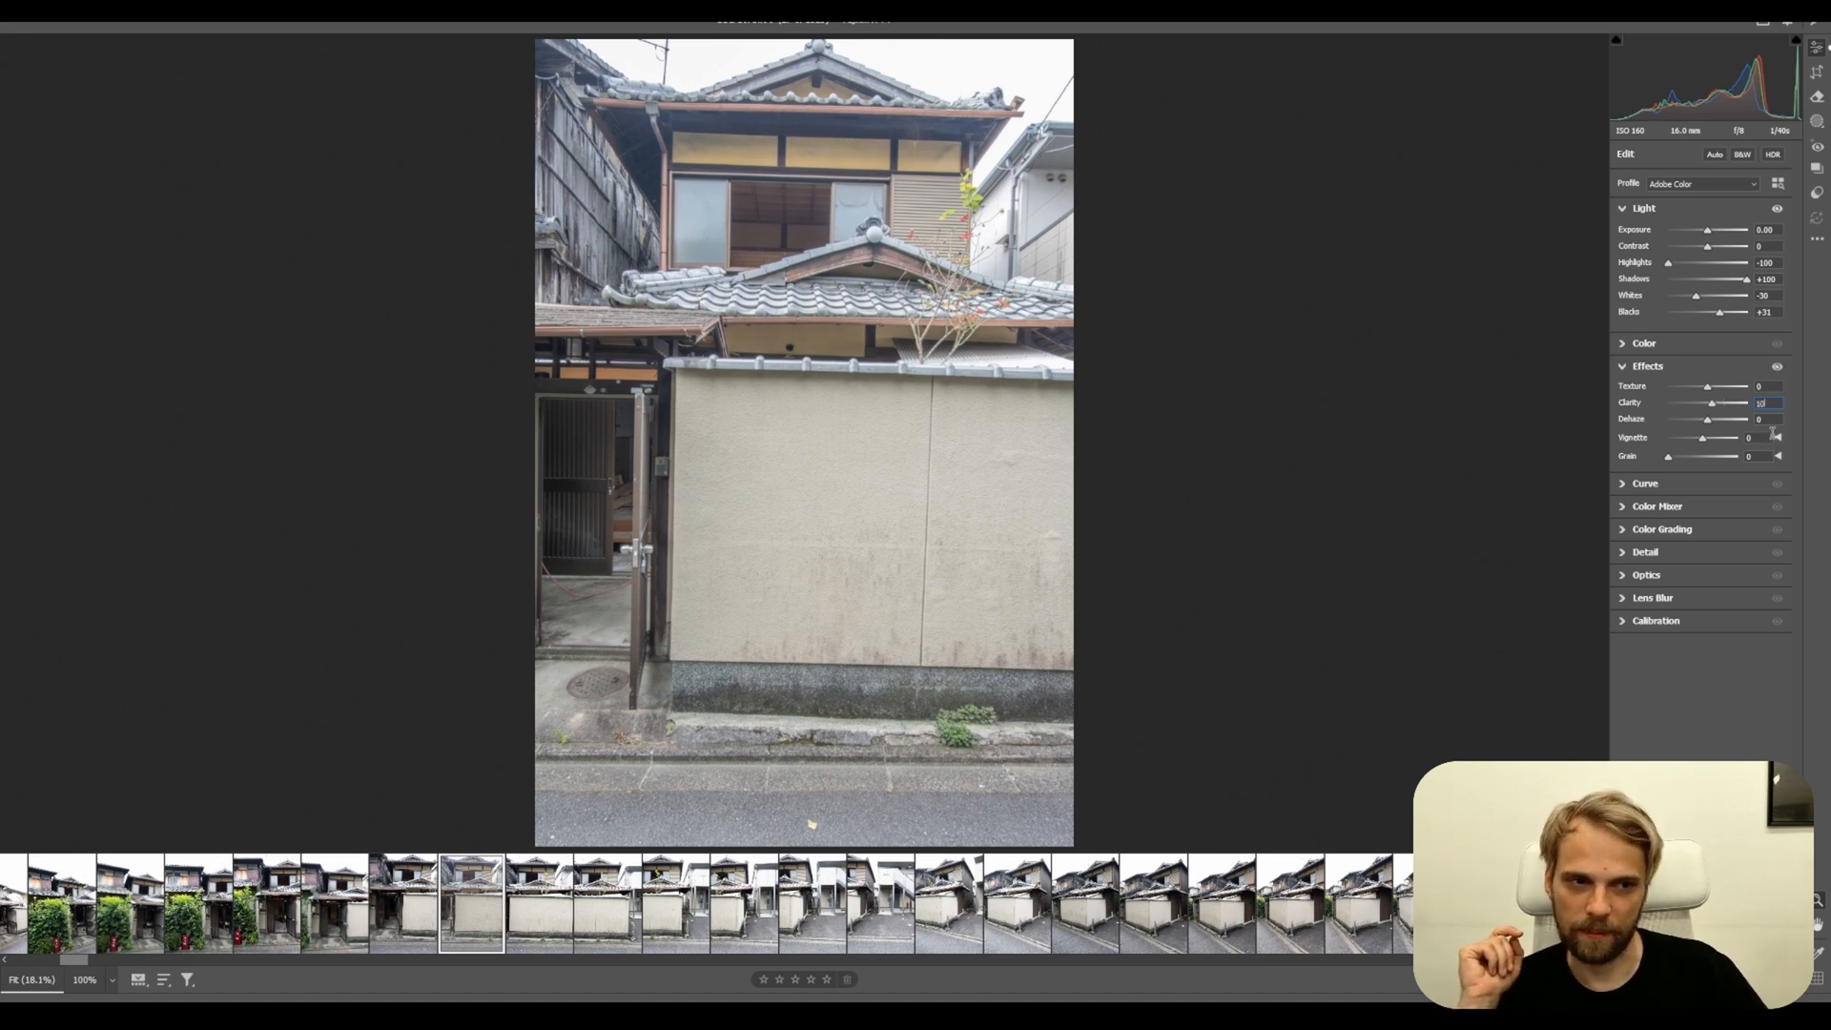
# Confirm the Clarity value of 10
pyautogui.press('Return')
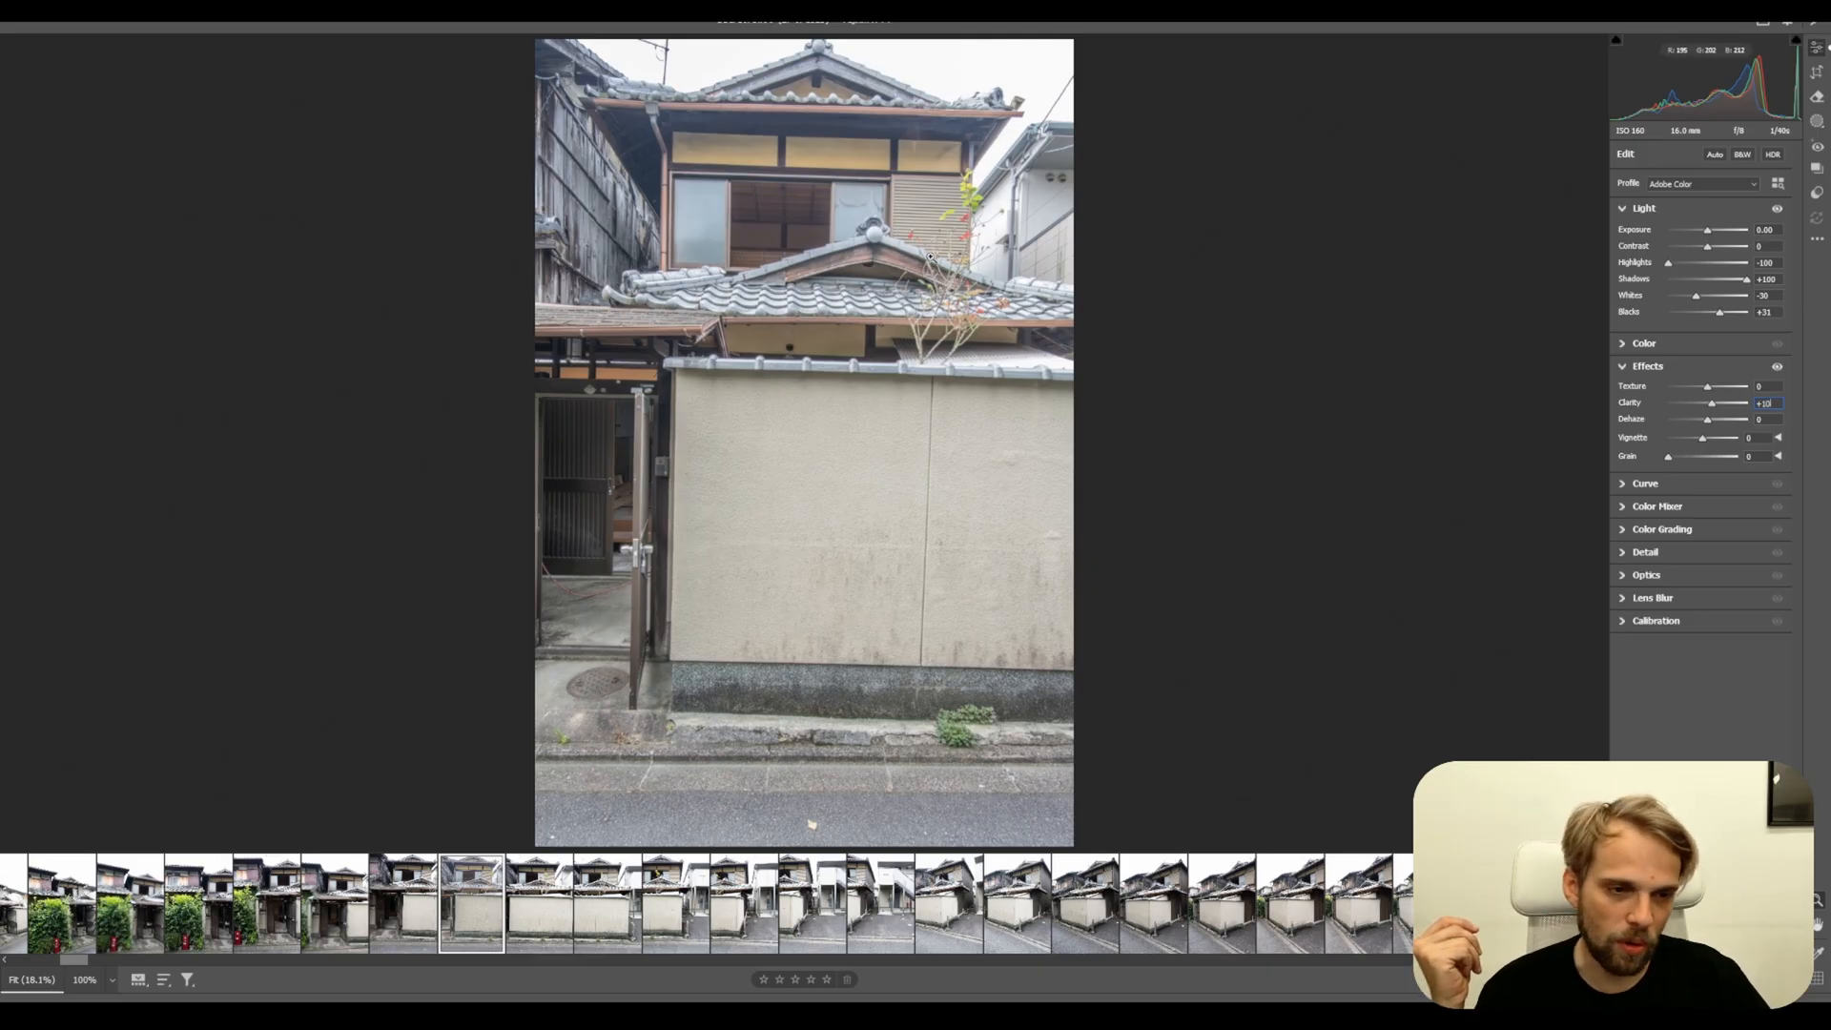
# Compare the photo with and without the default lens profile corrections in the Optics settings
pyautogui.click(1624, 576)
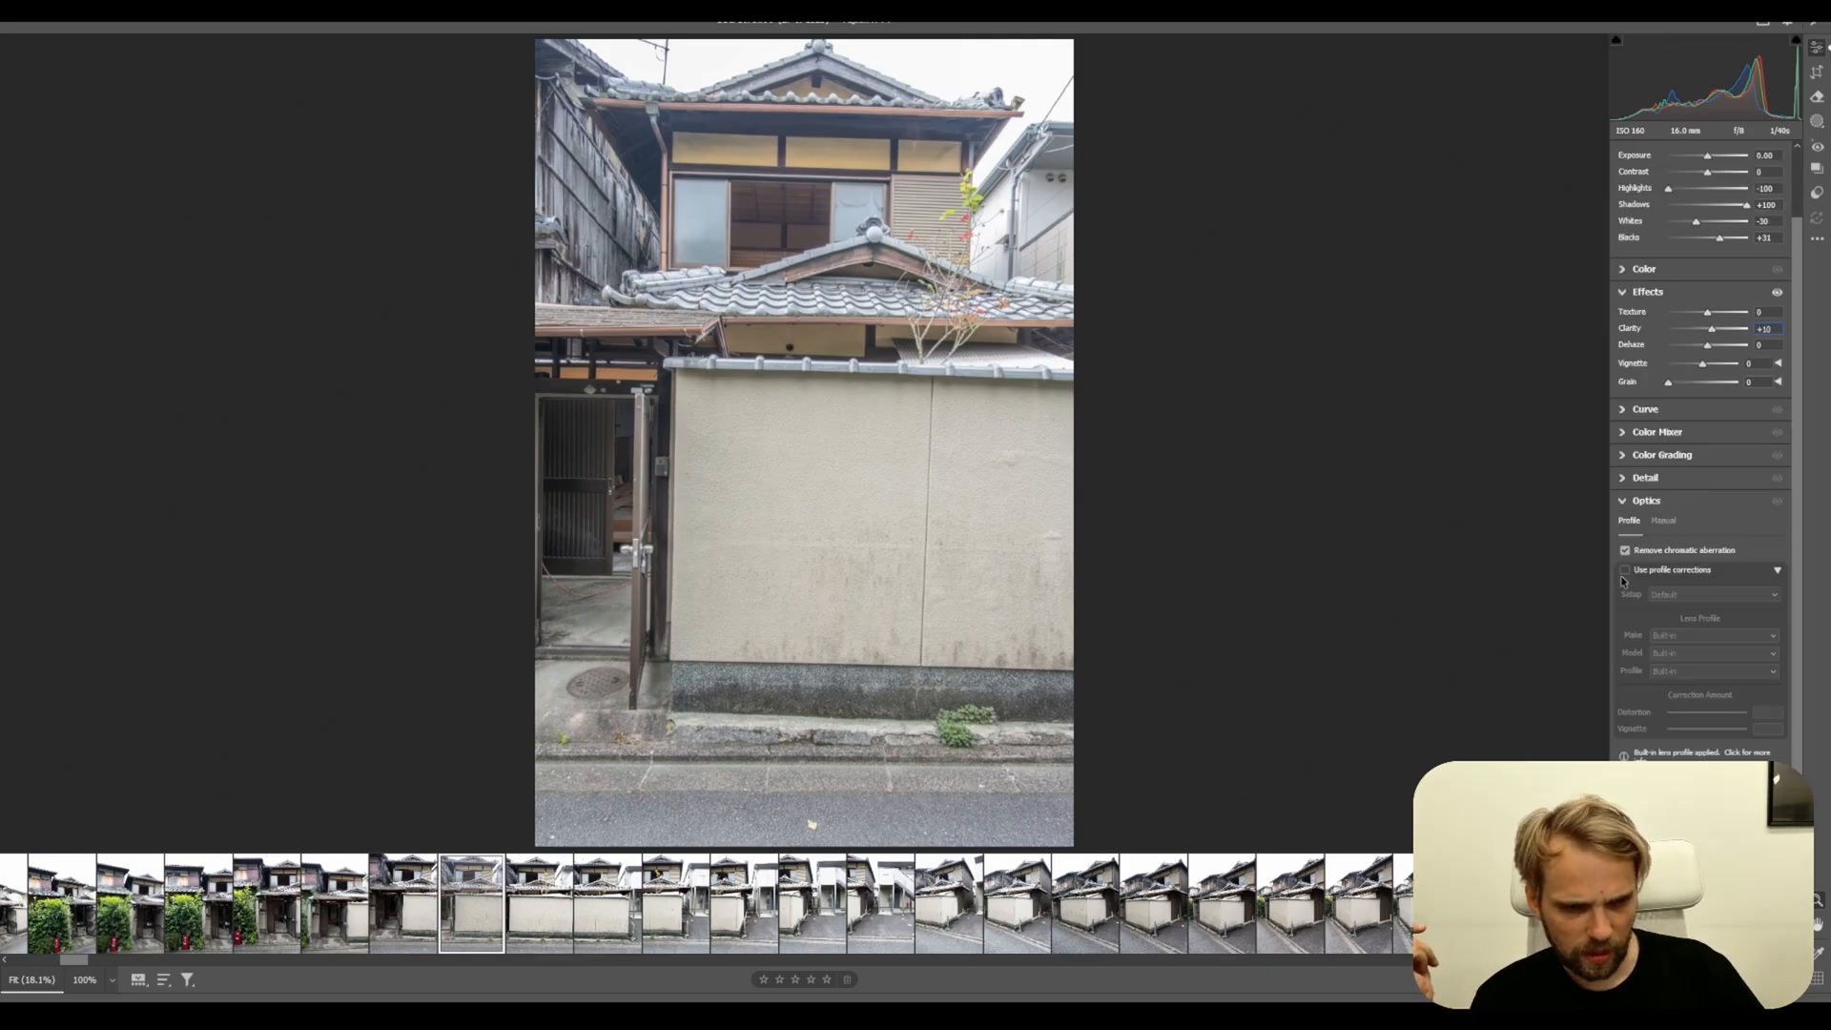
pyautogui.click(1623, 572)
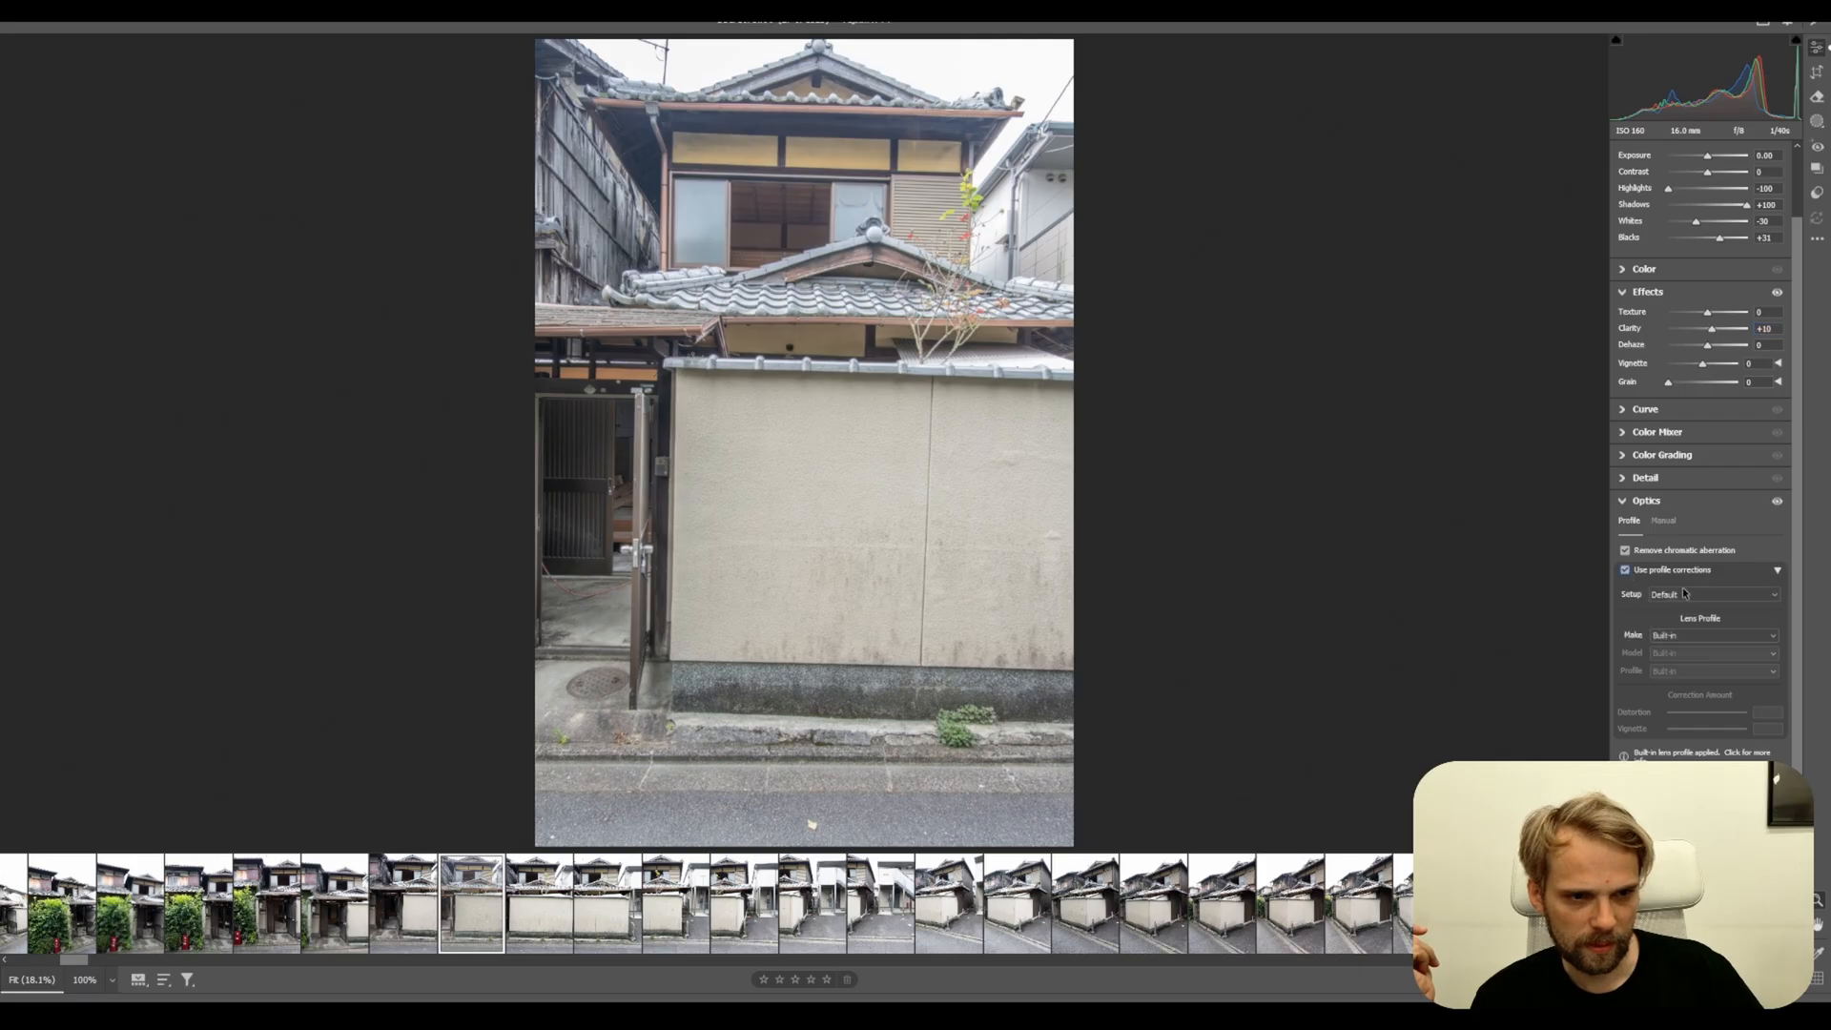
pyautogui.click(1626, 572)
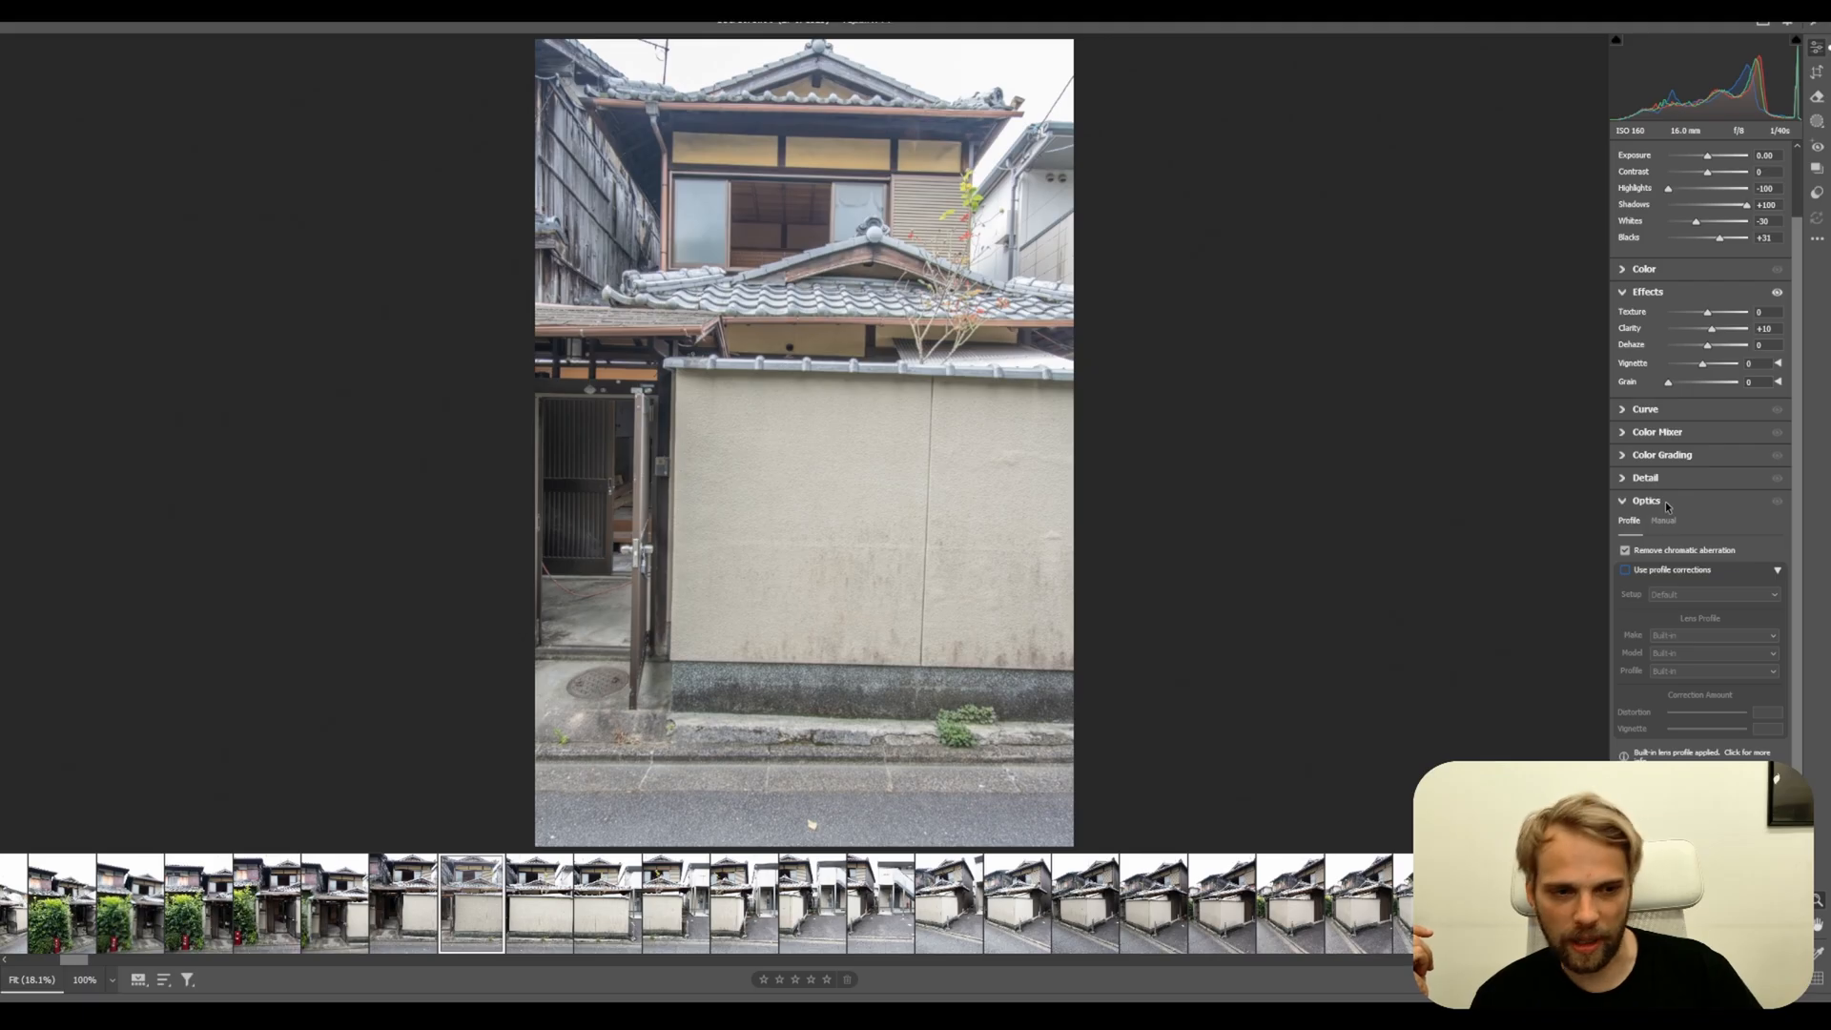
pyautogui.click(1625, 570)
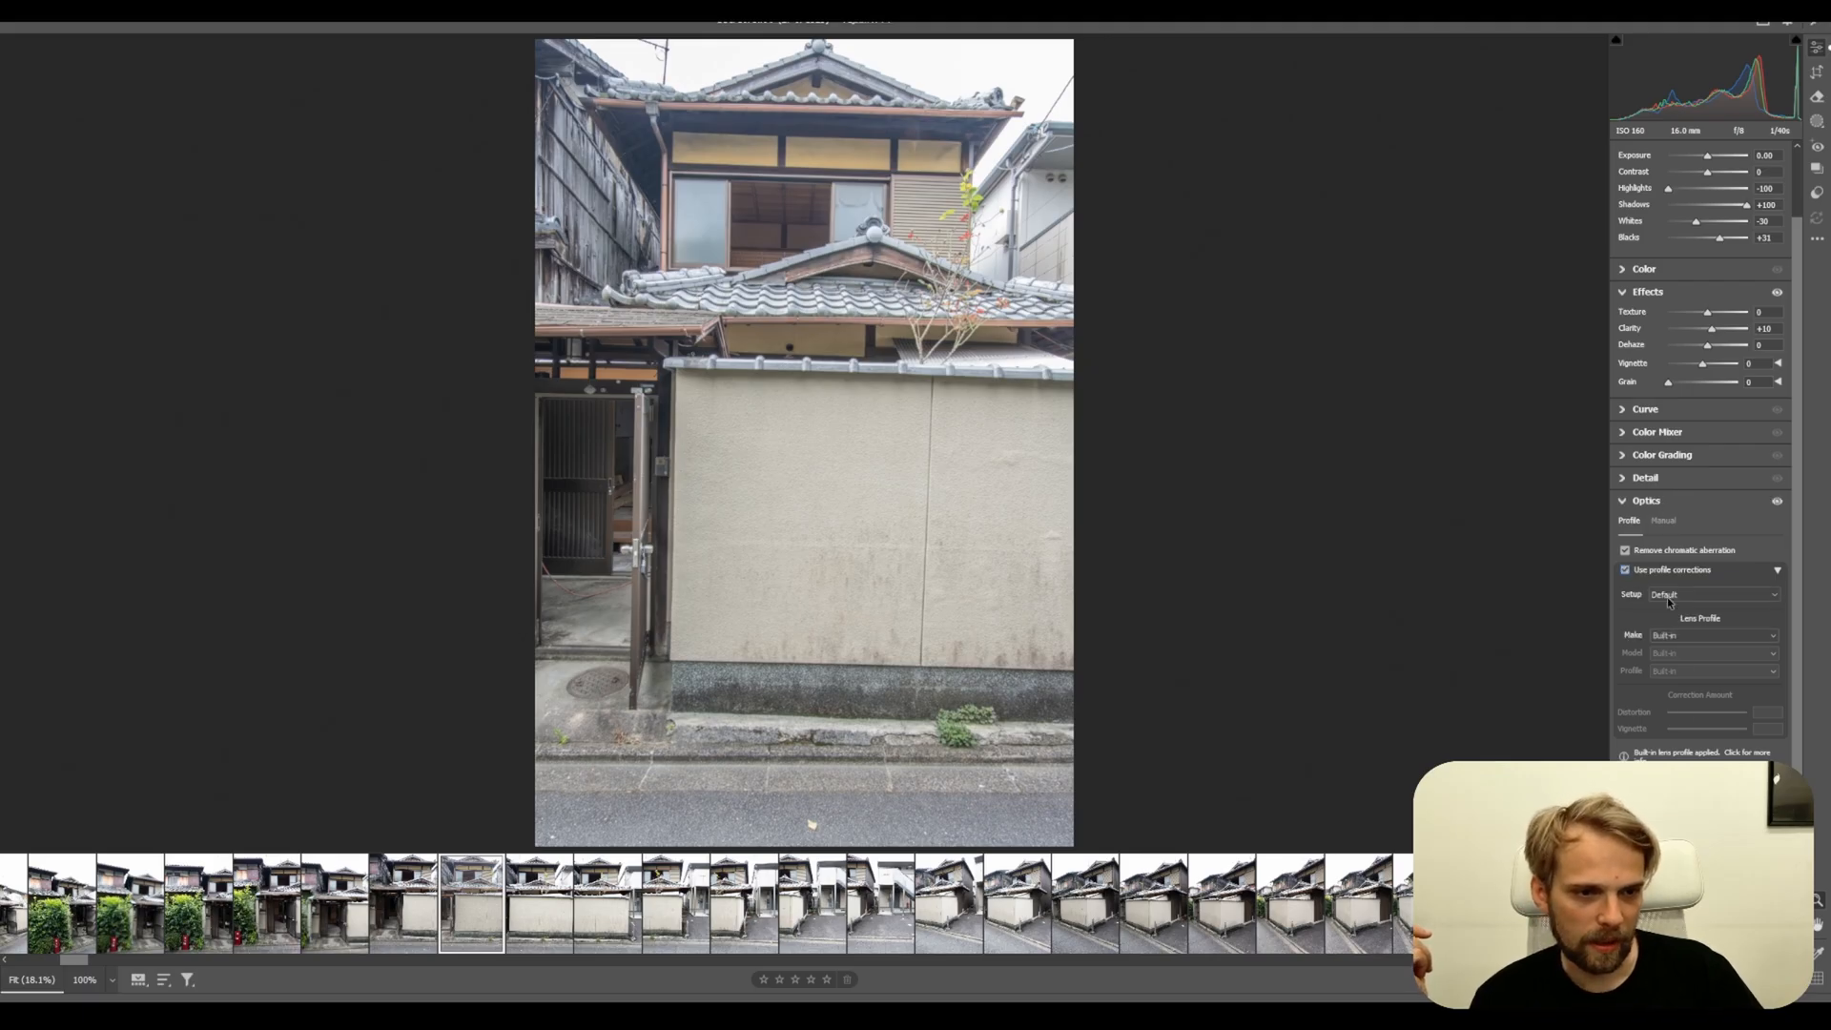
# Try the Fujifilm FinePix X100 lens profile, and switch profile corrections back off
pyautogui.click(1694, 637)
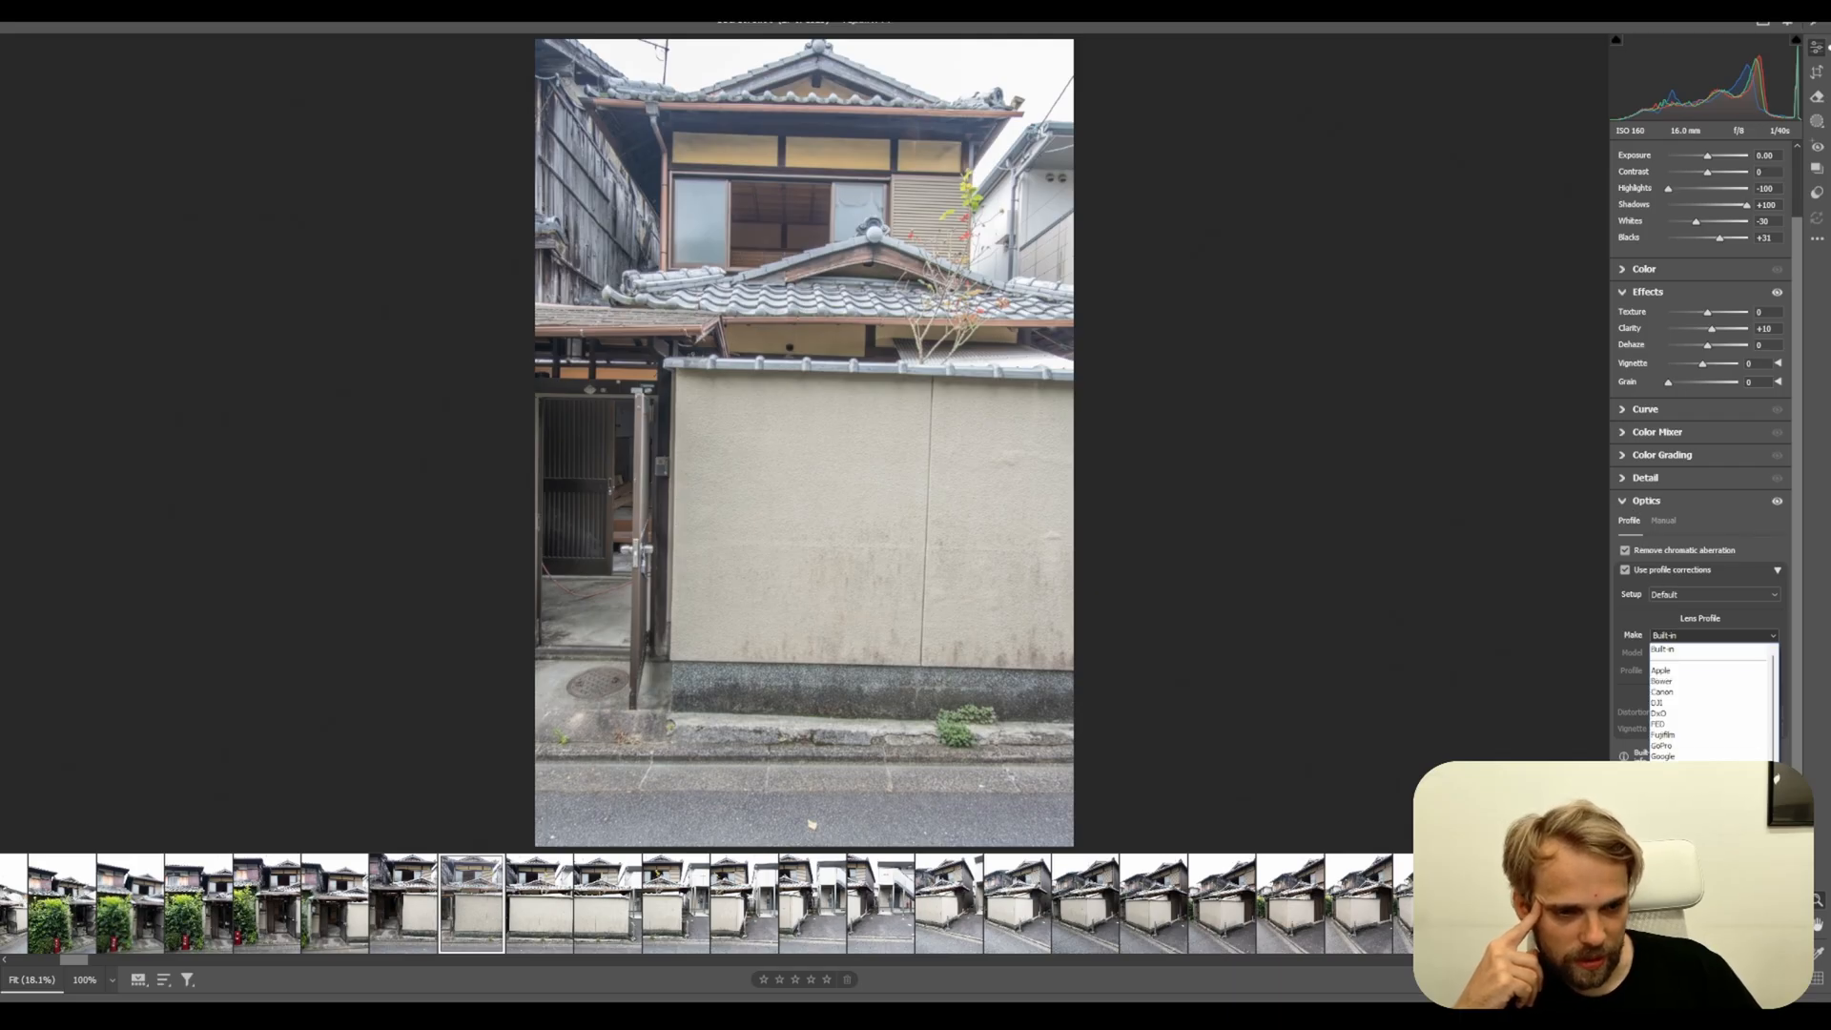
pyautogui.scroll(-5, 1713, 703)
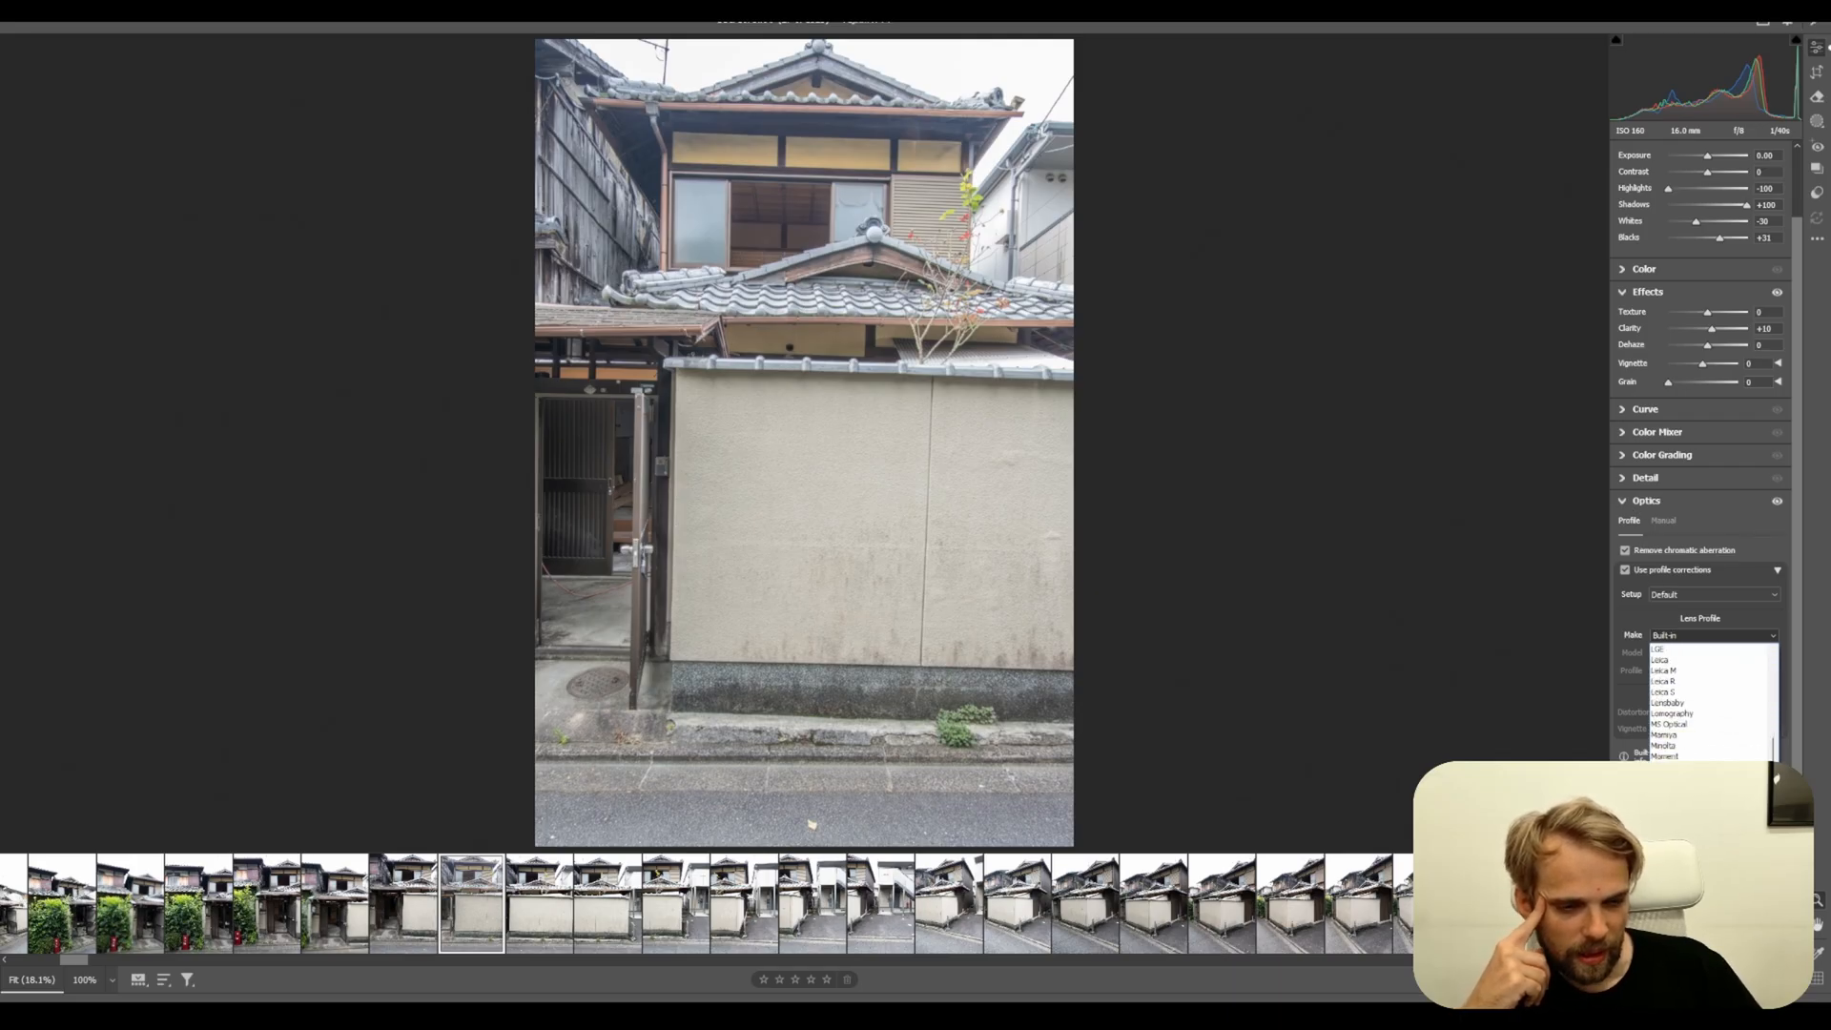
pyautogui.scroll(-2, 1713, 702)
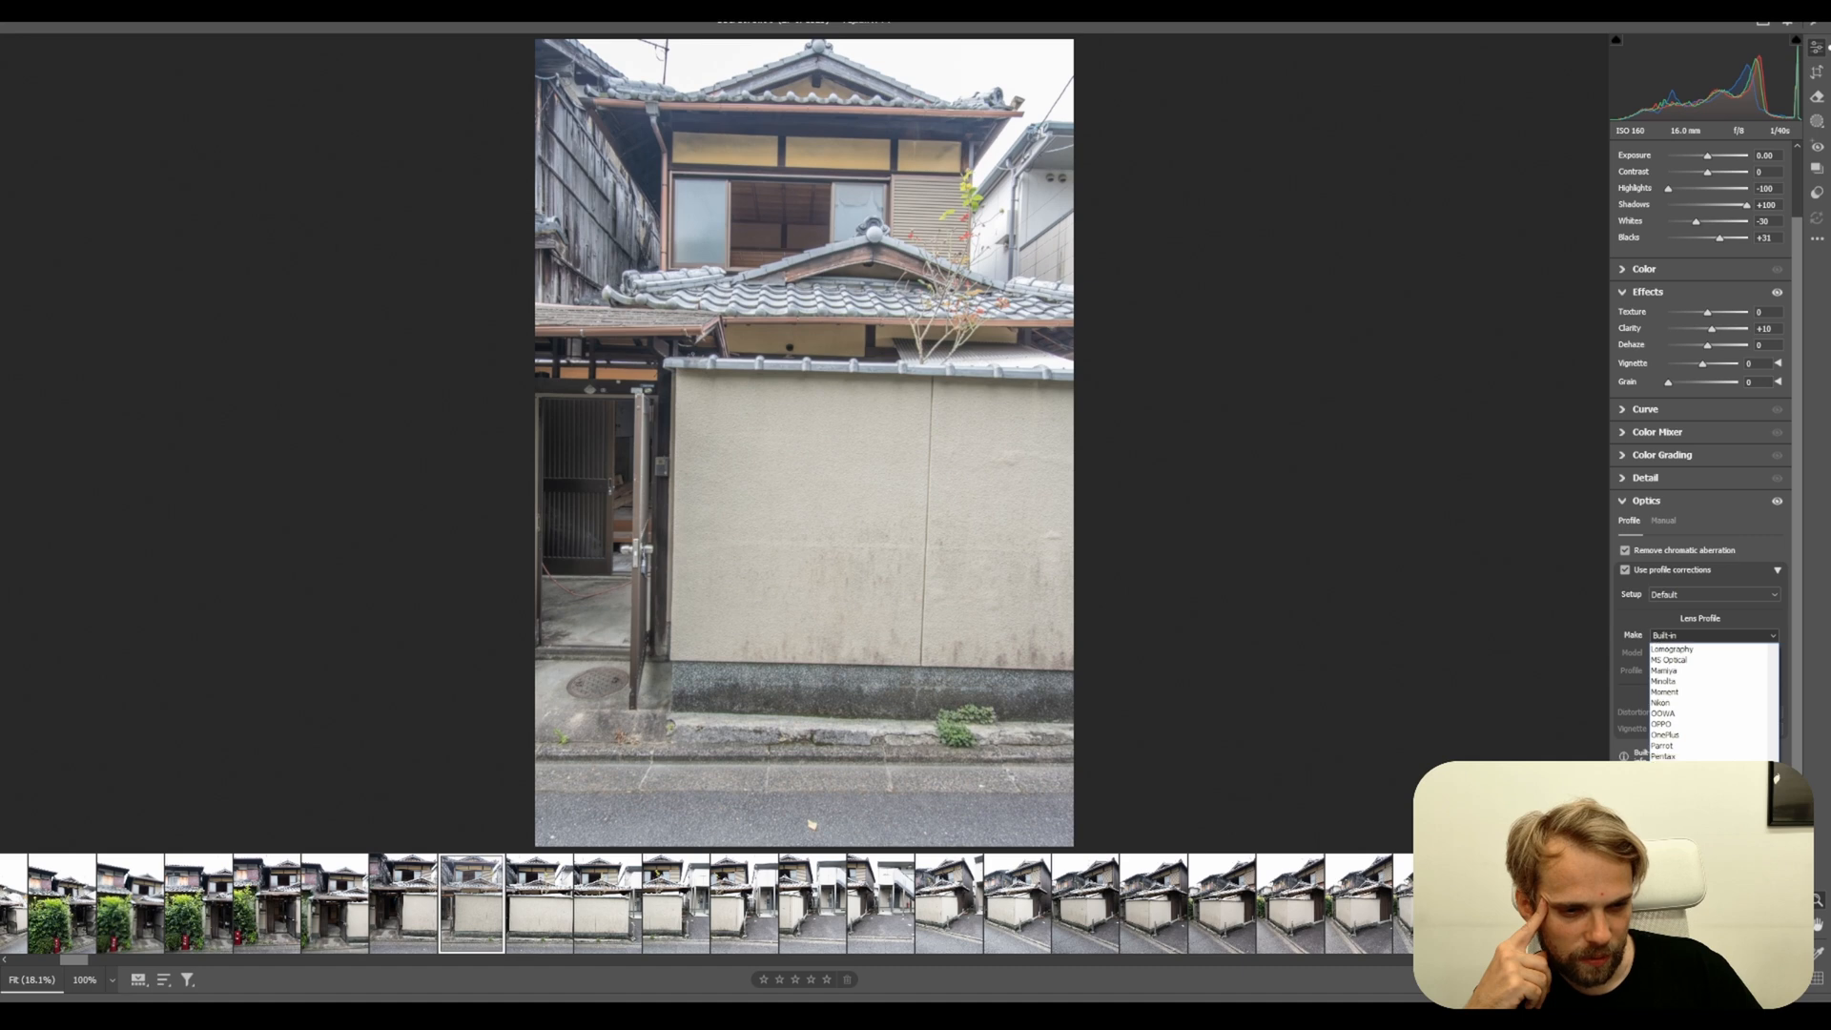
pyautogui.scroll(4, 1713, 703)
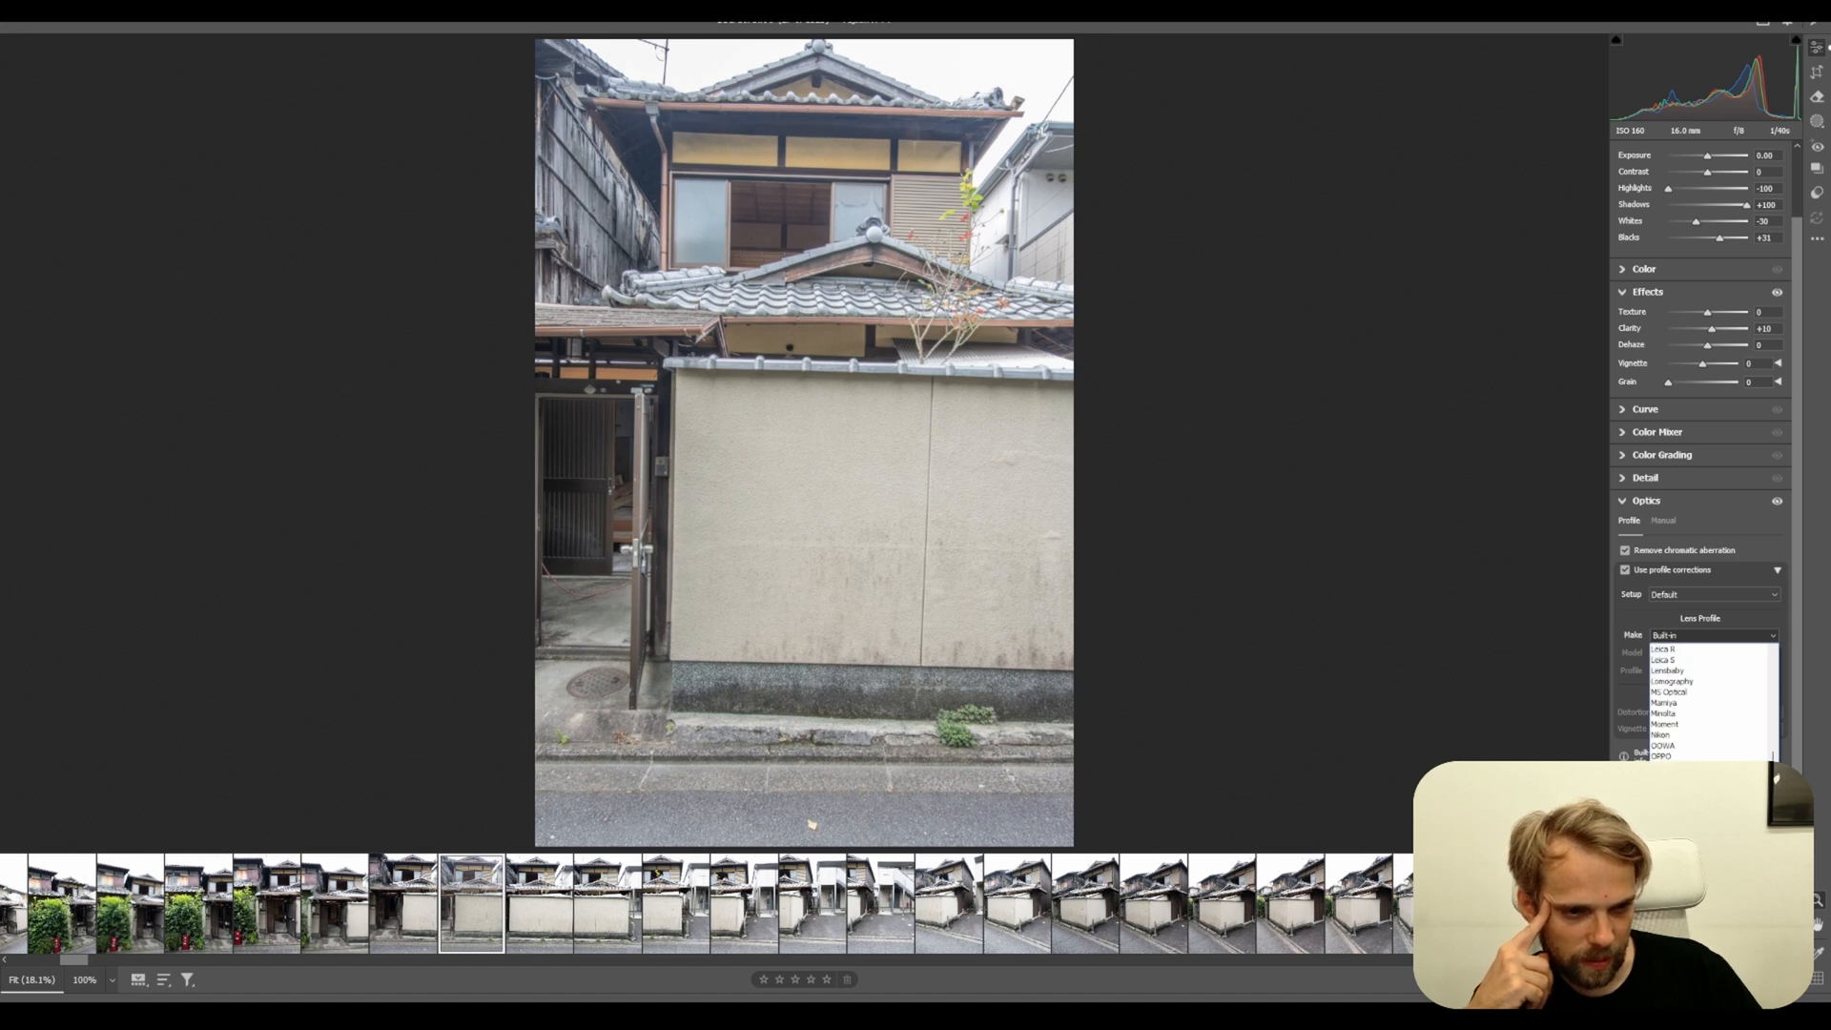
pyautogui.scroll(2, 1713, 703)
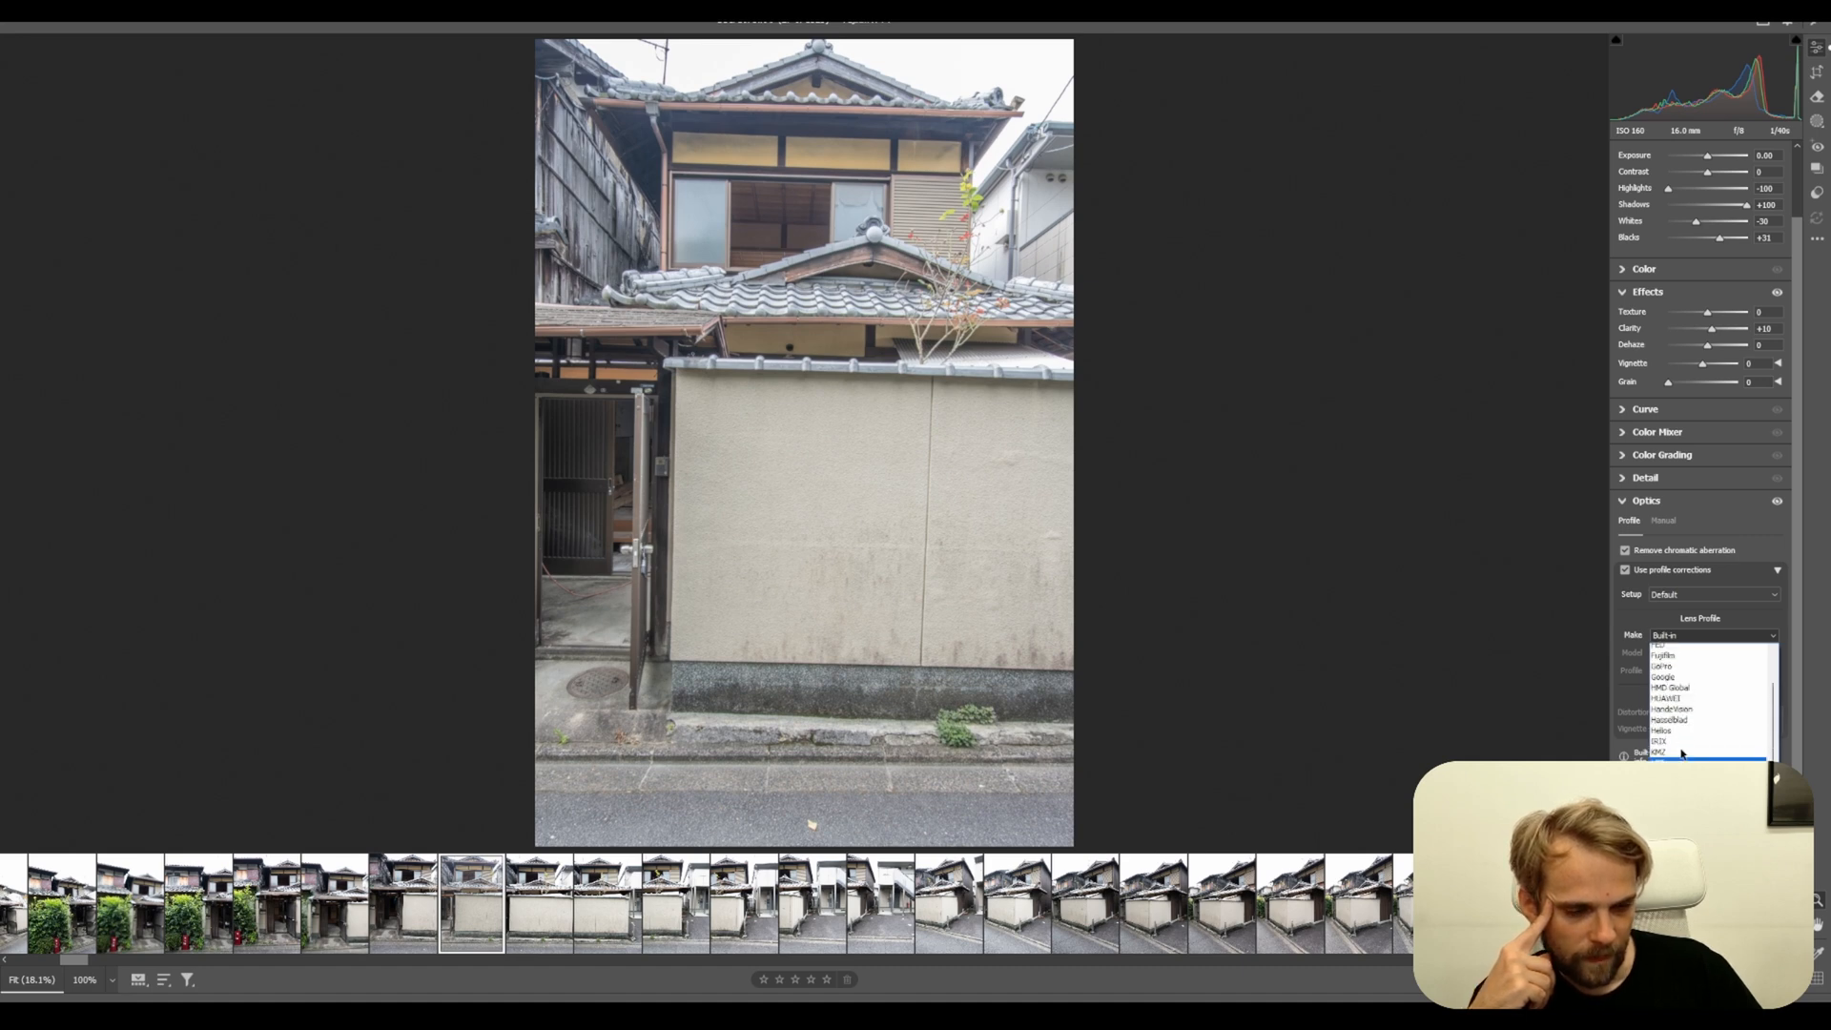
pyautogui.click(1664, 702)
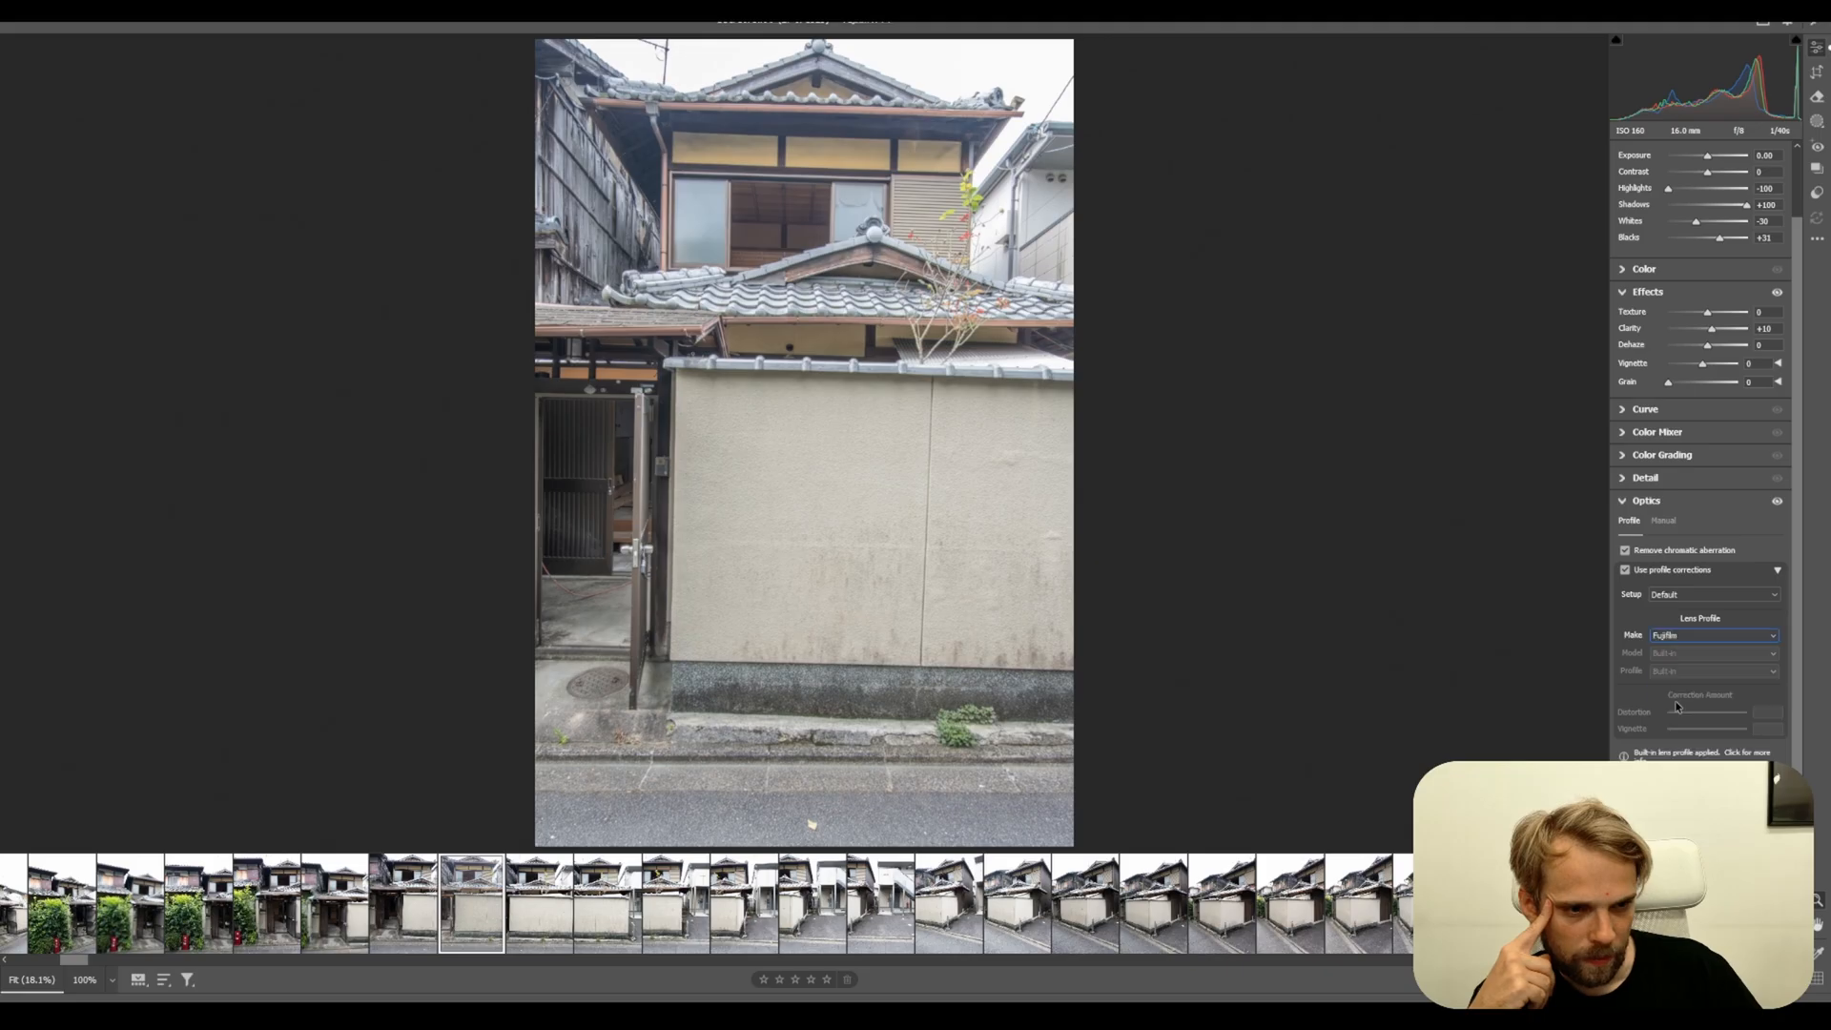
pyautogui.click(1698, 654)
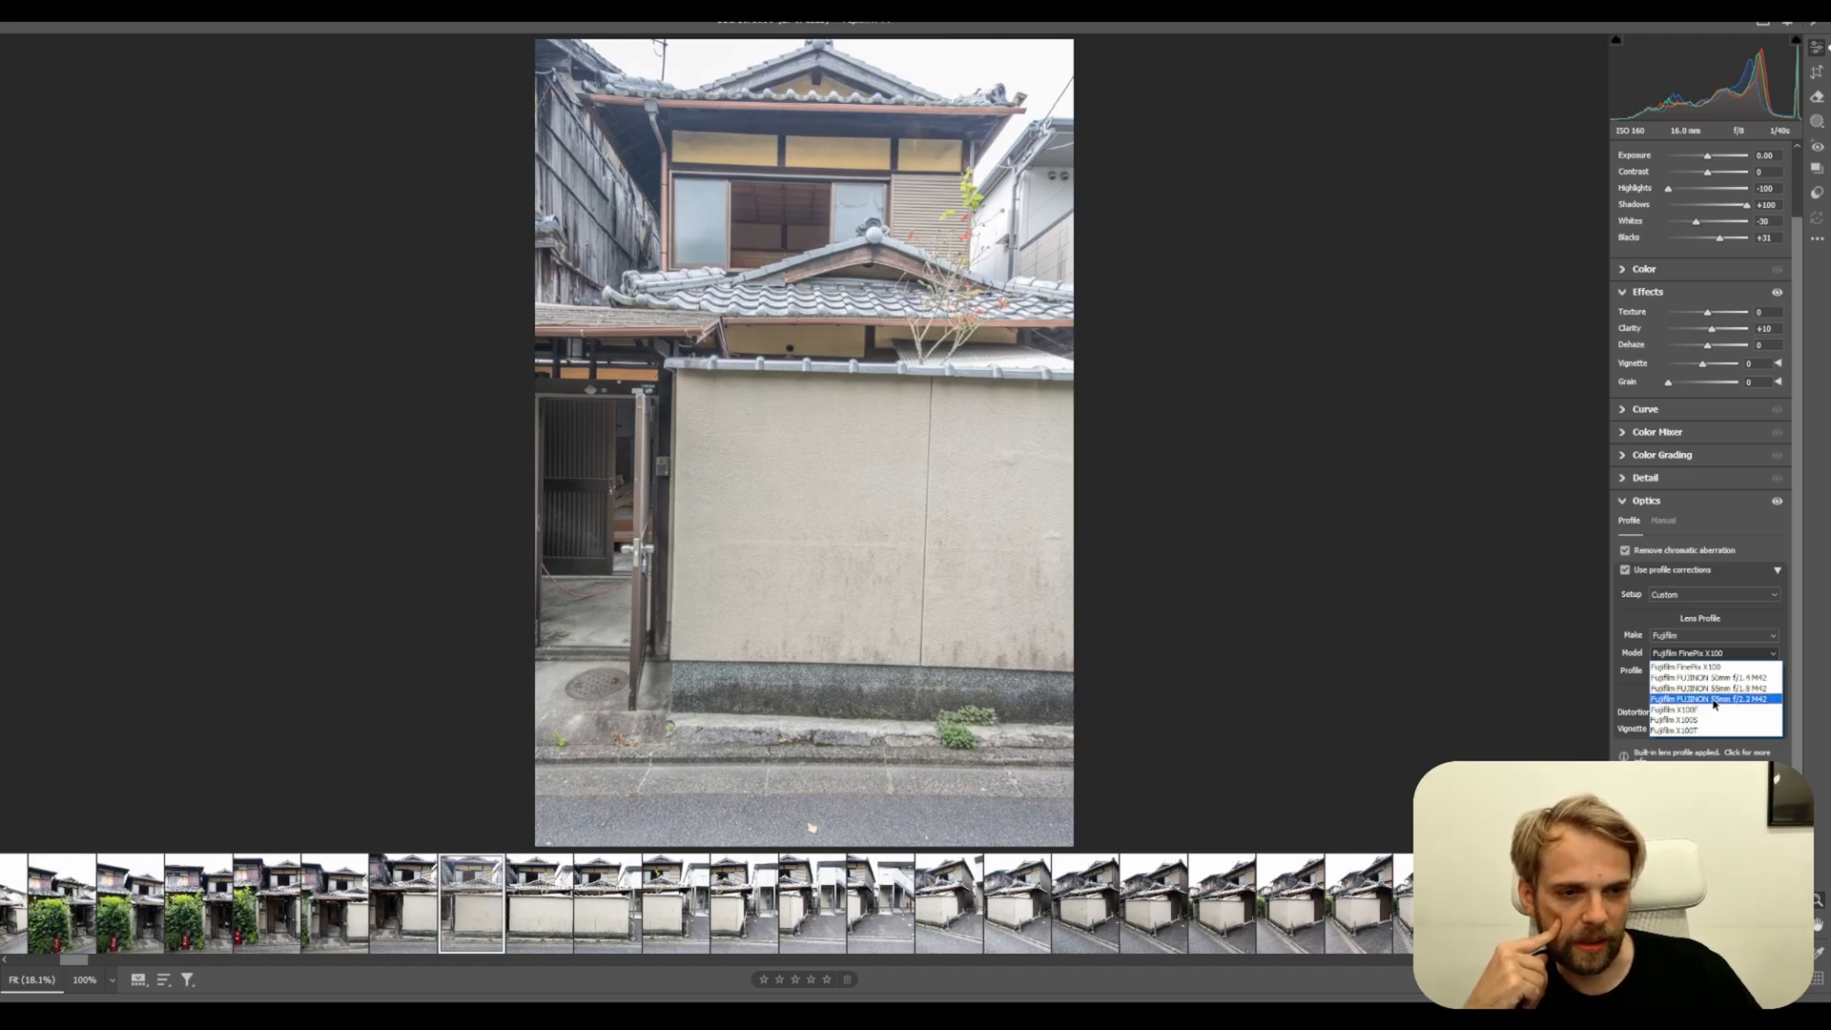
pyautogui.click(1697, 658)
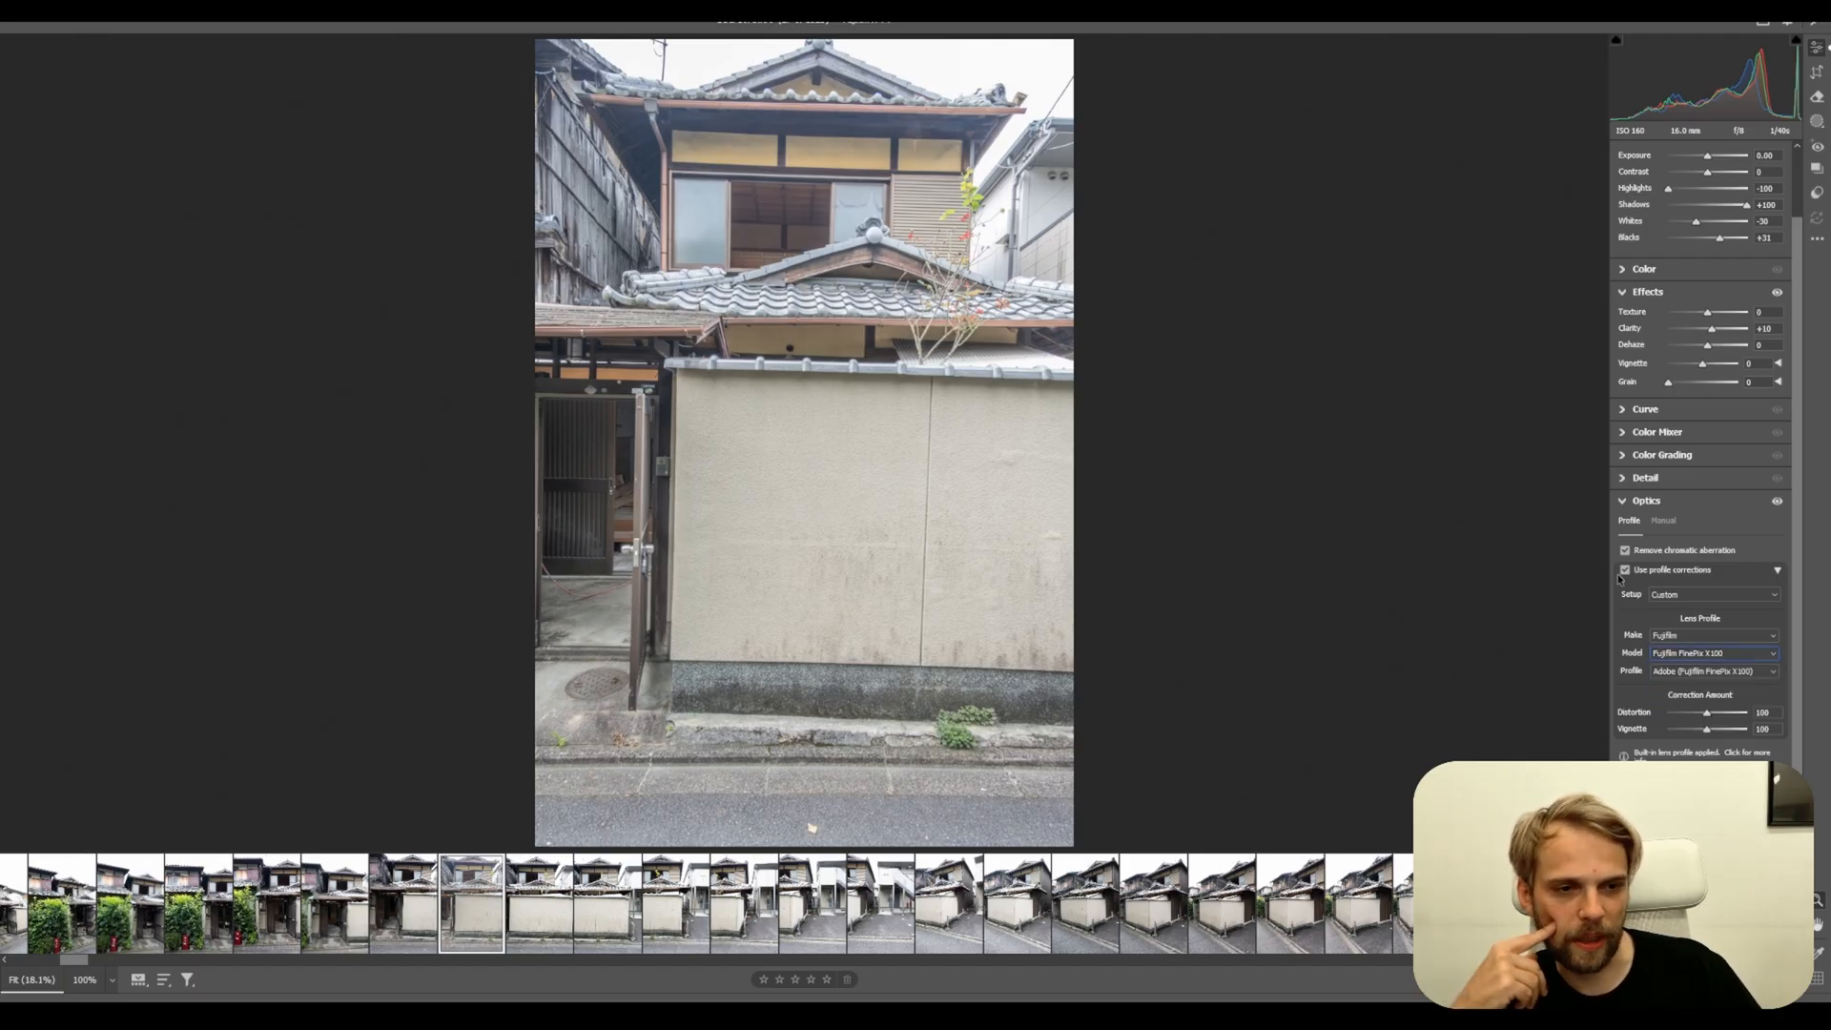
pyautogui.click(1625, 570)
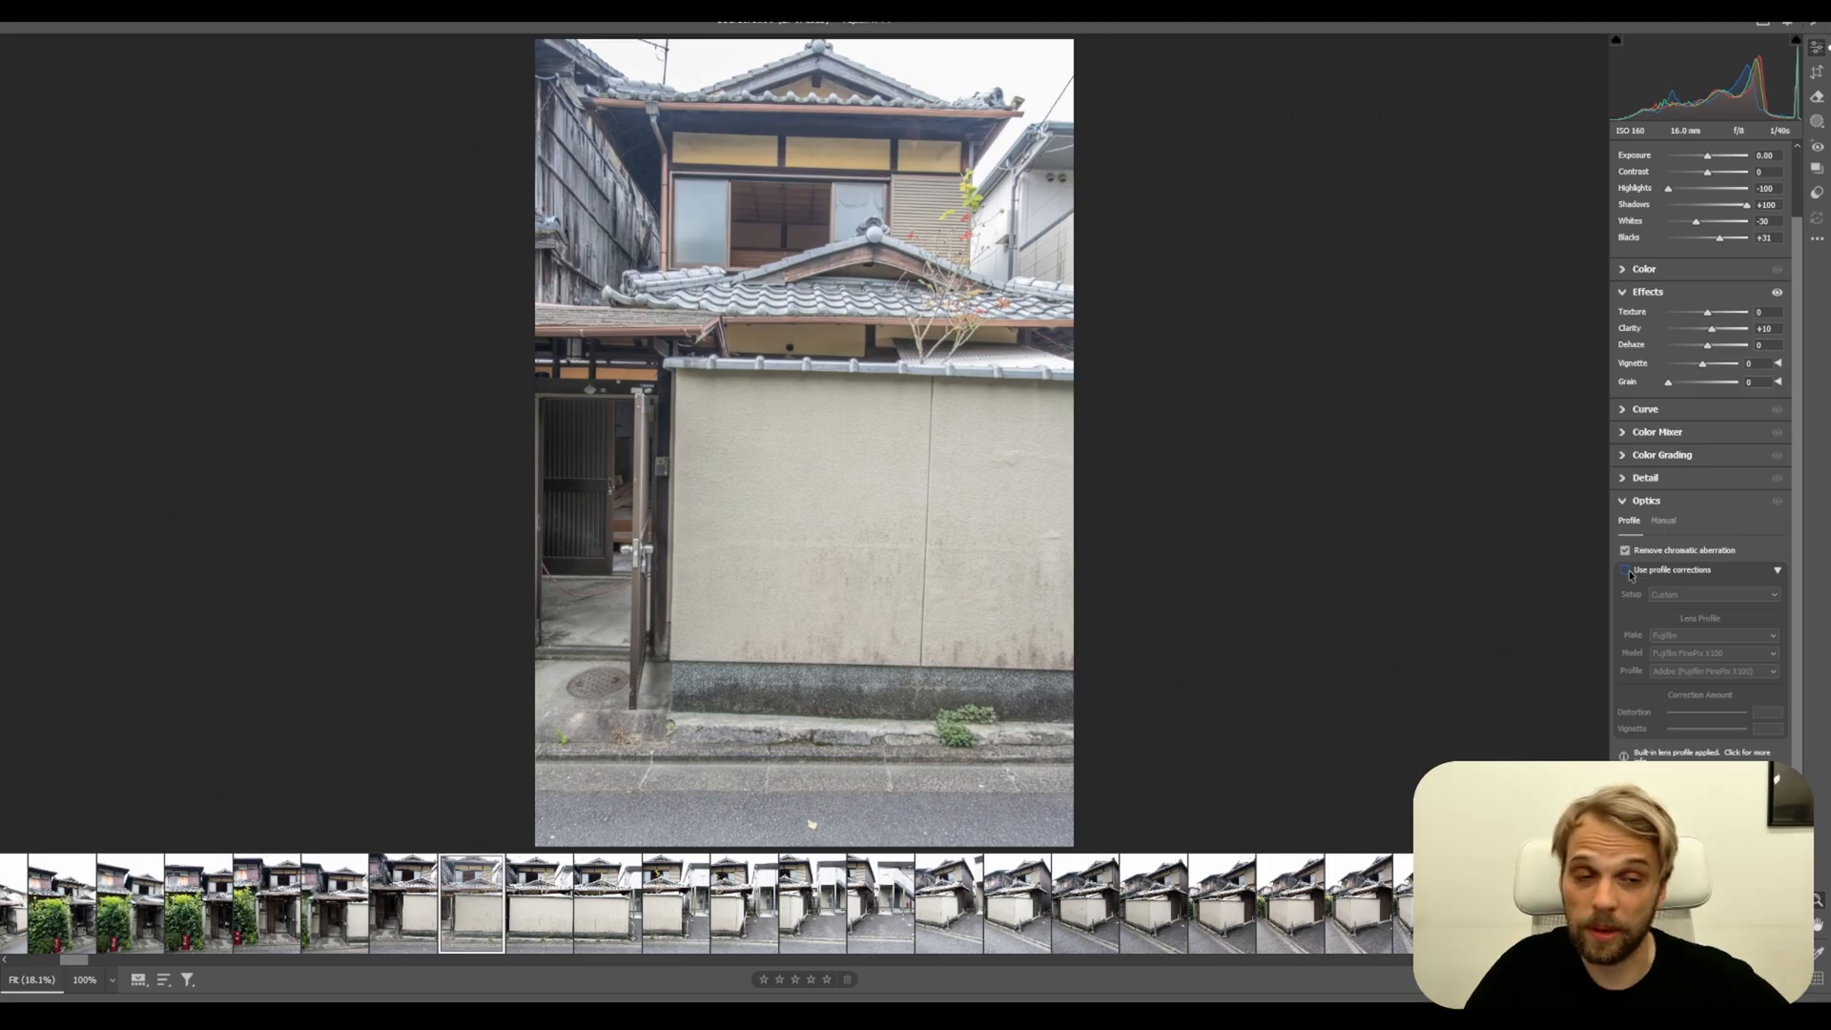
pyautogui.click(1723, 502)
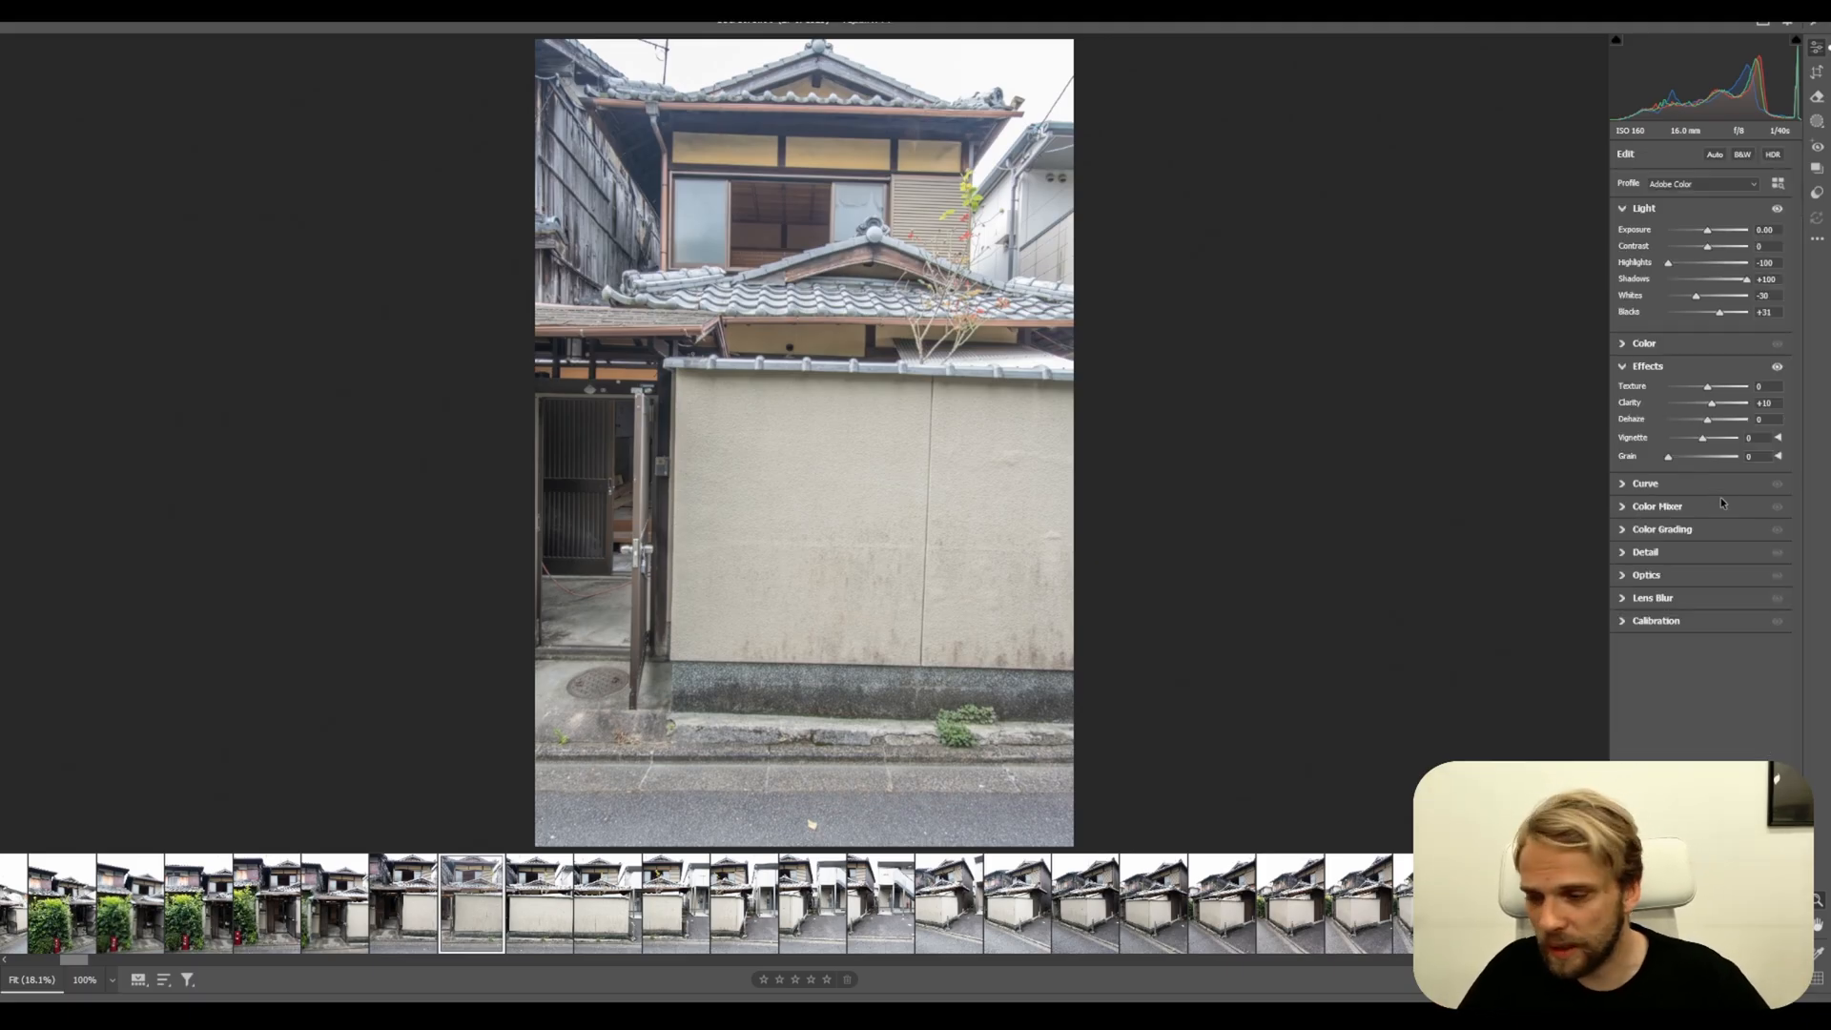
# Apply Highlights -100, Shadows +100, Whites -27, Blacks +31 and Clarity +11 to all photos in the set
pyautogui.hotkey('ctrl', 'a')
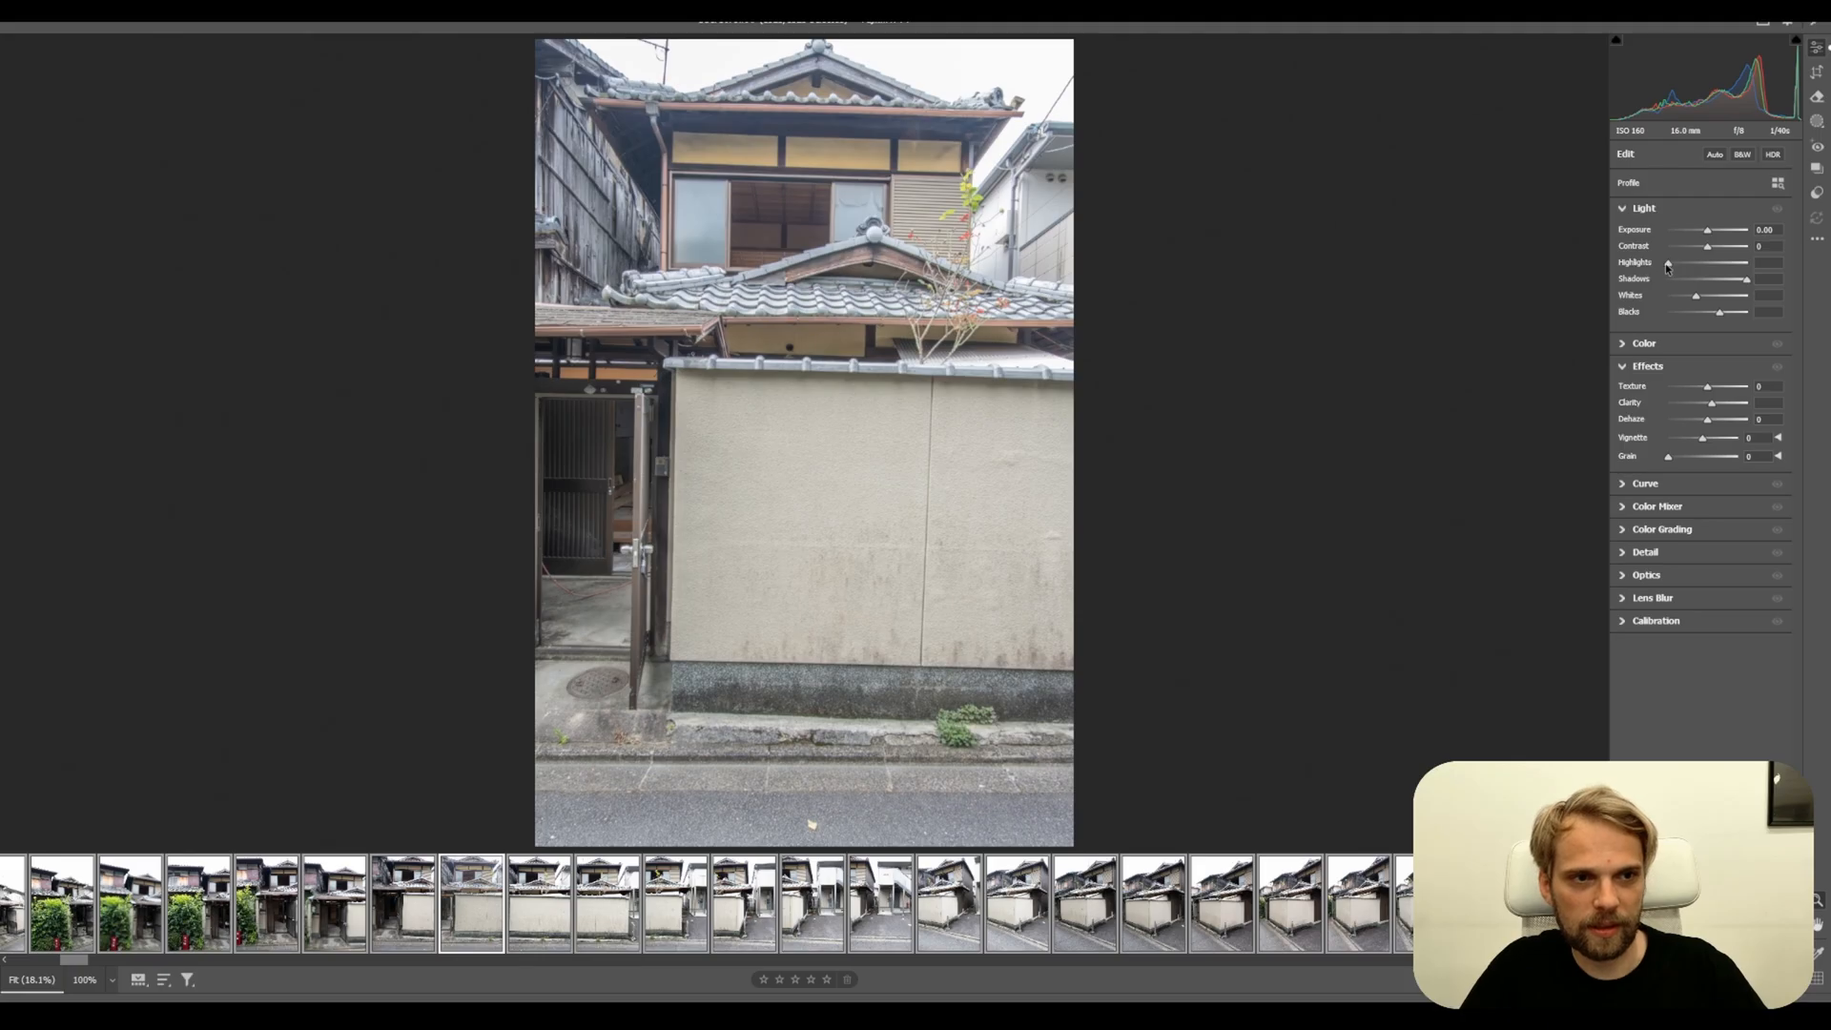
pyautogui.moveTo(1668, 265); pyautogui.dragTo(1756, 282)
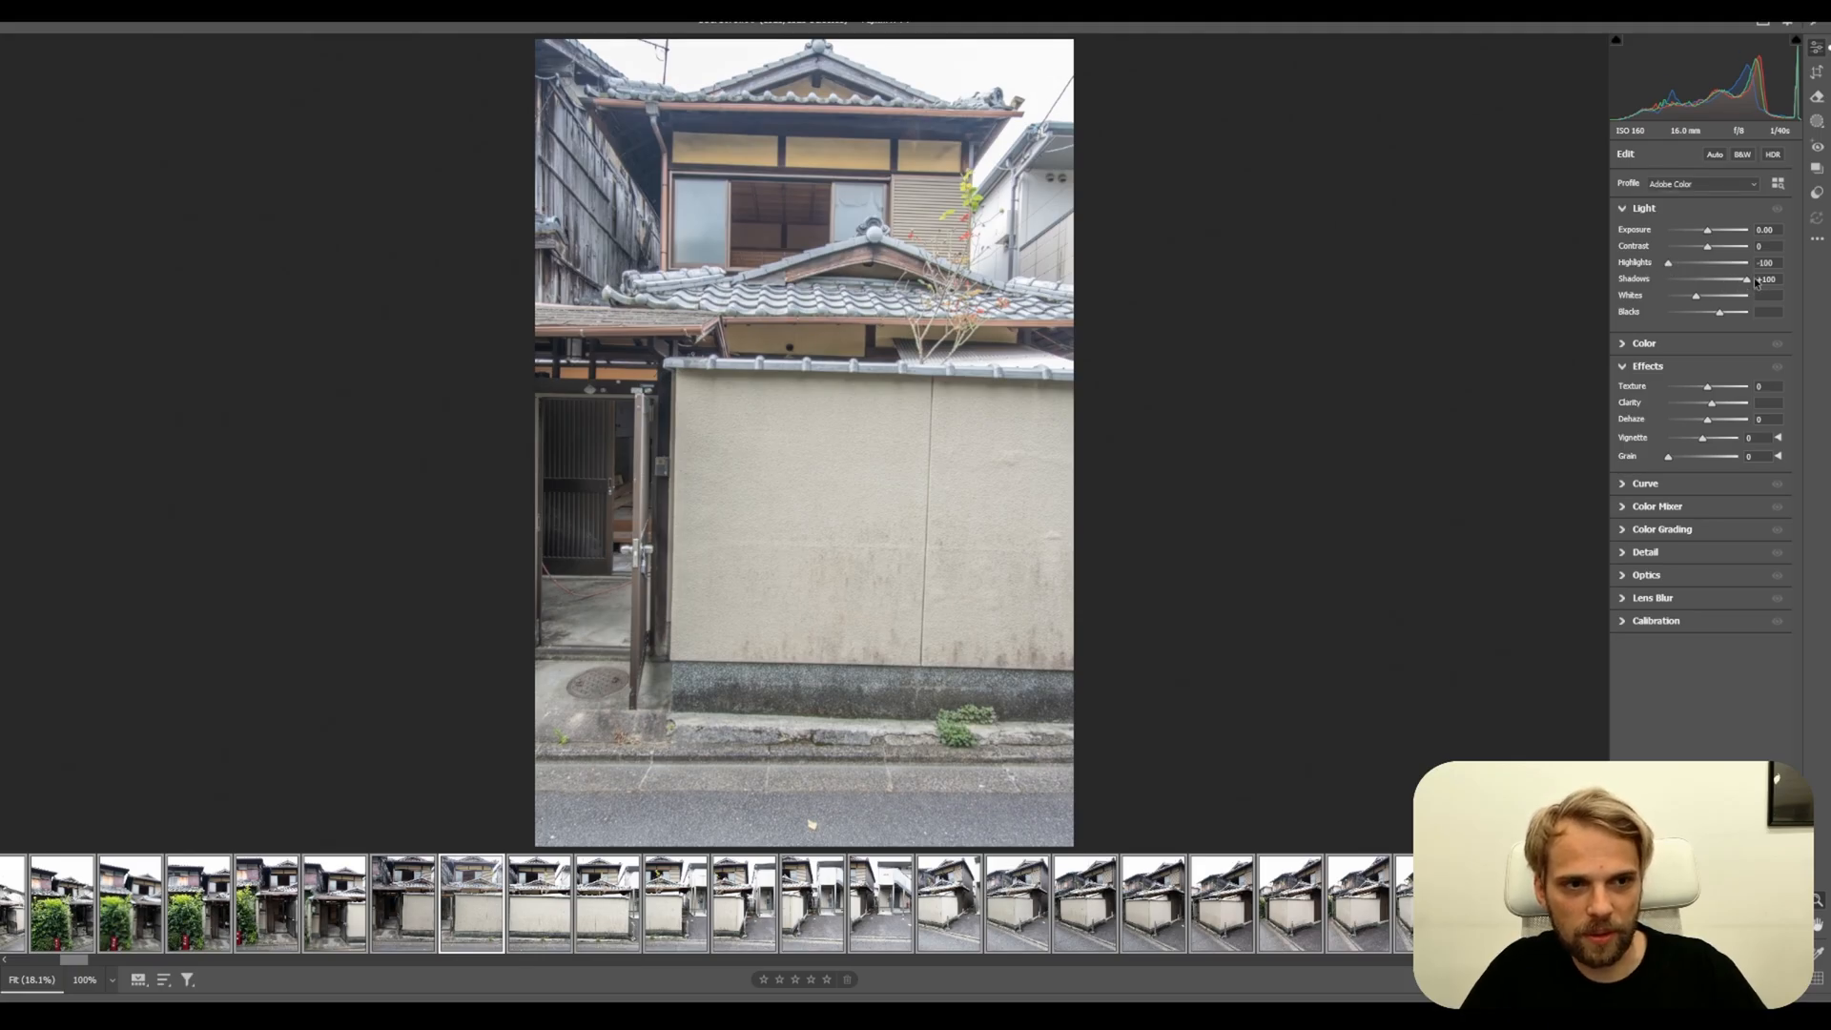
pyautogui.click(1697, 296)
pyautogui.click(1719, 313)
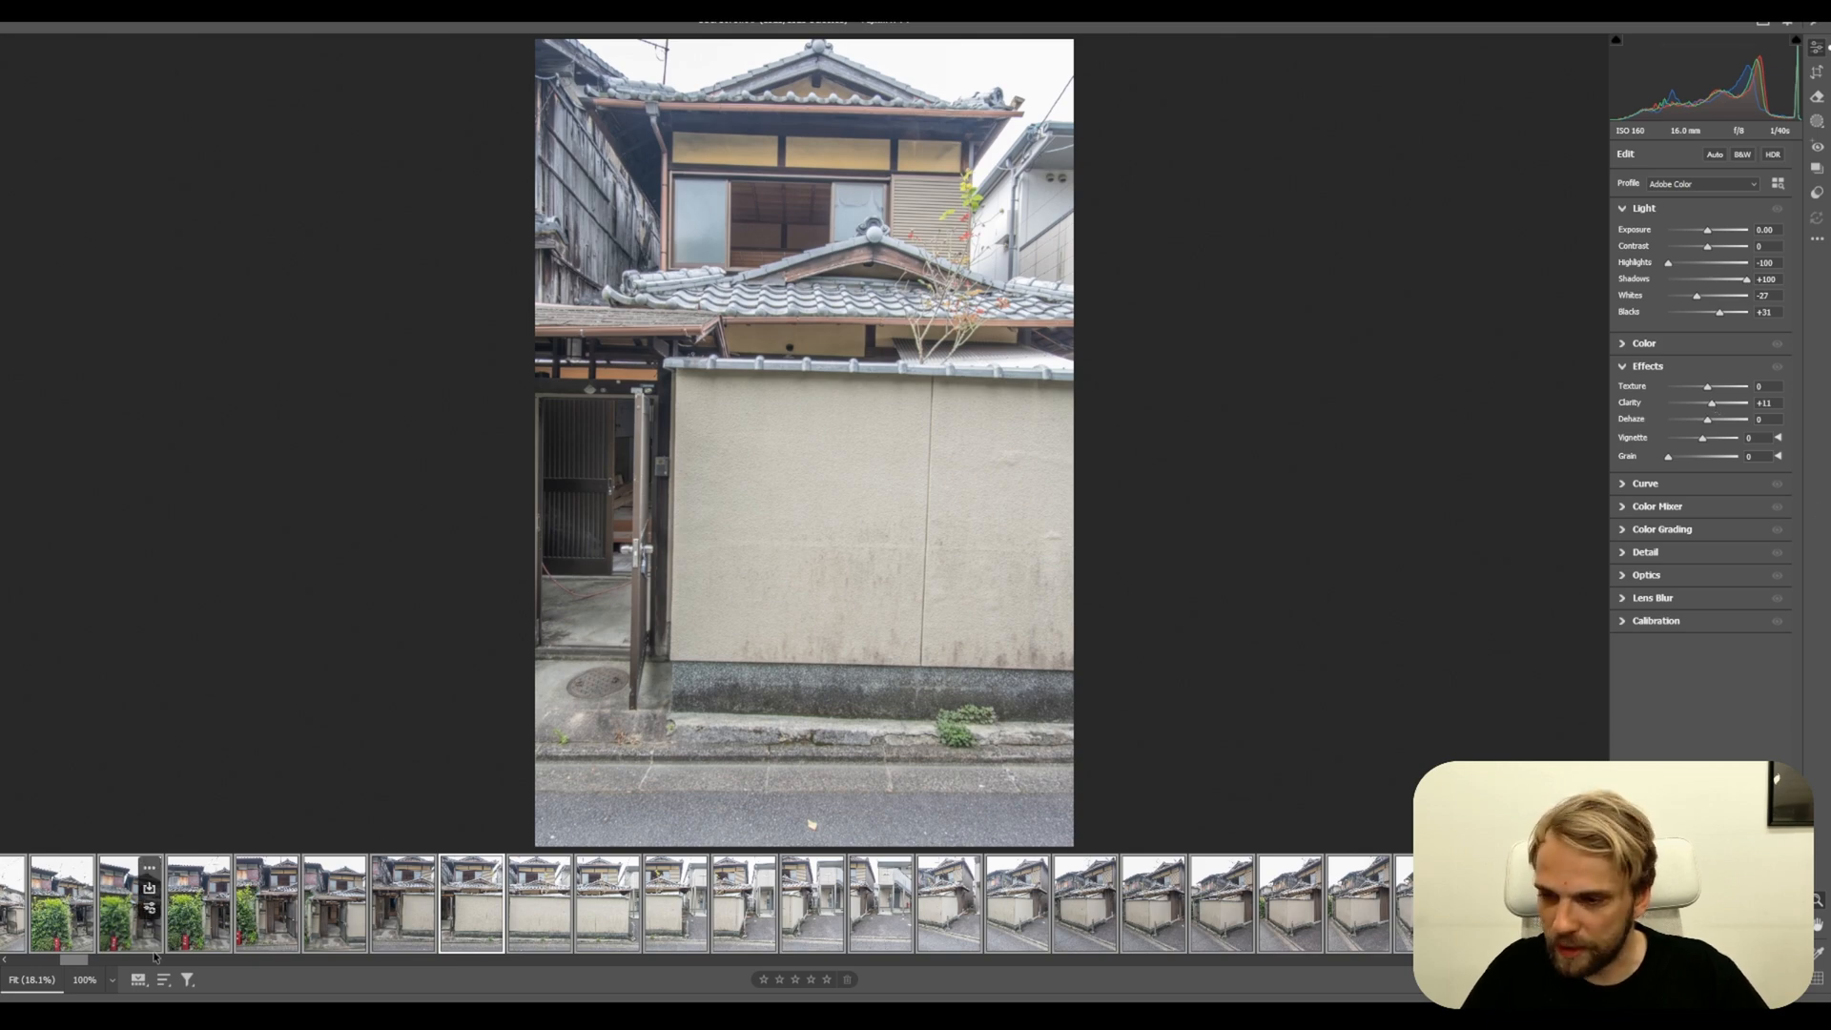
pyautogui.moveTo(74, 962); pyautogui.dragTo(14, 965)
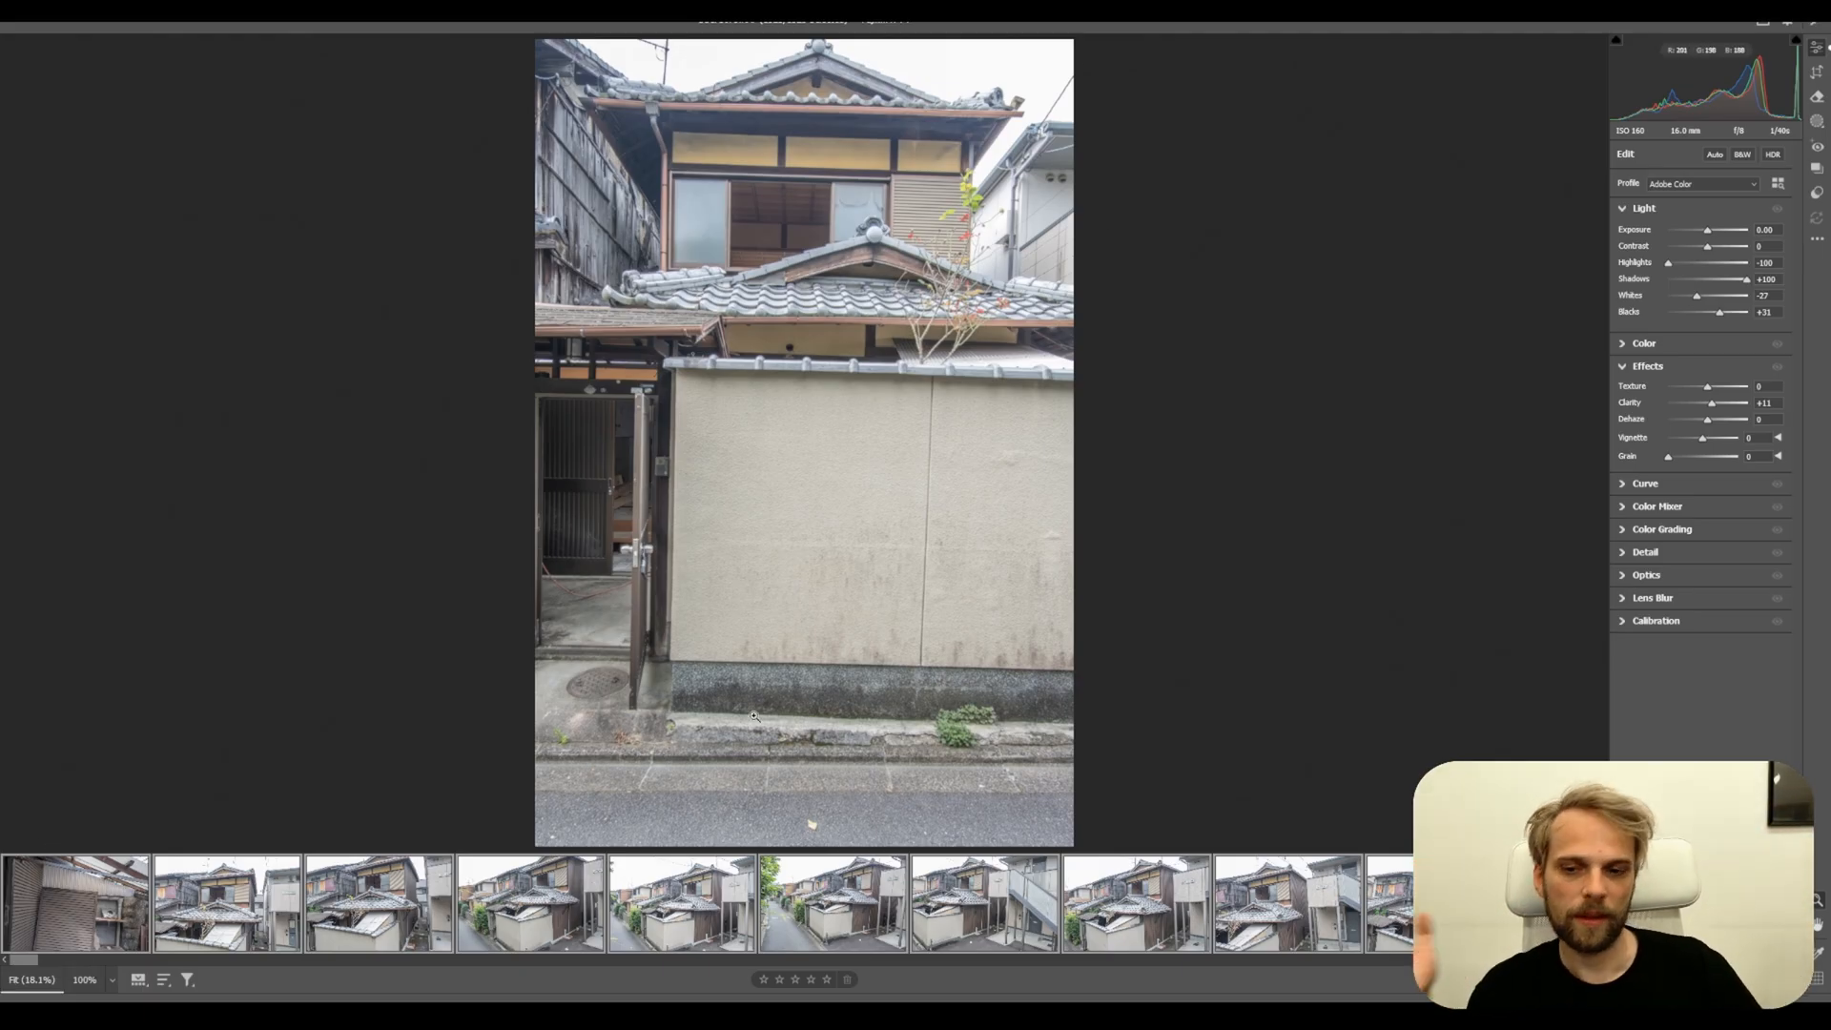
# Export all the edited photos as JPEG at Maximum quality 10 into the Scan_JPG_Export folder
pyautogui.click(1767, 21)
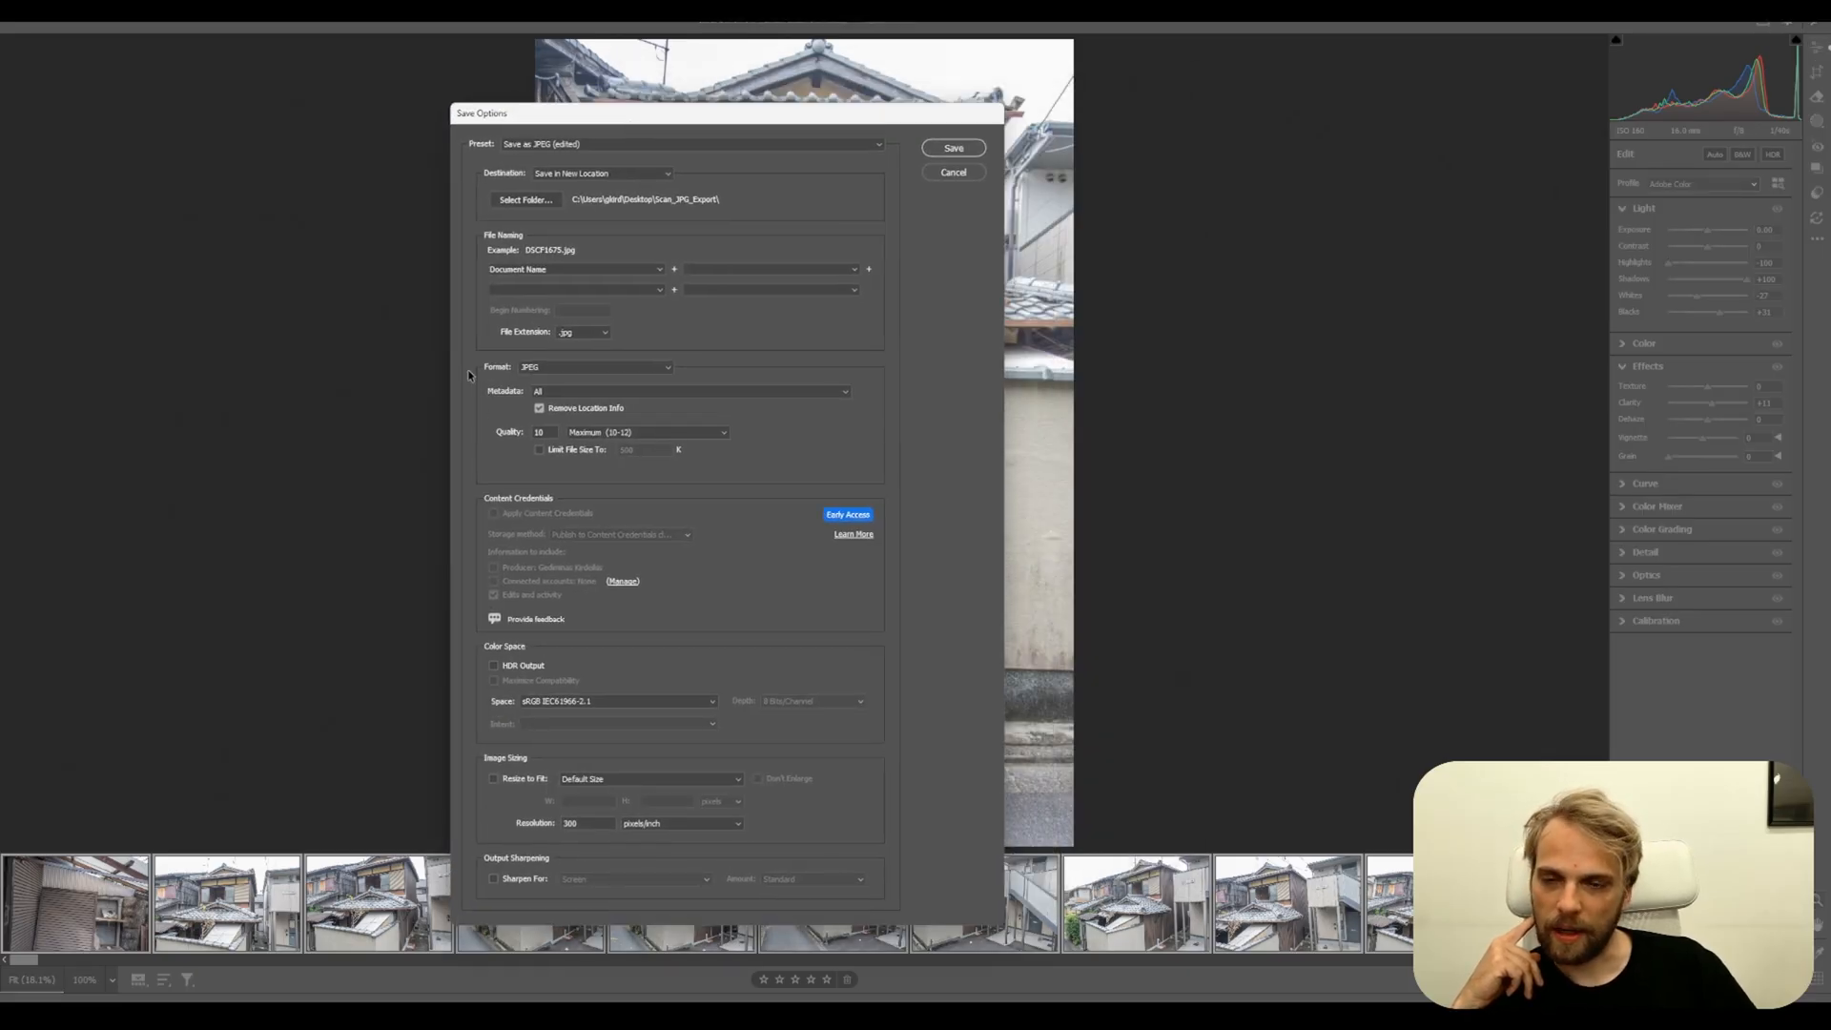
pyautogui.click(552, 436)
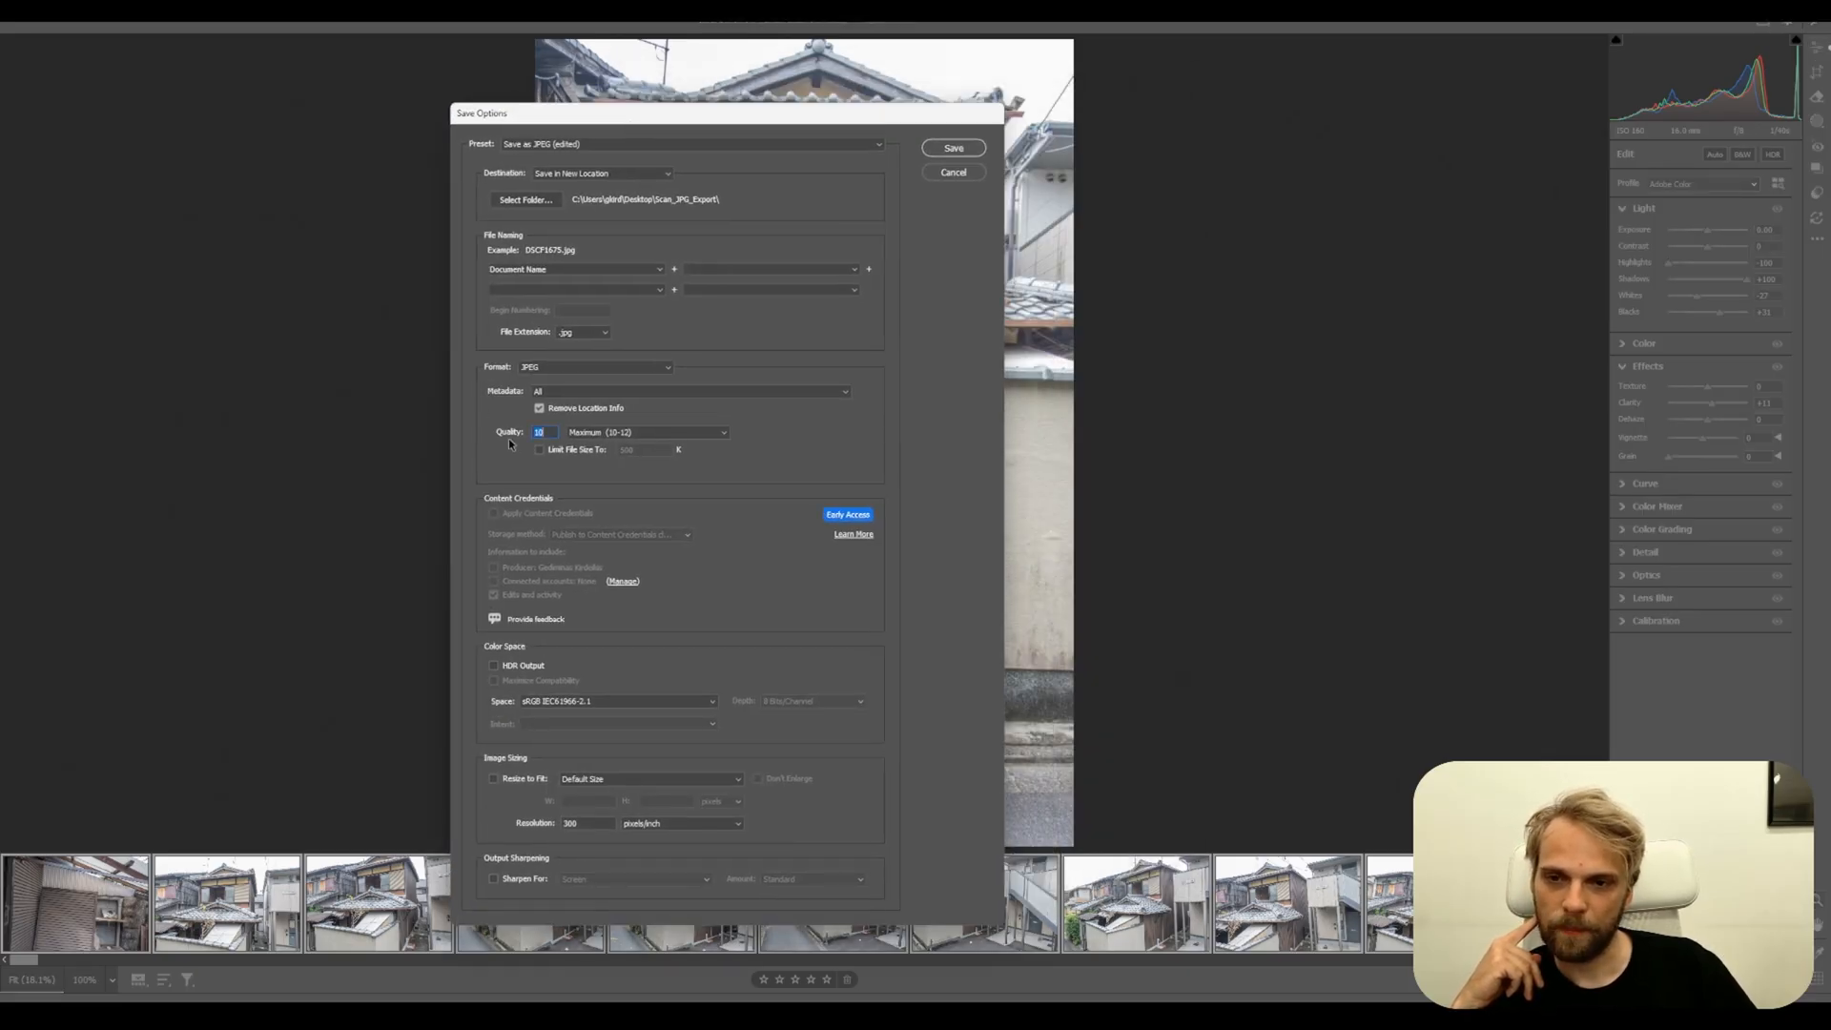
pyautogui.click(539, 368)
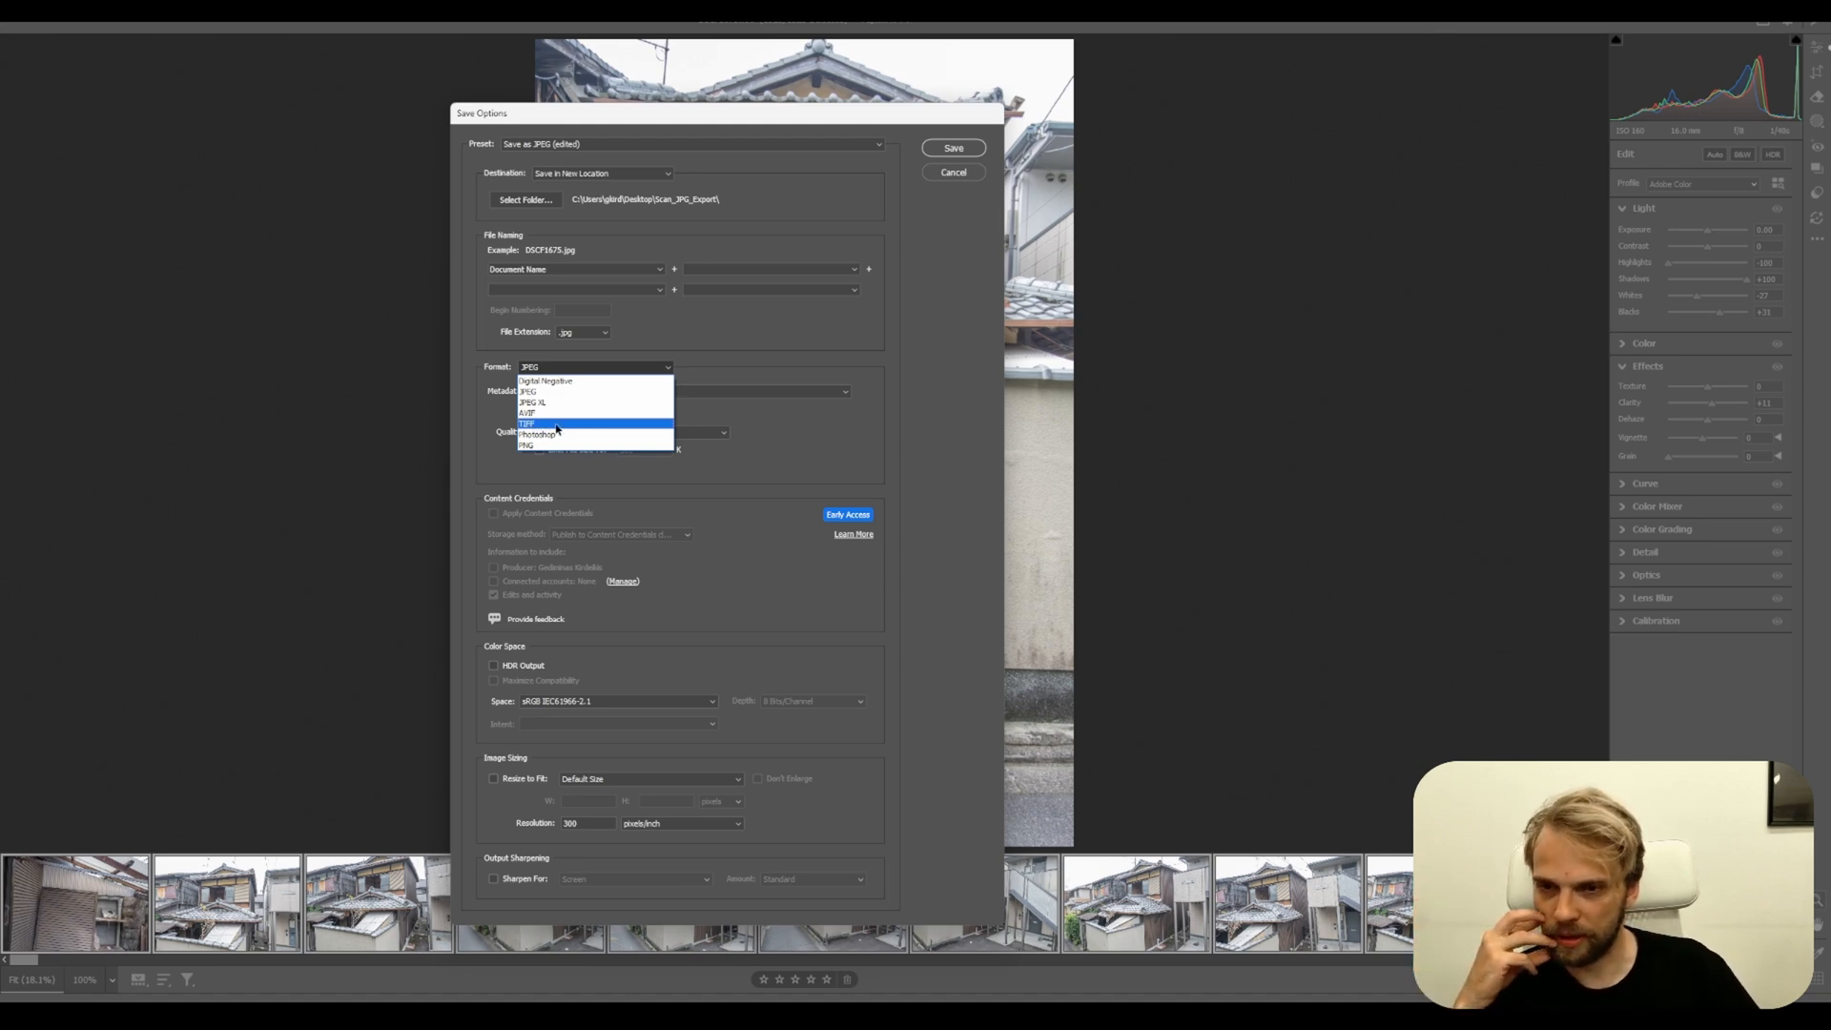
pyautogui.click(549, 391)
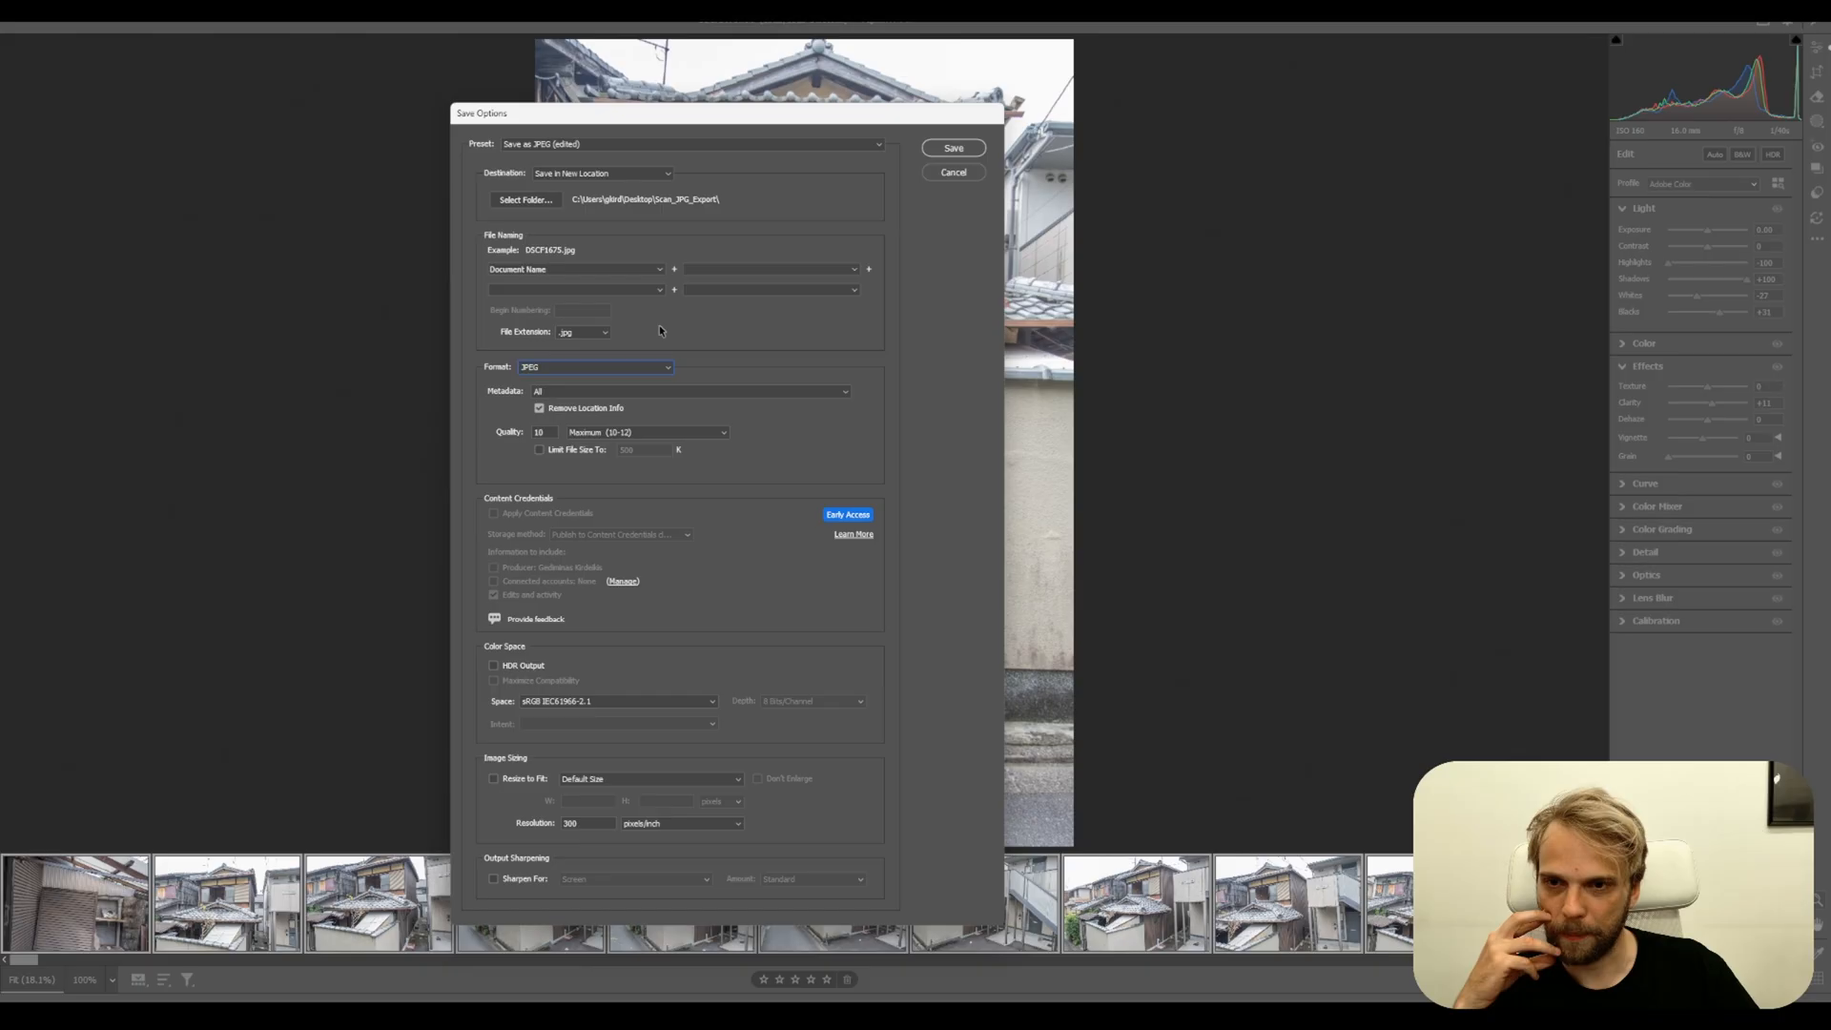
pyautogui.doubleClick(537, 432)
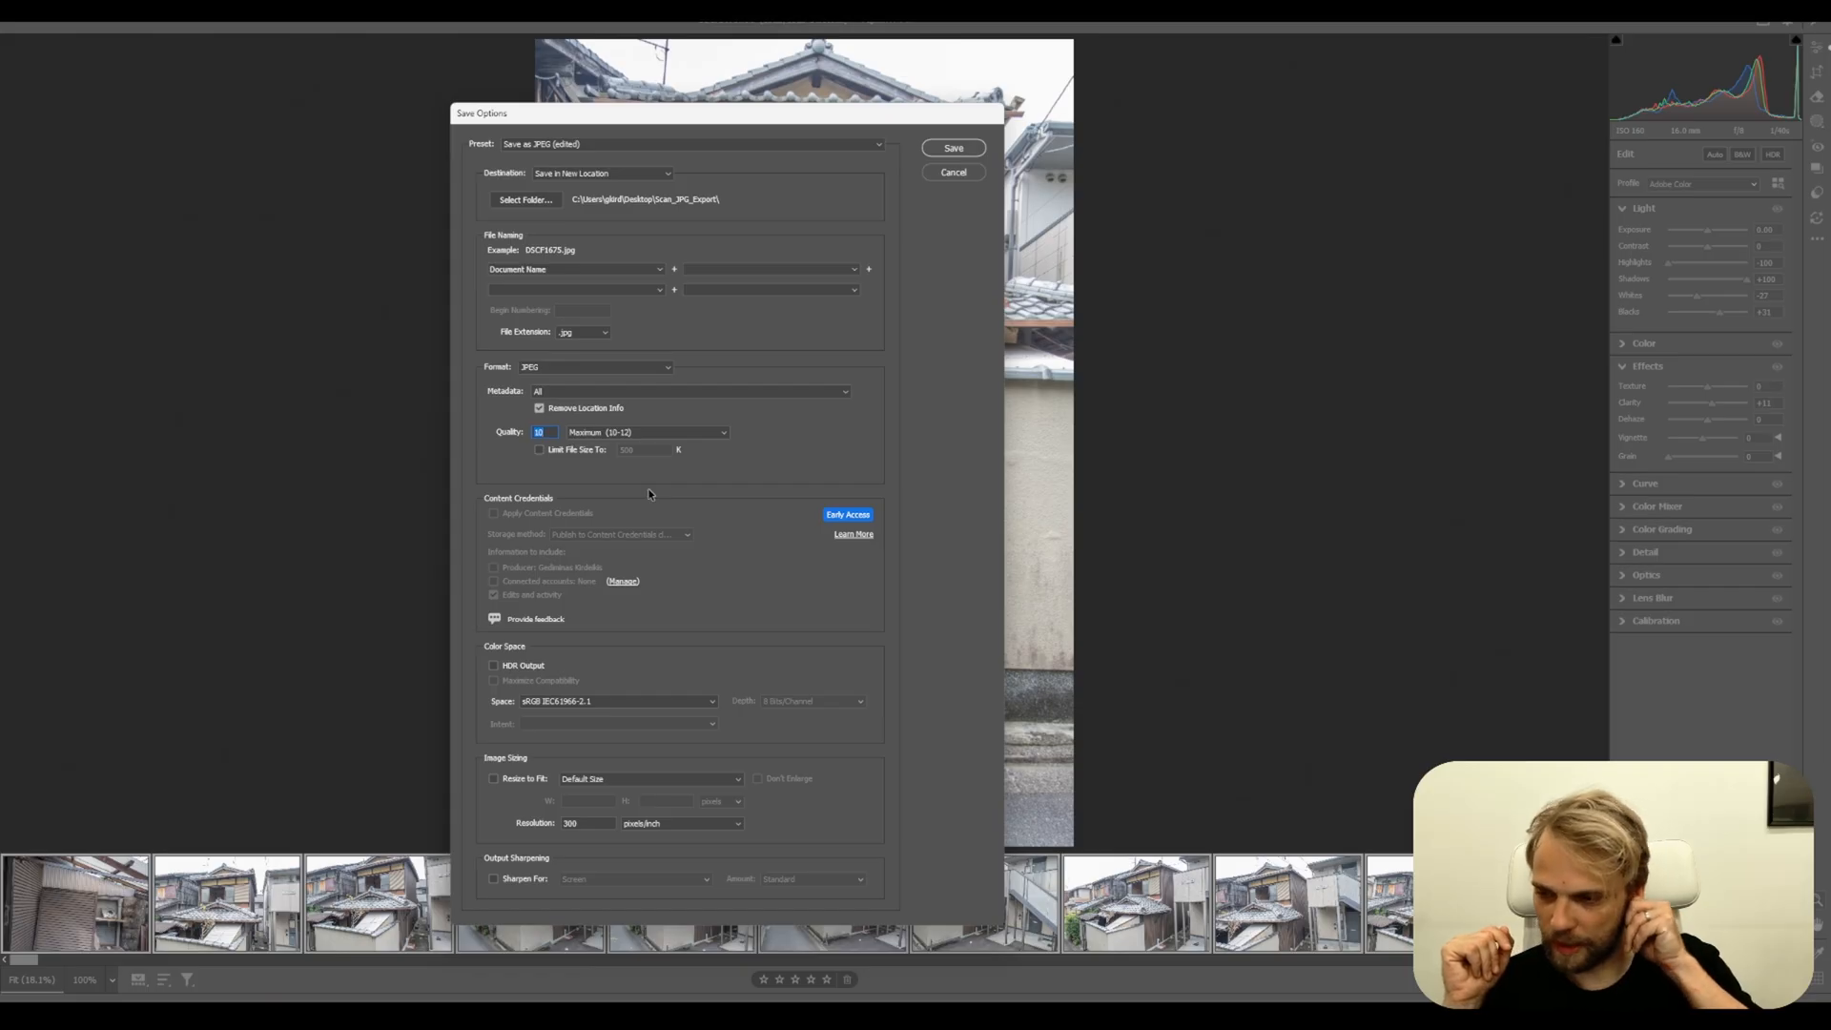
pyautogui.click(967, 465)
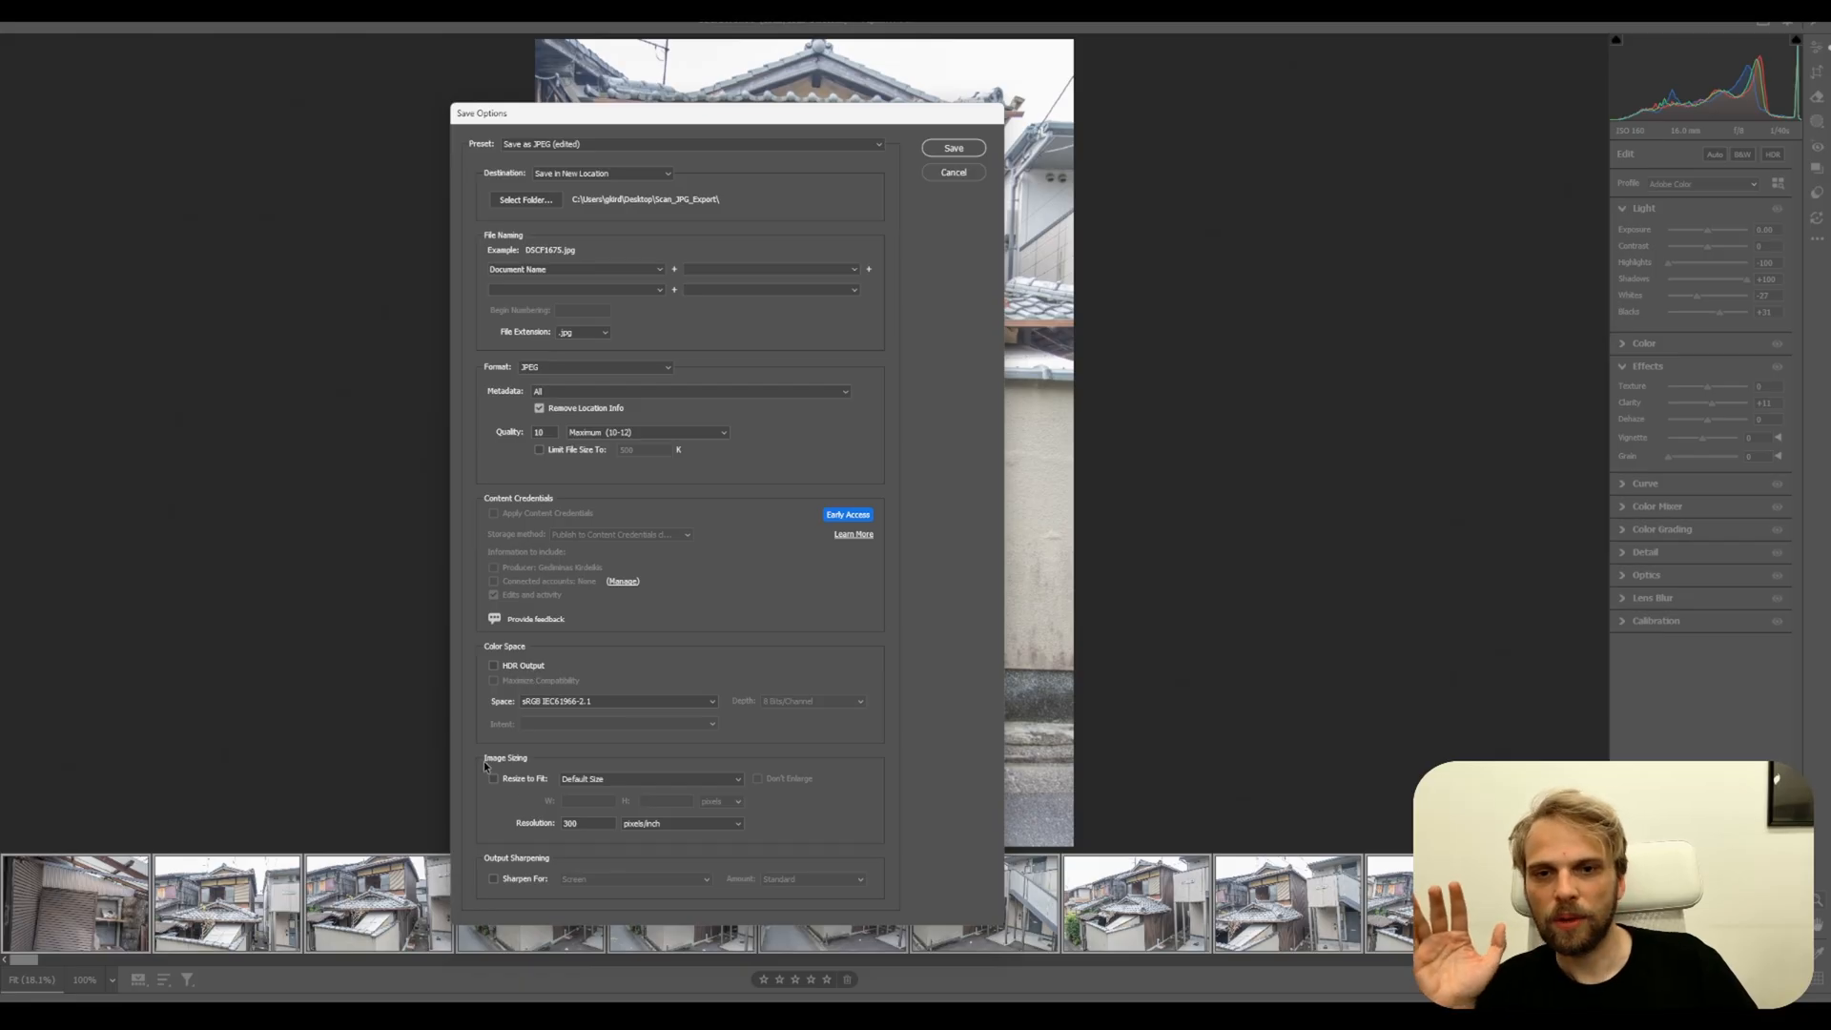
pyautogui.click(954, 149)
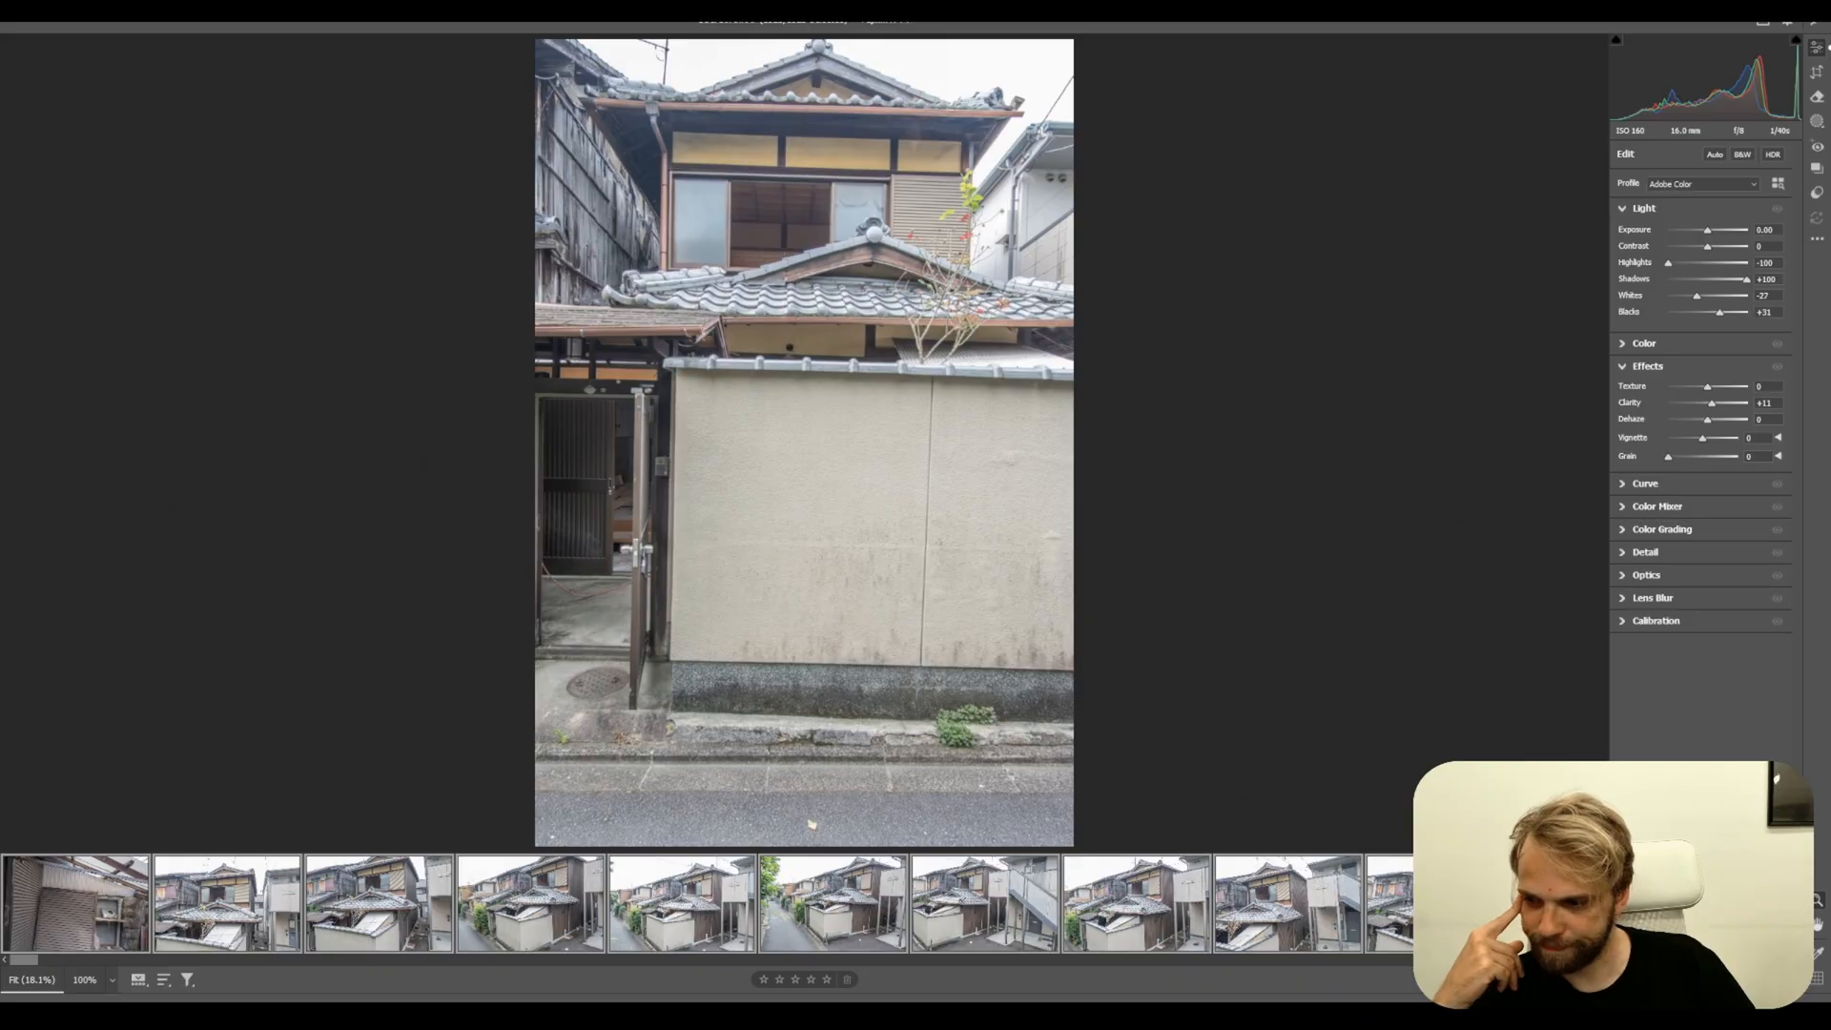
# Switch to the Scan_JPG_Export folder in File Explorer, review the first exported photos full size, and open an interior photo from further down
pyautogui.hotkey('alt', 'Tab')
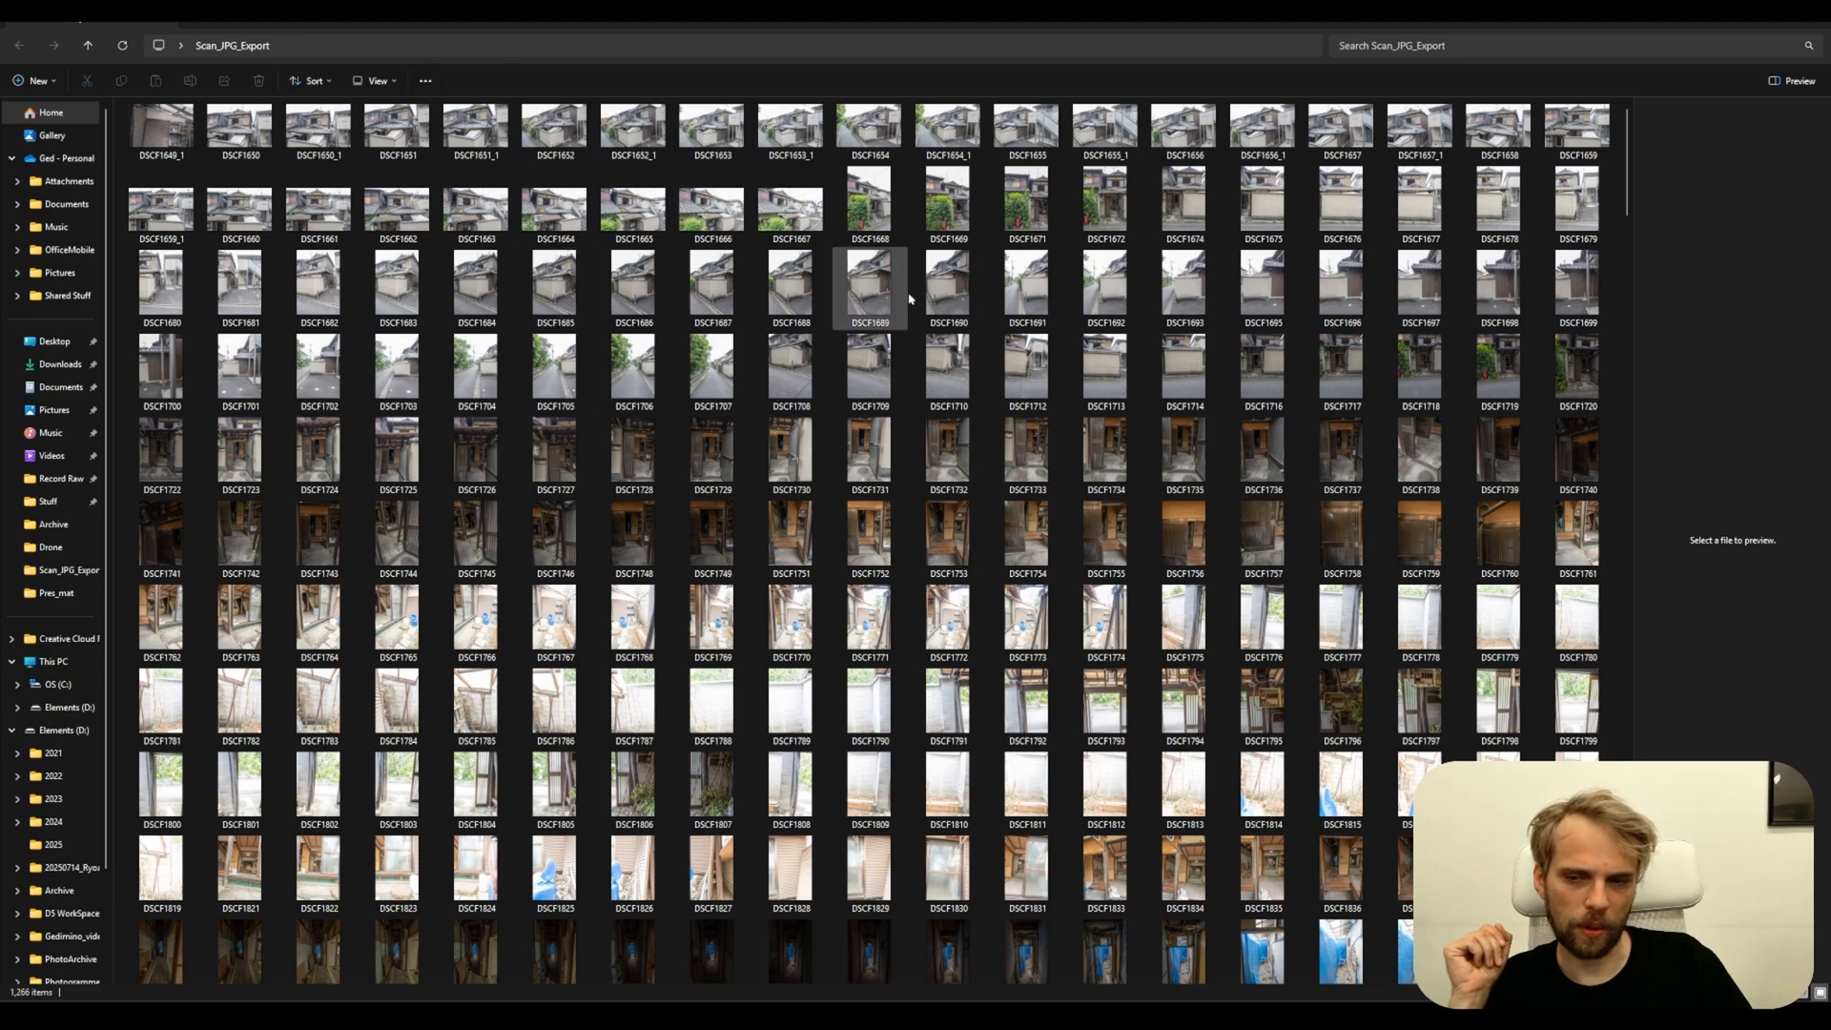
pyautogui.doubleClick(162, 127)
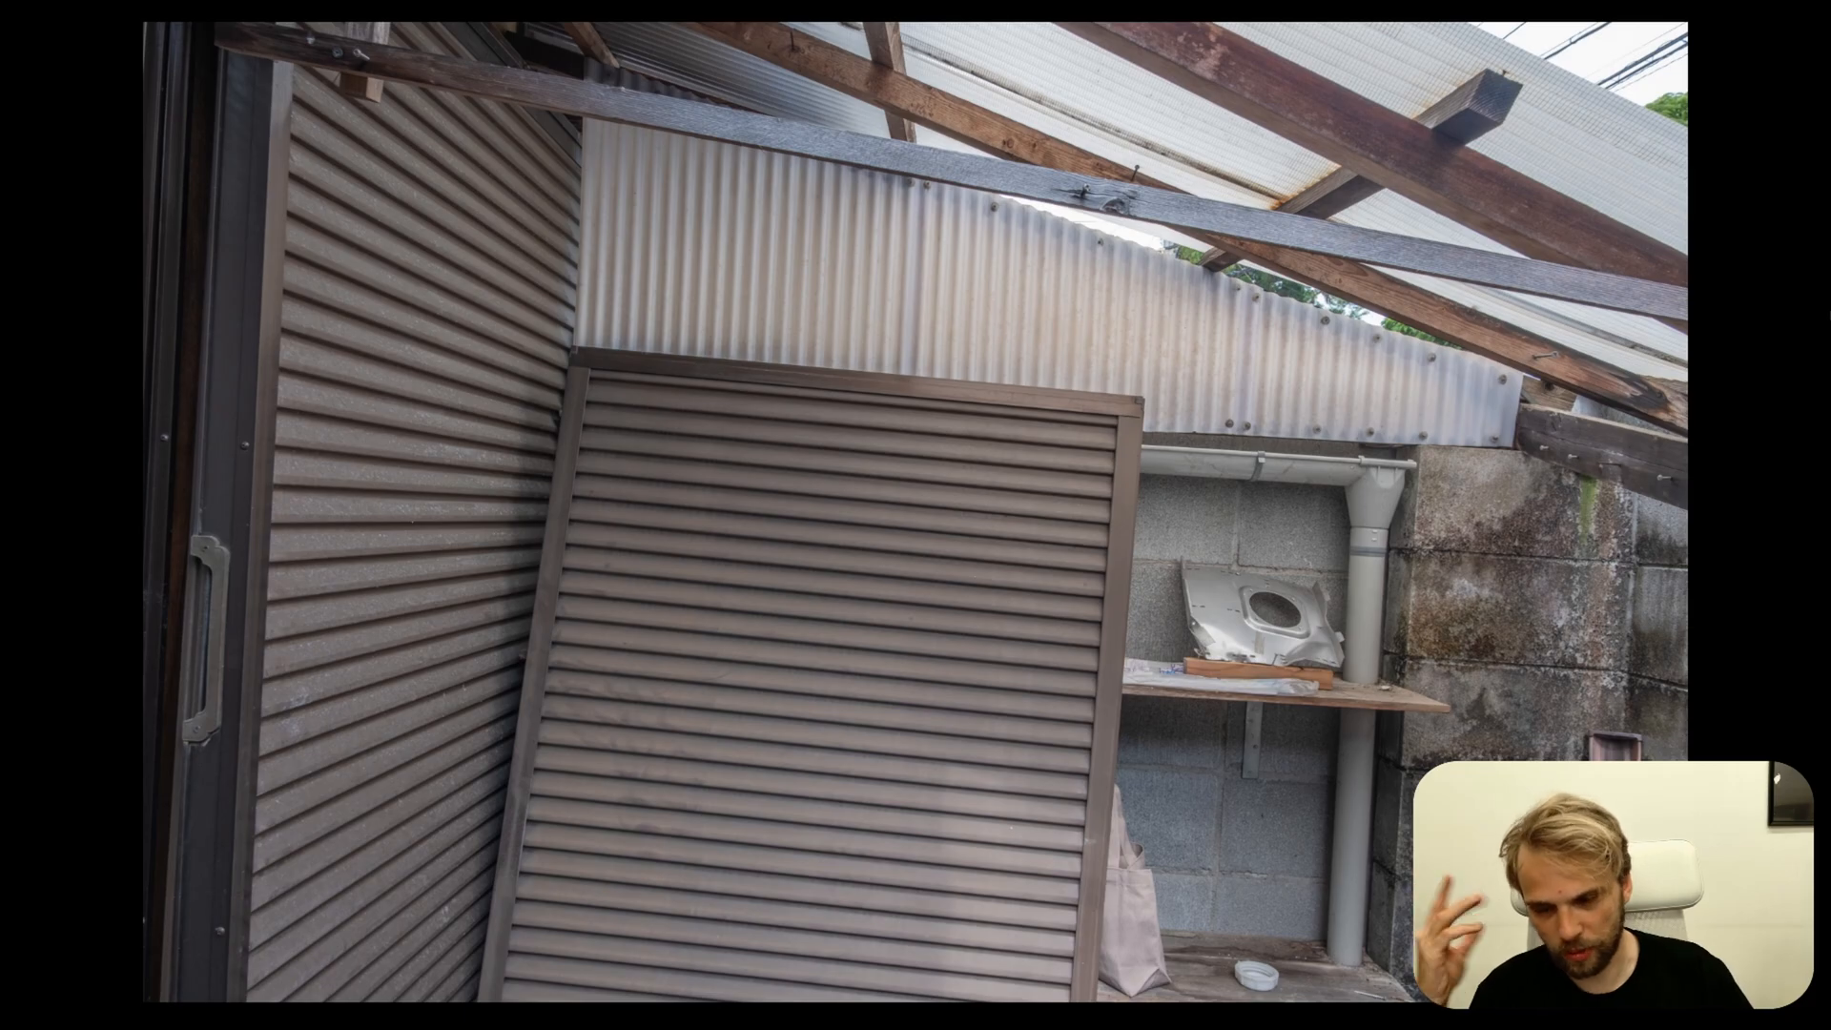
pyautogui.press('Right')
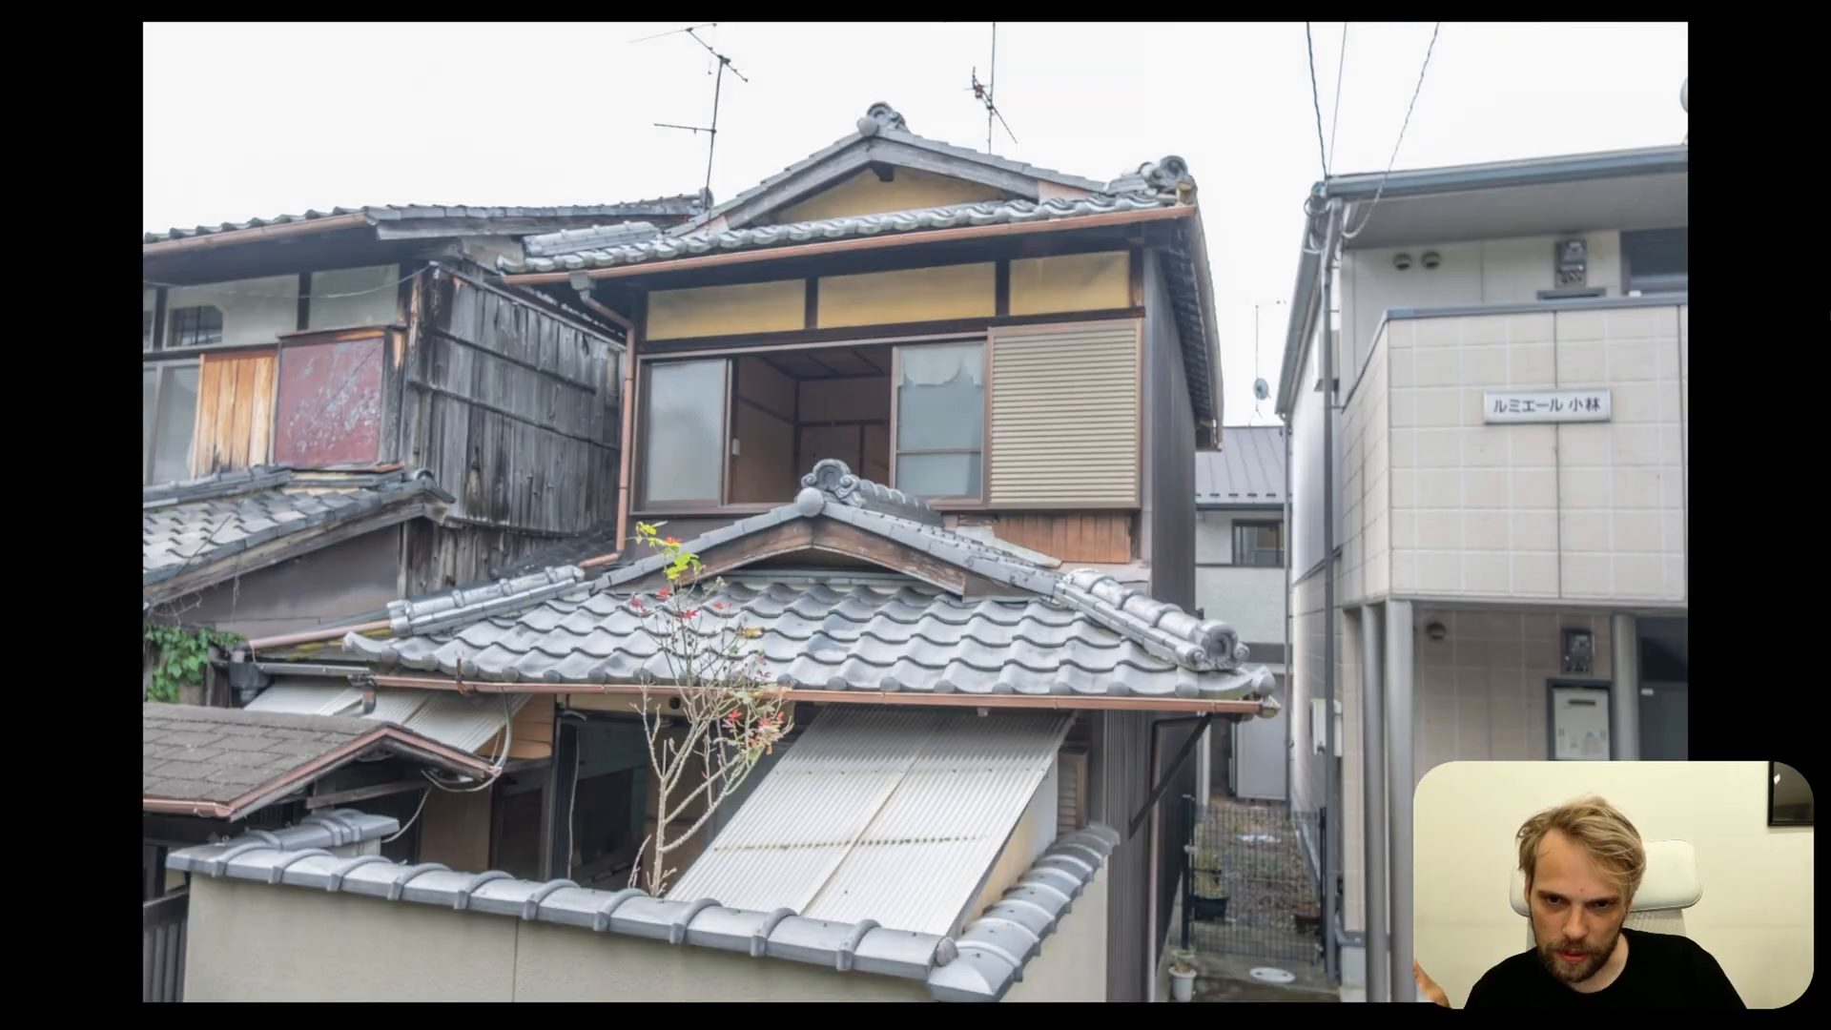
pyautogui.press('Right')
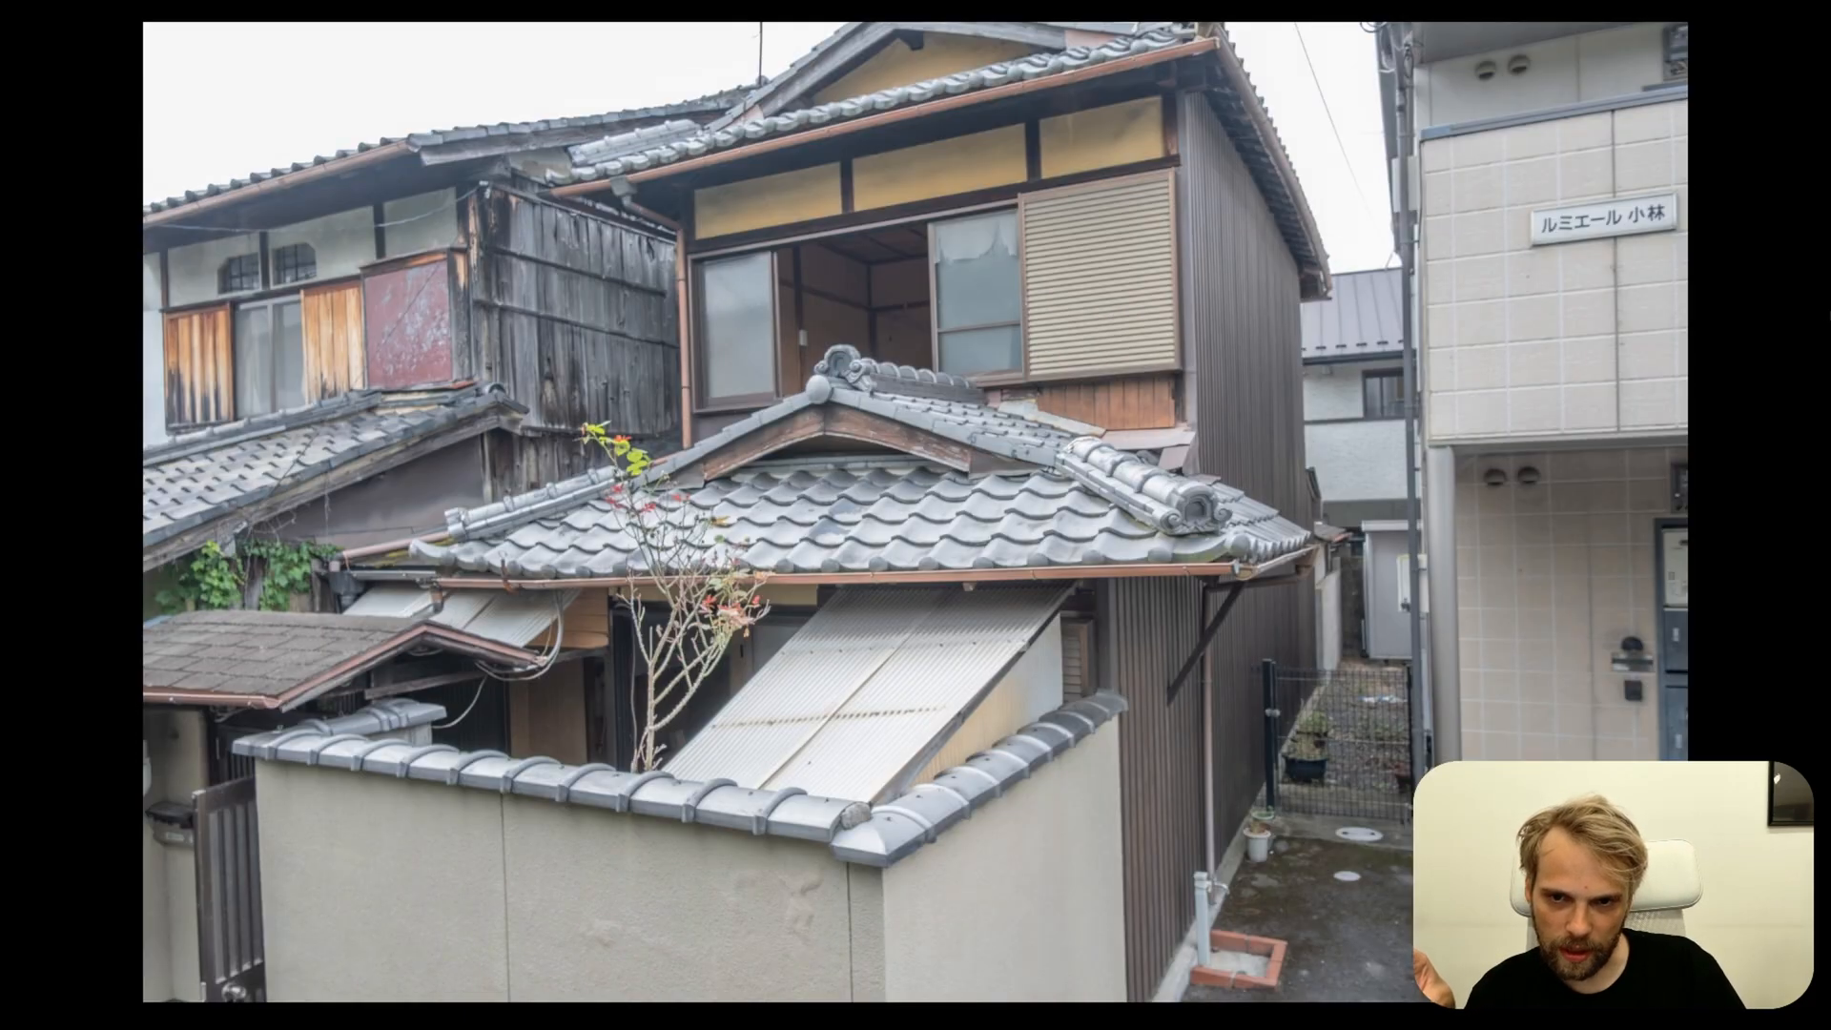
pyautogui.press('Right')
pyautogui.press('Right')
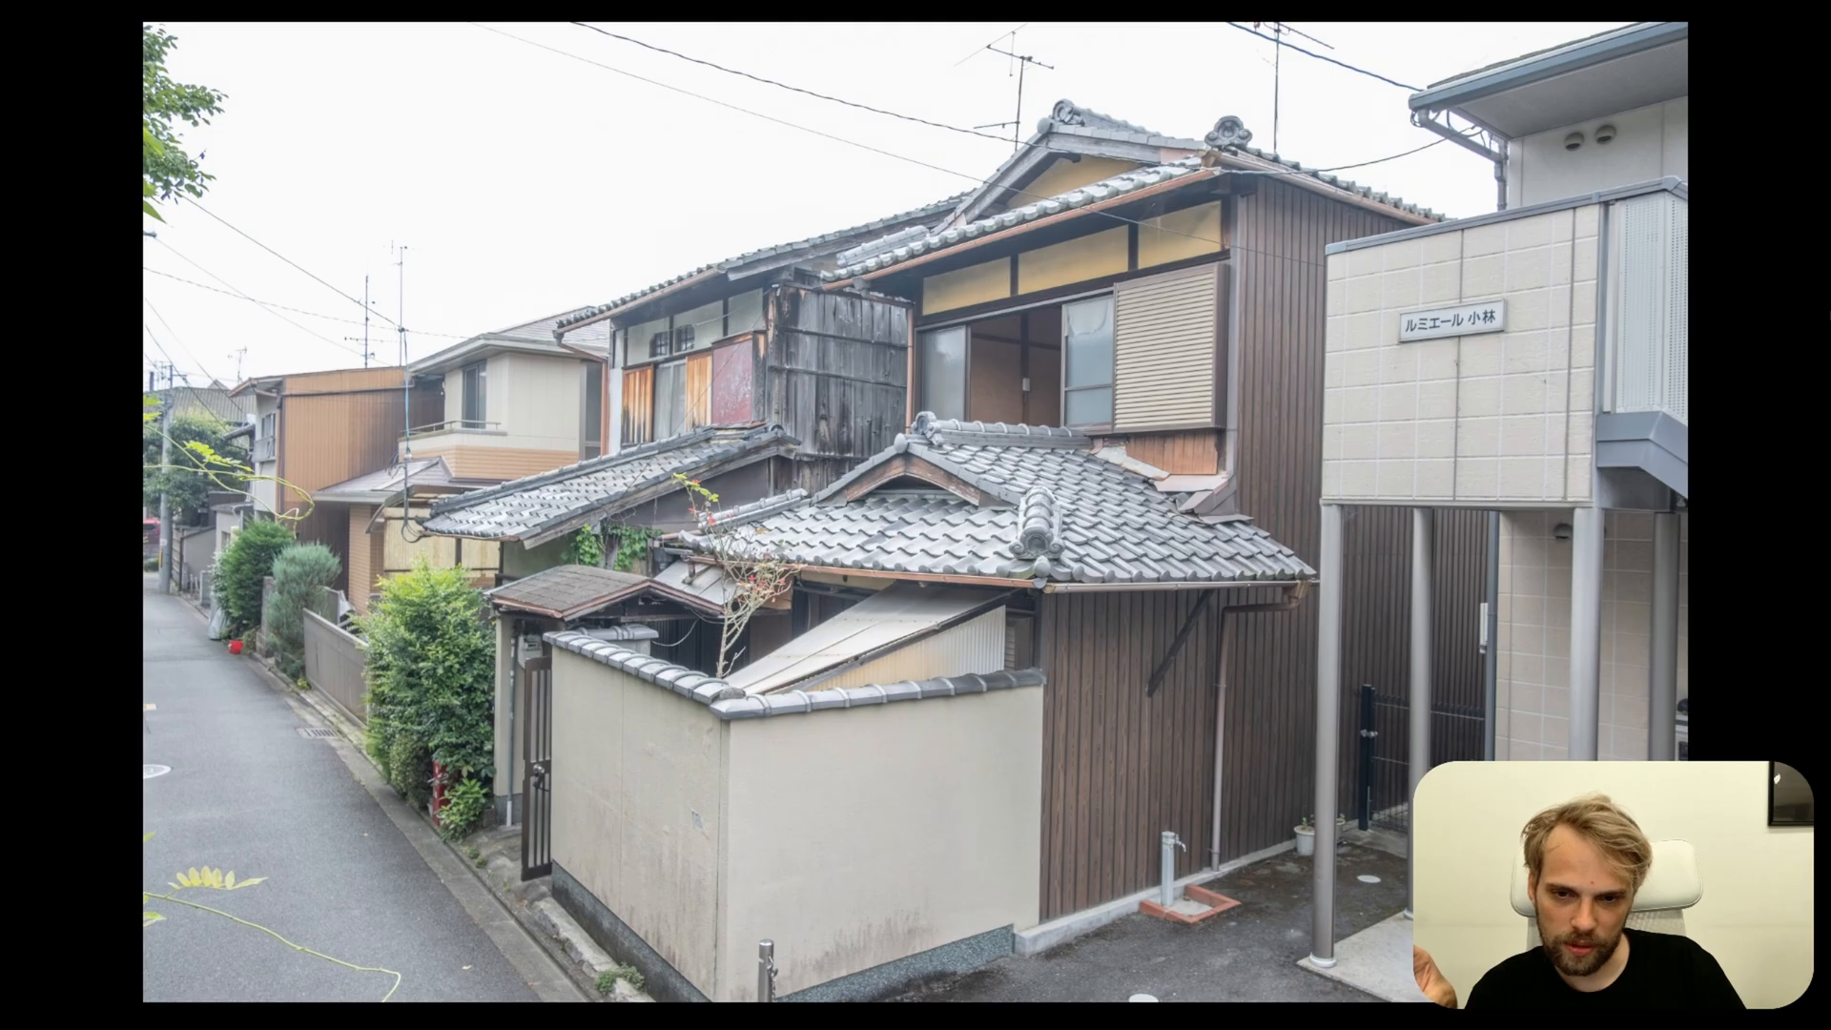
pyautogui.press('Right')
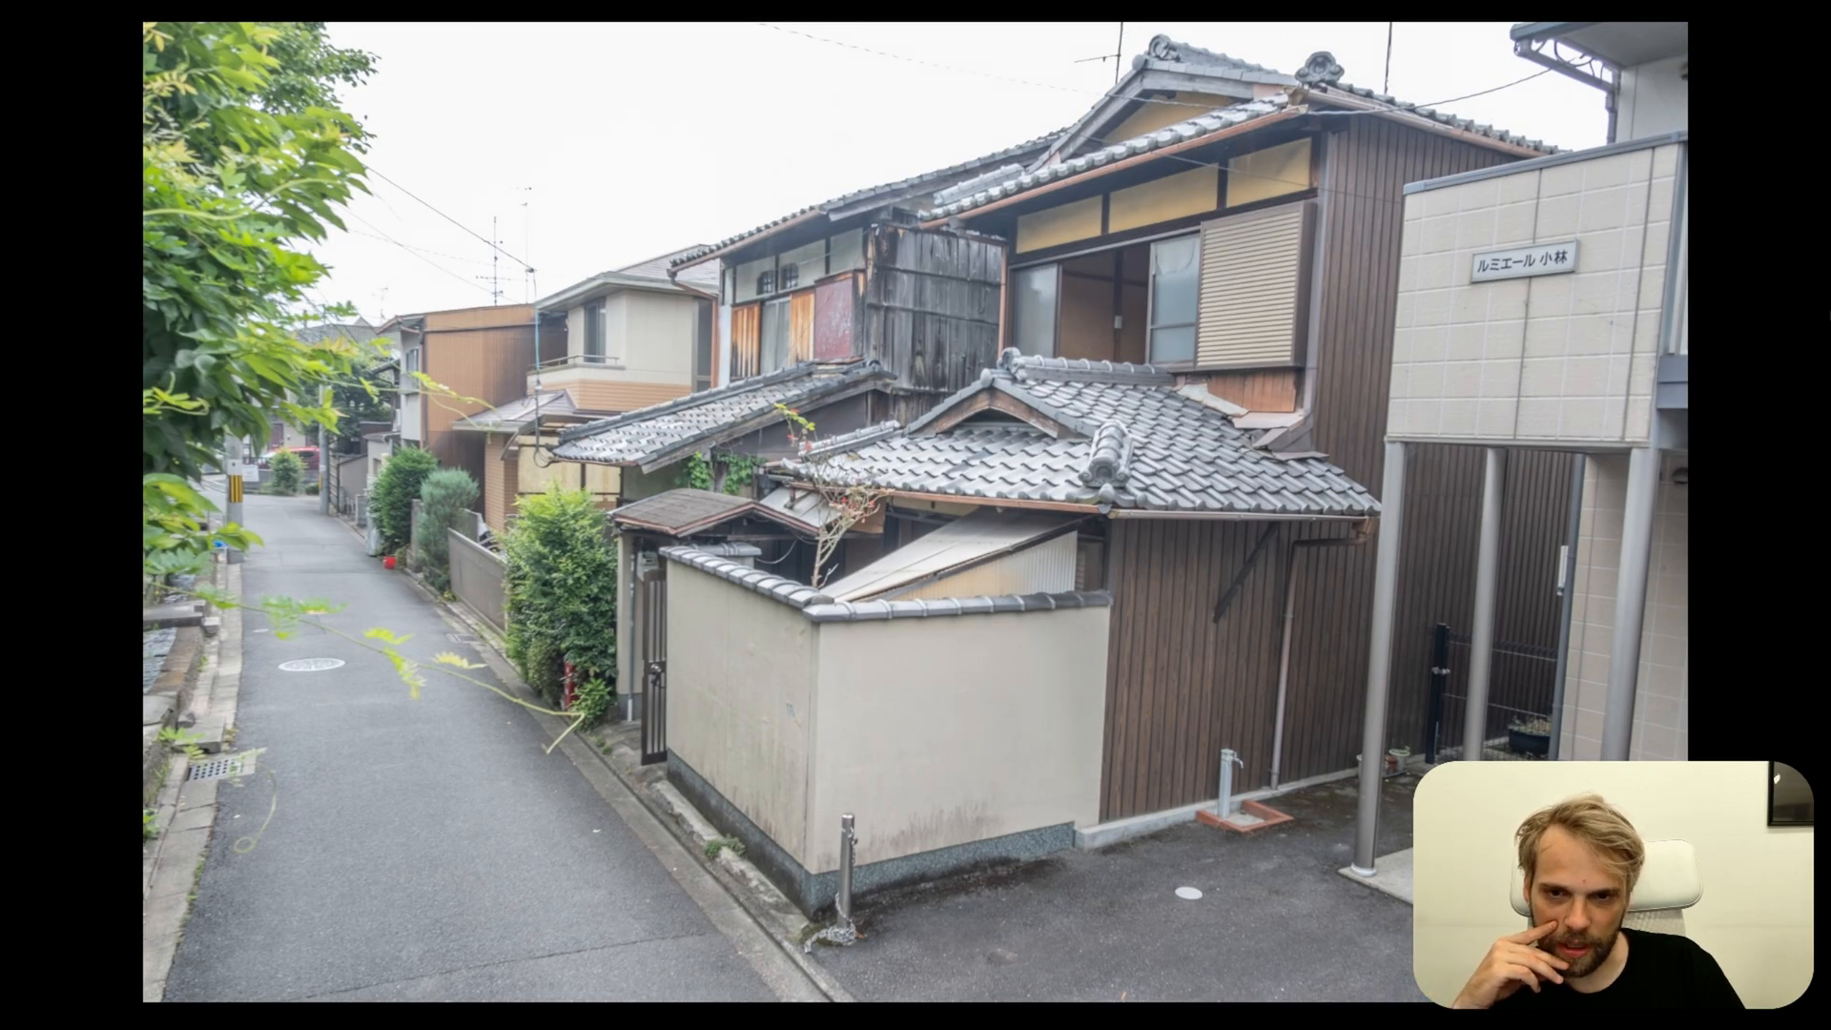
pyautogui.press('Right')
pyautogui.press('Right')
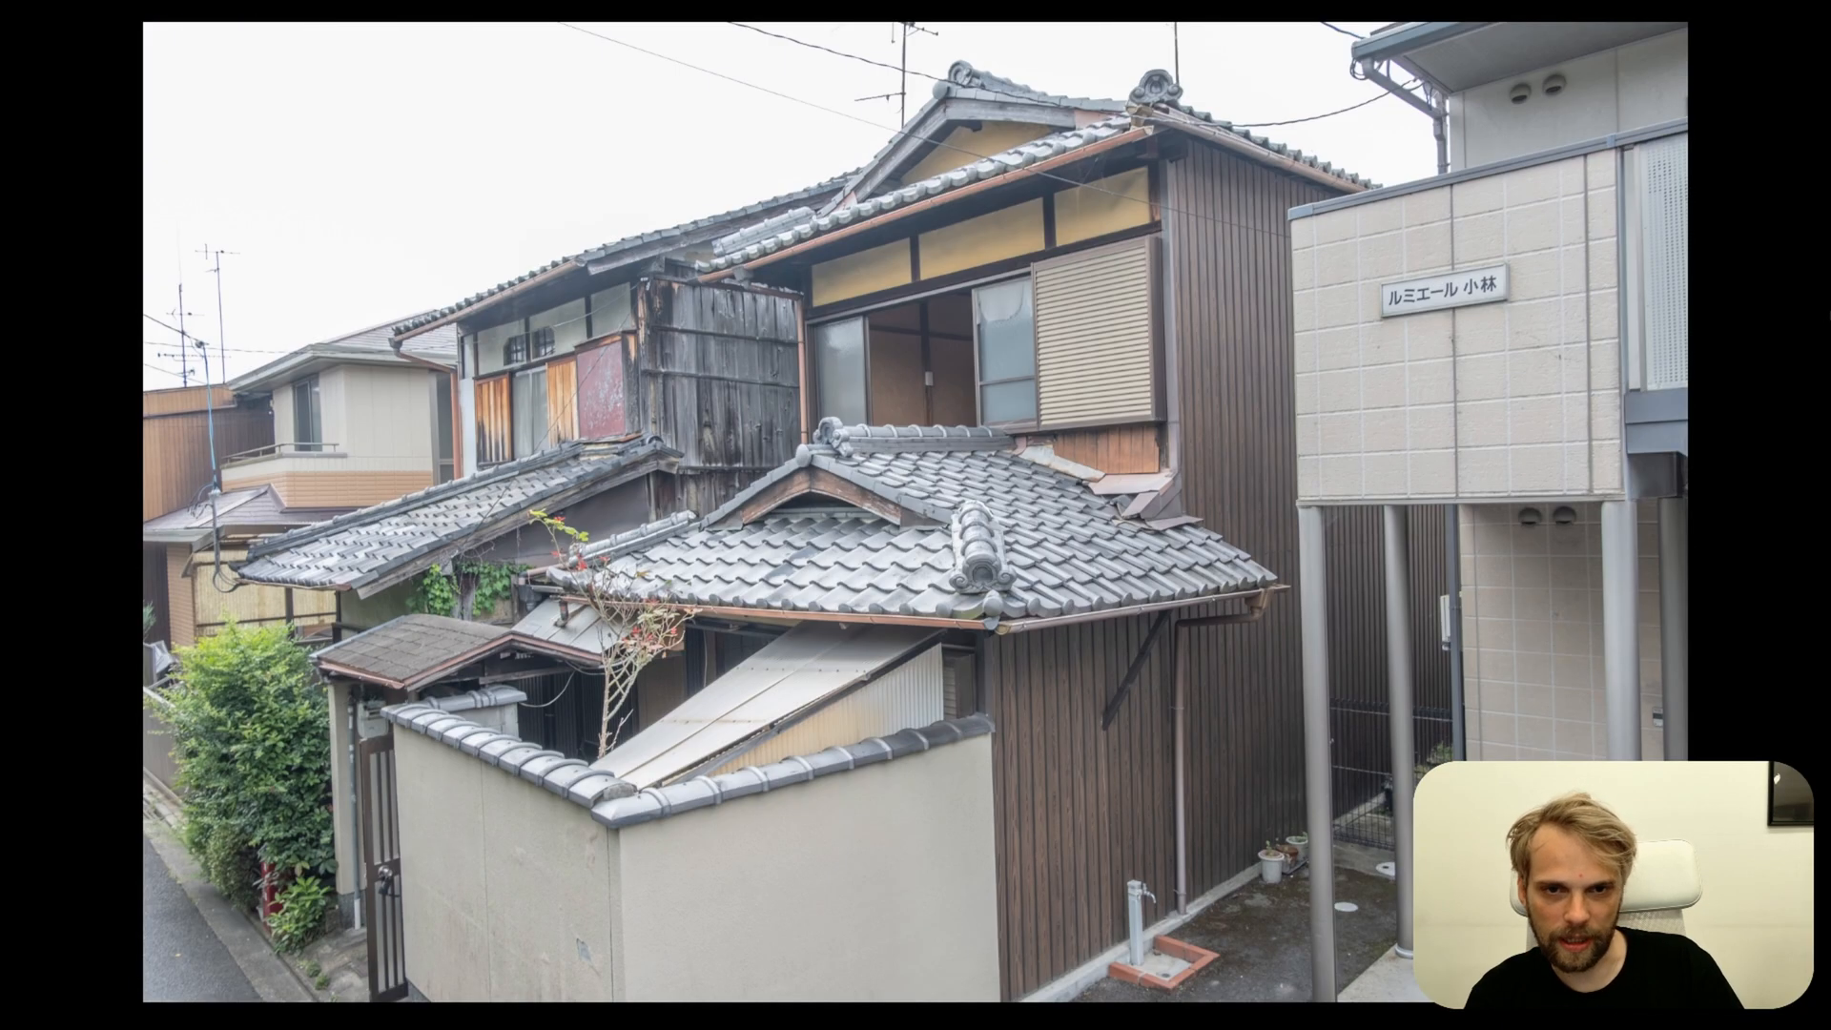
pyautogui.press('Right')
pyautogui.press('Right')
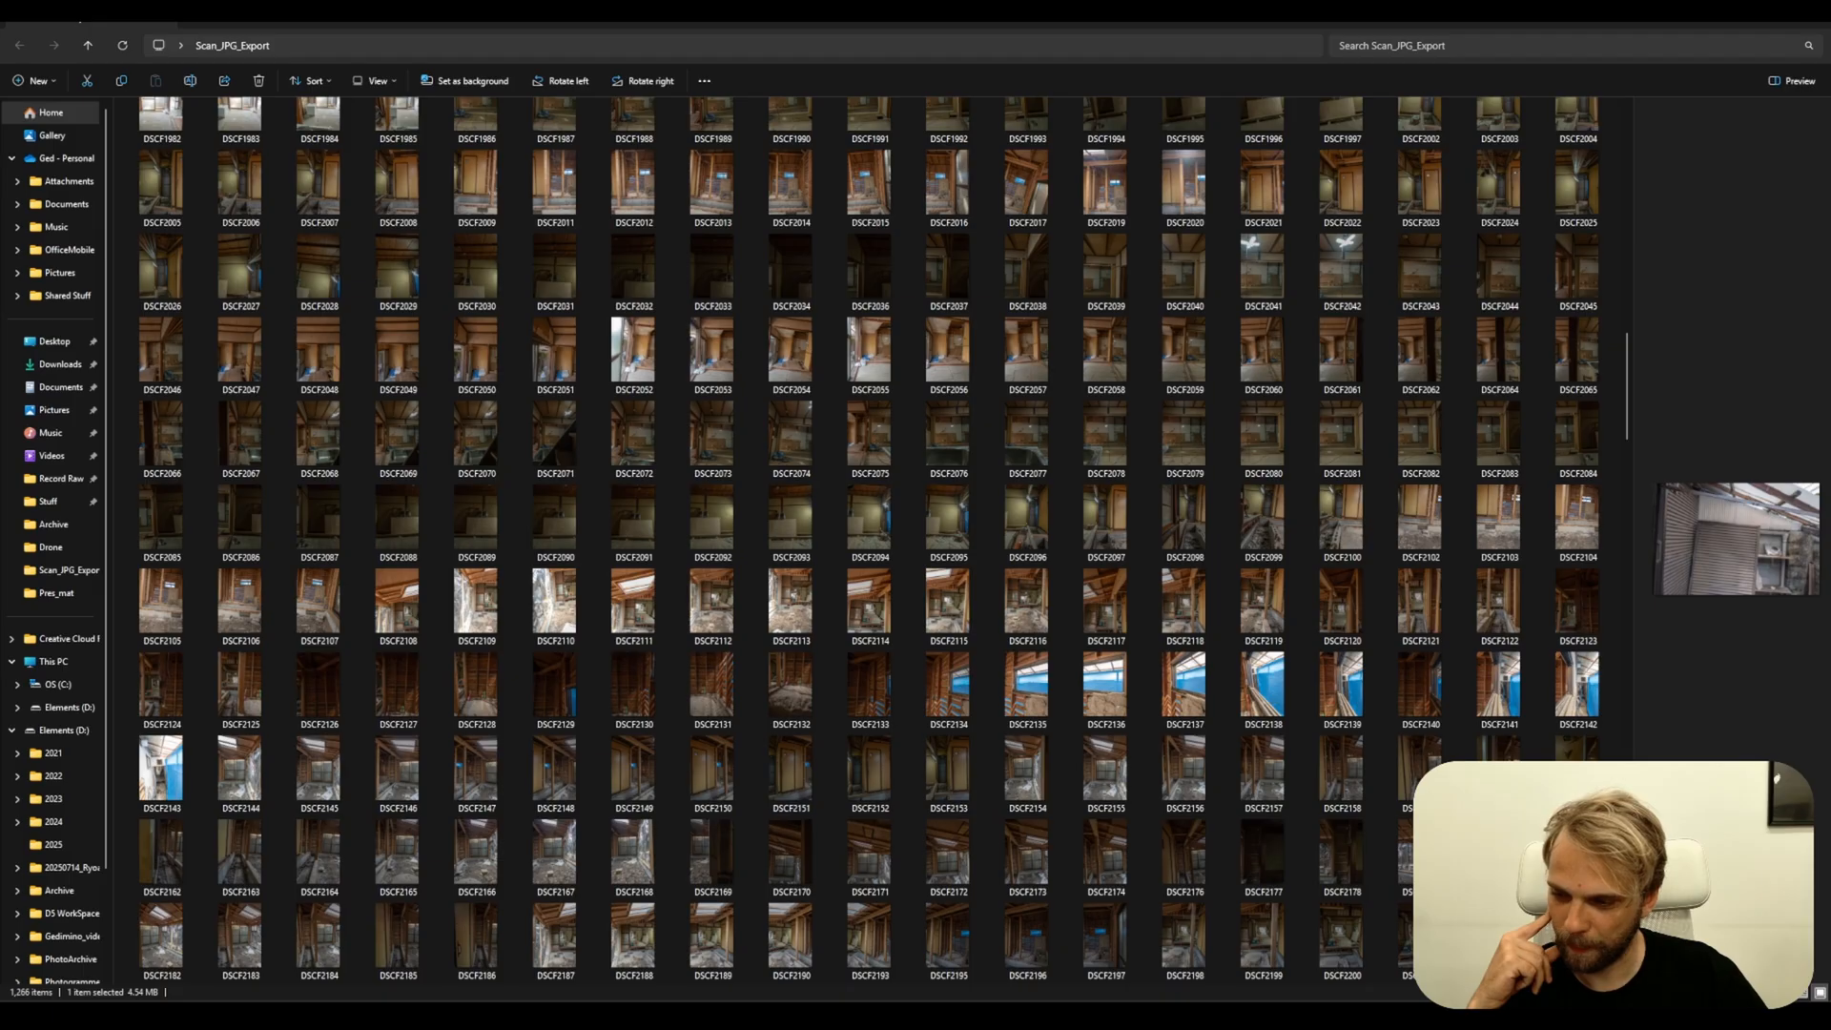
pyautogui.doubleClick(531, 366)
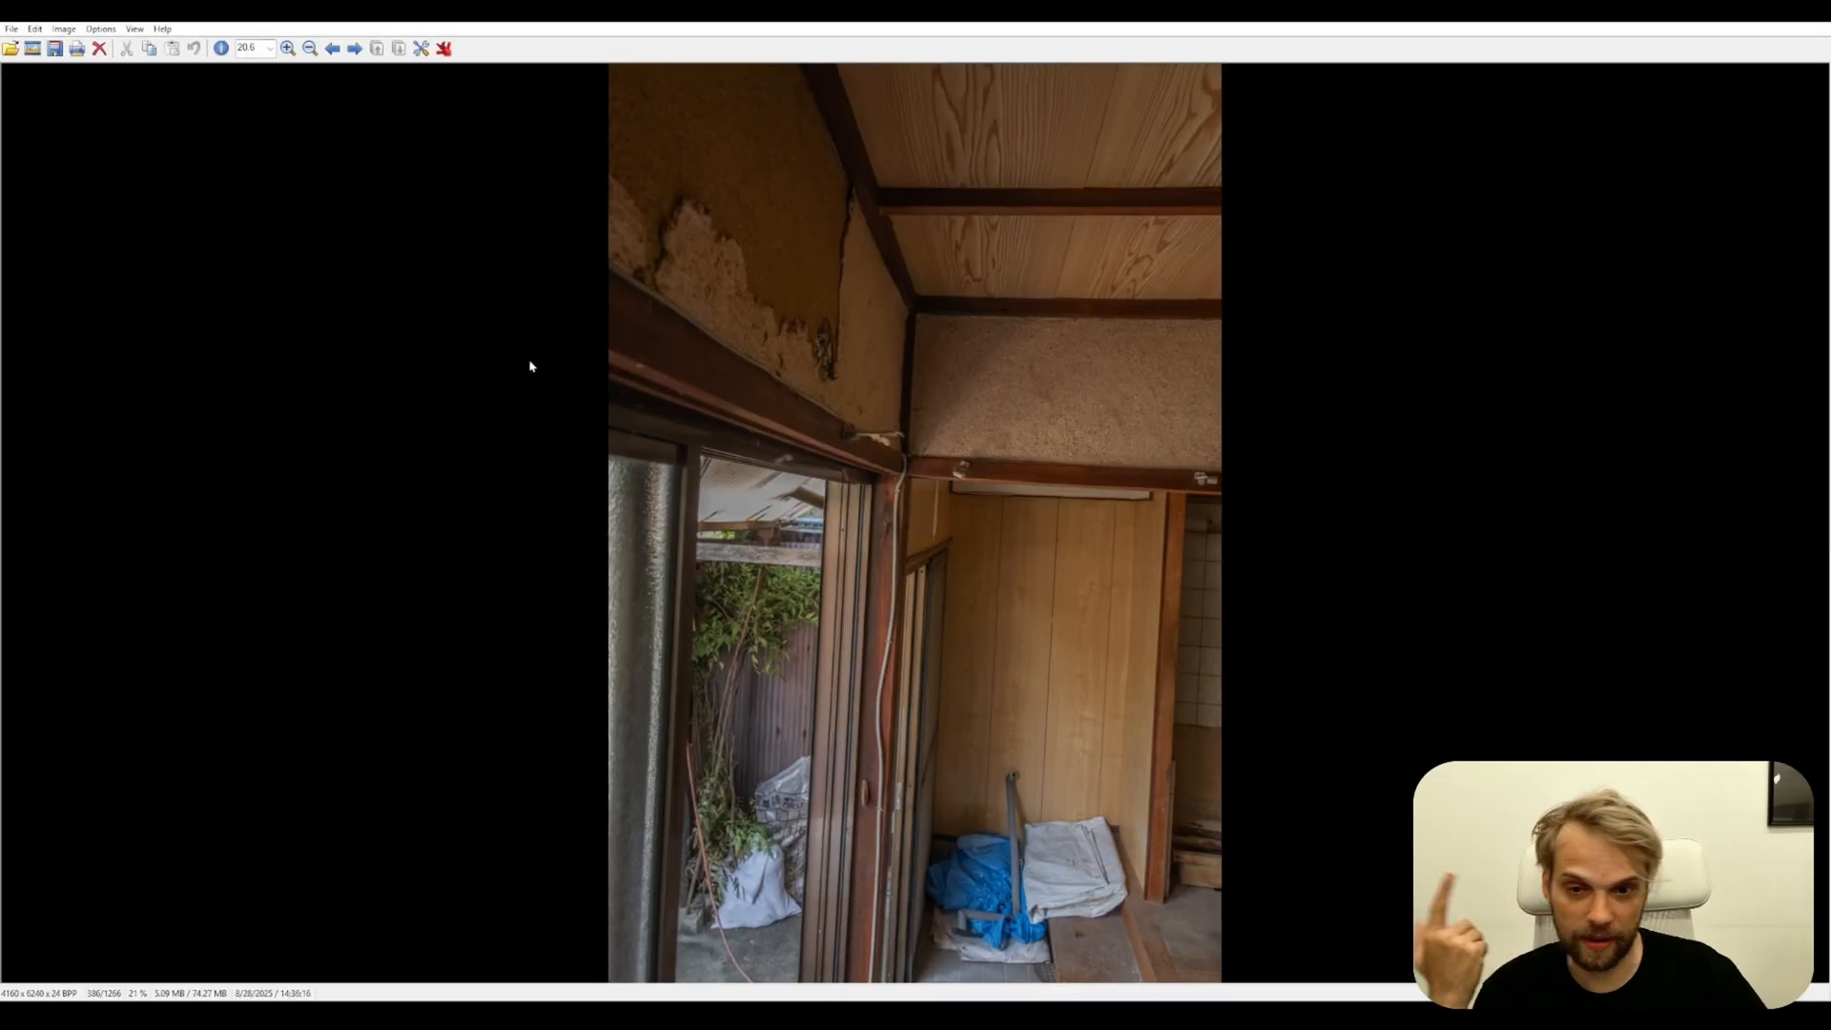
# Review the following exported interior photos full screen, through to the kitchen shot with the steel sink and lit ceiling lamp
pyautogui.press('Return')
pyautogui.press('Right')
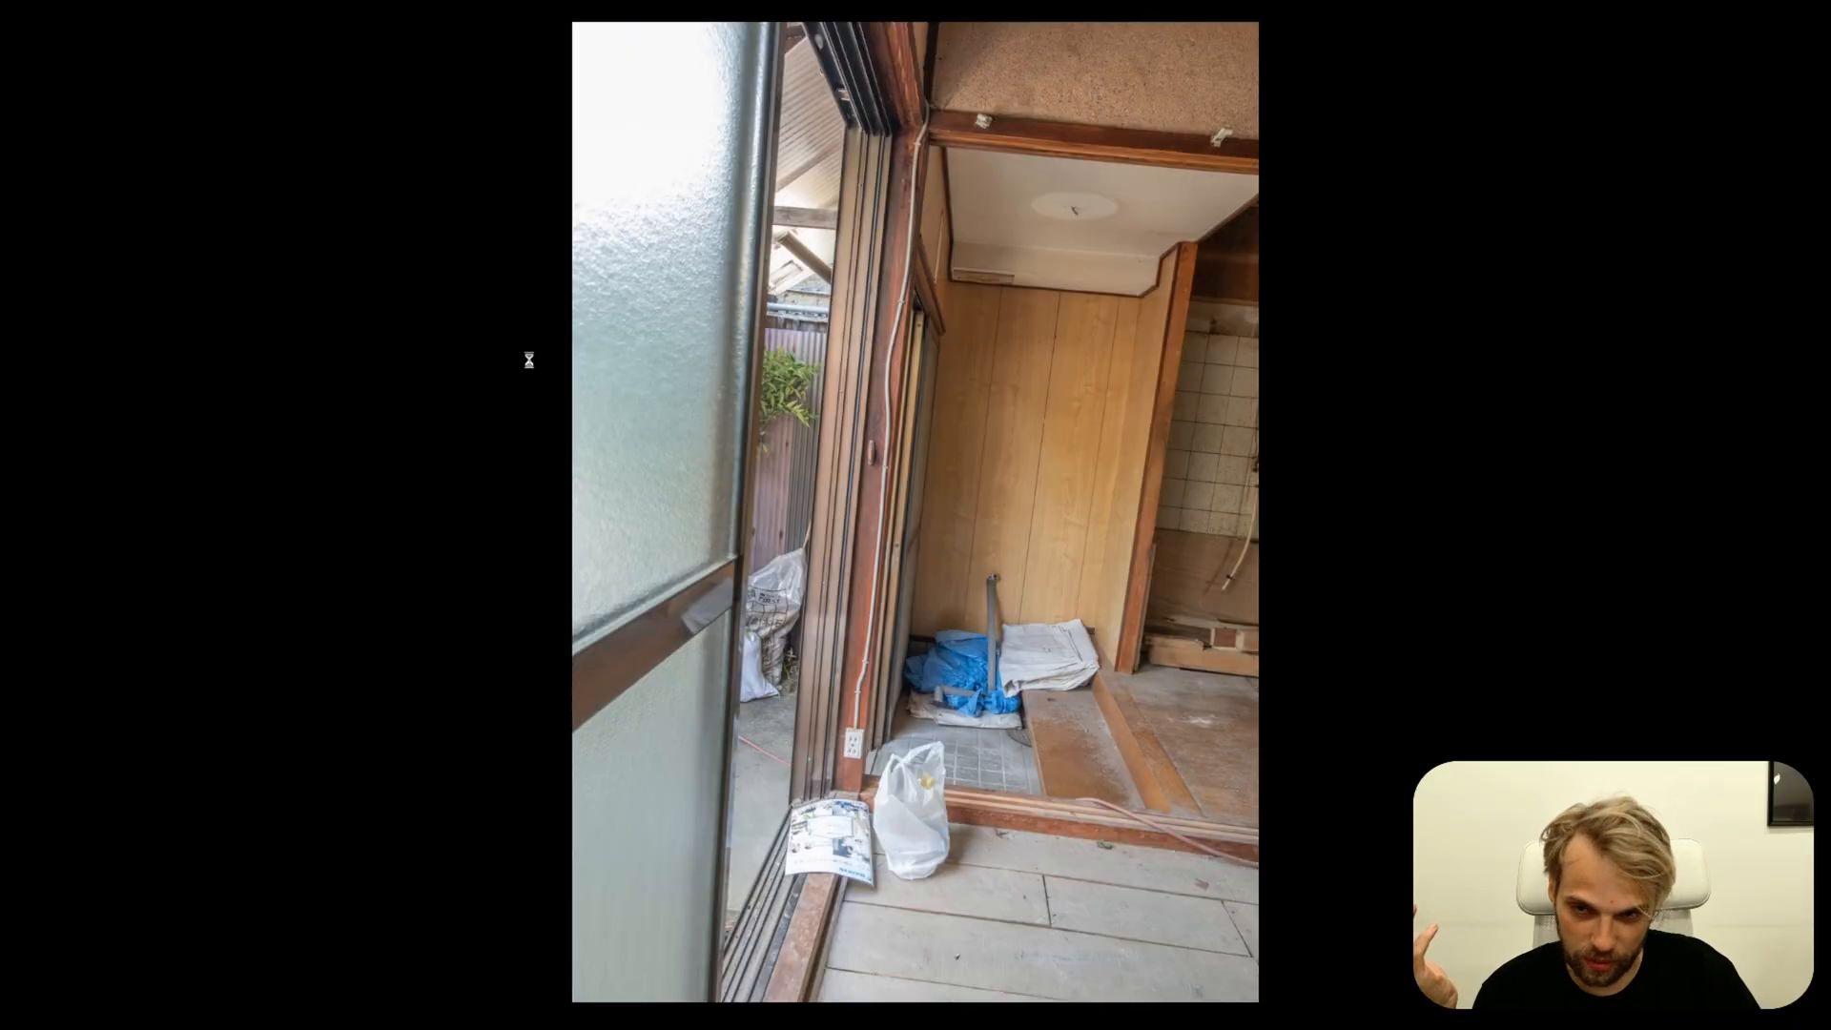
pyautogui.press('Right')
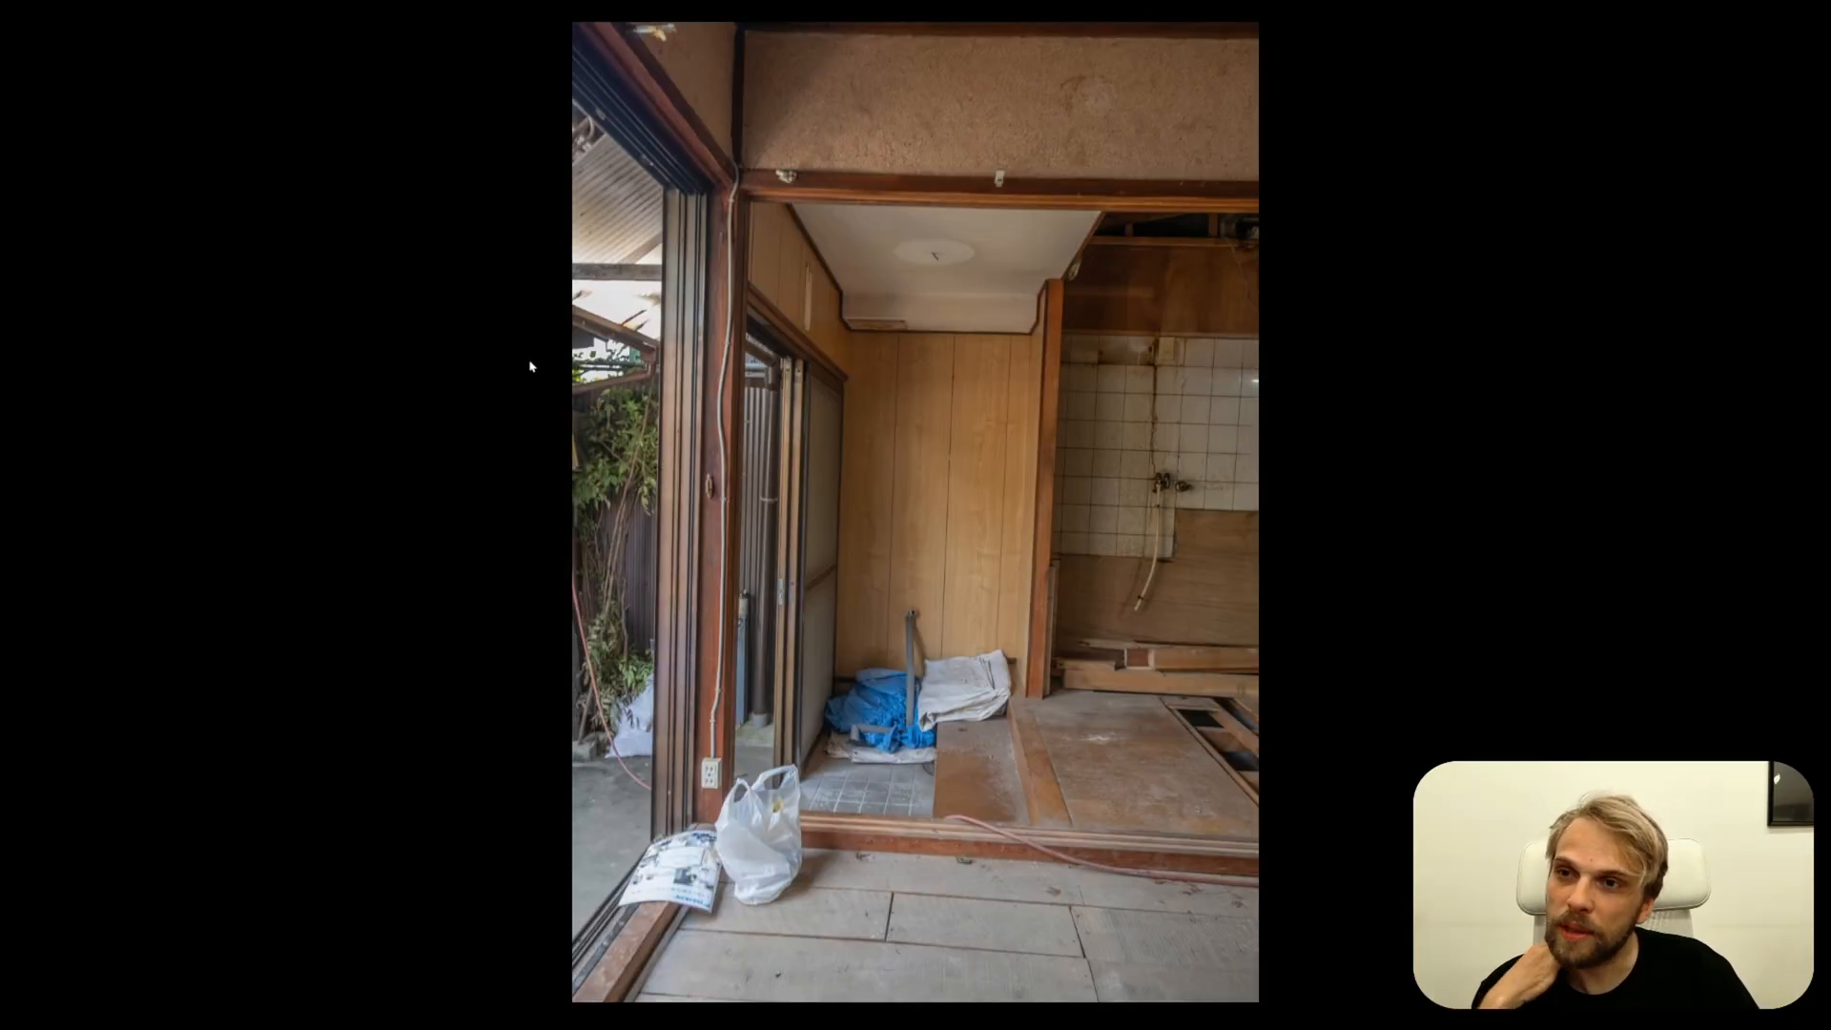
pyautogui.press('Right')
pyautogui.press('Right')
pyautogui.press('Right')
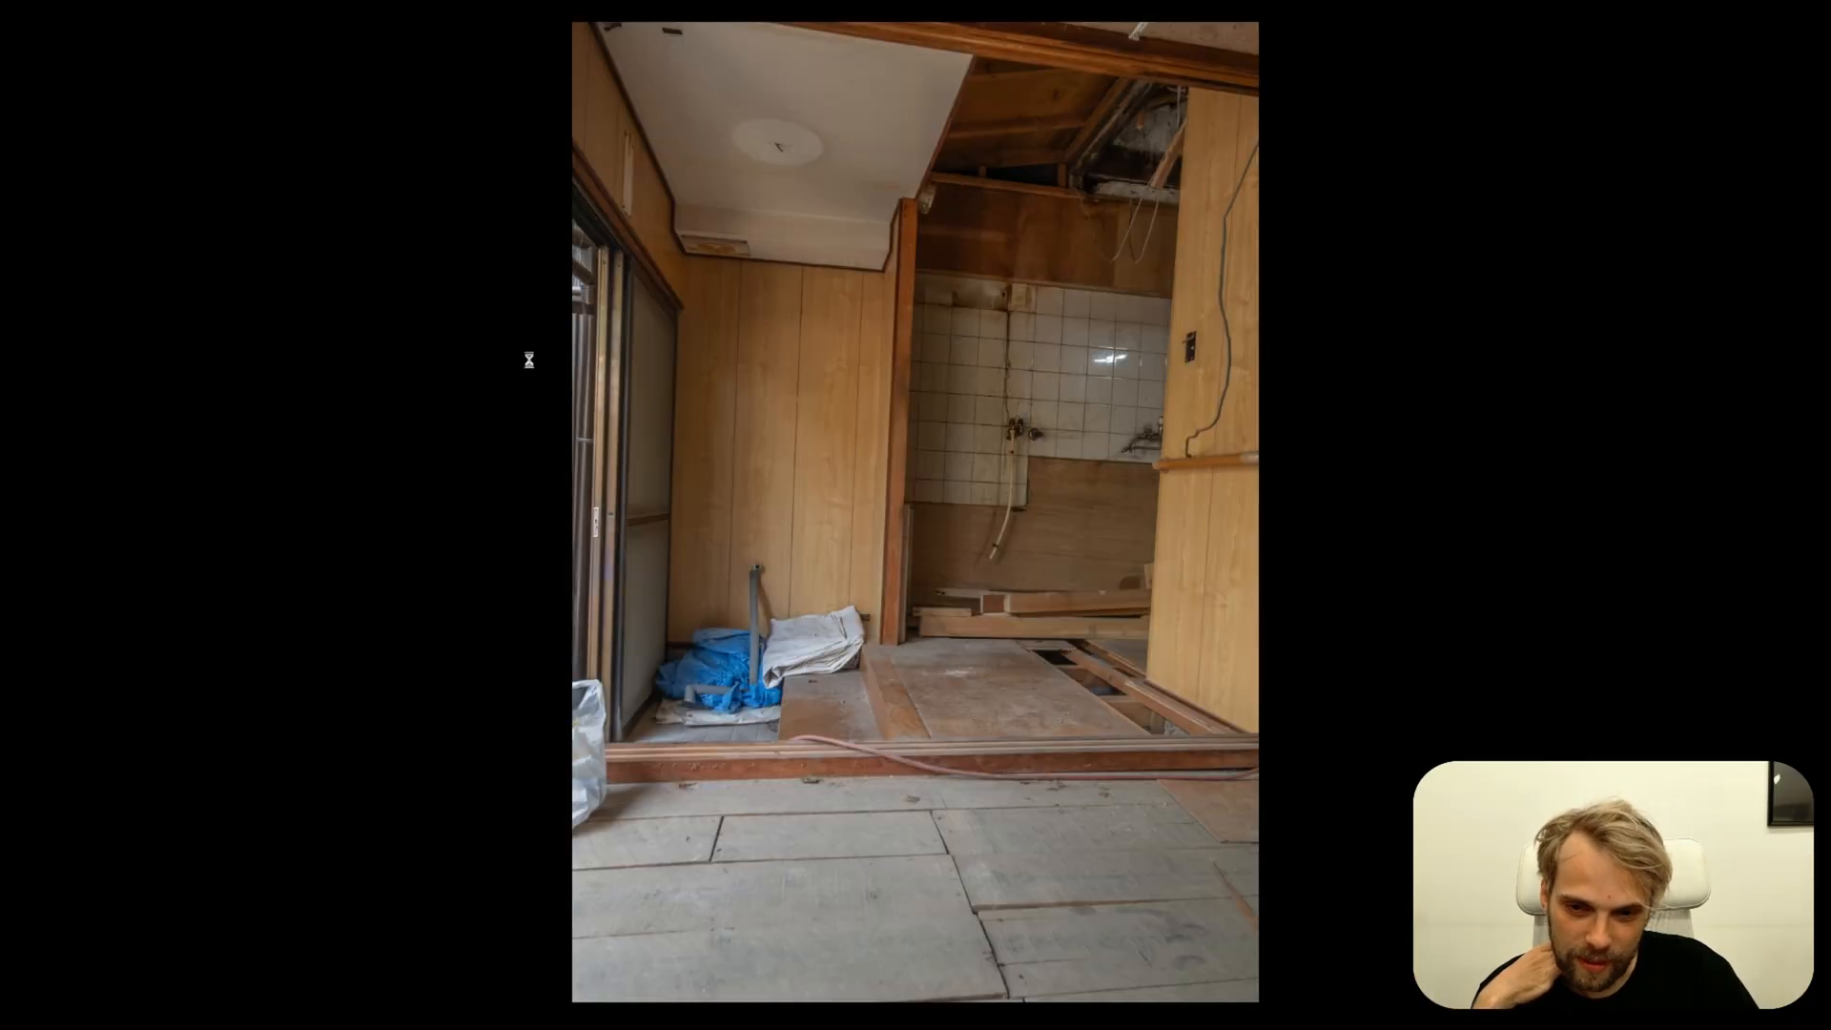
pyautogui.press('Right')
pyautogui.press('Right')
pyautogui.press('Right')
pyautogui.press('Right')
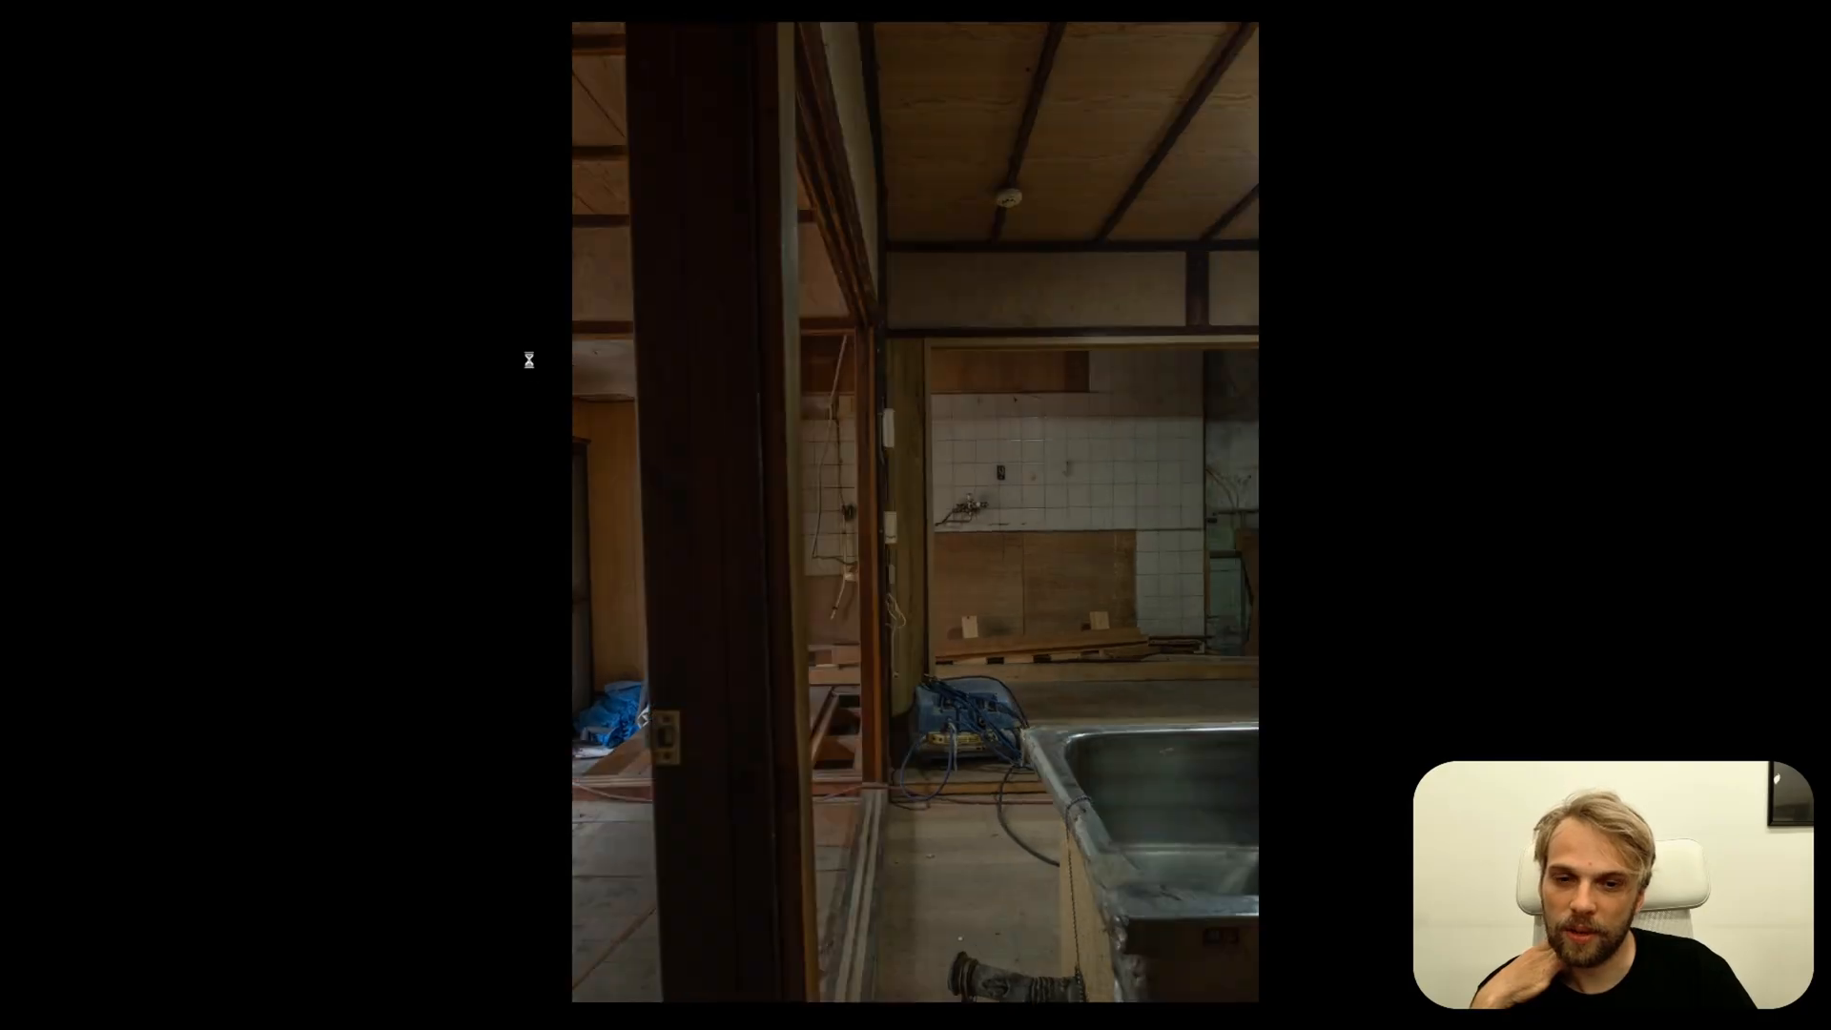
pyautogui.press('Right')
pyautogui.press('Right')
pyautogui.press('Right')
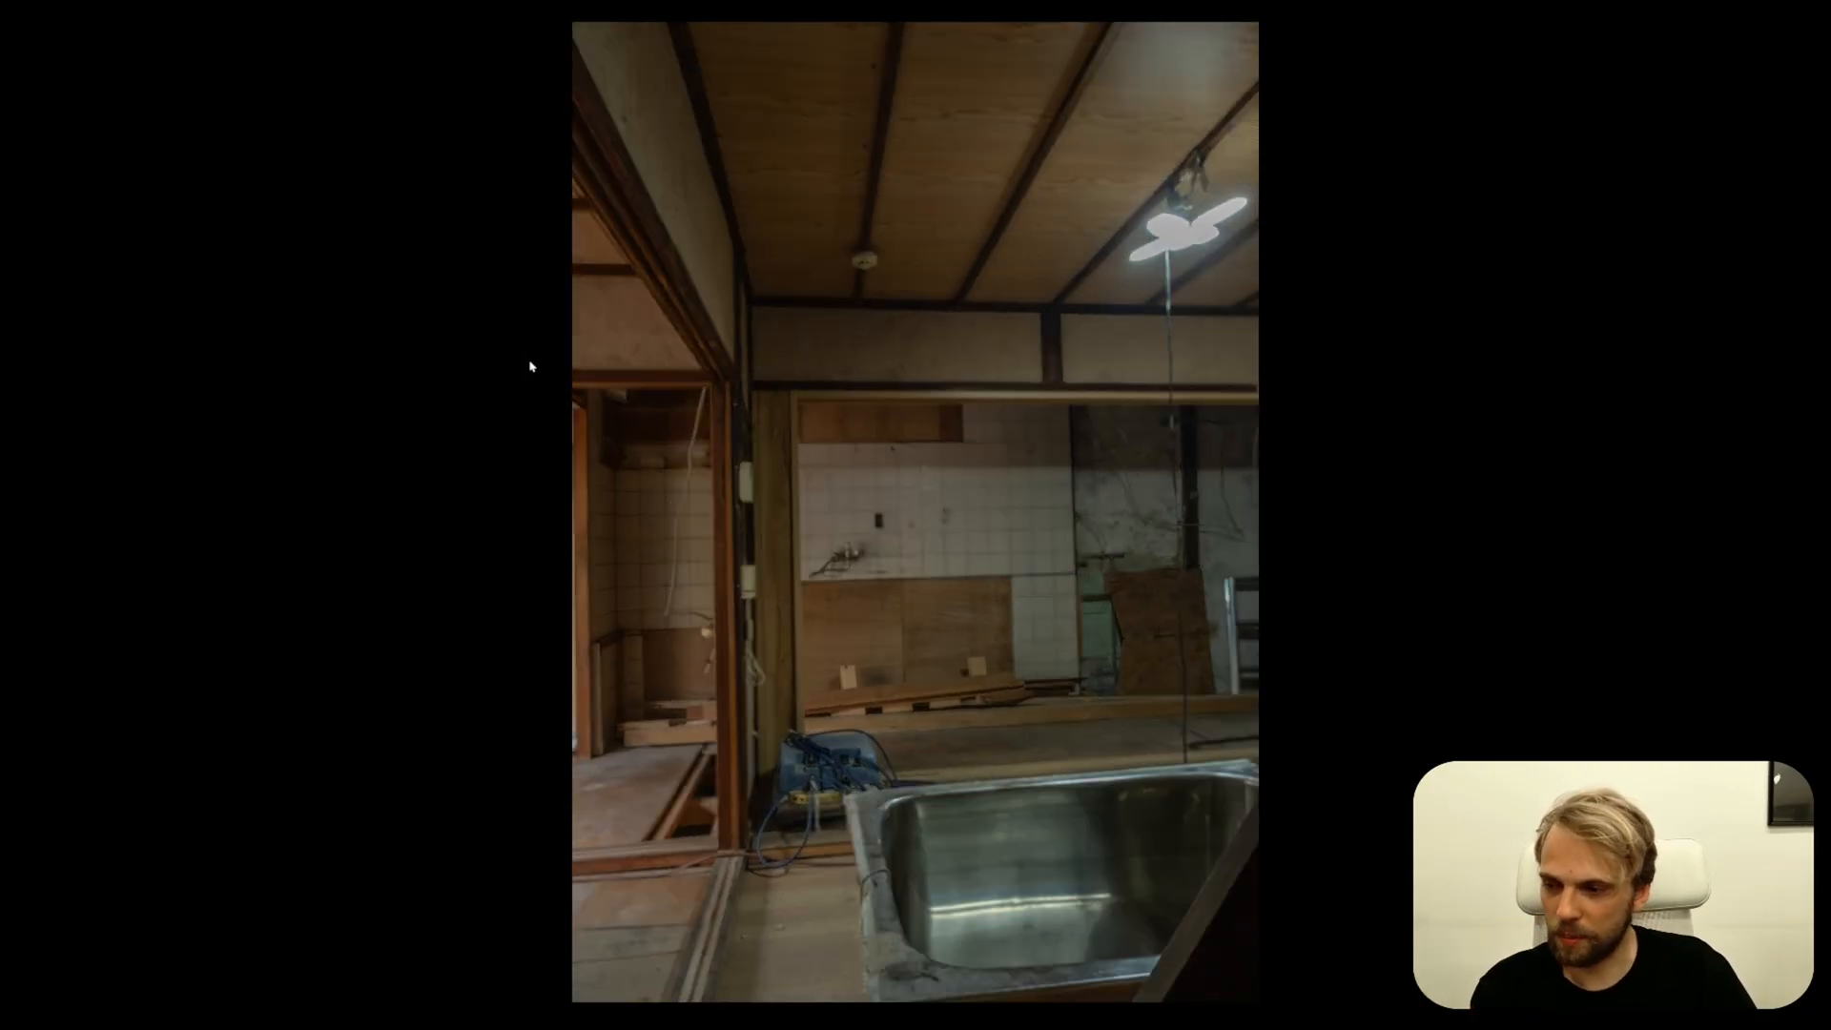
# Zoom into the dark kitchen photo to examine the tiled wall, timber and sink detail, and close the image viewer
pyautogui.press('Return')
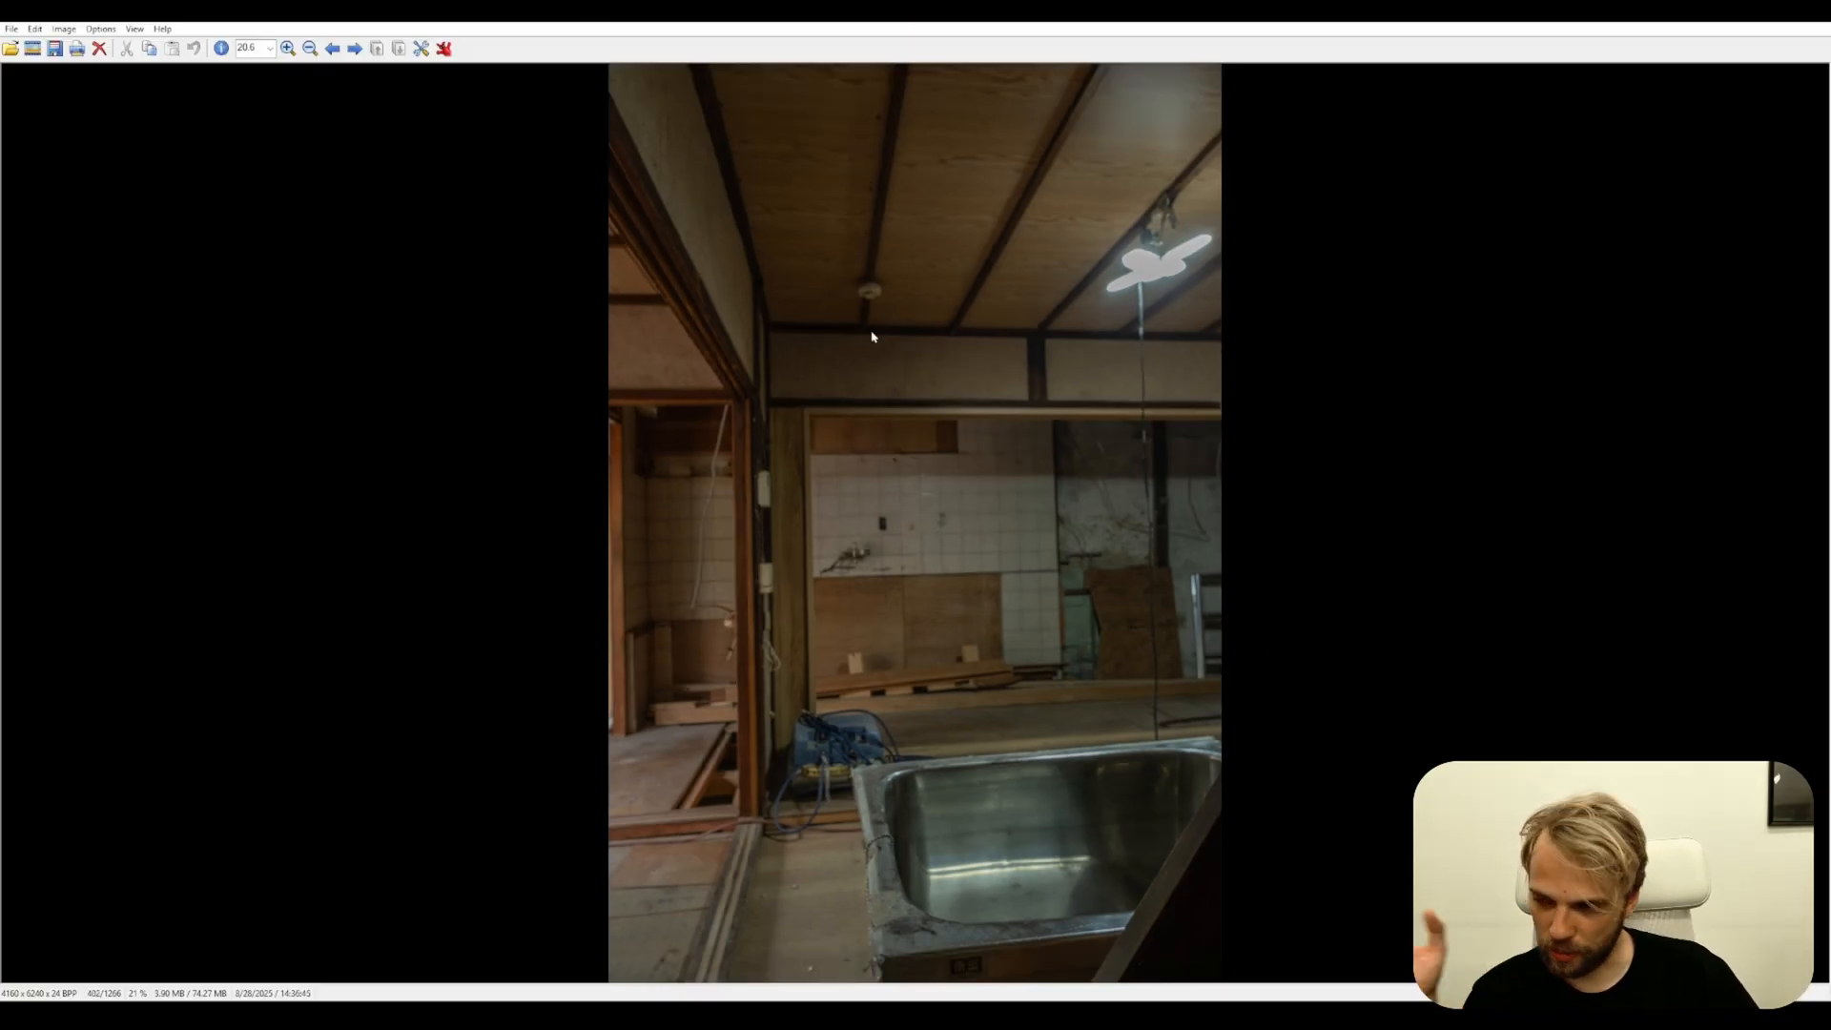
pyautogui.moveTo(1167, 267); pyautogui.dragTo(745, 620)
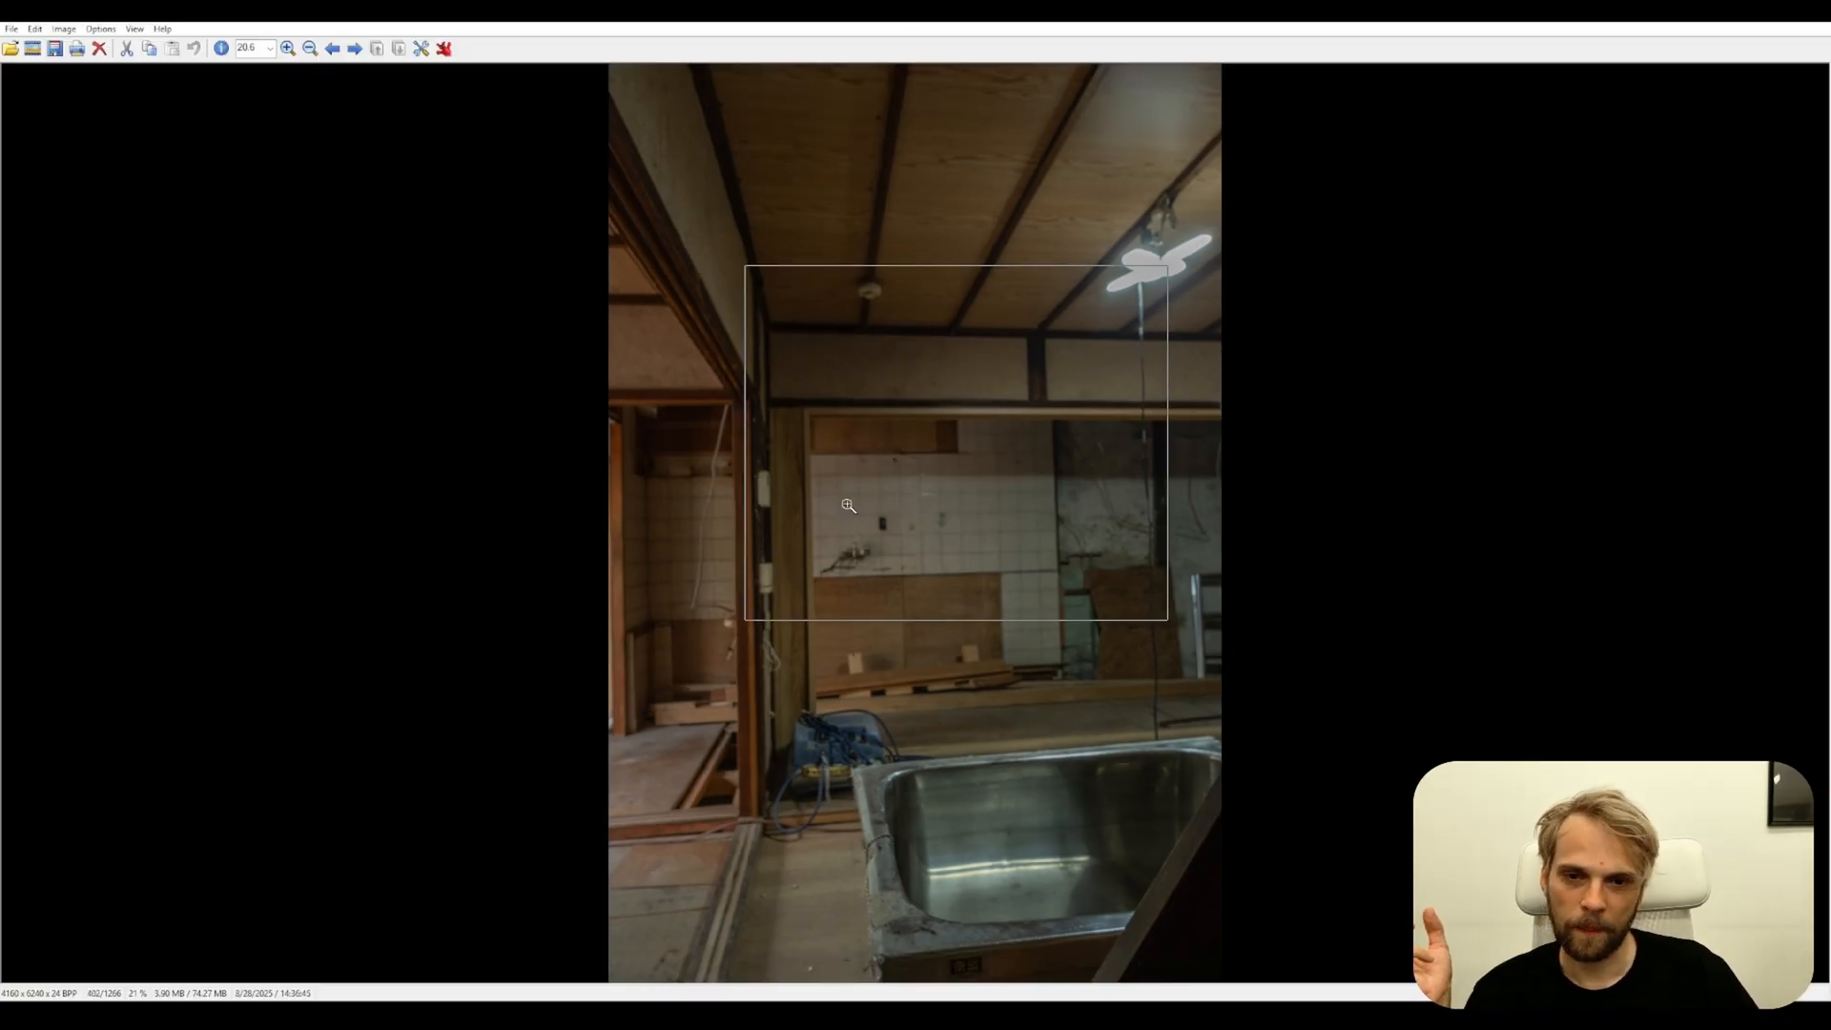
pyautogui.click(848, 506)
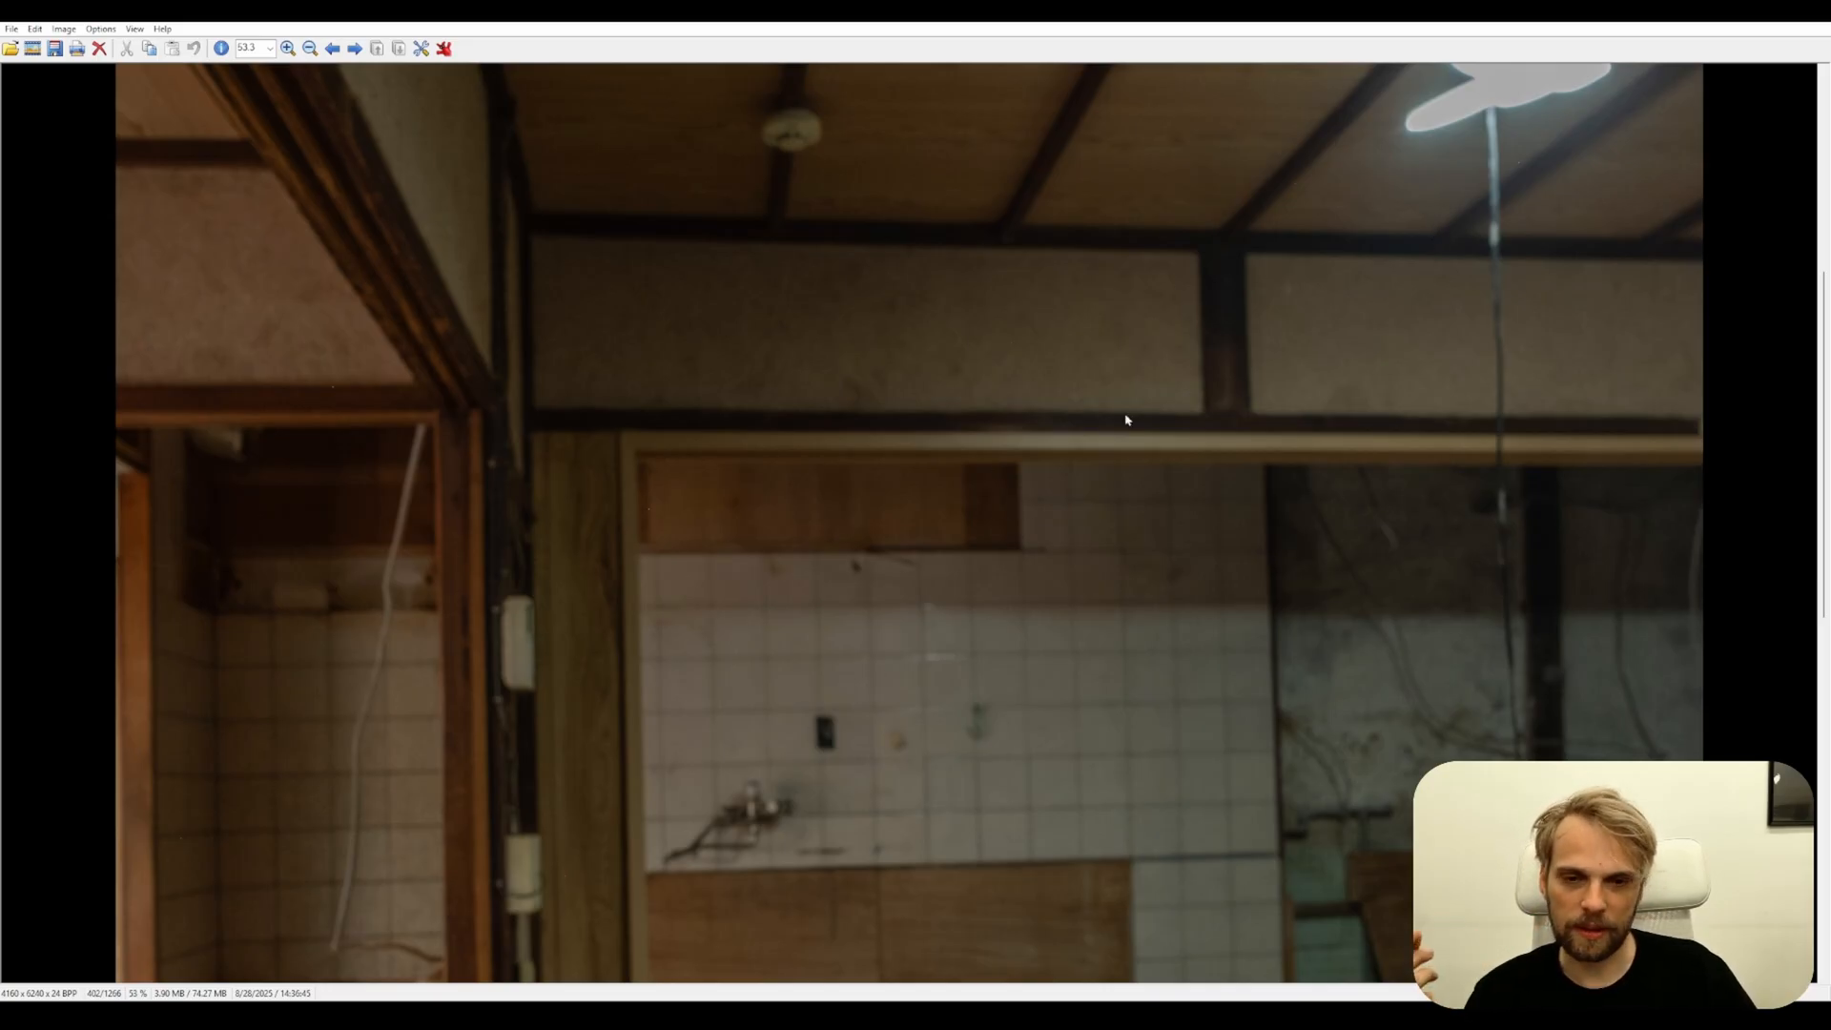
pyautogui.scroll(-4, 1009, 585)
pyautogui.scroll(-7, 1024, 588)
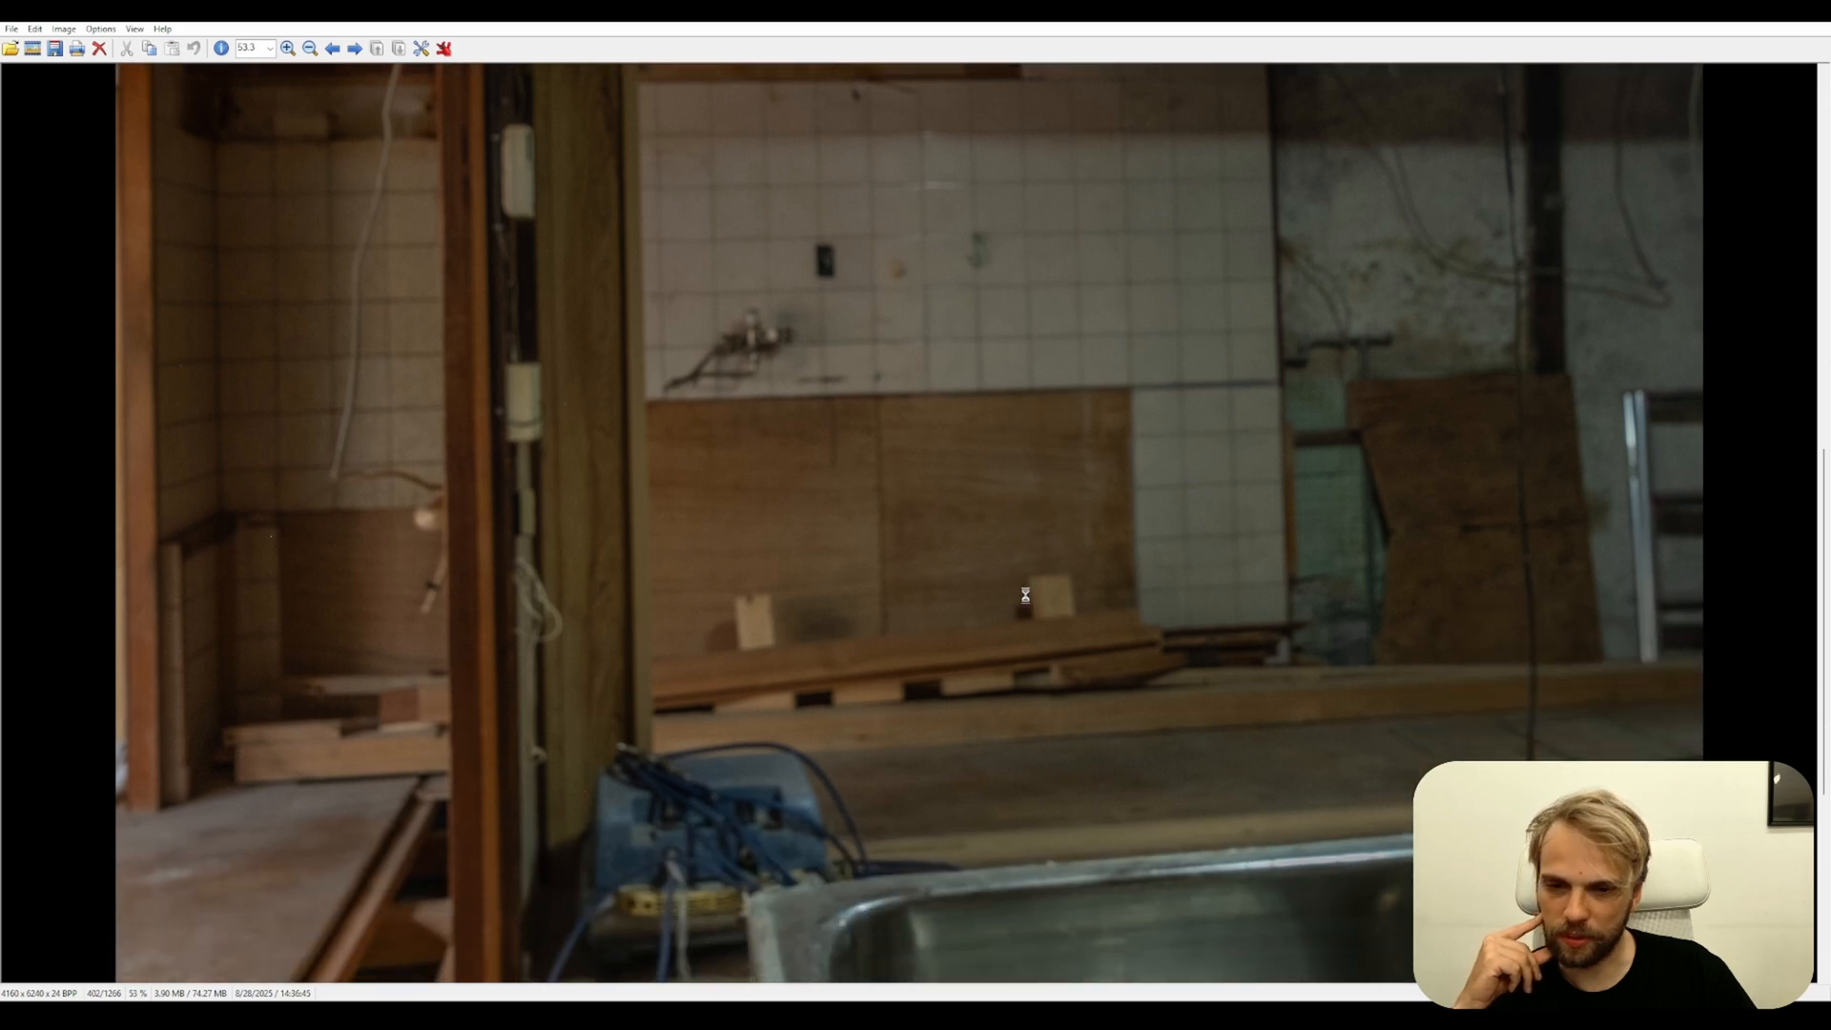
pyautogui.scroll(3, 914, 387)
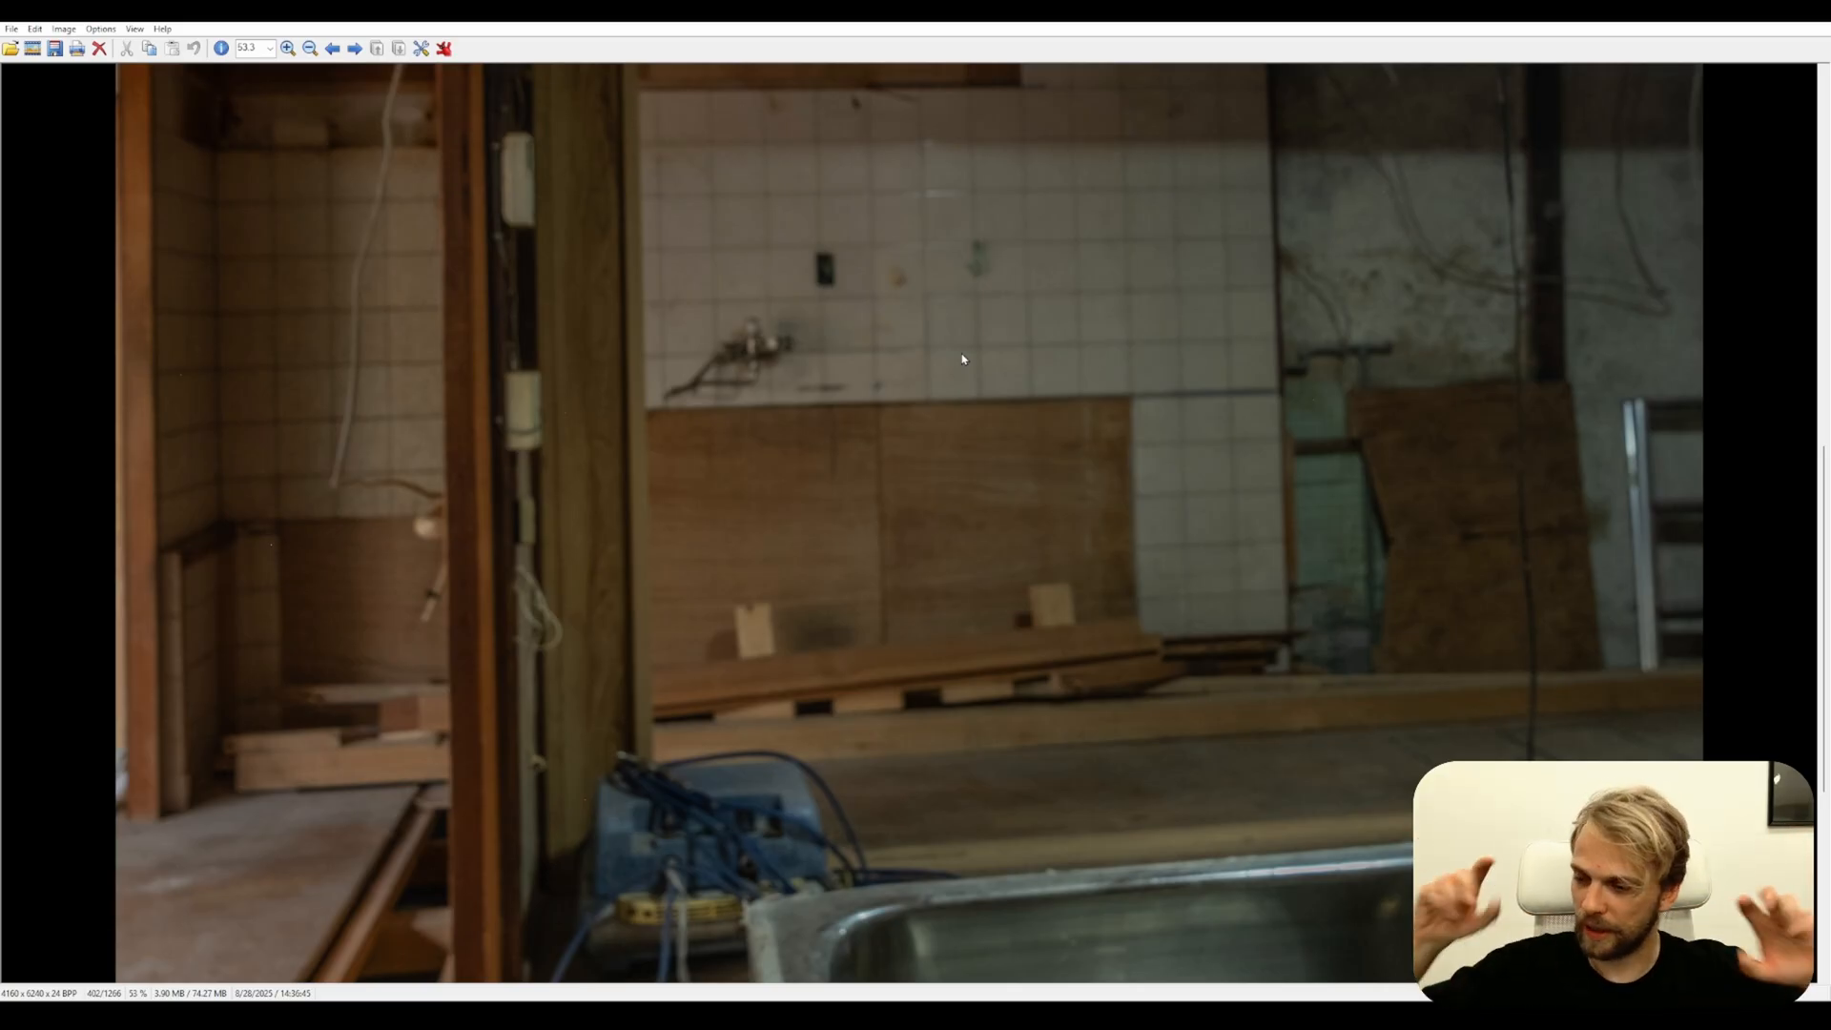
pyautogui.press('Return')
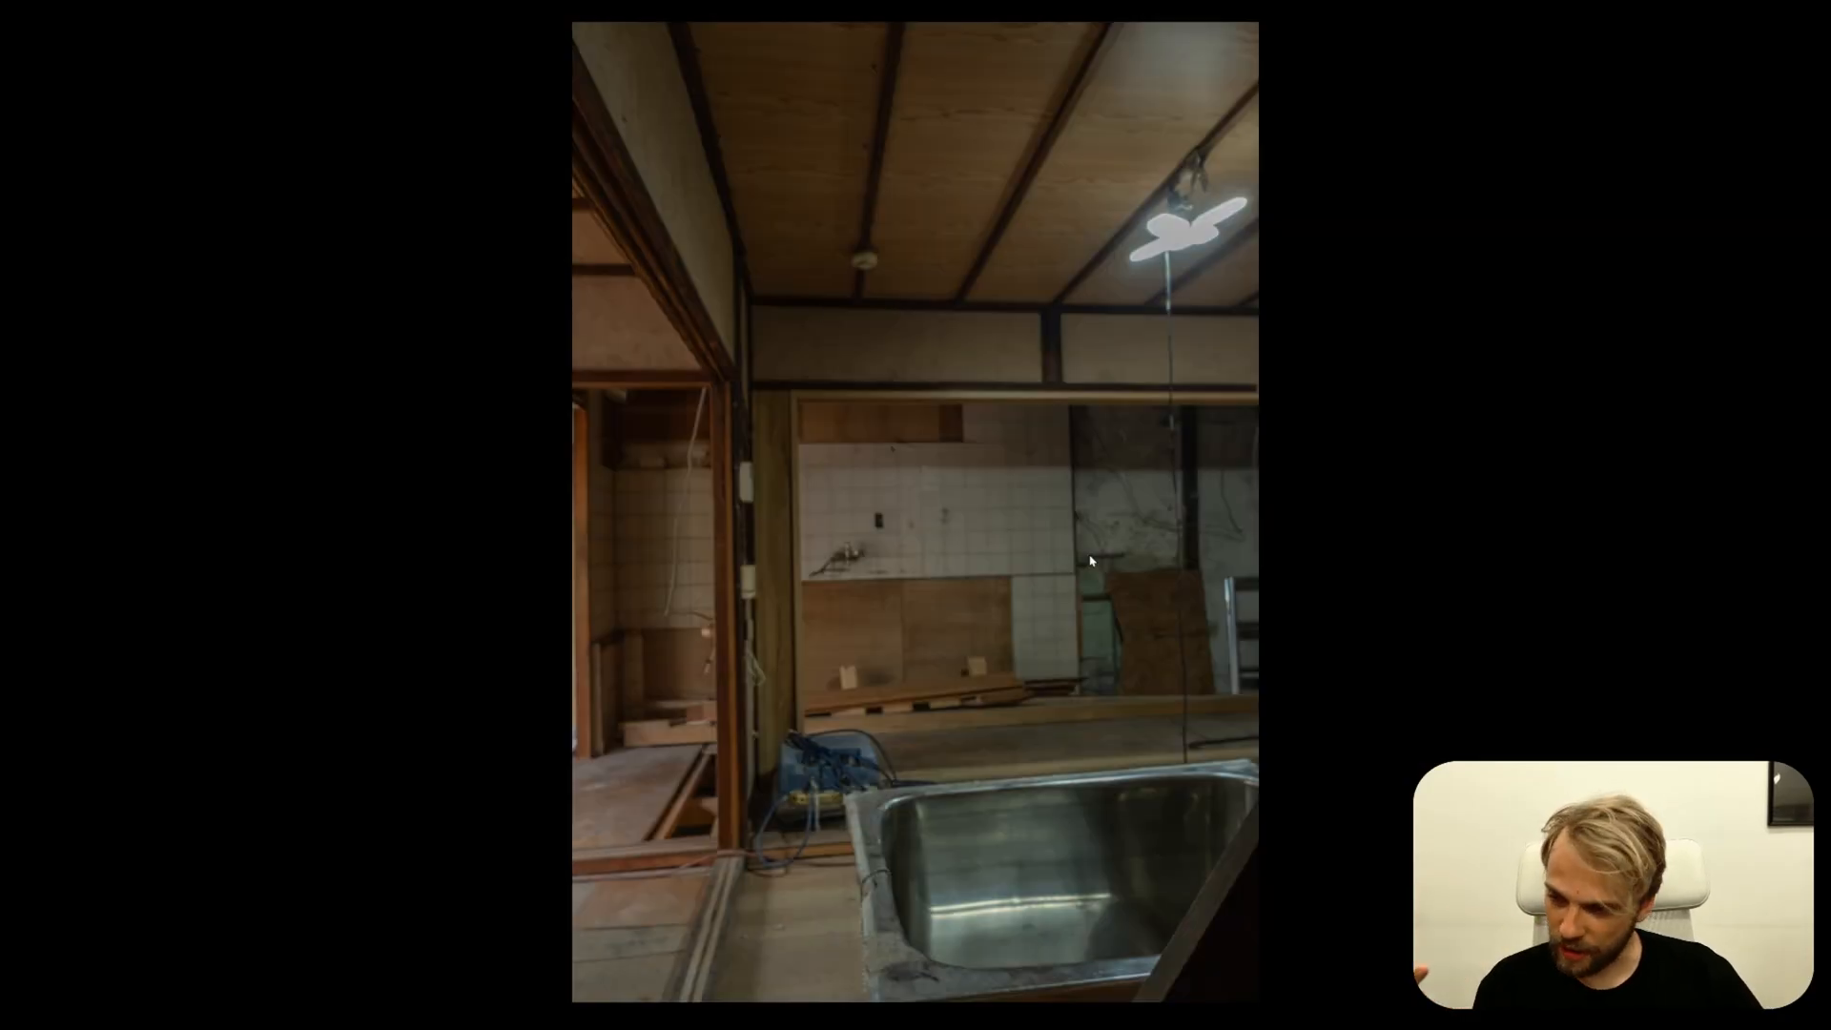
pyautogui.press('Return')
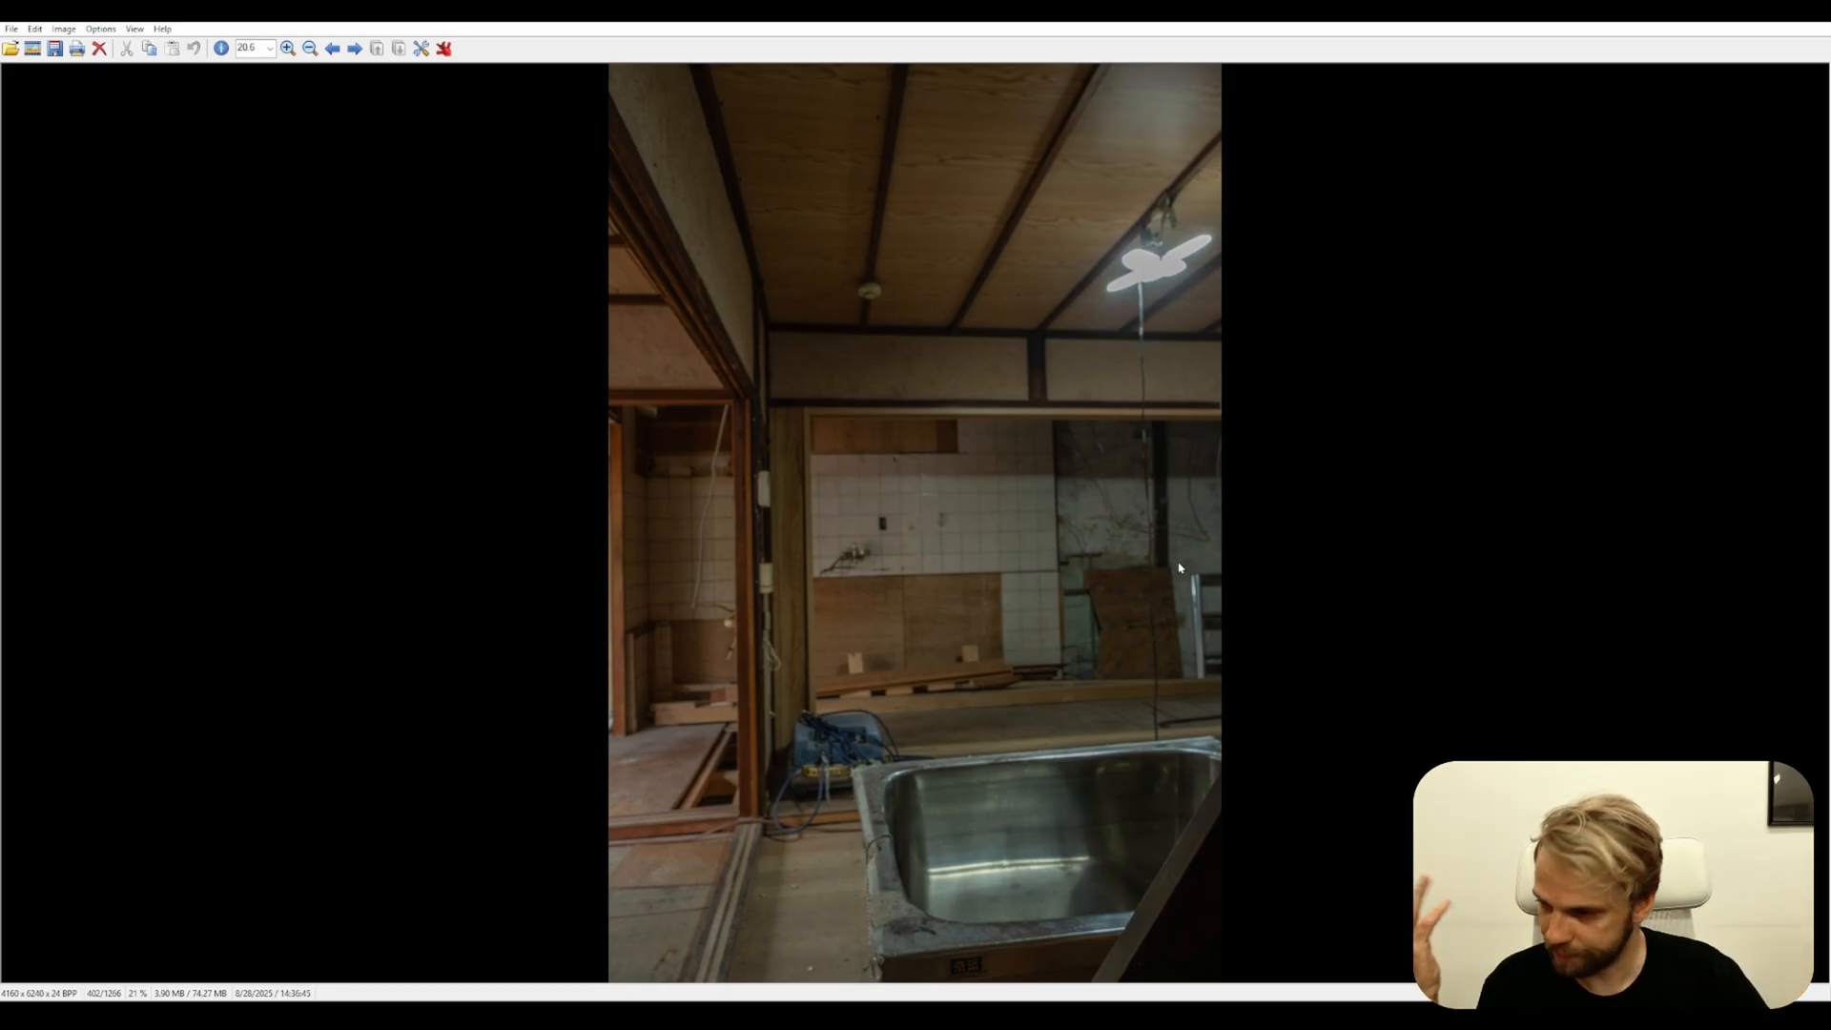
pyautogui.press('Escape')
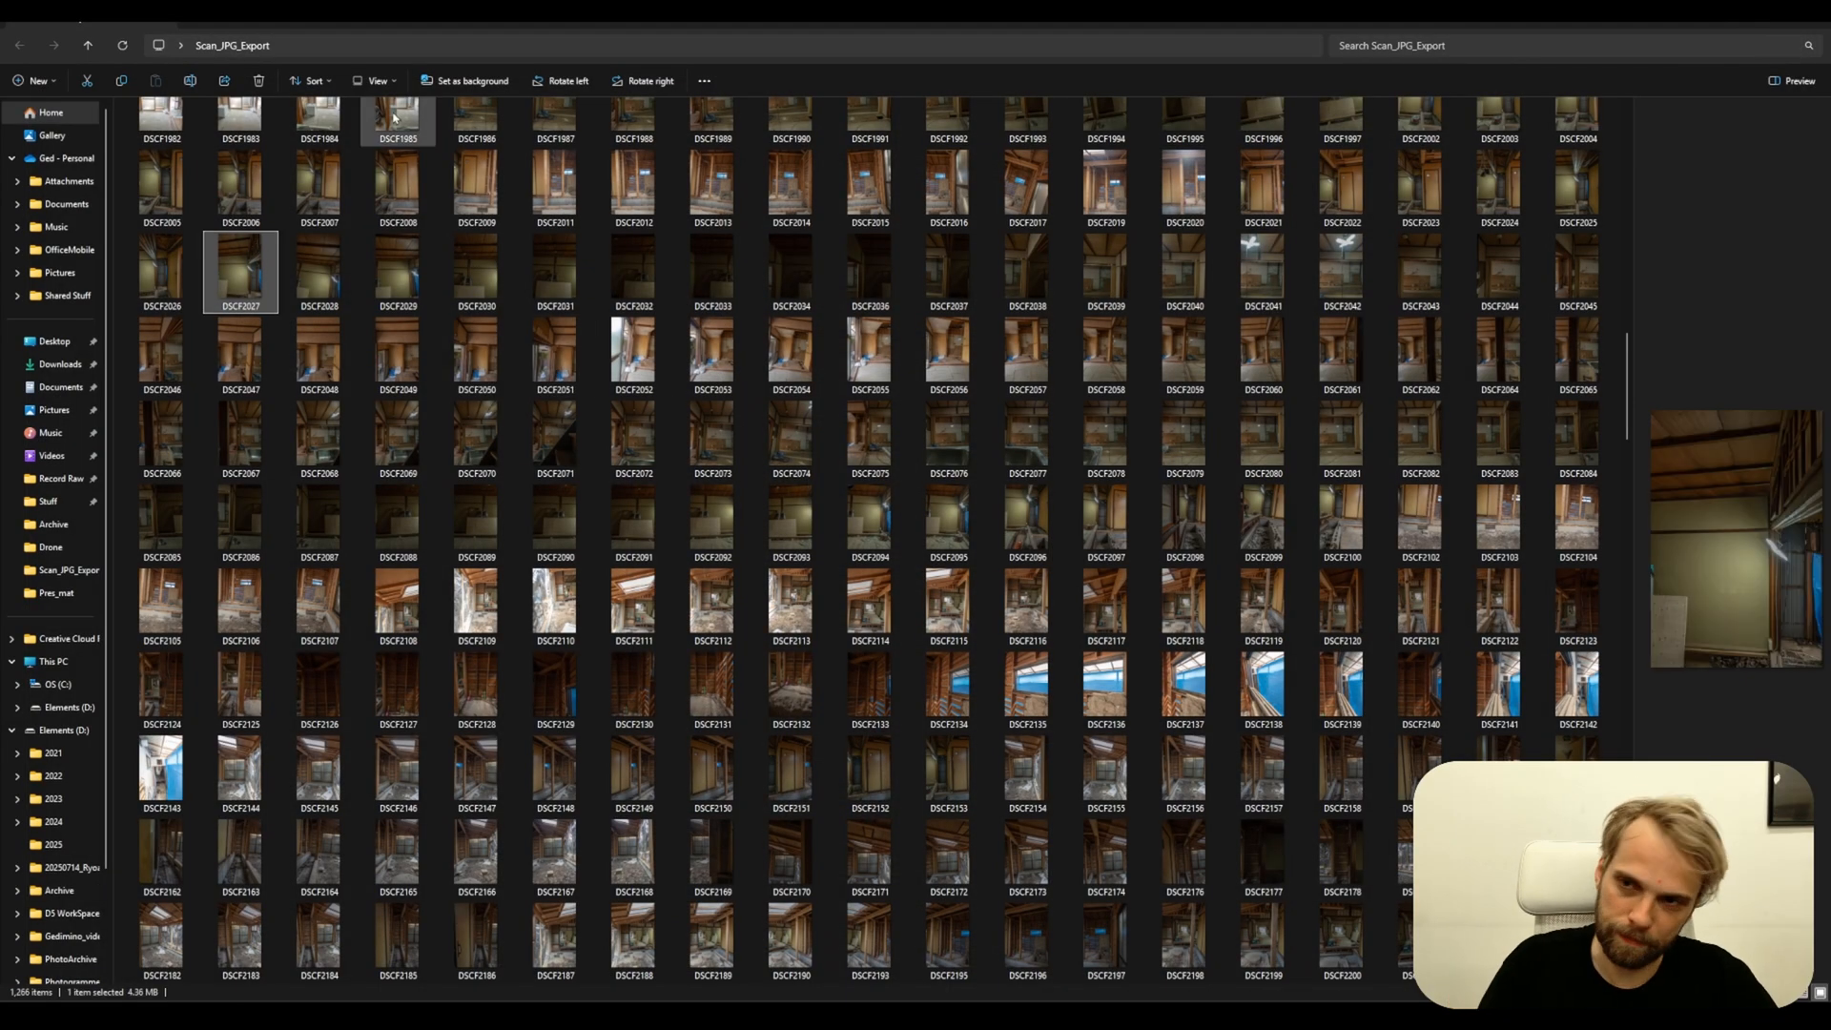
# Select all exported photos in the Scan_JPG_Export folder and launch RealityScan 2.0.1 from the Epic Games launcher
pyautogui.hotkey('ctrl', 'a')
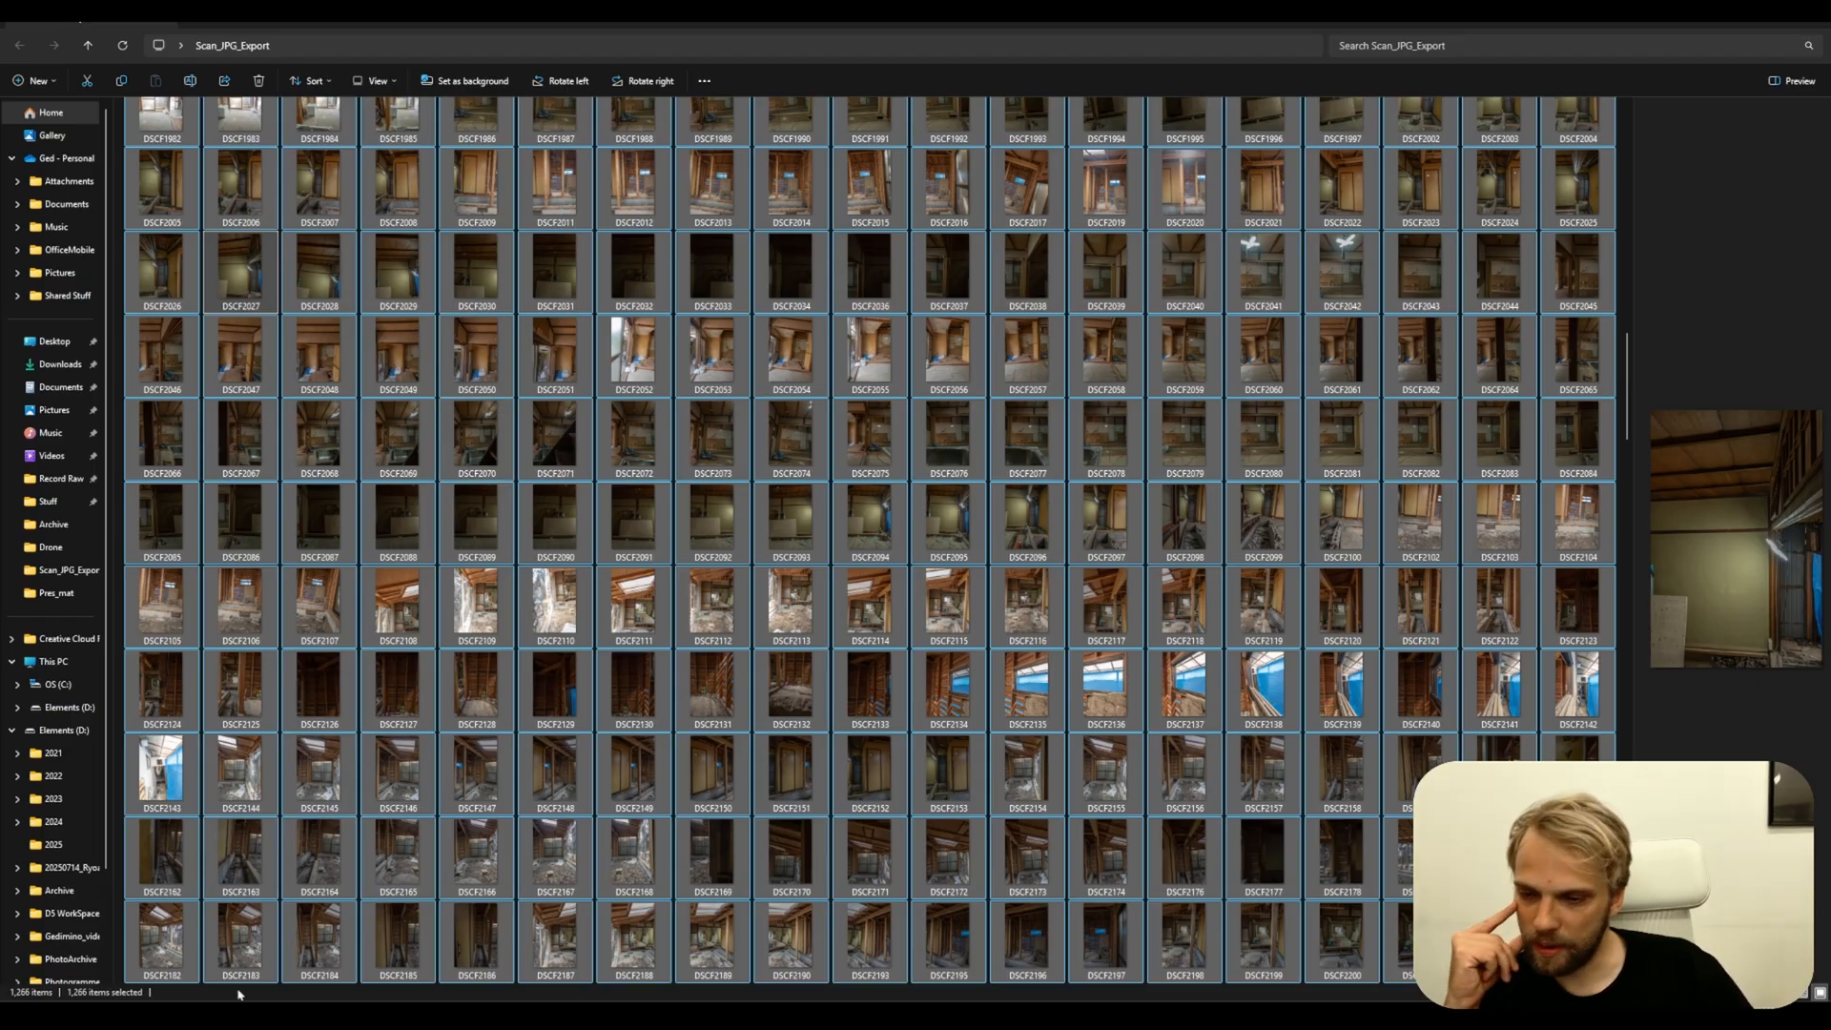
pyautogui.click(477, 1015)
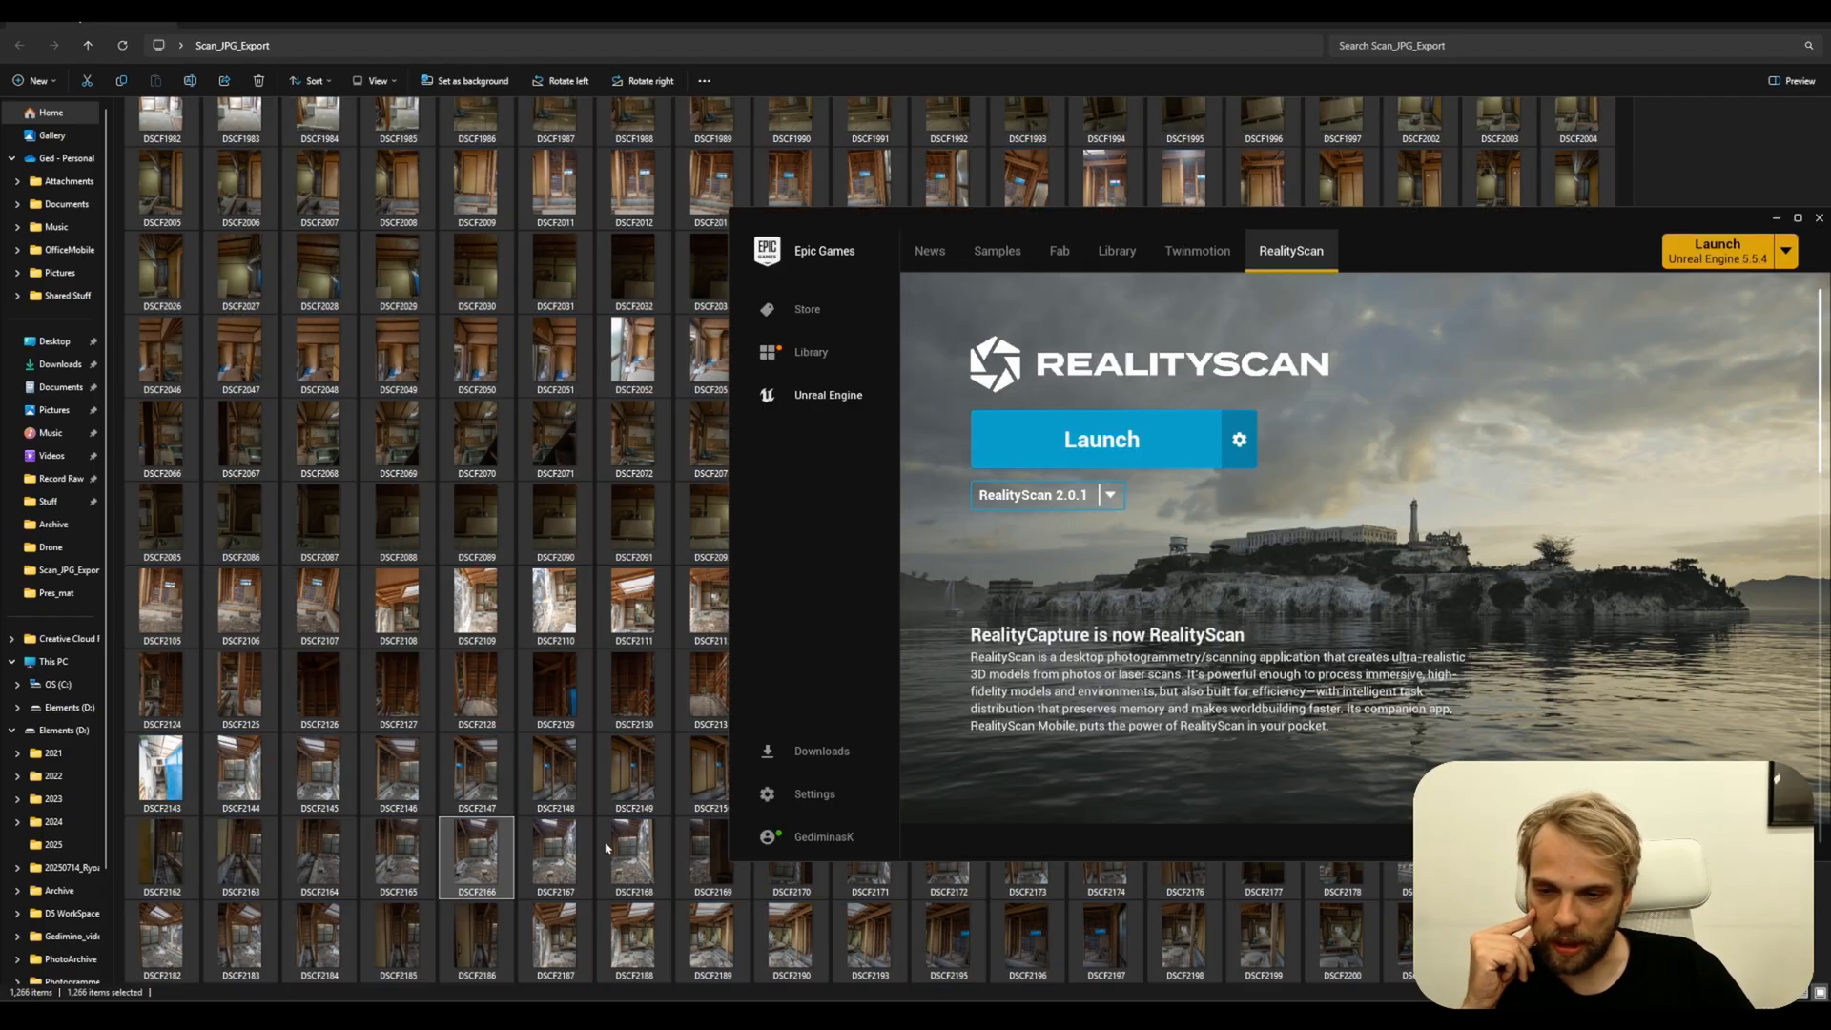
pyautogui.click(1125, 445)
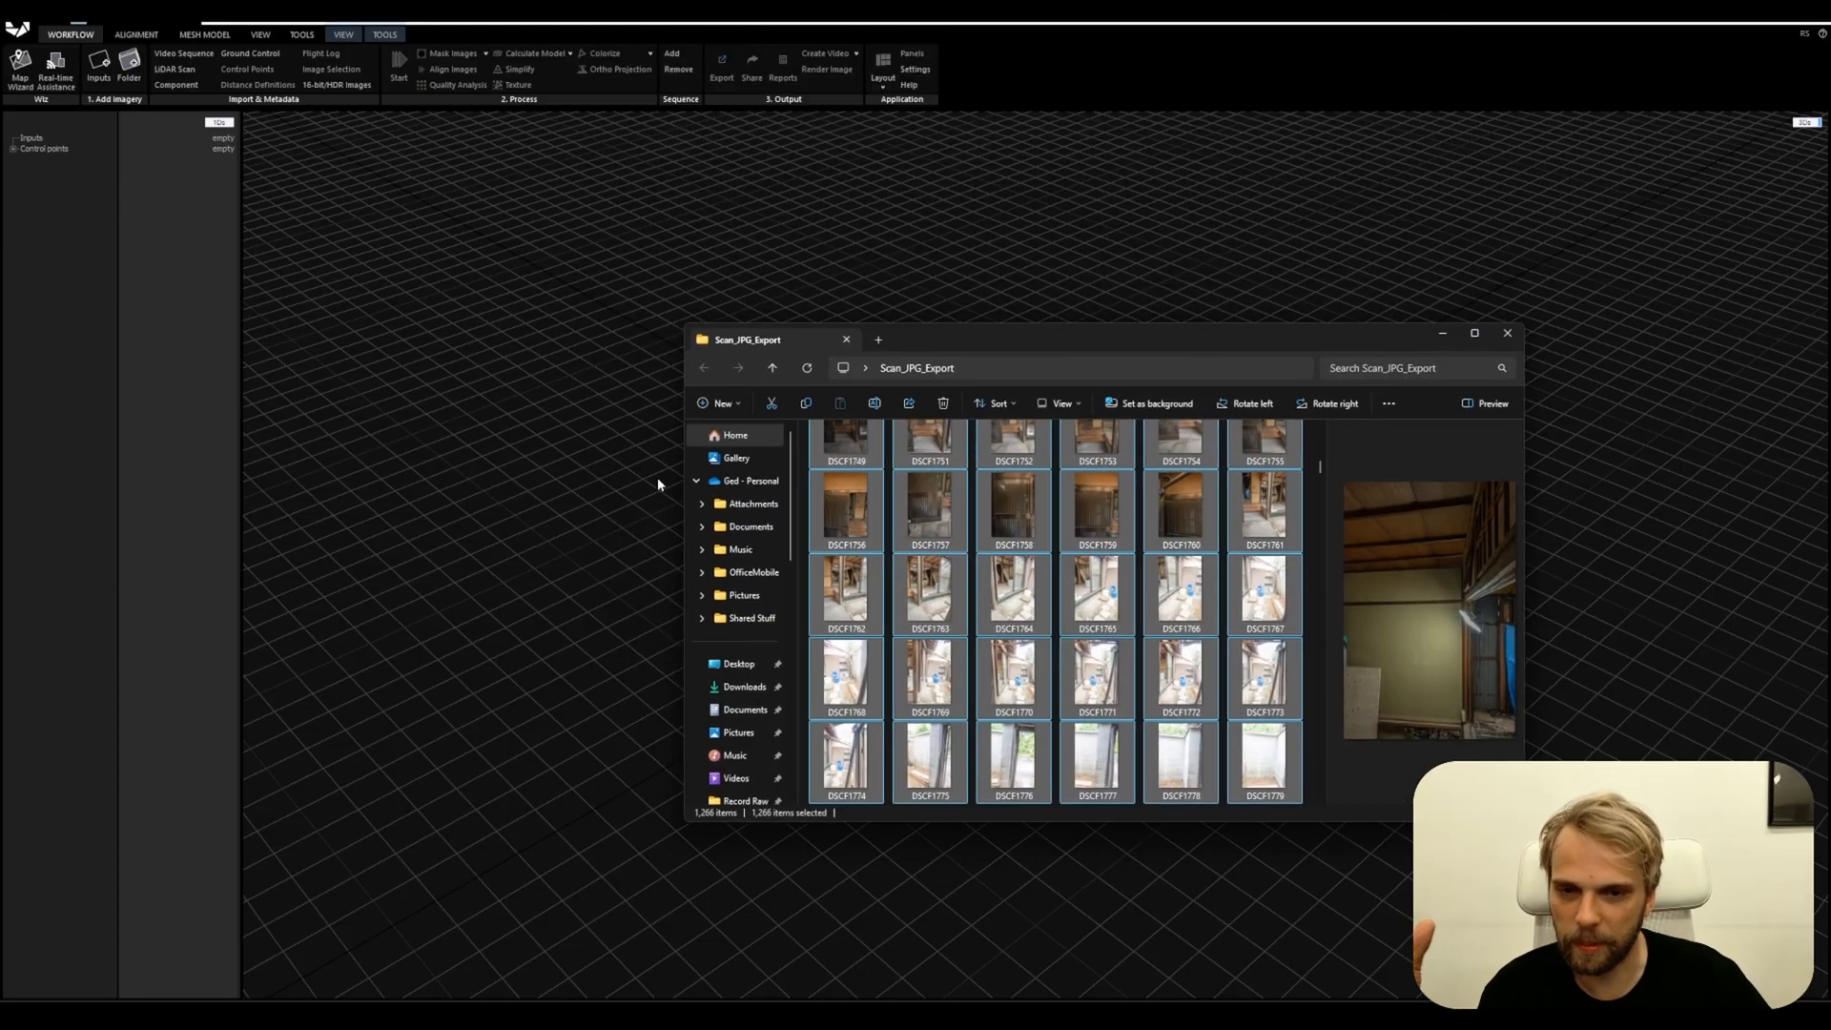
# Enlarge the Scan_JPG_Export window over RealityScan and add all the selected photos to the project as inputs
pyautogui.moveTo(1111, 342); pyautogui.dragTo(830, 159)
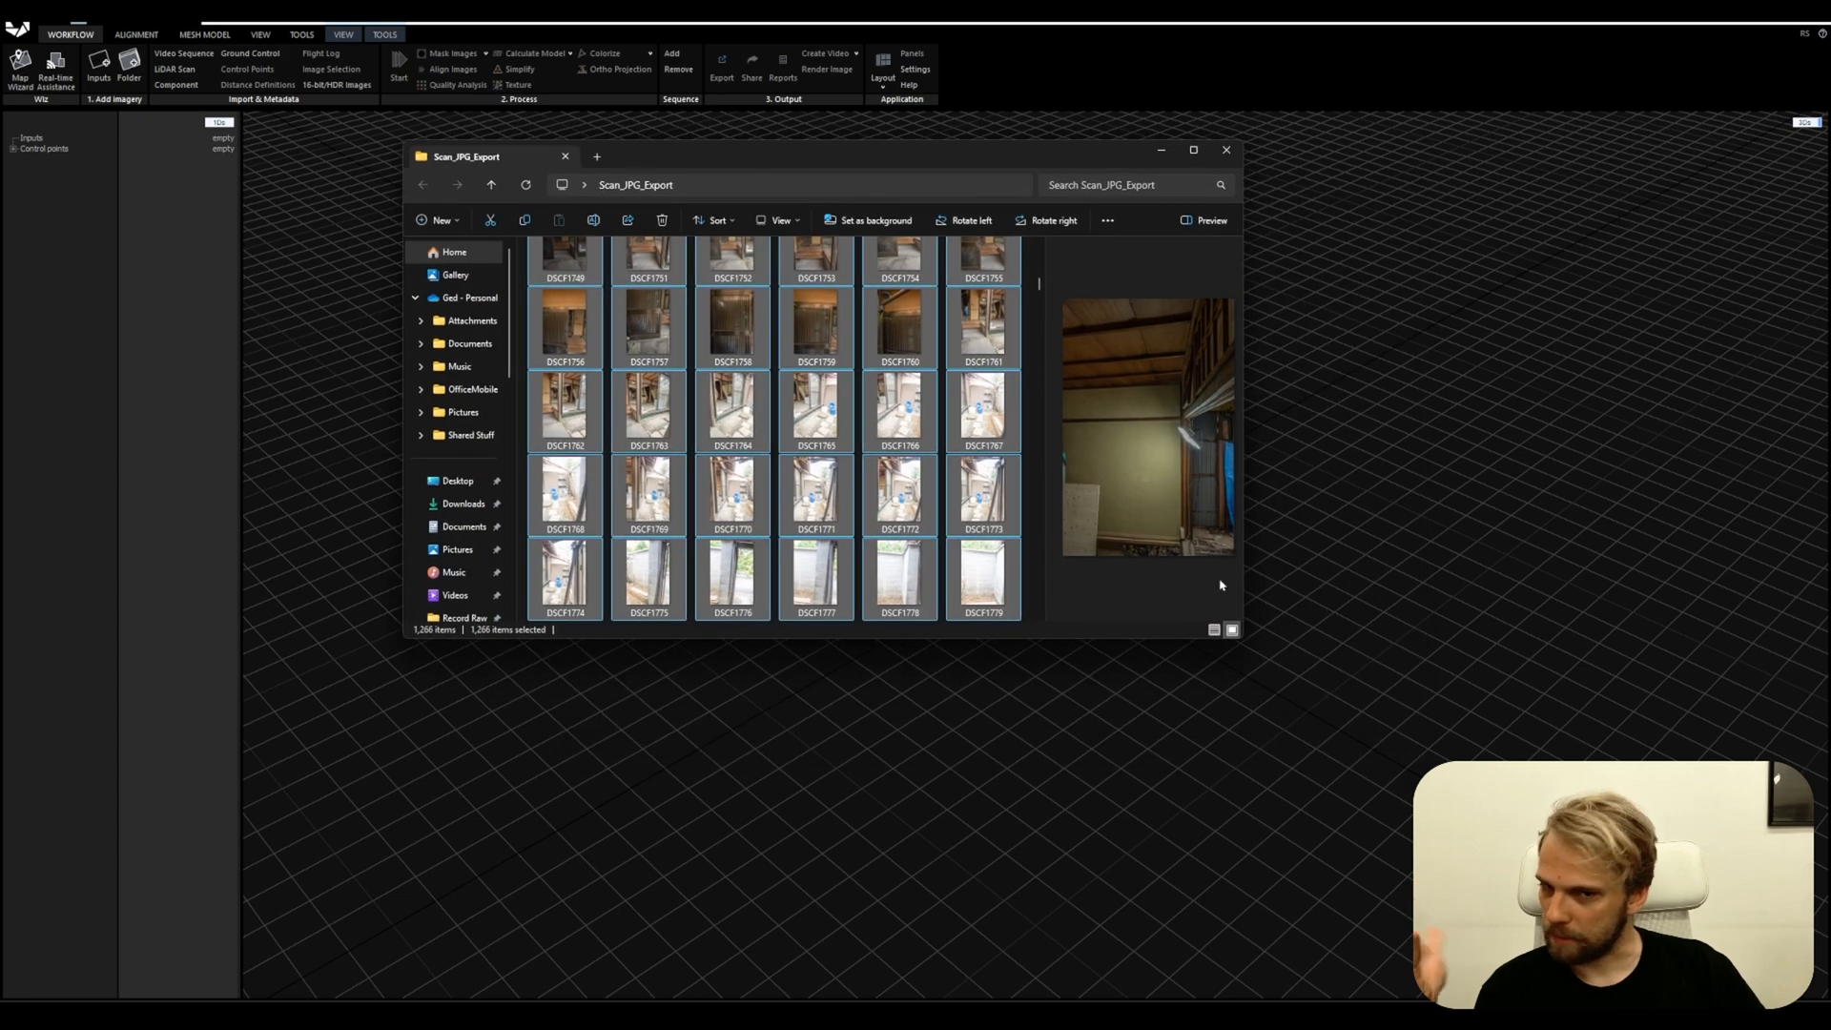
pyautogui.moveTo(1233, 640); pyautogui.dragTo(1668, 958)
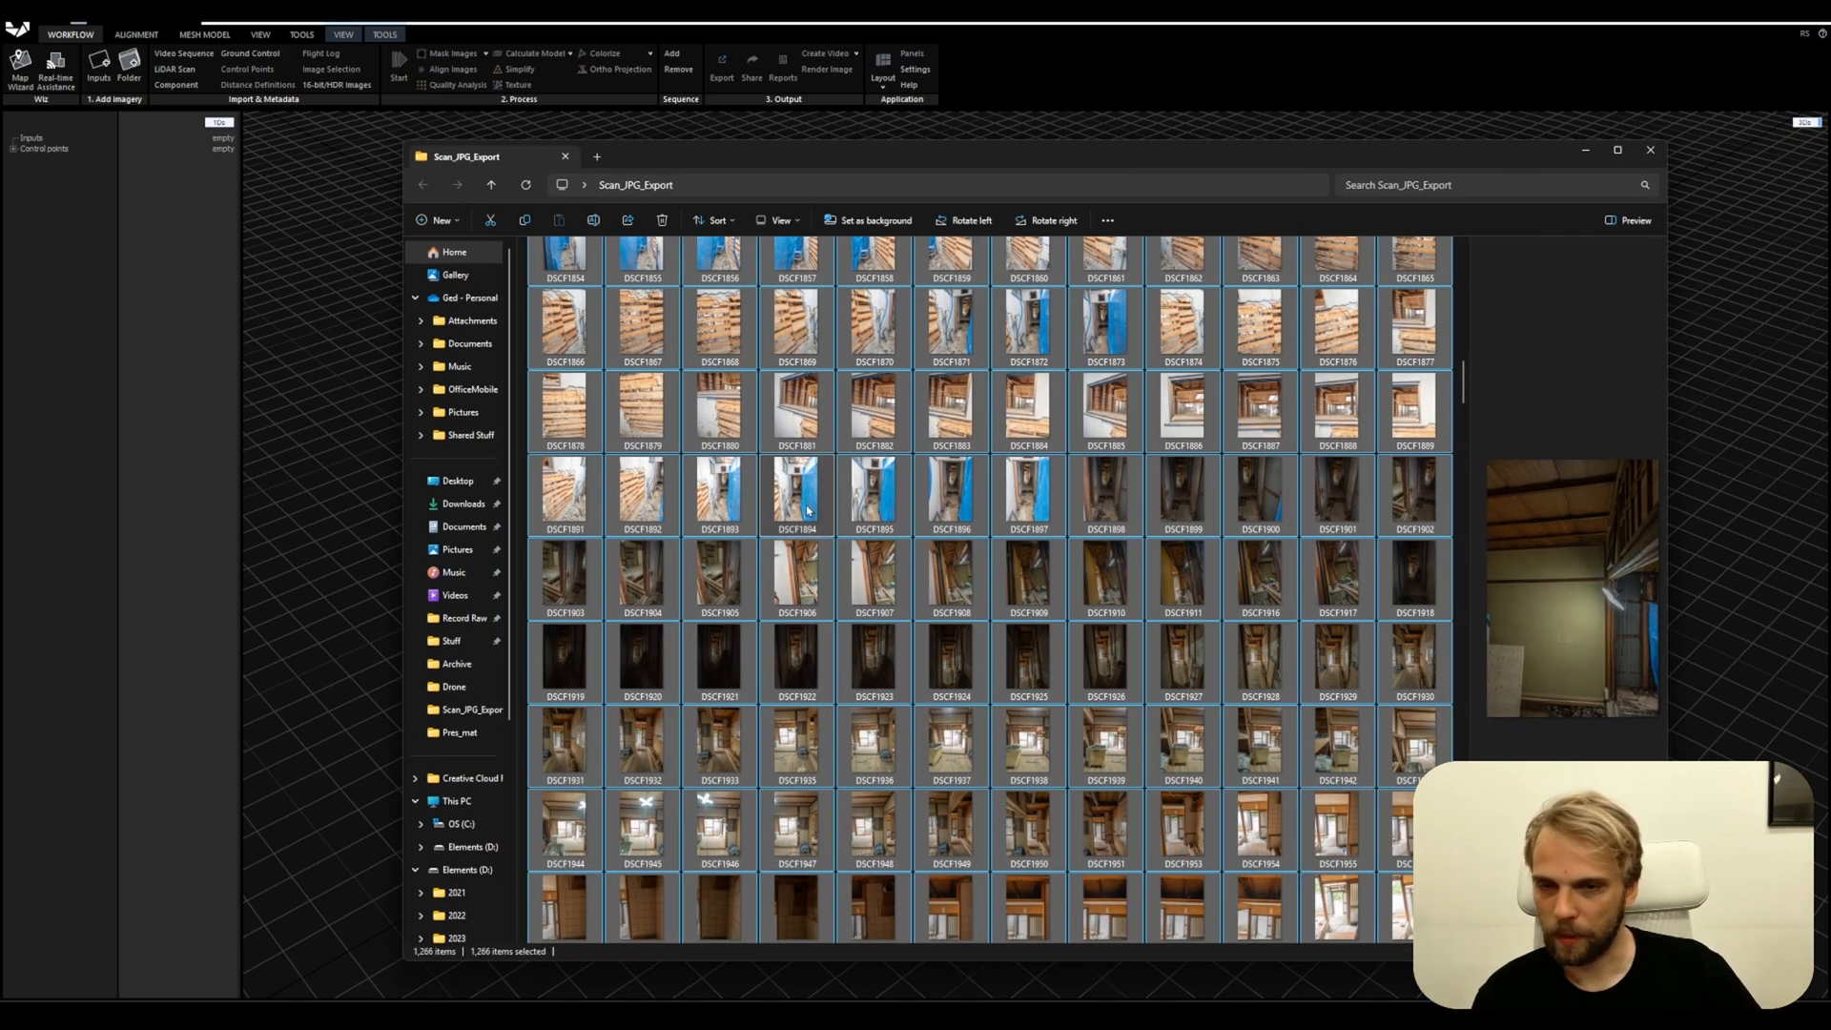
pyautogui.scroll(10, 685, 408)
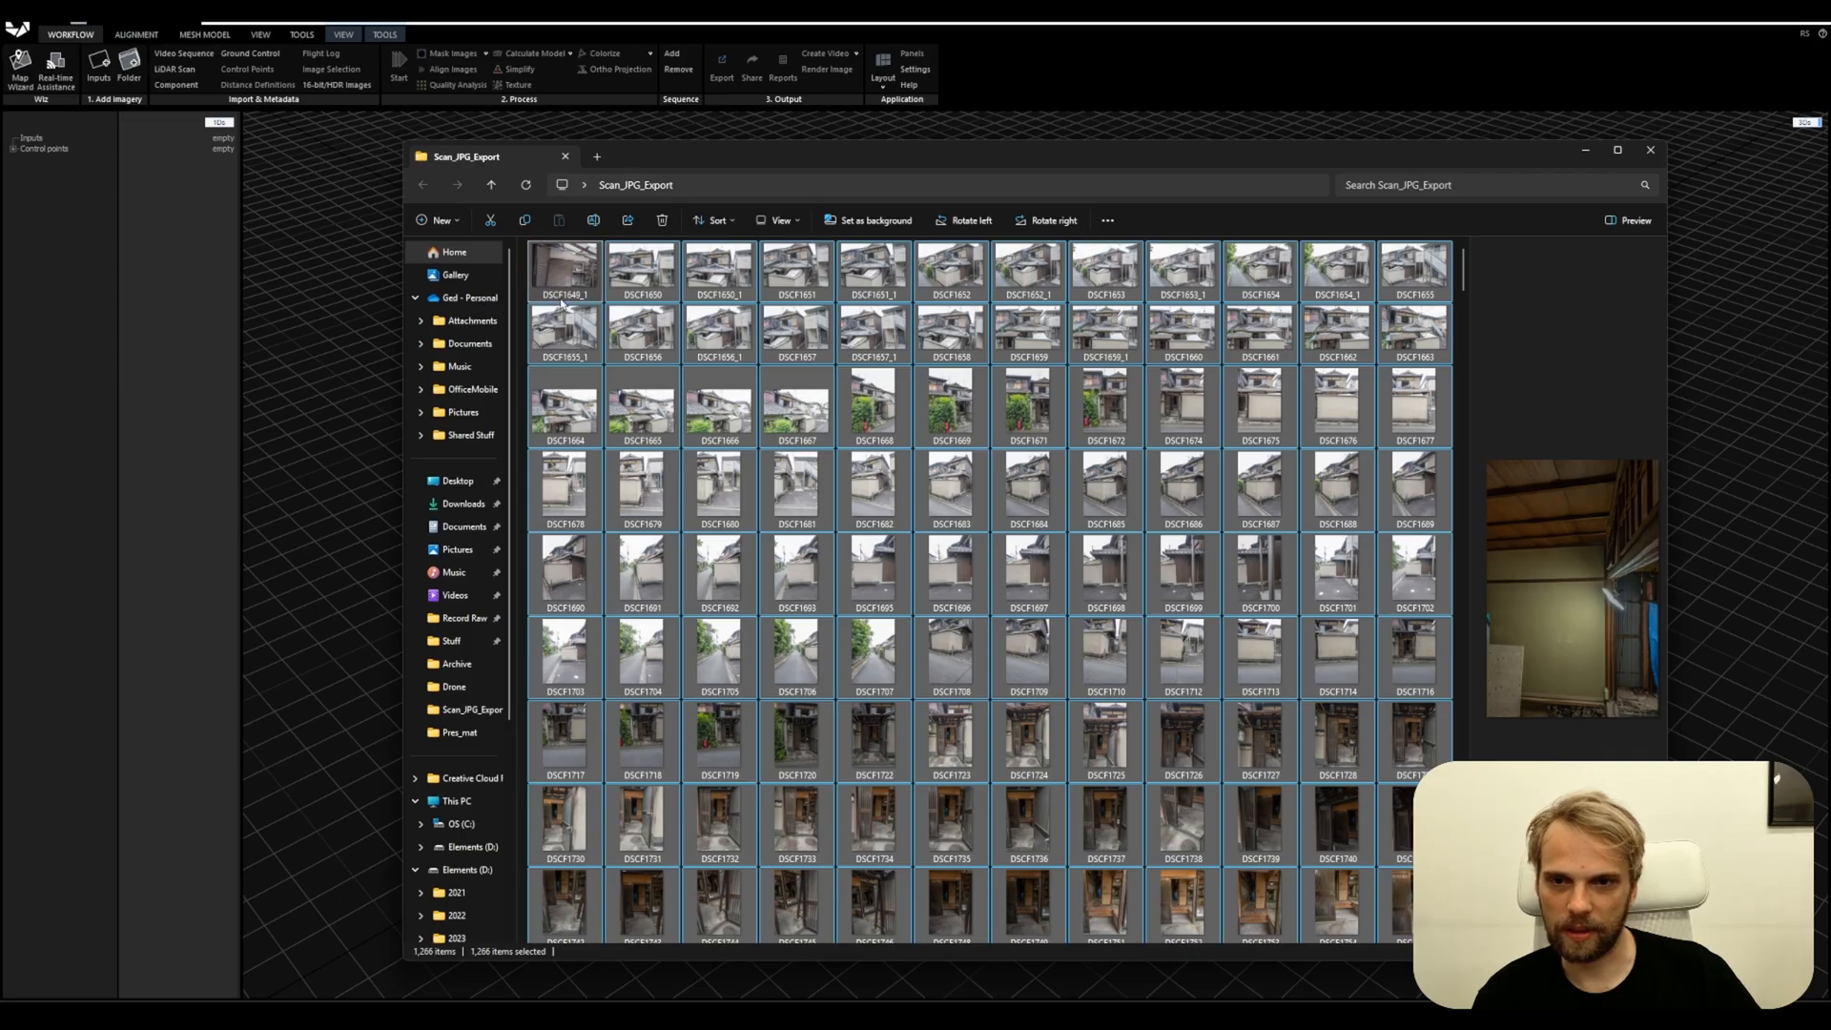
pyautogui.moveTo(570, 274); pyautogui.dragTo(477, 115)
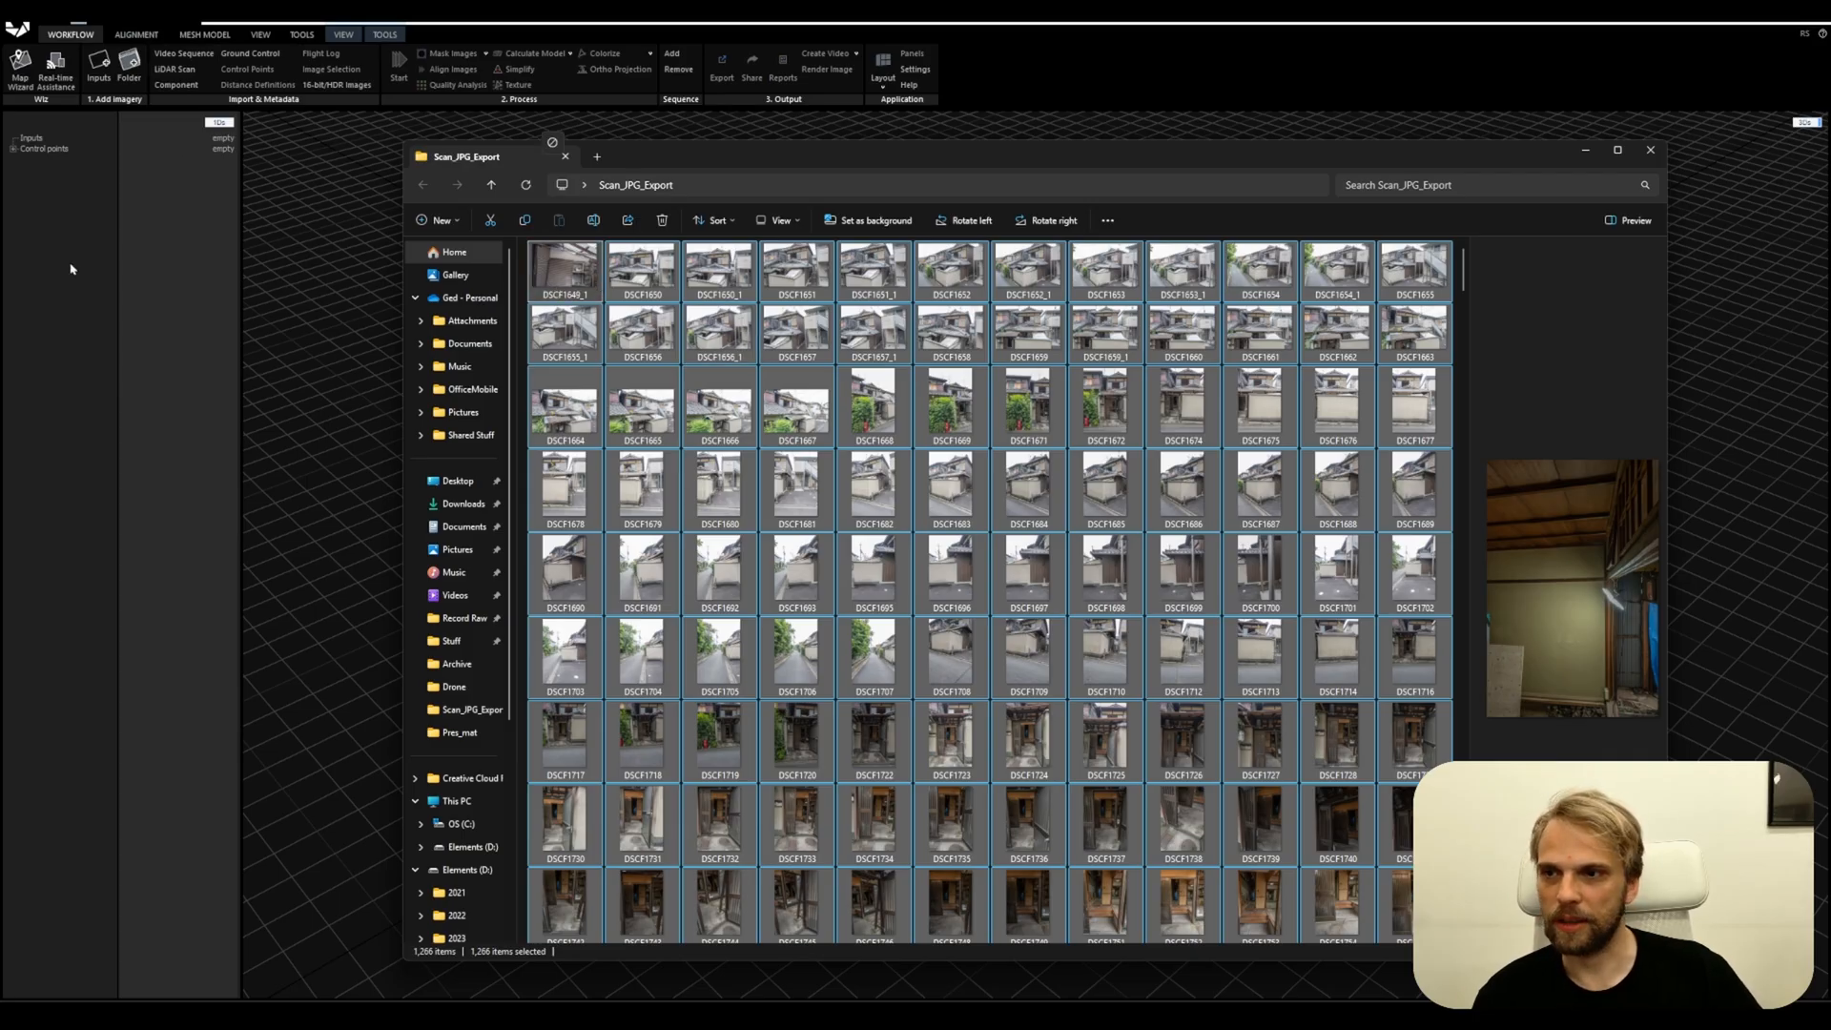
pyautogui.moveTo(71, 272); pyautogui.dragTo(136, 130)
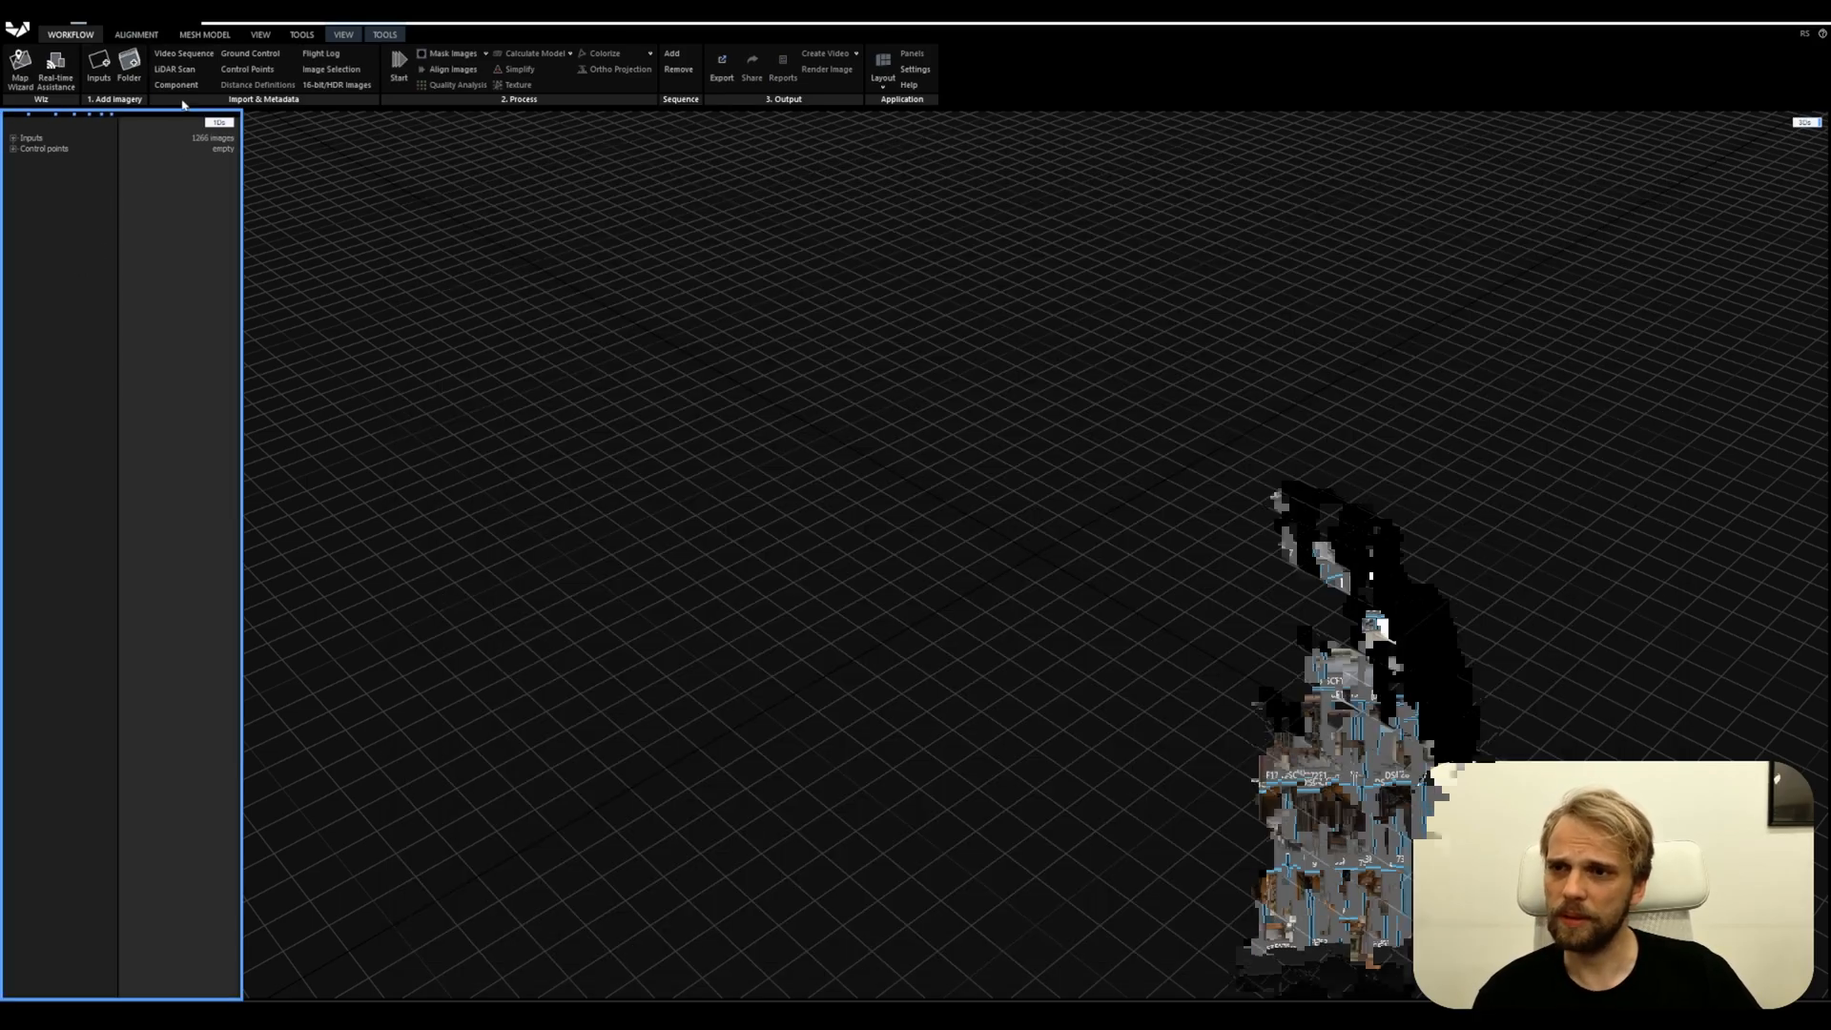
# Check the list of imported photos, collapse it, and align the images
pyautogui.click(13, 138)
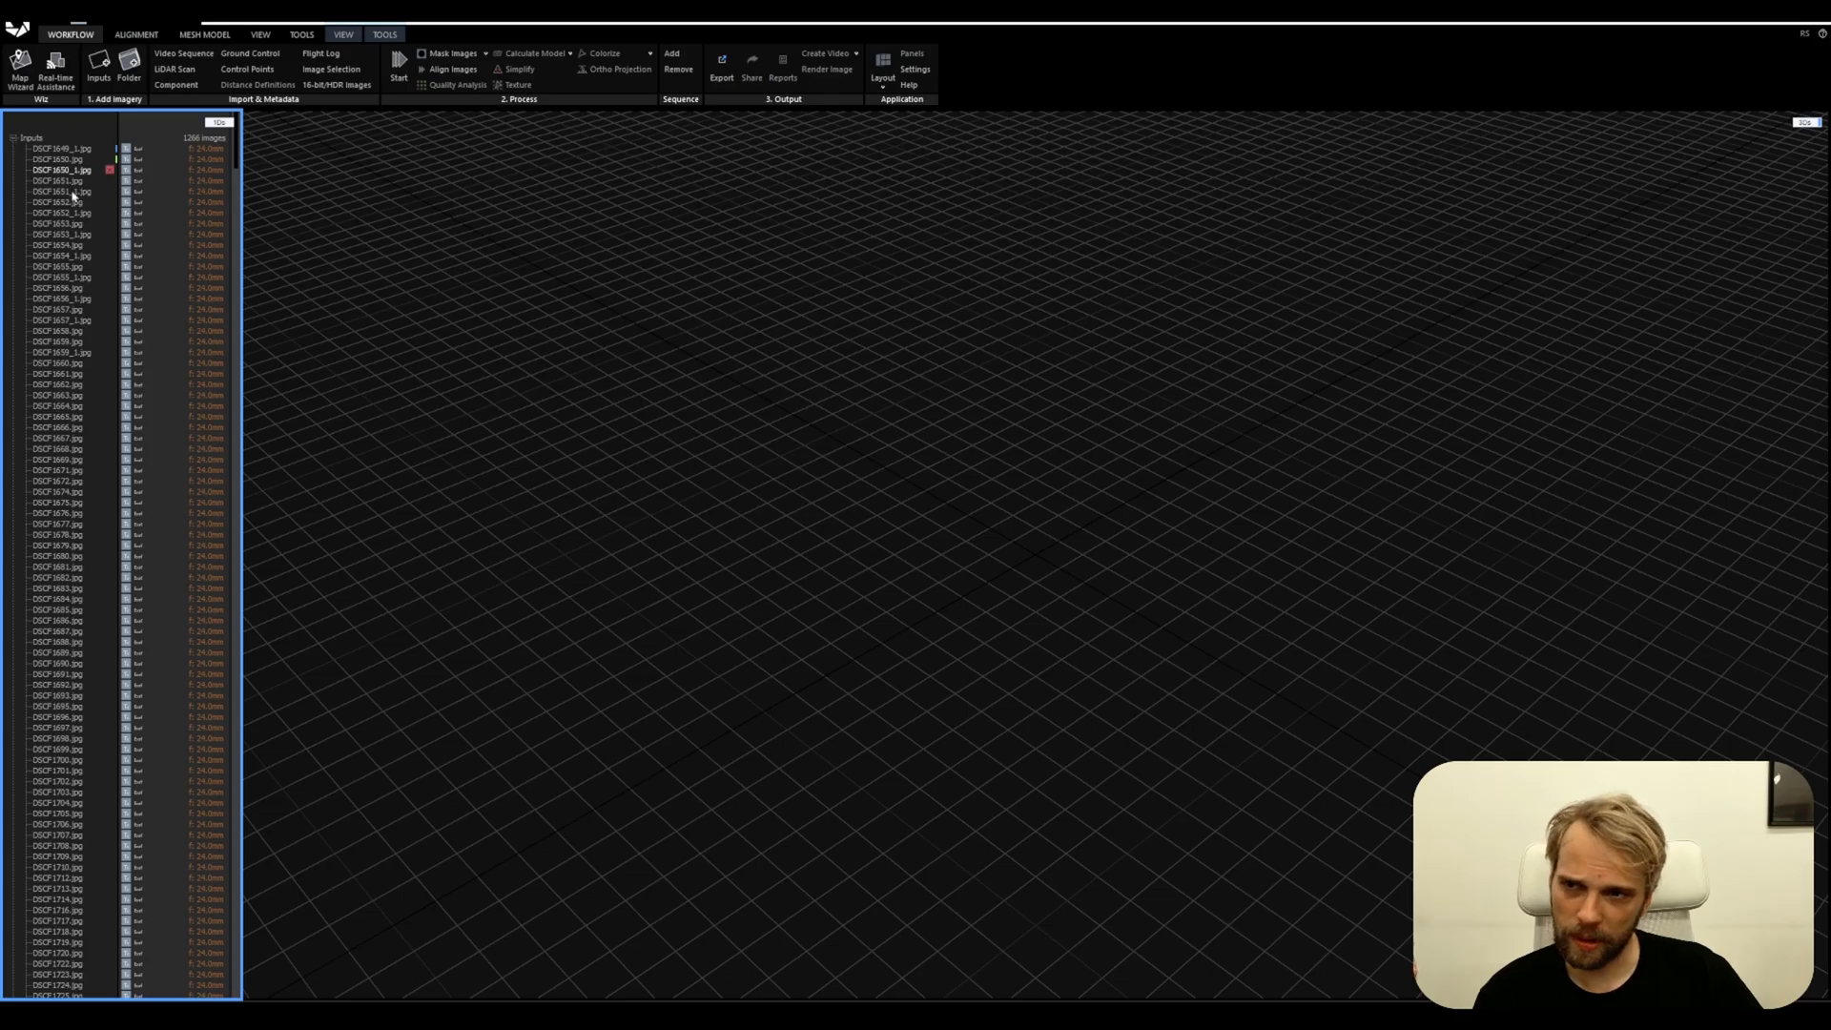
pyautogui.click(13, 139)
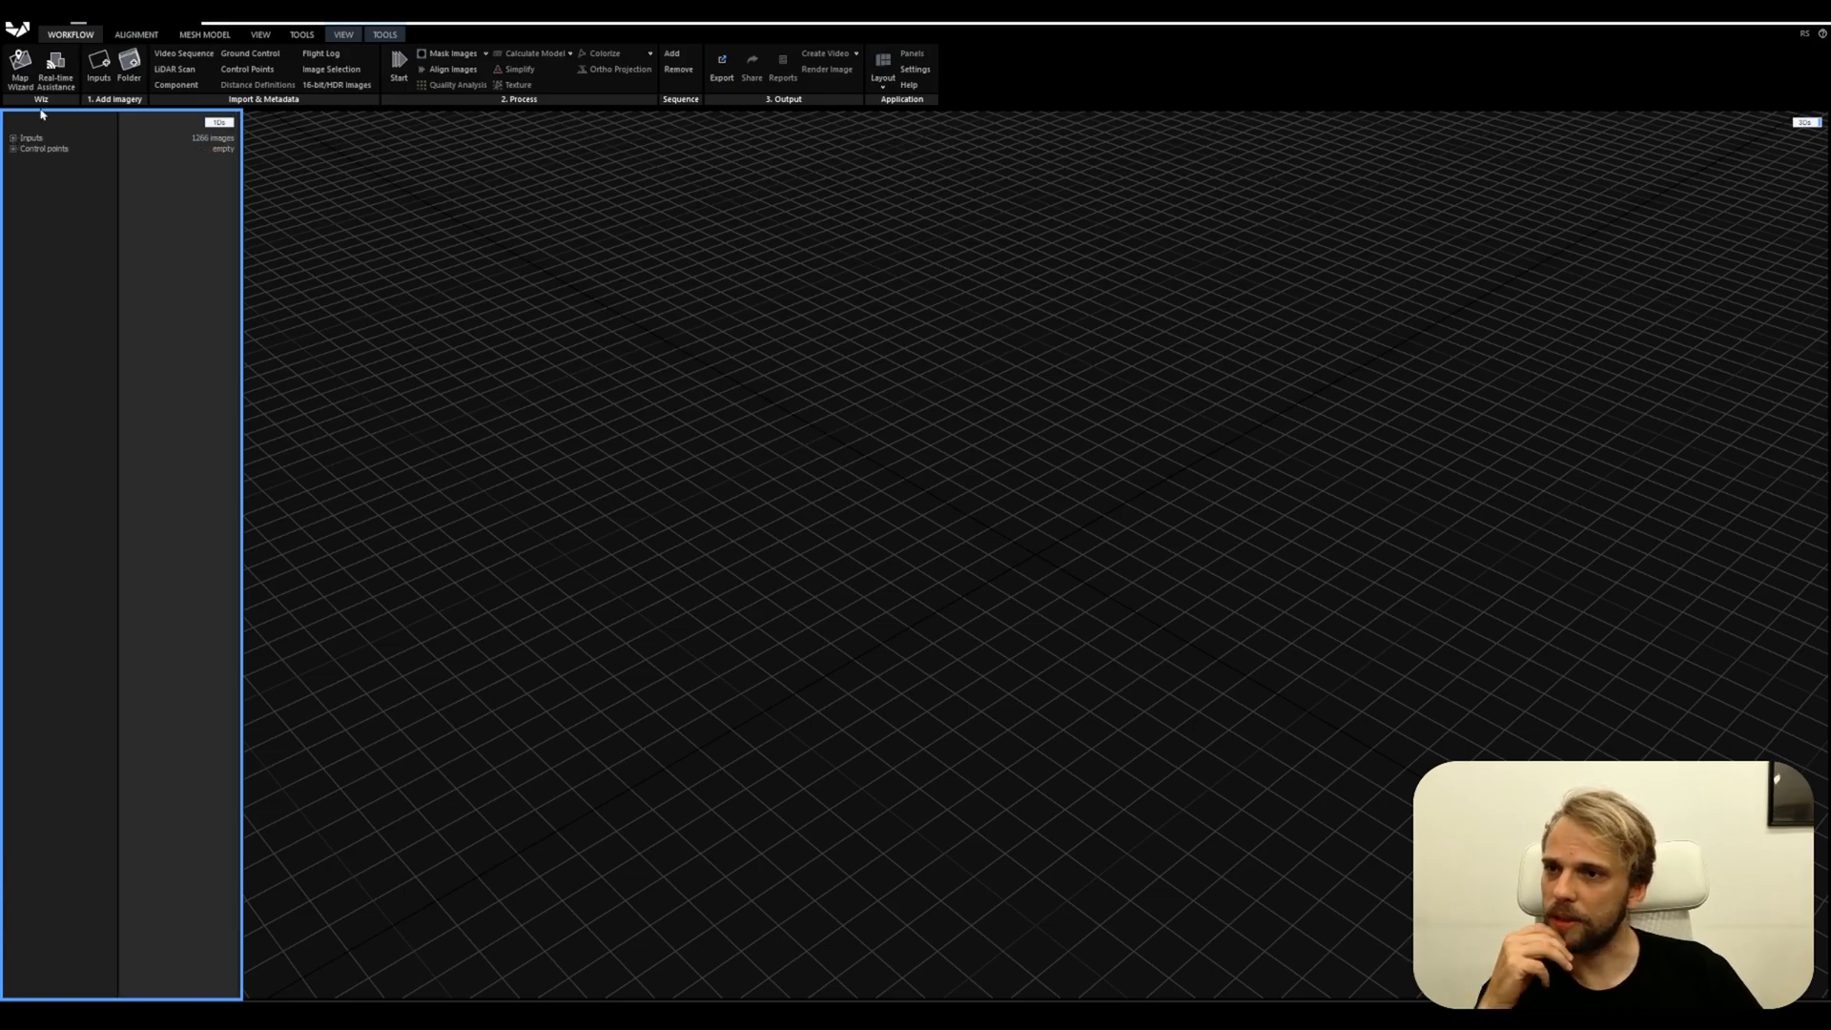
pyautogui.click(121, 38)
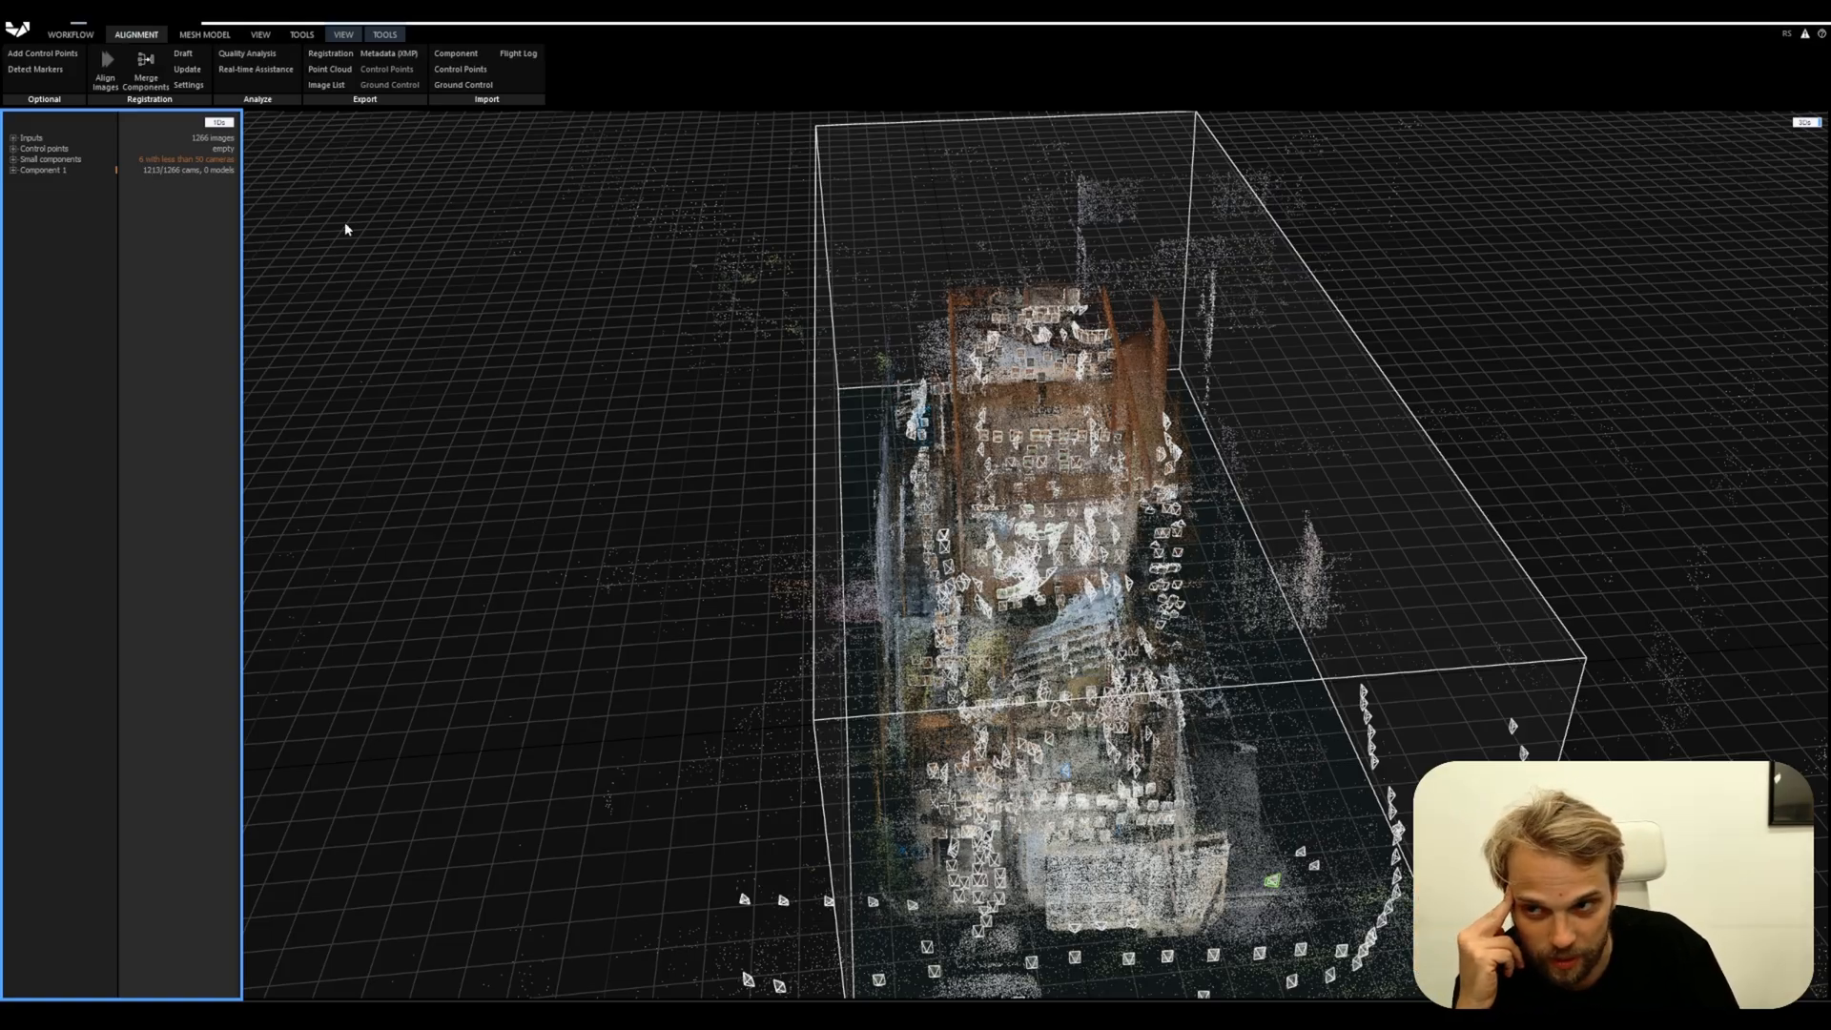
# Widen the 3D view and examine Component 1's point cloud and camera positions from several angles
pyautogui.moveTo(648, 559); pyautogui.dragTo(637, 464)
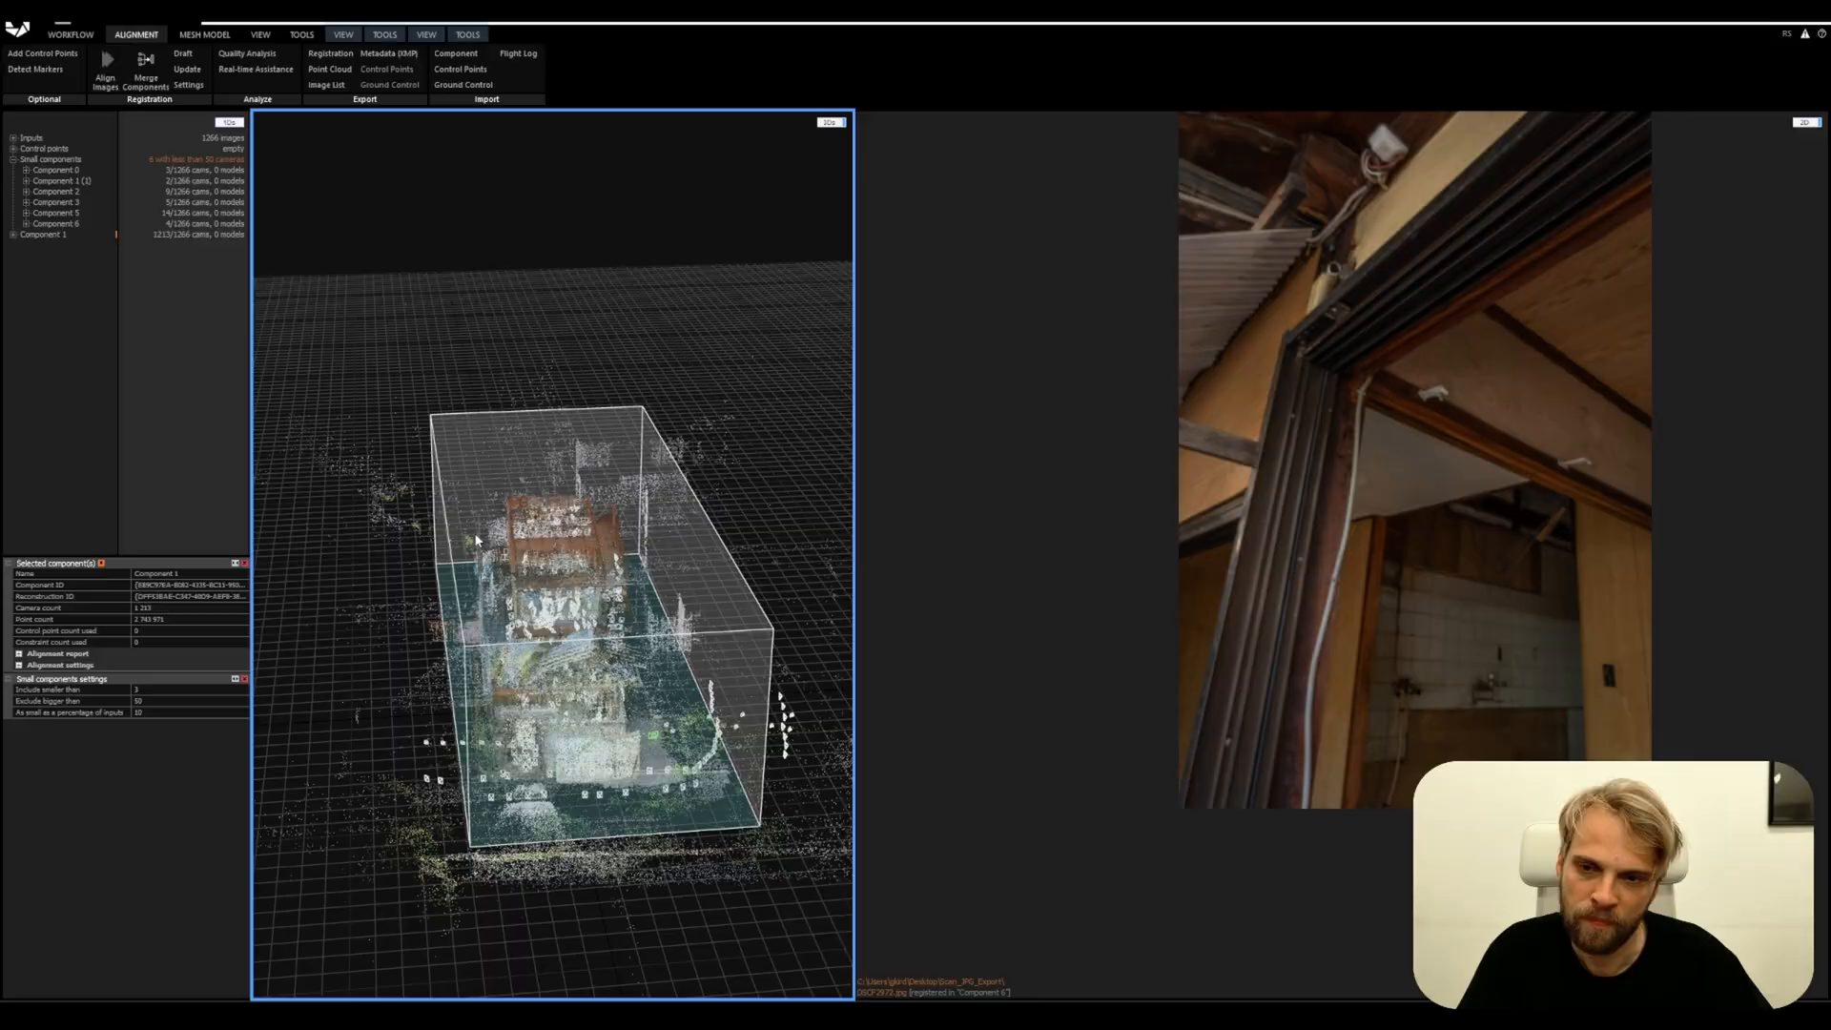
pyautogui.scroll(5, 587, 553)
pyautogui.moveTo(587, 553); pyautogui.dragTo(711, 520)
pyautogui.moveTo(852, 244); pyautogui.dragTo(1298, 347)
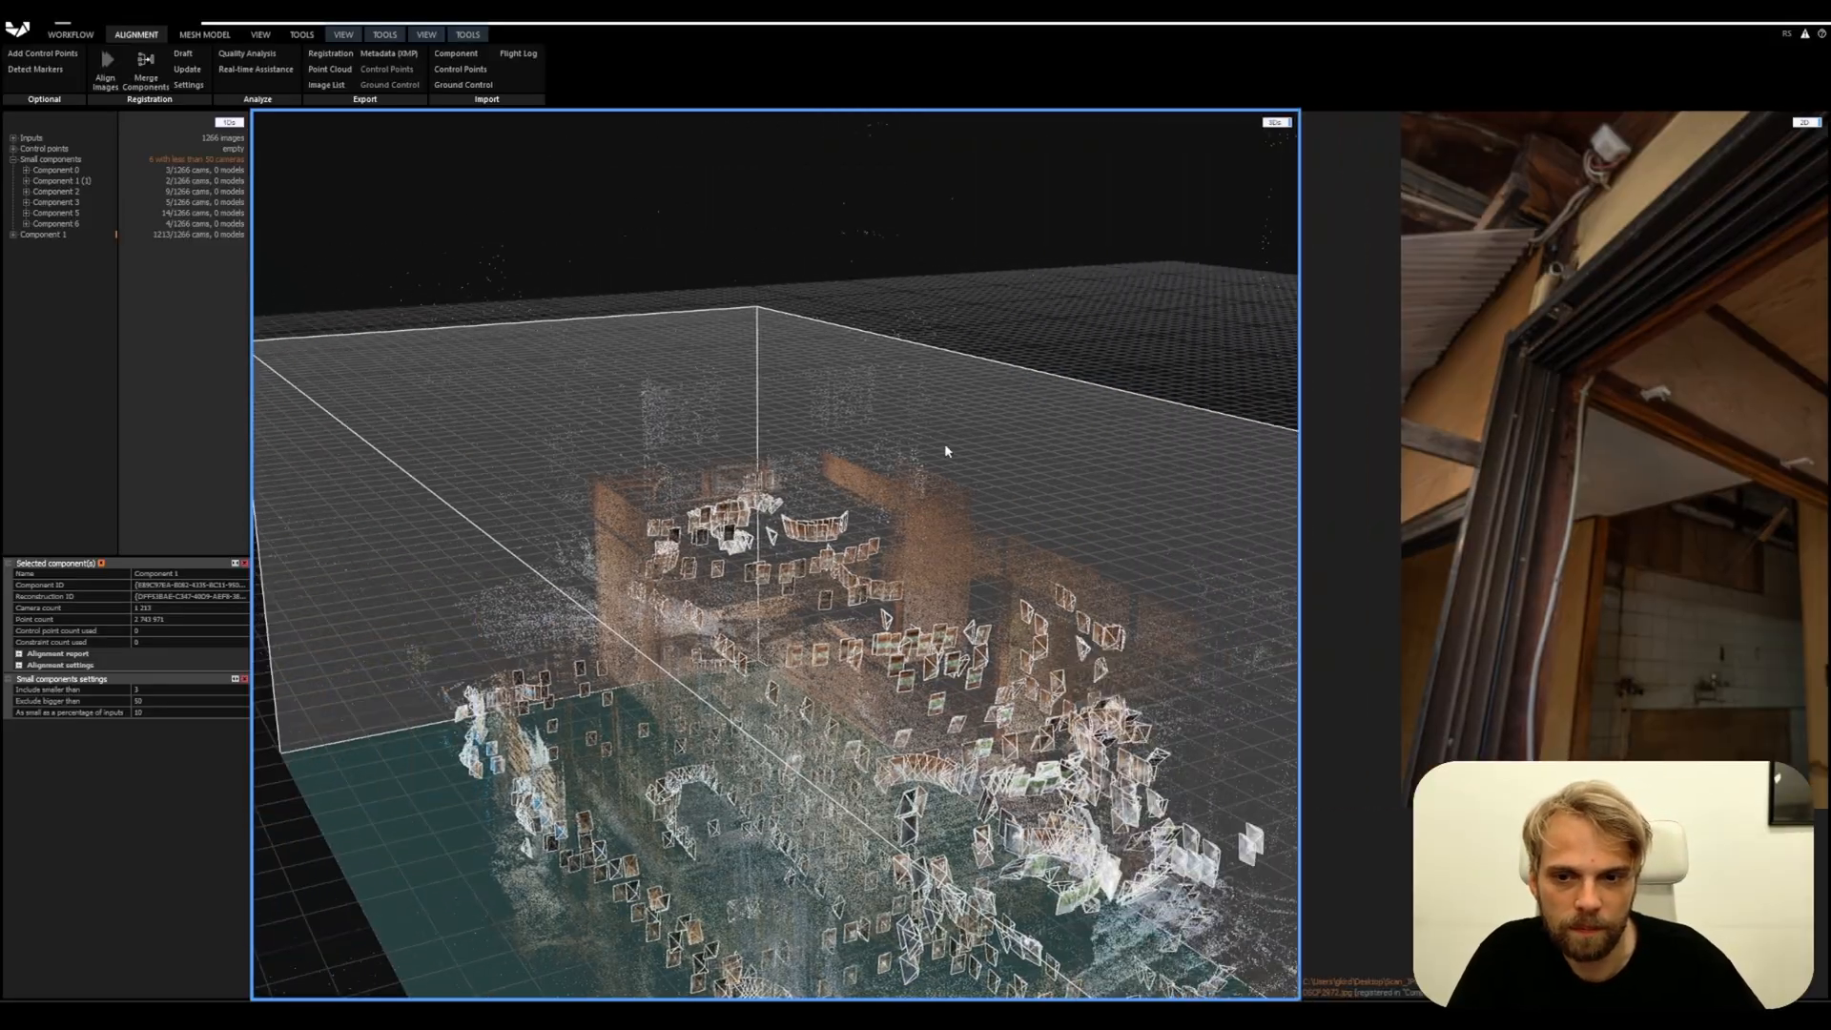
pyautogui.moveTo(946, 451); pyautogui.dragTo(569, 693)
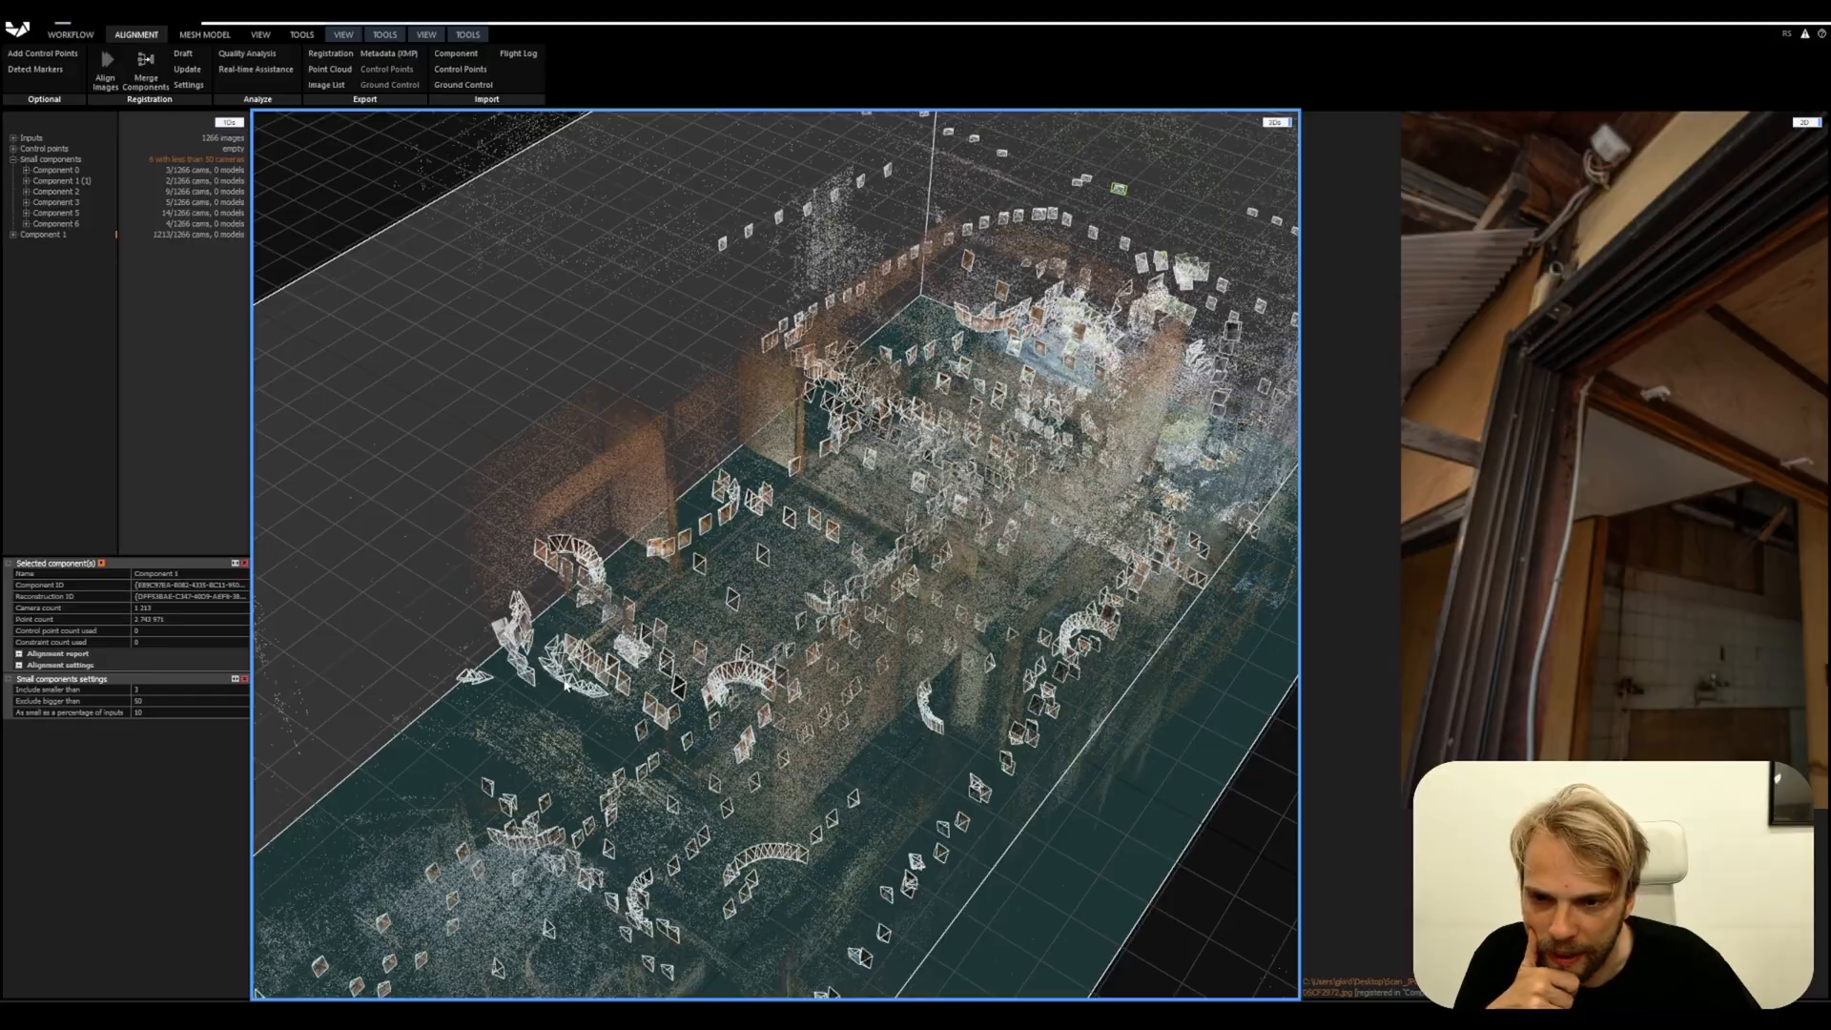
# Open the balcony photo from a camera in the point cloud and inspect its railing and roof detail up close
pyautogui.click(566, 684)
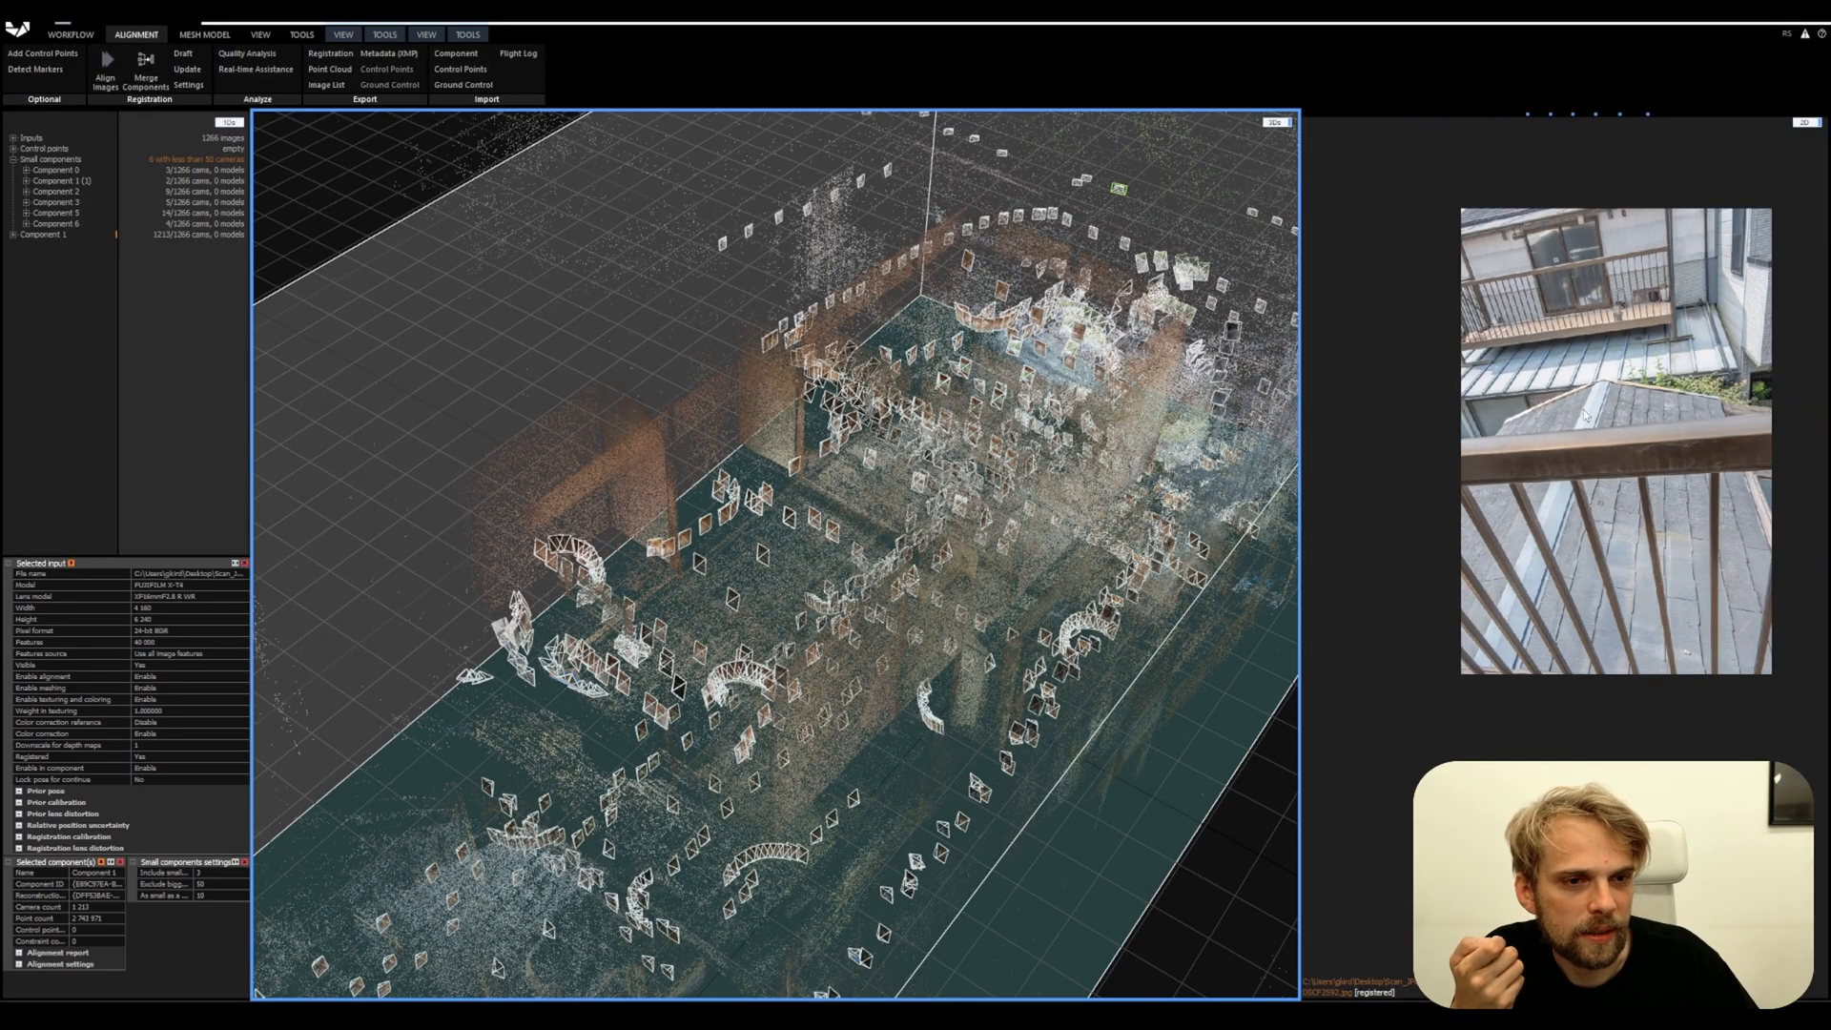
pyautogui.click(1586, 416)
pyautogui.scroll(3, 1630, 472)
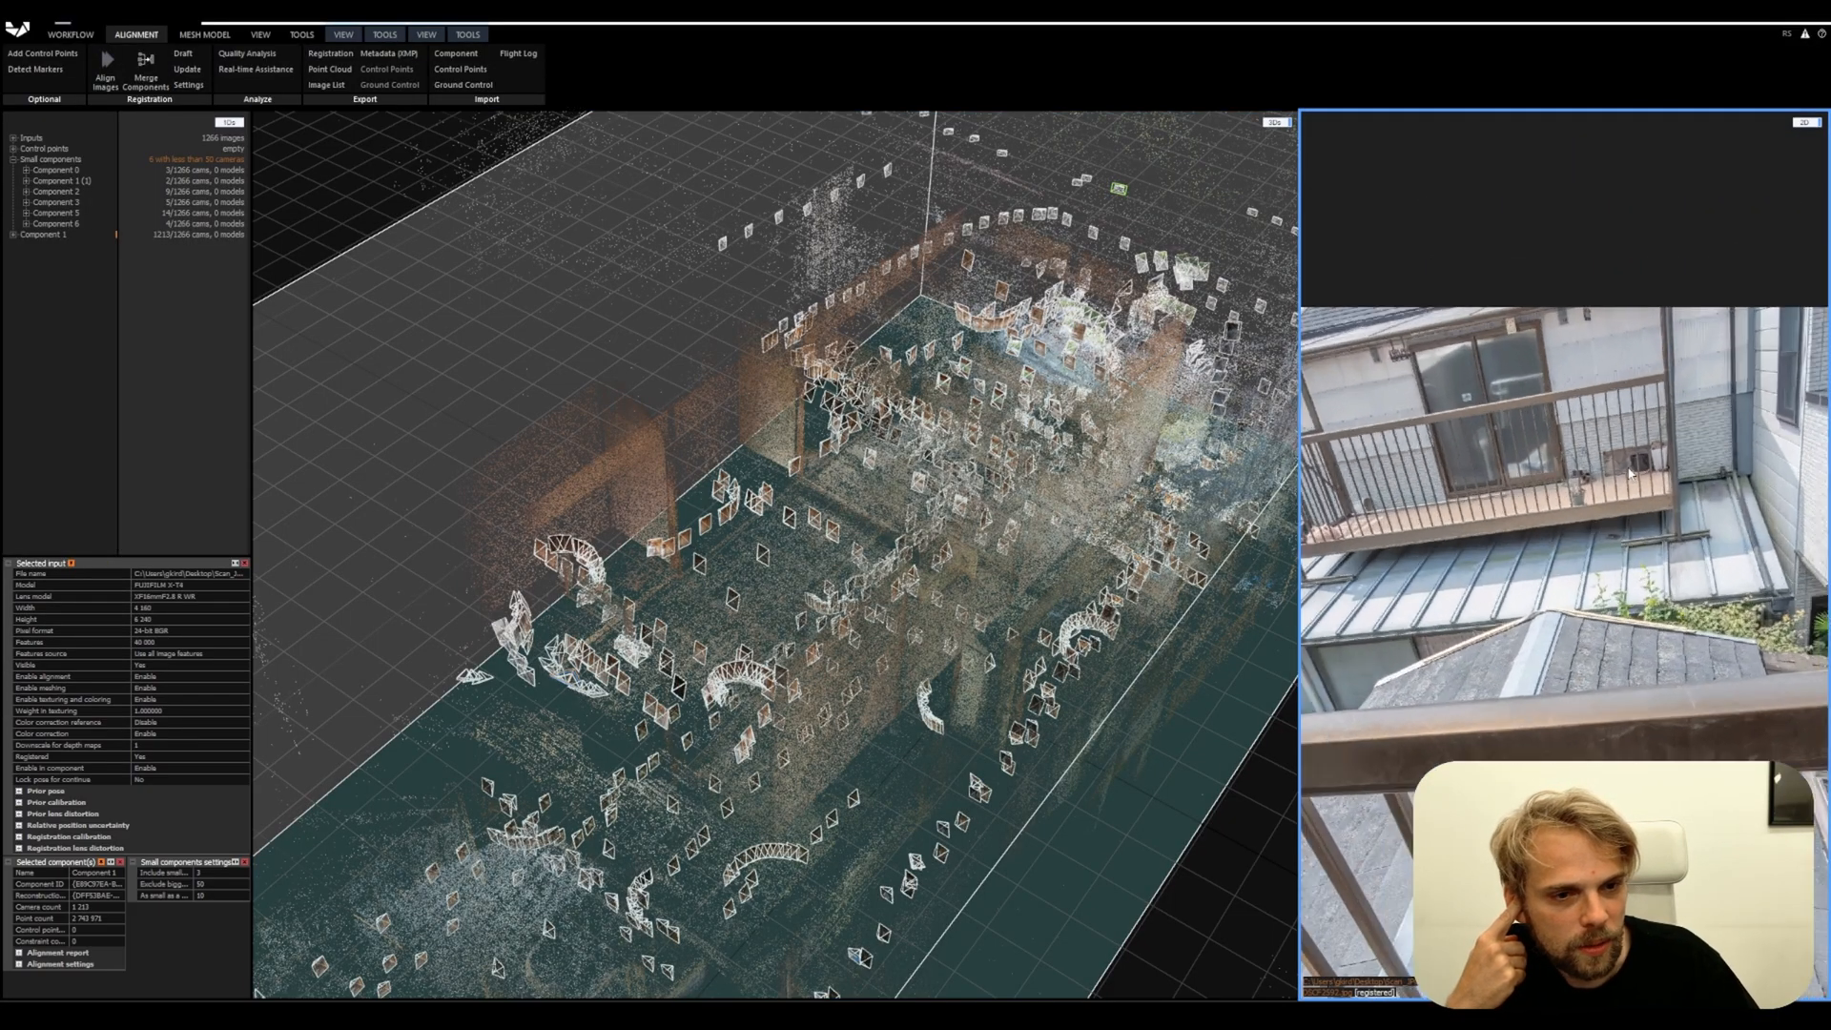
pyautogui.scroll(4, 1629, 471)
pyautogui.scroll(-5, 1601, 523)
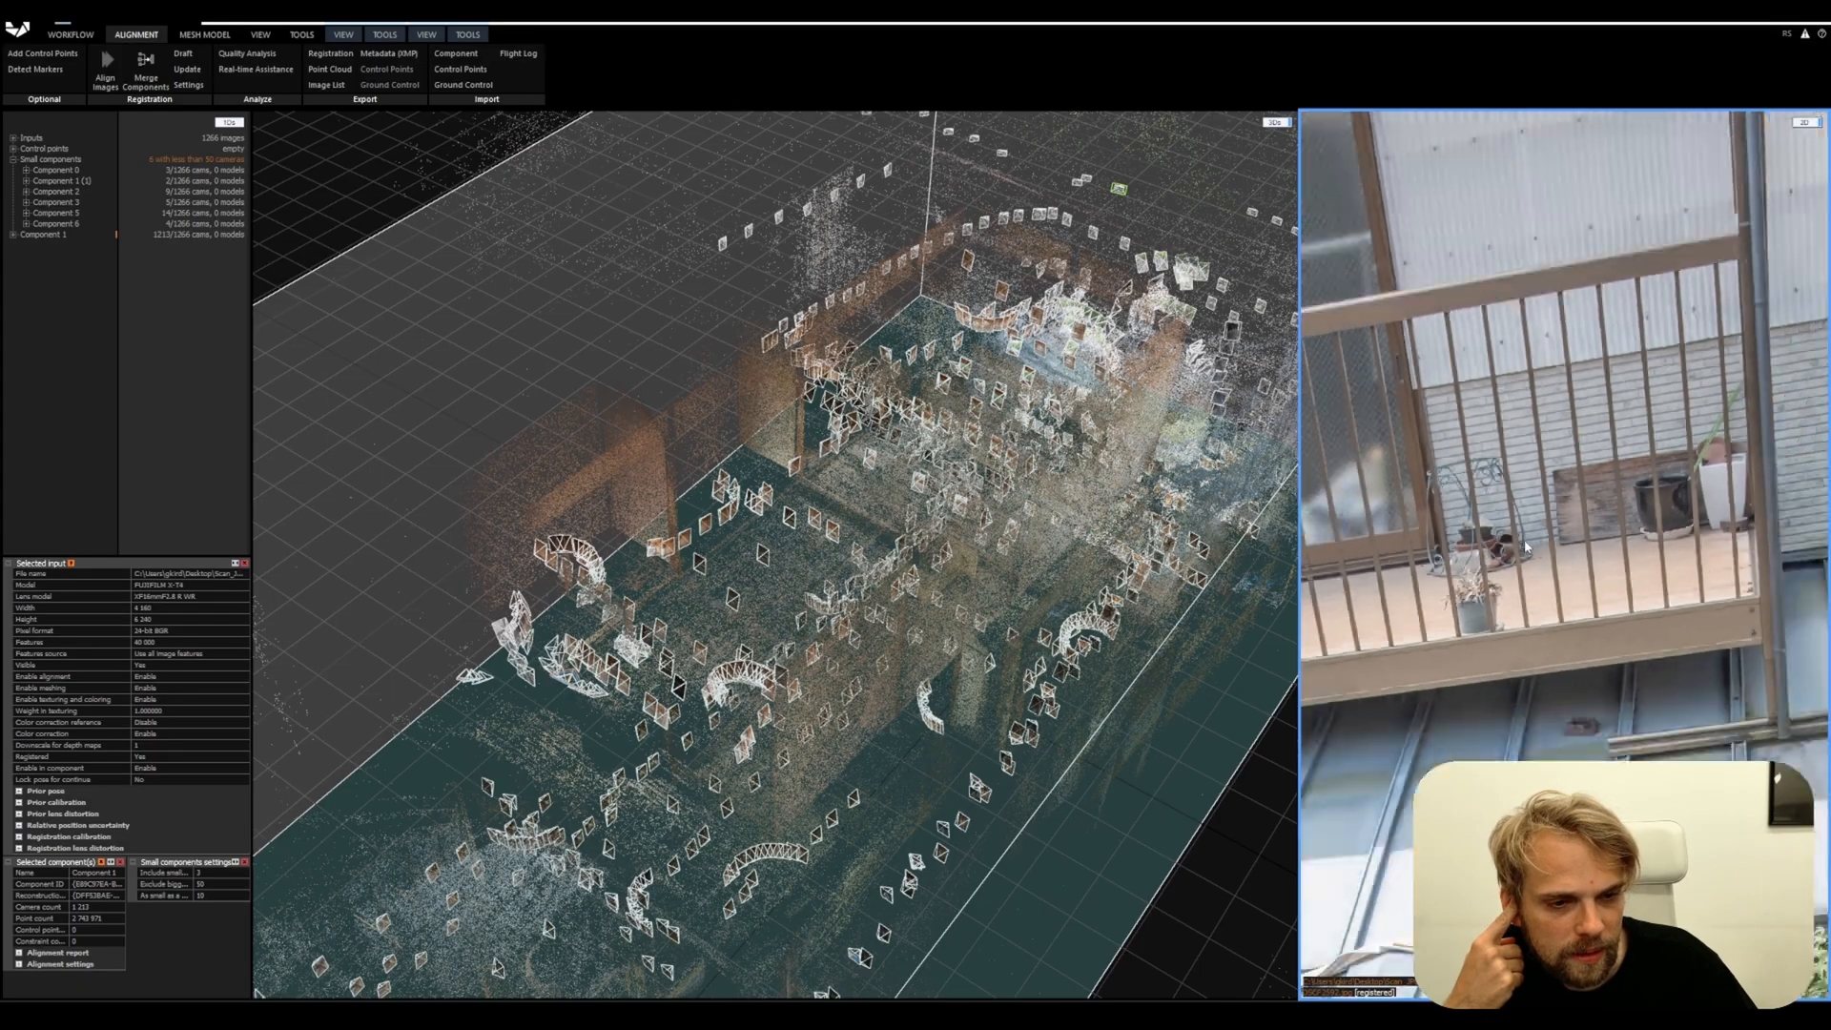
pyautogui.scroll(5, 1634, 490)
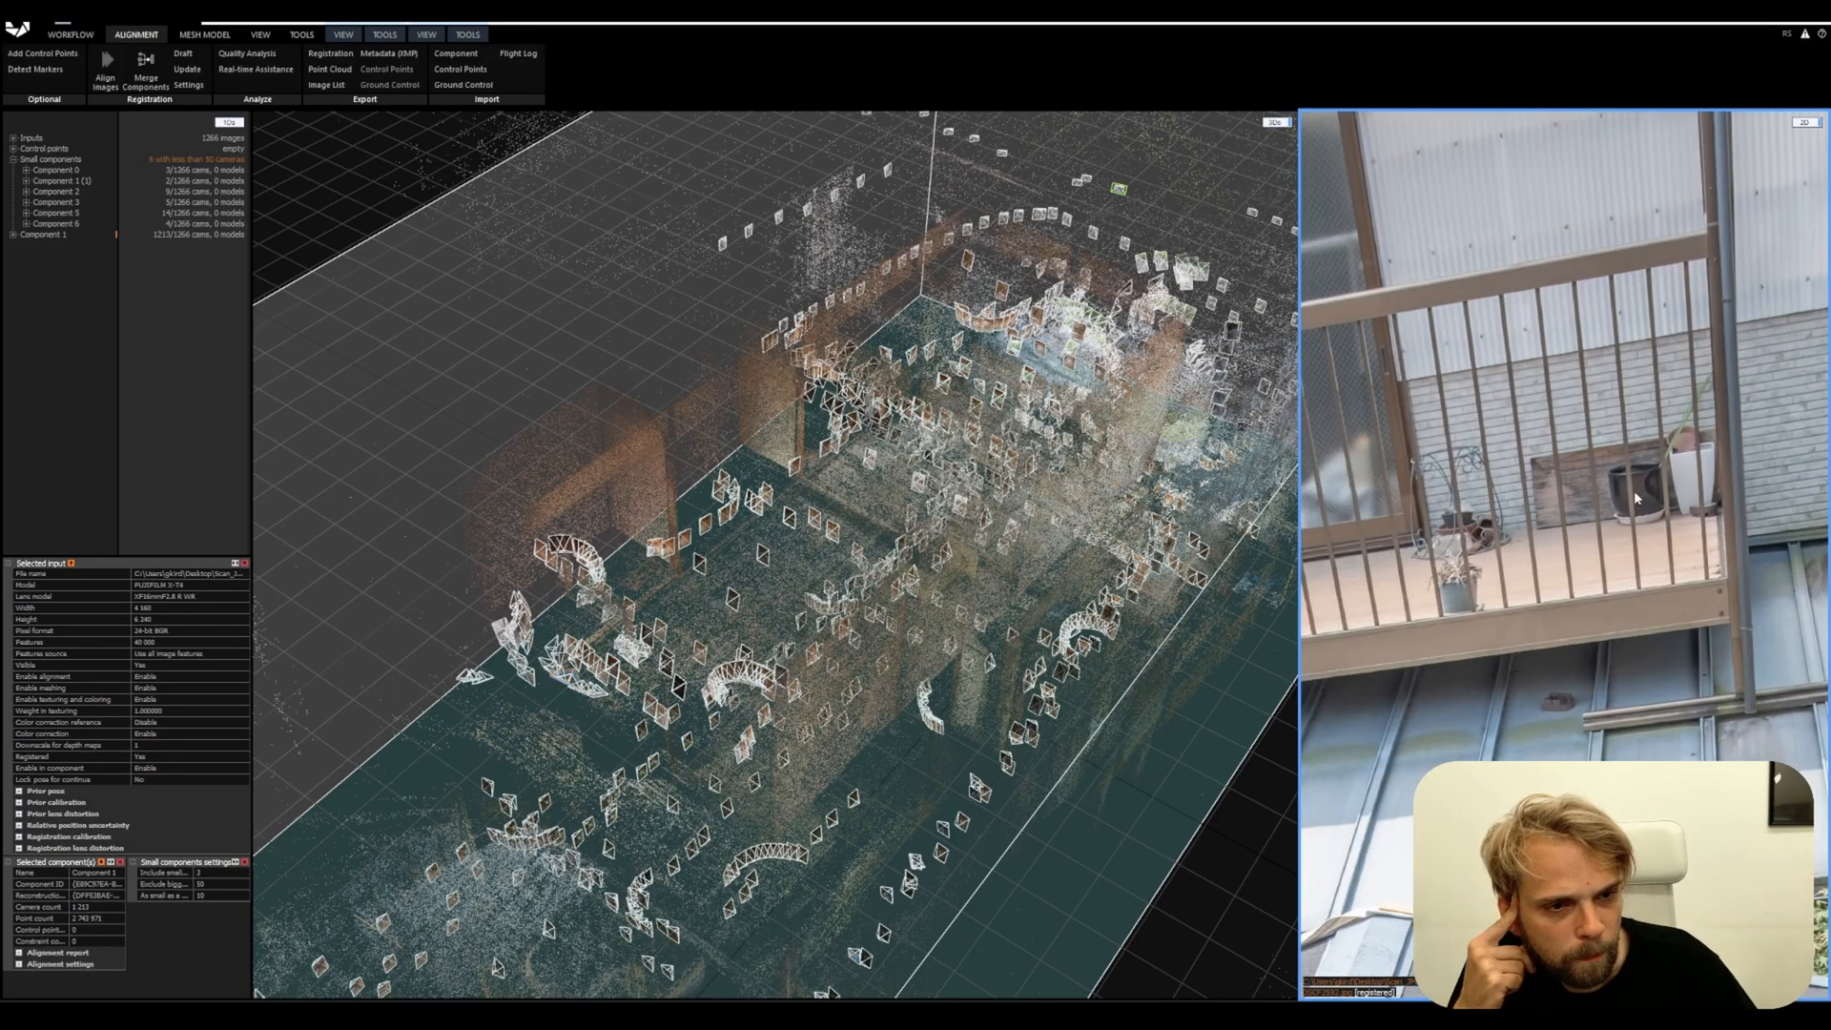
pyautogui.scroll(2, 1619, 561)
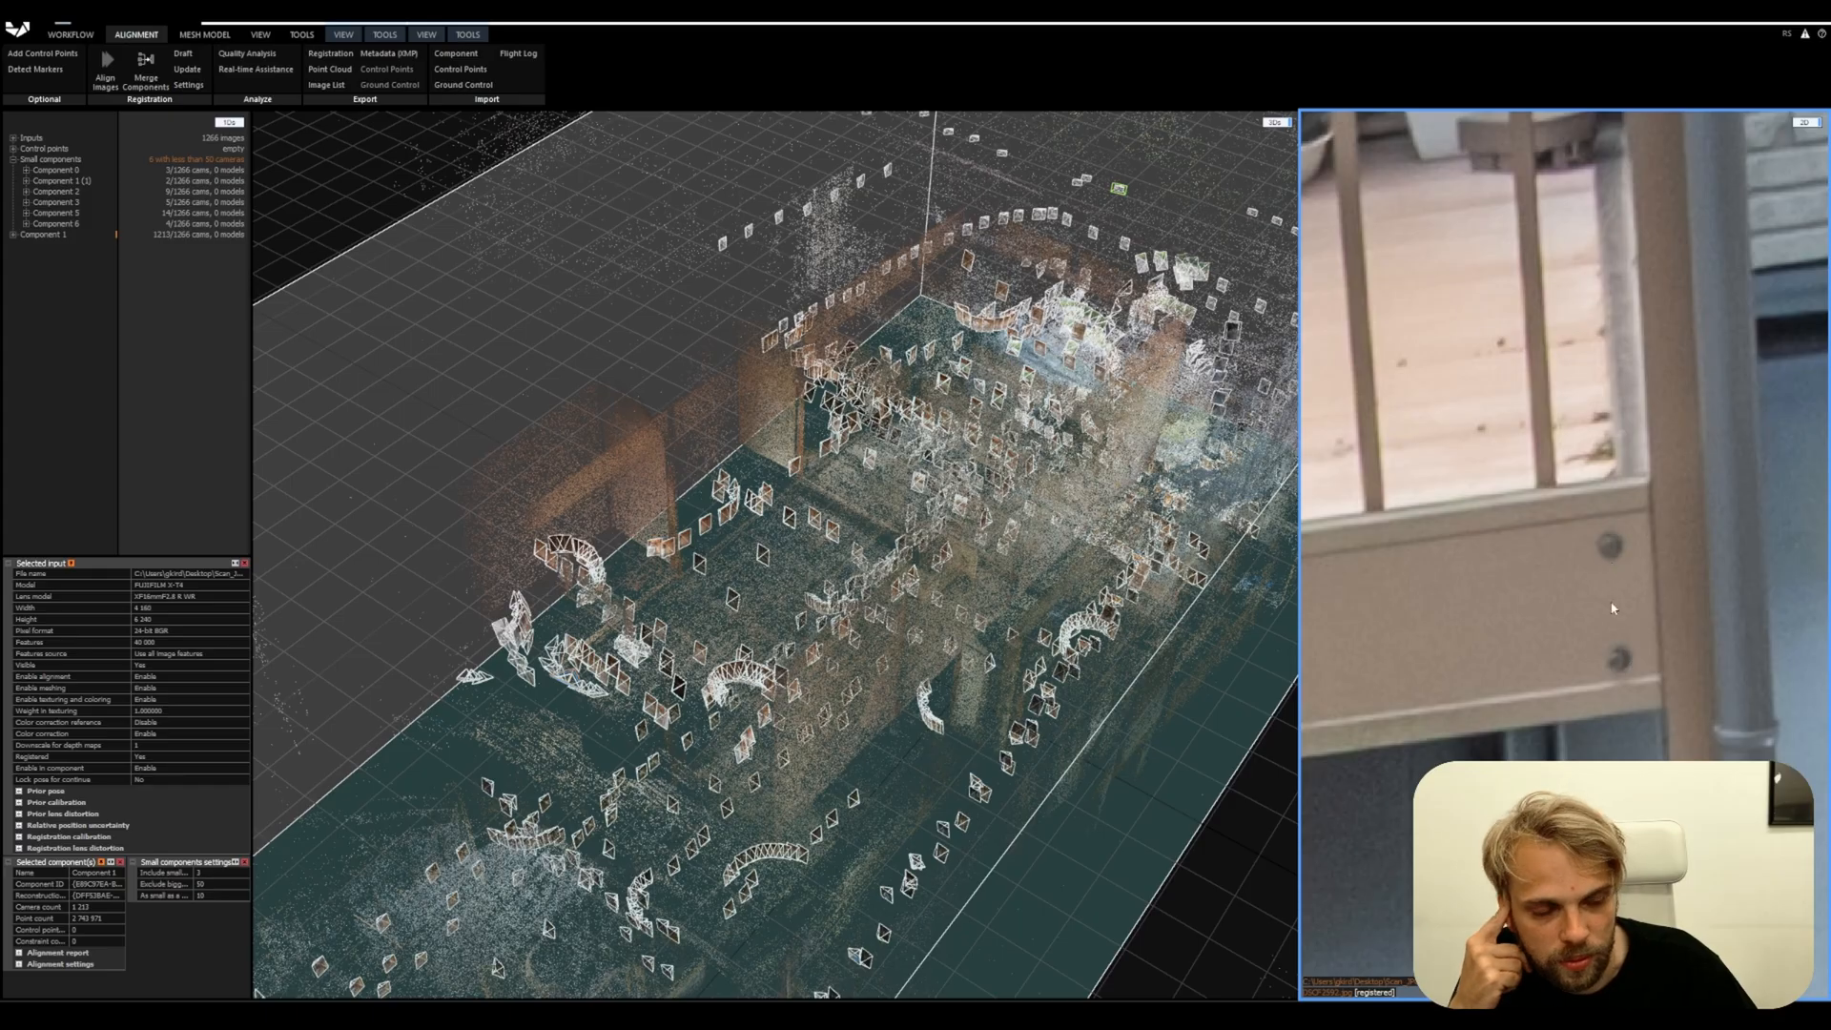
pyautogui.scroll(-6, 1635, 593)
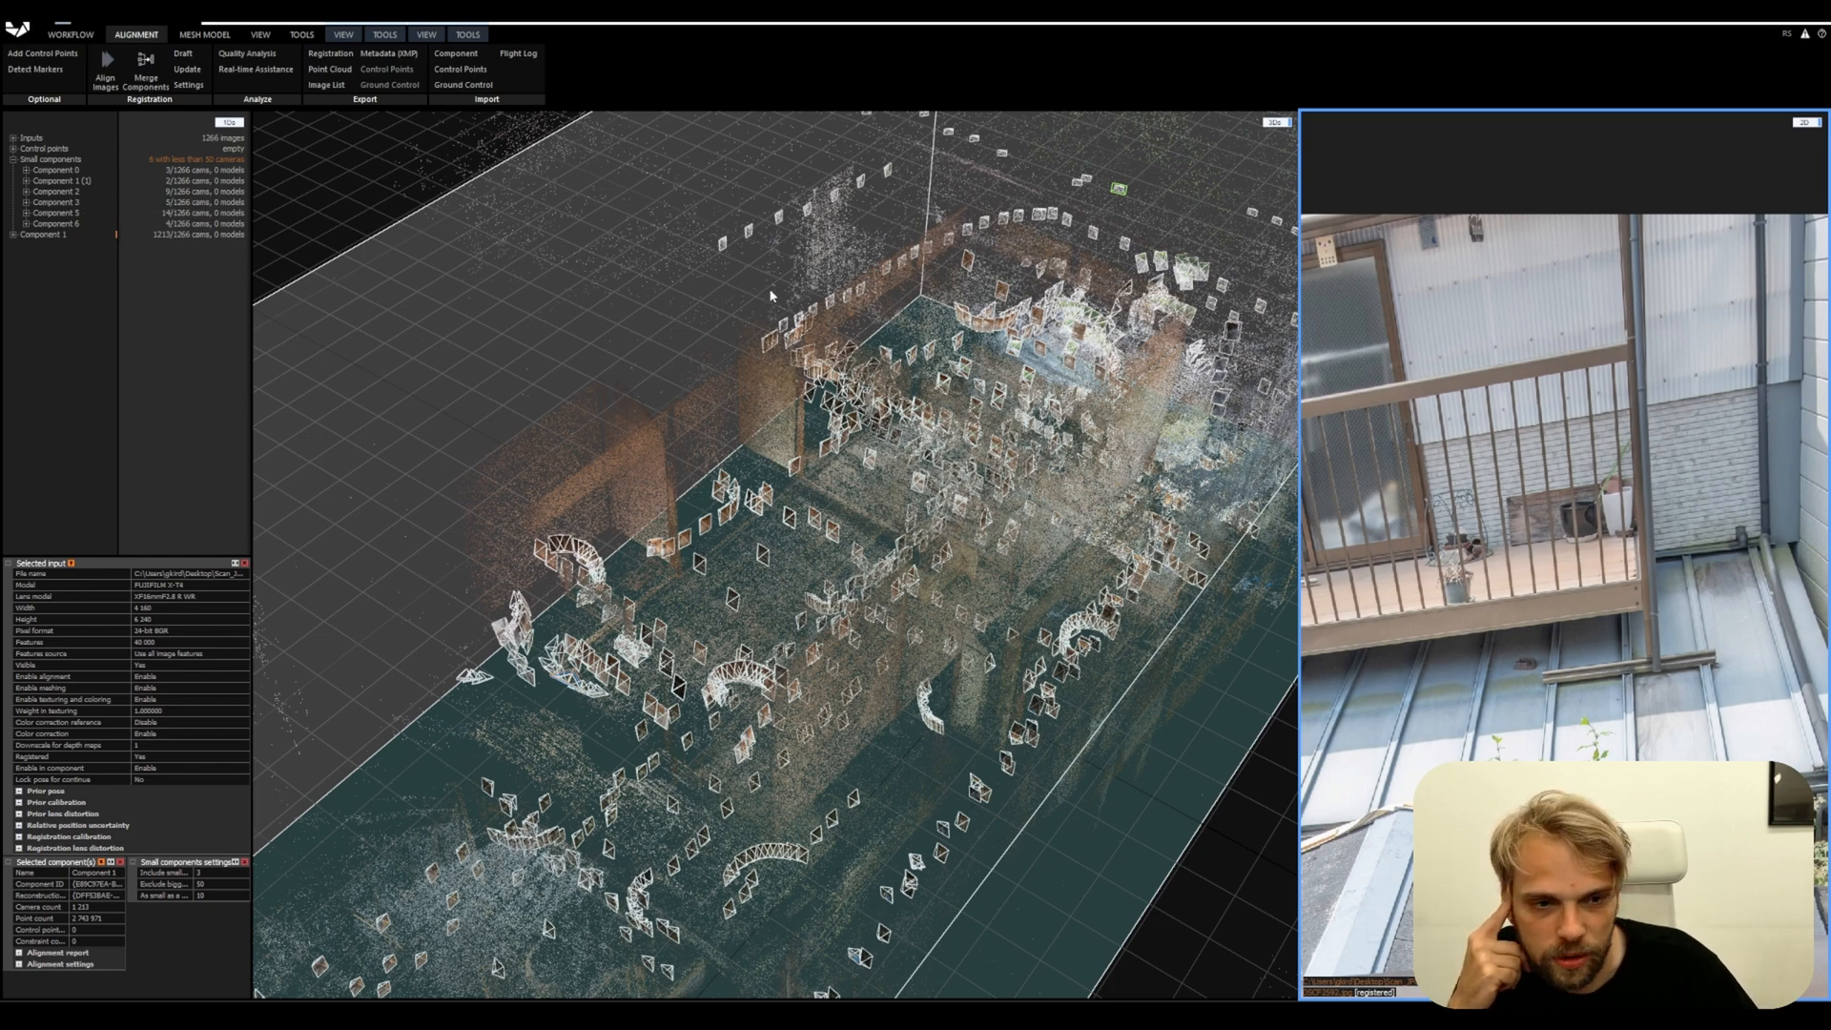
# Show Component 5 and place a new control point in 3D space facing its main cluster of cameras
pyautogui.click(50, 214)
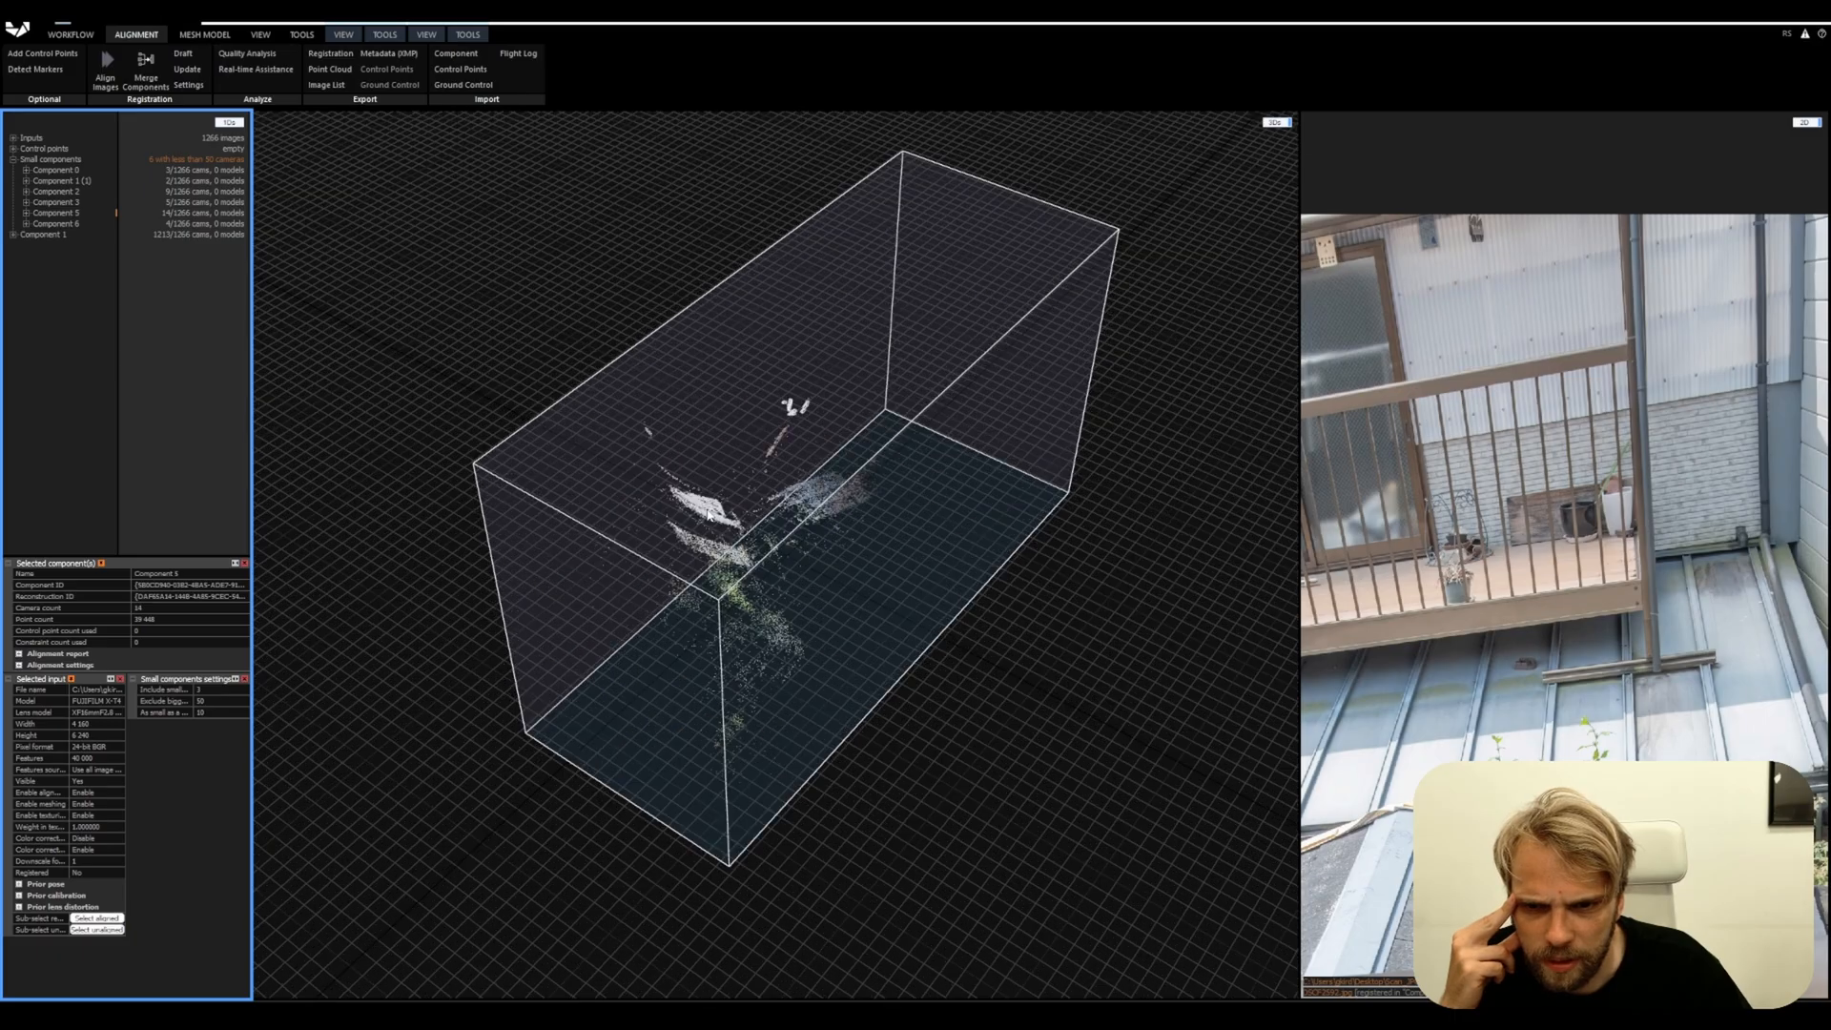
pyautogui.scroll(5, 708, 515)
pyautogui.moveTo(774, 454); pyautogui.dragTo(642, 495)
pyautogui.hotkey('ctrl', 'p')
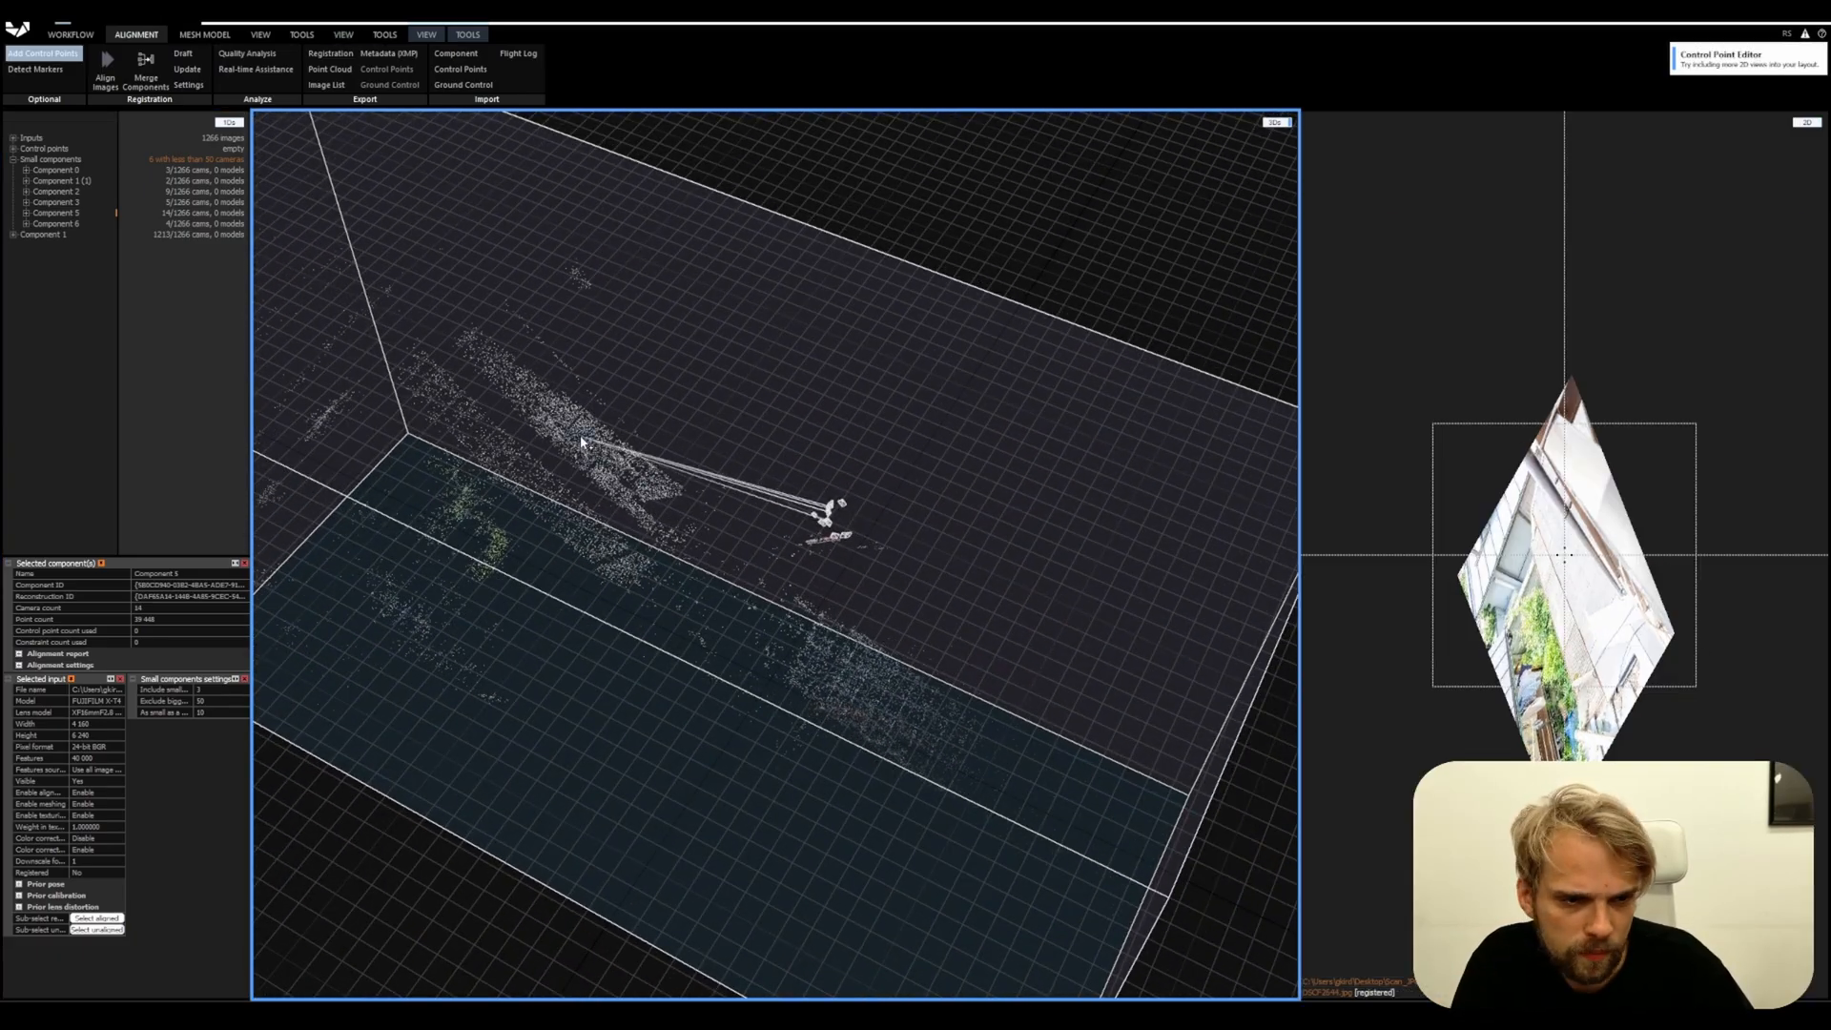
pyautogui.scroll(6, 582, 448)
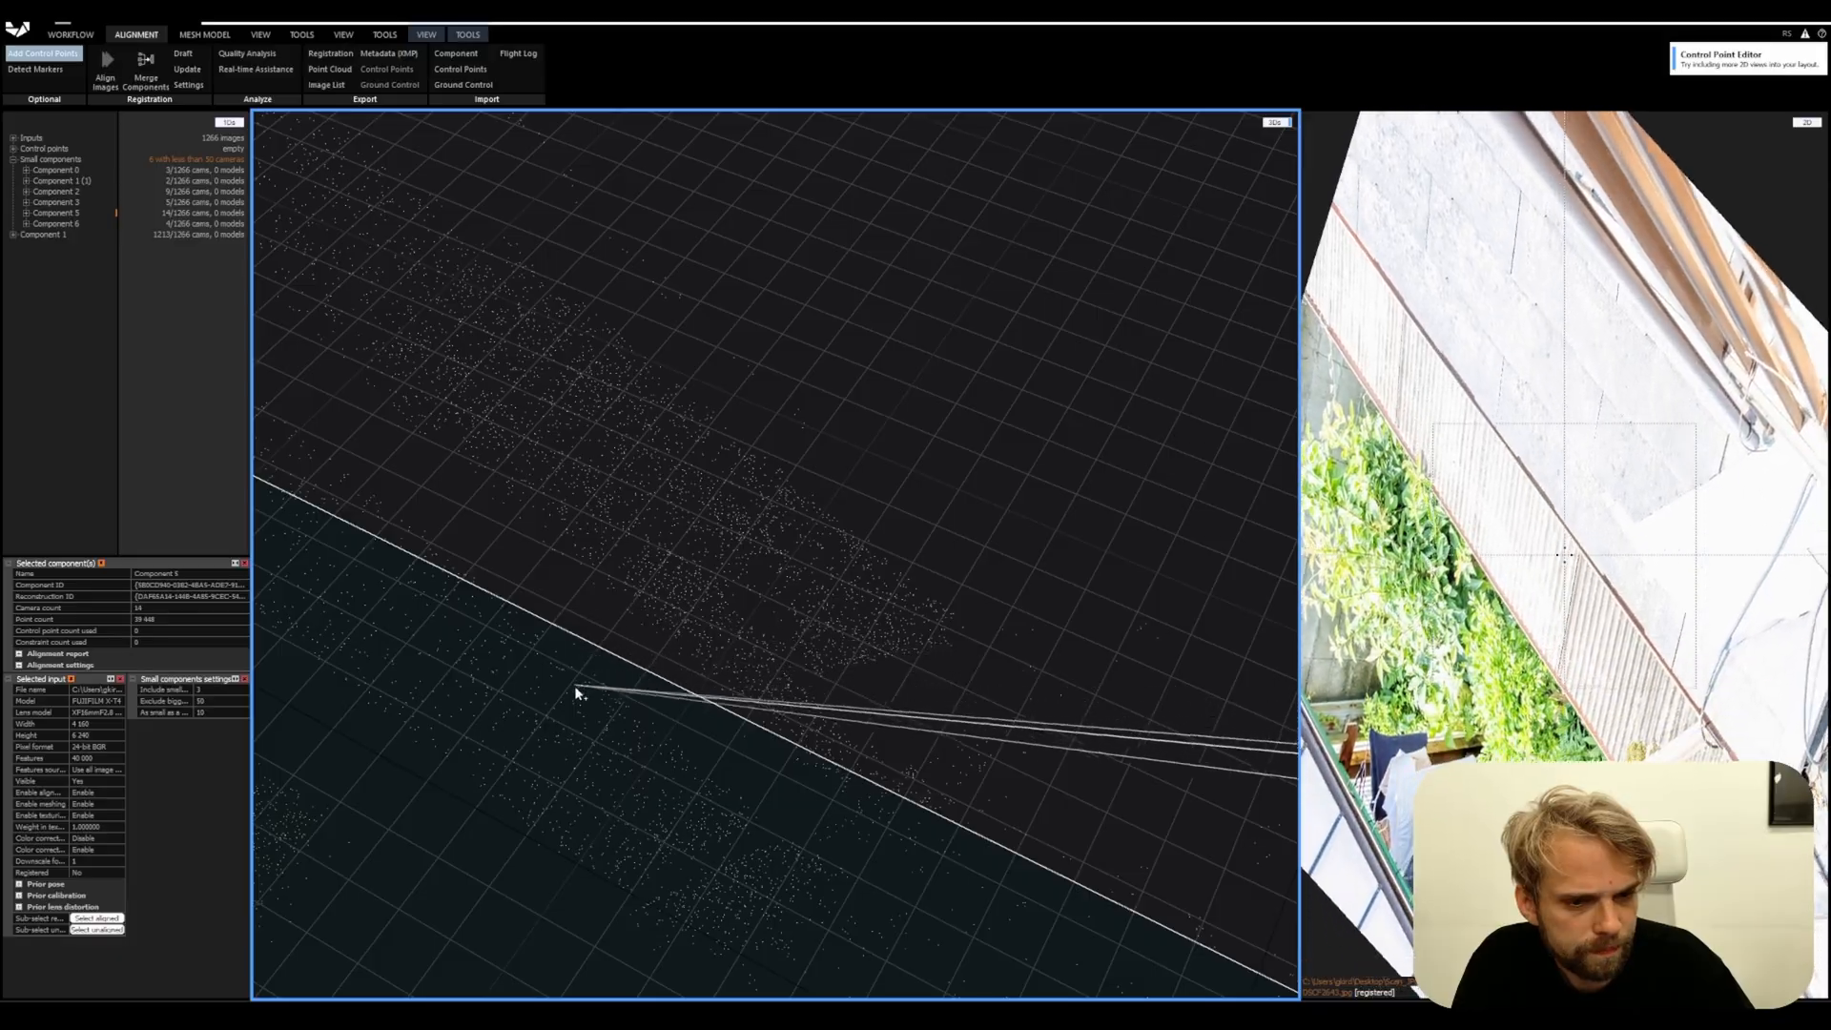
pyautogui.scroll(-5, 608, 735)
pyautogui.moveTo(728, 656); pyautogui.dragTo(730, 527)
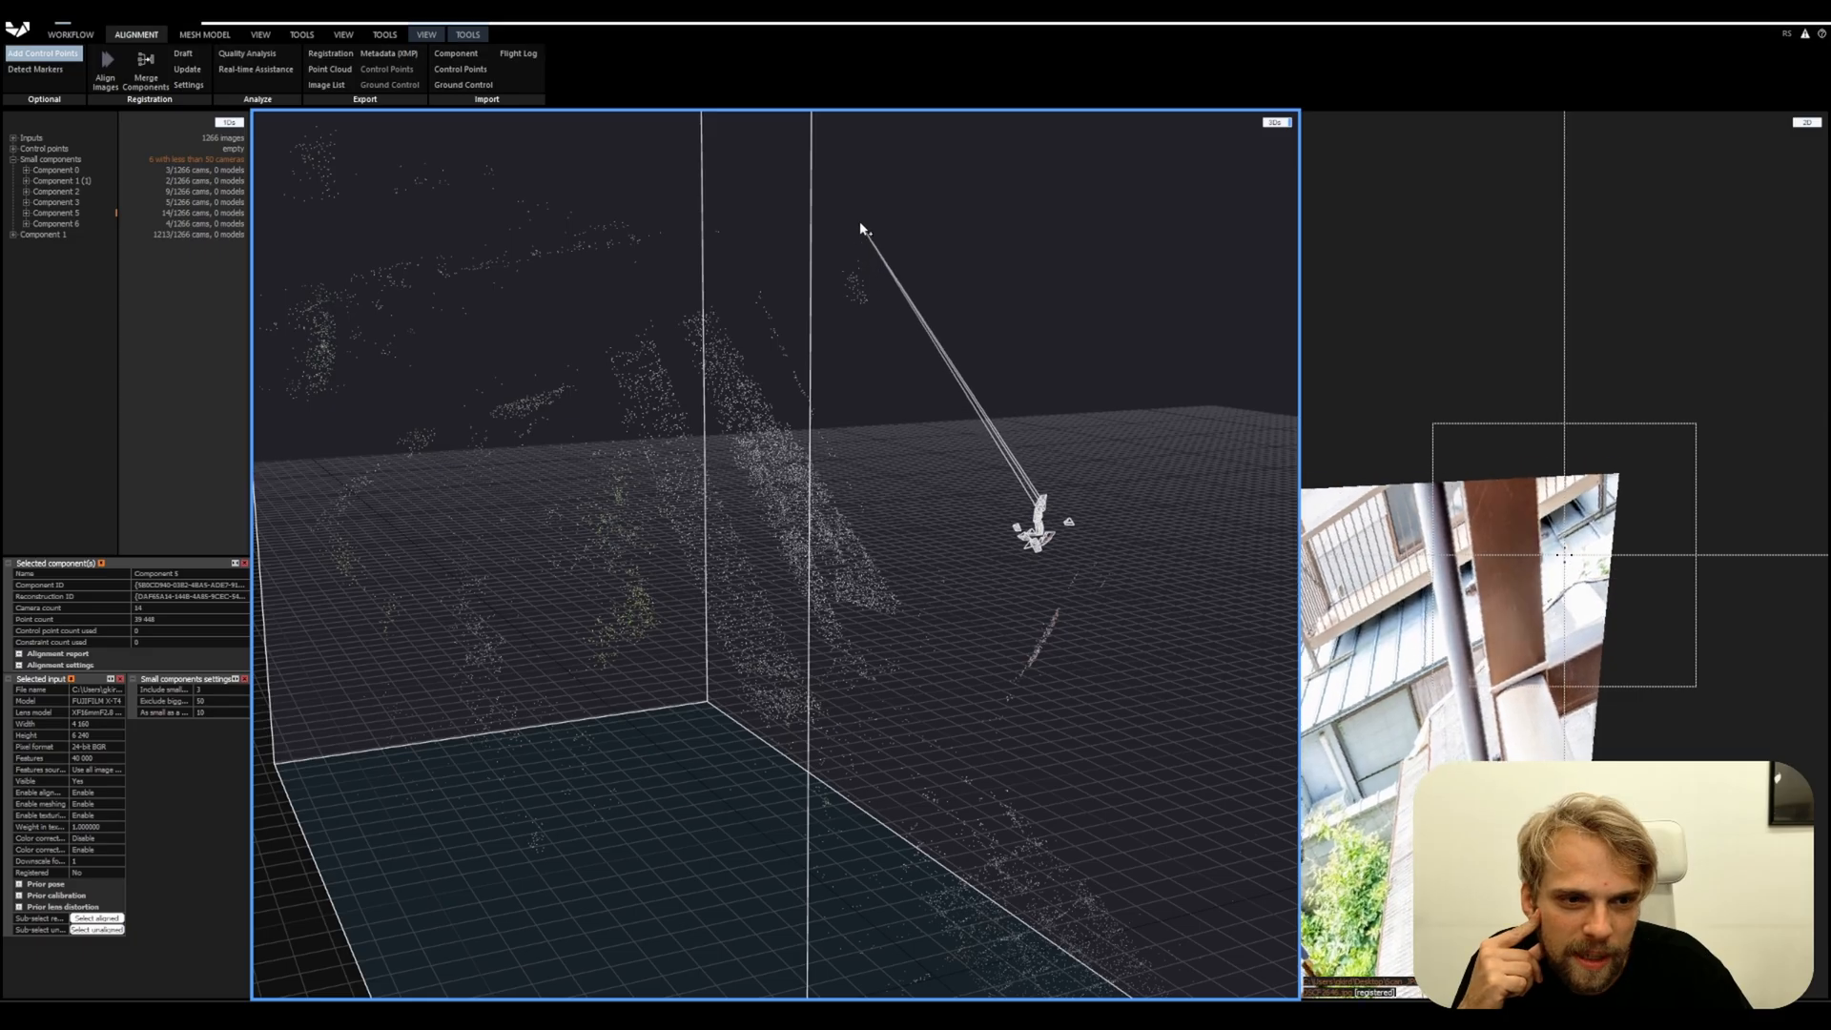
pyautogui.click(864, 229)
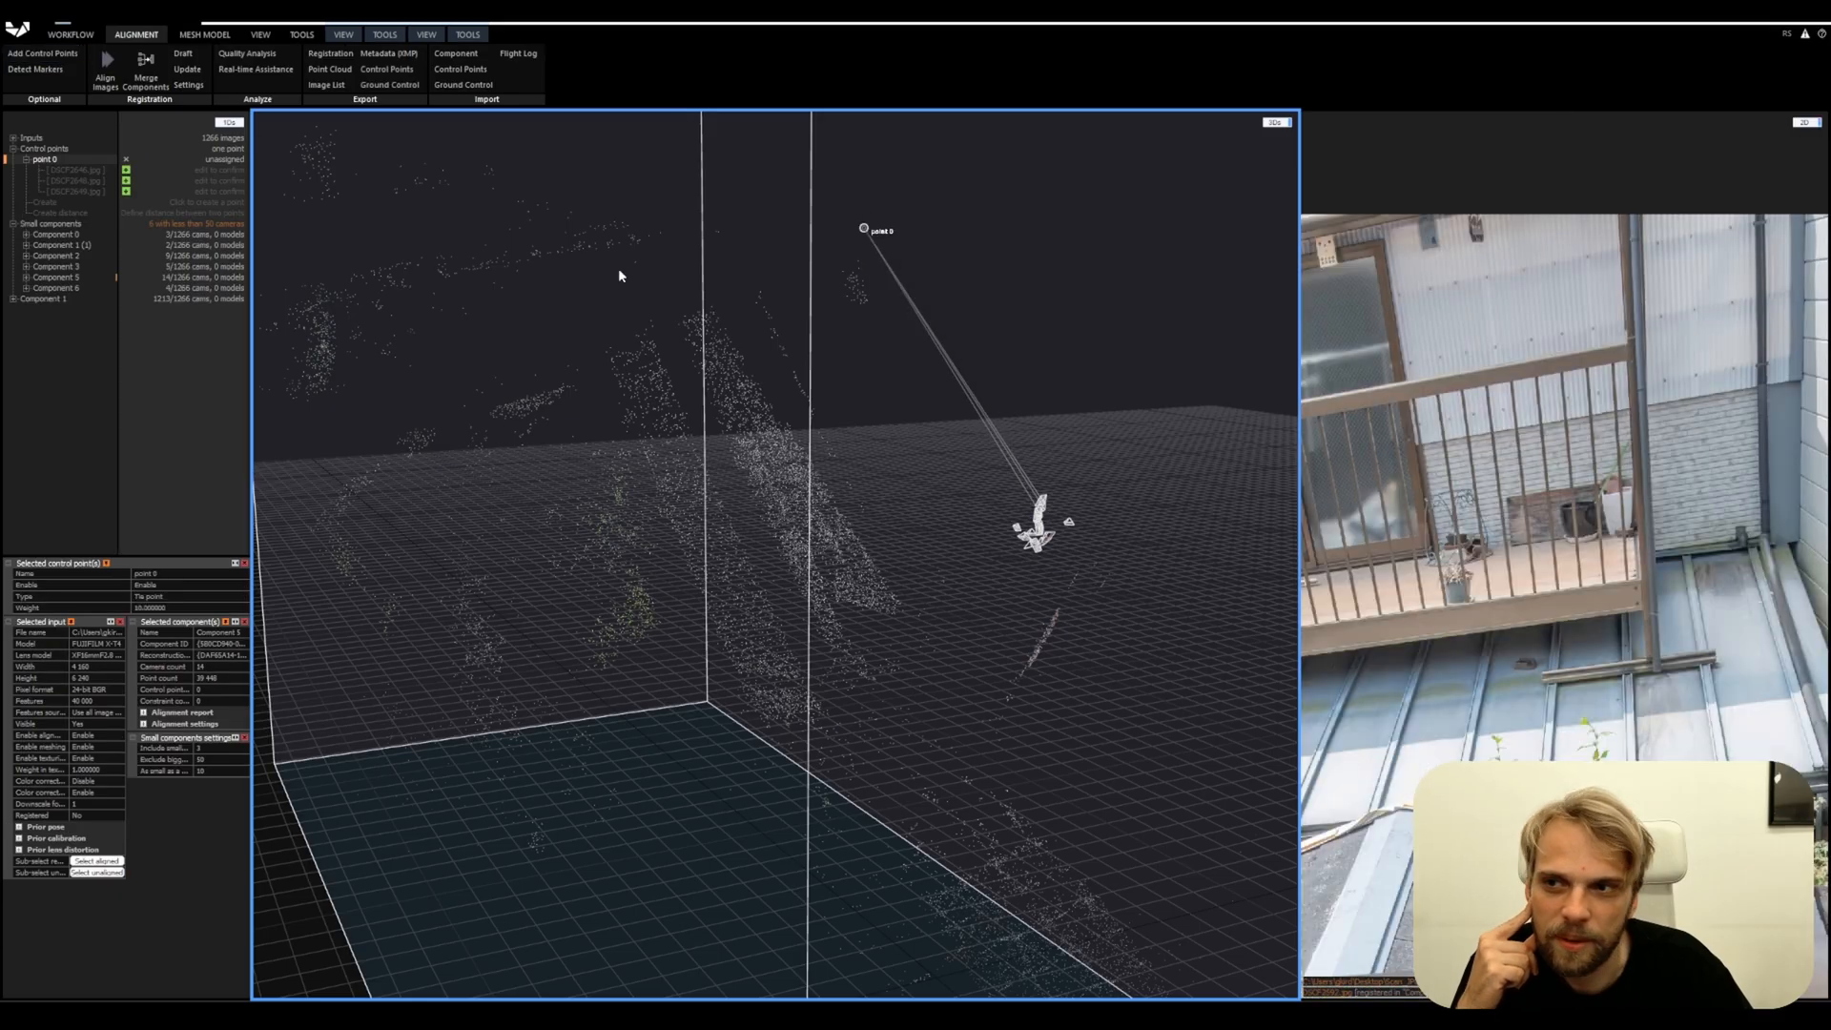
# Open suggested photo DSCF2646.jpg and pin point 0 on the lower bolt at the end of the balcony beam
pyautogui.click(76, 170)
pyautogui.scroll(-6, 1614, 411)
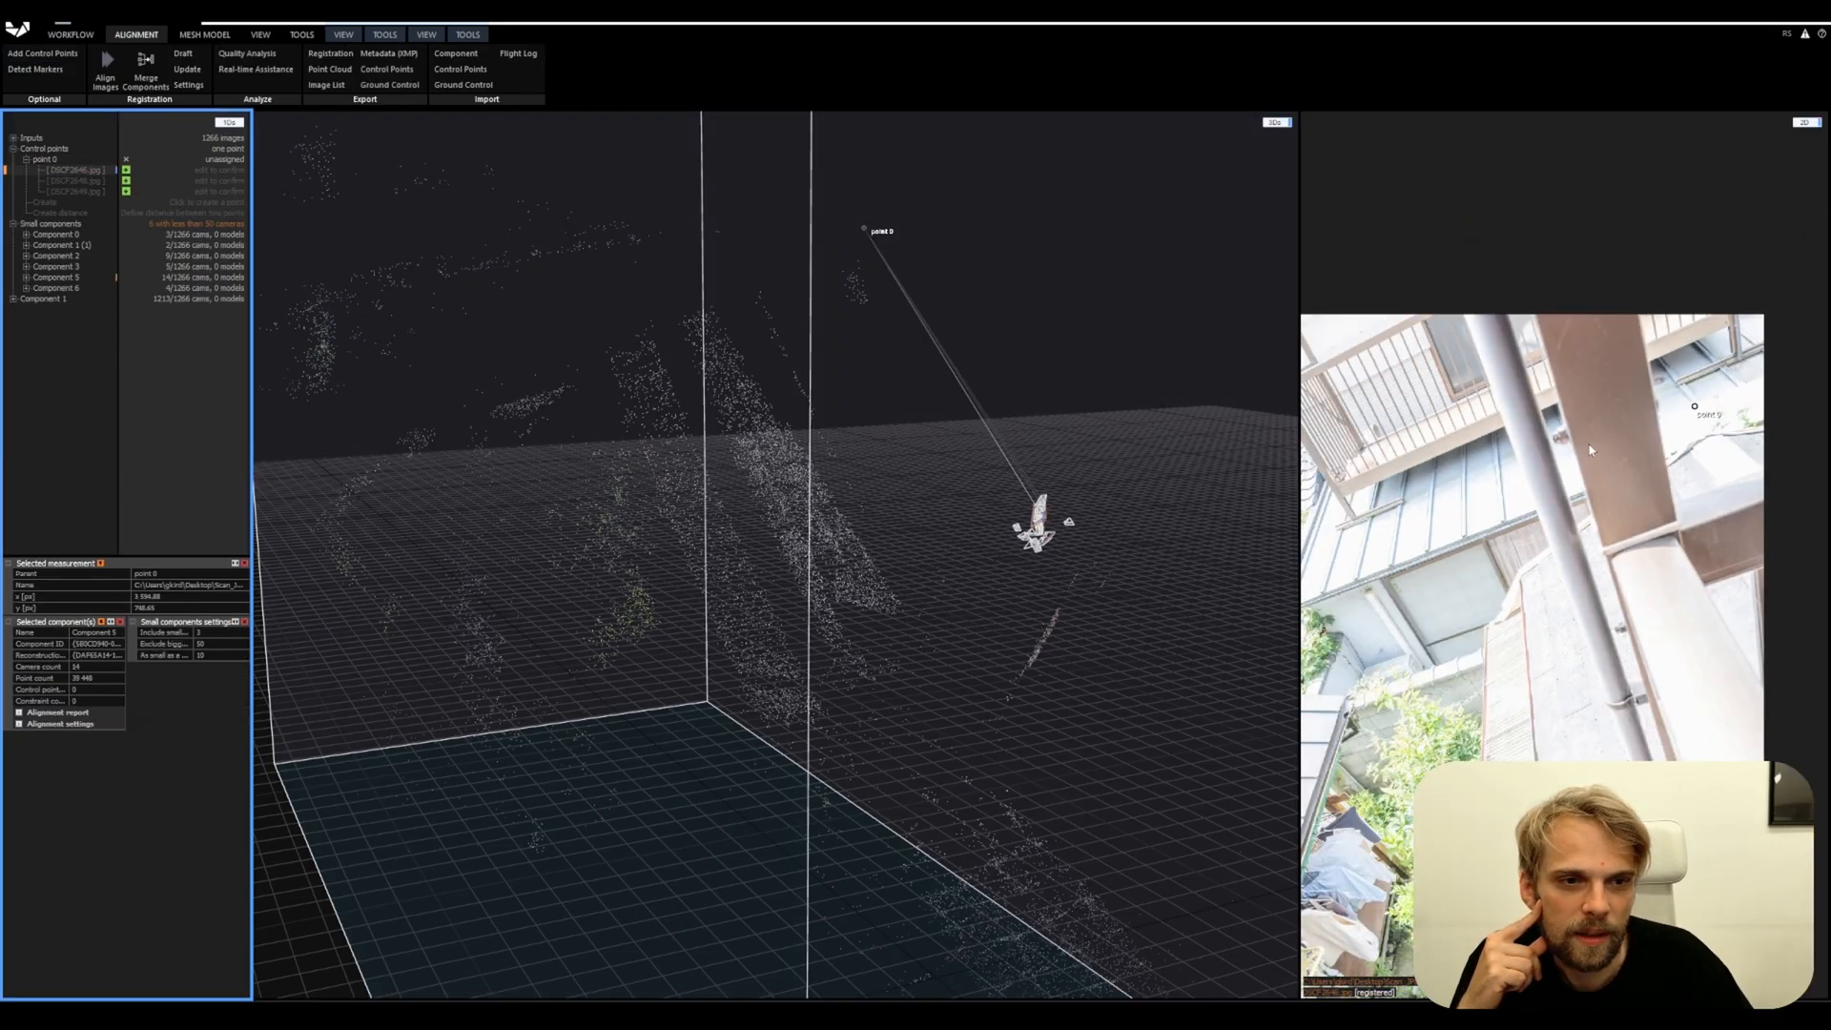
pyautogui.moveTo(1614, 410); pyautogui.dragTo(1525, 502)
pyautogui.scroll(8, 1555, 460)
pyautogui.scroll(1, 1574, 515)
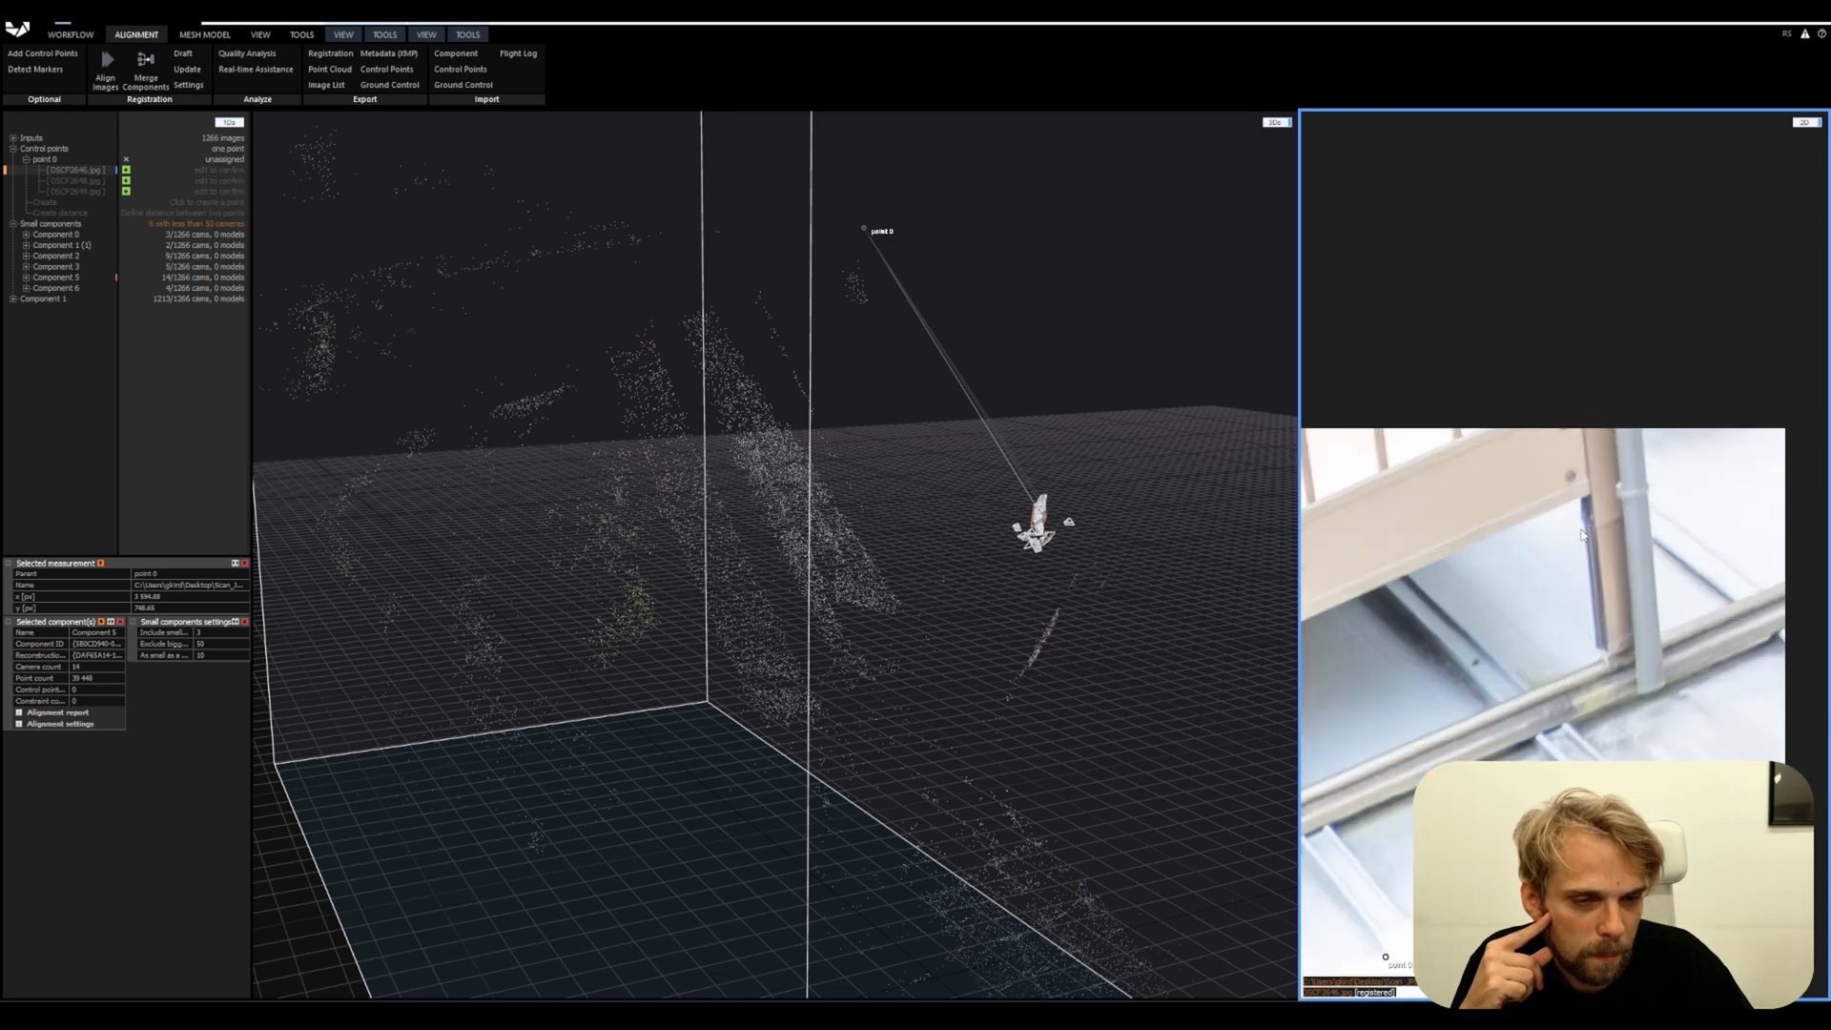
pyautogui.scroll(-2, 1520, 749)
pyautogui.click(1524, 579)
pyautogui.scroll(-5, 1564, 554)
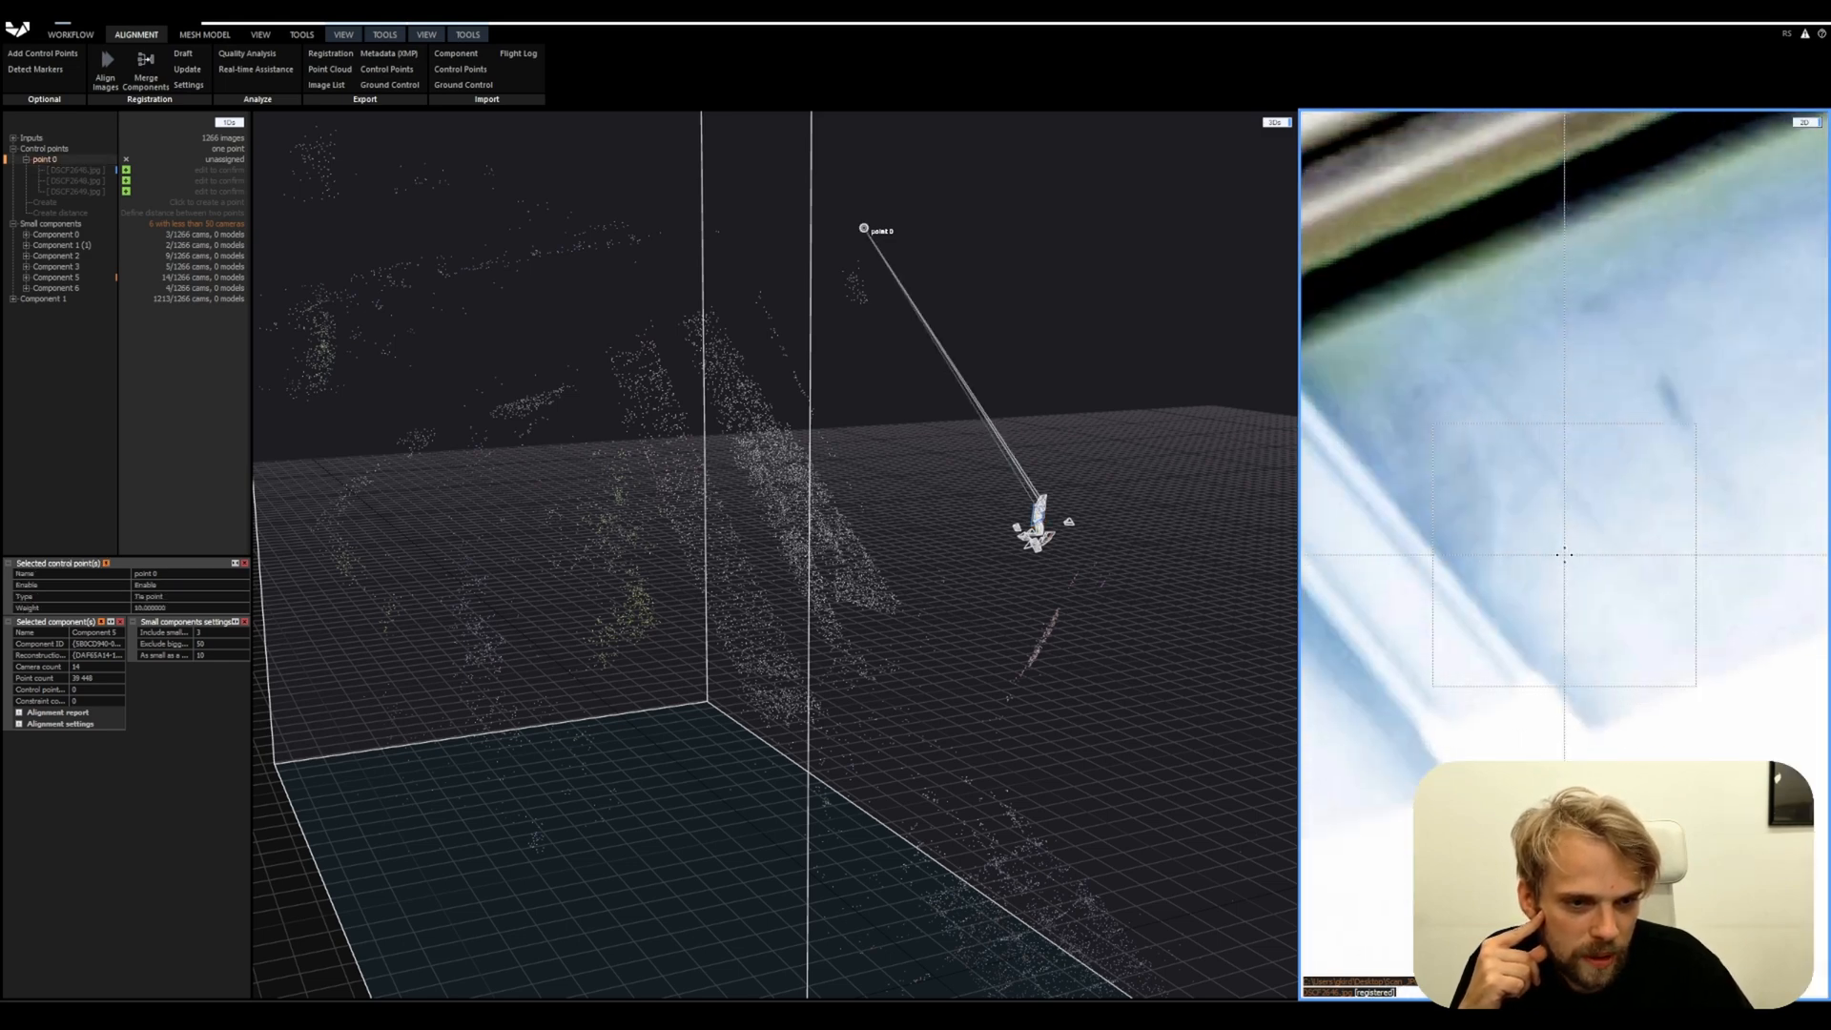
pyautogui.scroll(5, 1564, 554)
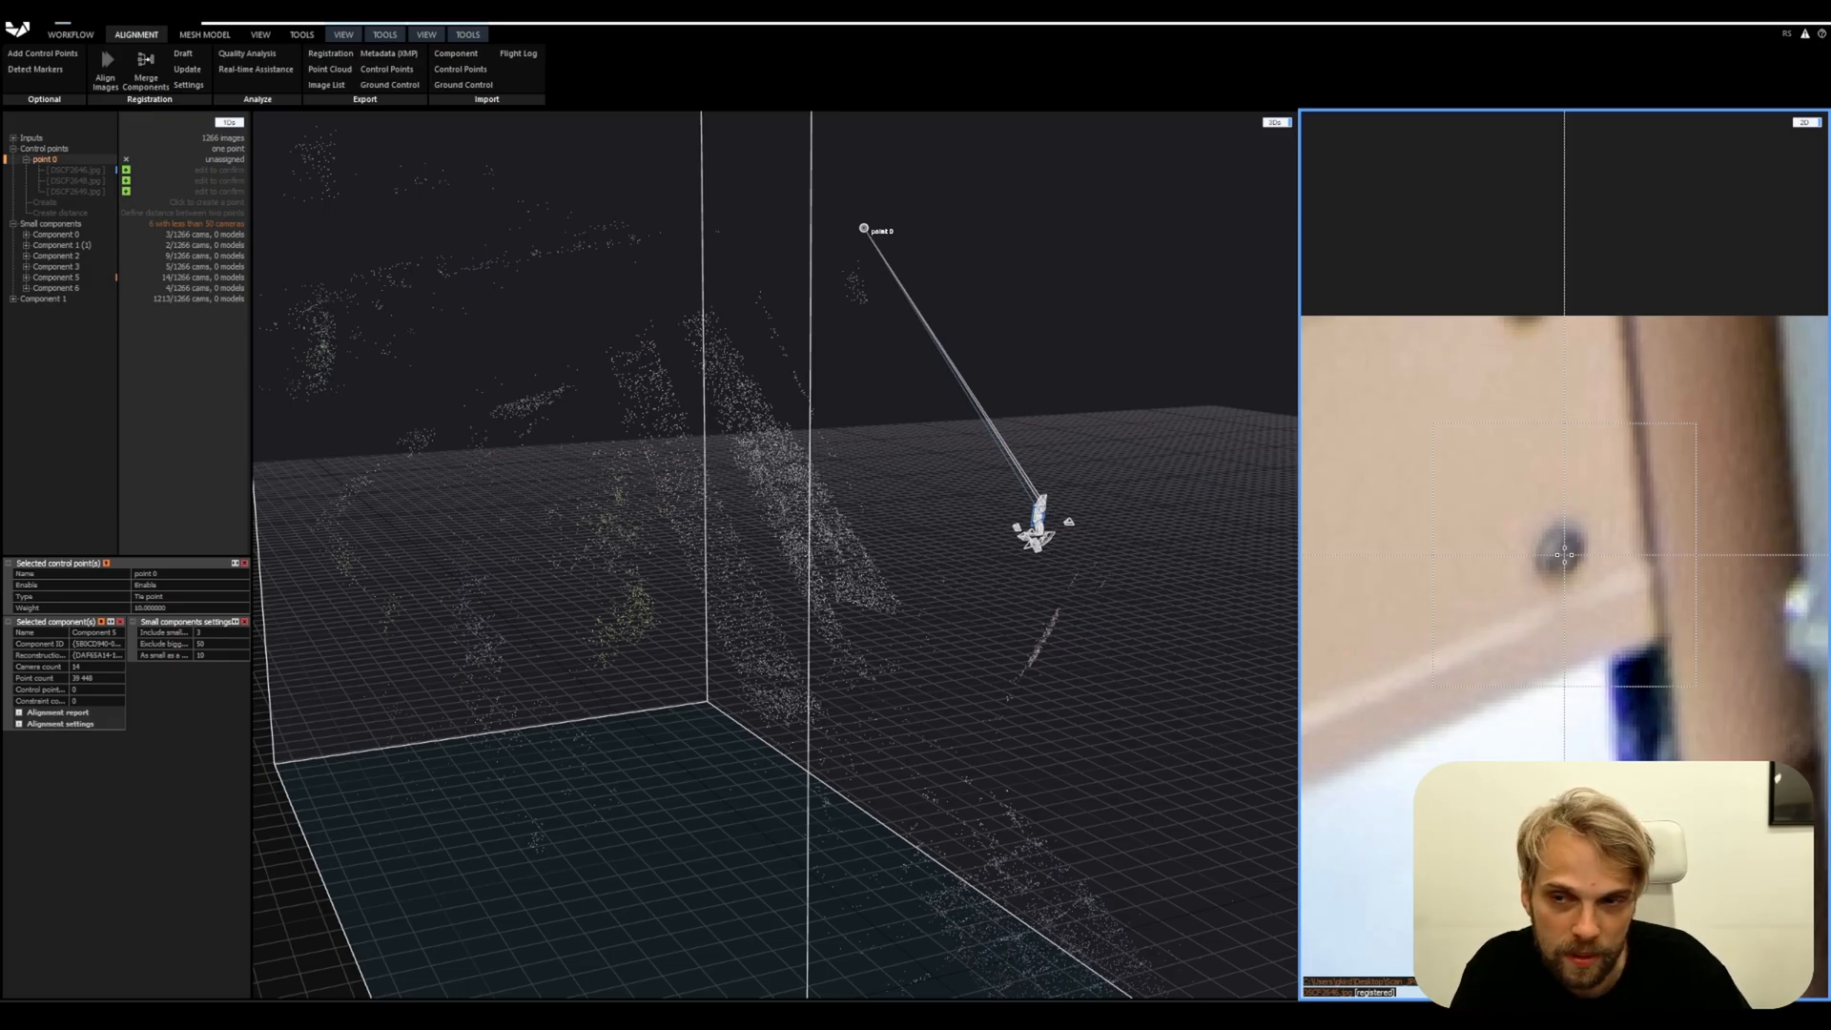
pyautogui.click(1564, 555)
# Pin point 0 on the same lower balcony bolt in photos DSCF2648.jpg and DSCF2649.jpg
pyautogui.scroll(-4, 1564, 554)
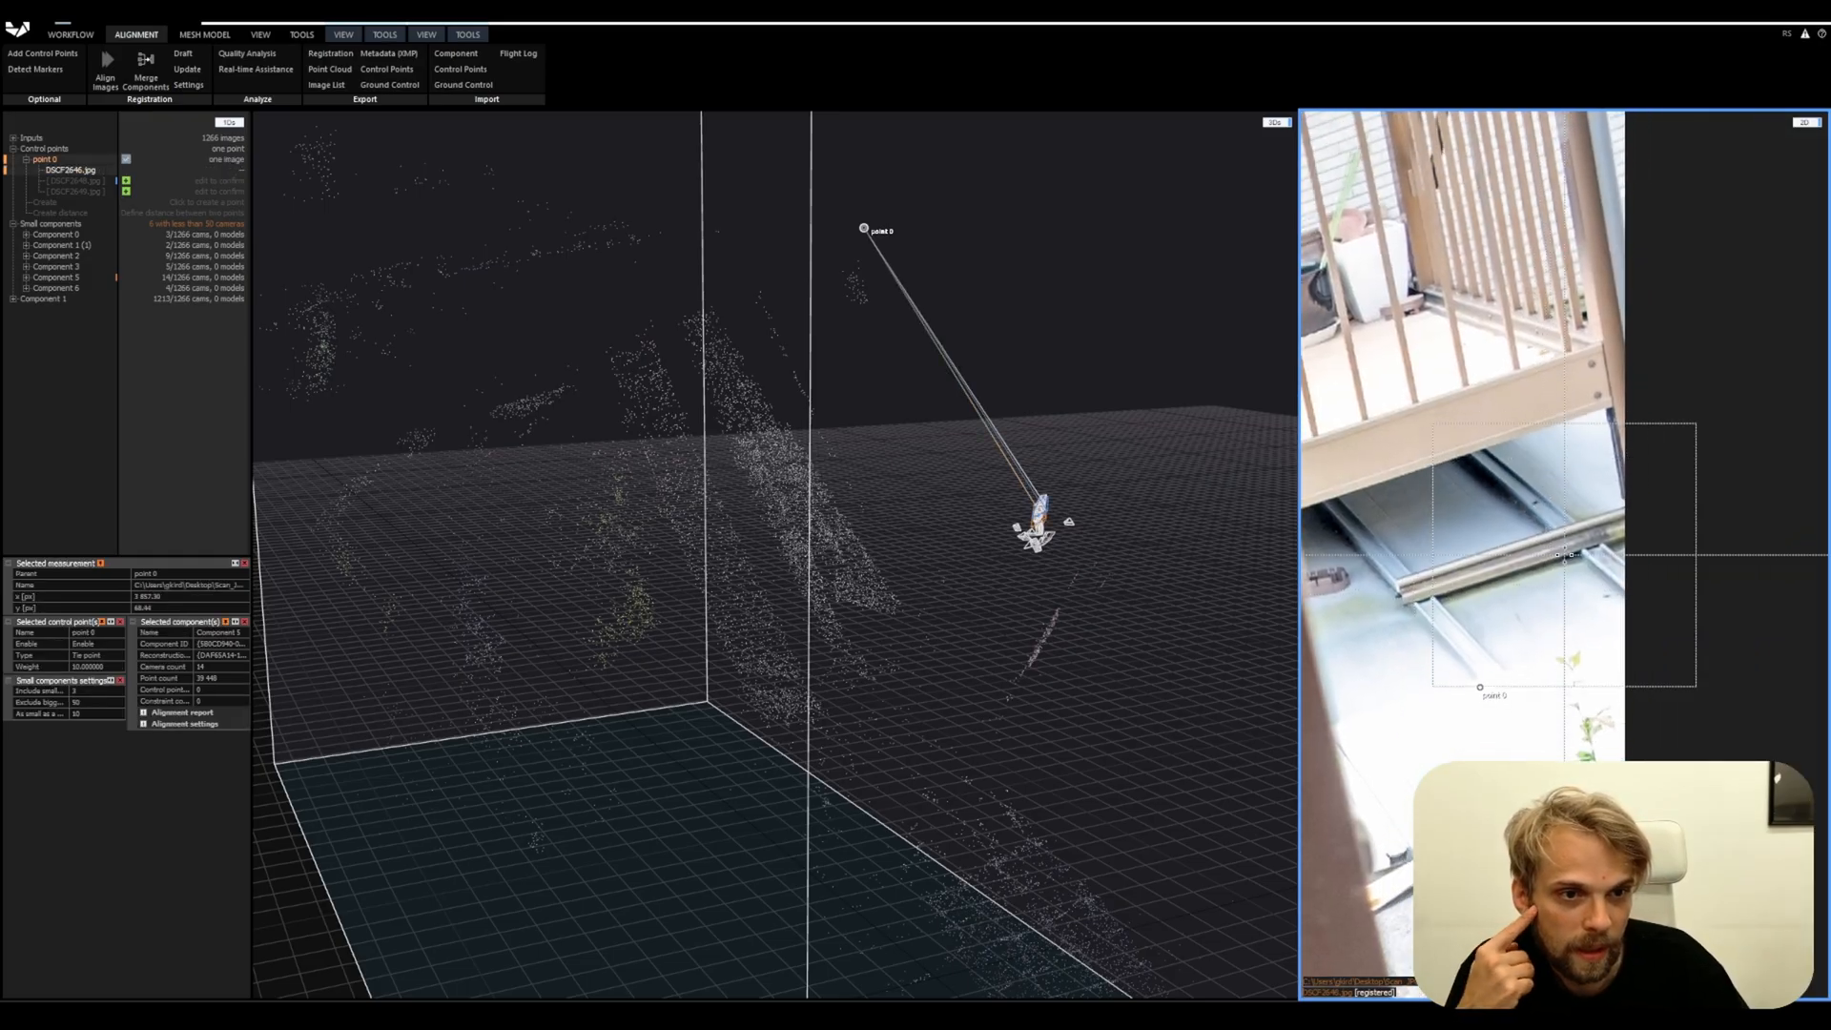
pyautogui.scroll(5, 1564, 554)
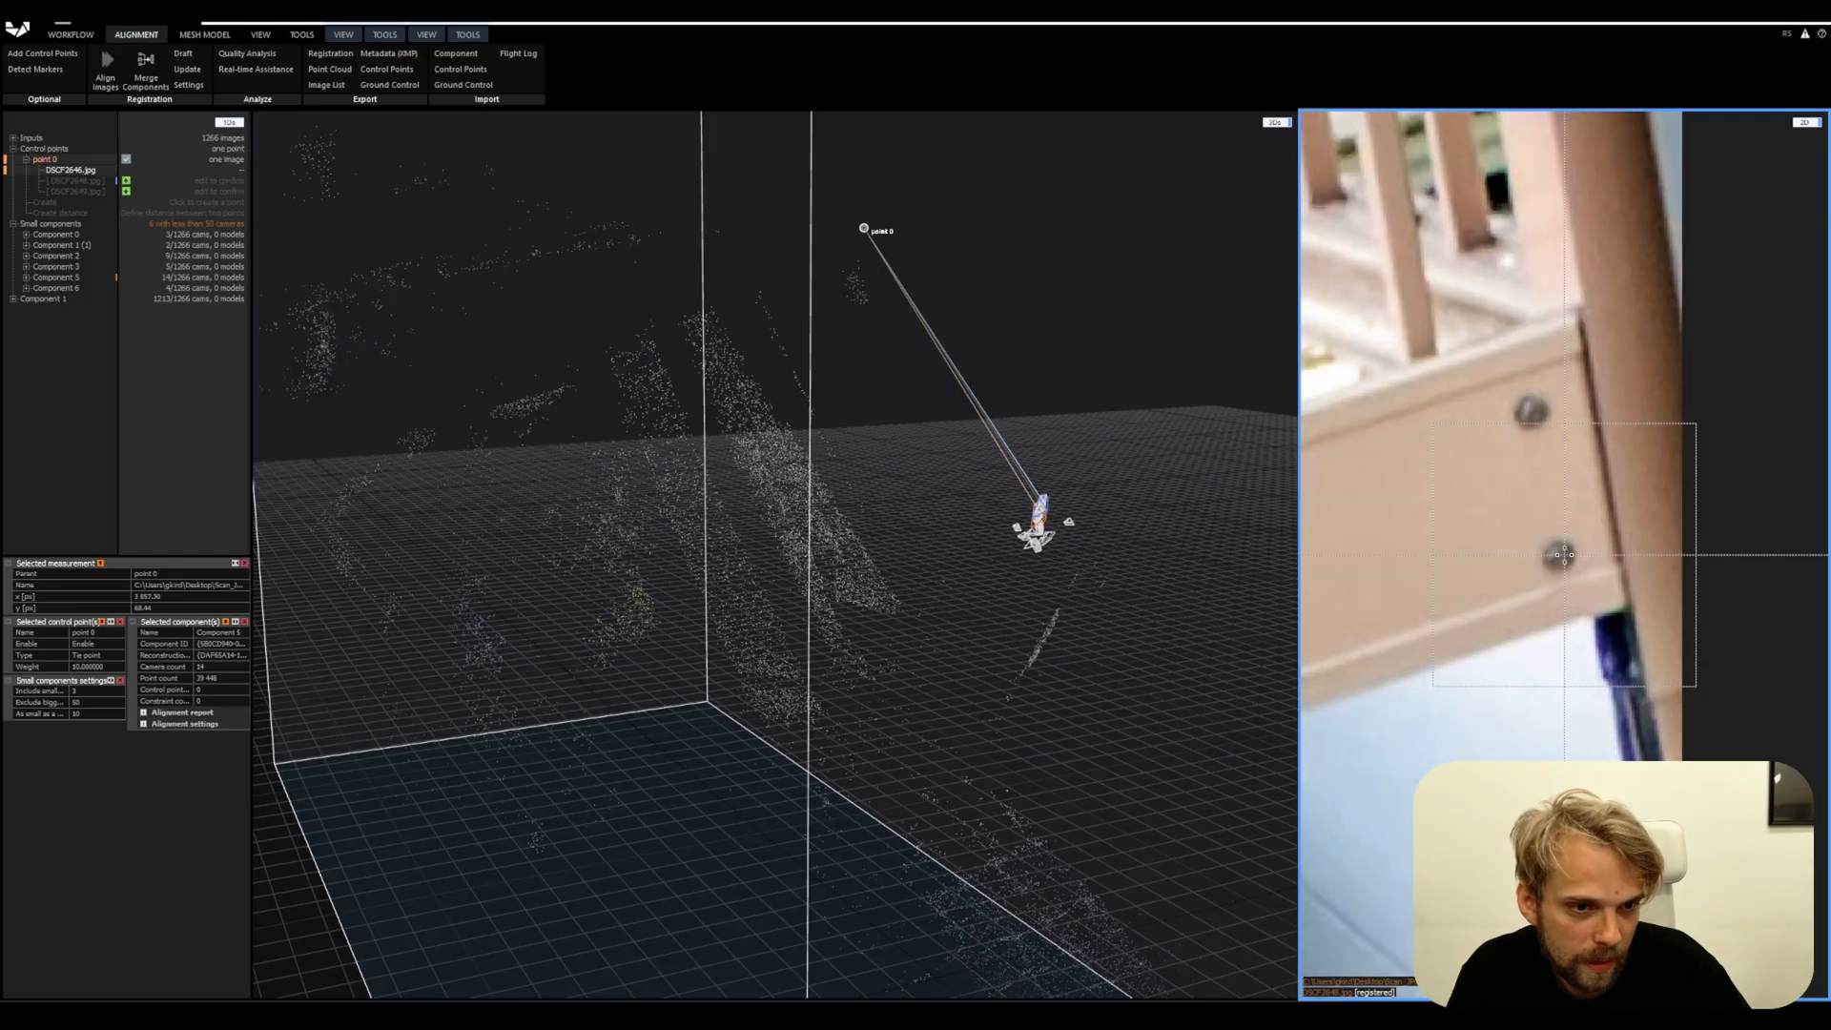
pyautogui.click(1564, 554)
pyautogui.moveTo(1564, 554); pyautogui.dragTo(1558, 573)
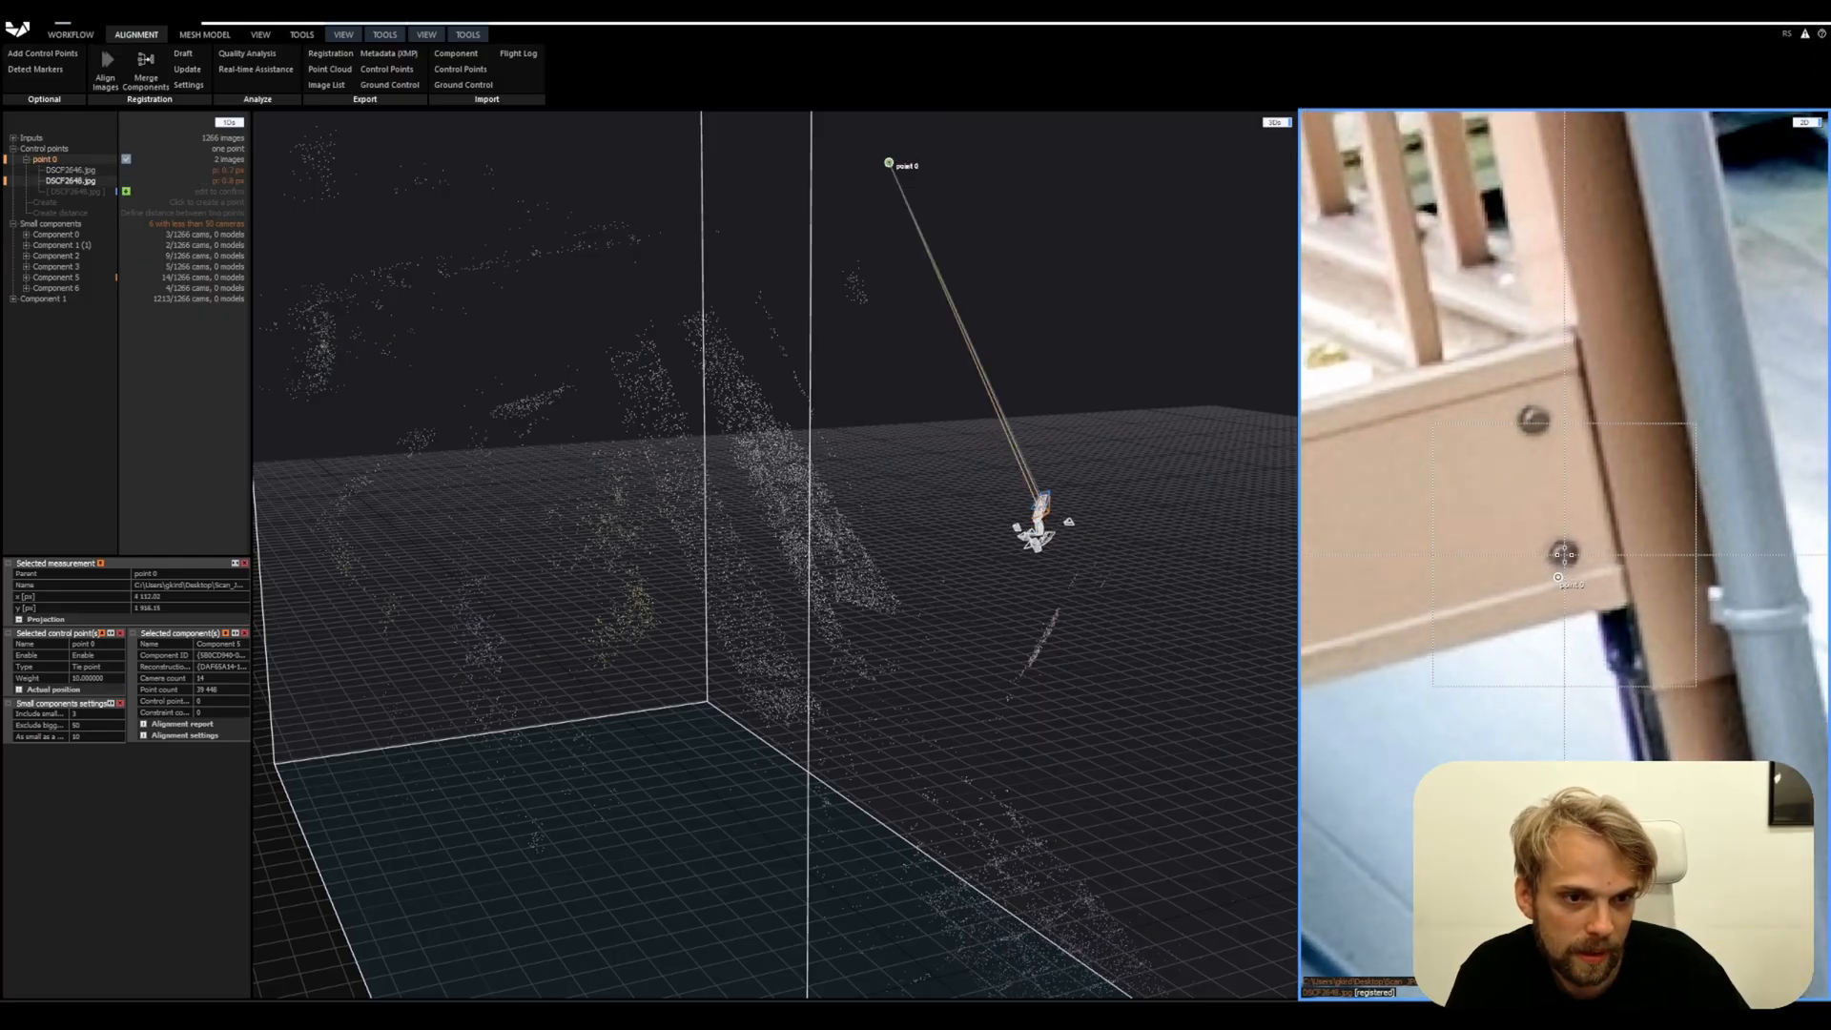
pyautogui.click(1564, 554)
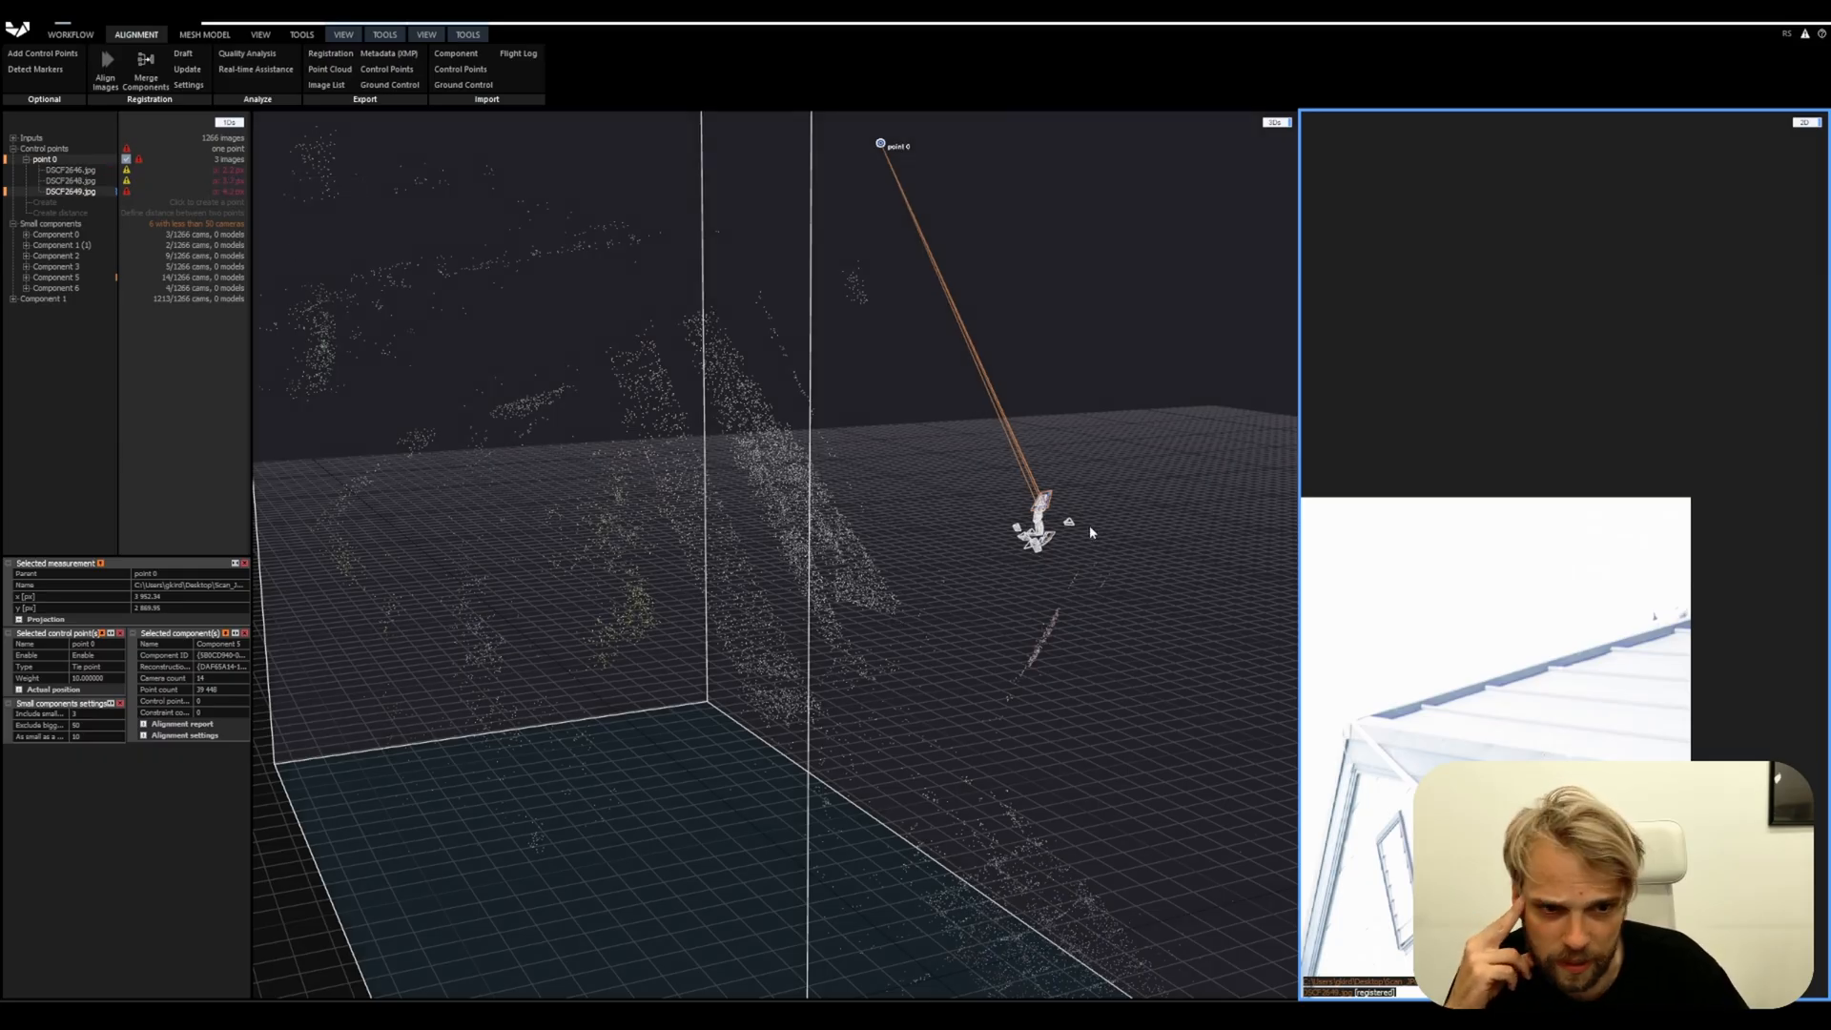
# Zoom in on the bolt in DSCF2649.jpg and fine-tune point 0 at its centre
pyautogui.scroll(-2, 1317, 684)
pyautogui.scroll(5, 1552, 675)
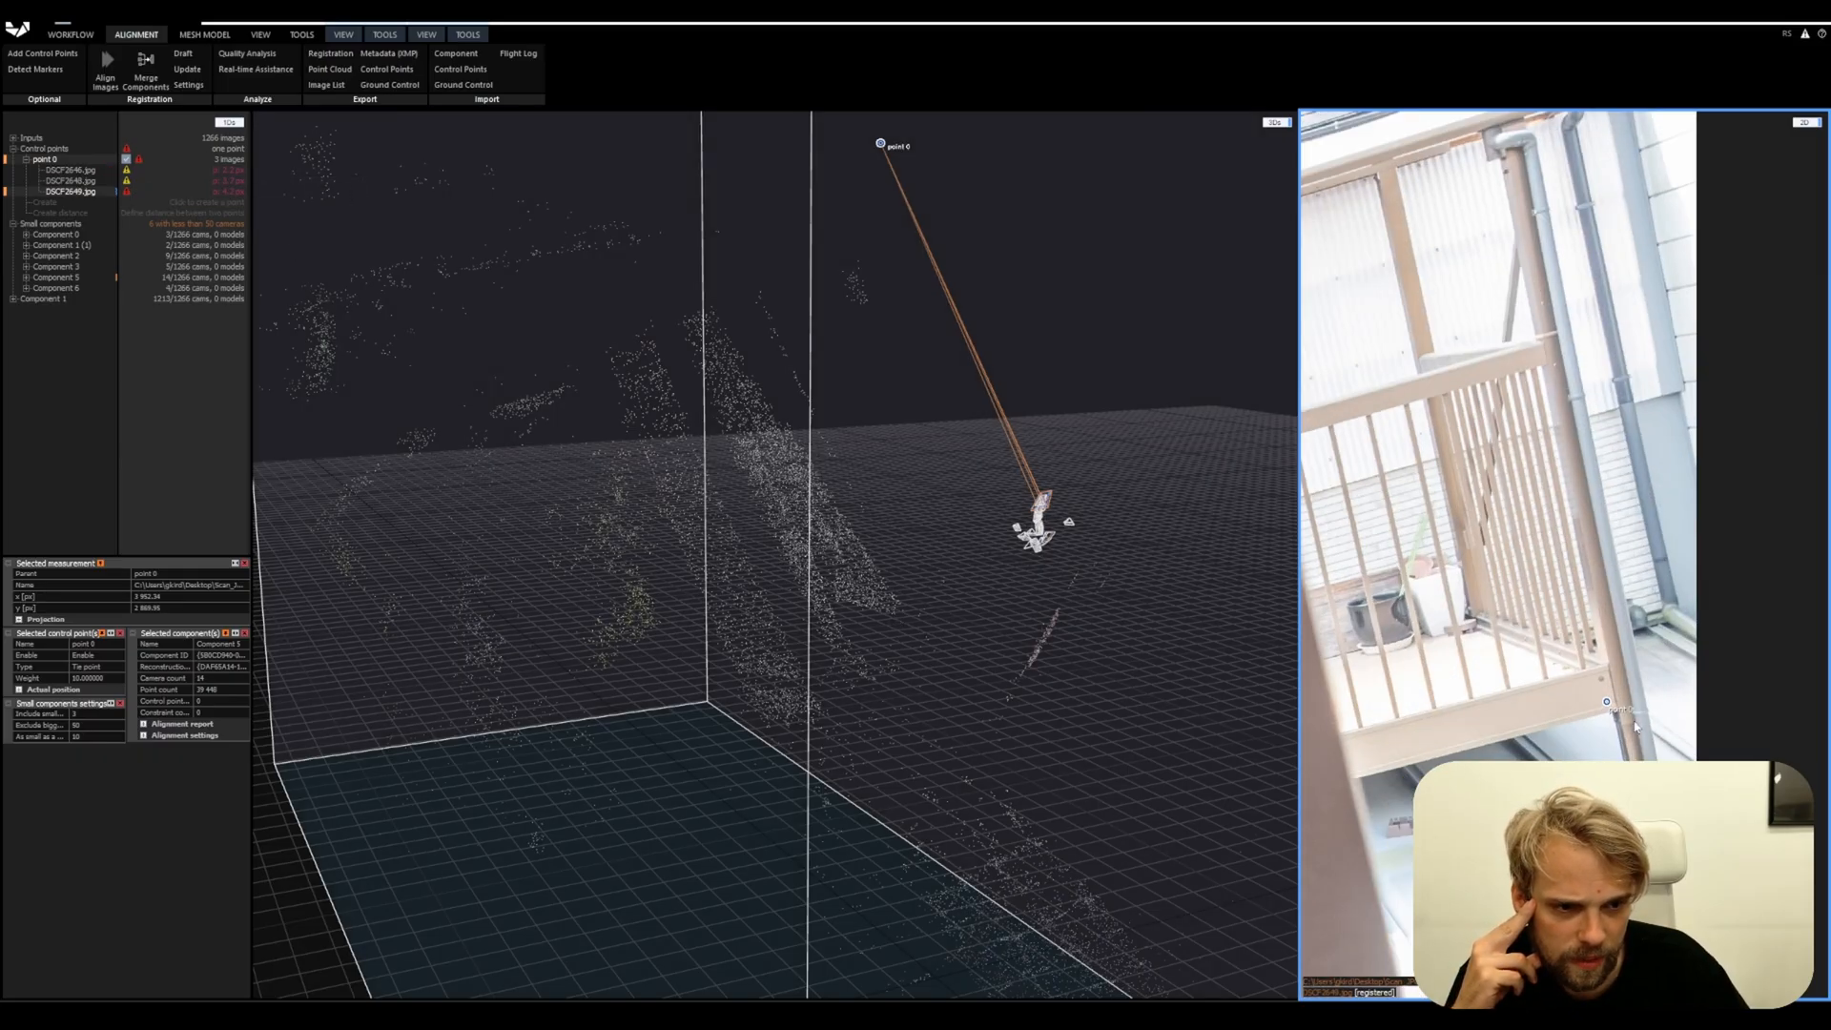
pyautogui.scroll(4, 1553, 675)
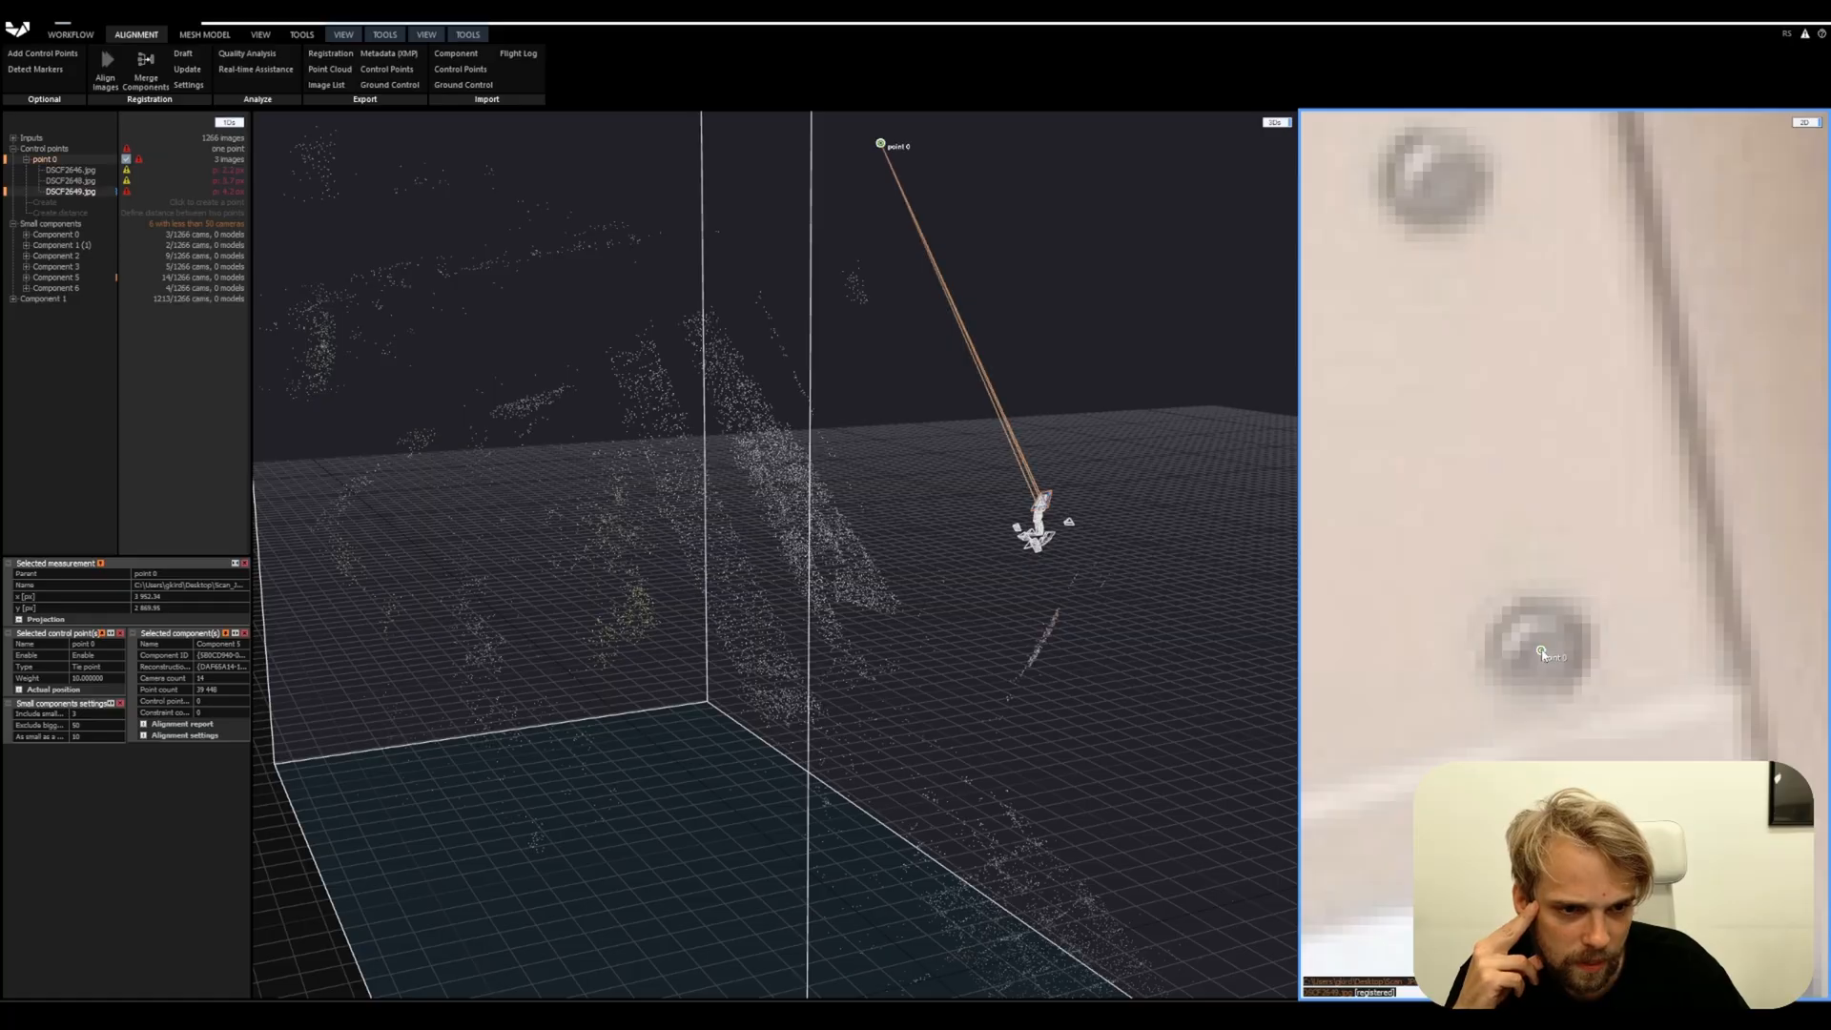
pyautogui.moveTo(1541, 656); pyautogui.dragTo(1567, 554)
pyautogui.scroll(-2, 1567, 553)
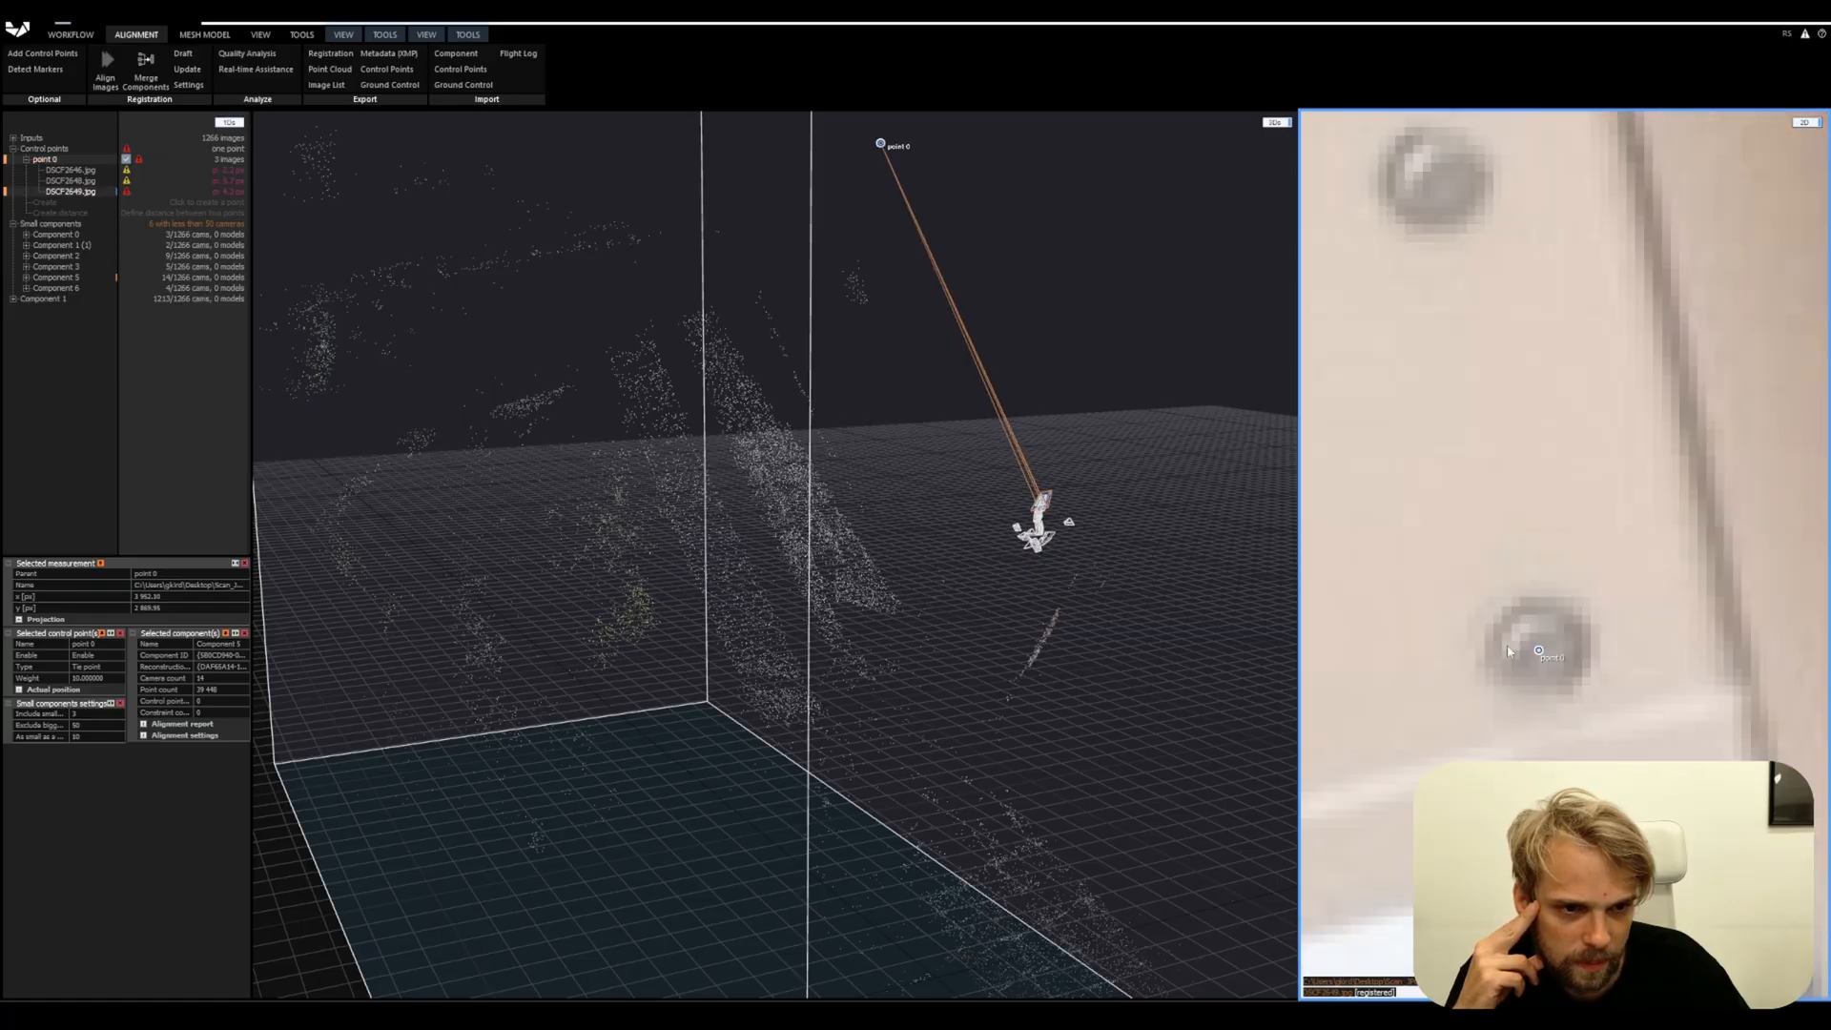
# Check up close how point 0 sits on the balcony bolt in DSCF2648.jpg and DSCF2646.jpg
pyautogui.click(75, 182)
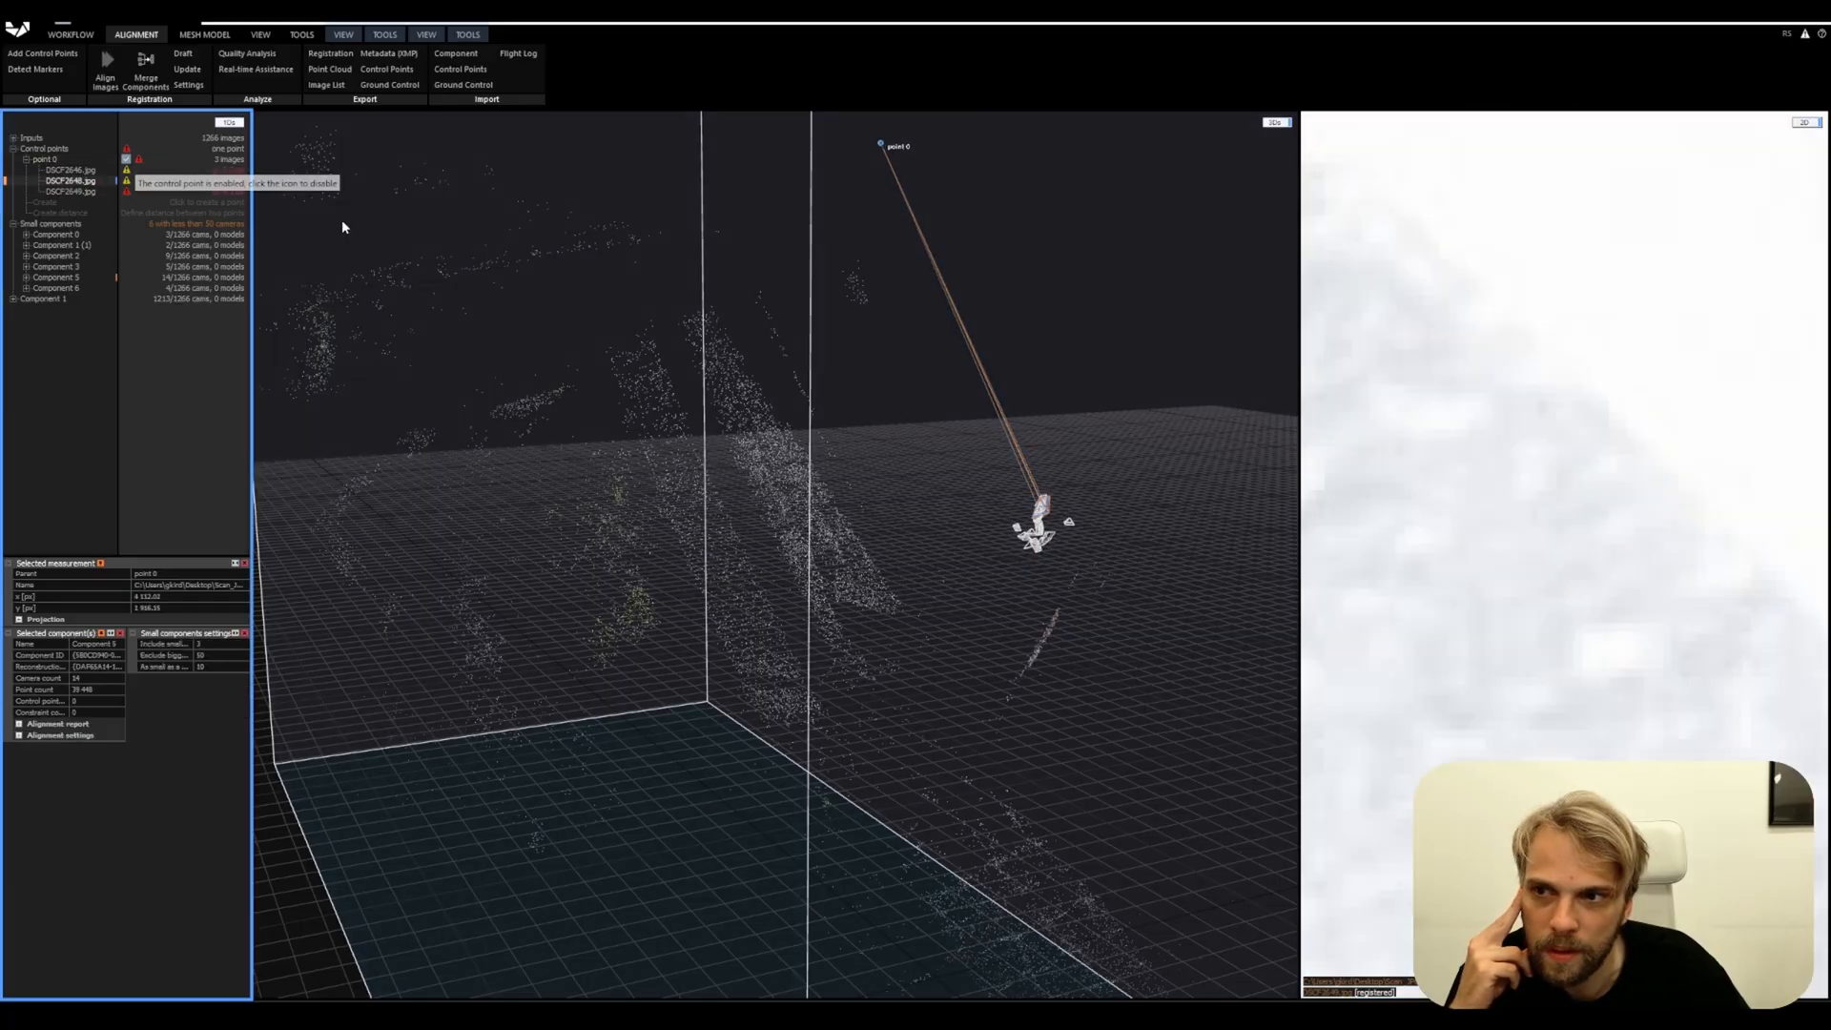
pyautogui.scroll(6, 1518, 412)
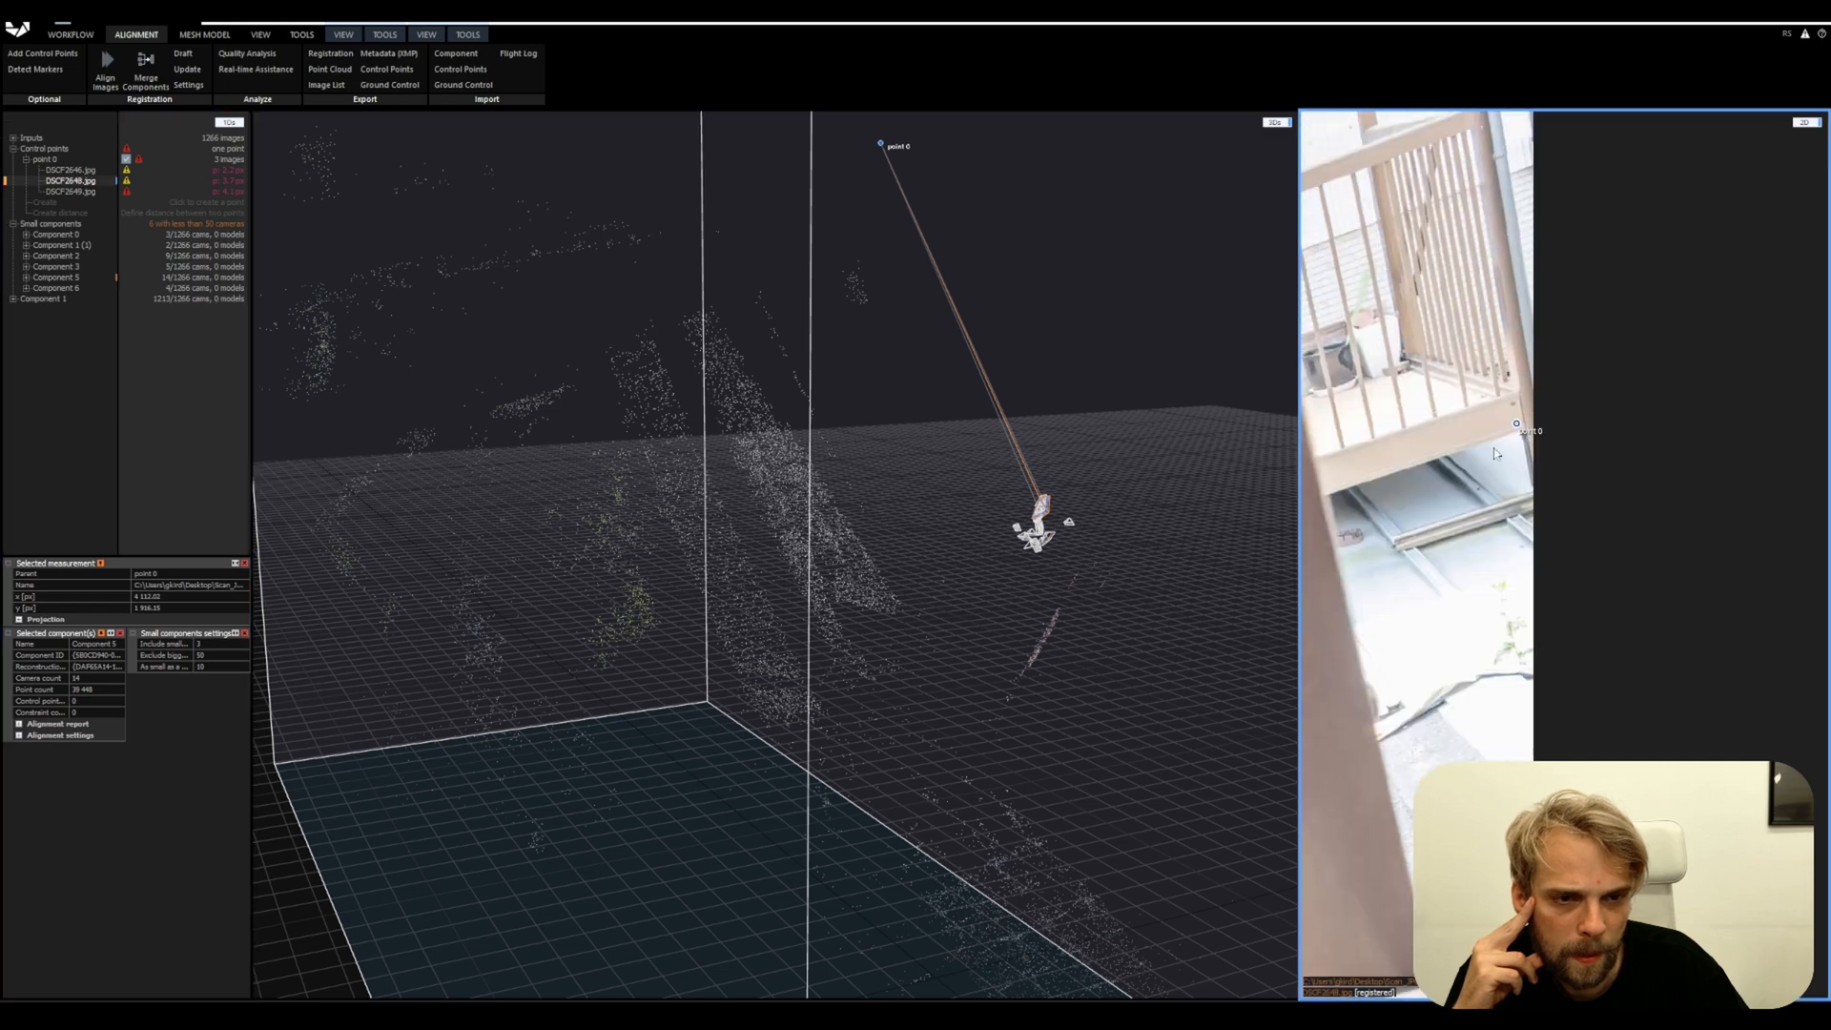
pyautogui.click(77, 170)
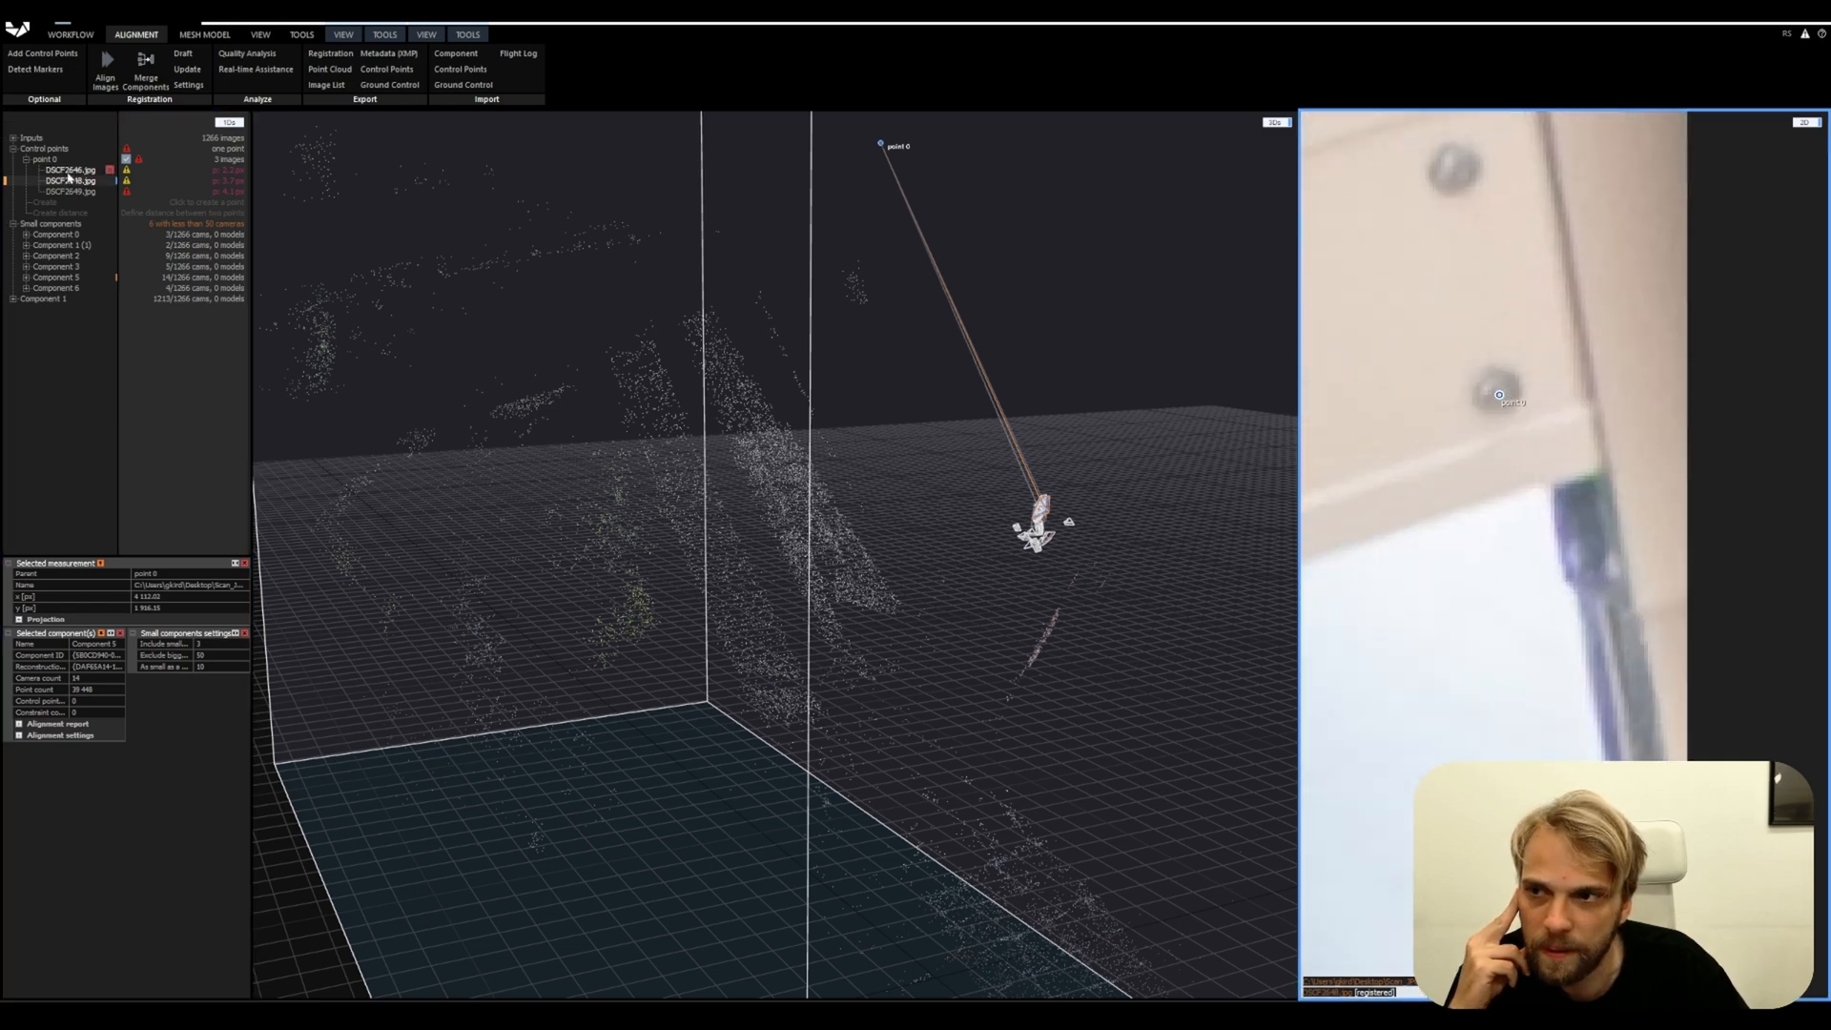
pyautogui.scroll(6, 1498, 477)
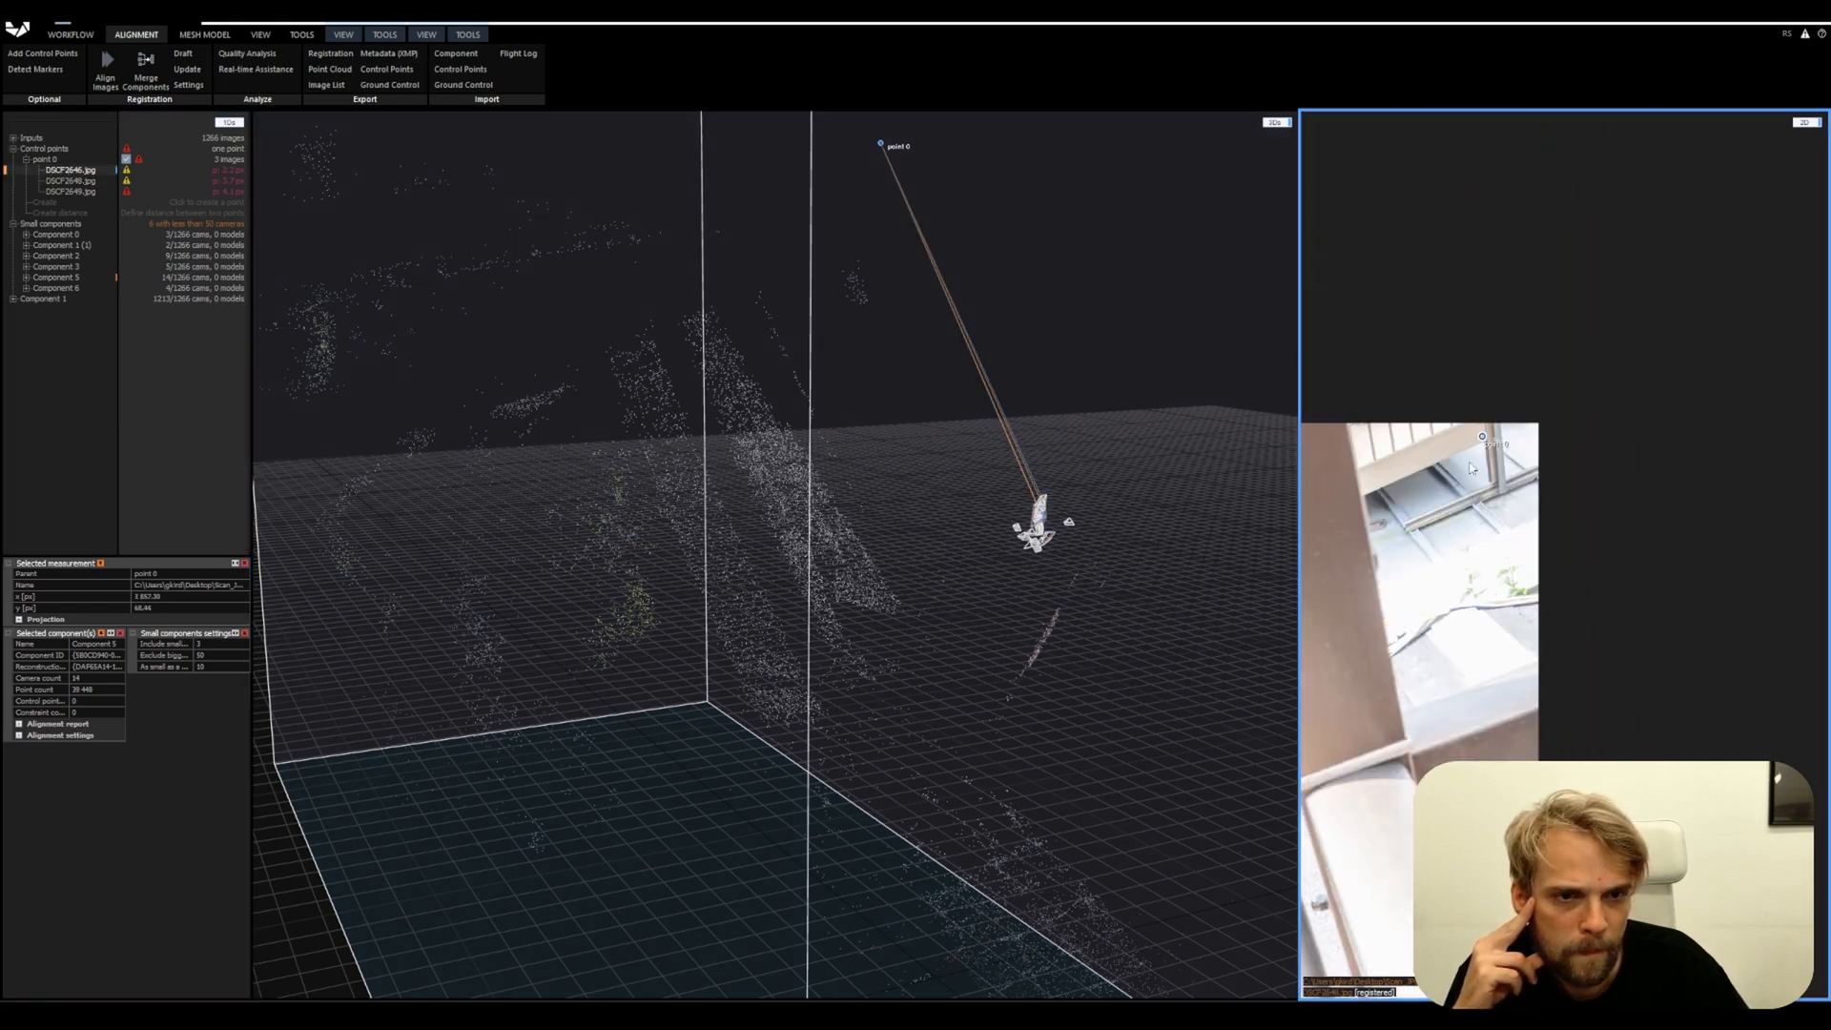
pyautogui.scroll(4, 1459, 447)
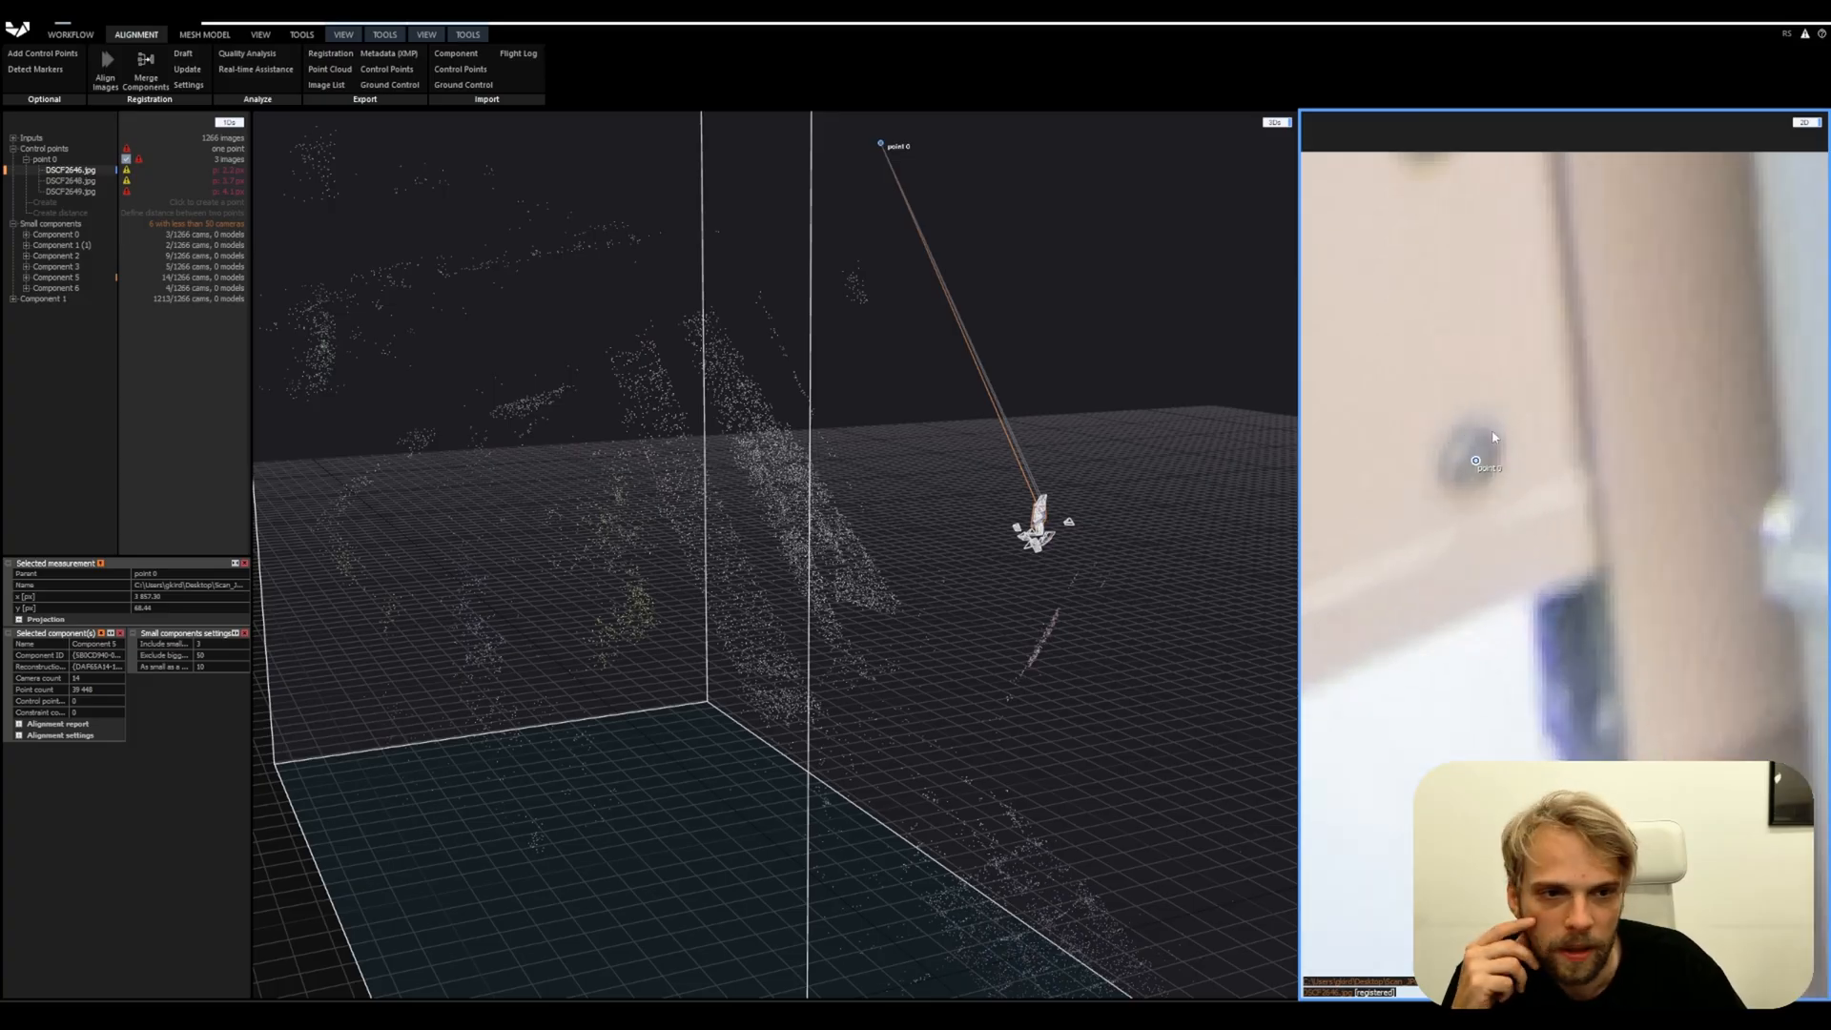
pyautogui.scroll(-5, 1459, 448)
pyautogui.scroll(-4, 1456, 449)
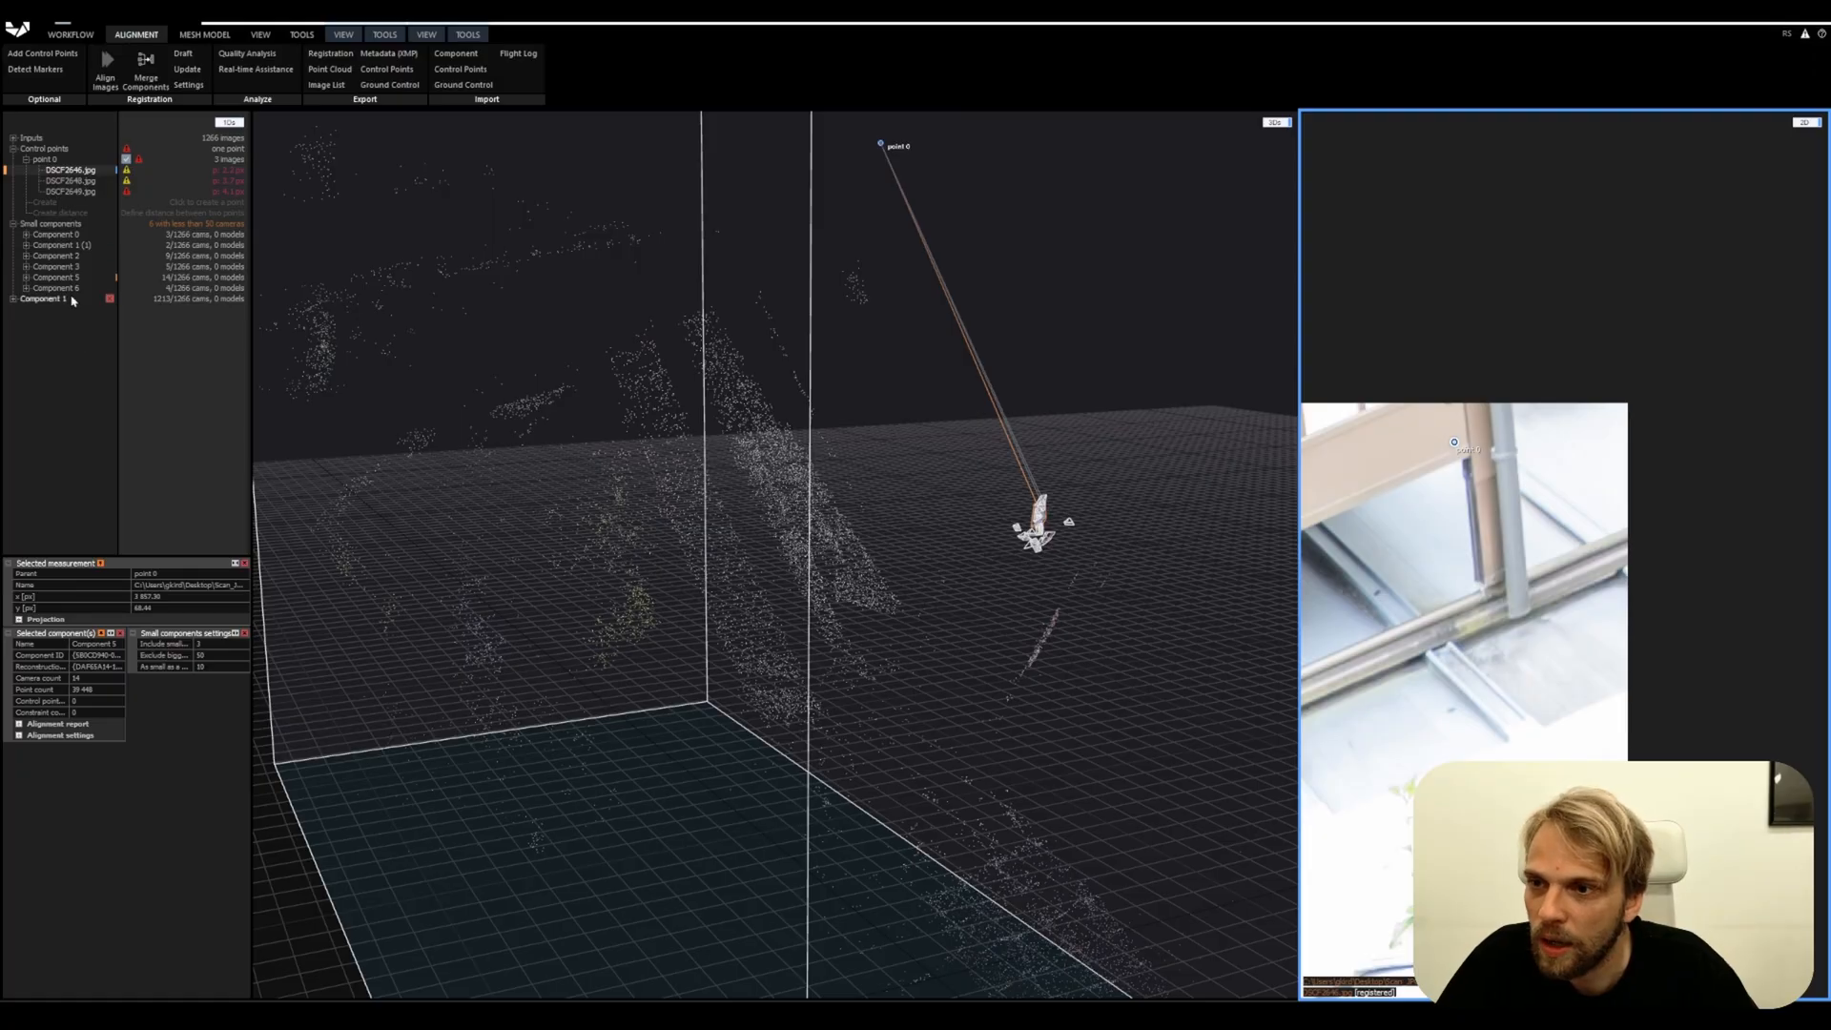
# Show Component 1 in the 3D view, zoom to its upper camera groups, and select control point point 0
pyautogui.click(44, 298)
pyautogui.scroll(-3, 947, 571)
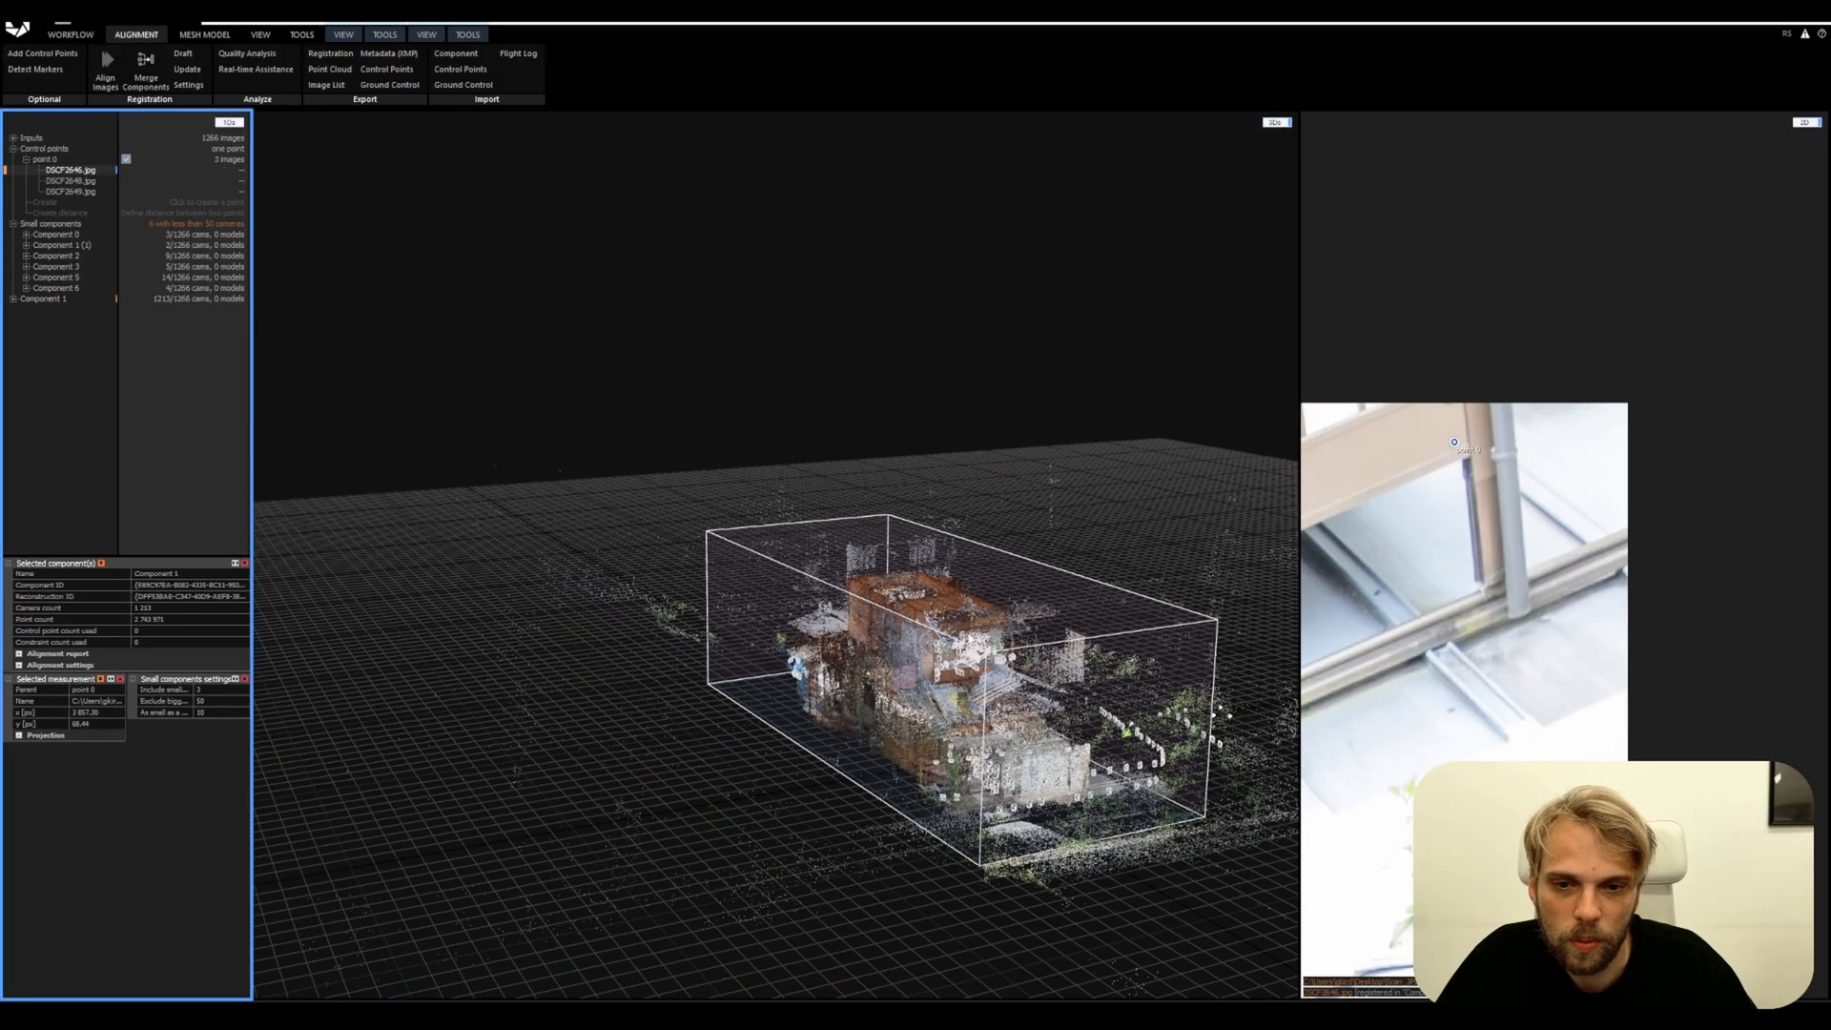
pyautogui.moveTo(947, 570)
pyautogui.mouseDown()
pyautogui.moveTo(944, 458)
pyautogui.moveTo(982, 563)
pyautogui.mouseUp()
pyautogui.scroll(3, 990, 681)
pyautogui.moveTo(989, 681); pyautogui.dragTo(872, 551, button='right')
pyautogui.click(43, 159)
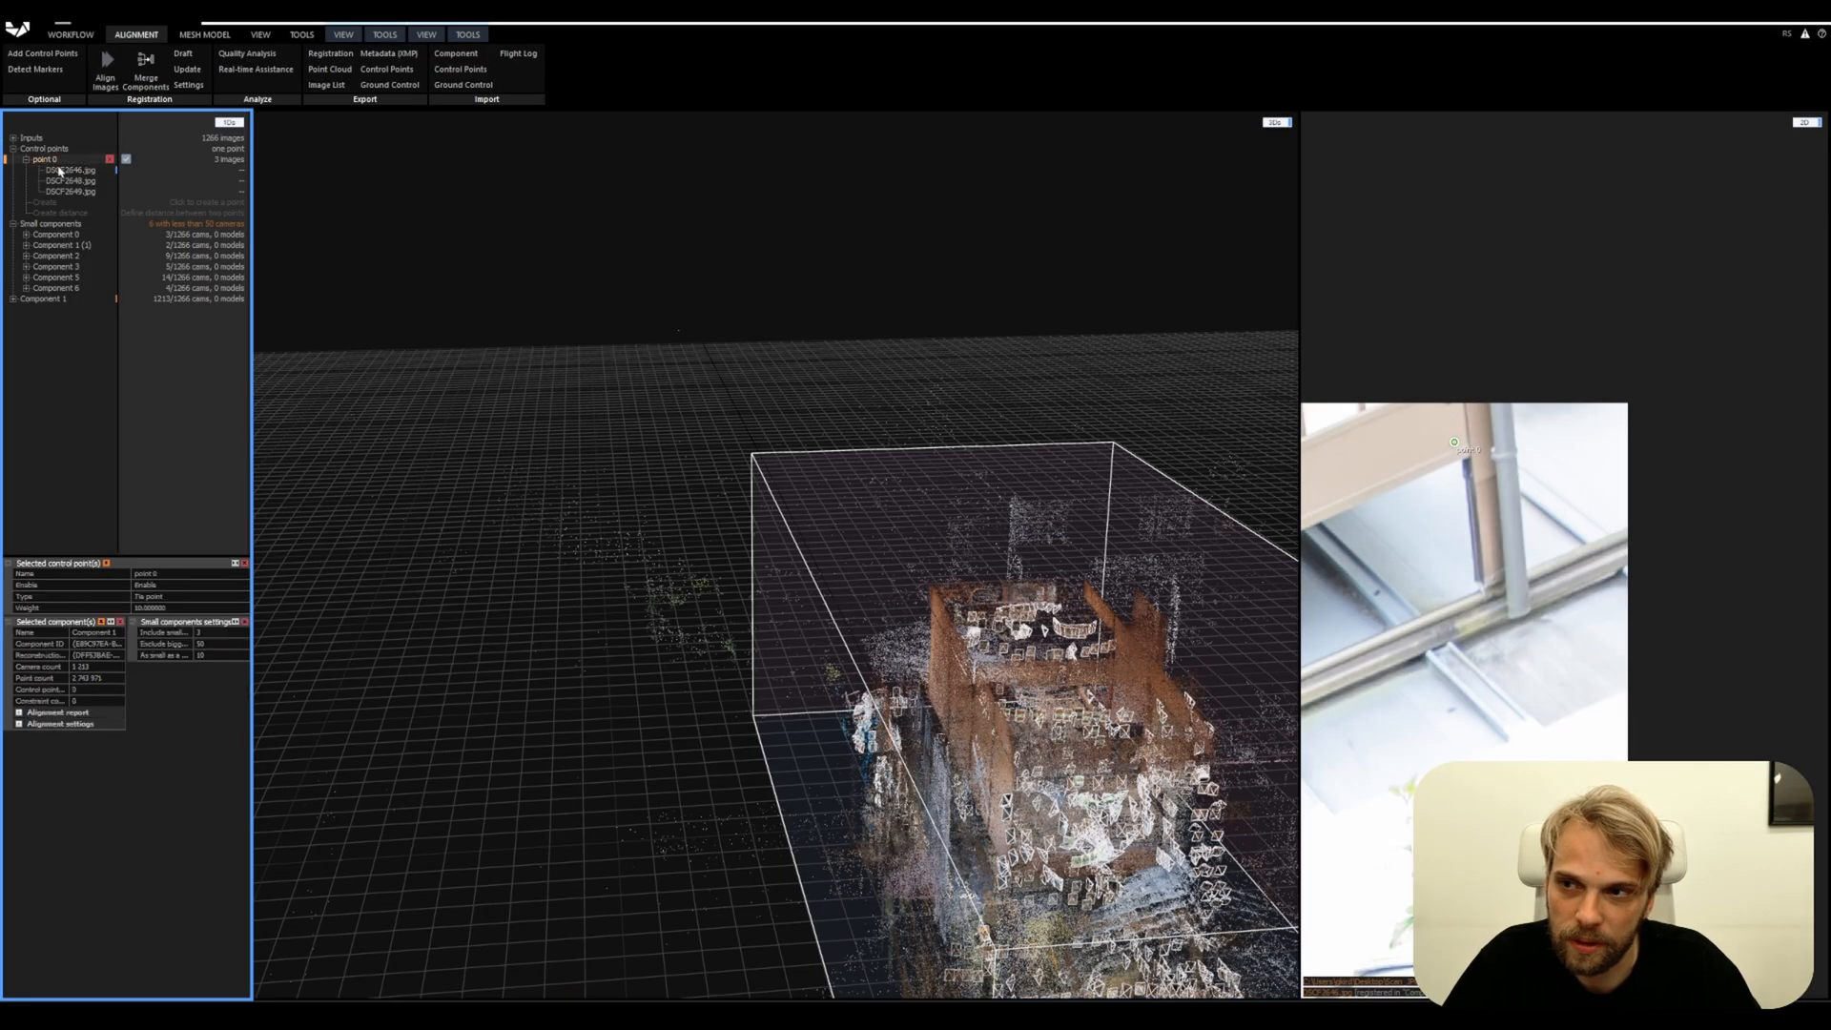
pyautogui.scroll(3, 987, 544)
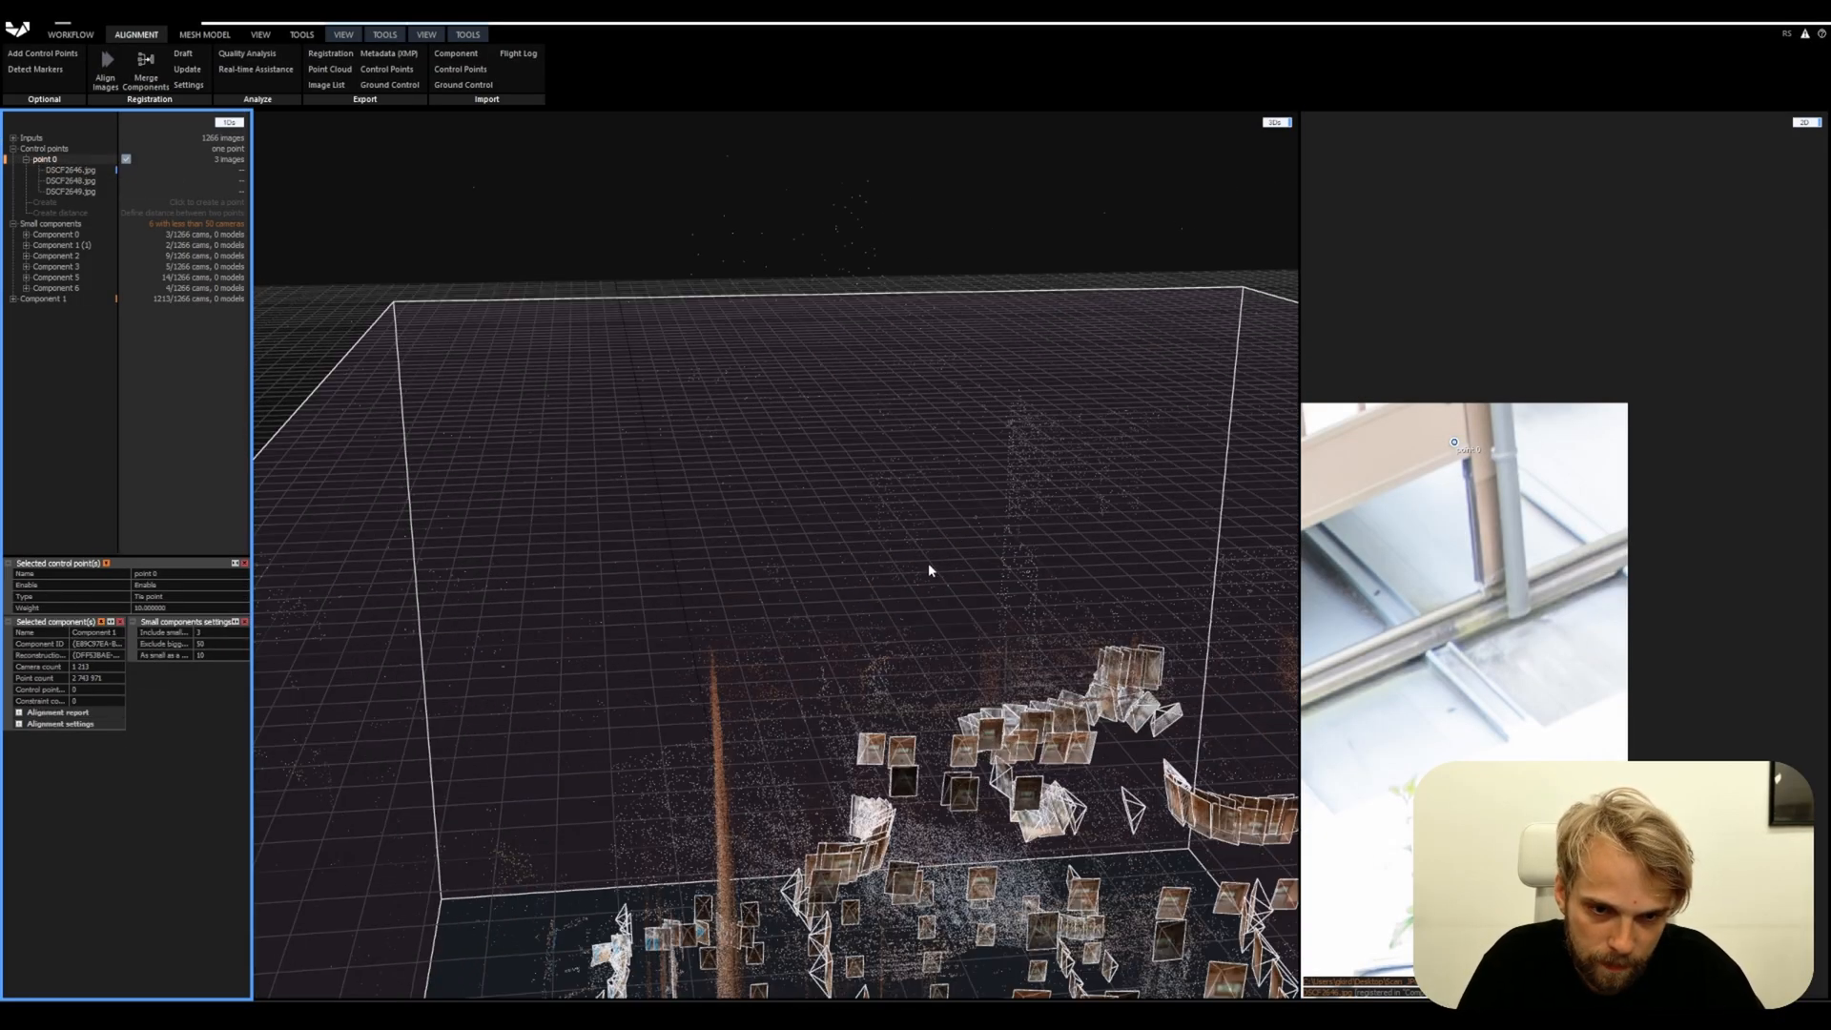
pyautogui.press('F3')
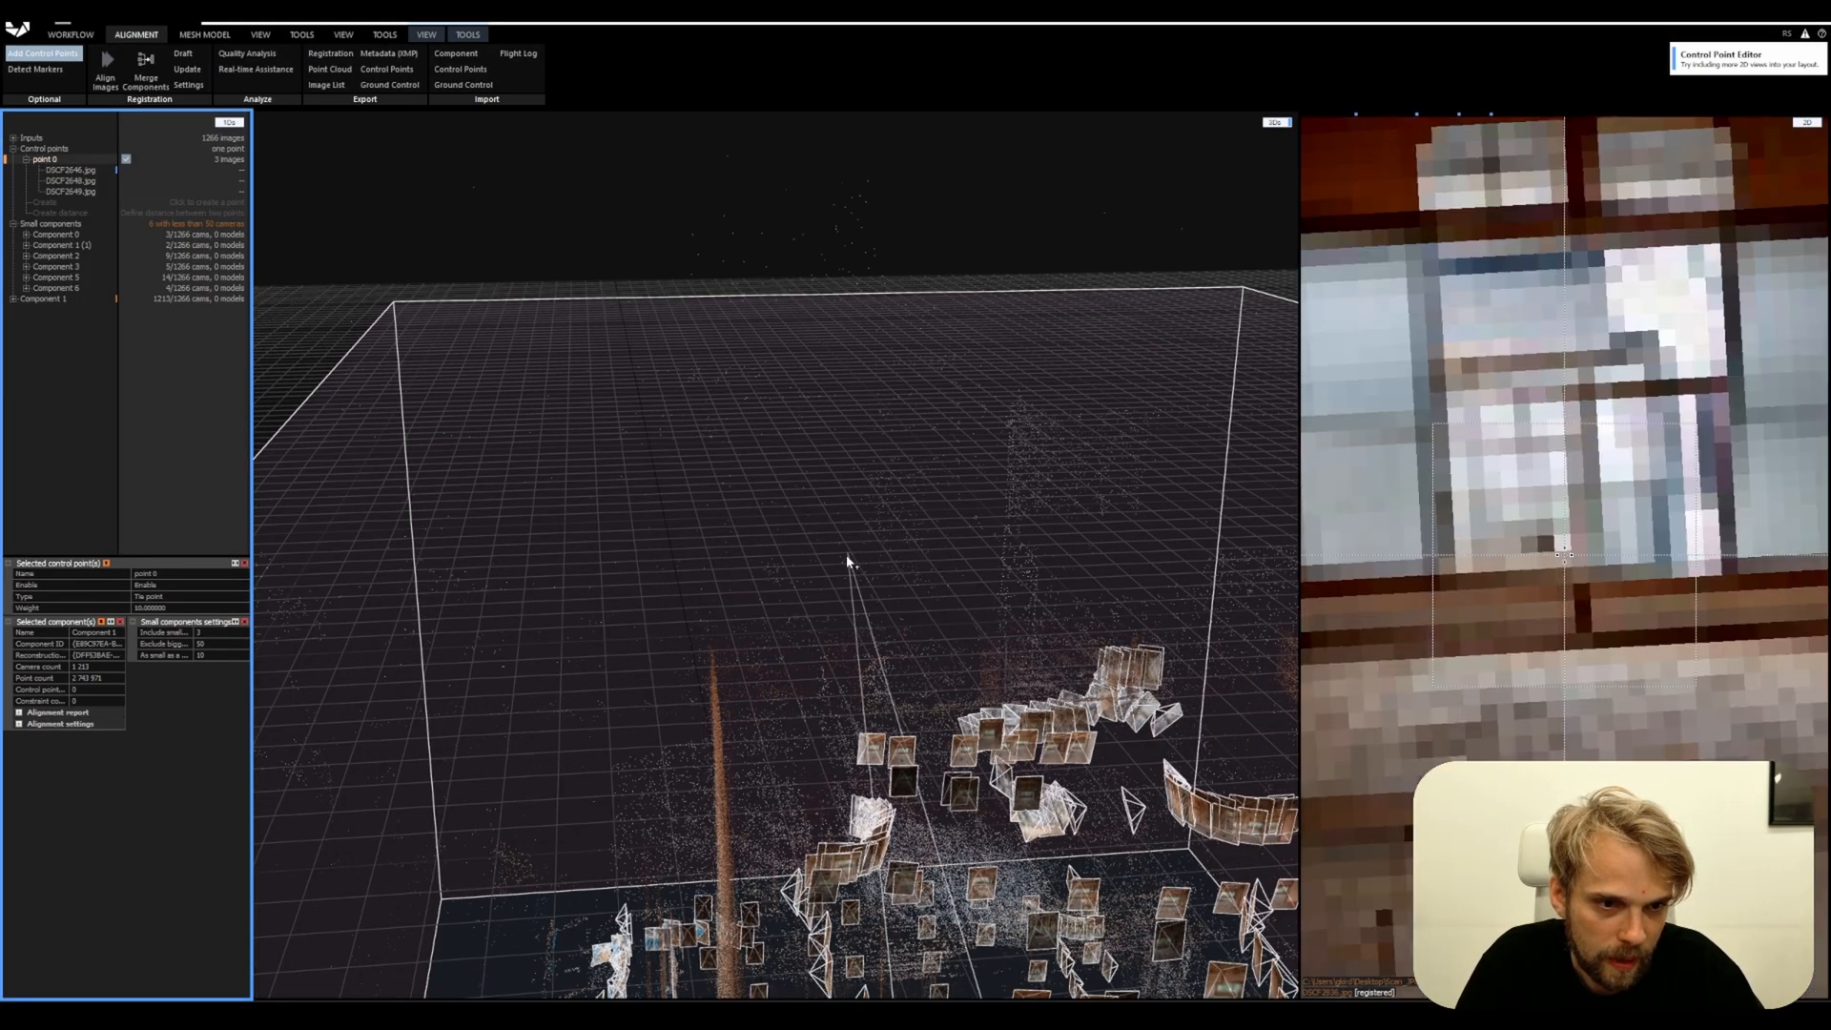
pyautogui.click(861, 588)
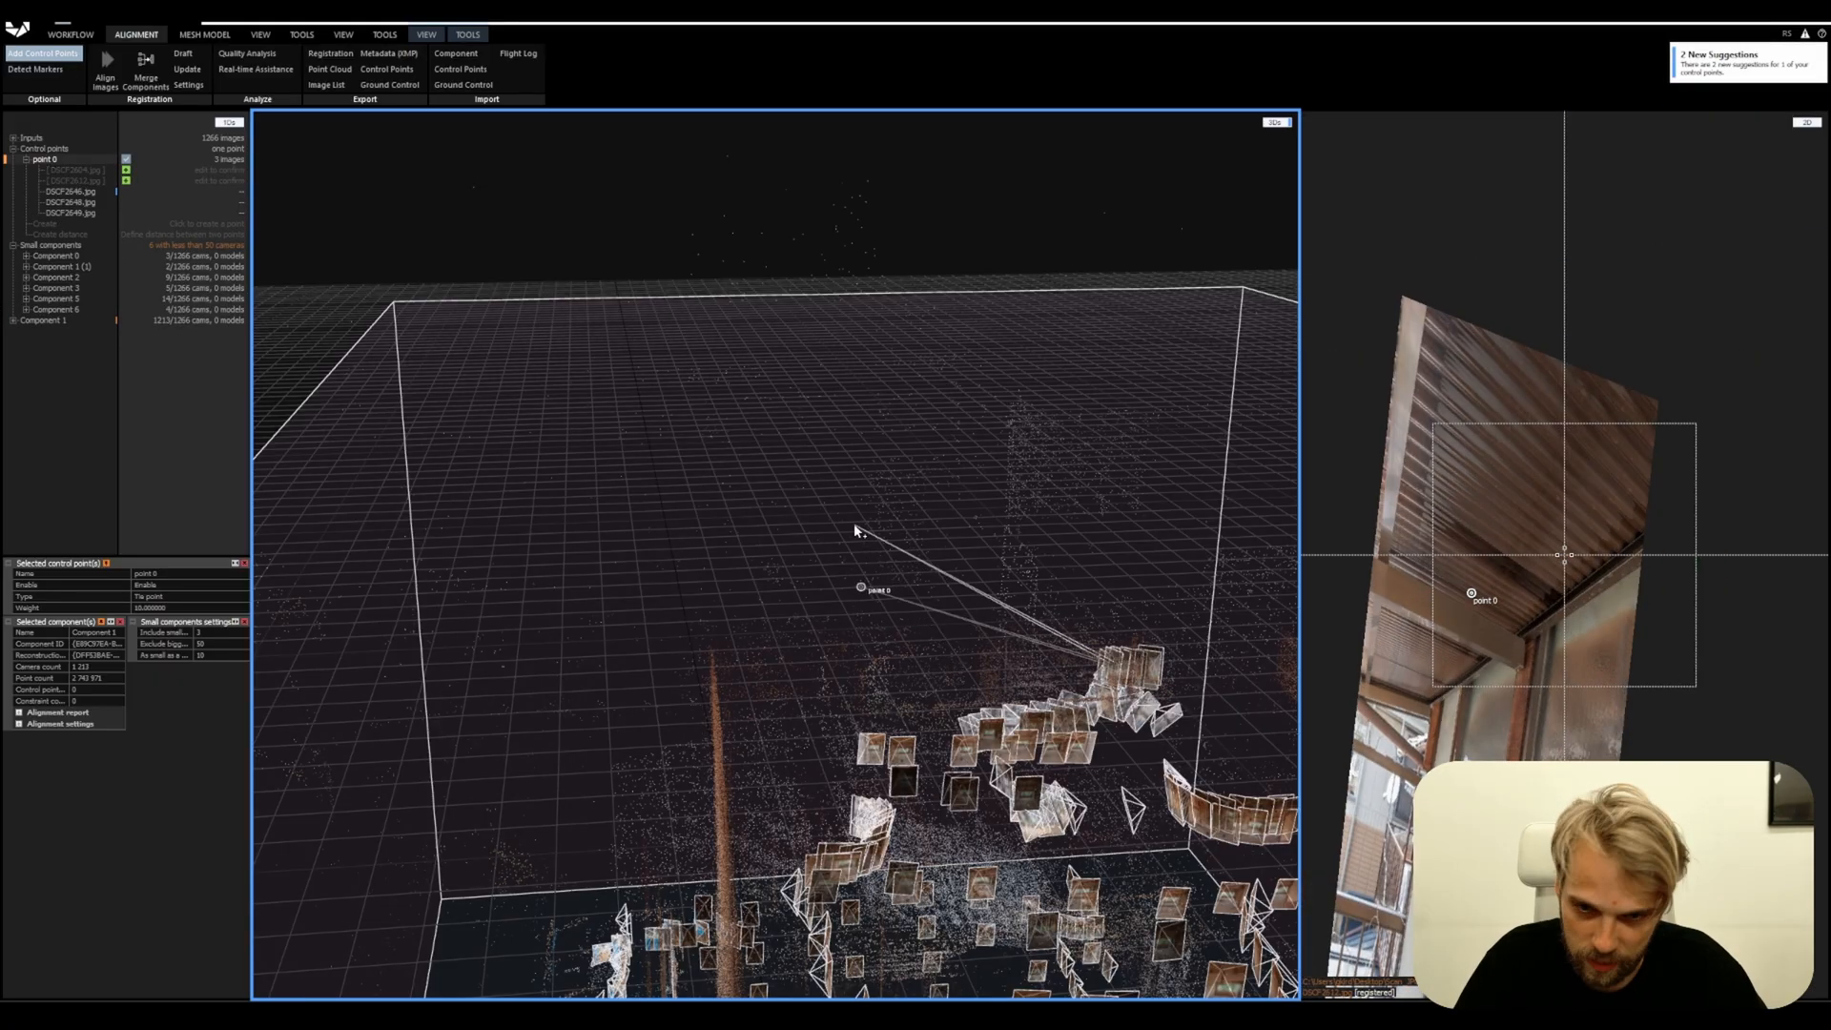
pyautogui.press('Escape')
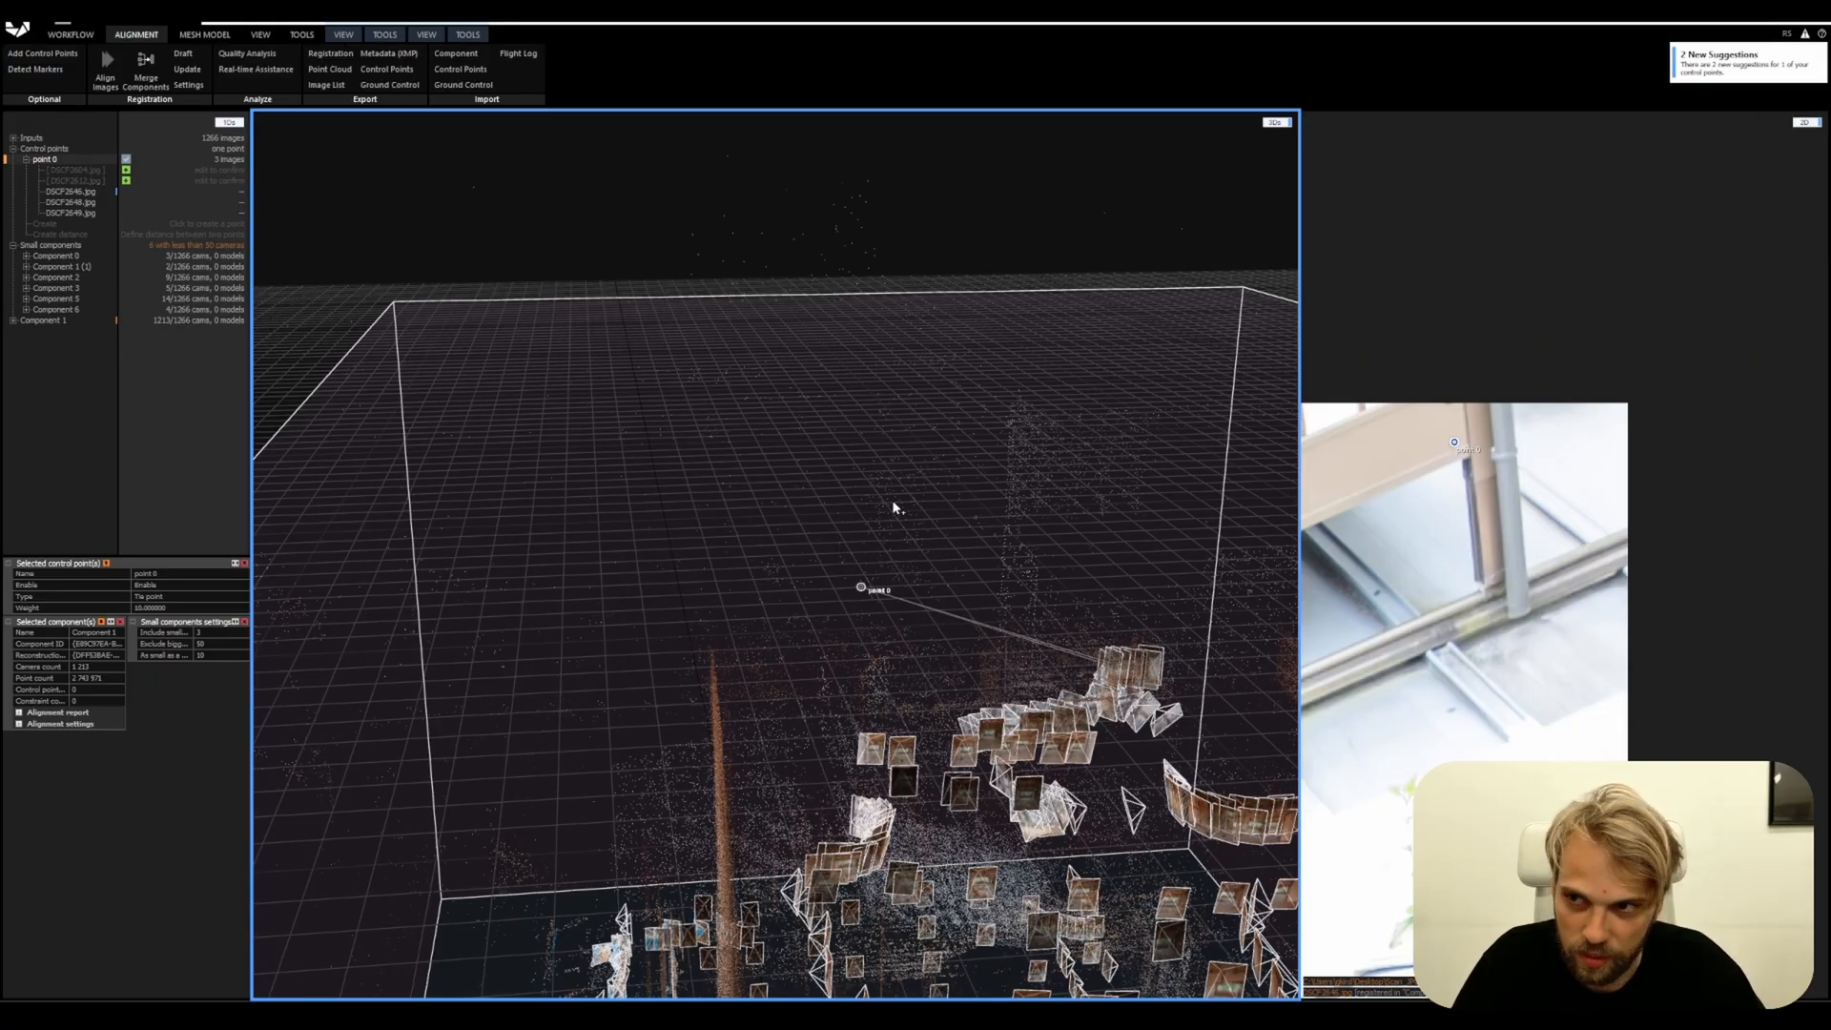
# Place point 0 in Component 1 where its cameras see the balcony corner, and open suggested photo DSCF2590.jpg
pyautogui.hotkey('ctrl', 'p')
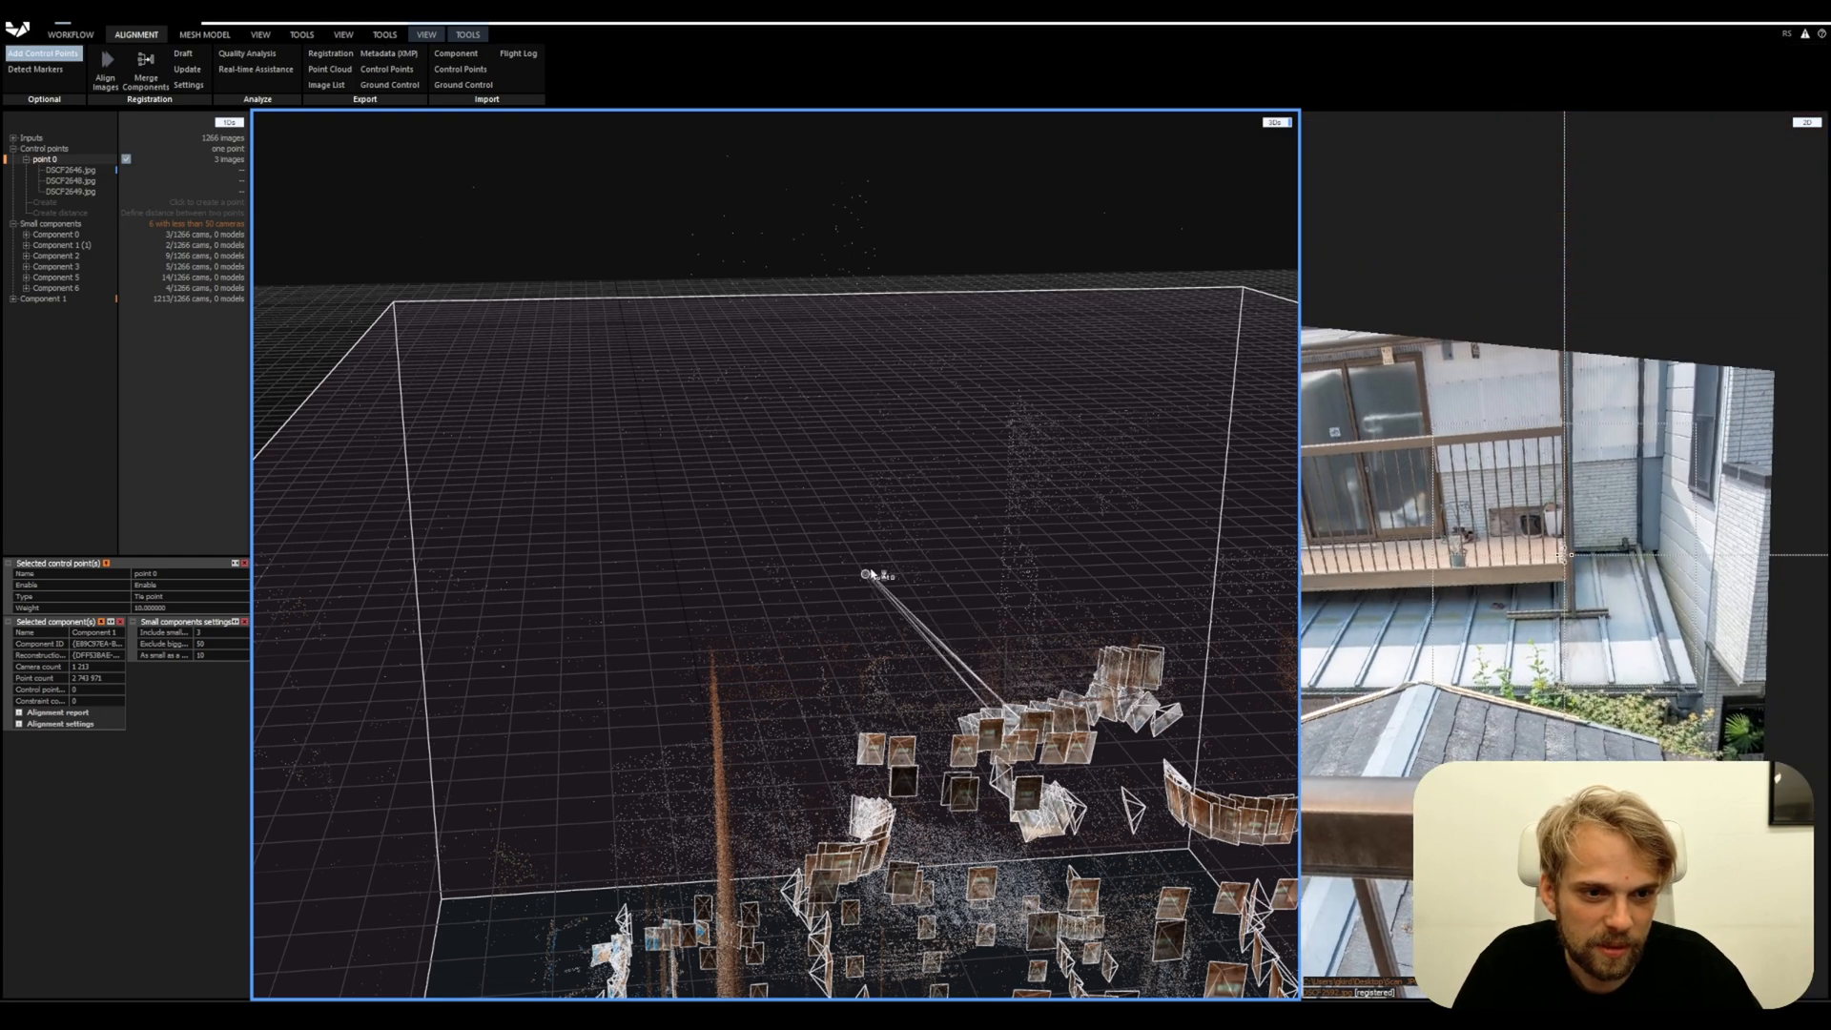
pyautogui.click(867, 573)
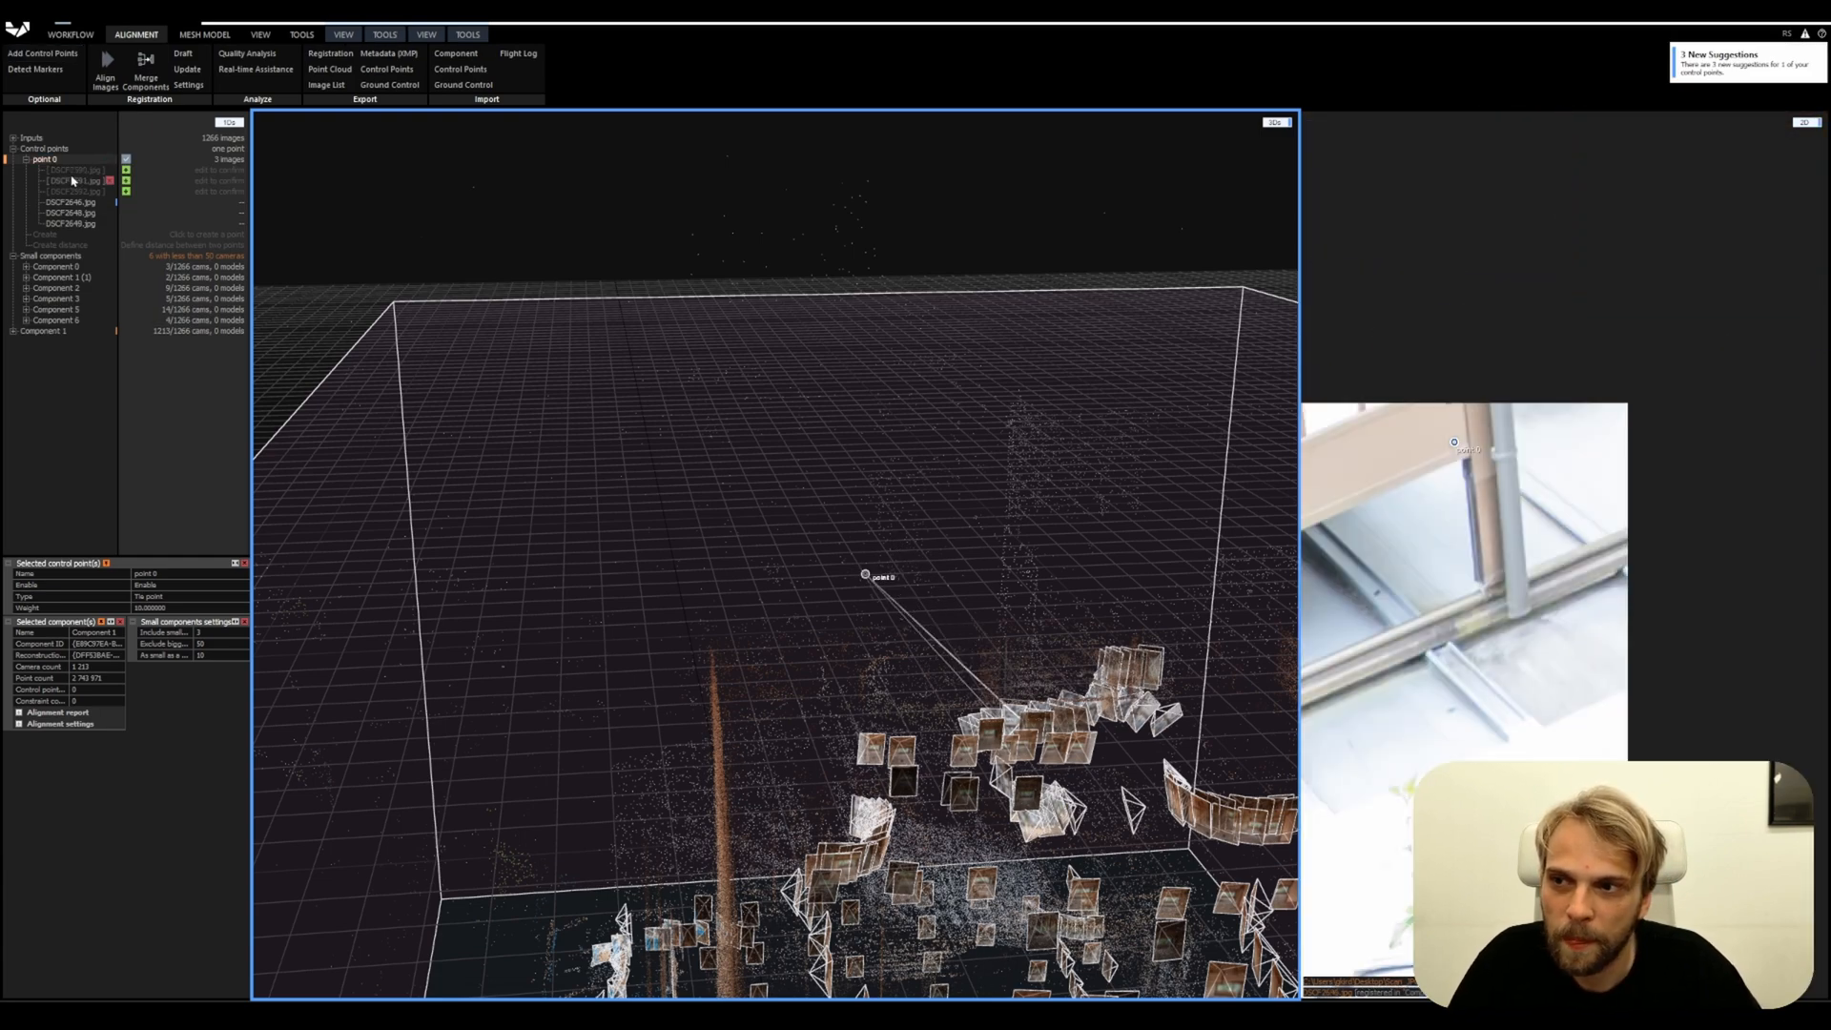
pyautogui.click(74, 170)
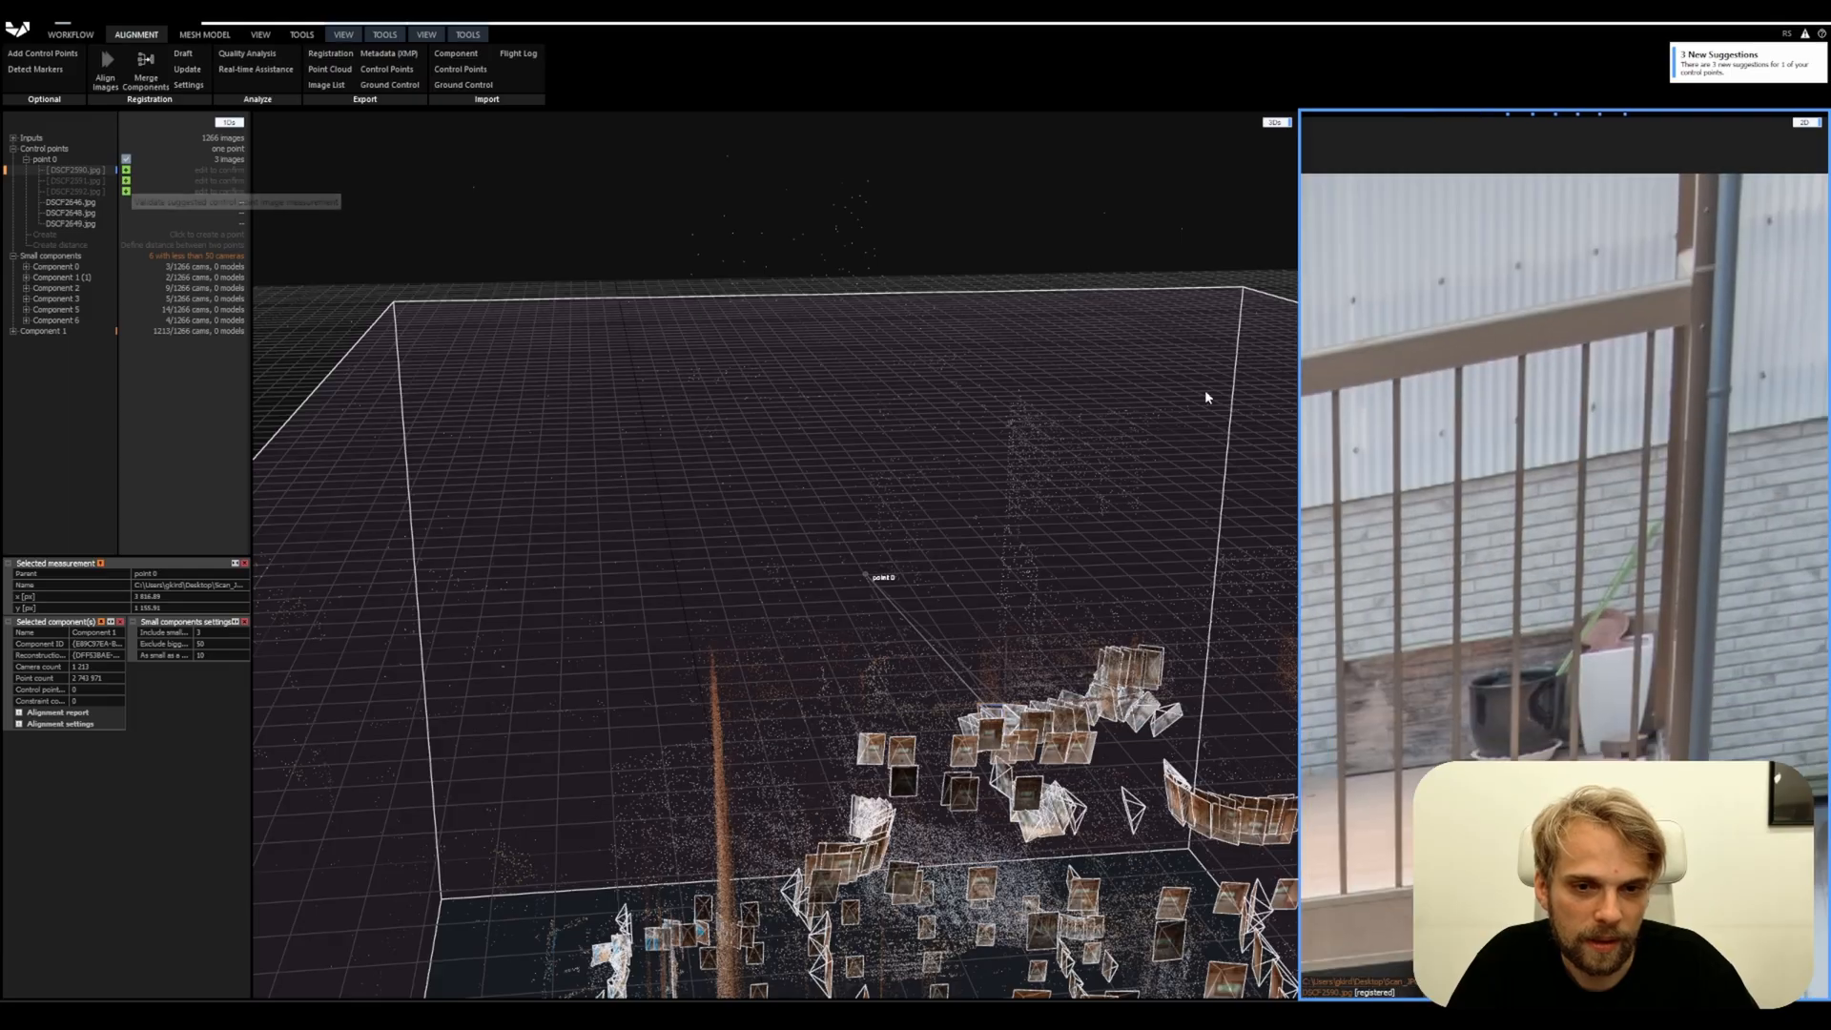
# Widen the photo view and pin point 0 on the lower balcony beam bolt in DSCF2590.jpg
pyautogui.moveTo(1299, 356); pyautogui.dragTo(970, 363)
pyautogui.scroll(5, 1168, 648)
pyautogui.scroll(-2, 1173, 661)
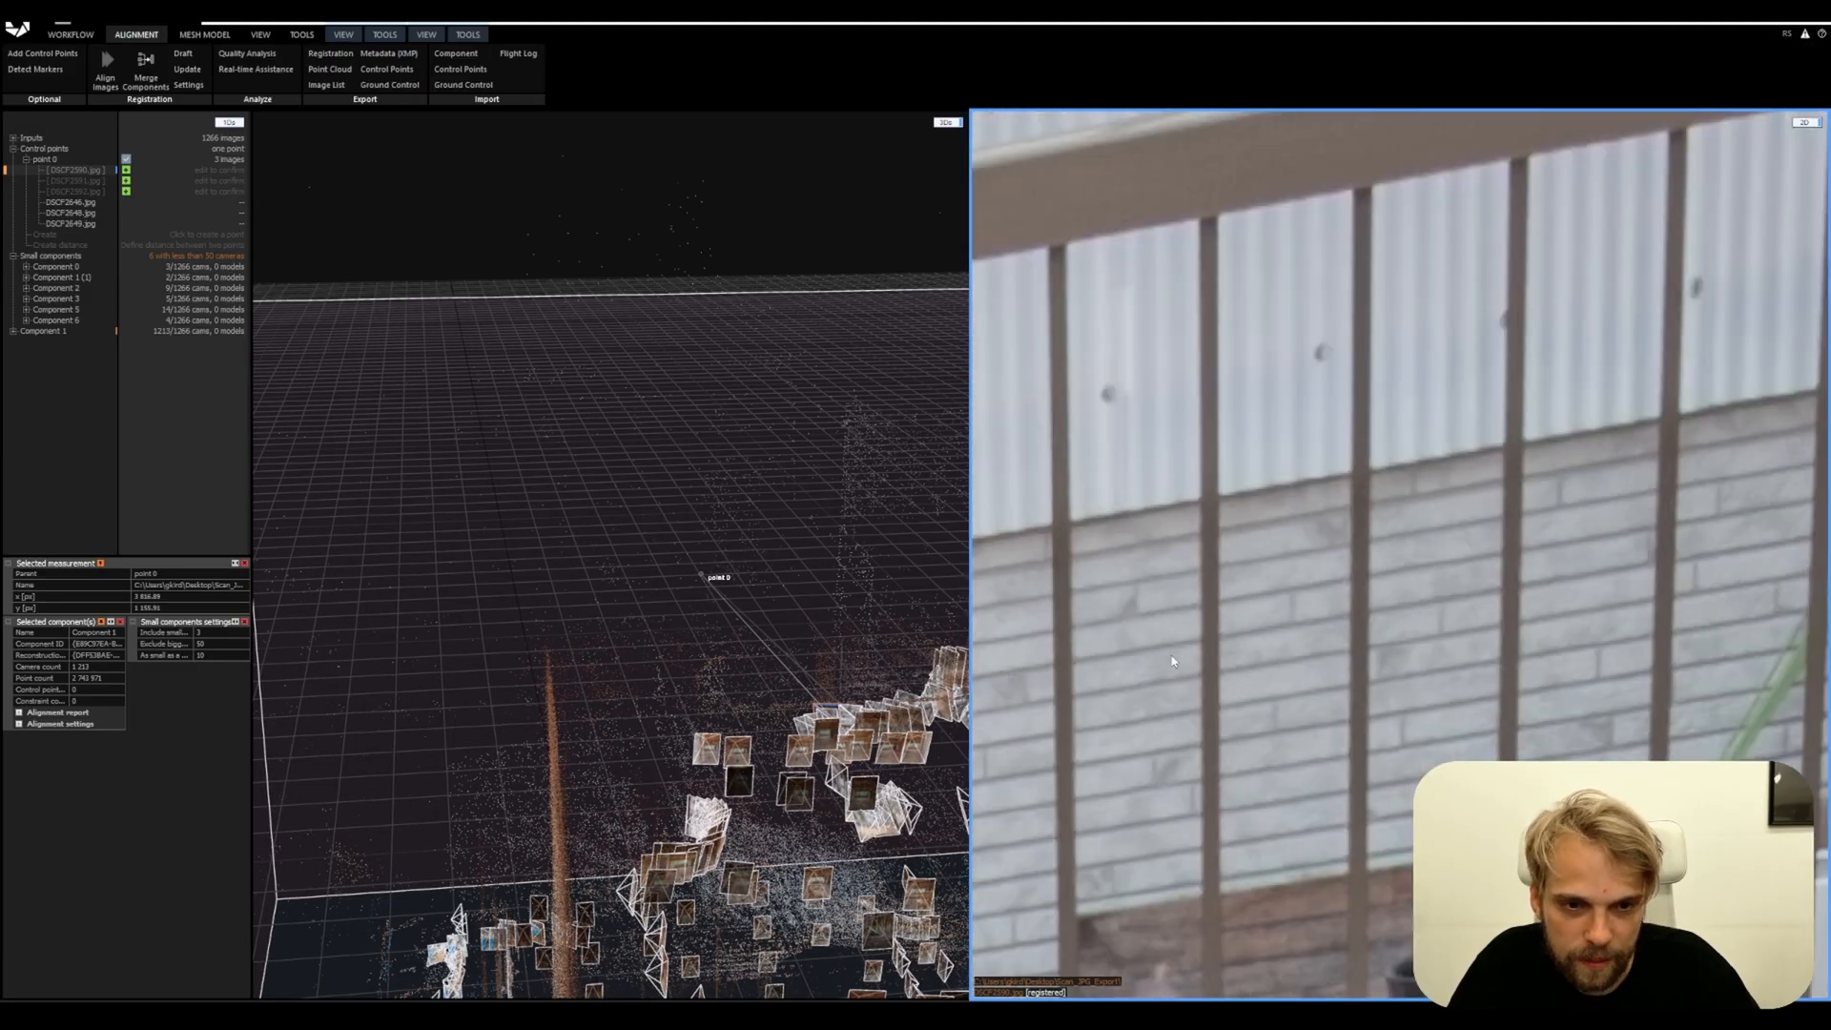
pyautogui.scroll(-5, 1173, 661)
pyautogui.scroll(7, 1299, 507)
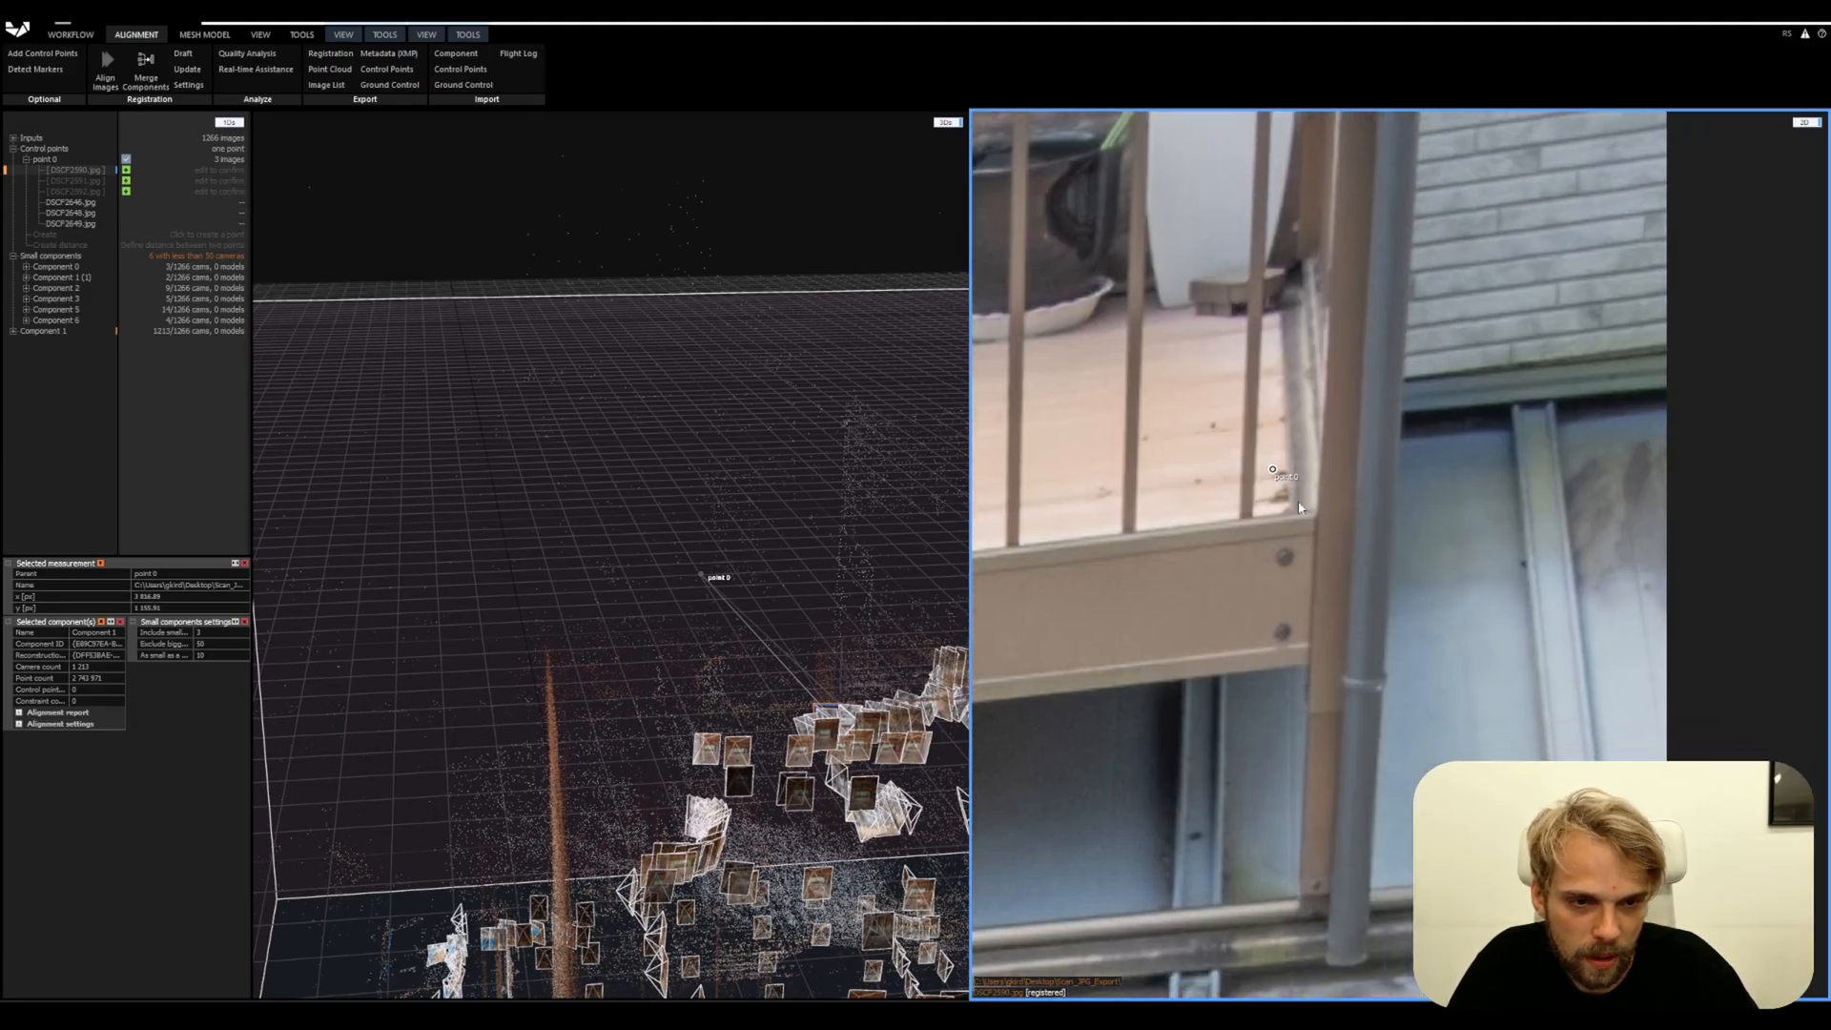
pyautogui.scroll(3, 1299, 507)
pyautogui.moveTo(1257, 465); pyautogui.dragTo(1400, 554)
# Pin point 0 on the lower balcony beam bolt in suggested photos DSCF2591.jpg and DSCF2592.jpg
pyautogui.press('Right')
pyautogui.click(1400, 554)
pyautogui.press('Right')
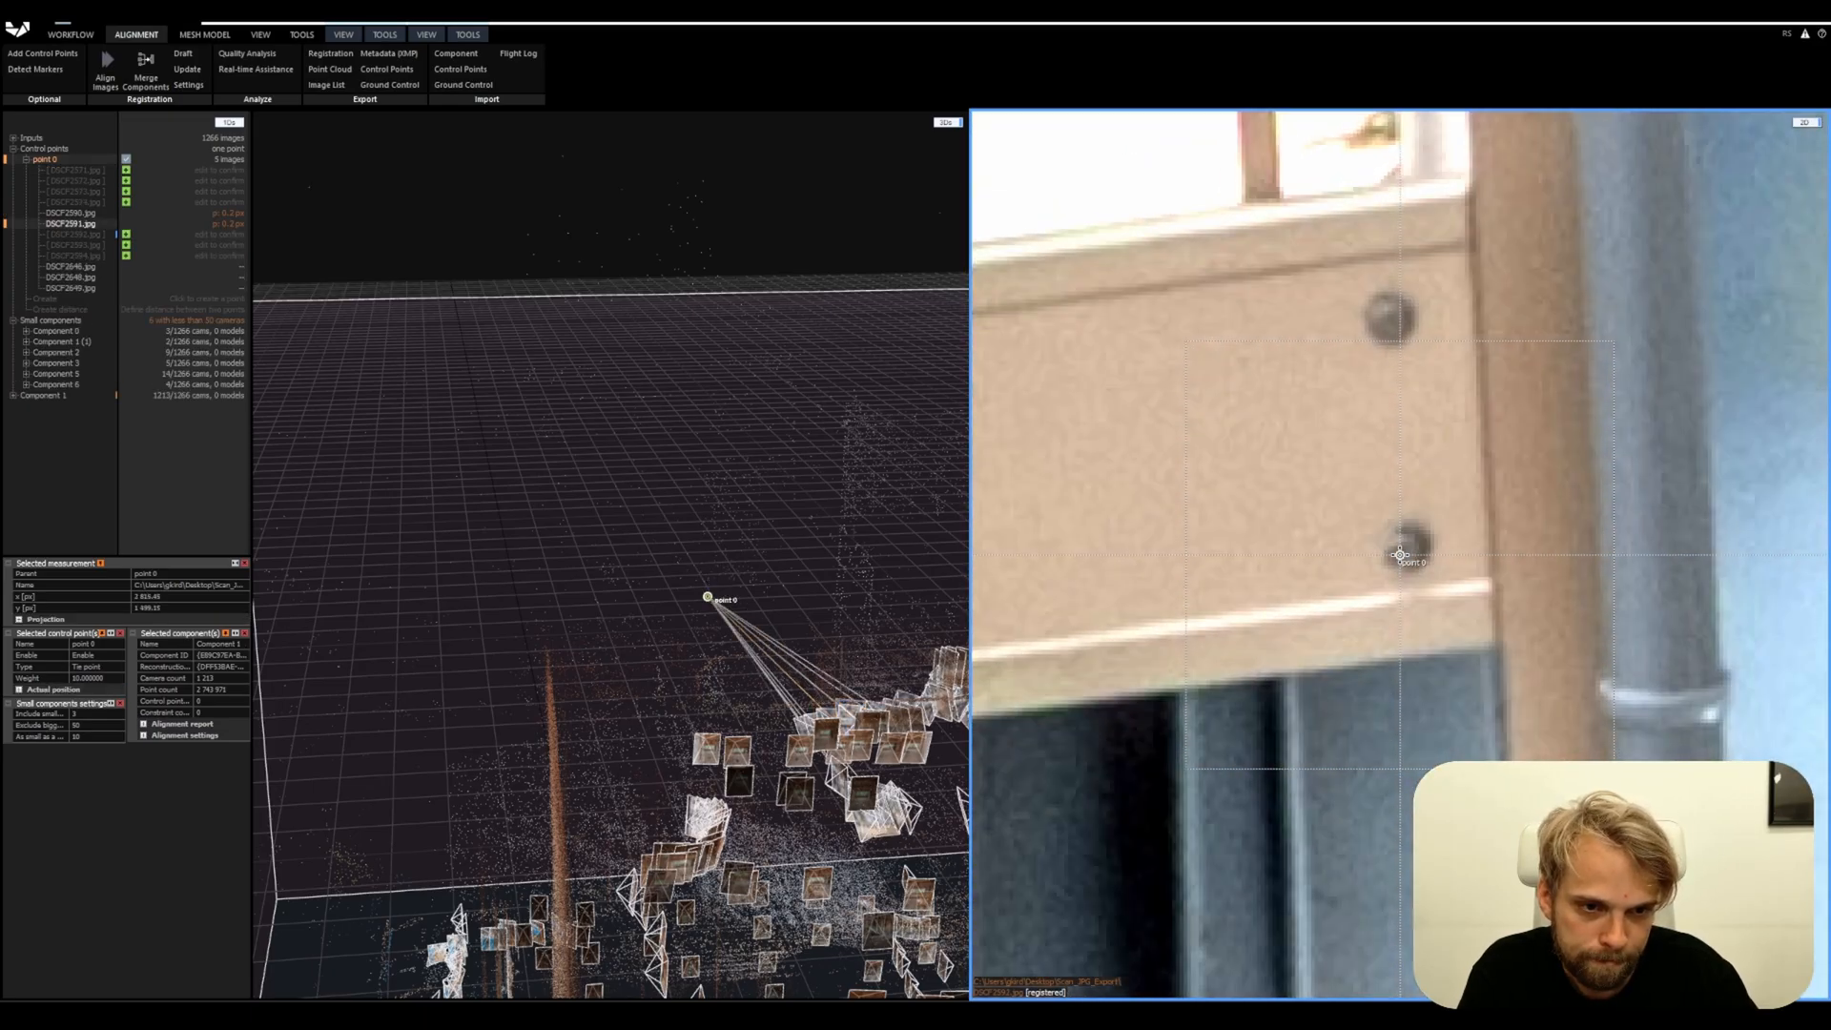
pyautogui.moveTo(1400, 554); pyautogui.dragTo(1400, 554)
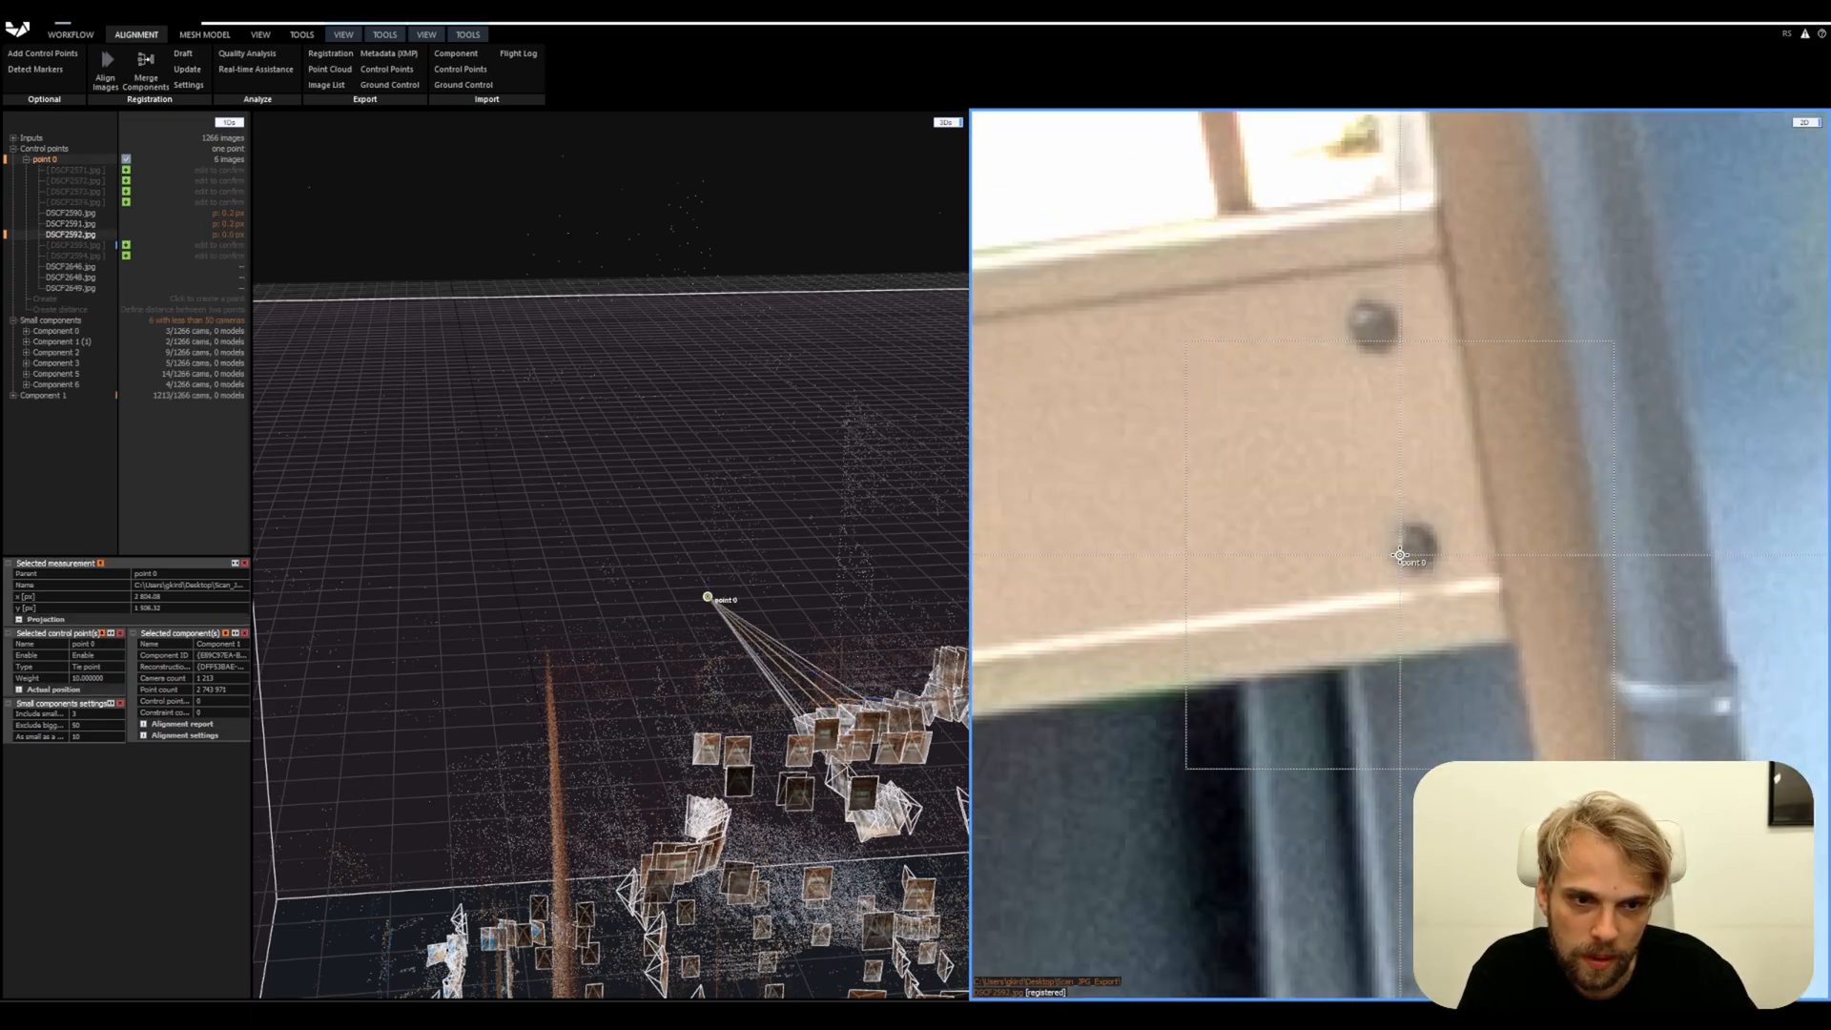
# Pin point 0 on the lower balcony beam bolt in suggested photos DSCF2593.jpg and DSCF2594.jpg
pyautogui.press('Right')
pyautogui.click(1400, 554)
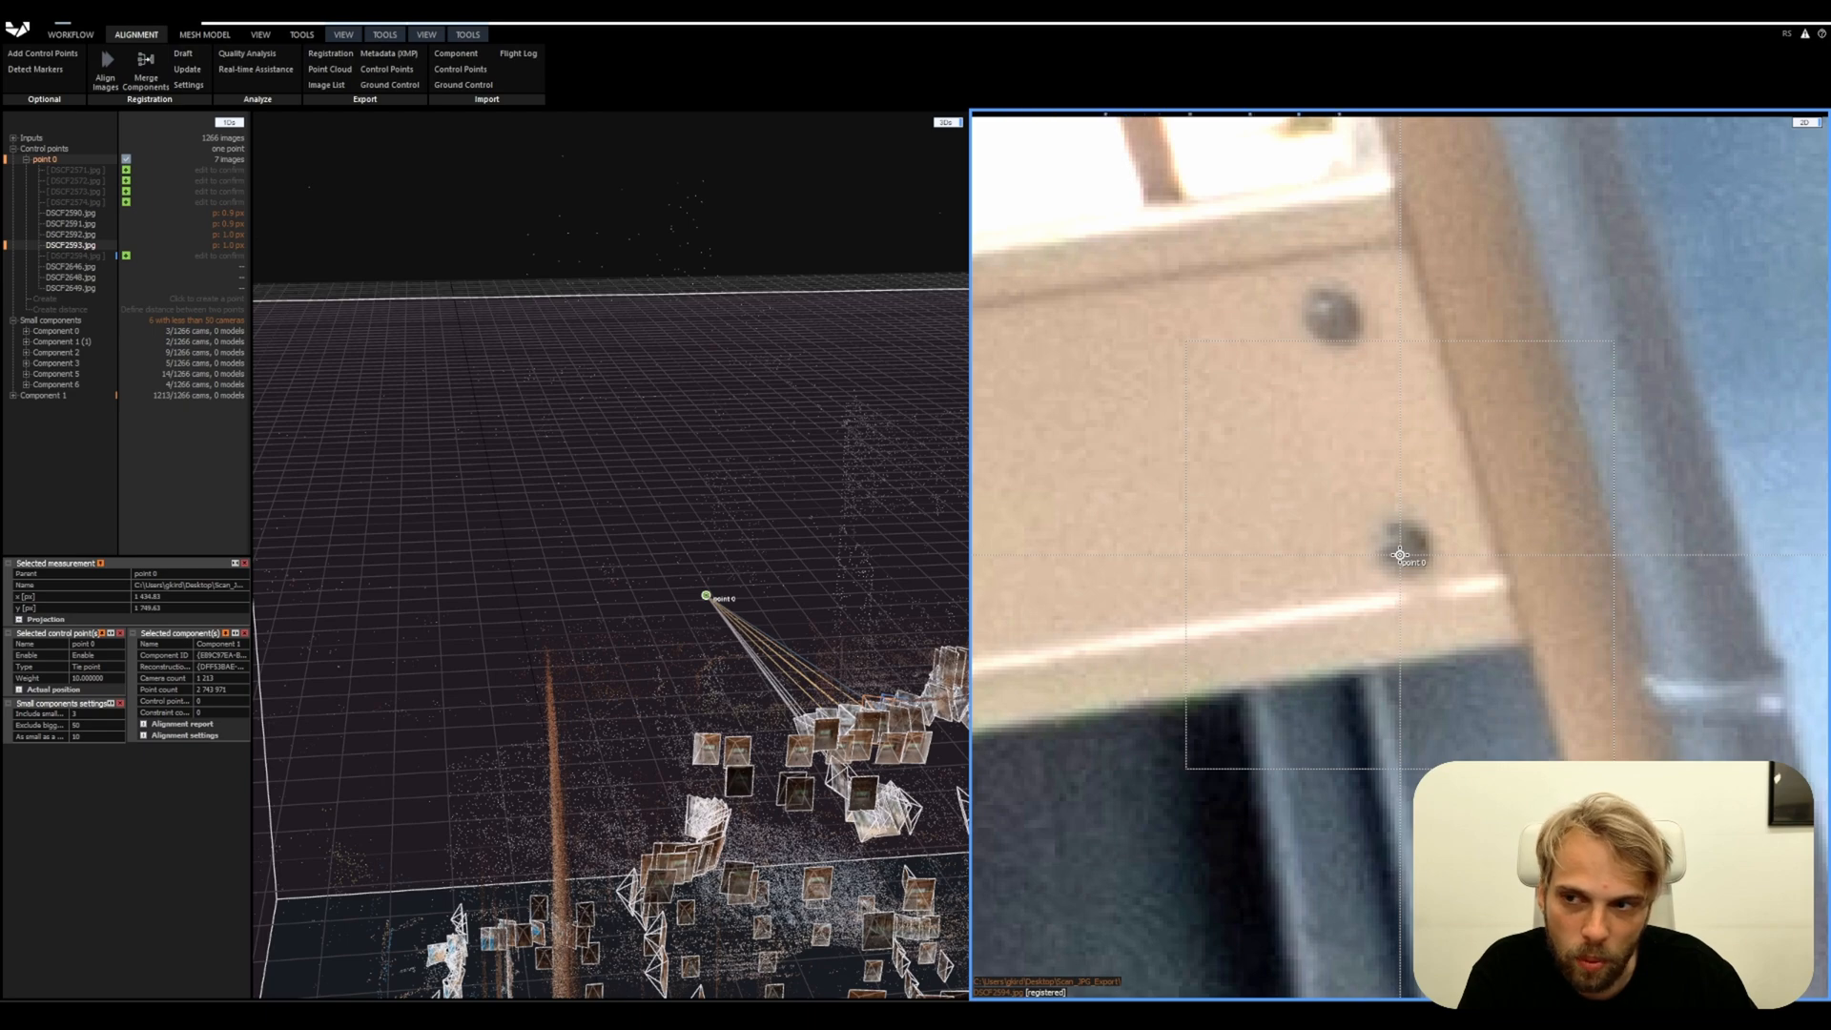
pyautogui.click(1400, 554)
pyautogui.press('Right')
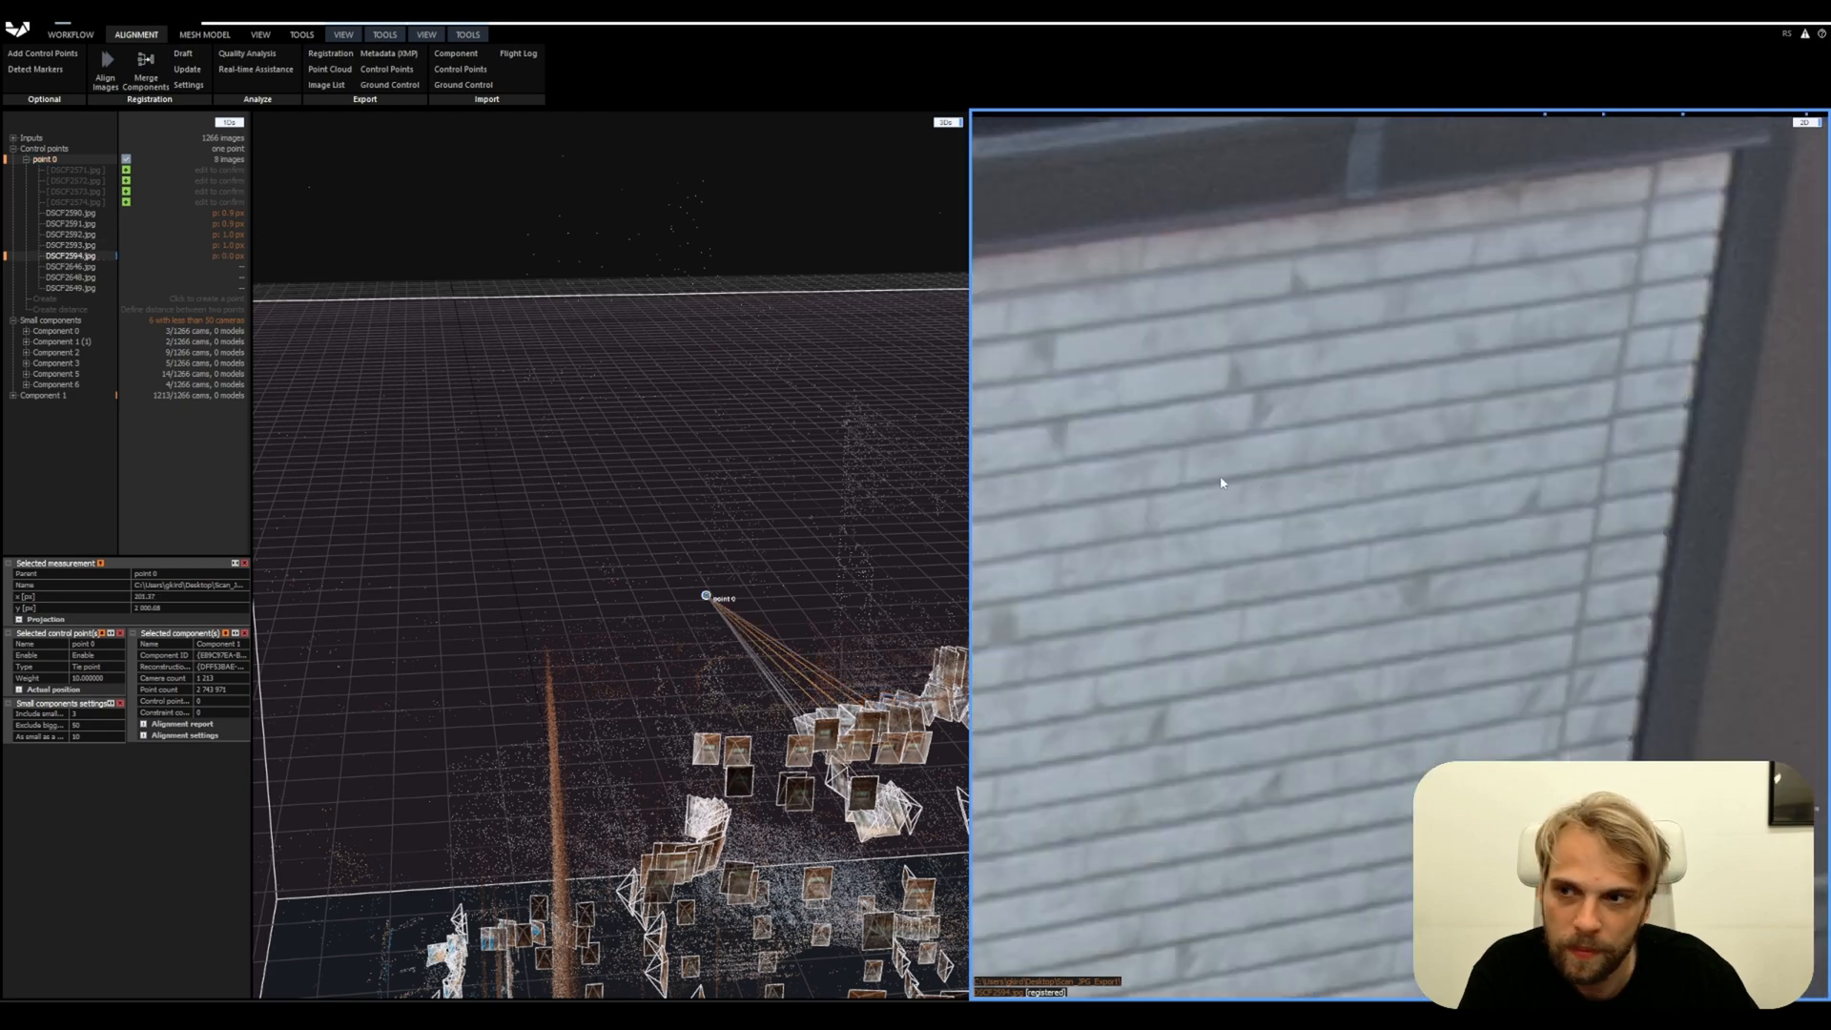
# Open suggested photo DSCF2574.jpg and examine where point 0 falls behind the balcony railing
pyautogui.click(76, 202)
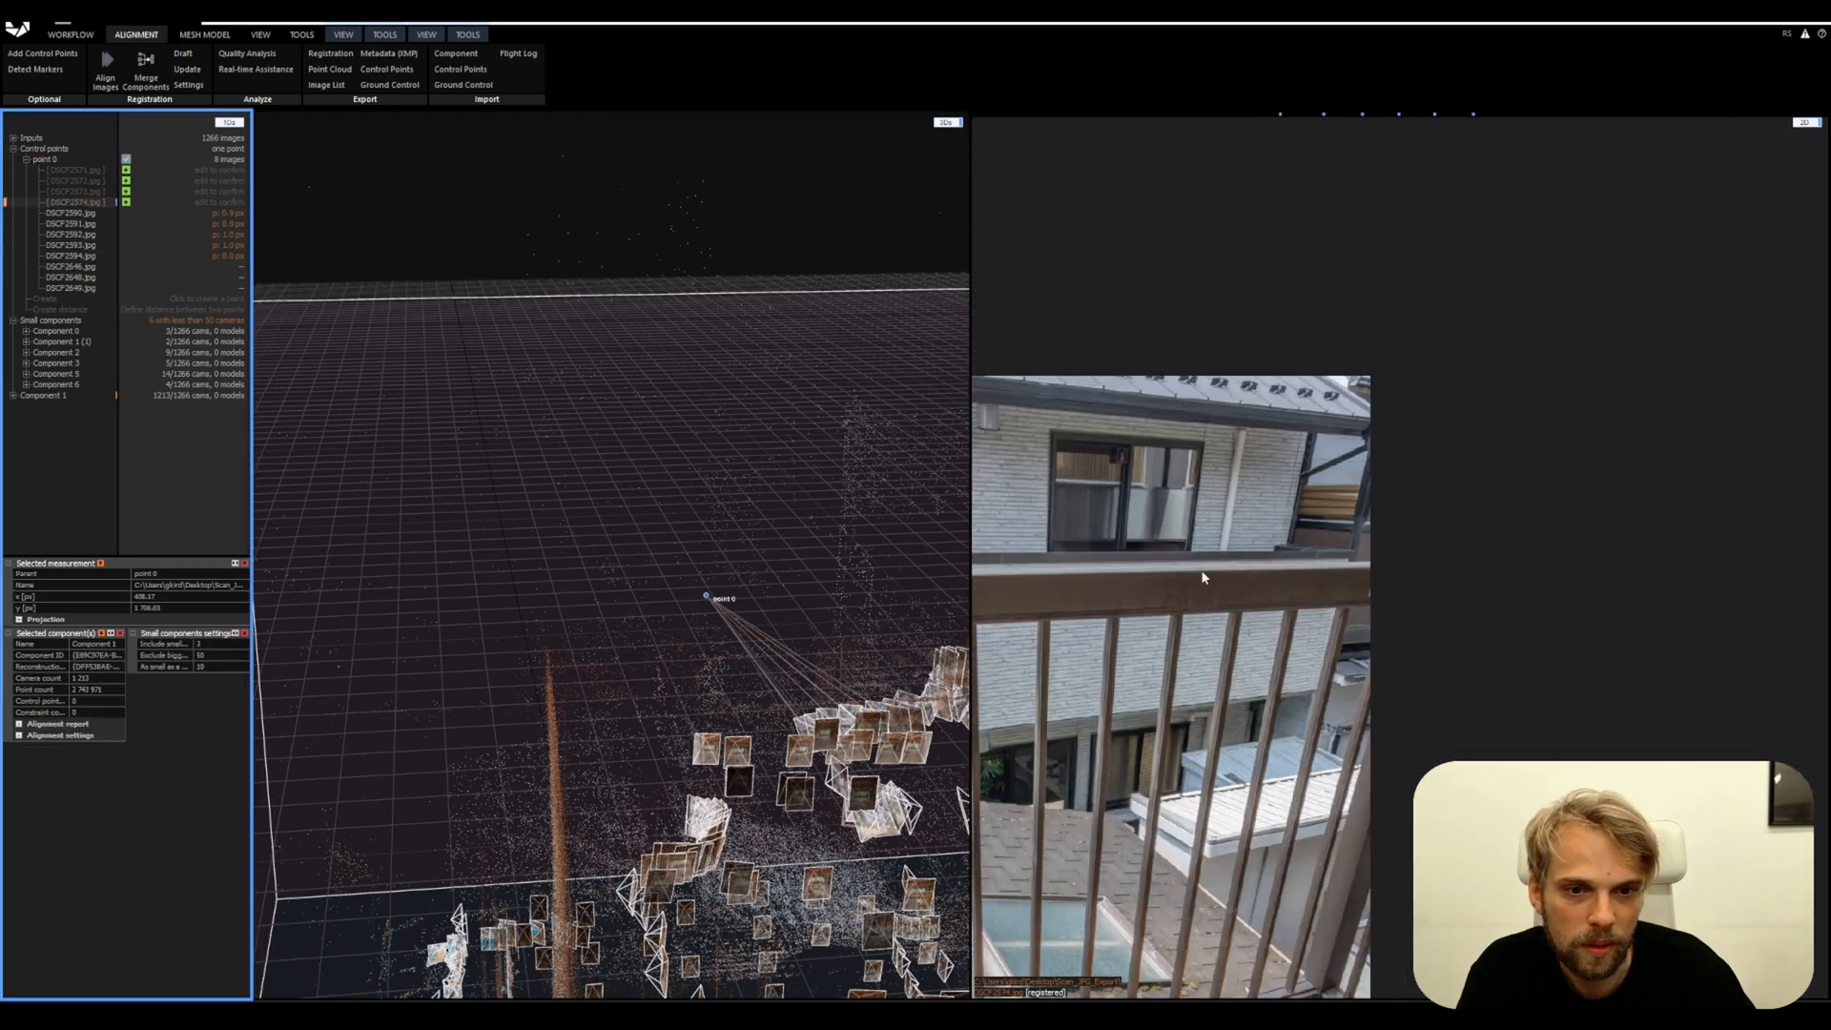
pyautogui.scroll(8, 1202, 578)
pyautogui.scroll(-4, 1206, 601)
pyautogui.moveTo(1173, 874); pyautogui.dragTo(1549, 499)
pyautogui.scroll(-5, 1549, 499)
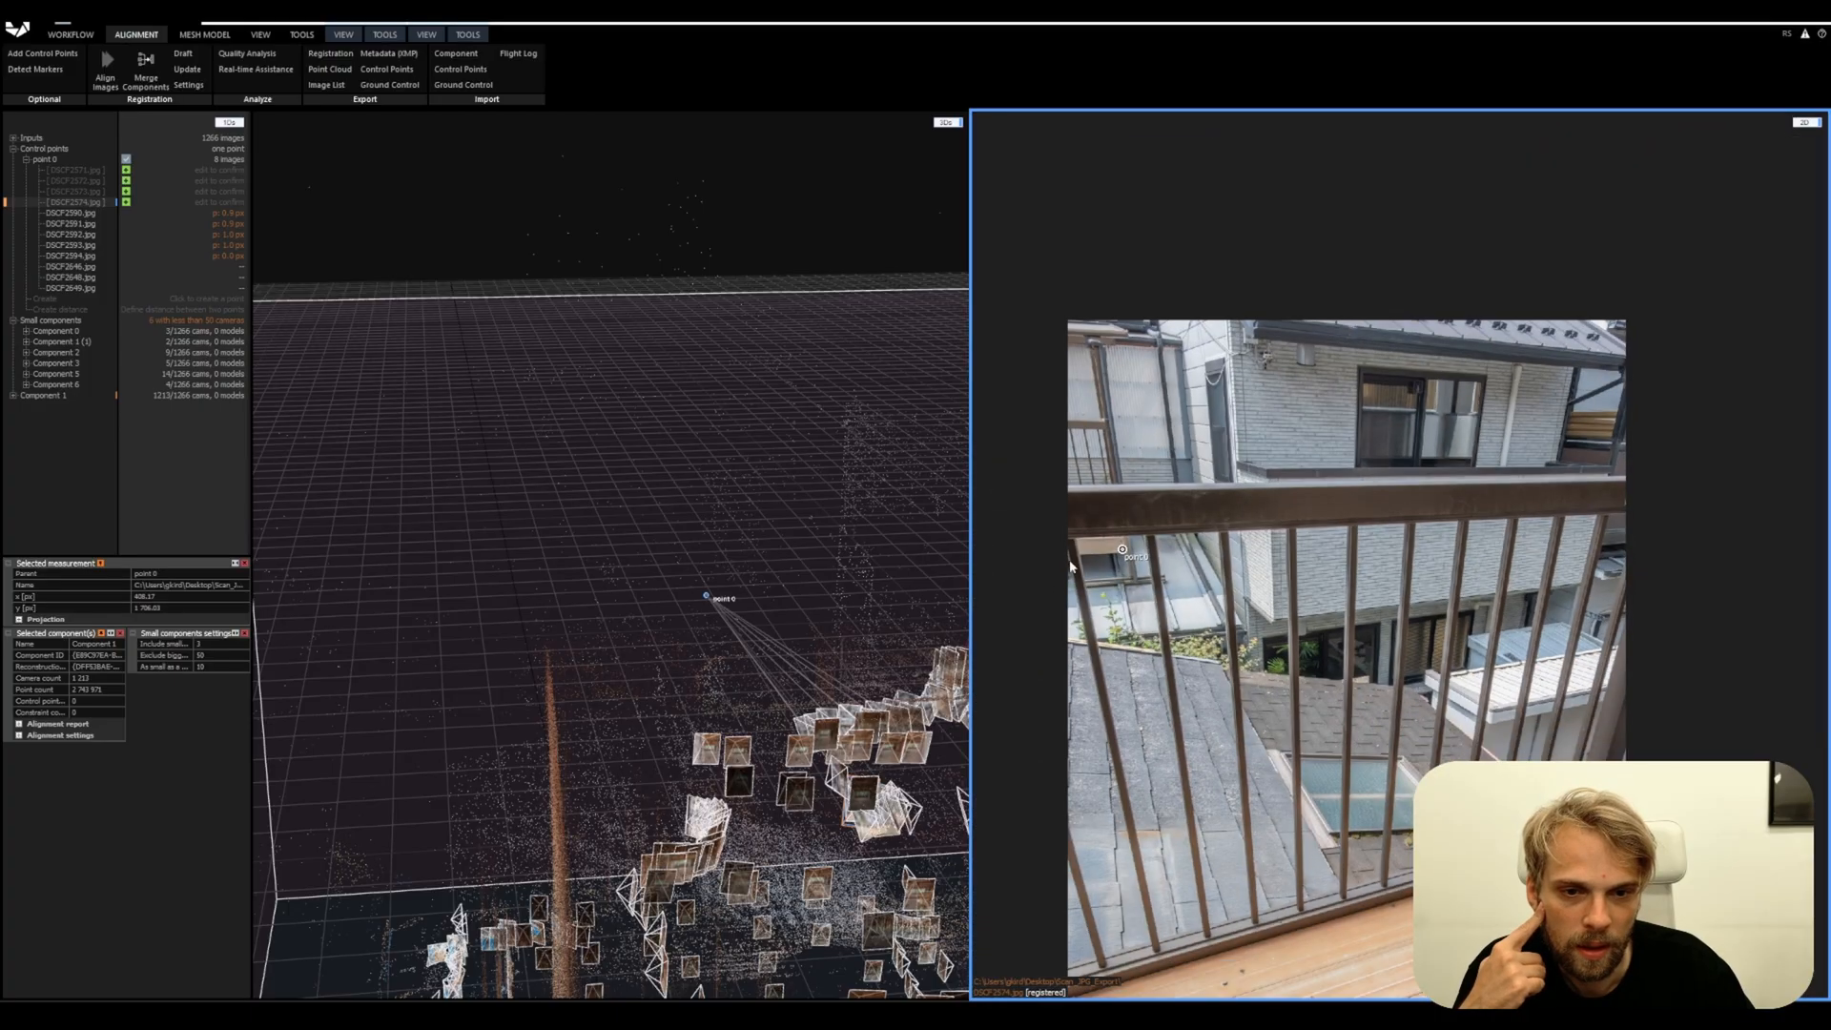
pyautogui.scroll(6, 1071, 566)
pyautogui.scroll(-5, 1071, 566)
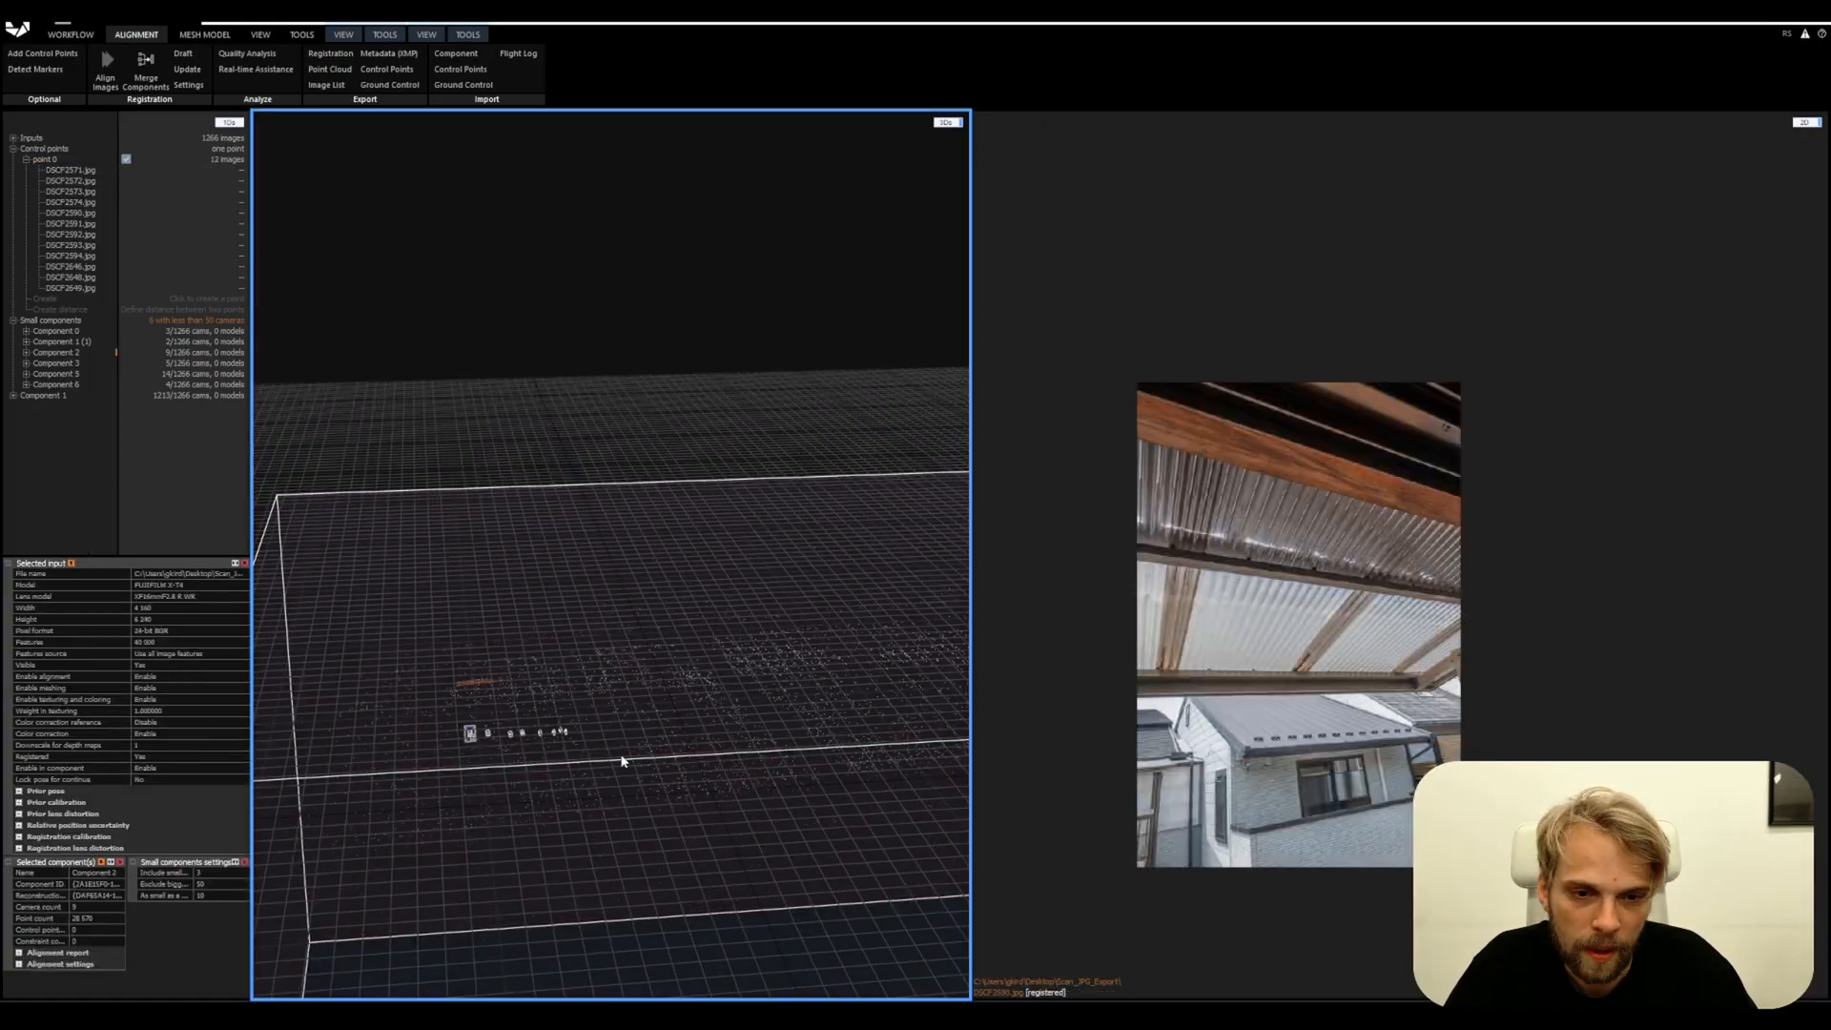
# Try to place a second control point in the photos from Component 2's row of cameras
pyautogui.click(522, 733)
pyautogui.scroll(8, 1414, 584)
pyautogui.click(1332, 635)
pyautogui.scroll(-6, 1414, 584)
pyautogui.click(540, 734)
pyautogui.scroll(5, 524, 761)
pyautogui.scroll(4, 1193, 601)
pyautogui.click(375, 727)
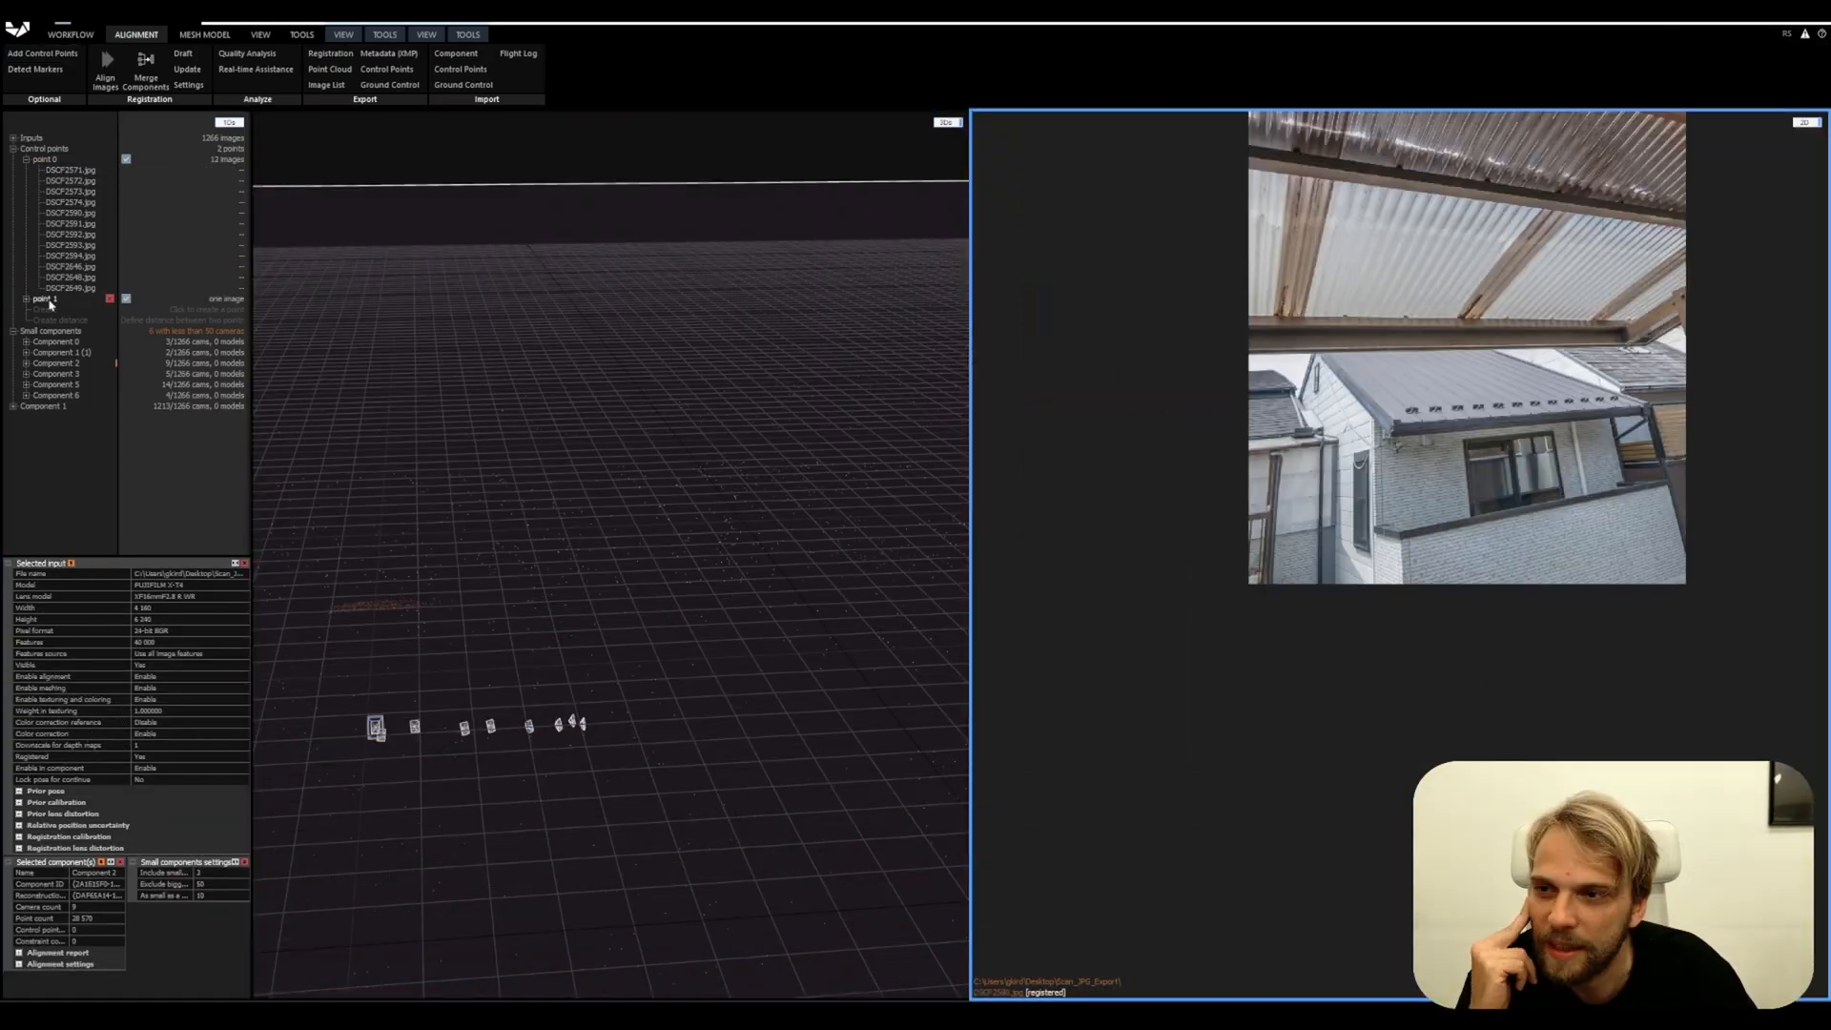
# Create control point point 1 on a tile joint of the tiled wall with the tap in Component 6's photo
pyautogui.click(615, 423)
pyautogui.scroll(5, 616, 424)
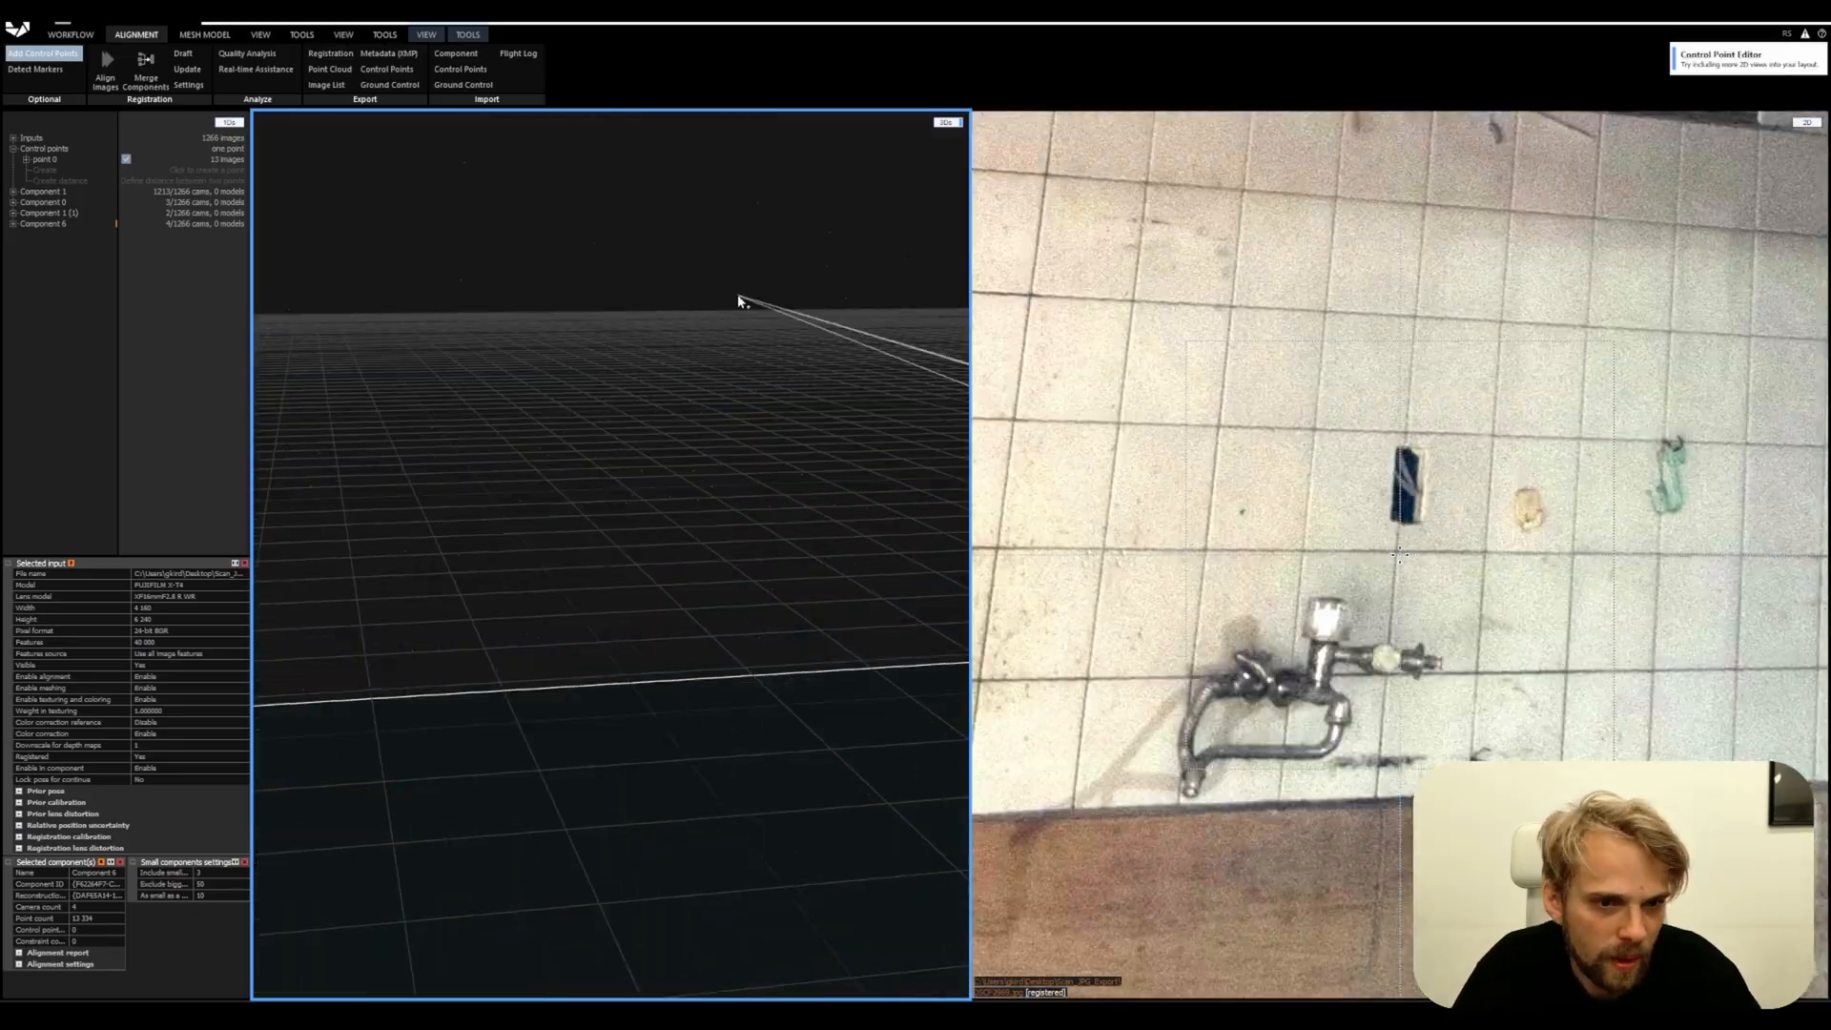
pyautogui.click(613, 258)
pyautogui.scroll(6, 1451, 482)
pyautogui.click(1451, 482)
pyautogui.scroll(-5, 977, 389)
# Pin point 1 on the tile joint crossing in Component 1's photo DSCF1839.jpg and delete an unneeded measurement of the point
pyautogui.moveTo(972, 382); pyautogui.dragTo(674, 341)
pyautogui.scroll(10, 1247, 552)
pyautogui.click(1252, 554)
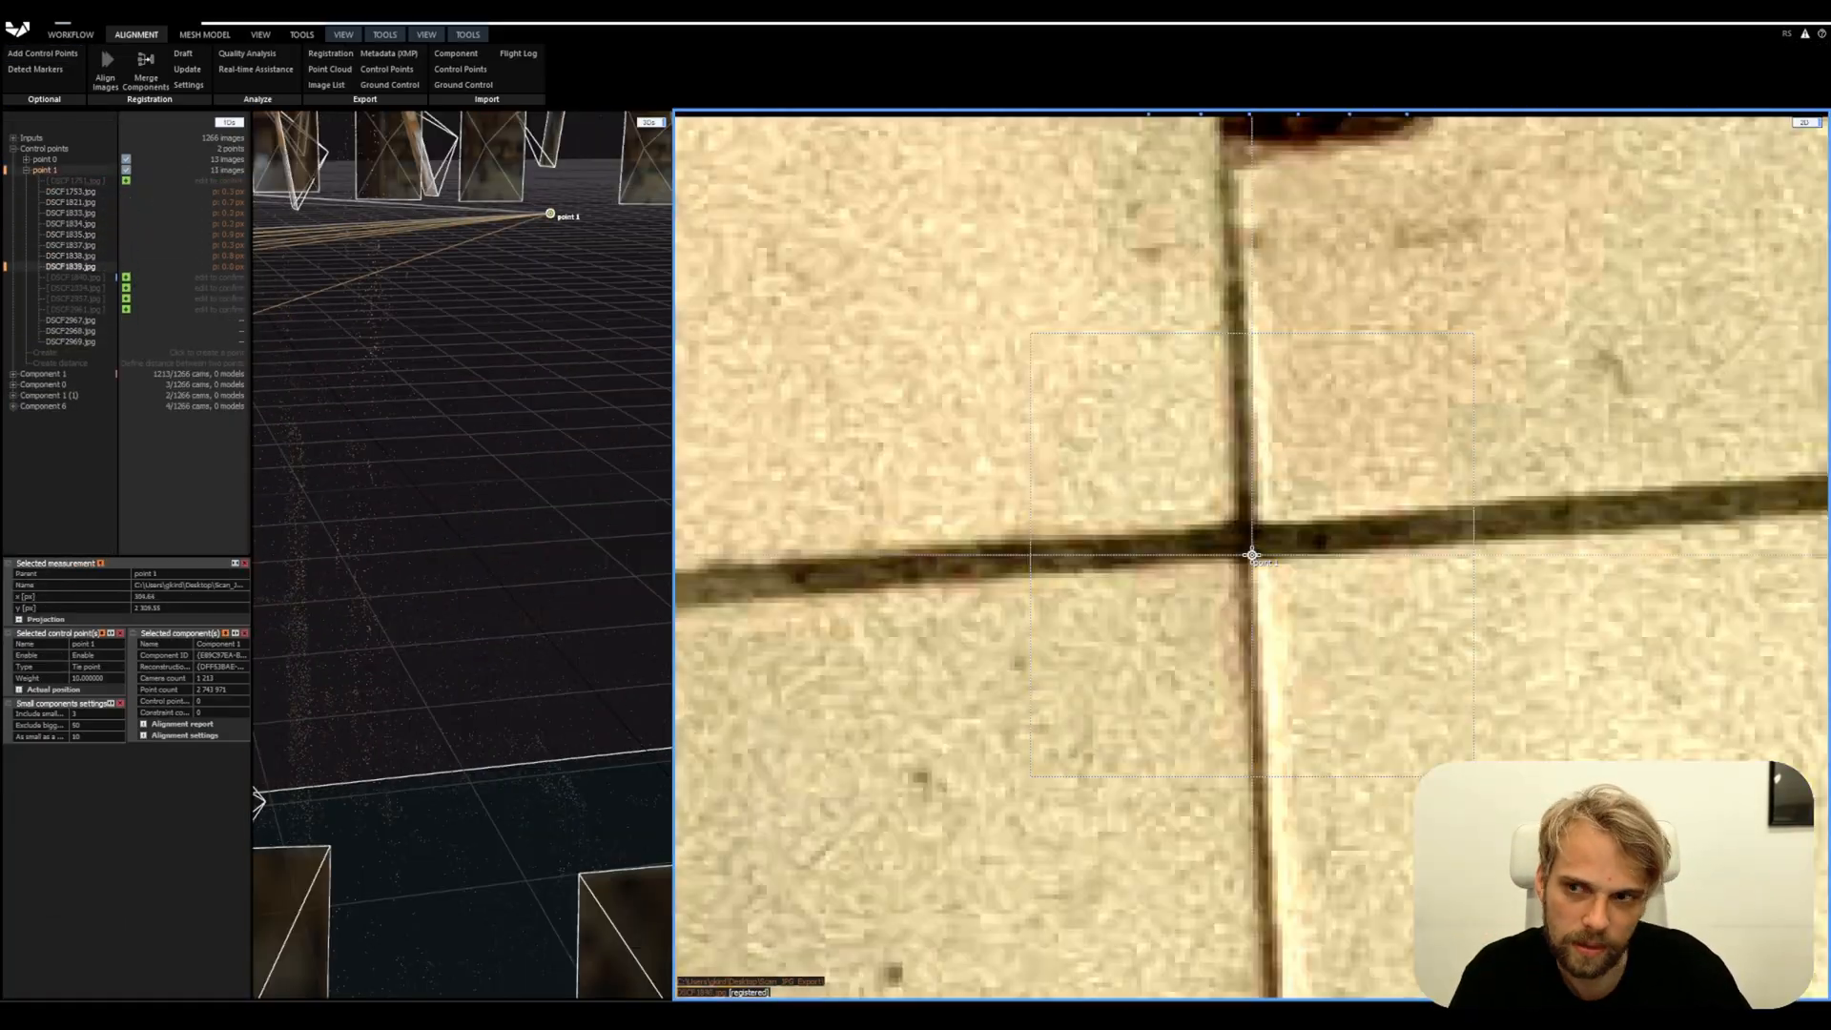
pyautogui.press('Delete')
# Delete Component 0, Component 1 (1) and Component 6, keeping Component 1, and align the images again
pyautogui.click(166, 509)
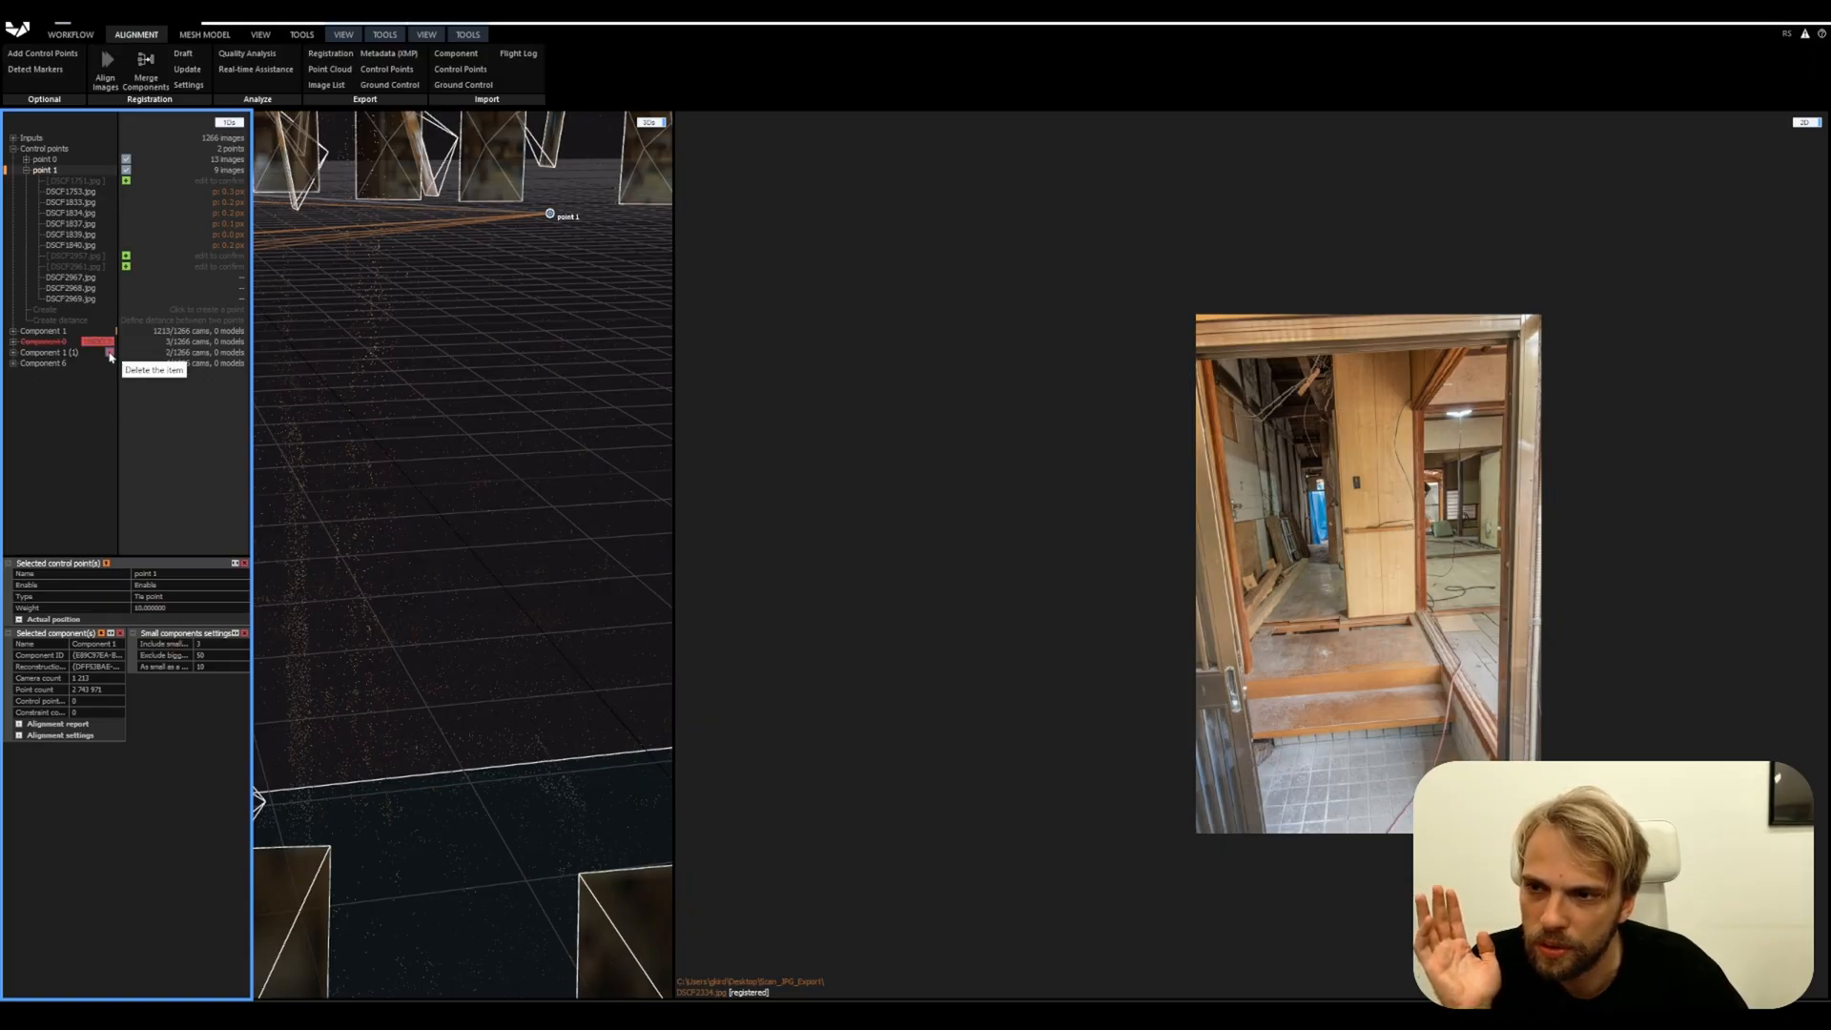
pyautogui.click(96, 352)
pyautogui.click(96, 363)
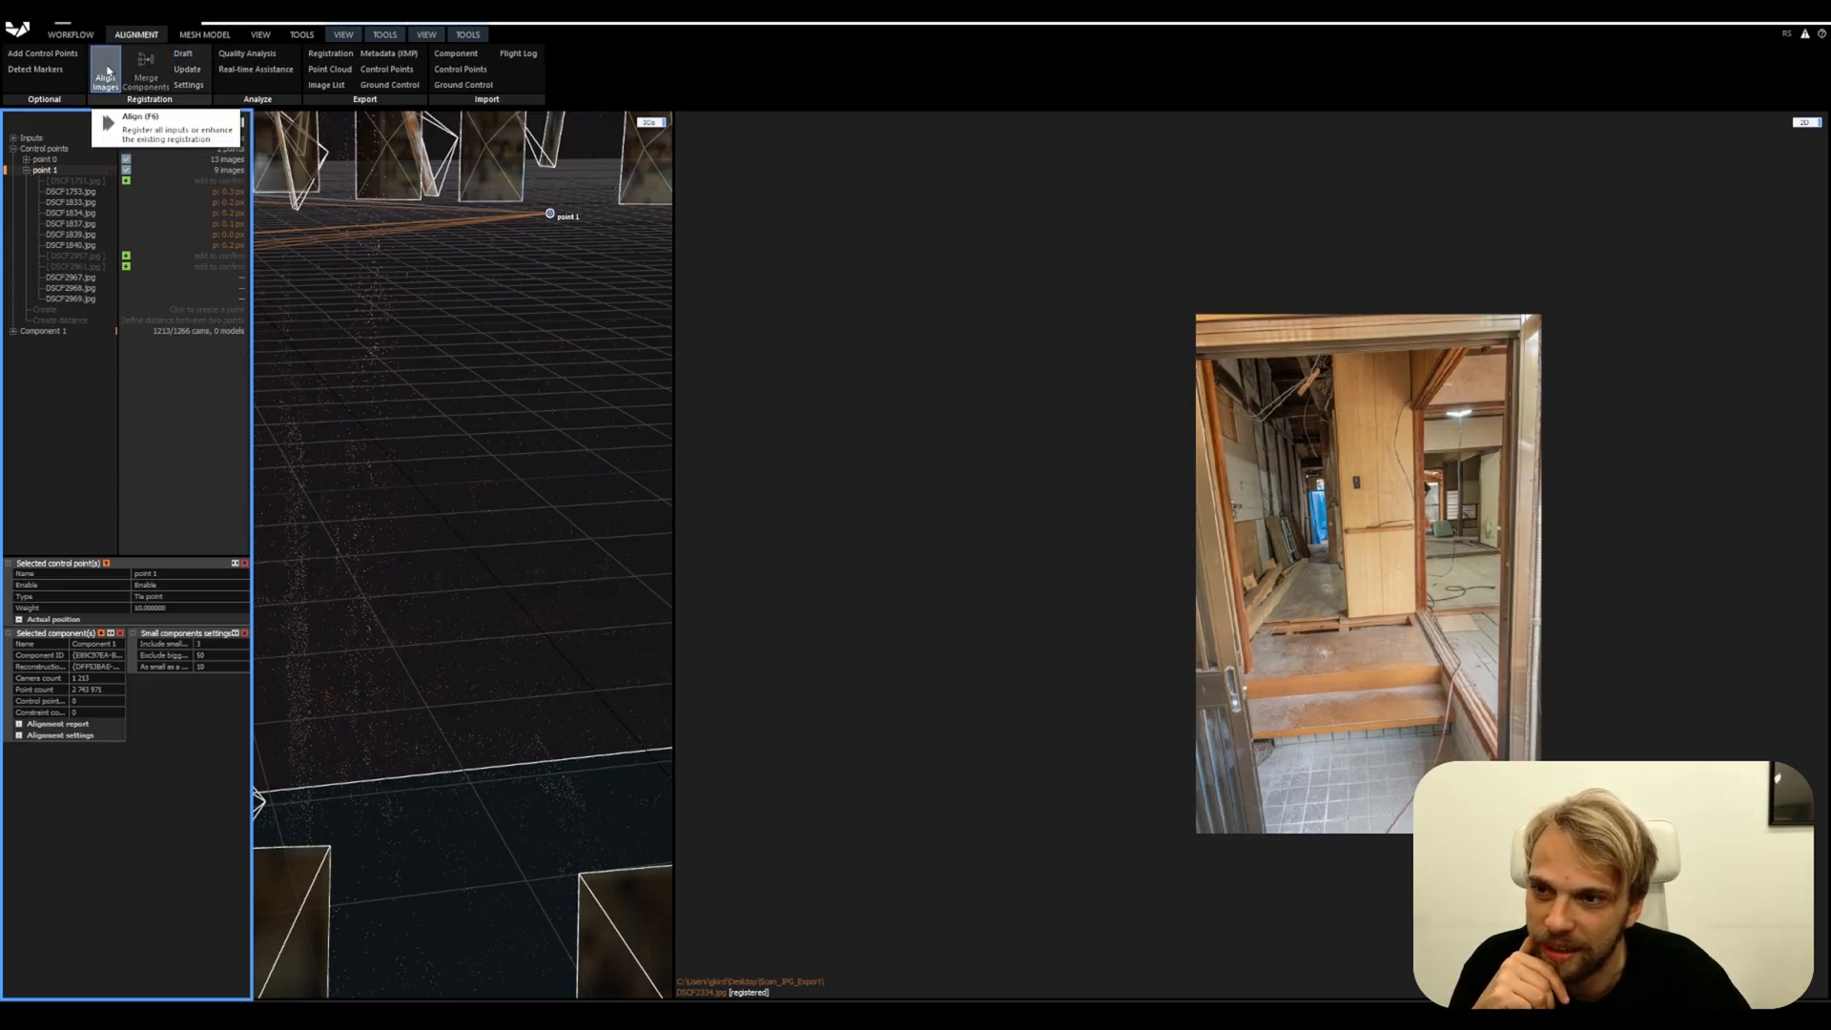
pyautogui.click(106, 71)
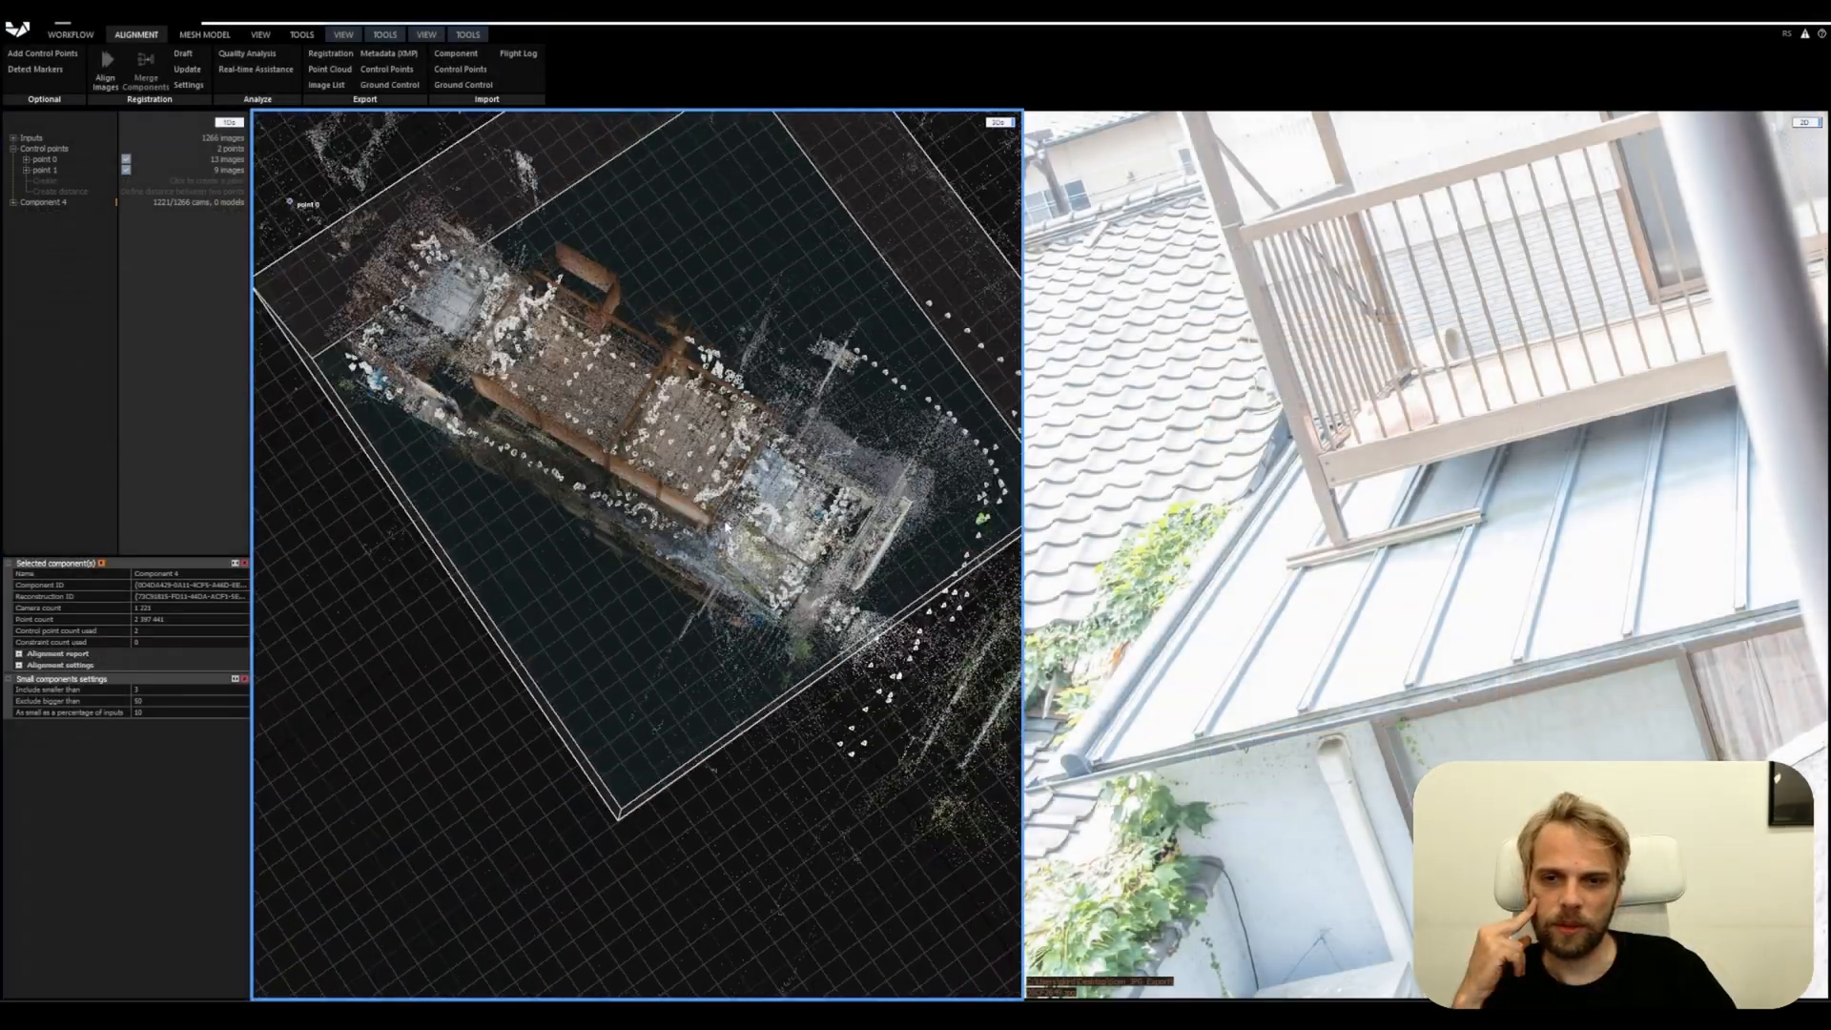
# Enlarge the 3D view and inspect the realigned house component from above and from the side, including its camera groups
pyautogui.moveTo(727, 526); pyautogui.dragTo(668, 601)
pyautogui.scroll(-2, 498, 515)
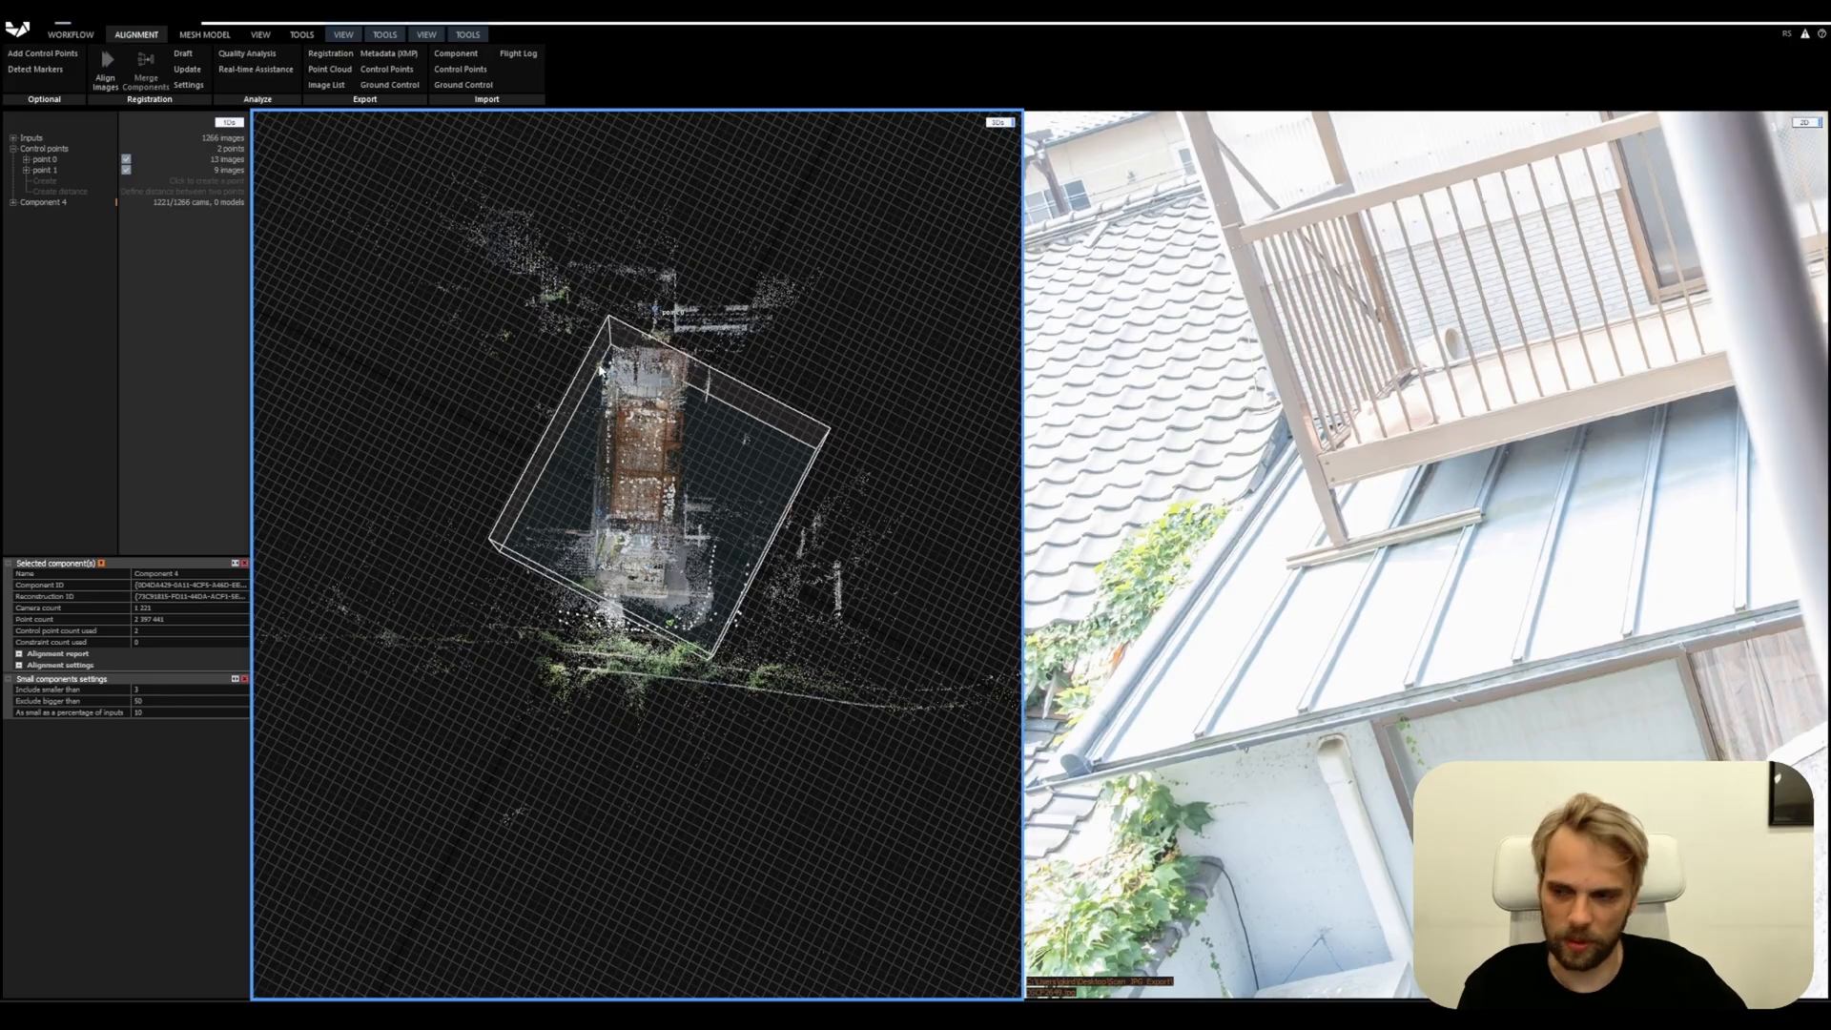
pyautogui.moveTo(741, 577); pyautogui.dragTo(990, 395)
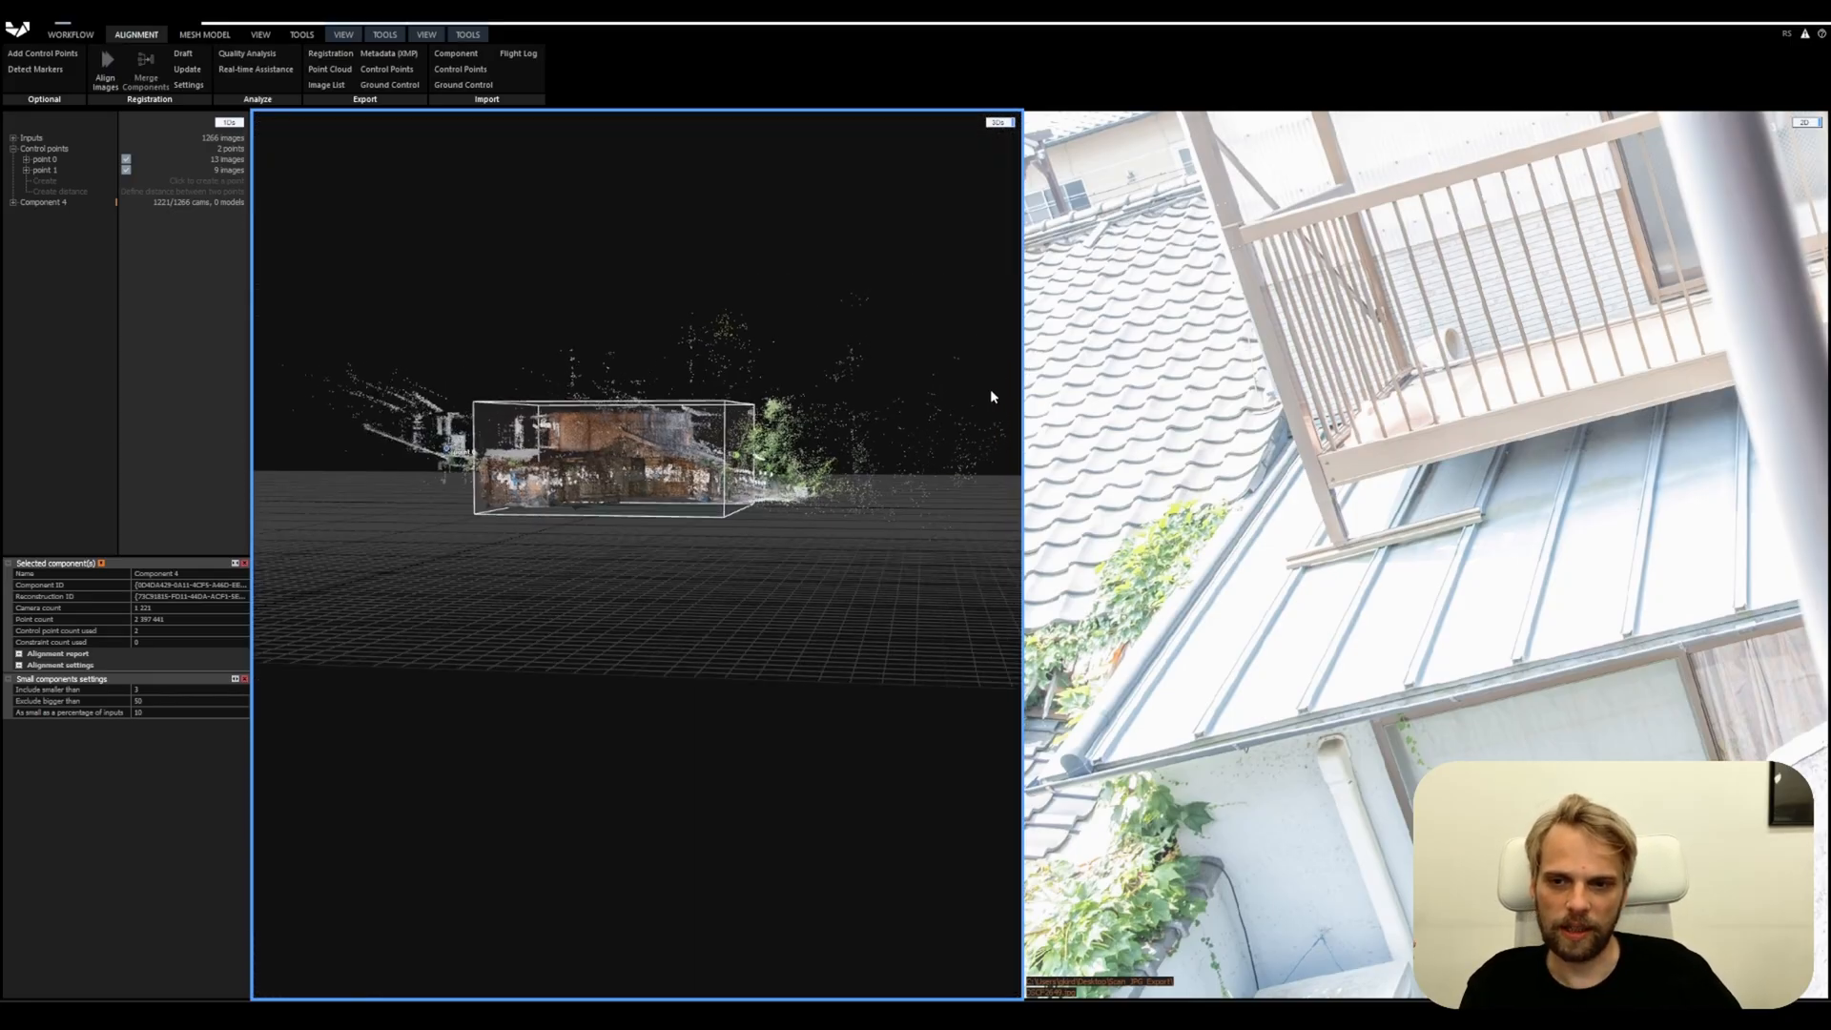
pyautogui.moveTo(1023, 229); pyautogui.dragTo(1631, 286)
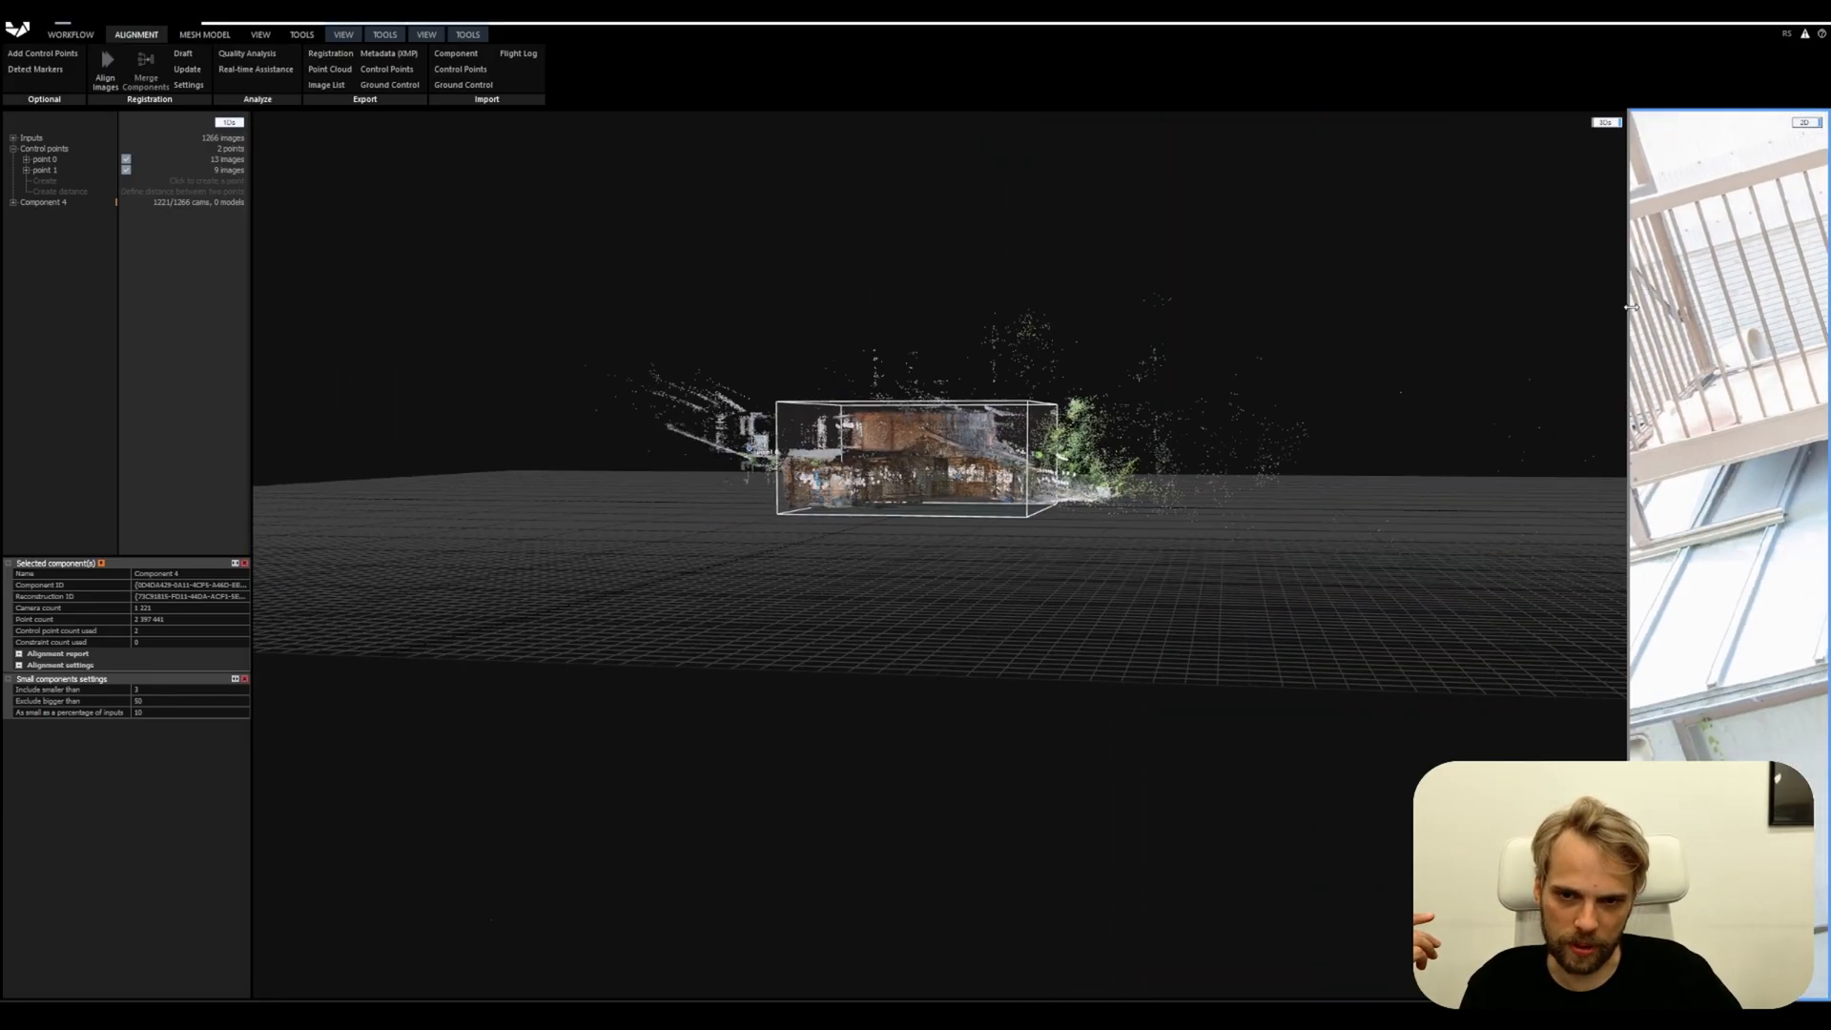
pyautogui.scroll(3, 852, 527)
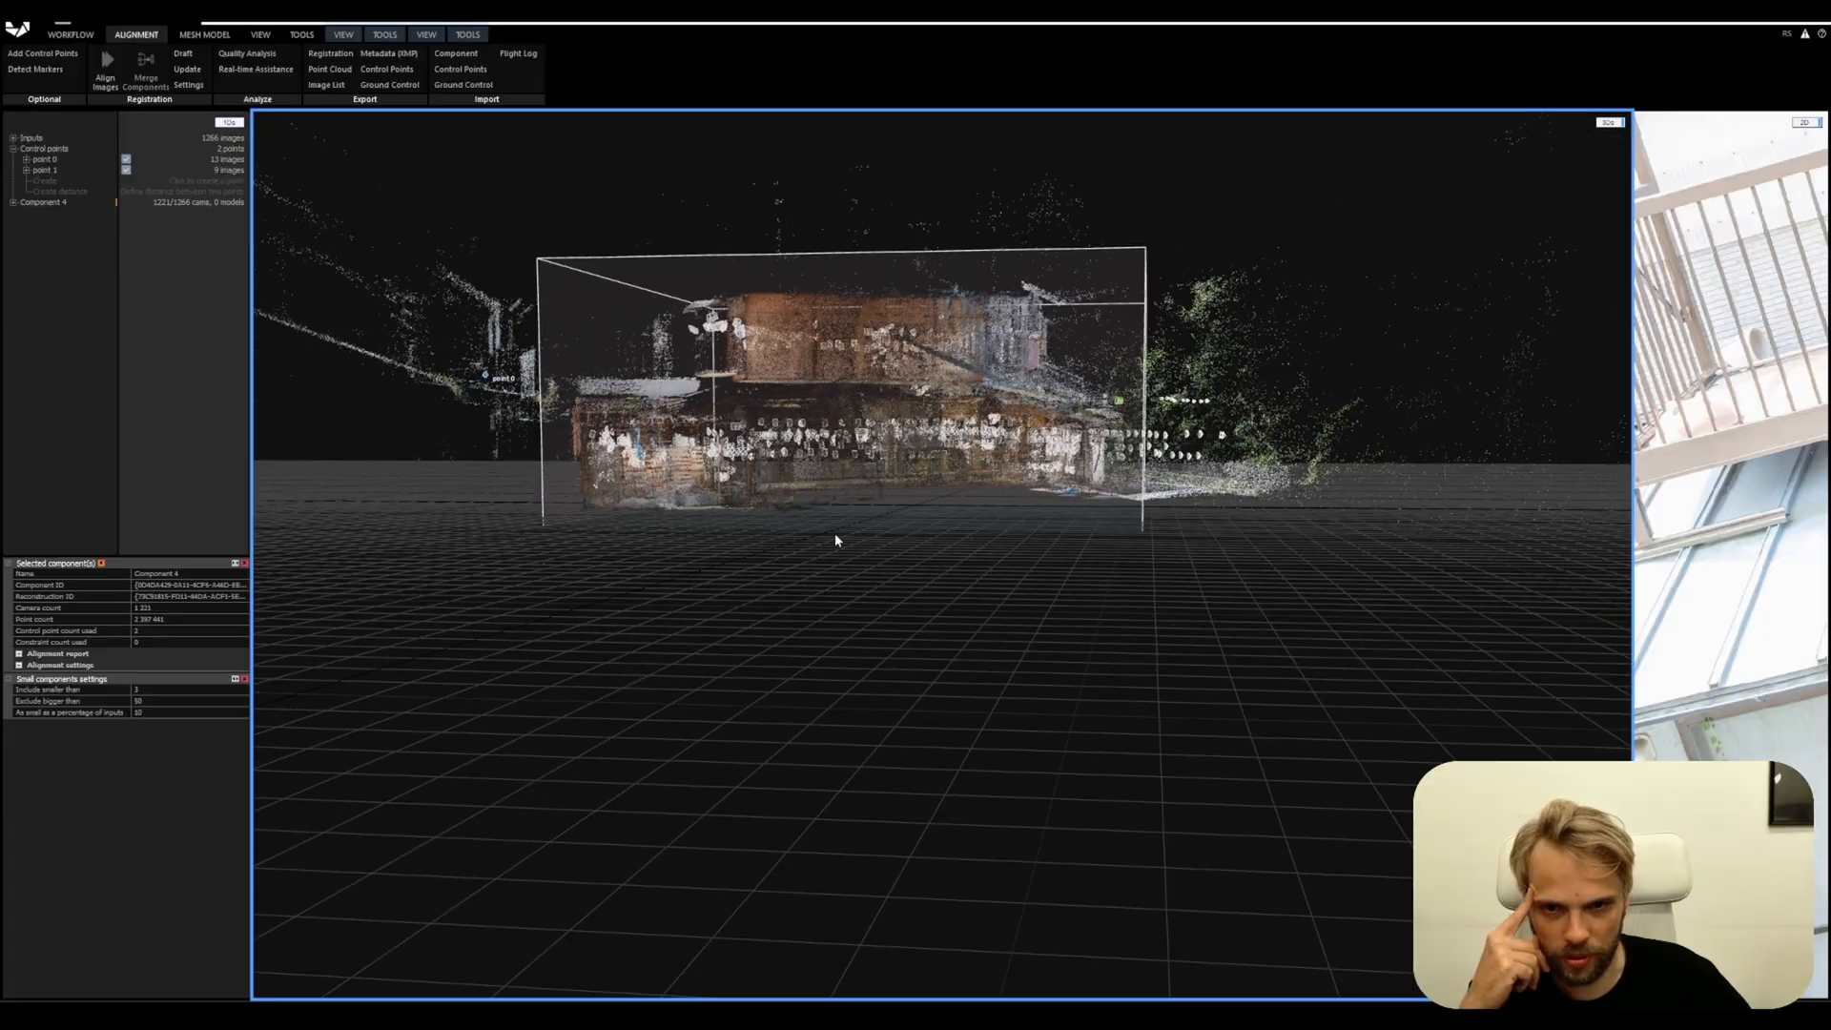
pyautogui.scroll(5, 837, 536)
pyautogui.moveTo(842, 400); pyautogui.dragTo(827, 388)
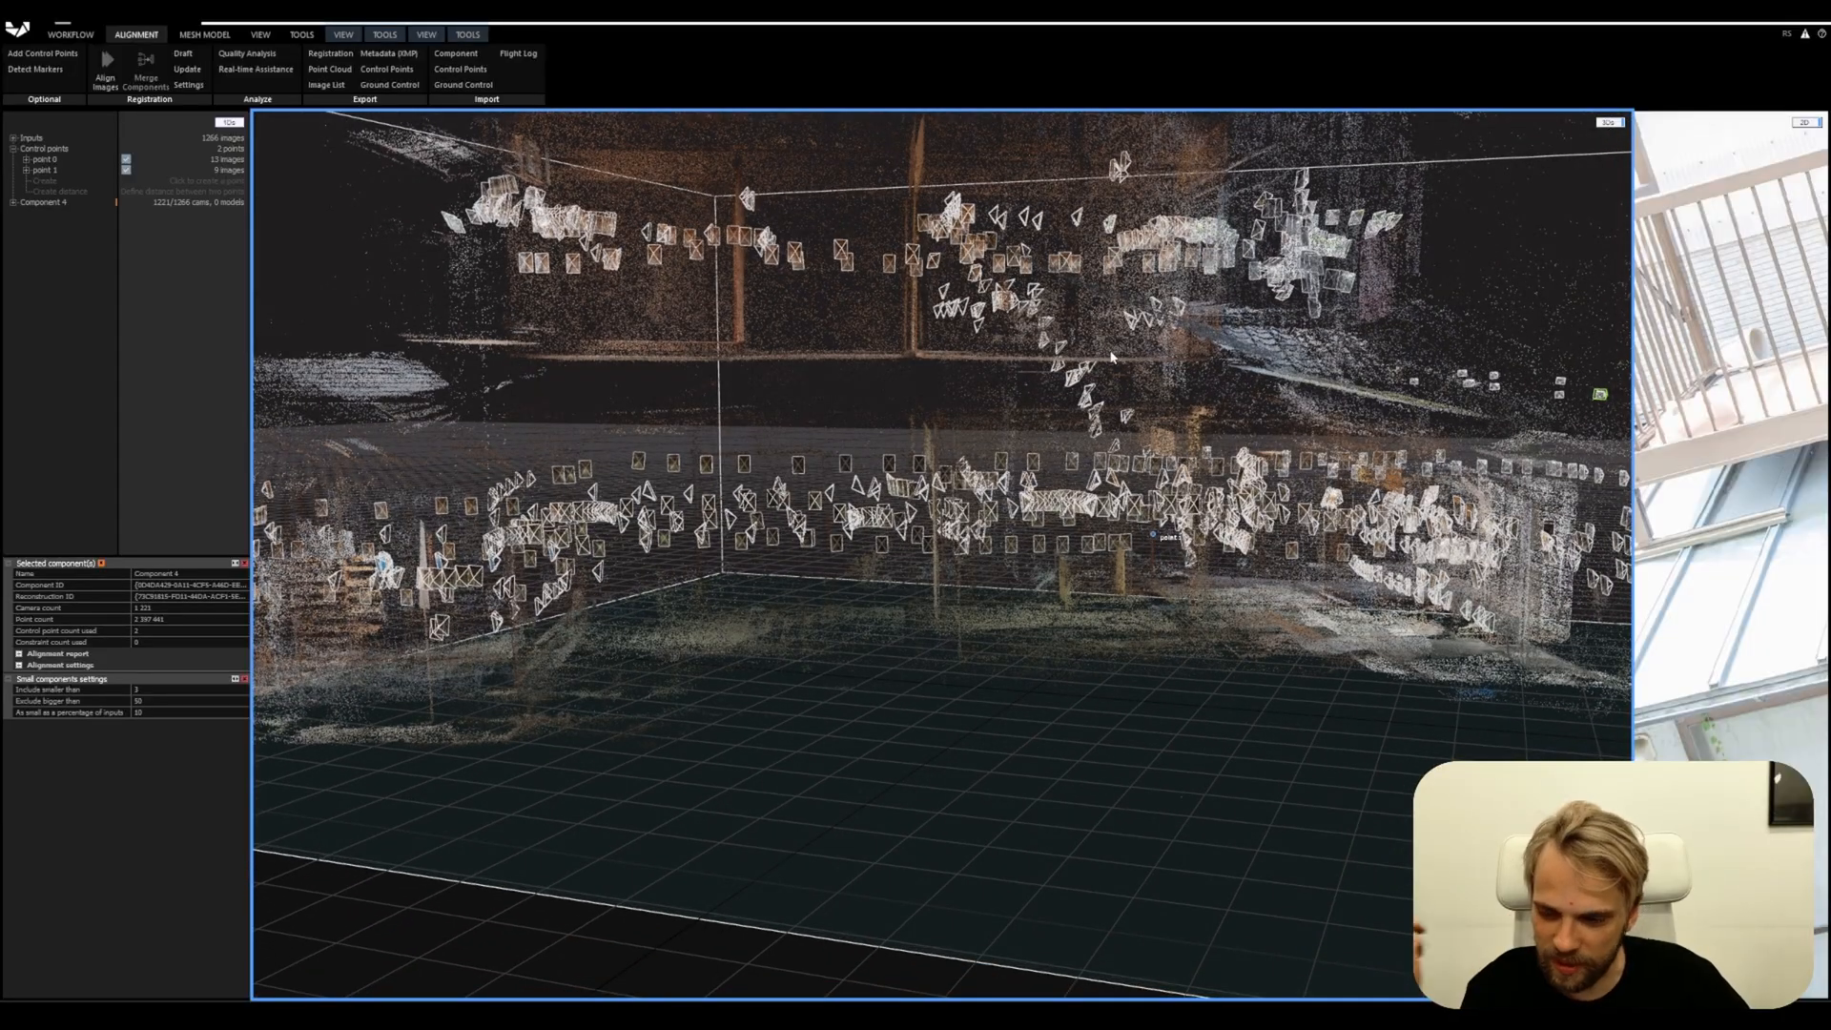
# Examine the camera paths and the whole point cloud of the house from above and at an angle
pyautogui.moveTo(1111, 357)
pyautogui.mouseDown()
pyautogui.moveTo(1111, 324)
pyautogui.moveTo(1109, 359)
pyautogui.mouseUp()
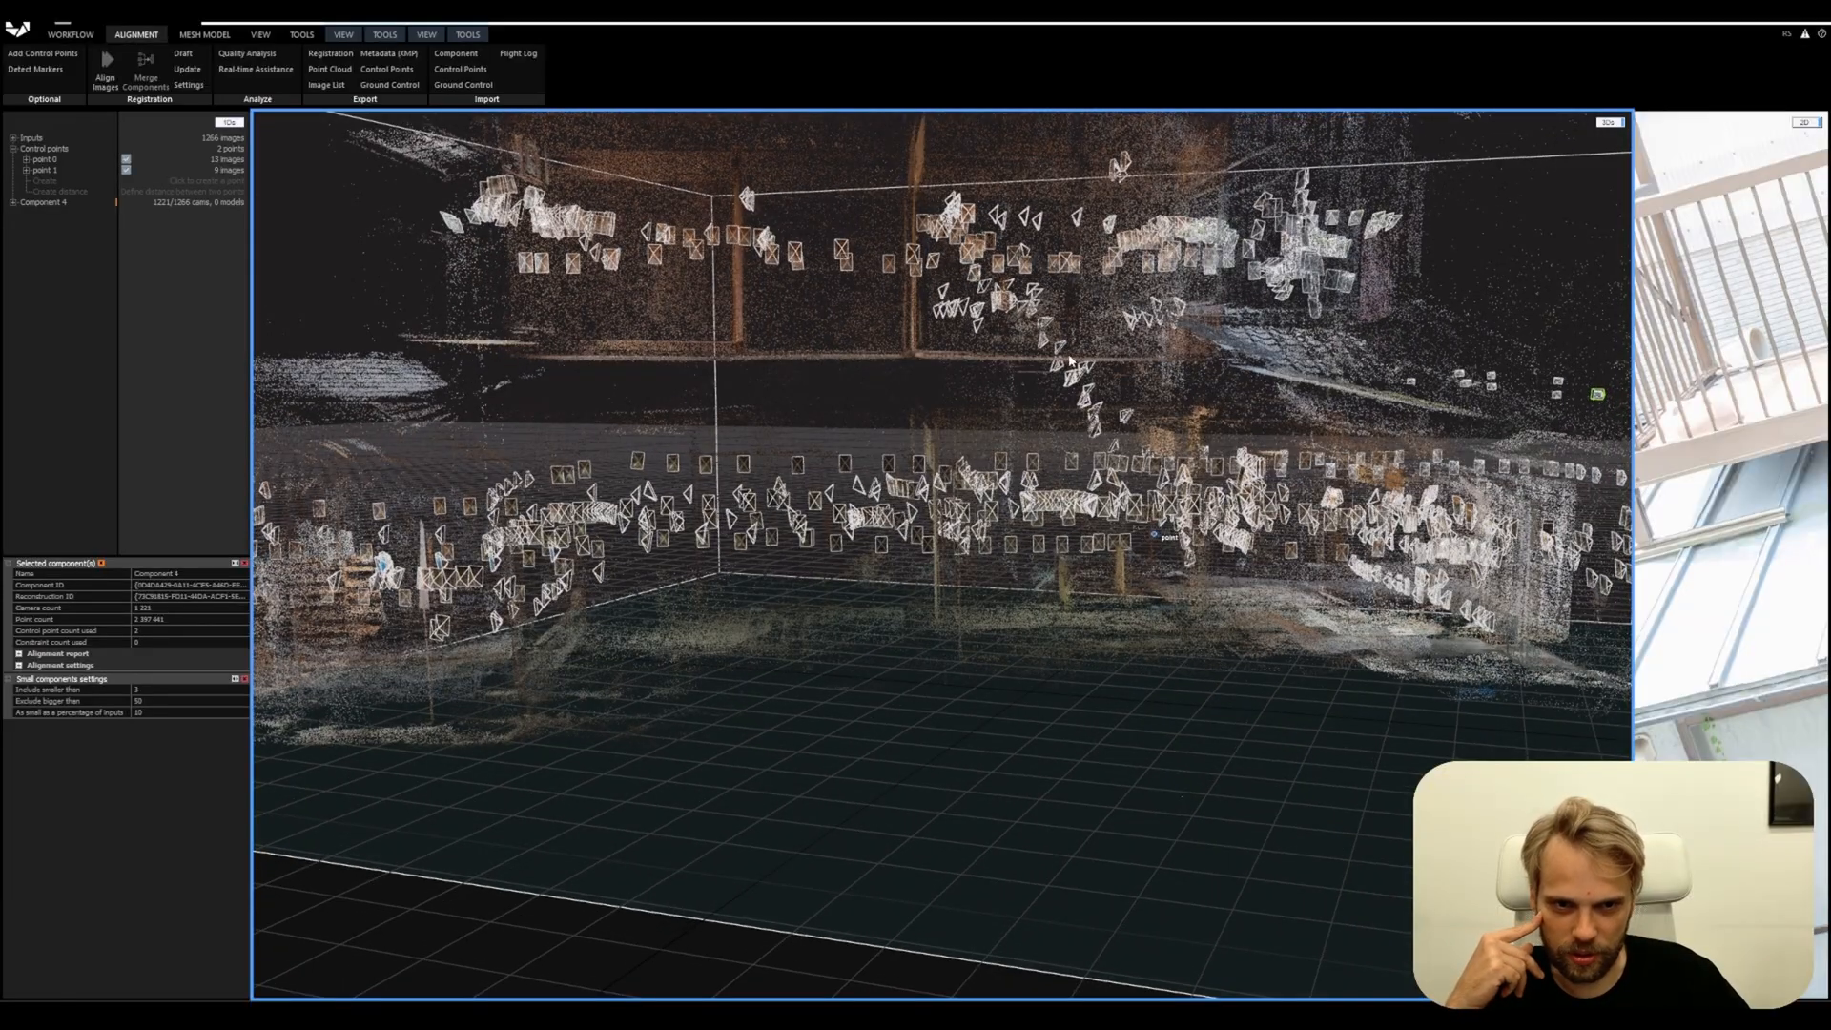
pyautogui.scroll(-5, 809, 362)
pyautogui.moveTo(1130, 359); pyautogui.dragTo(977, 749)
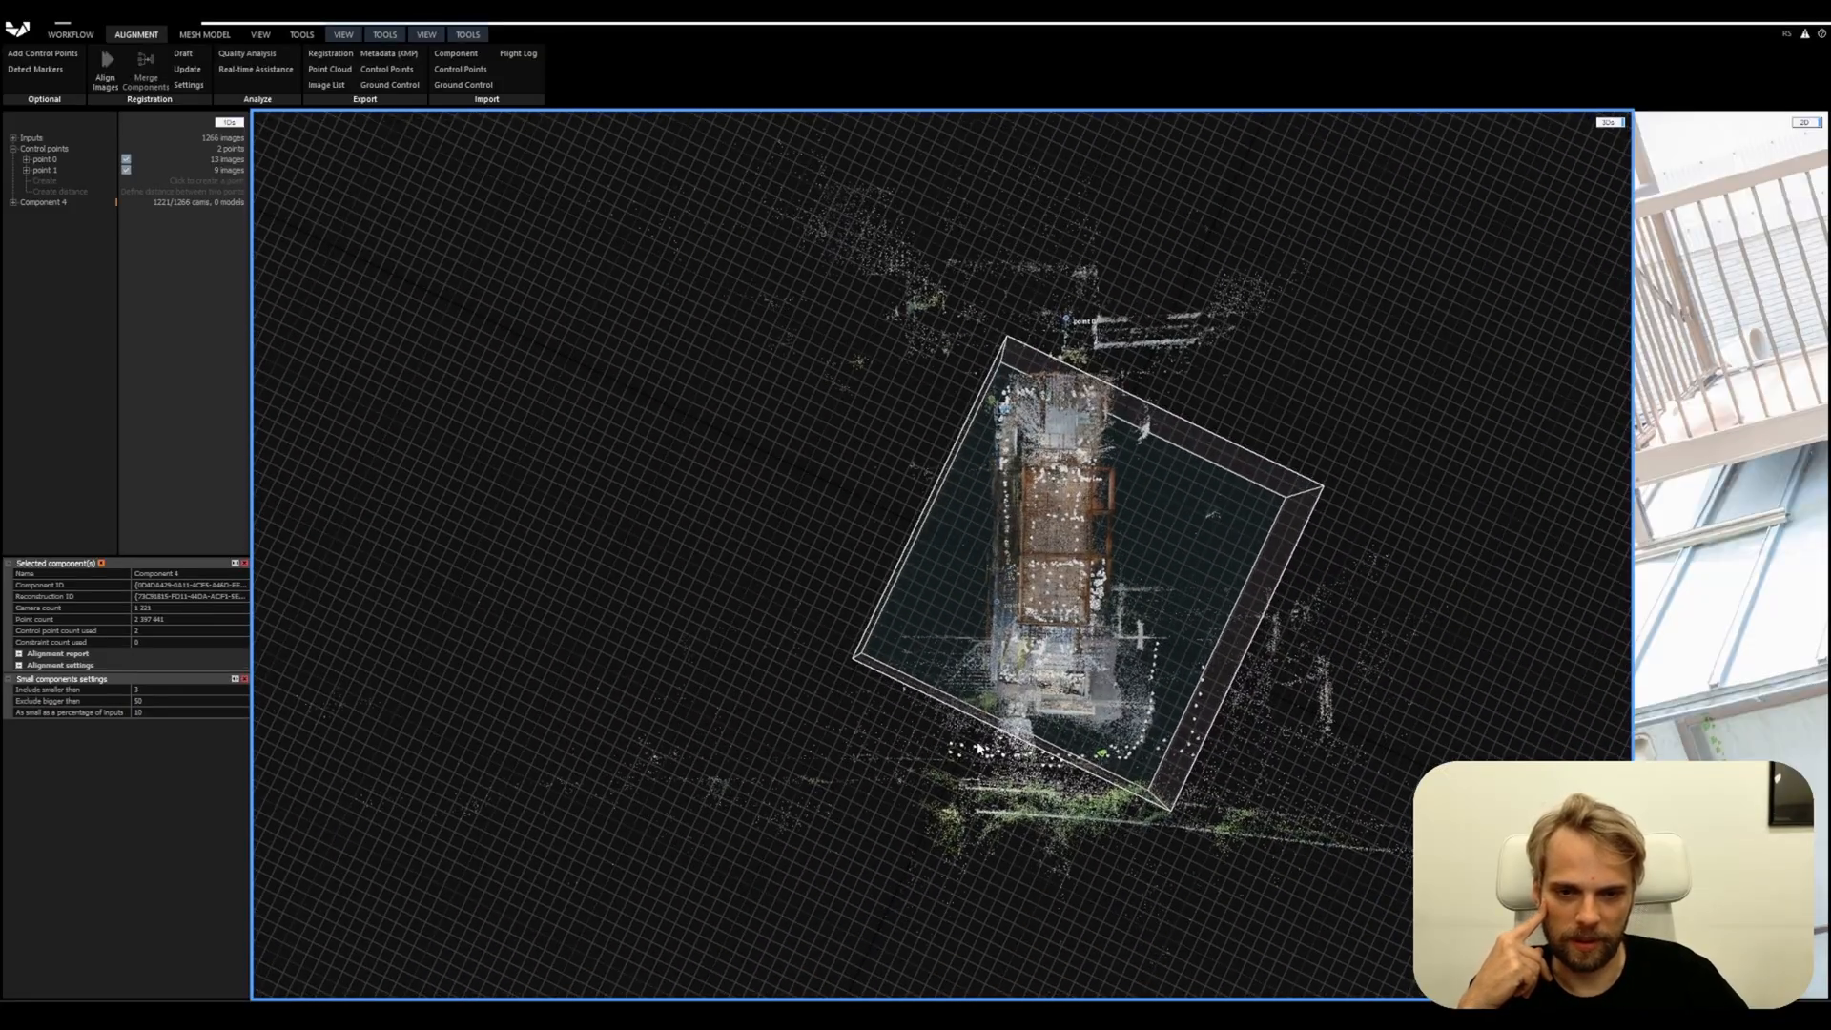
pyautogui.moveTo(1050, 573); pyautogui.dragTo(1129, 492)
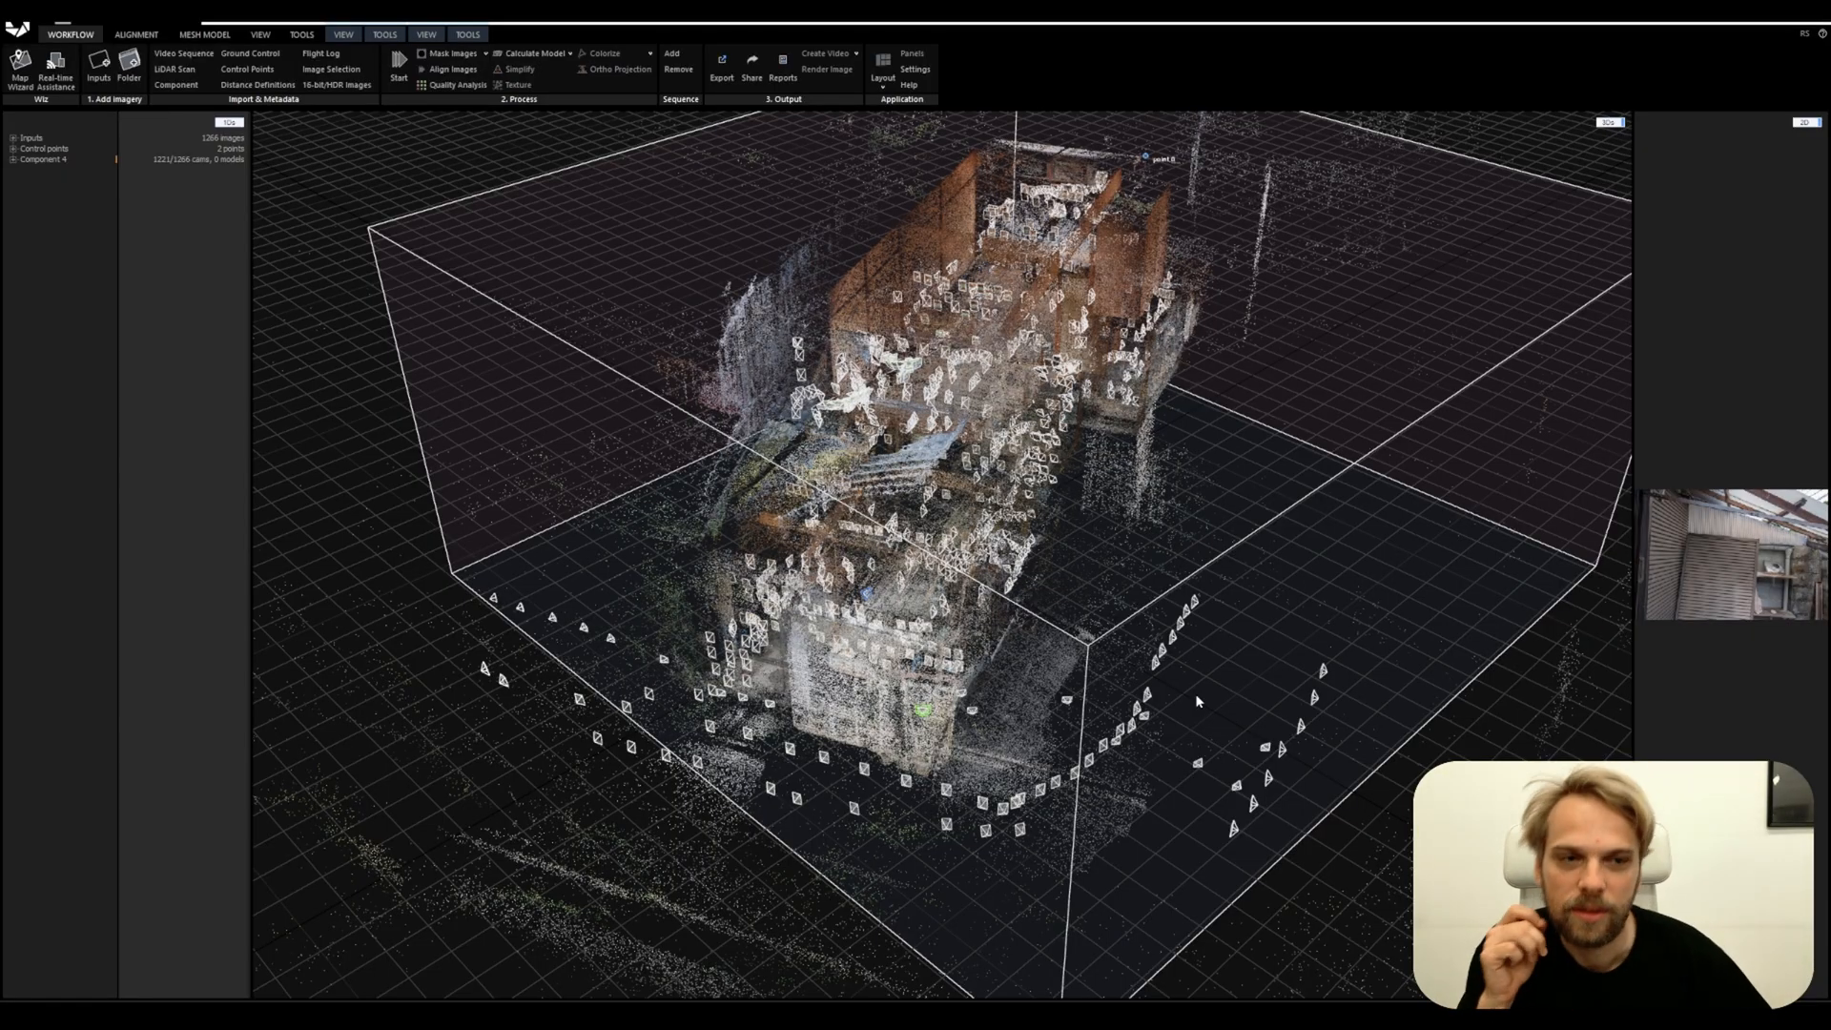
pyautogui.moveTo(1219, 494); pyautogui.dragTo(1198, 652)
pyautogui.scroll(-3, 1045, 636)
pyautogui.scroll(2, 1166, 655)
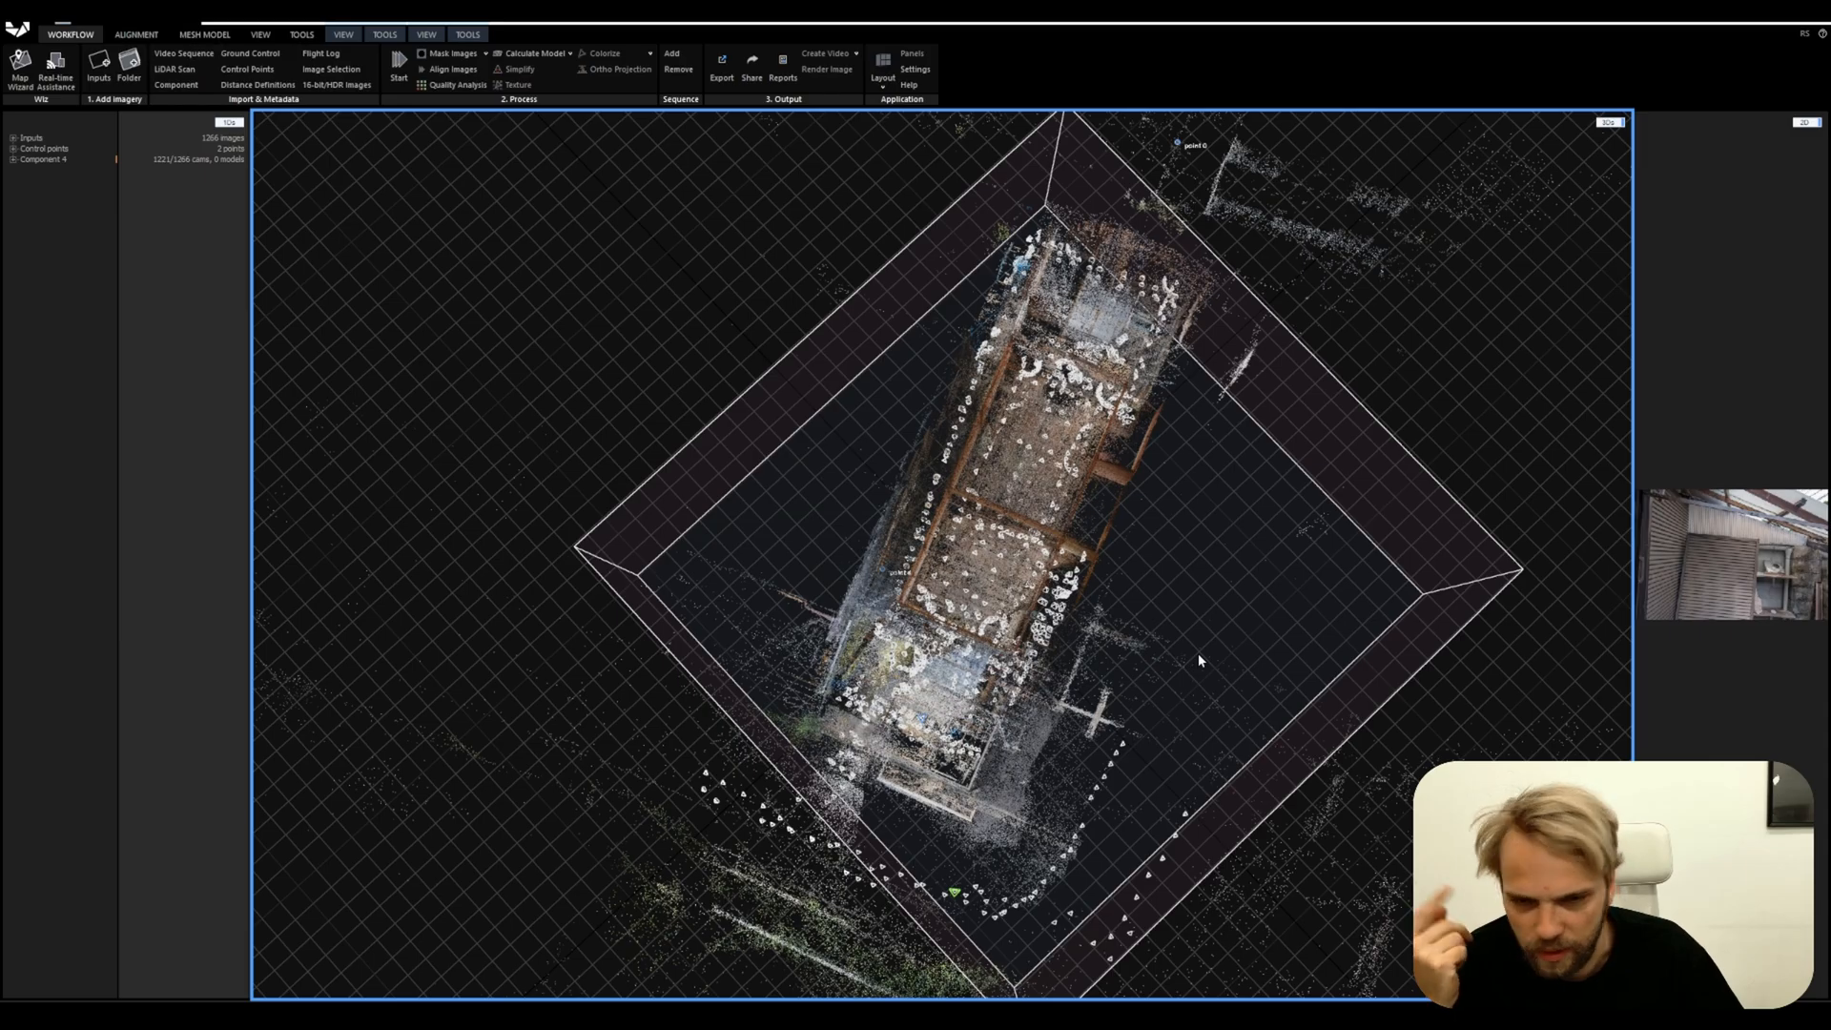
pyautogui.moveTo(1198, 653)
pyautogui.mouseDown()
pyautogui.moveTo(1200, 620)
pyautogui.moveTo(1203, 658)
pyautogui.mouseUp()
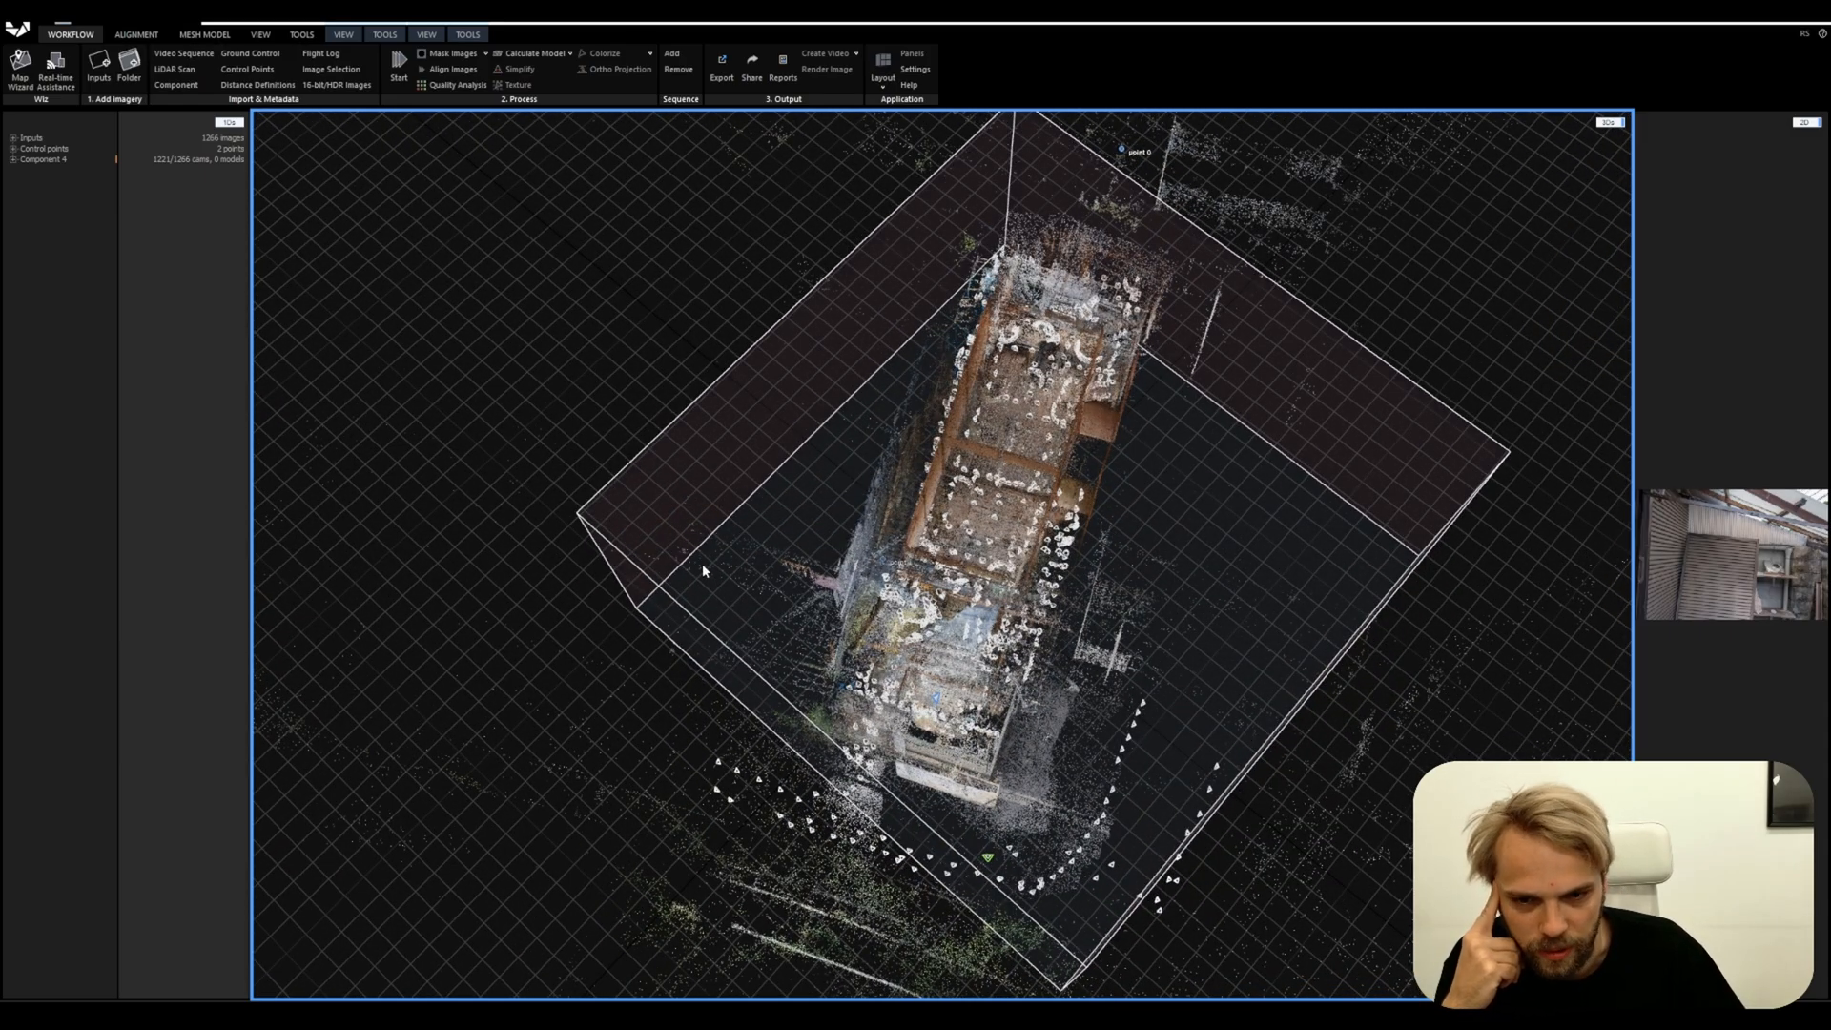
pyautogui.moveTo(703, 570); pyautogui.dragTo(923, 639)
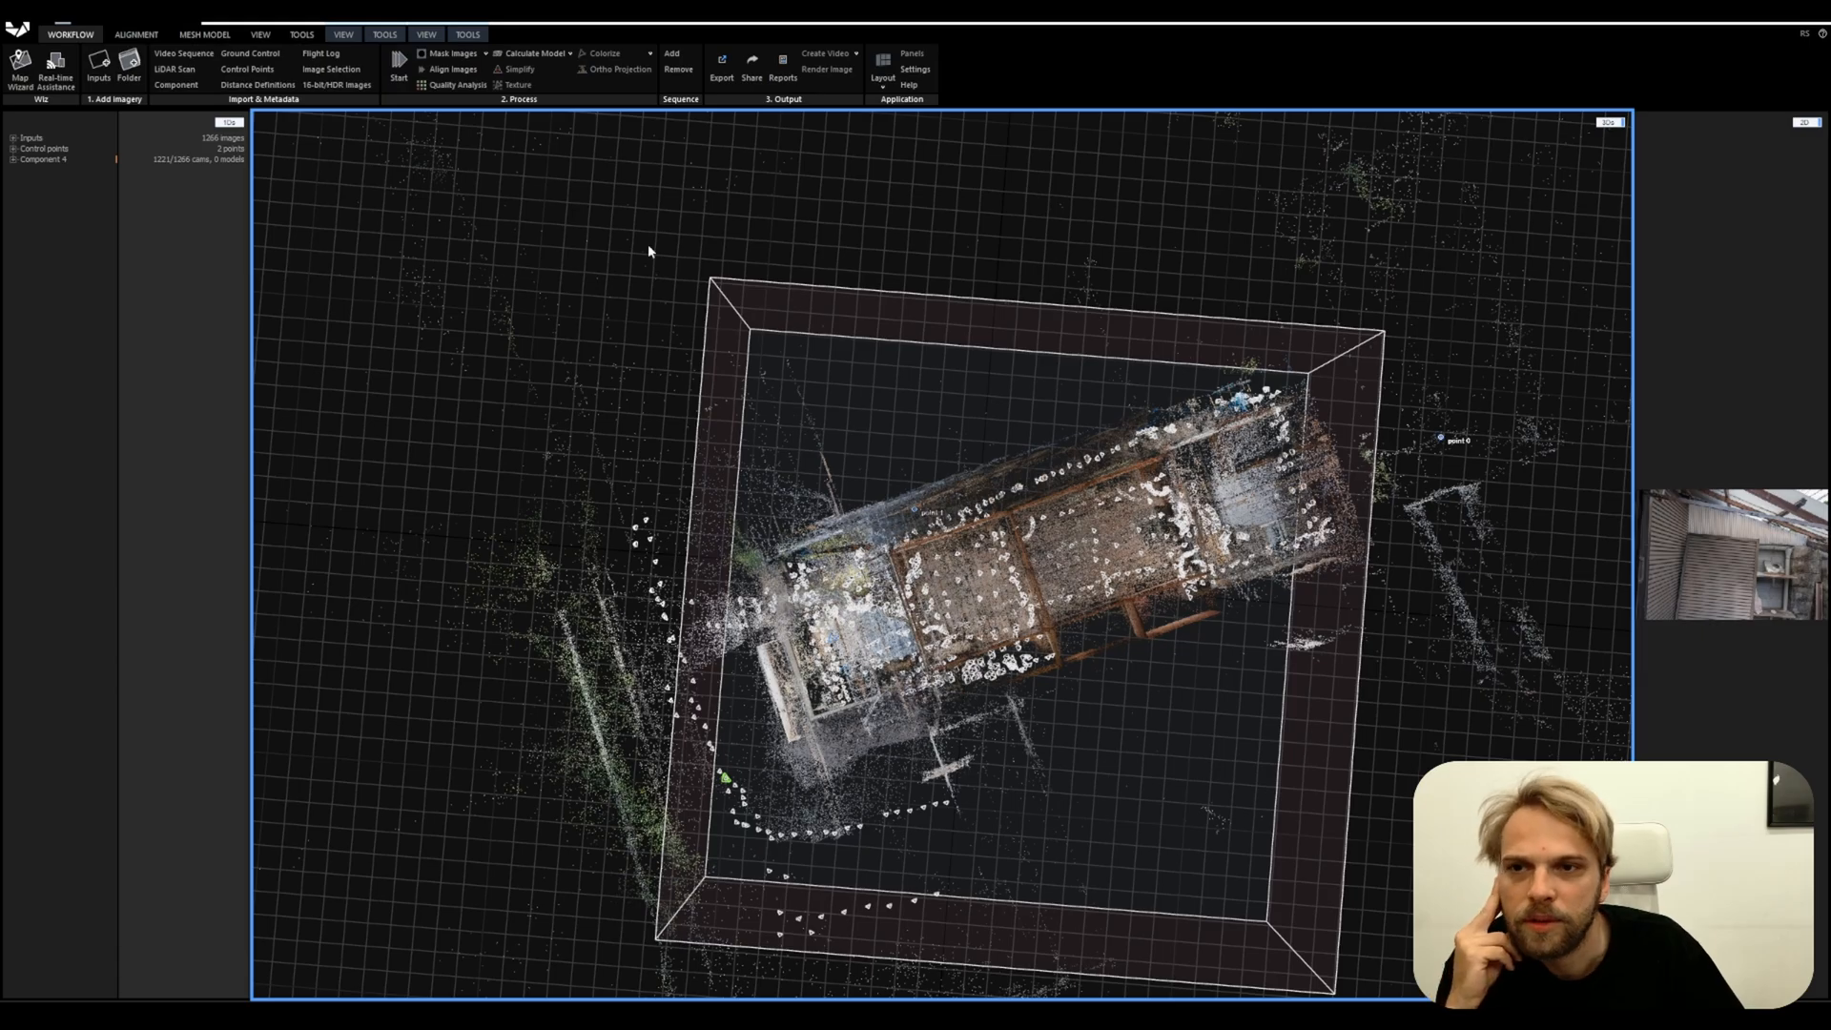
# Rotate the reconstruction region so its sides line up with the long axis of the house
pyautogui.click(464, 36)
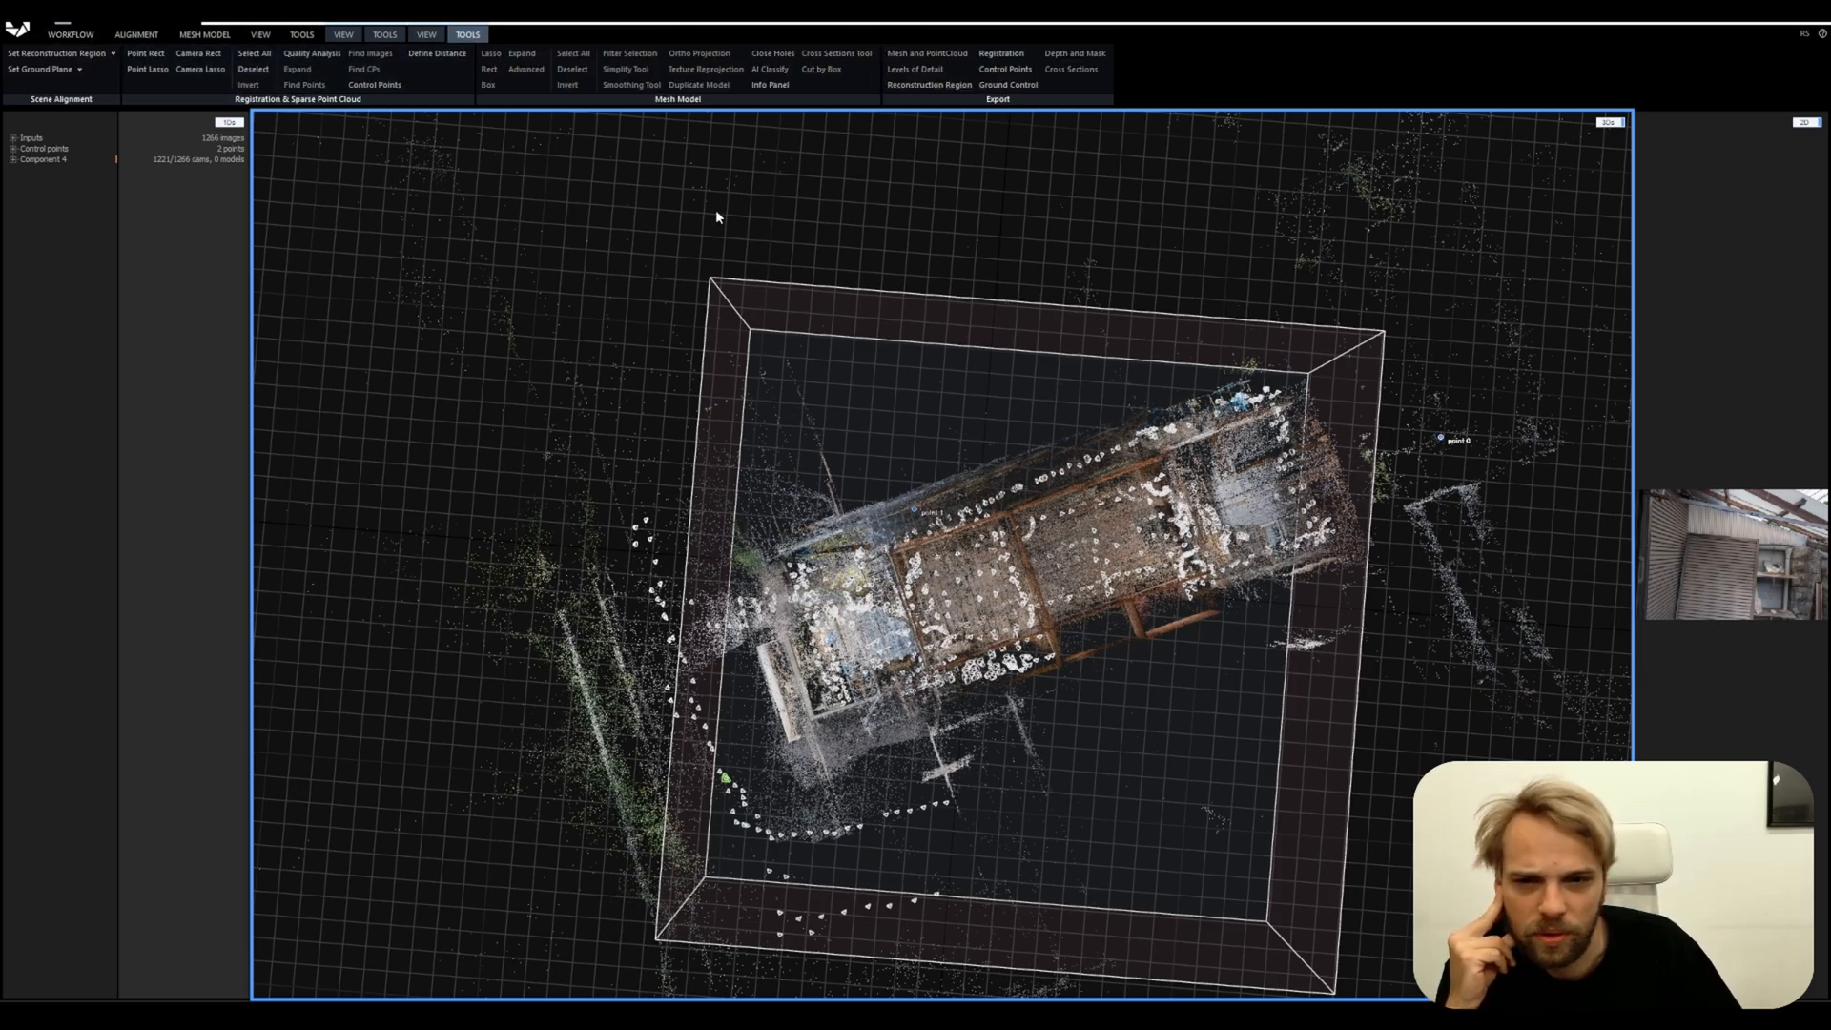
pyautogui.moveTo(825, 310); pyautogui.dragTo(811, 330)
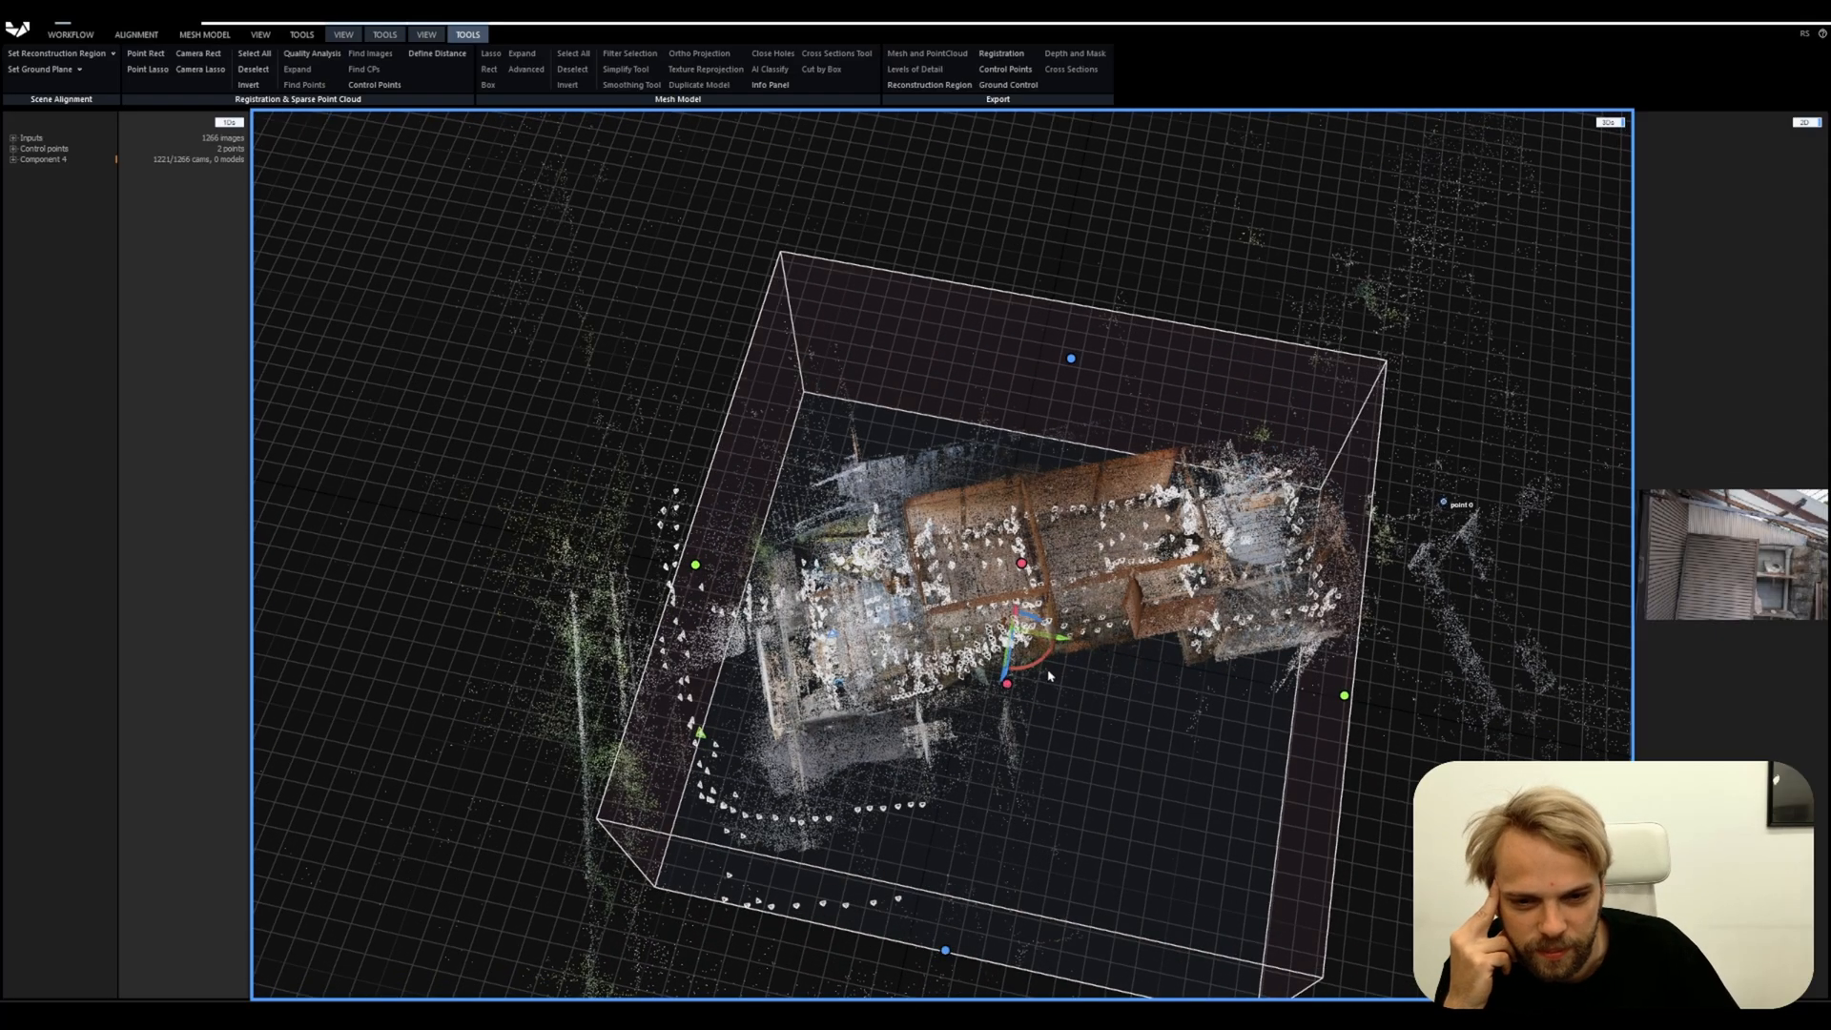
pyautogui.moveTo(1036, 671); pyautogui.dragTo(1036, 500)
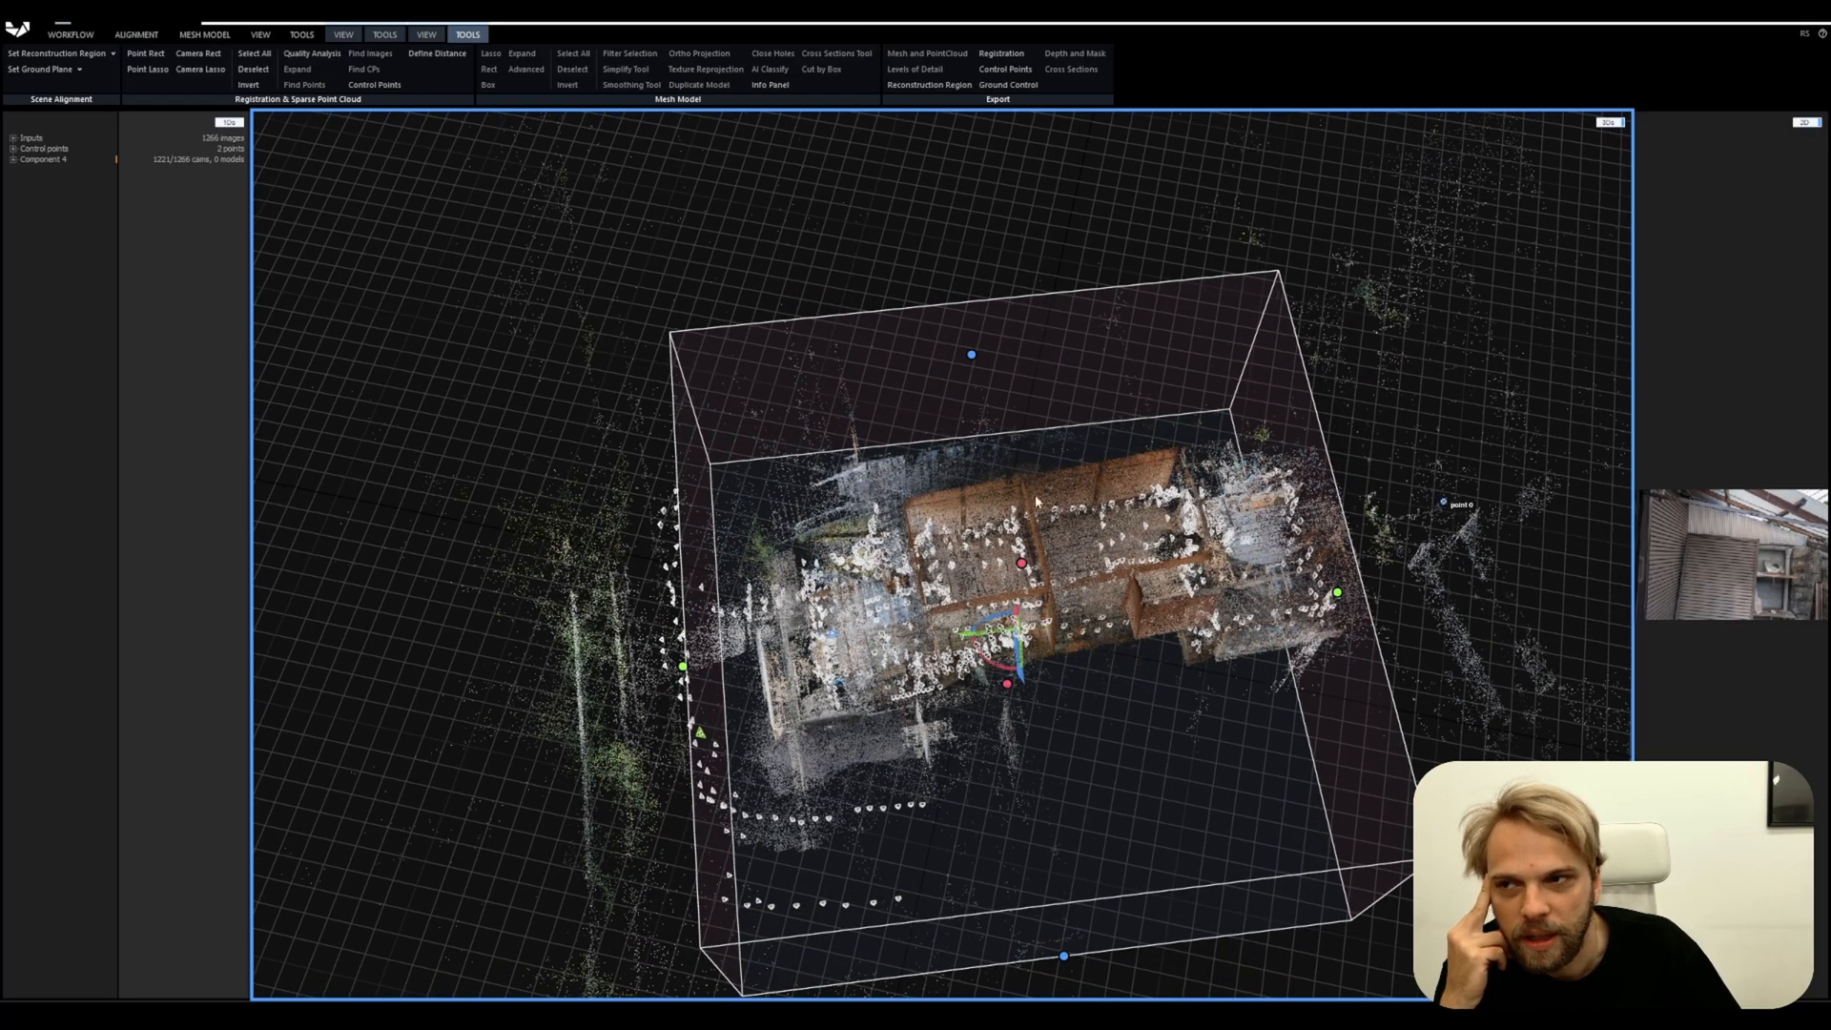
pyautogui.click(111, 55)
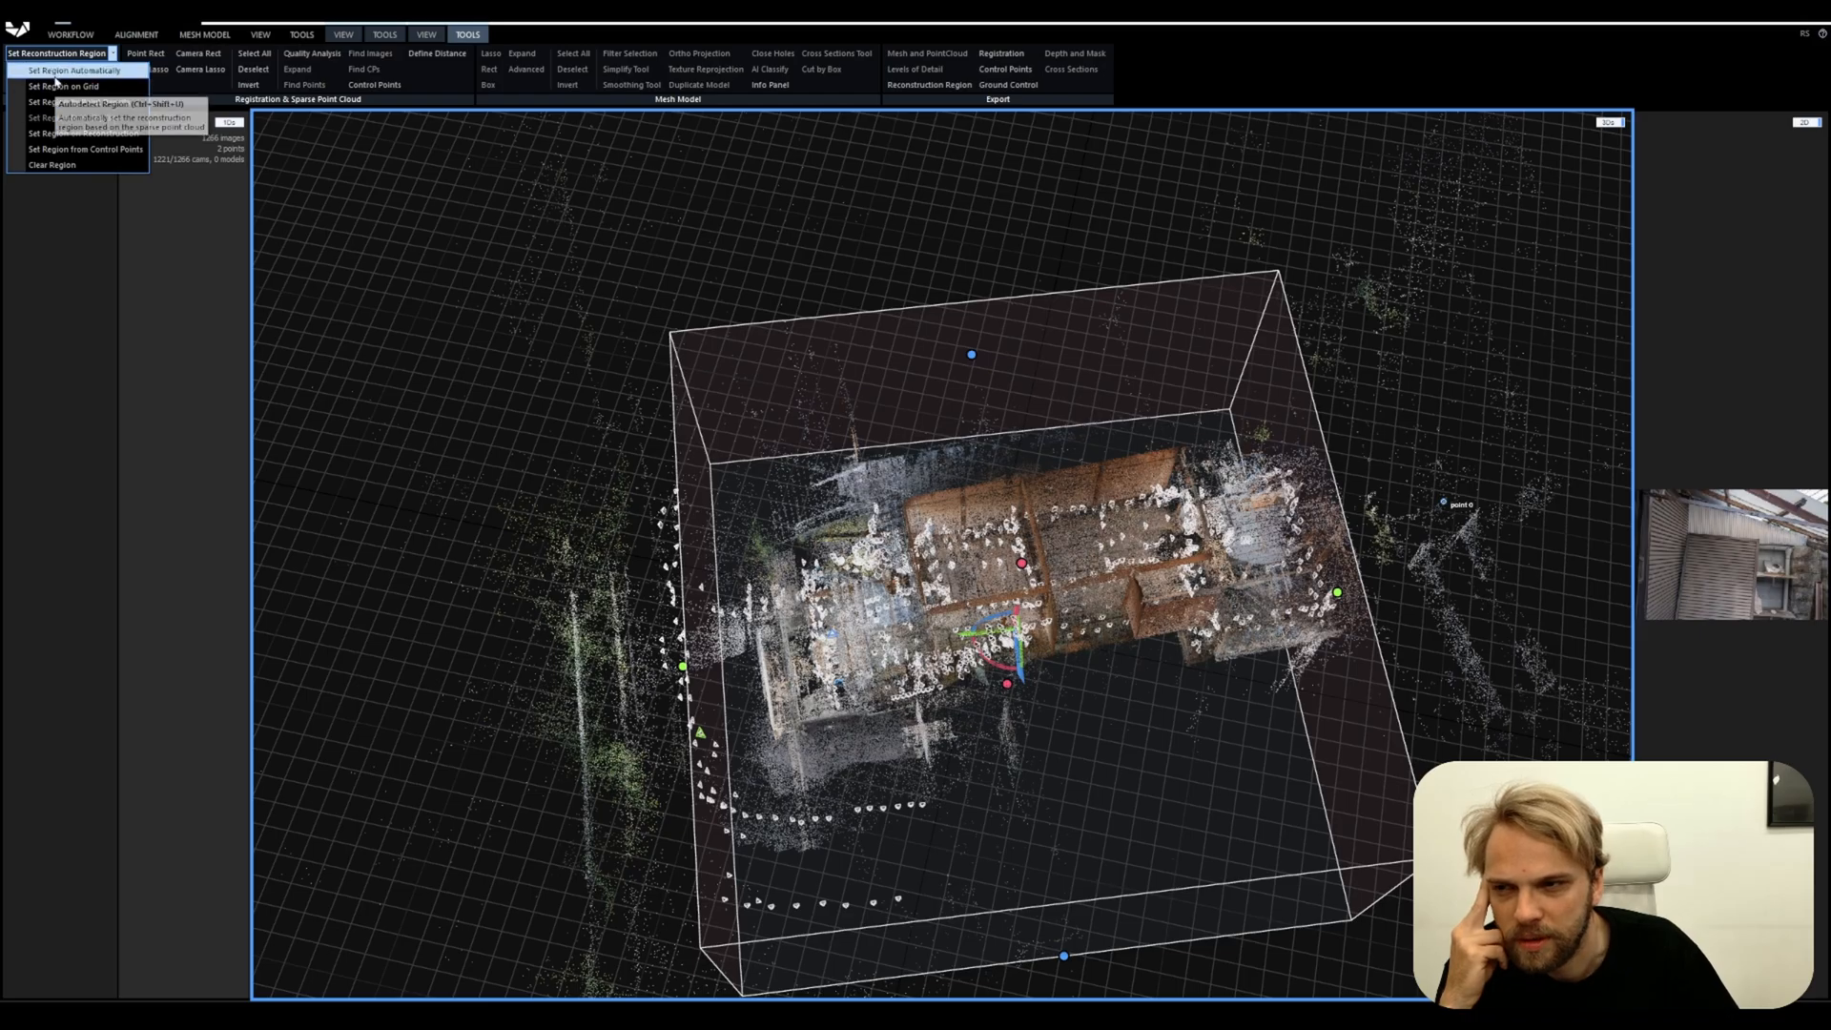
pyautogui.click(83, 89)
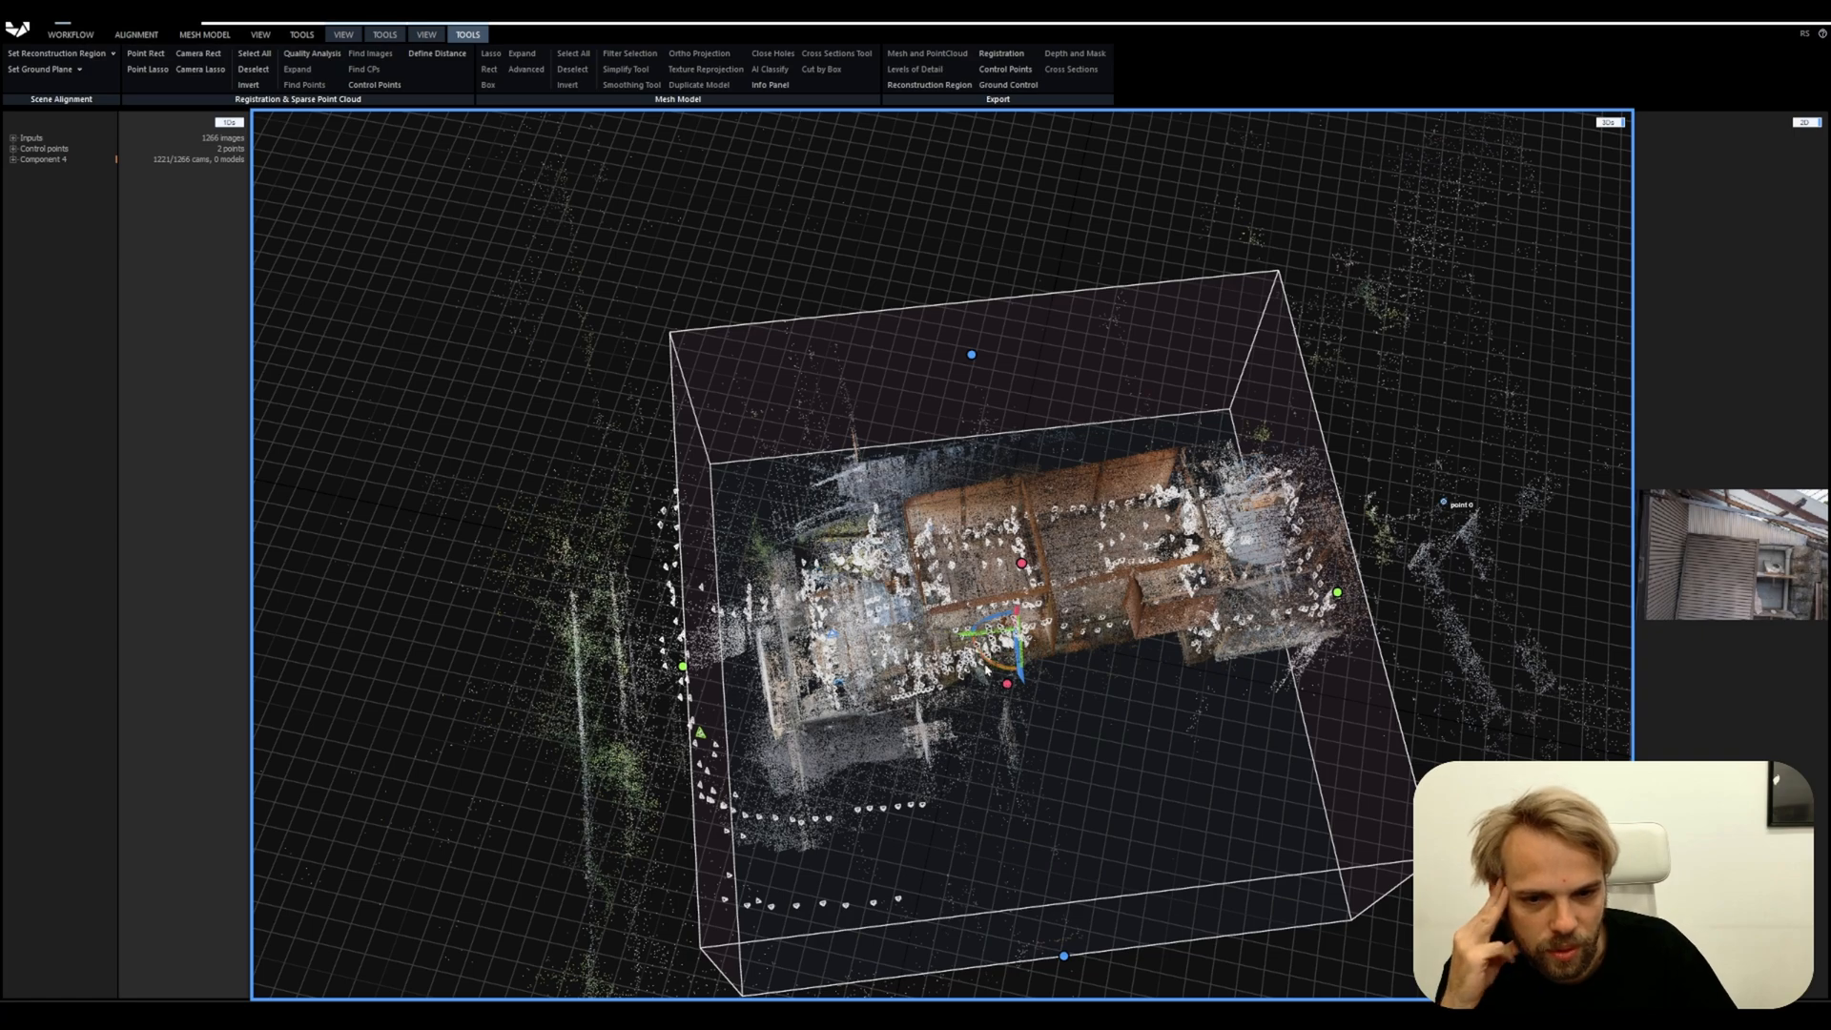
pyautogui.moveTo(987, 667); pyautogui.dragTo(1173, 653)
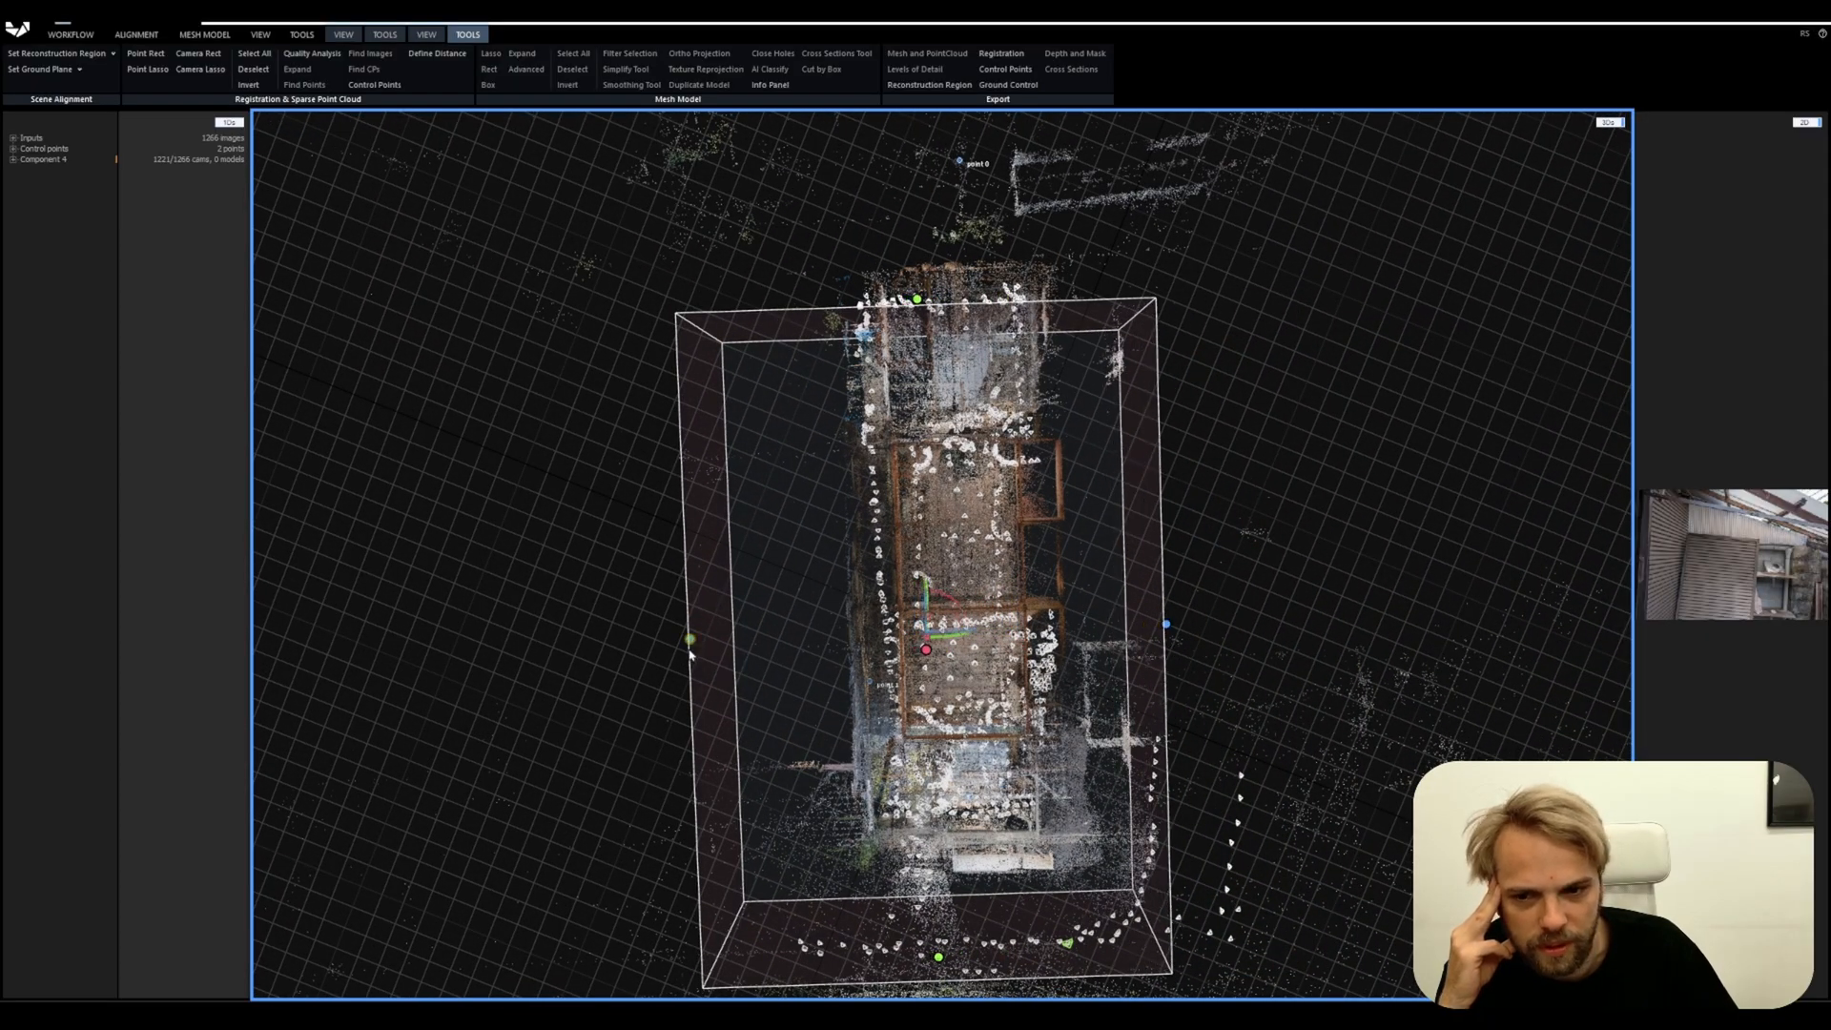
# Pull one long side of the reconstruction region in close to the house and adjust the region's upper face
pyautogui.moveTo(689, 639); pyautogui.dragTo(842, 448)
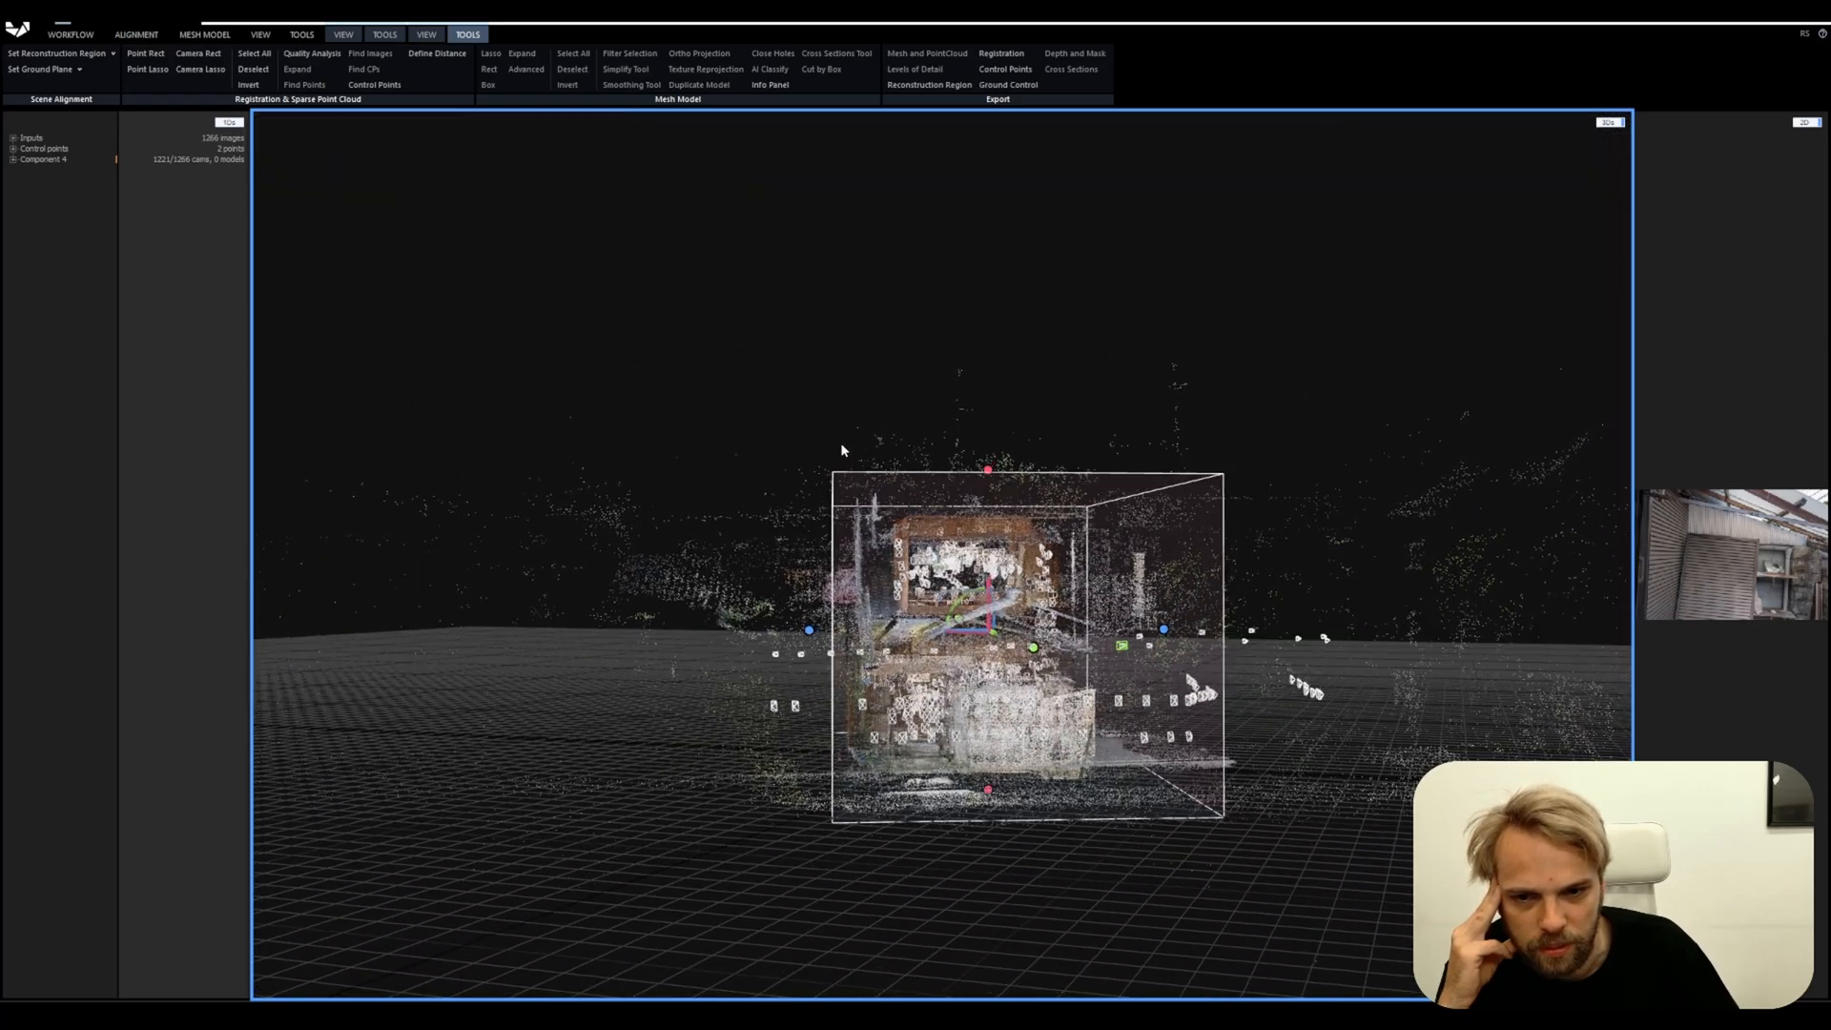
pyautogui.moveTo(810, 634); pyautogui.dragTo(816, 637)
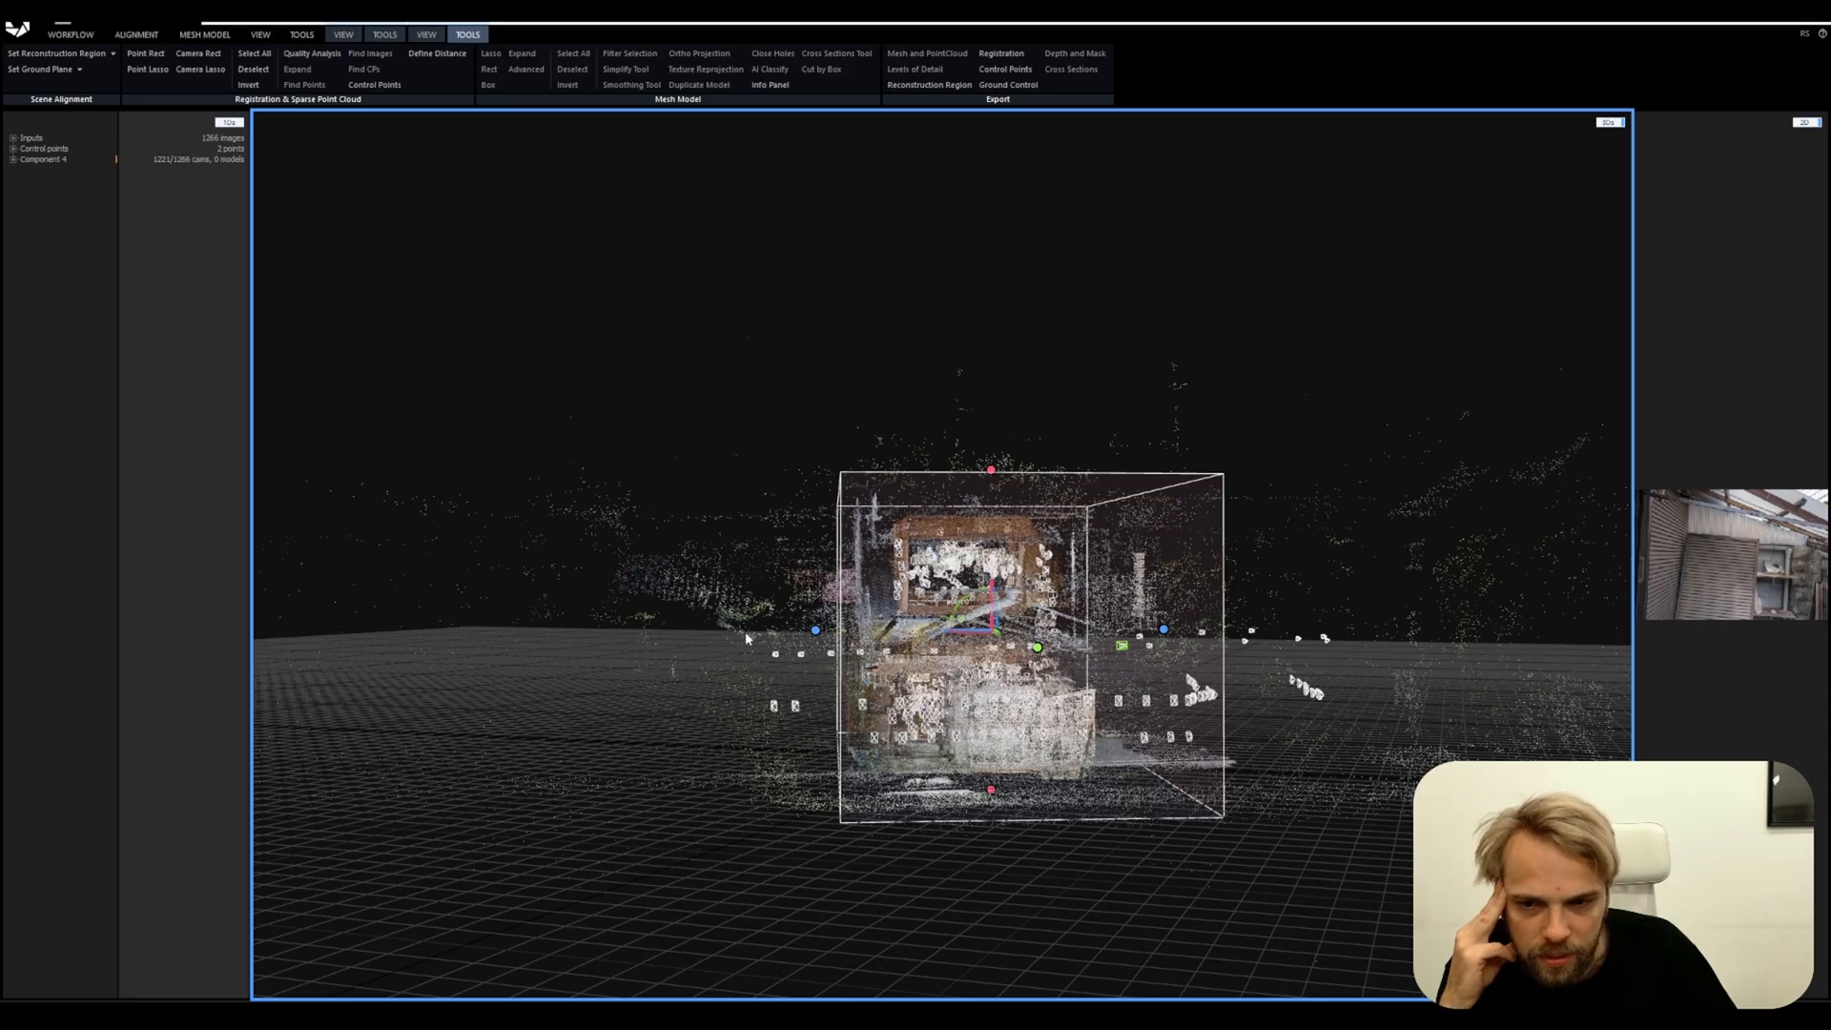
pyautogui.moveTo(704, 553); pyautogui.dragTo(476, 531)
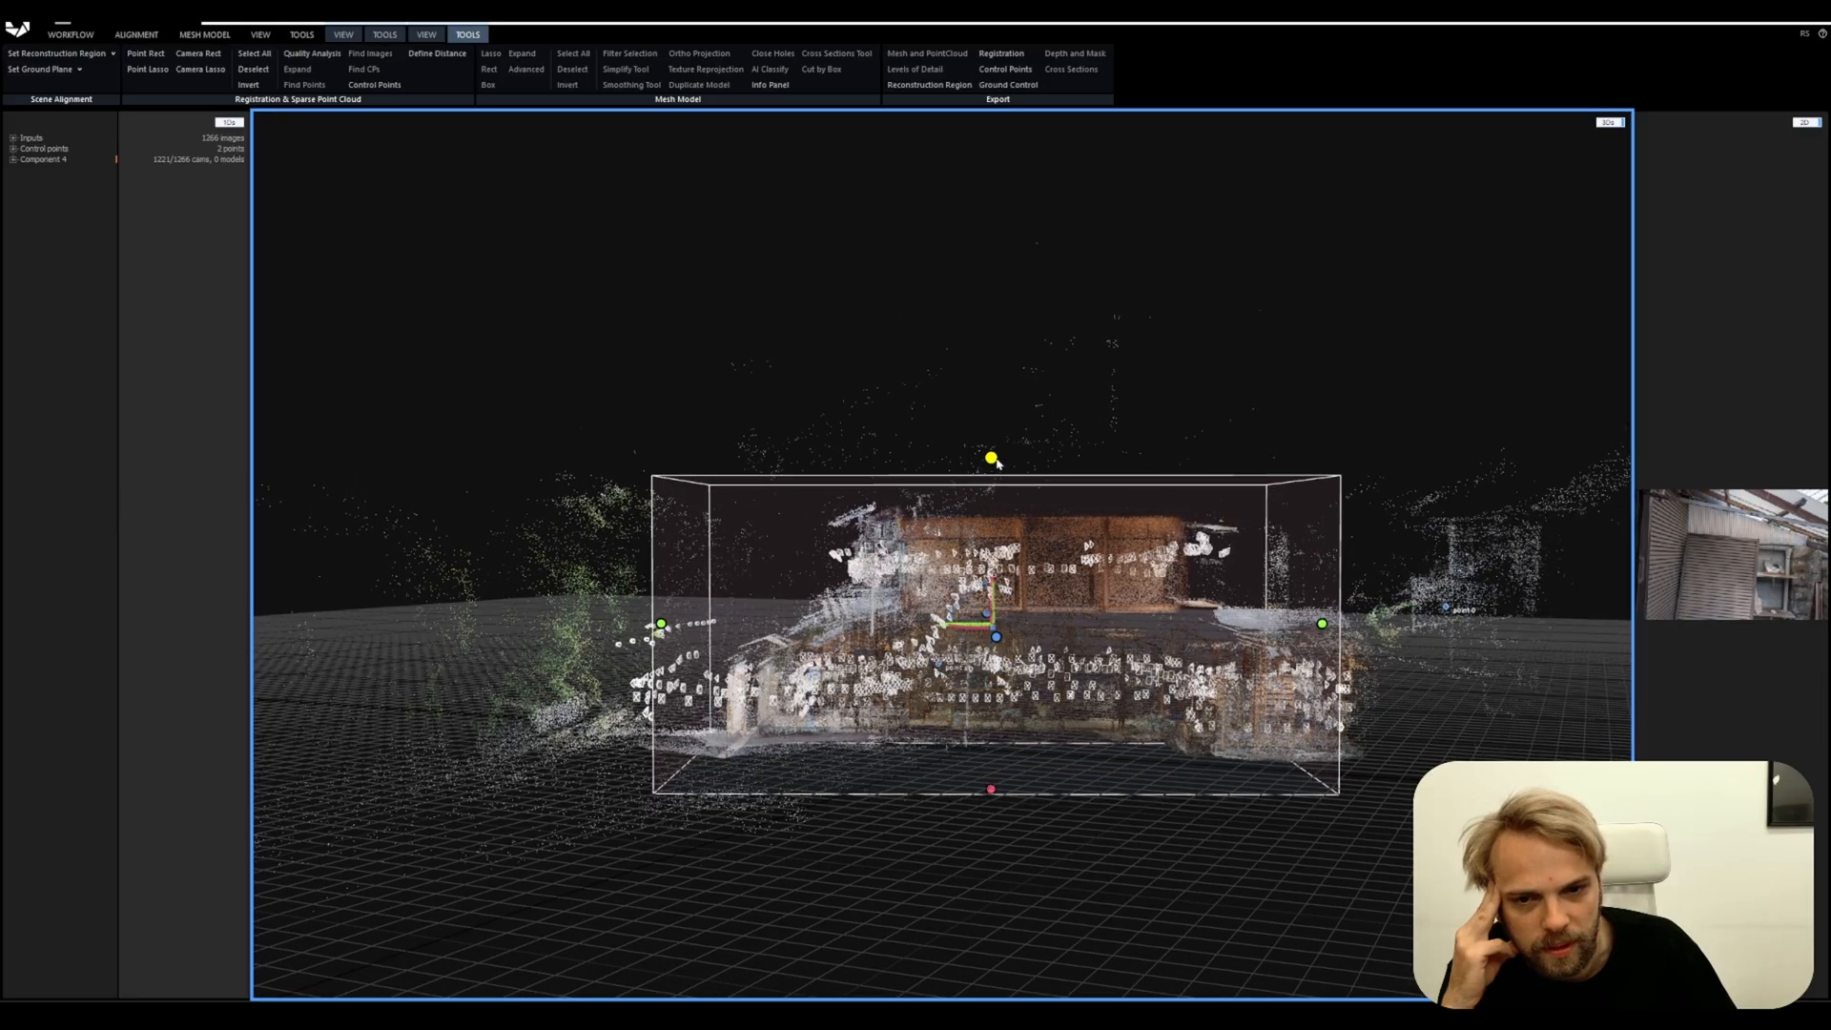
pyautogui.moveTo(992, 467); pyautogui.dragTo(1041, 525)
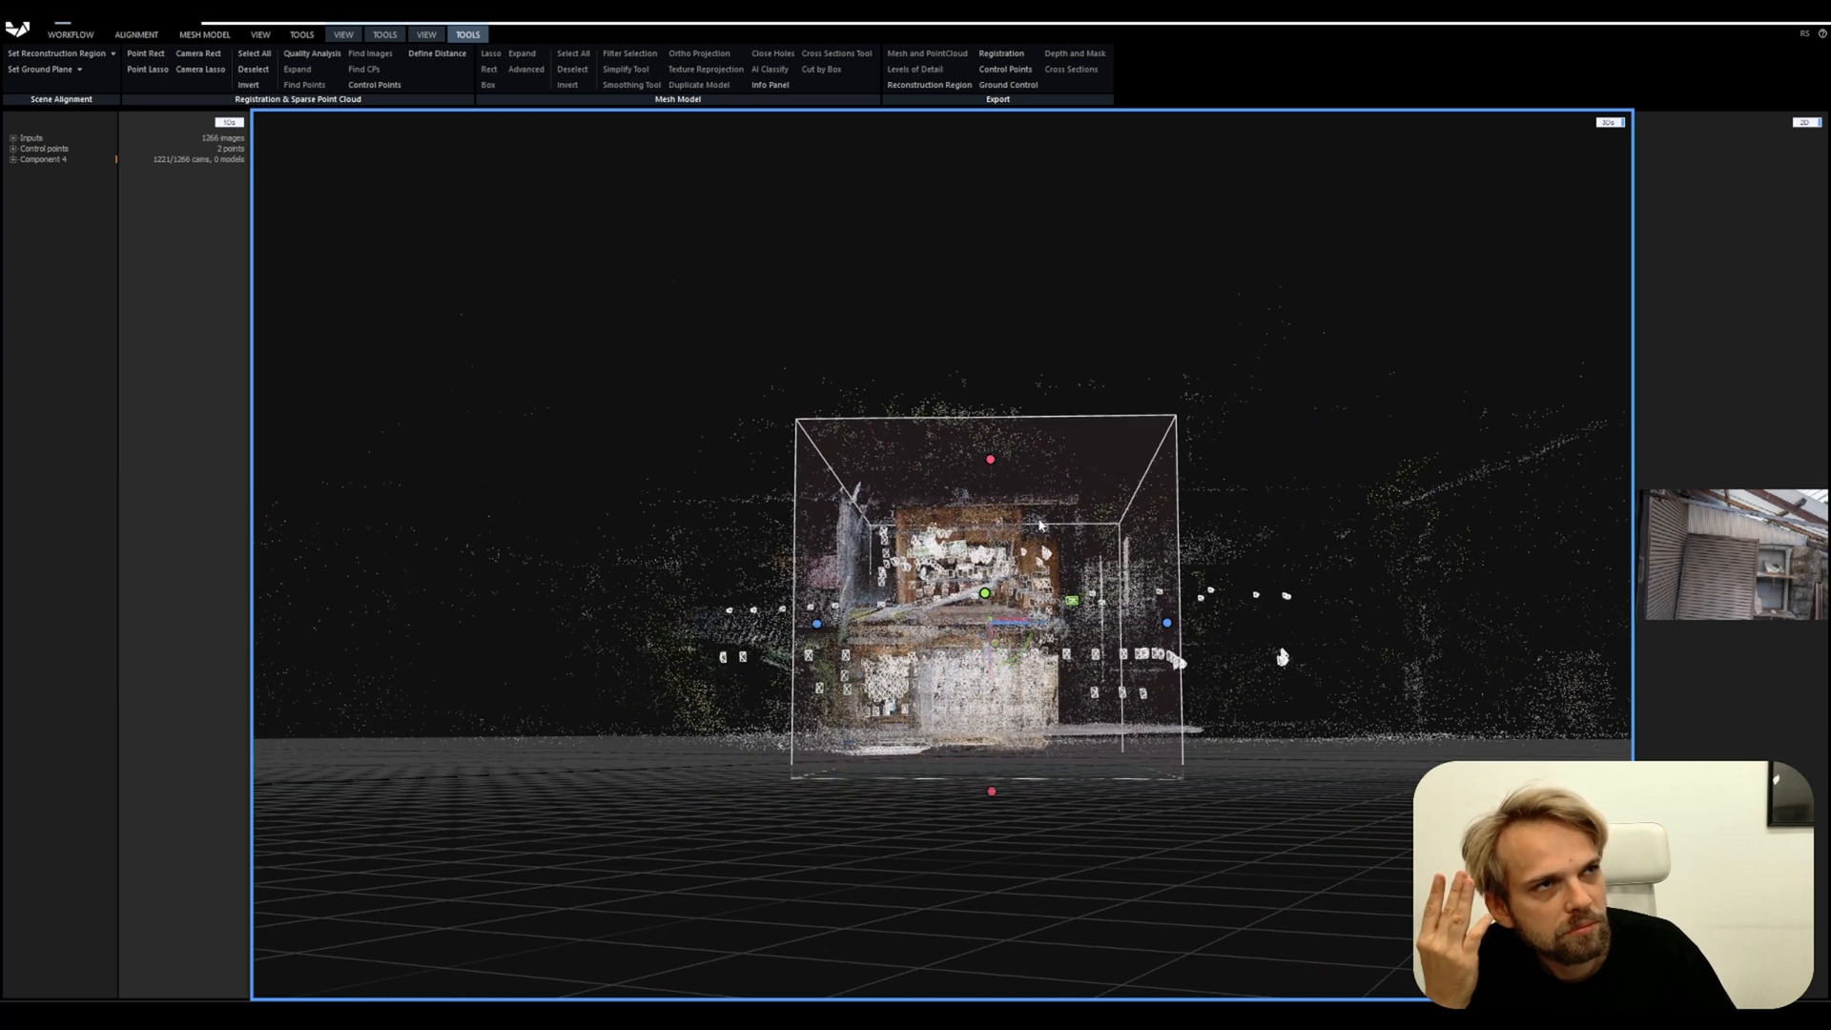
# Adjust the reconstruction region's opposite long side and rear end so the box fits around the house
pyautogui.moveTo(1040, 524); pyautogui.dragTo(942, 749)
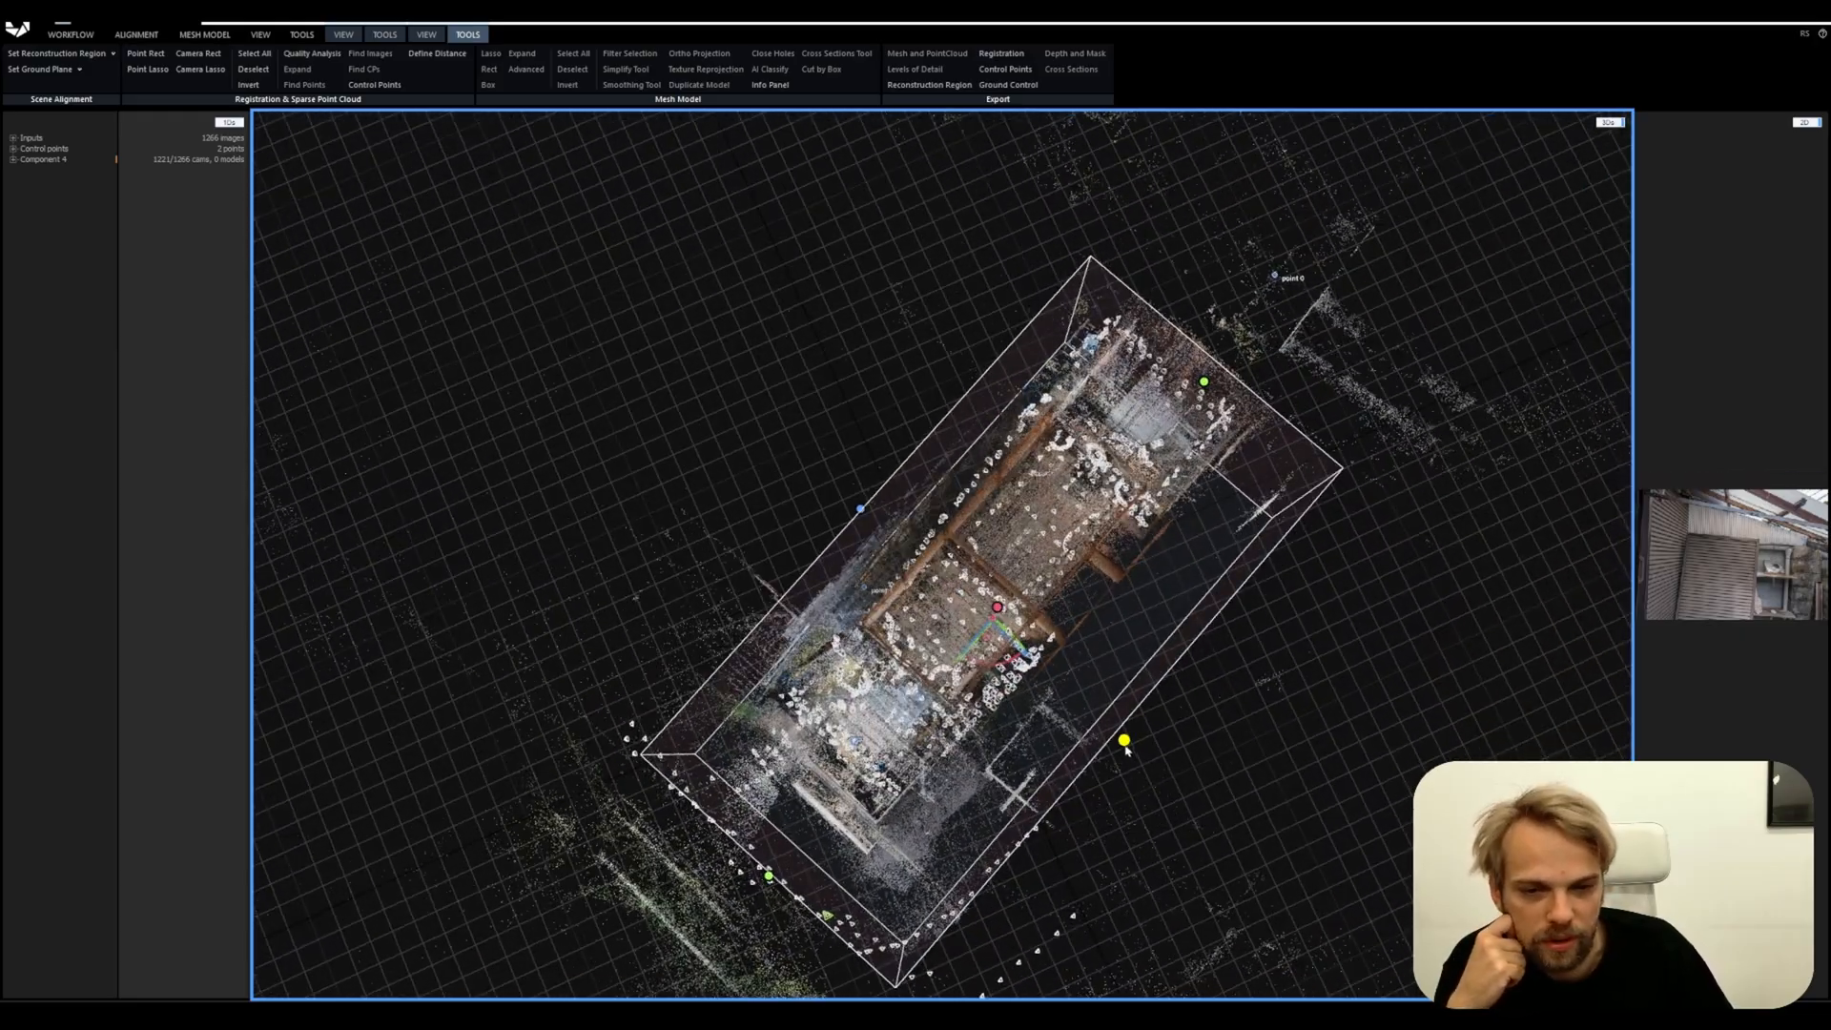
pyautogui.moveTo(1126, 749); pyautogui.dragTo(1390, 610)
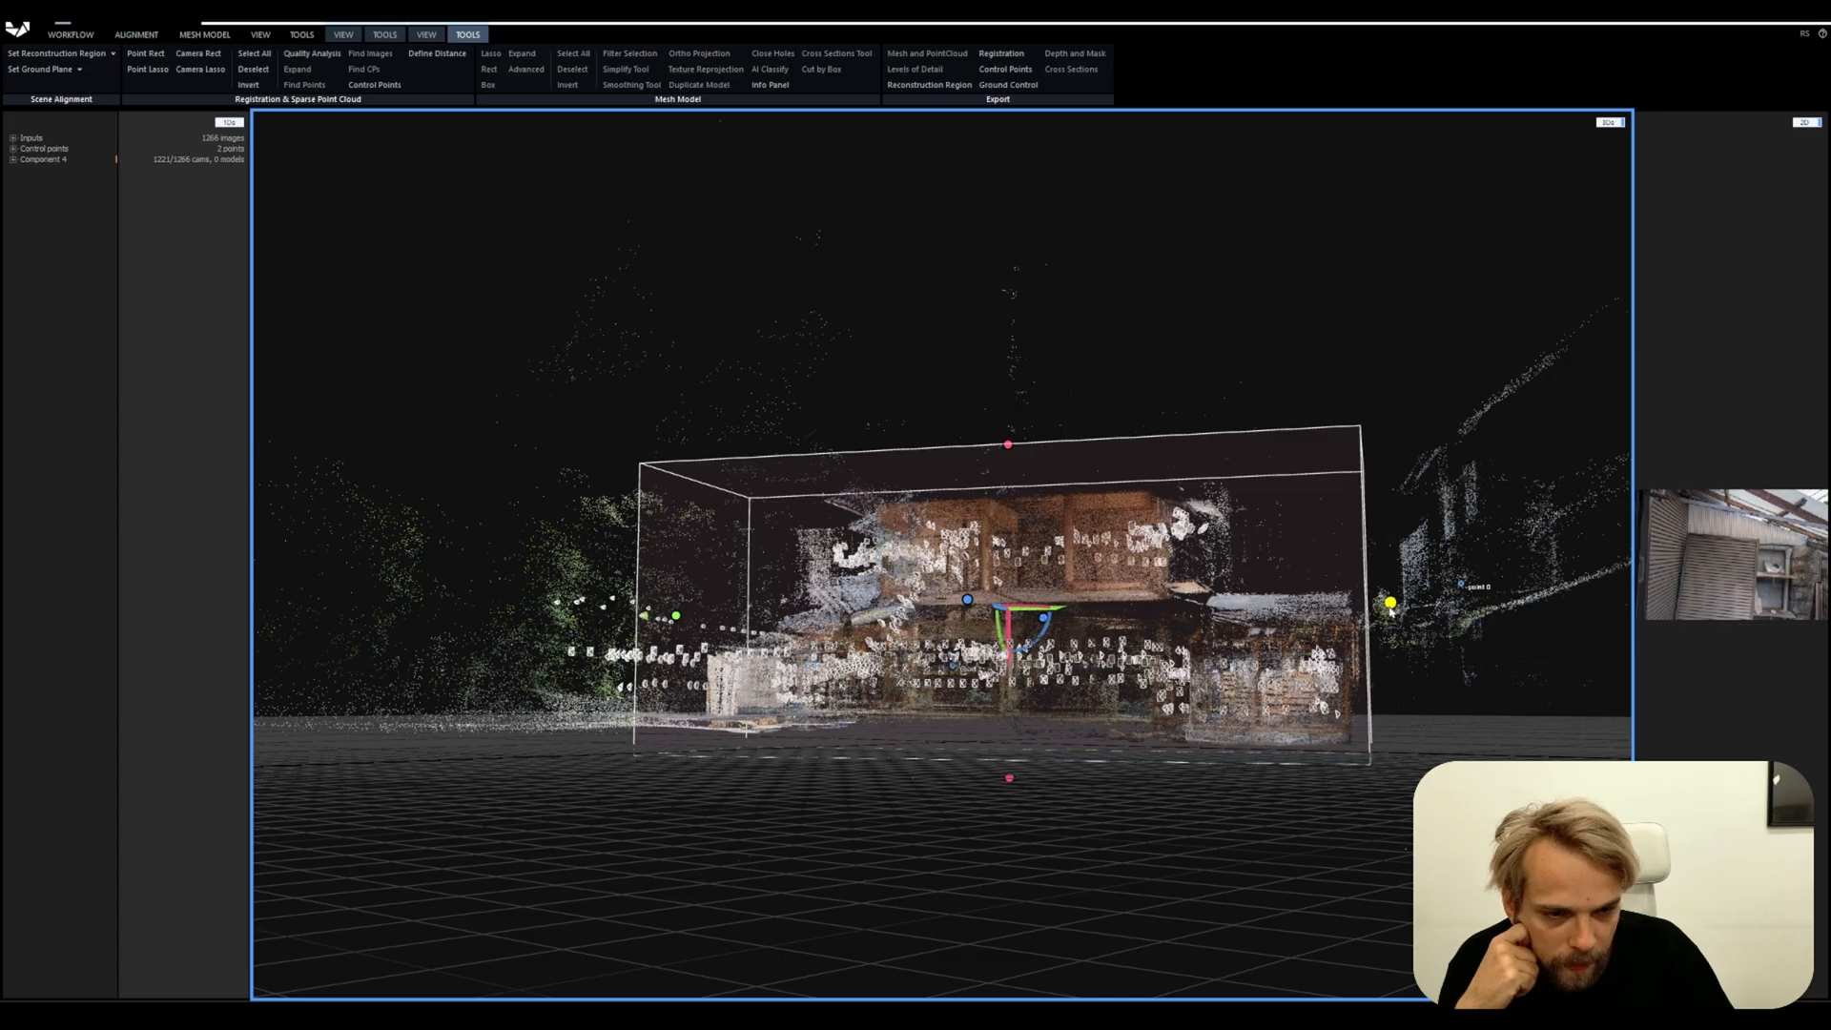
pyautogui.moveTo(1192, 622); pyautogui.dragTo(432, 459)
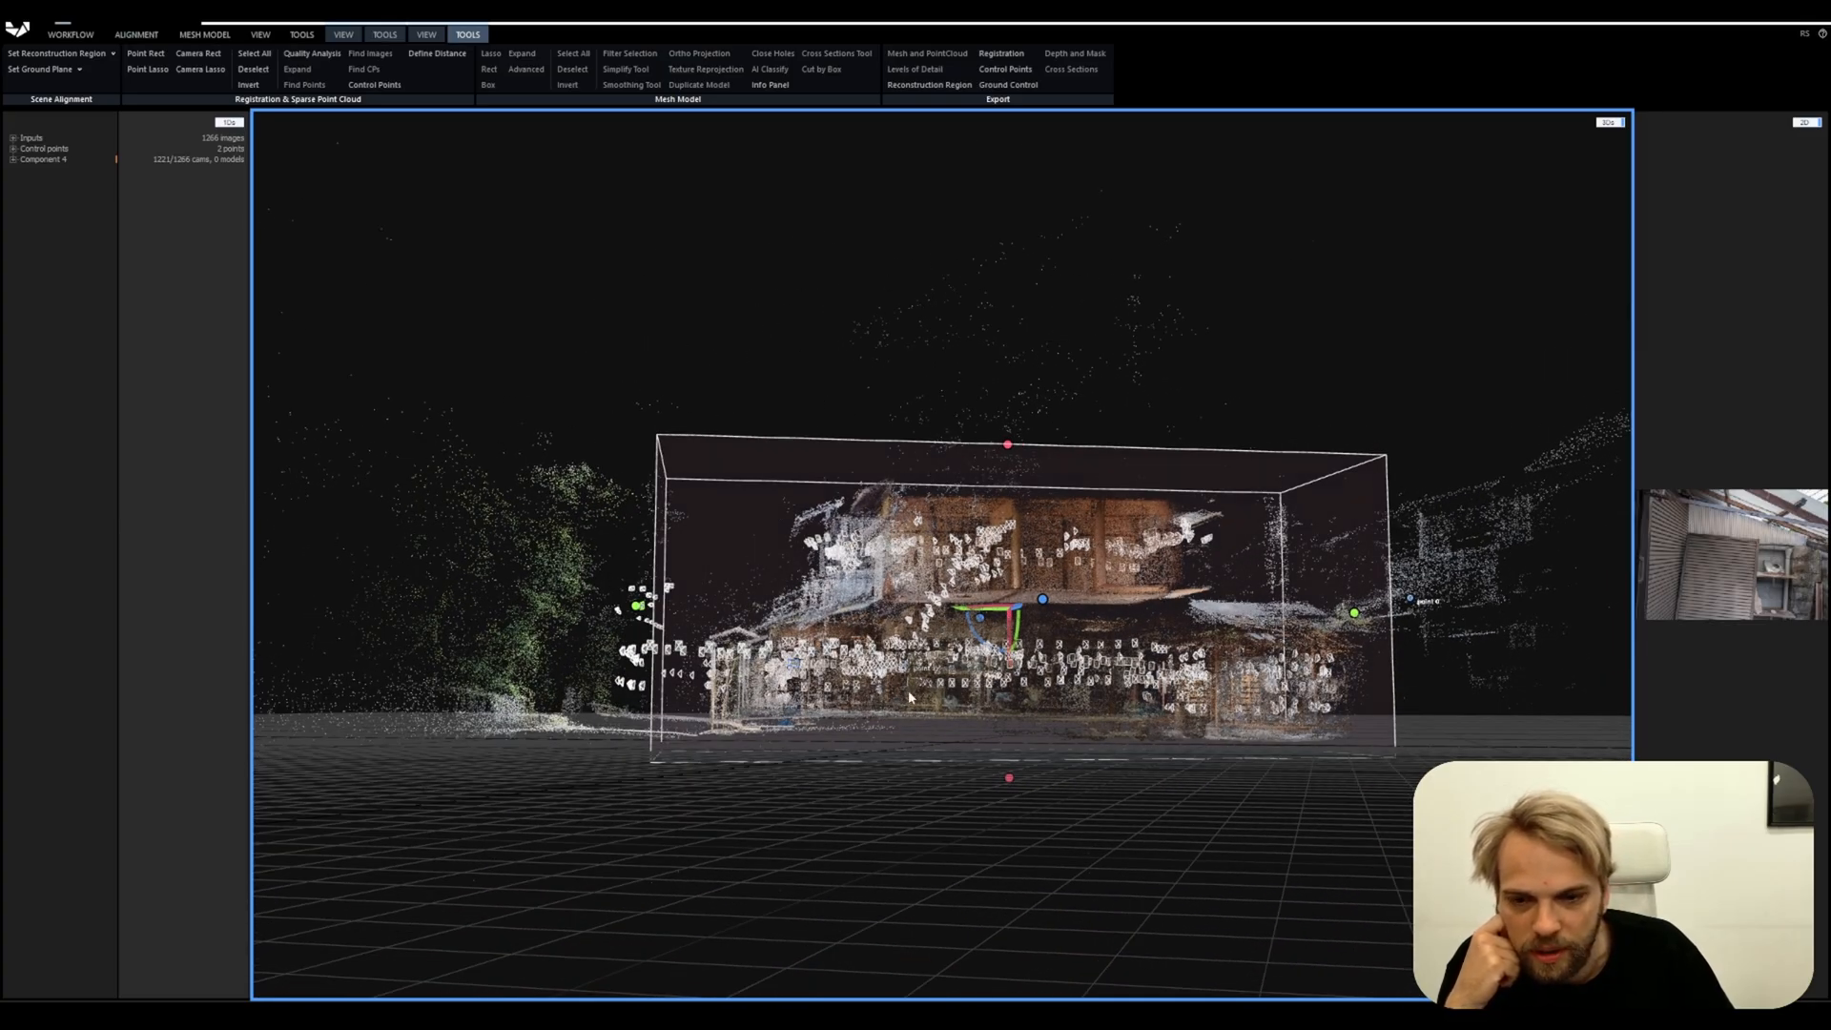
# Pull the garden-side end of the reconstruction region slightly in towards the house and check the fit from above
pyautogui.moveTo(637, 607); pyautogui.dragTo(649, 607)
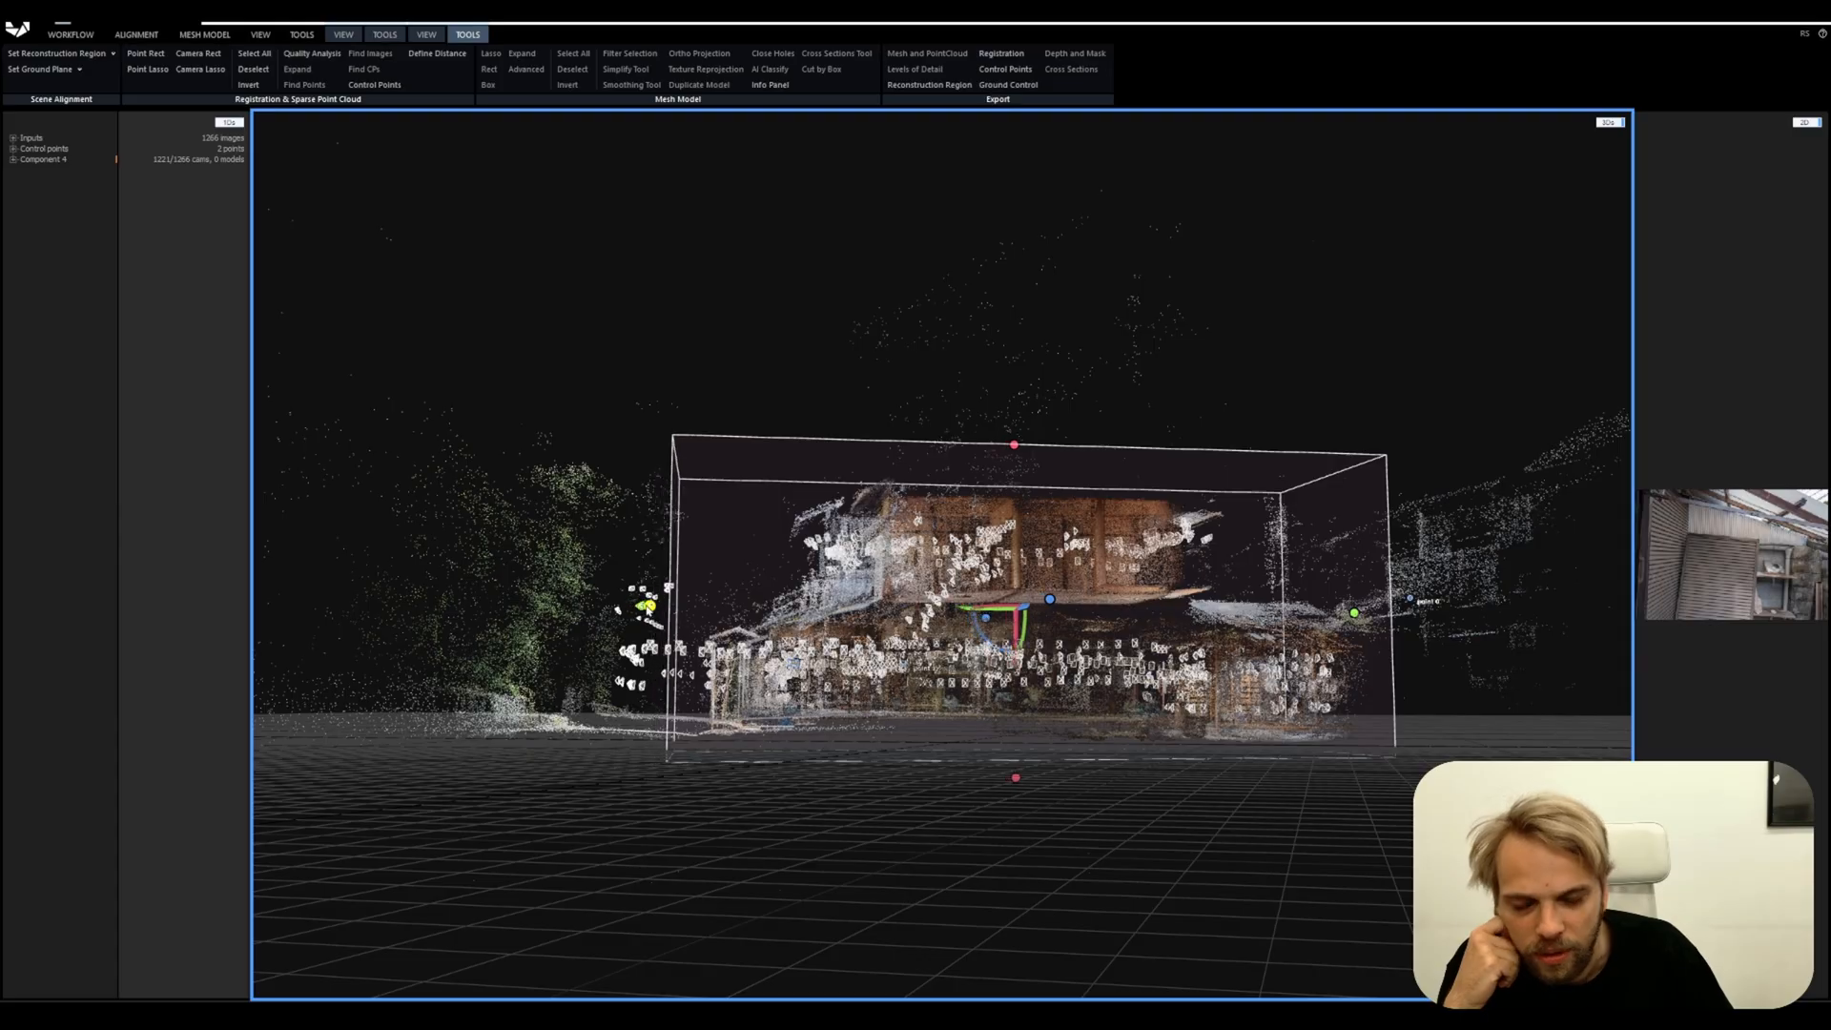
pyautogui.scroll(5, 496, 730)
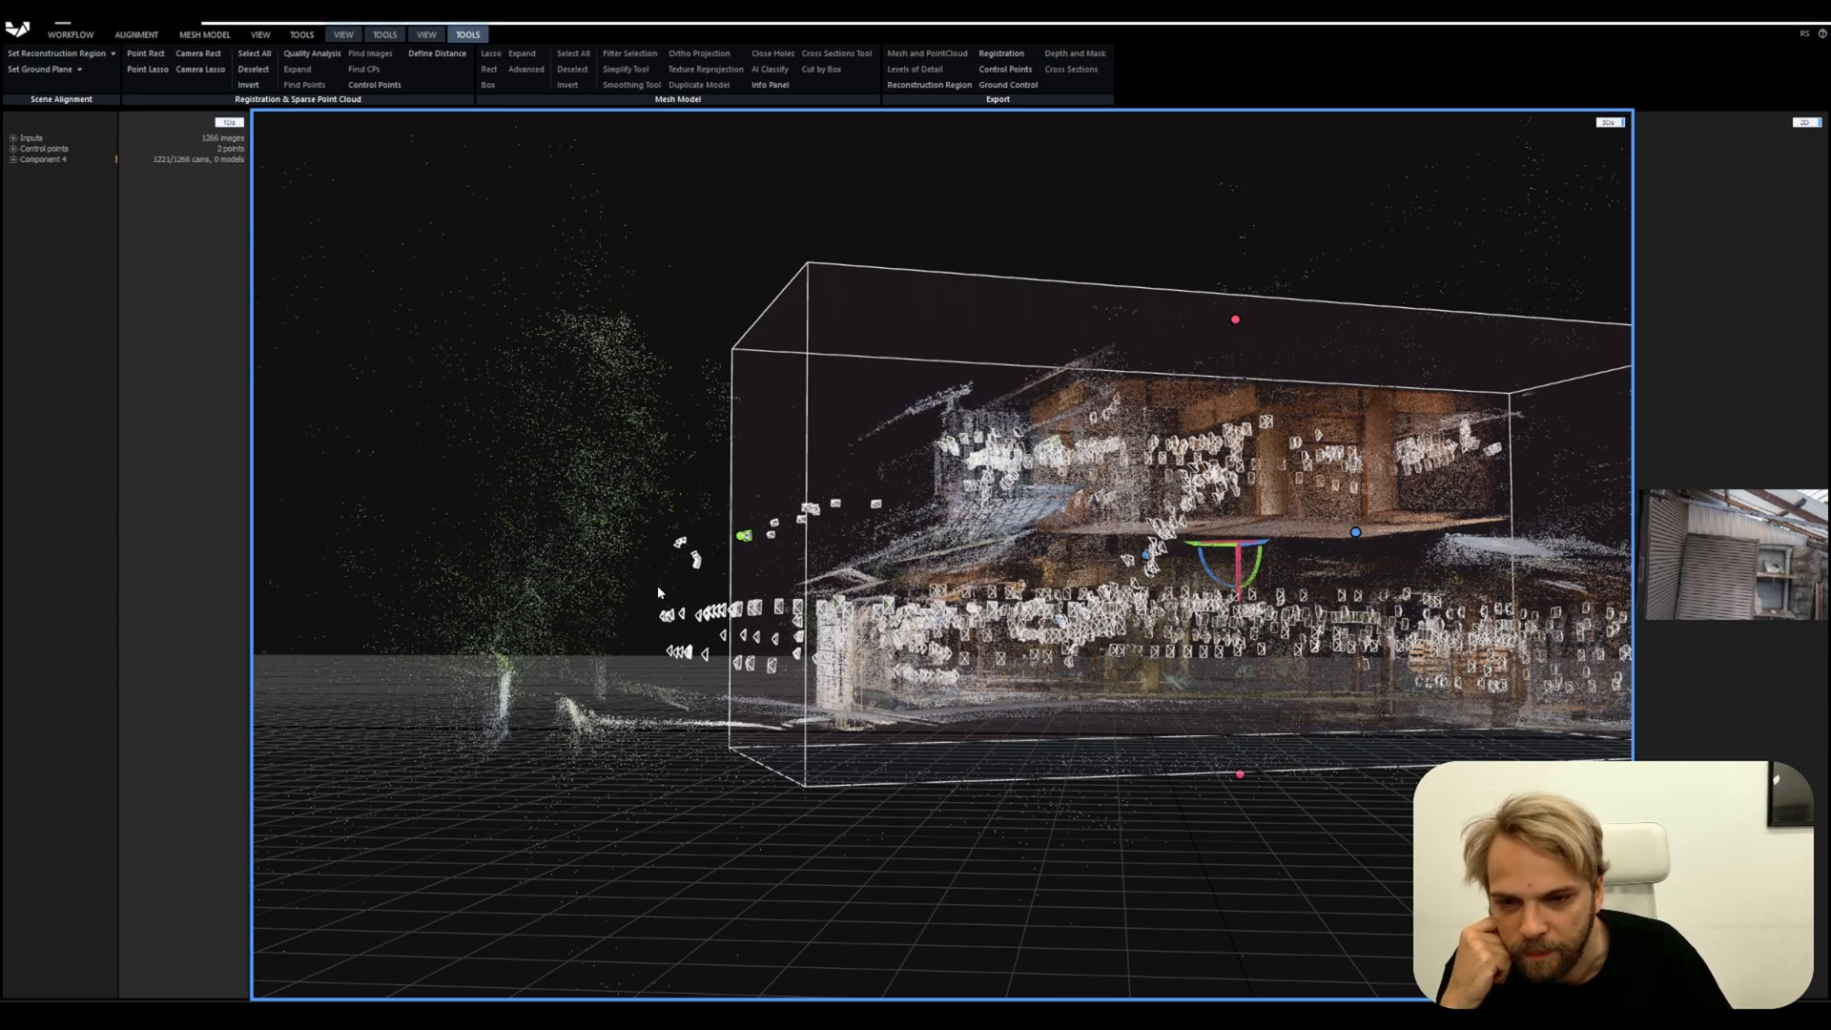
pyautogui.moveTo(658, 592); pyautogui.dragTo(490, 548)
pyautogui.moveTo(544, 620); pyautogui.dragTo(684, 756)
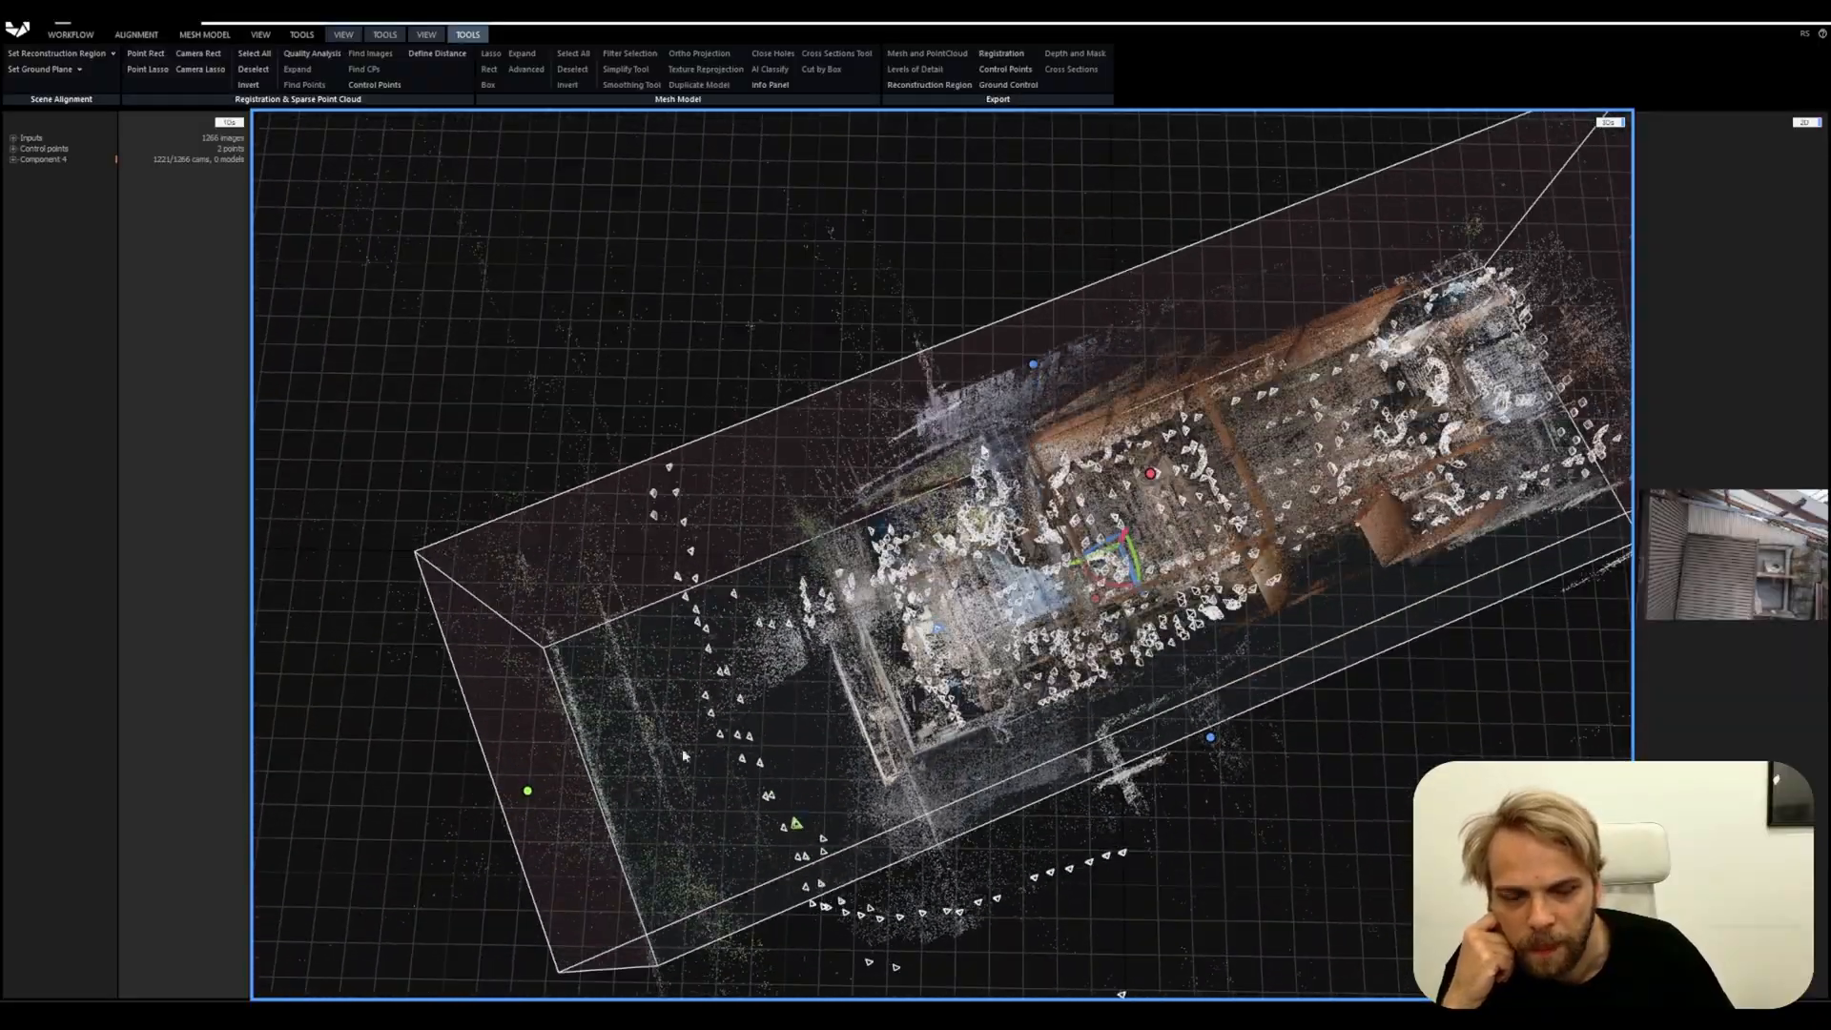
# Set the ground plane by the reconstruction region so the scene lines up with the box
pyautogui.scroll(-5, 684, 756)
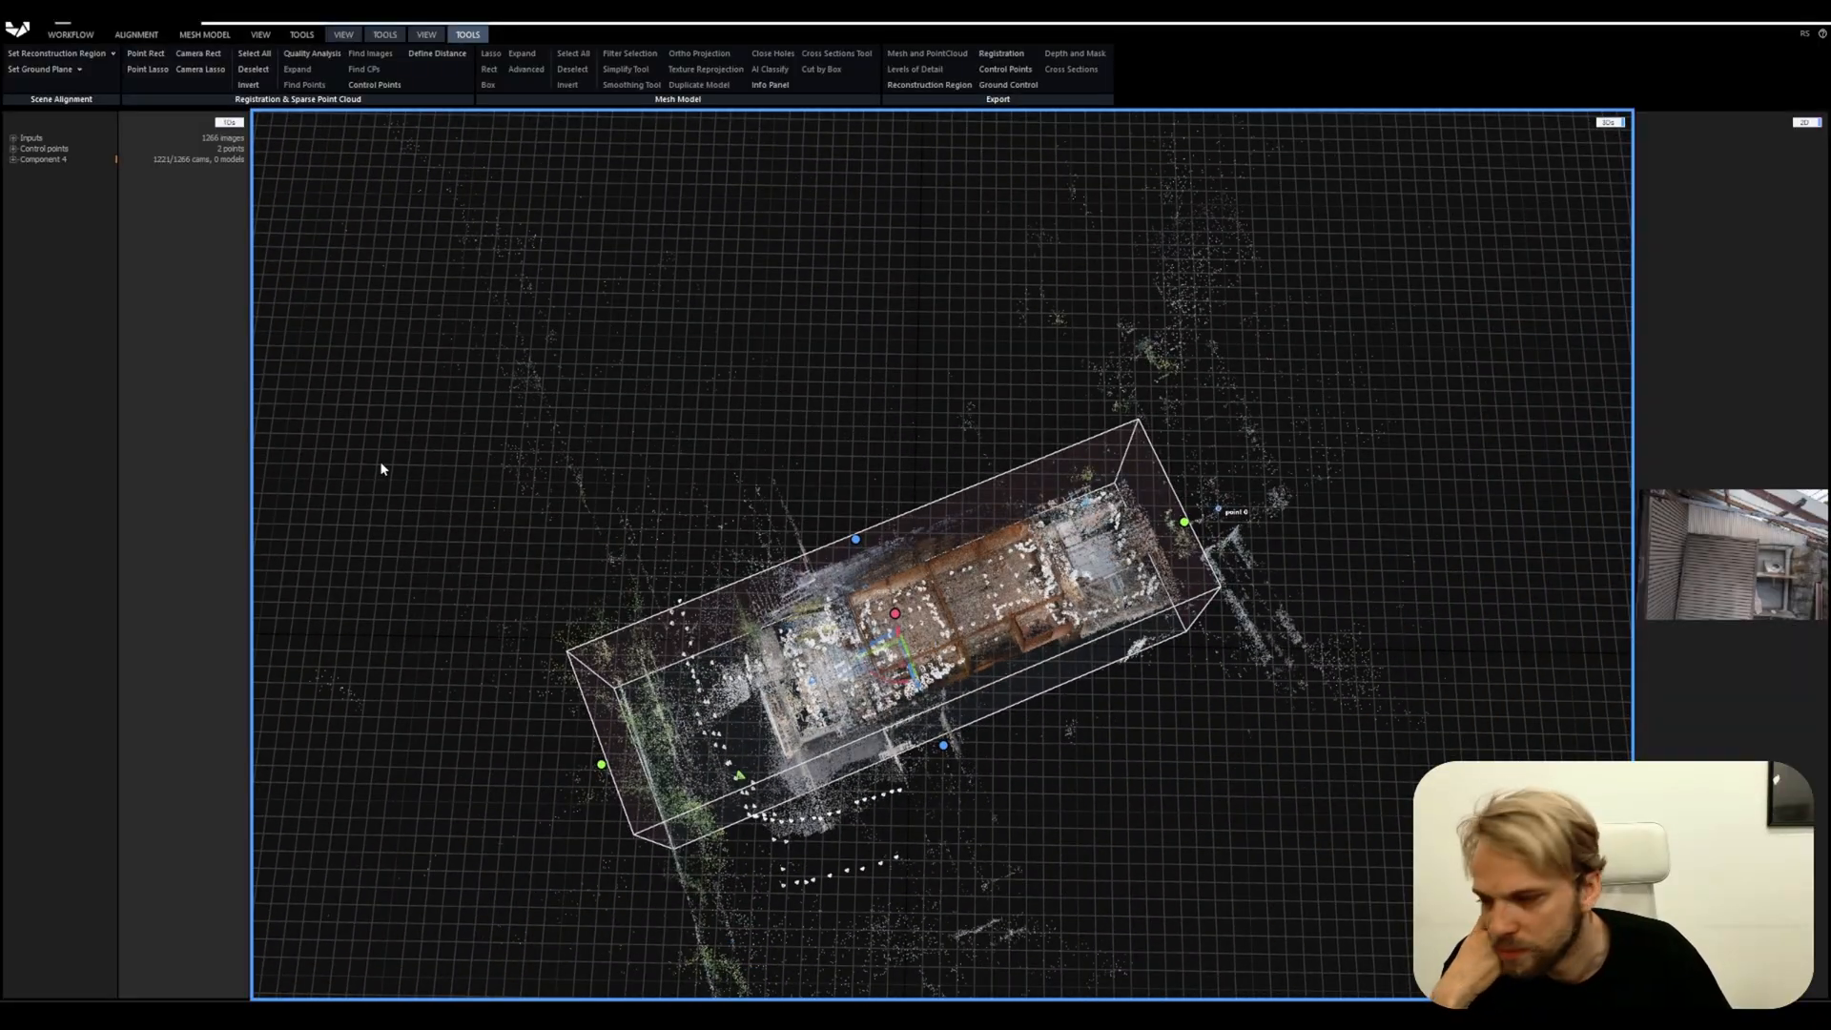
pyautogui.click(80, 71)
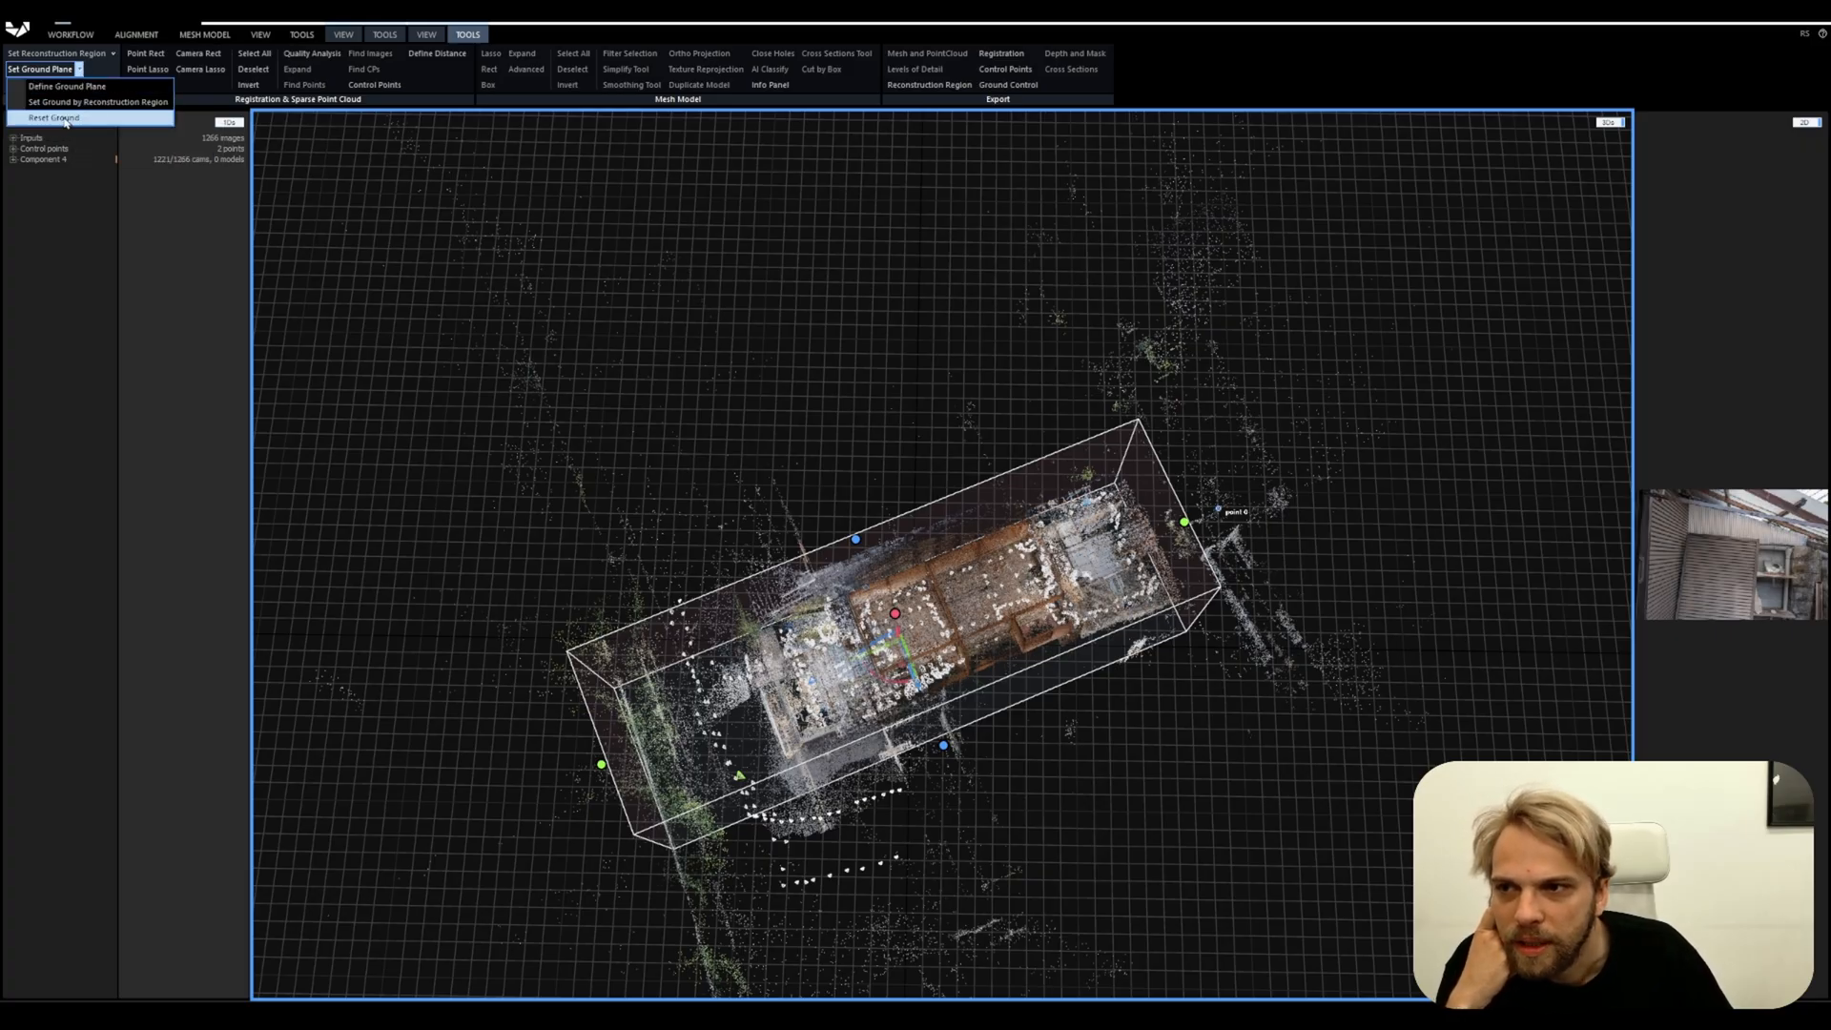
pyautogui.click(125, 103)
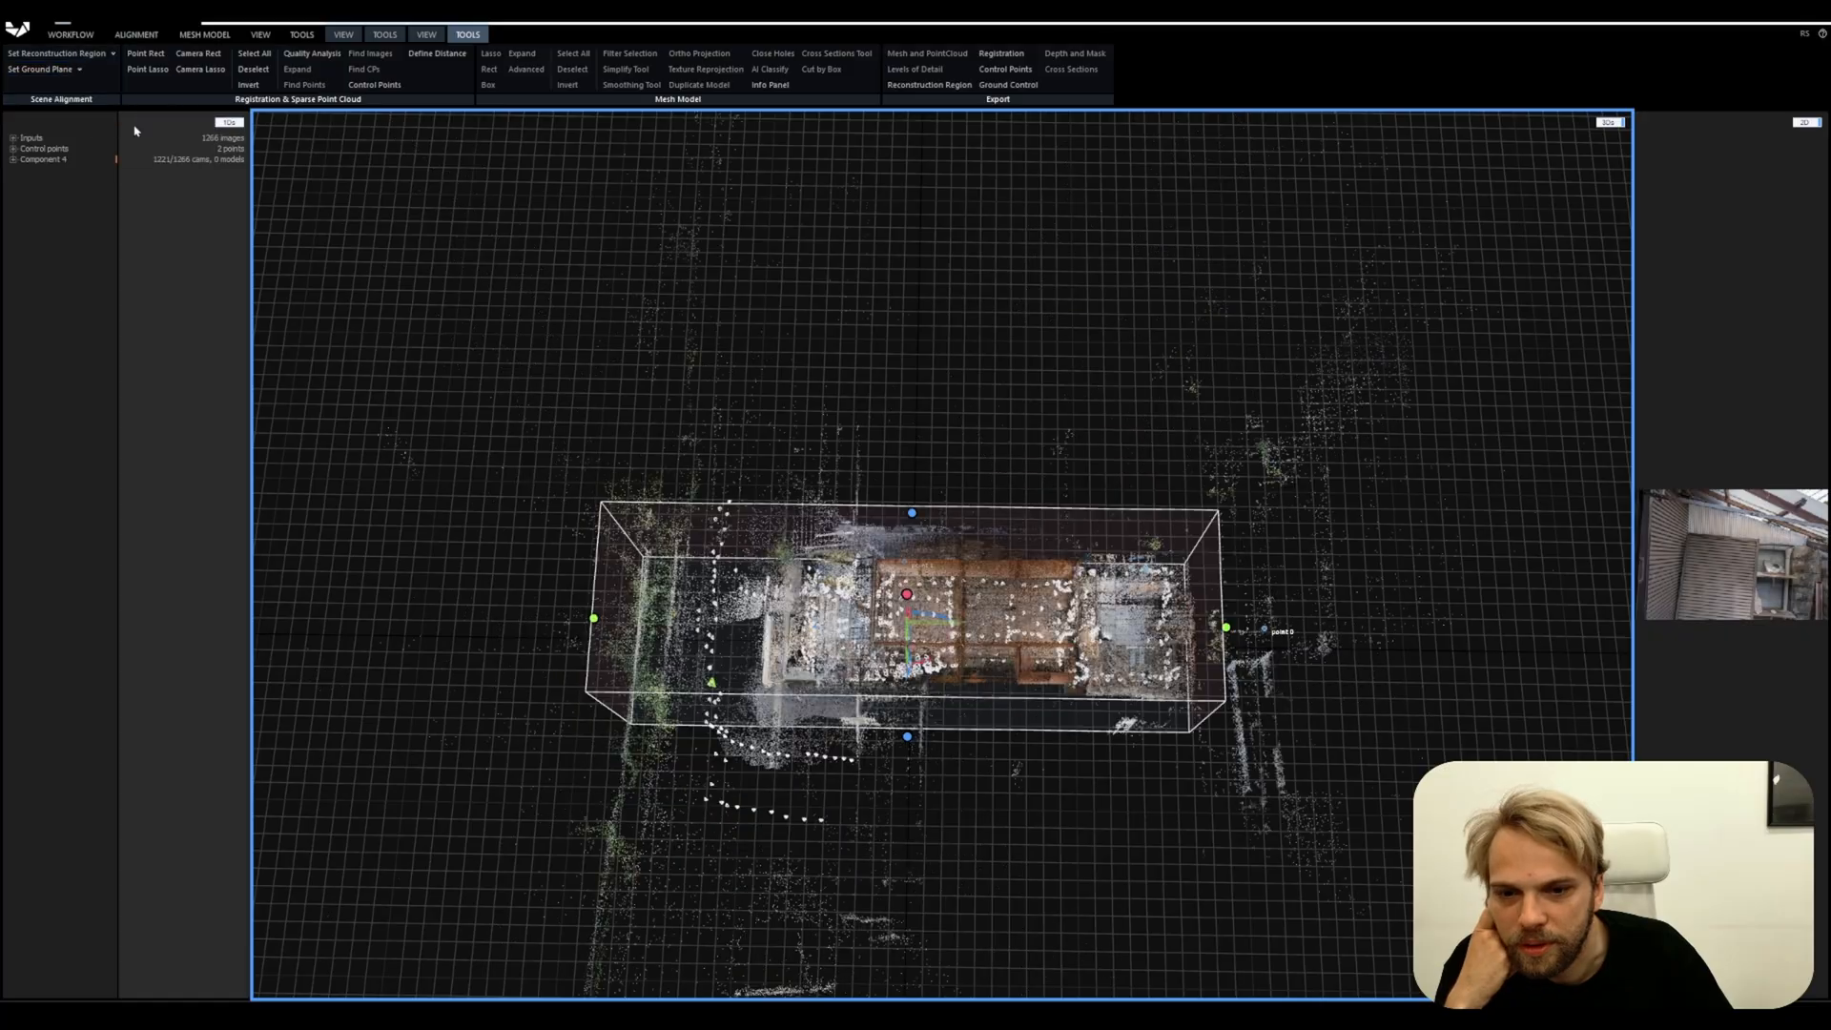
# Calculate the 3D model of the aligned component at normal detail
pyautogui.moveTo(438, 584); pyautogui.dragTo(410, 334)
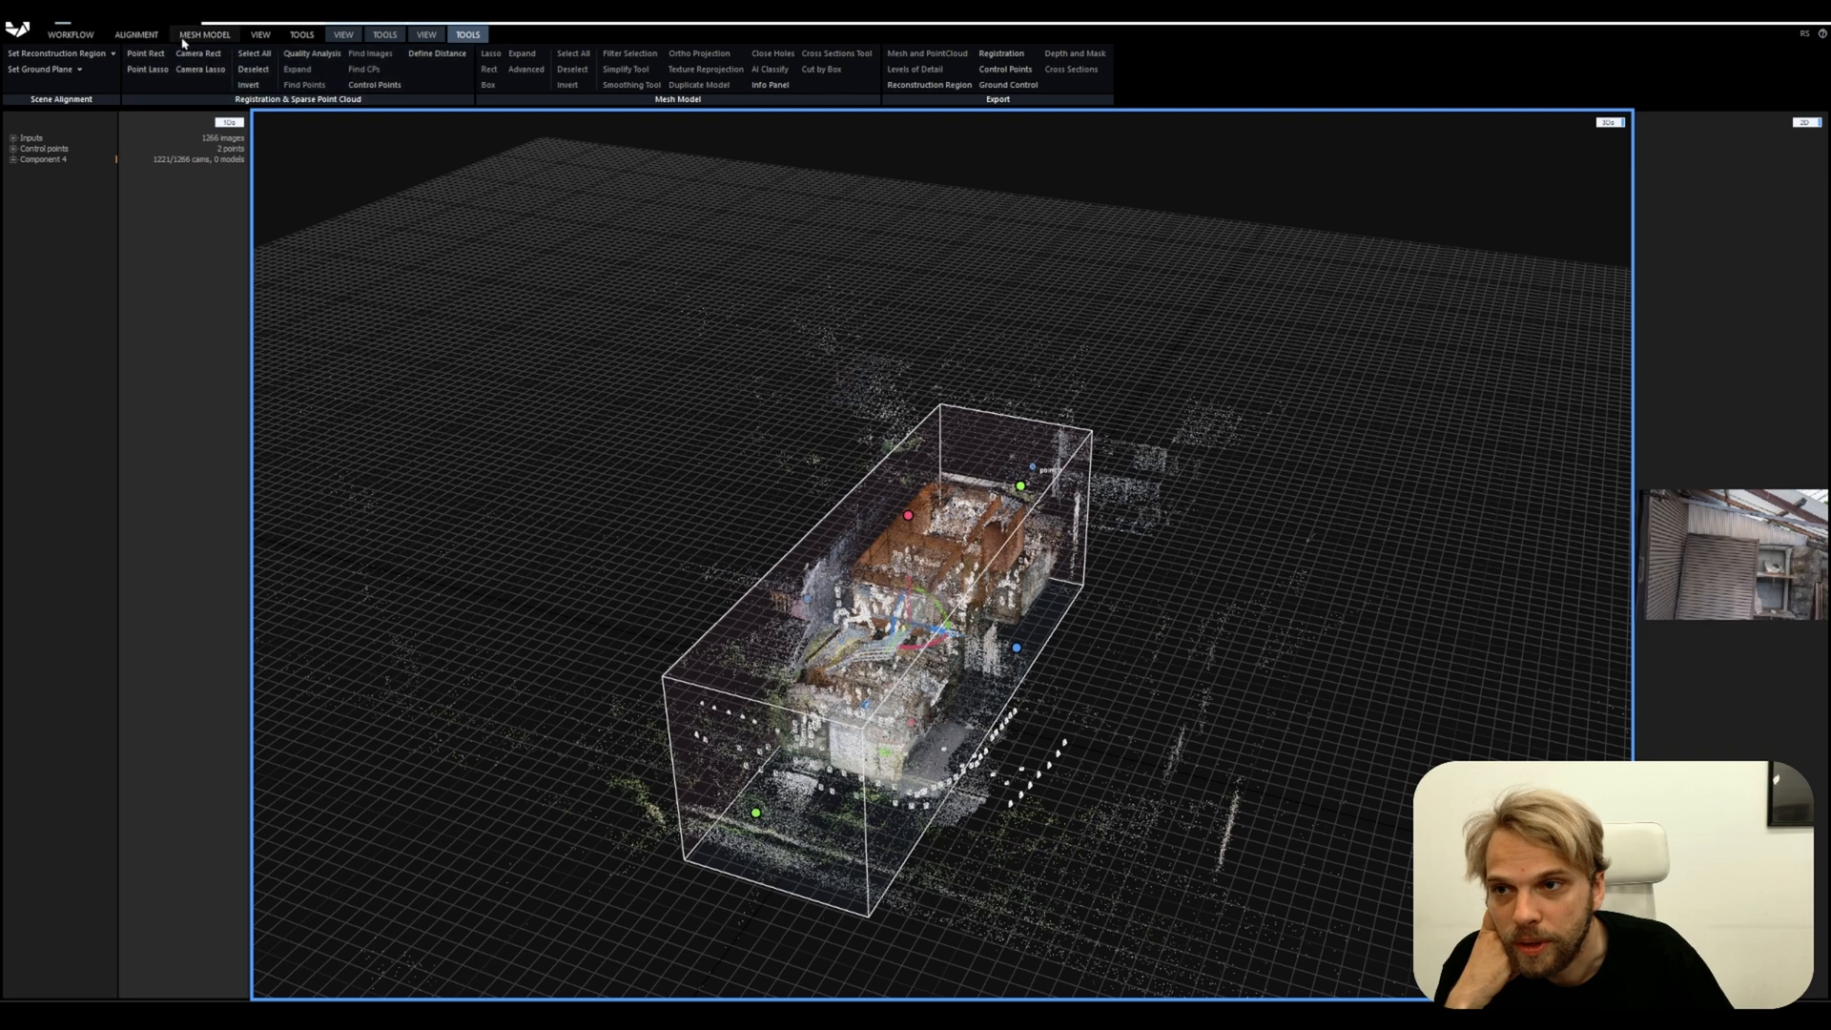
pyautogui.click(206, 37)
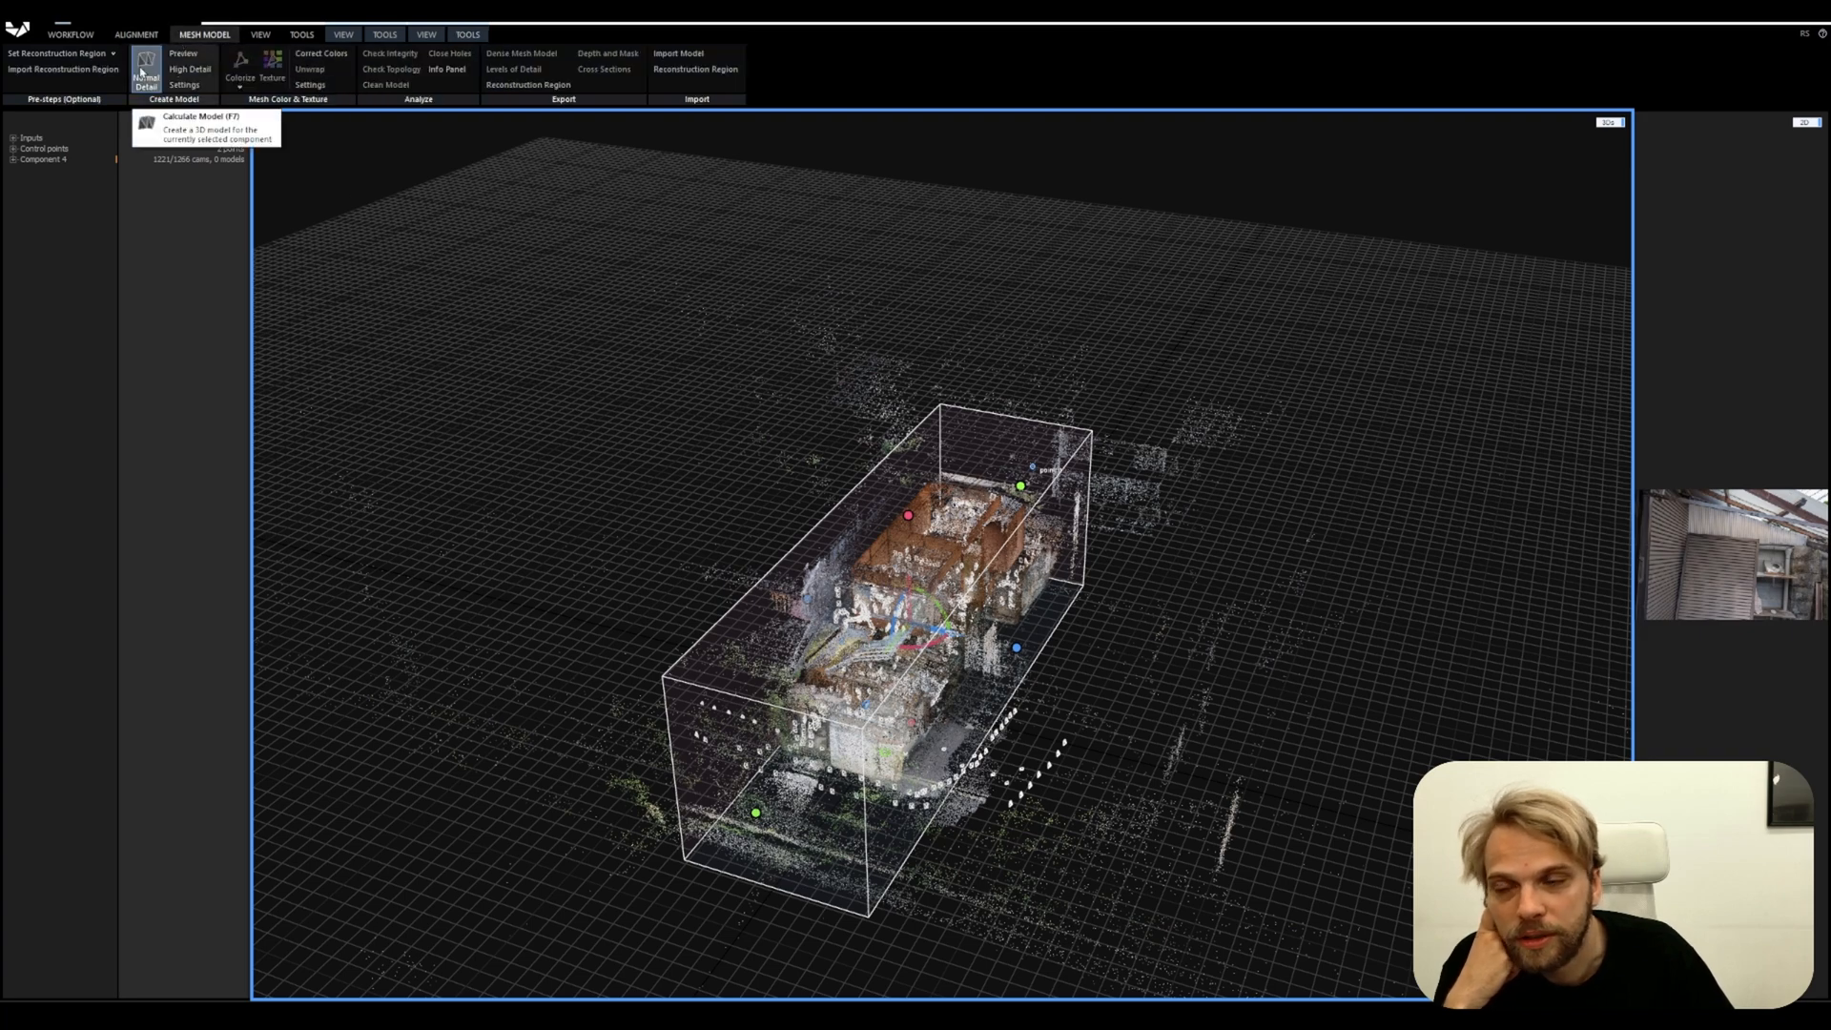
pyautogui.click(146, 69)
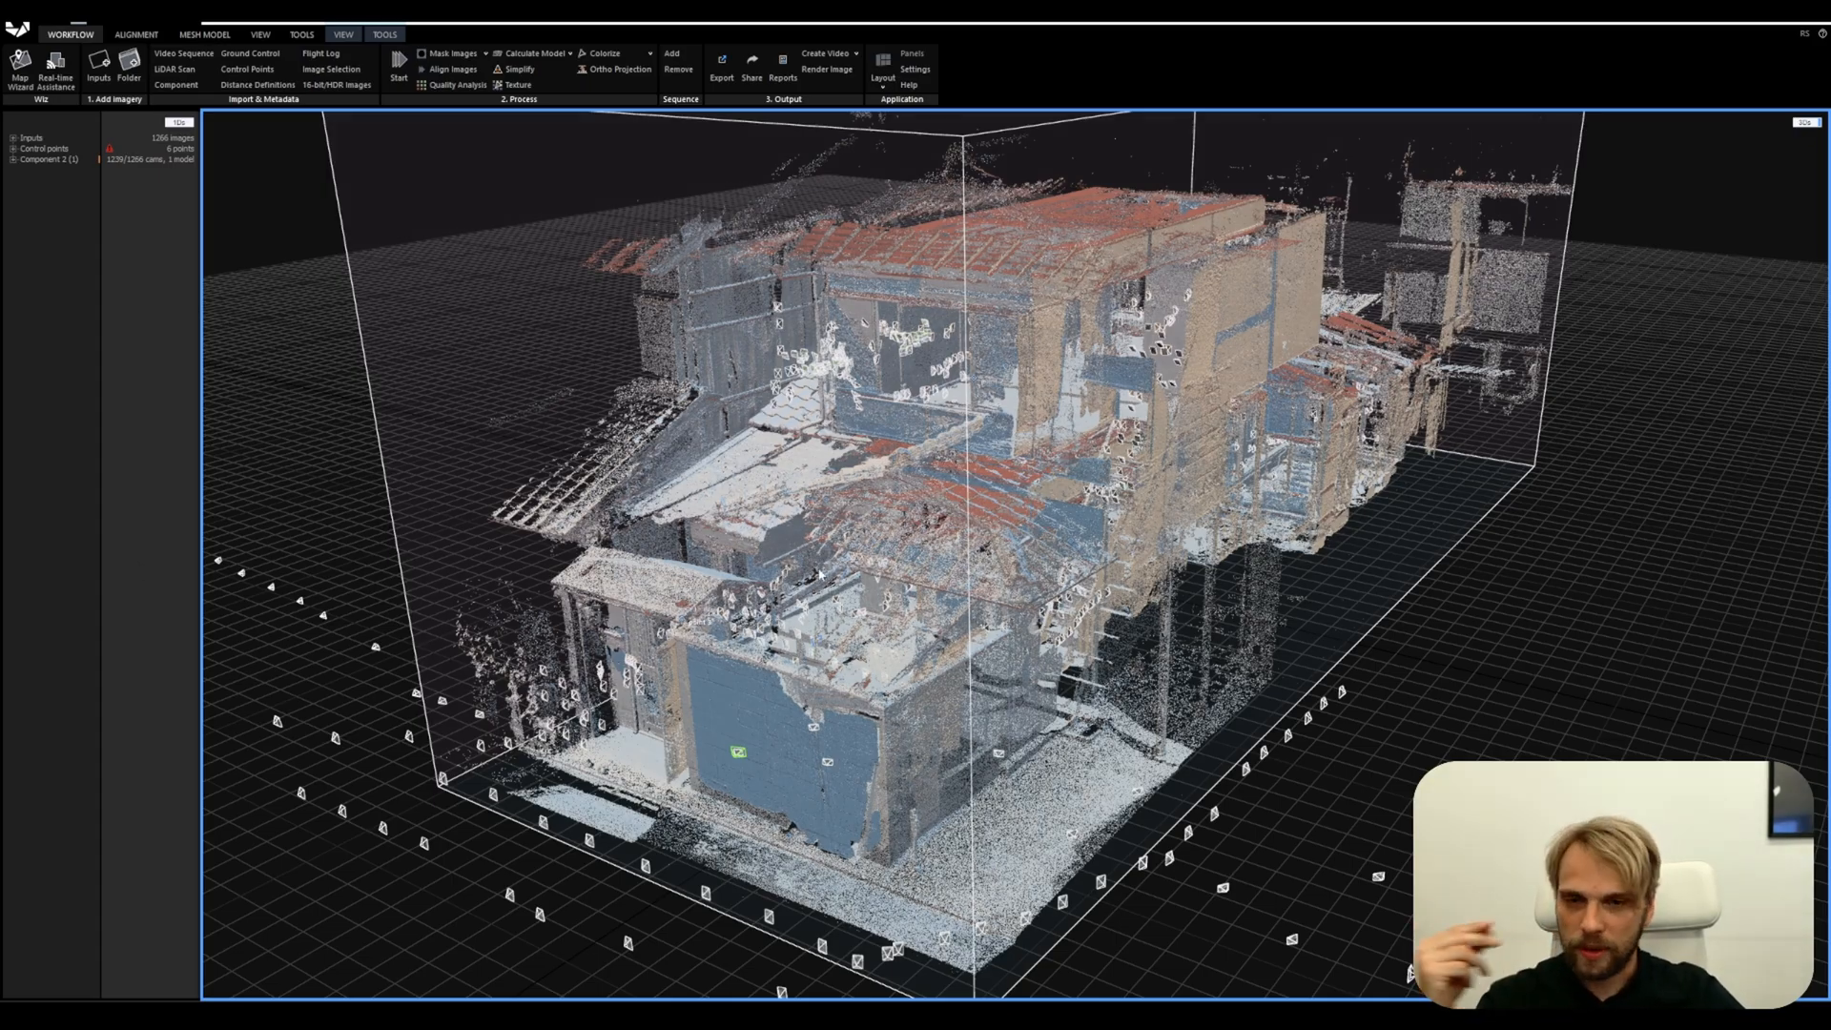
# Expand Component 2 and widen the project list so the details of Model 1 are fully readable
pyautogui.moveTo(925, 577); pyautogui.dragTo(873, 618)
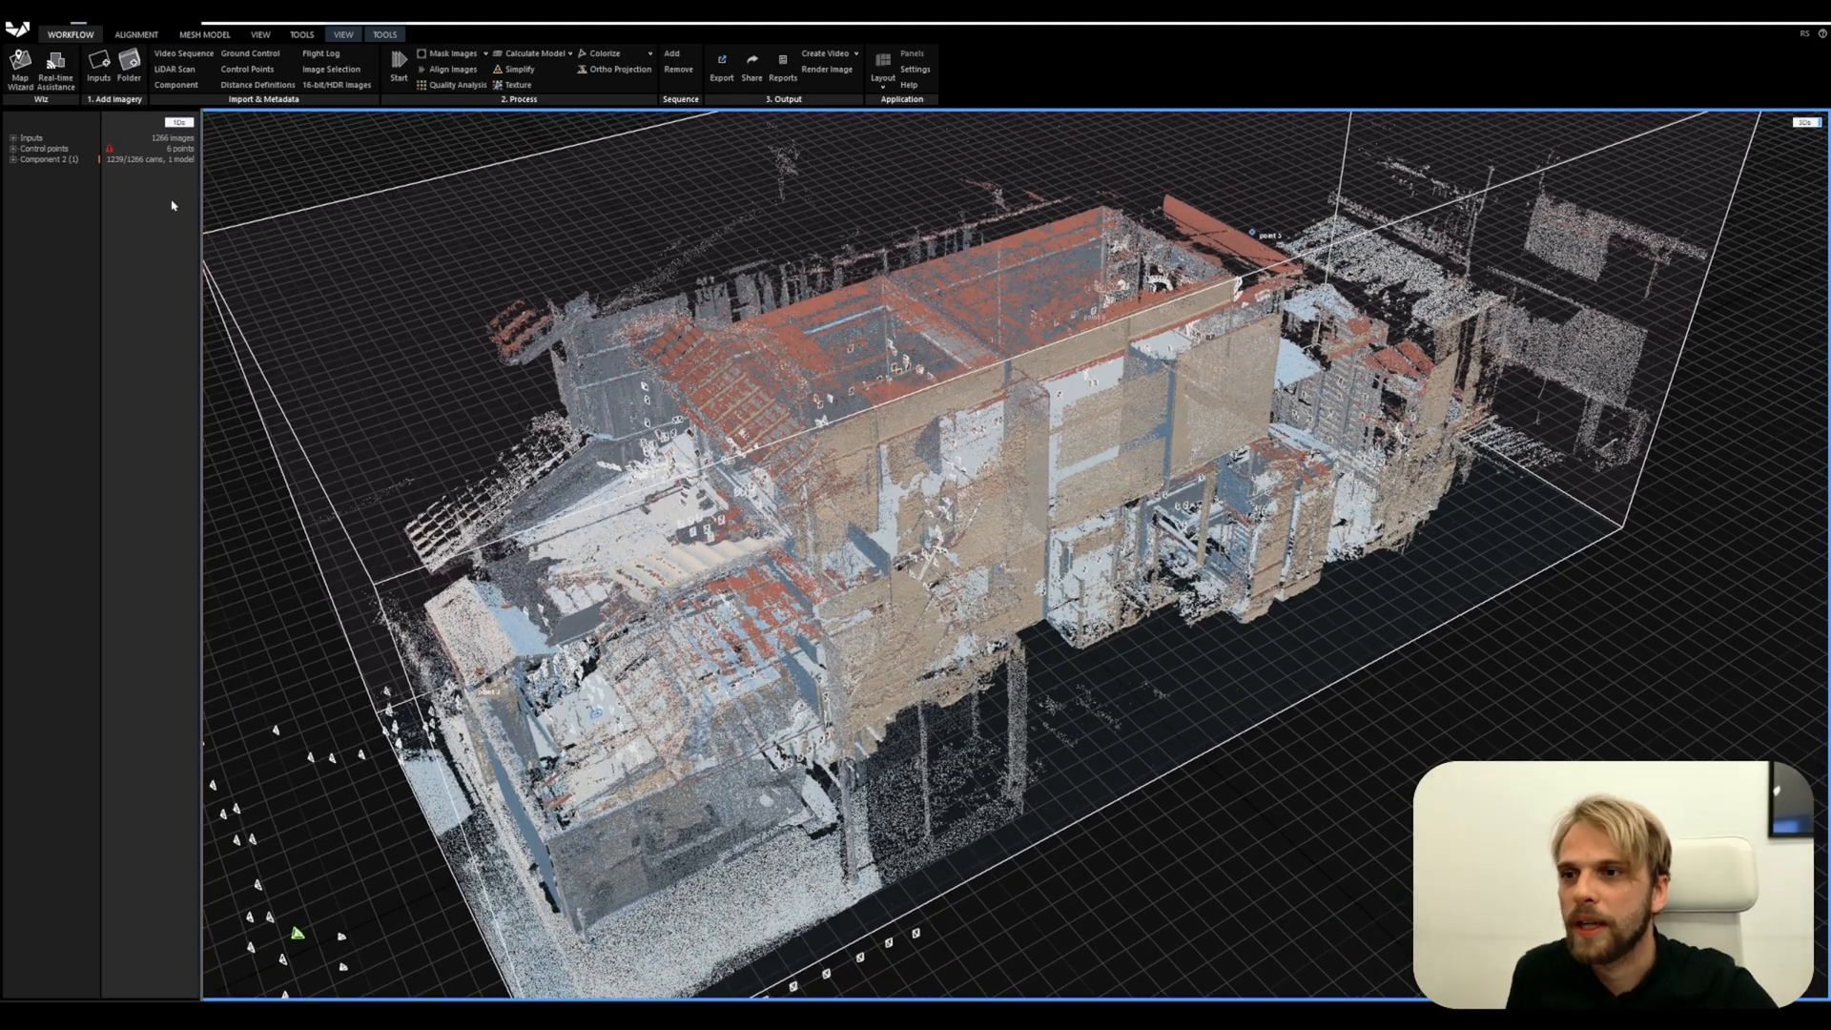
pyautogui.doubleClick(42, 162)
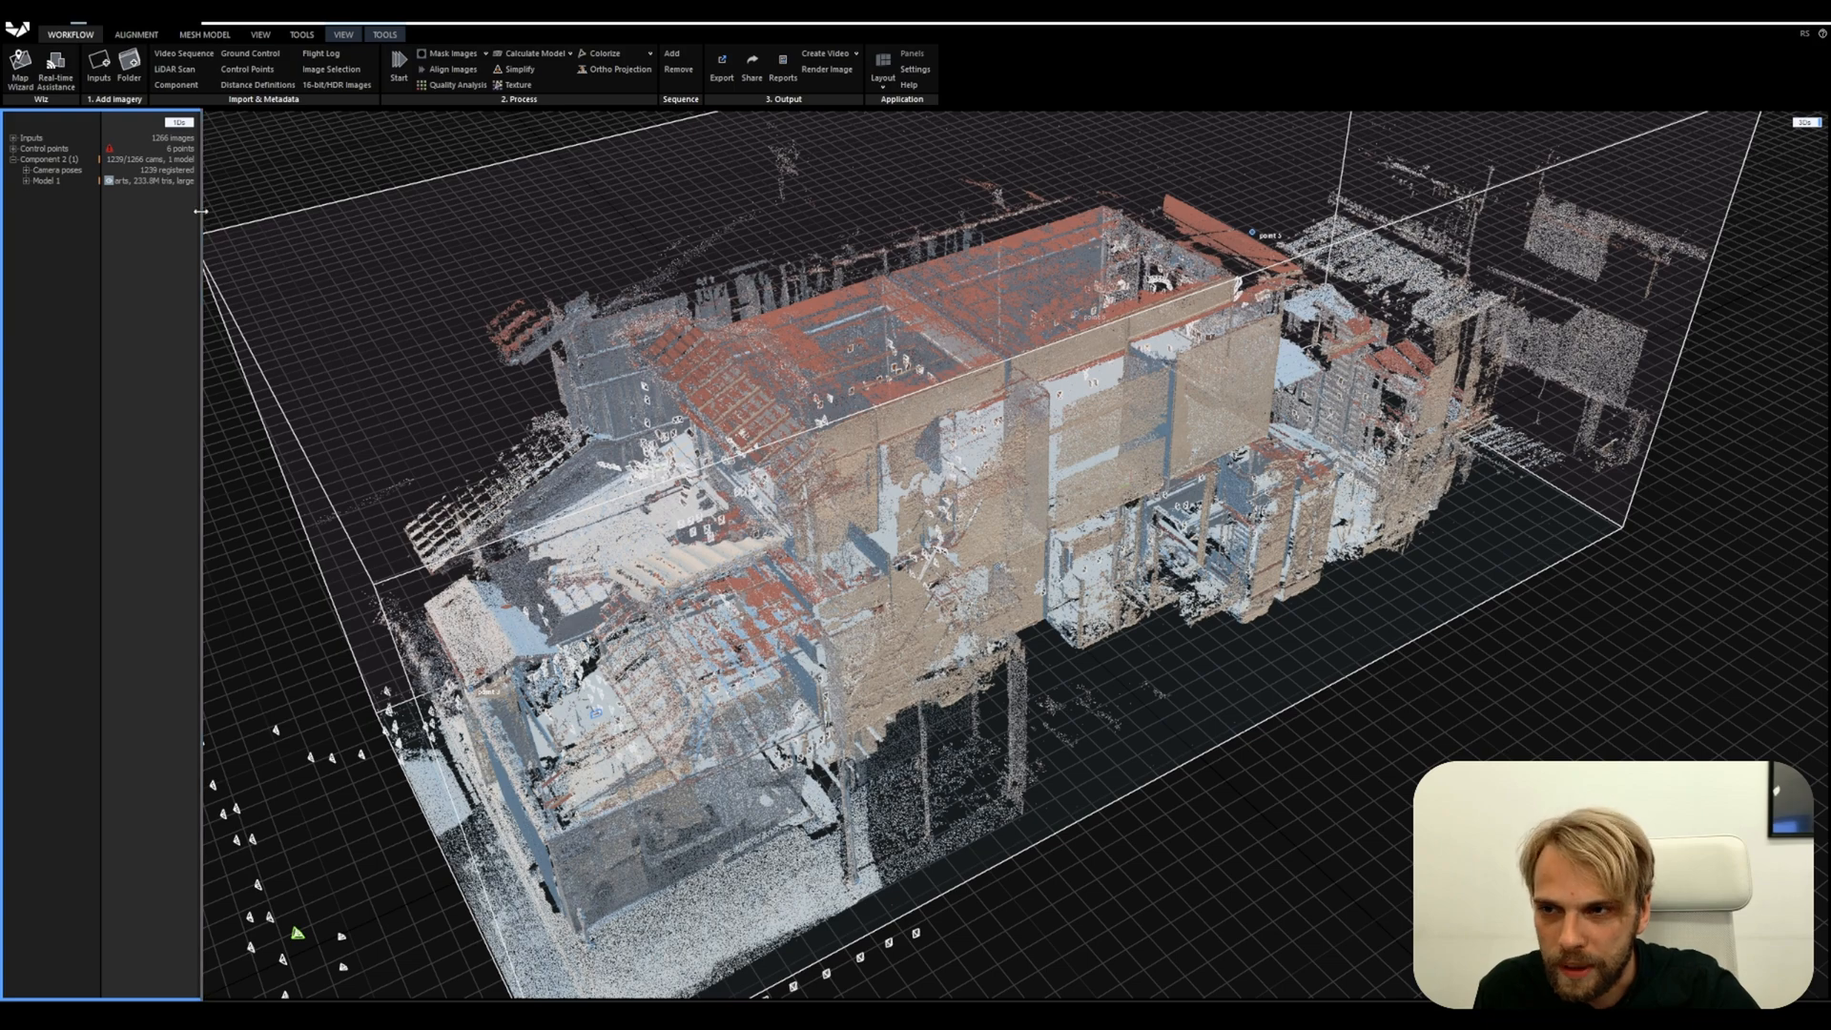
pyautogui.moveTo(201, 217)
pyautogui.mouseDown()
pyautogui.moveTo(249, 230)
pyautogui.moveTo(232, 231)
pyautogui.mouseUp()
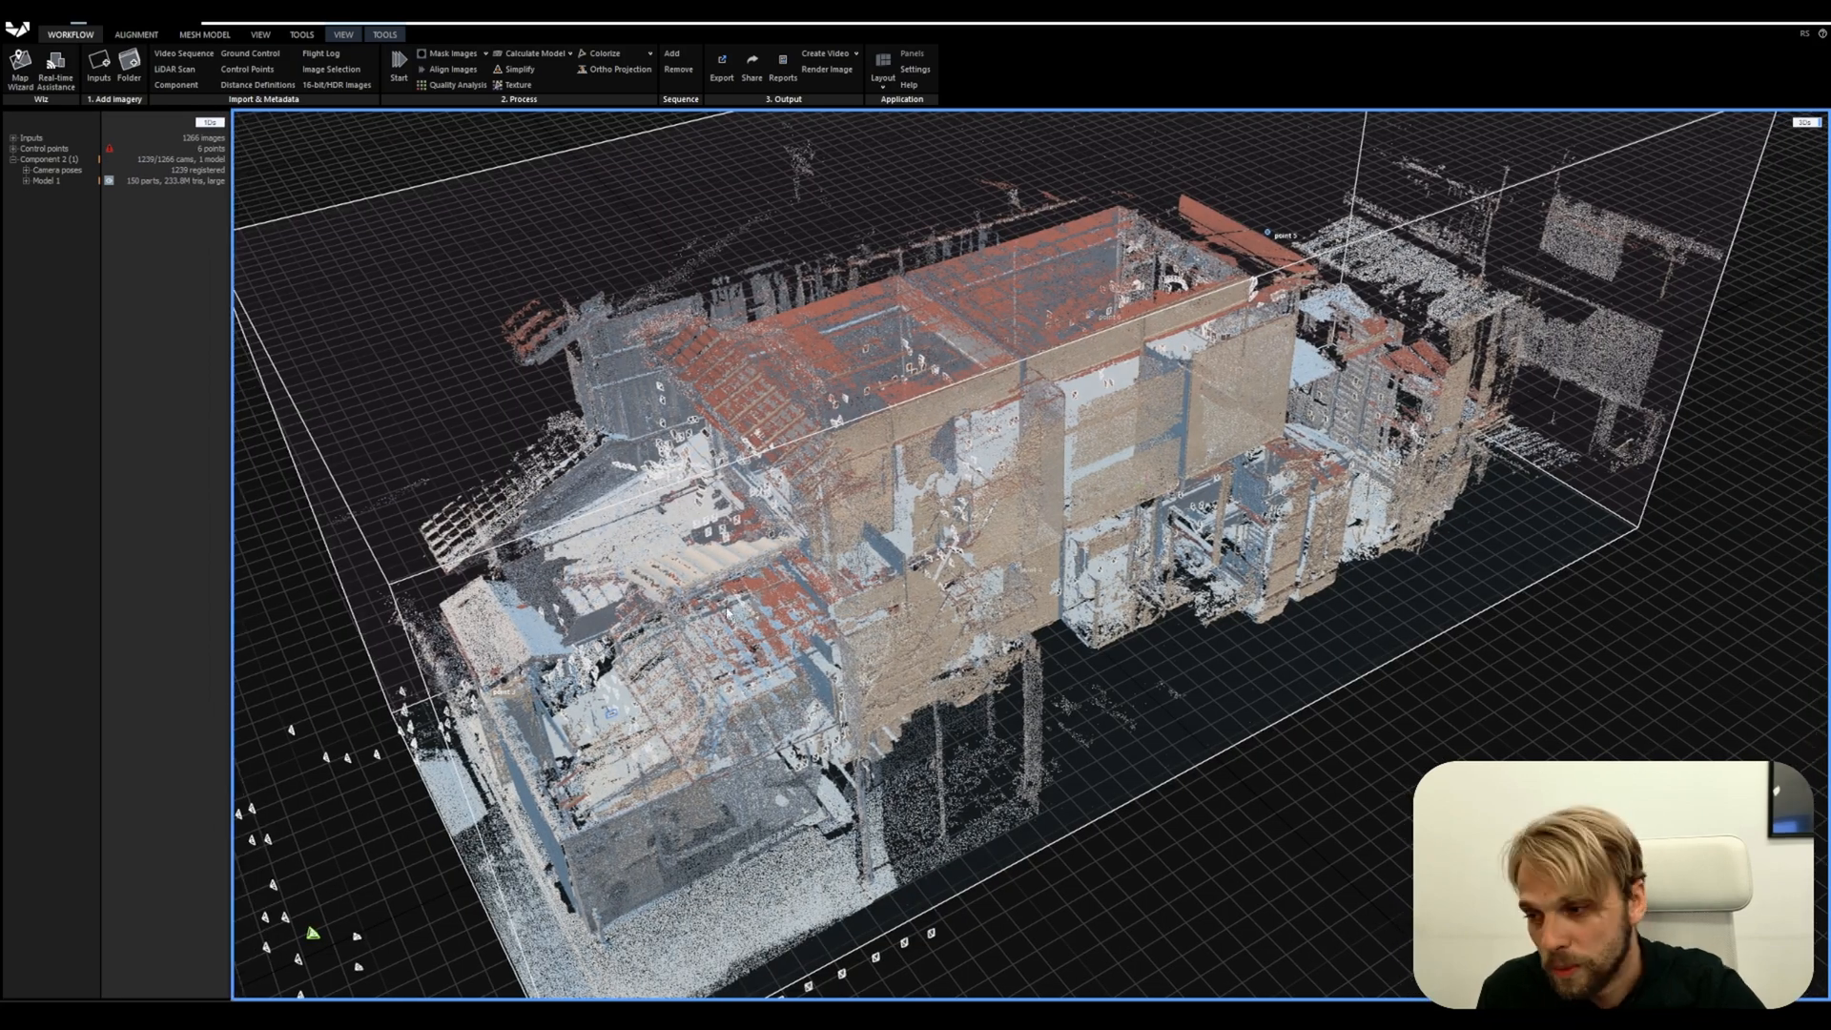
pyautogui.moveTo(798, 574); pyautogui.dragTo(868, 547, button='right')
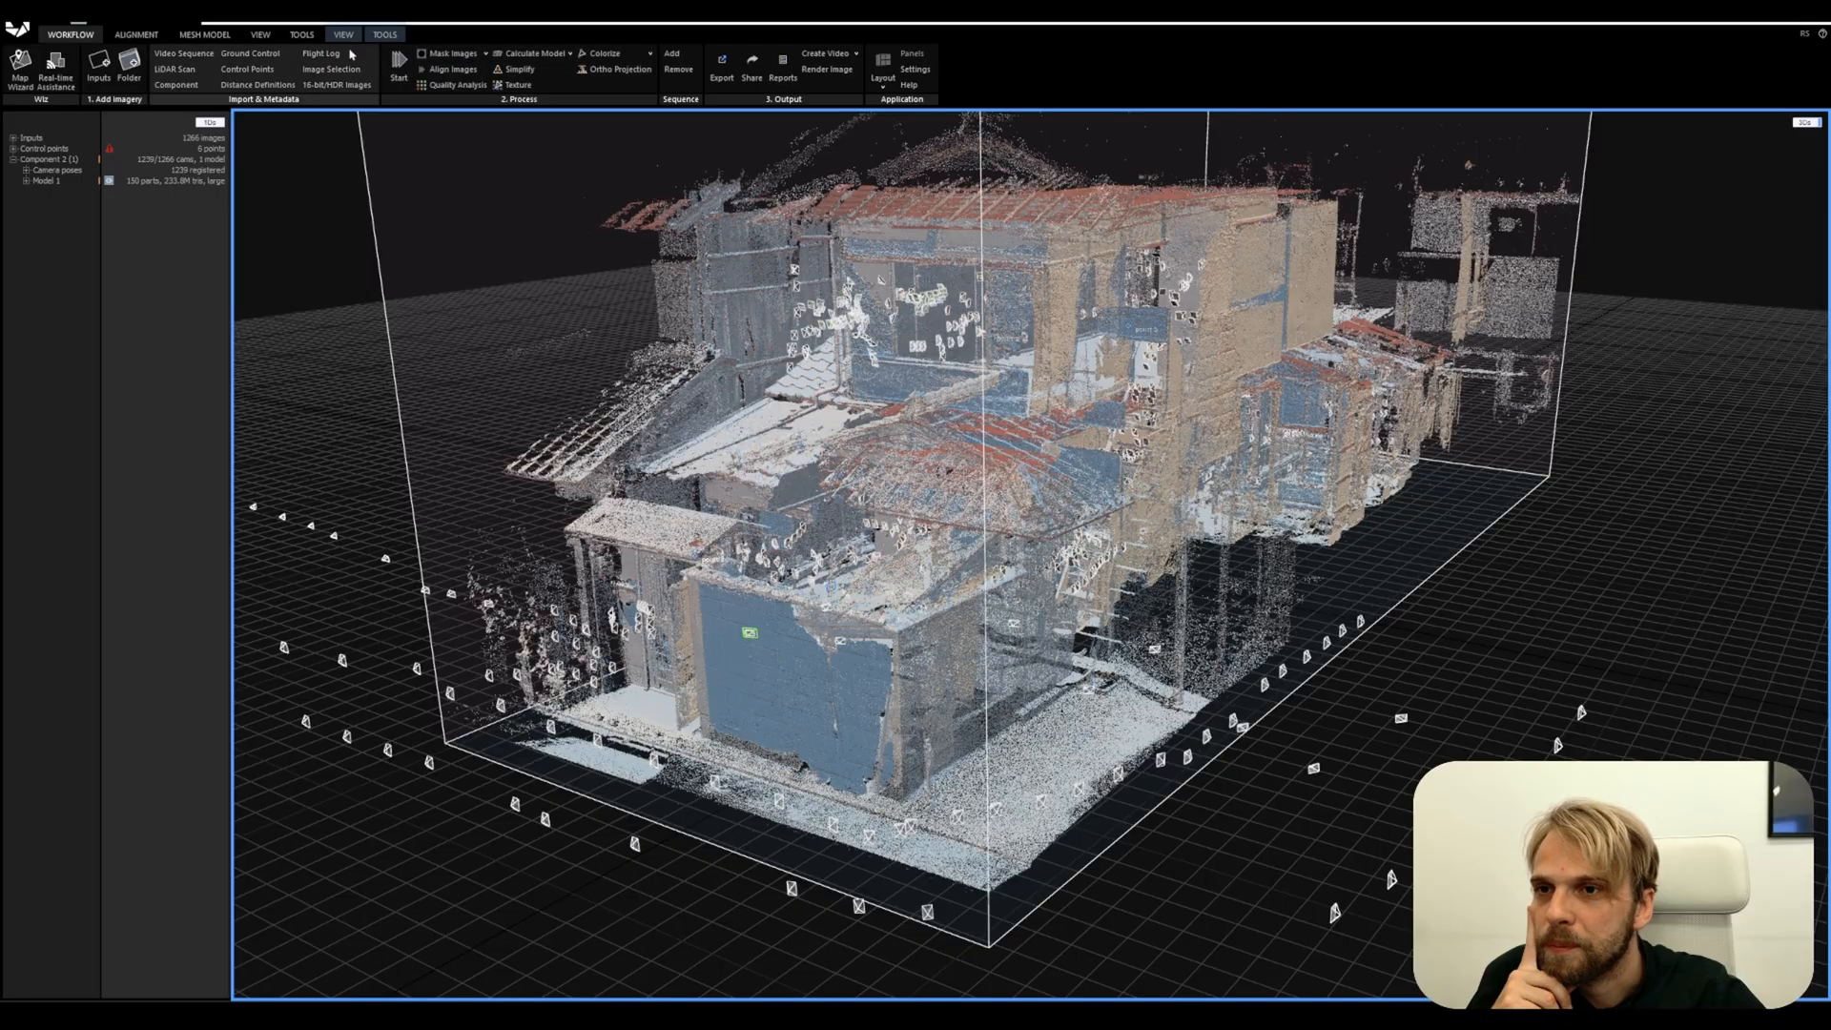
# Turn on the clipping box to restrict the model display to a small section at the front of the house
pyautogui.click(380, 35)
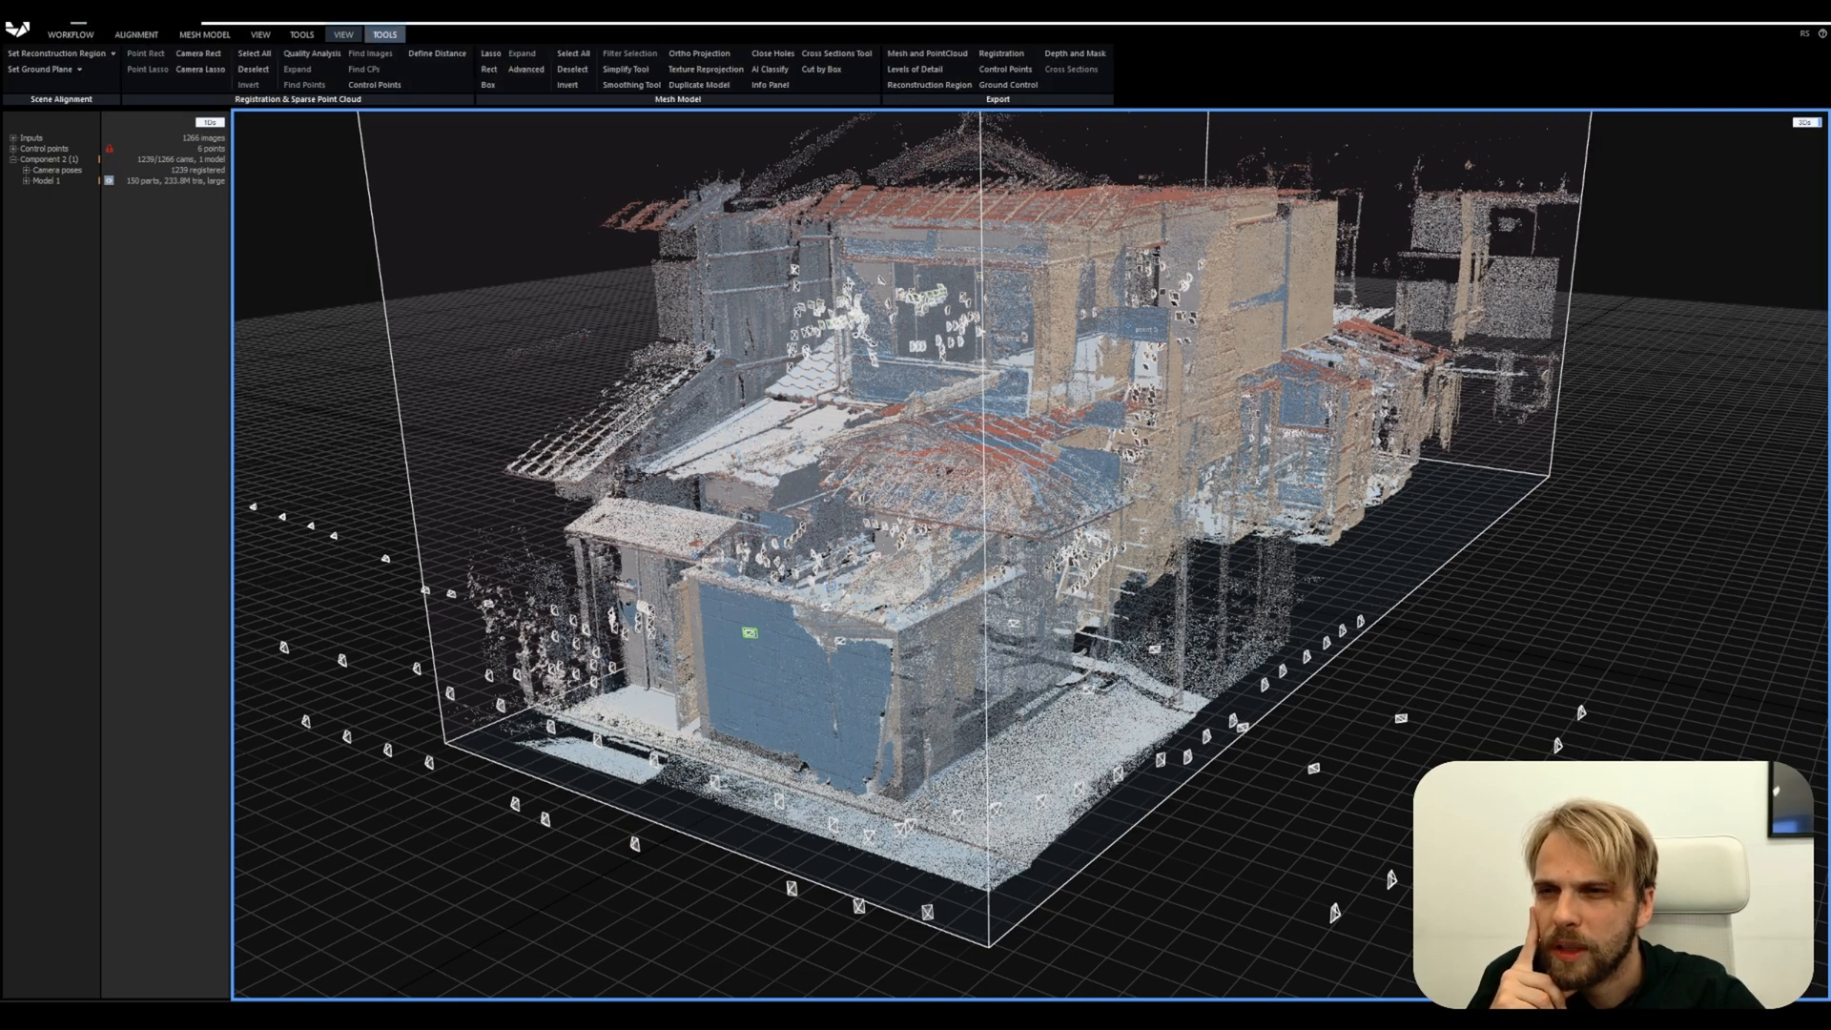
pyautogui.click(343, 35)
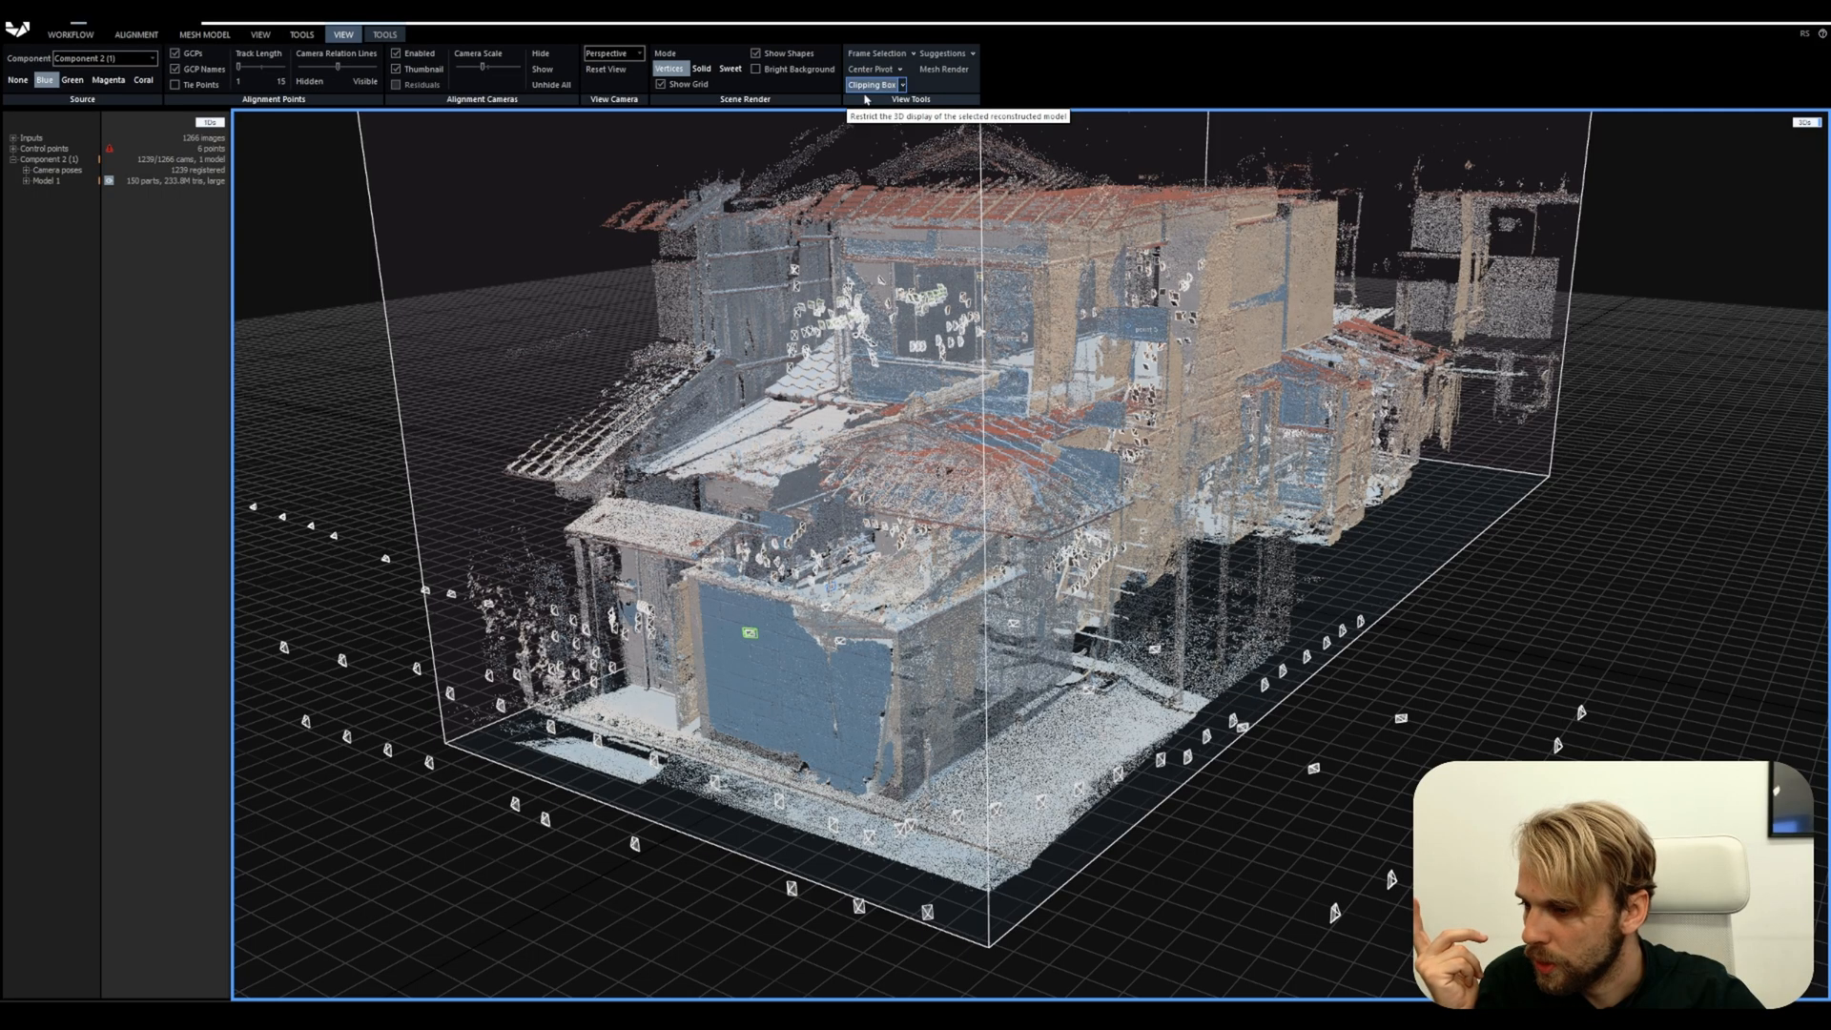
pyautogui.moveTo(888, 286); pyautogui.dragTo(1144, 744)
pyautogui.scroll(-3, 1180, 801)
pyautogui.scroll(3, 1180, 801)
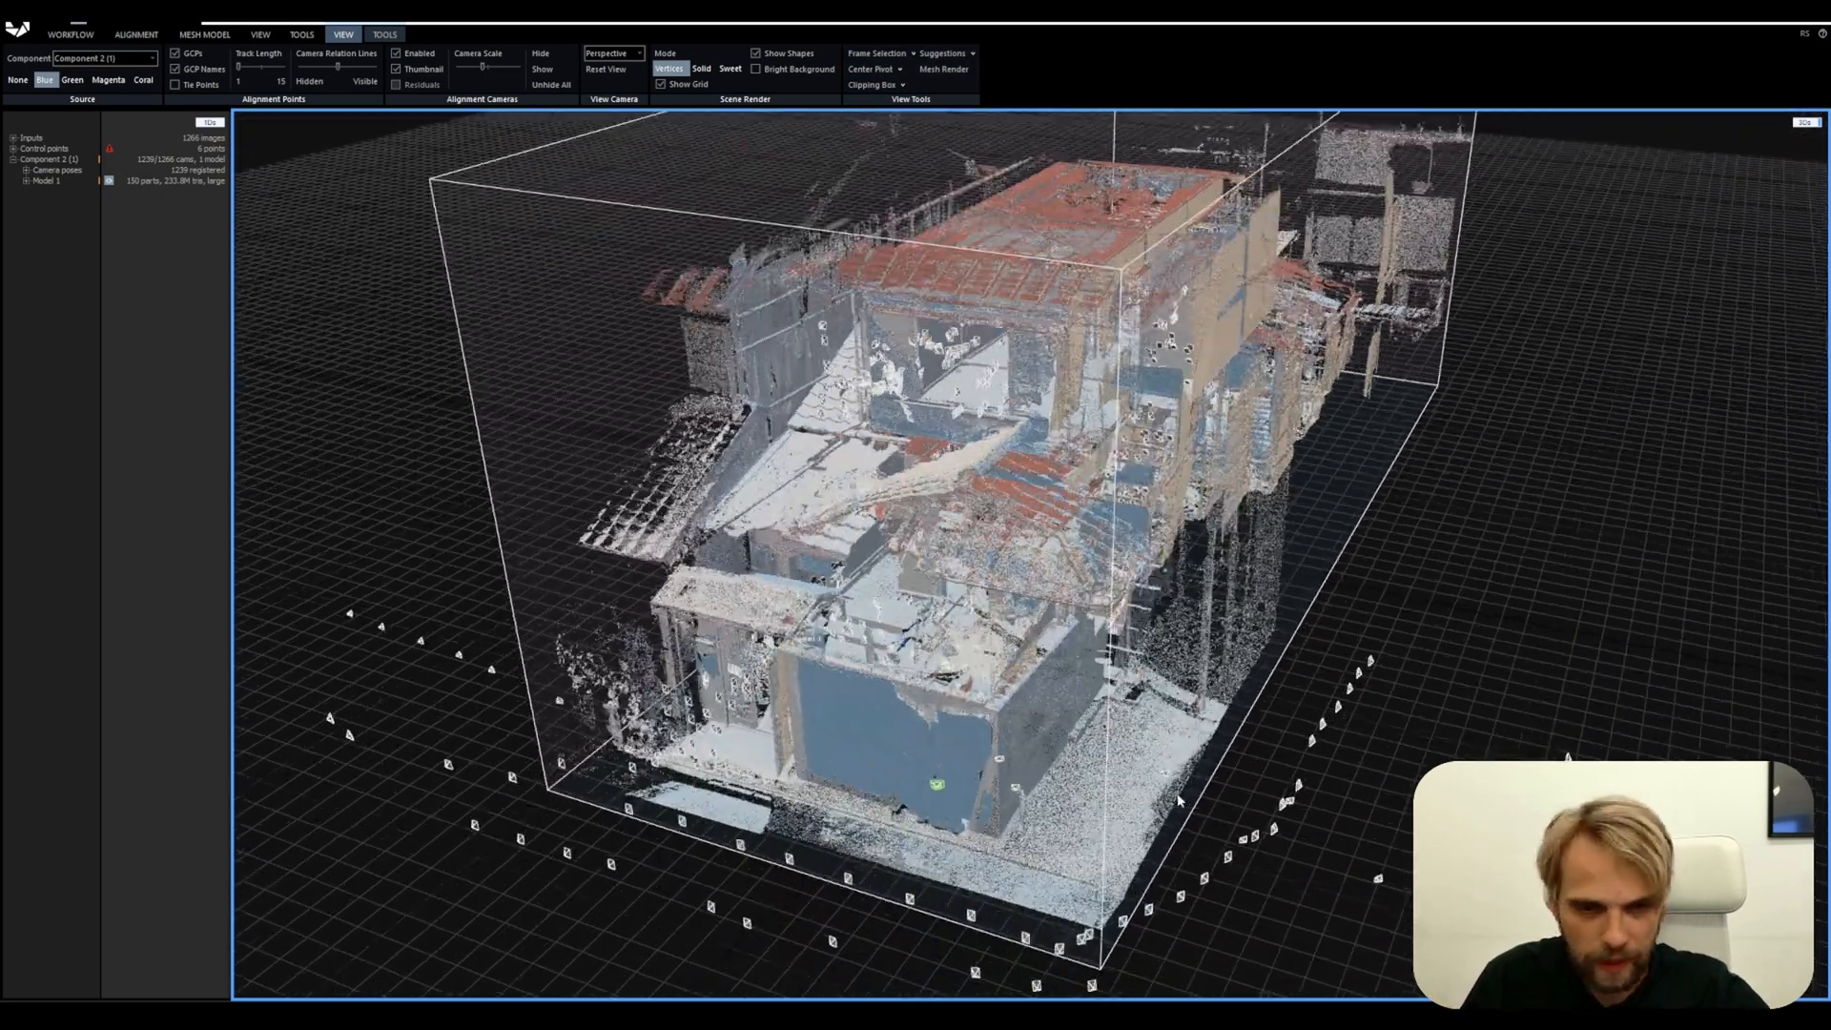
pyautogui.scroll(6, 1179, 801)
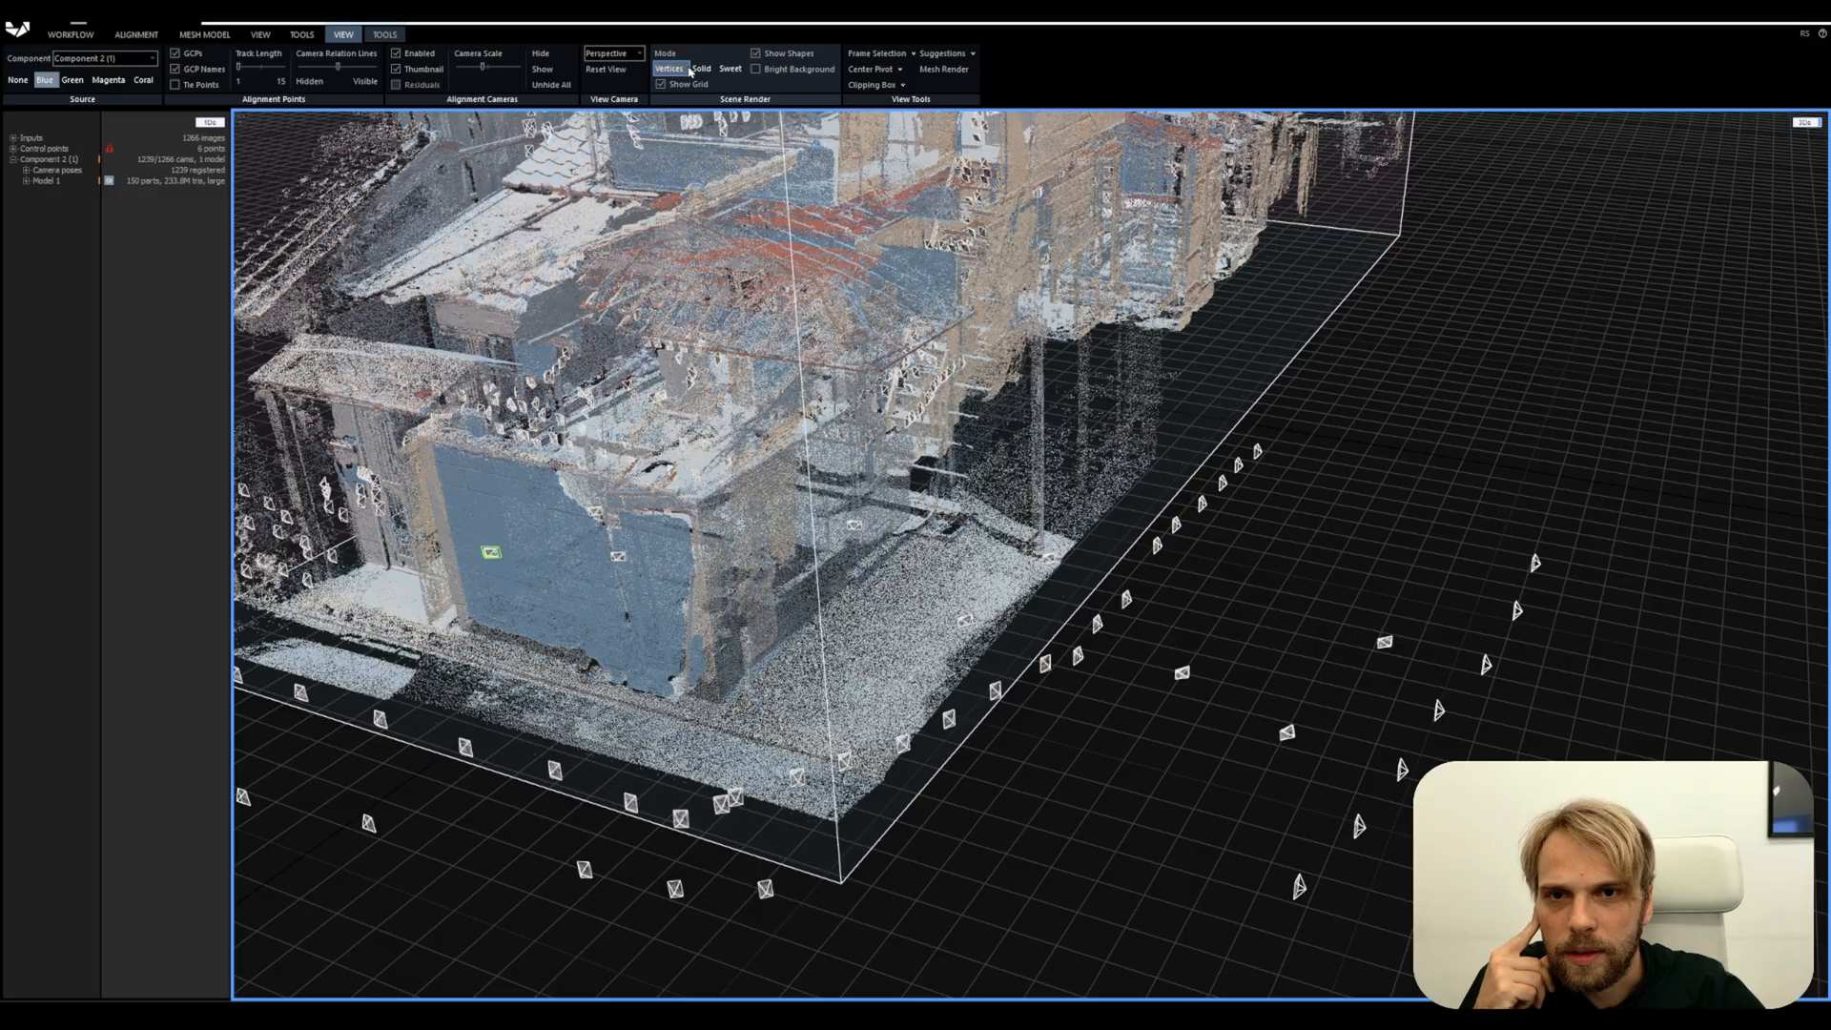
pyautogui.click(872, 85)
pyautogui.moveTo(777, 737); pyautogui.dragTo(882, 727)
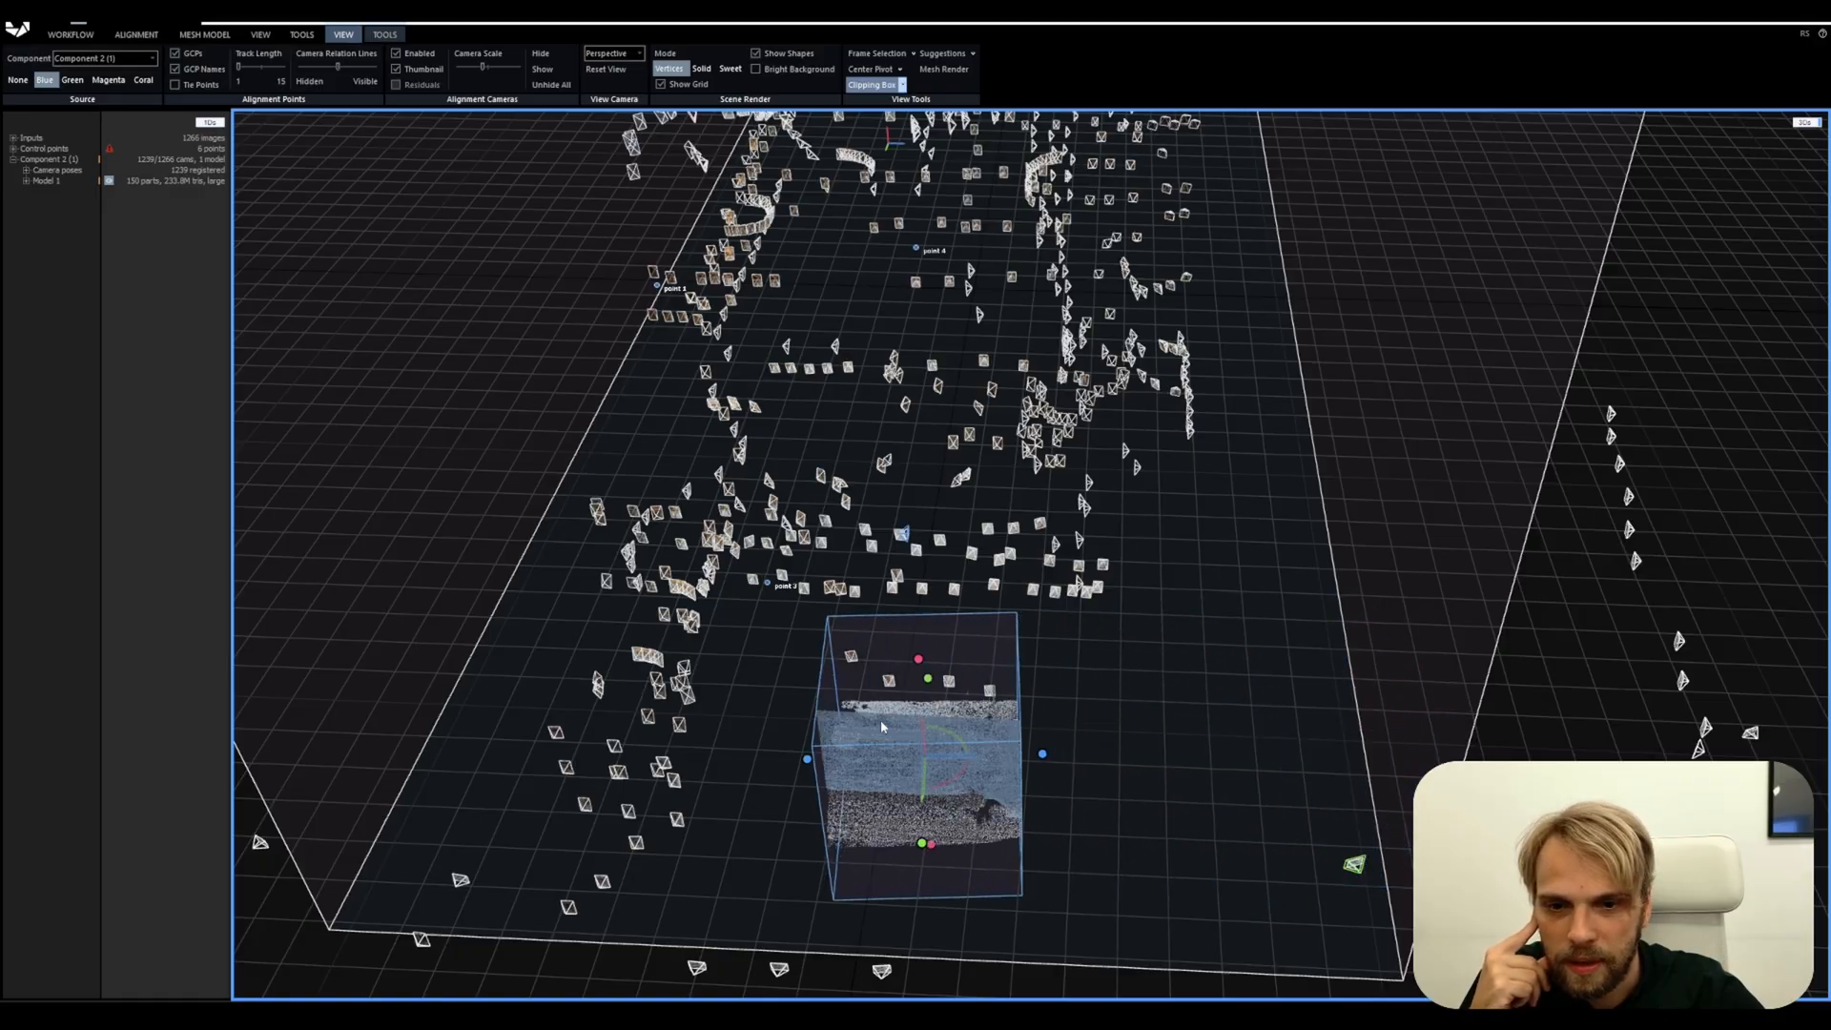
pyautogui.moveTo(1066, 753); pyautogui.dragTo(953, 477)
pyautogui.scroll(5, 876, 638)
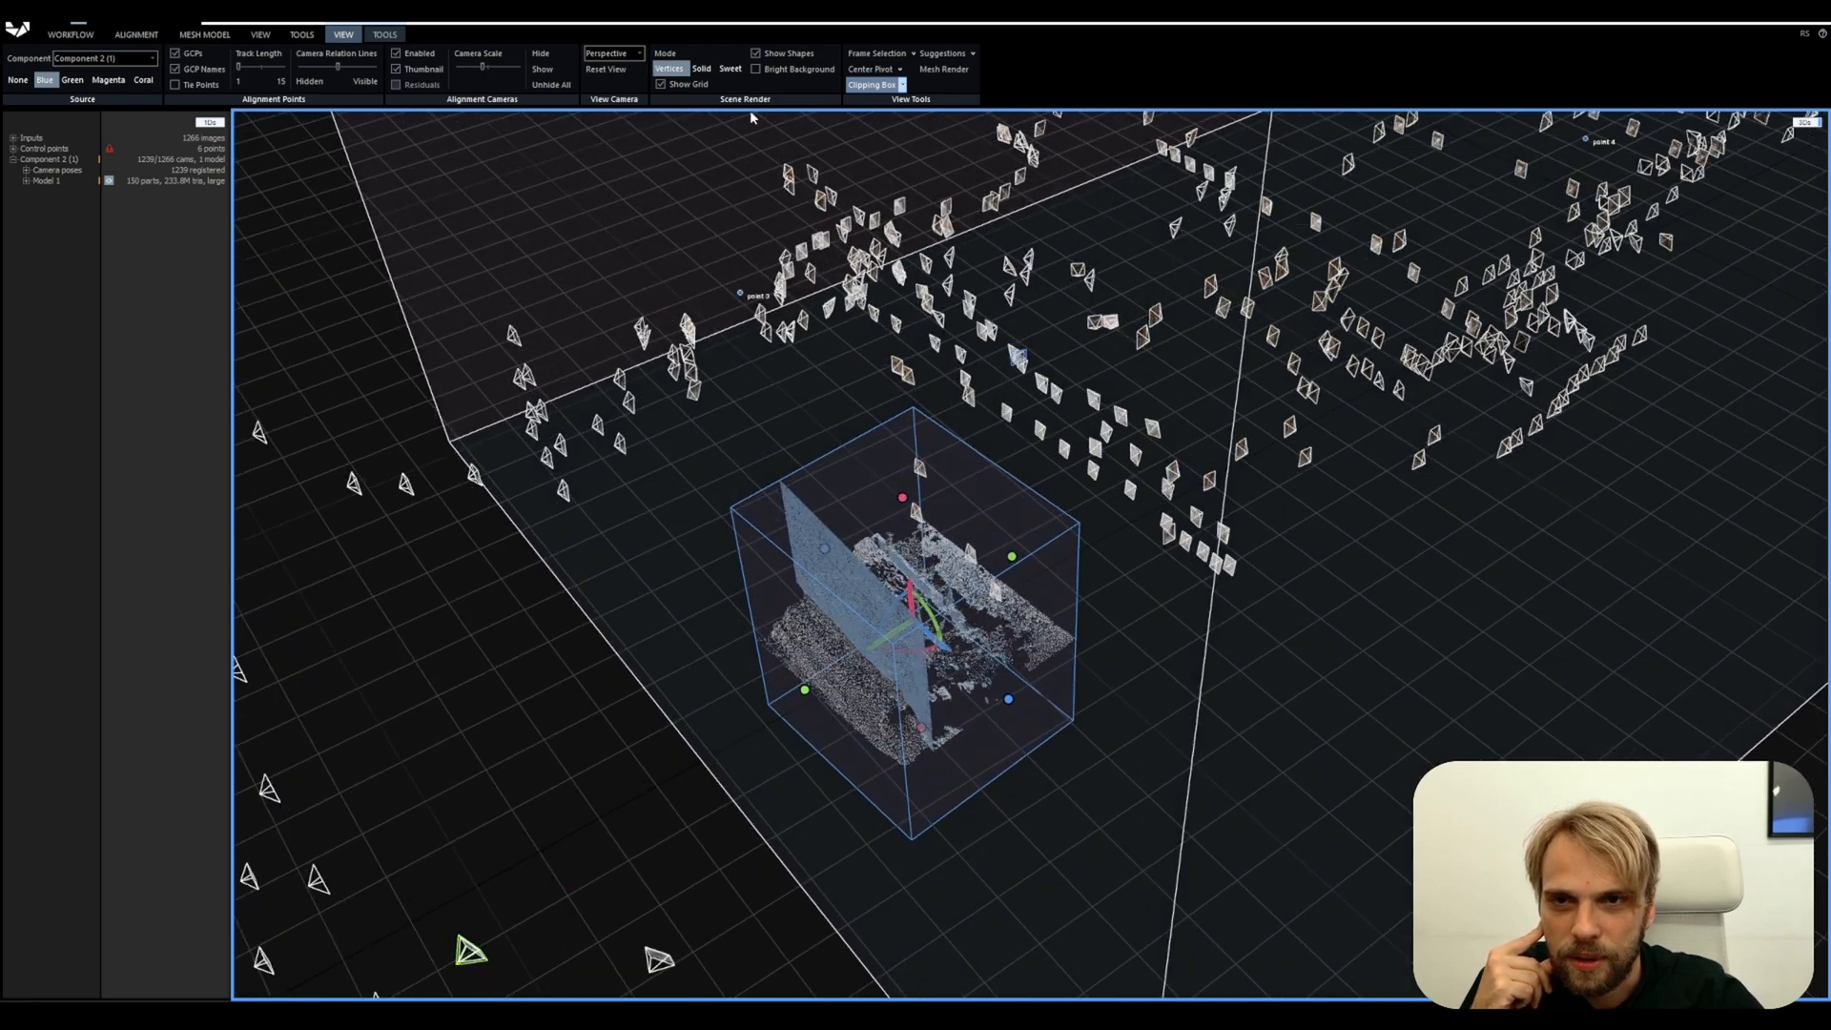
# Render the model in Sweet mode and move the clipping box further into the house
pyautogui.click(733, 72)
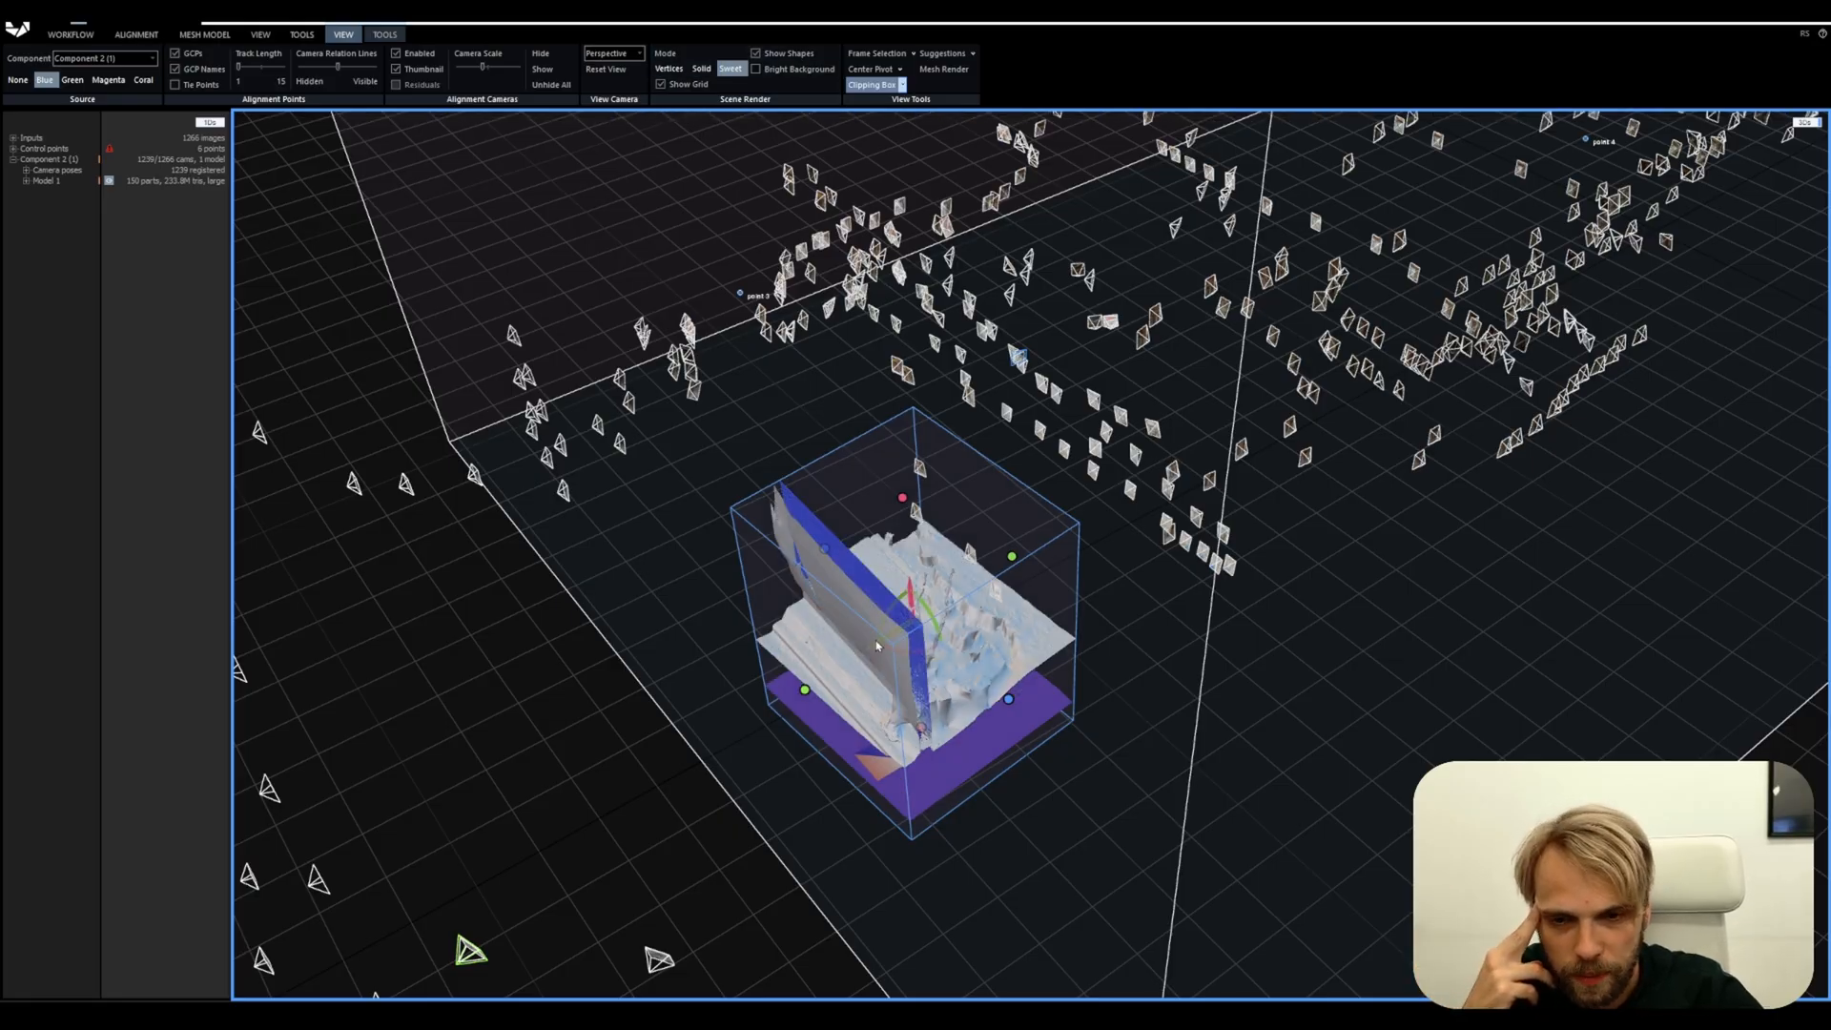
pyautogui.moveTo(1118, 771); pyautogui.dragTo(1076, 770)
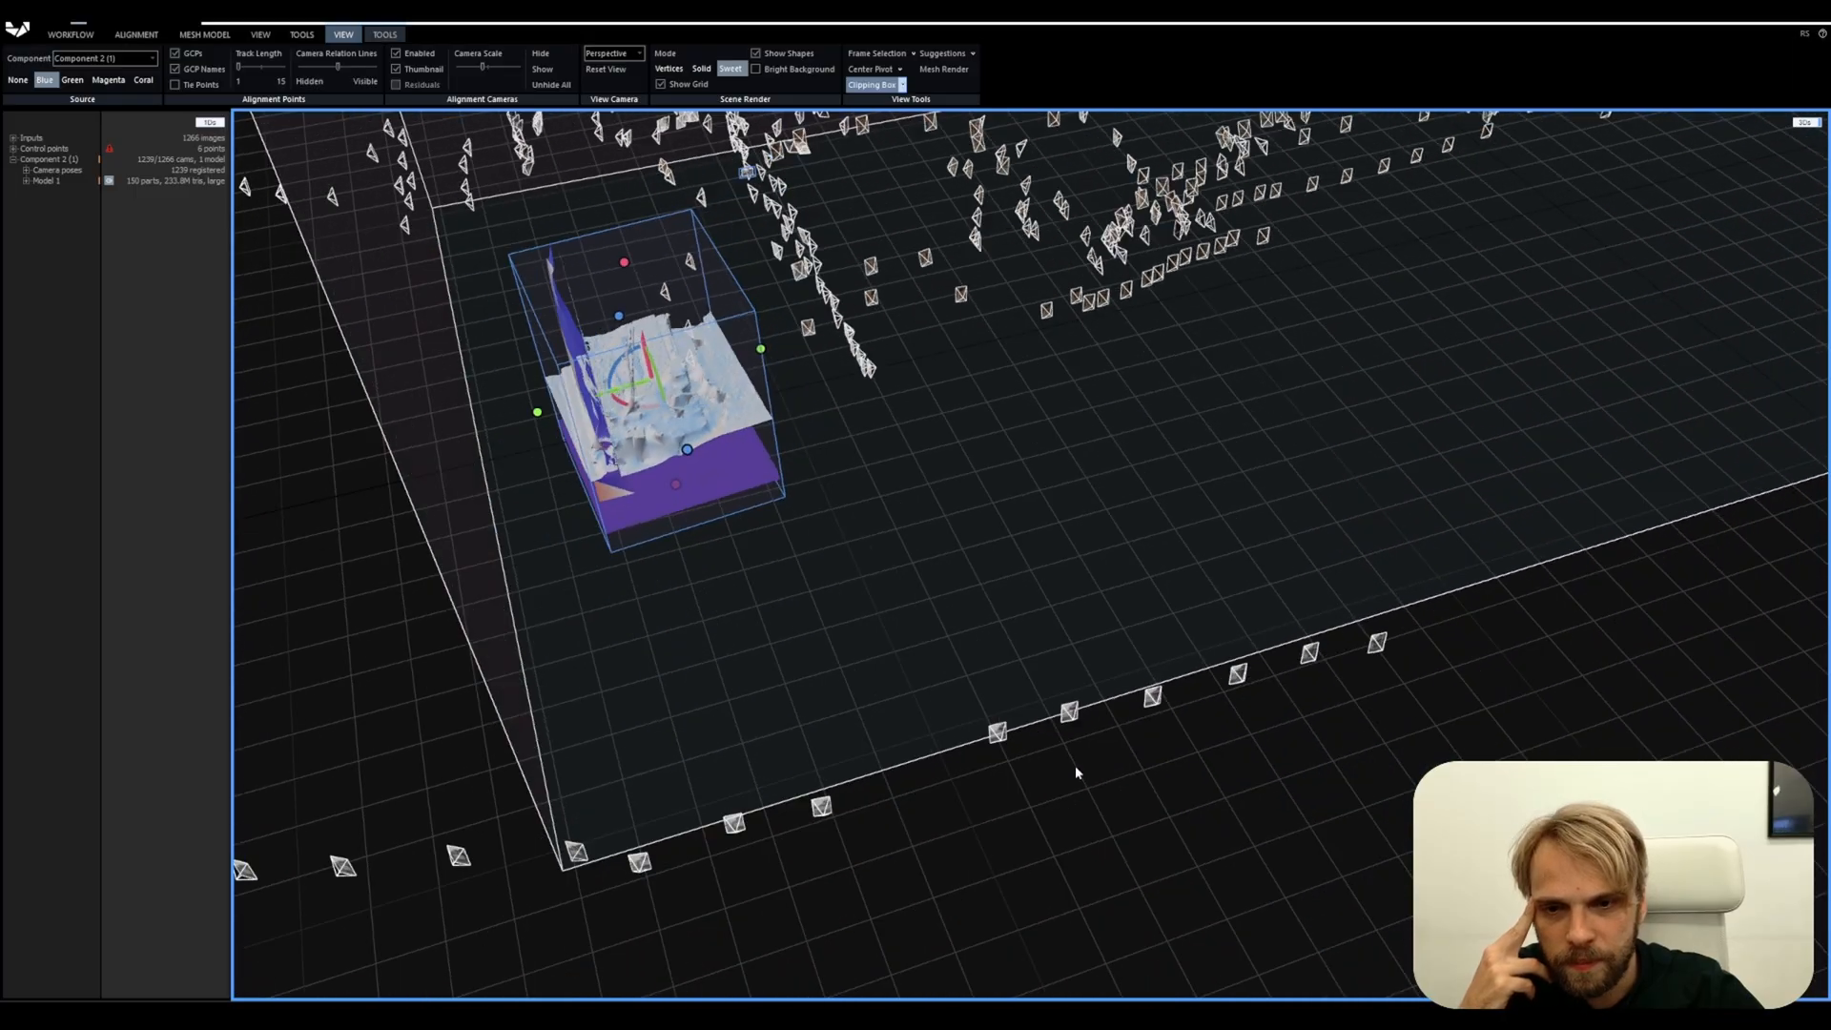
pyautogui.scroll(5, 638, 383)
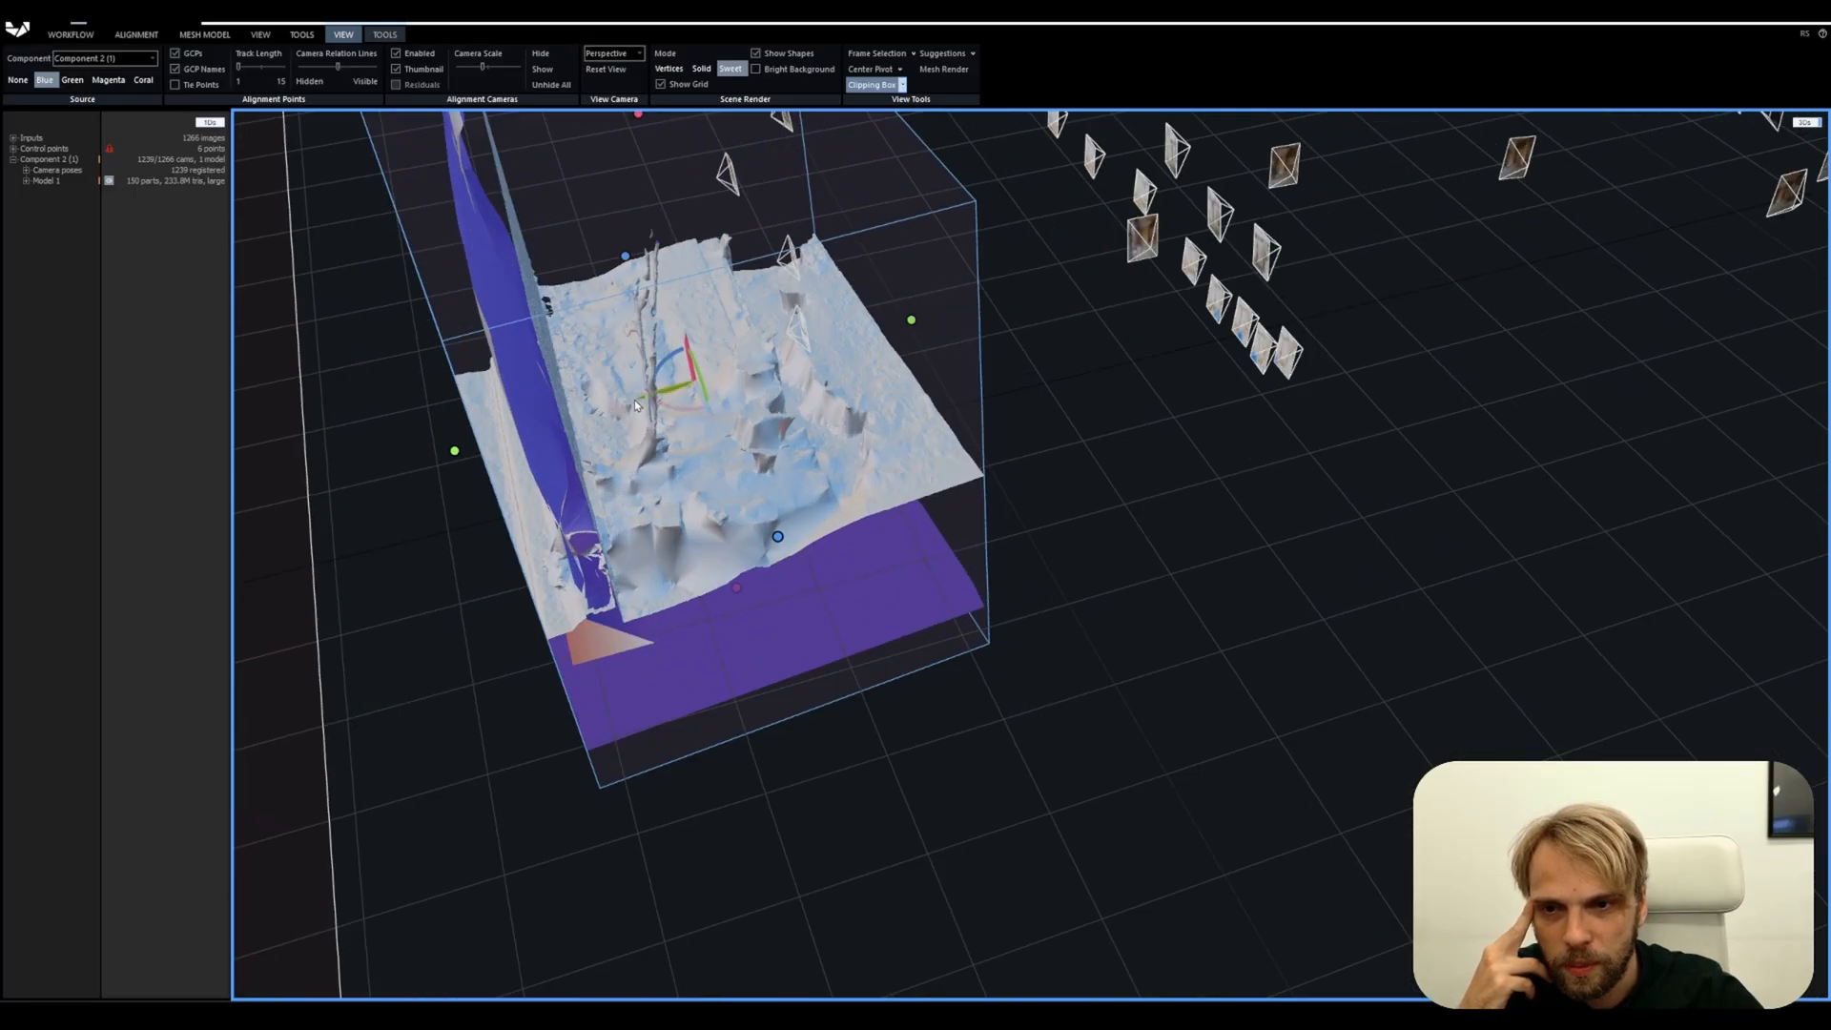
pyautogui.scroll(-5, 636, 405)
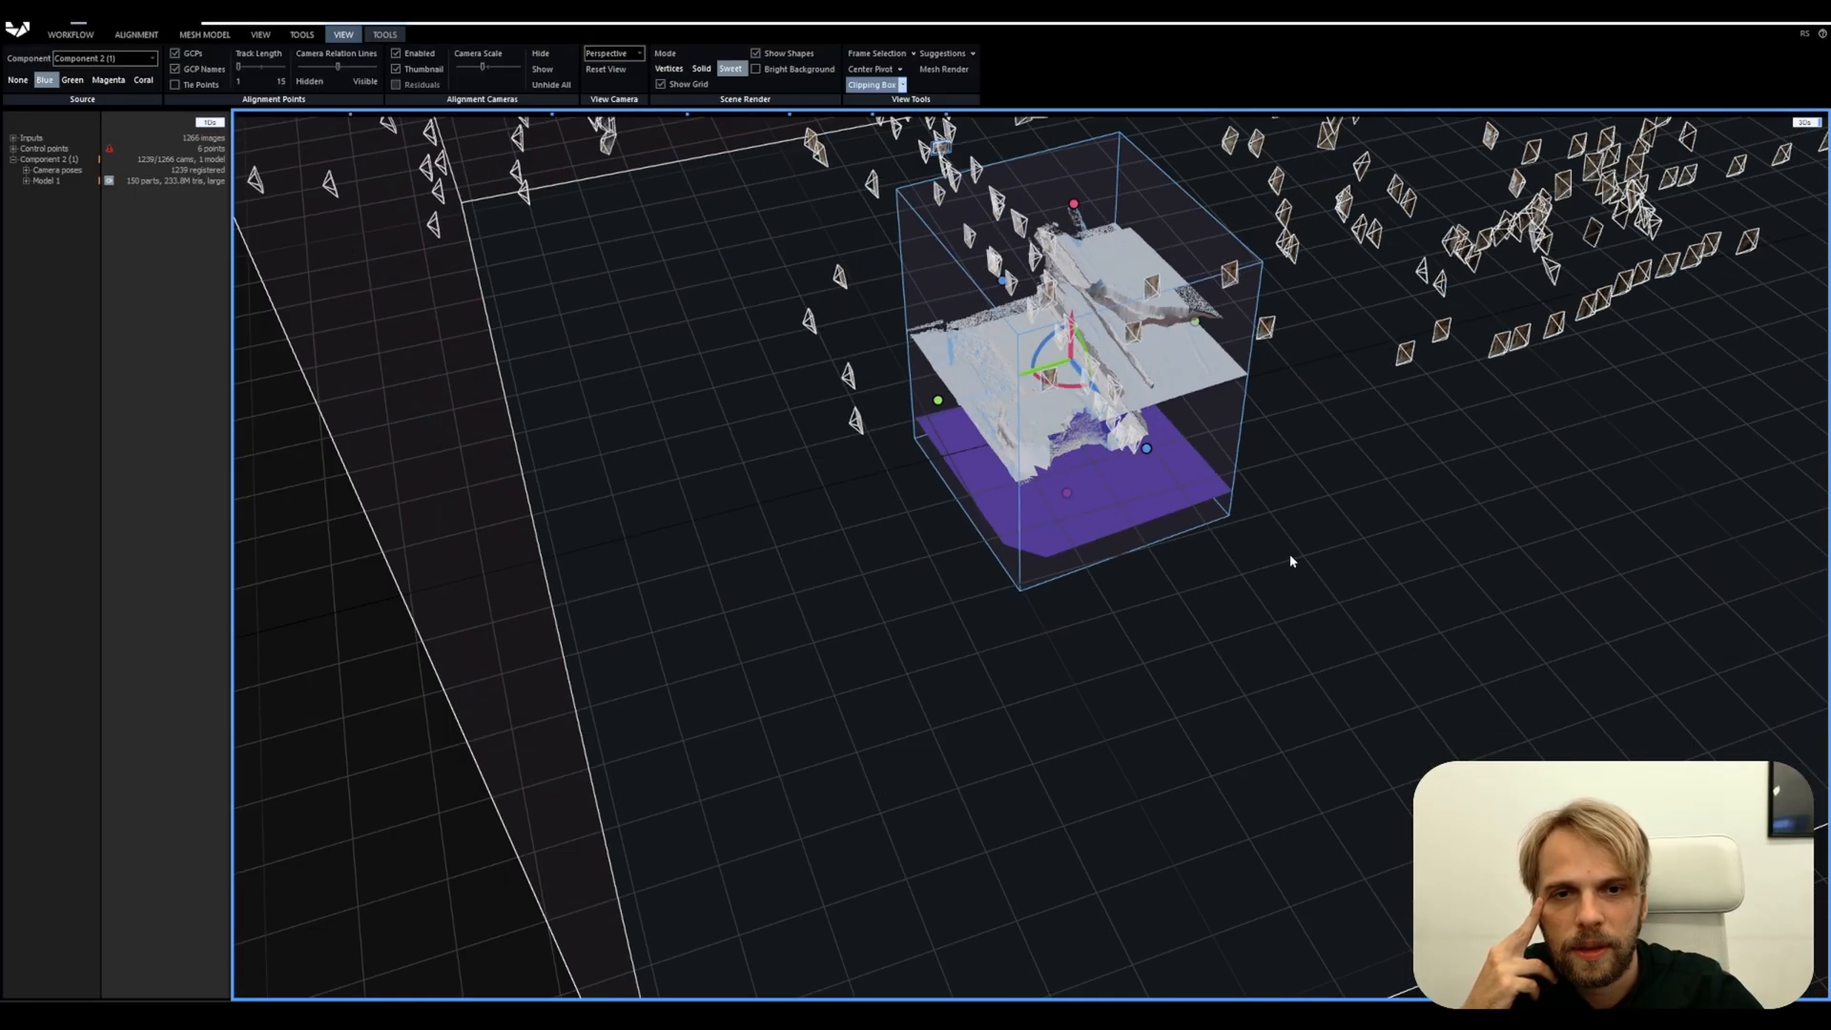
# Examine the stepped floor section inside the clipping box from several angles
pyautogui.moveTo(1290, 561); pyautogui.dragTo(1198, 621)
pyautogui.scroll(5, 1173, 686)
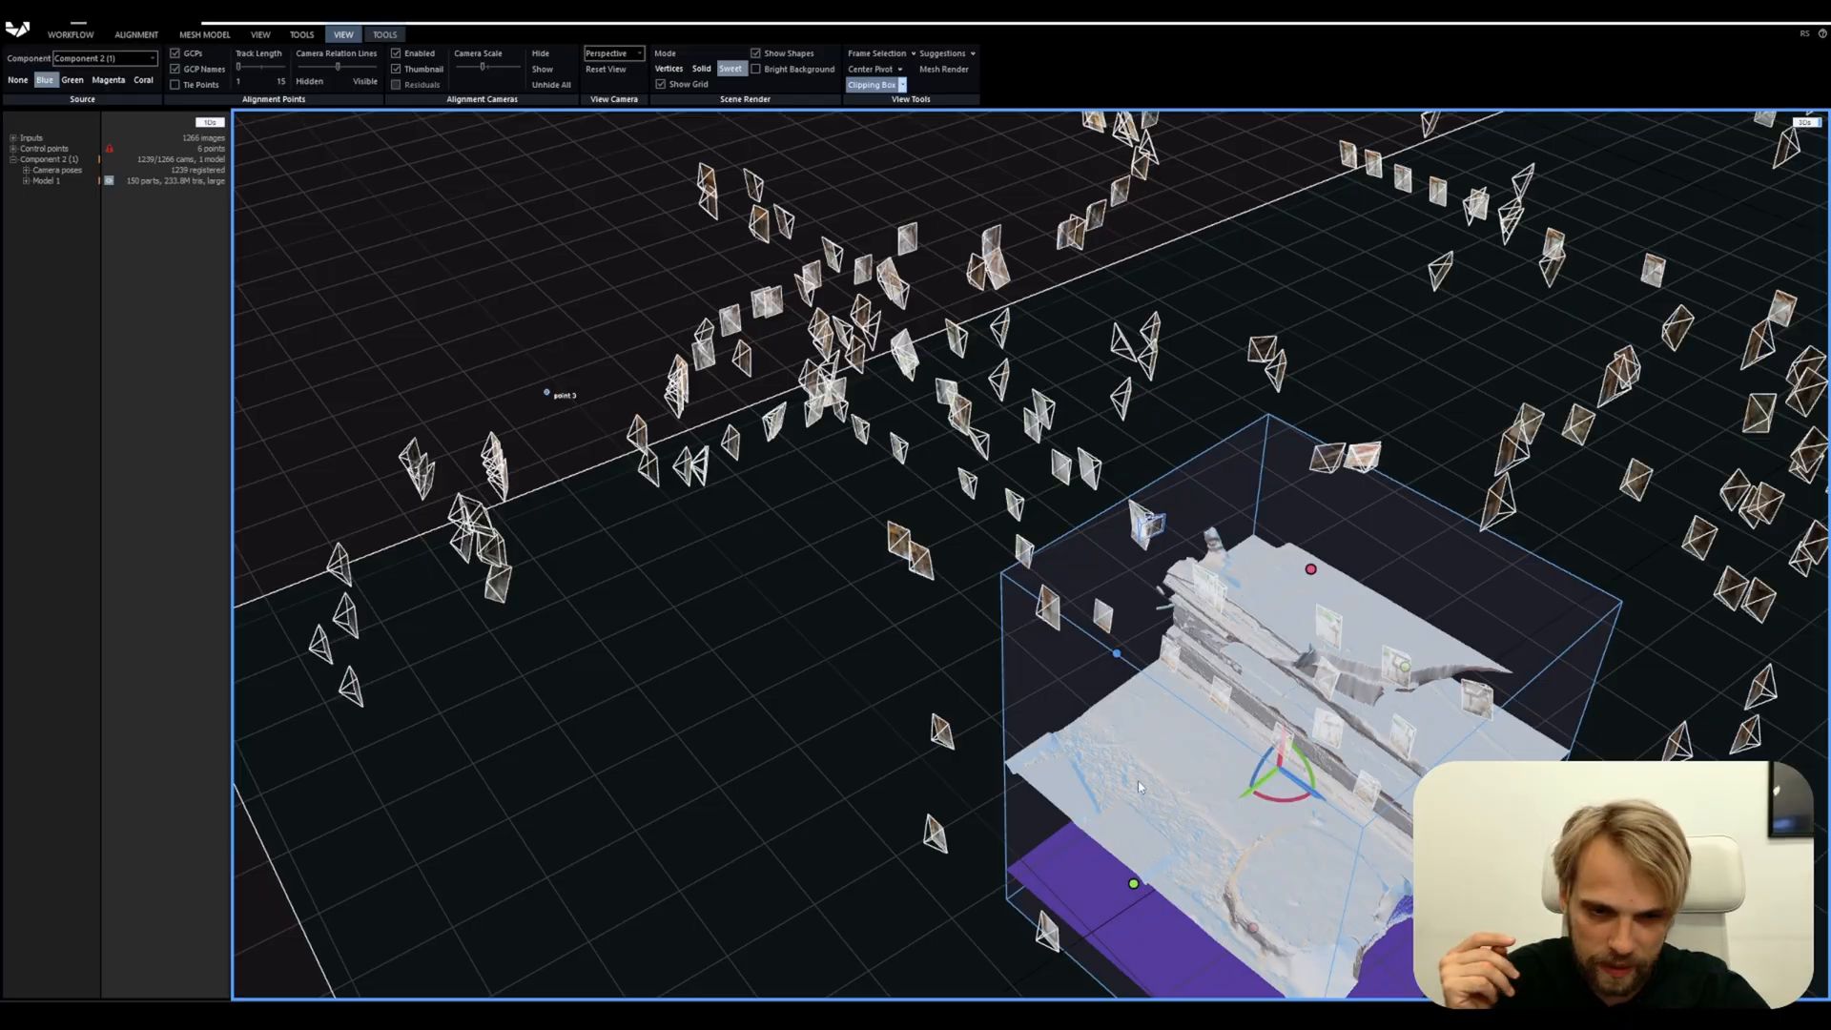
pyautogui.scroll(-5, 1158, 756)
pyautogui.moveTo(1158, 755); pyautogui.dragTo(1049, 667)
pyautogui.scroll(3, 1010, 606)
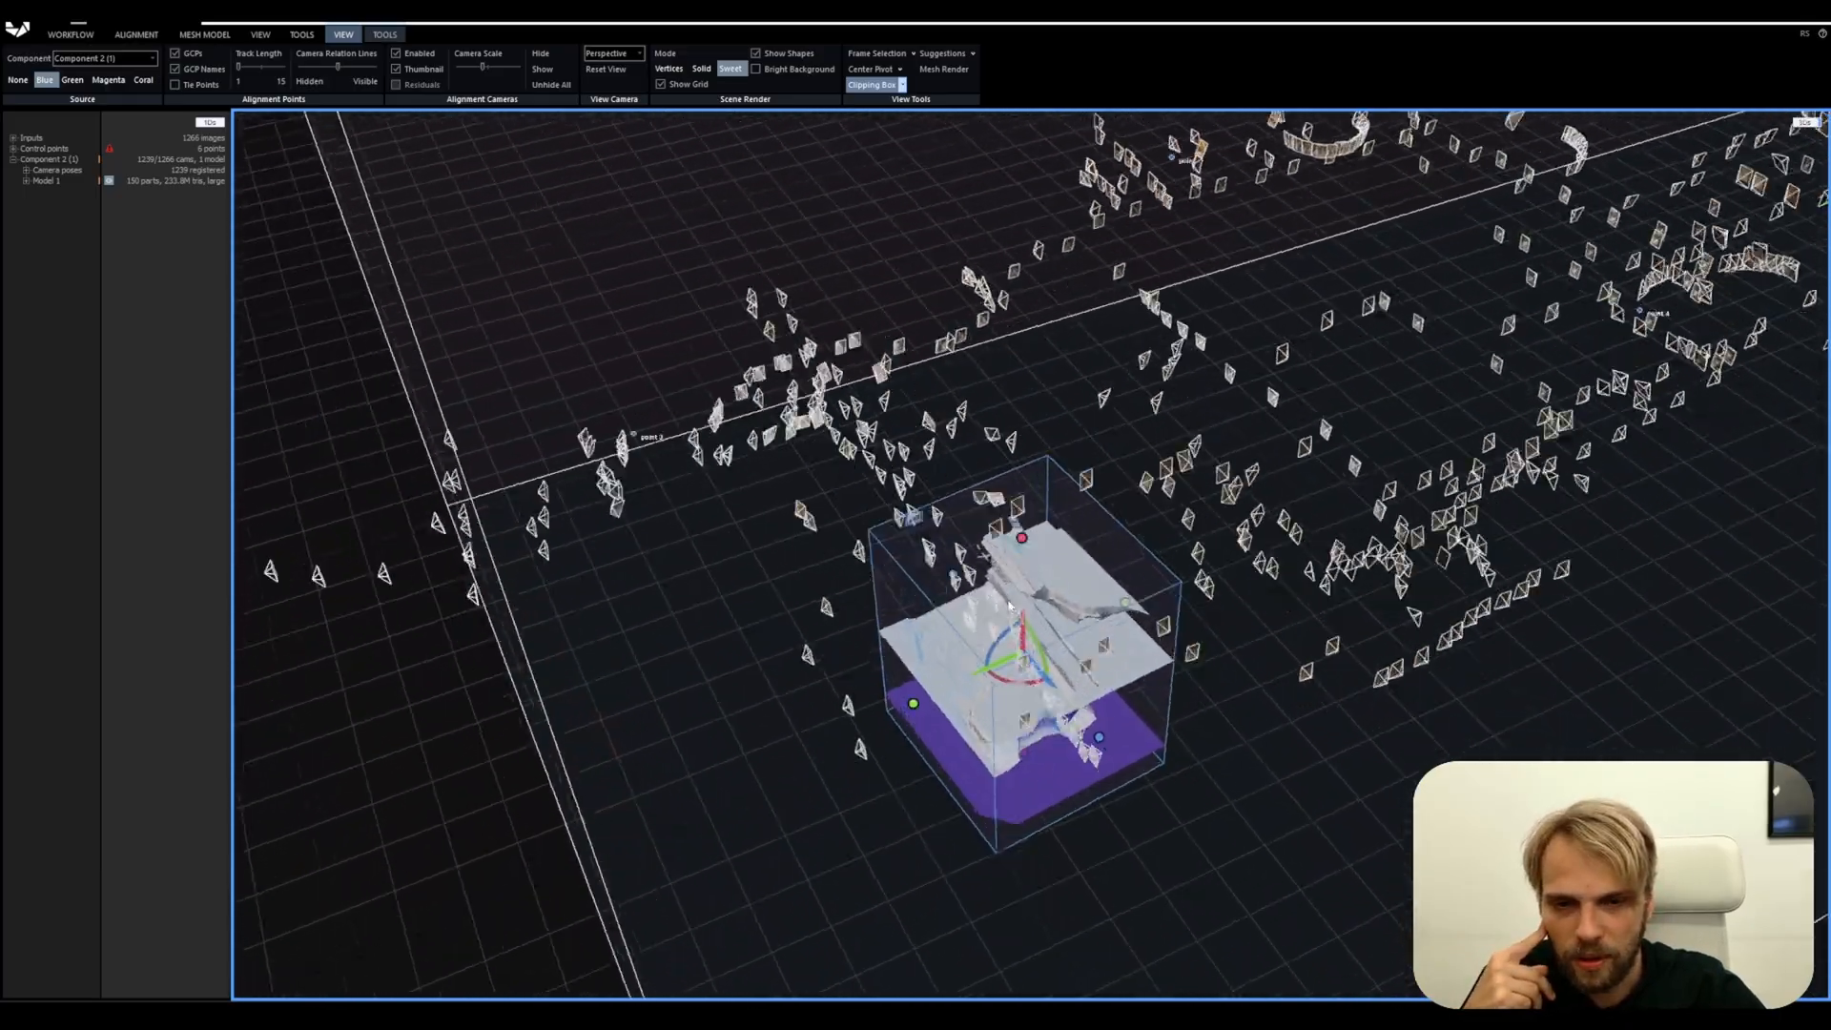
pyautogui.scroll(-3, 1009, 605)
pyautogui.moveTo(1009, 606)
pyautogui.mouseDown()
pyautogui.moveTo(995, 575)
pyautogui.moveTo(1012, 577)
pyautogui.moveTo(989, 575)
pyautogui.mouseUp()
pyautogui.scroll(3, 1012, 577)
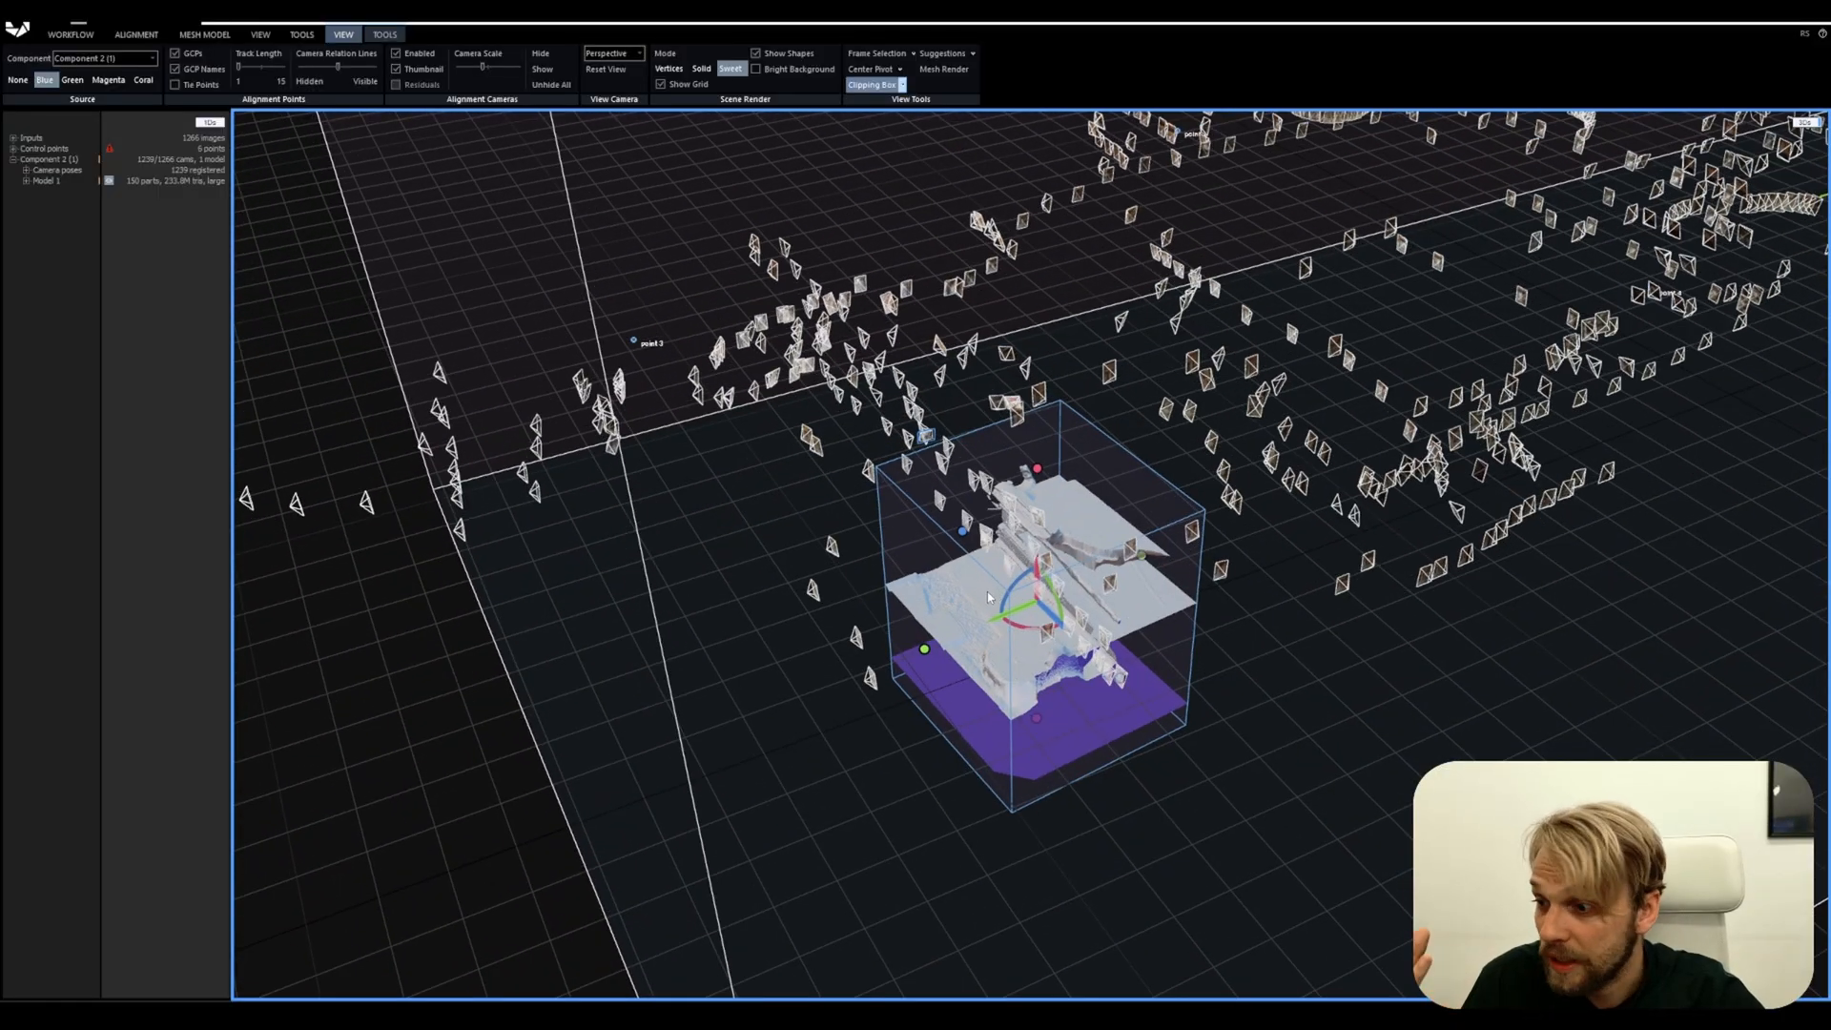
pyautogui.moveTo(989, 593); pyautogui.dragTo(1180, 683)
pyautogui.moveTo(1179, 684); pyautogui.dragTo(1230, 658, button='right')
pyautogui.scroll(4, 1097, 625)
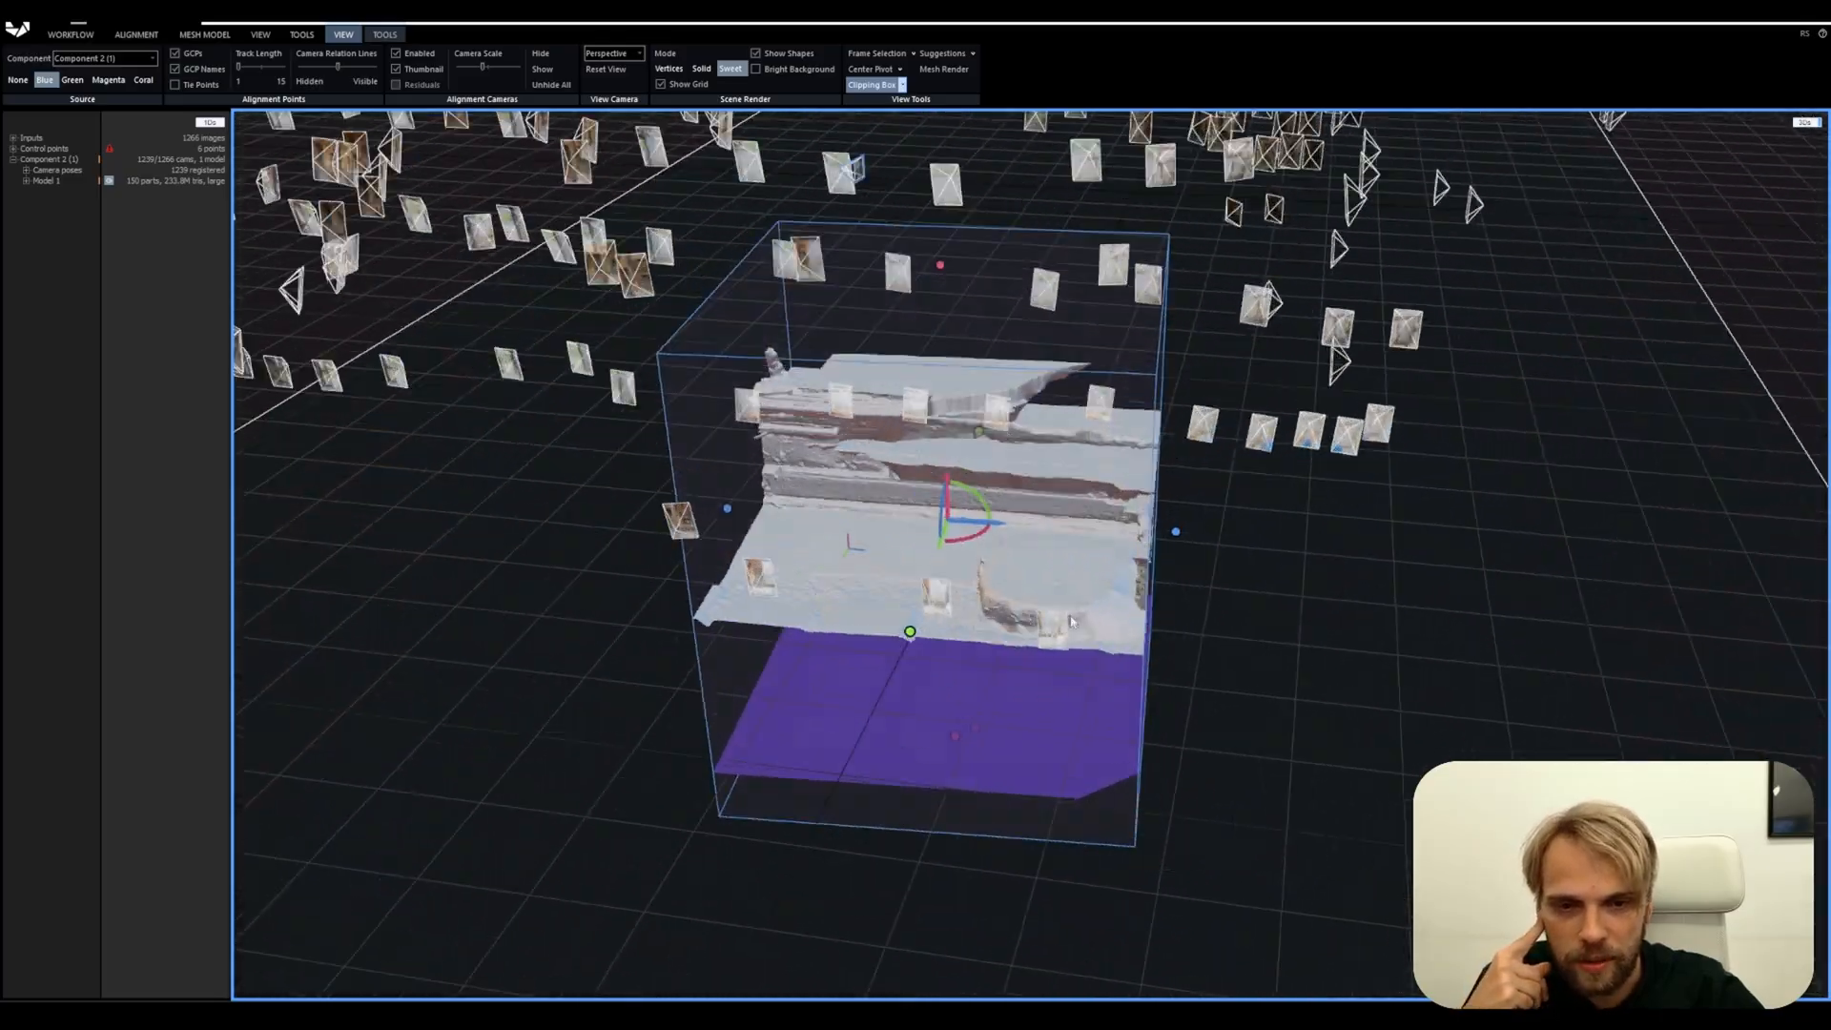
# Raise the clipping box's upper face and pull its front end out to show more of the floor
pyautogui.moveTo(992, 615); pyautogui.dragTo(1054, 536, button='right')
pyautogui.moveTo(1054, 539); pyautogui.dragTo(896, 181)
pyautogui.scroll(-4, 906, 572)
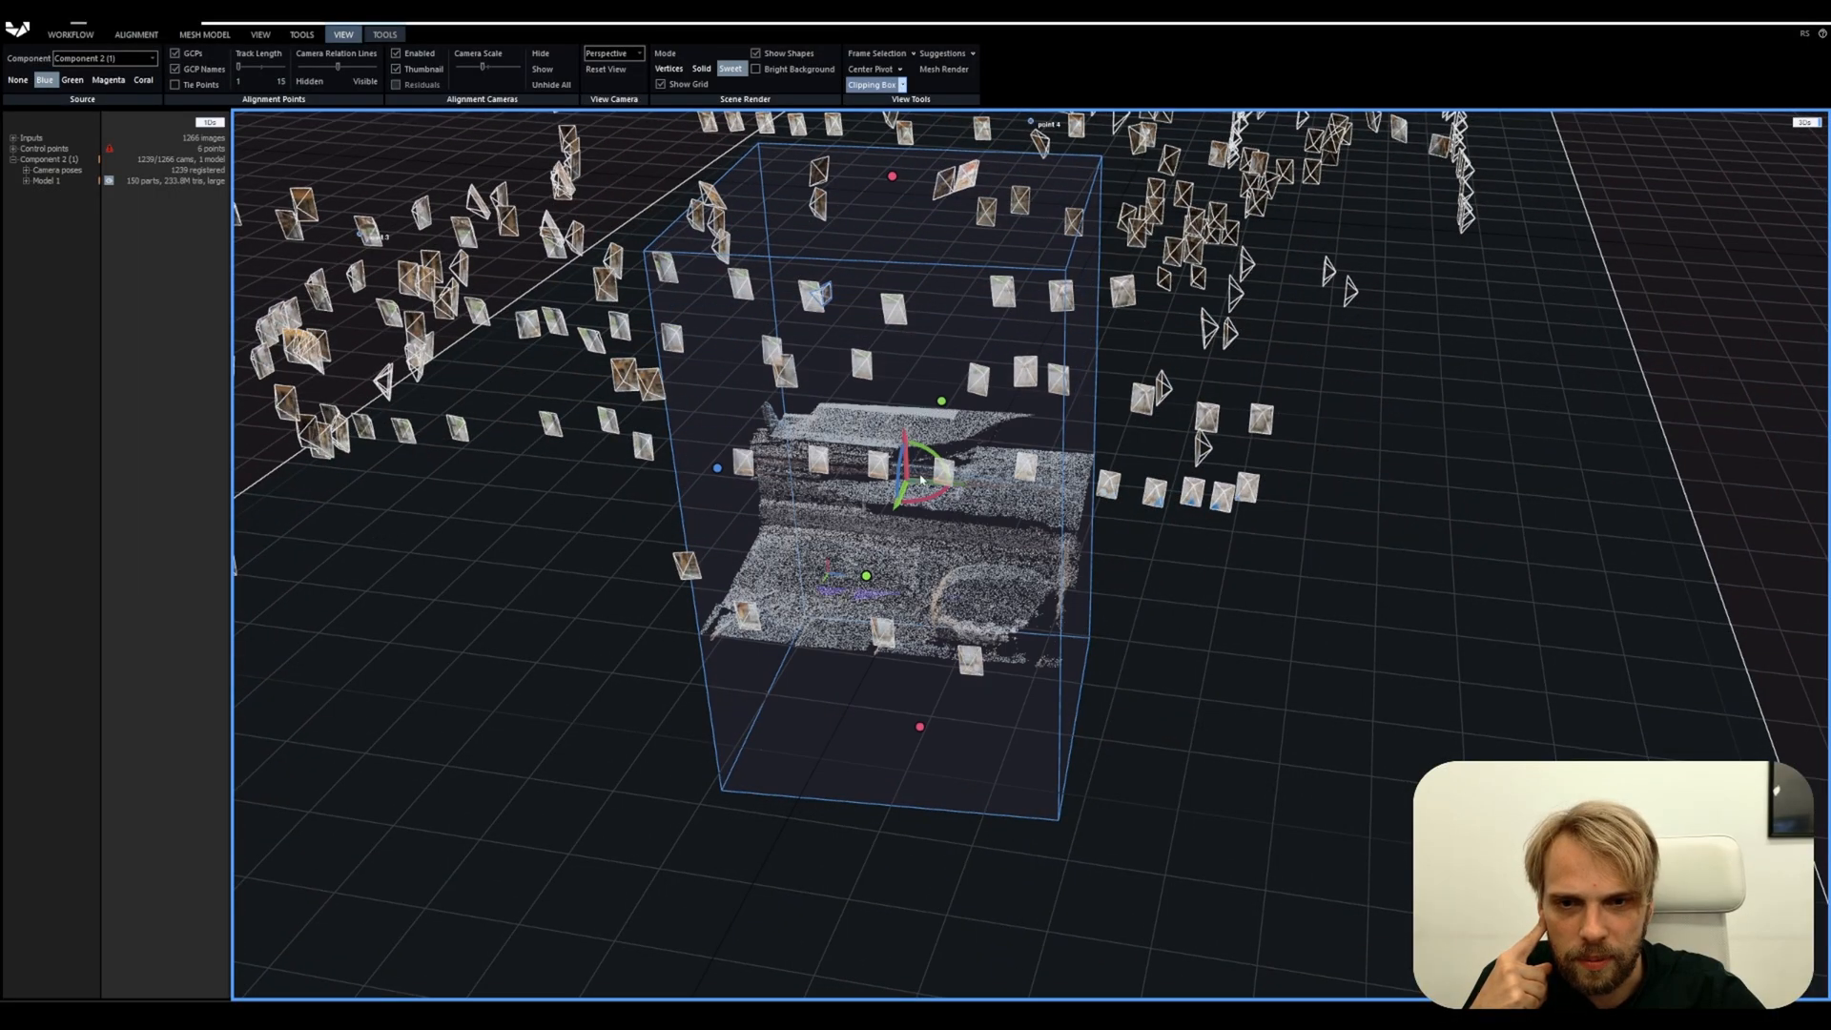
pyautogui.moveTo(953, 579); pyautogui.dragTo(843, 679)
pyautogui.scroll(5, 834, 587)
pyautogui.scroll(-5, 884, 500)
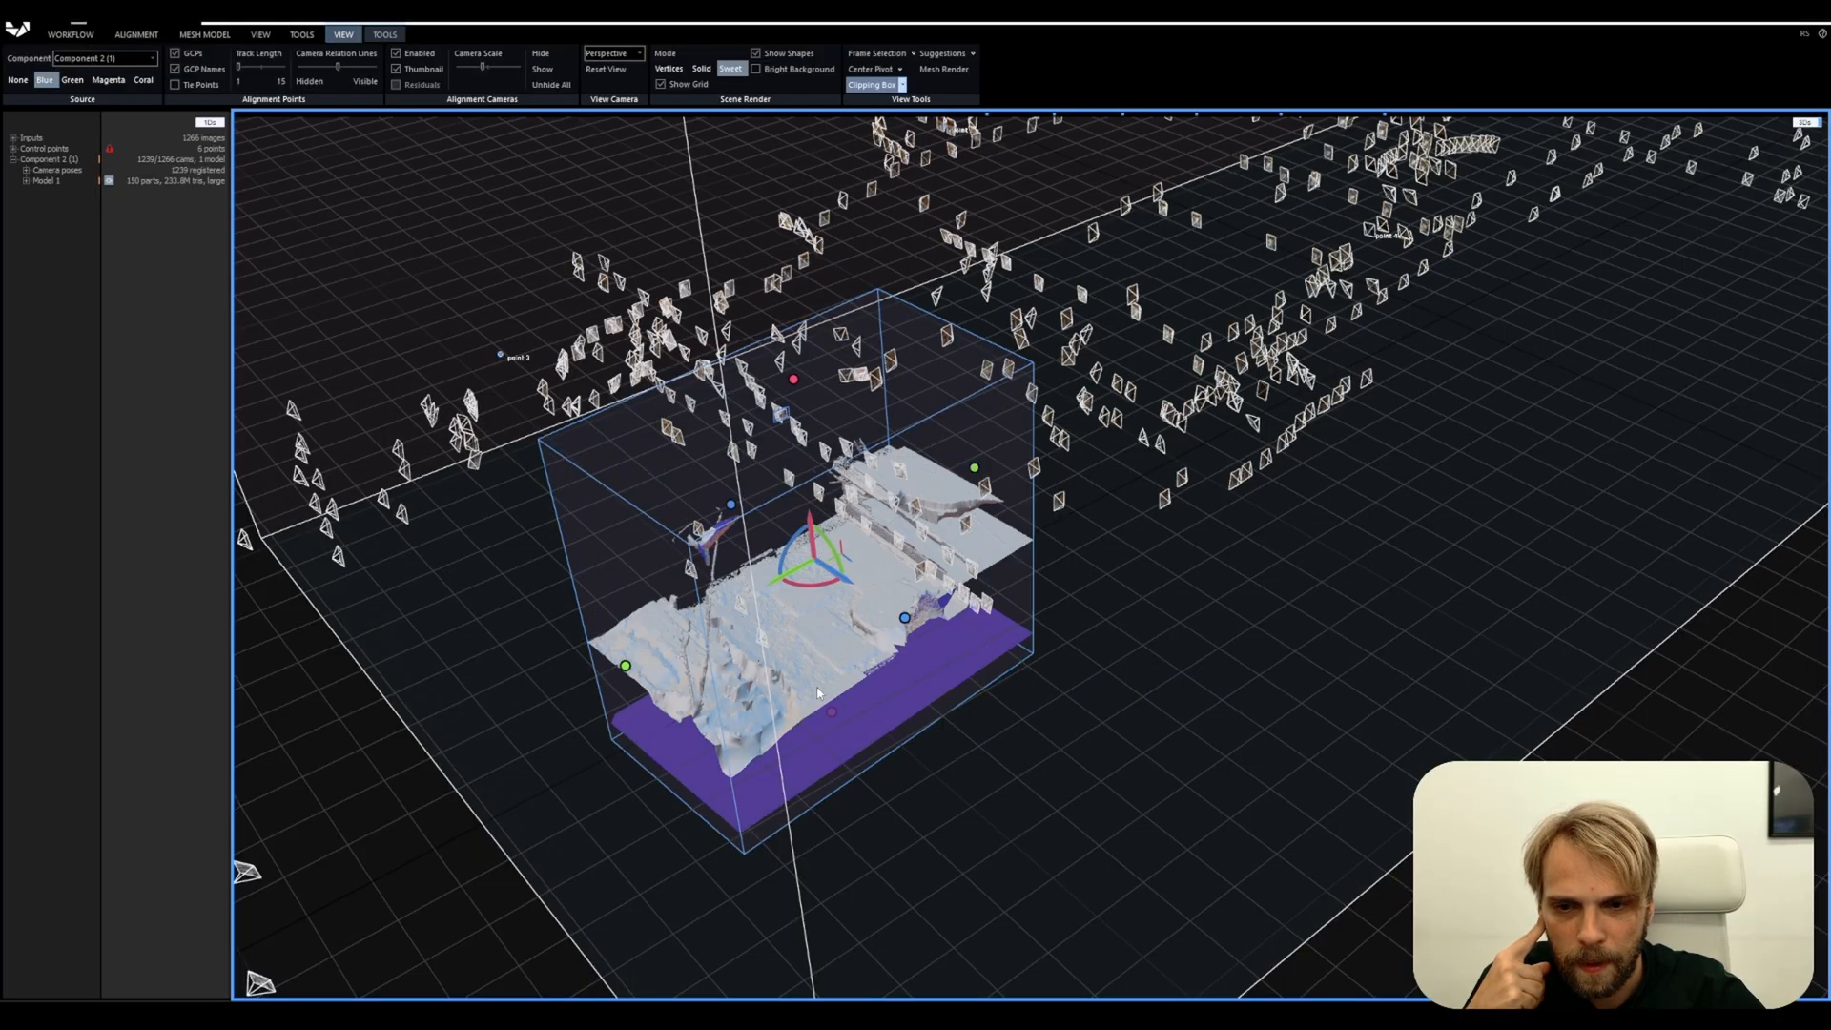
# Extend the clipping box so it also takes in the front wall of the house
pyautogui.moveTo(819, 693); pyautogui.dragTo(729, 683)
pyautogui.scroll(5, 570, 626)
pyautogui.moveTo(570, 625); pyautogui.dragTo(732, 502)
pyautogui.moveTo(713, 271); pyautogui.dragTo(749, 693)
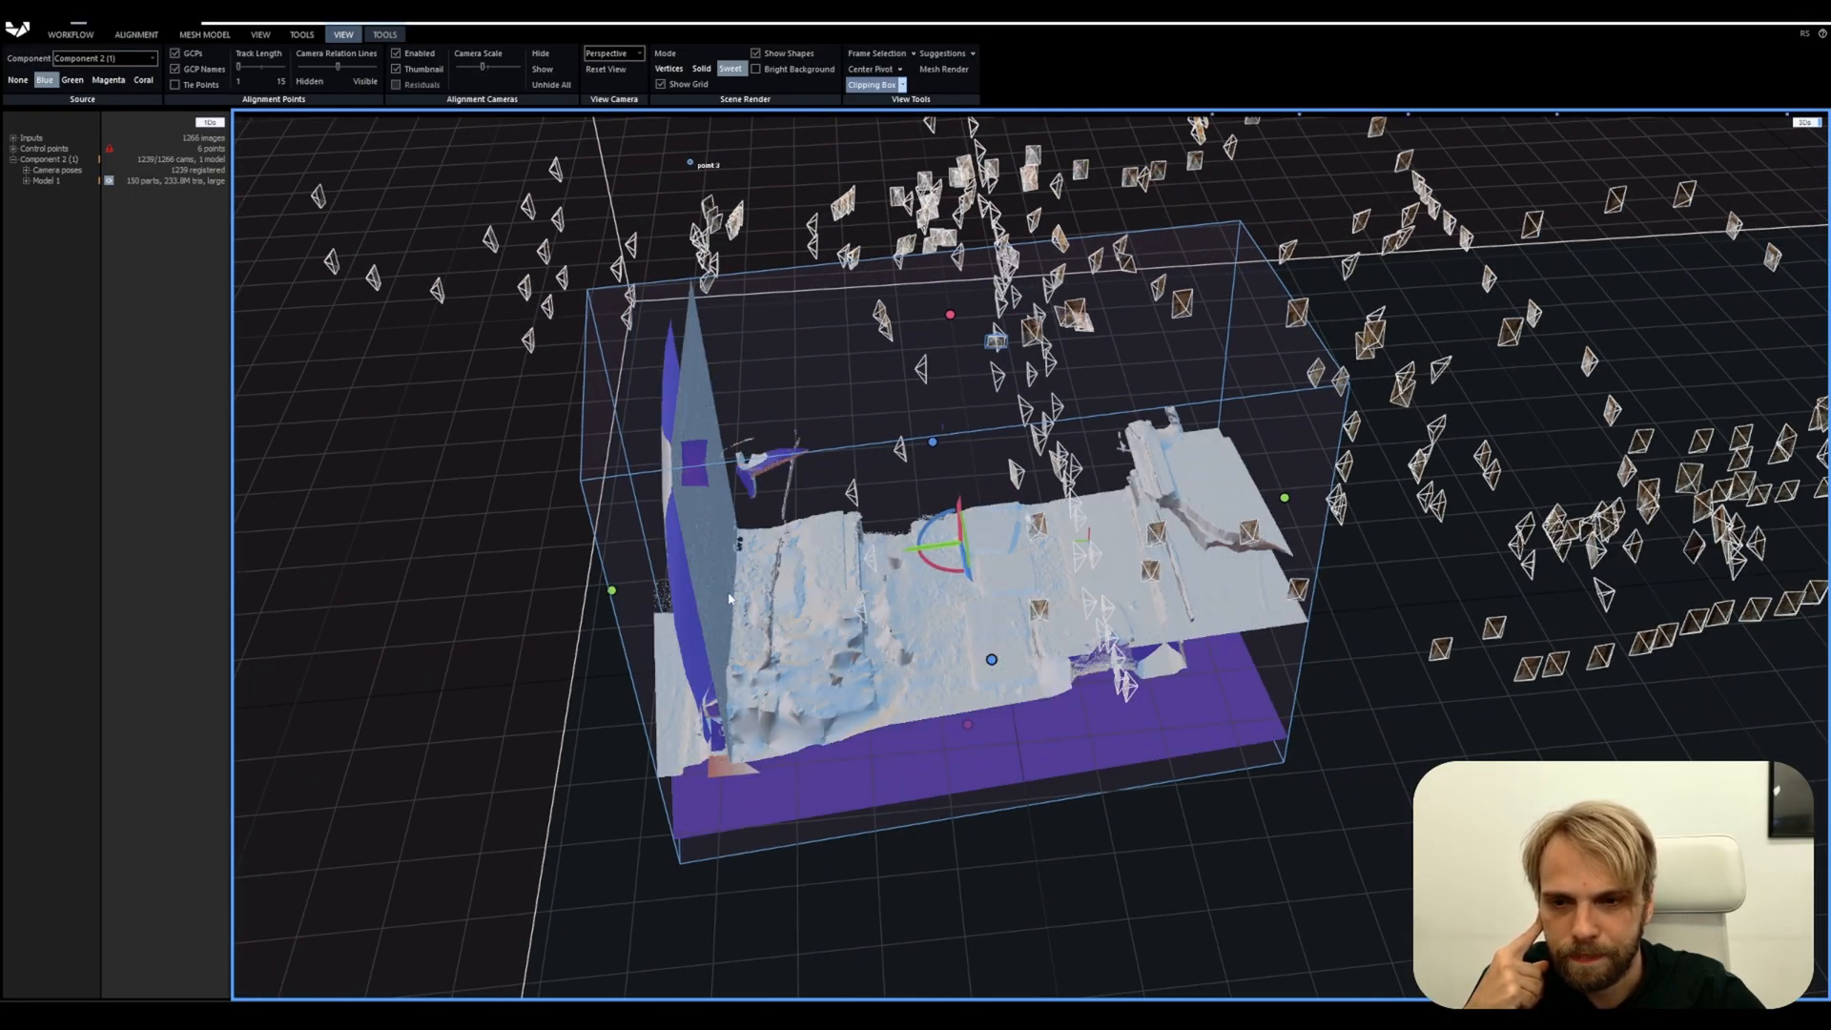
# Examine the meshed floor, posts and wall inside the clipping box up close and from outside
pyautogui.moveTo(715, 603)
pyautogui.mouseDown()
pyautogui.moveTo(935, 553)
pyautogui.moveTo(1121, 704)
pyautogui.mouseUp()
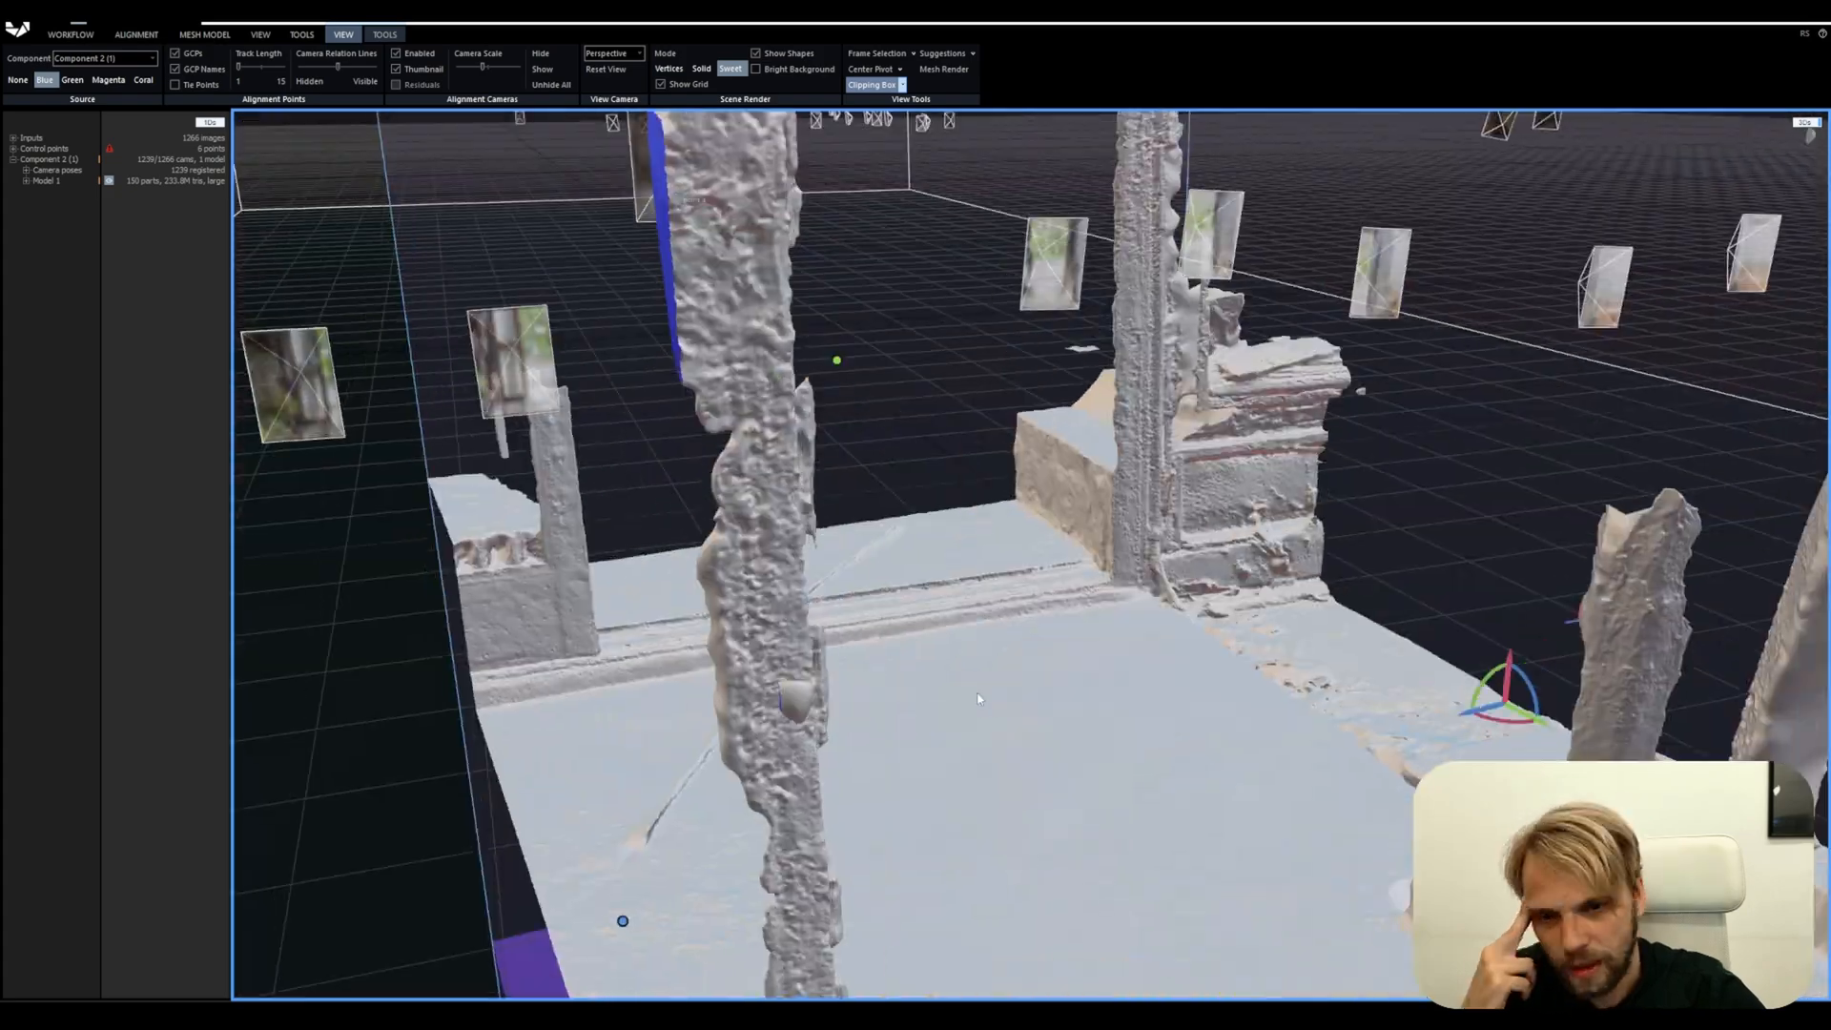
pyautogui.moveTo(734, 715); pyautogui.dragTo(610, 788)
pyautogui.scroll(3, 610, 788)
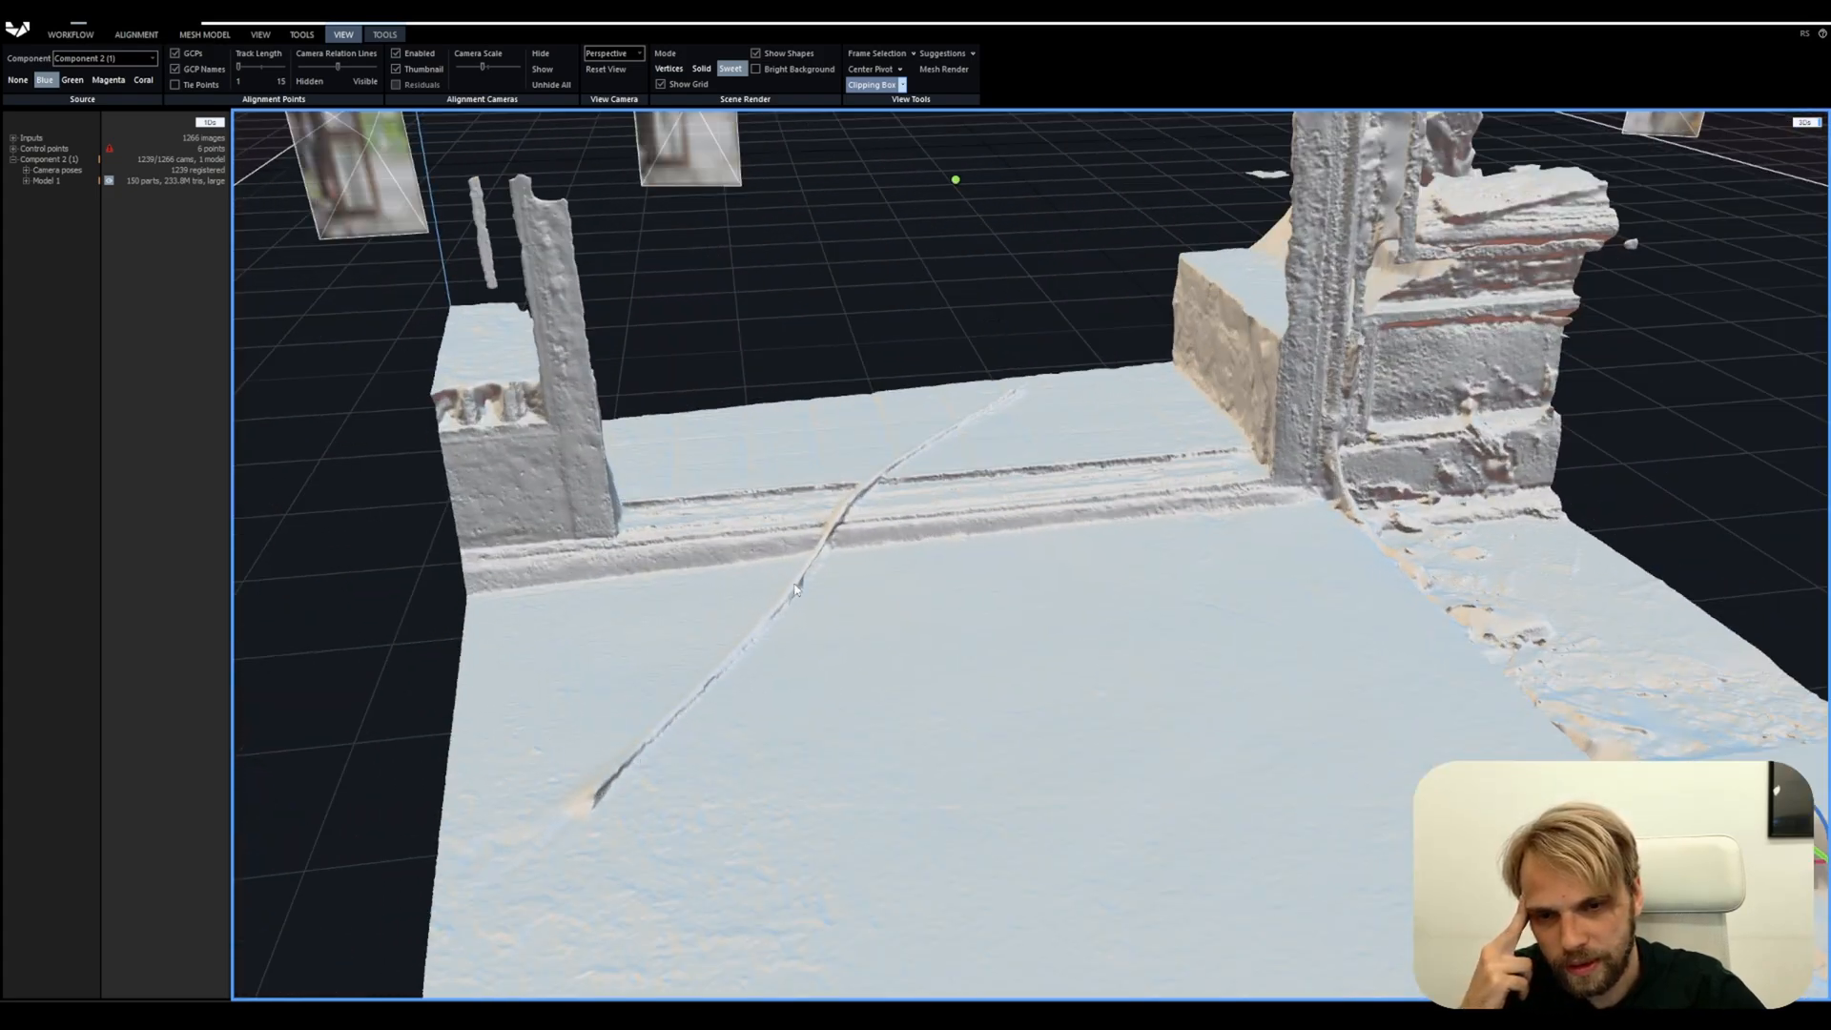
pyautogui.scroll(-5, 731, 475)
pyautogui.moveTo(731, 475); pyautogui.dragTo(854, 618)
pyautogui.scroll(-5, 856, 591)
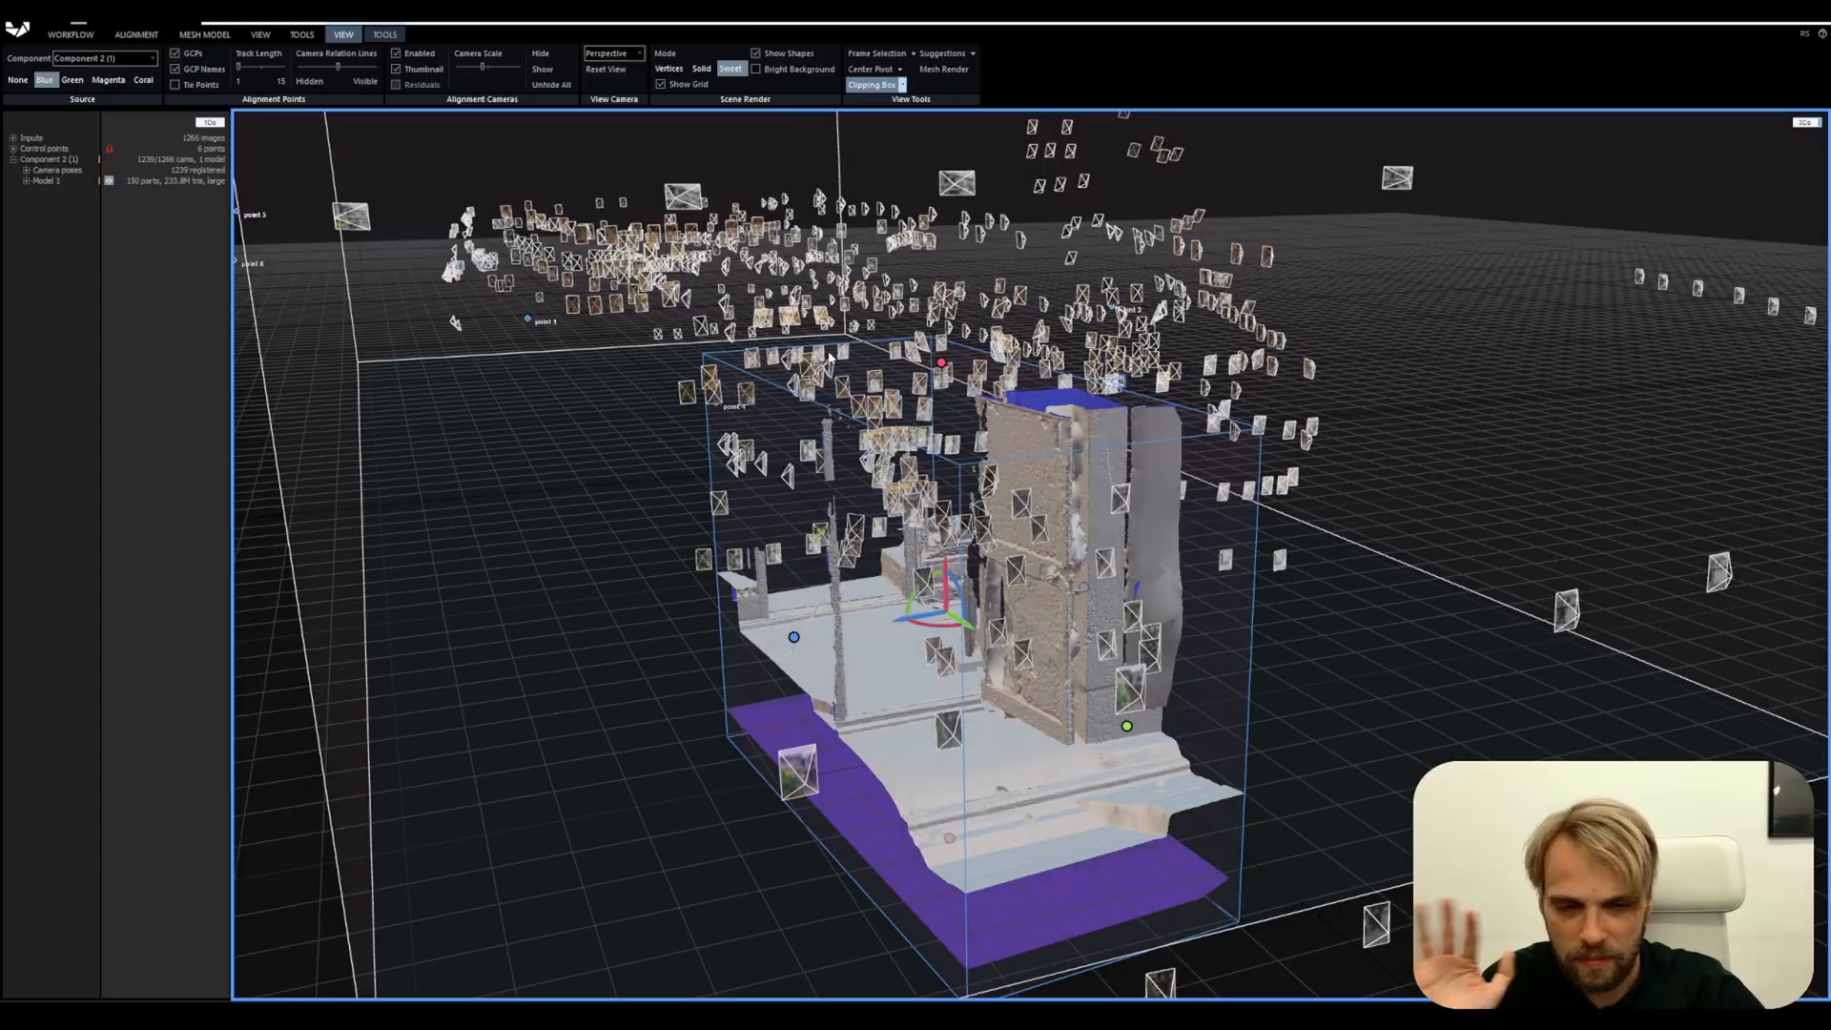
# Clear the clipping box and bring the whole building point cloud into view
pyautogui.click(907, 86)
pyautogui.click(877, 134)
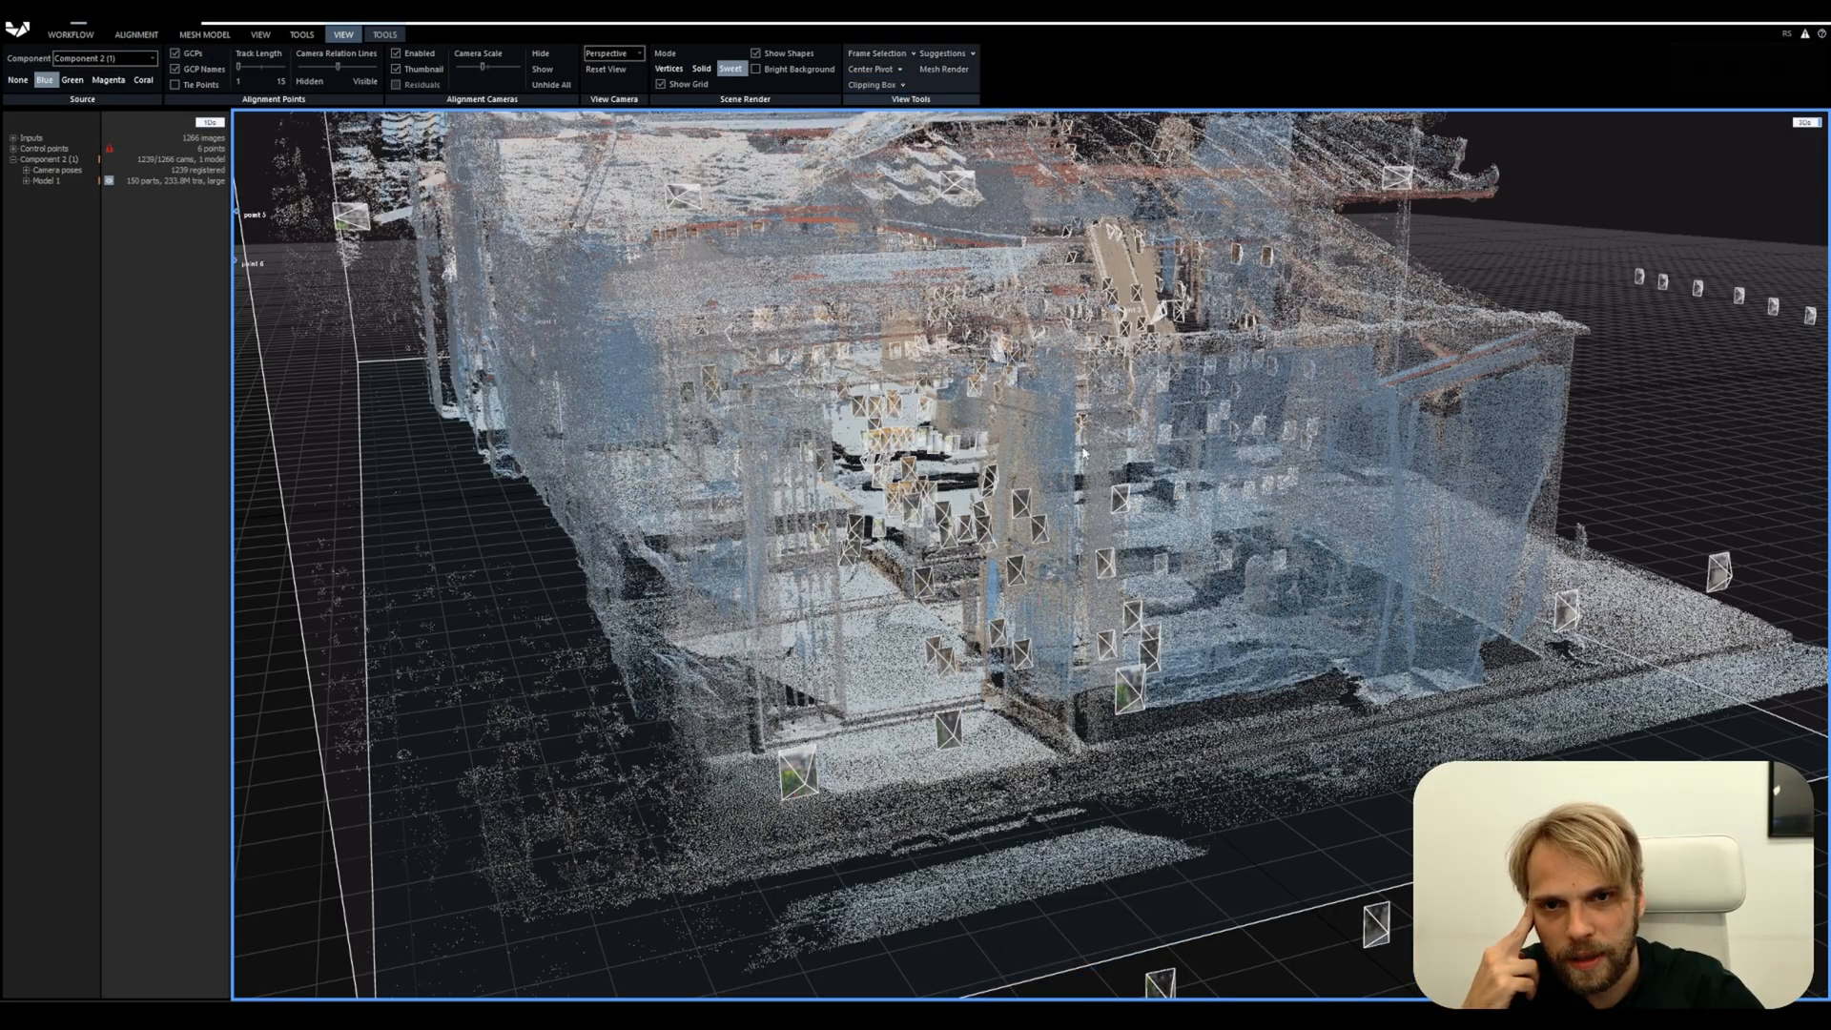
pyautogui.scroll(-5, 1007, 485)
pyautogui.moveTo(1007, 486); pyautogui.dragTo(1145, 549)
pyautogui.scroll(5, 1141, 471)
pyautogui.scroll(-5, 1141, 471)
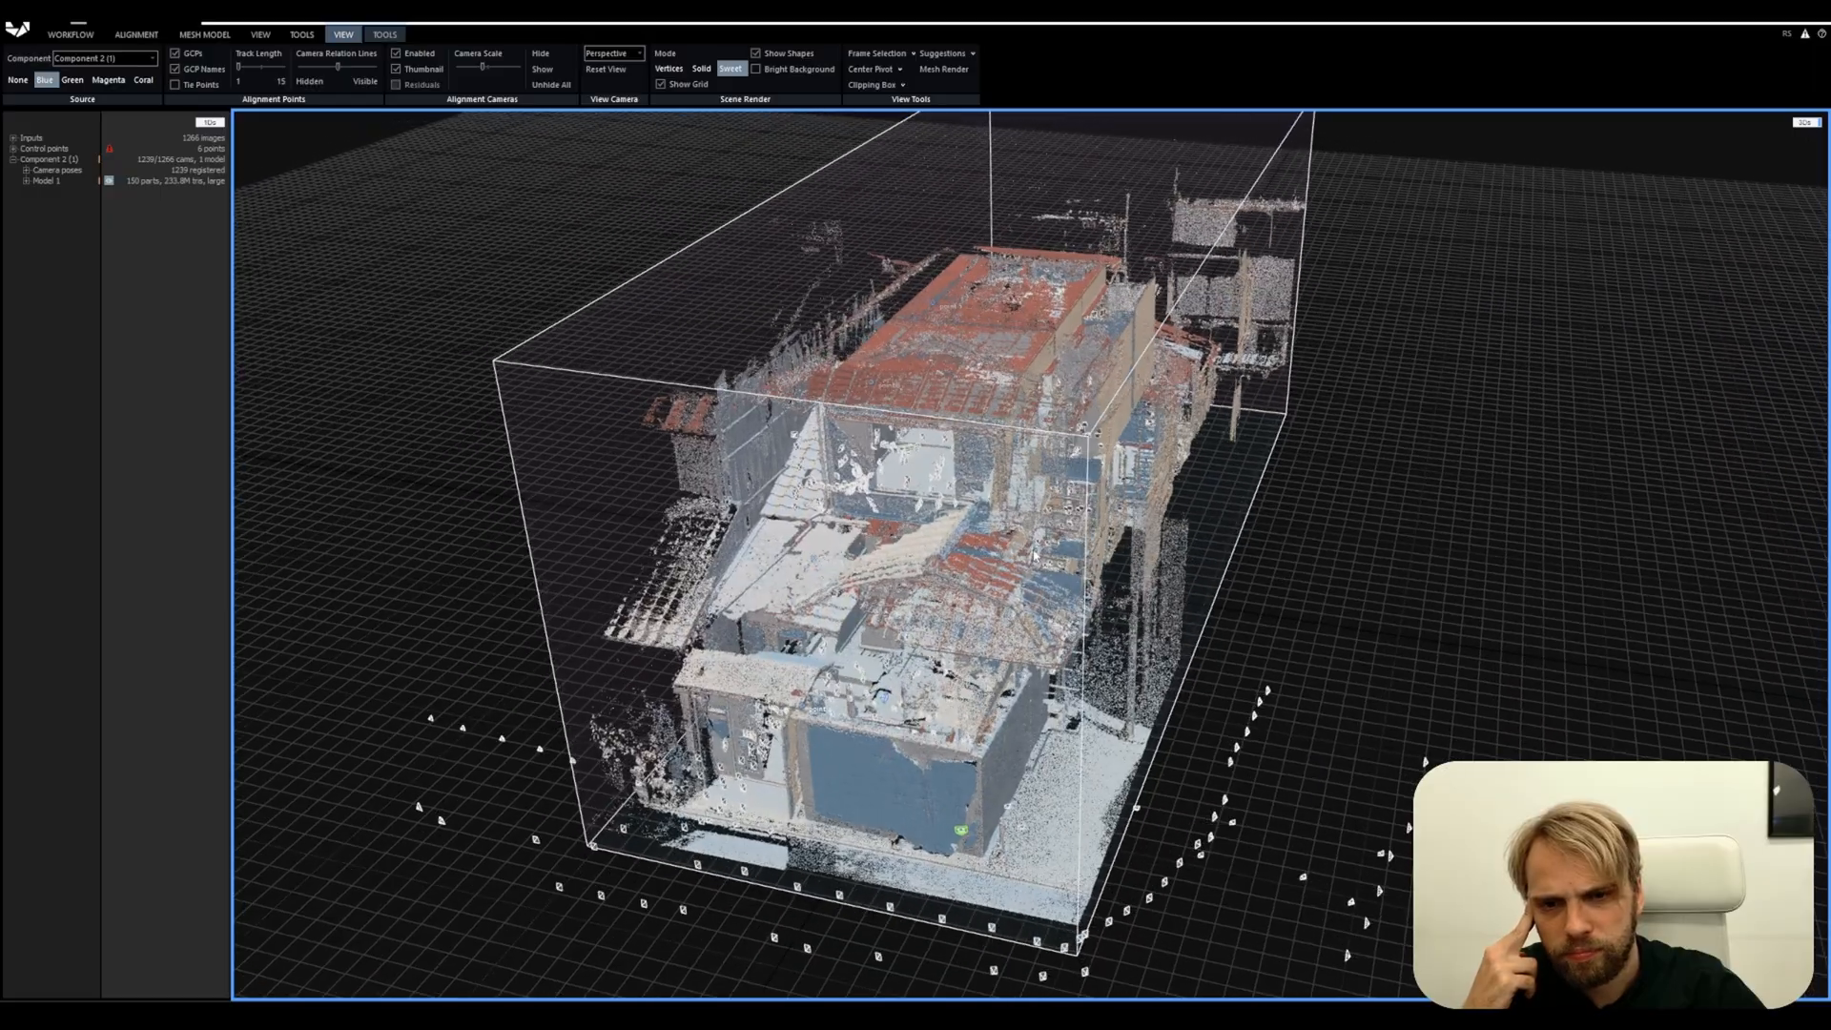
pyautogui.scroll(5, 1035, 558)
pyautogui.moveTo(992, 539); pyautogui.dragTo(973, 481)
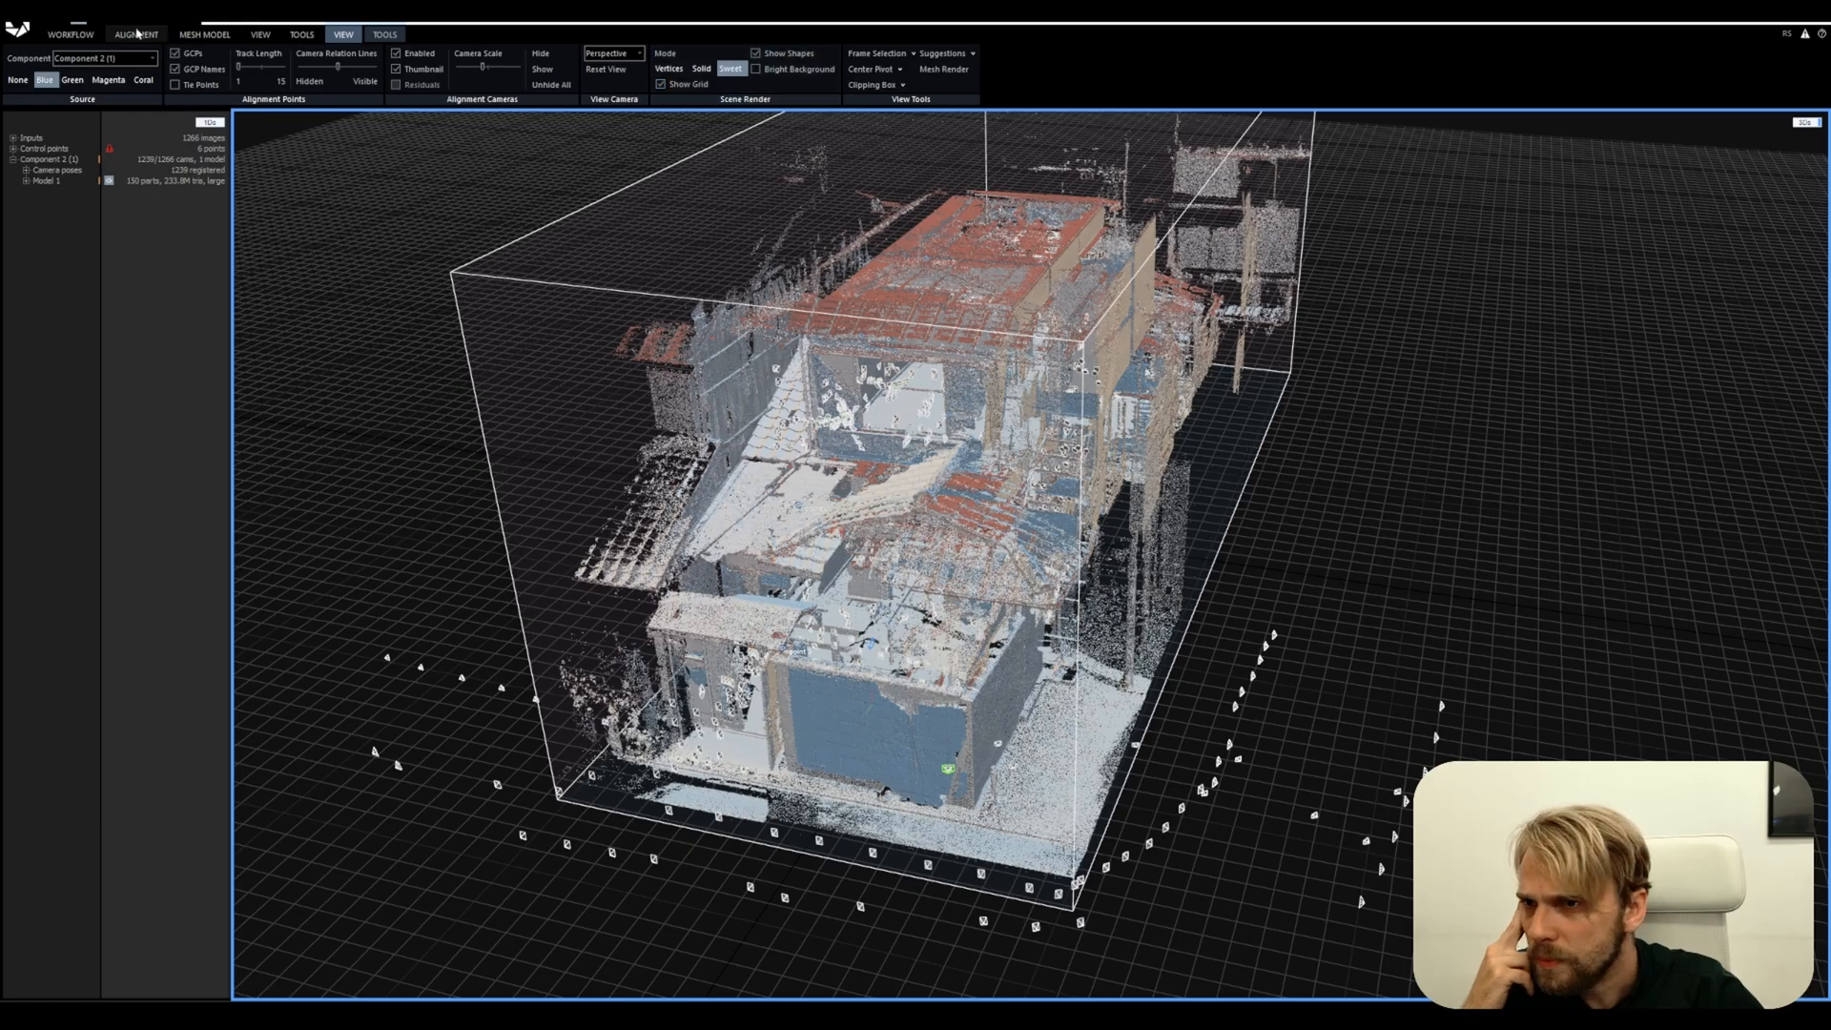
# Open the Unwrap tool for the model and widen its settings area so the parameters are readable
pyautogui.click(204, 34)
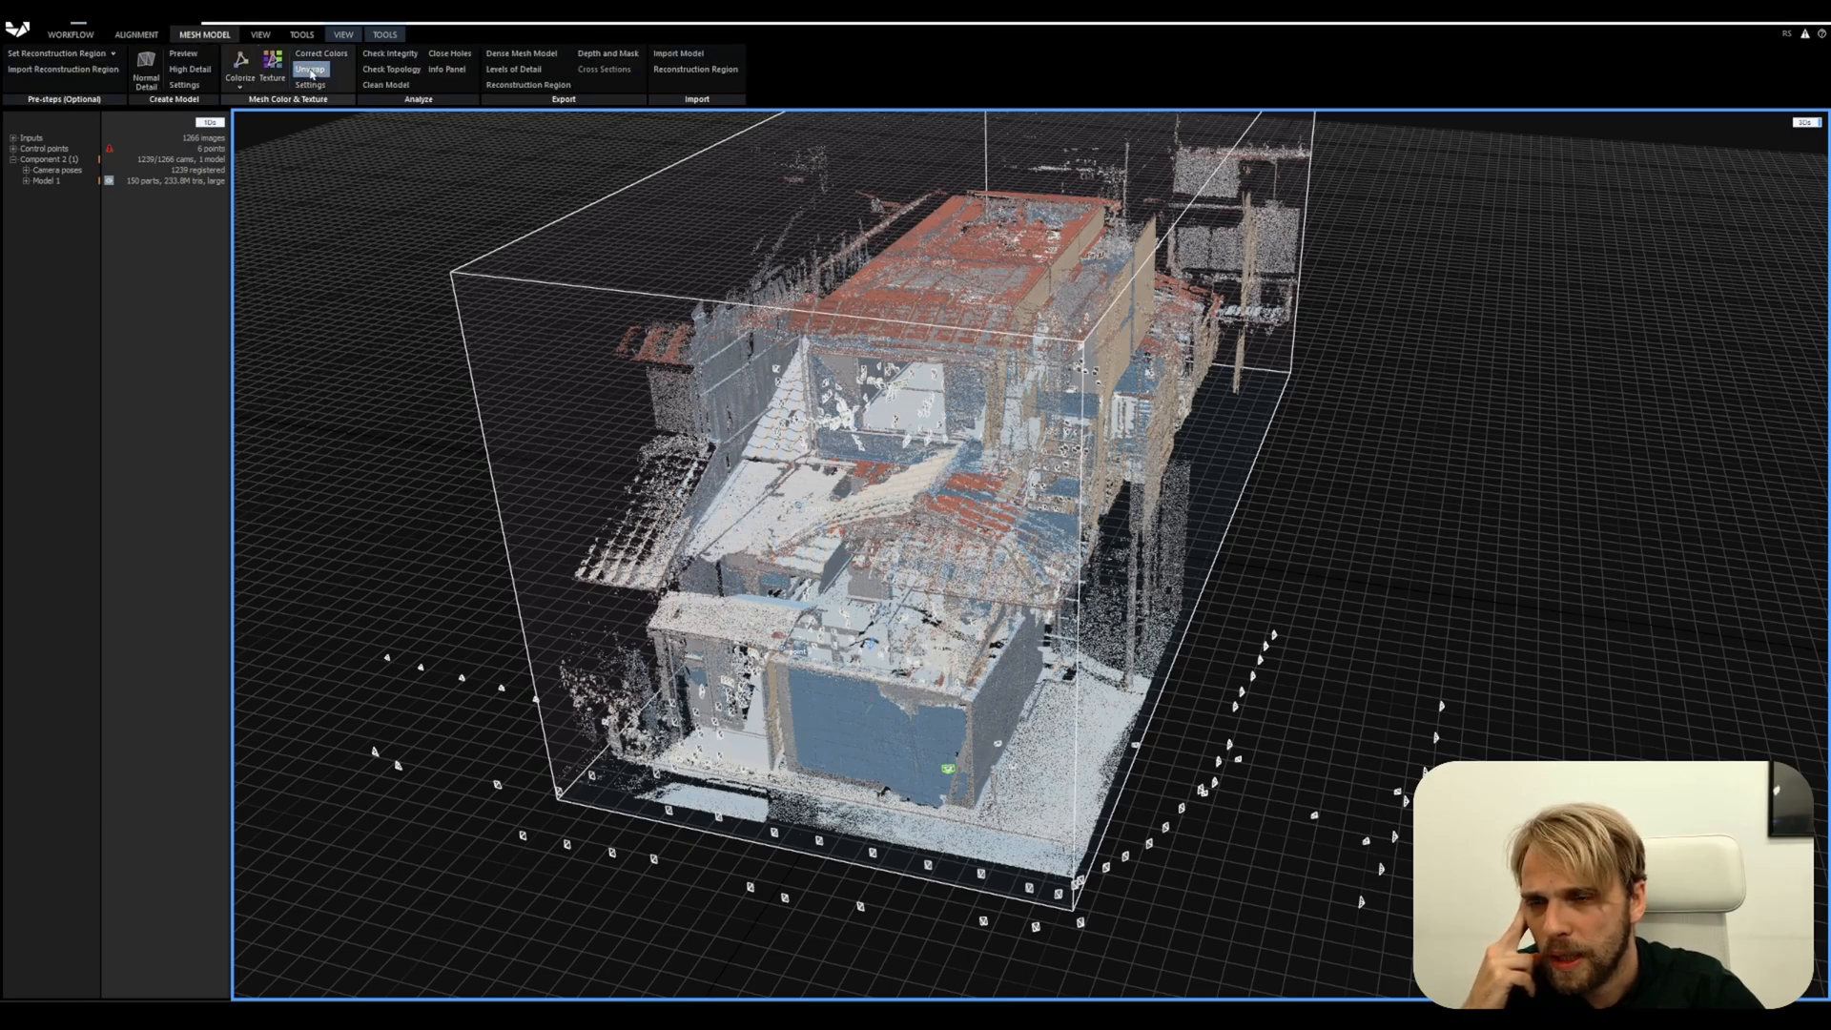
pyautogui.click(310, 69)
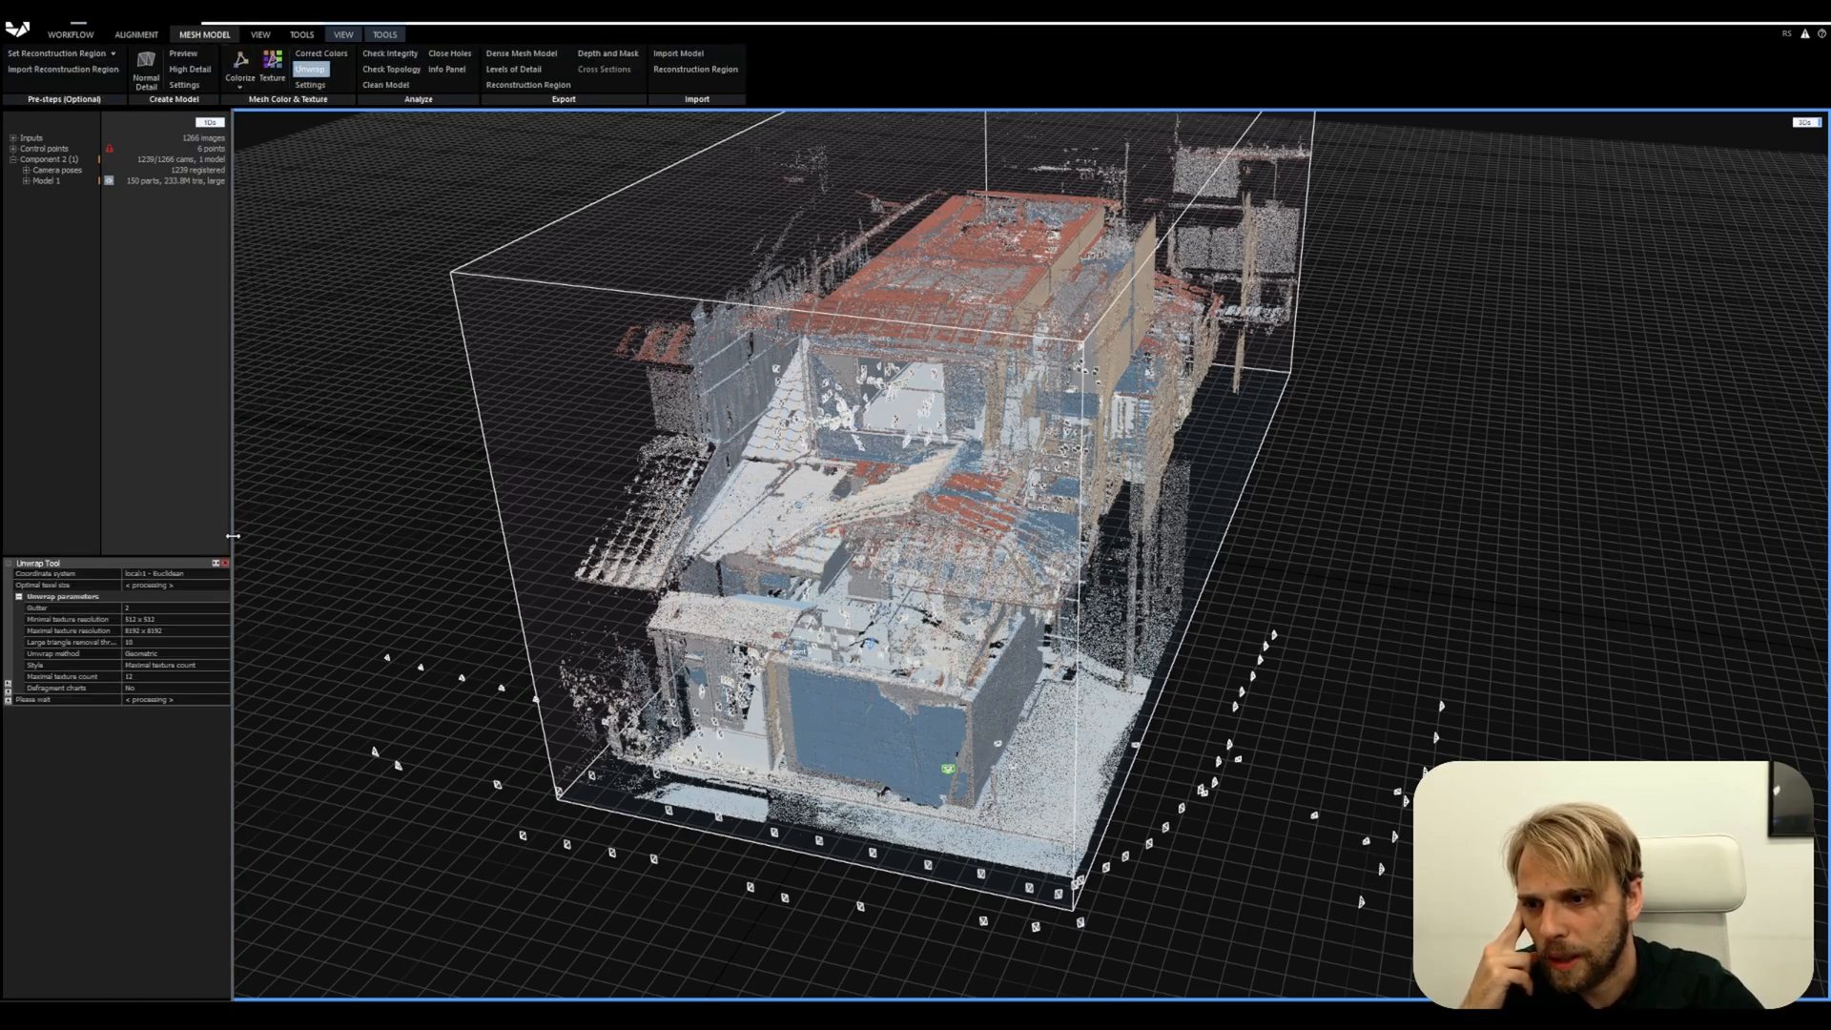
pyautogui.moveTo(238, 541); pyautogui.dragTo(341, 541)
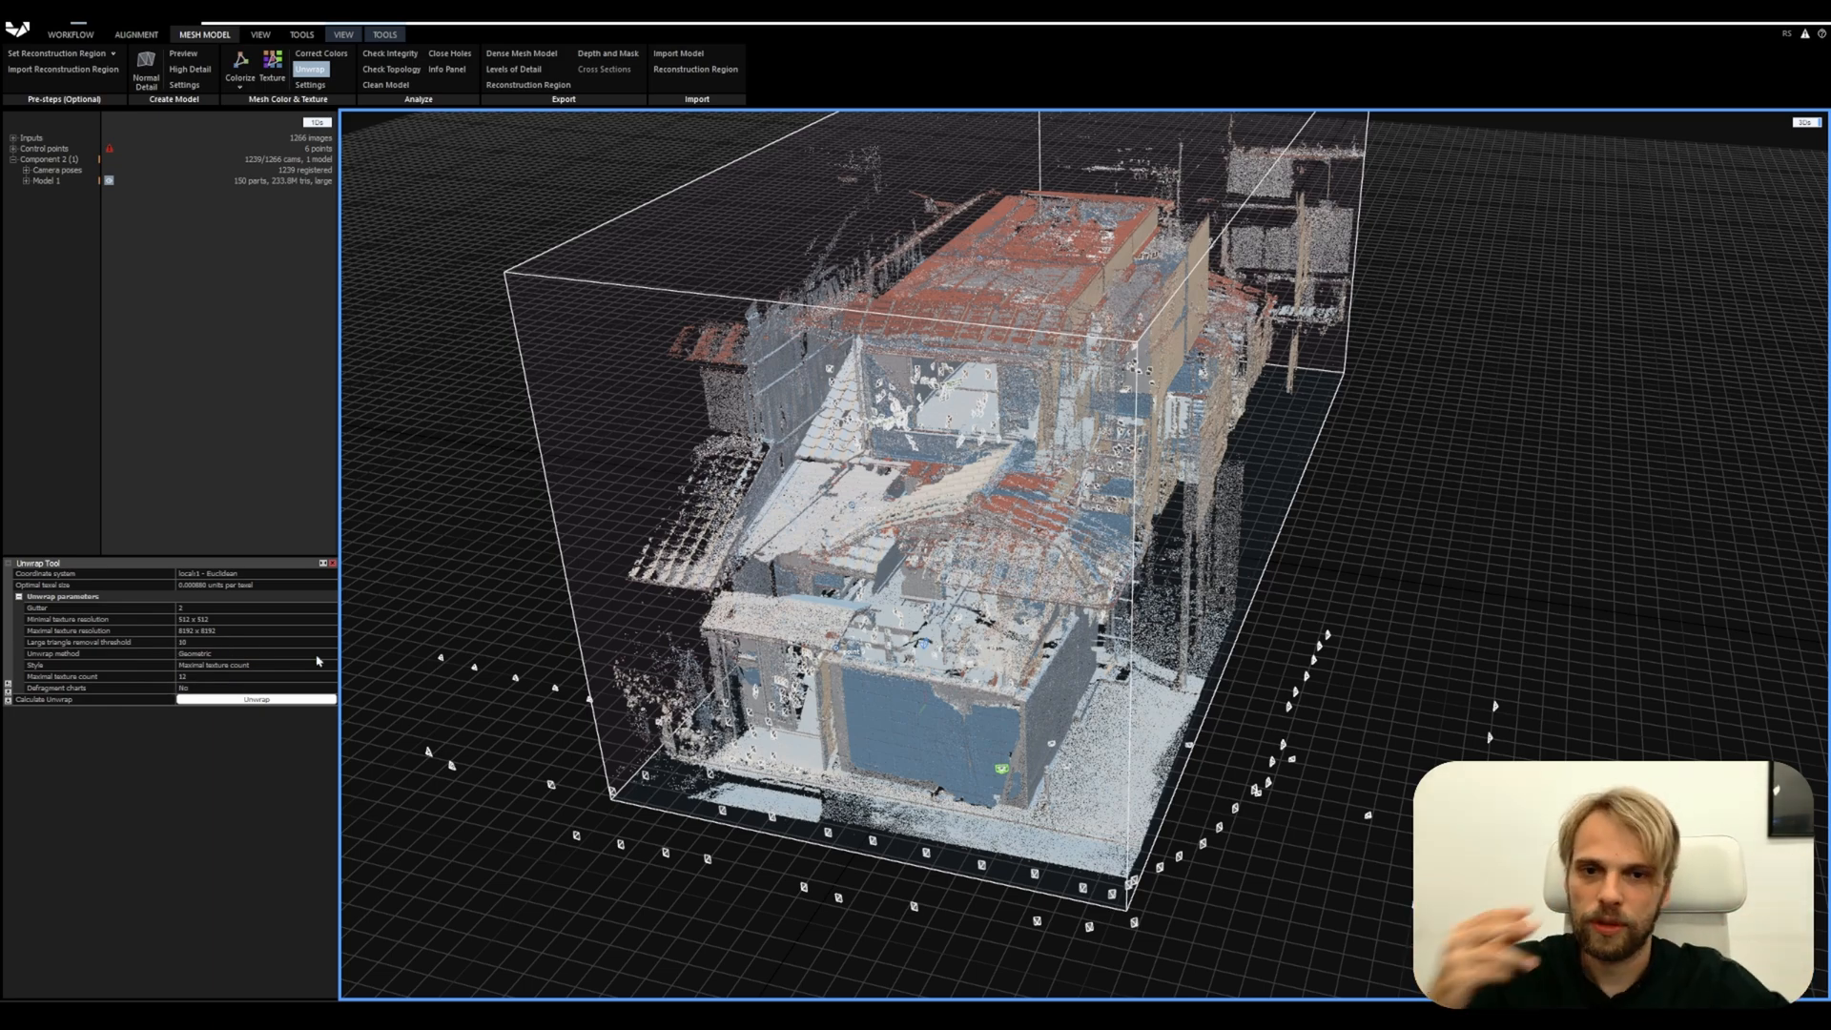
pyautogui.moveTo(722, 622); pyautogui.dragTo(866, 618)
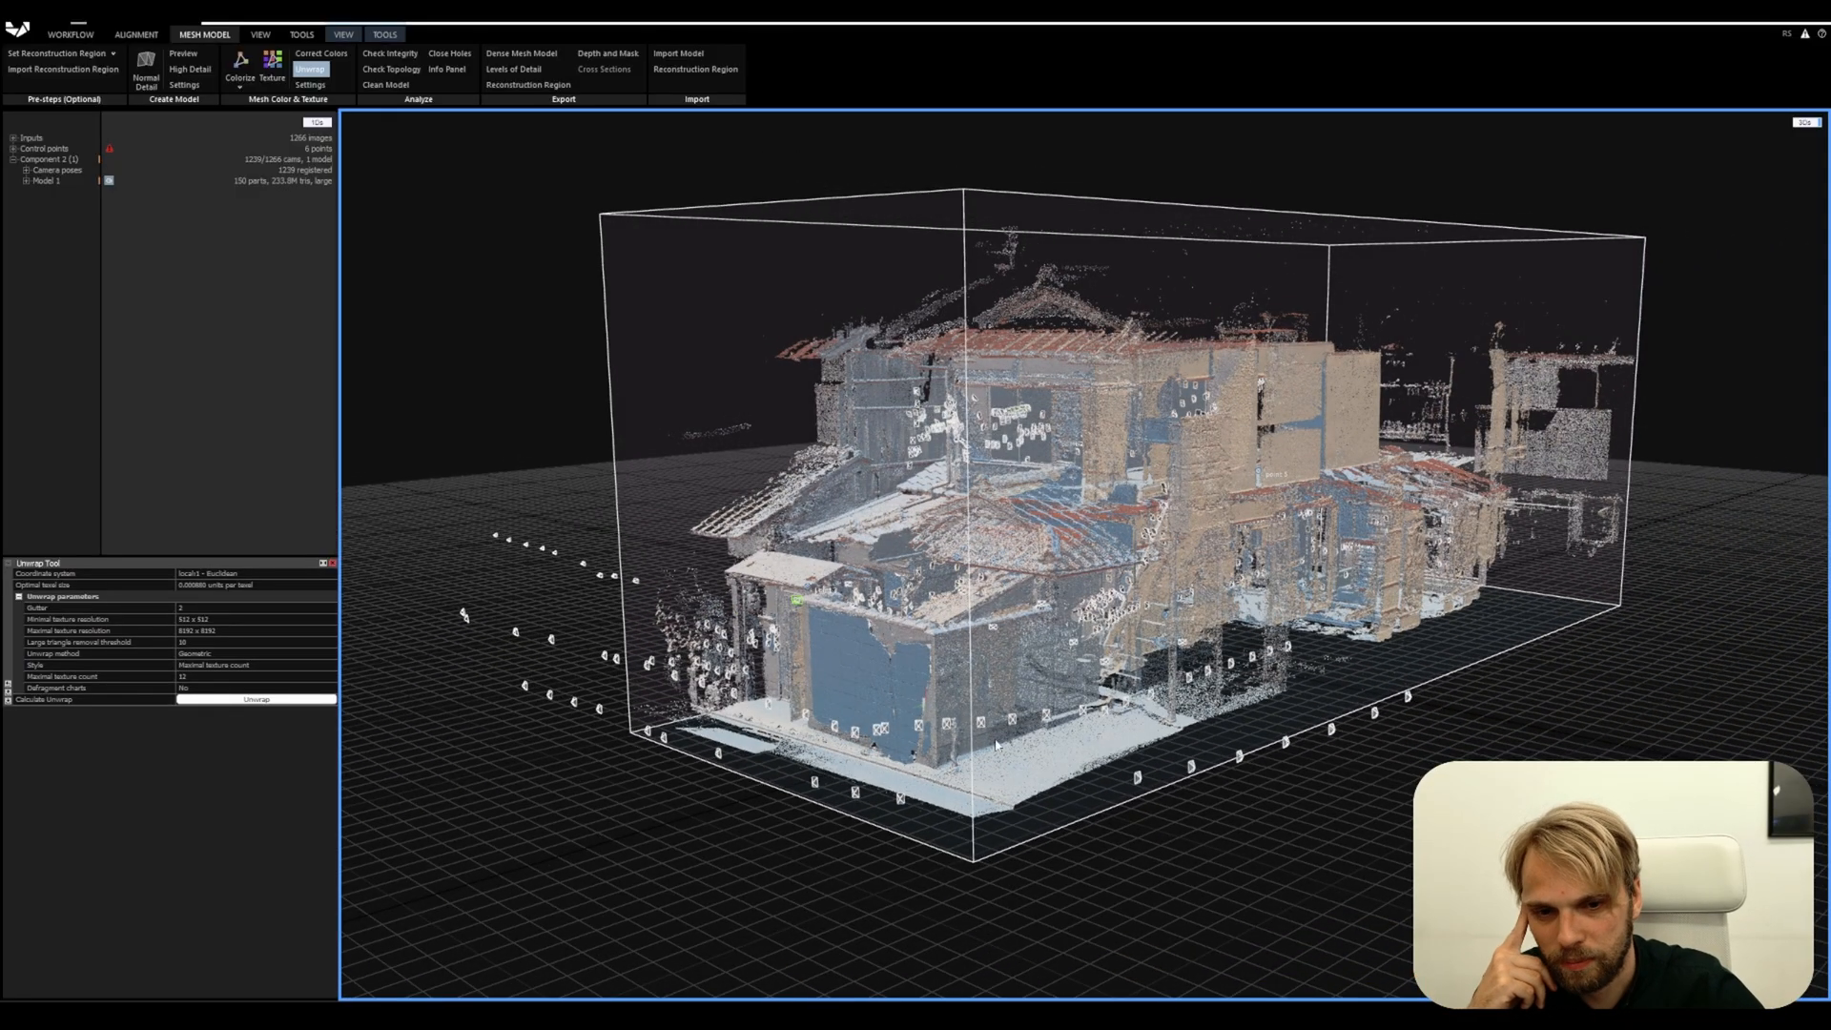
pyautogui.scroll(4, 897, 673)
pyautogui.scroll(-3, 925, 684)
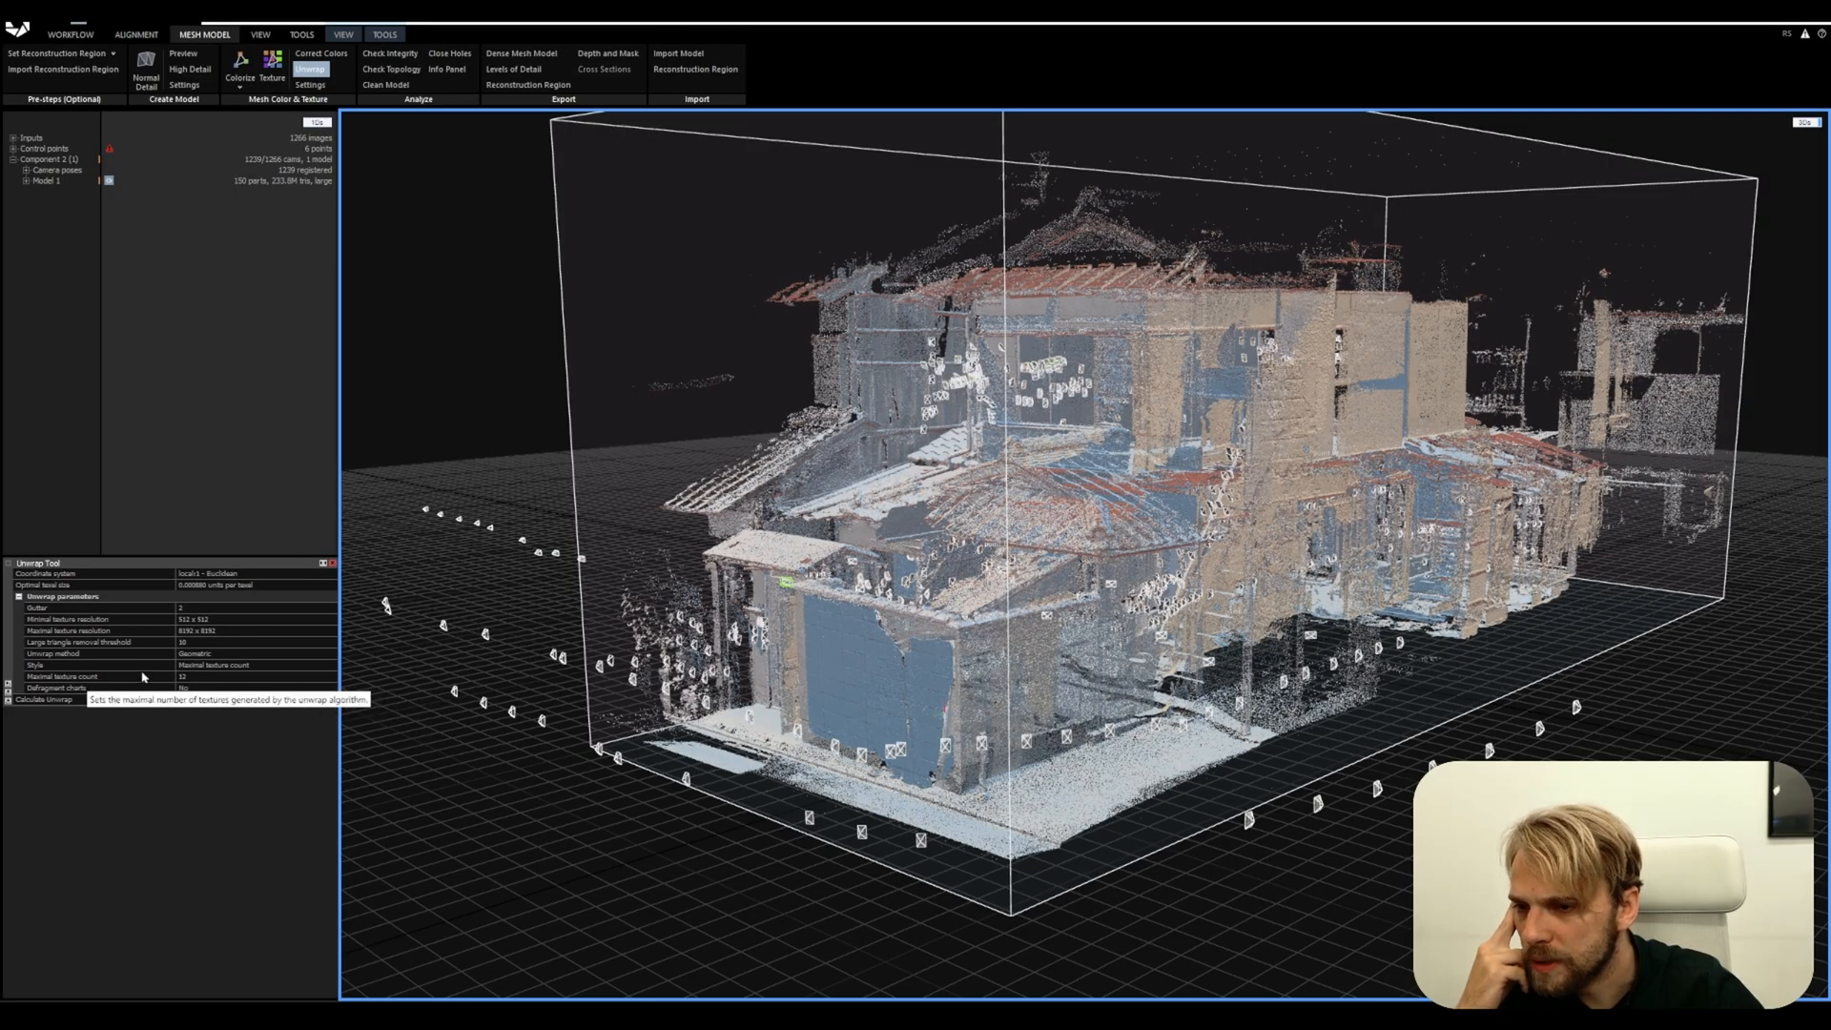
# Review the unwrap style, maximal texture resolution and maximal texture count, and calculate the unwrap with the Maximal texture count style
pyautogui.click(197, 666)
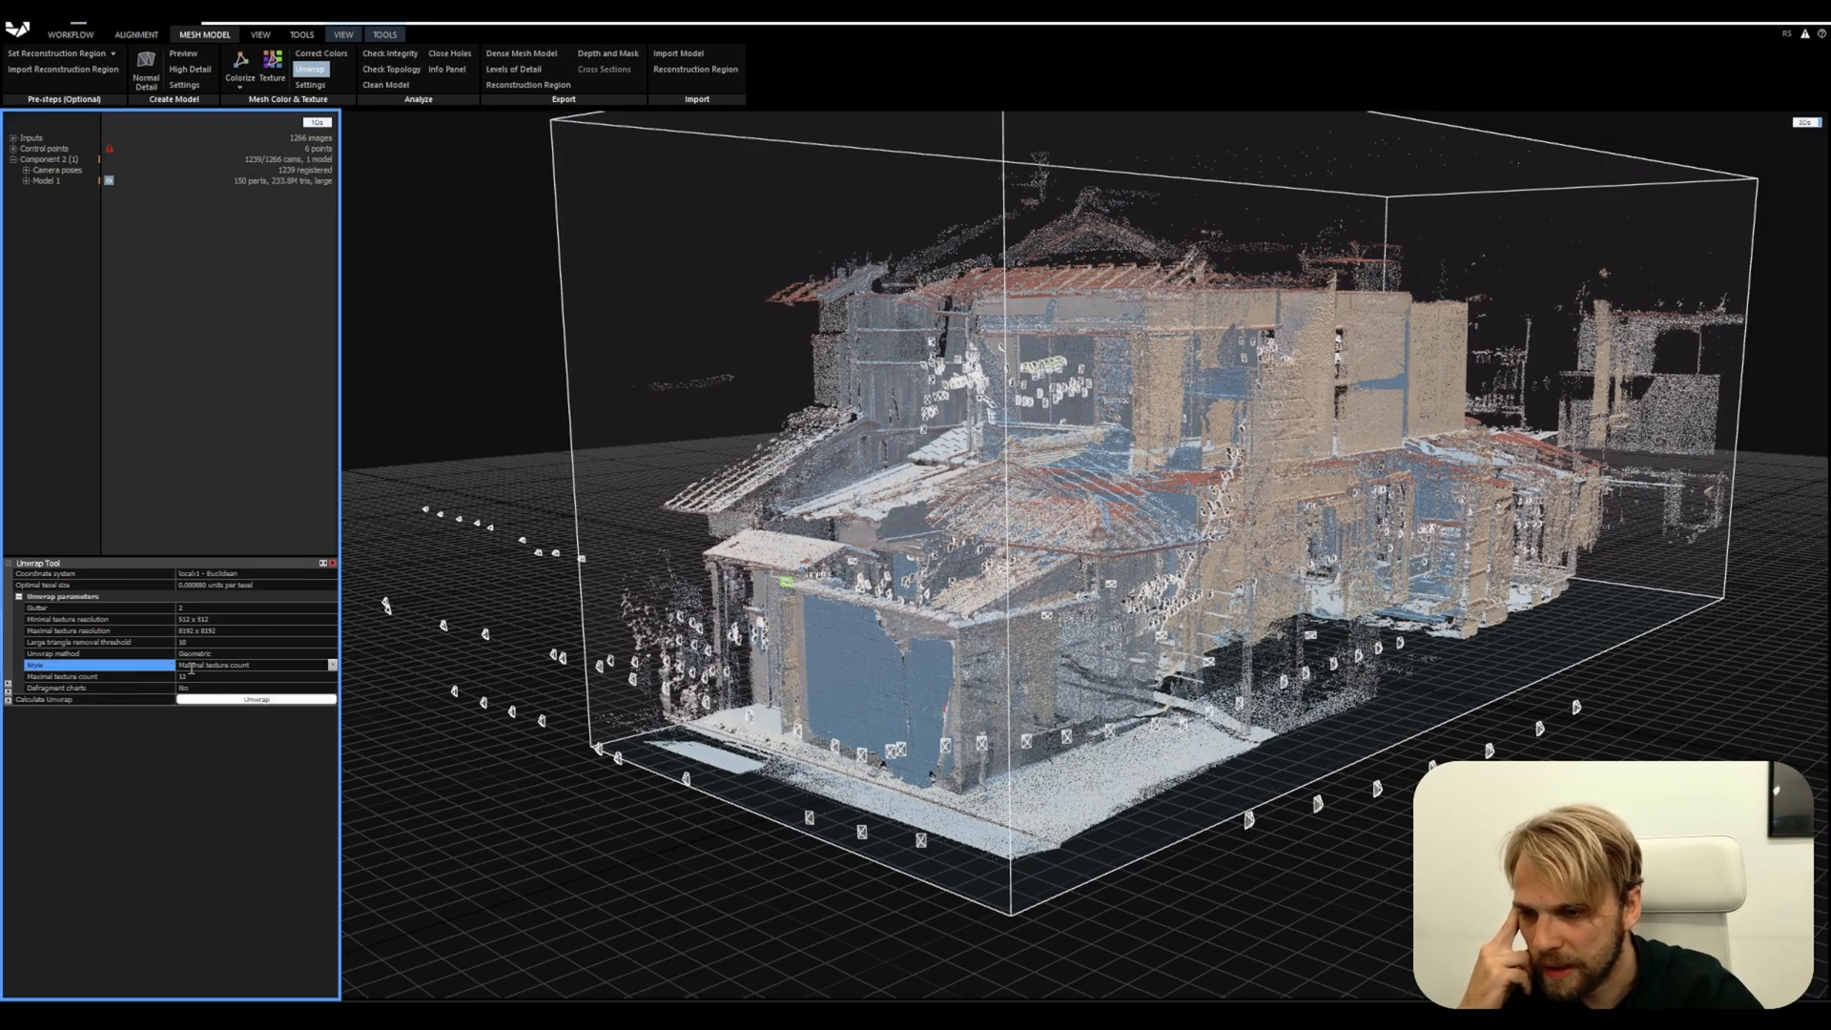
pyautogui.click(258, 665)
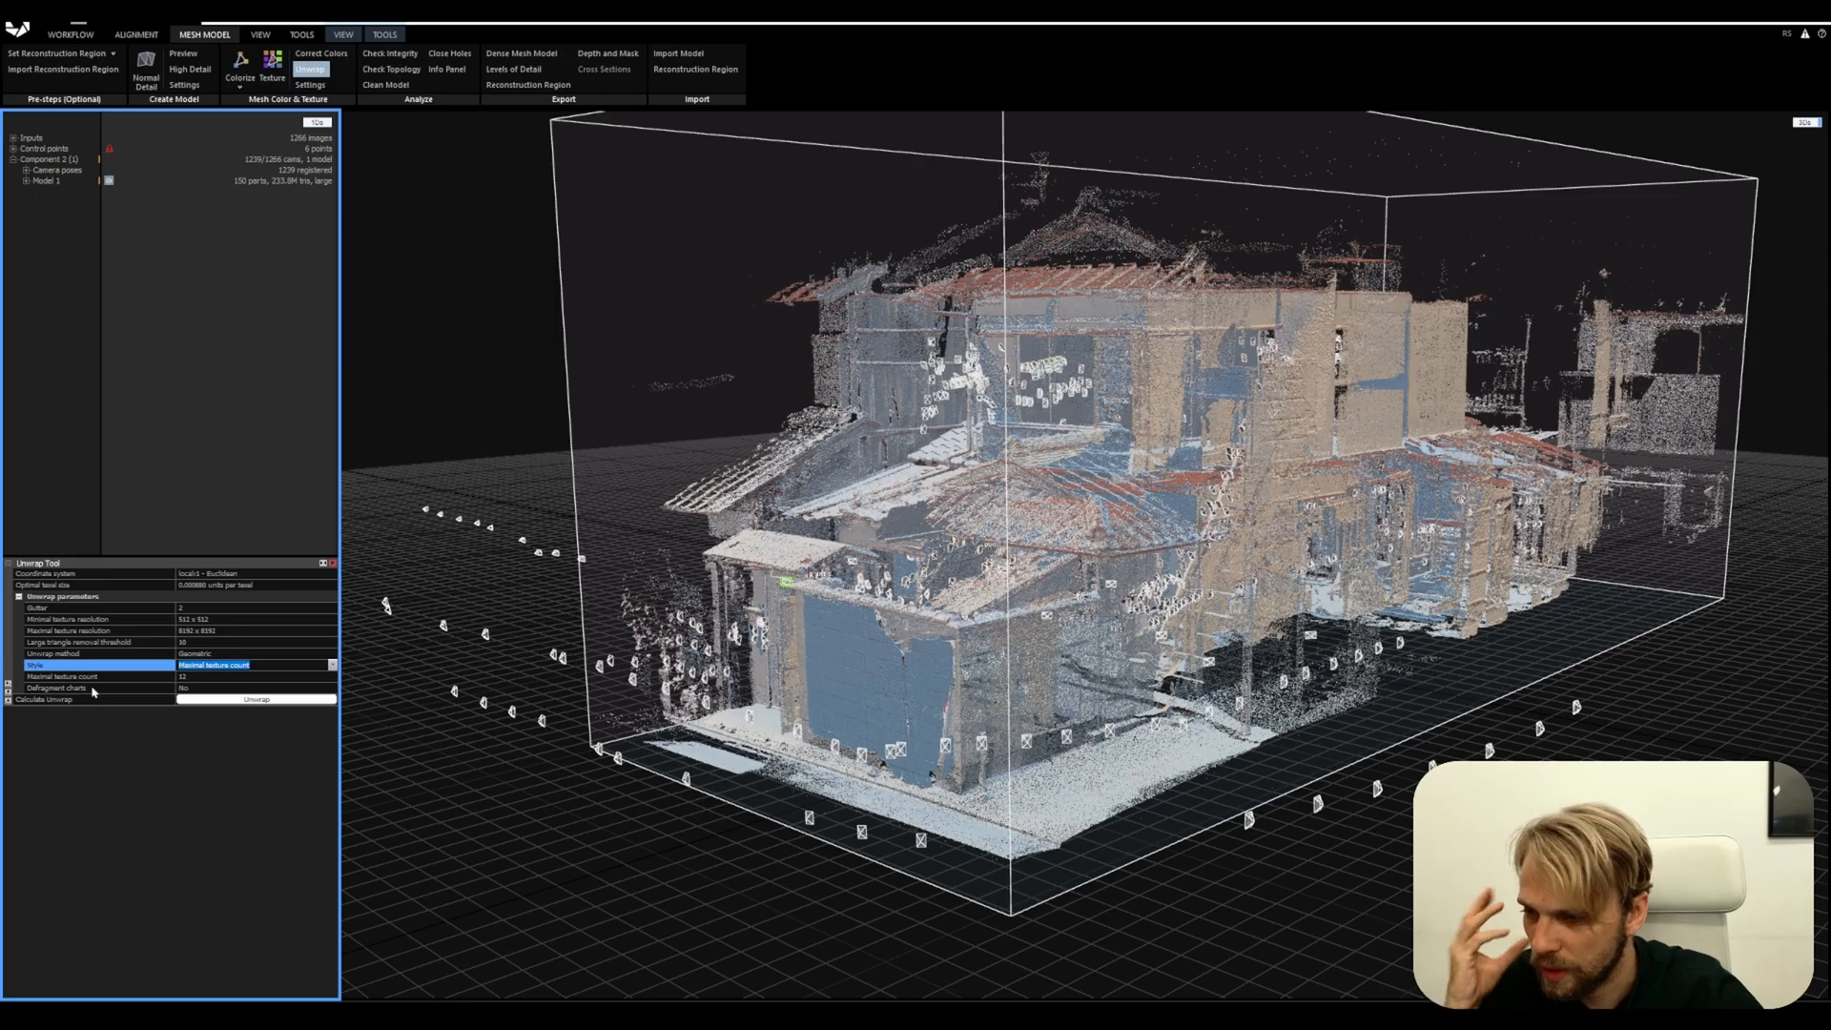
pyautogui.click(205, 633)
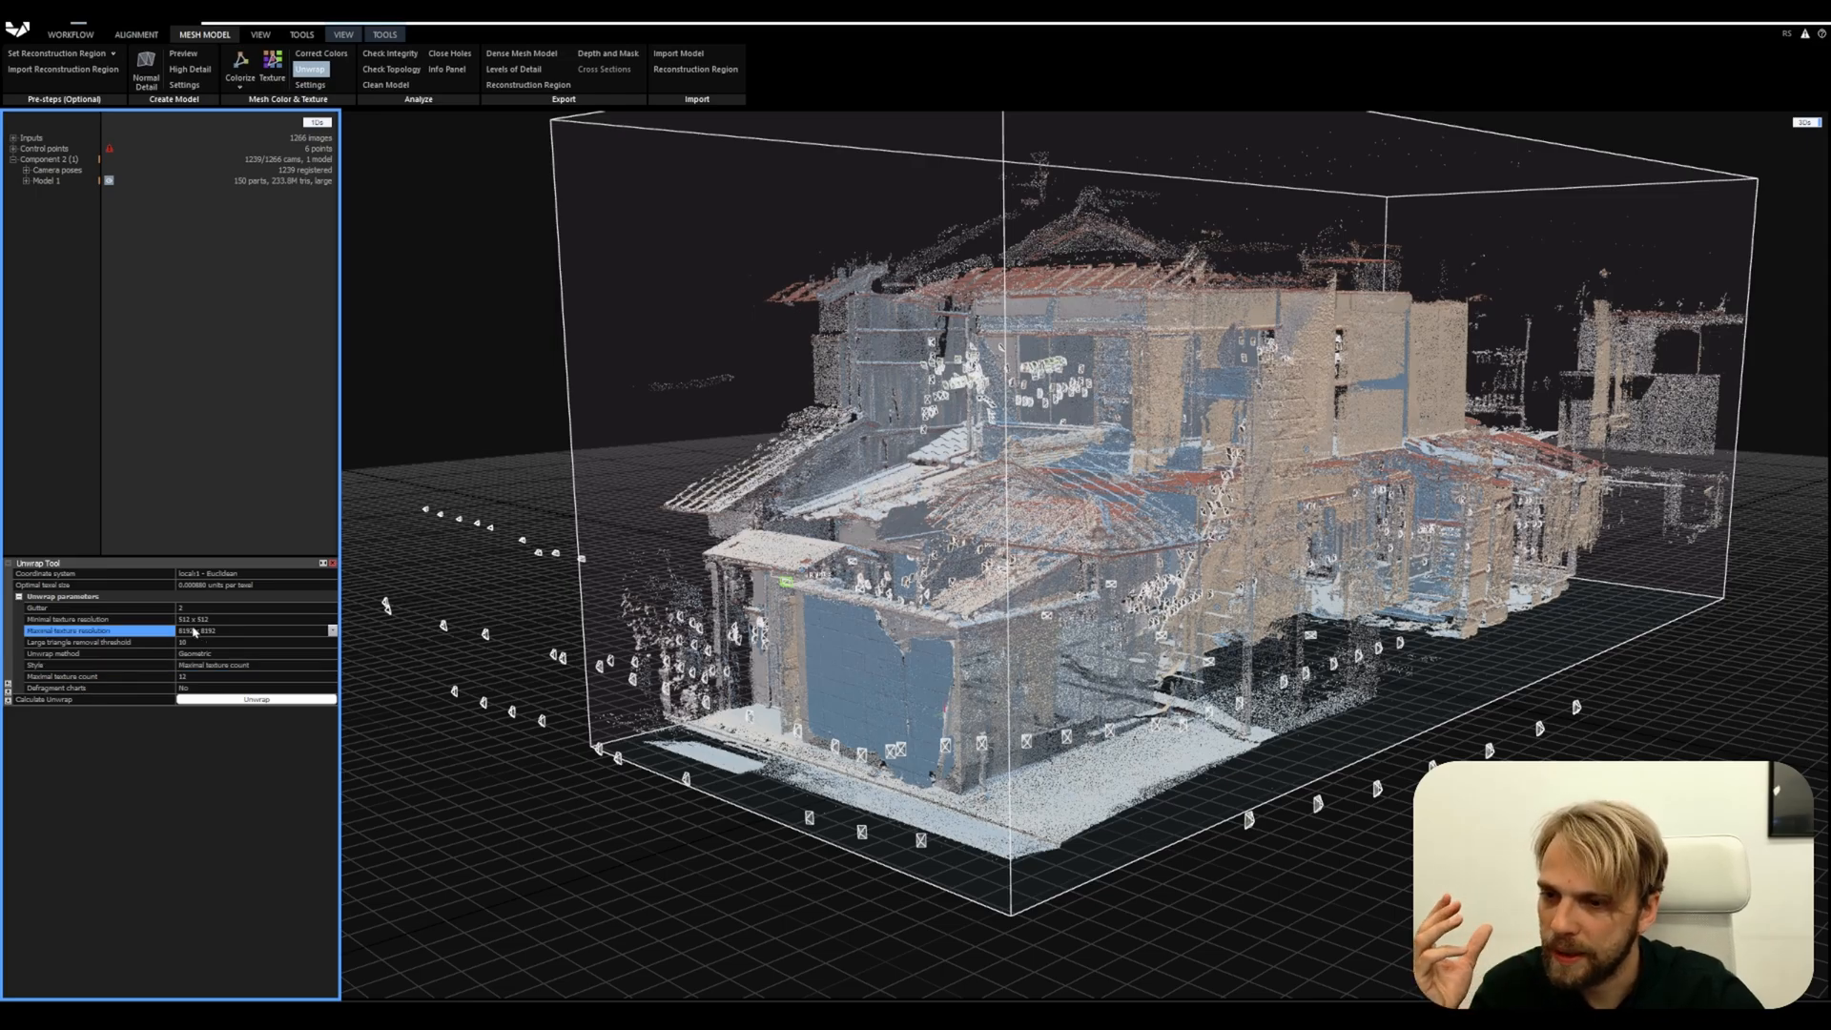
pyautogui.click(184, 676)
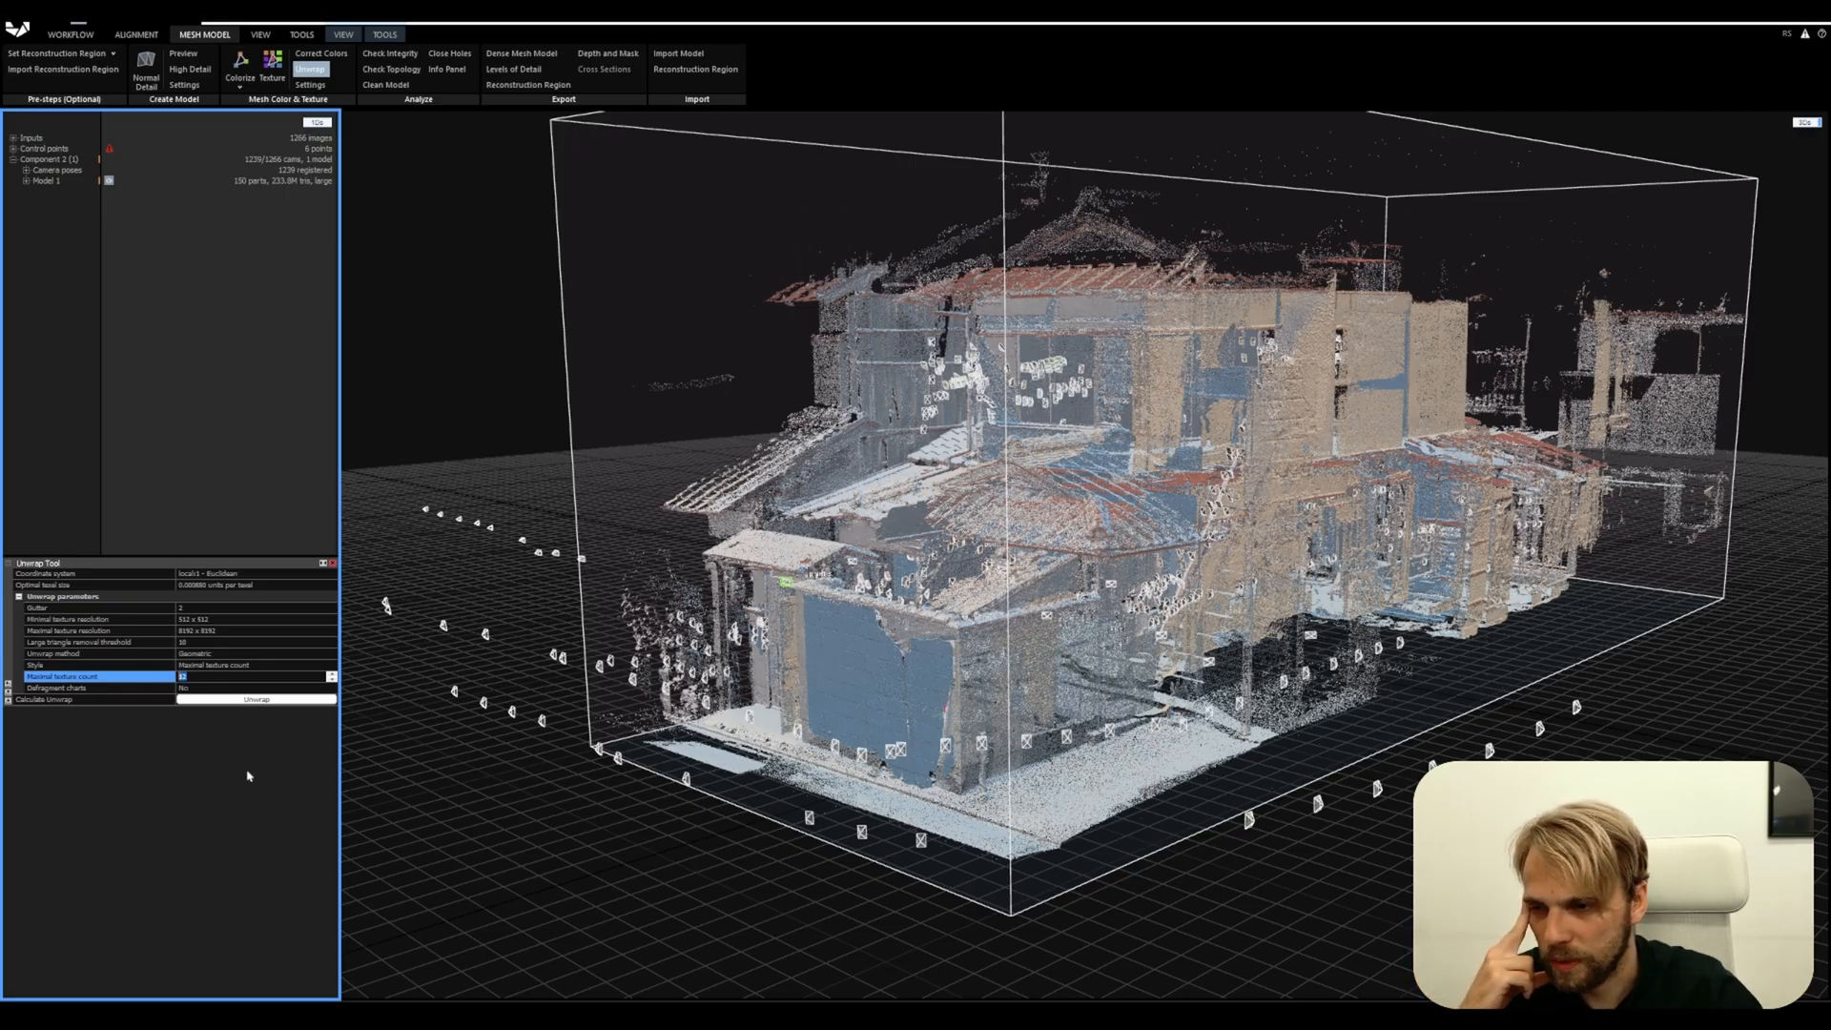
pyautogui.click(236, 701)
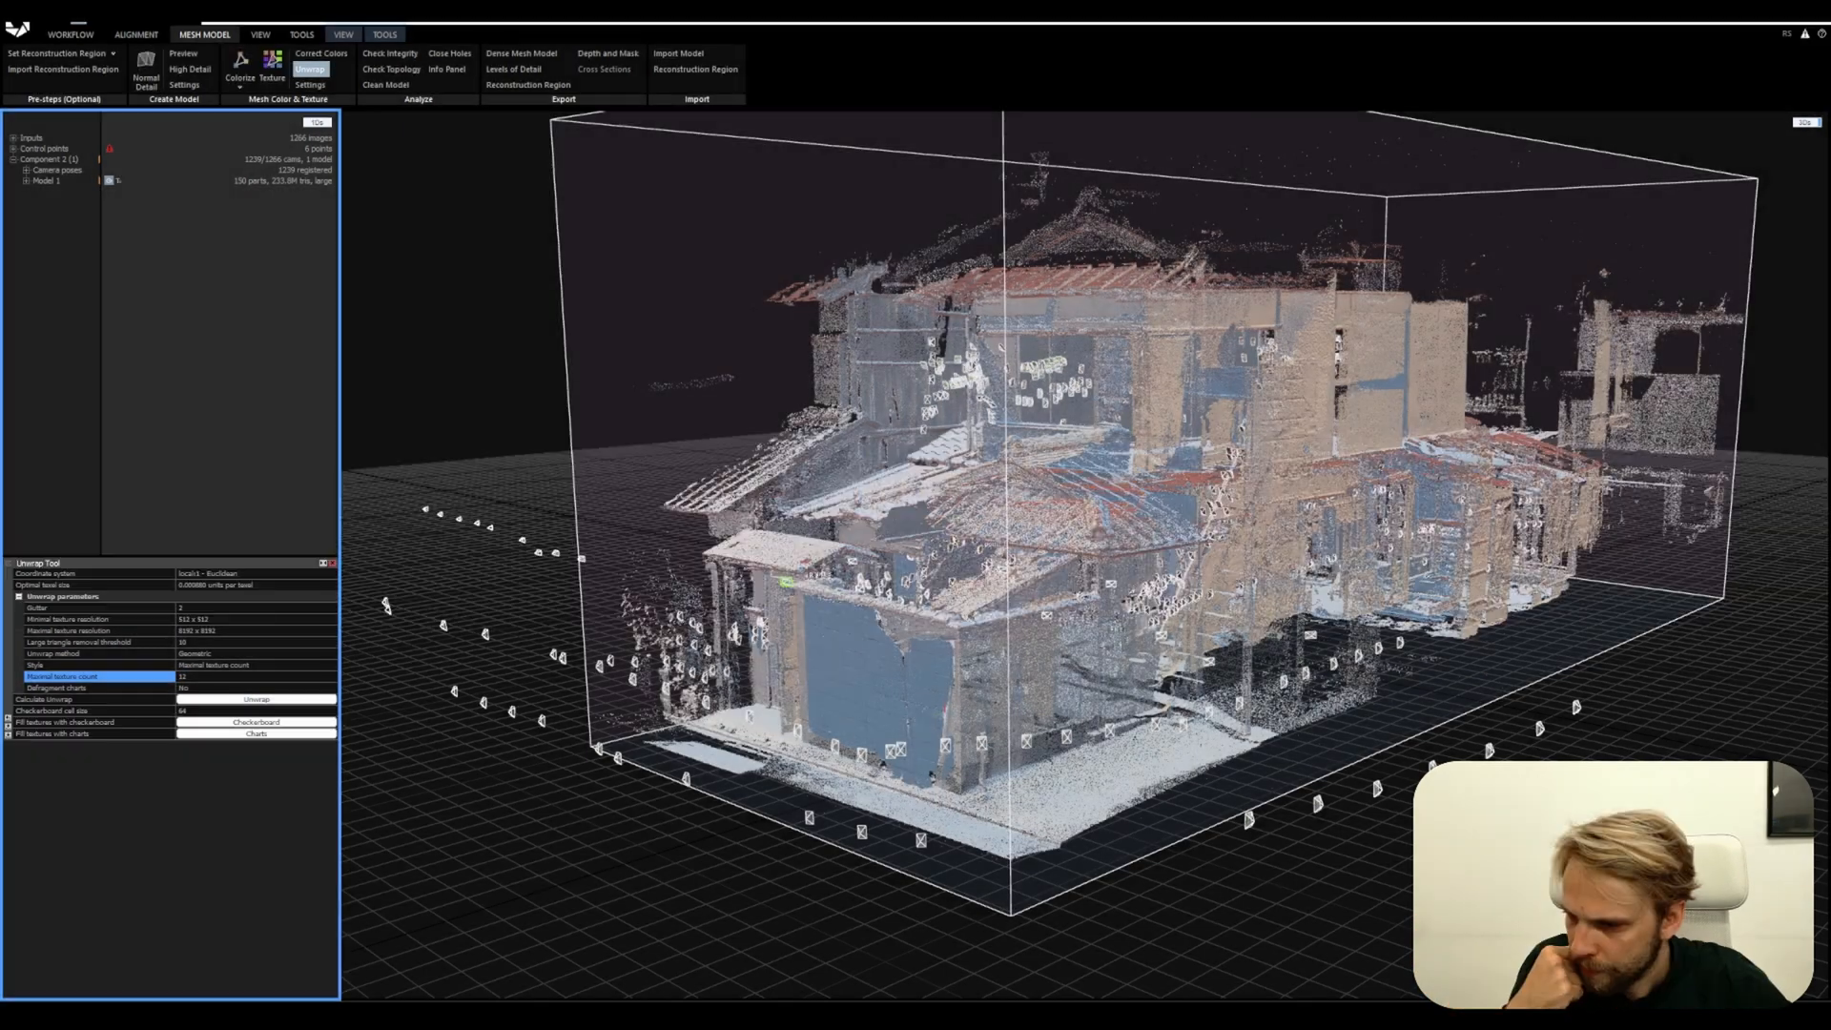
# Draw a clipping box over a small patch of the ground surface and shift it to isolate that part of the mesh
pyautogui.moveTo(615, 622); pyautogui.dragTo(903, 560)
pyautogui.scroll(3, 904, 560)
pyautogui.scroll(5, 901, 561)
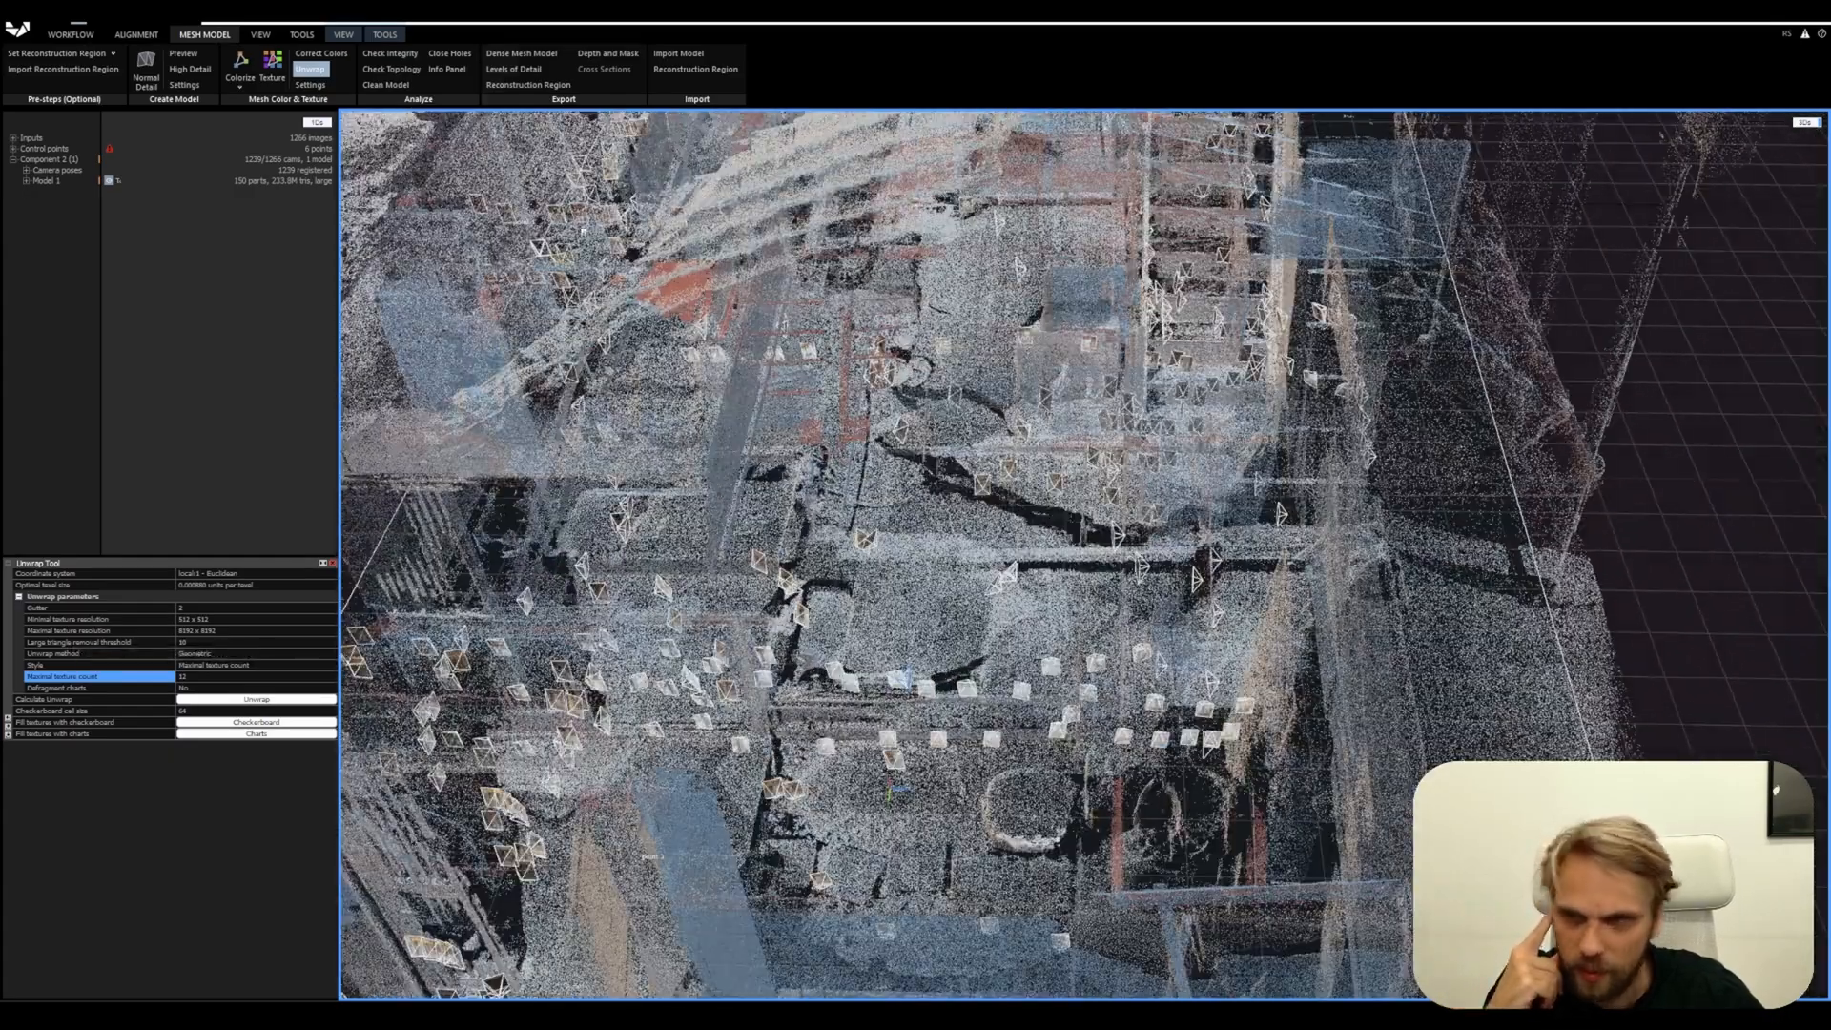
pyautogui.click(384, 35)
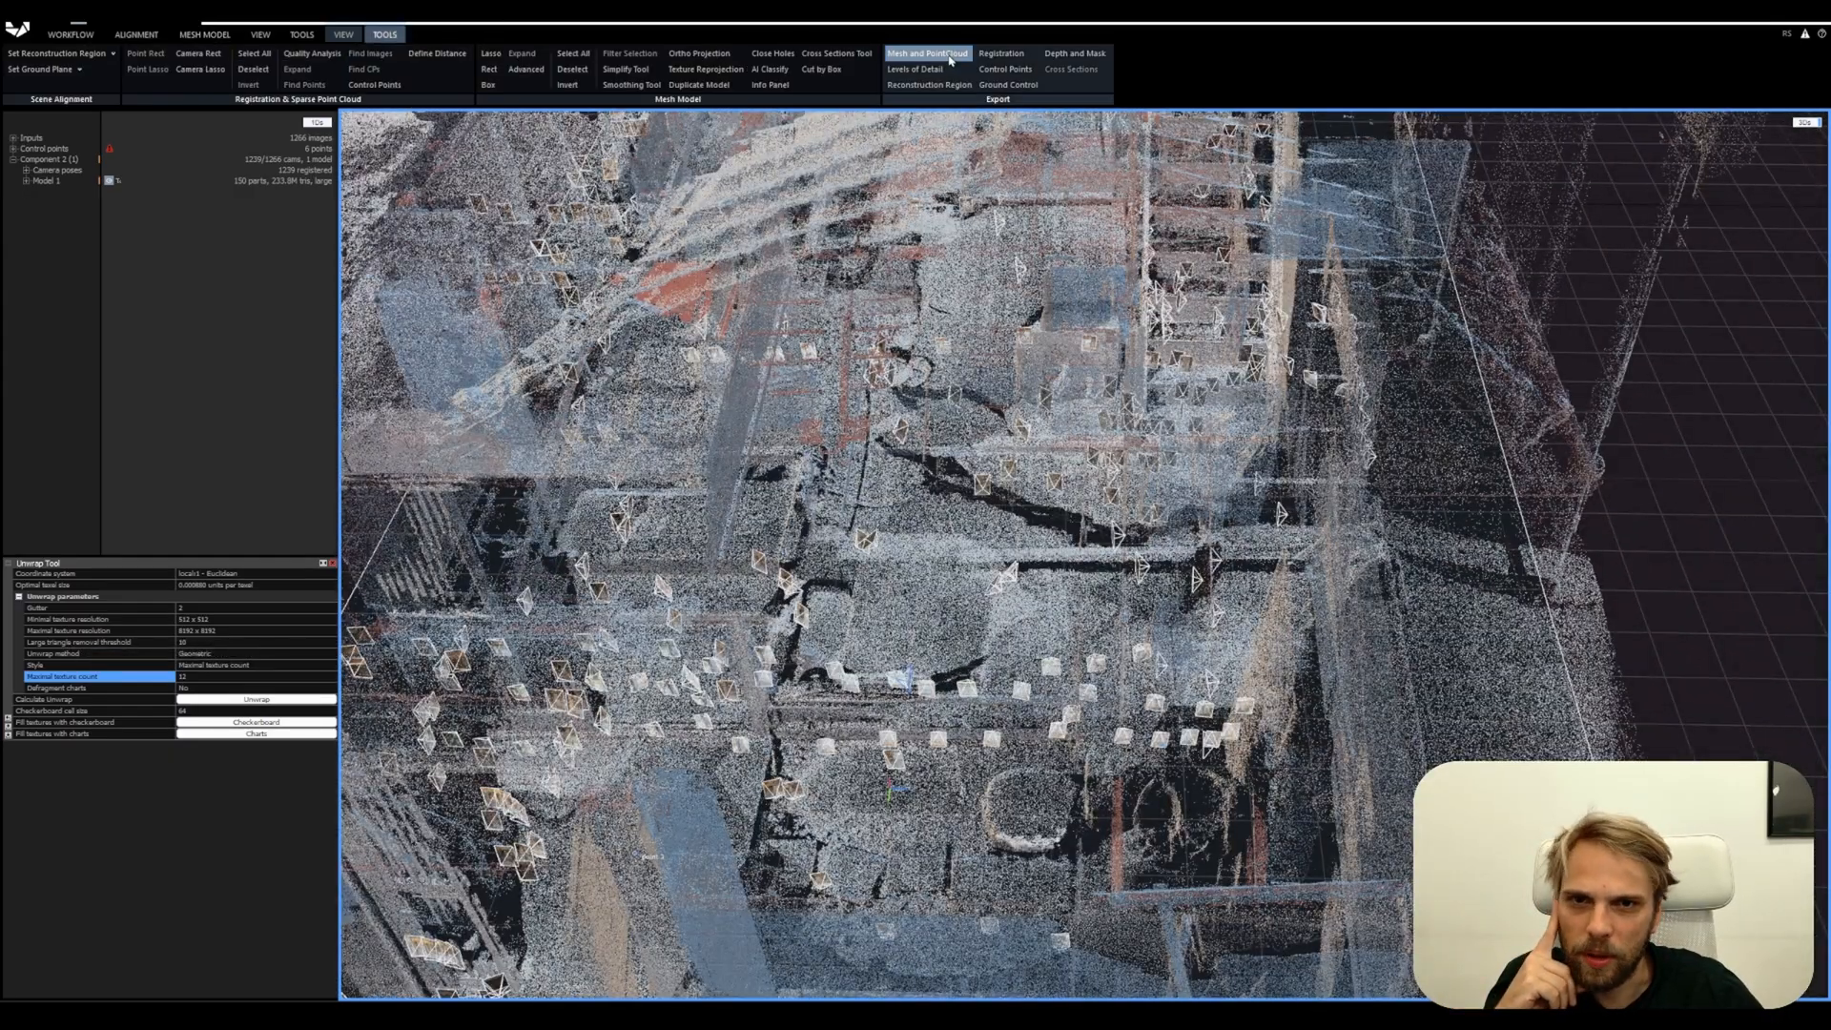
pyautogui.click(341, 35)
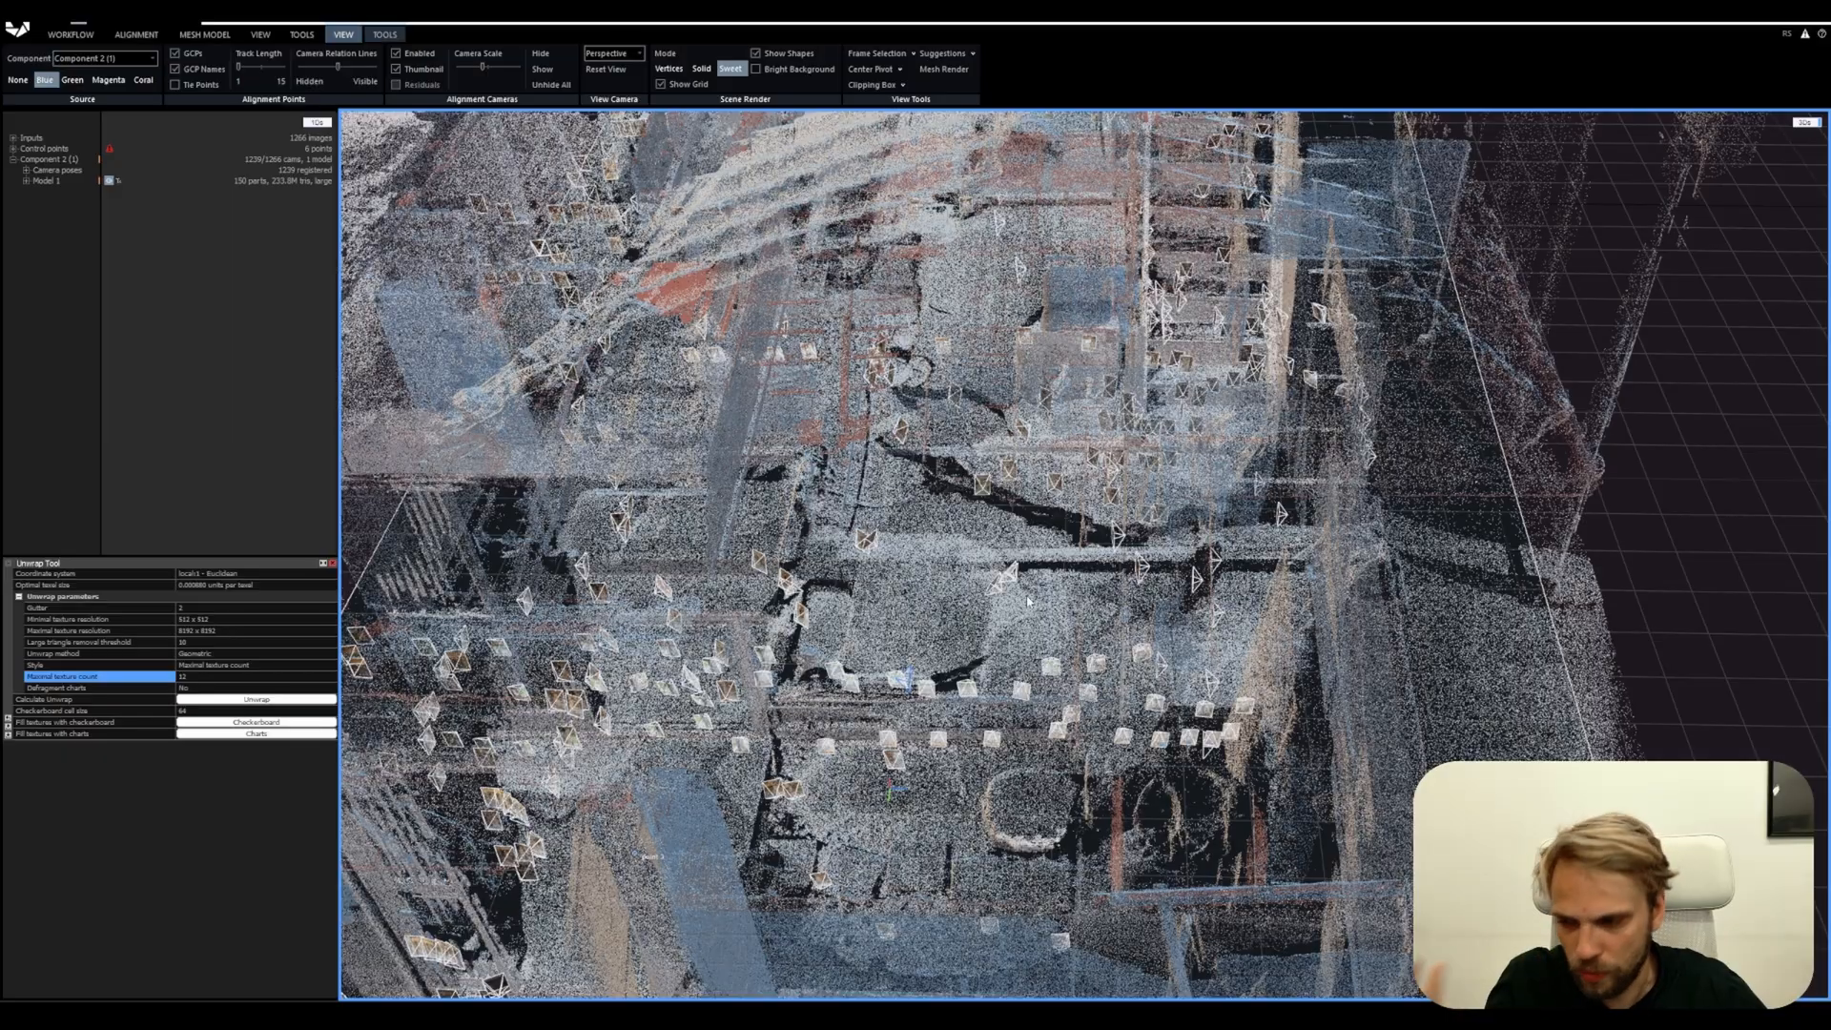
pyautogui.scroll(8, 943, 641)
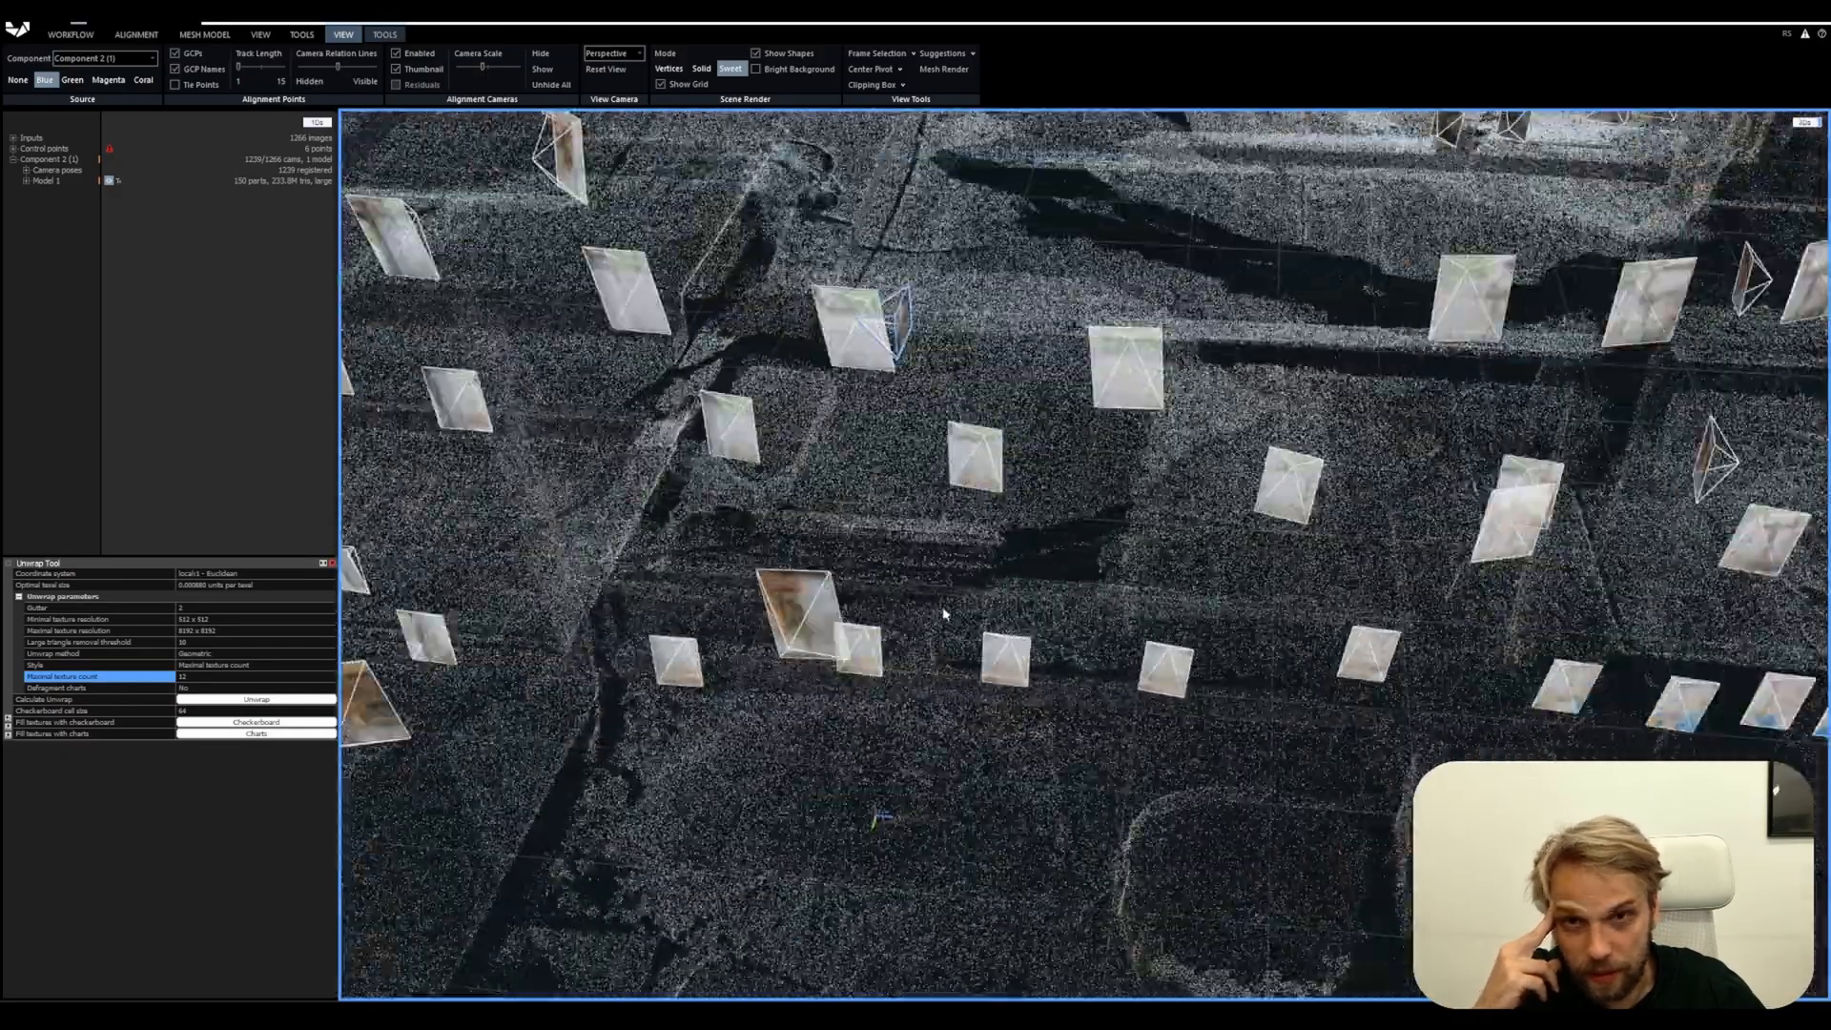
pyautogui.scroll(1, 943, 613)
pyautogui.click(868, 86)
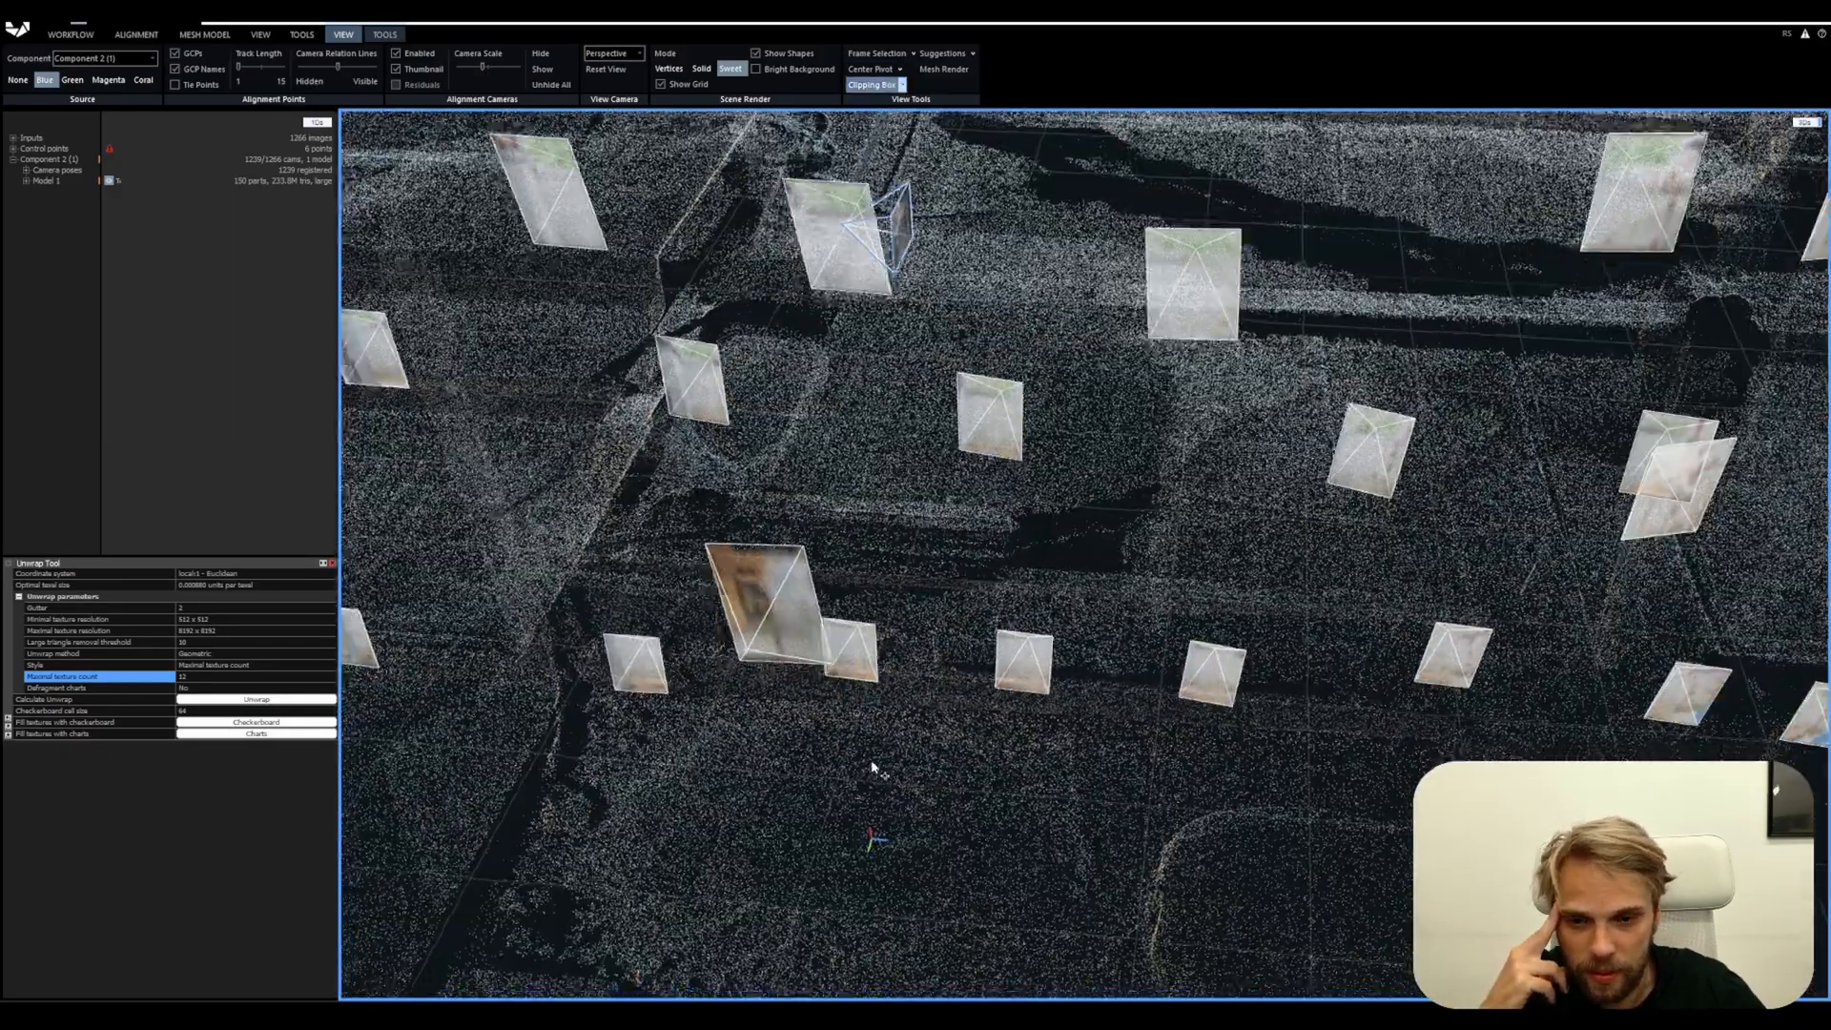
pyautogui.moveTo(872, 766); pyautogui.dragTo(1116, 626)
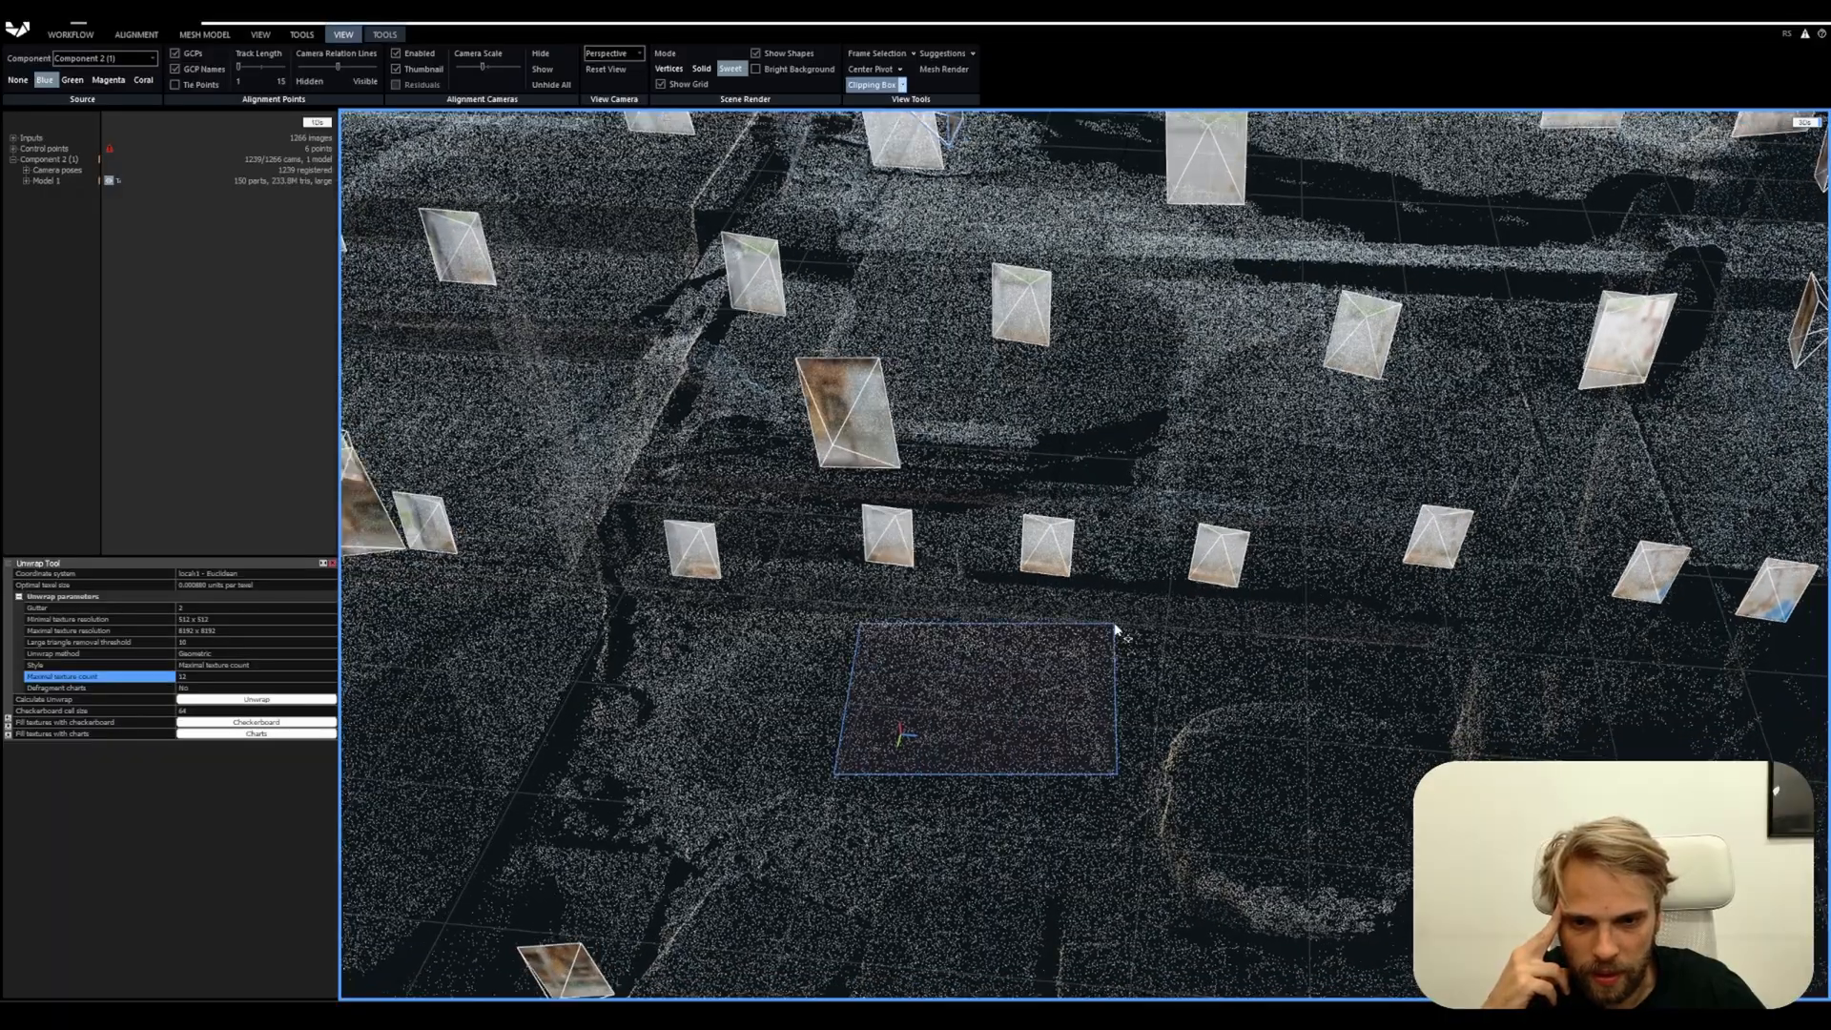
pyautogui.click(1165, 471)
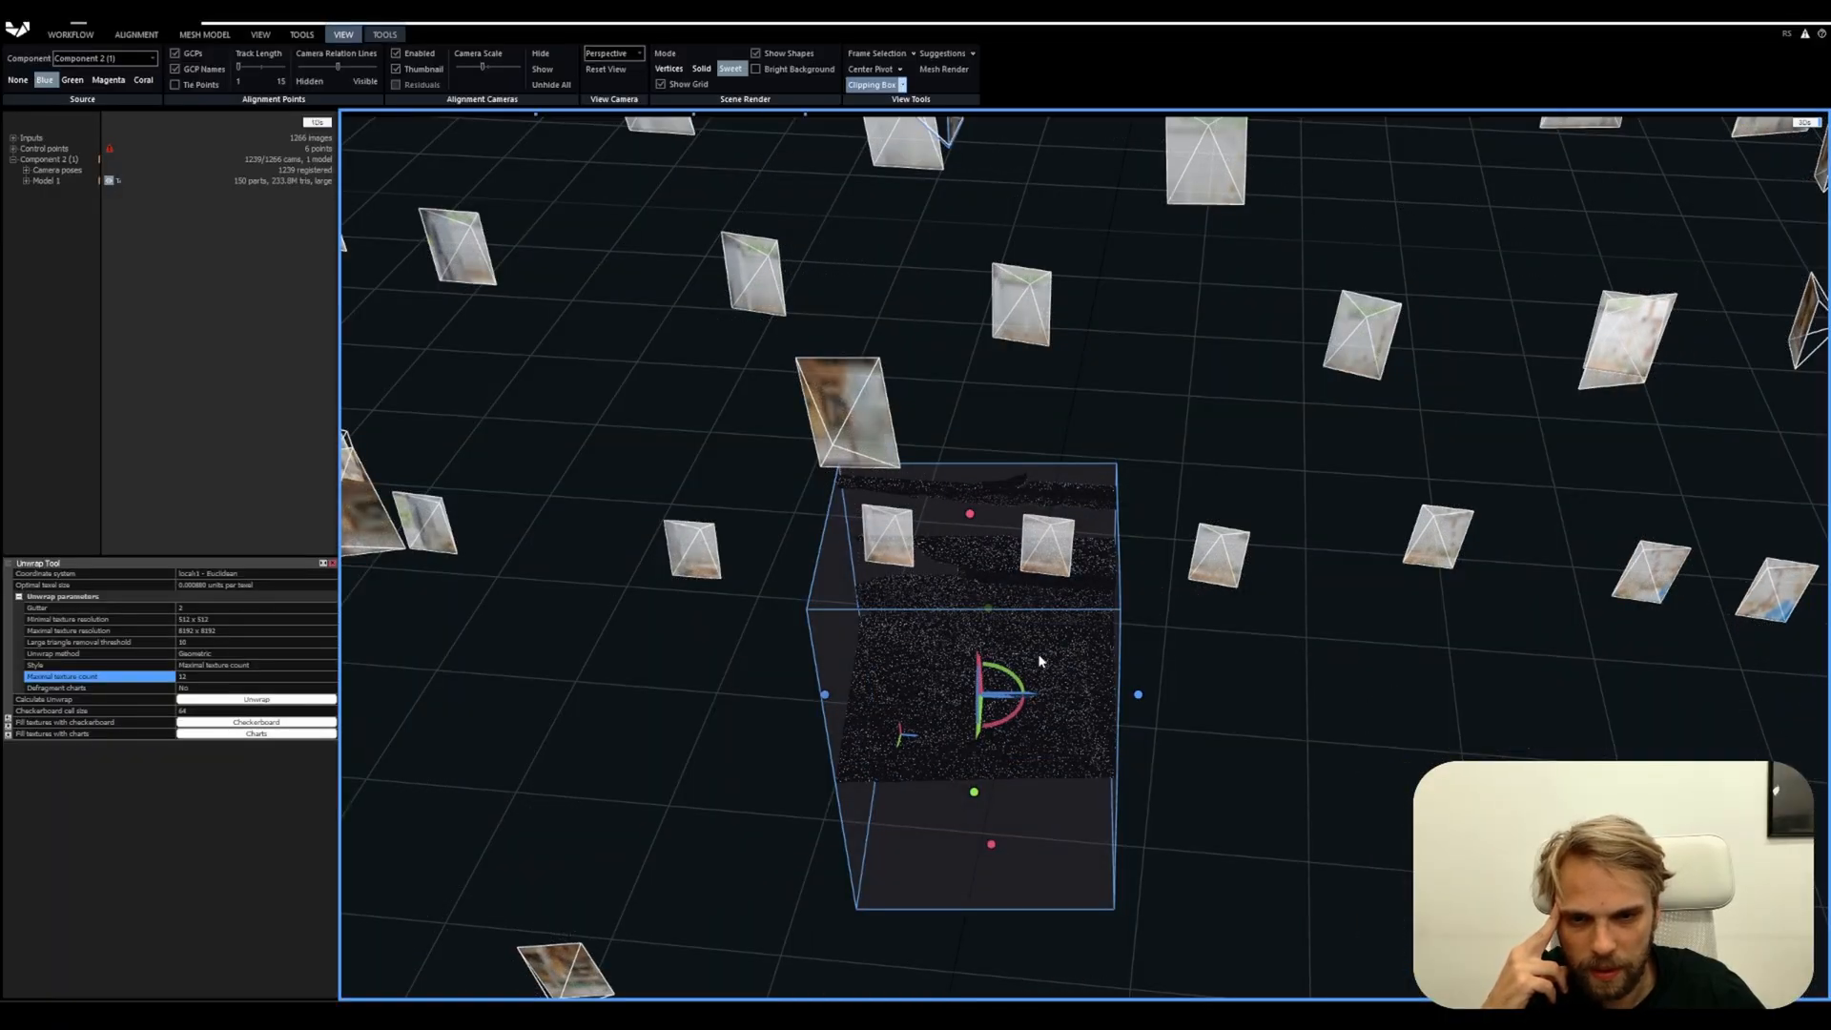
pyautogui.moveTo(988, 661); pyautogui.dragTo(1013, 606)
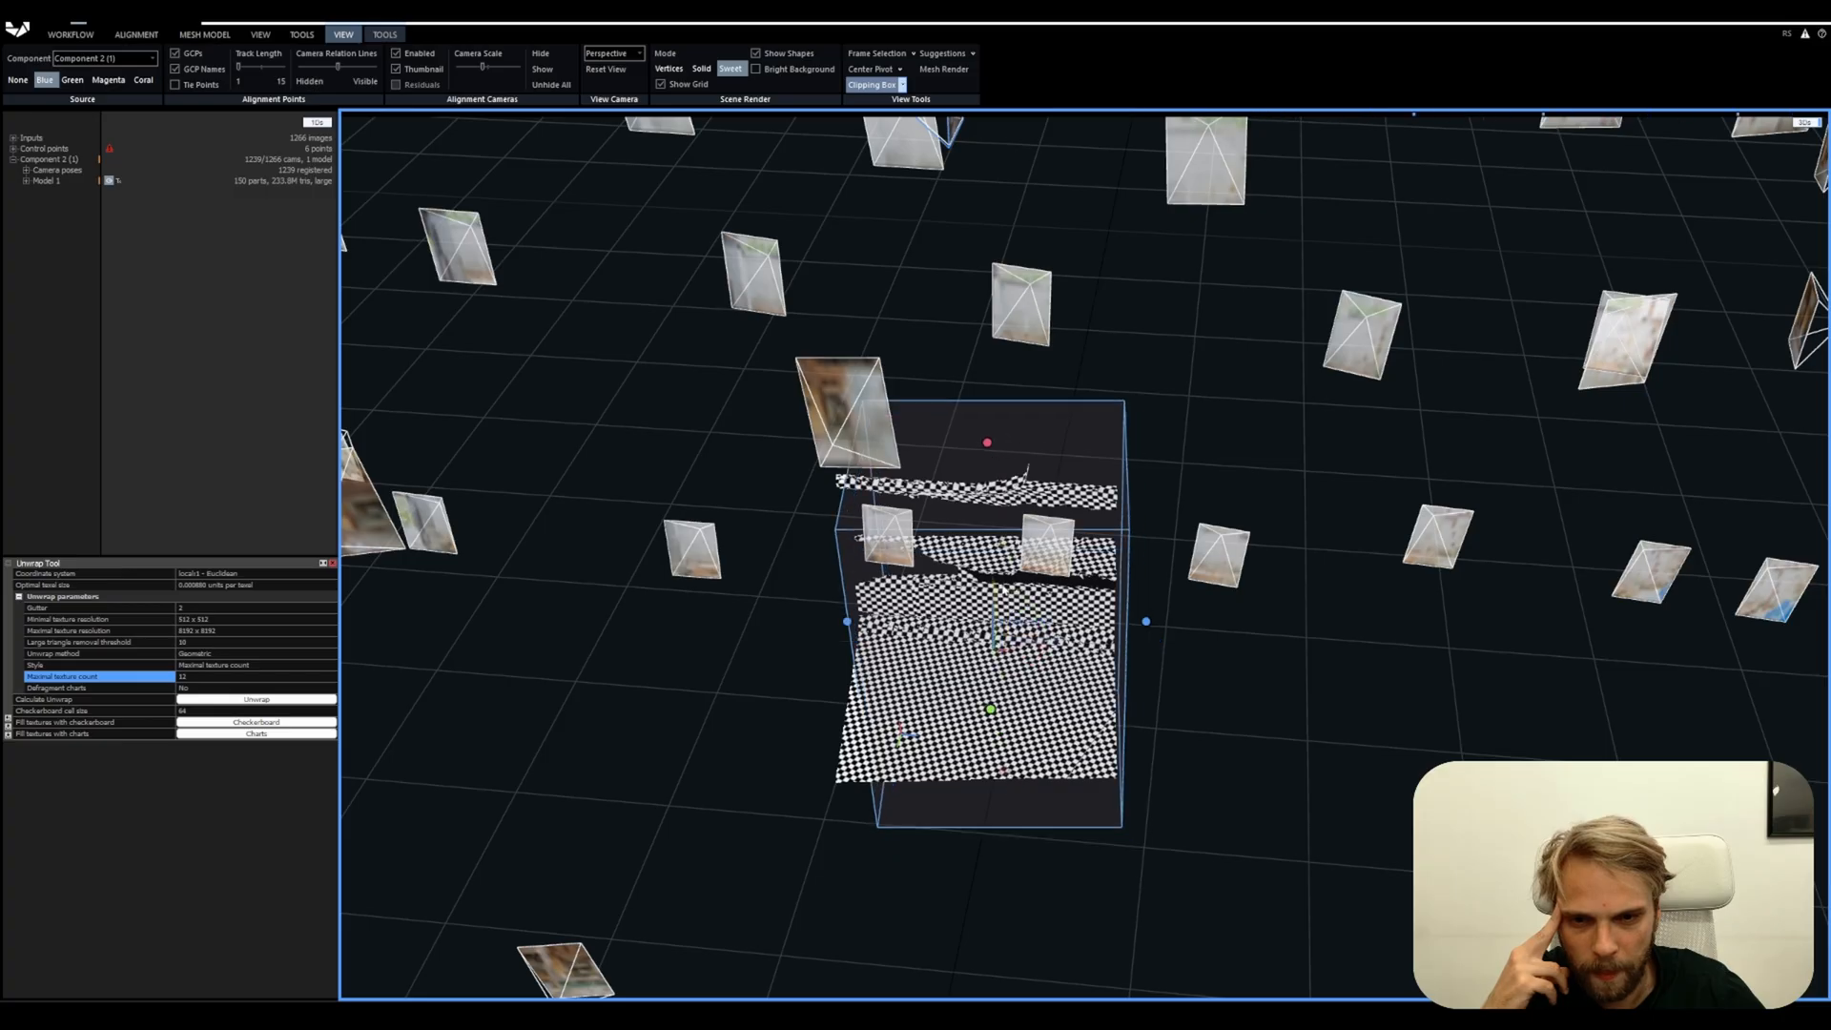
# Examine the checkerboard pattern on the clipped mesh up close and from several angles to judge the unwrap's seams and distortion
pyautogui.scroll(6, 1011, 620)
pyautogui.scroll(5, 939, 620)
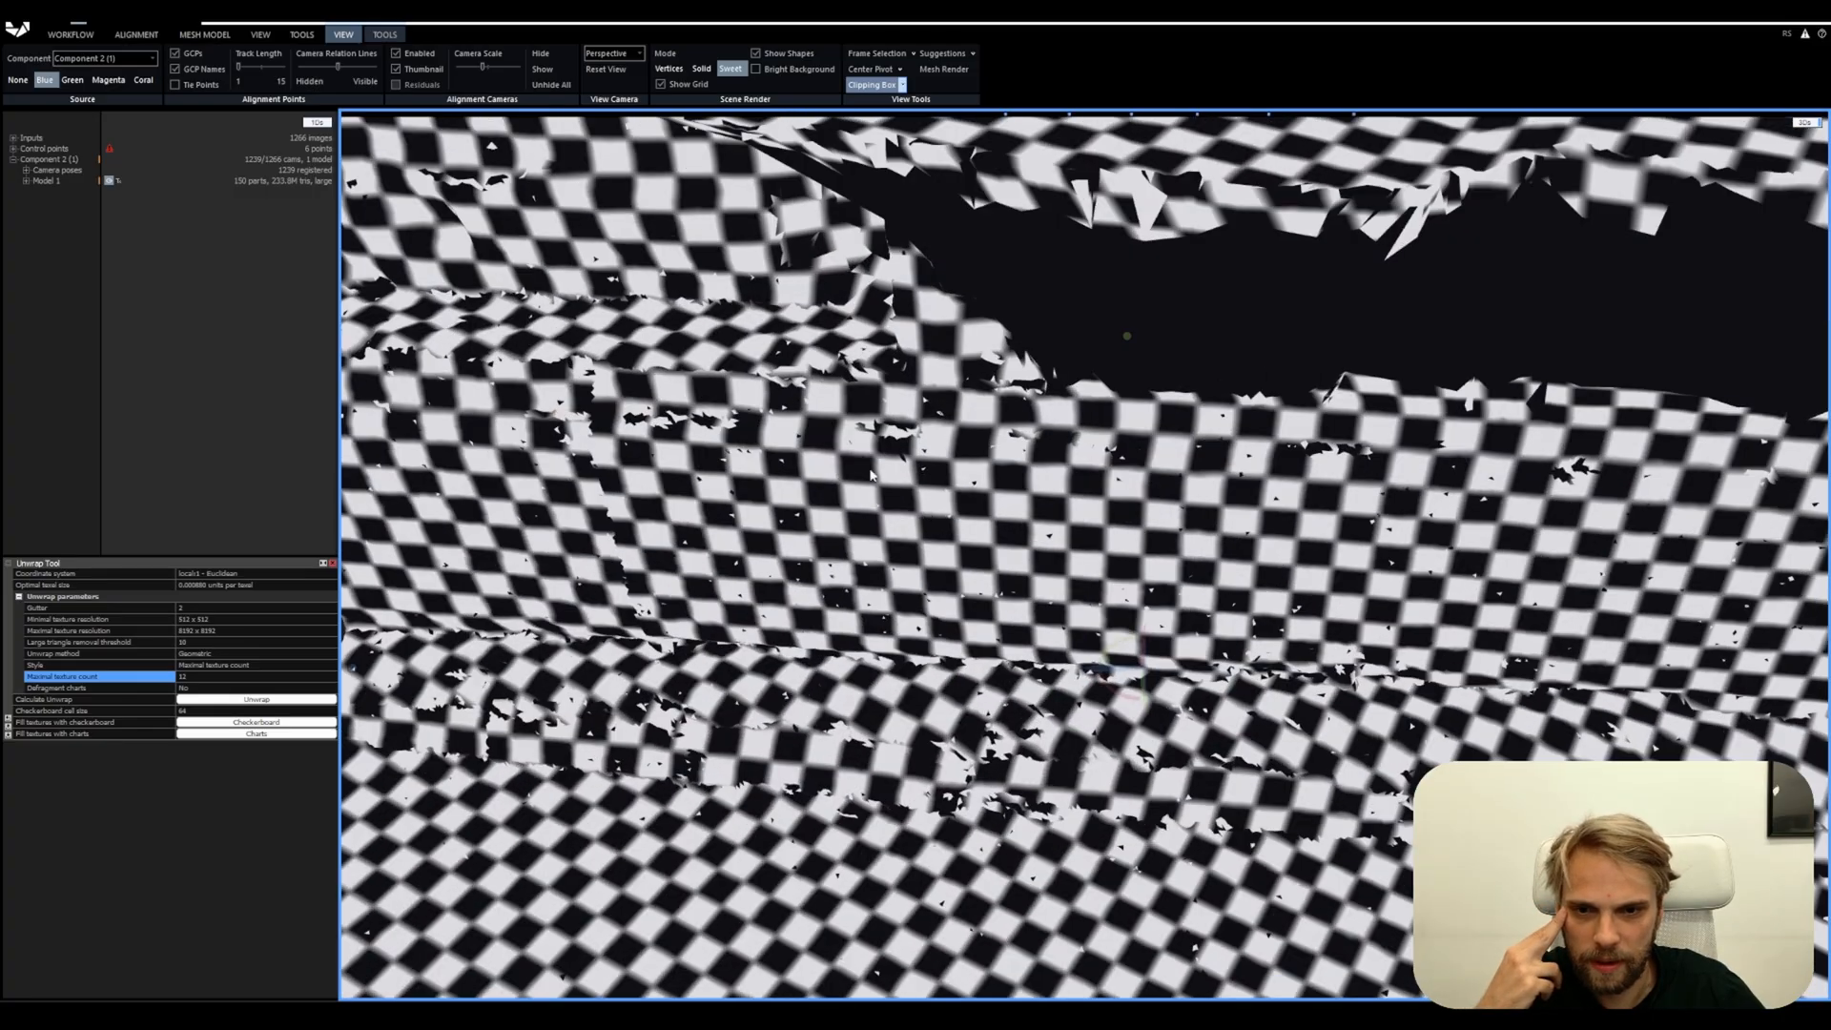
pyautogui.scroll(-6, 882, 515)
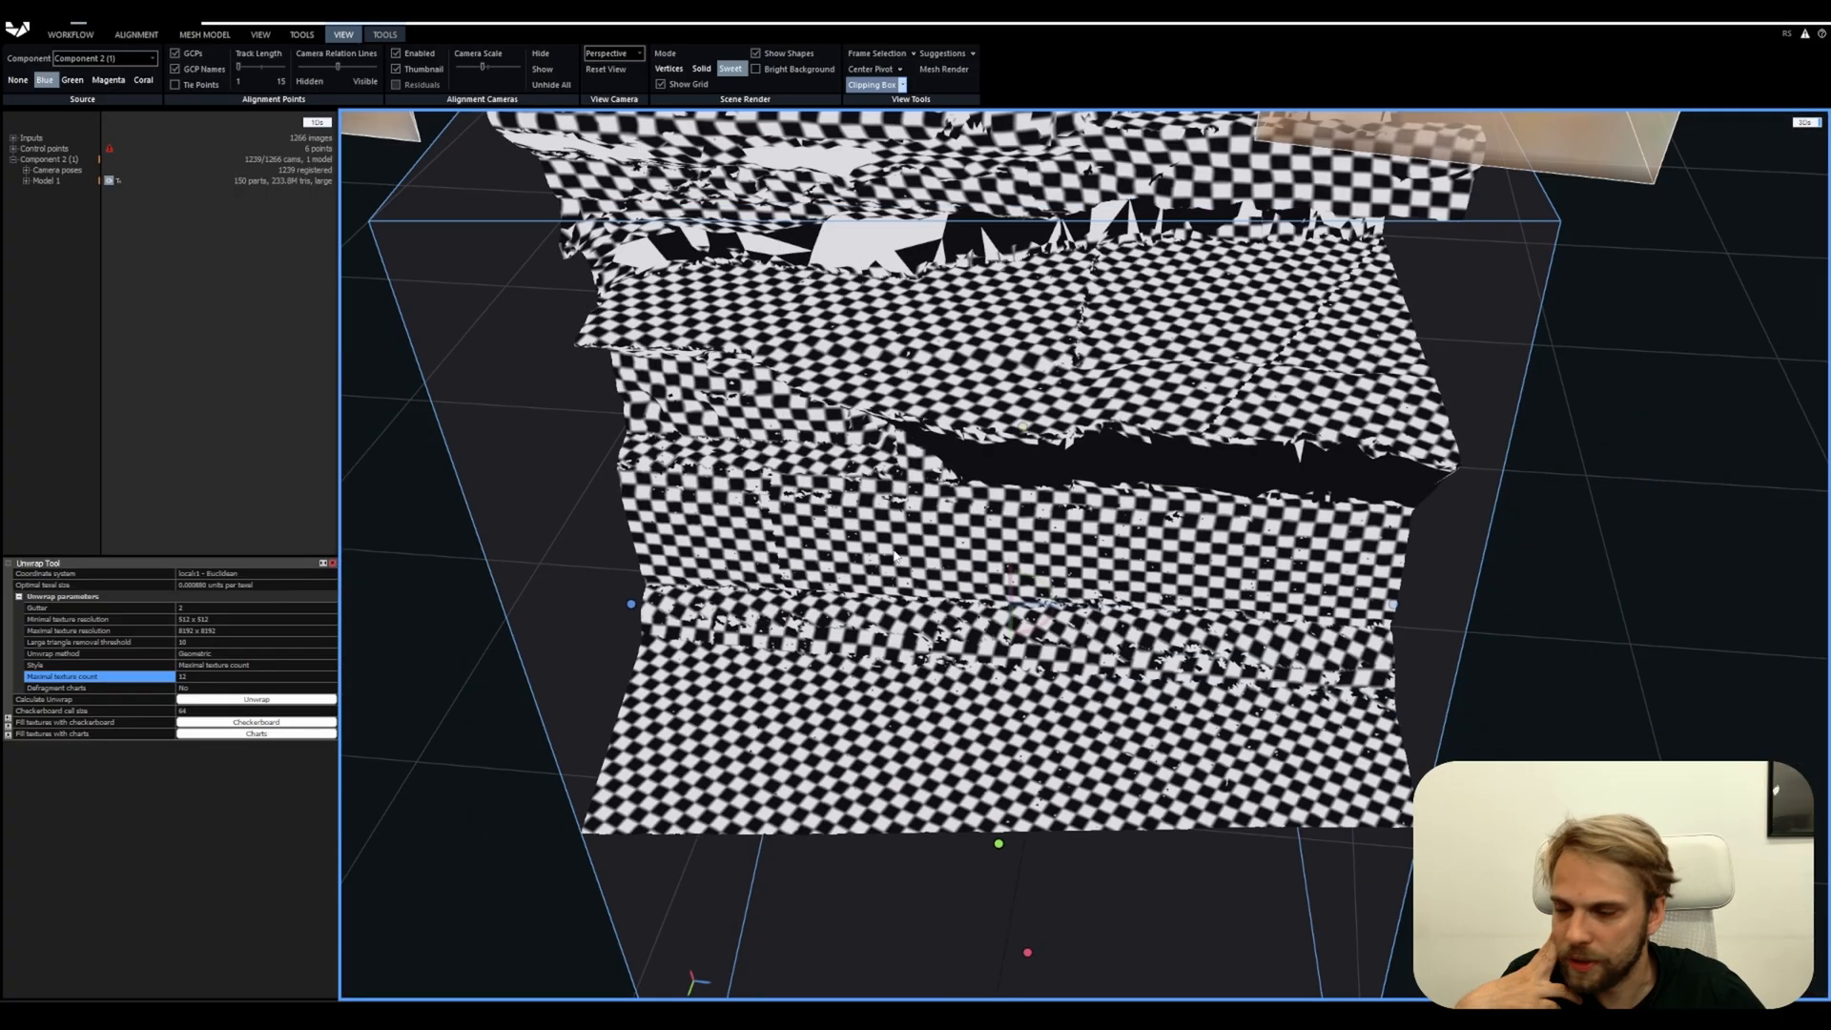
pyautogui.scroll(-3, 959, 519)
pyautogui.moveTo(1406, 556); pyautogui.dragTo(342, 943)
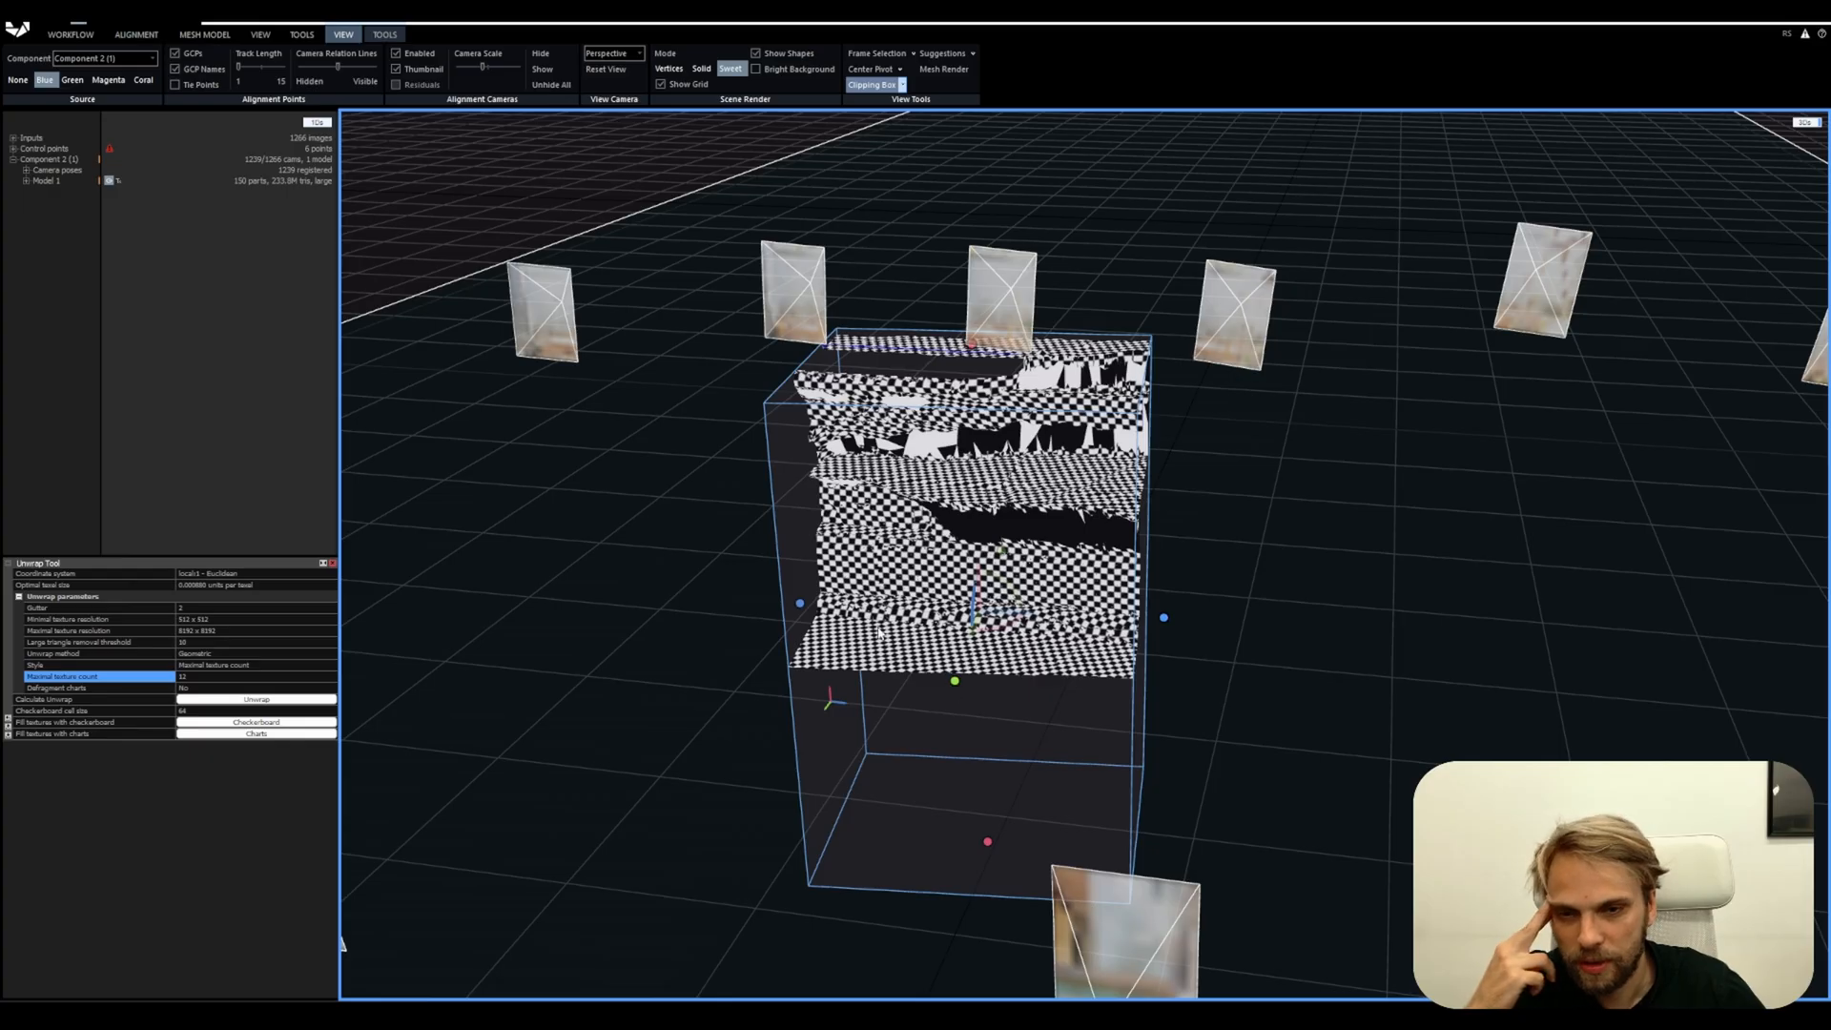
pyautogui.scroll(5, 879, 631)
pyautogui.scroll(5, 817, 519)
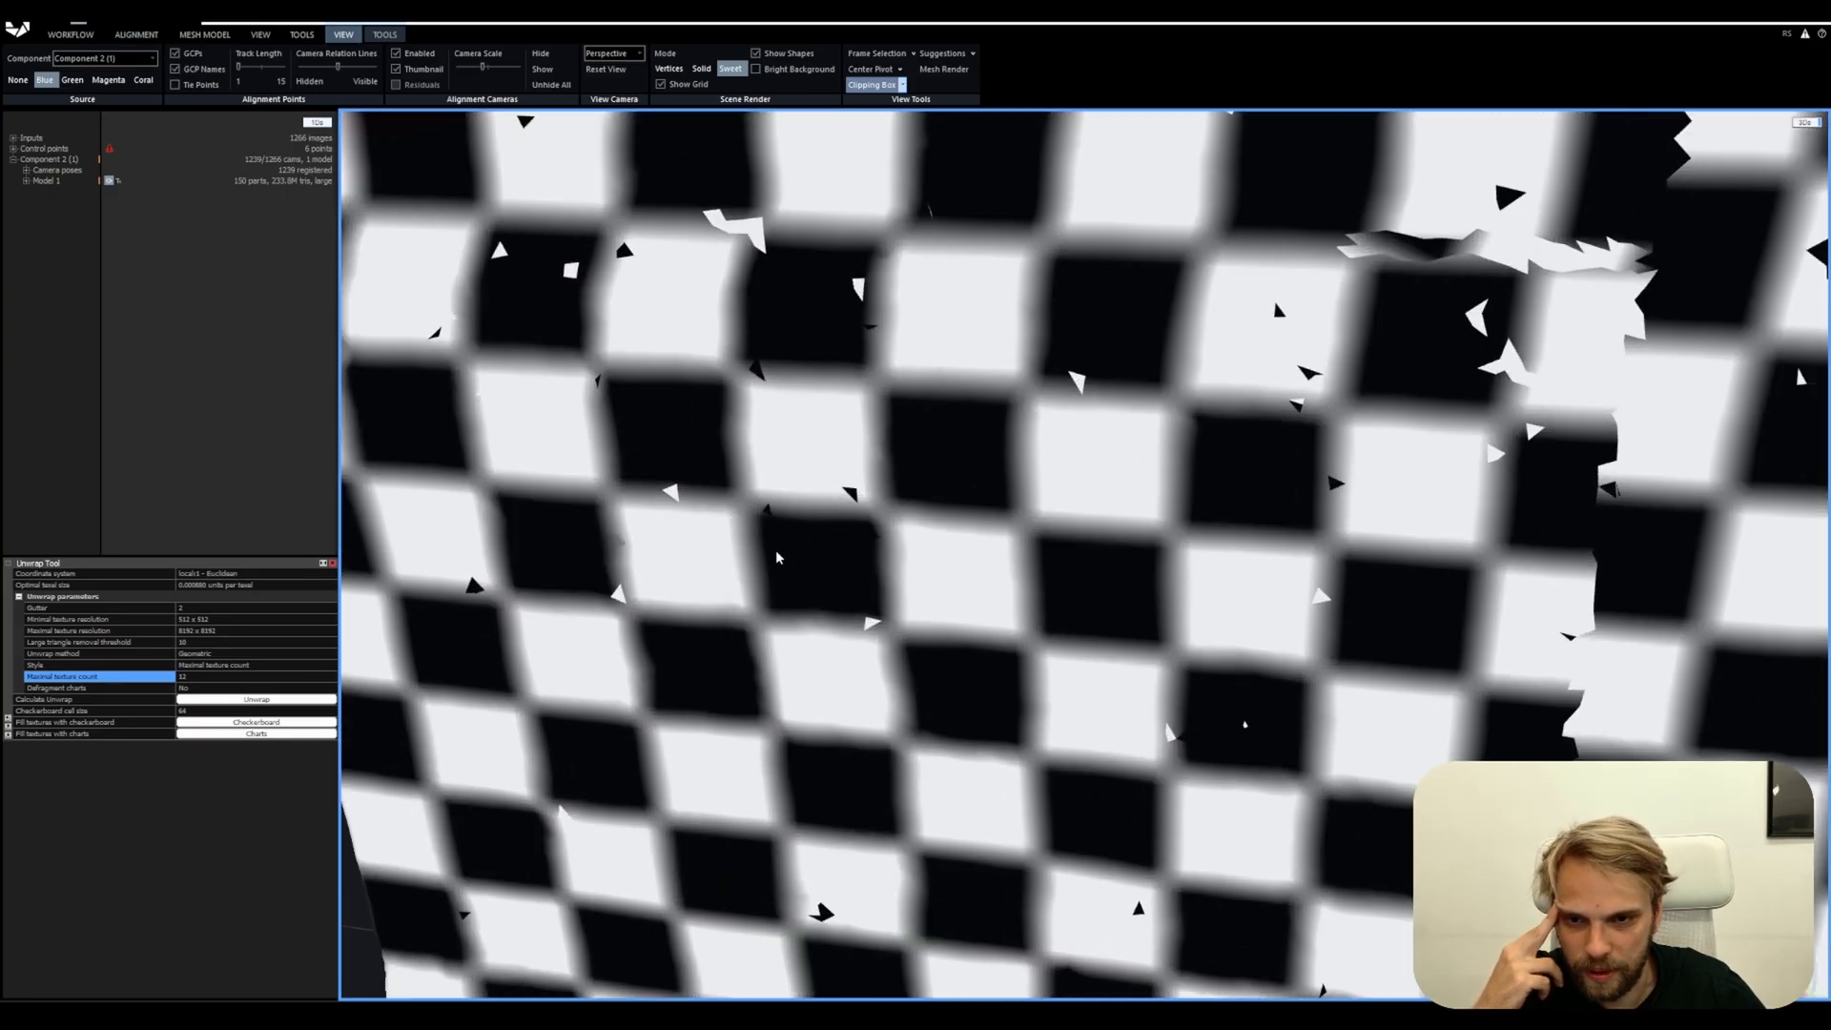
pyautogui.scroll(-4, 776, 556)
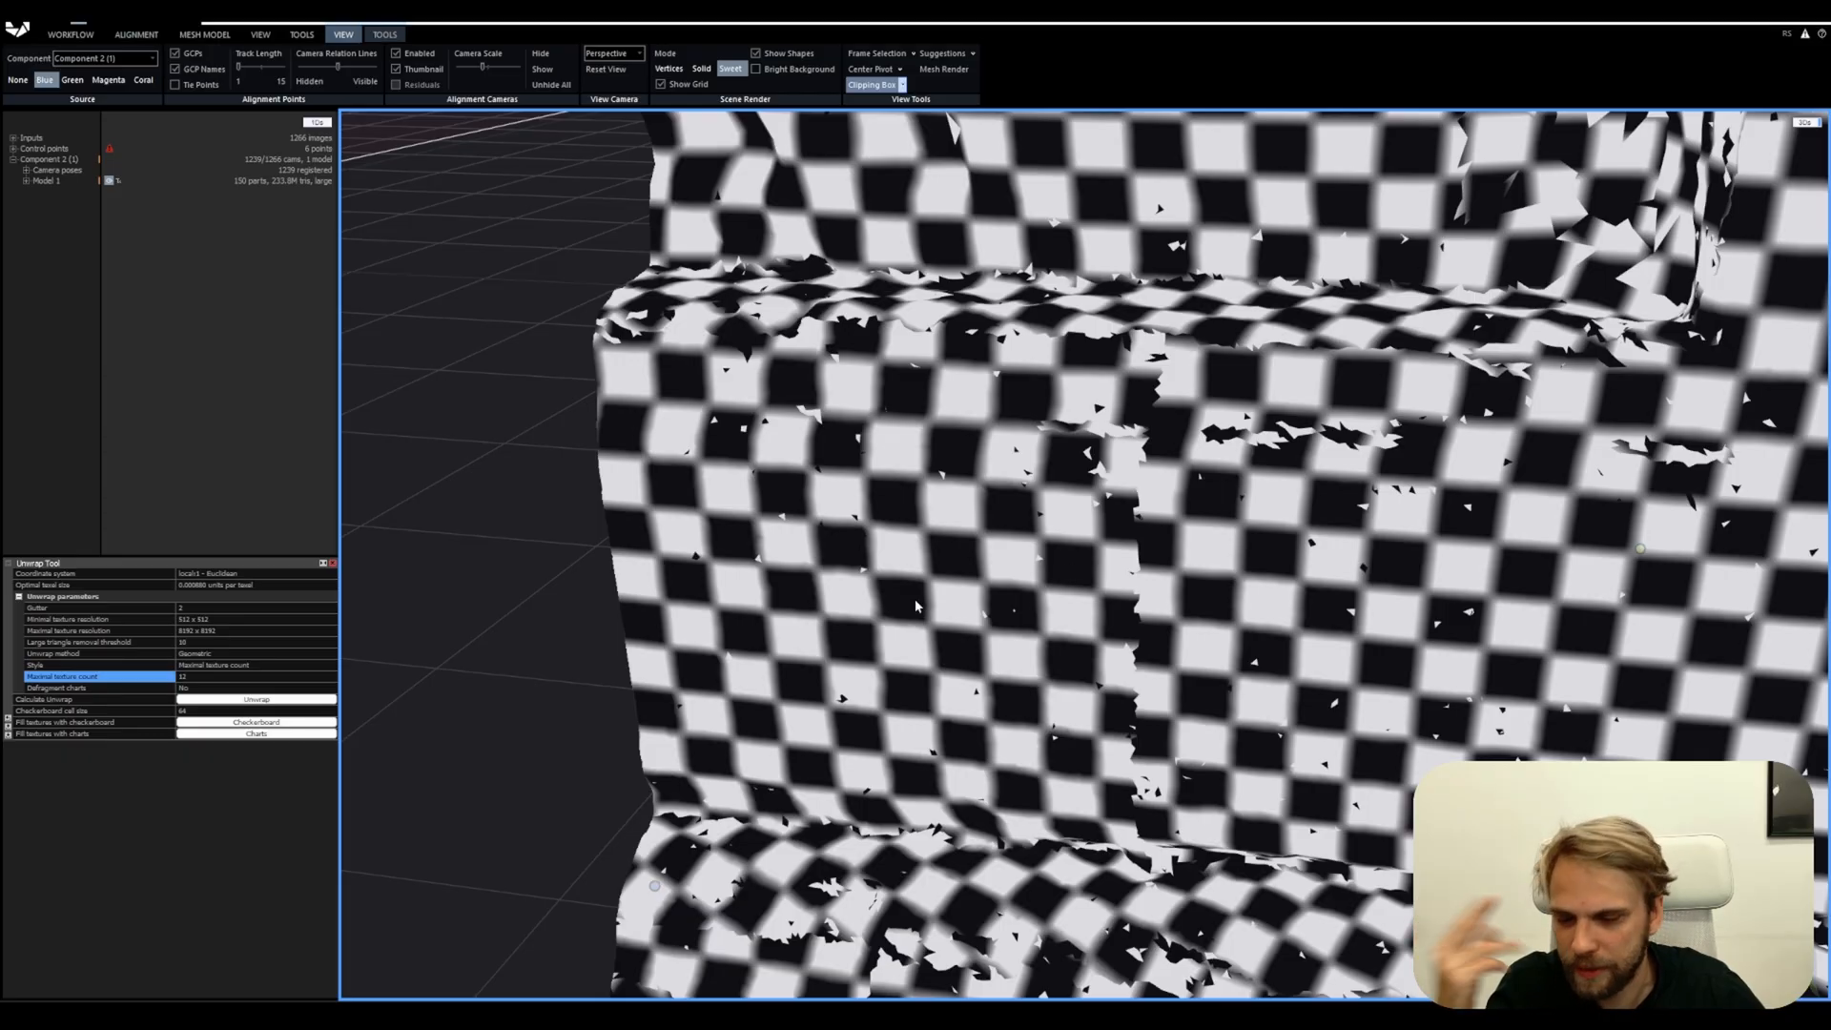
pyautogui.scroll(-8, 915, 606)
pyautogui.scroll(5, 1059, 671)
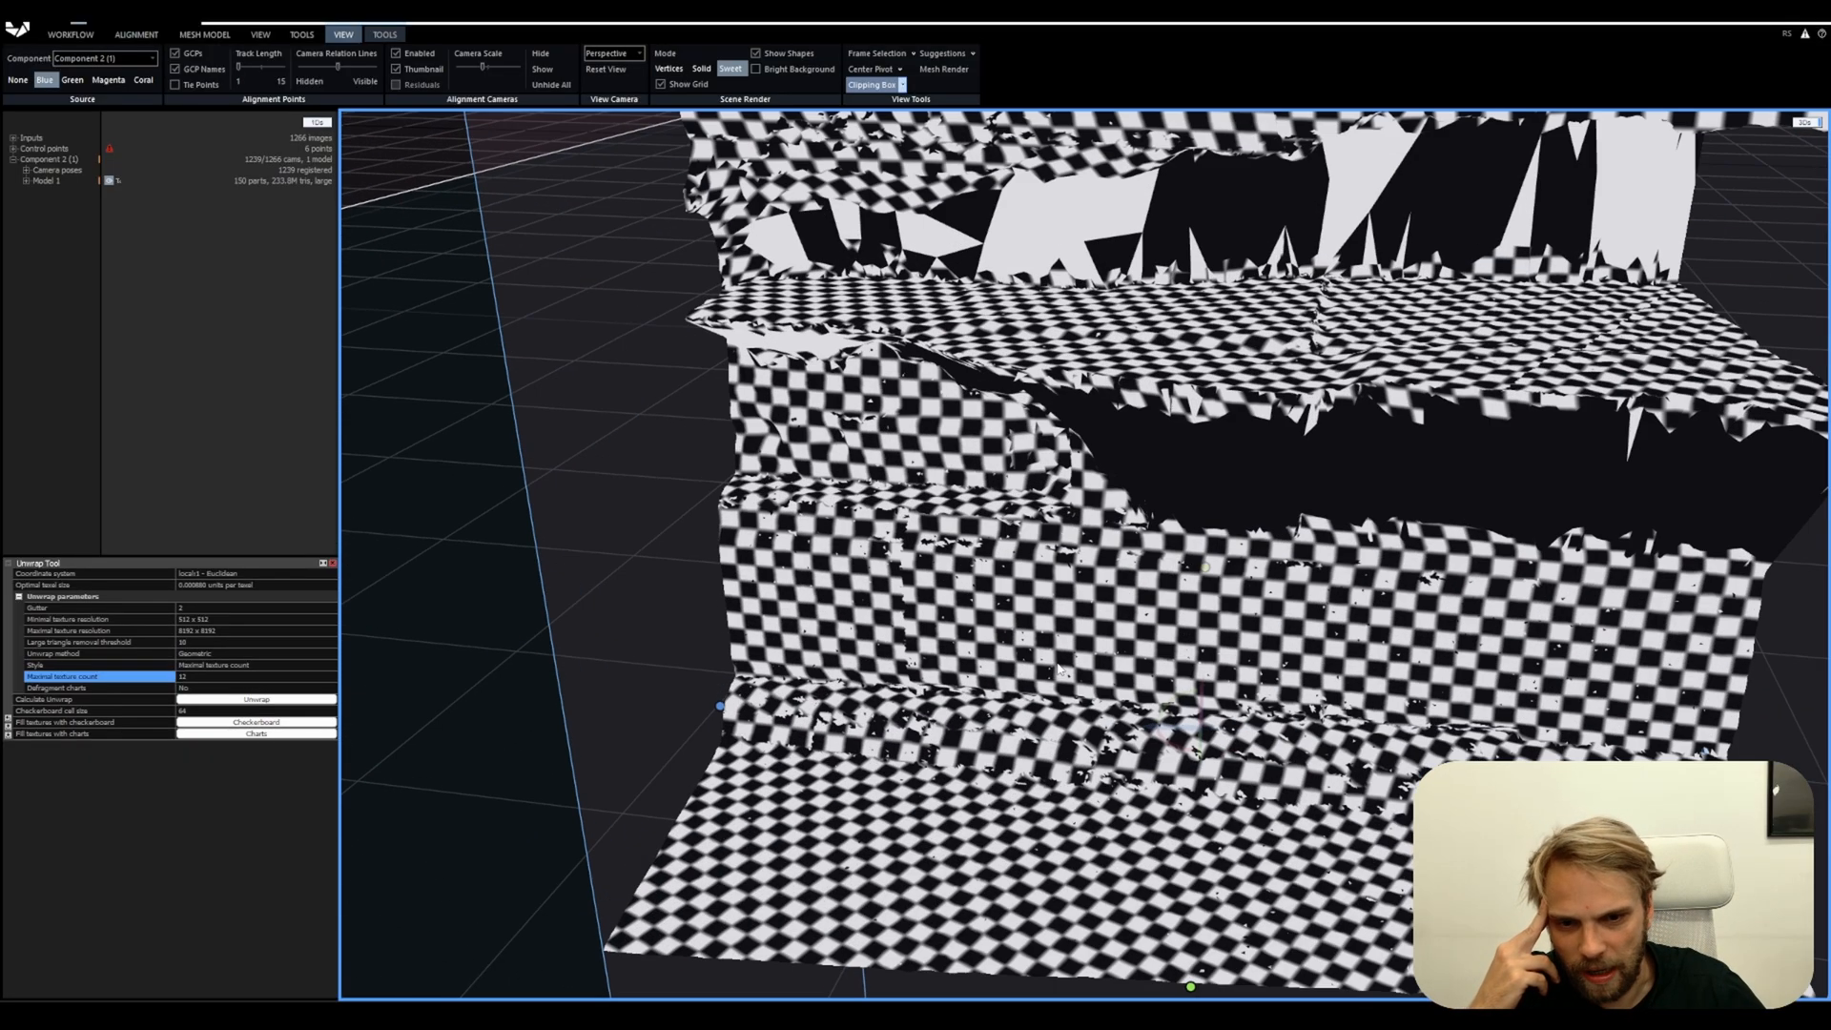
pyautogui.scroll(4, 916, 632)
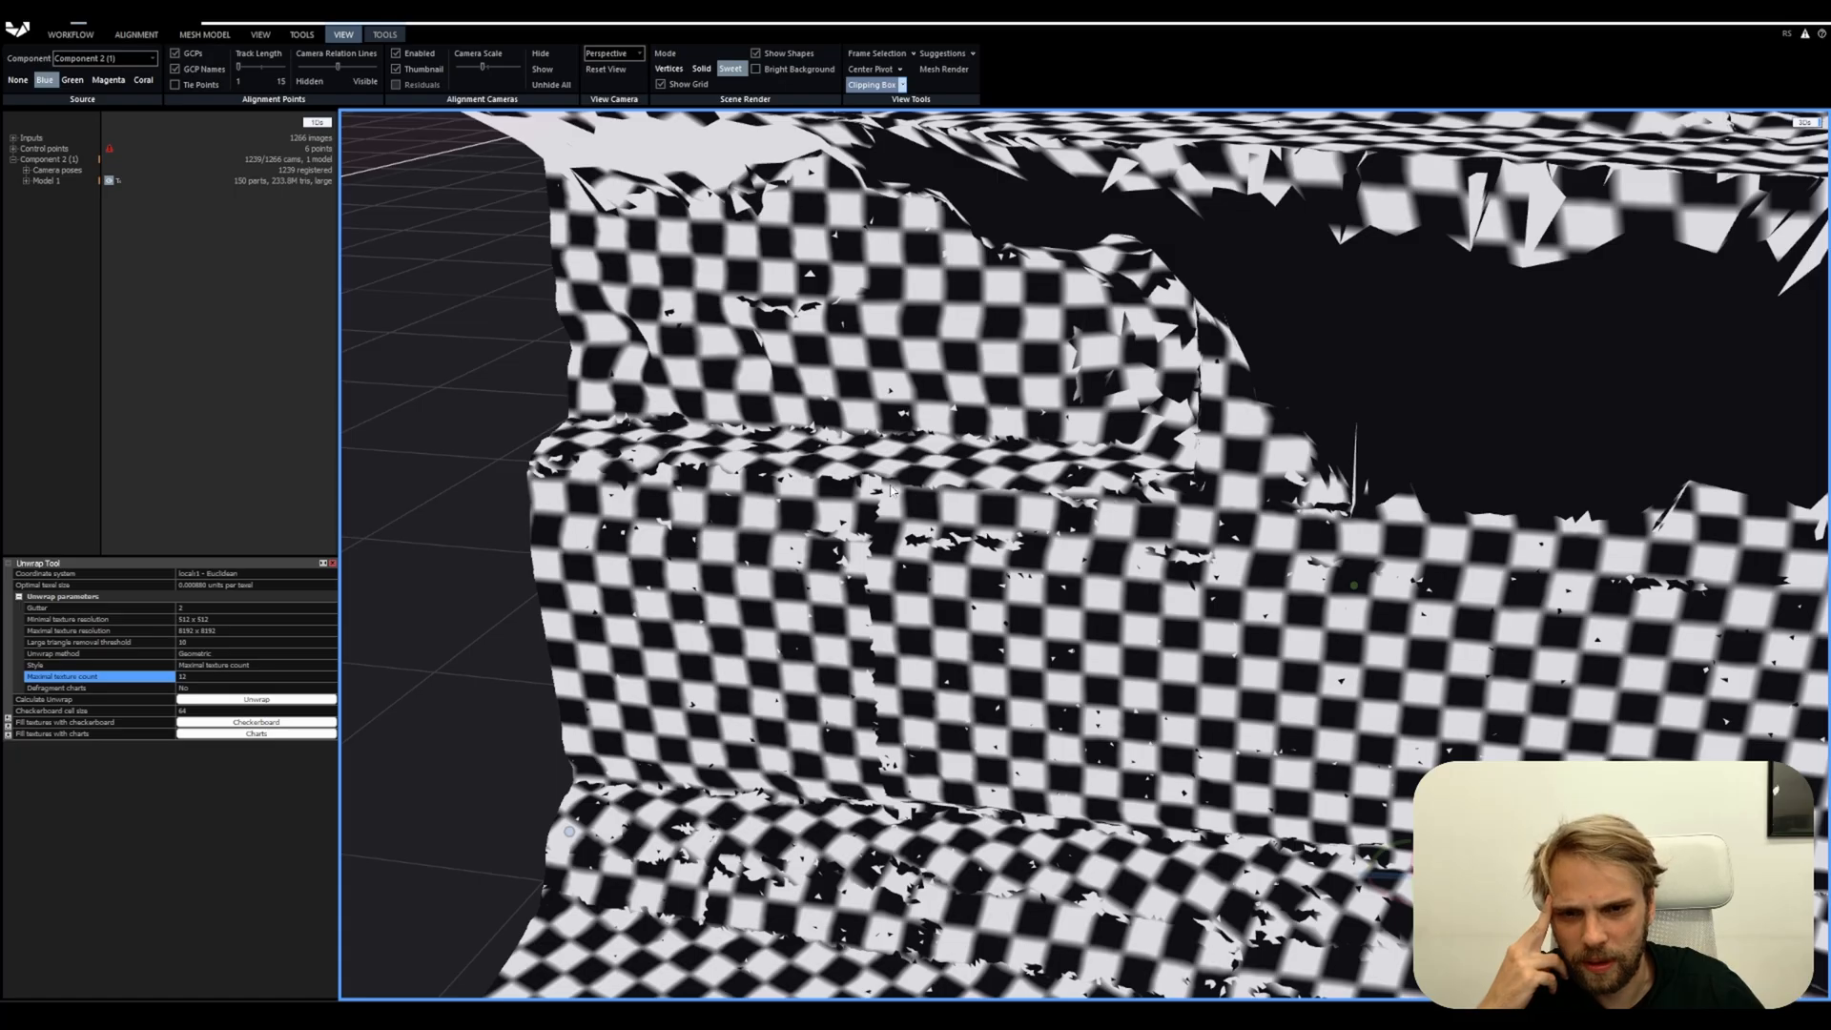
pyautogui.scroll(-8, 990, 496)
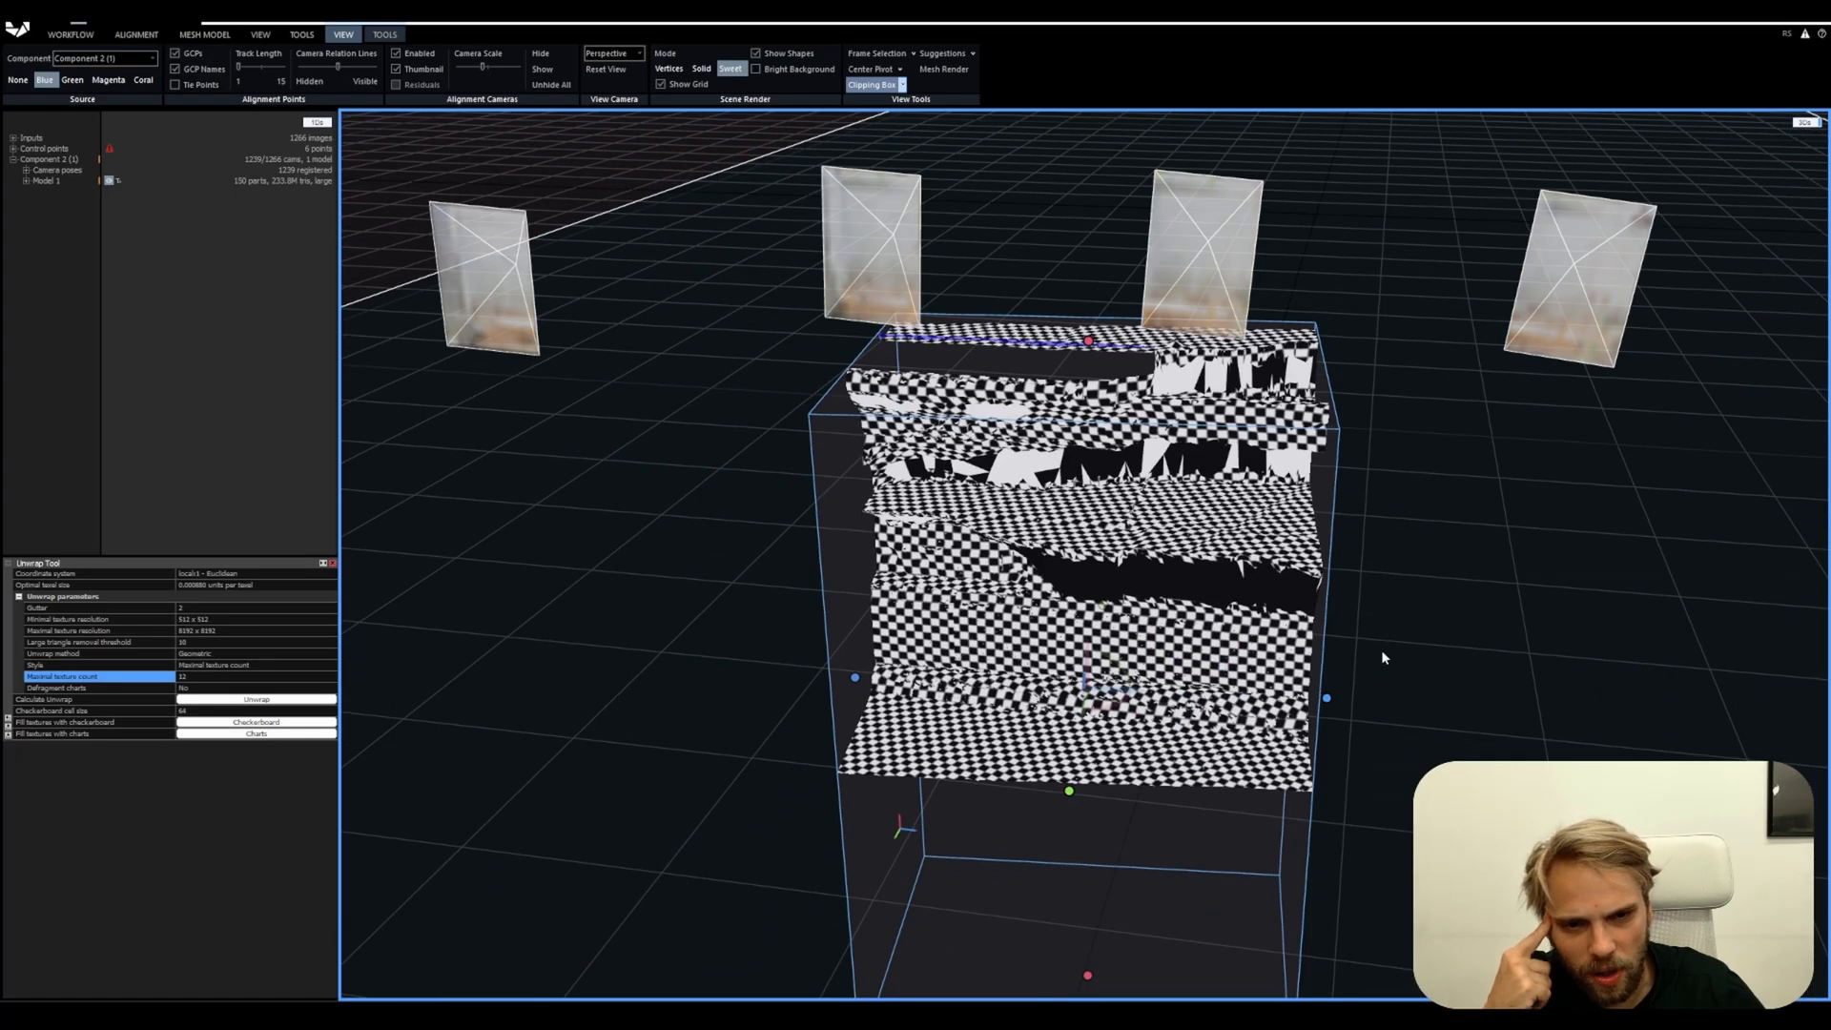
pyautogui.moveTo(1381, 658); pyautogui.dragTo(1030, 607)
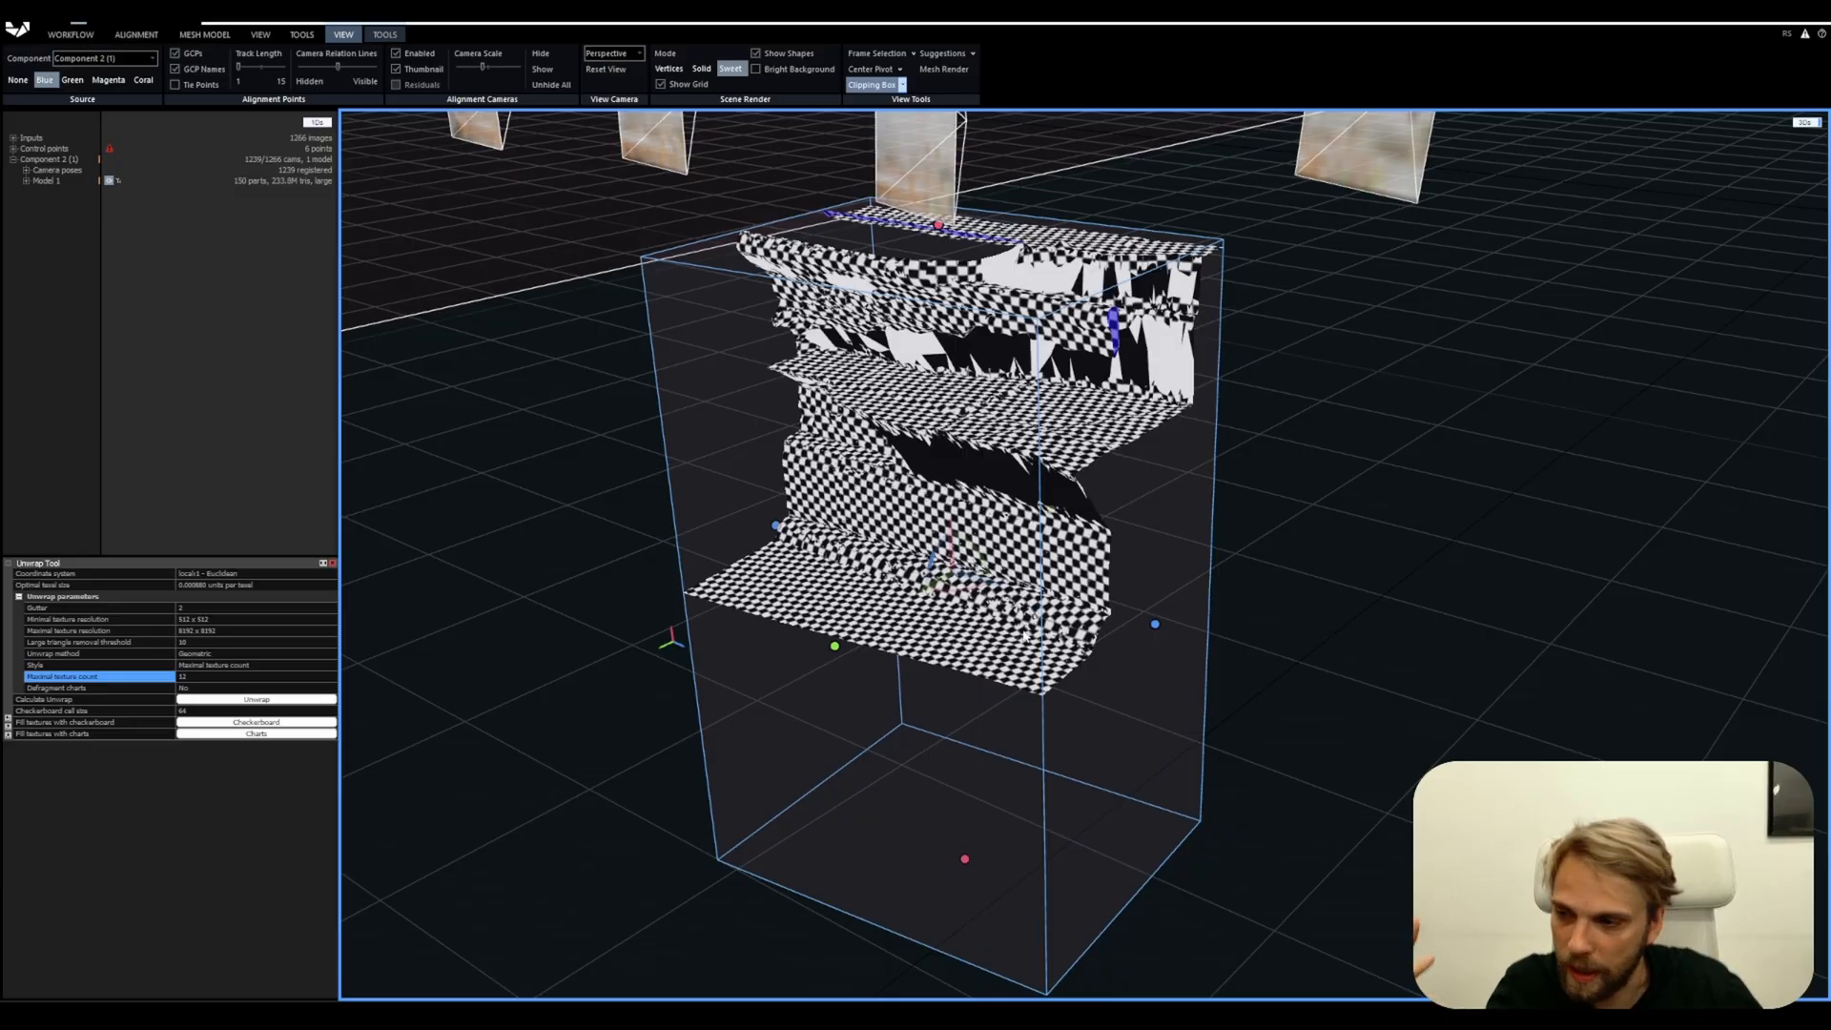
pyautogui.scroll(3, 1024, 636)
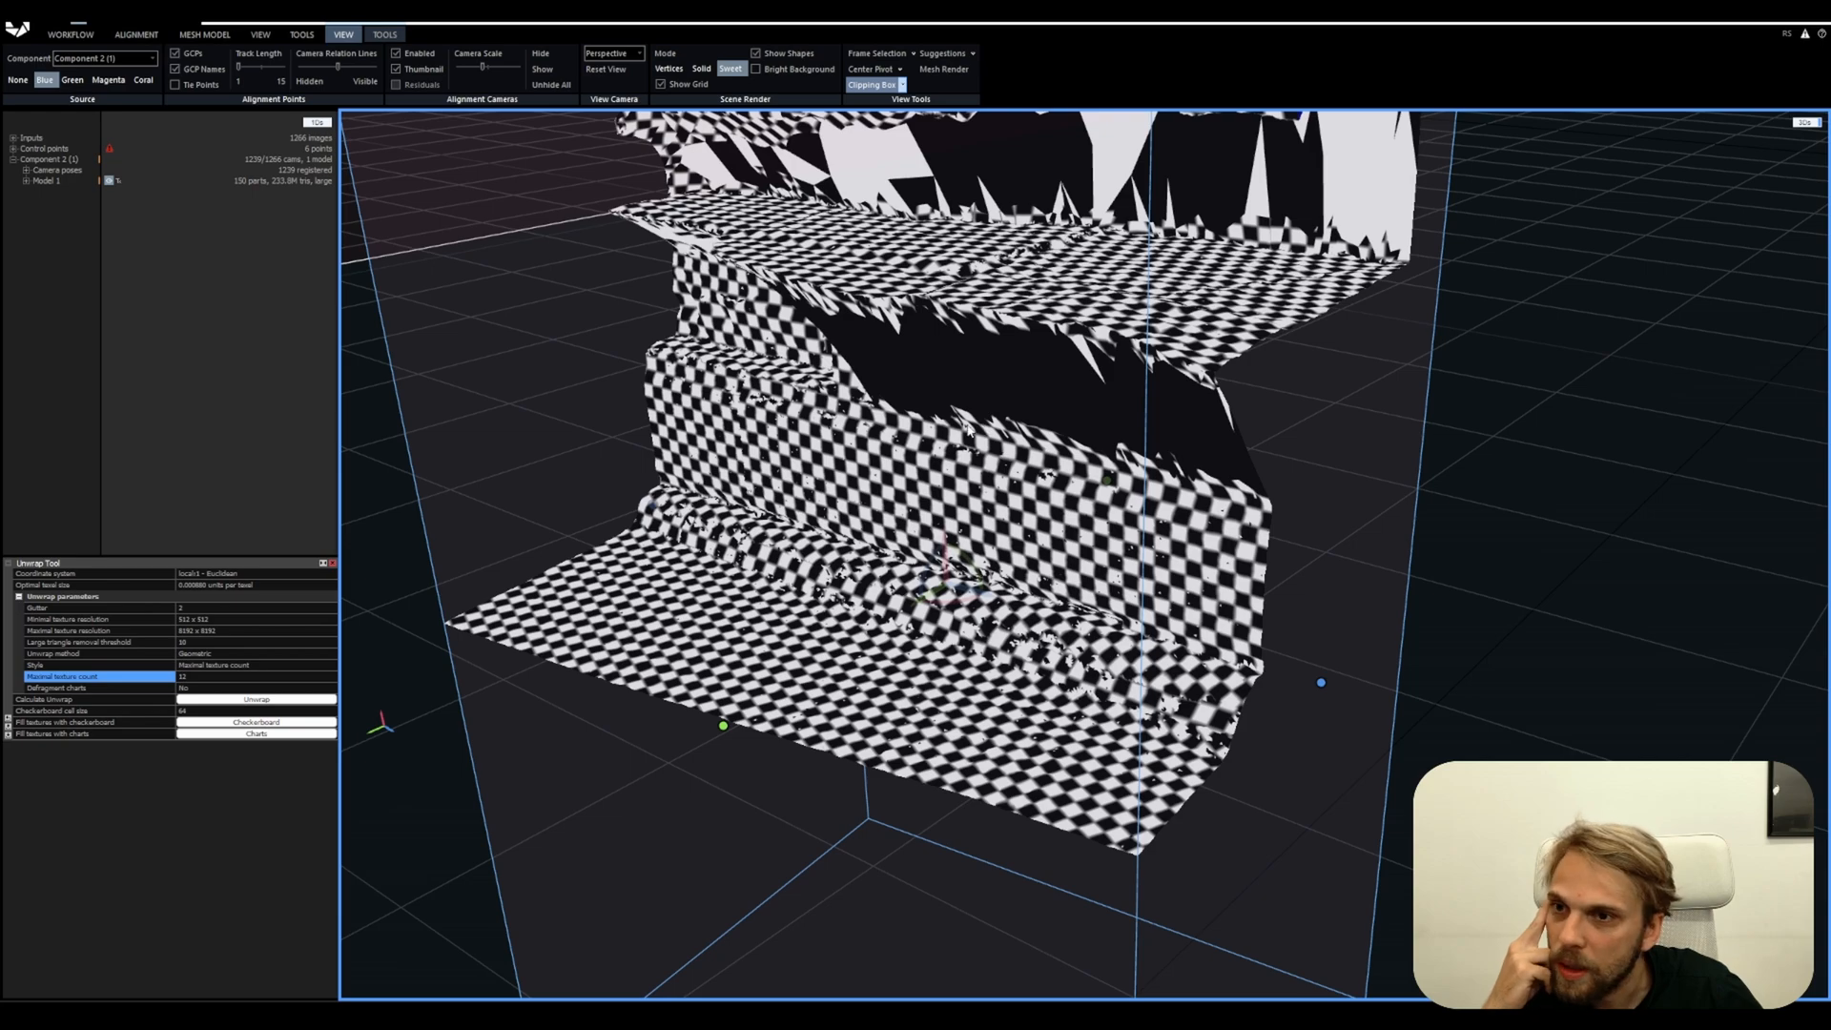
# Clear the clipping box to show the full model again
pyautogui.click(903, 85)
pyautogui.click(887, 151)
pyautogui.scroll(-5, 788, 500)
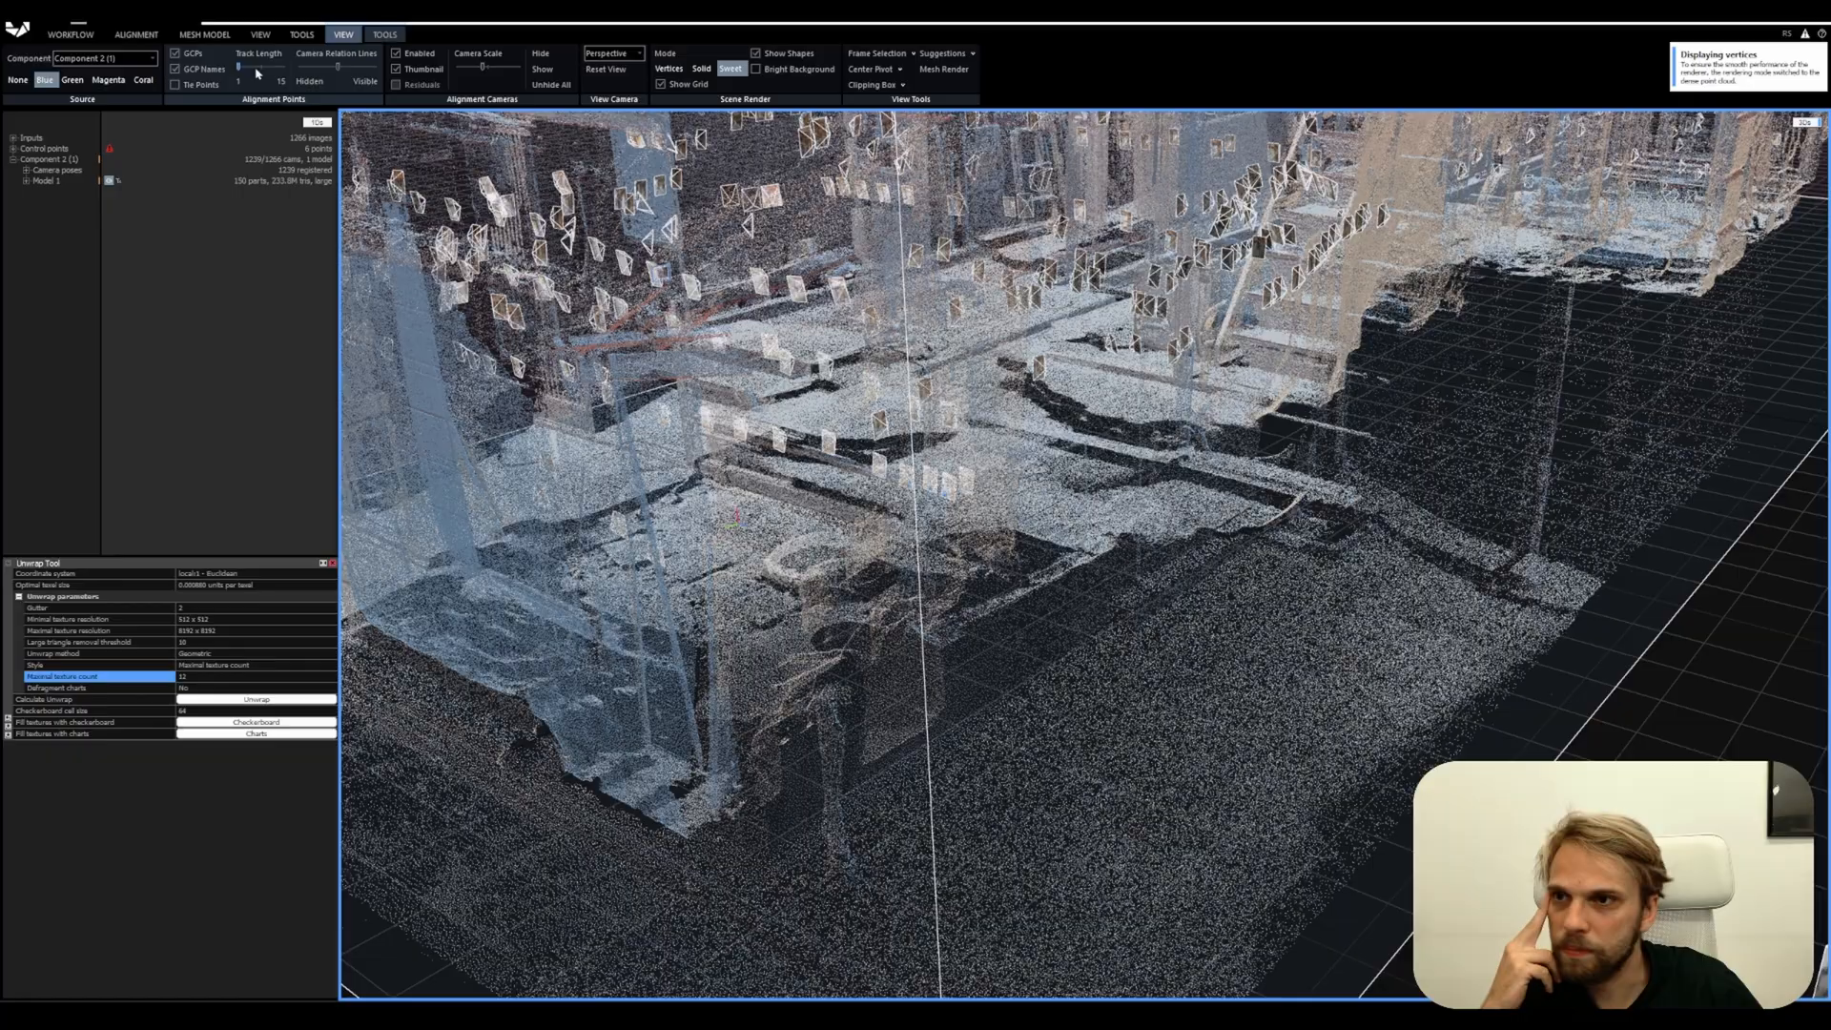
# Close the Unwrap tool and run texturing on the unwrapped model
pyautogui.click(207, 35)
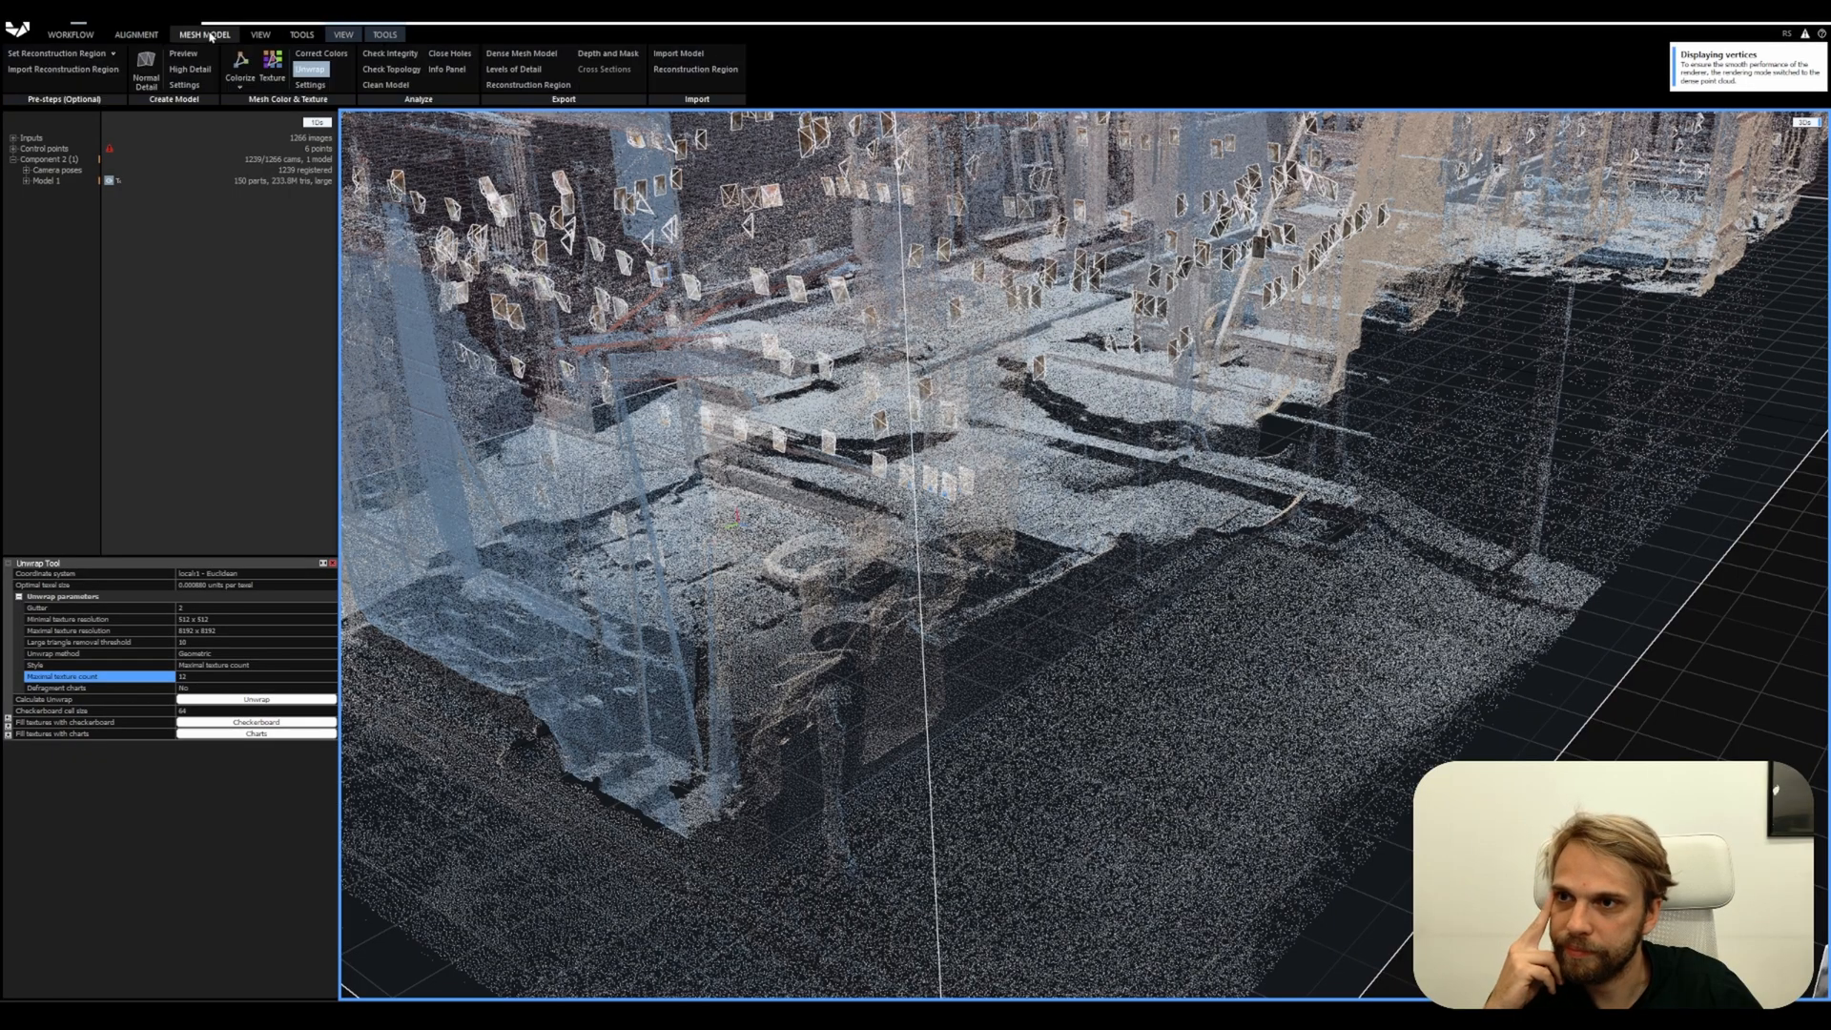
pyautogui.click(309, 69)
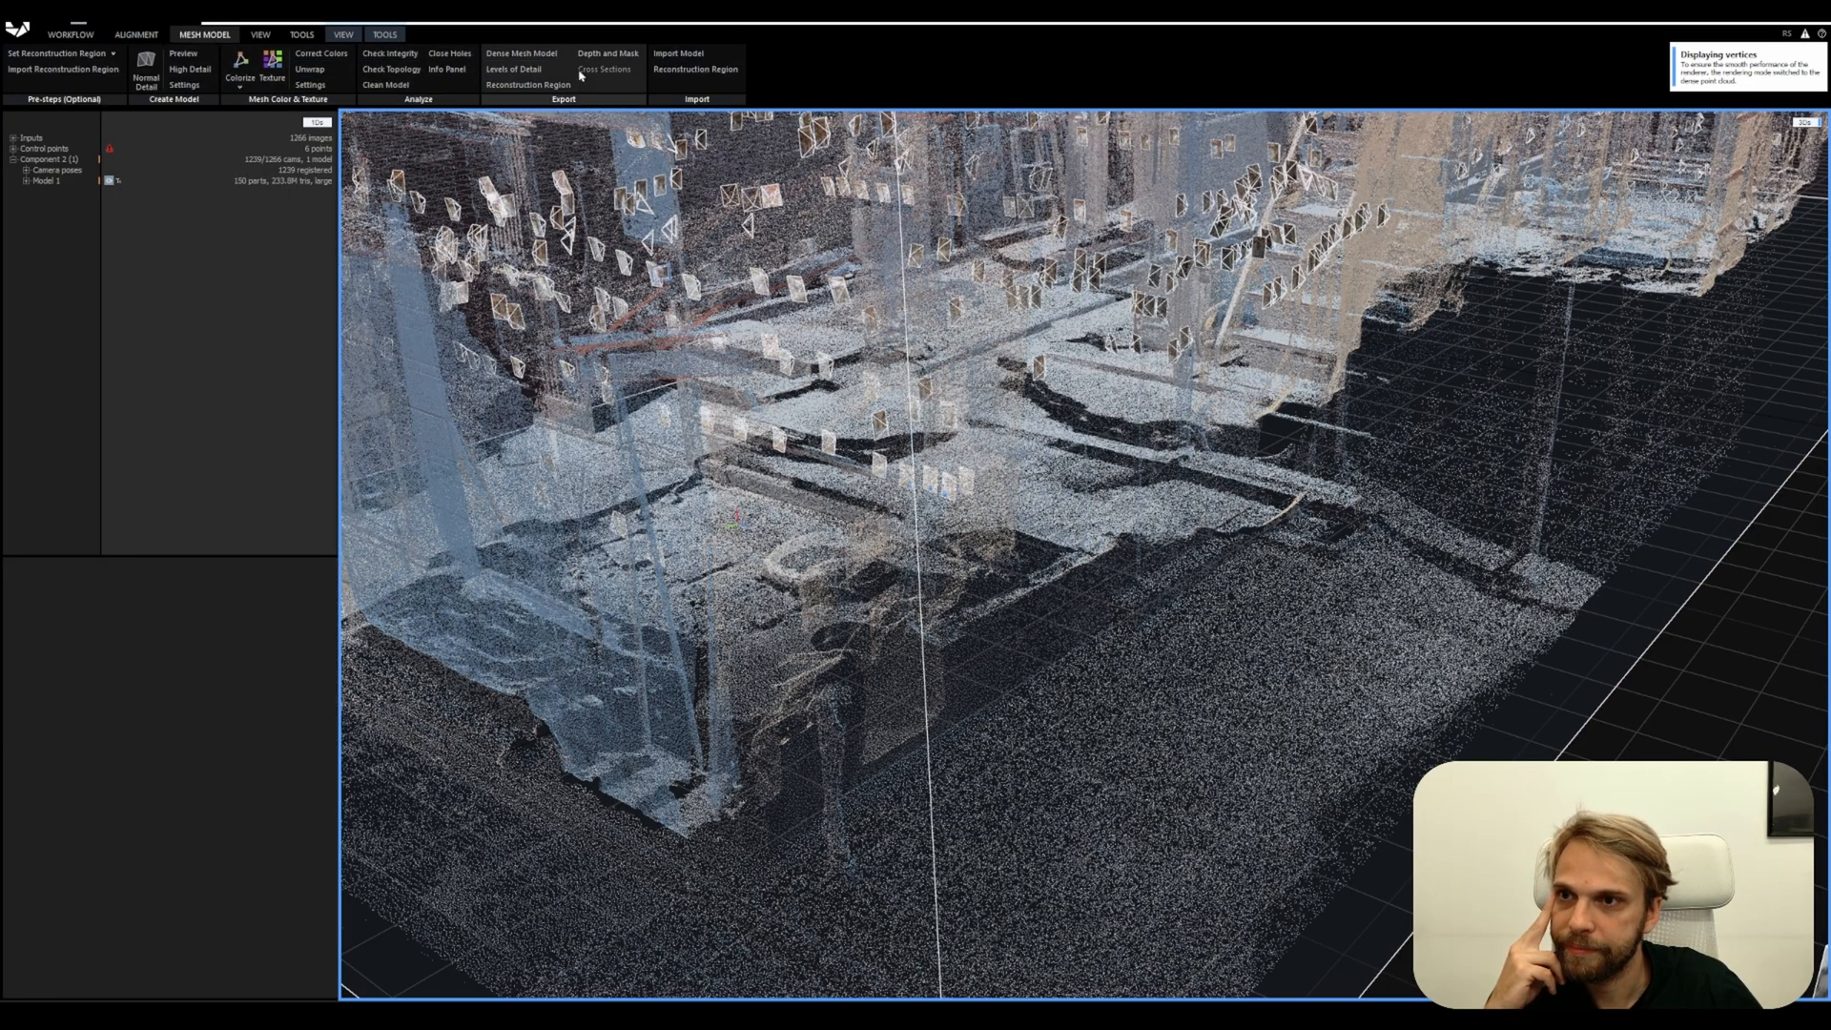
pyautogui.click(274, 69)
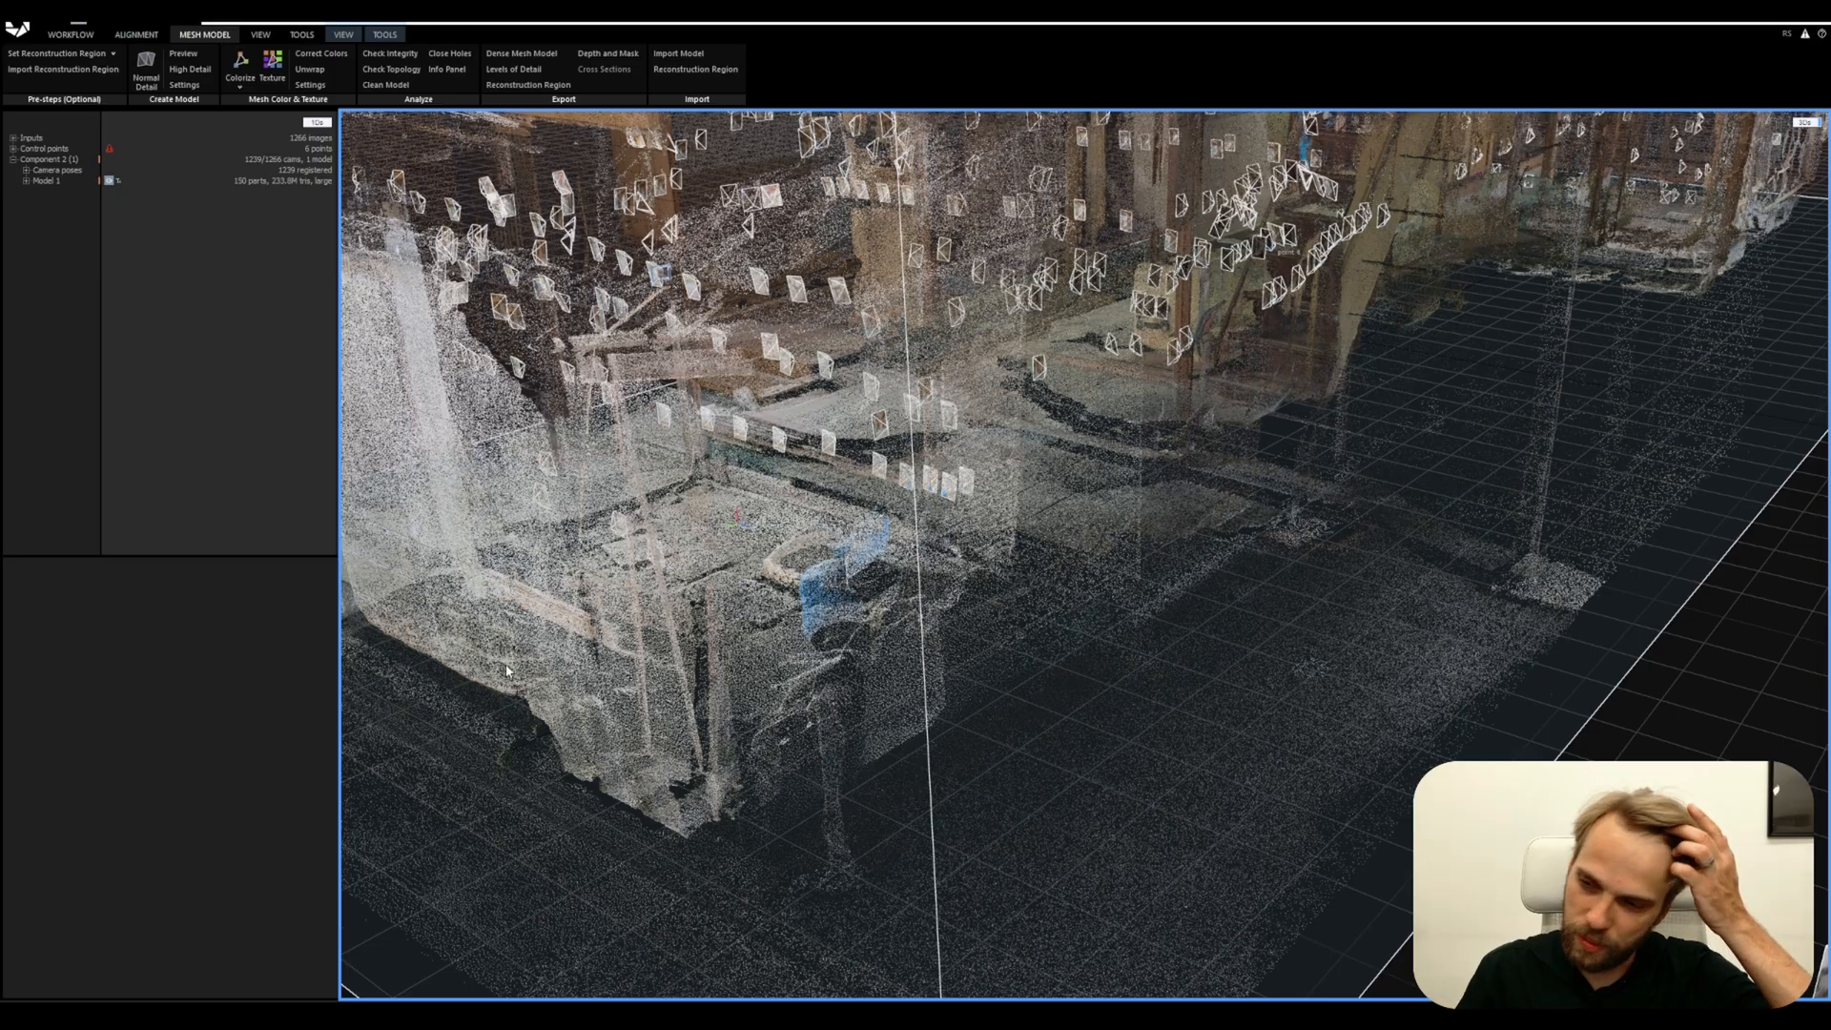
# Examine the full building model up close and from several angles
pyautogui.scroll(-10, 1017, 588)
pyautogui.moveTo(1016, 587); pyautogui.dragTo(858, 667)
pyautogui.scroll(8, 844, 747)
pyautogui.scroll(-8, 844, 747)
pyautogui.moveTo(844, 747); pyautogui.dragTo(985, 744)
pyautogui.scroll(3, 986, 744)
pyautogui.scroll(6, 985, 744)
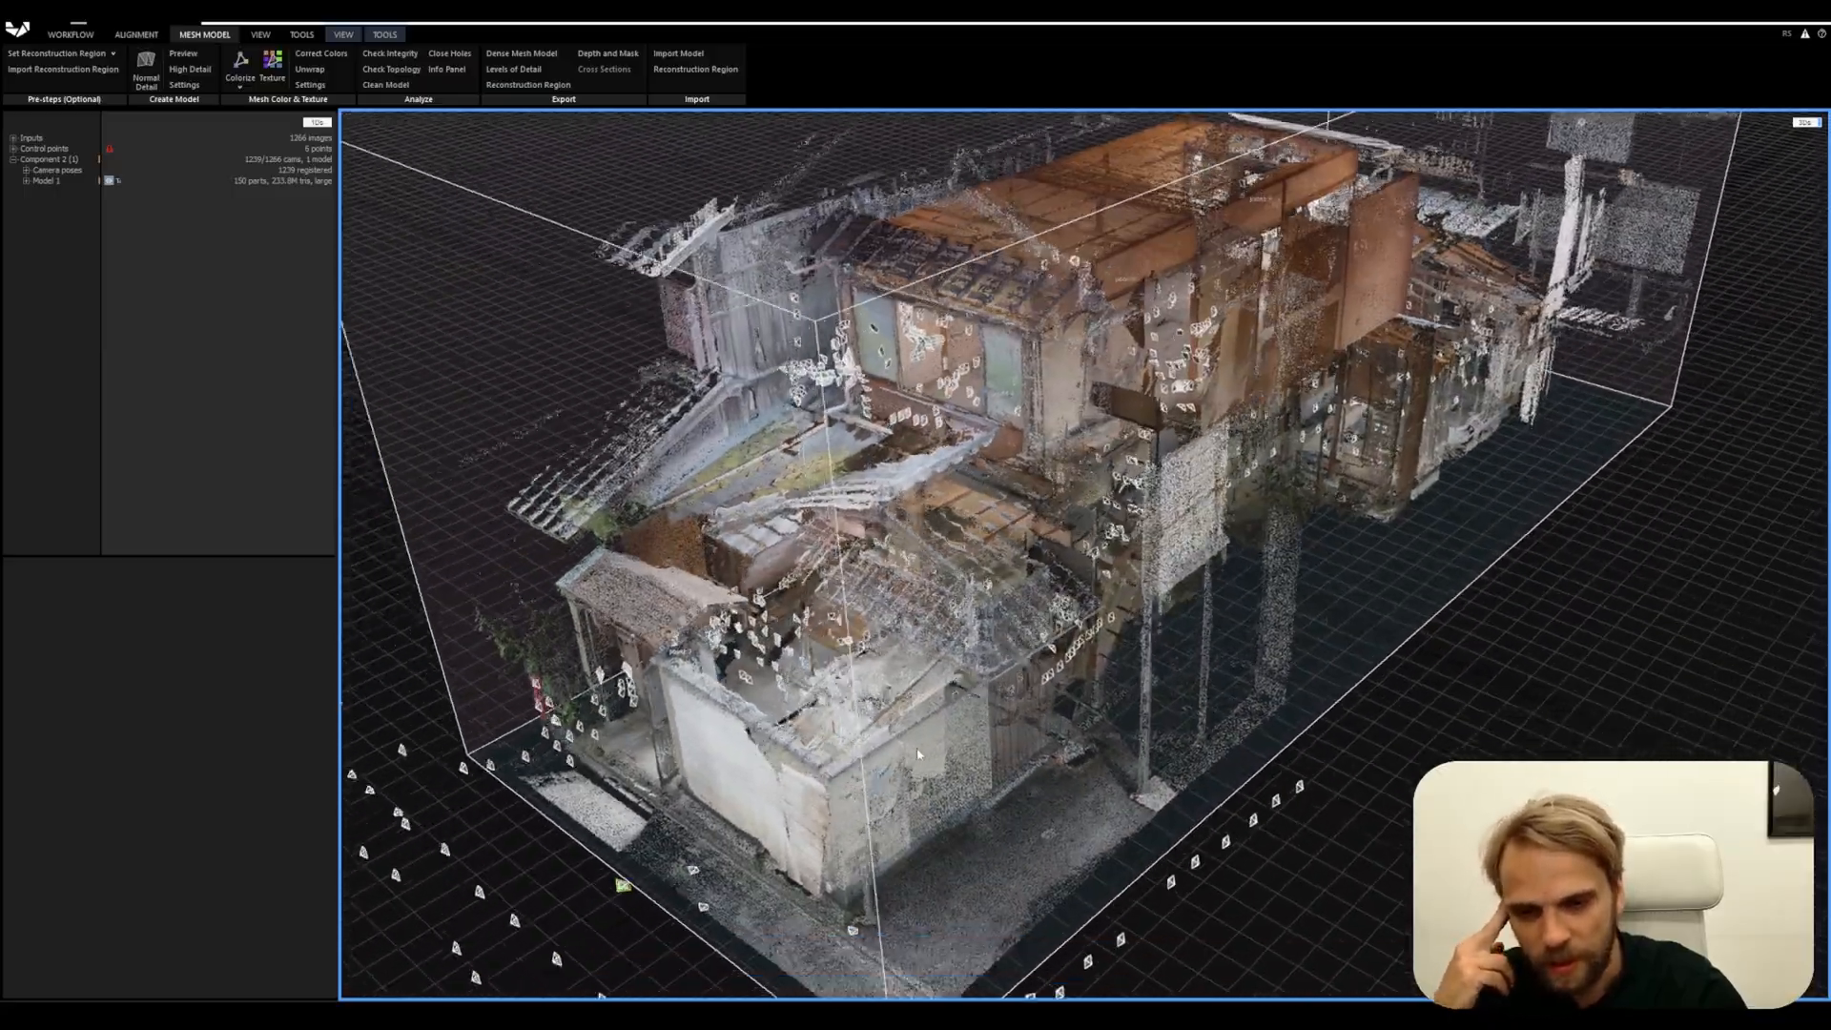
pyautogui.scroll(3, 875, 719)
pyautogui.scroll(-6, 876, 720)
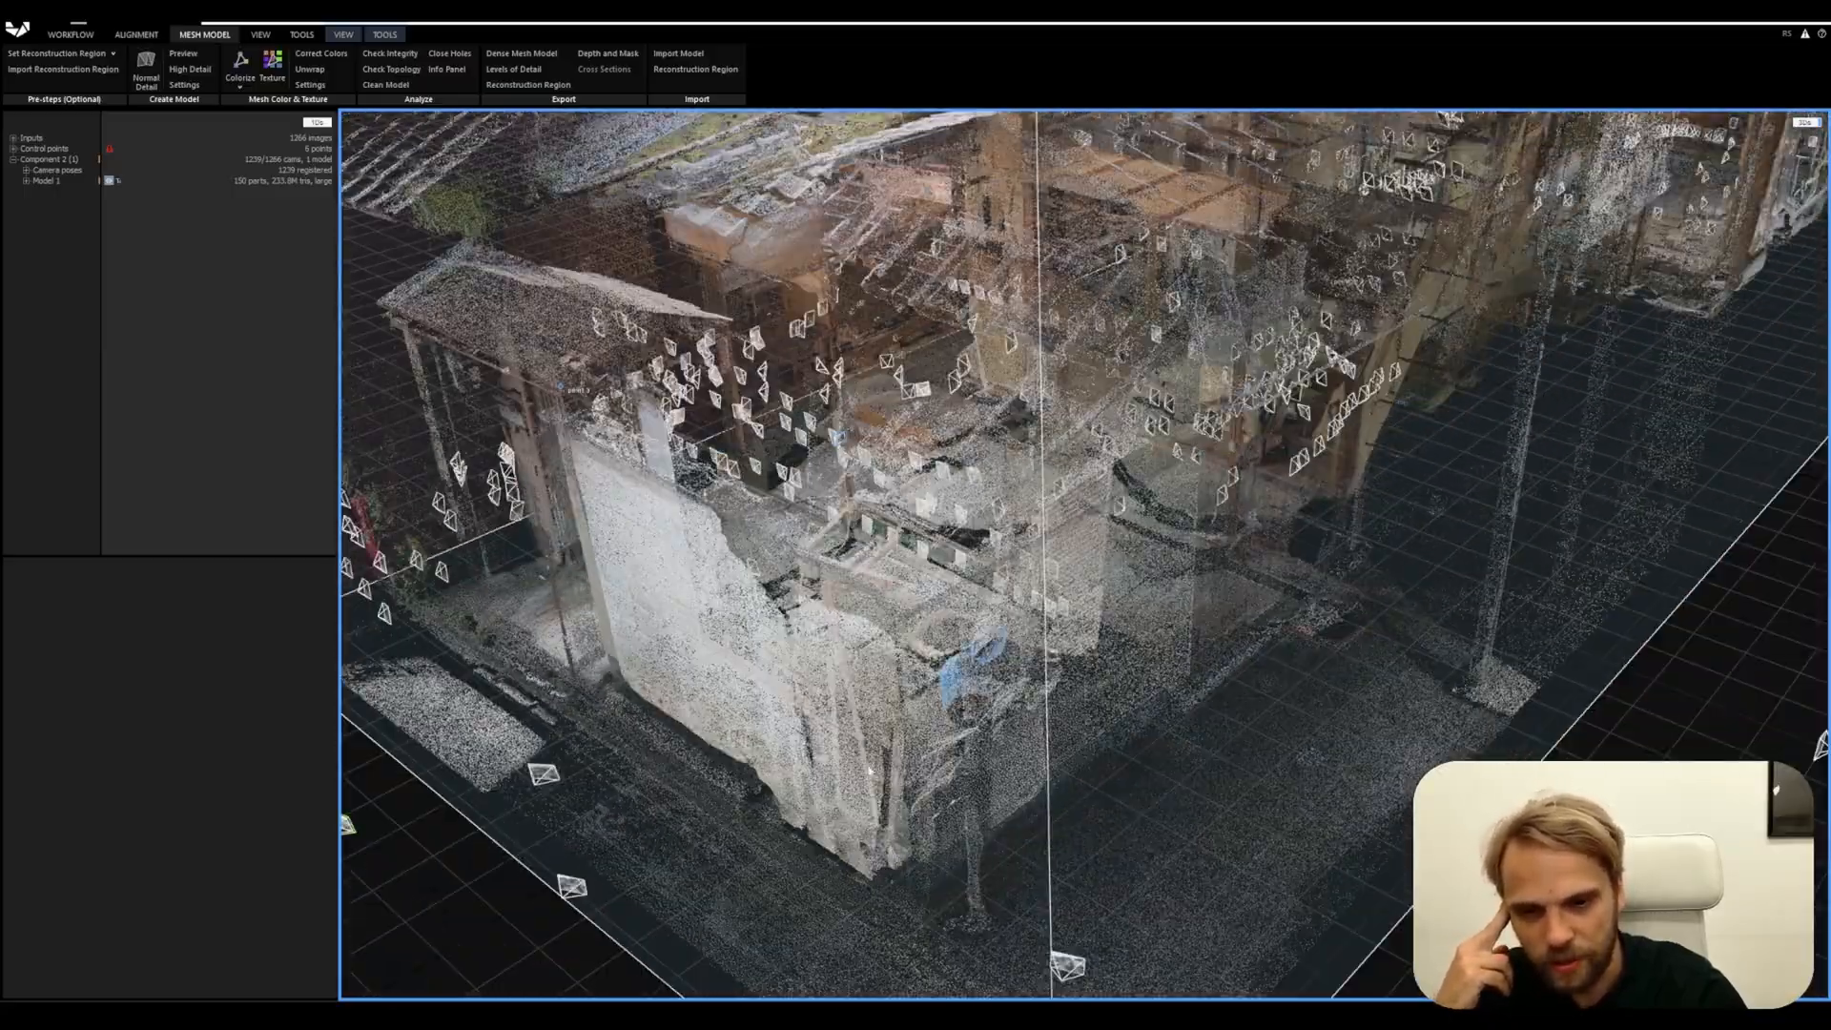
pyautogui.moveTo(876, 719); pyautogui.dragTo(427, 122)
pyautogui.scroll(-4, 1096, 629)
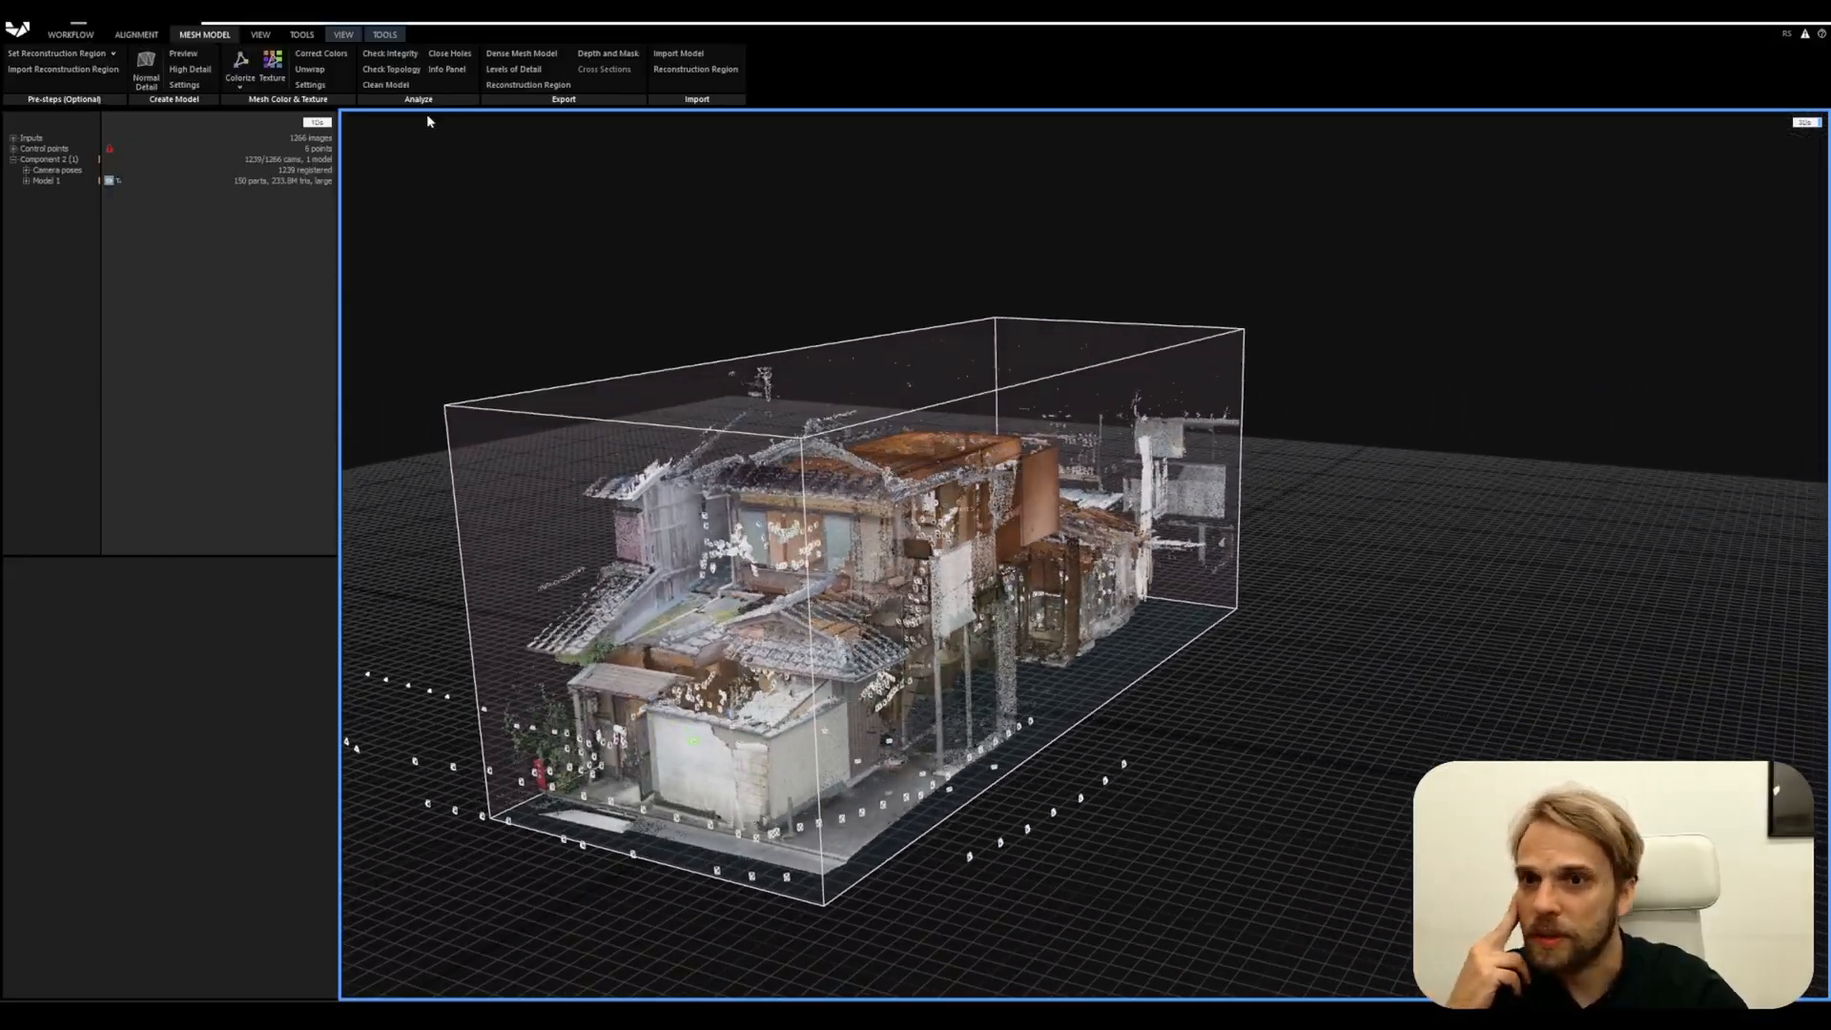
pyautogui.moveTo(773, 442); pyautogui.dragTo(788, 472)
pyautogui.scroll(10, 788, 472)
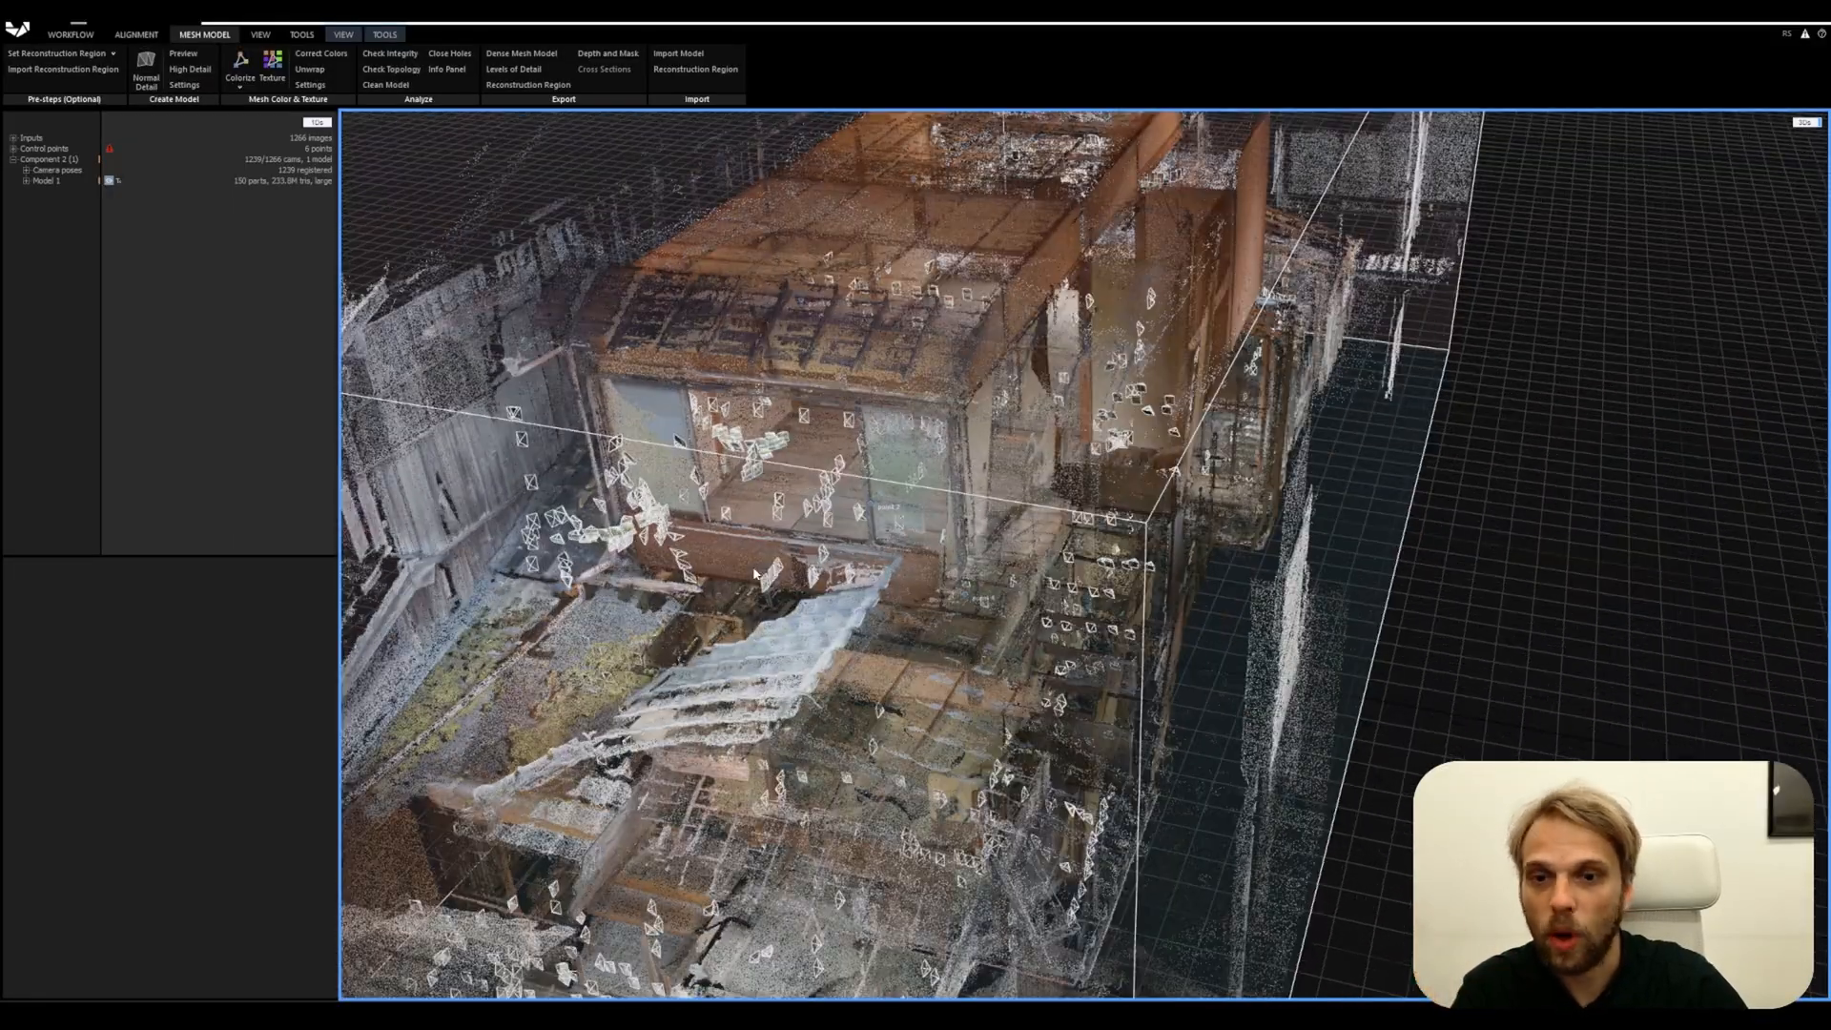
pyautogui.scroll(-10, 813, 485)
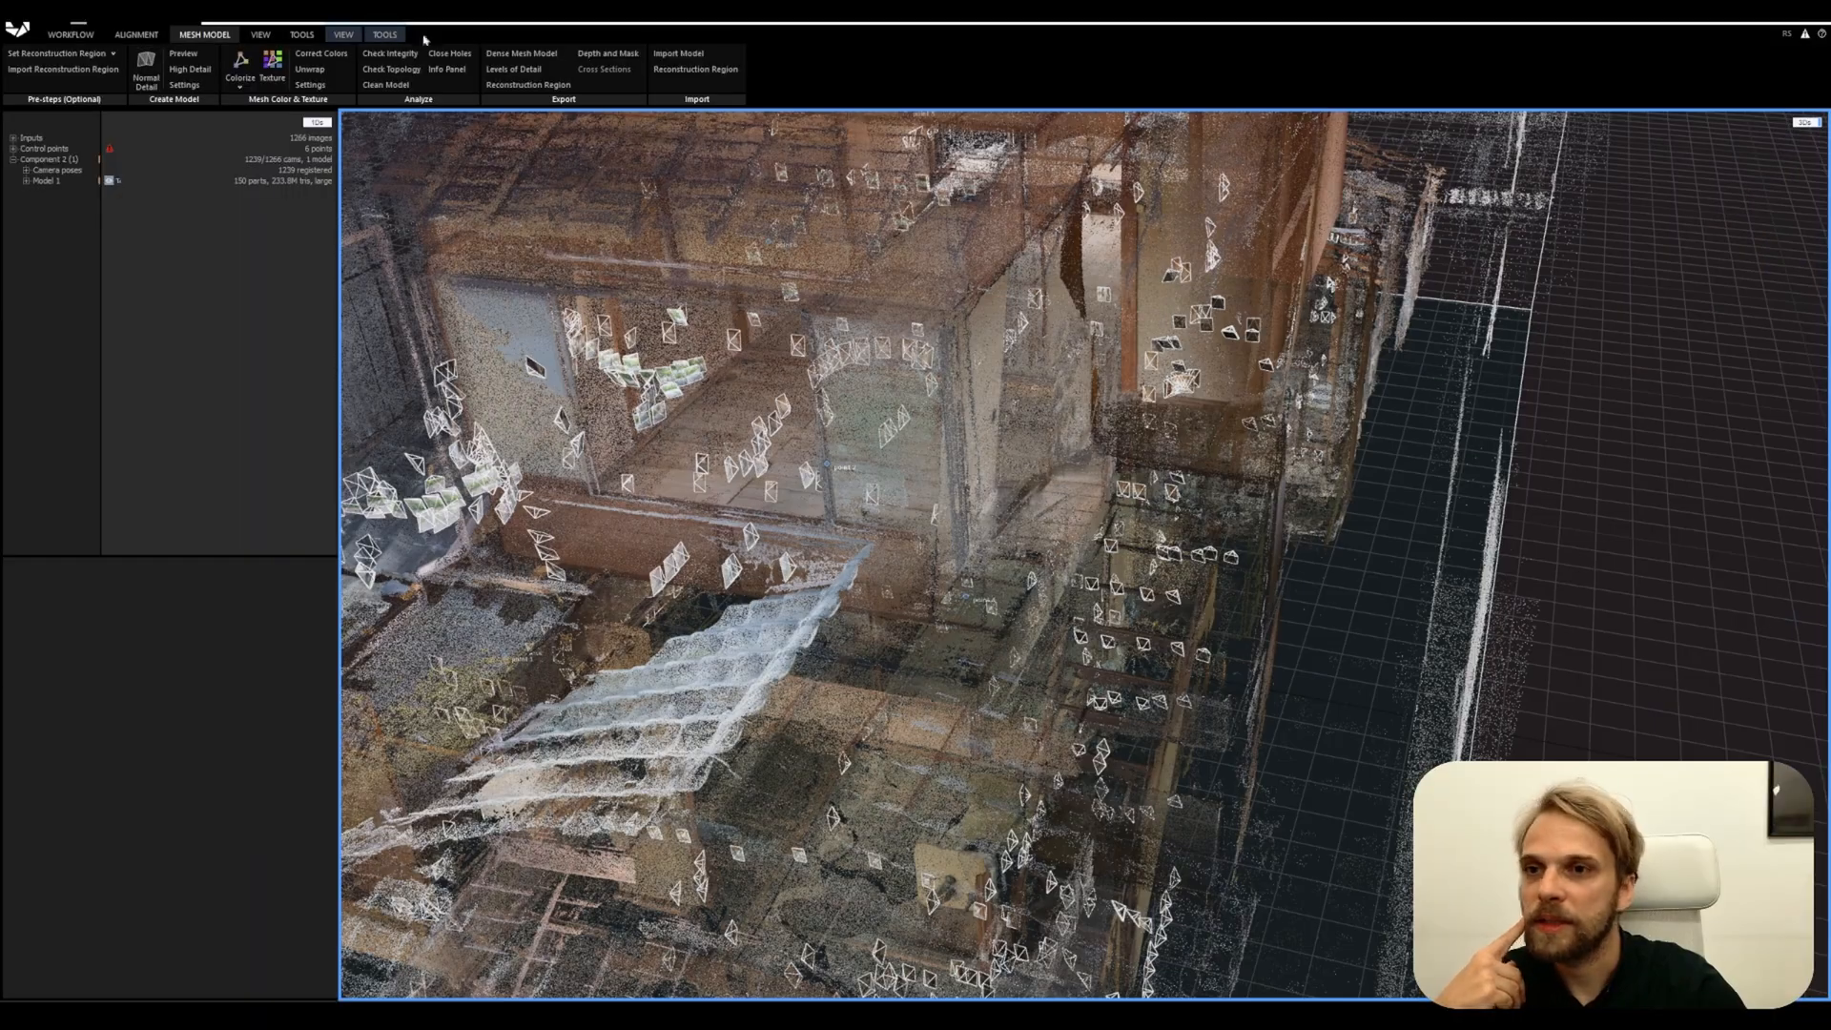
# Create a clipping box around a narrow section of the house interior to isolate that part of the textured mesh
pyautogui.click(385, 35)
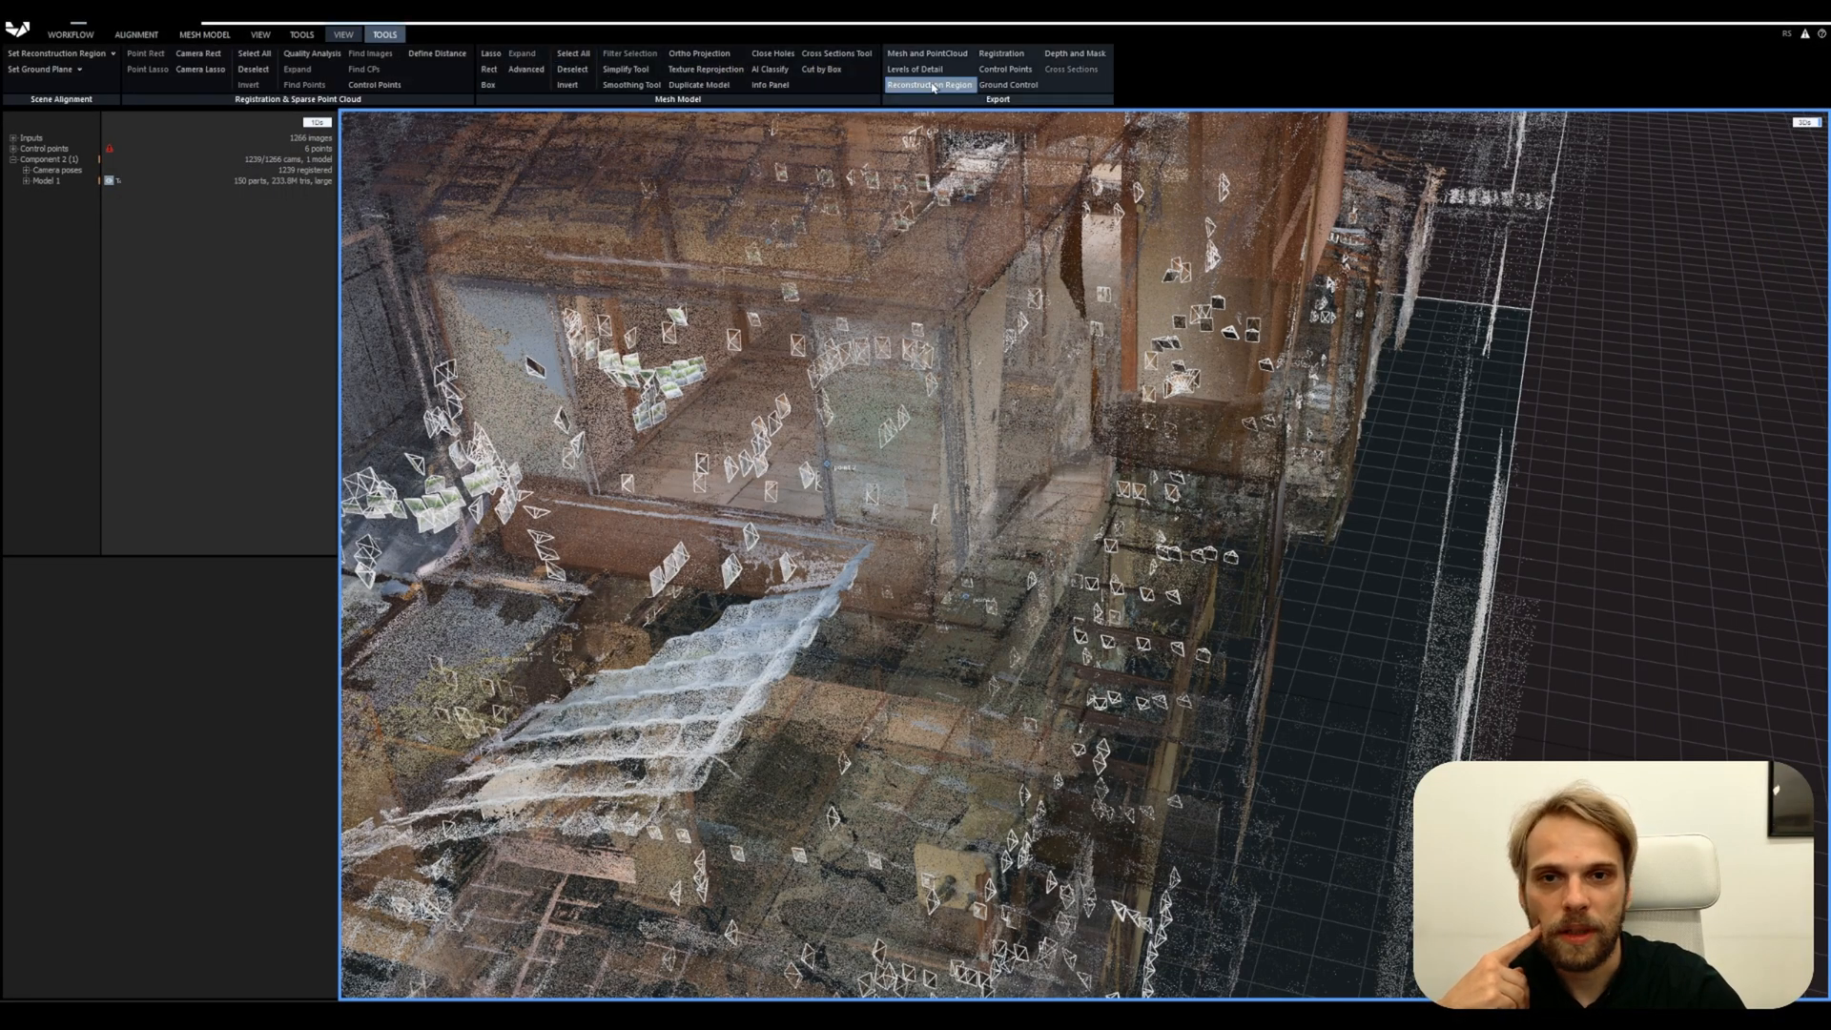
pyautogui.scroll(1, 815, 103)
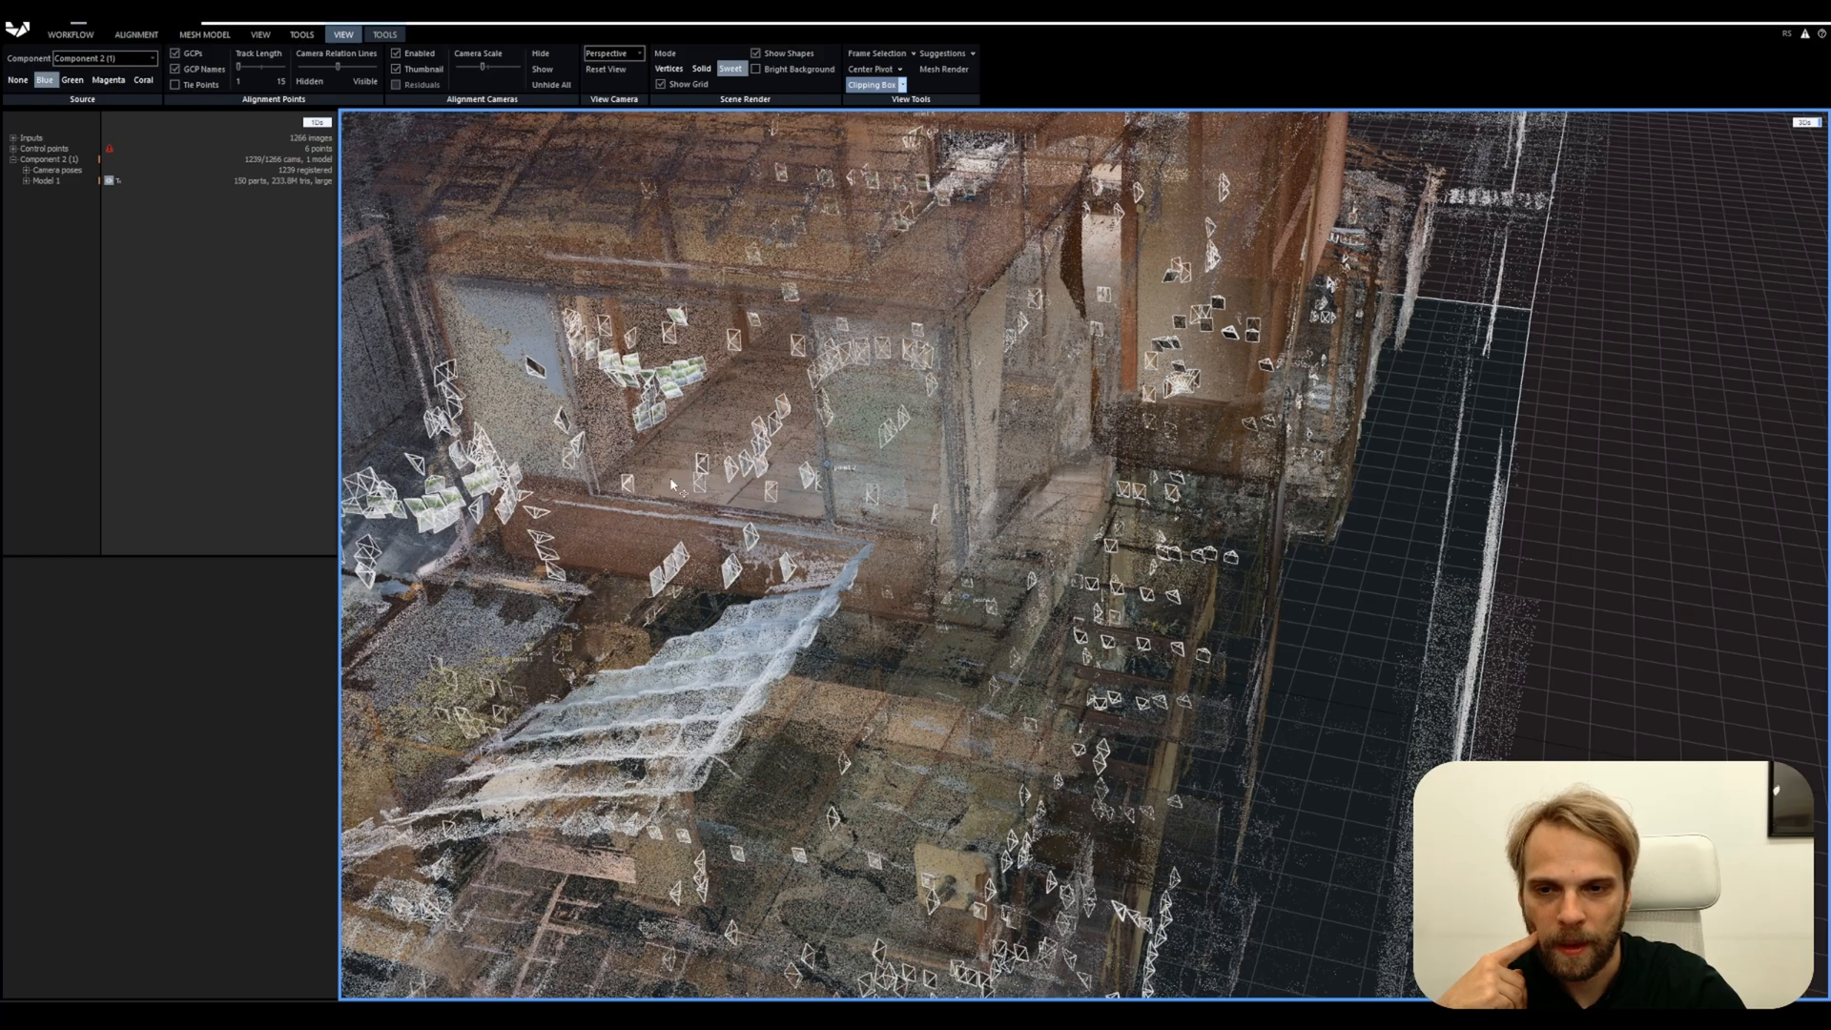
pyautogui.moveTo(673, 484); pyautogui.dragTo(589, 607)
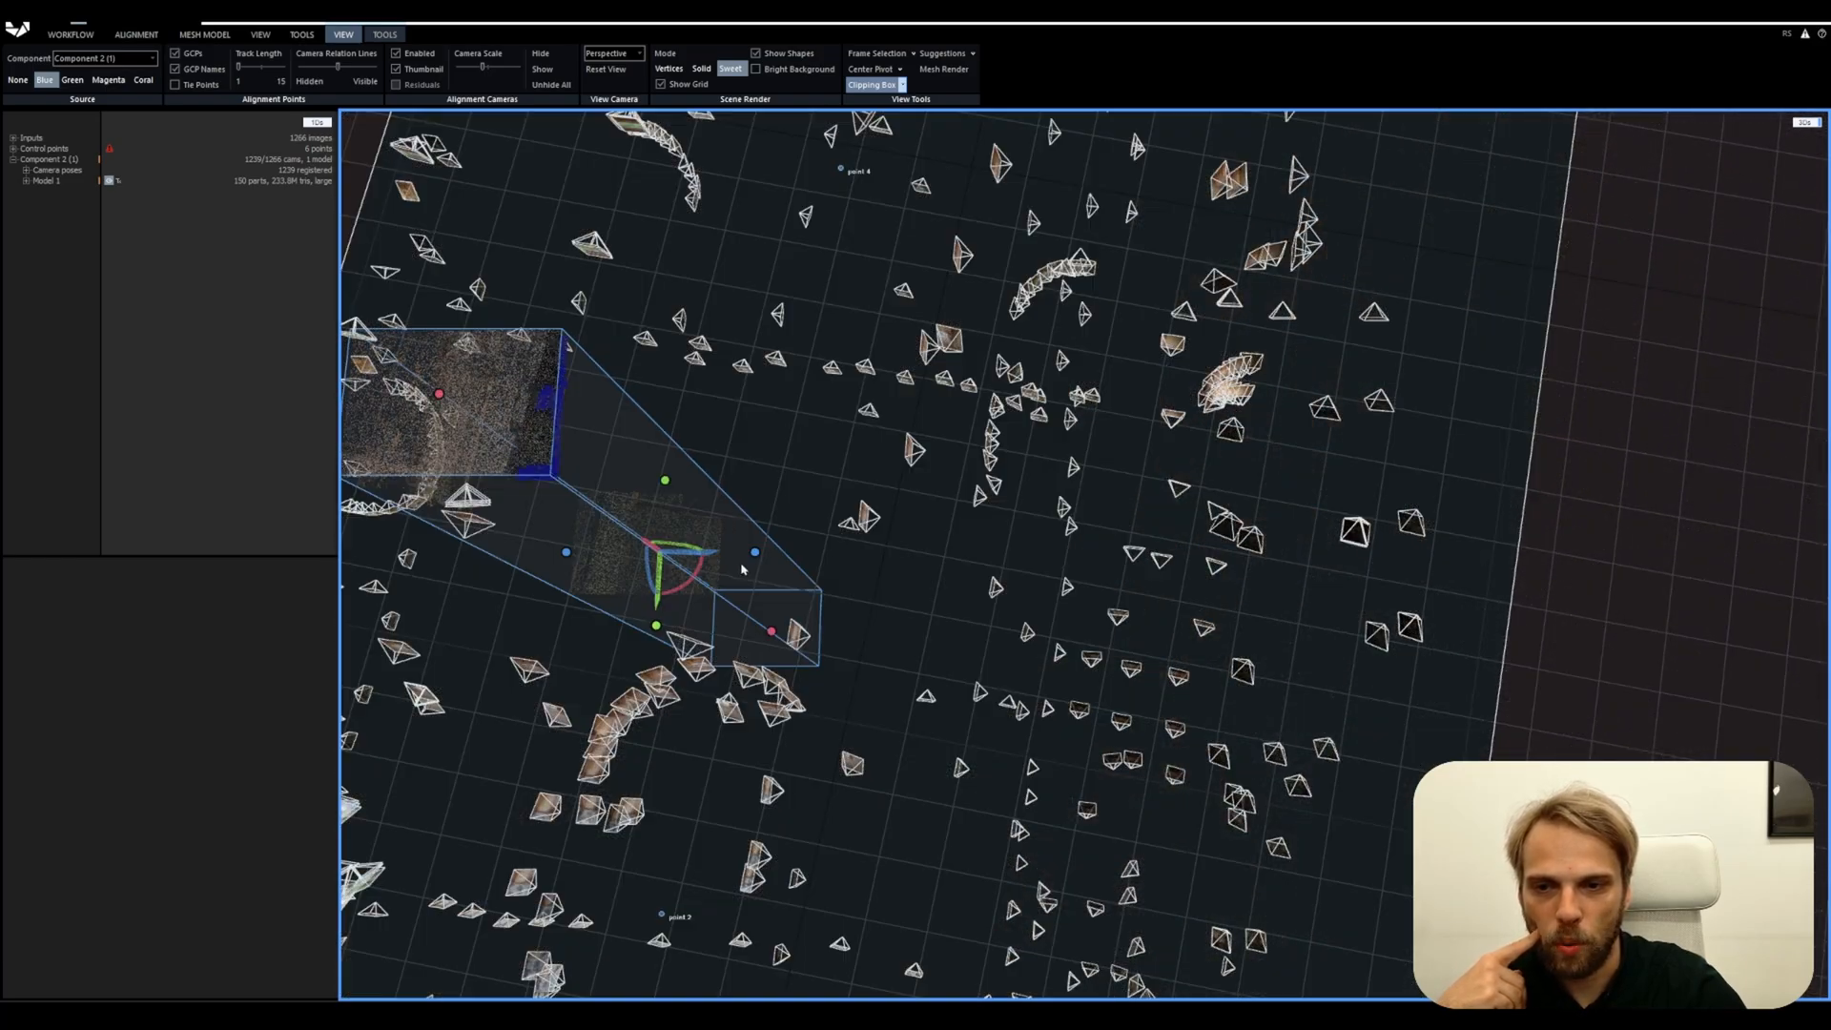
# Examine the texture on the clipped wooden post and the broken floor around its base up close and from several angles
pyautogui.scroll(-5, 740, 475)
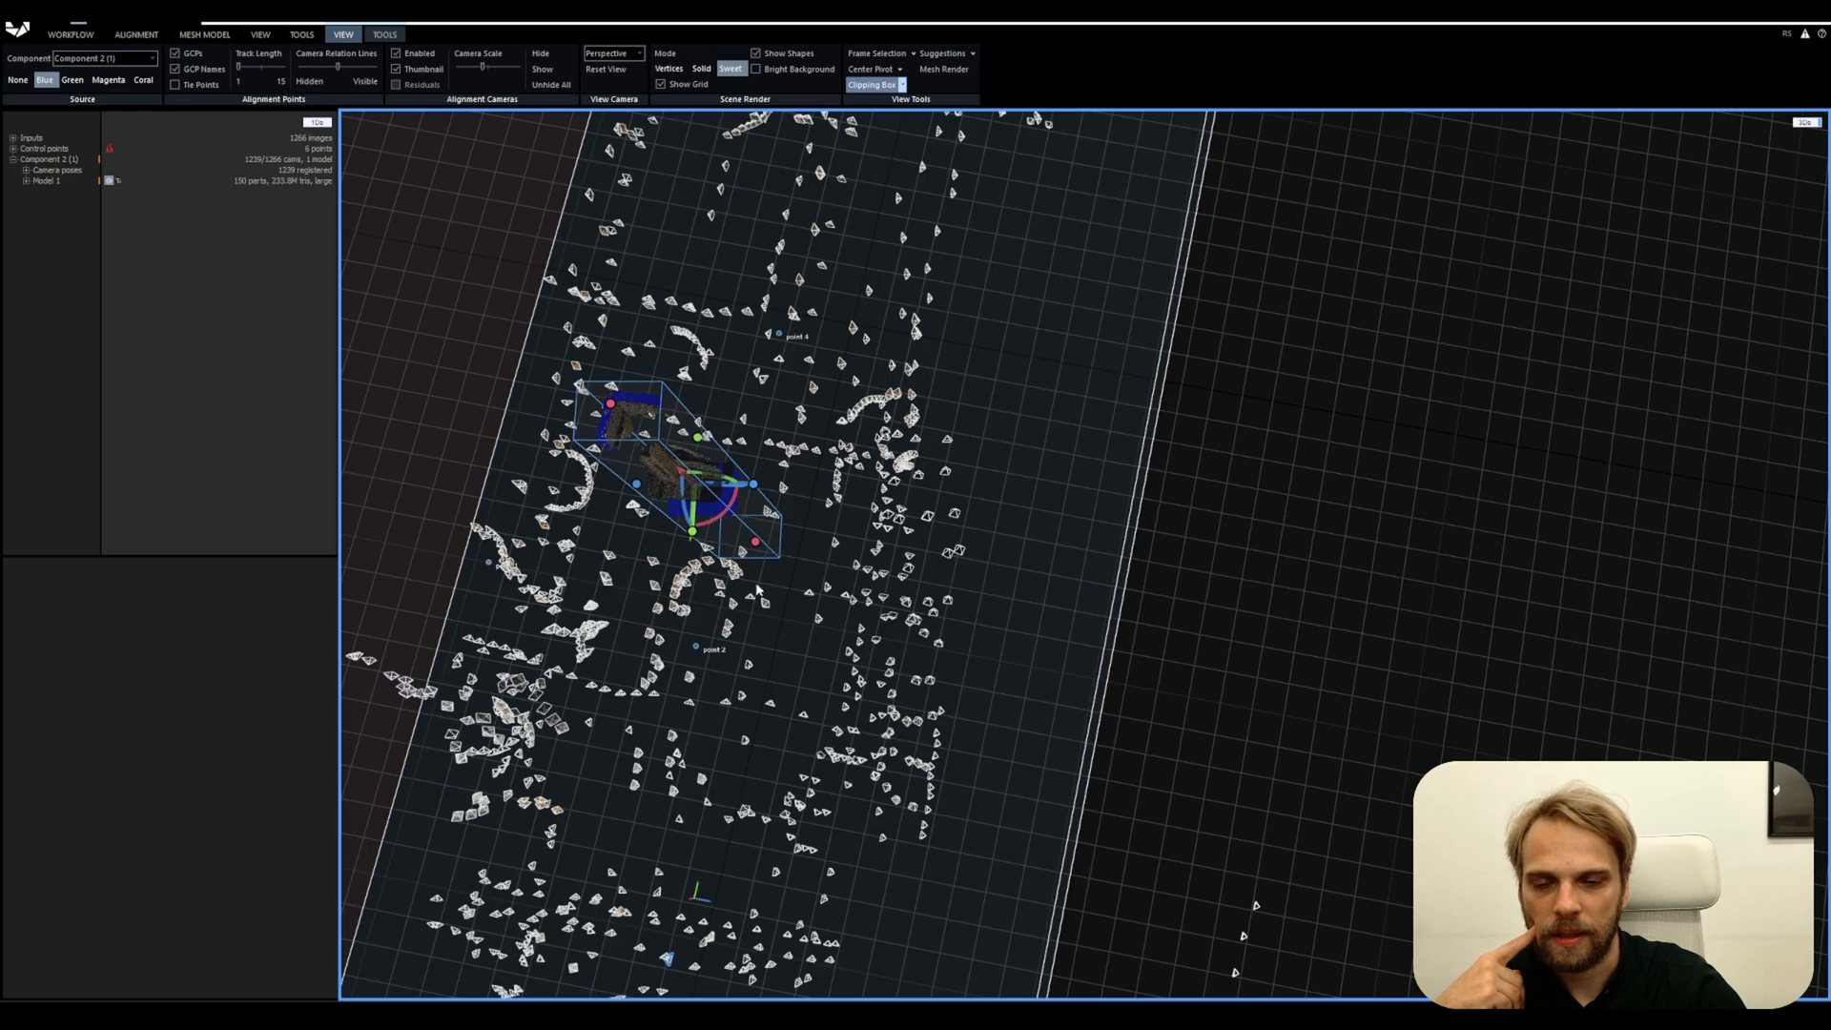
pyautogui.moveTo(790, 591); pyautogui.dragTo(897, 635)
pyautogui.scroll(6, 944, 649)
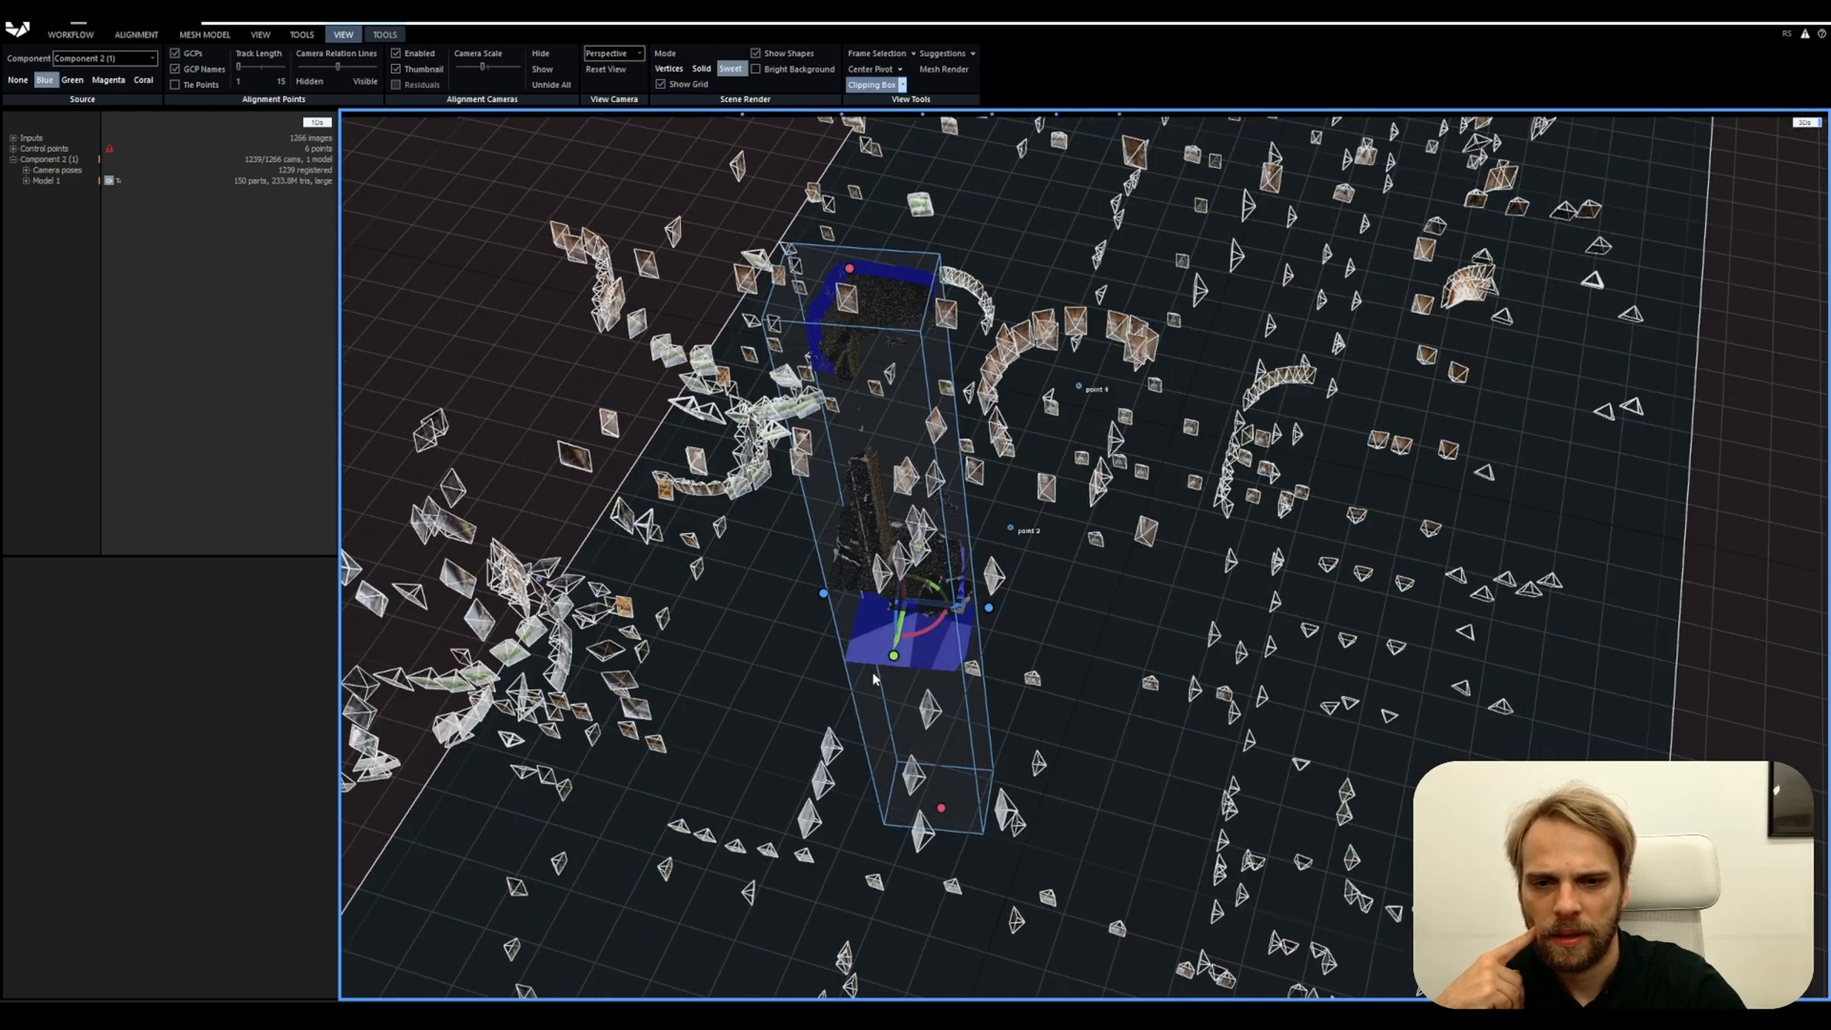
pyautogui.scroll(-4, 988, 673)
pyautogui.moveTo(988, 673); pyautogui.dragTo(1041, 633)
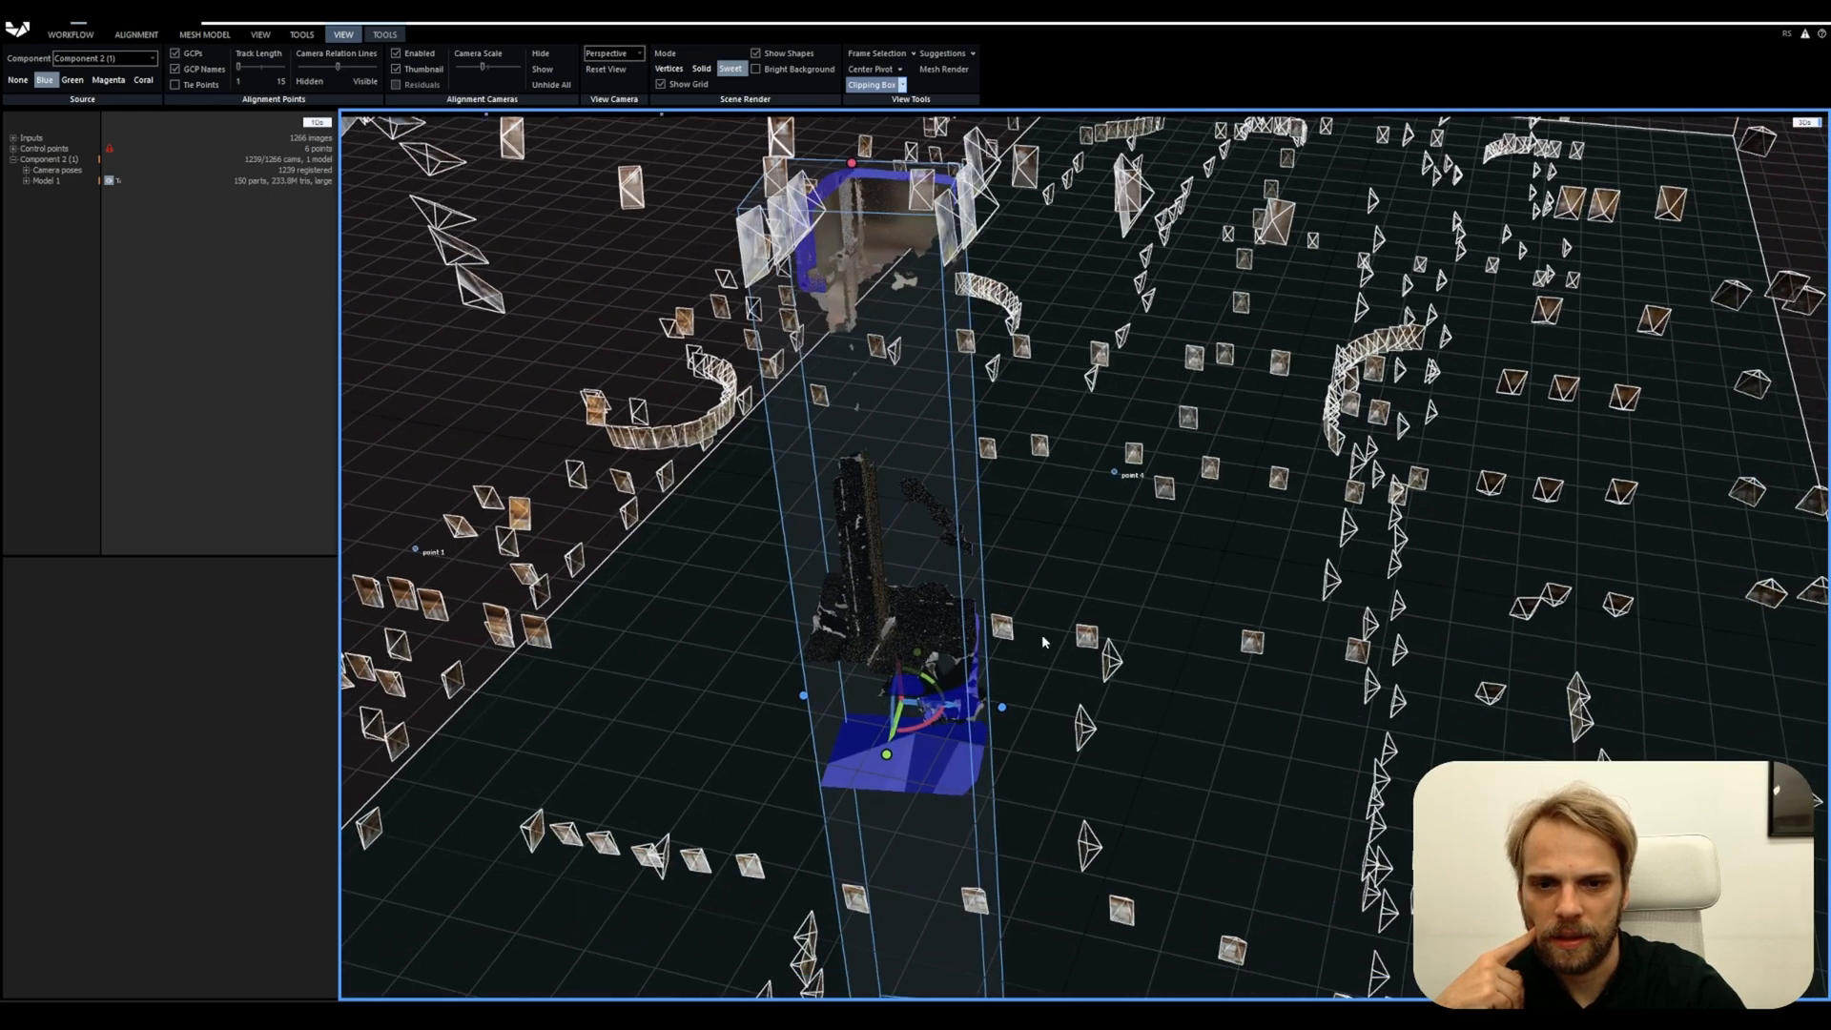
pyautogui.scroll(6, 857, 622)
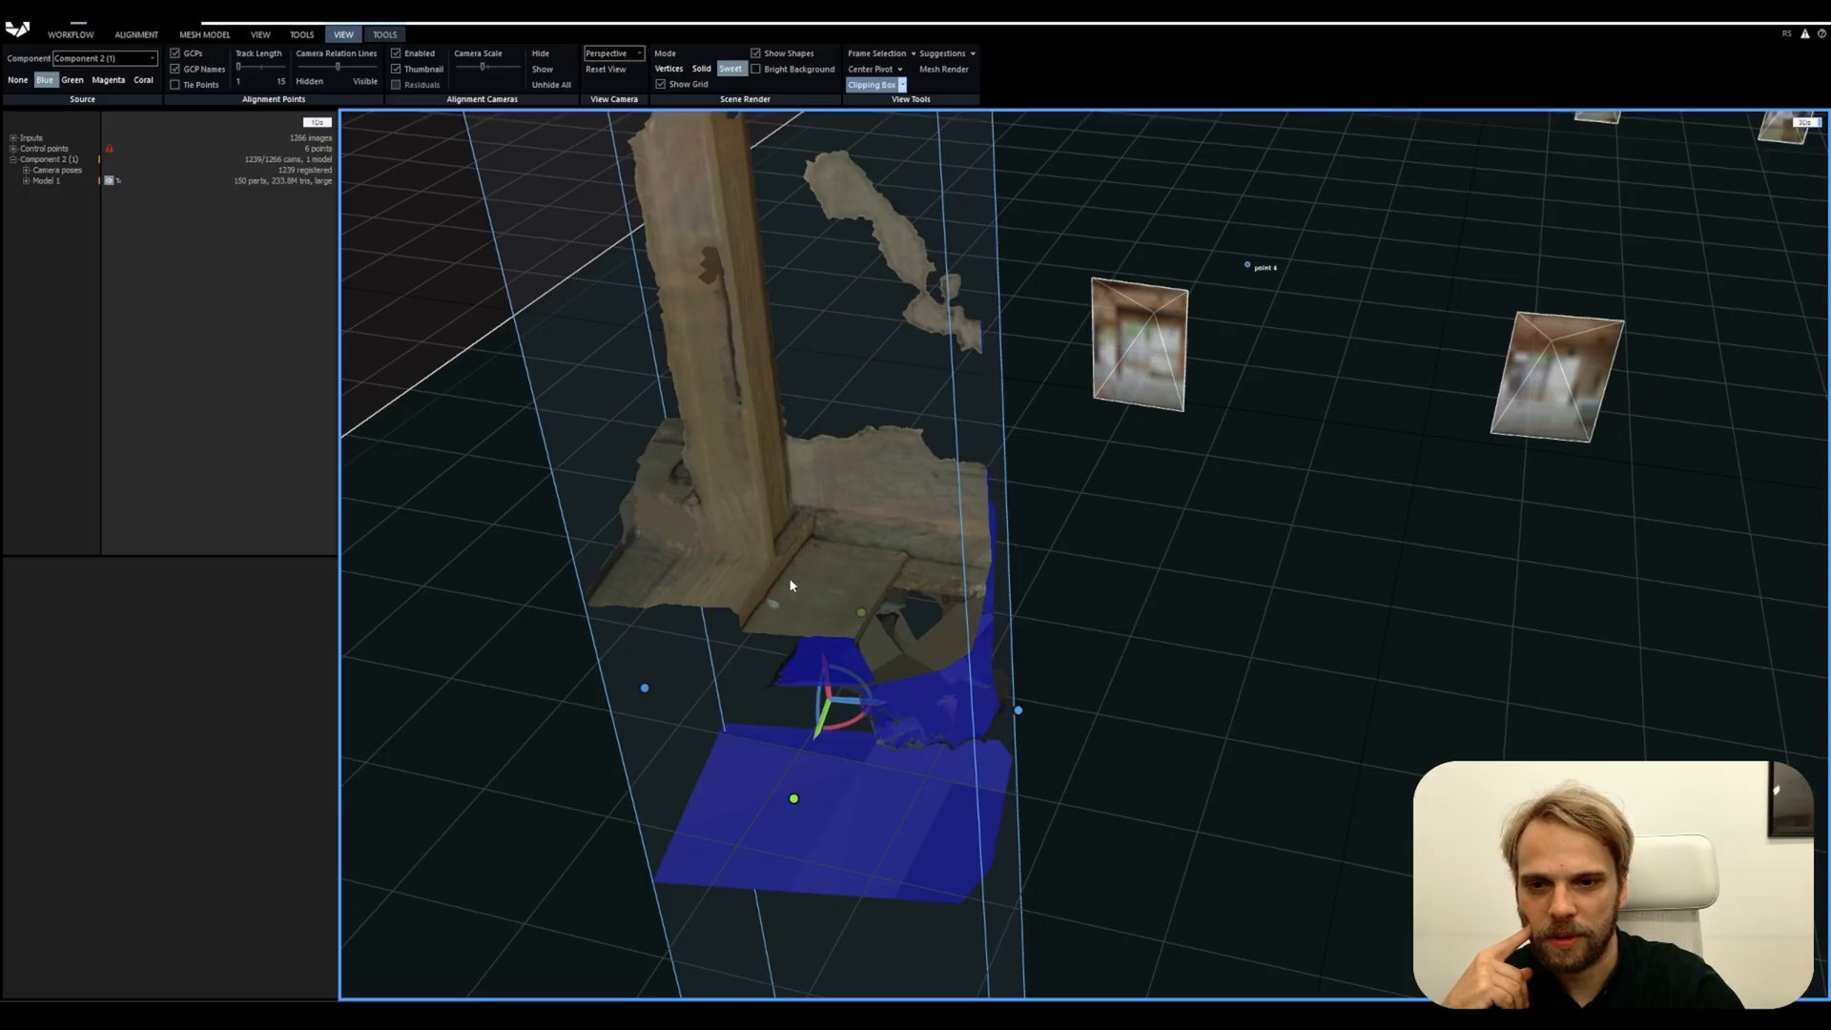
pyautogui.scroll(5, 849, 562)
pyautogui.scroll(-10, 859, 557)
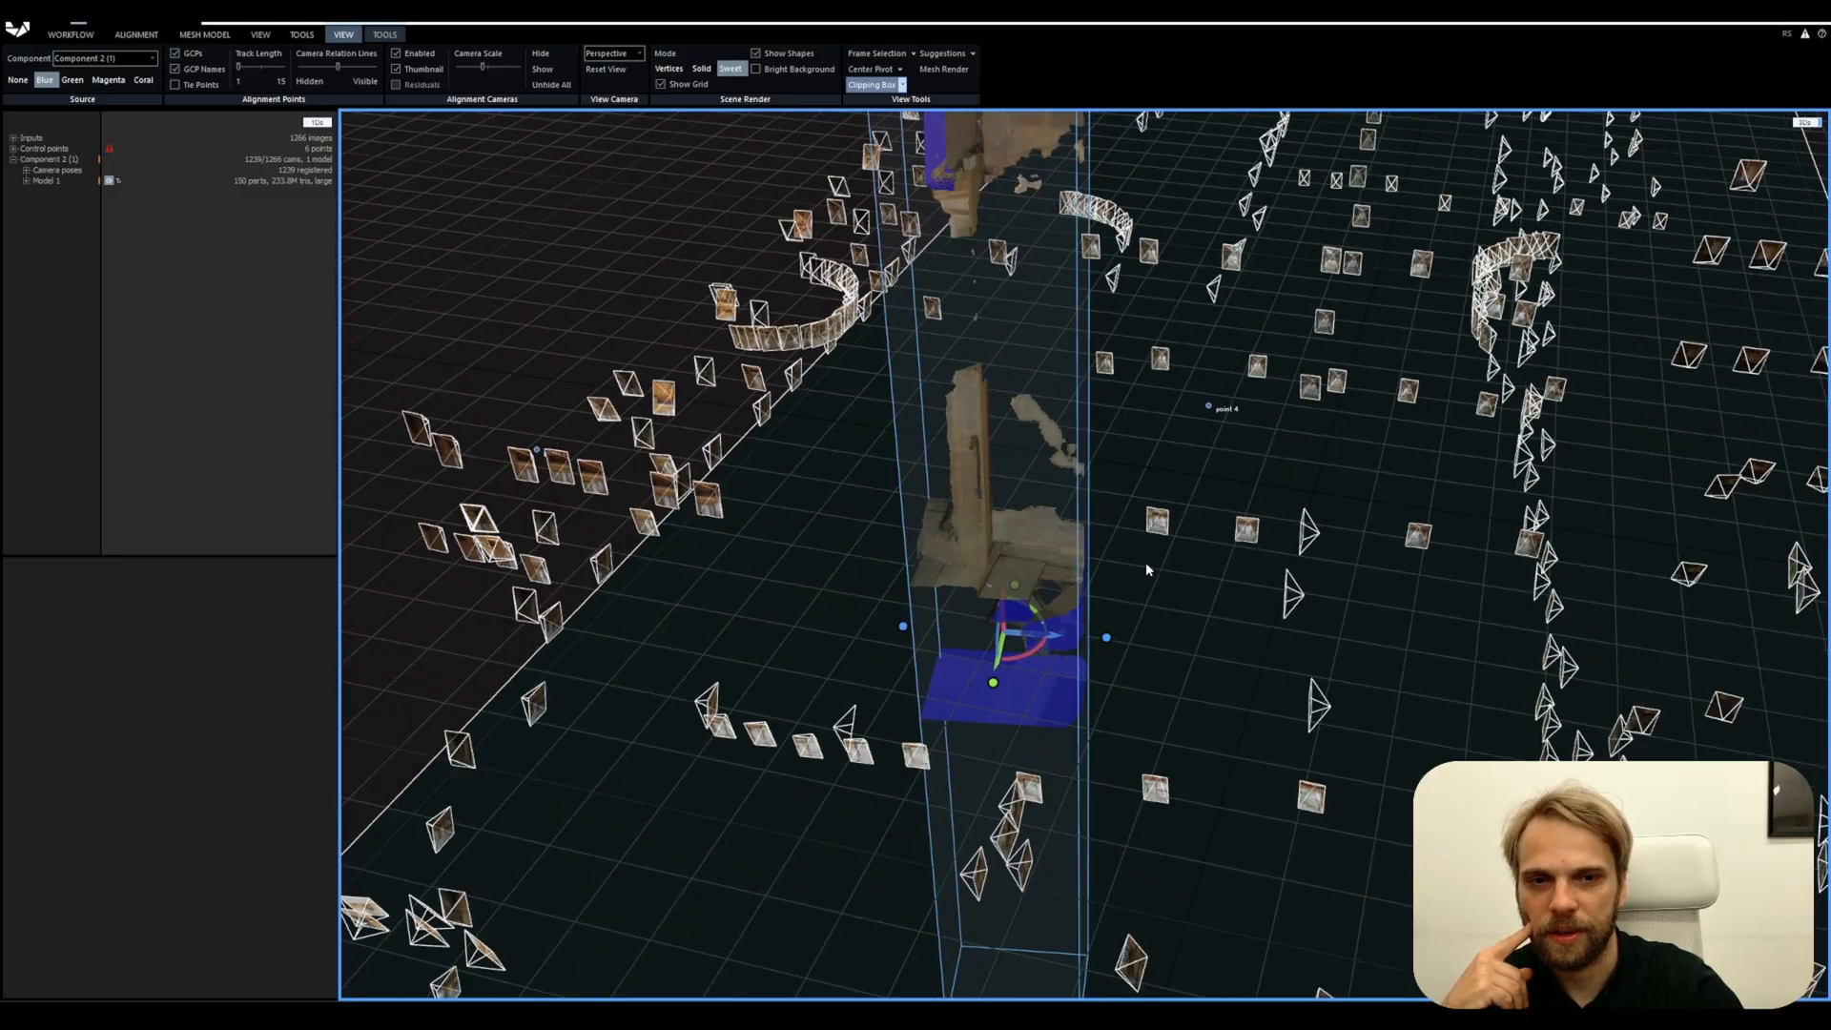
pyautogui.moveTo(1137, 409); pyautogui.dragTo(812, 530)
pyautogui.scroll(5, 940, 646)
pyautogui.scroll(3, 935, 663)
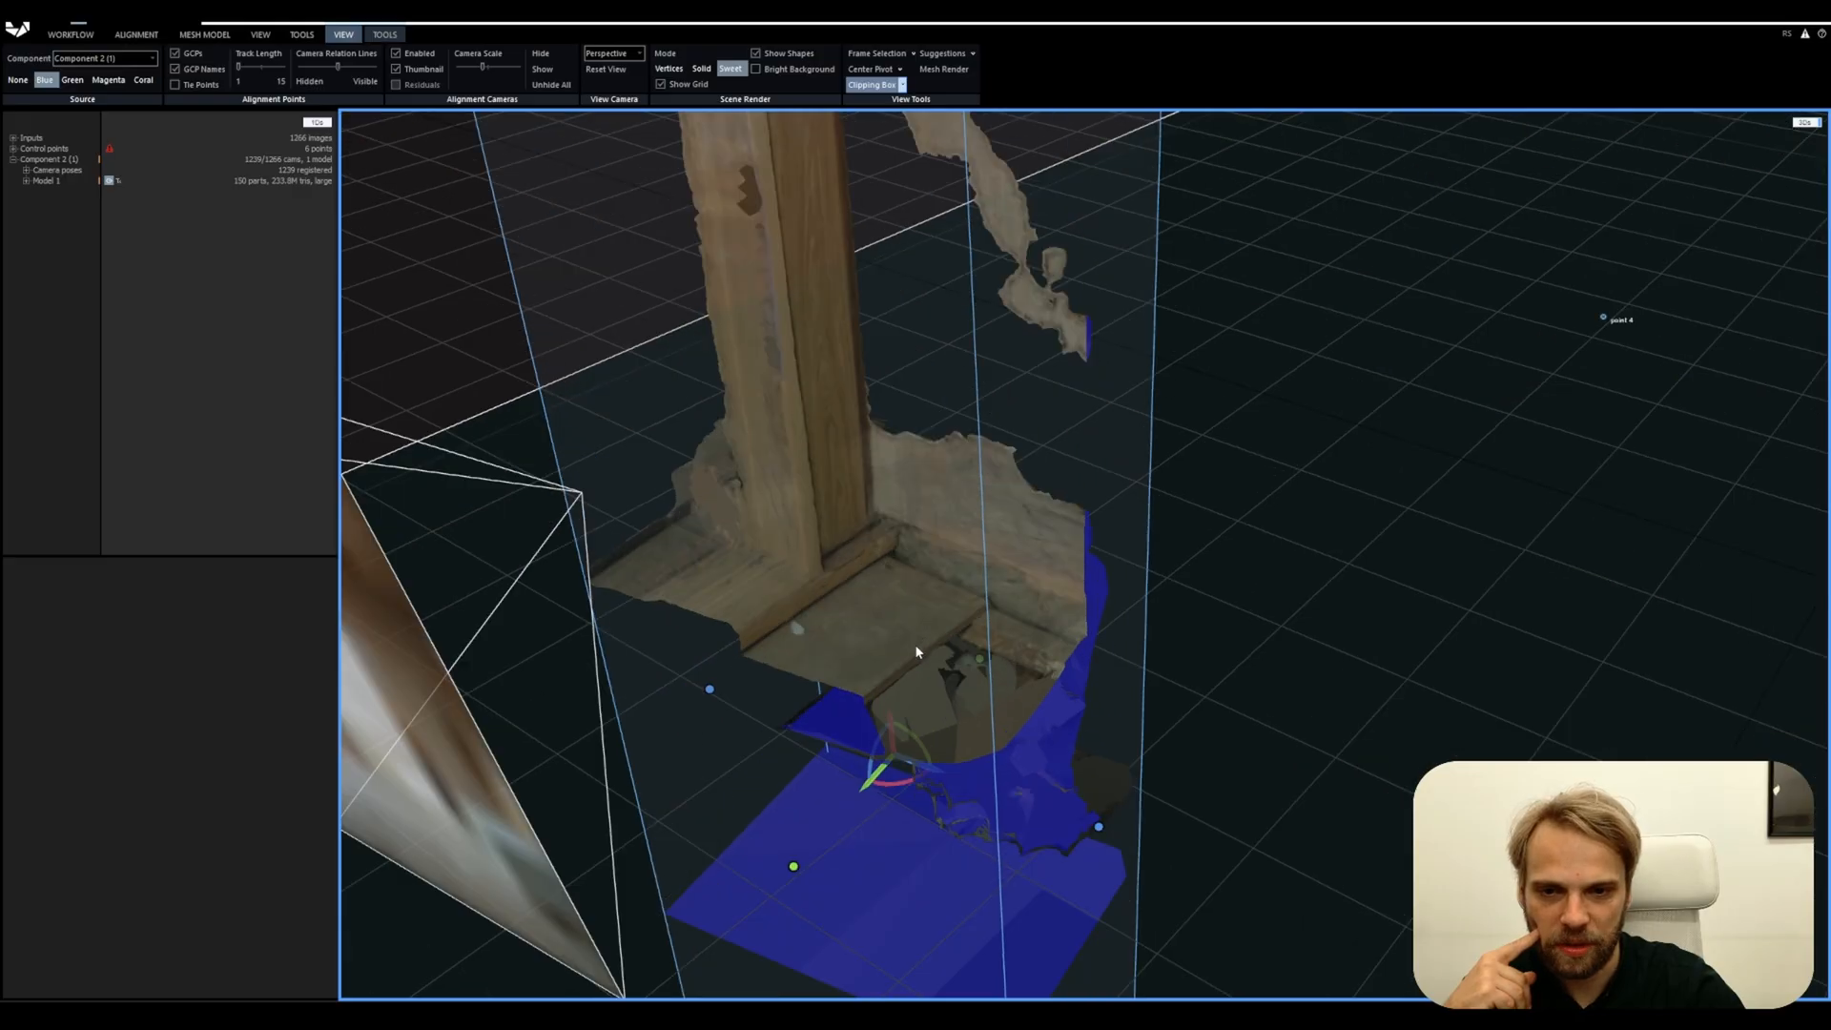
pyautogui.scroll(-4, 889, 780)
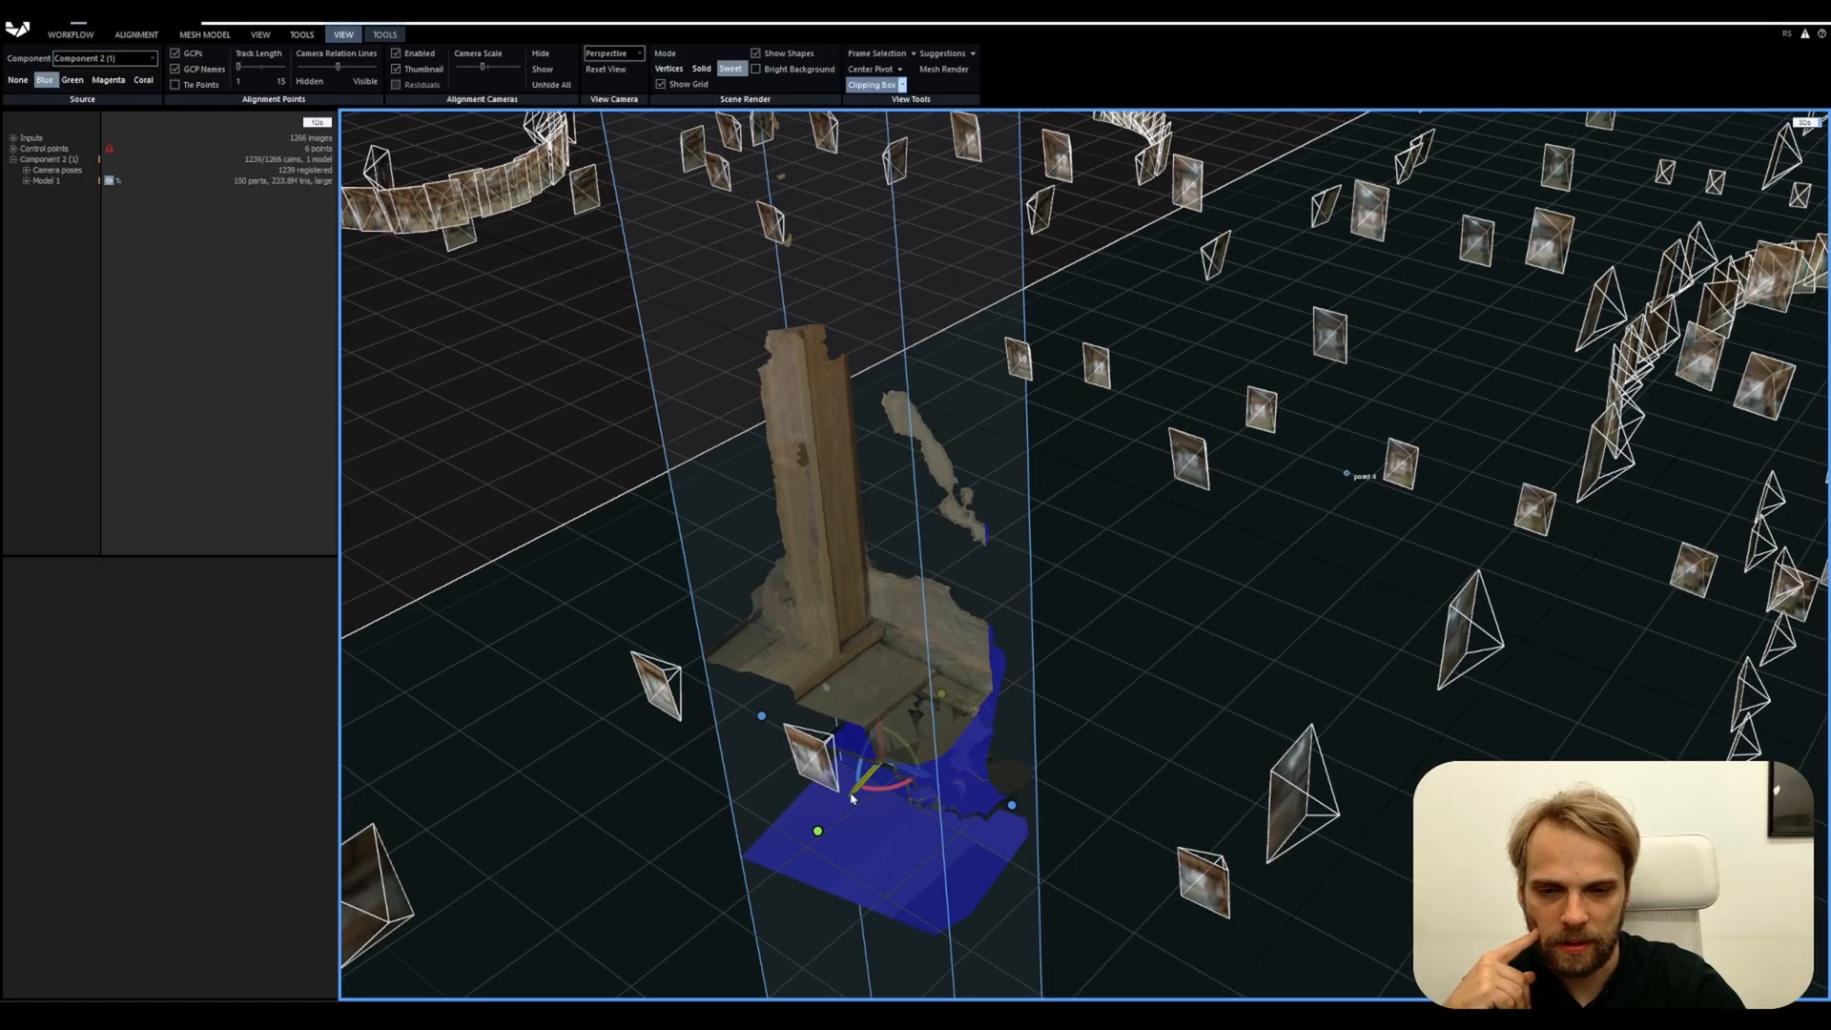
pyautogui.scroll(-6, 852, 797)
# Shift the clipping box onto the neighbouring floor patch with the looped cable and inspect its texture up close
pyautogui.moveTo(833, 505); pyautogui.dragTo(886, 858)
pyautogui.scroll(5, 840, 826)
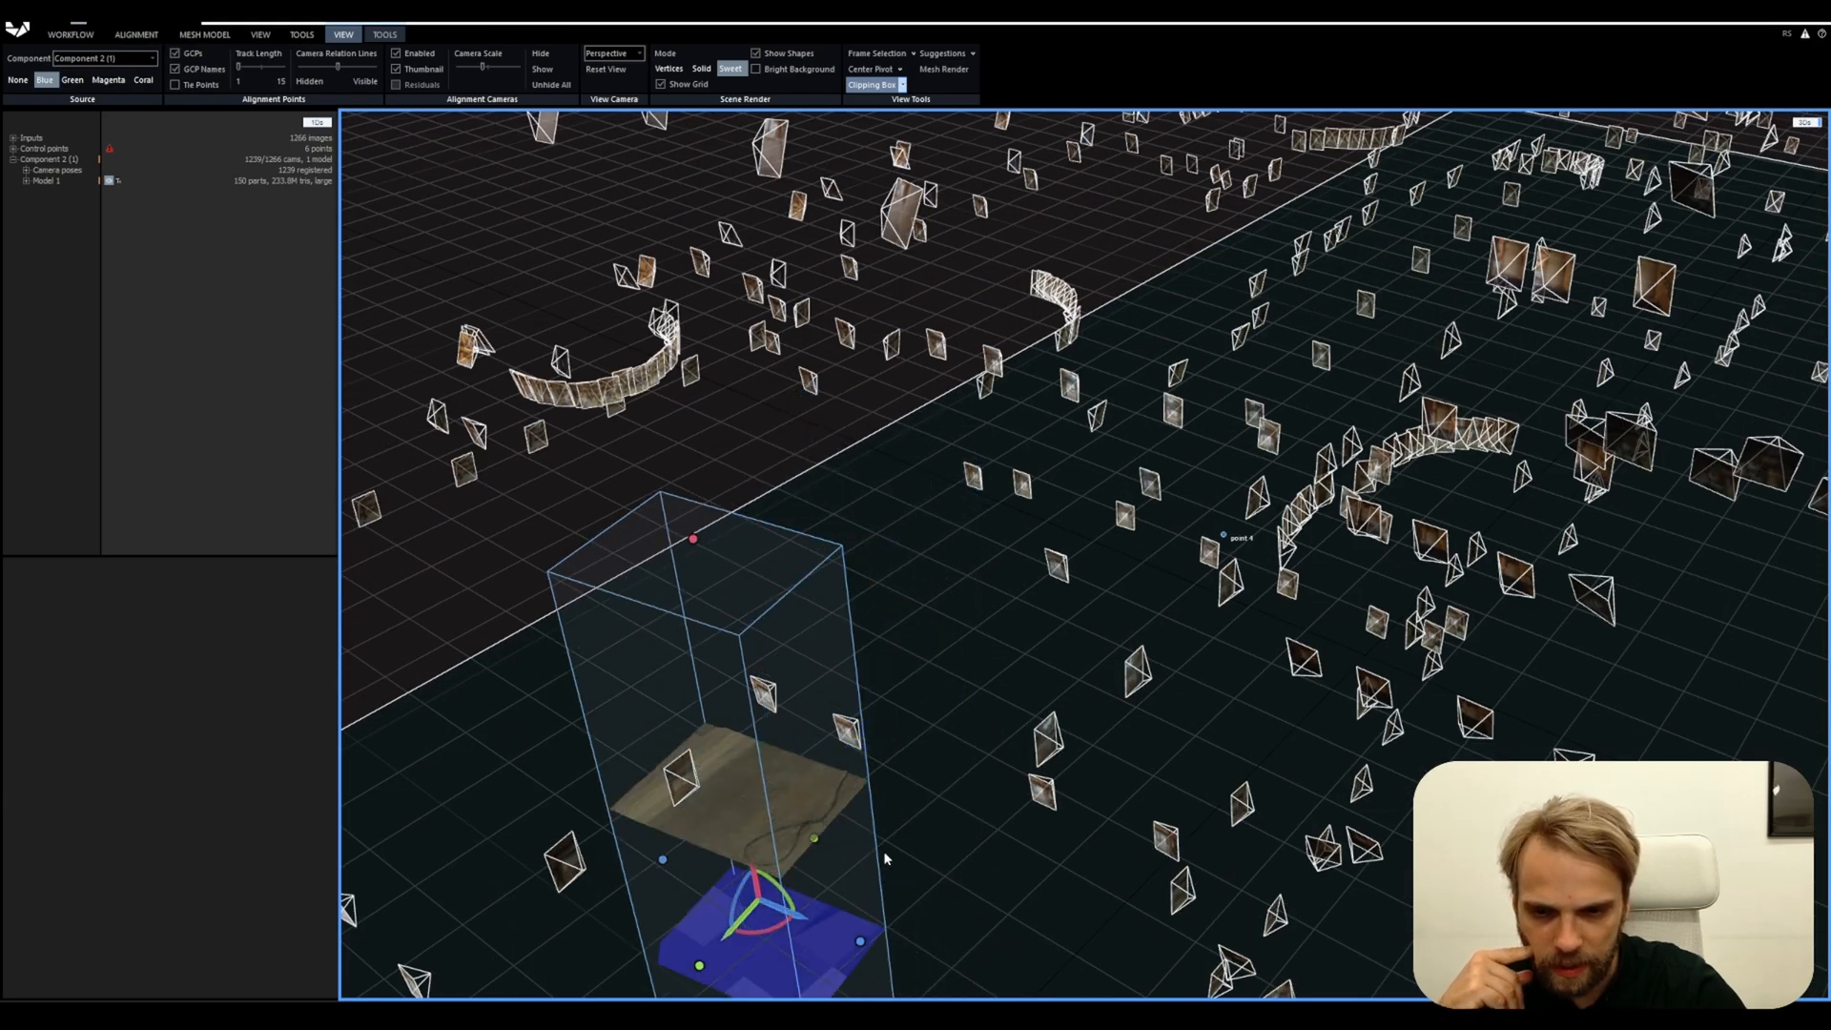
pyautogui.scroll(-3, 929, 855)
pyautogui.scroll(8, 835, 691)
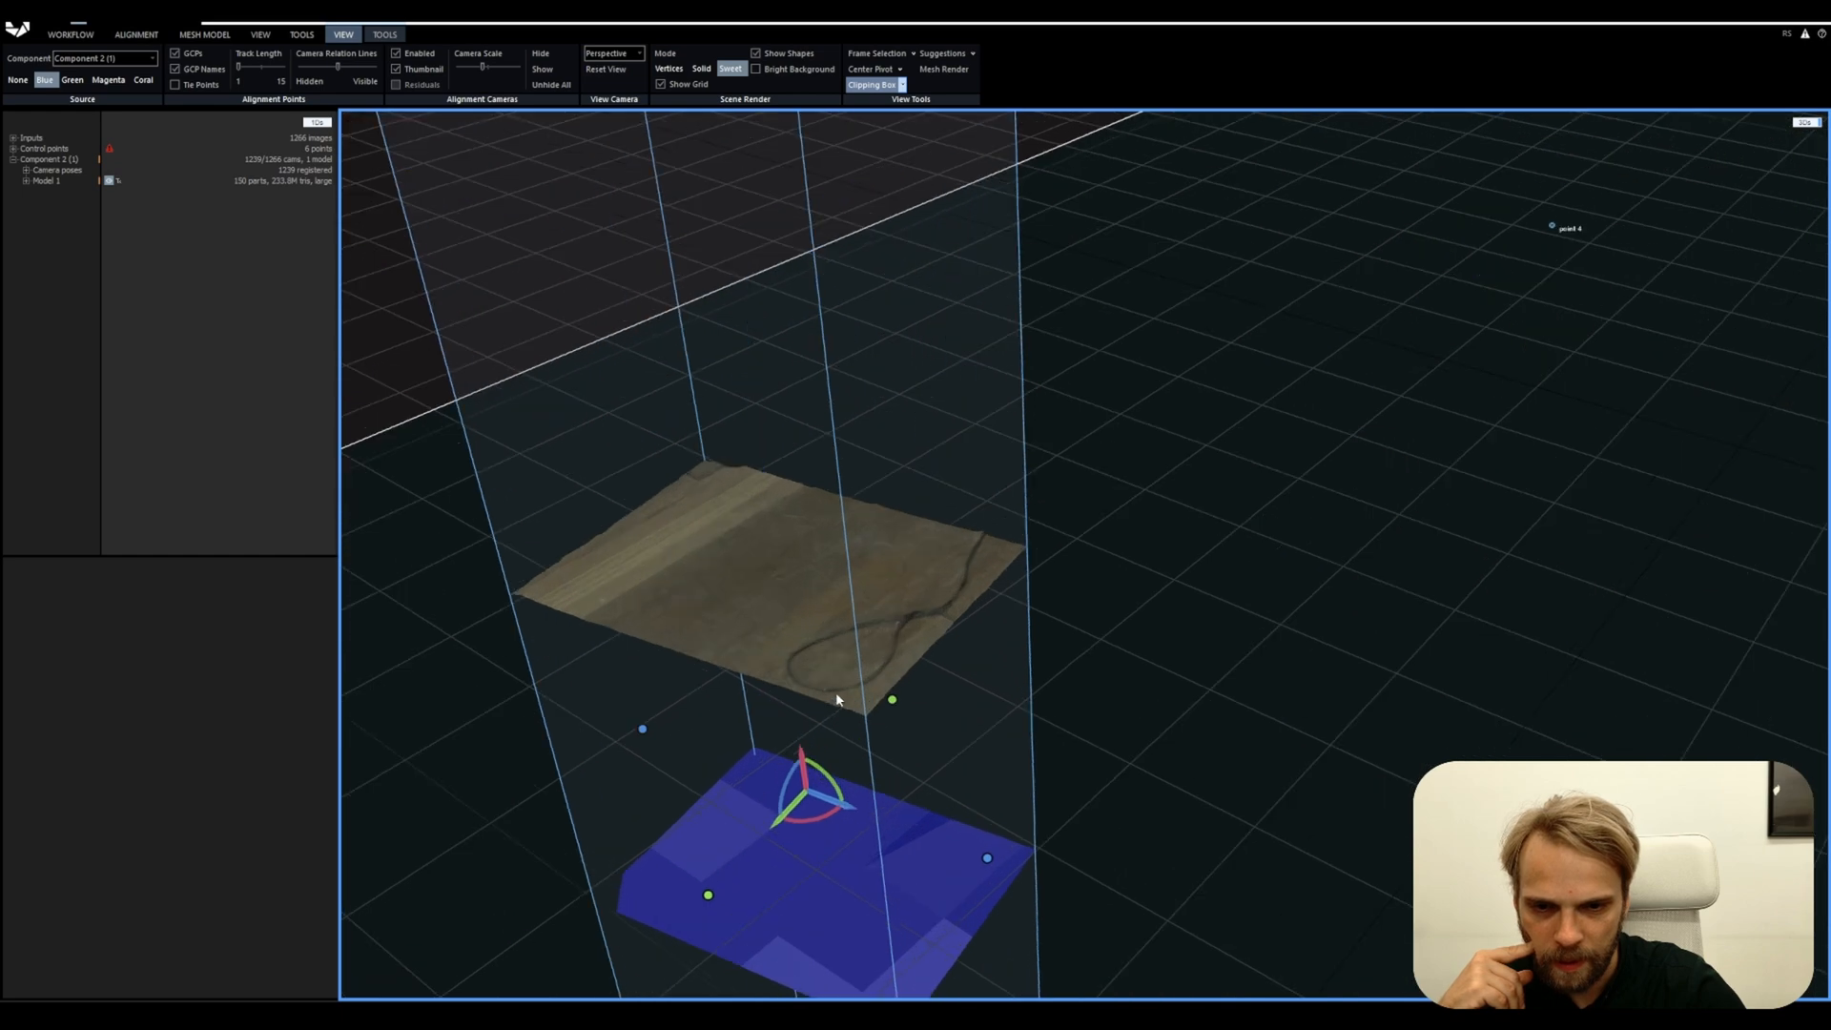
pyautogui.scroll(-5, 857, 665)
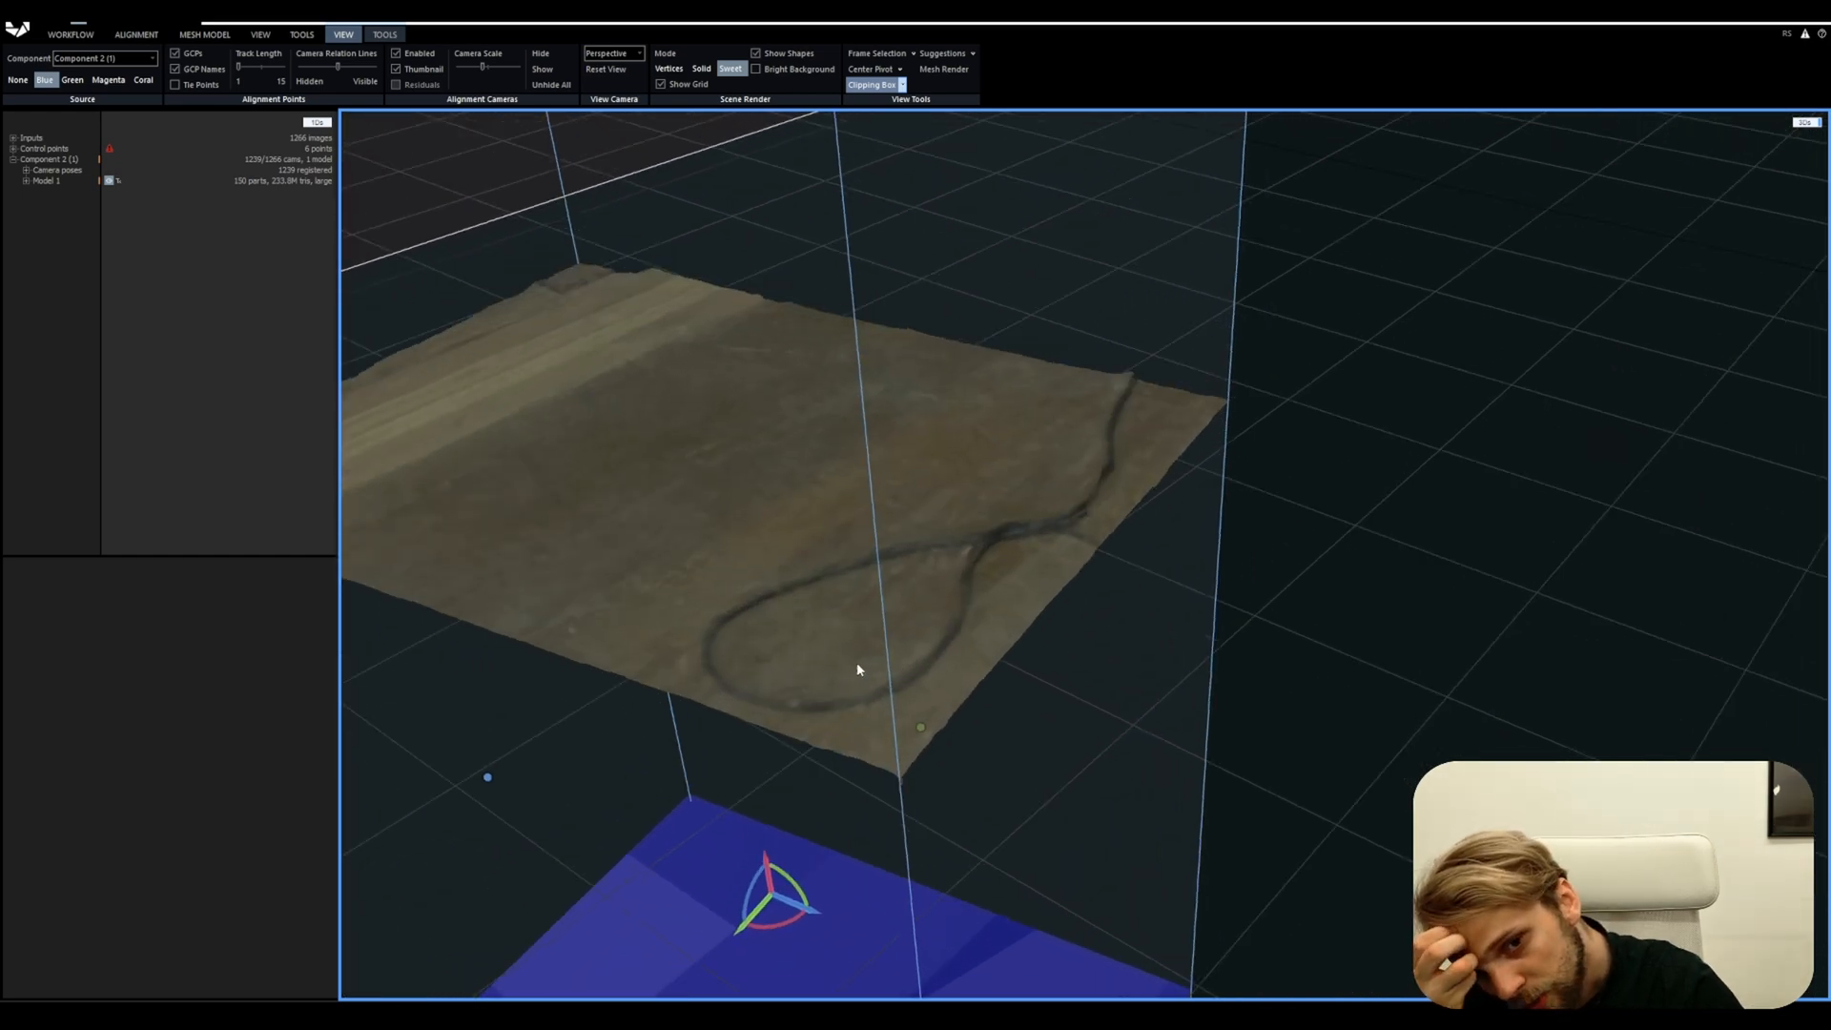
# Extend the clipping box to span both the cable floor patch and the wooden post, and inspect the texture across them
pyautogui.moveTo(908, 709); pyautogui.dragTo(1205, 633)
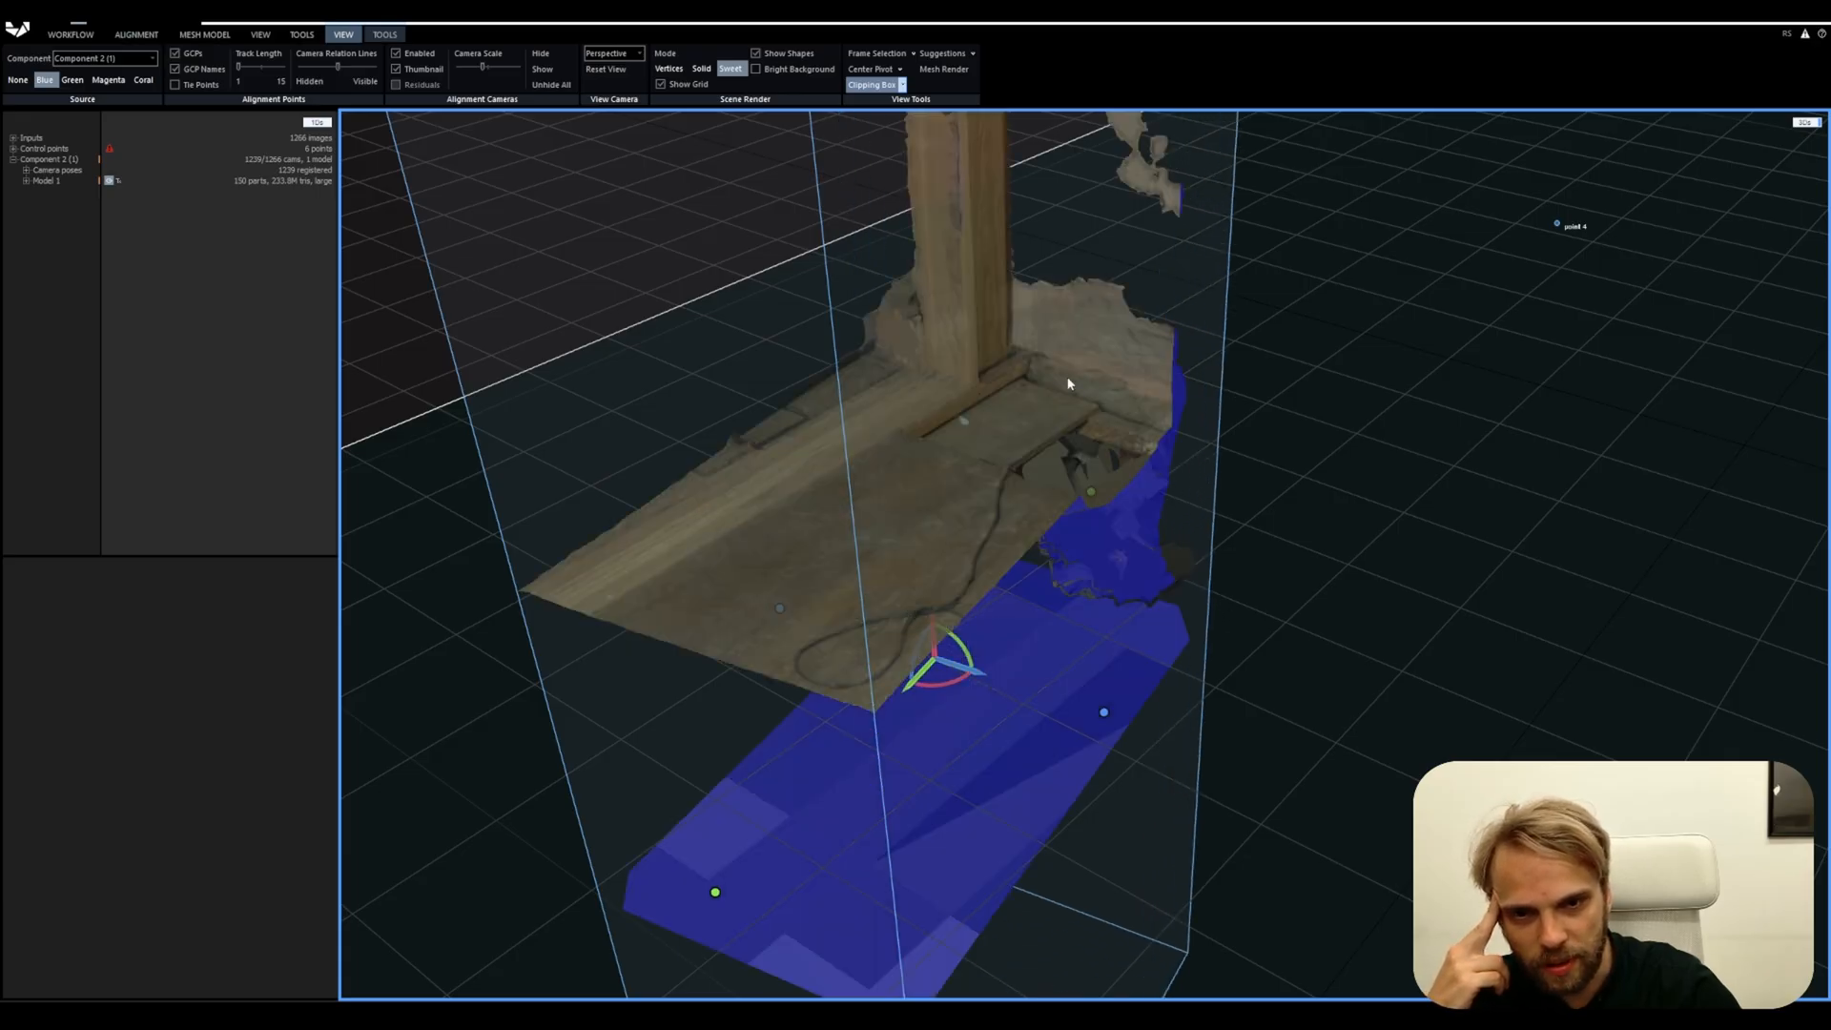
pyautogui.moveTo(1069, 383); pyautogui.dragTo(1060, 656)
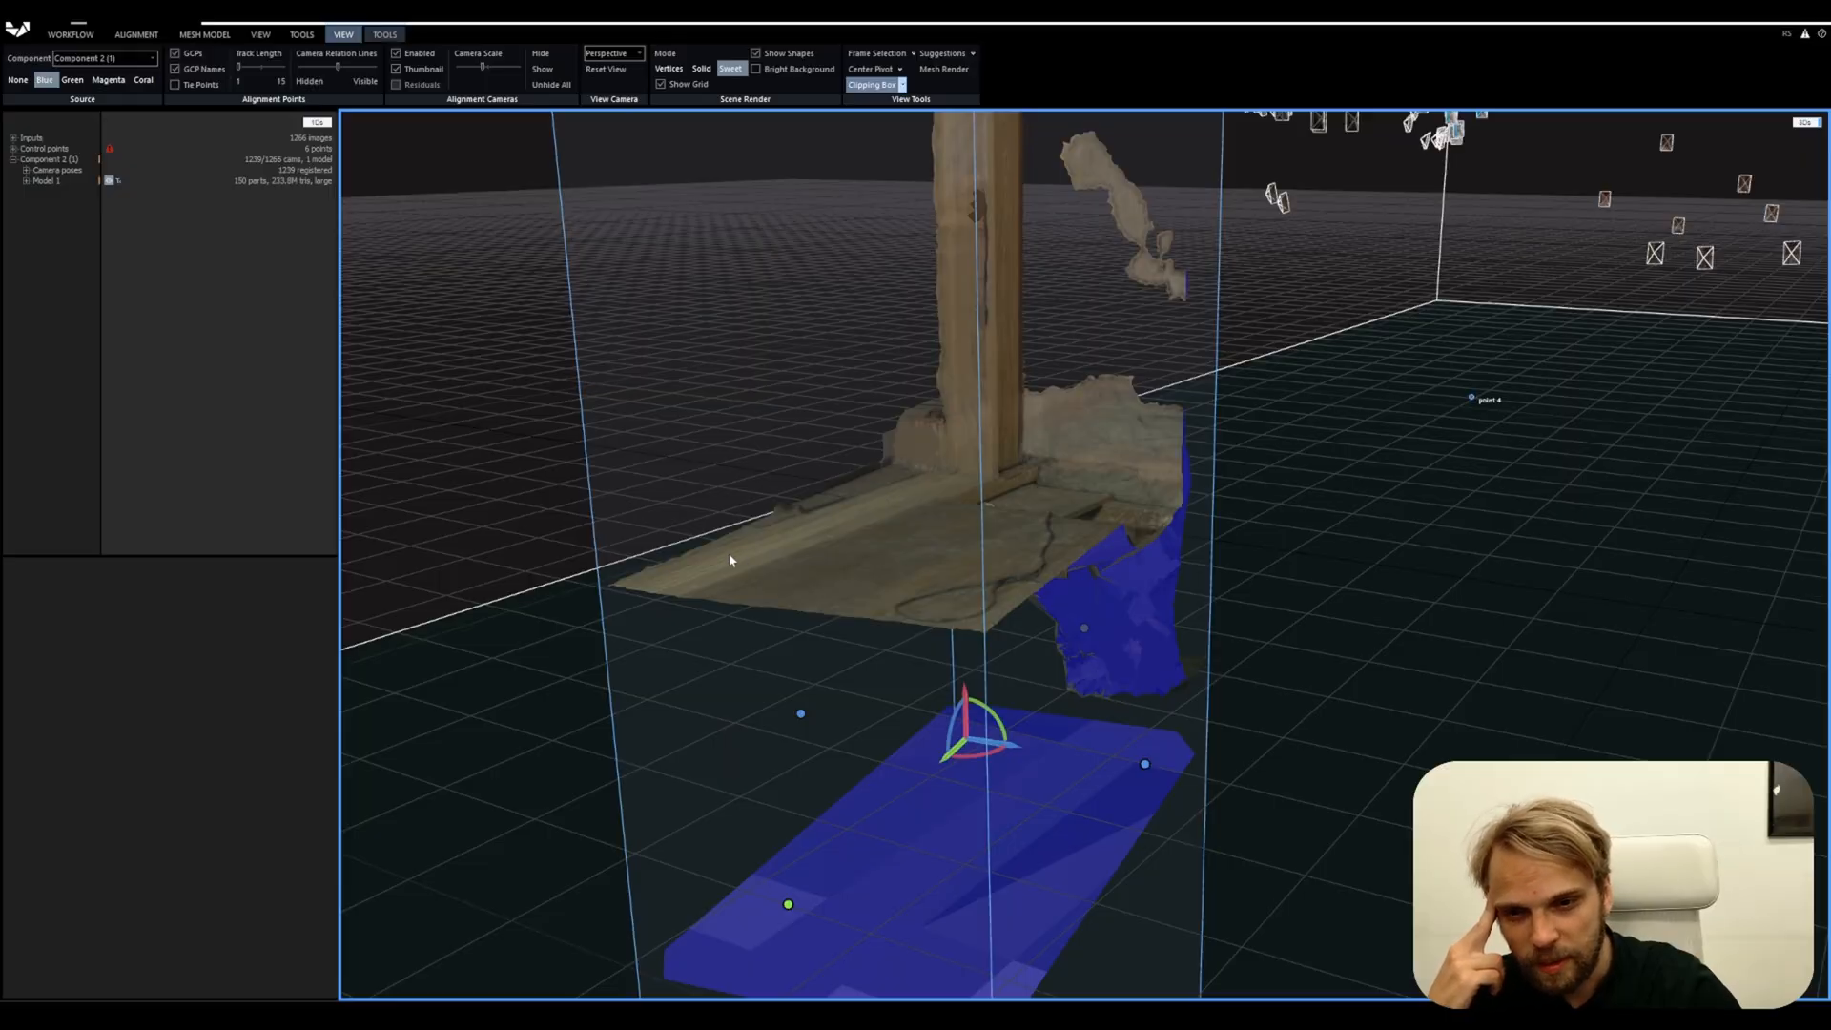
pyautogui.scroll(3, 730, 560)
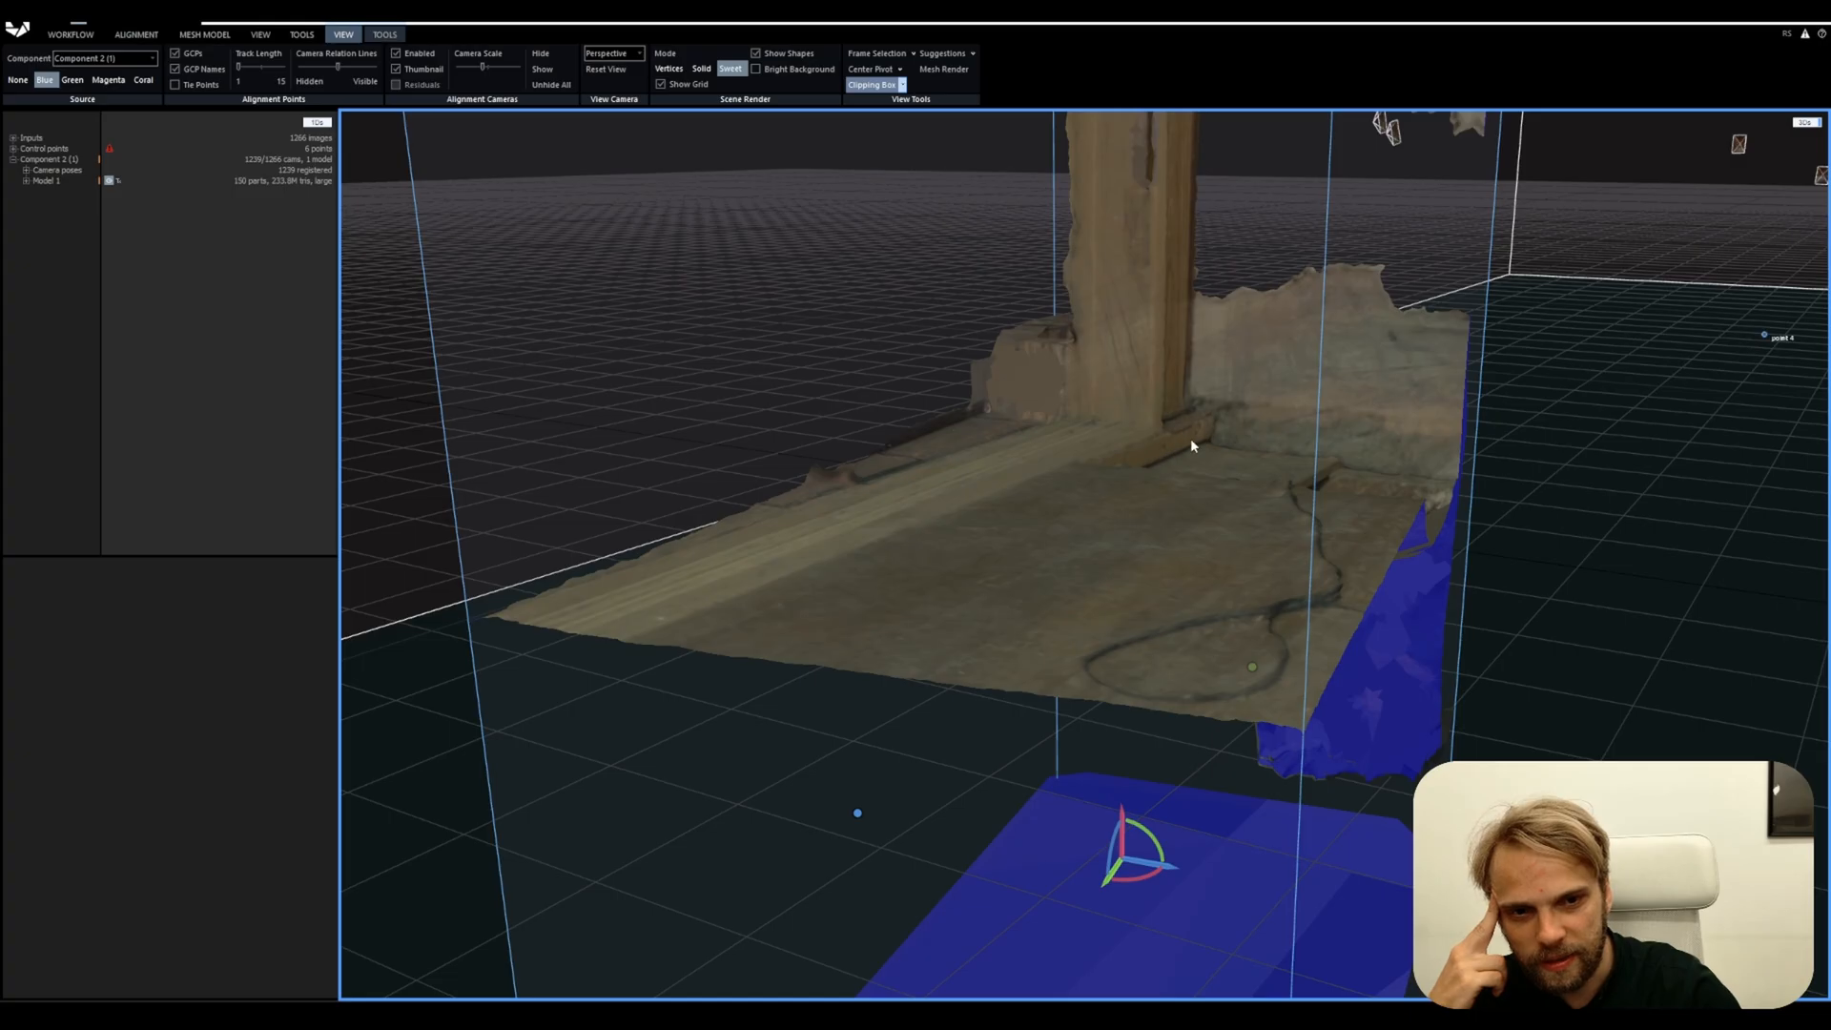
pyautogui.scroll(-6, 1162, 488)
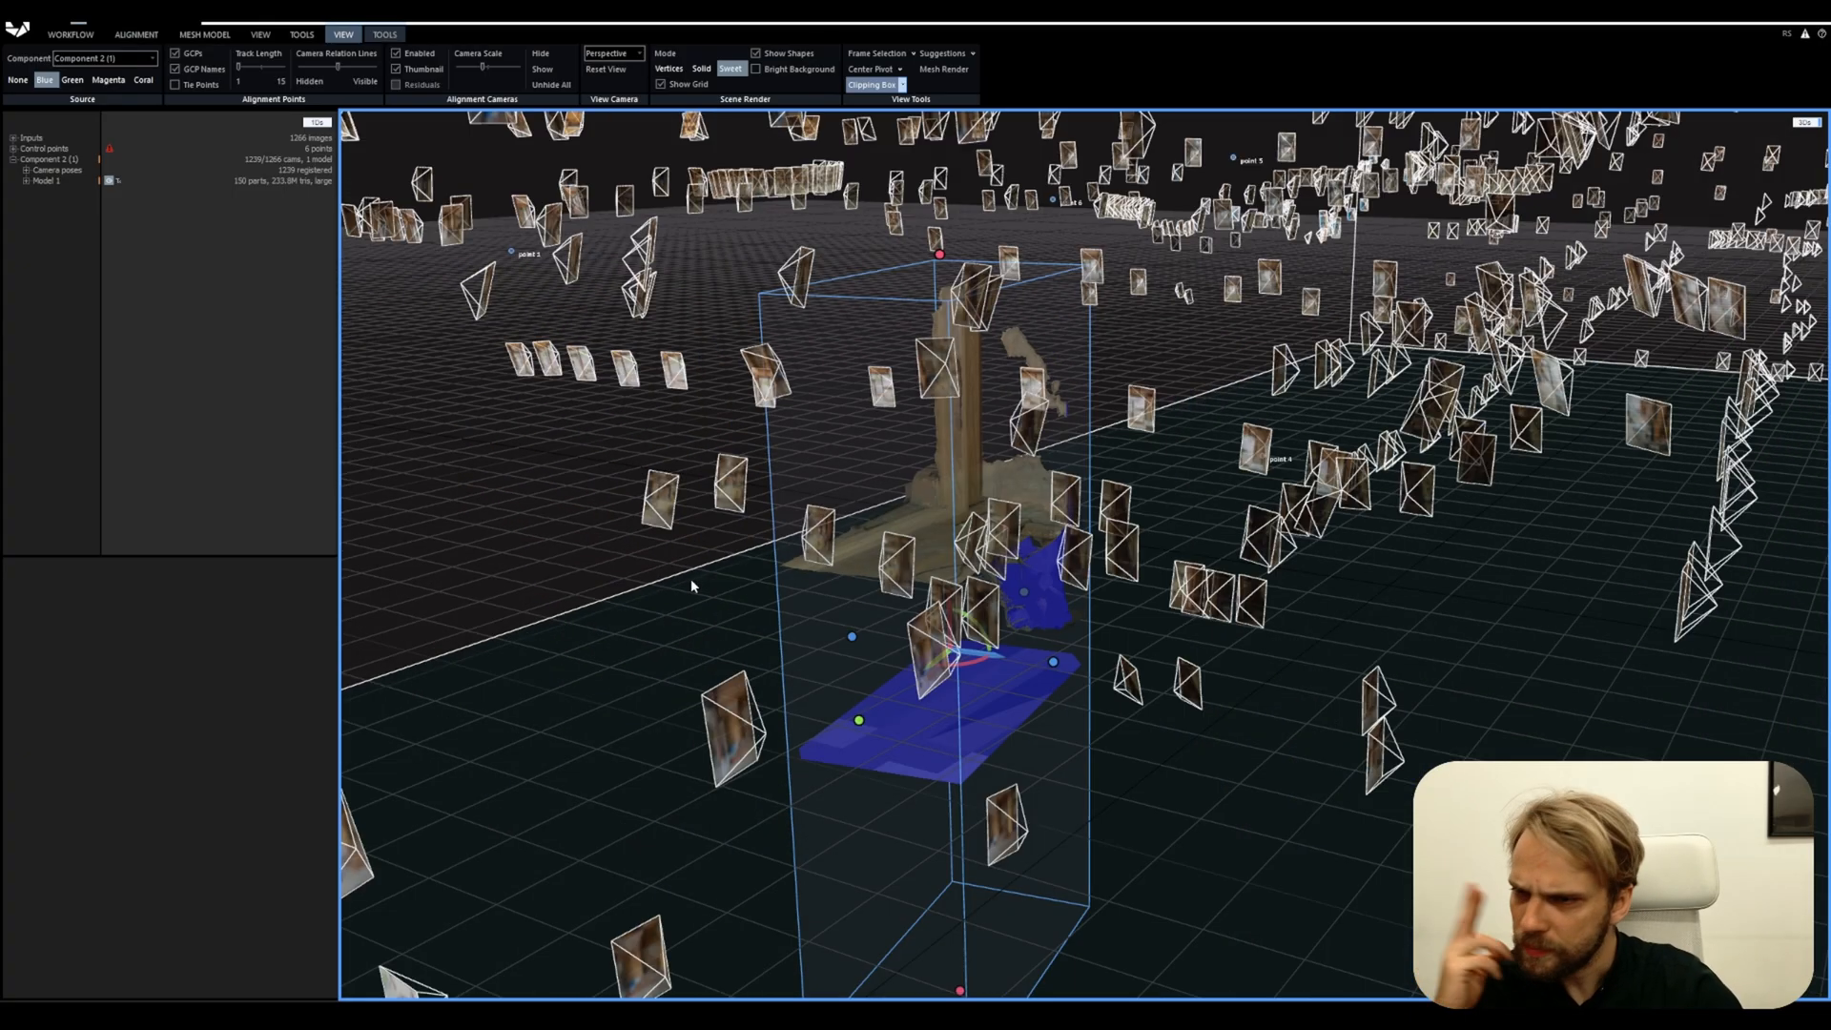
# Expand Model 1 in the component tree to check its parts and the number and resolution of its textures
pyautogui.click(25, 180)
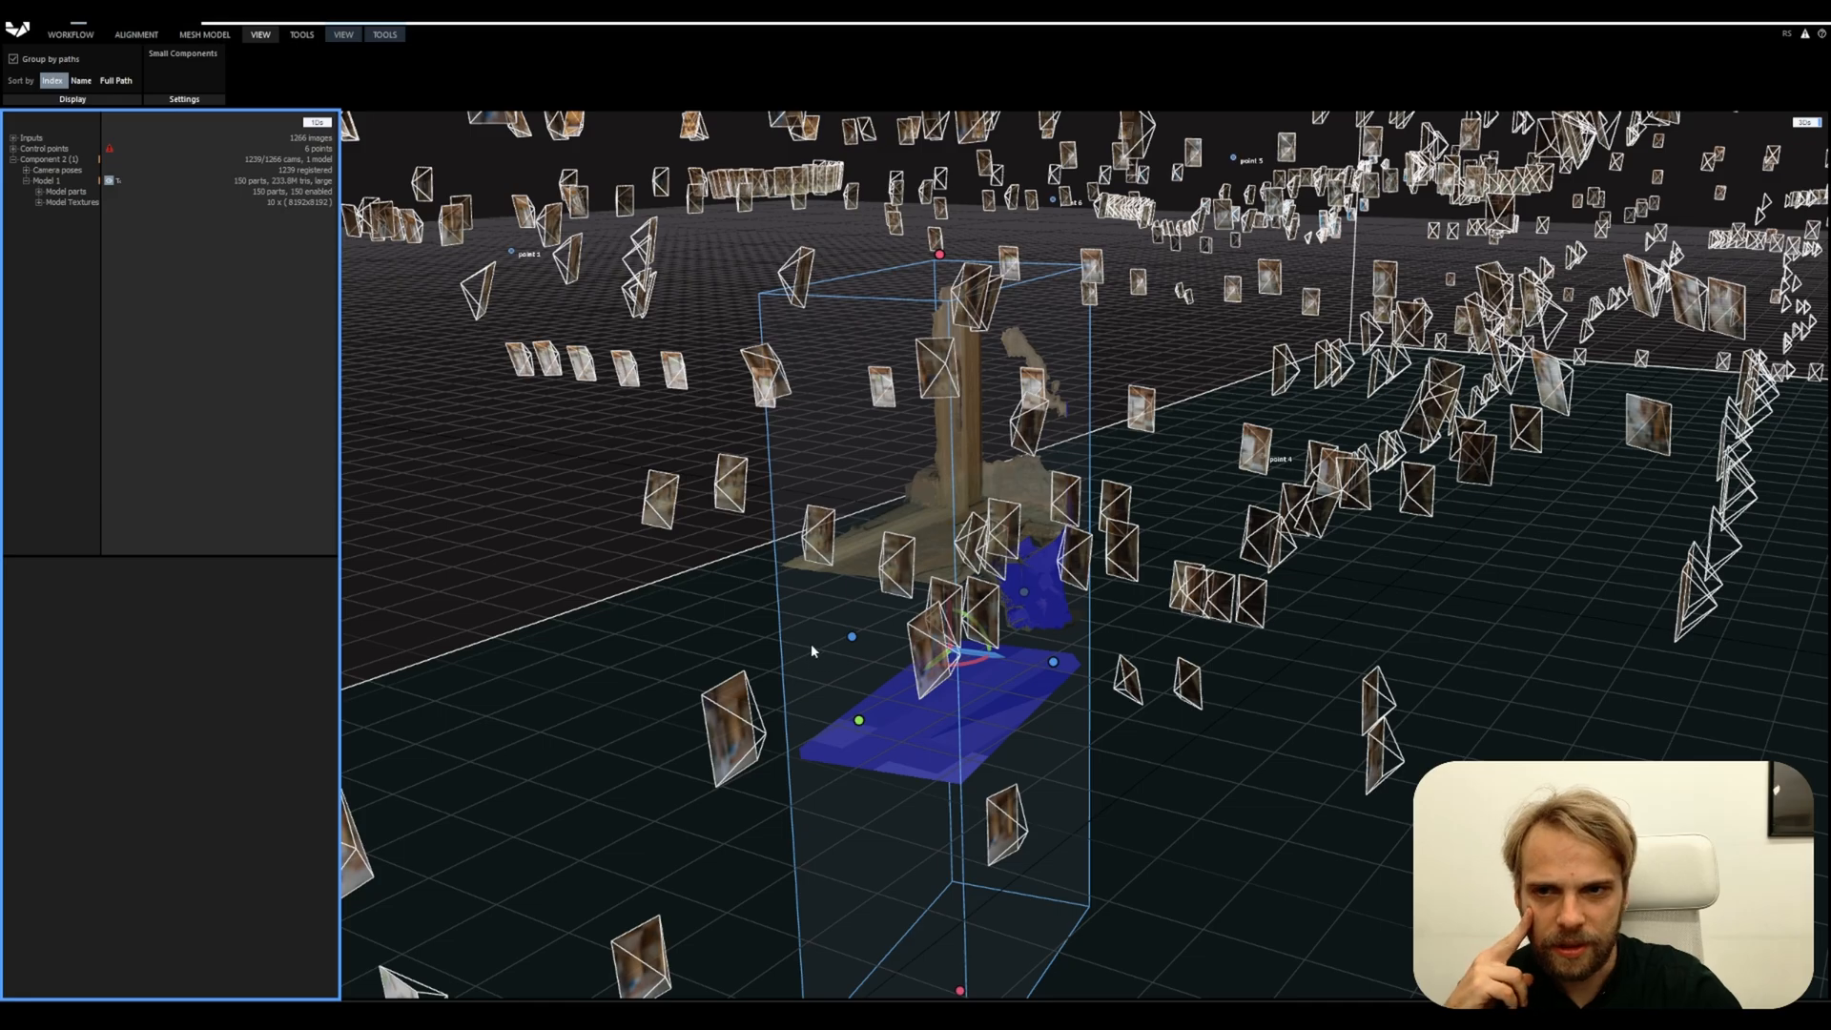
pyautogui.moveTo(563, 551); pyautogui.dragTo(504, 469)
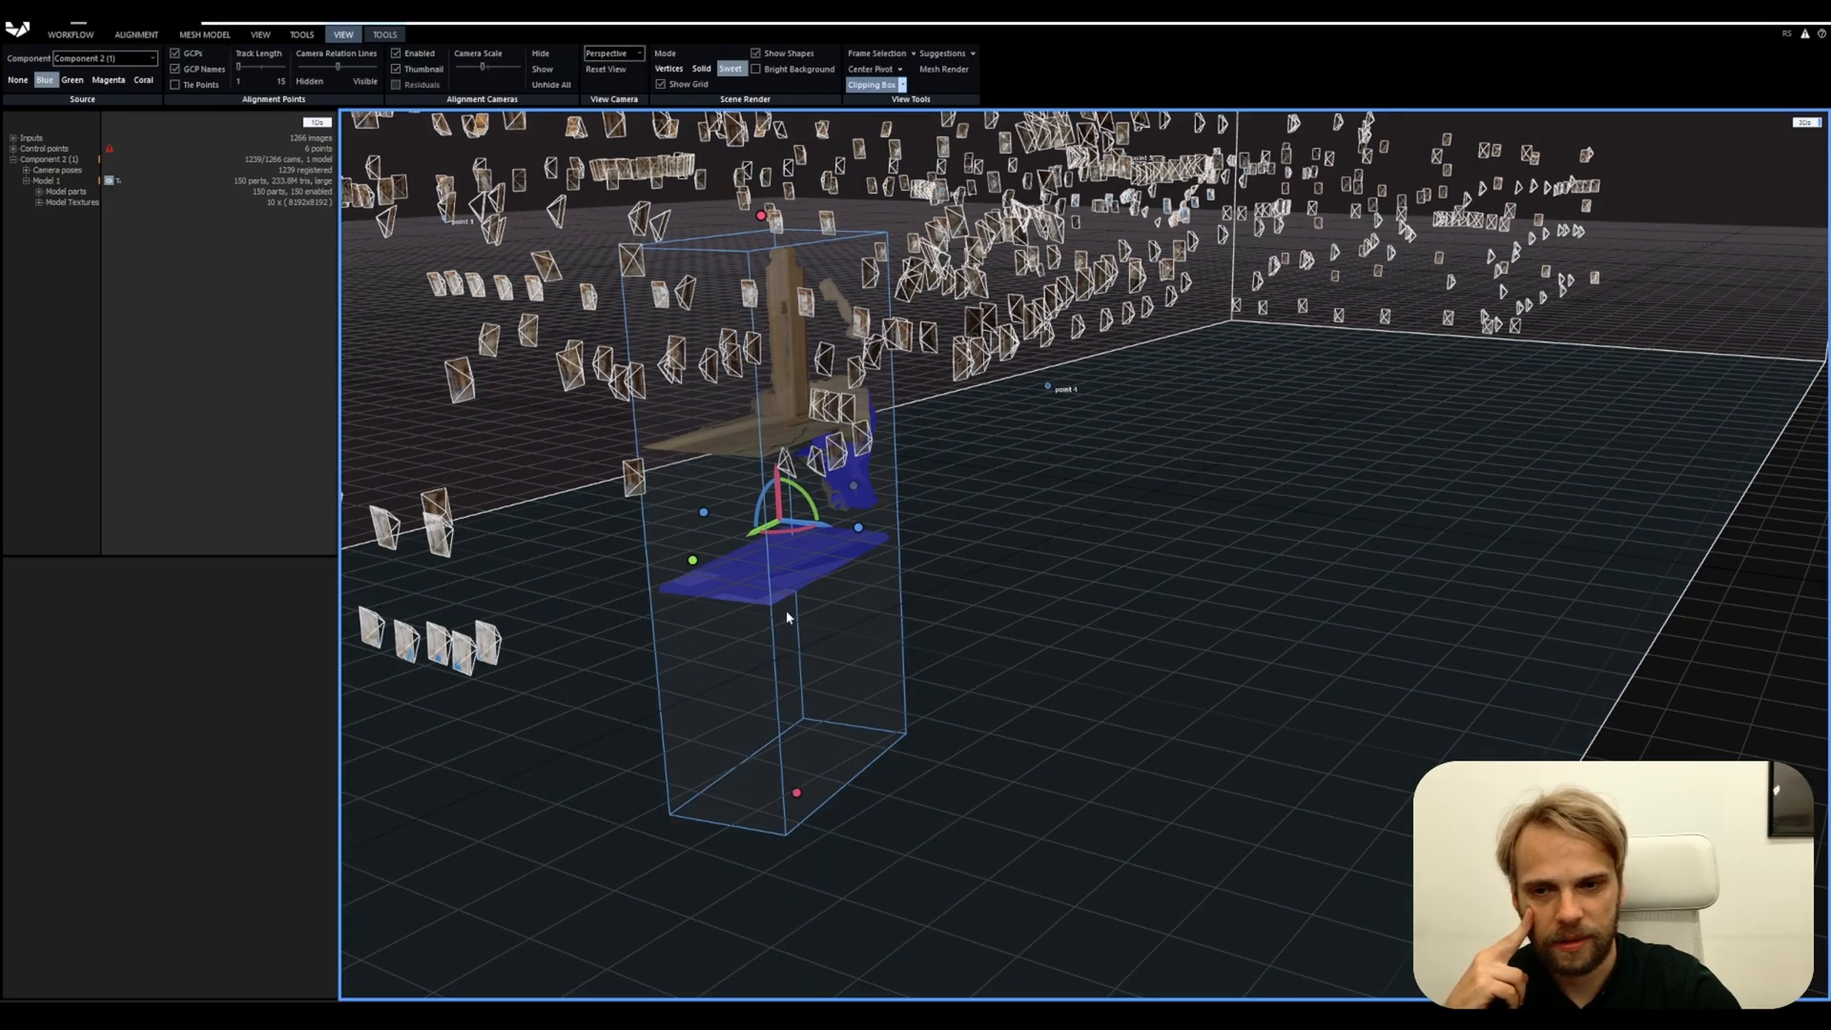
# Clear the clipping box to show the full building and collapse the Model 1 details in the component tree
pyautogui.click(903, 85)
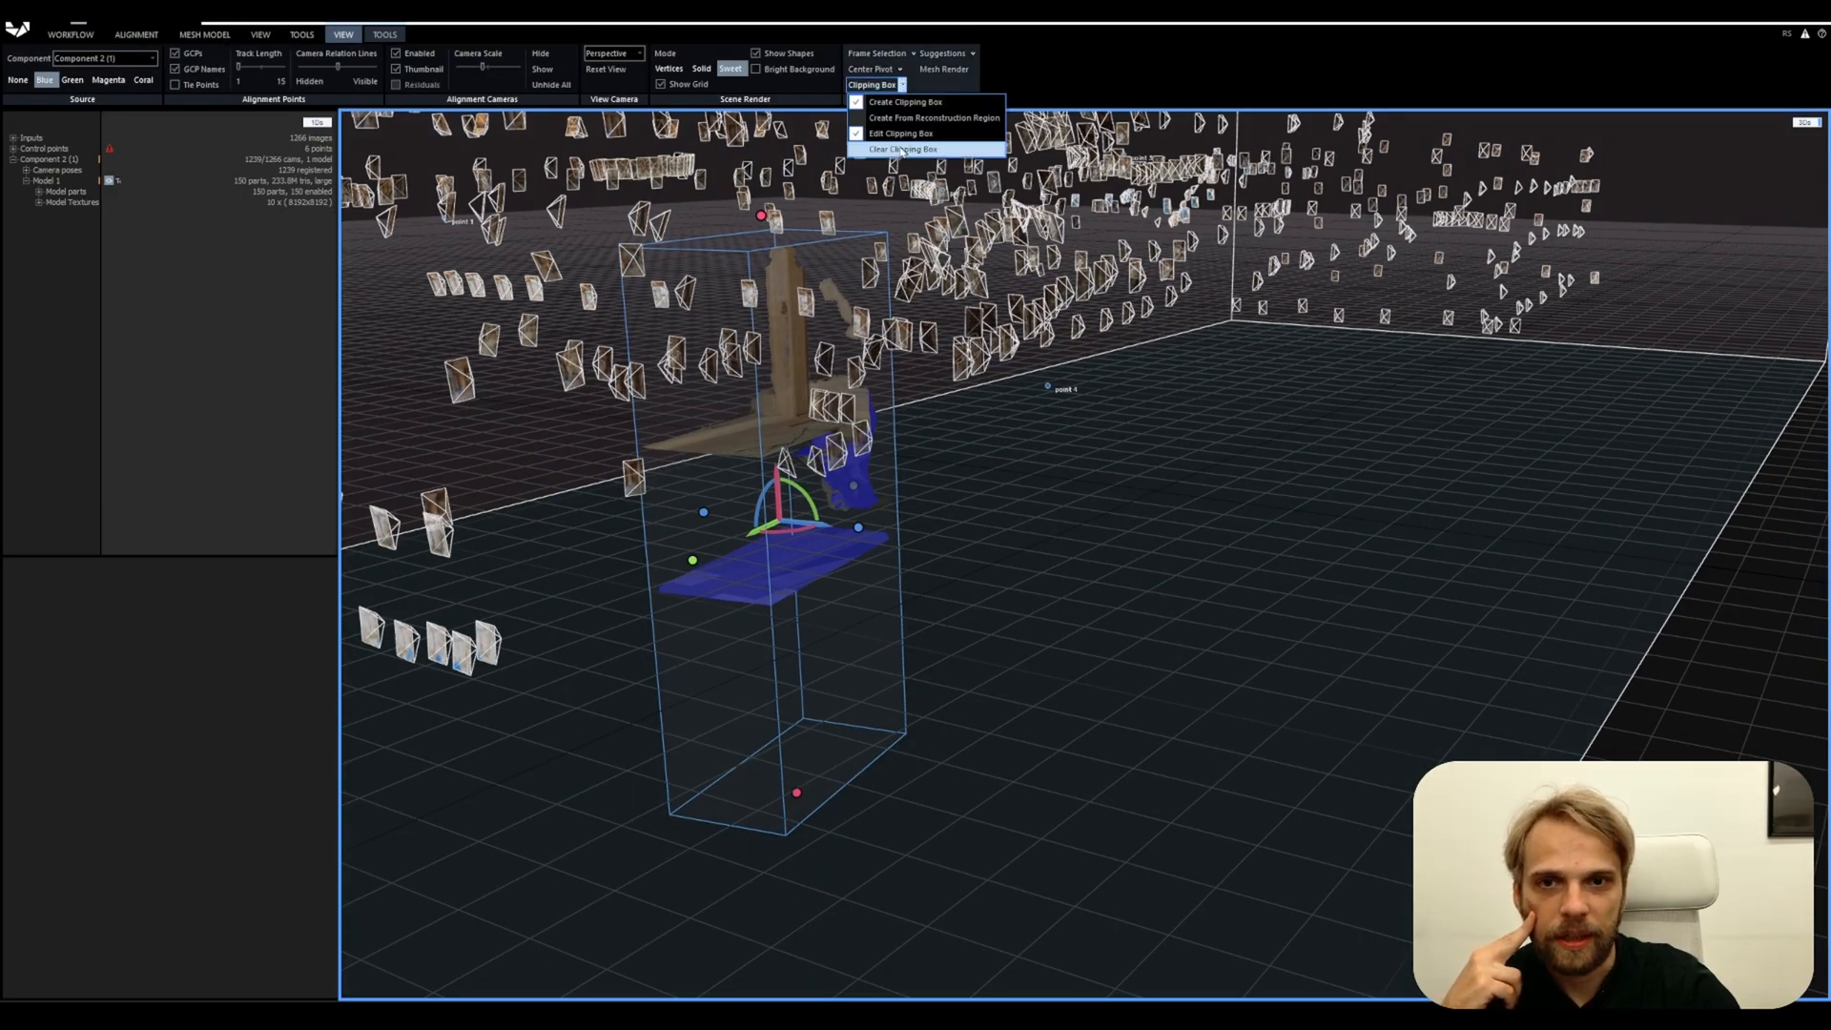
pyautogui.click(902, 150)
pyautogui.scroll(5, 1055, 634)
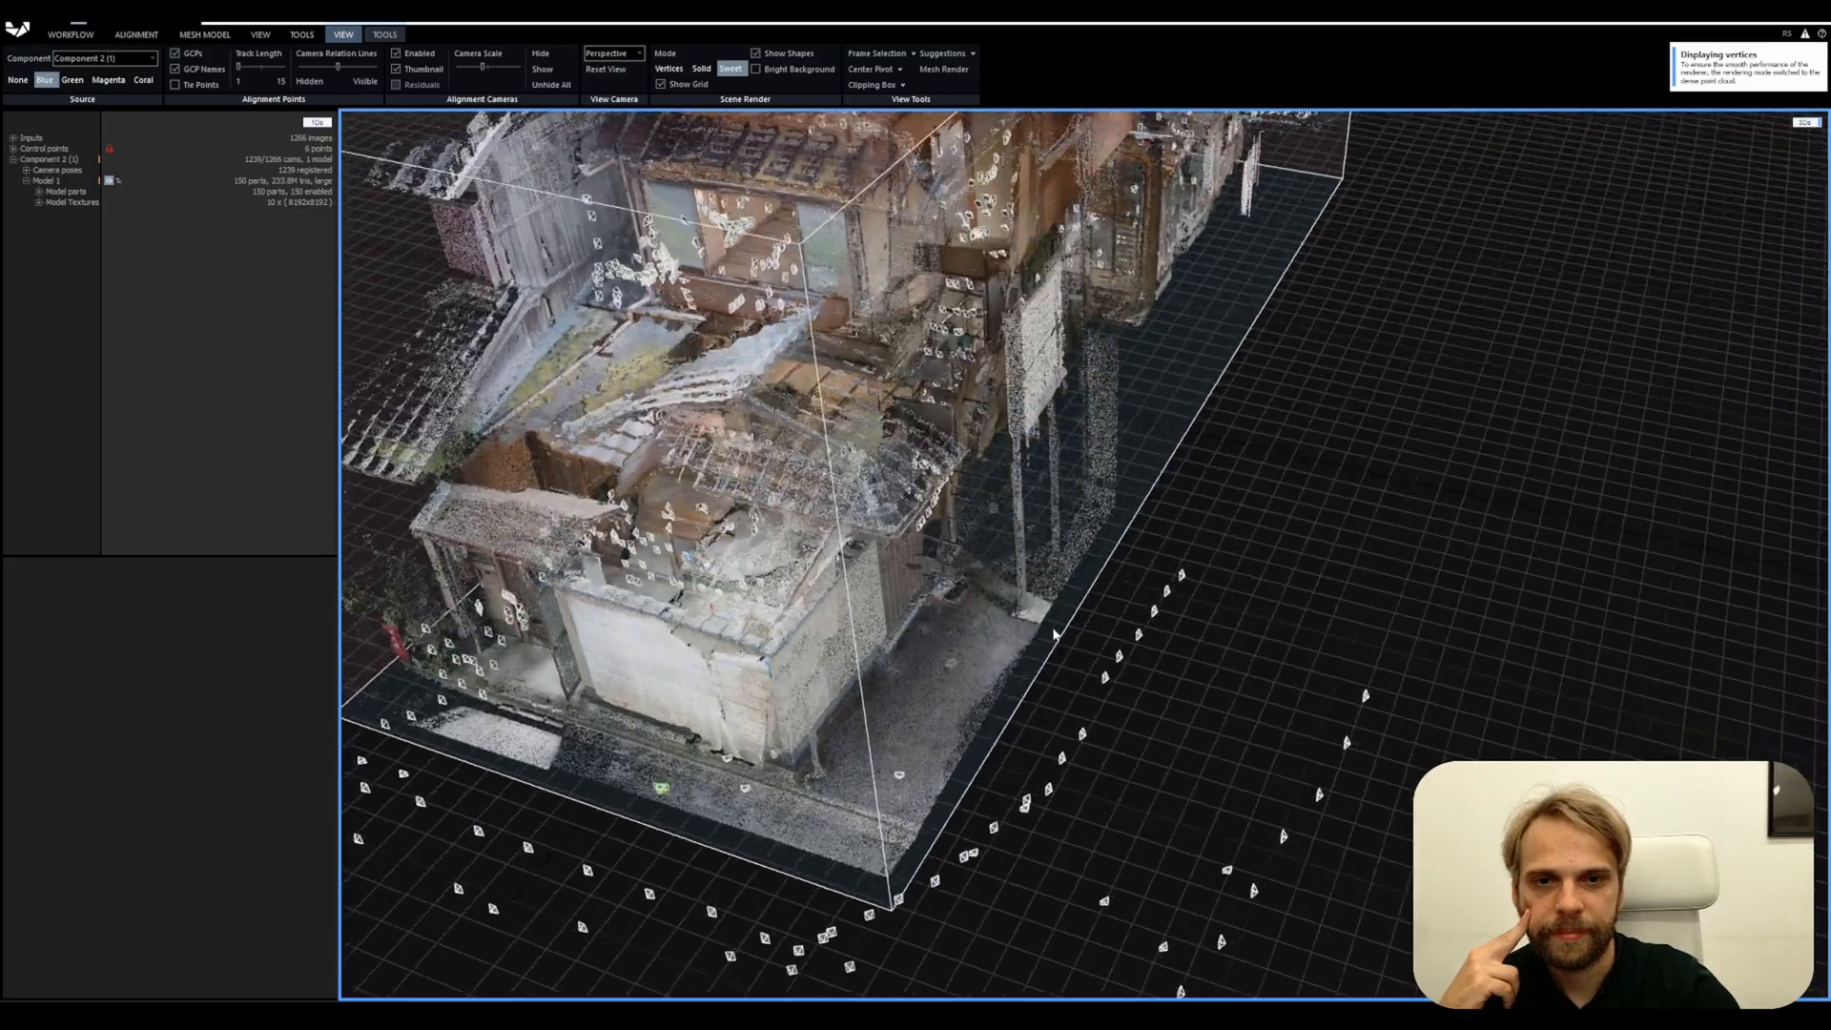
pyautogui.moveTo(1055, 635); pyautogui.dragTo(1049, 515)
pyautogui.scroll(-6, 1012, 474)
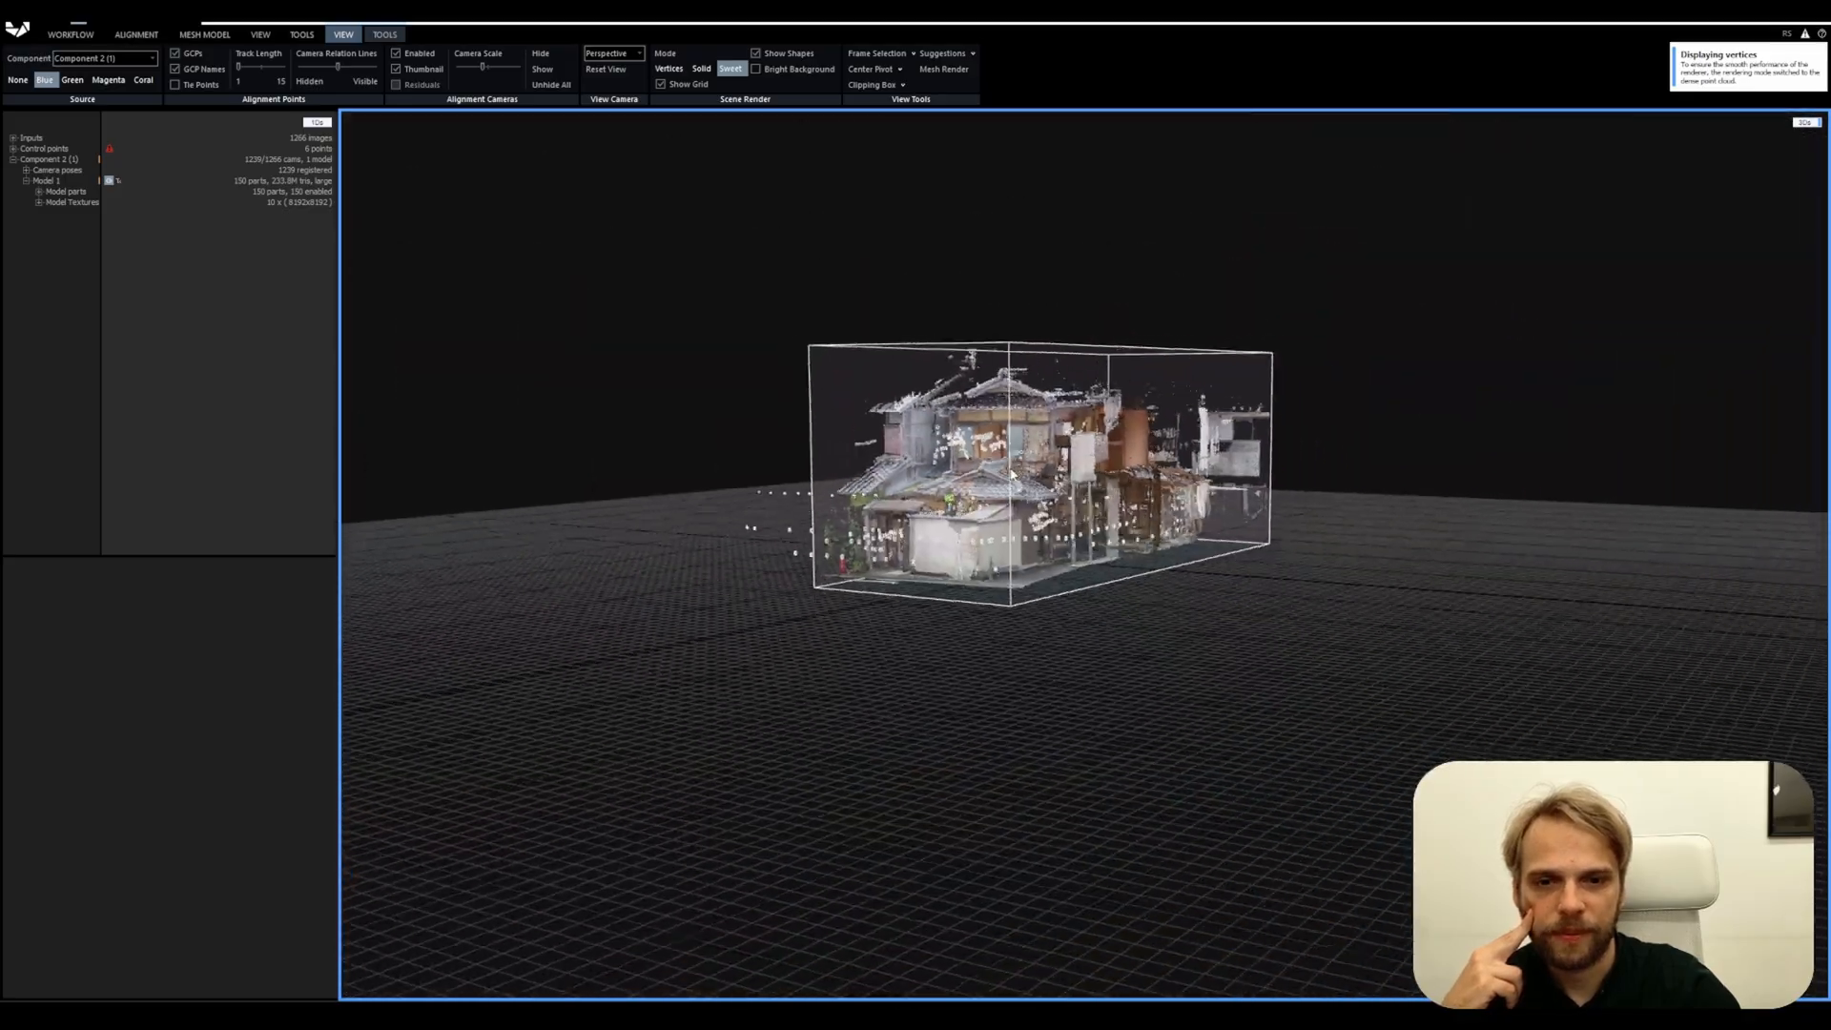
pyautogui.scroll(4, 1012, 474)
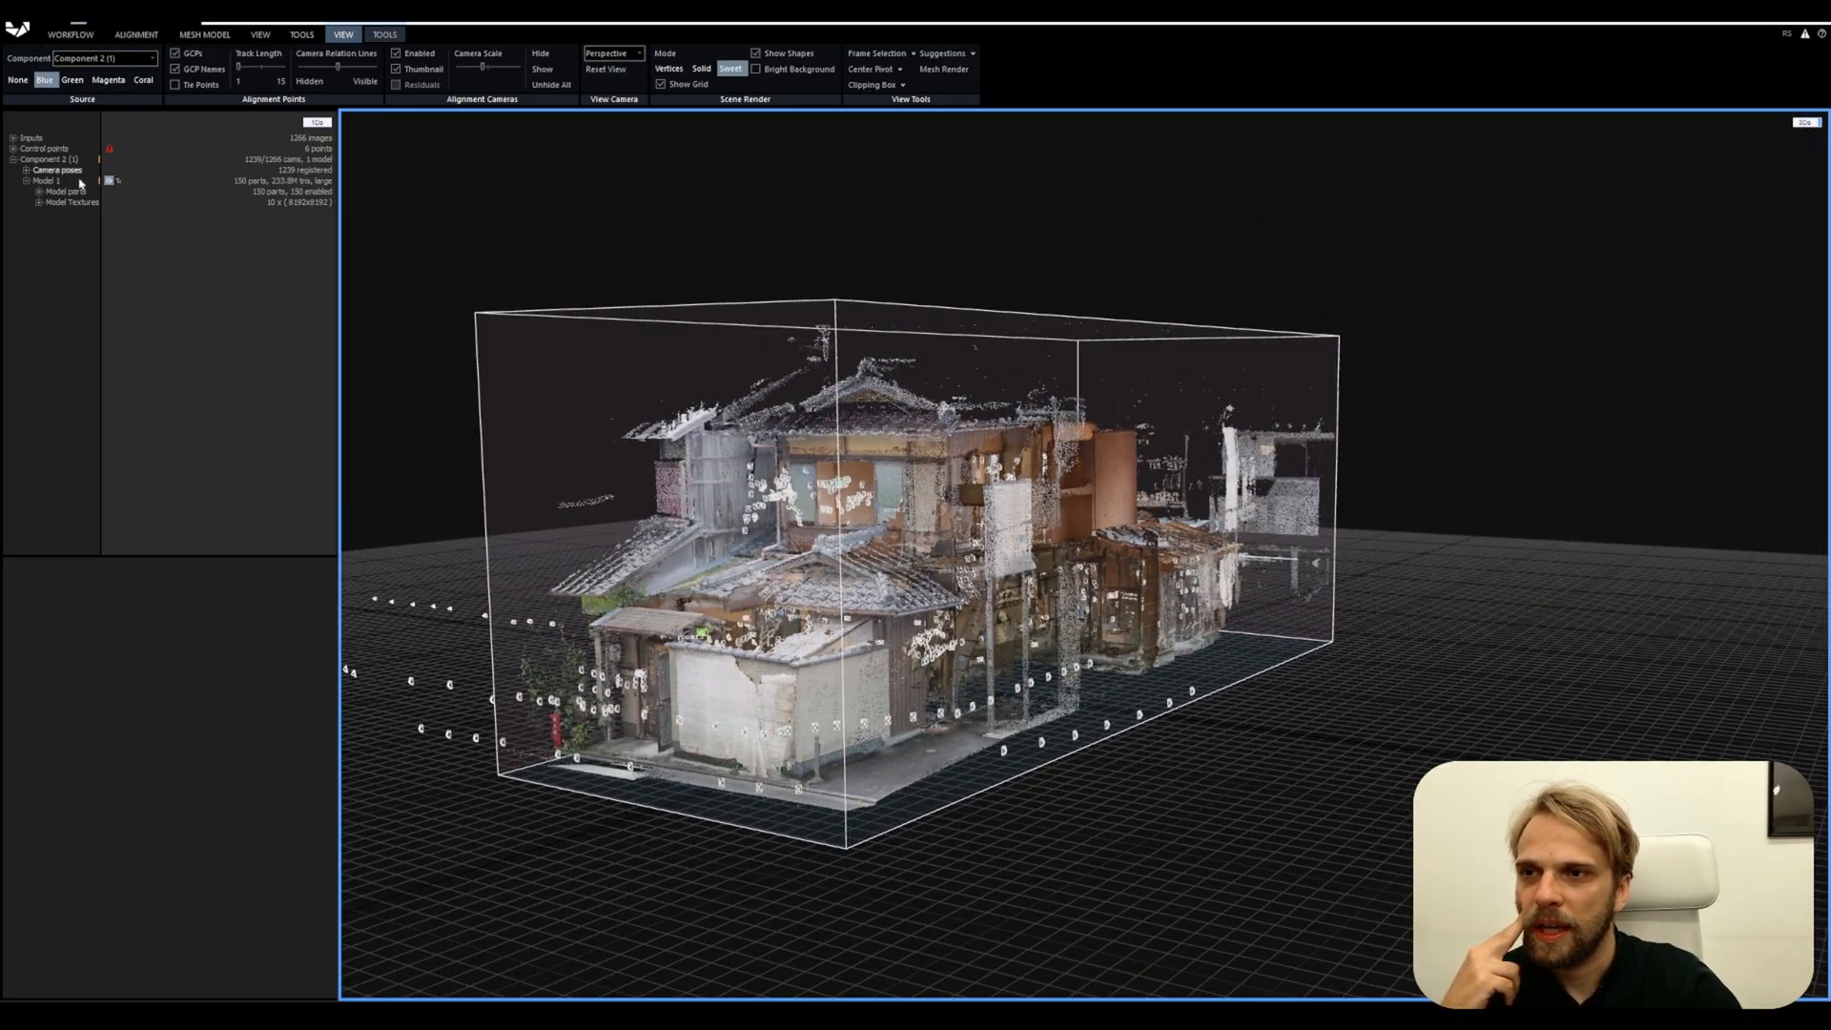
pyautogui.click(26, 182)
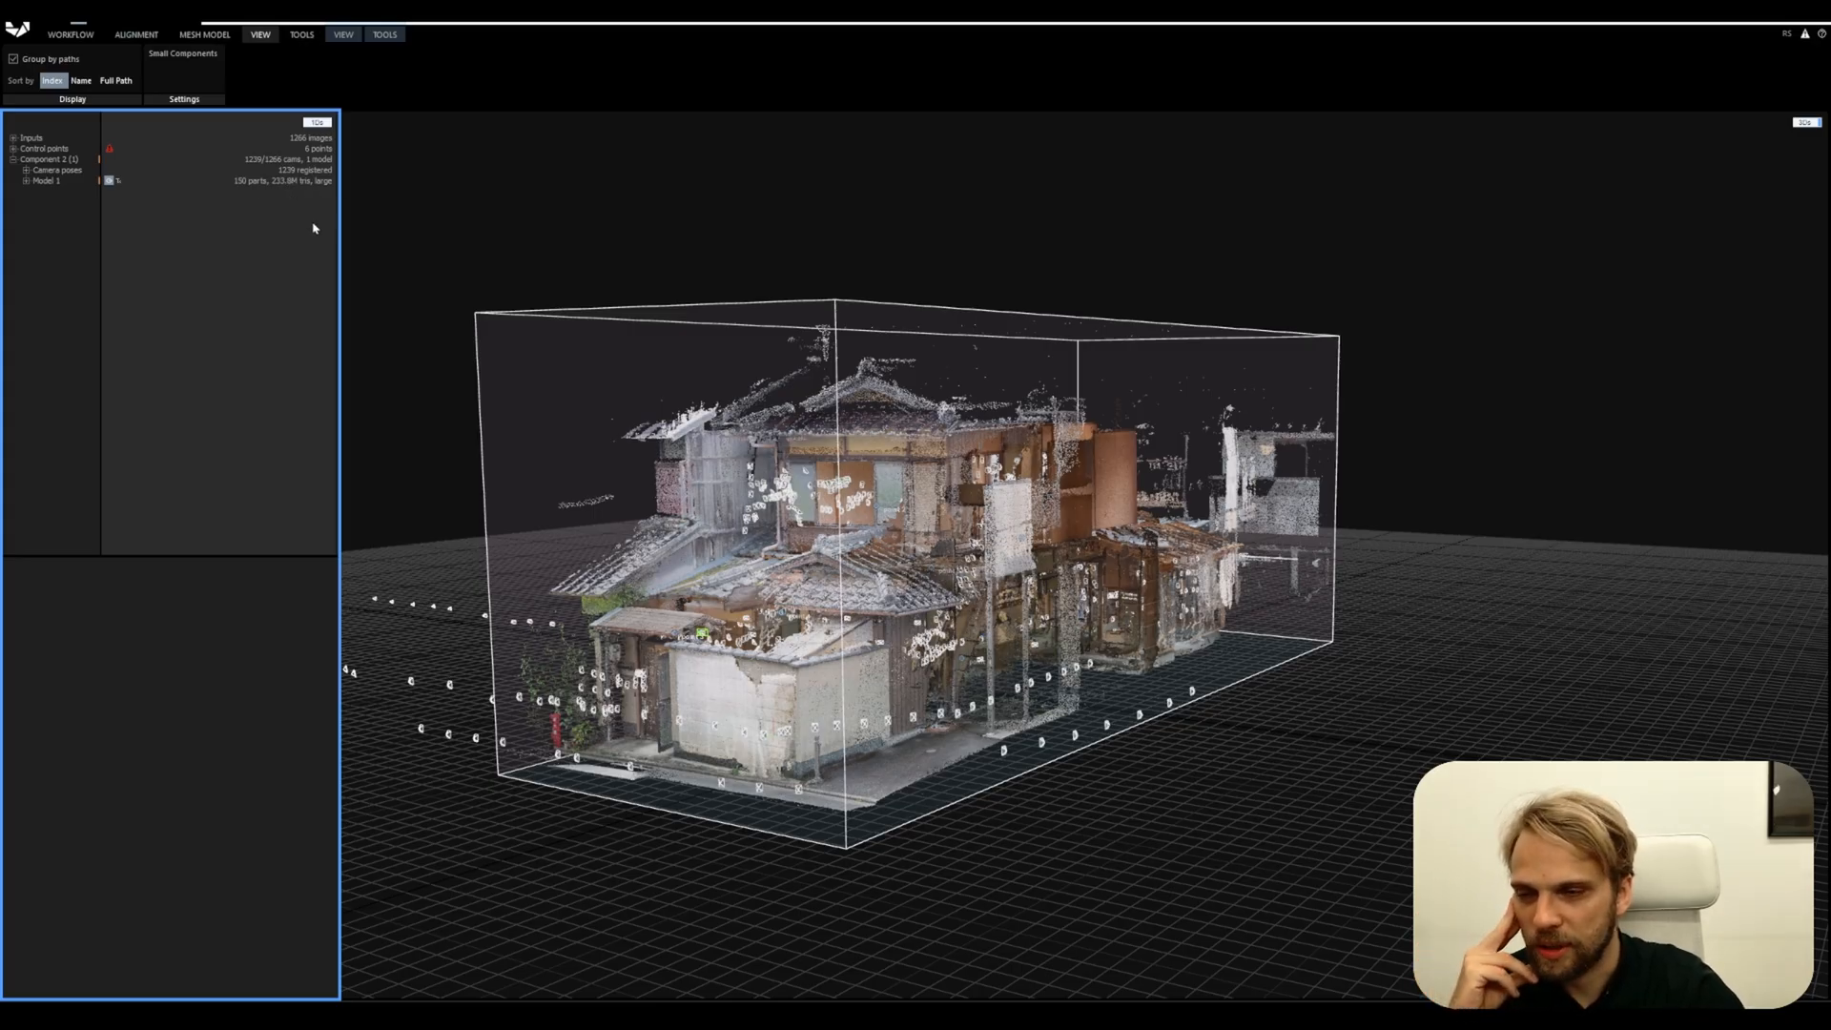
# Open the Simplify Tool for the building model and set the target triangle count to 8 000 000
pyautogui.click(204, 34)
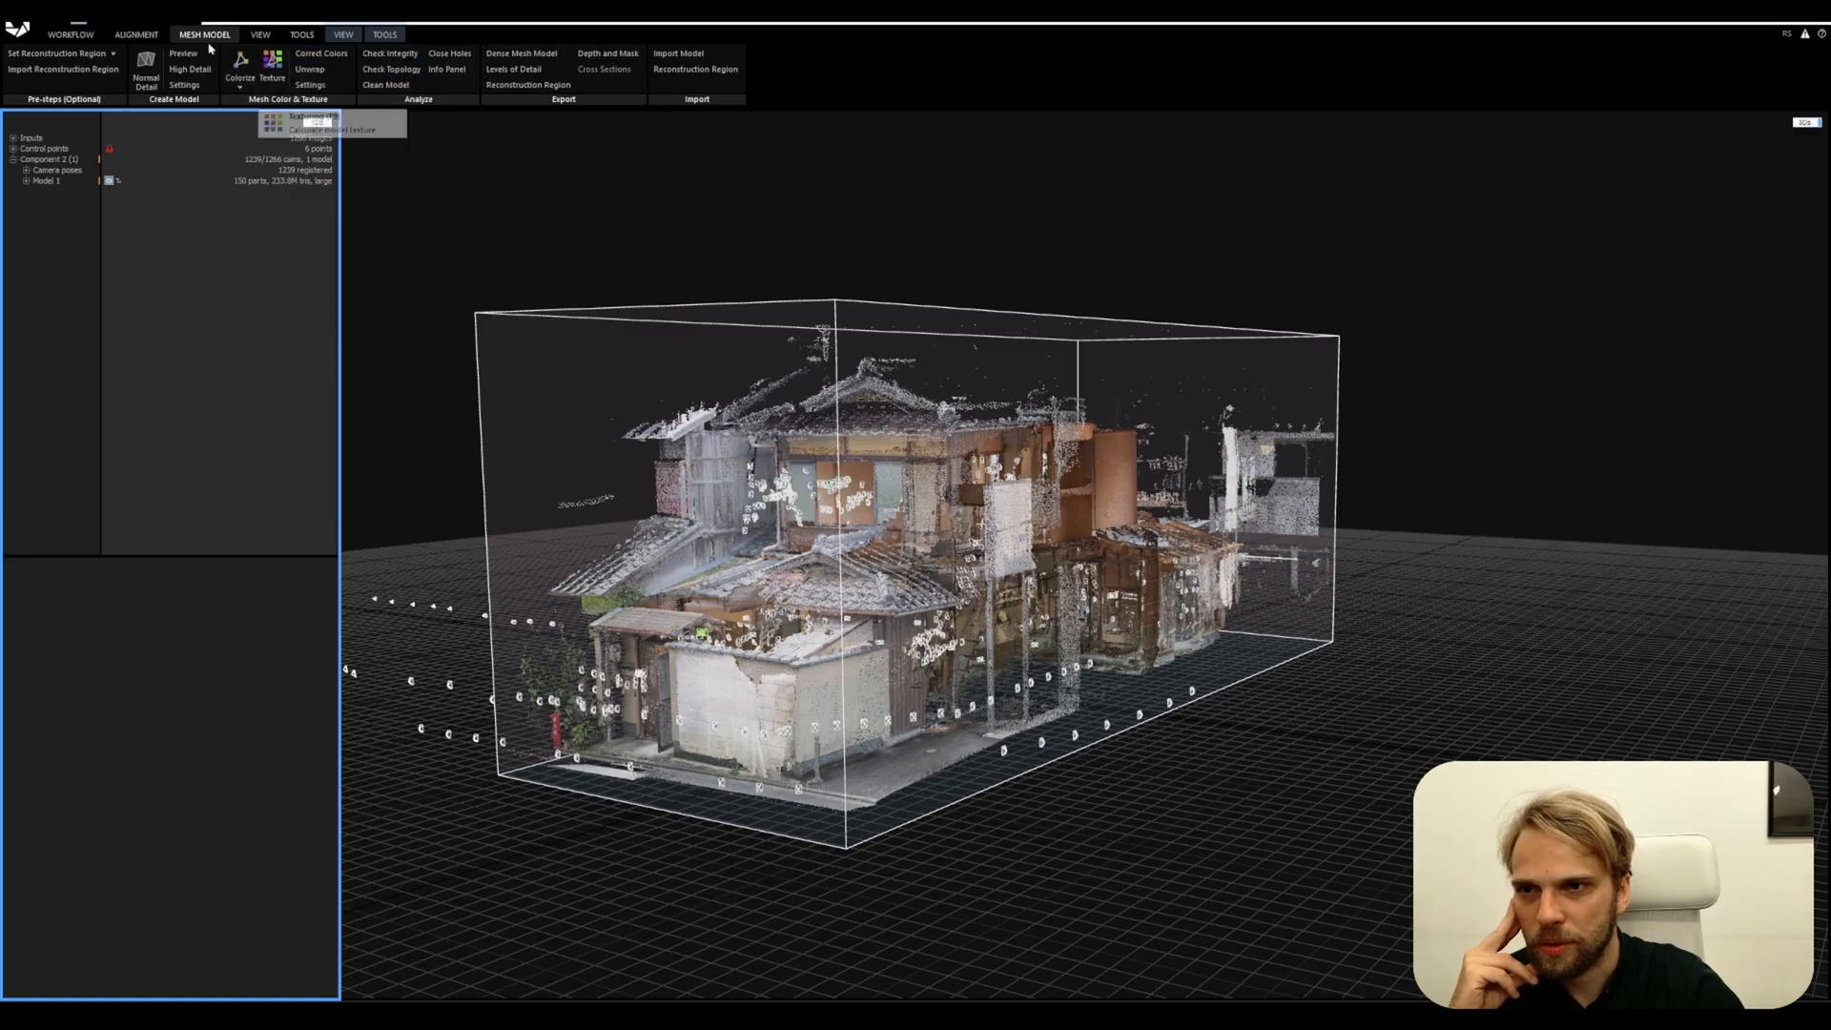
pyautogui.click(240, 78)
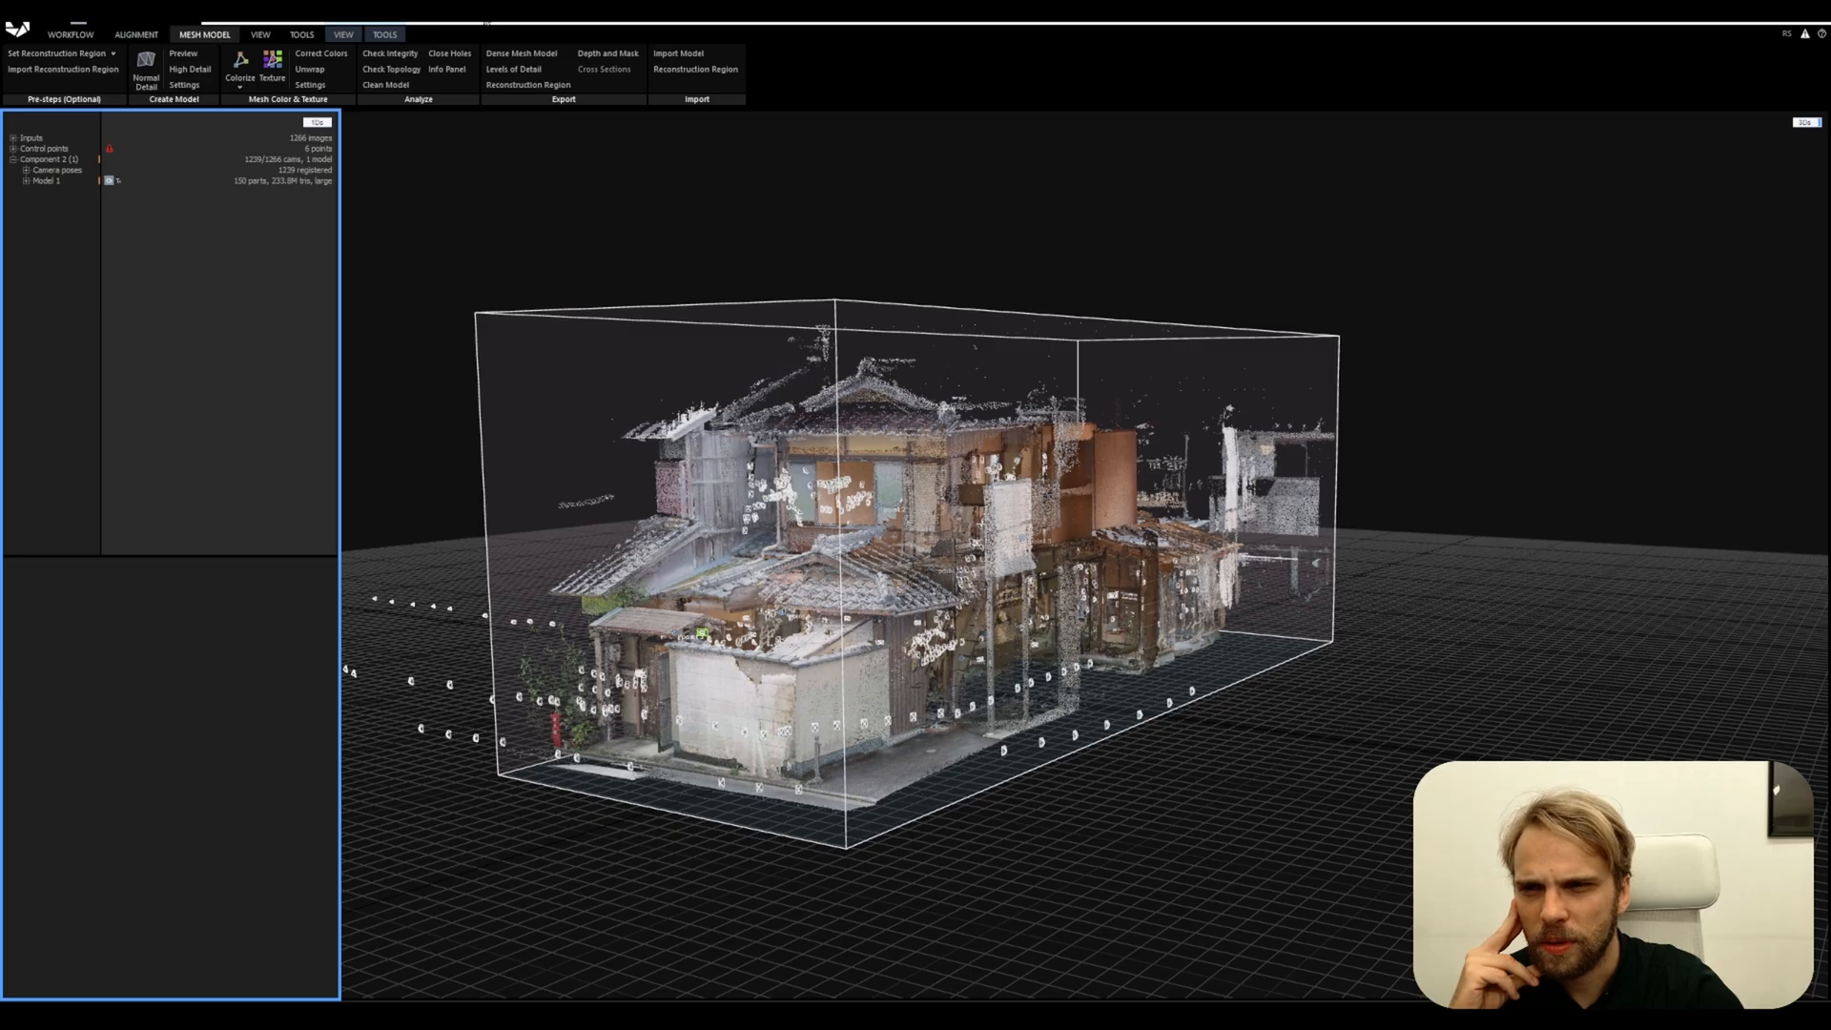
pyautogui.click(380, 33)
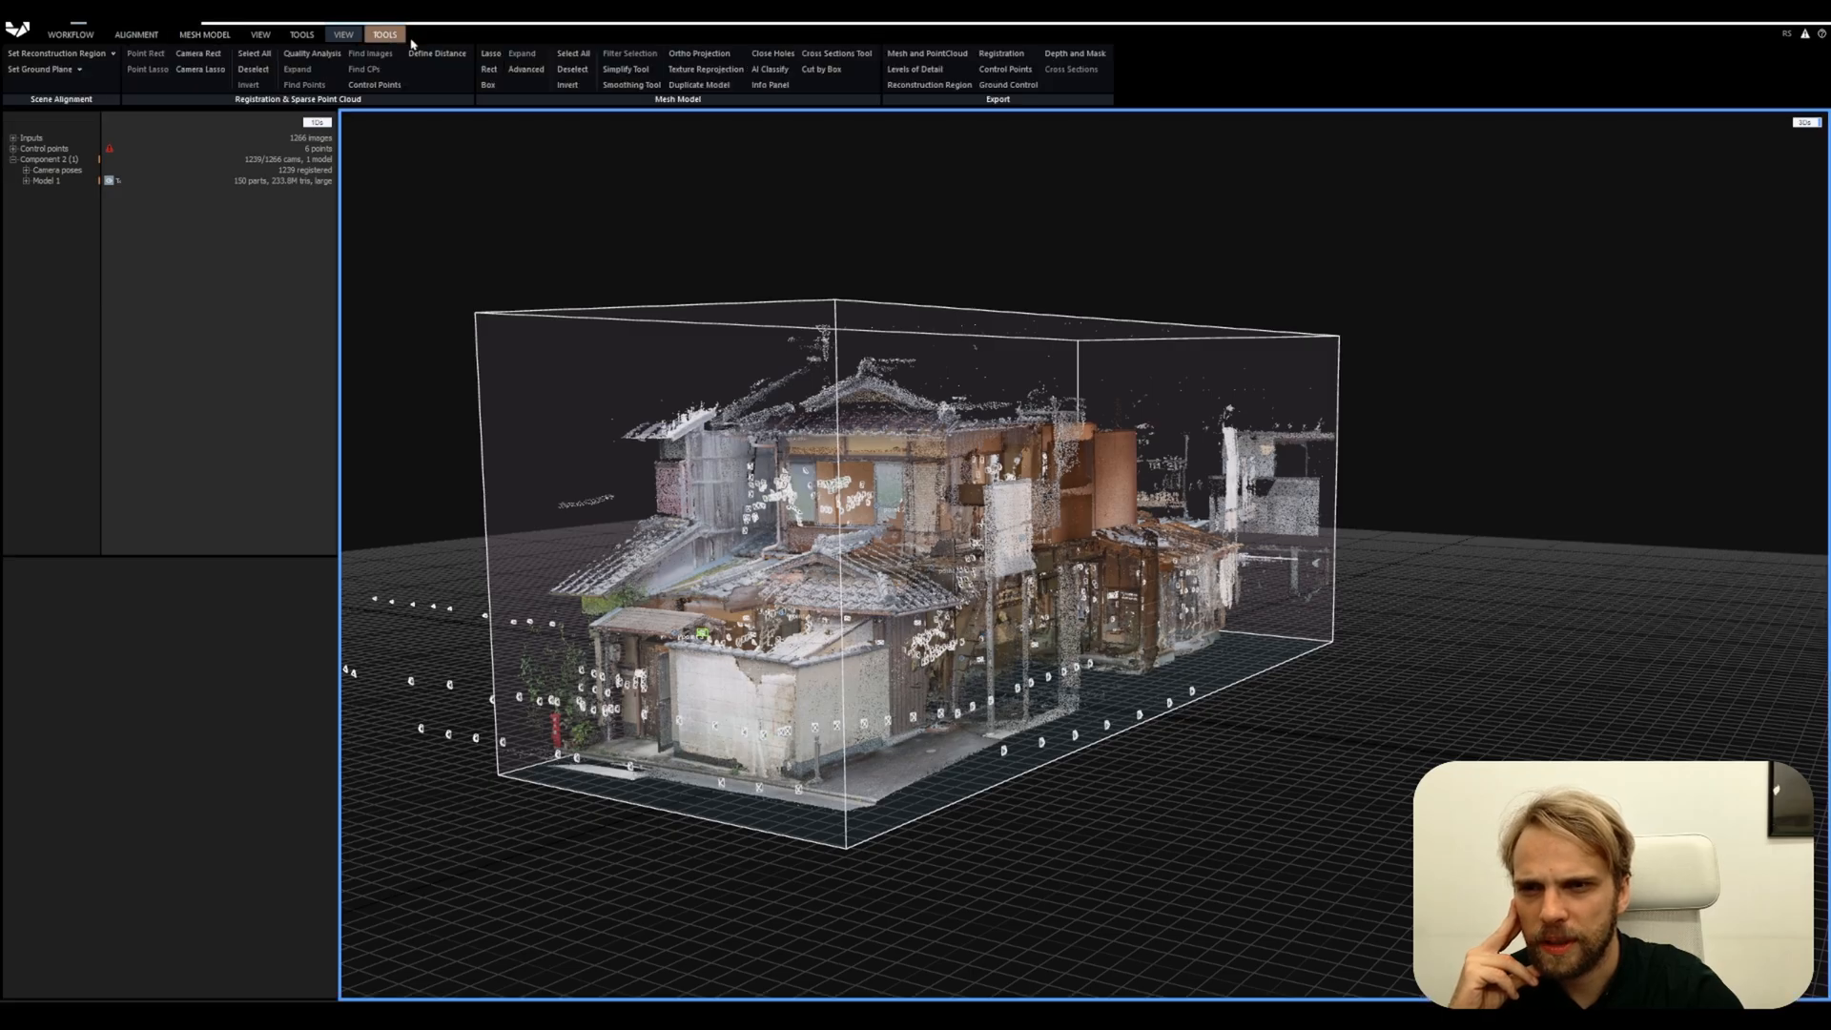
pyautogui.click(624, 69)
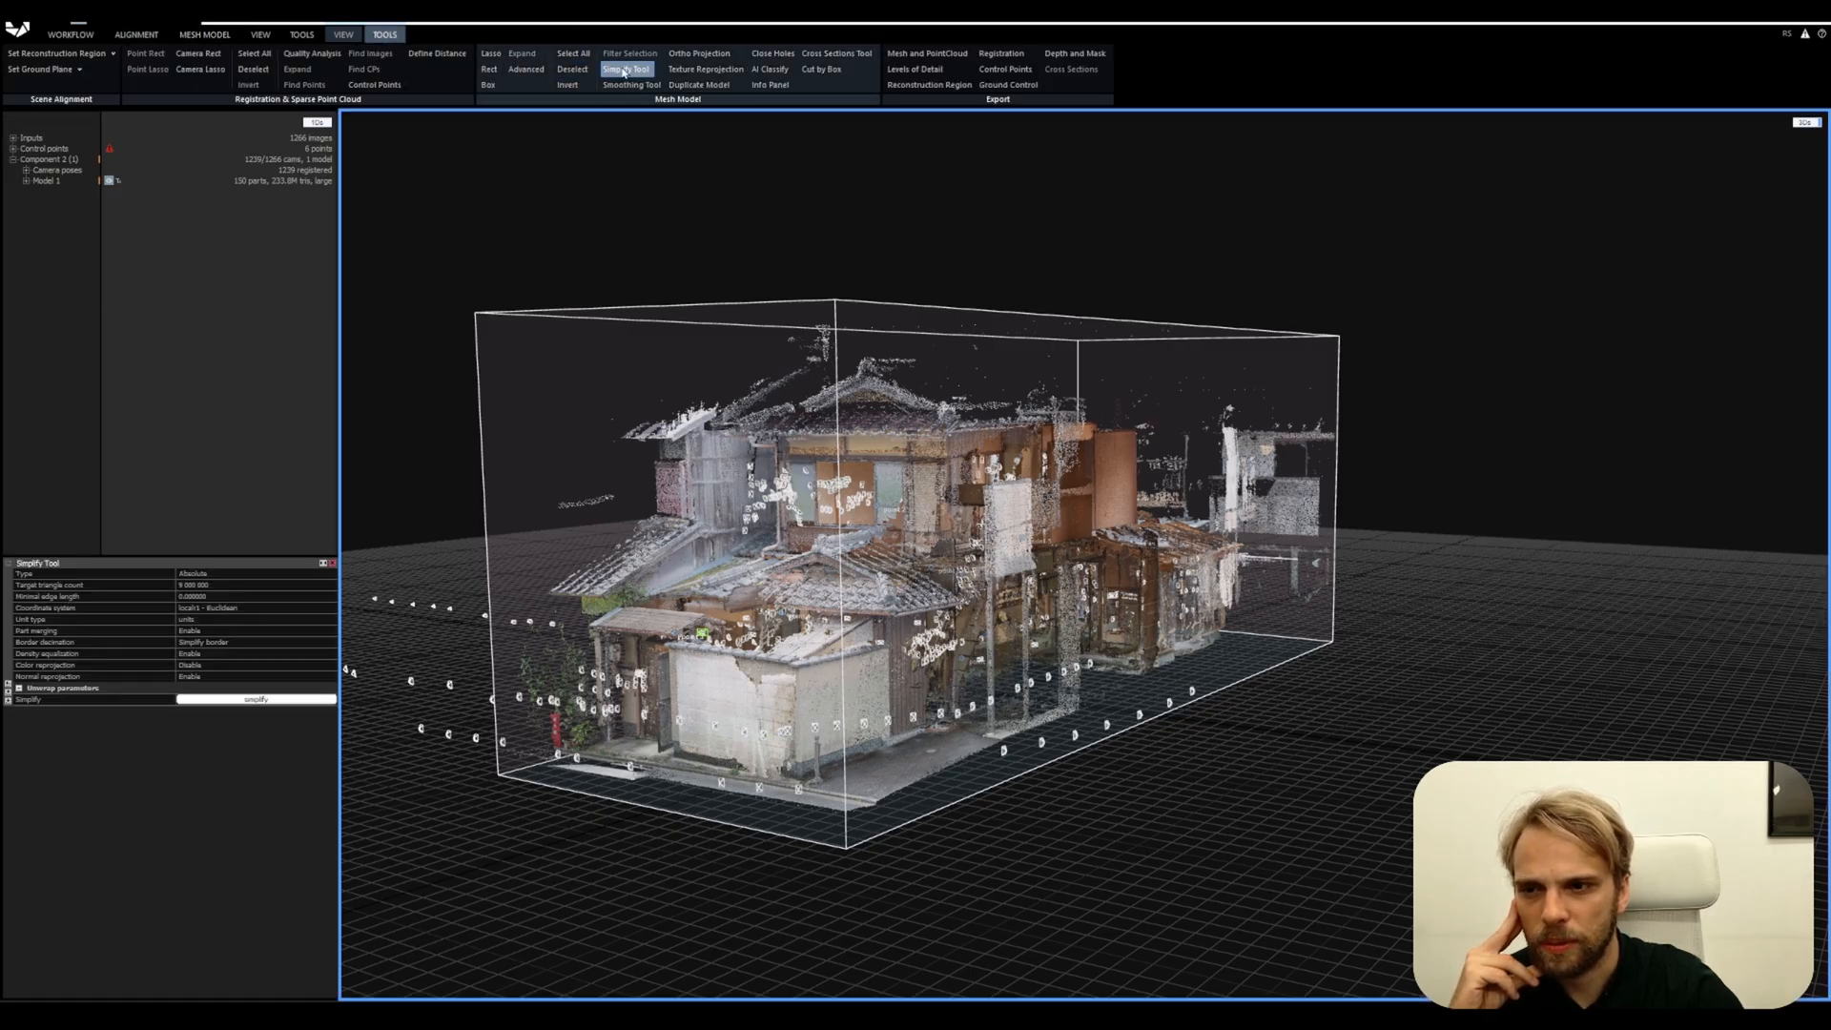
pyautogui.click(199, 586)
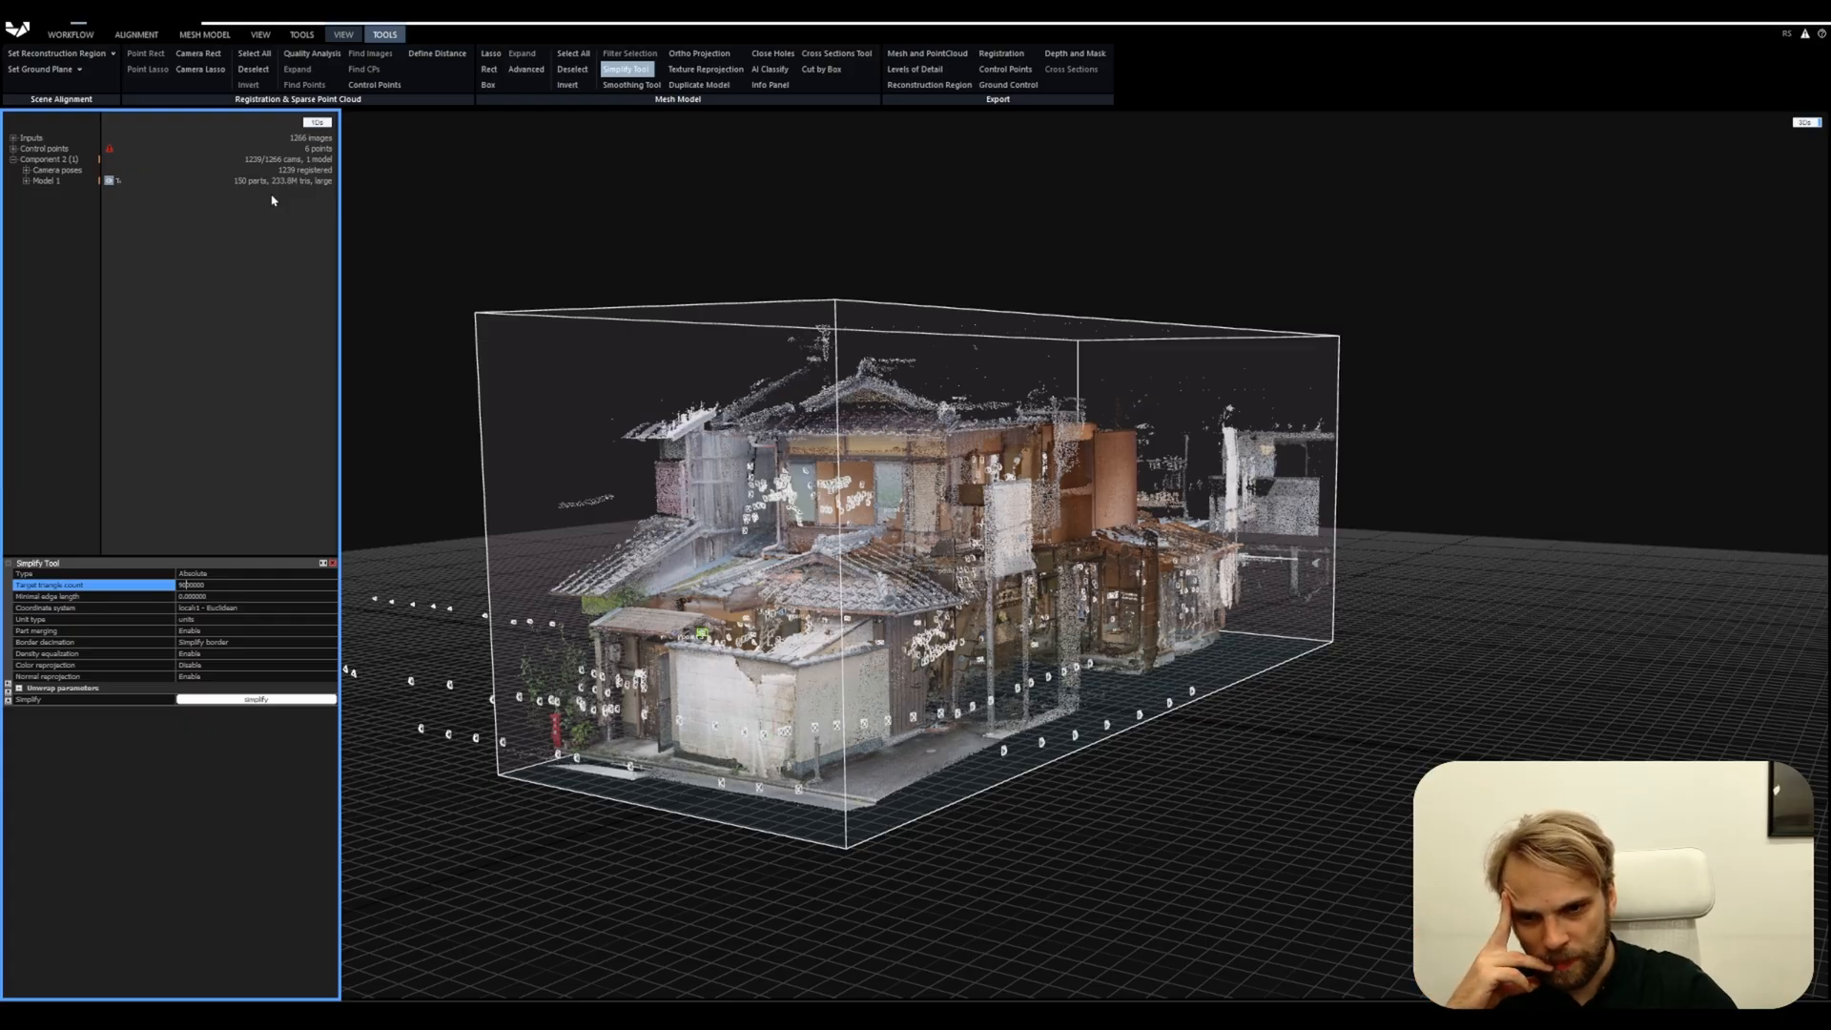
pyautogui.scroll(5, 831, 752)
pyautogui.scroll(-3, 832, 752)
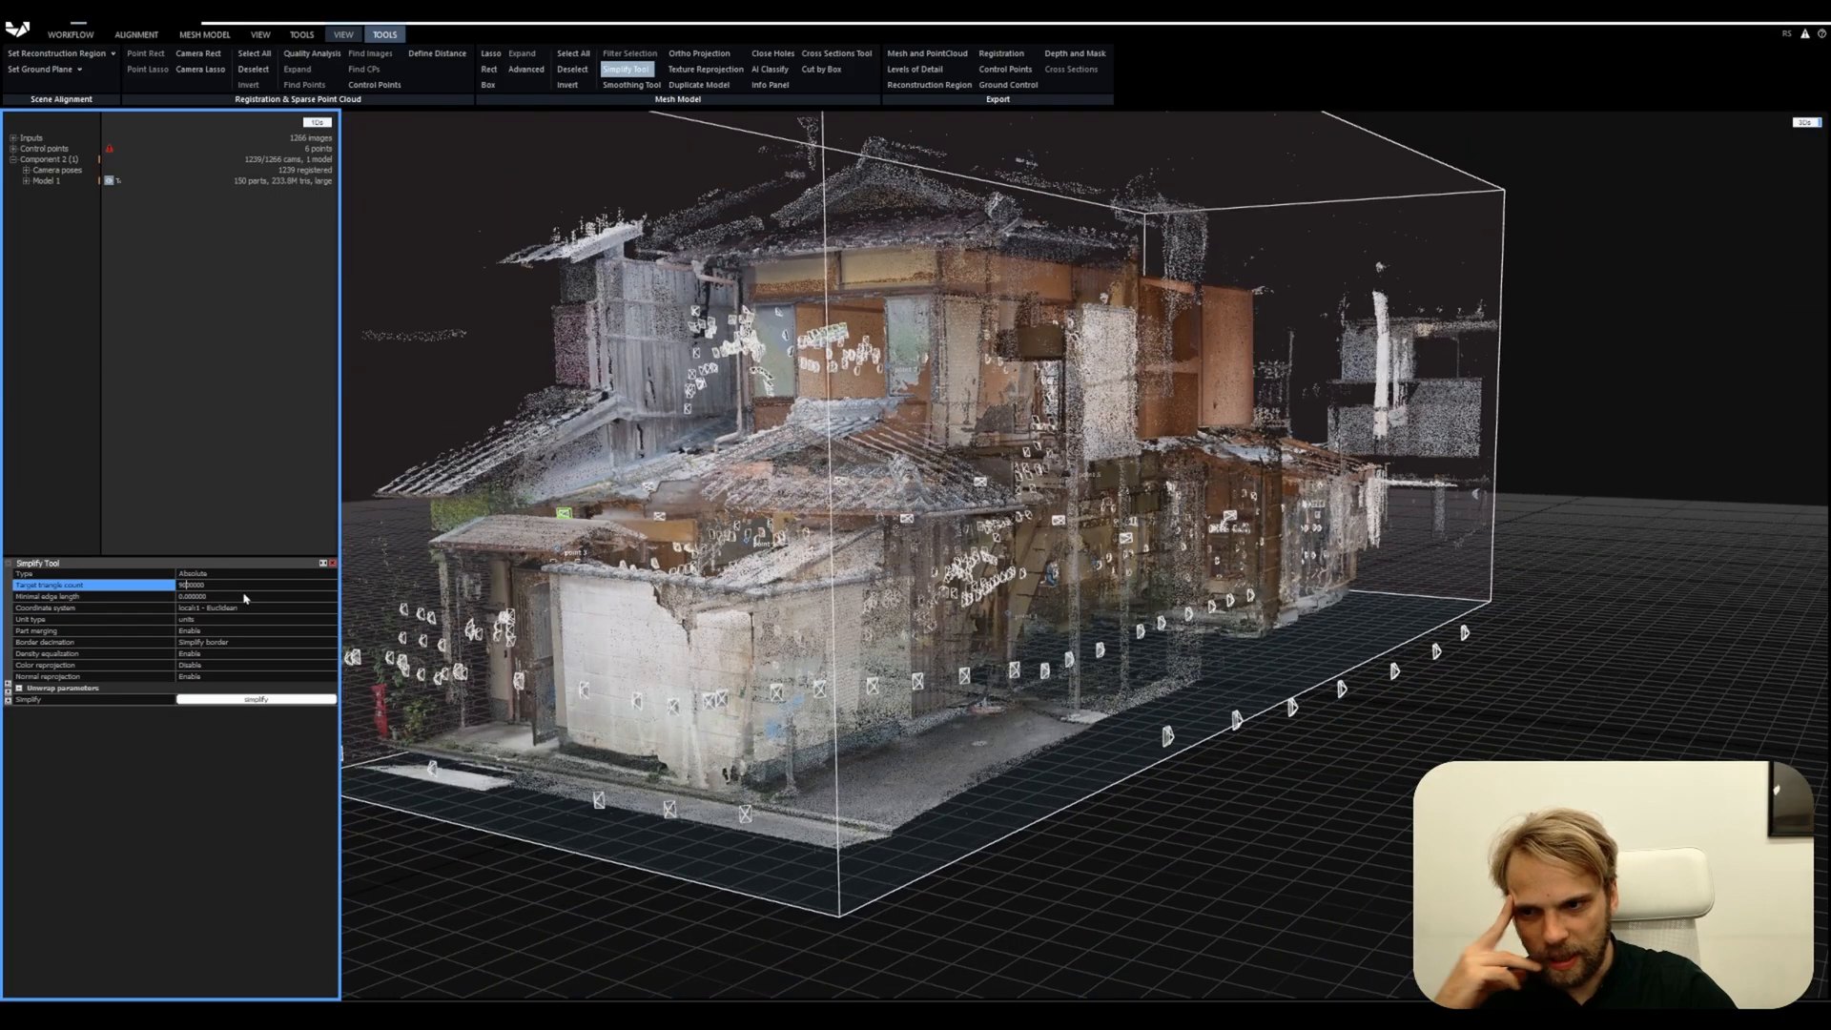
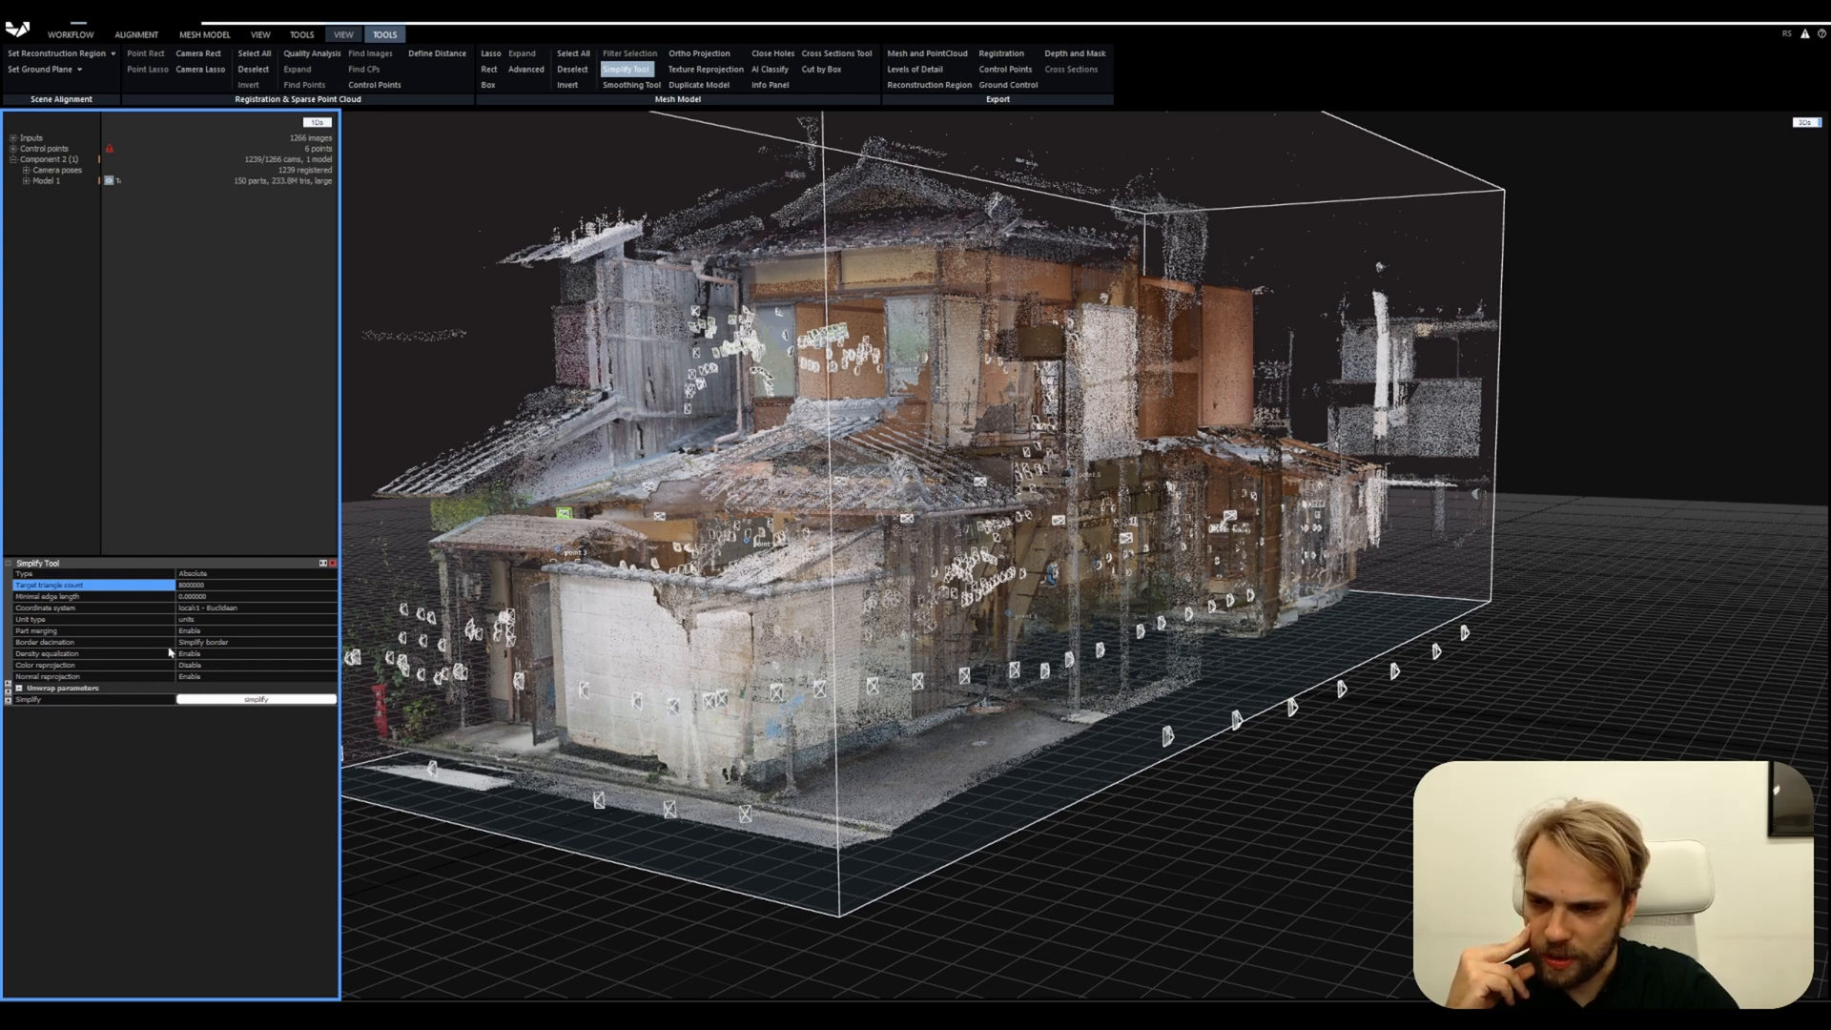
# Enable color reprojection, review the unwrap parameters, and run the simplification
pyautogui.click(250, 665)
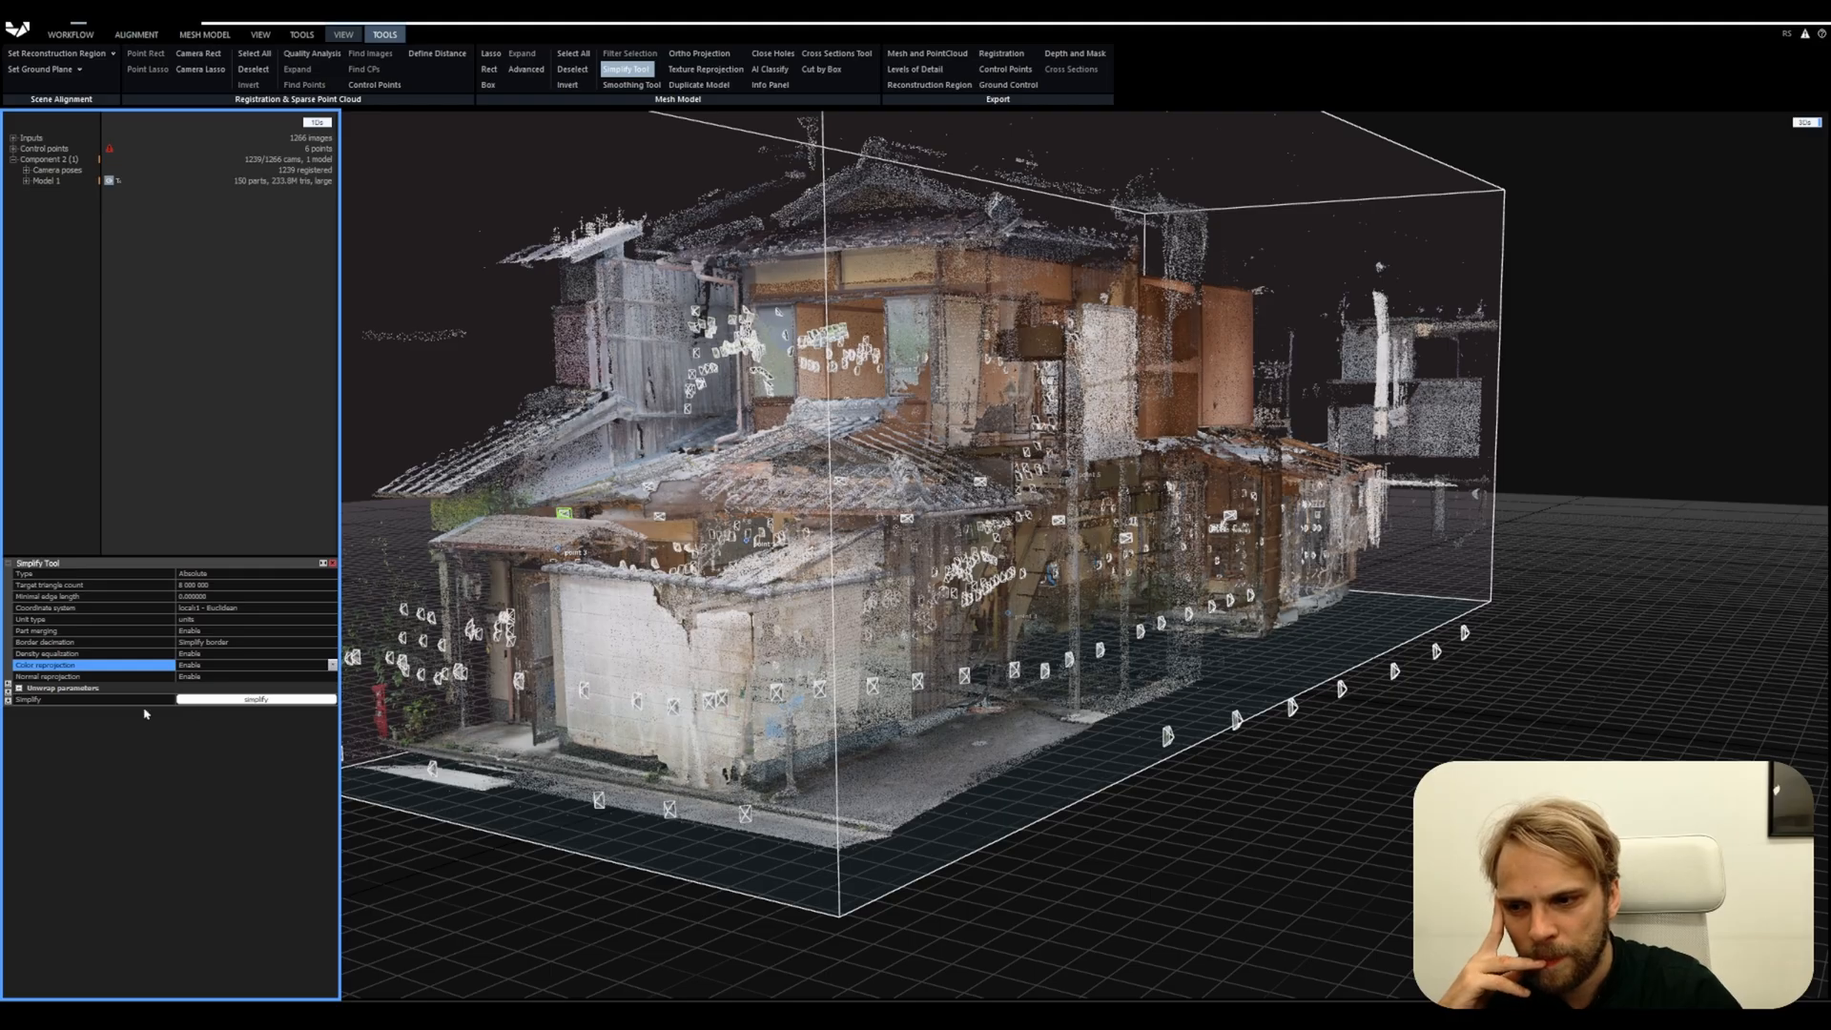
pyautogui.click(19, 688)
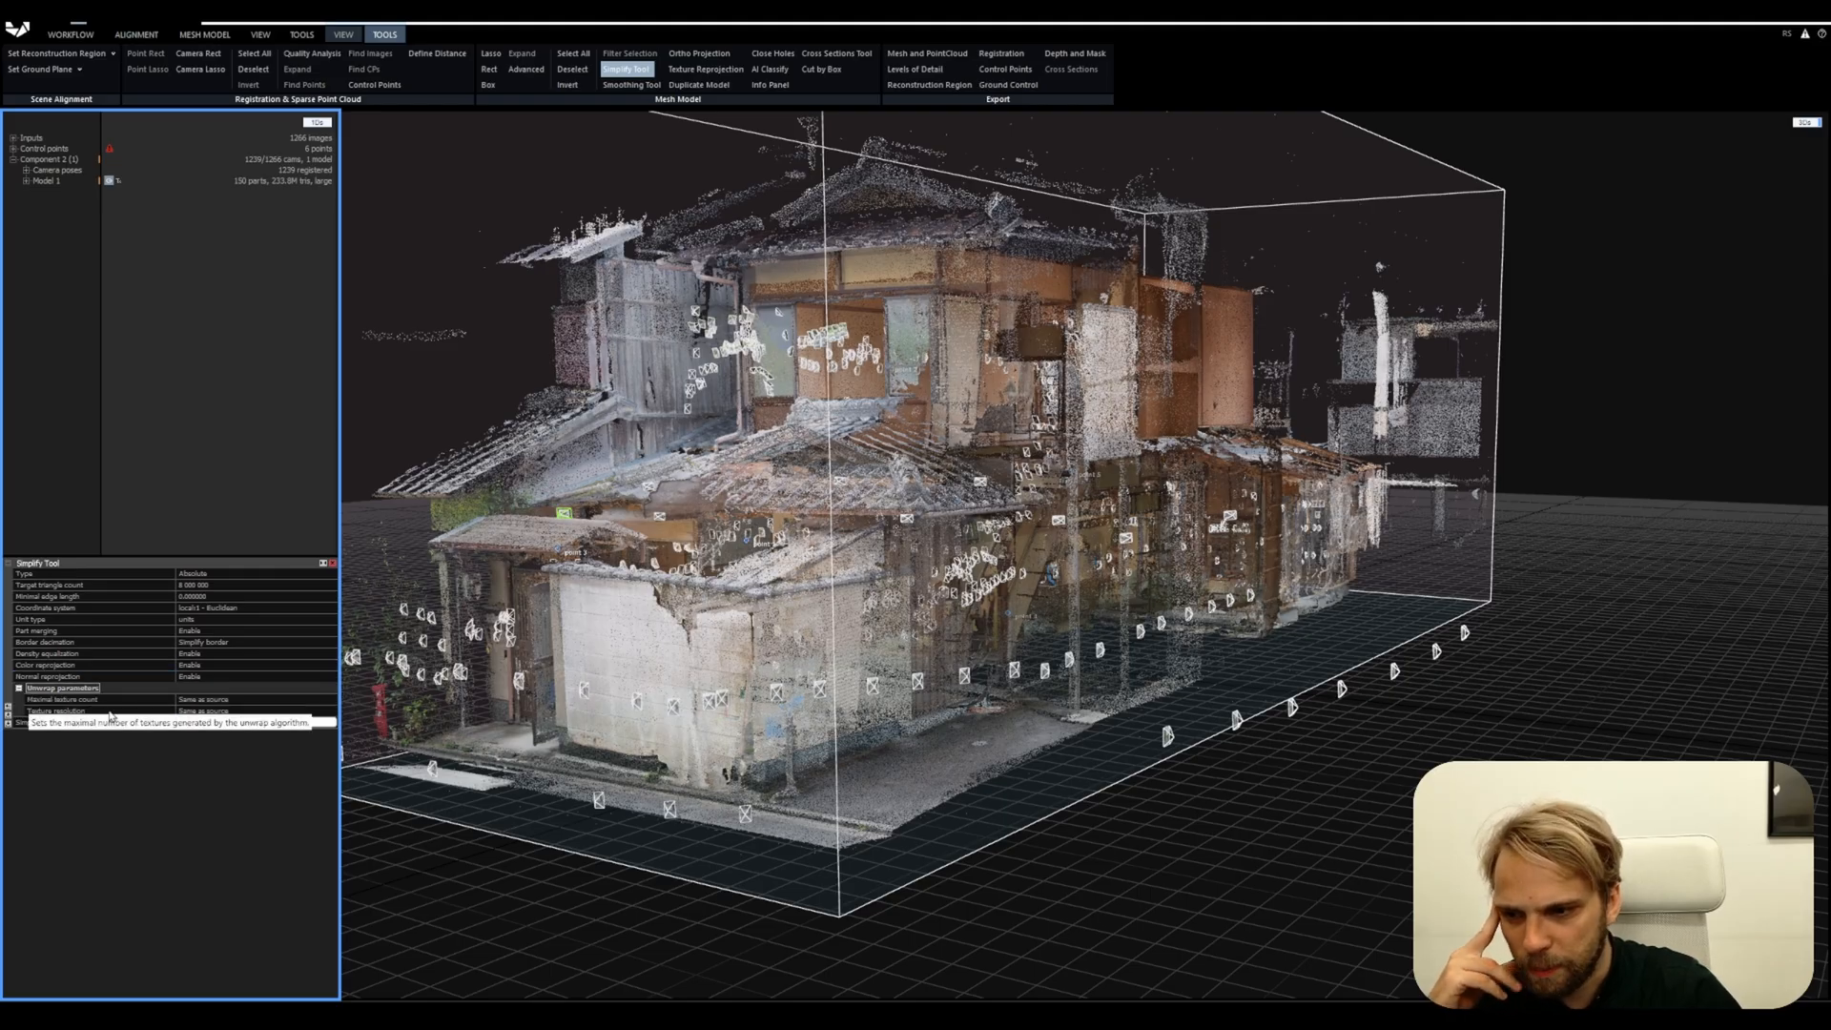
pyautogui.click(19, 688)
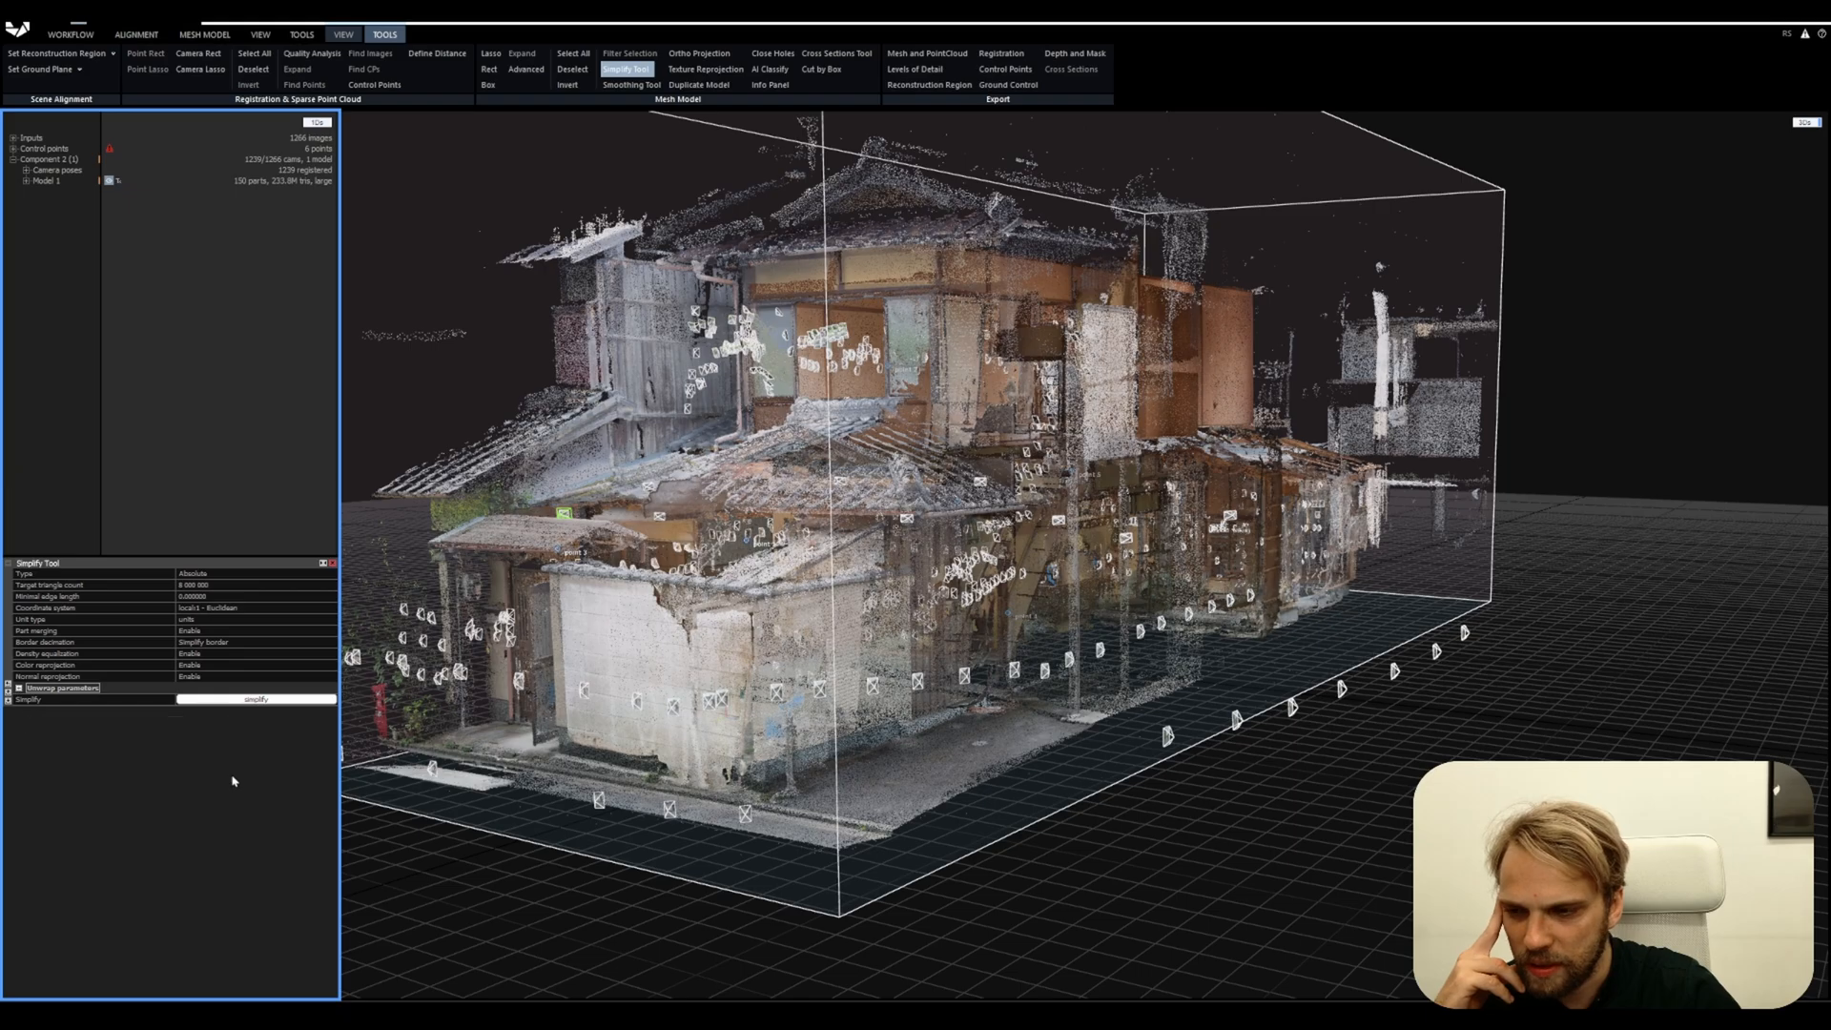
pyautogui.click(256, 700)
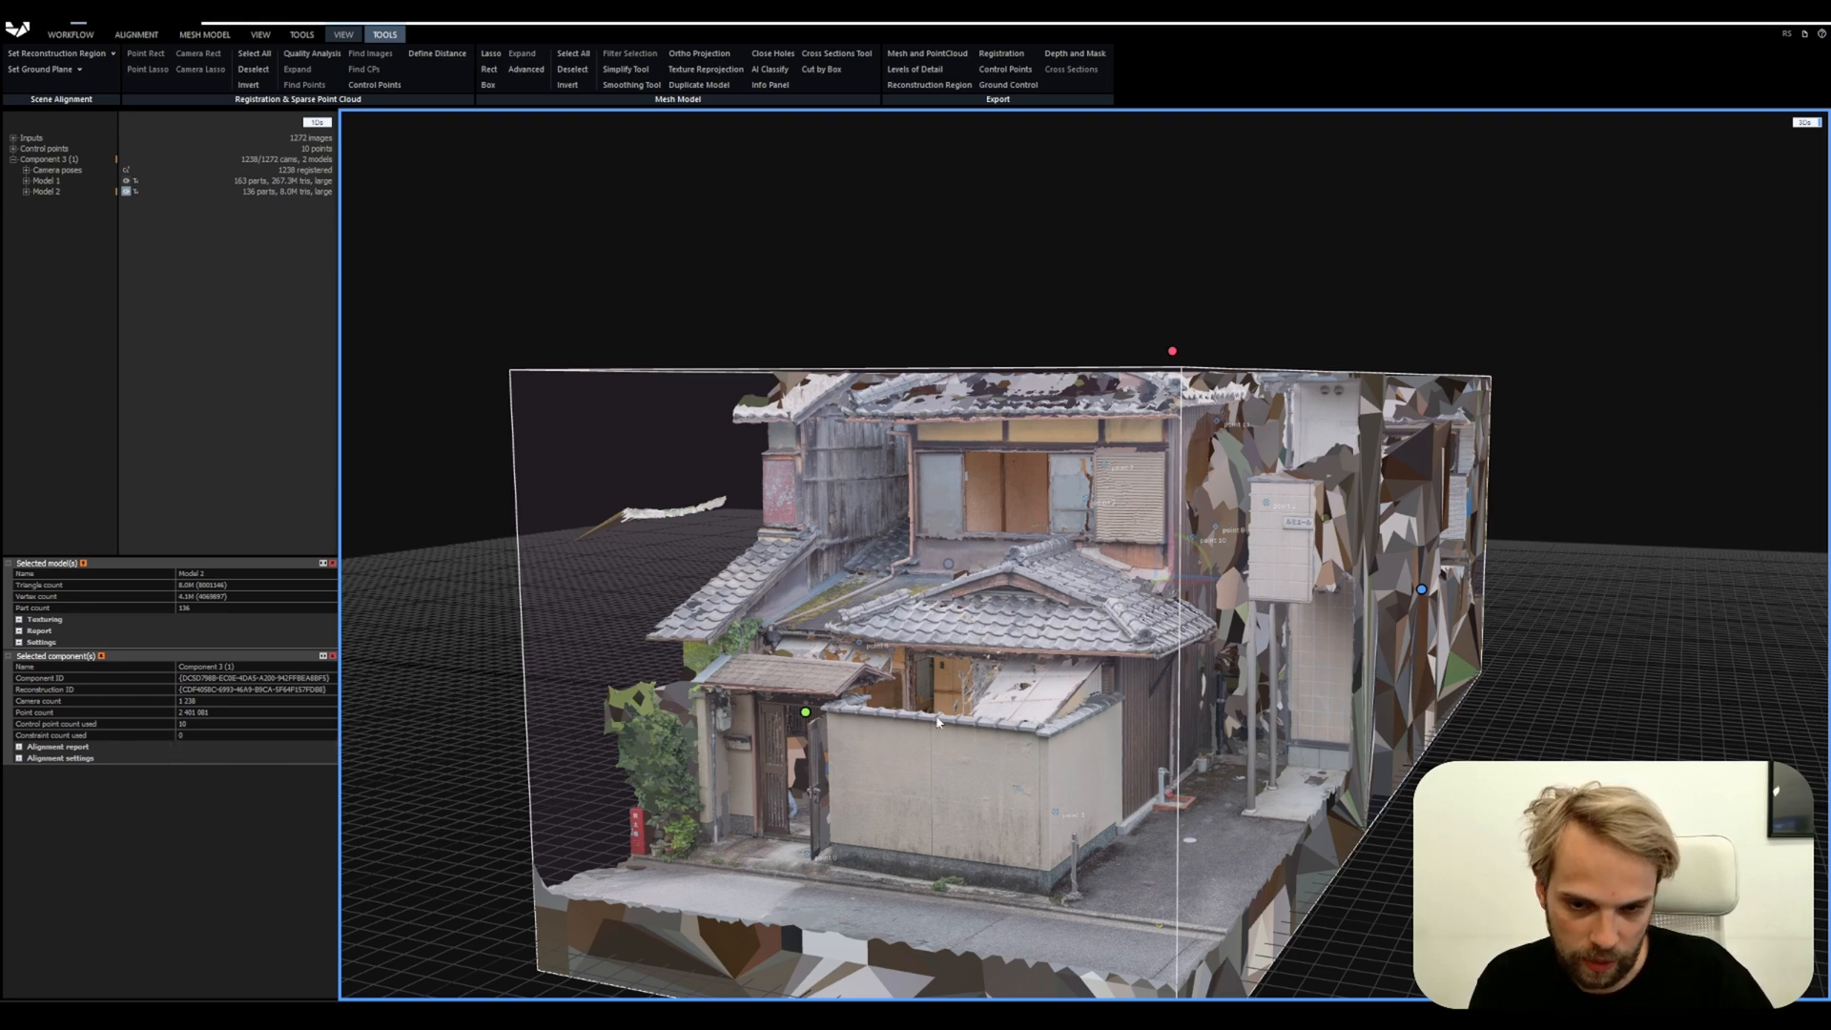
# Examine the simplified Model 2 from outside, from the street facade around to the rear roofs and the upper room opening
pyautogui.scroll(3, 937, 722)
pyautogui.scroll(-3, 612, 386)
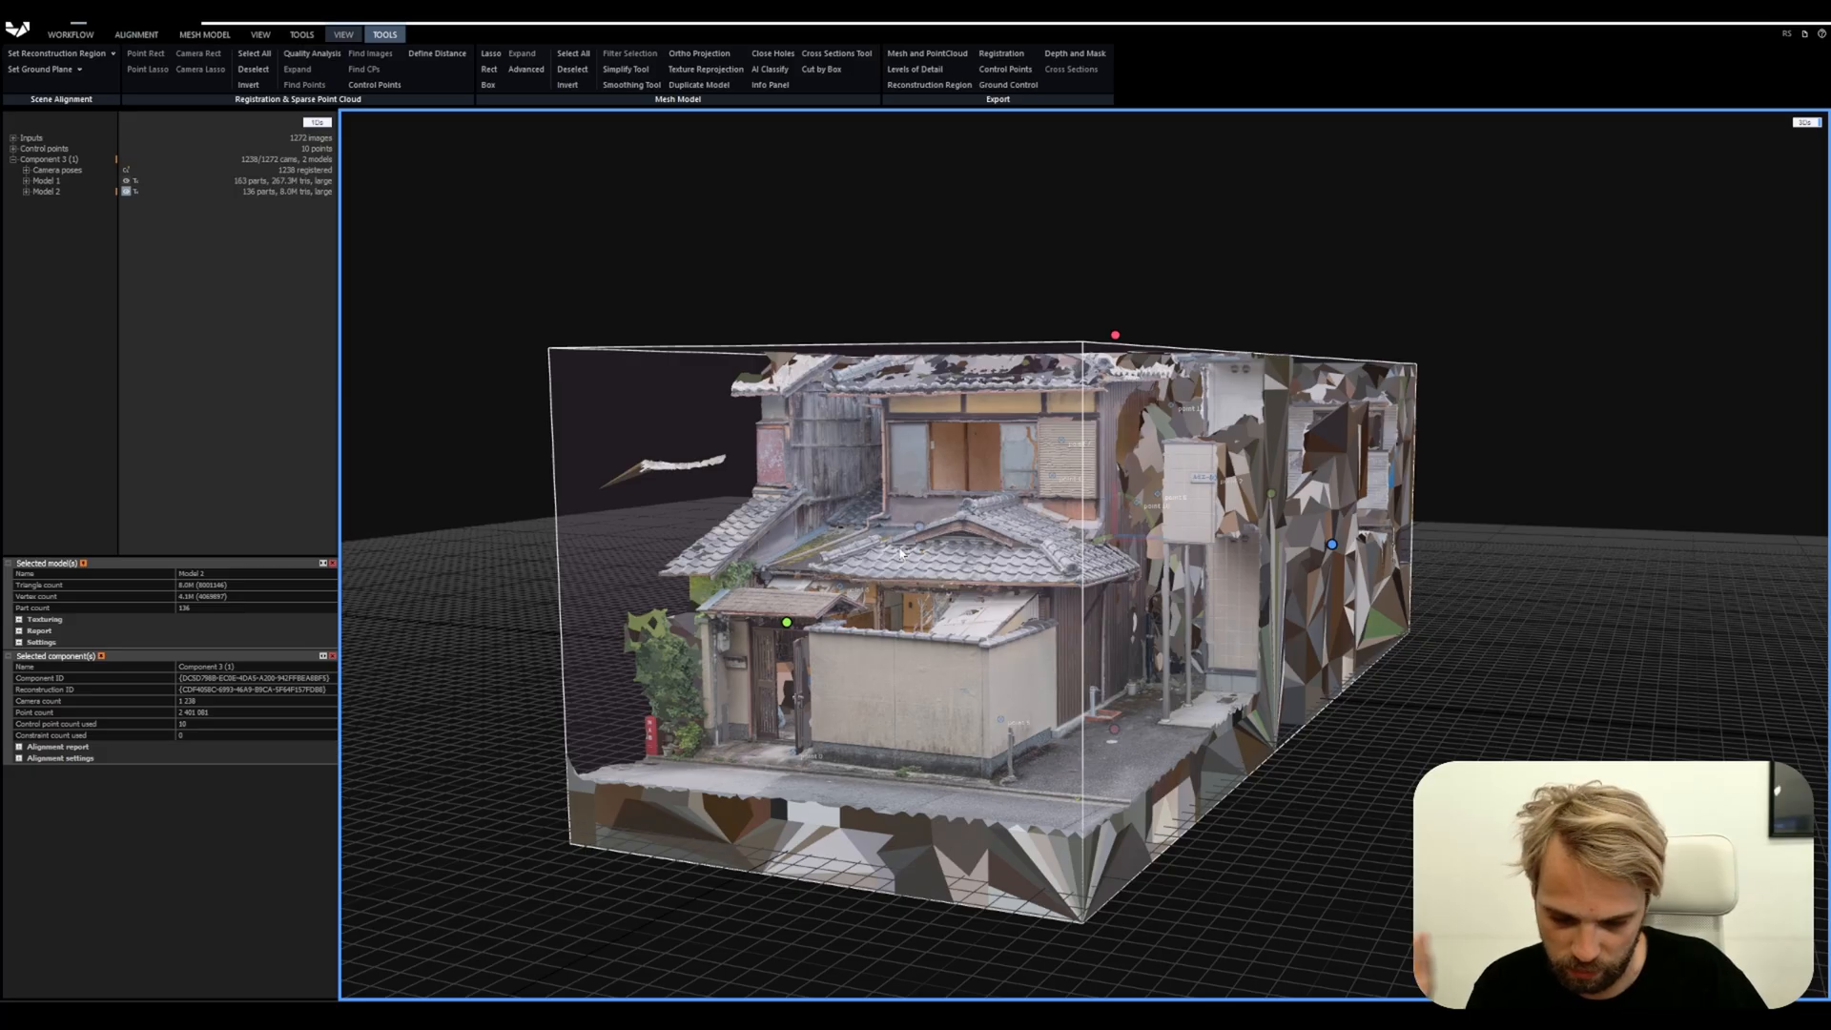
pyautogui.moveTo(1135, 701); pyautogui.dragTo(695, 668)
pyautogui.scroll(5, 848, 631)
pyautogui.moveTo(848, 631); pyautogui.dragTo(957, 318)
pyautogui.scroll(3, 876, 671)
pyautogui.scroll(-3, 876, 670)
pyautogui.scroll(-8, 555, 621)
pyautogui.scroll(6, 661, 563)
pyautogui.scroll(-5, 661, 563)
pyautogui.scroll(8, 975, 388)
pyautogui.scroll(3, 955, 393)
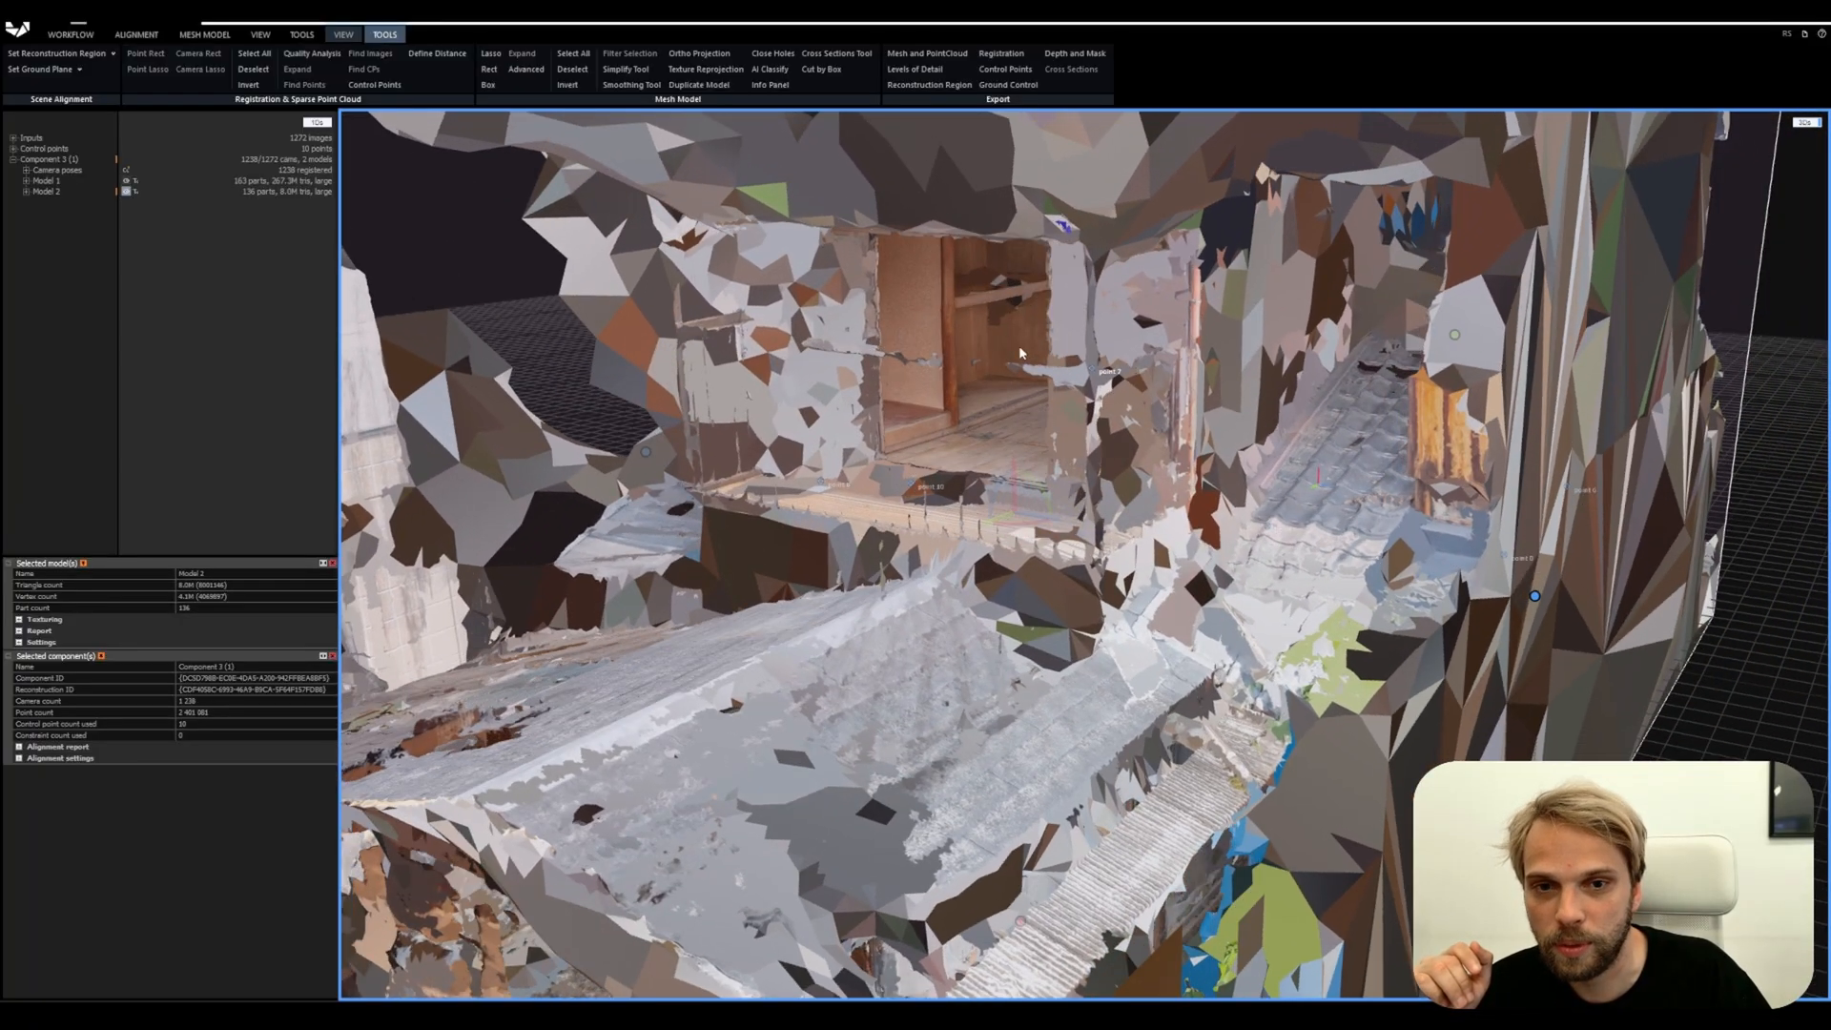
pyautogui.scroll(-5, 915, 488)
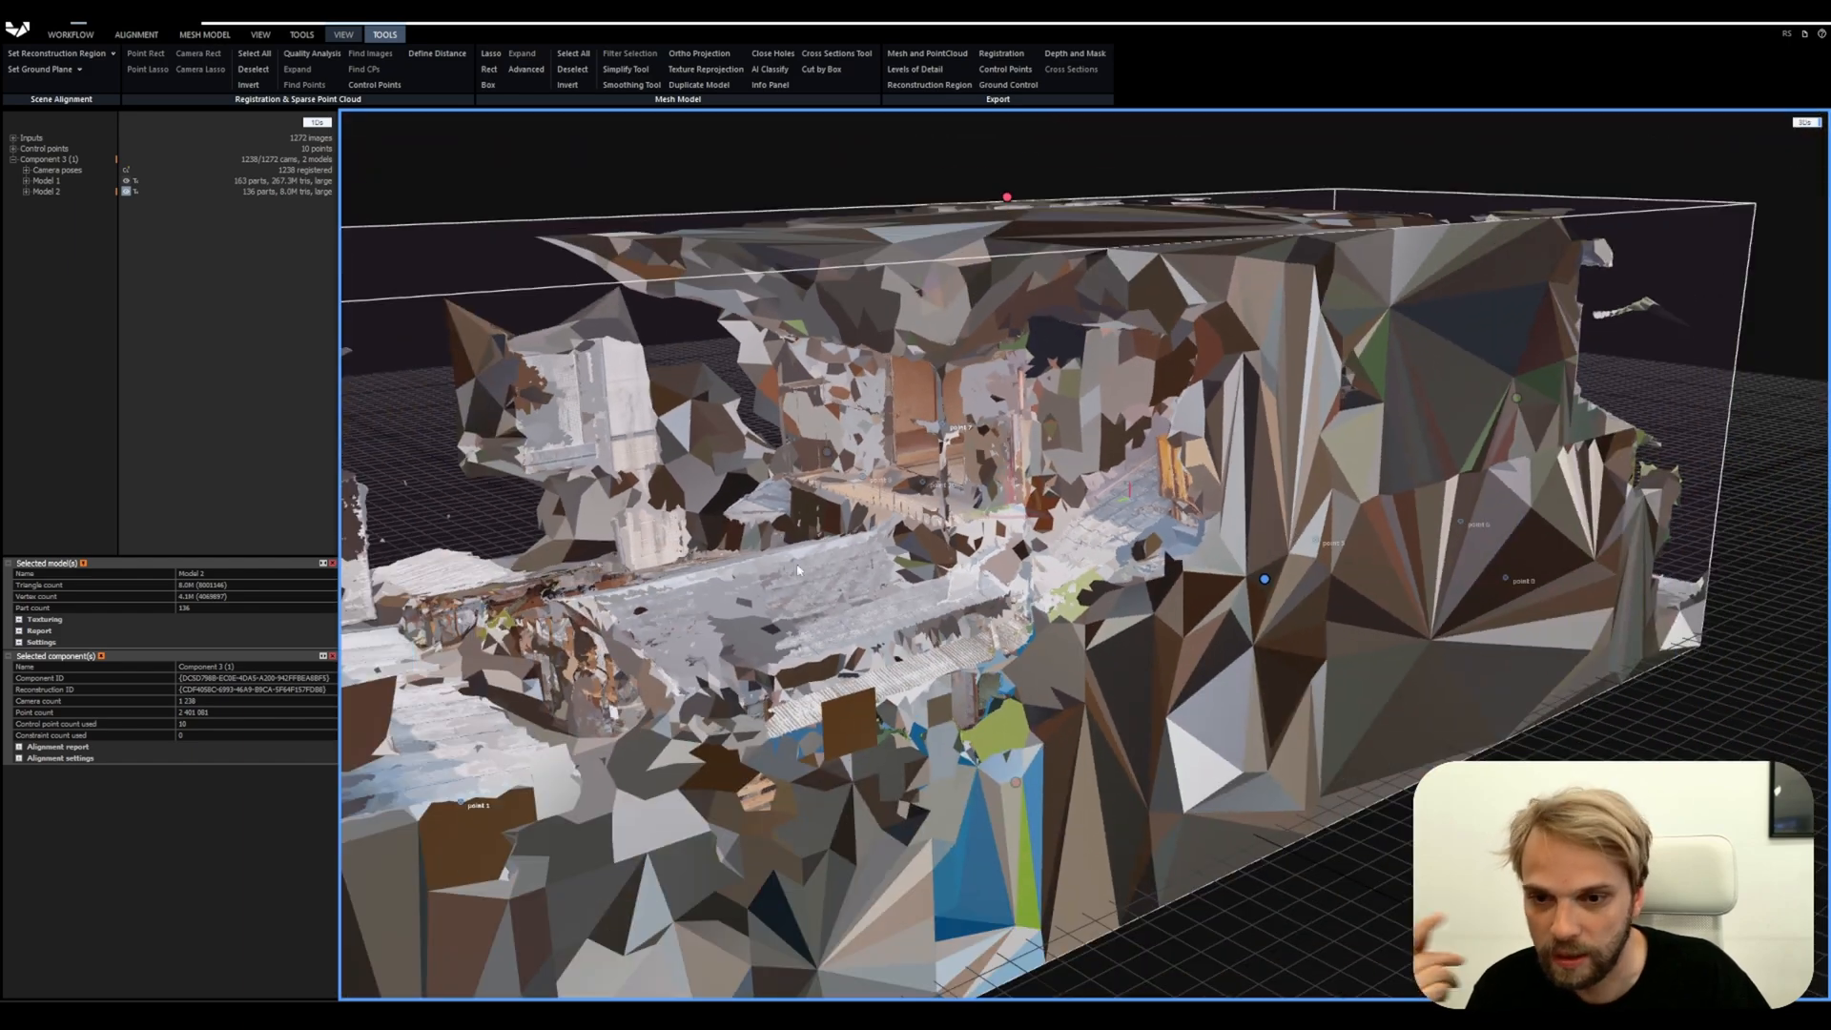
pyautogui.moveTo(915, 488); pyautogui.dragTo(787, 493)
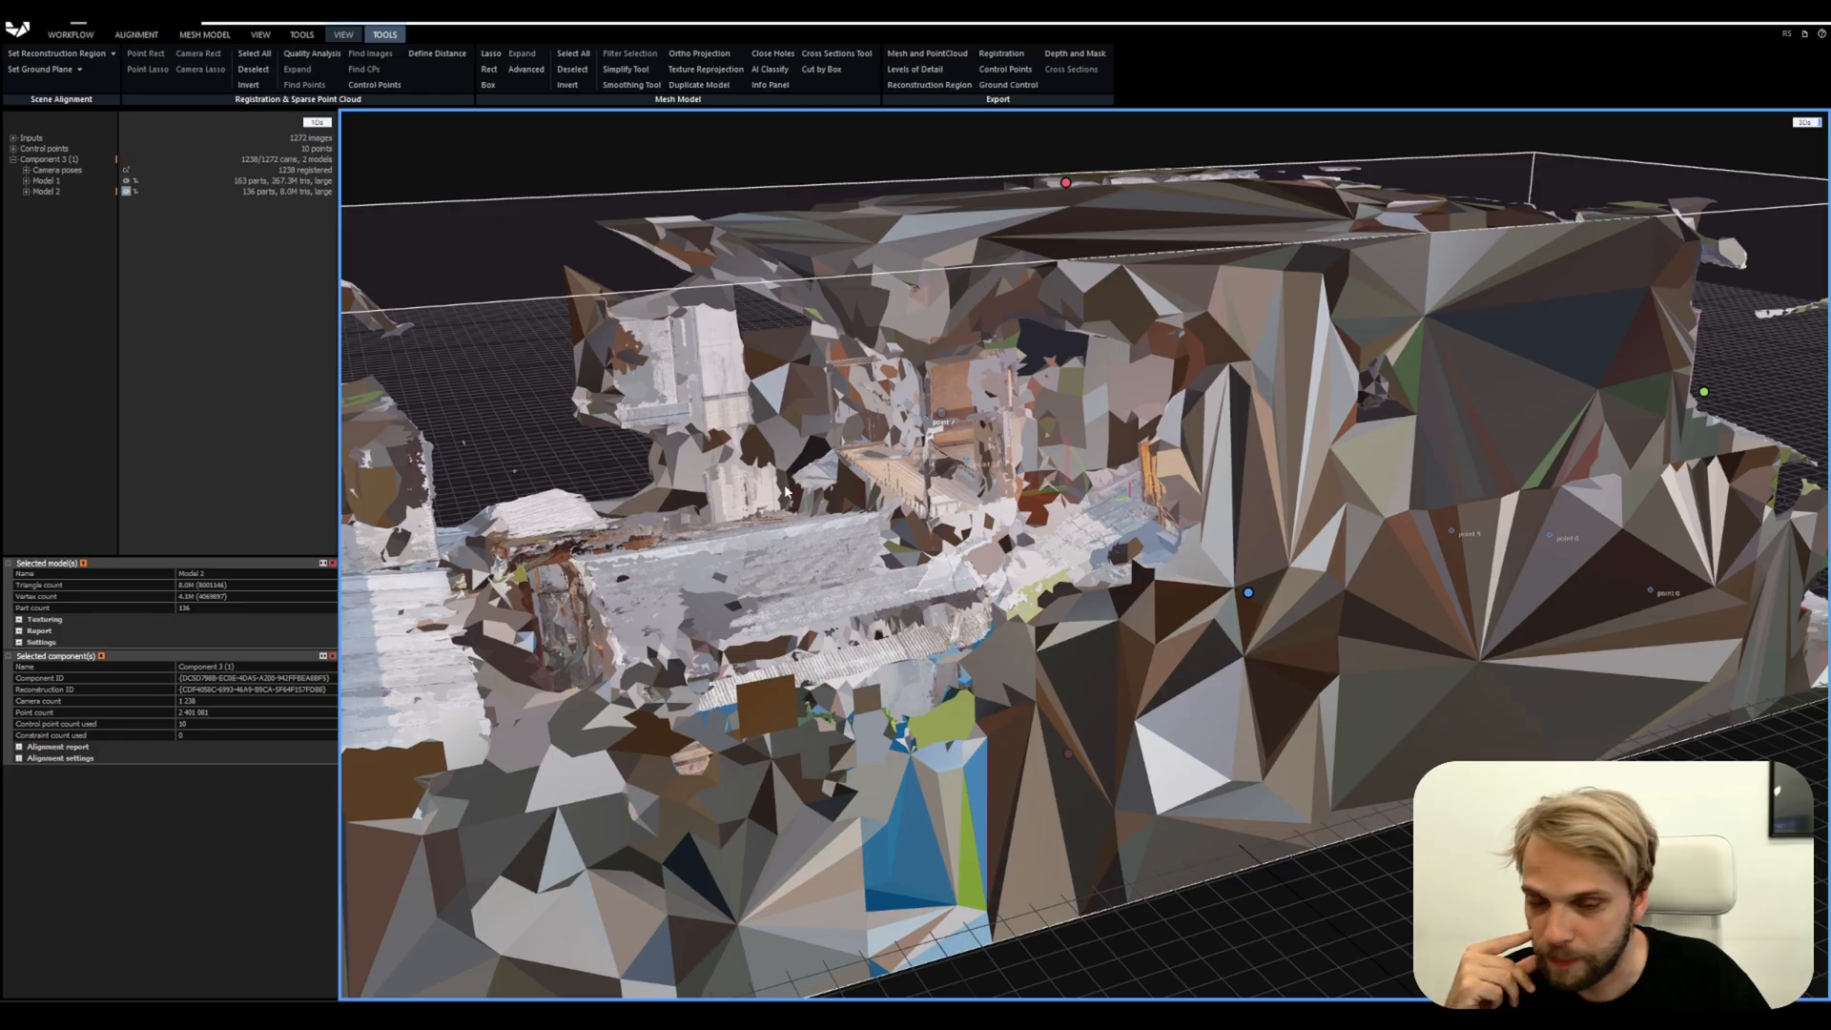
pyautogui.moveTo(784, 484); pyautogui.dragTo(828, 501)
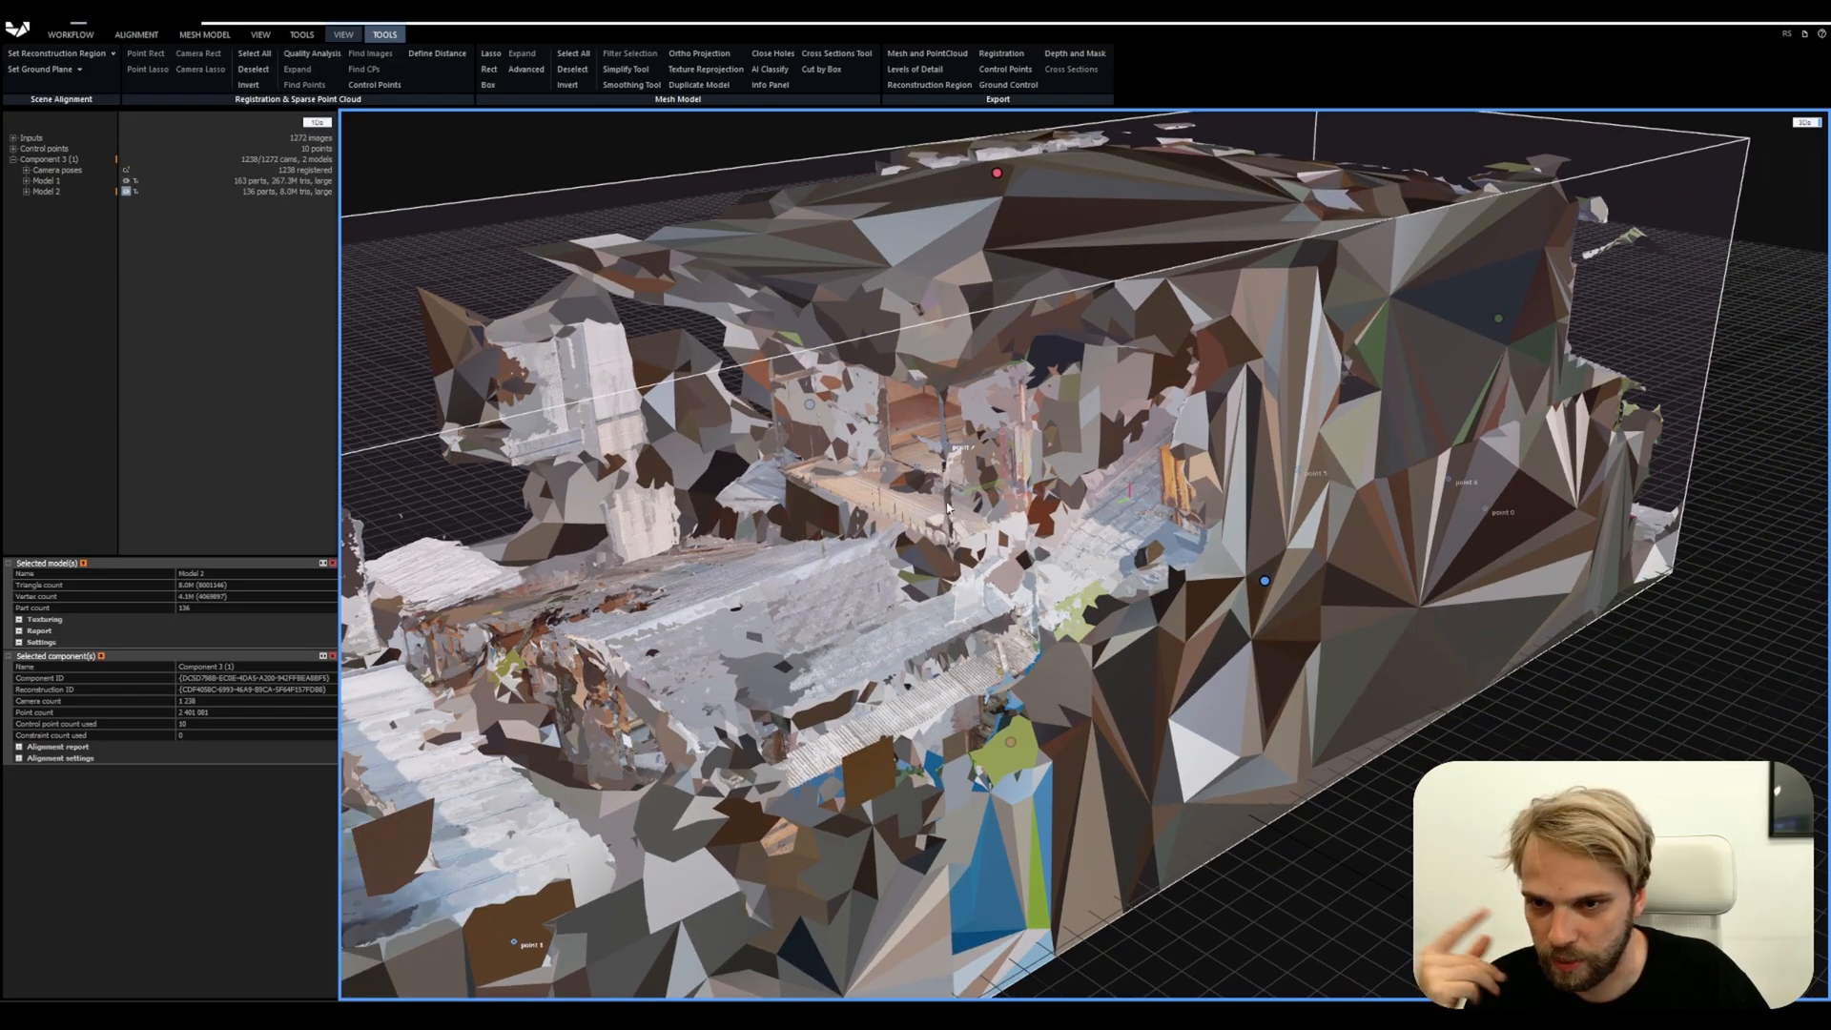
# Go through the front gate of the simplified model and inspect the texture up to the coiled rope on the back room's wooden floor
pyautogui.moveTo(947, 508); pyautogui.dragTo(543, 534)
pyautogui.scroll(-4, 706, 506)
pyautogui.scroll(8, 980, 633)
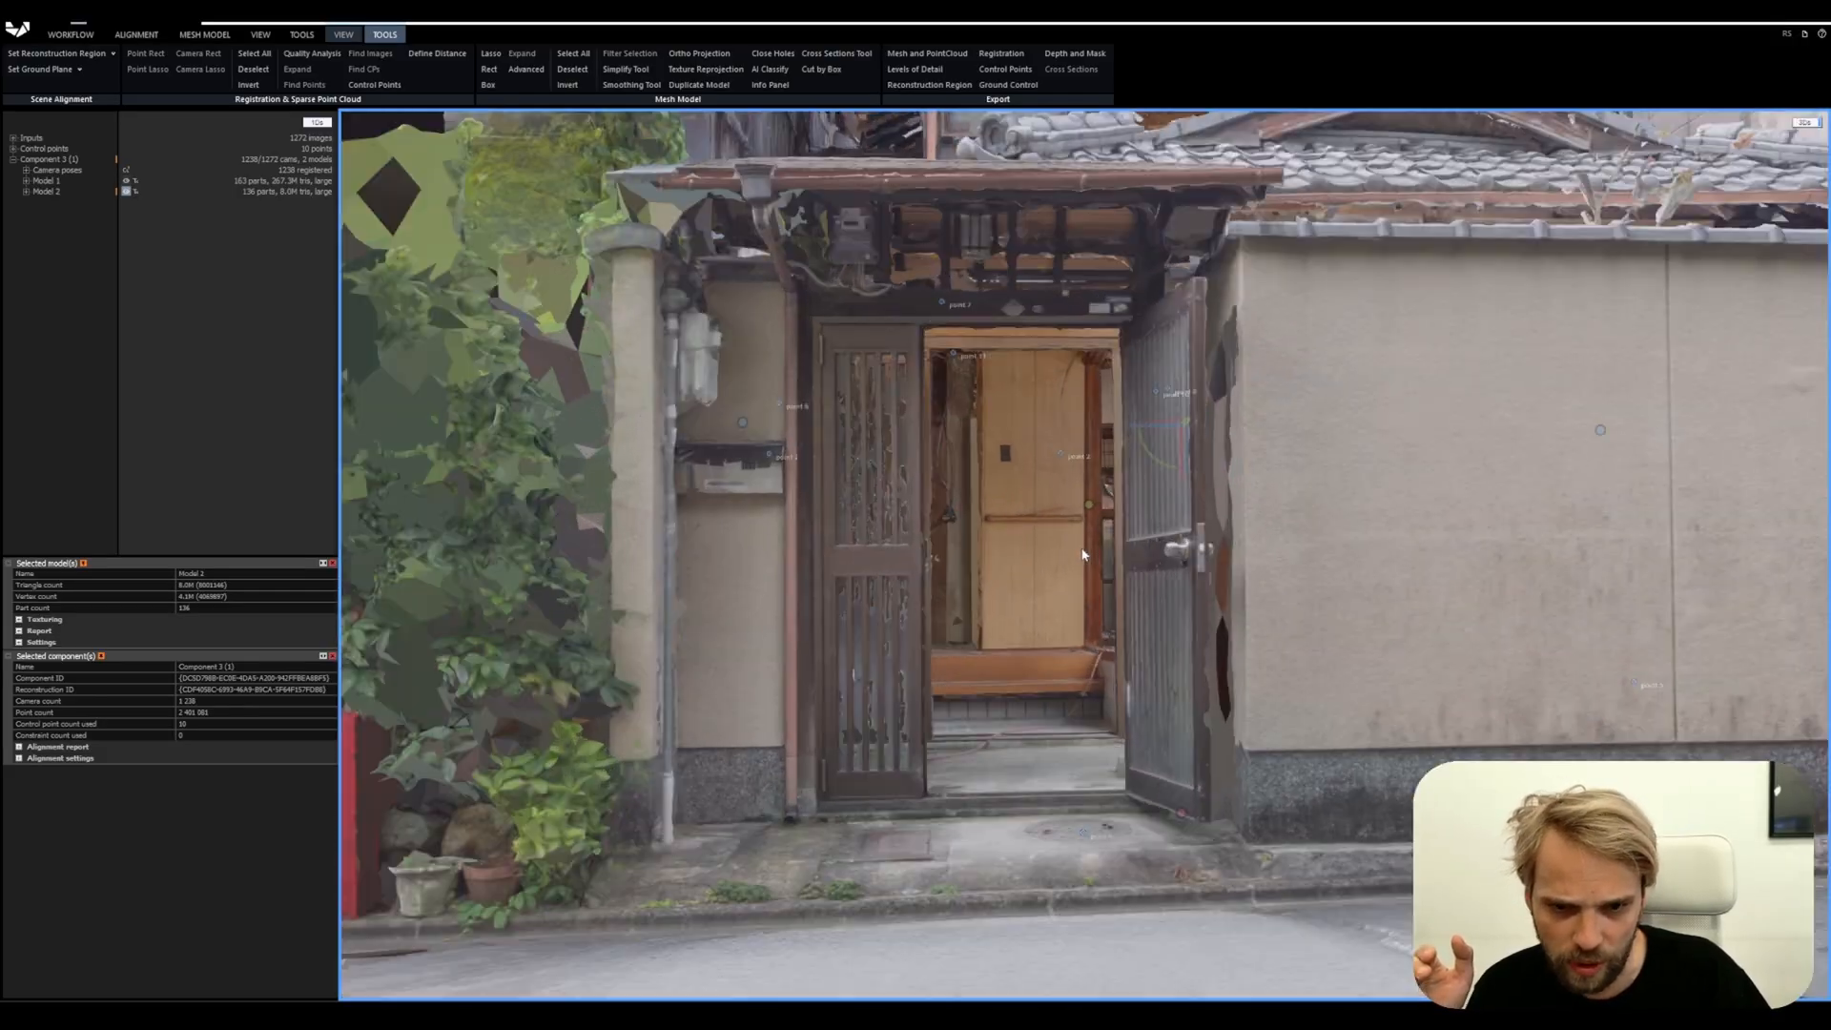
pyautogui.scroll(10, 1082, 554)
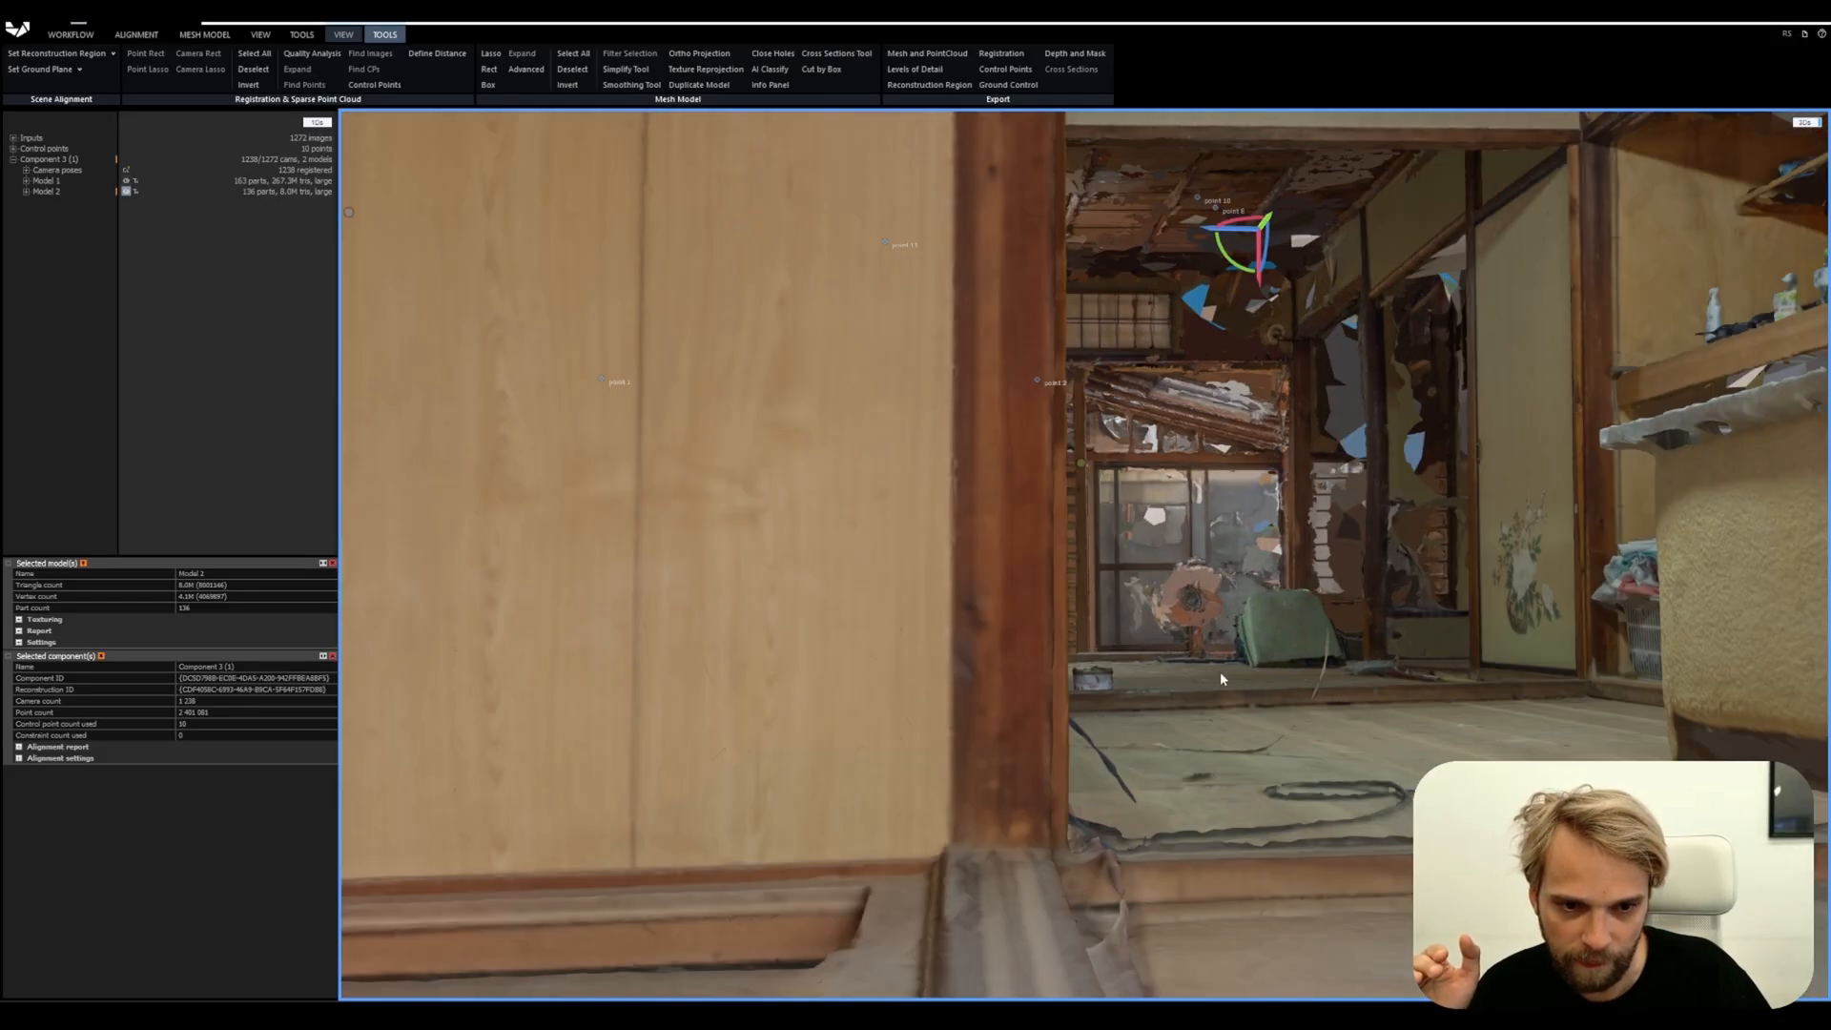
pyautogui.scroll(8, 1222, 679)
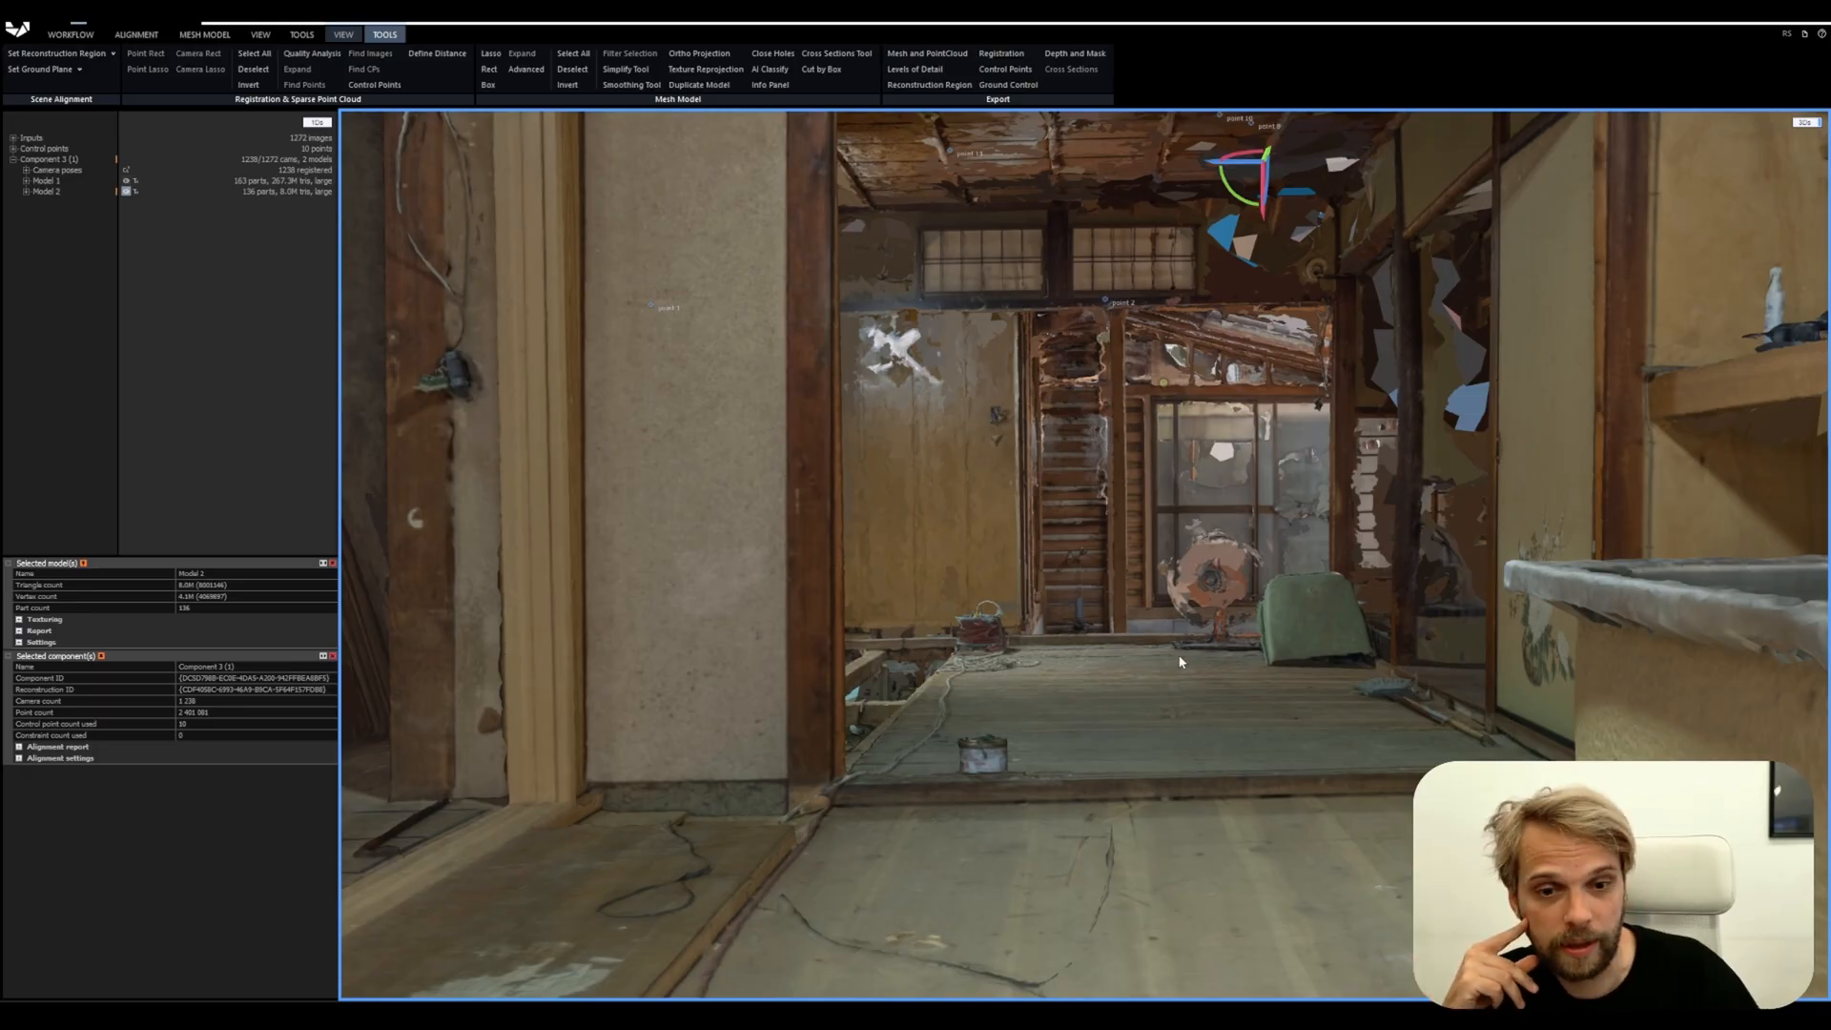
pyautogui.scroll(6, 1097, 673)
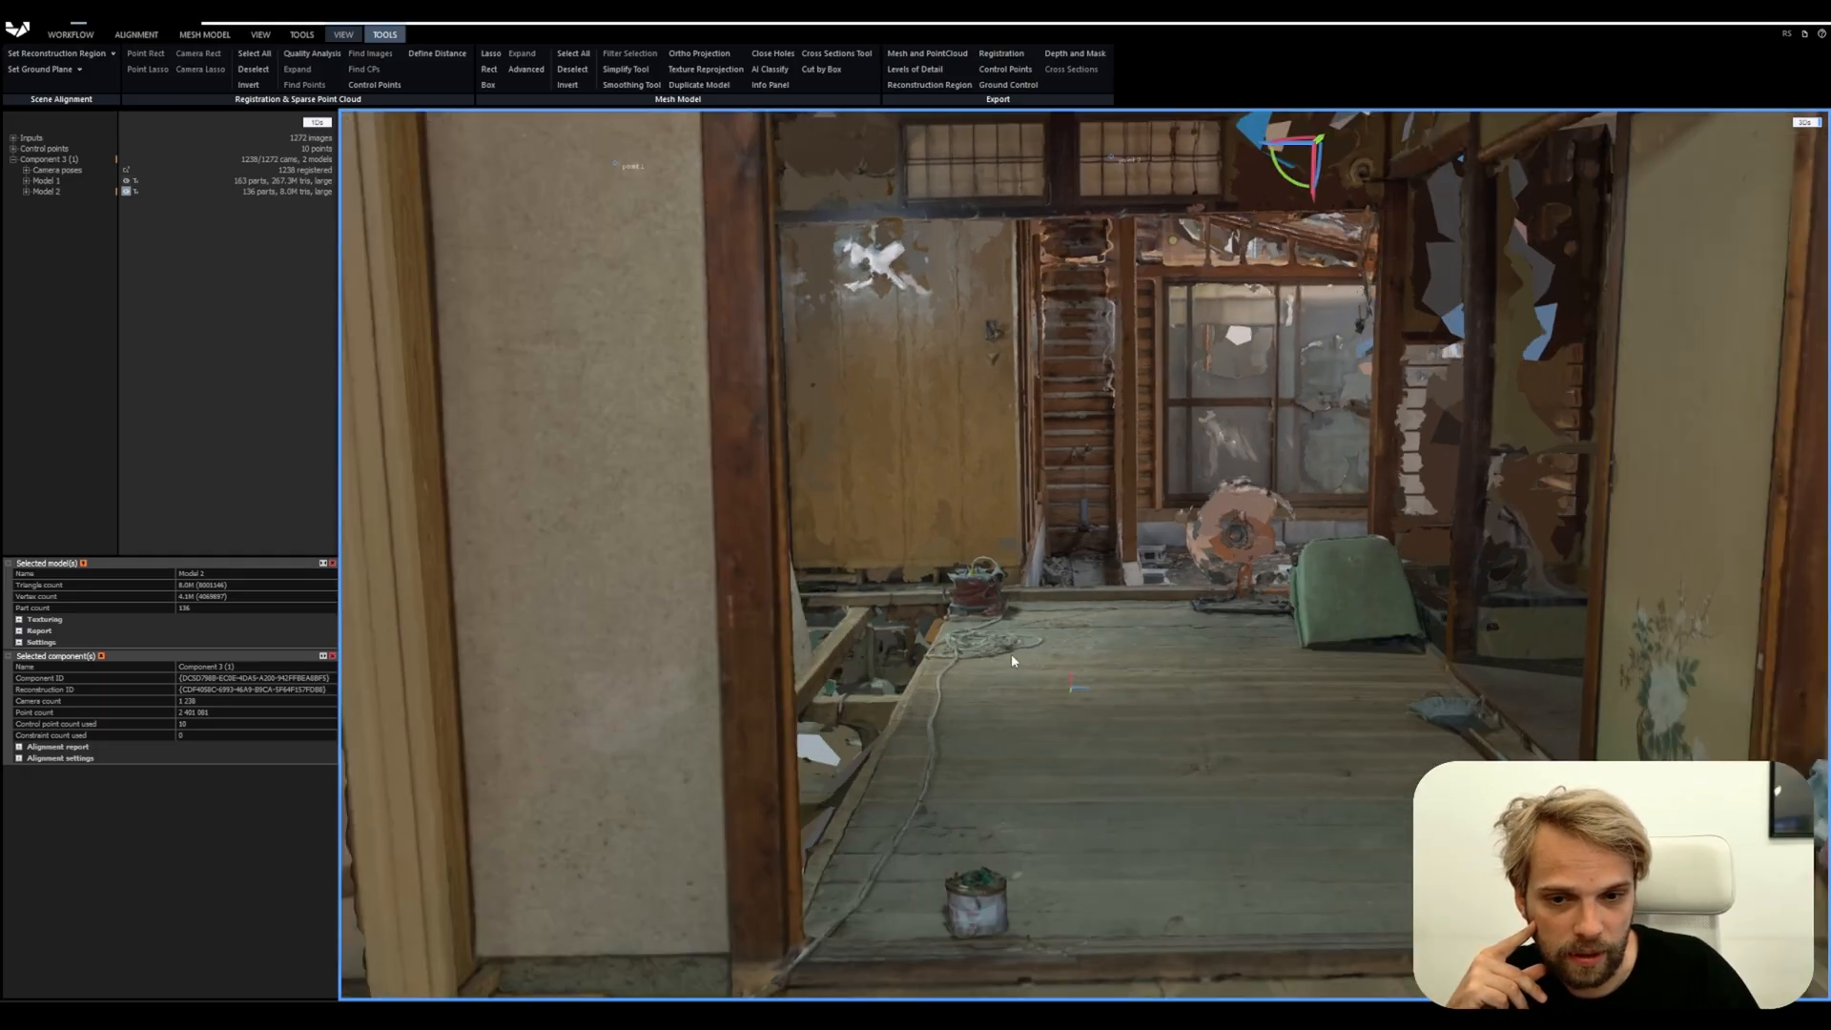
pyautogui.scroll(8, 1011, 654)
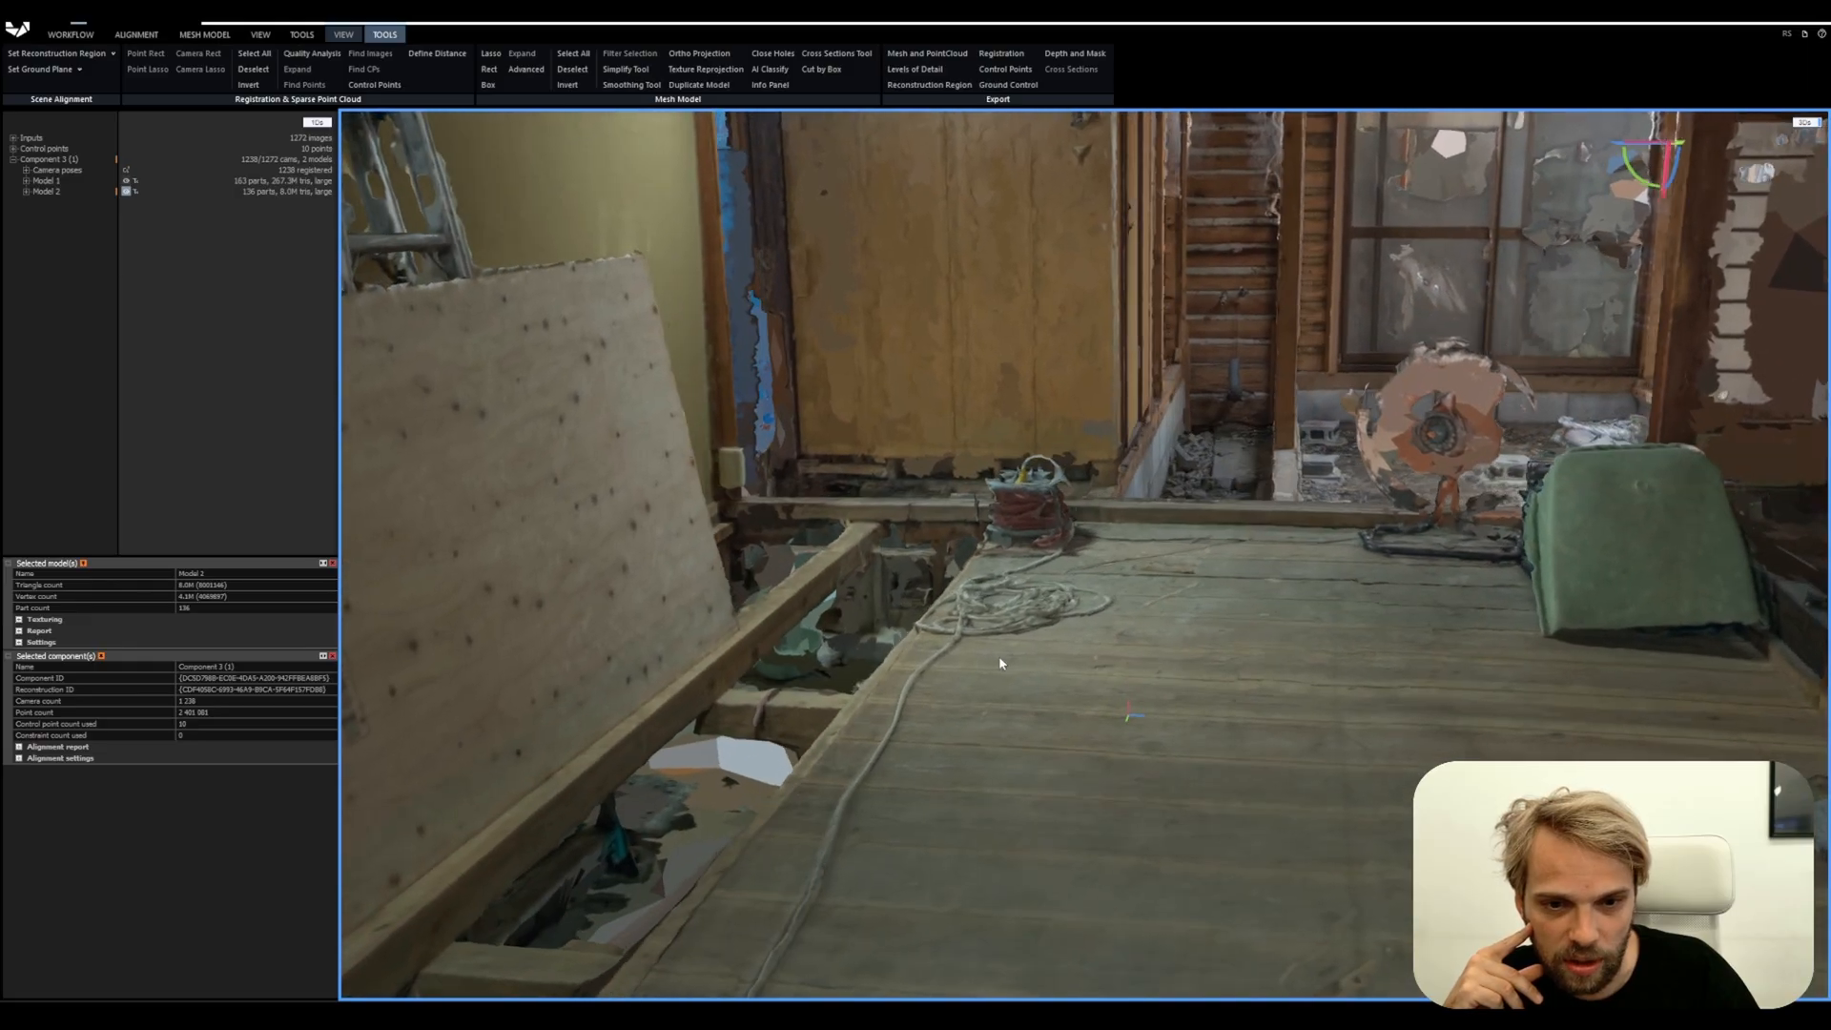
pyautogui.scroll(3, 1097, 625)
pyautogui.scroll(-3, 1326, 582)
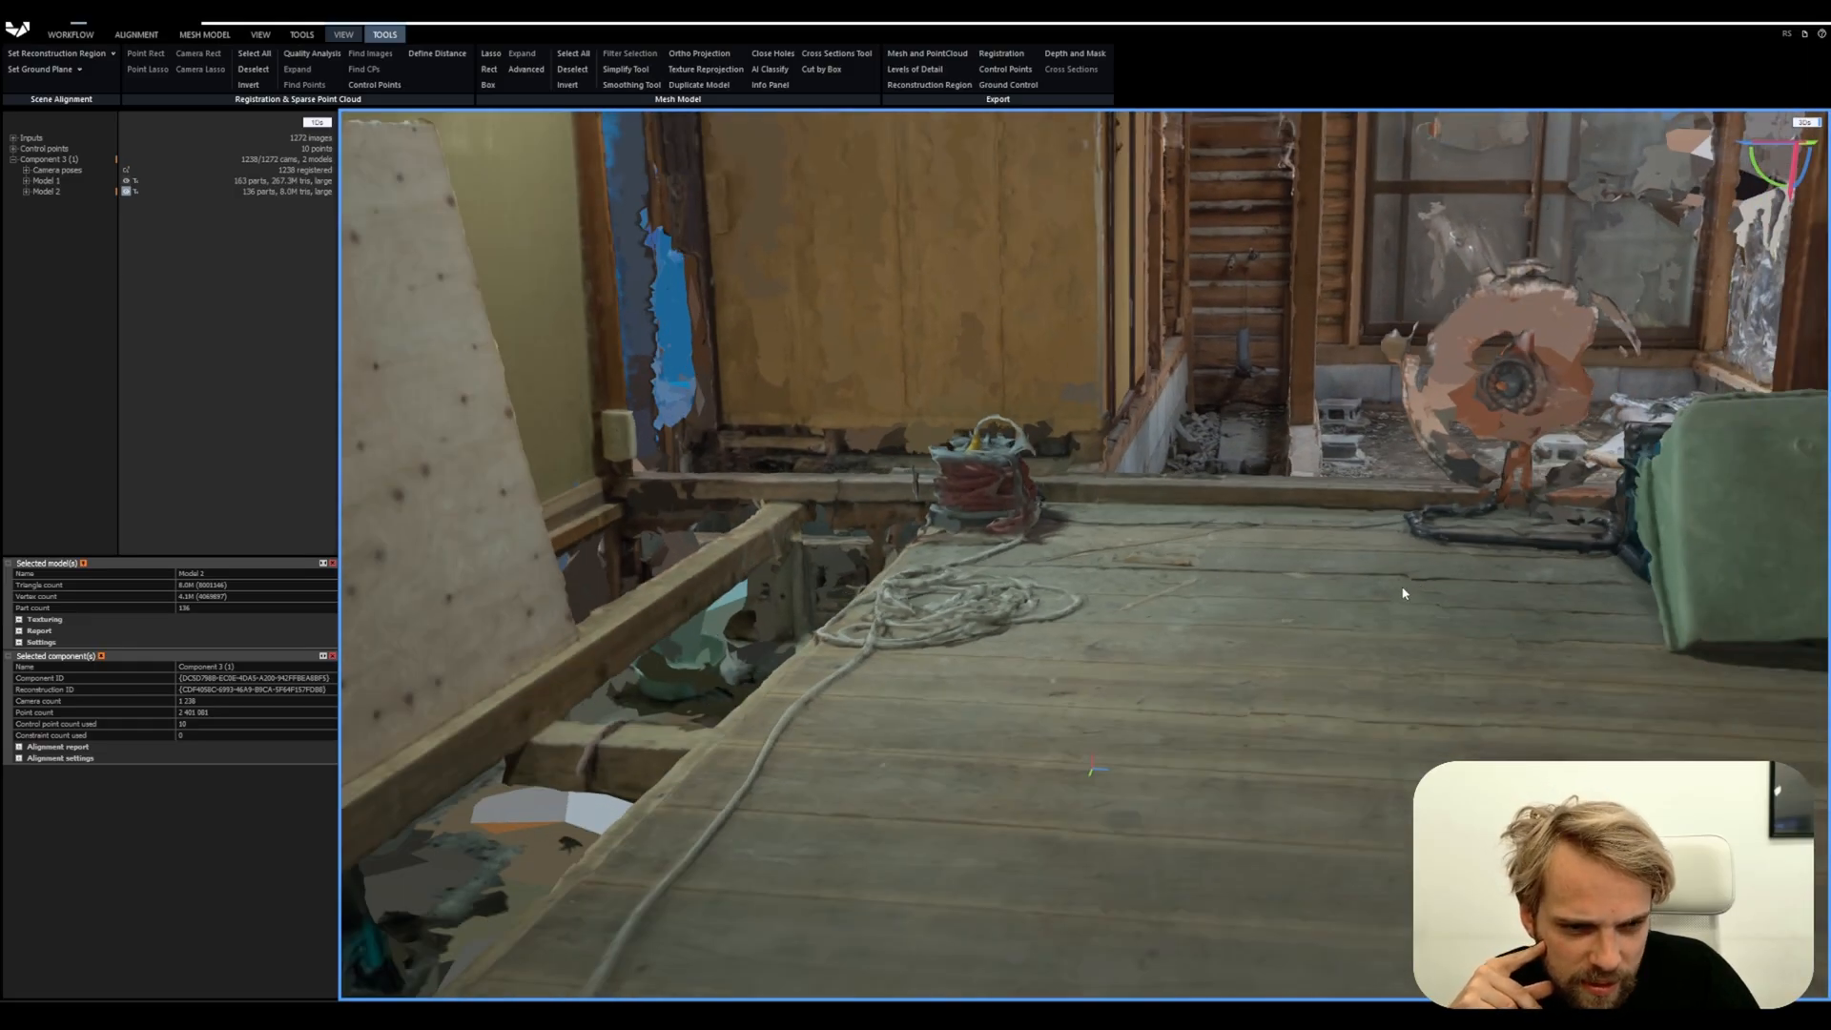
# Back out of the rear room and inspect the hallway floor, the light wooden panel and the tiled side room
pyautogui.scroll(4, 1403, 594)
pyautogui.scroll(-10, 1261, 639)
pyautogui.scroll(2, 1301, 685)
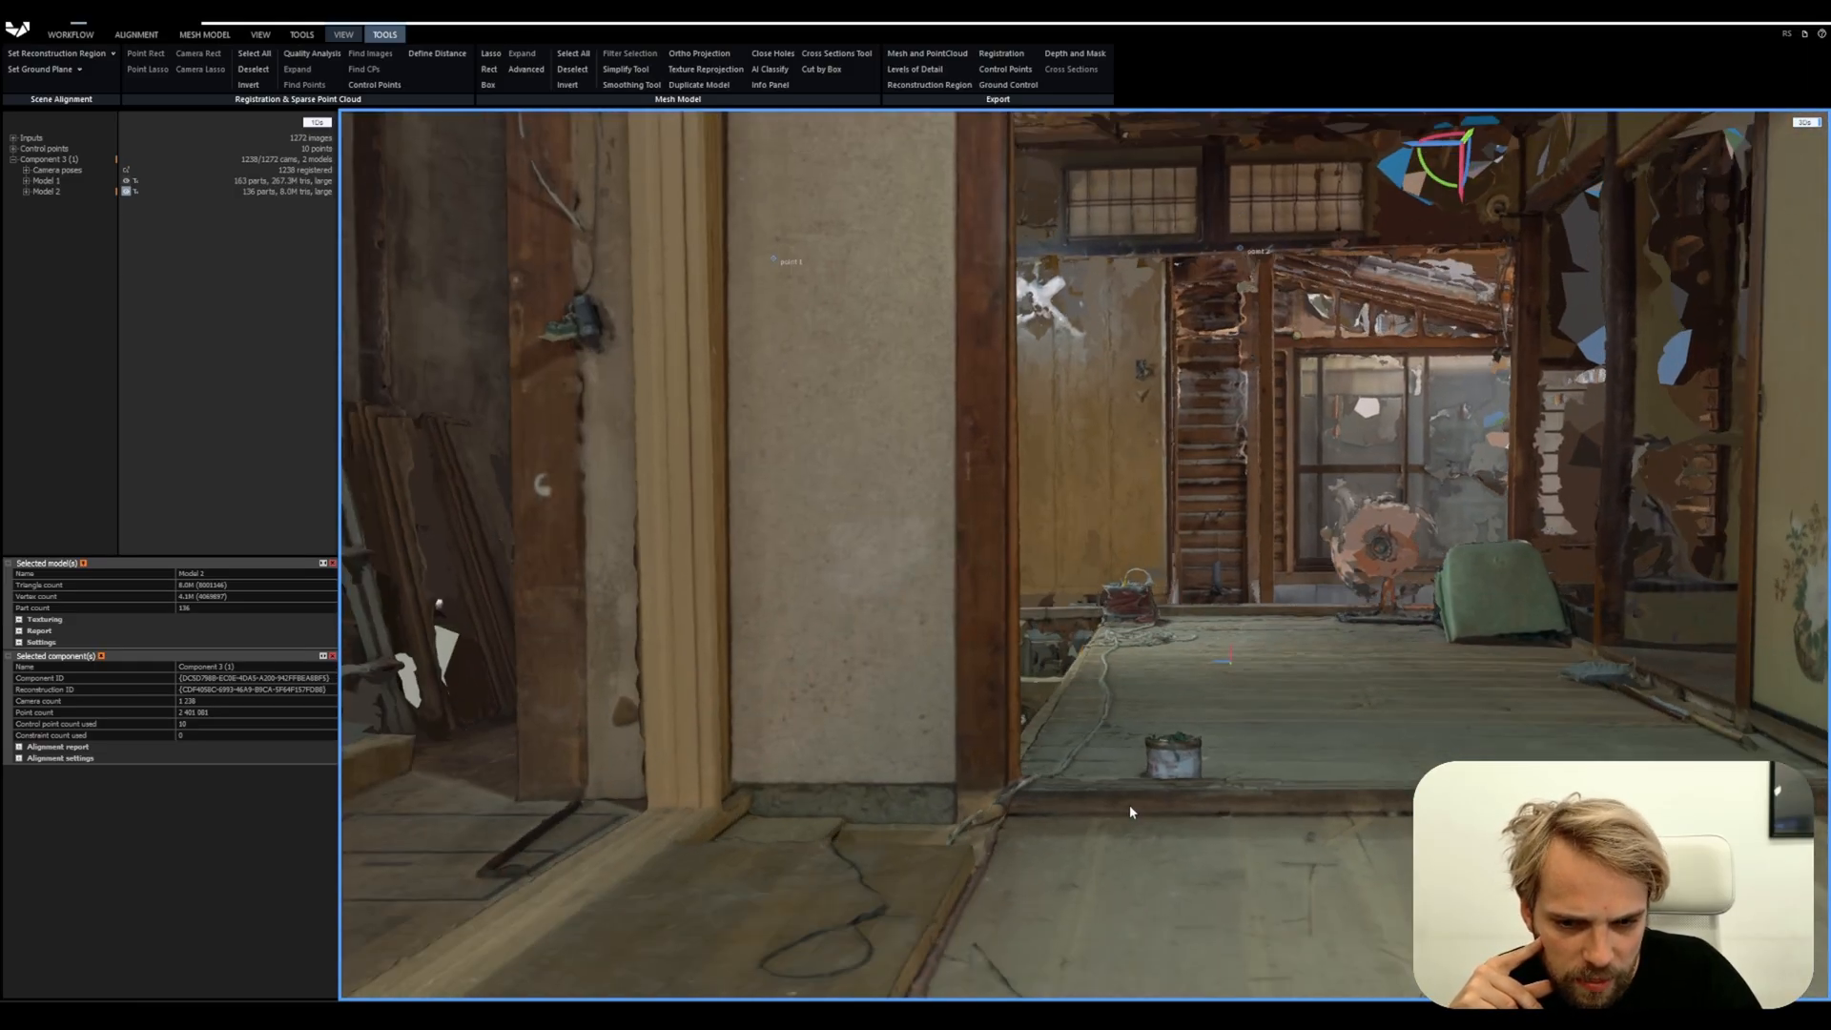
pyautogui.scroll(-5, 1336, 743)
pyautogui.scroll(2, 1349, 771)
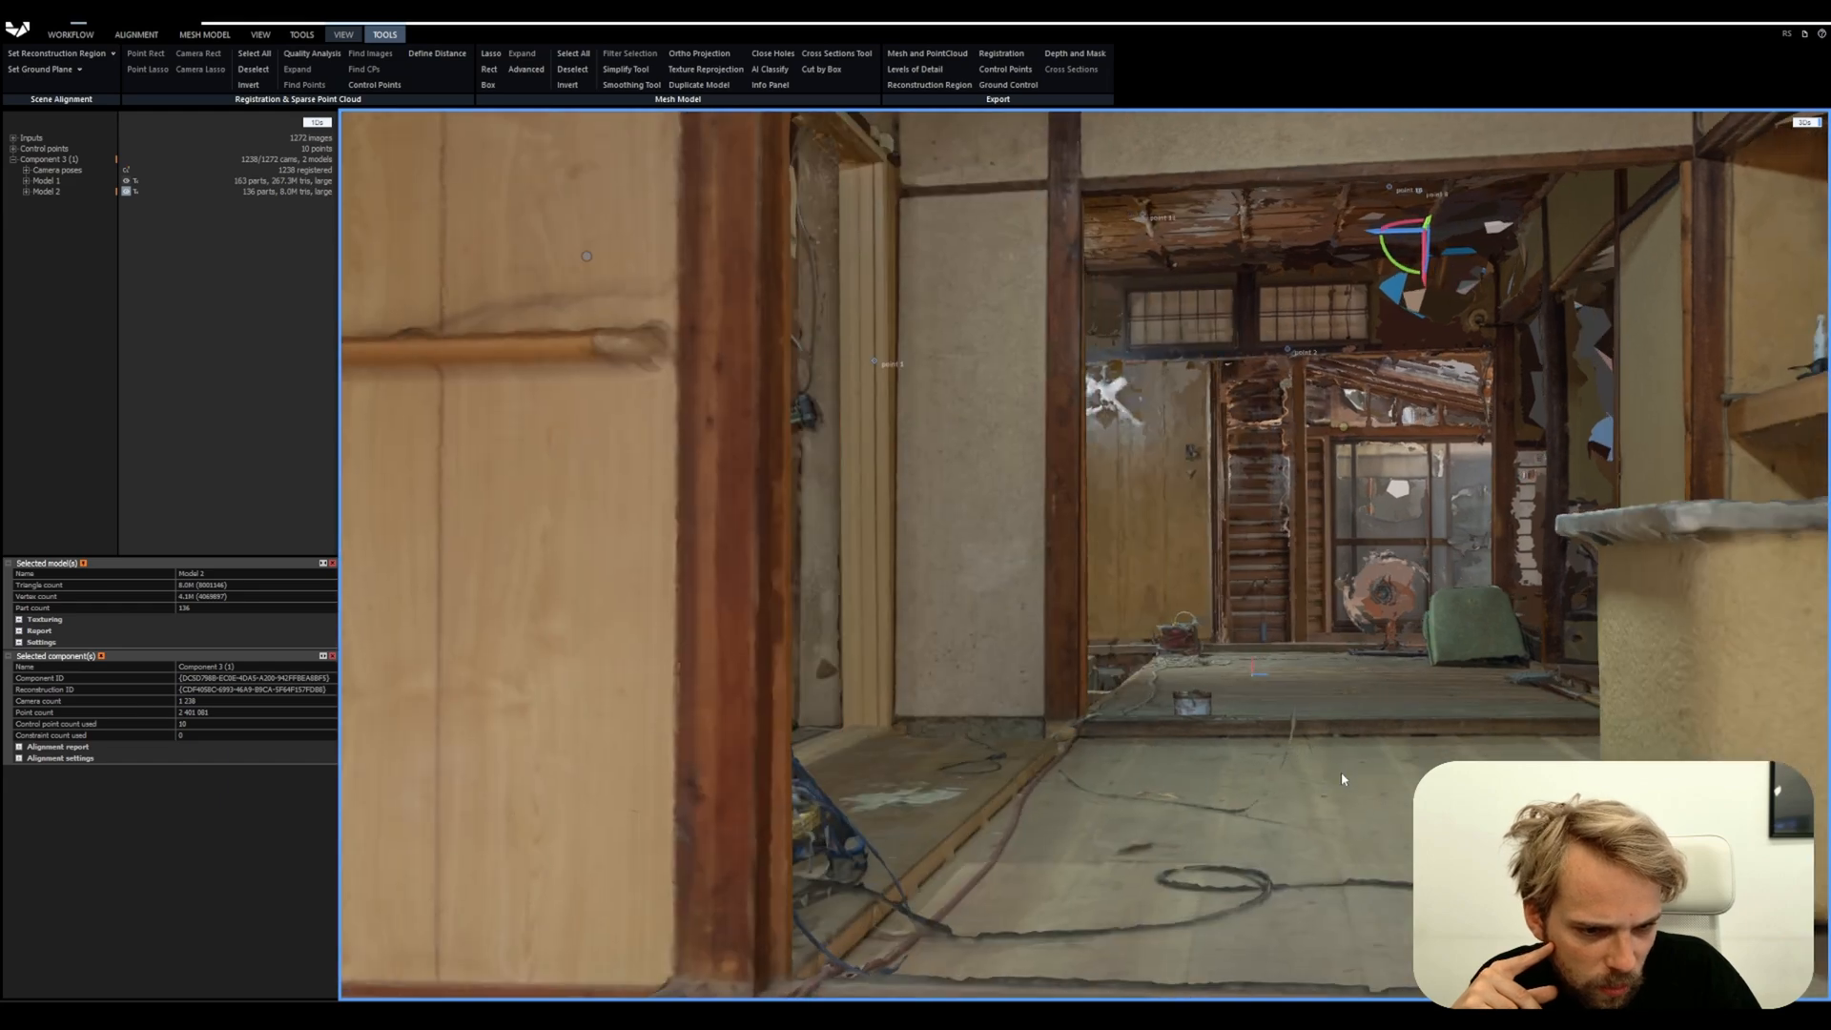
pyautogui.scroll(-6, 1341, 778)
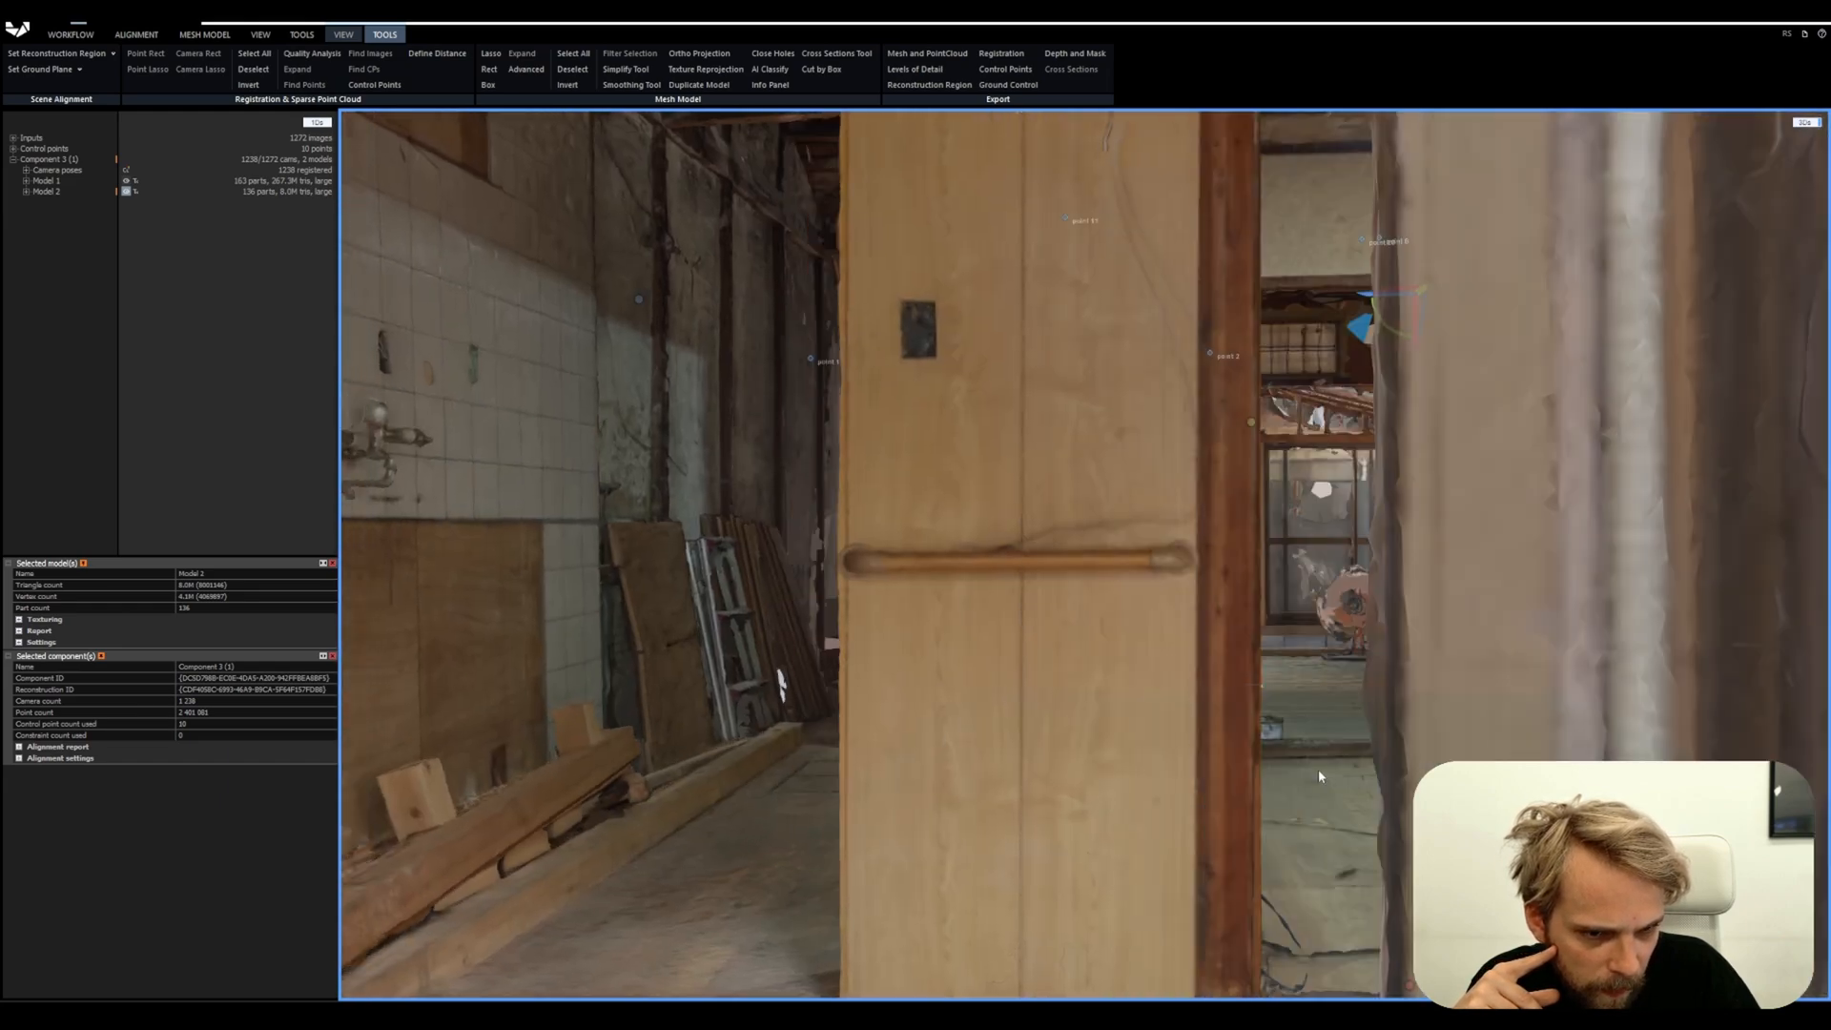
pyautogui.scroll(-4, 1319, 775)
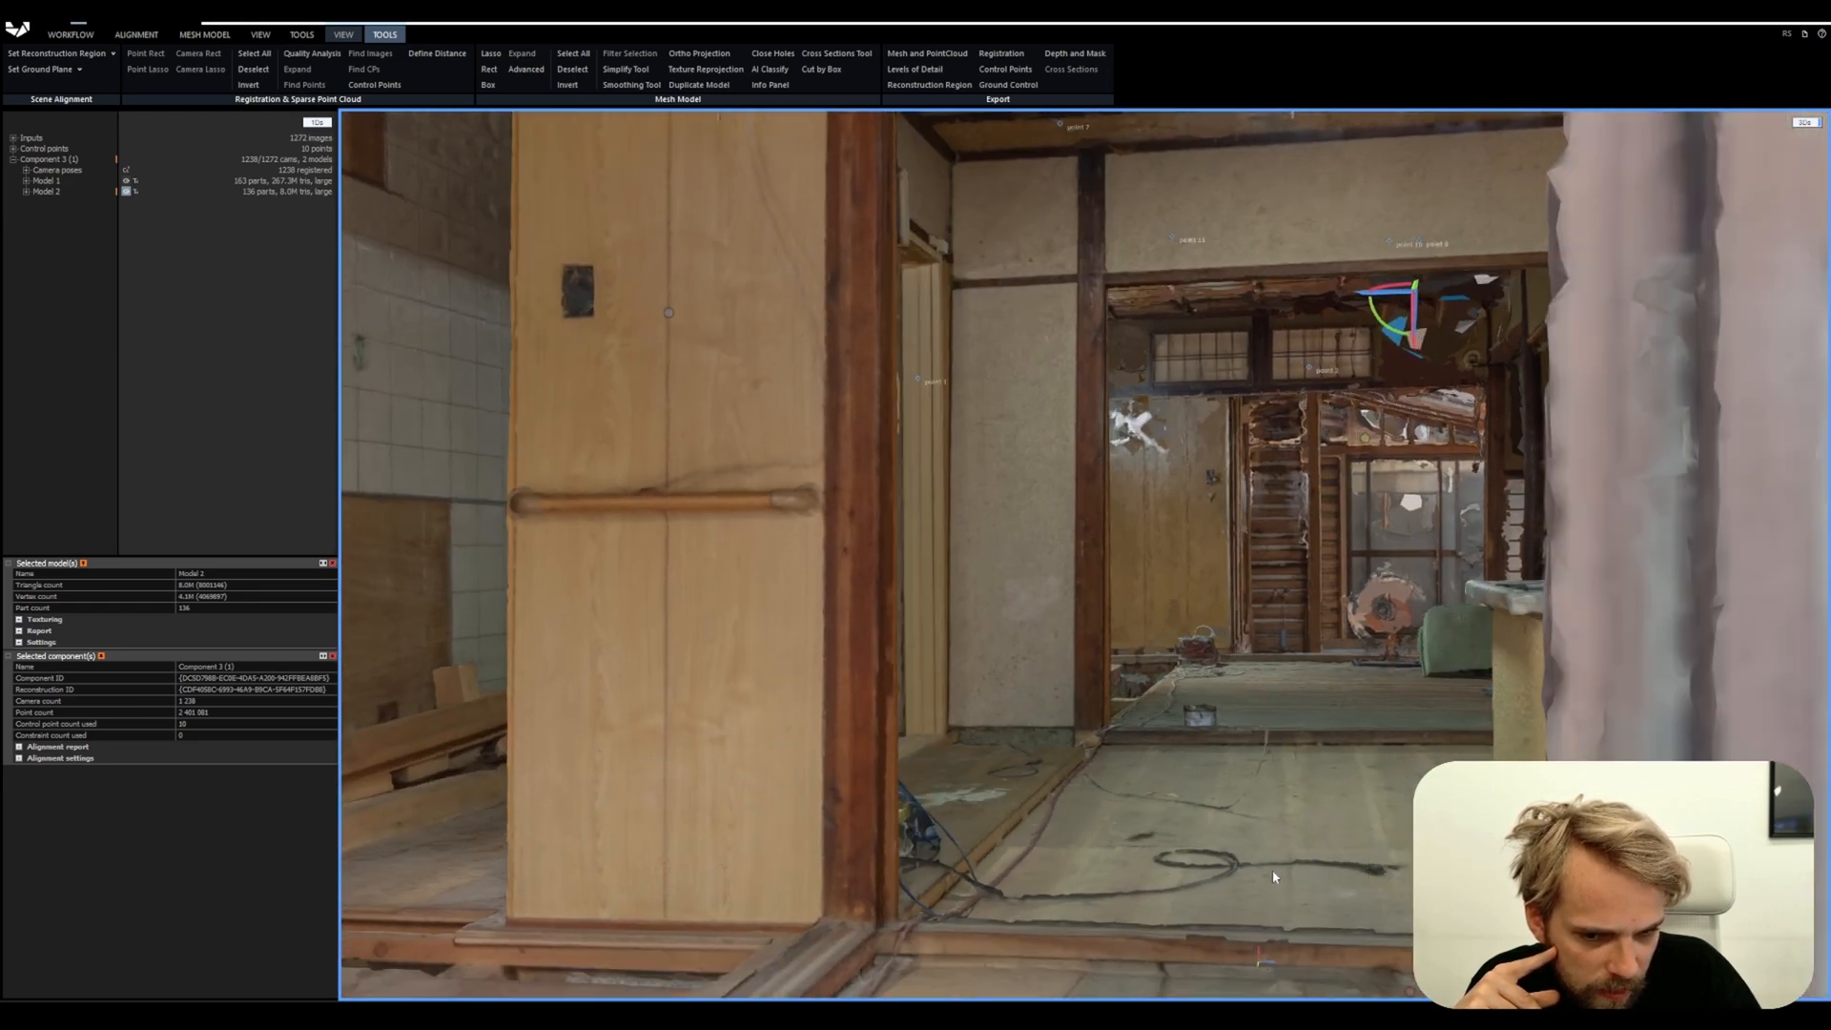
# Inspect the texture of the grey floor, vacuum cleaner, white cabinet, yellow tub and staircase inside the house
pyautogui.moveTo(1272, 871); pyautogui.dragTo(1090, 801, button='right')
pyautogui.scroll(4, 1398, 890)
pyautogui.scroll(3, 1430, 897)
pyautogui.scroll(3, 1261, 855)
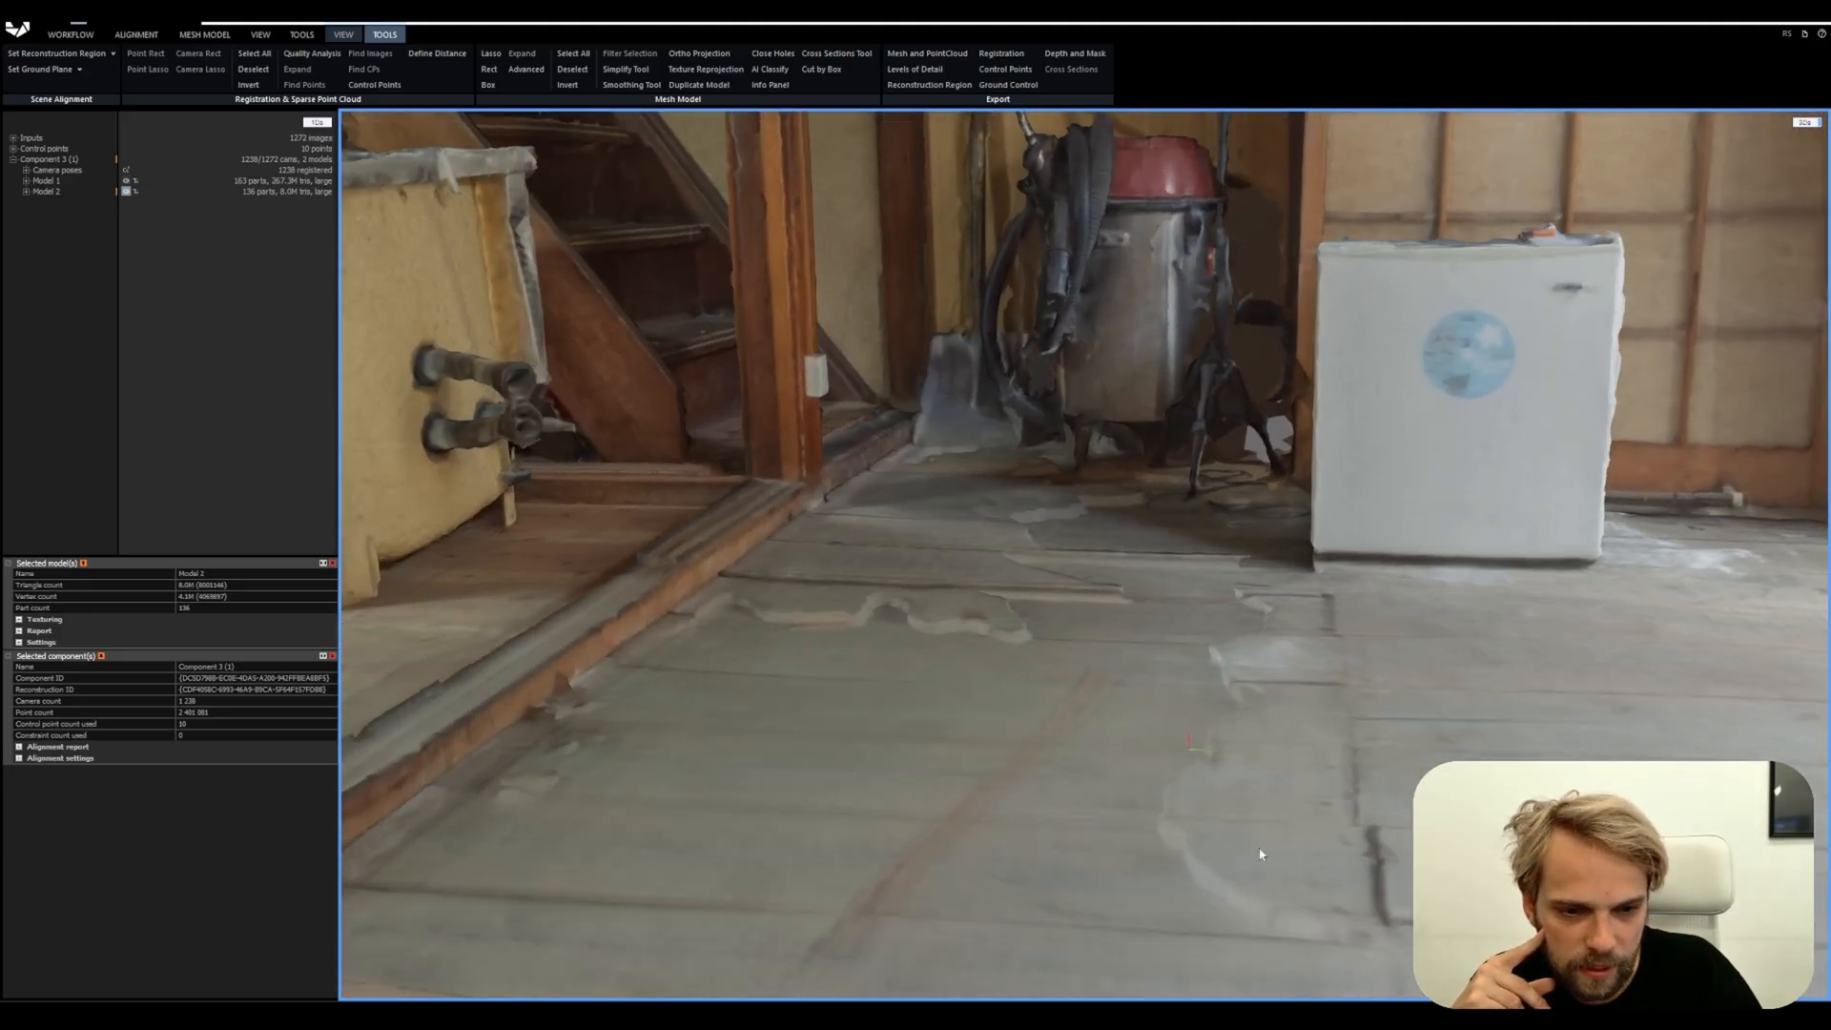
pyautogui.moveTo(1261, 855); pyautogui.dragTo(998, 644, button='right')
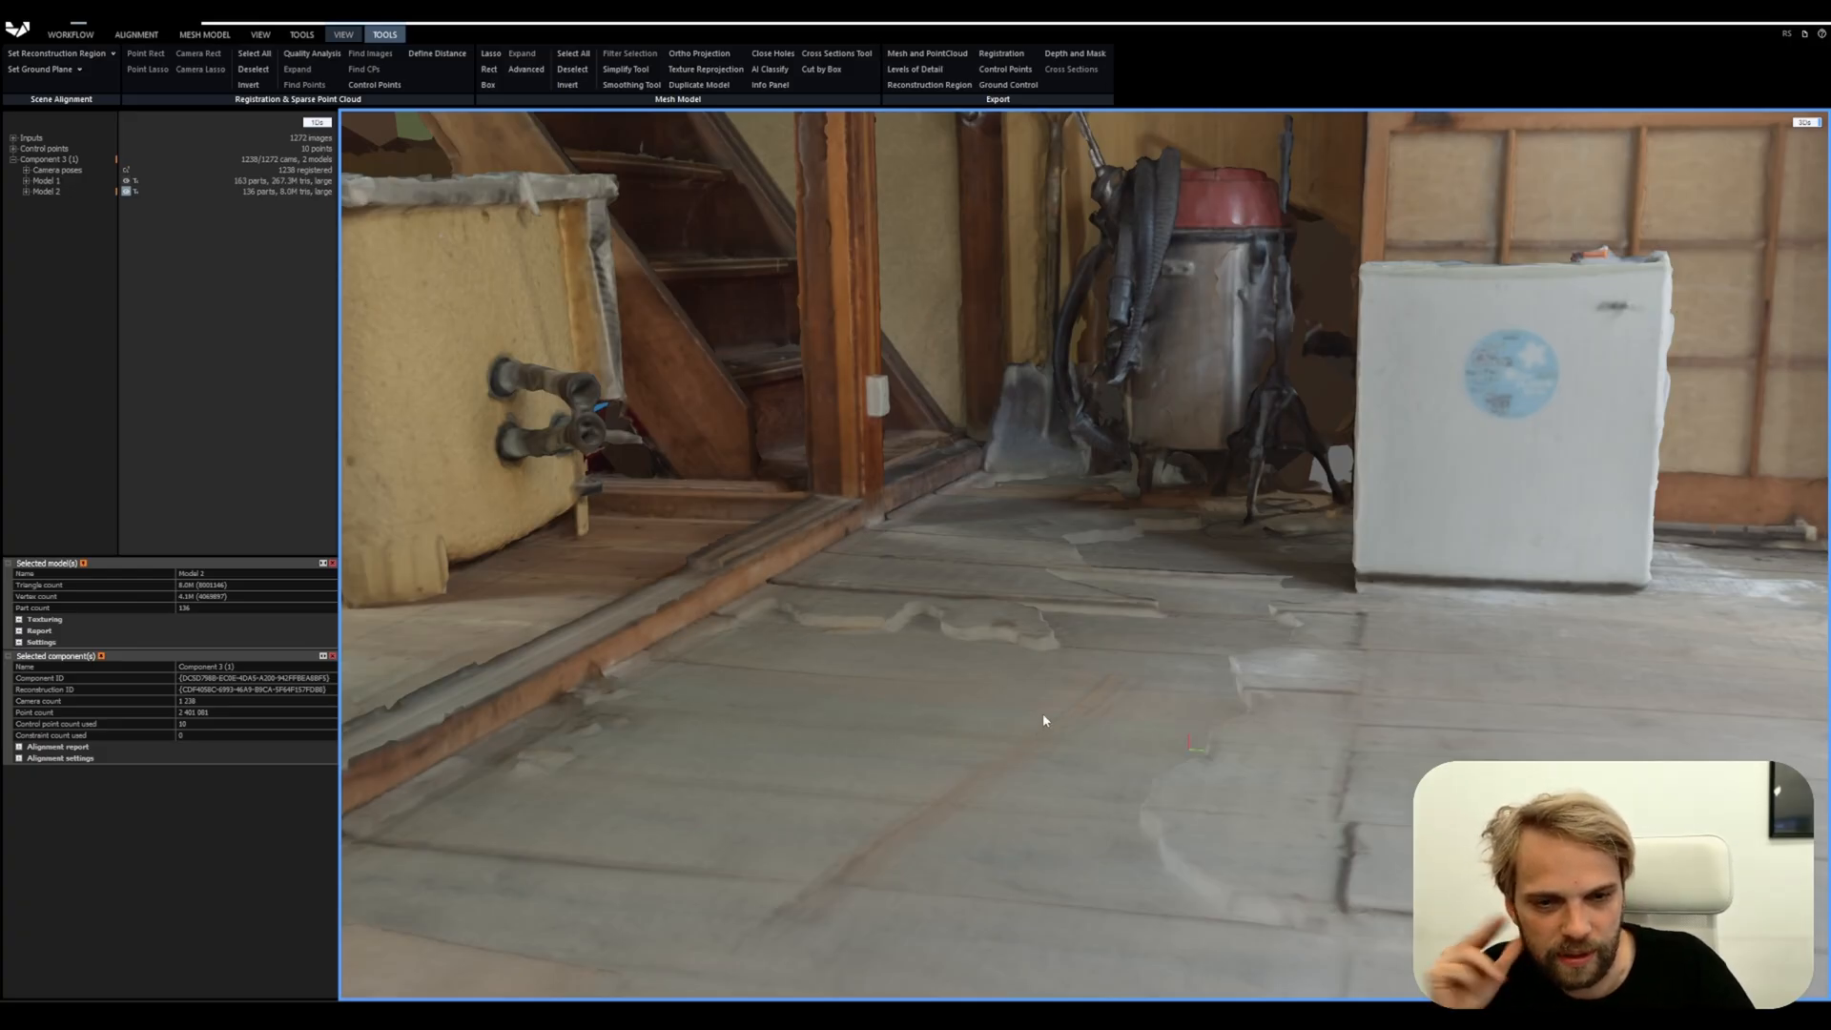
pyautogui.moveTo(1044, 720); pyautogui.dragTo(859, 668, button='right')
pyautogui.scroll(5, 902, 355)
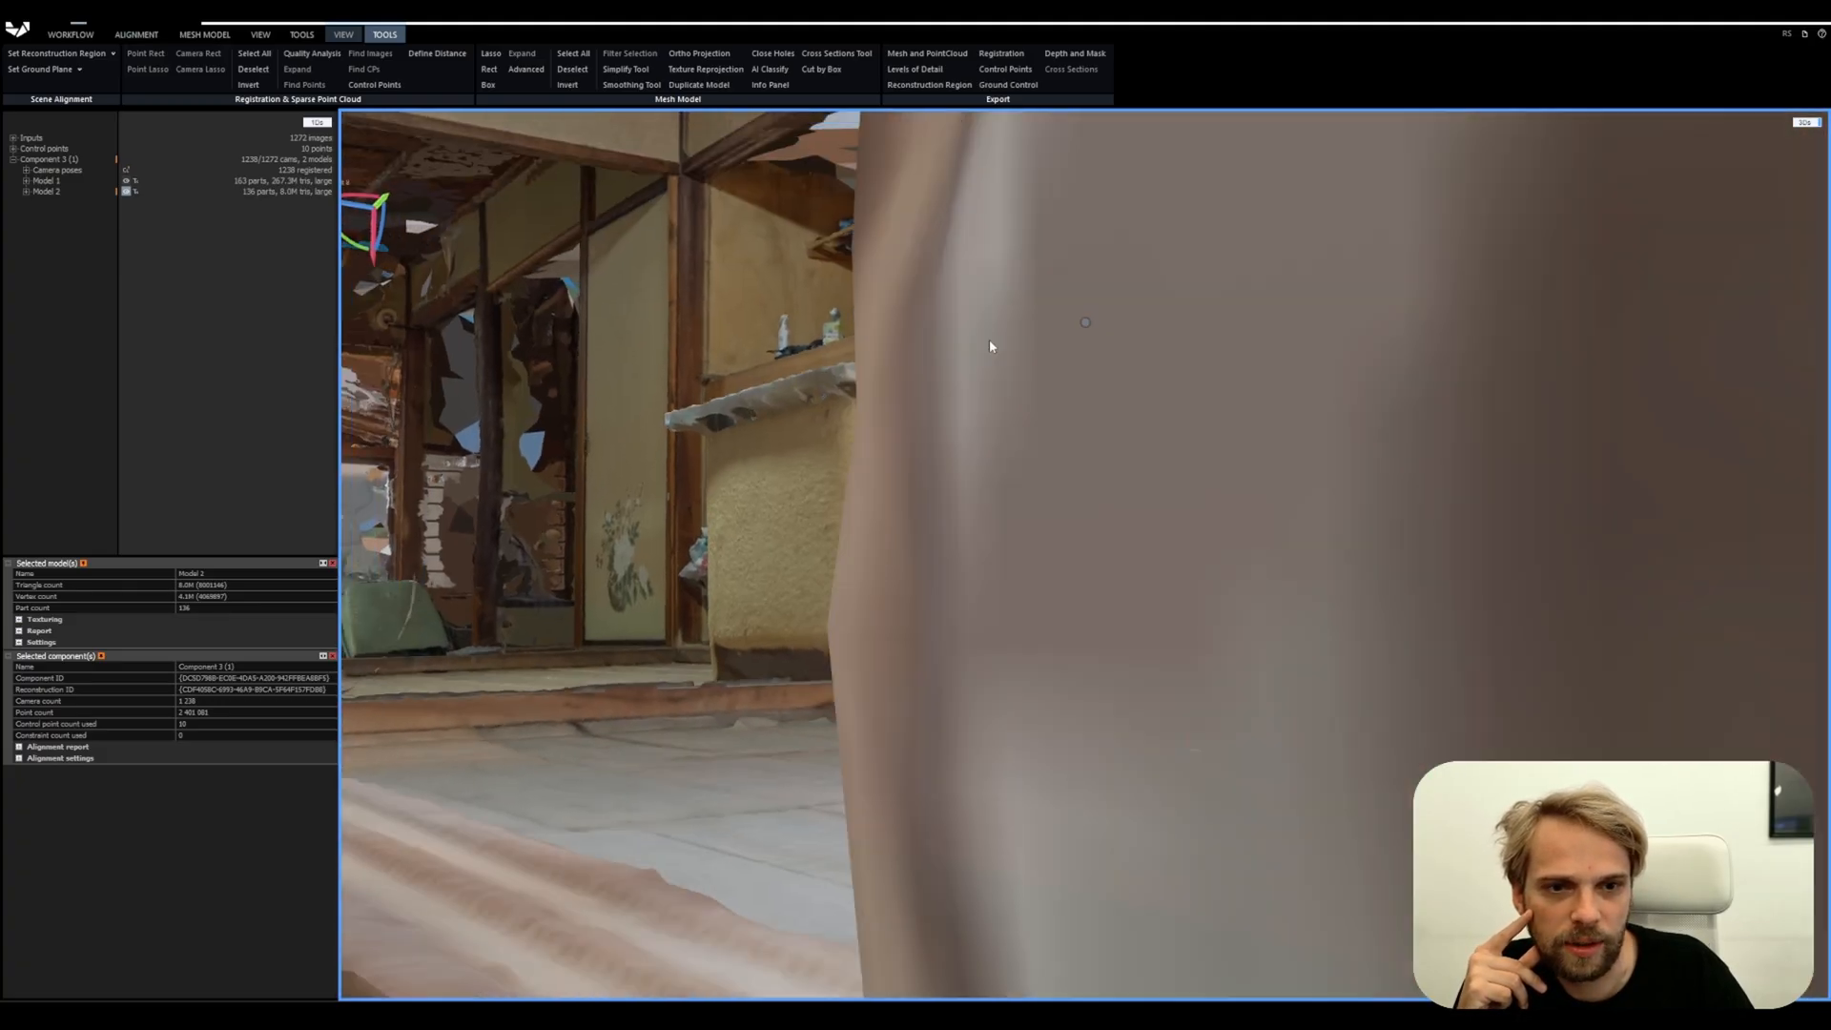
pyautogui.scroll(-5, 990, 345)
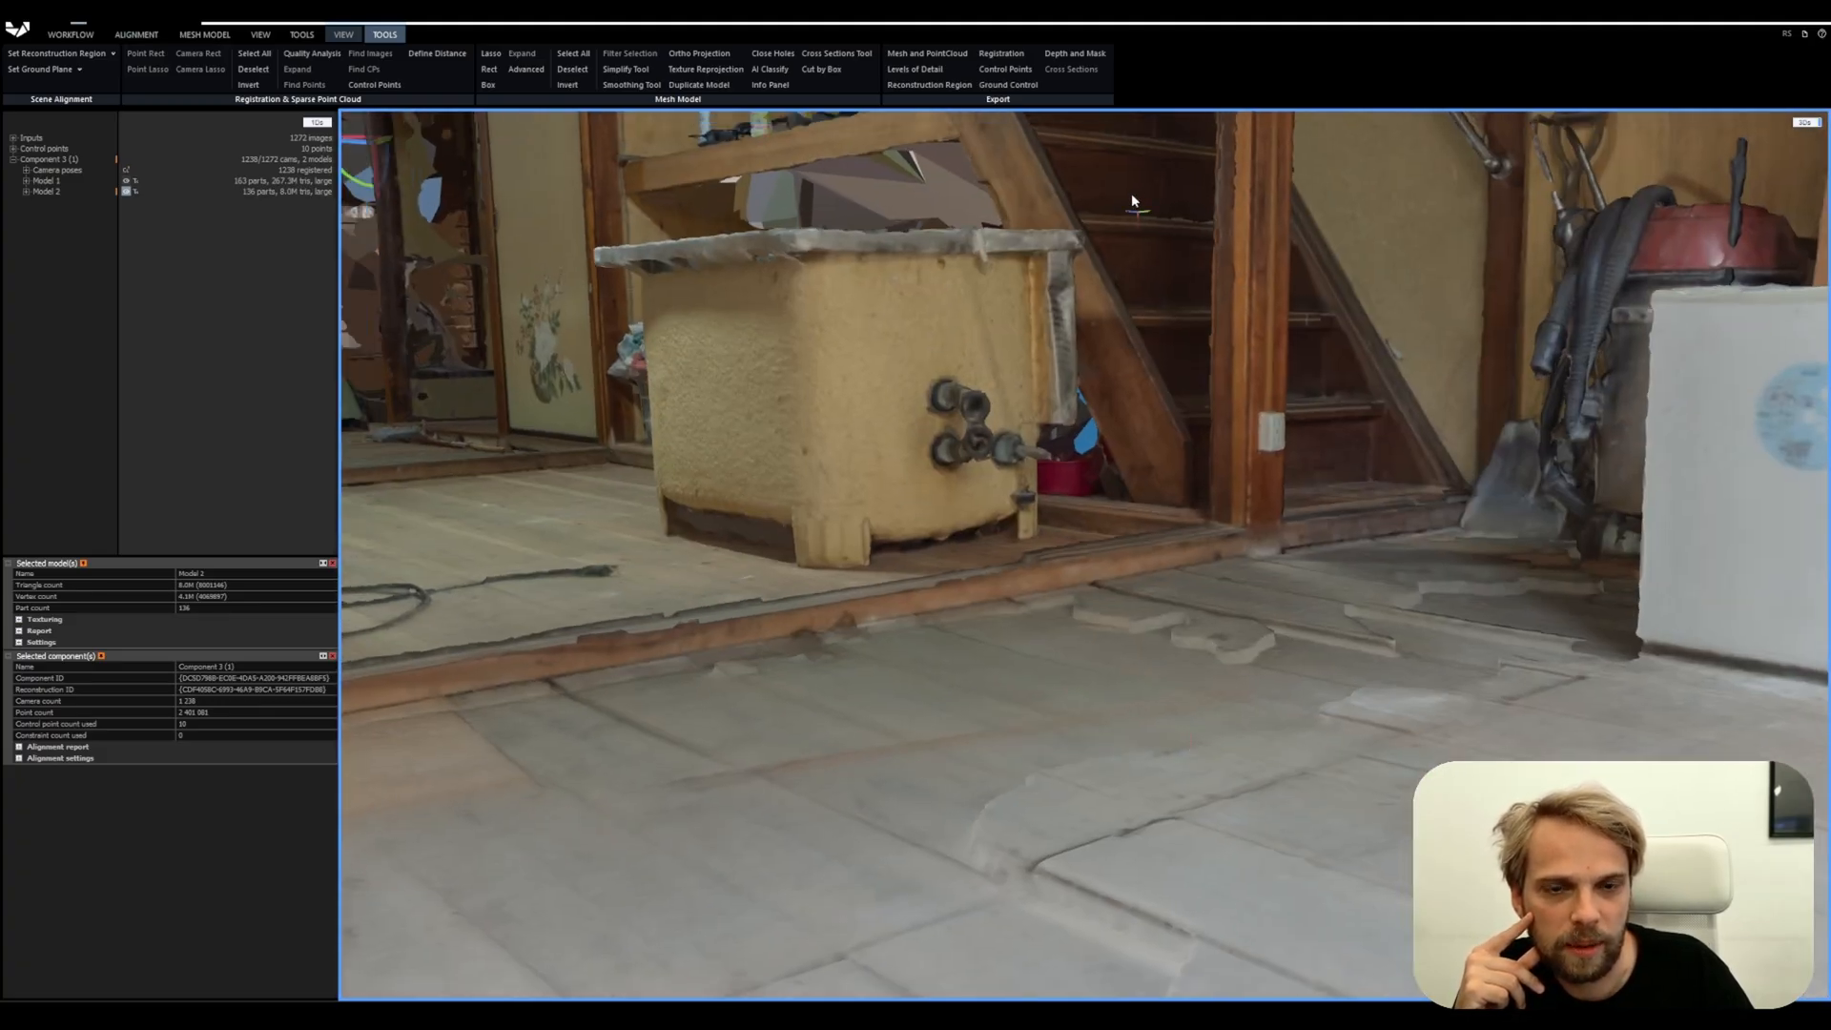
pyautogui.scroll(3, 1132, 199)
pyautogui.scroll(-3, 1094, 250)
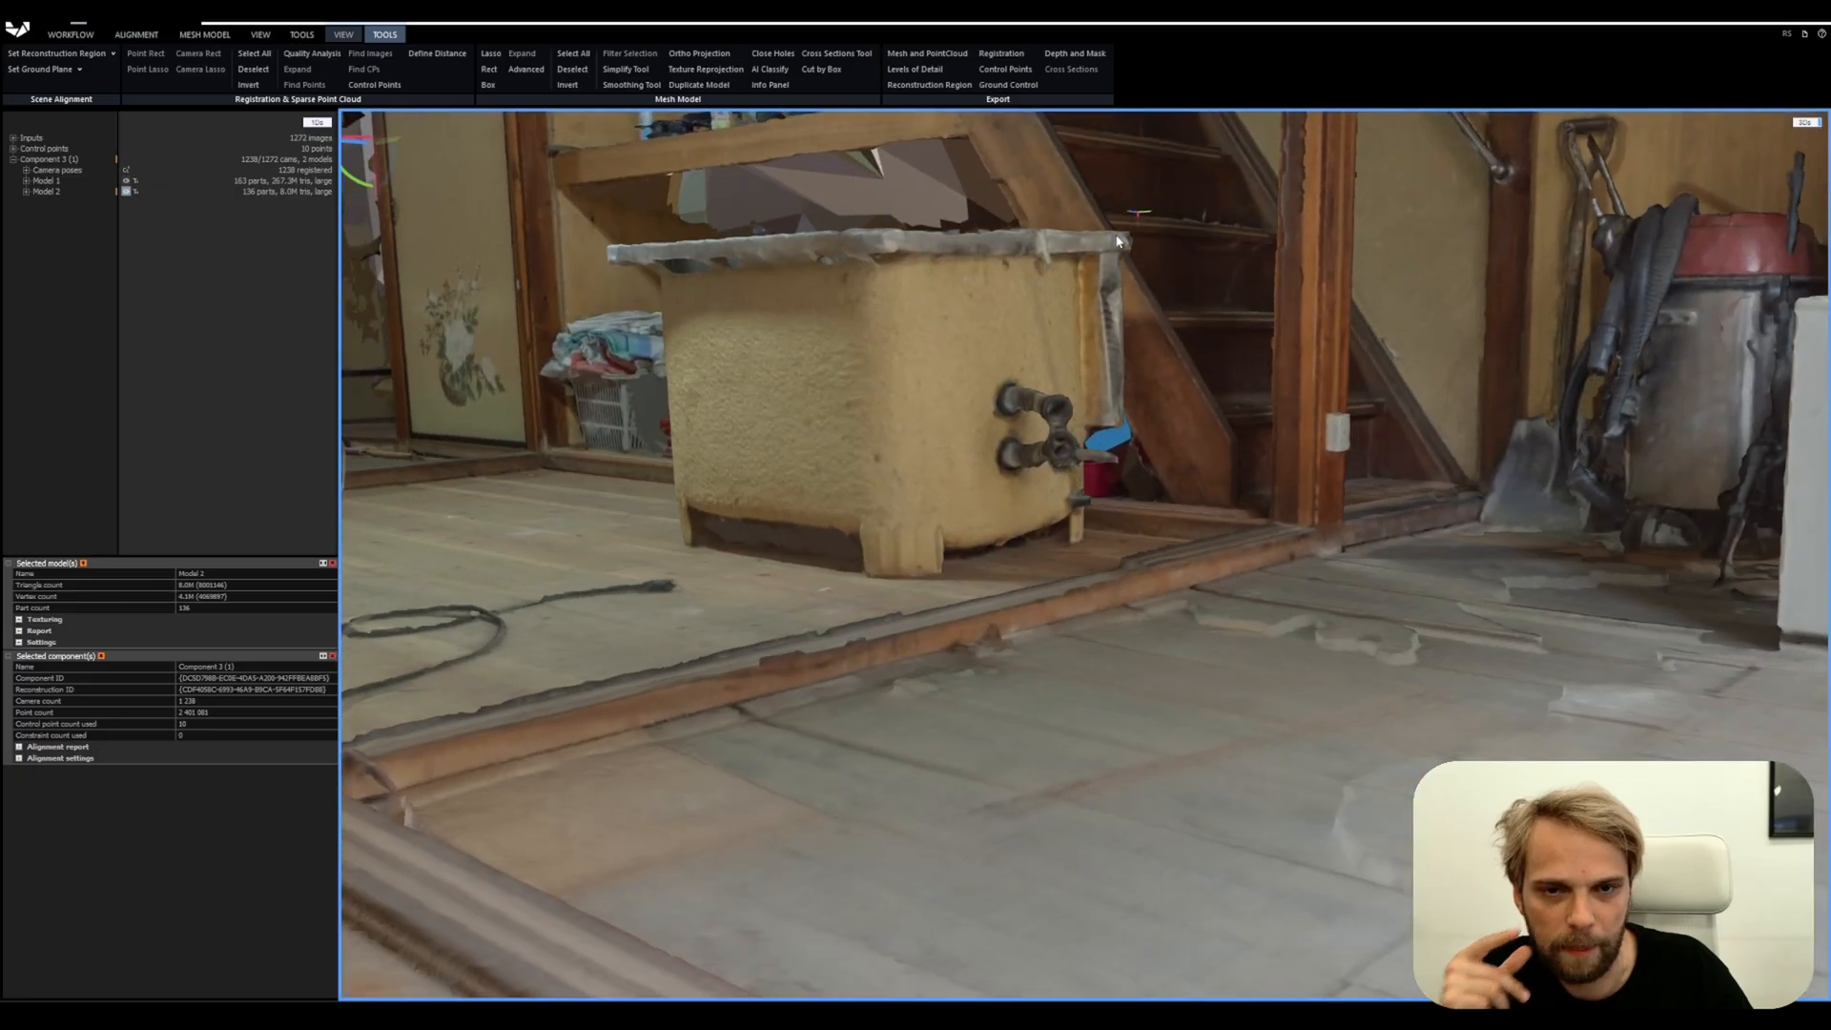
# Return outside and inspect the front wall, the tiled roofs and the mossy roof patch of the simplified model
pyautogui.scroll(3, 1111, 224)
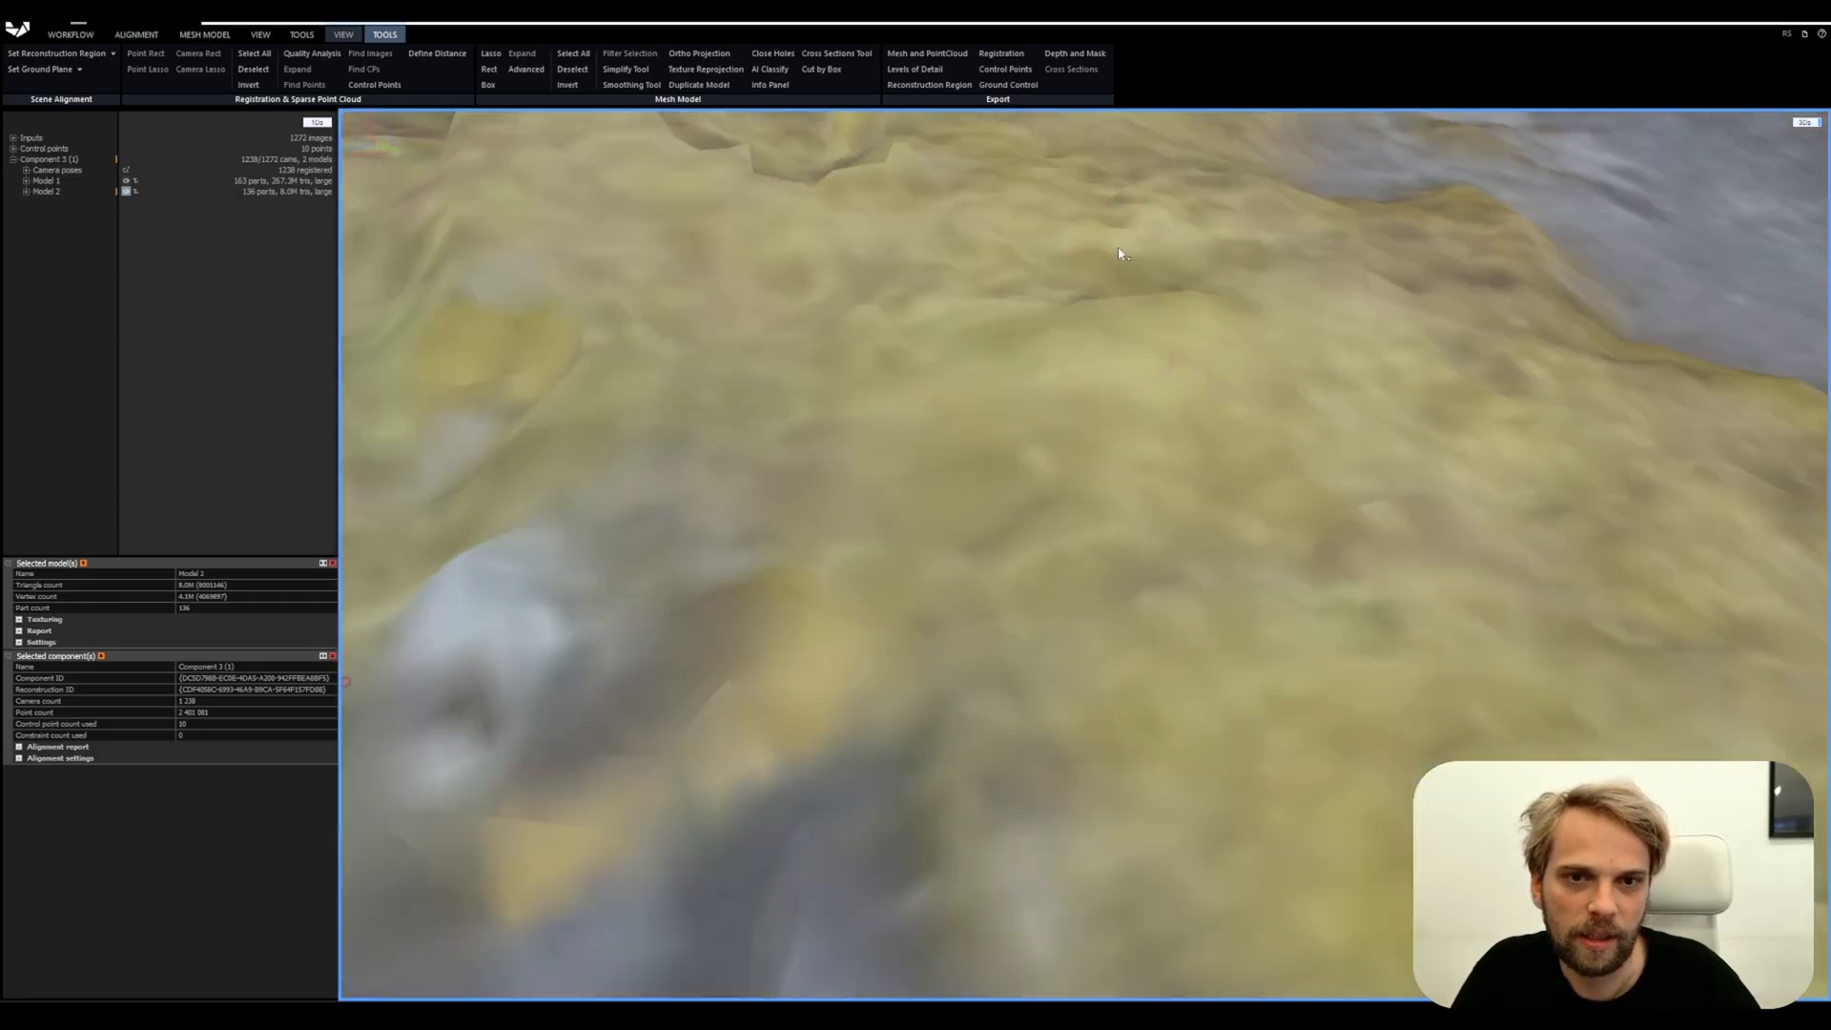
pyautogui.scroll(-3, 1103, 227)
pyautogui.scroll(4, 1081, 356)
pyautogui.scroll(-7, 1070, 359)
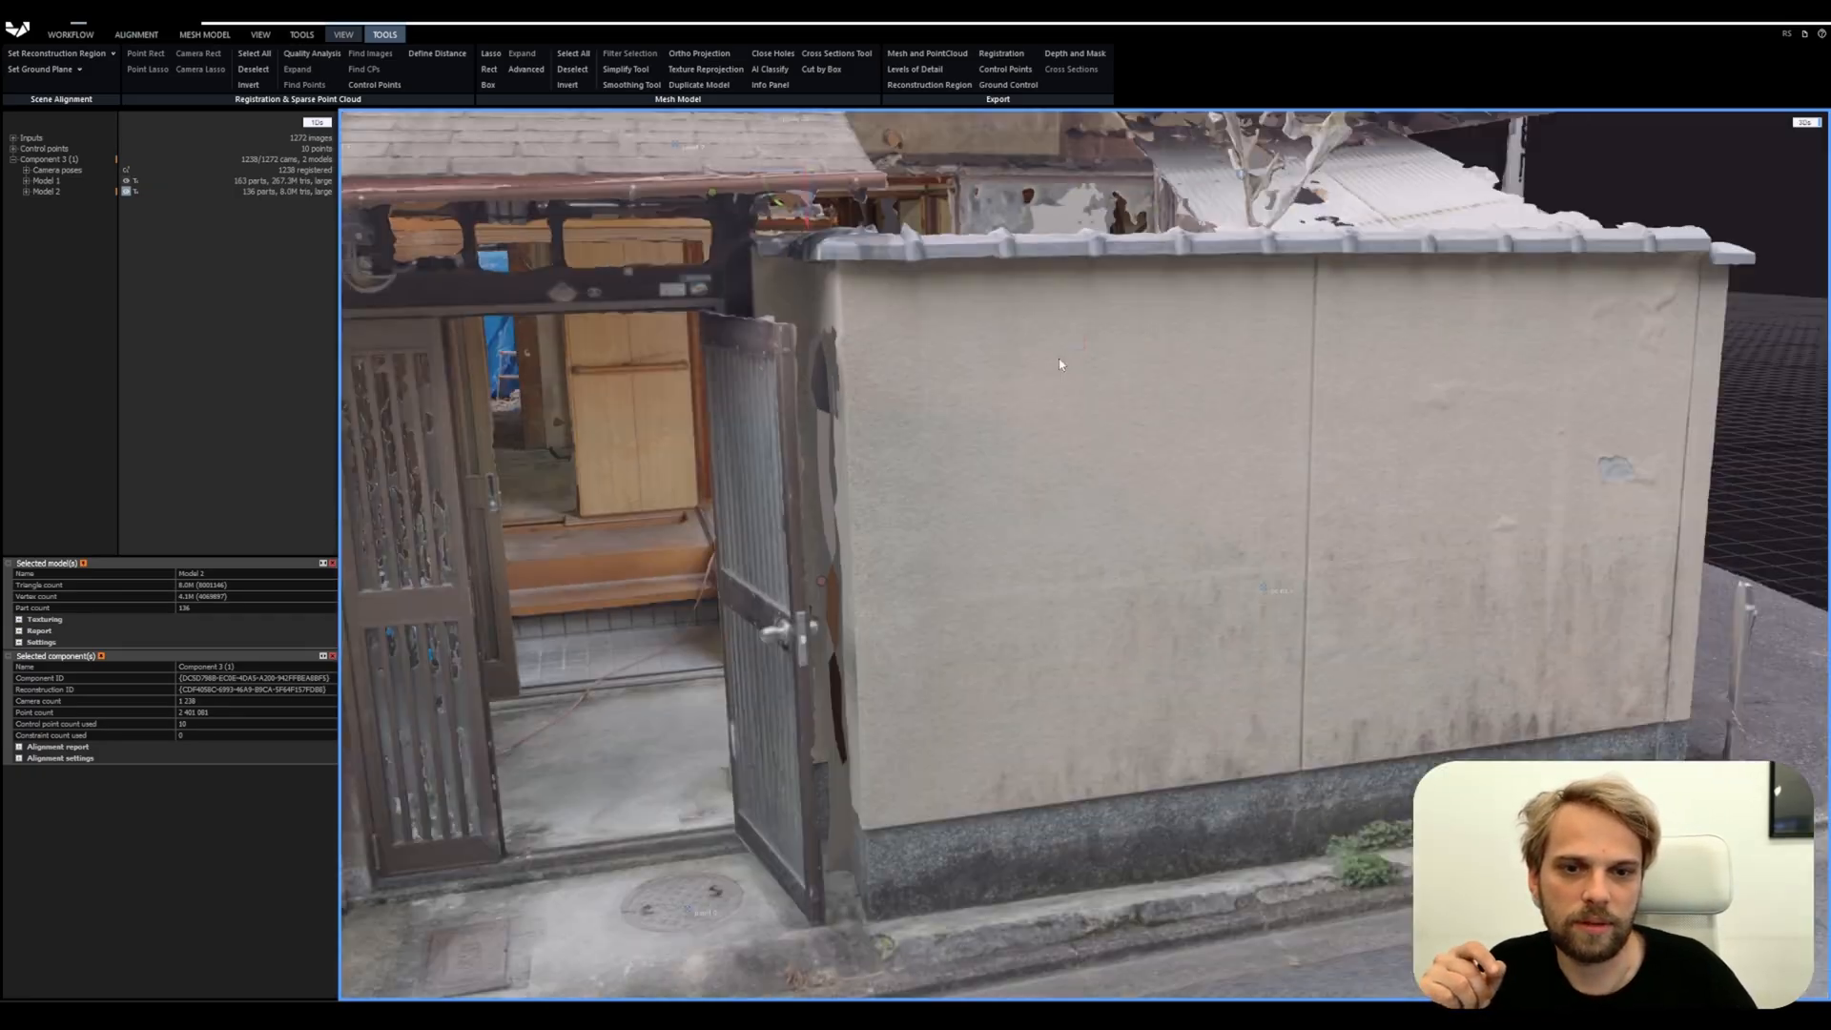
pyautogui.moveTo(1070, 357); pyautogui.dragTo(923, 173, button='right')
pyautogui.scroll(-5, 923, 172)
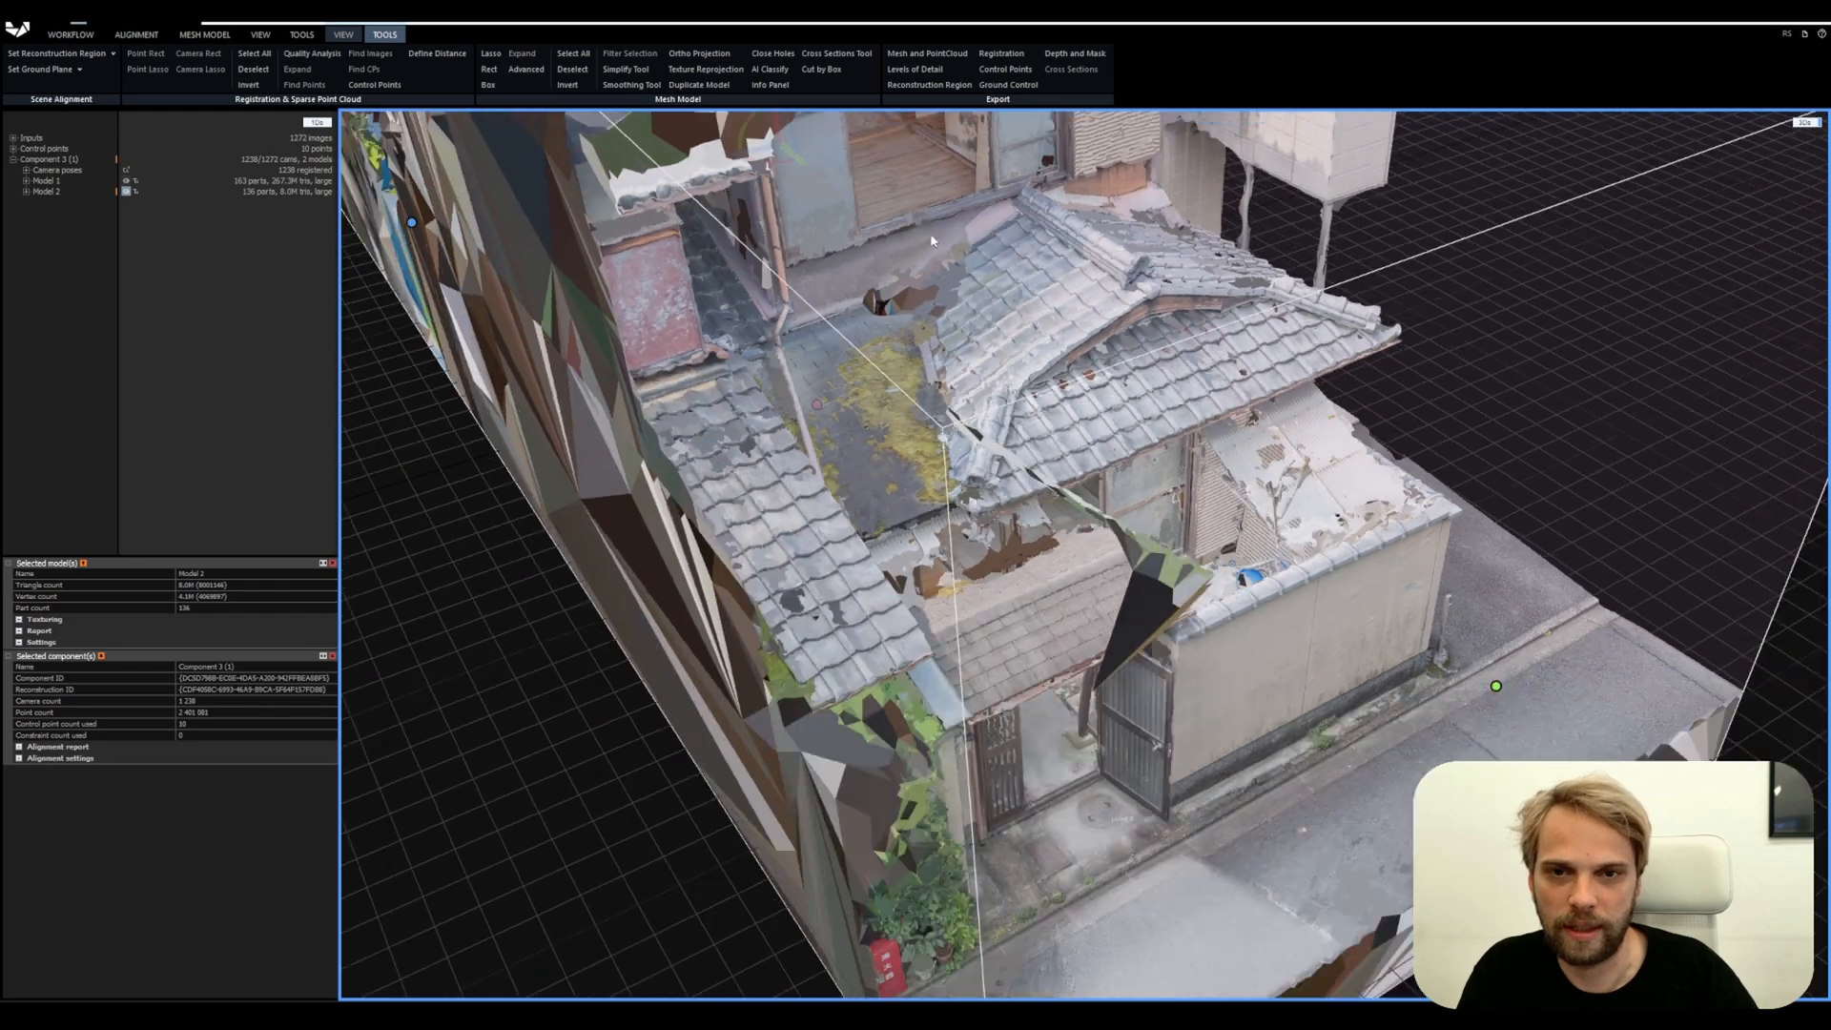
pyautogui.scroll(3, 923, 171)
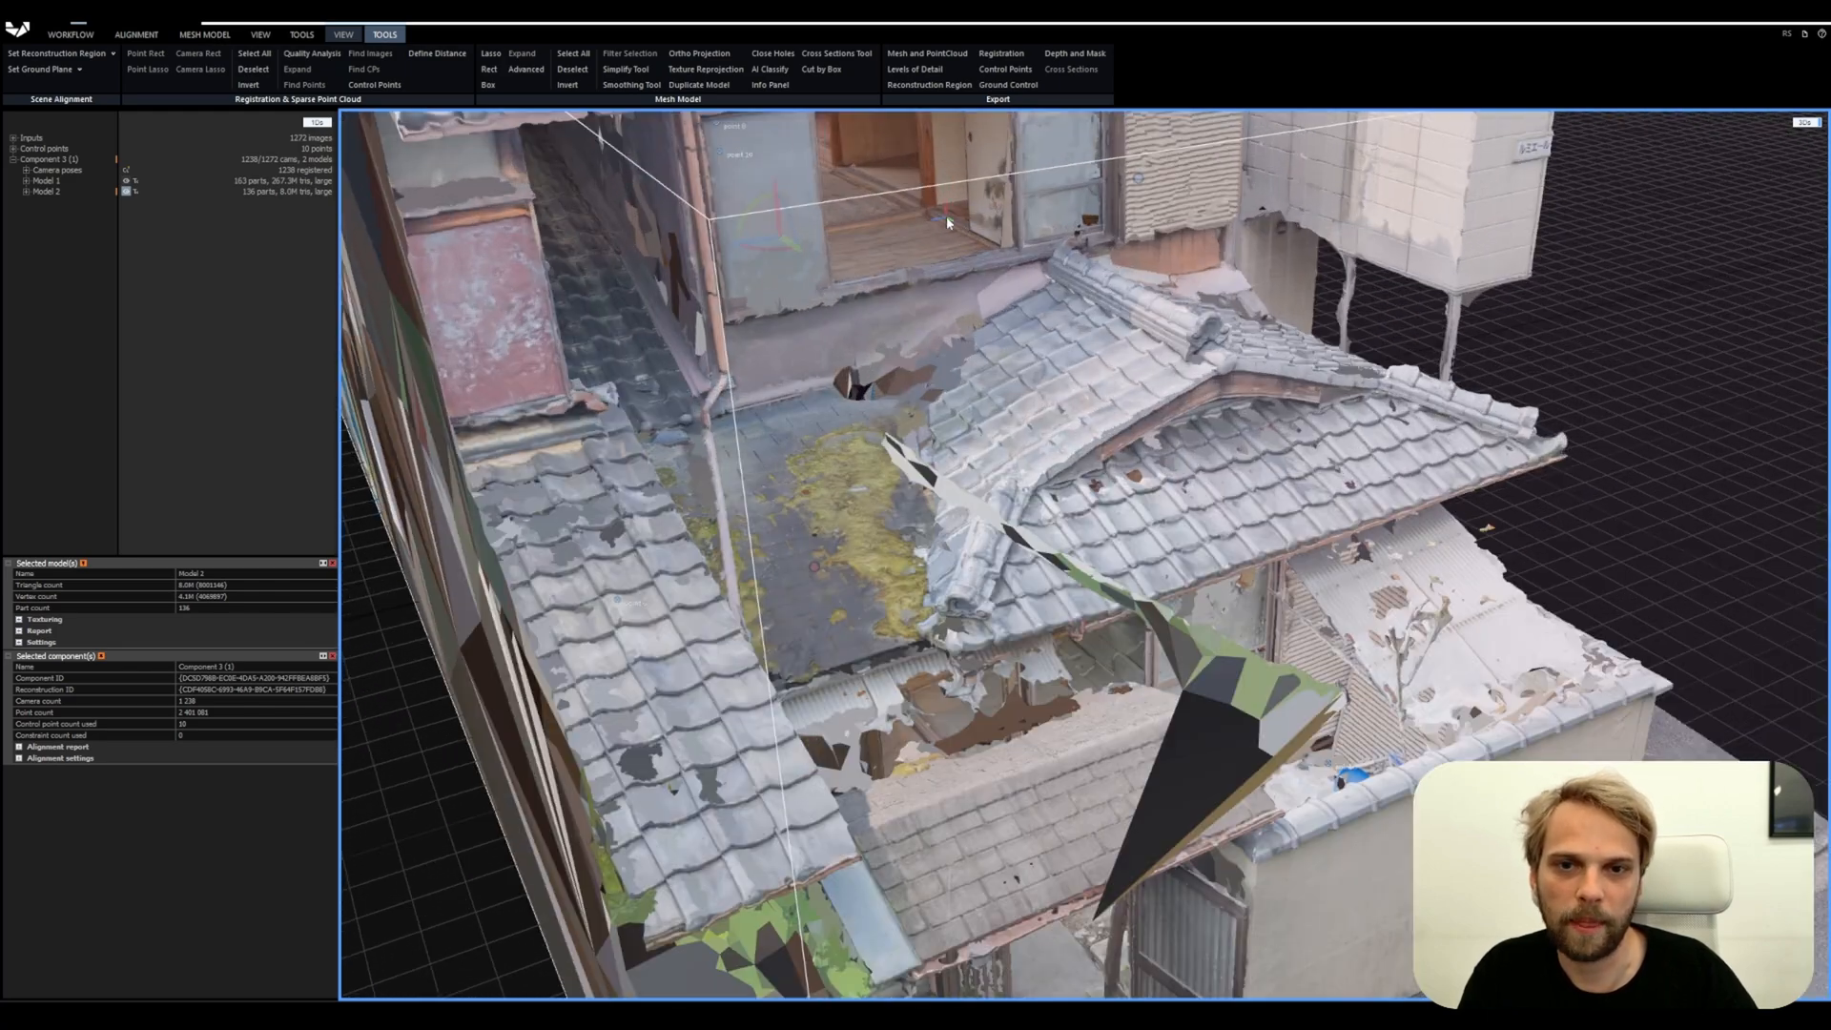
# Inspect the texture of the upstairs plank floor, parquet floor and stairwell, and return to a view of the whole house
pyautogui.scroll(10, 947, 222)
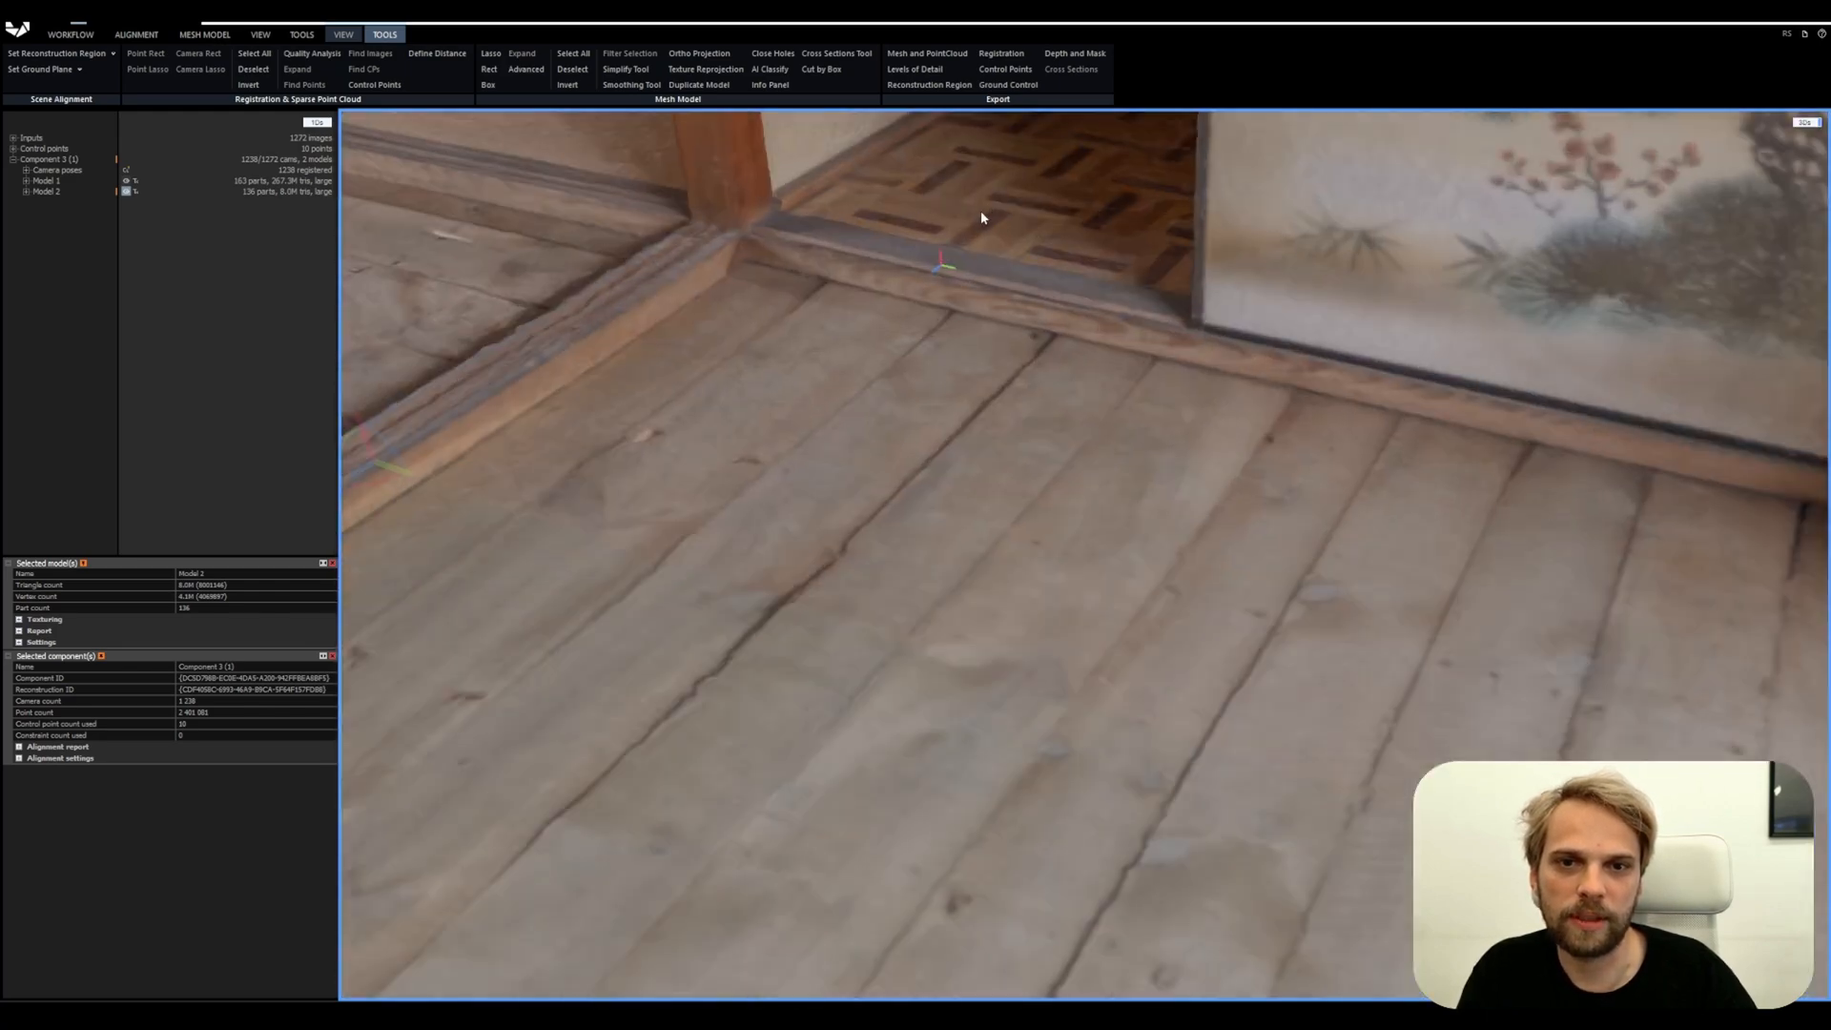
pyautogui.moveTo(980, 218)
pyautogui.mouseDown()
pyautogui.moveTo(1136, 204)
pyautogui.moveTo(1046, 257)
pyautogui.moveTo(1071, 278)
pyautogui.moveTo(1061, 249)
pyautogui.moveTo(1095, 233)
pyautogui.moveTo(1078, 519)
pyautogui.moveTo(895, 674)
pyautogui.moveTo(923, 626)
pyautogui.moveTo(952, 682)
pyautogui.moveTo(848, 620)
pyautogui.mouseUp()
pyautogui.moveTo(662, 360); pyautogui.dragTo(880, 465)
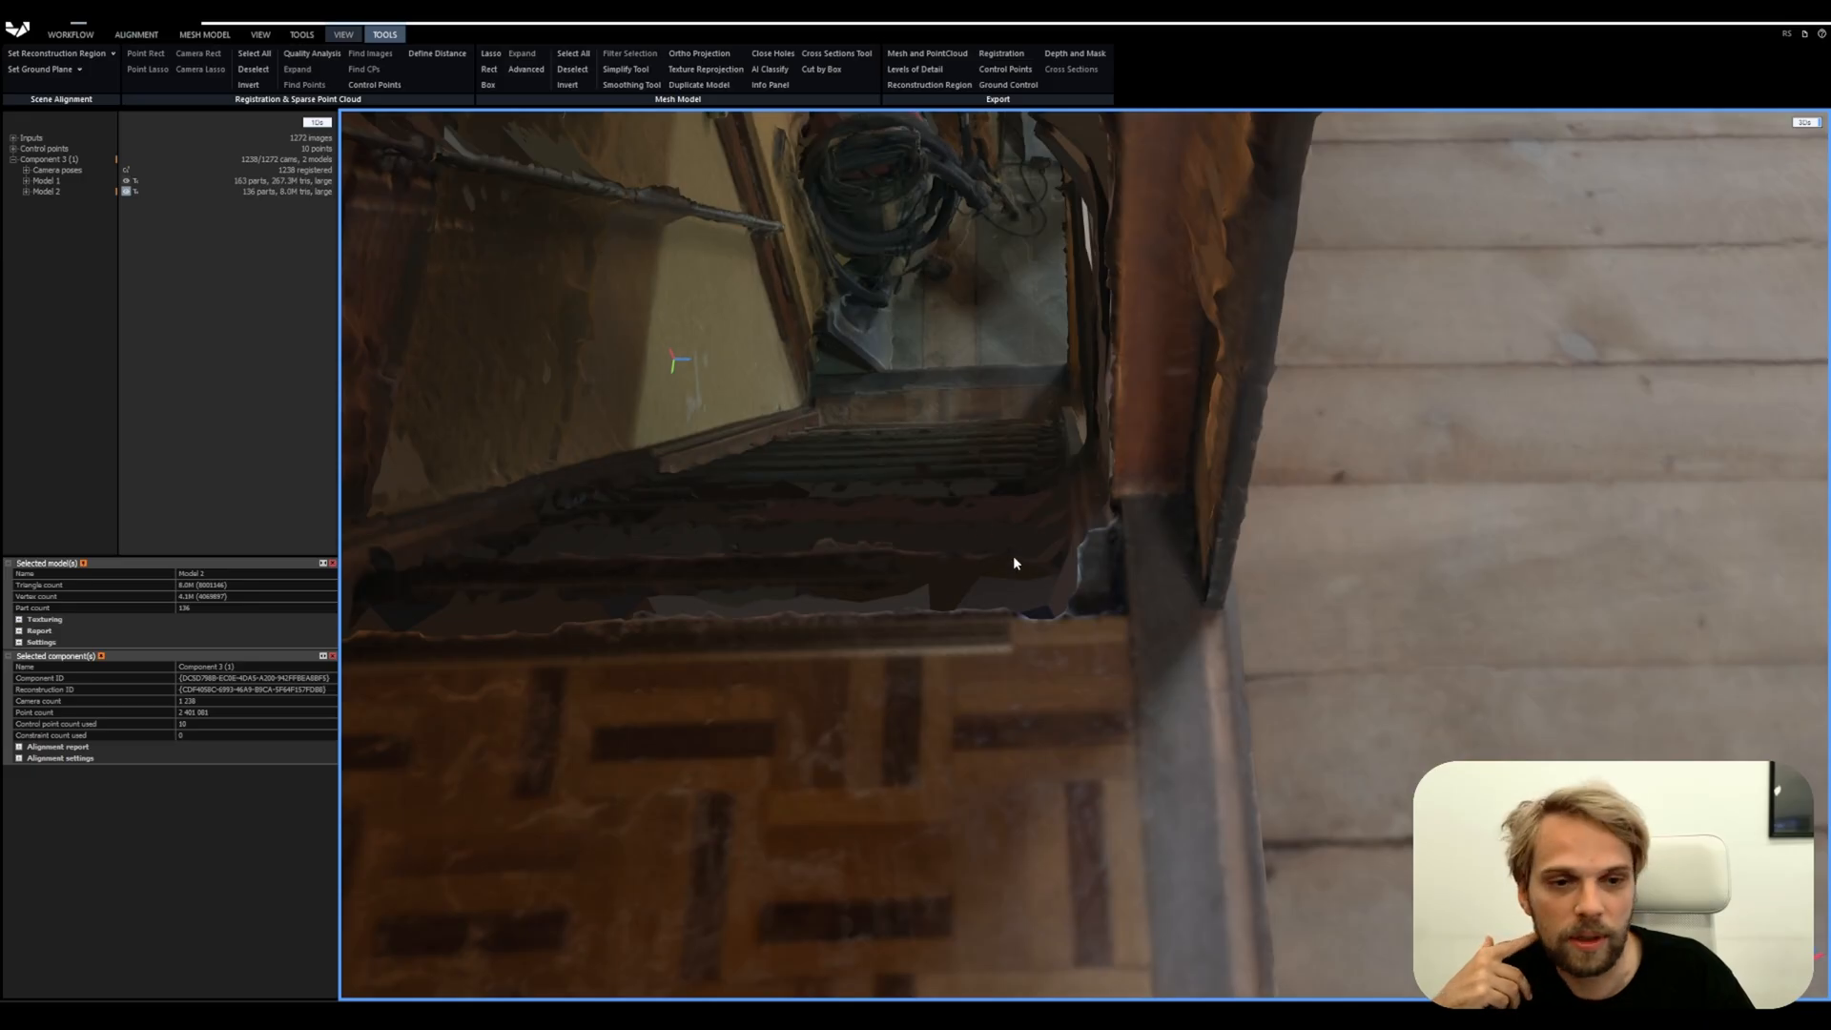
pyautogui.moveTo(1013, 563)
pyautogui.mouseDown()
pyautogui.moveTo(964, 563)
pyautogui.moveTo(1009, 466)
pyautogui.moveTo(945, 467)
pyautogui.moveTo(997, 410)
pyautogui.moveTo(1025, 439)
pyautogui.moveTo(855, 427)
pyautogui.moveTo(753, 487)
pyautogui.mouseUp()
pyautogui.scroll(-3, 944, 462)
pyautogui.scroll(-5, 996, 410)
pyautogui.scroll(-4, 854, 427)
pyautogui.scroll(-3, 750, 477)
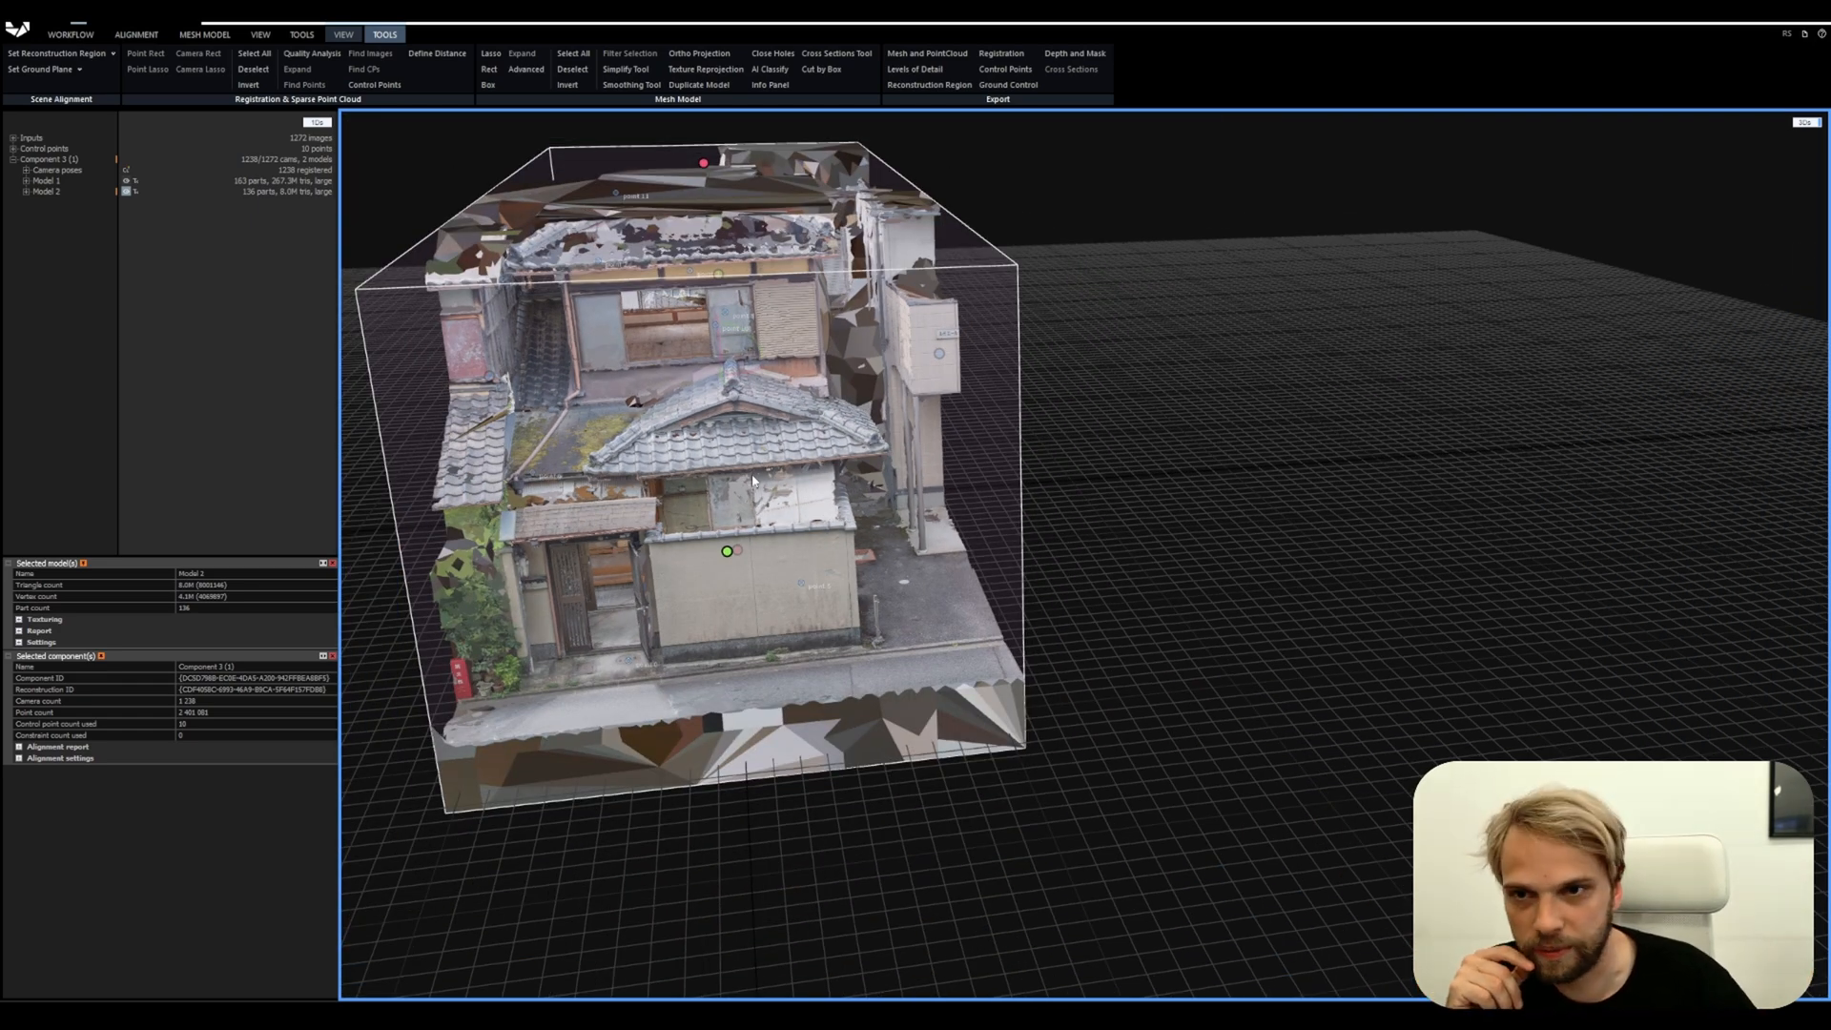
# Examine the simplified house from several outside angles, including the loose fragment floating beside the upper storey
pyautogui.moveTo(859, 425); pyautogui.dragTo(780, 431)
pyautogui.moveTo(1213, 471); pyautogui.dragTo(678, 363)
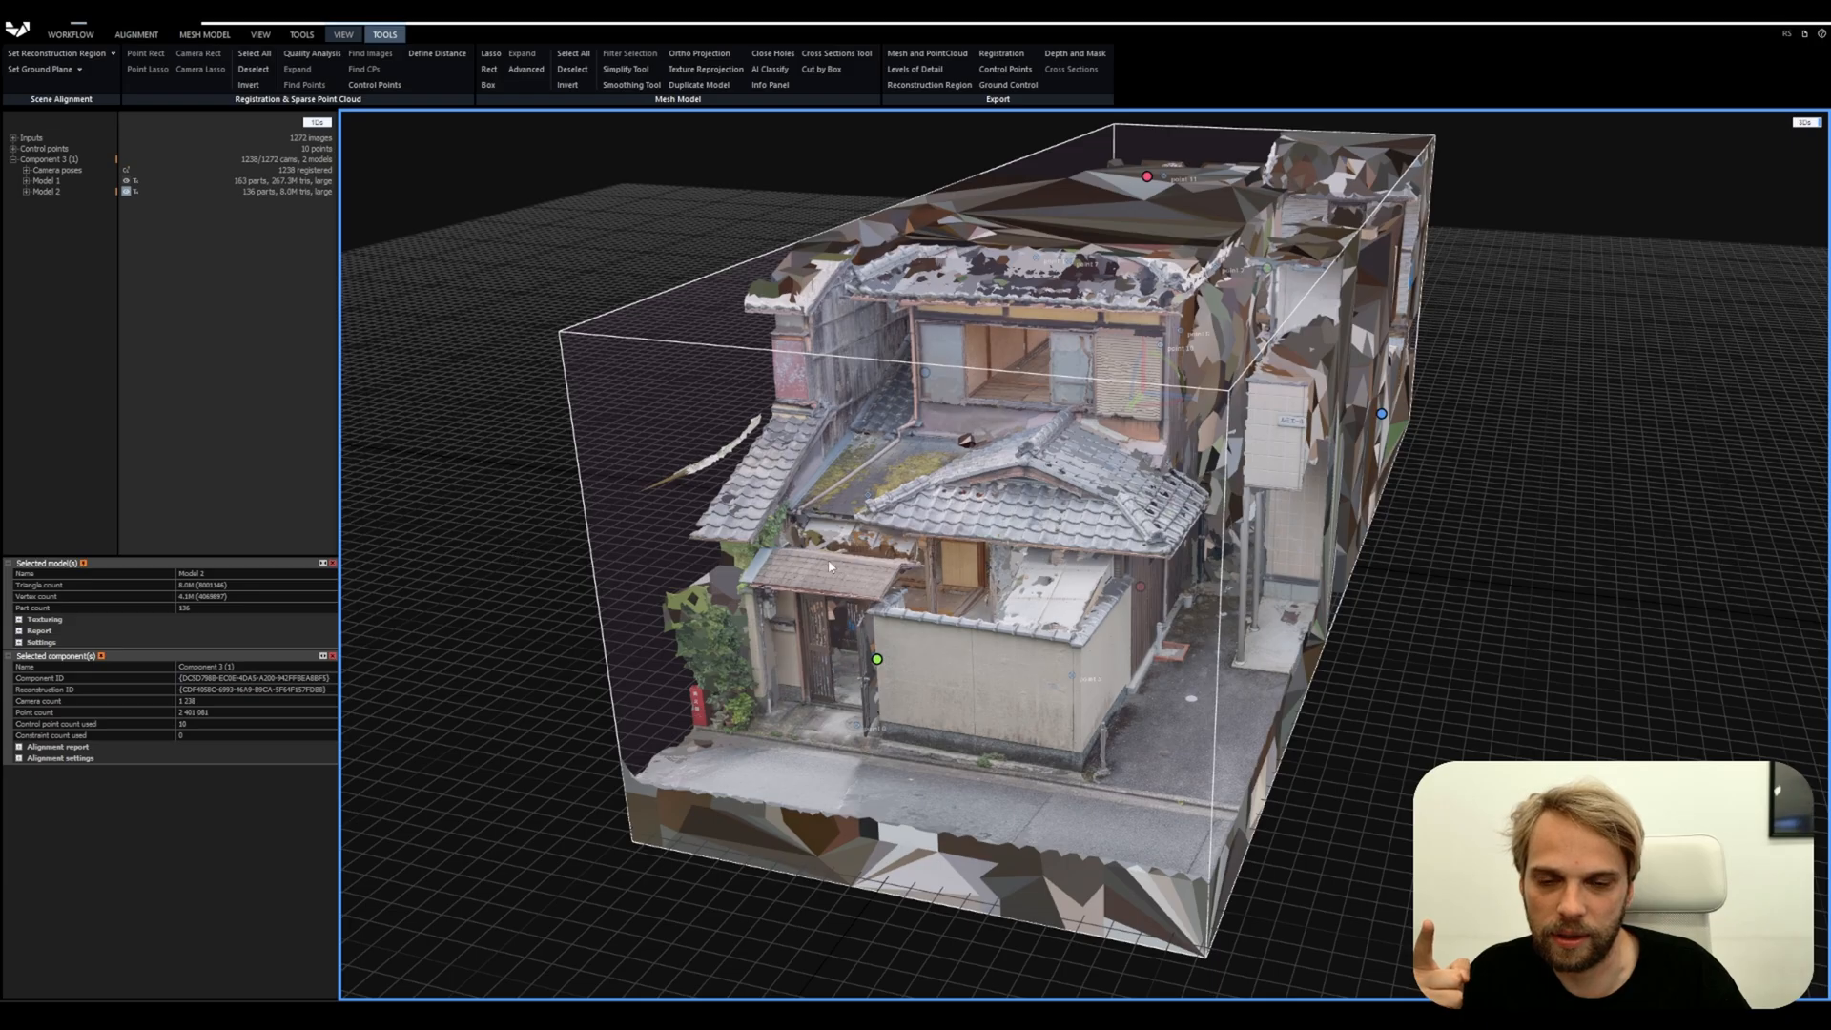
pyautogui.moveTo(847, 576); pyautogui.dragTo(809, 565)
pyautogui.scroll(-3, 744, 377)
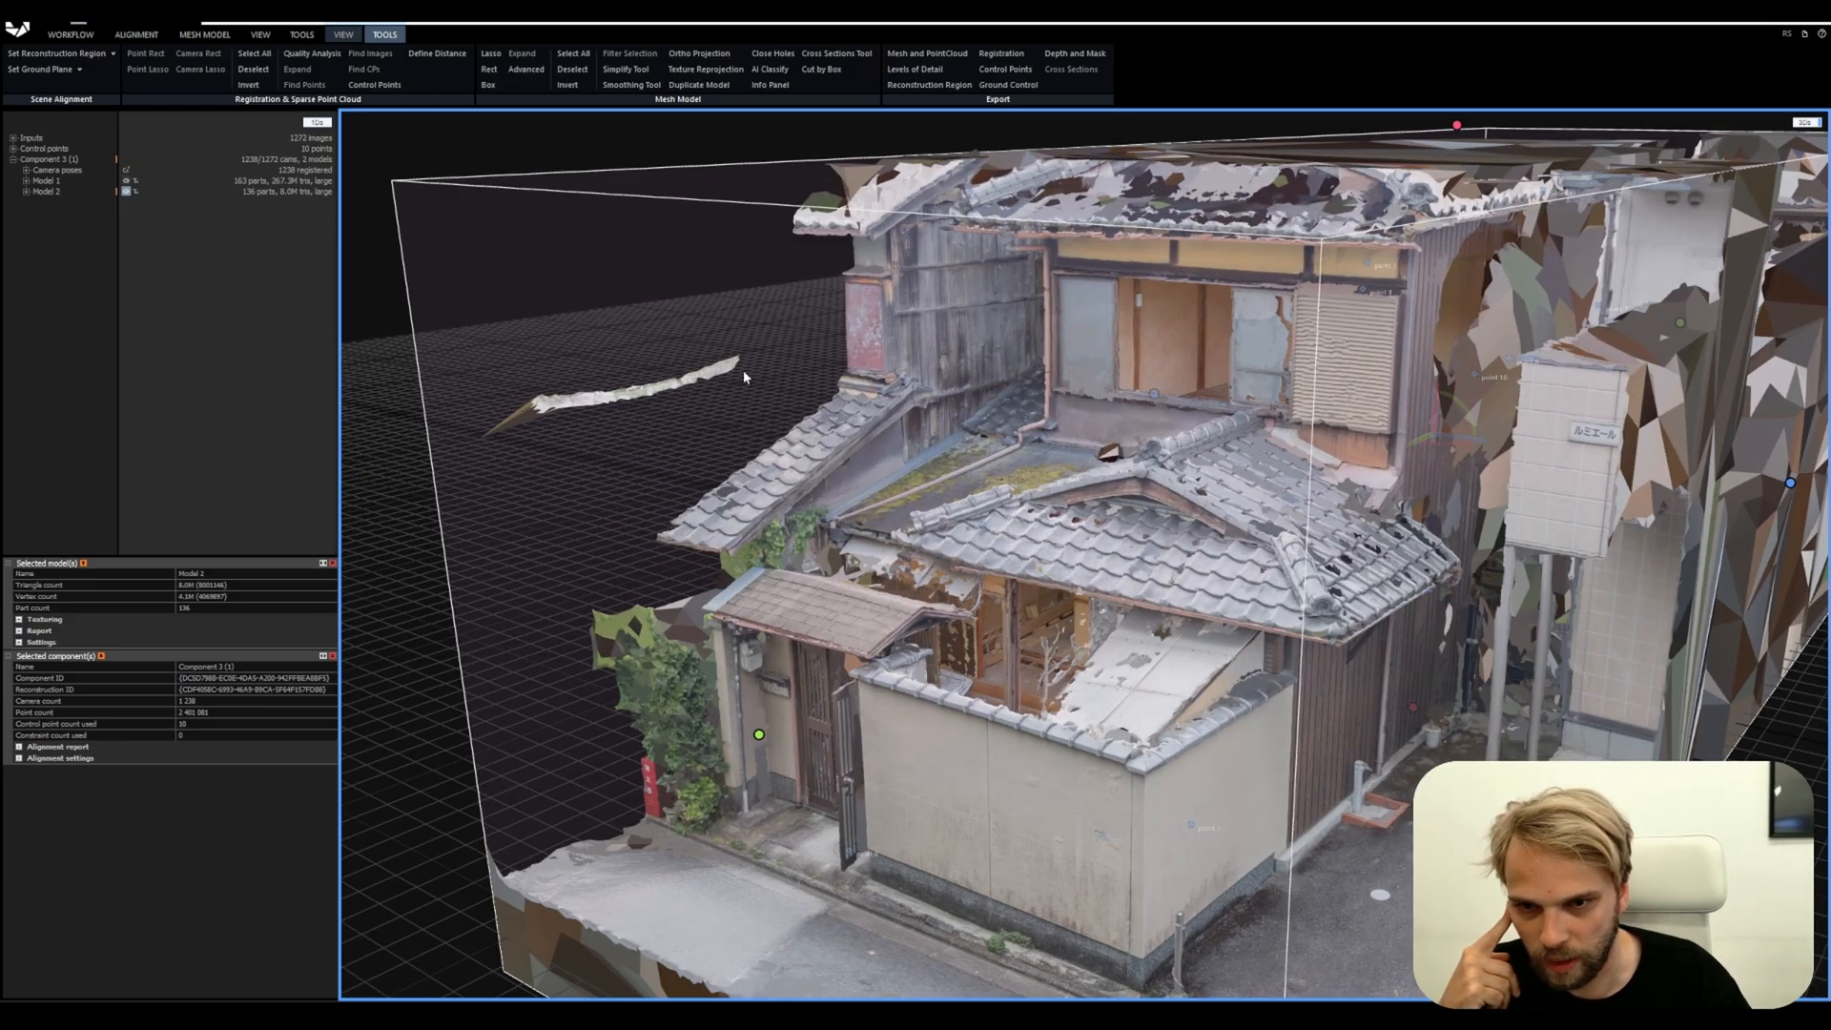
pyautogui.moveTo(592, 460); pyautogui.dragTo(1075, 350)
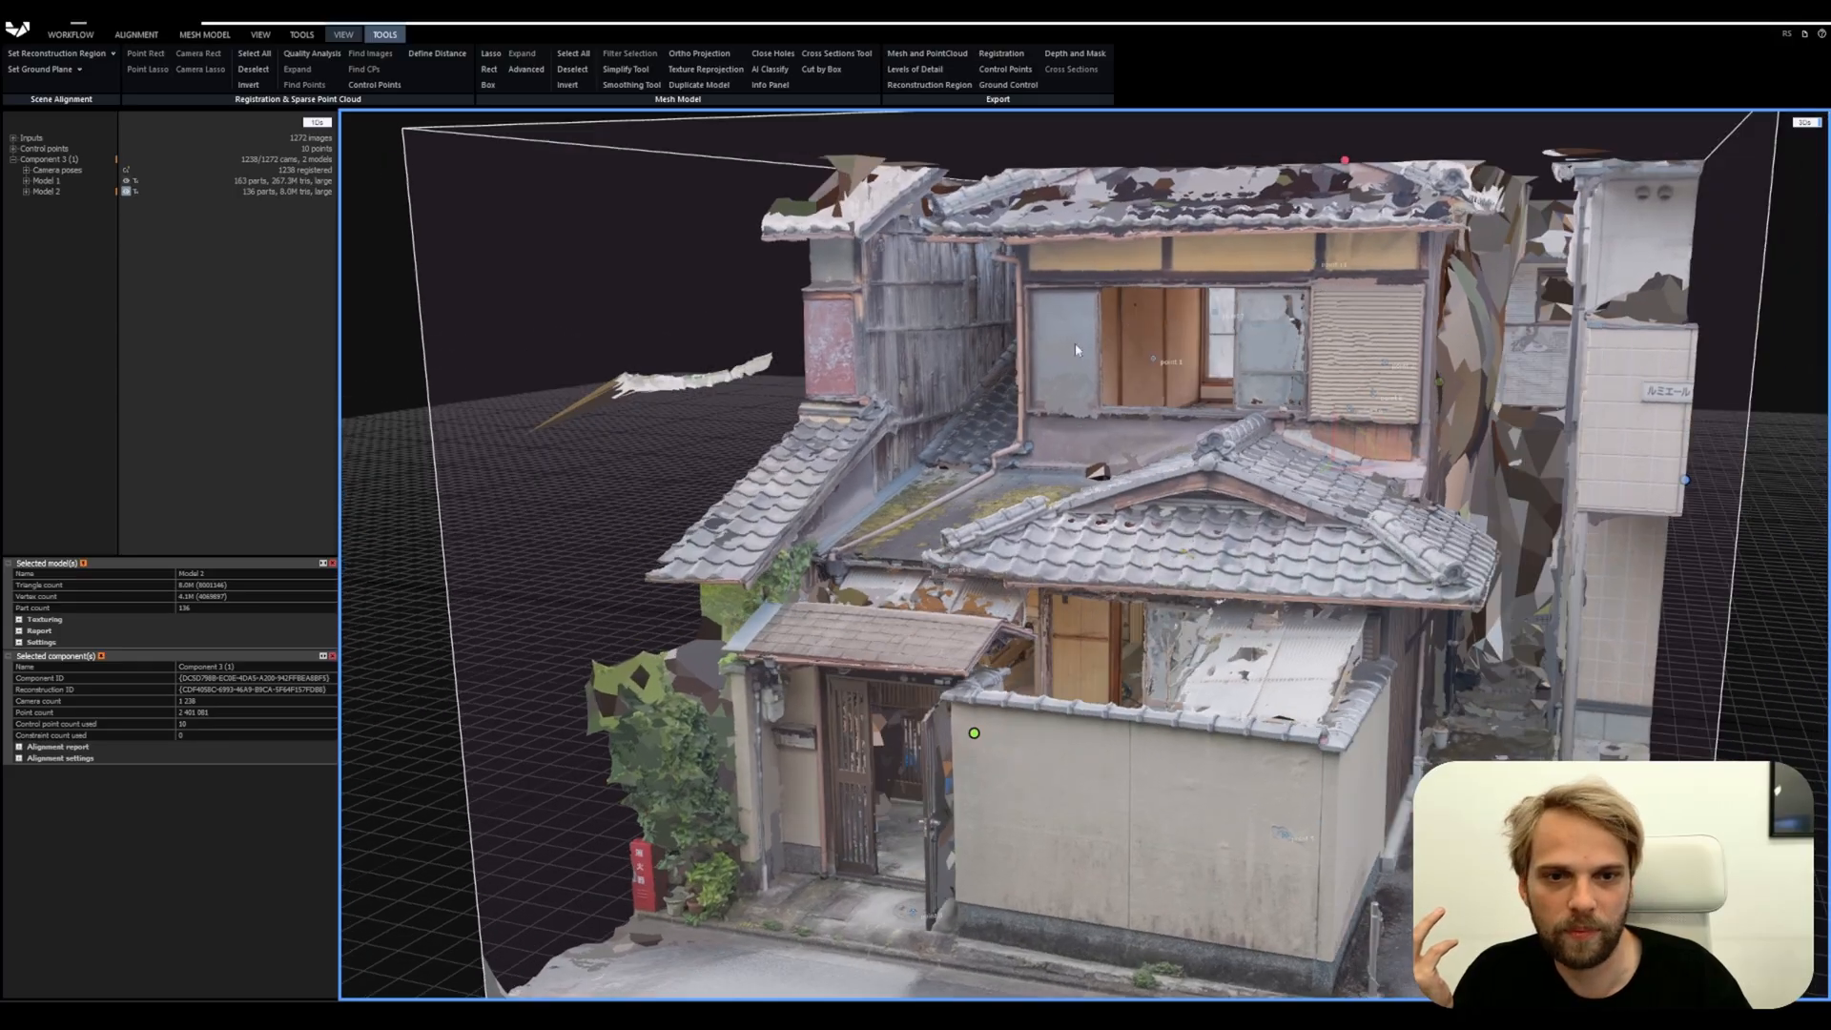
pyautogui.scroll(-3, 802, 375)
pyautogui.moveTo(802, 375); pyautogui.dragTo(876, 374)
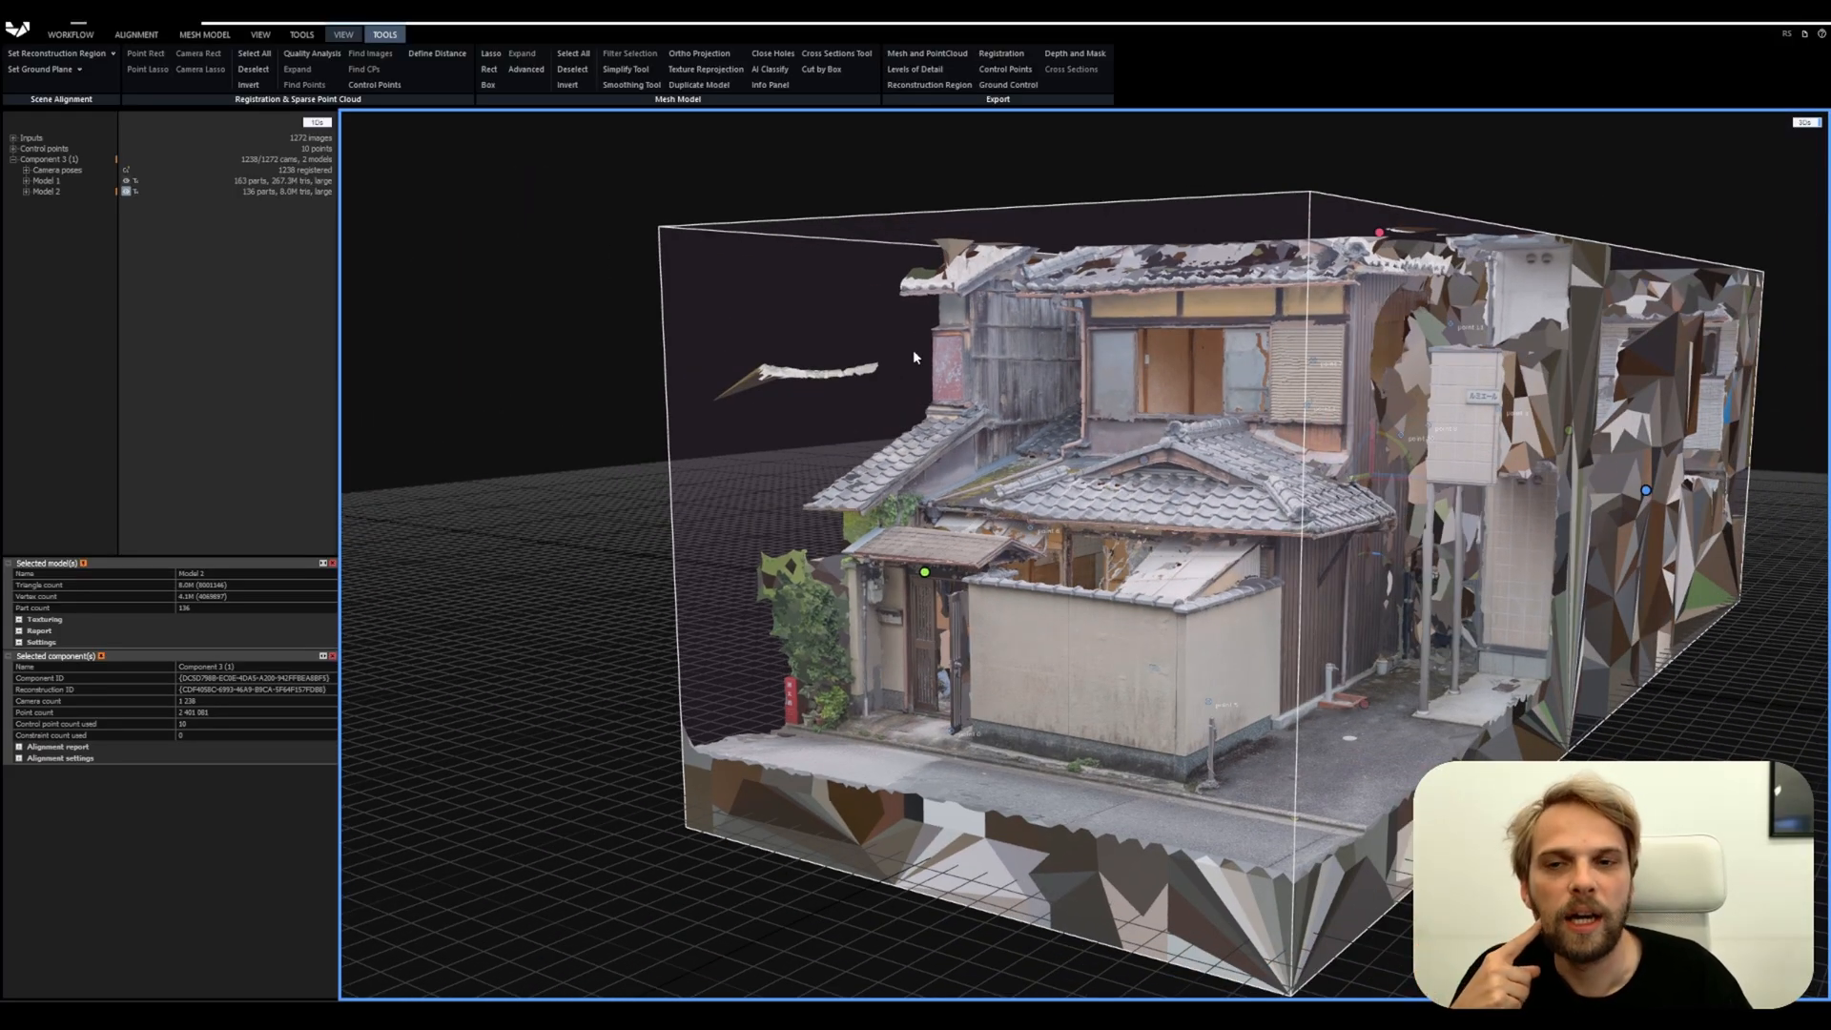
pyautogui.moveTo(1009, 487); pyautogui.dragTo(1000, 603)
pyautogui.scroll(3, 1183, 553)
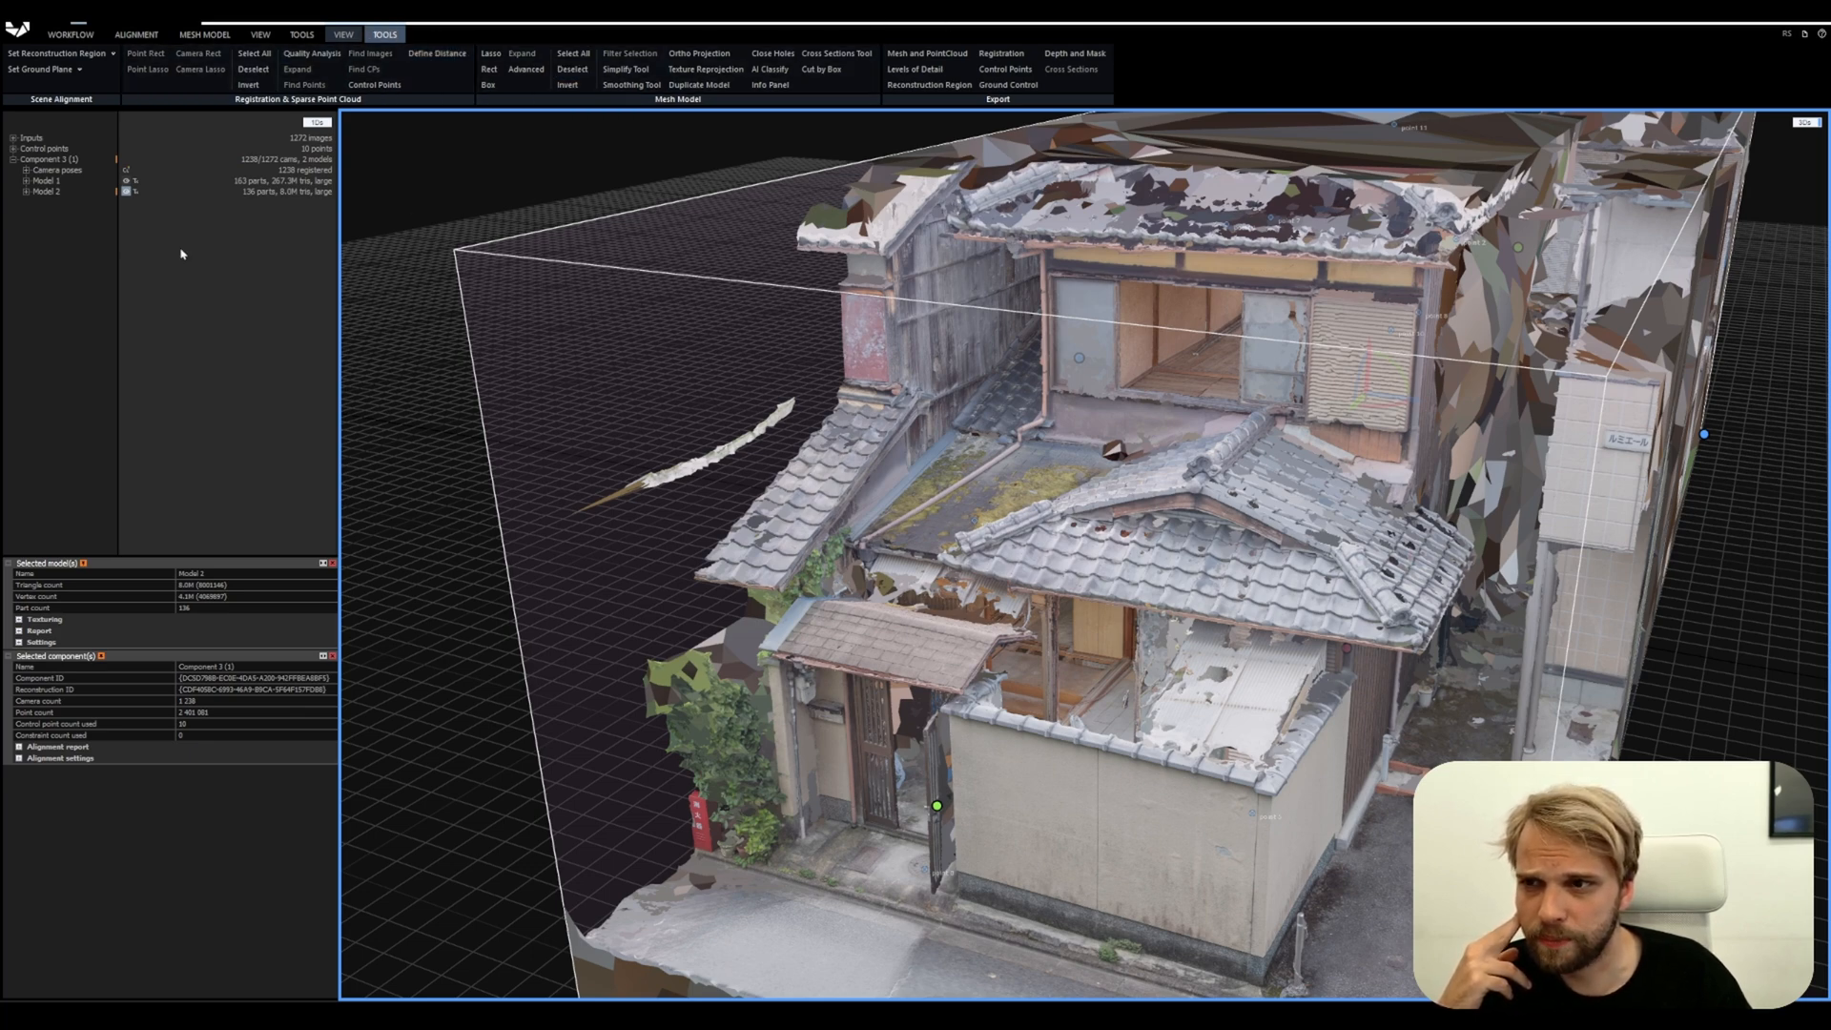
# Select the largest connected component of the simplified model with the Advanced selection tool and invert the selection to the loose fragments
pyautogui.click(529, 71)
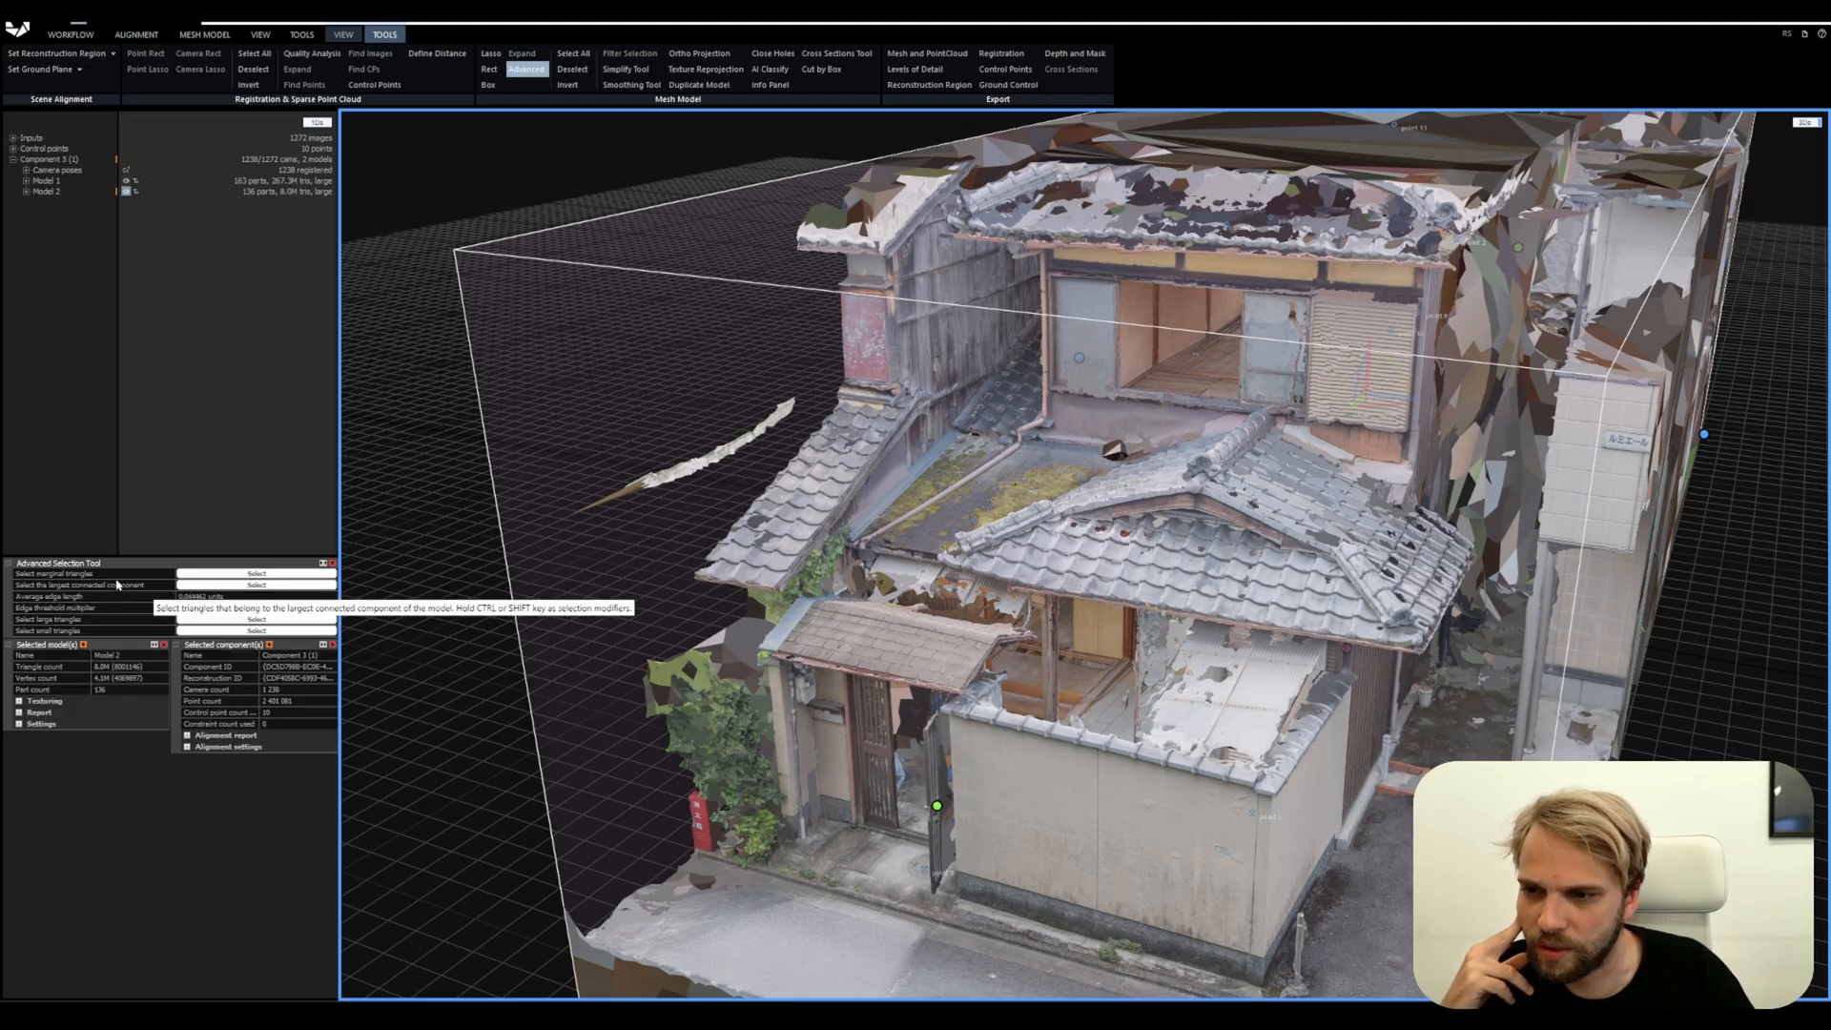
pyautogui.click(210, 585)
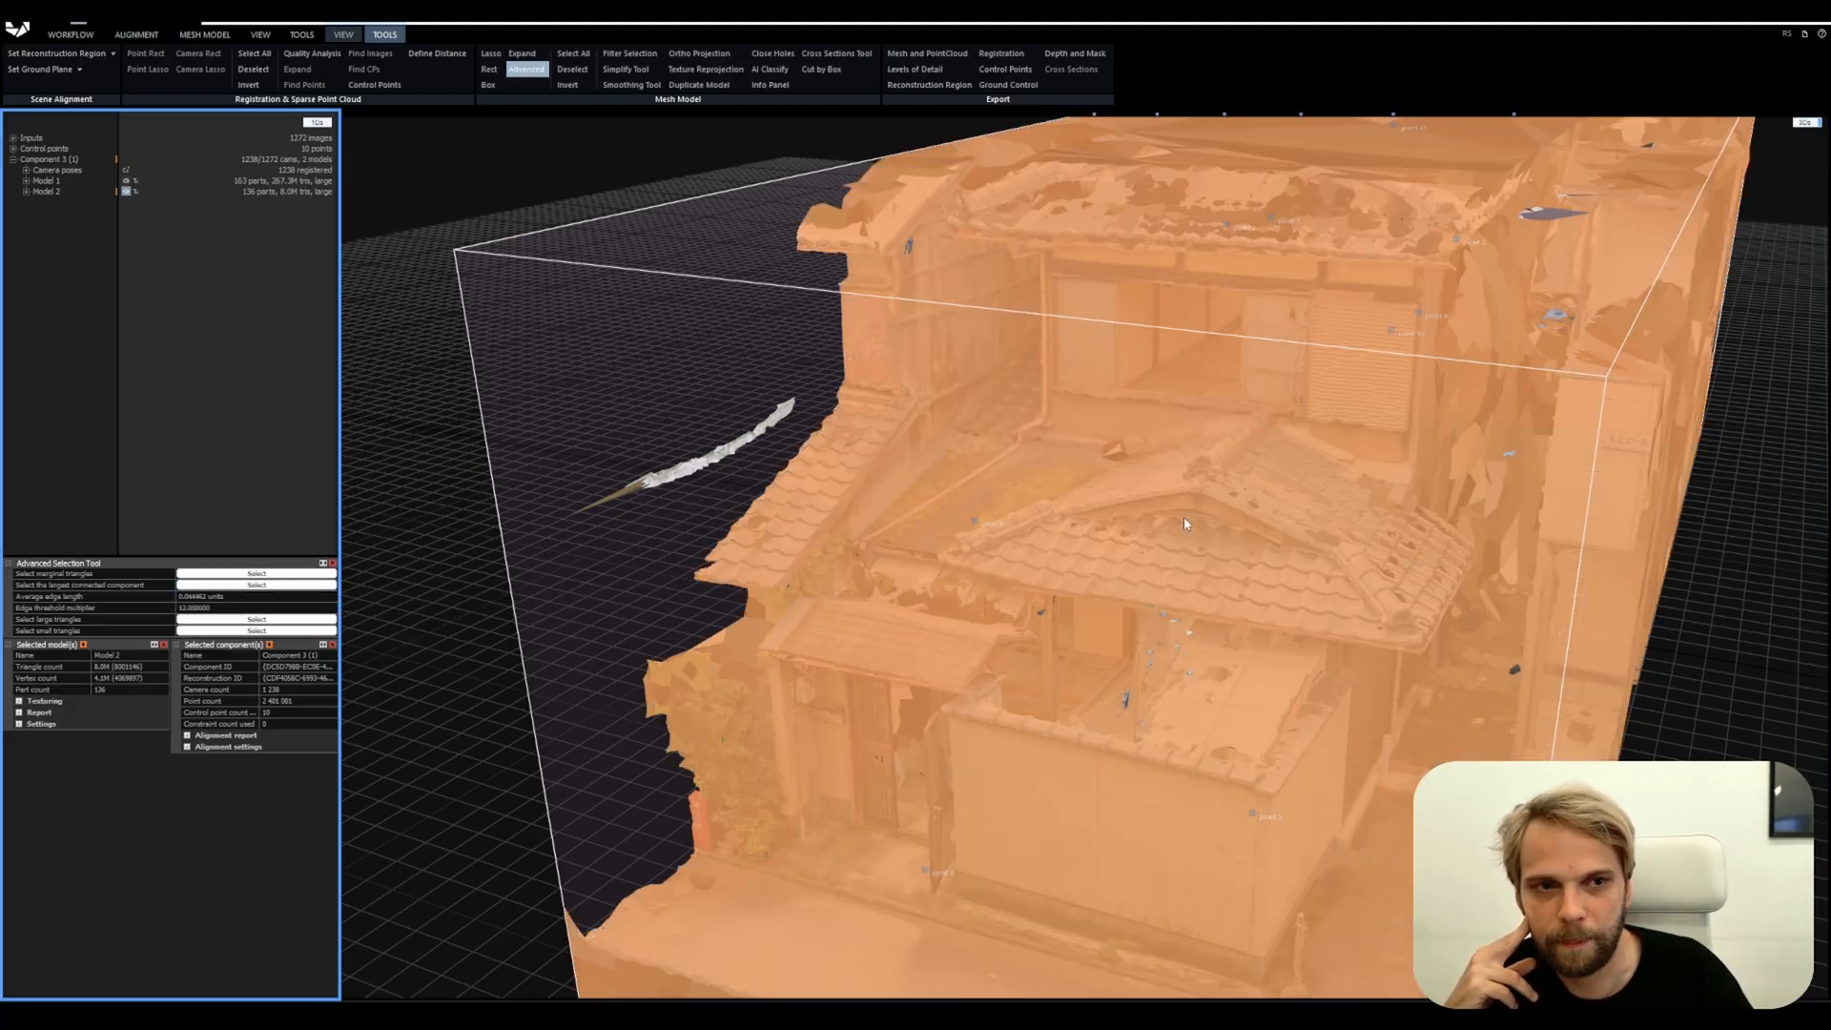
pyautogui.moveTo(1181, 523); pyautogui.dragTo(1007, 494)
pyautogui.scroll(3, 1007, 494)
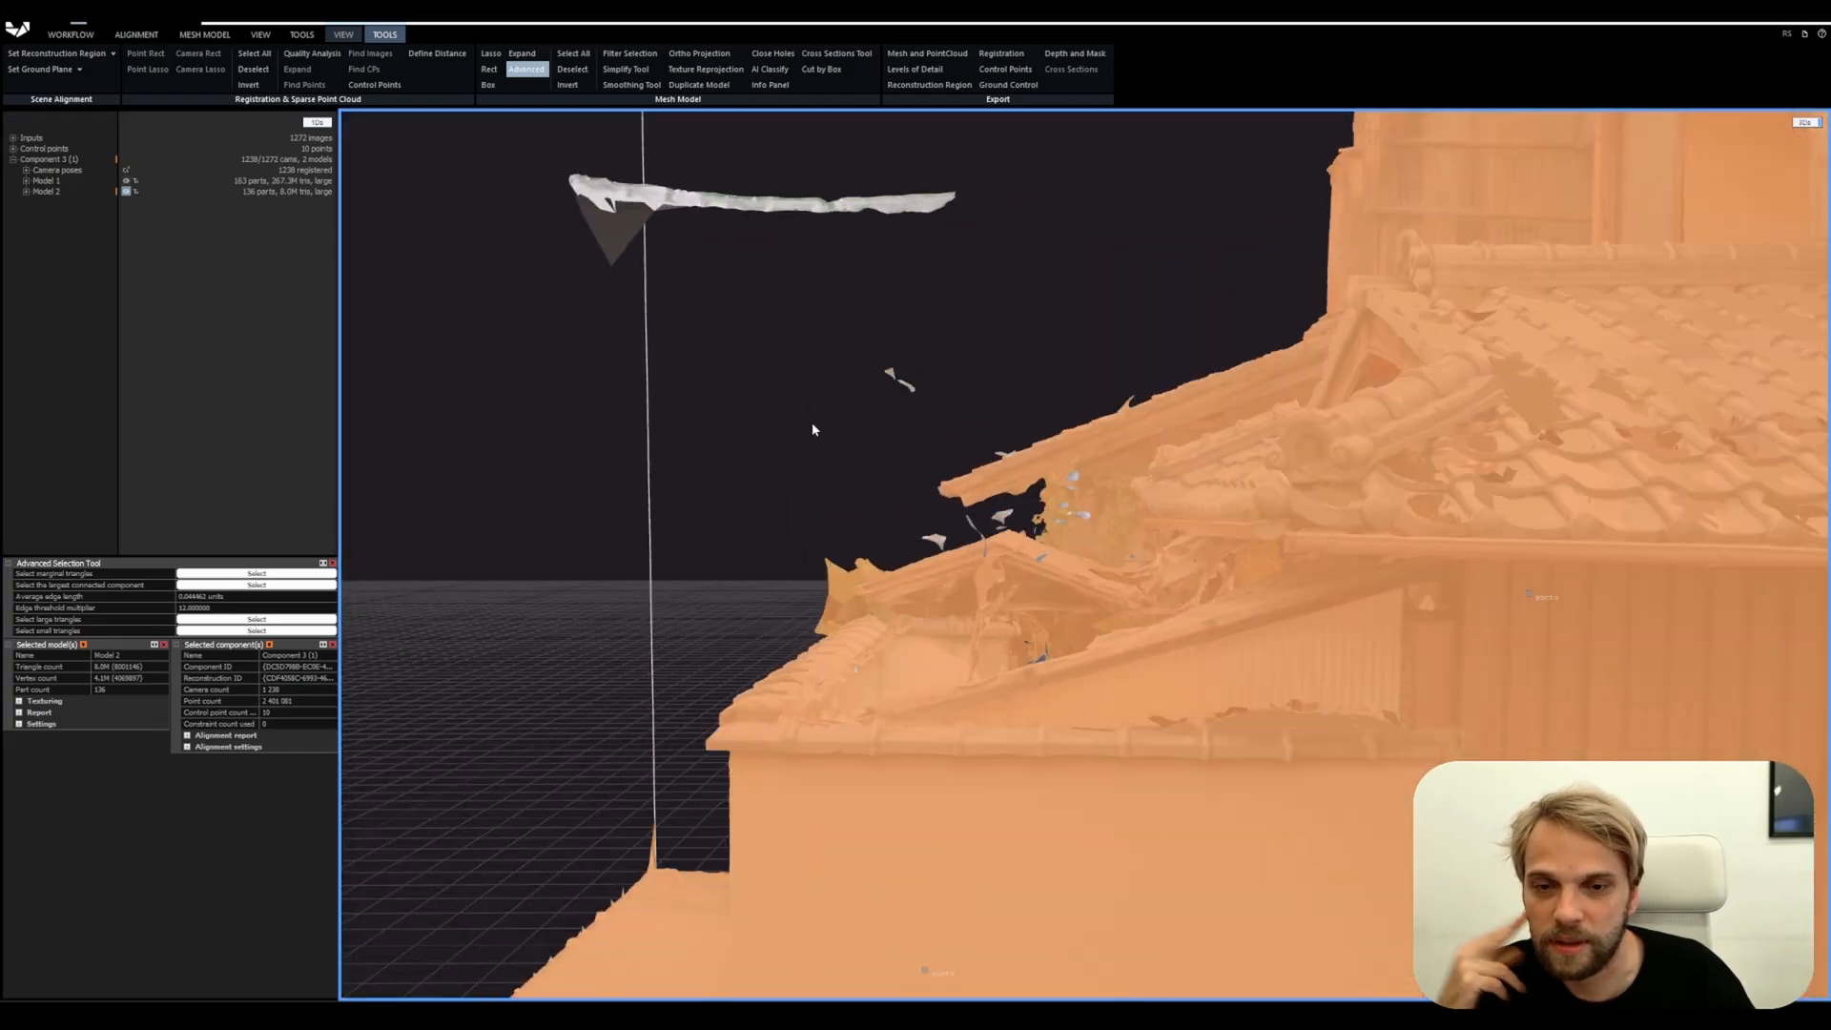
pyautogui.scroll(-5, 794, 395)
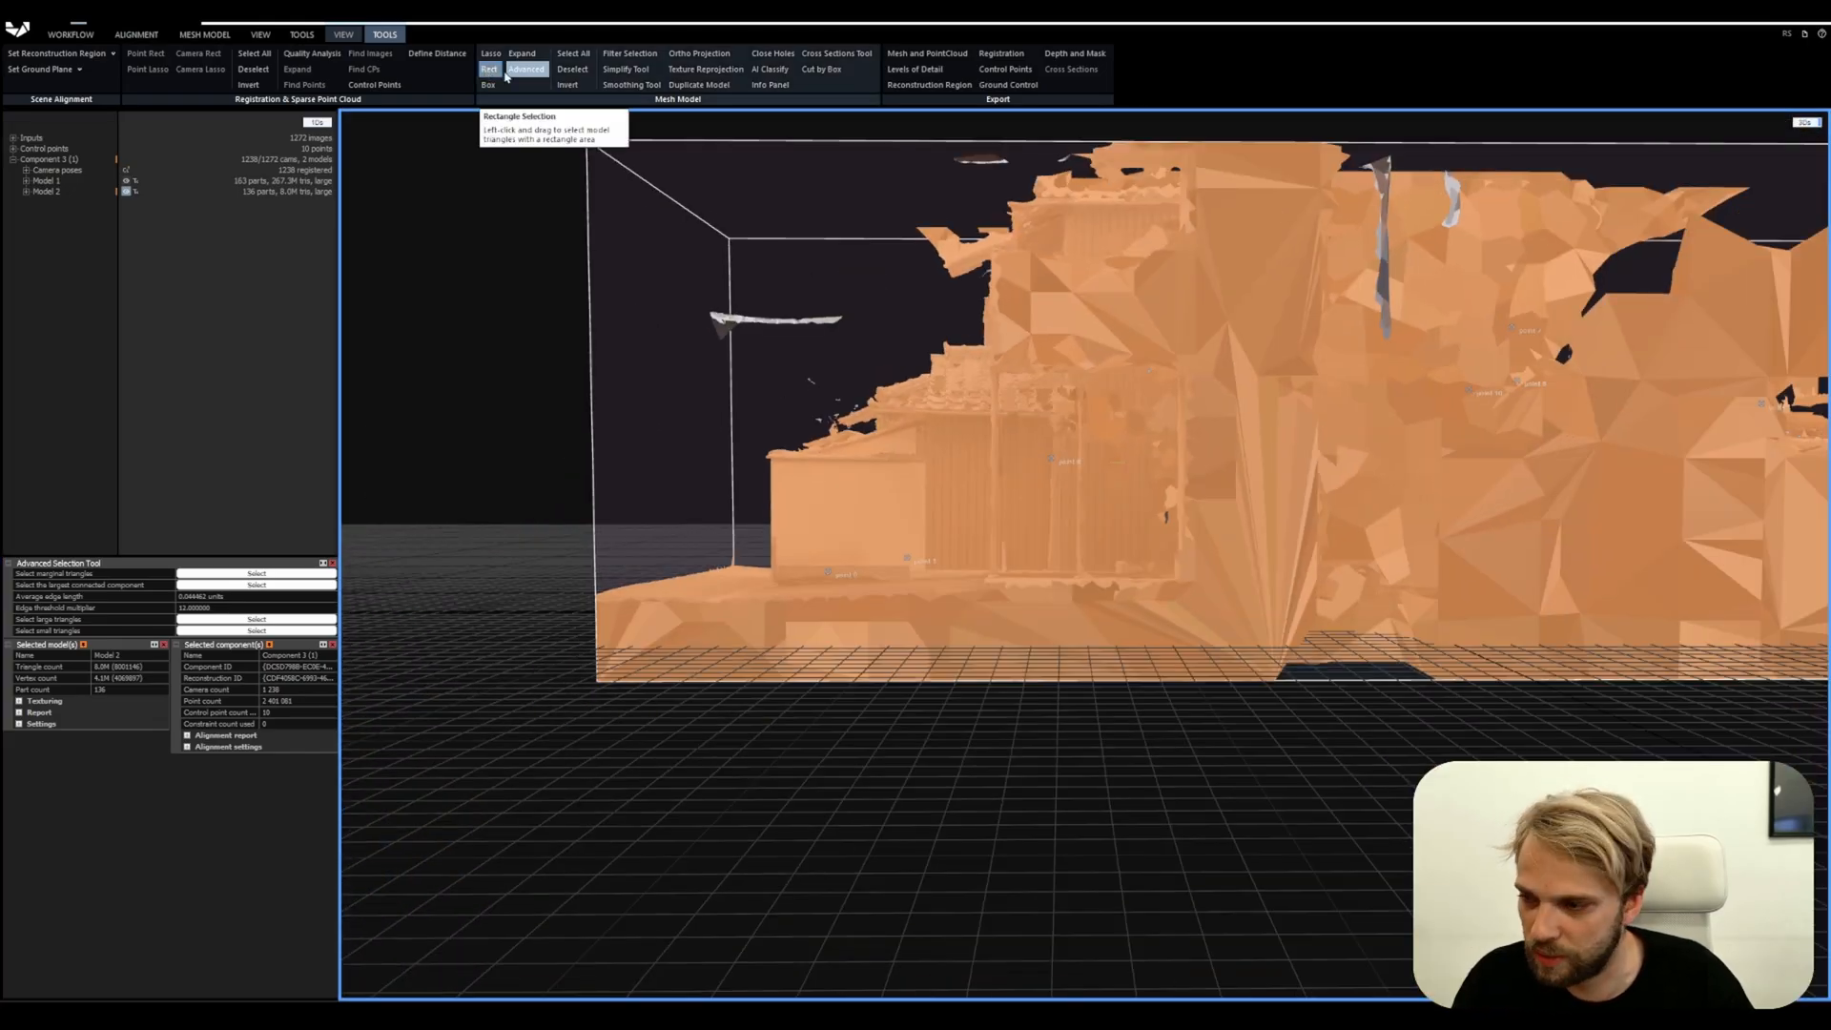
pyautogui.click(567, 85)
pyautogui.scroll(1, 897, 363)
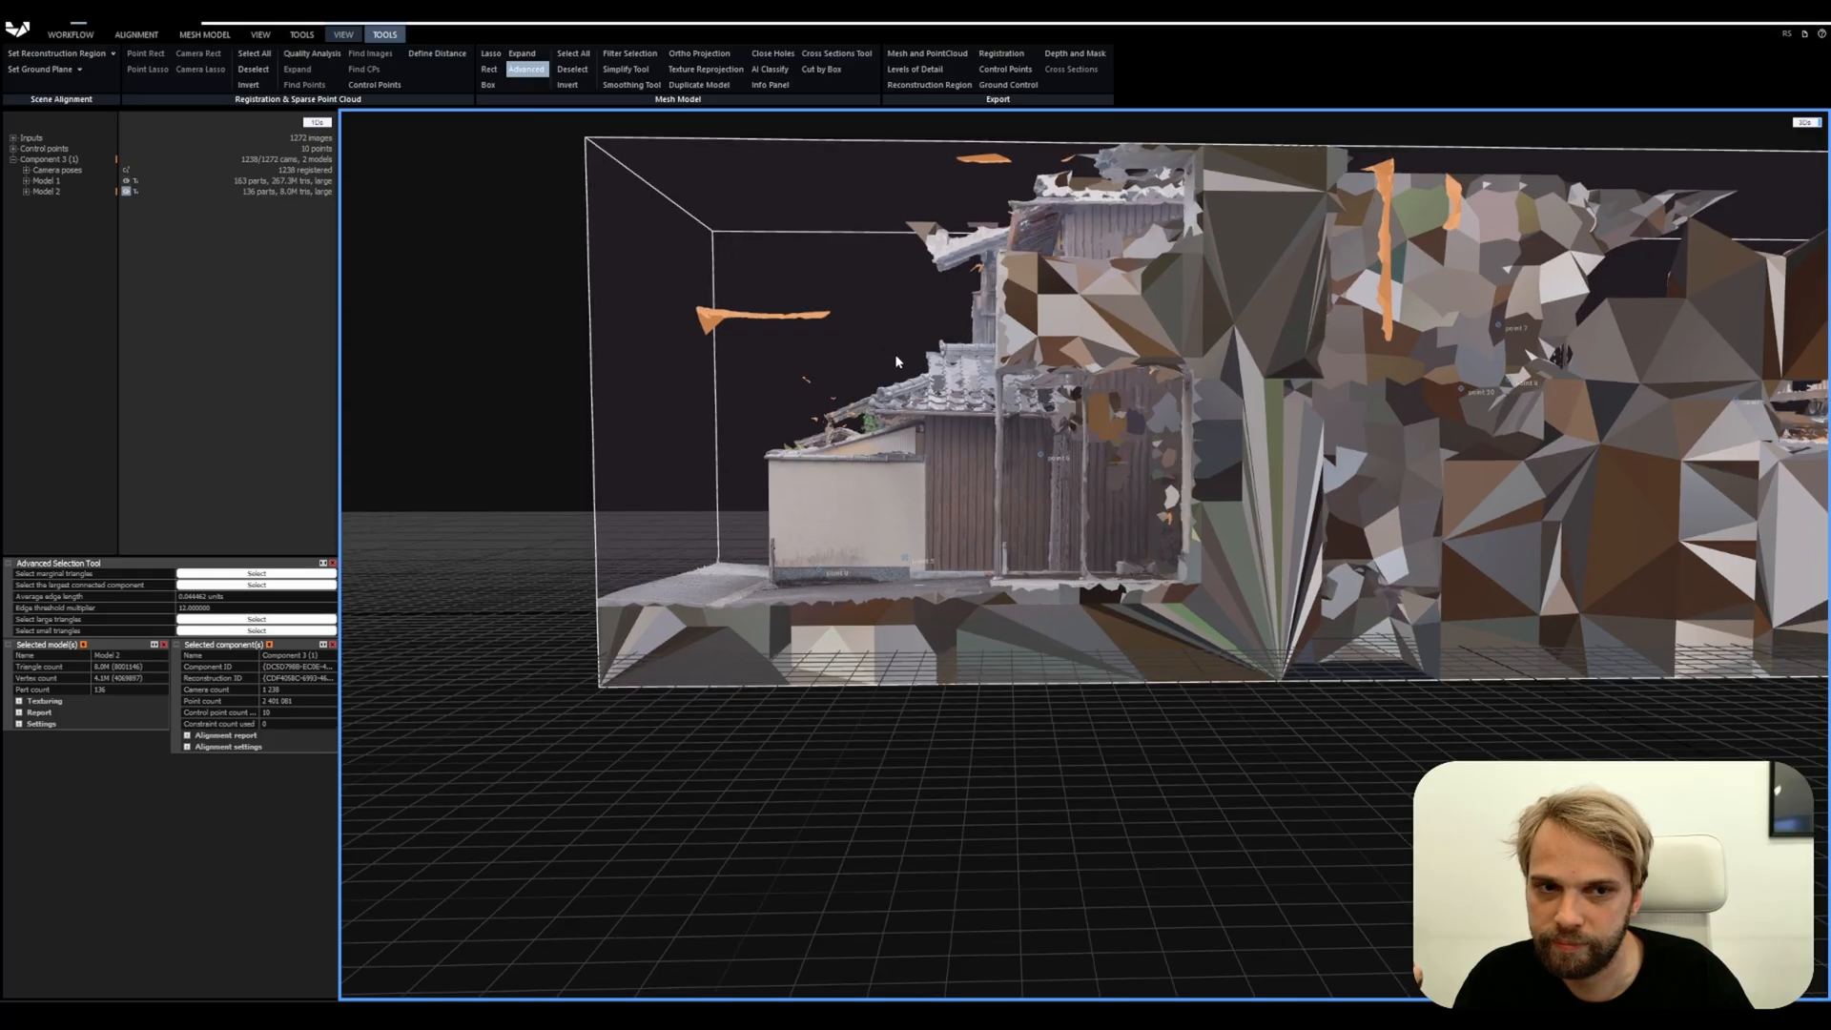
# Check the selected loose fragments, filter them out into a new model, and close the Advanced selection tool
pyautogui.moveTo(897, 363); pyautogui.dragTo(849, 418)
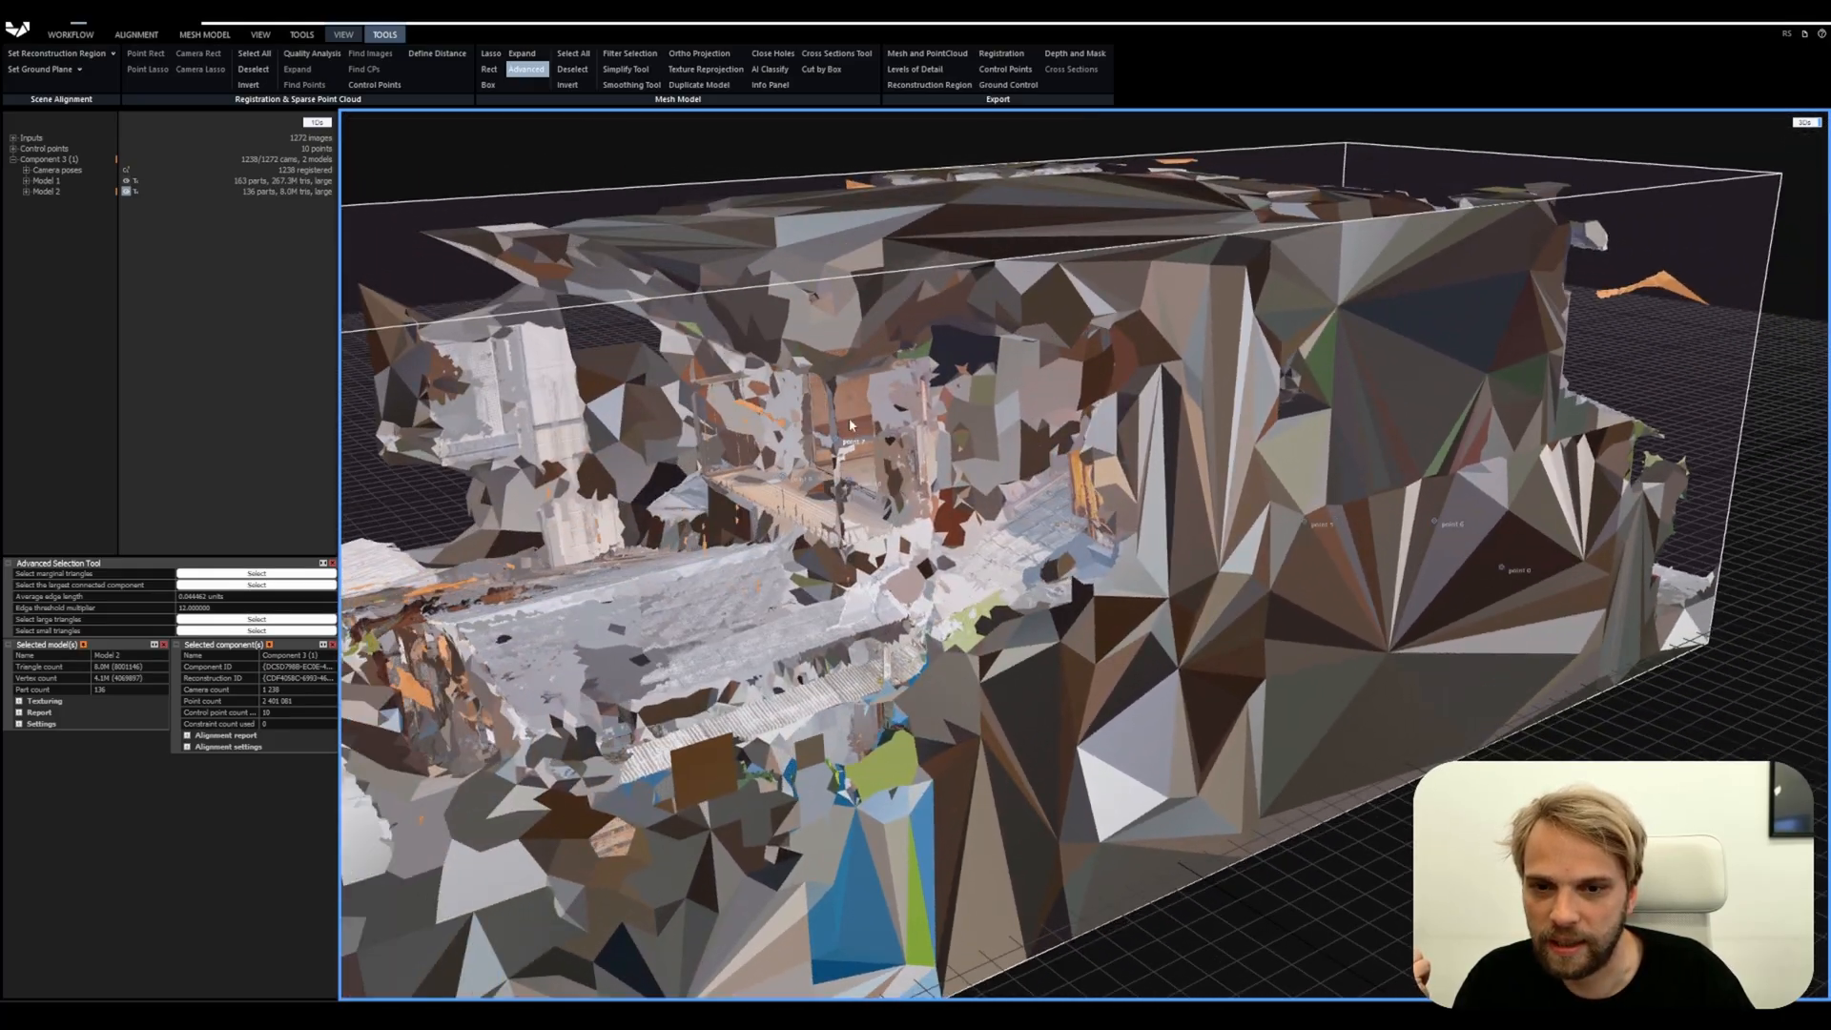
pyautogui.scroll(8, 849, 418)
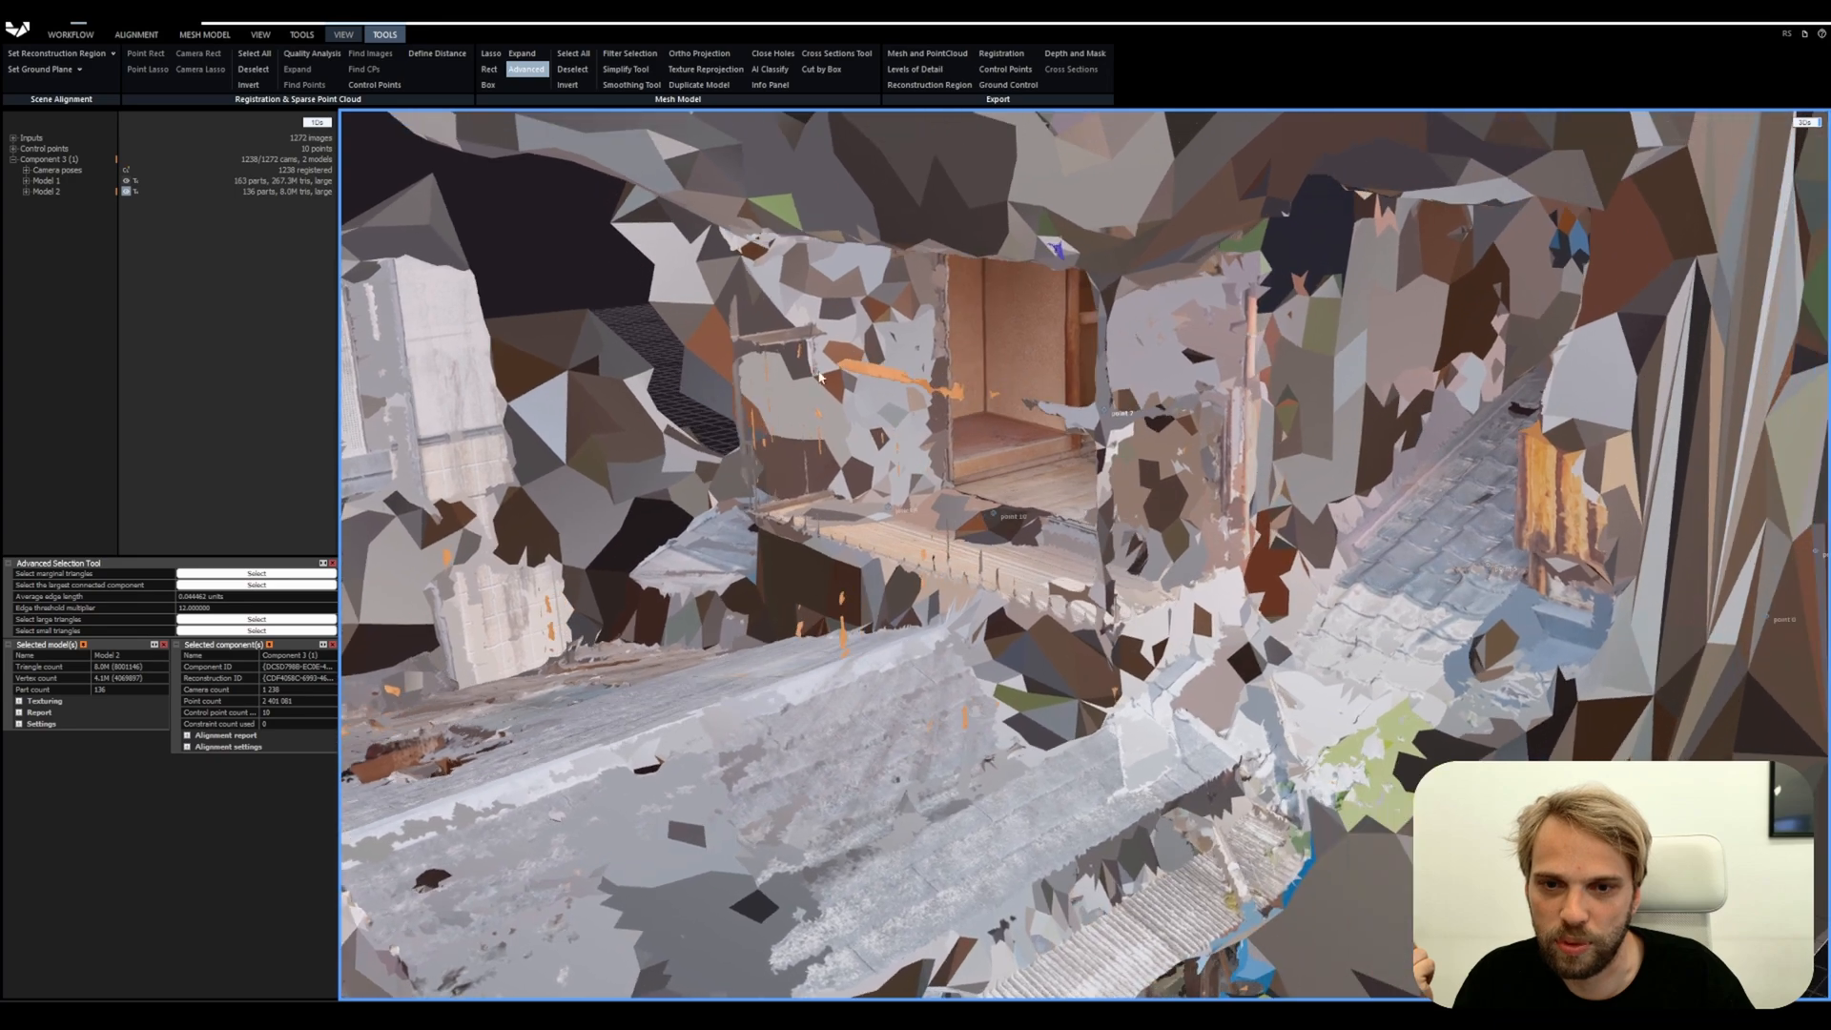
pyautogui.scroll(2, 821, 377)
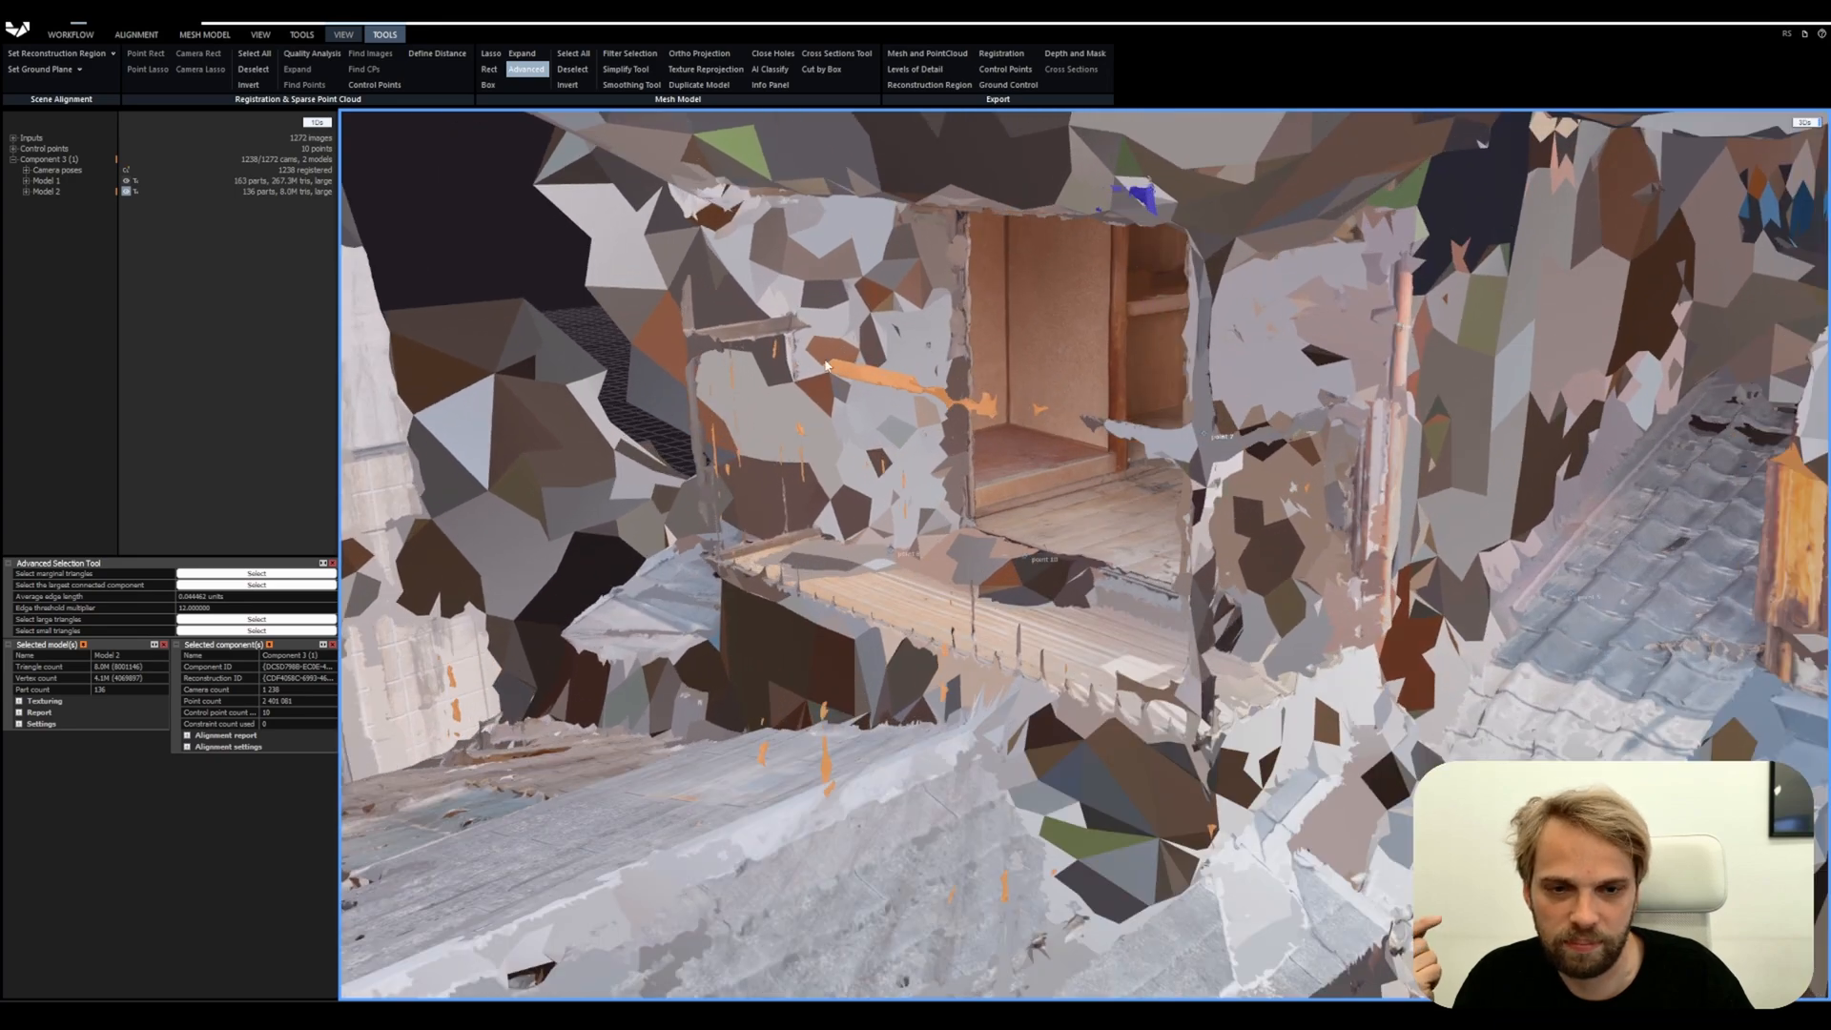
pyautogui.scroll(-10, 1057, 441)
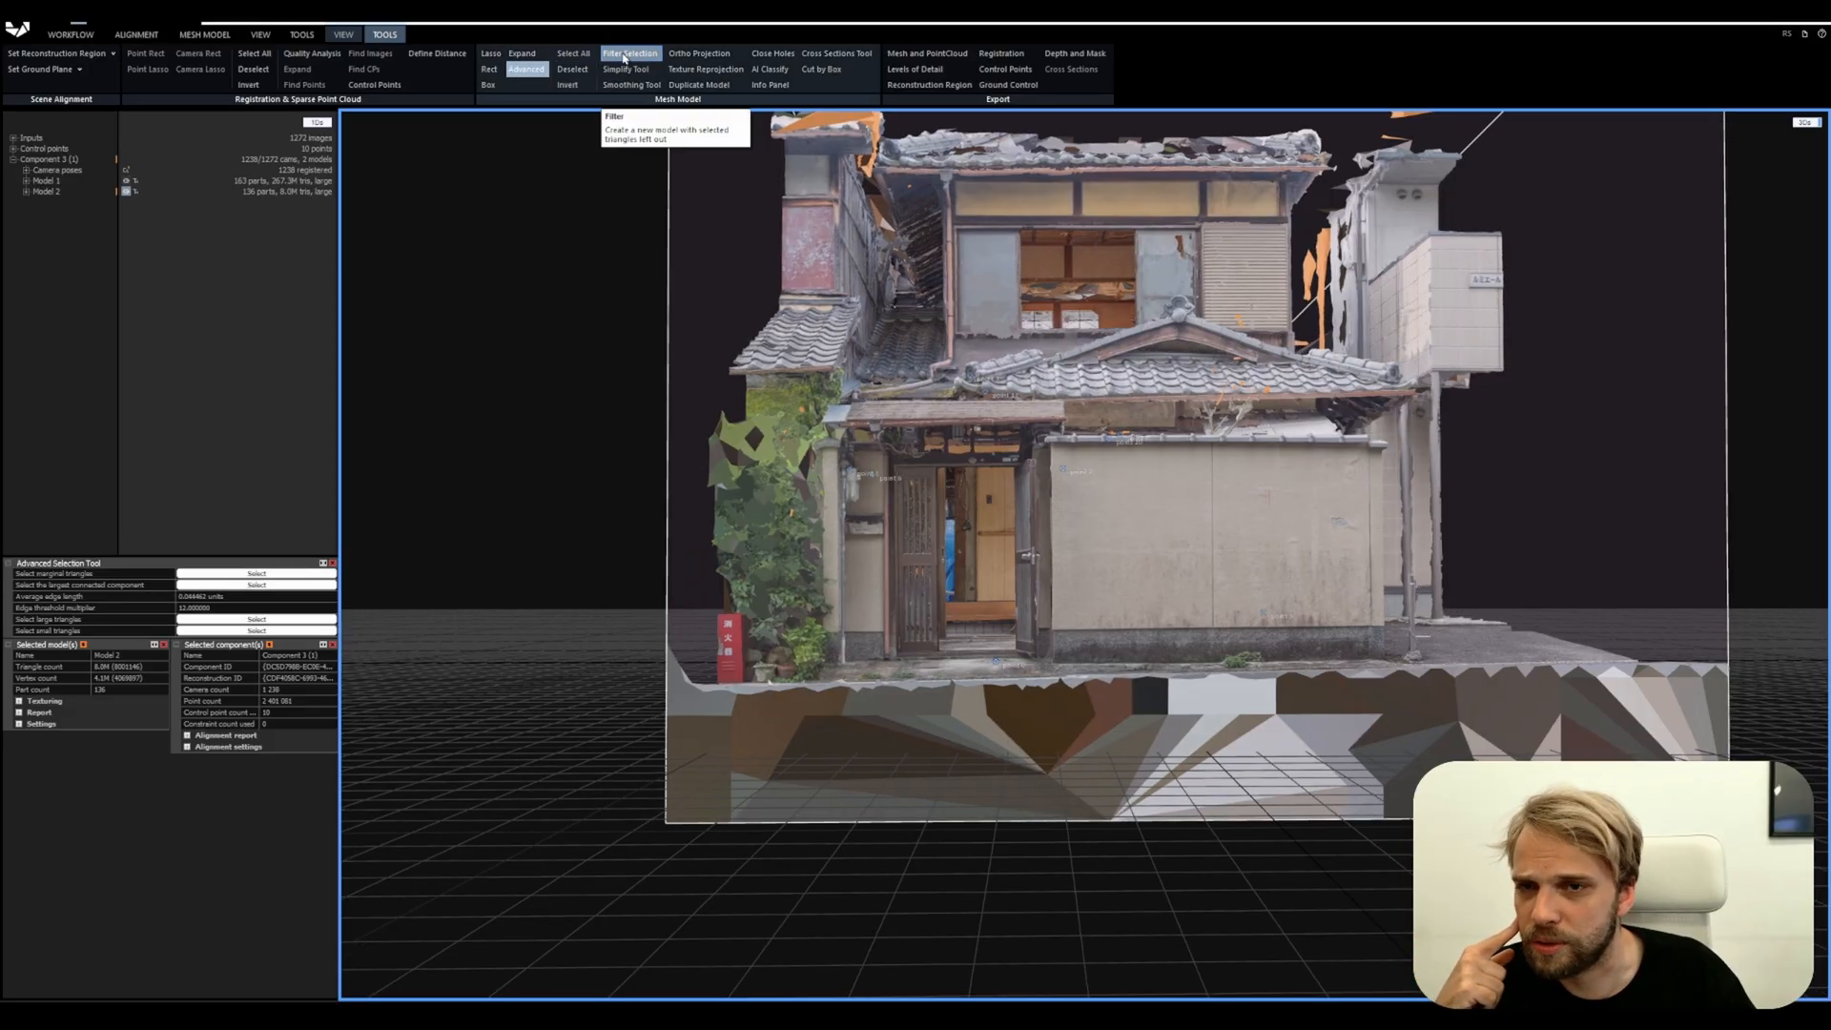
pyautogui.click(625, 55)
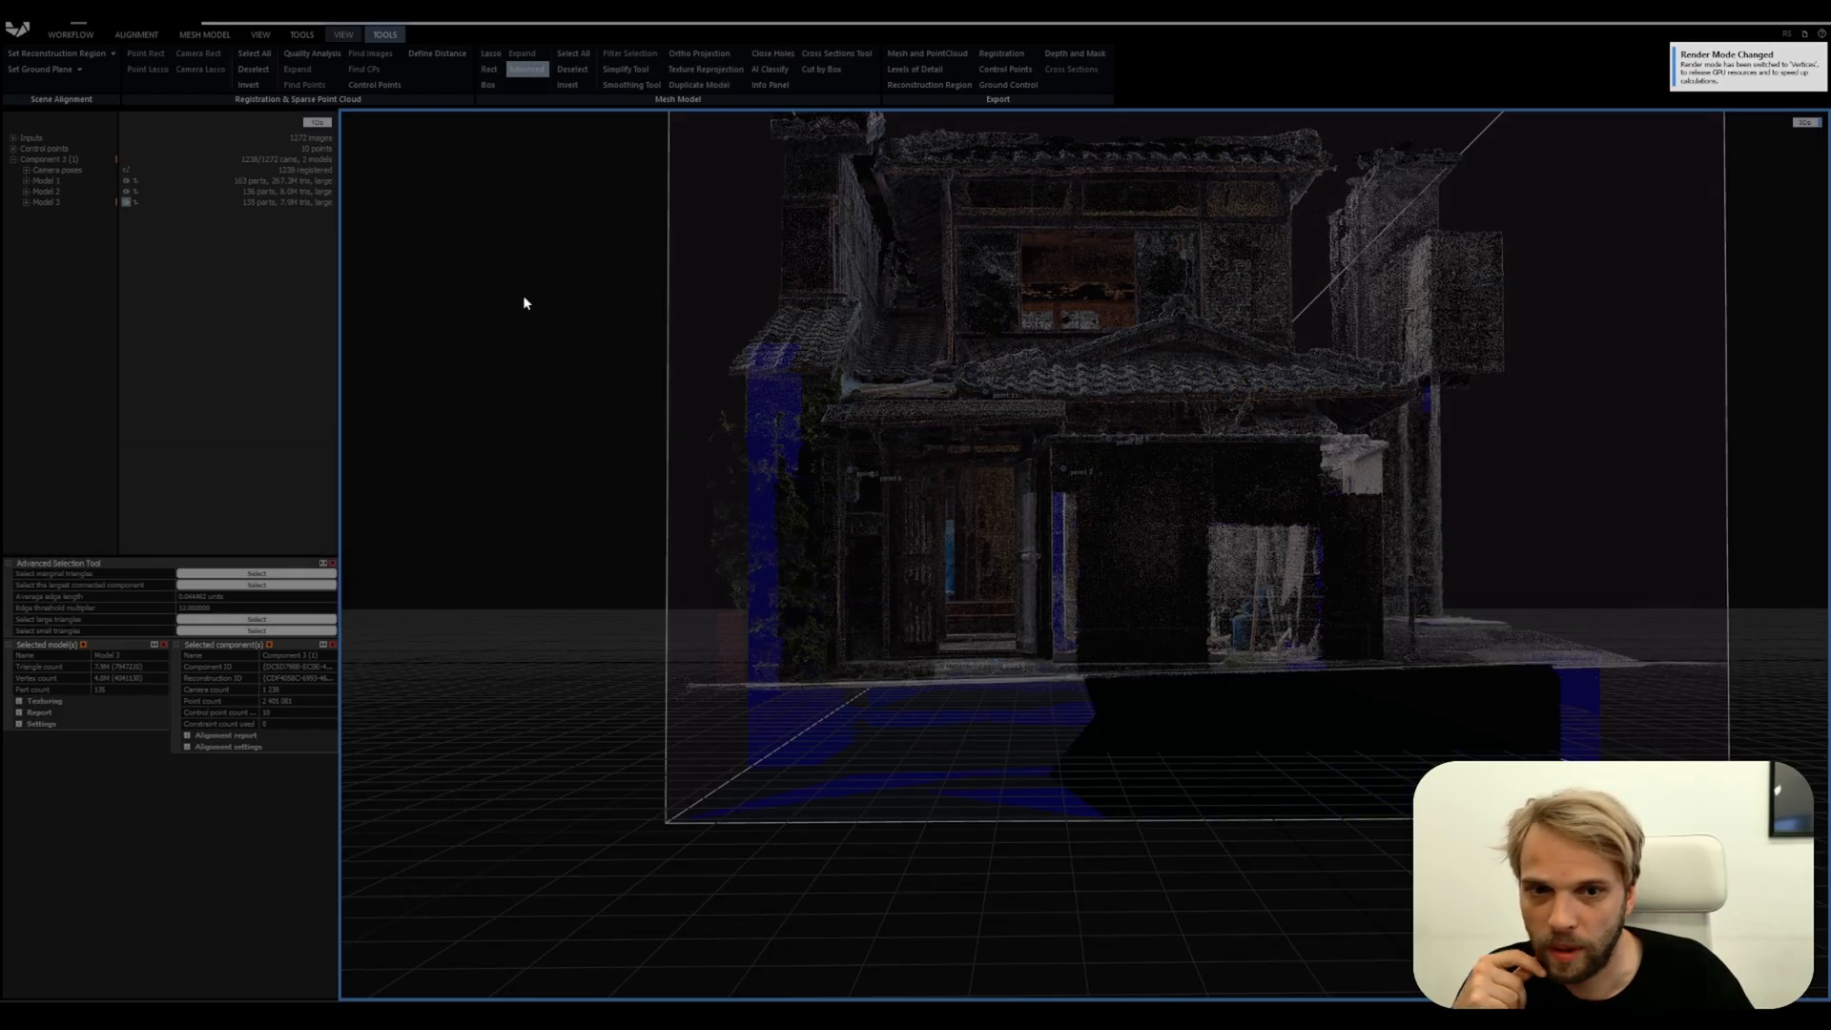
pyautogui.click(293, 202)
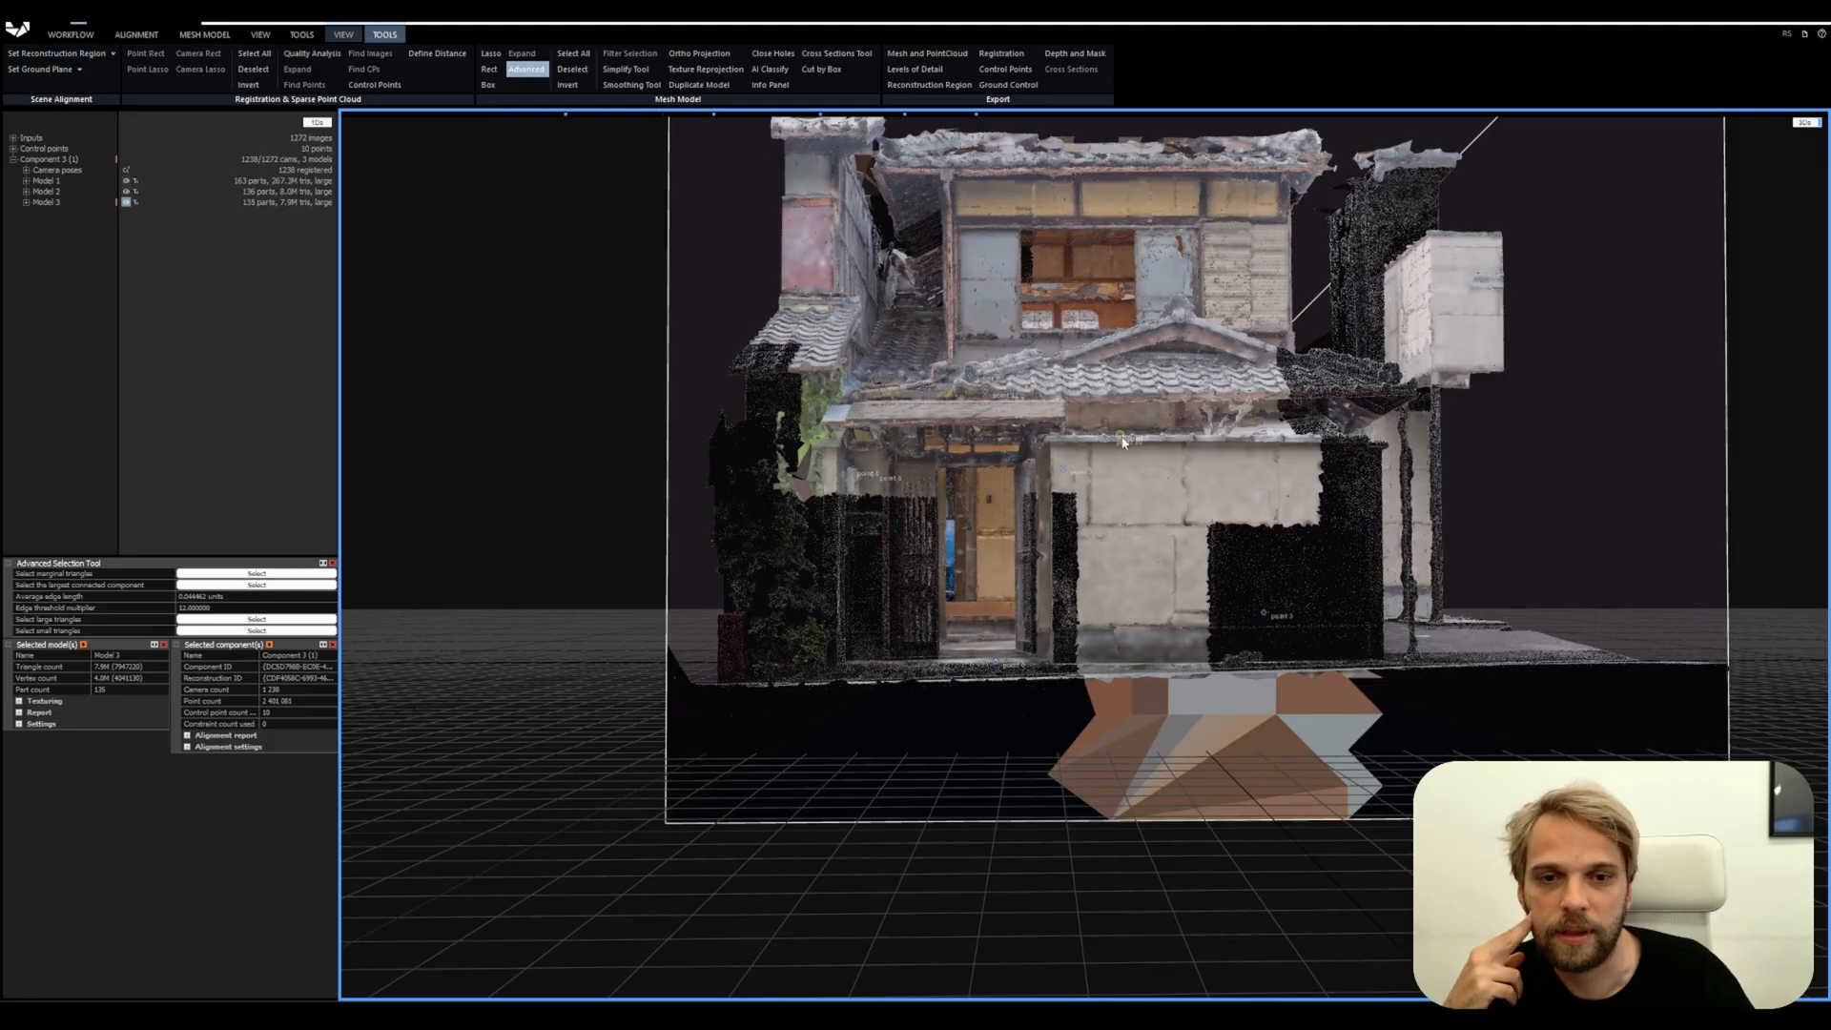
pyautogui.moveTo(1123, 442); pyautogui.dragTo(1198, 482)
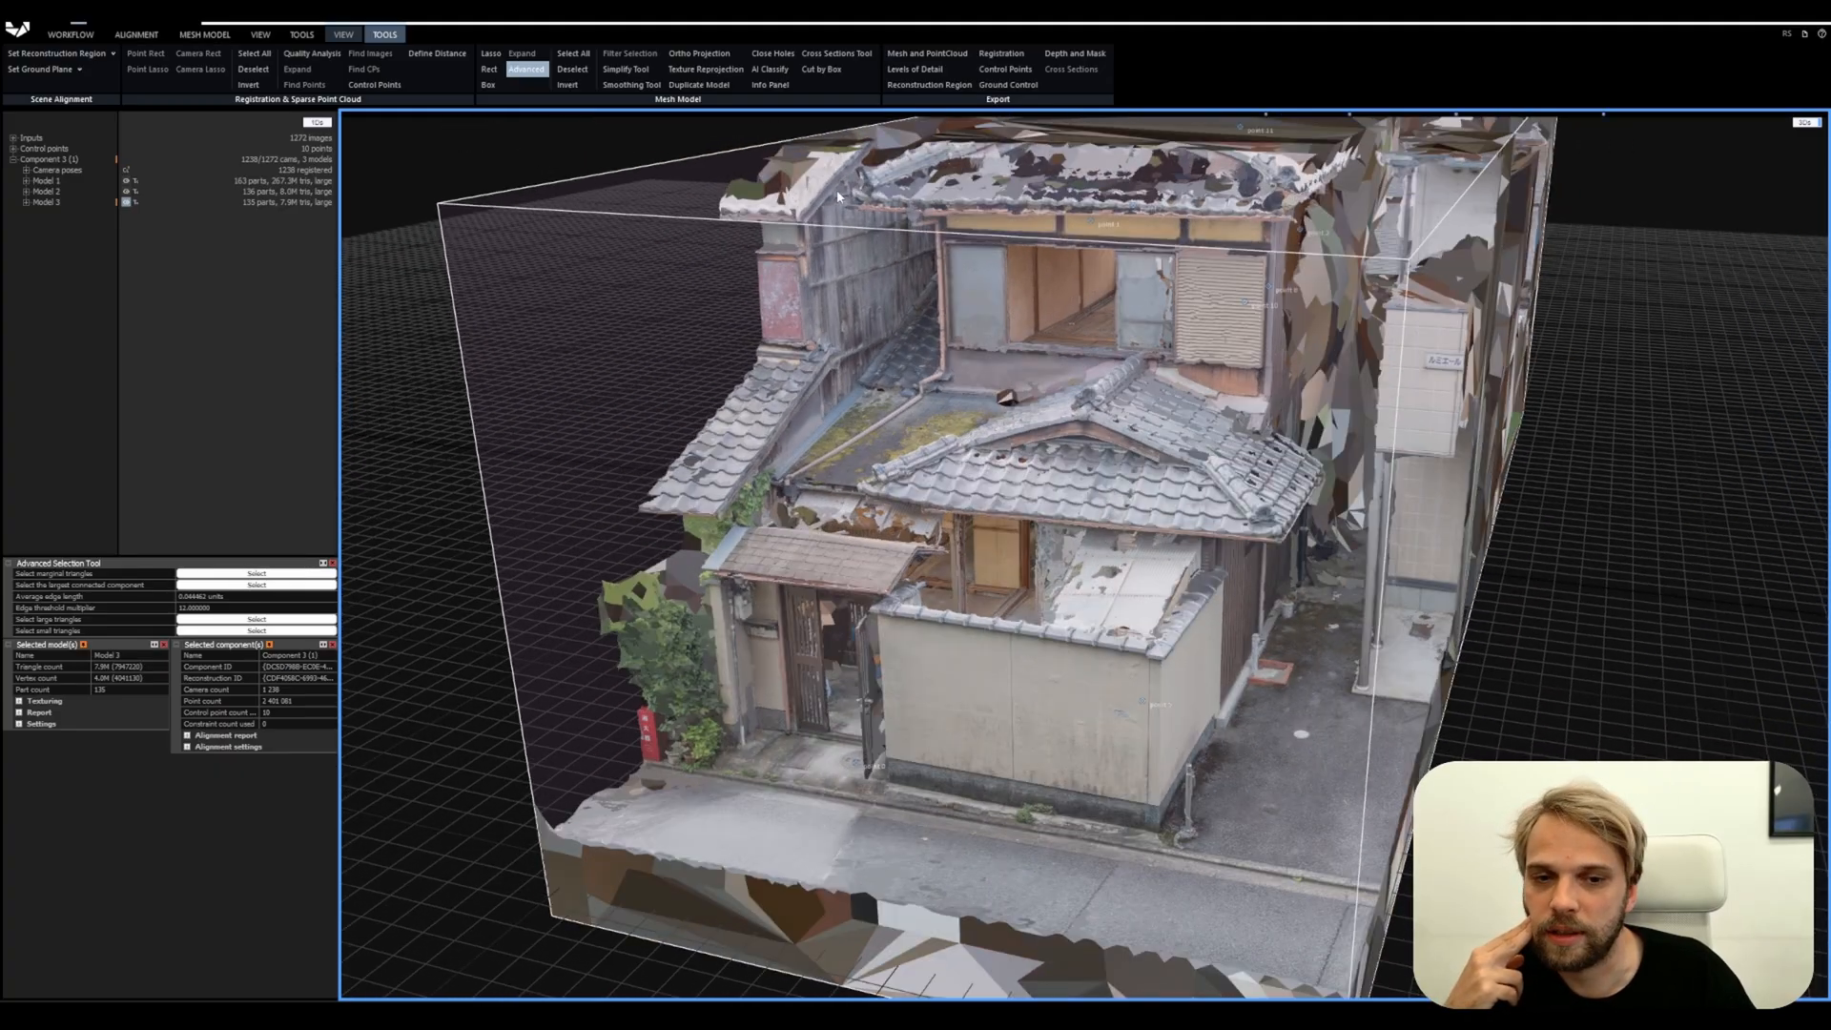
pyautogui.click(525, 69)
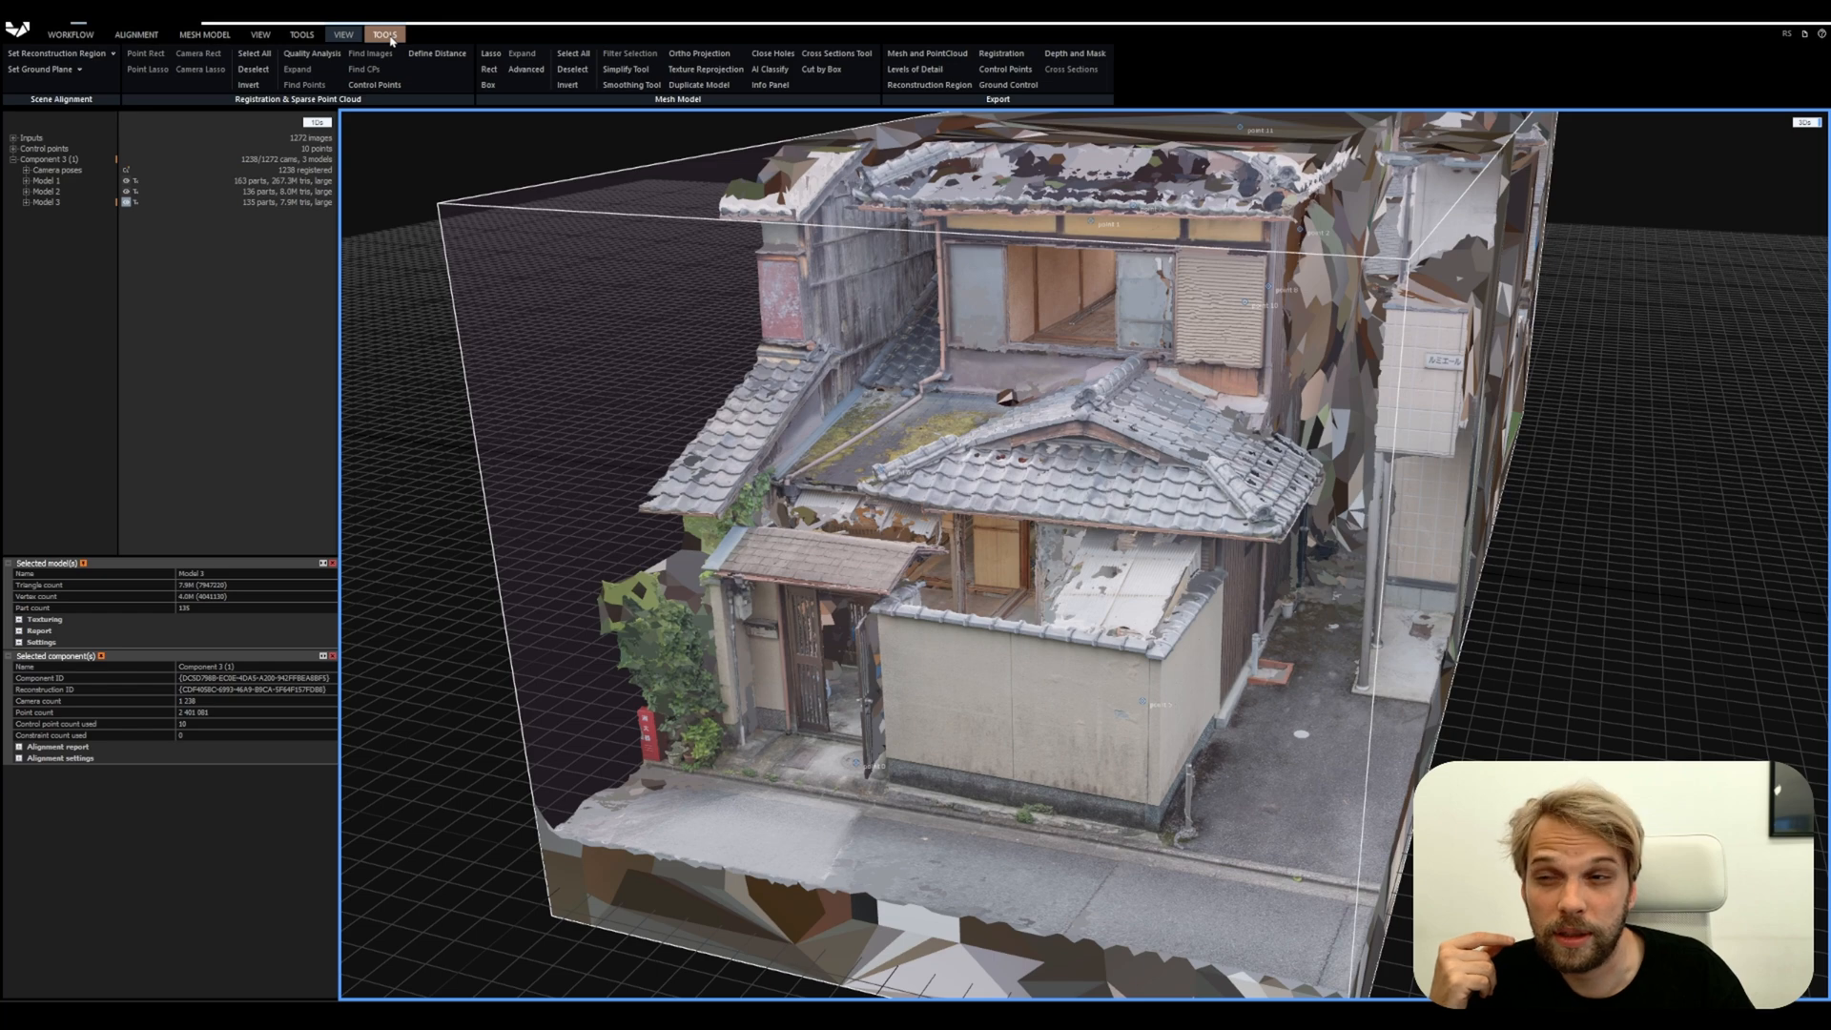
# Run the integrity check and the topology check on the filtered model
pyautogui.click(213, 35)
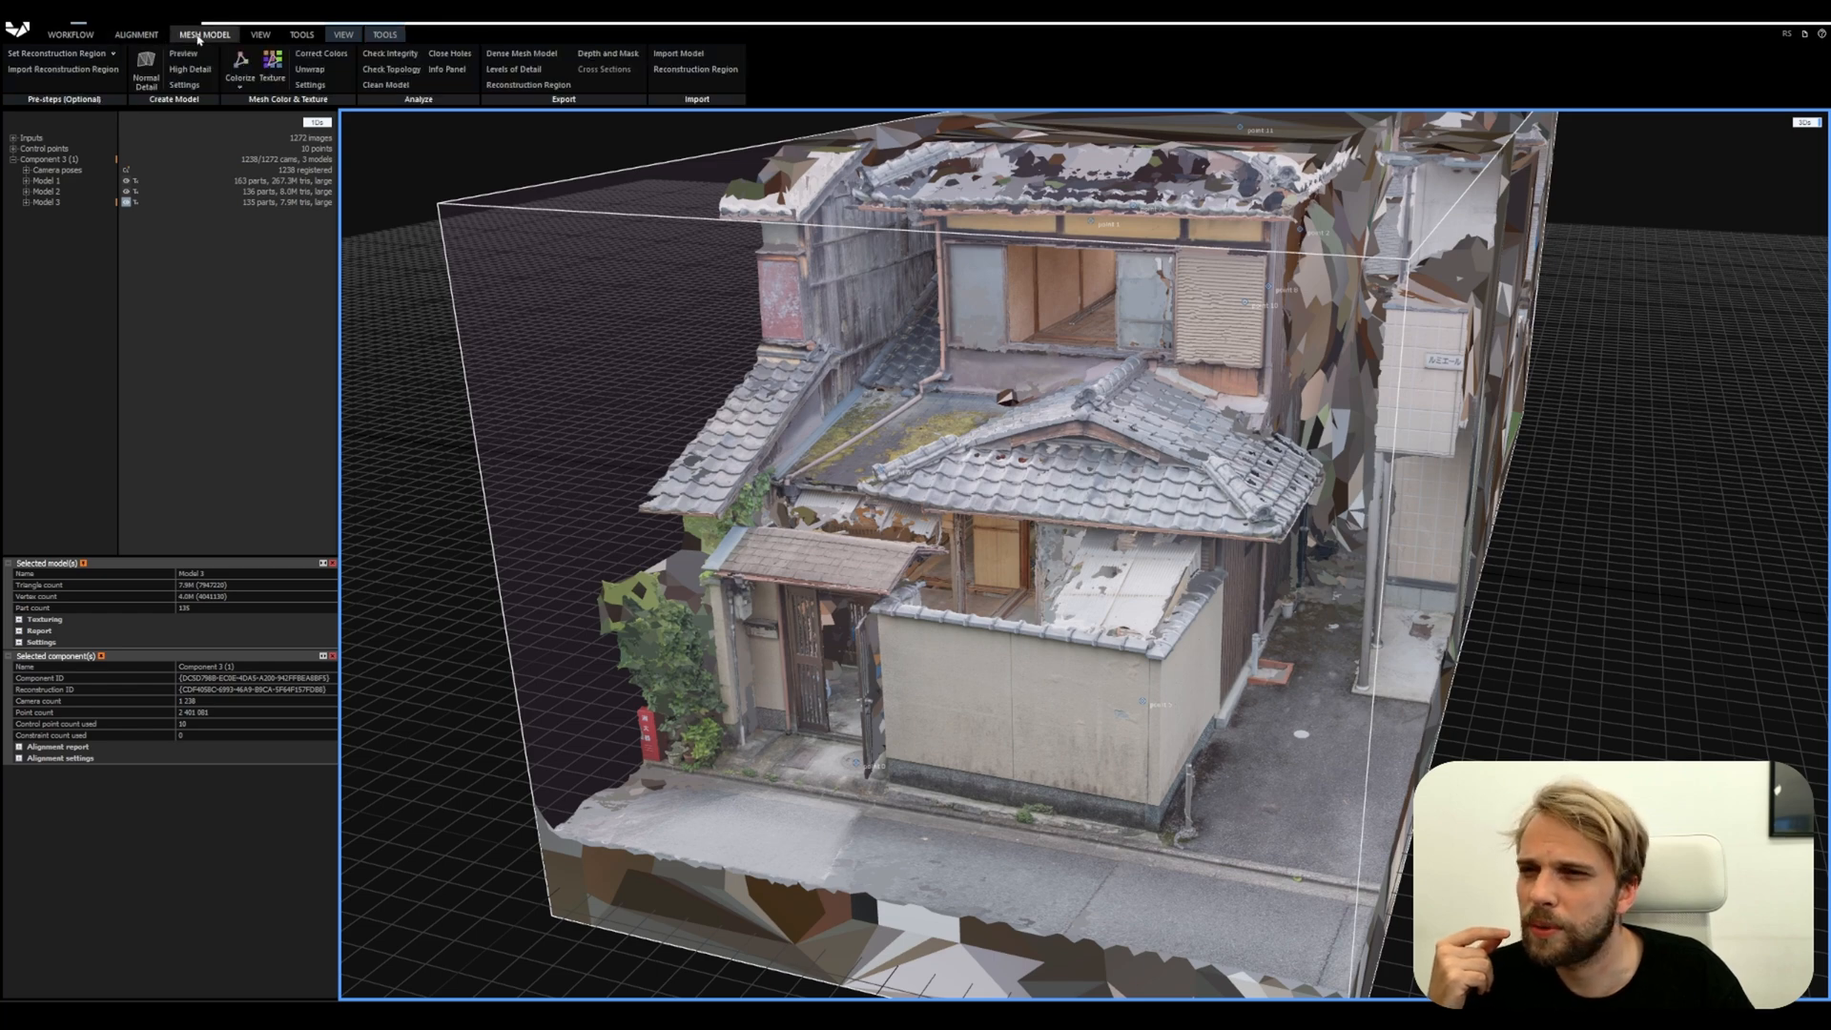
pyautogui.click(405, 60)
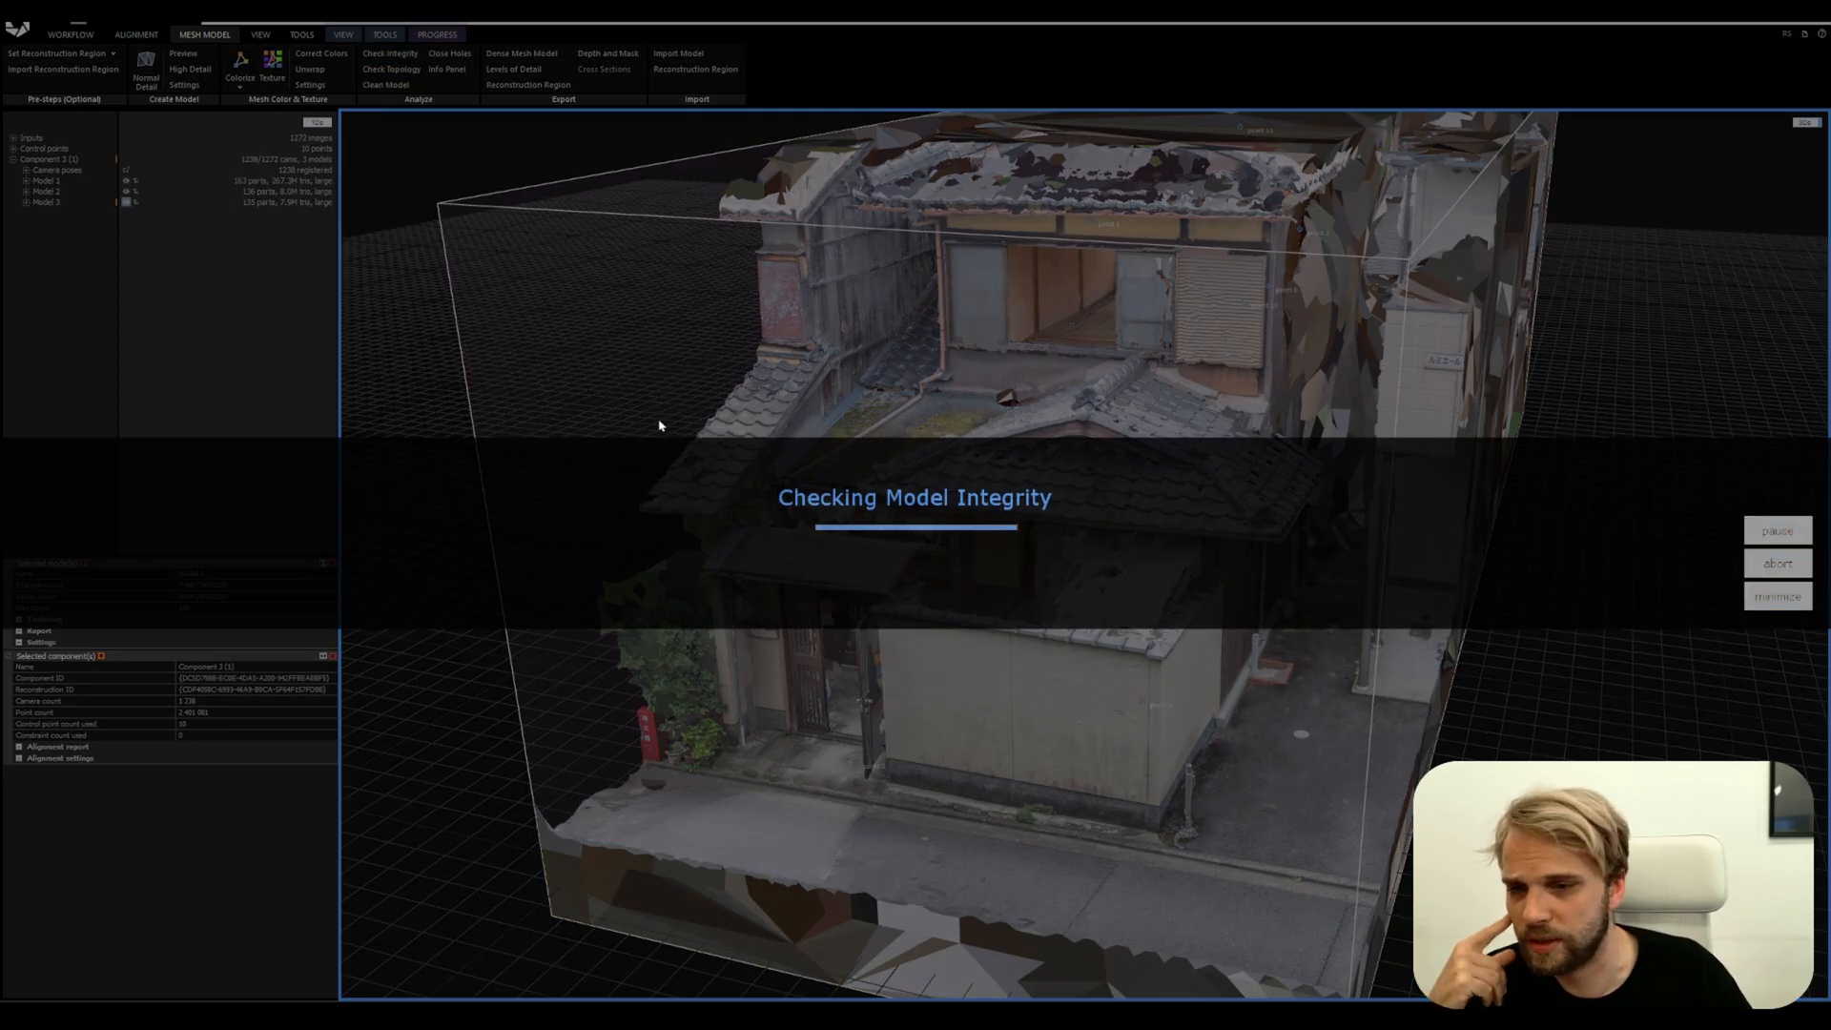
pyautogui.click(1095, 559)
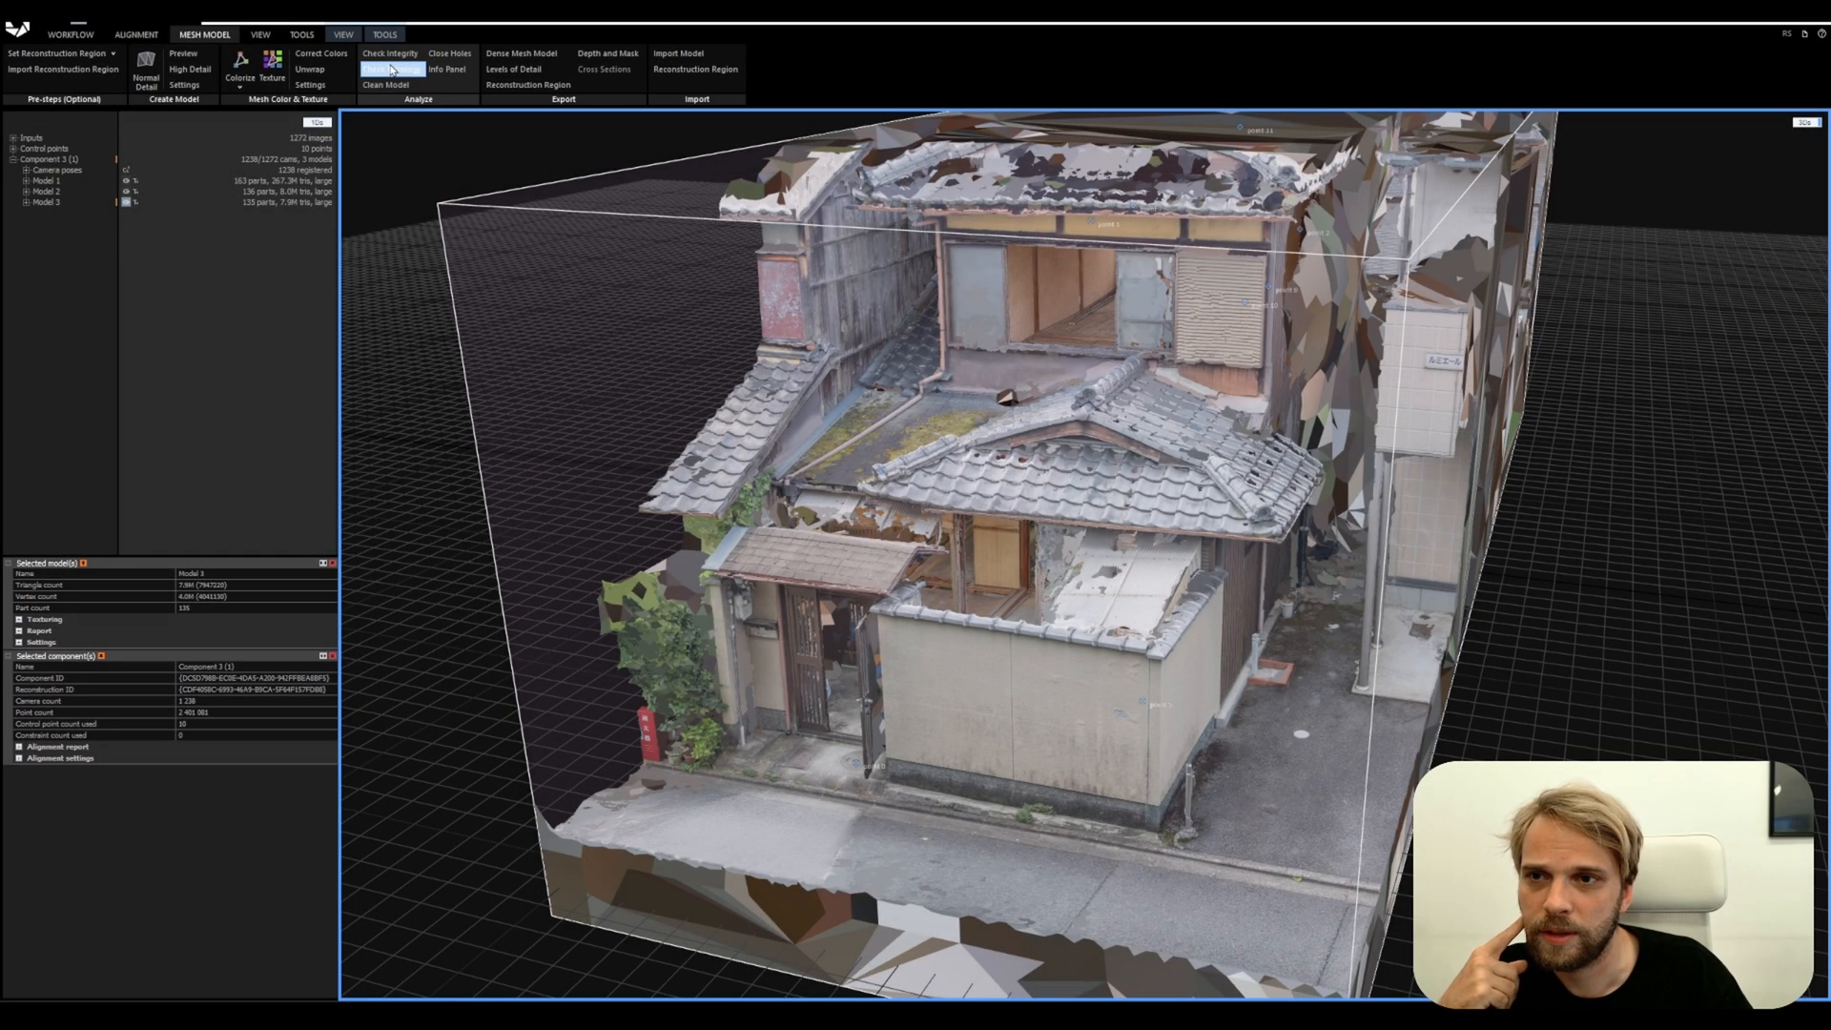
pyautogui.click(367, 68)
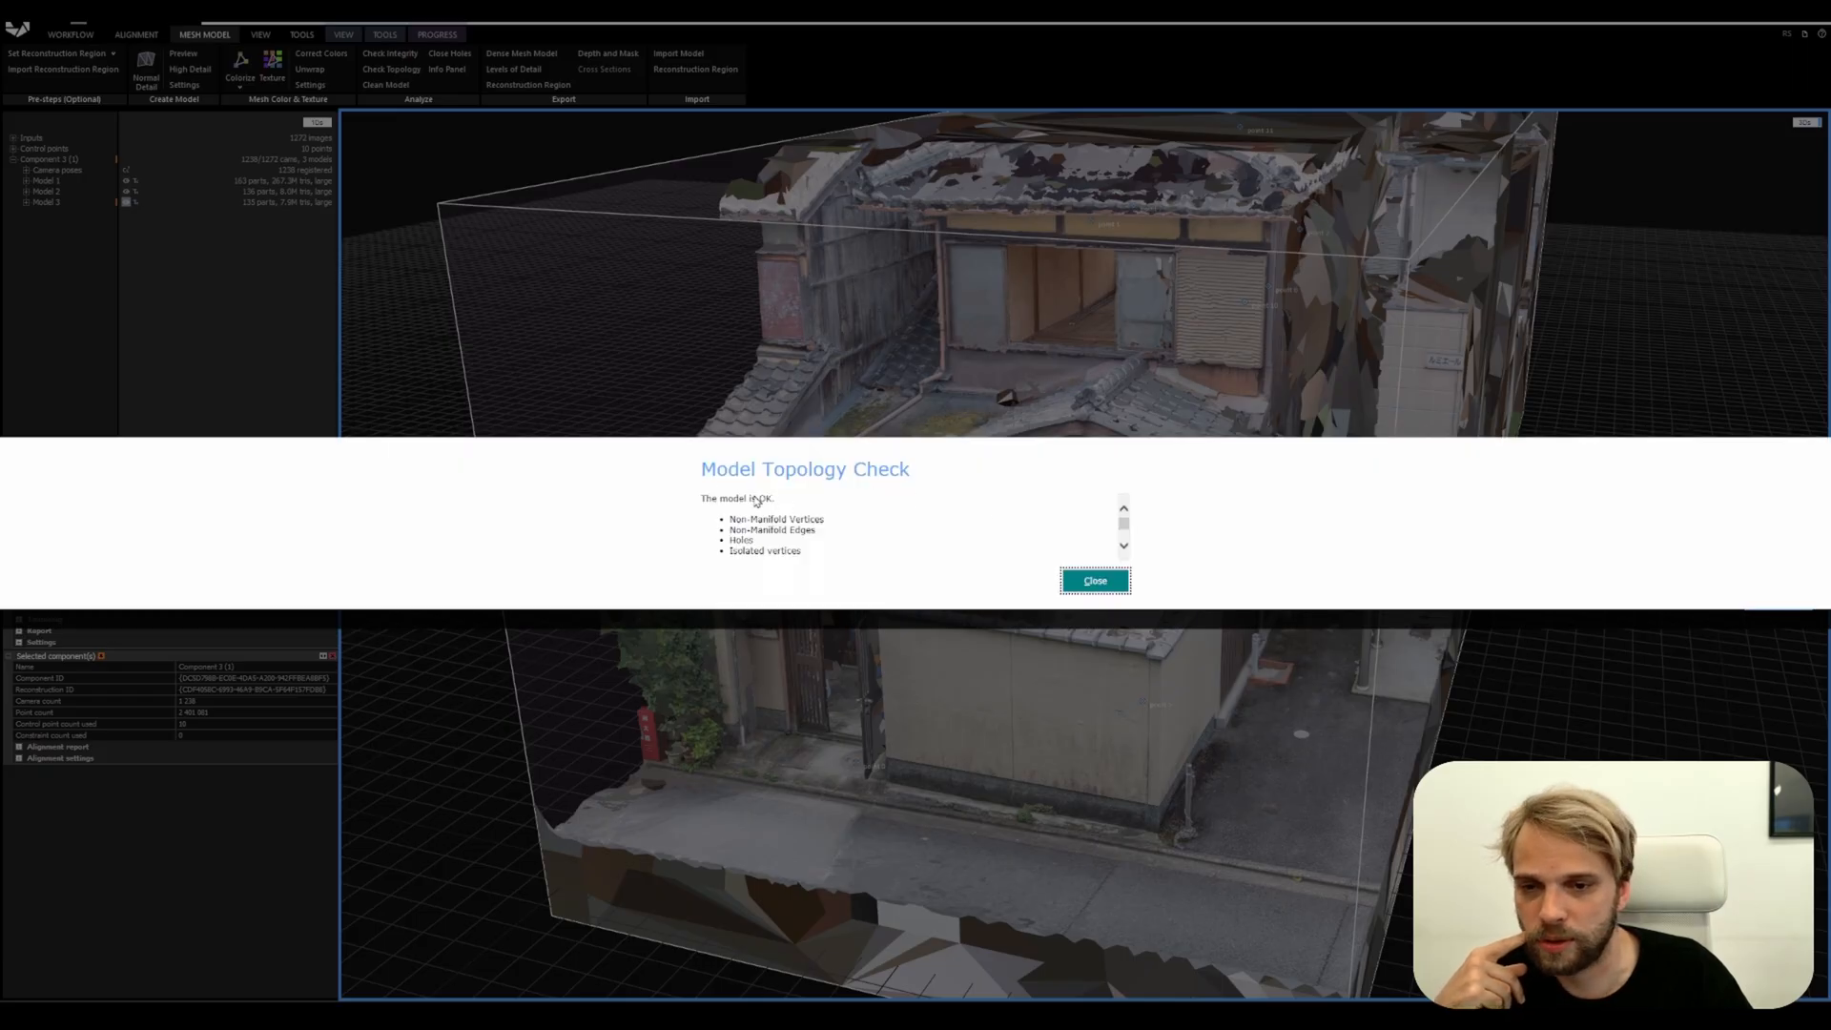
pyautogui.click(1111, 584)
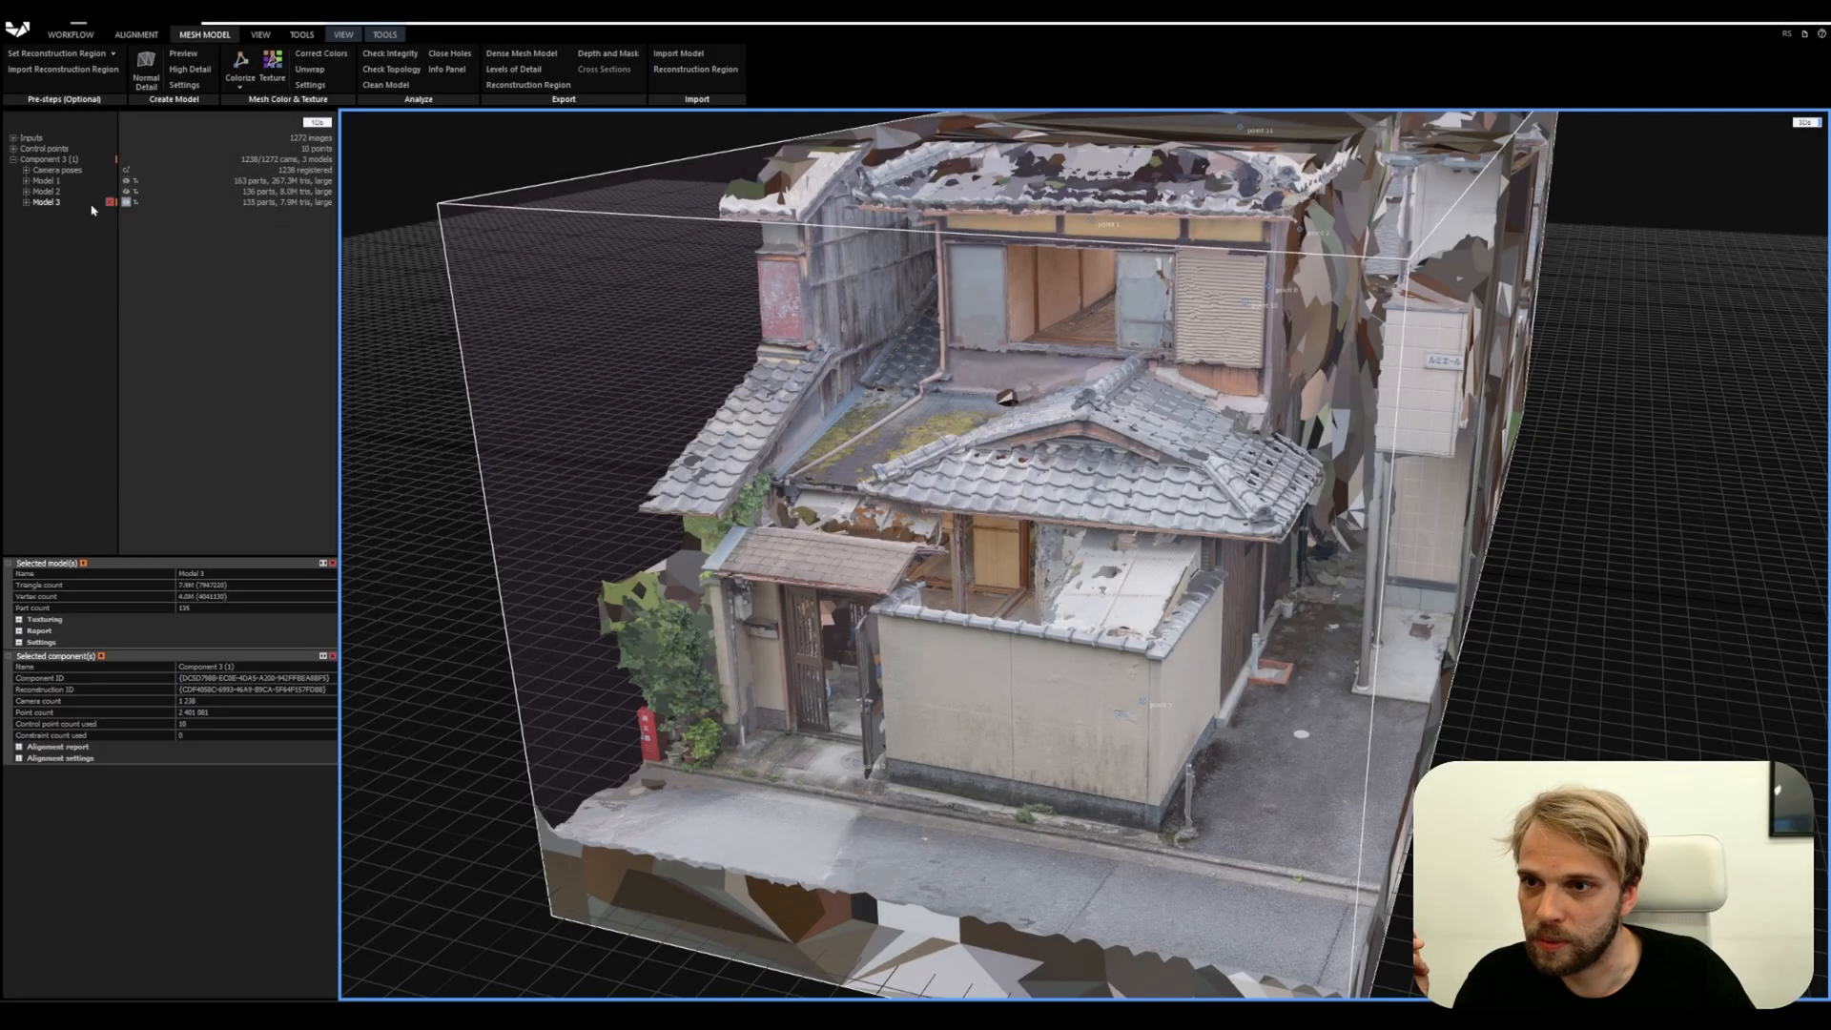
# Examine the color and normal texture layers of Model 3 and its textured house front
pyautogui.click(25, 204)
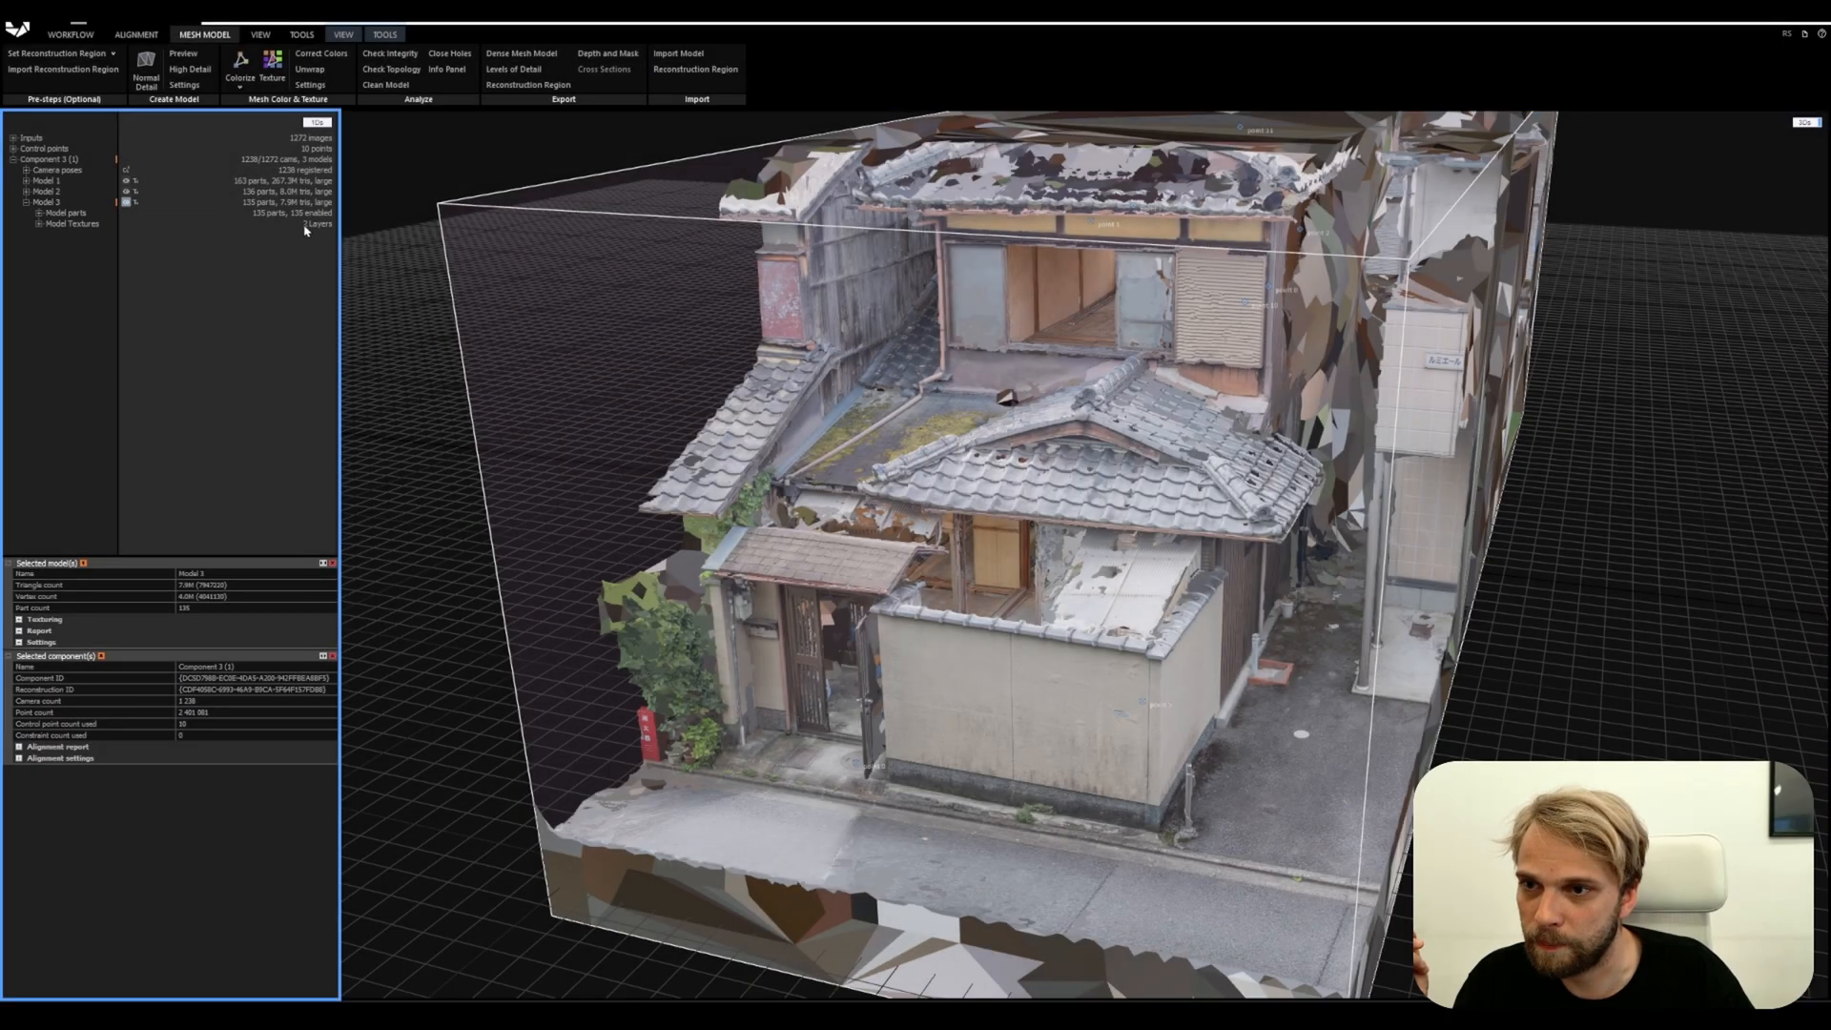
pyautogui.click(39, 225)
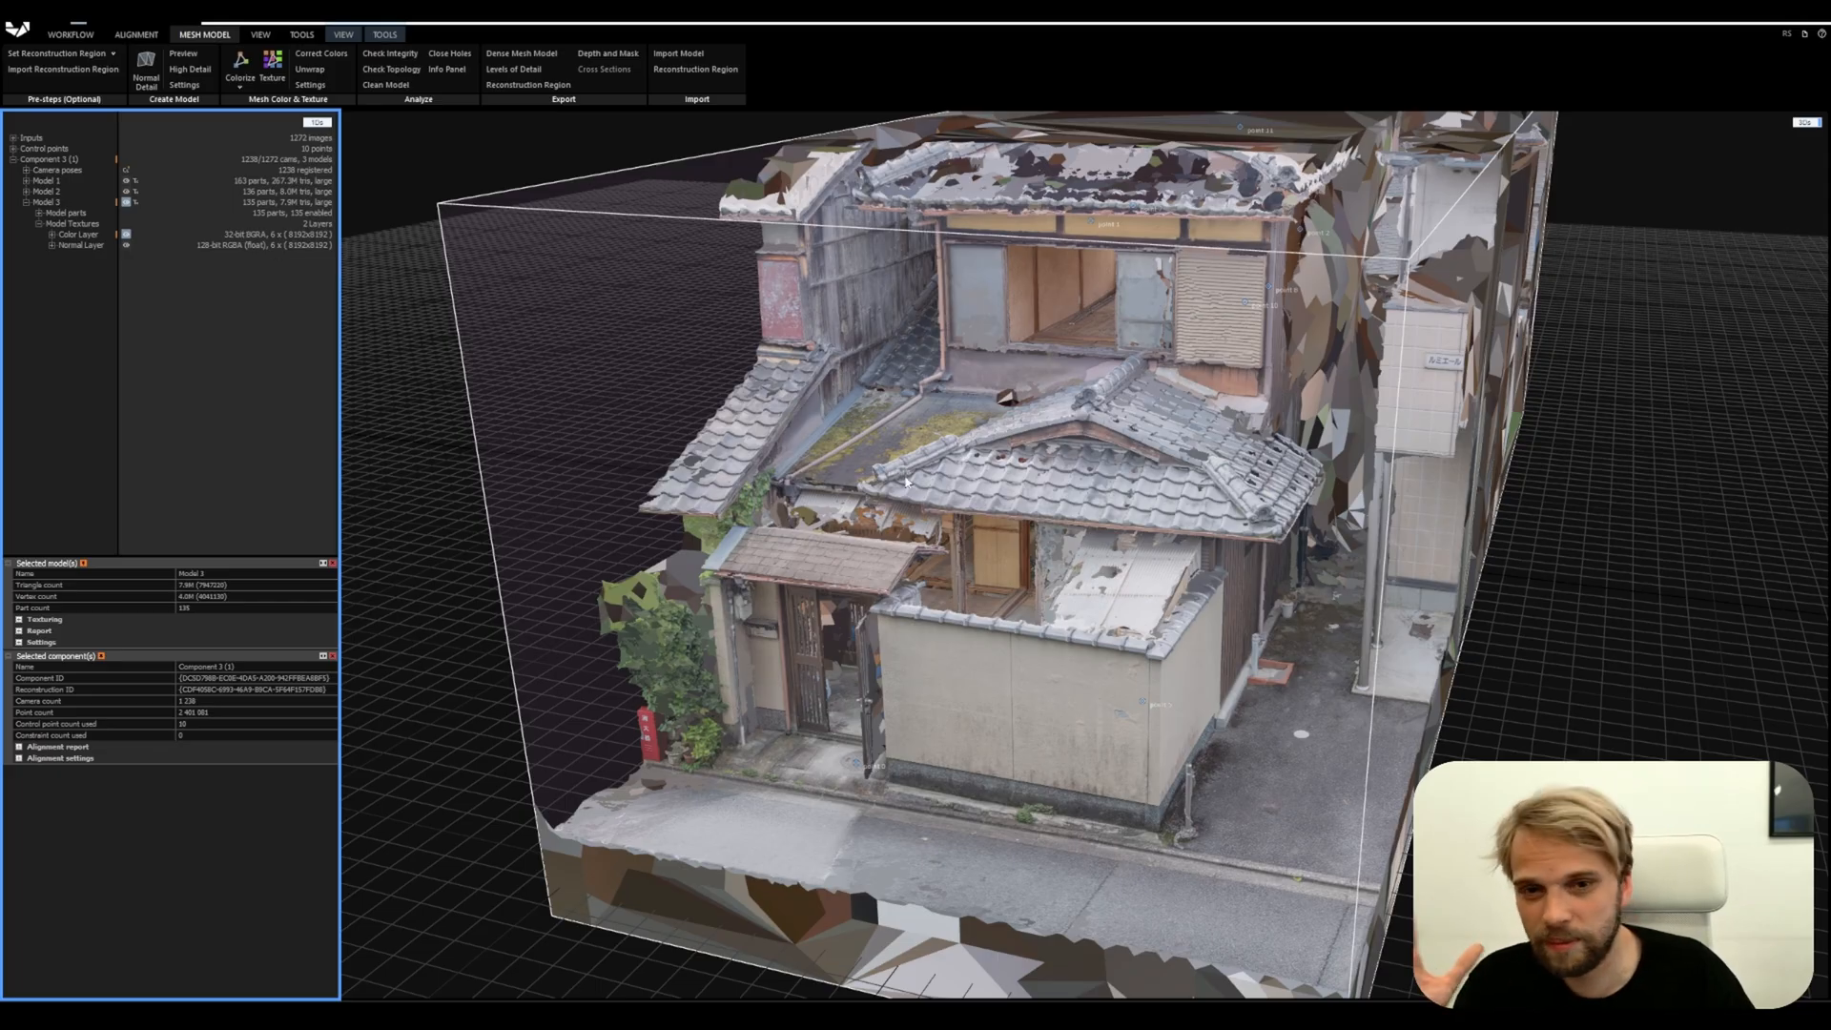
pyautogui.moveTo(906, 482); pyautogui.dragTo(1109, 518)
pyautogui.scroll(5, 1109, 518)
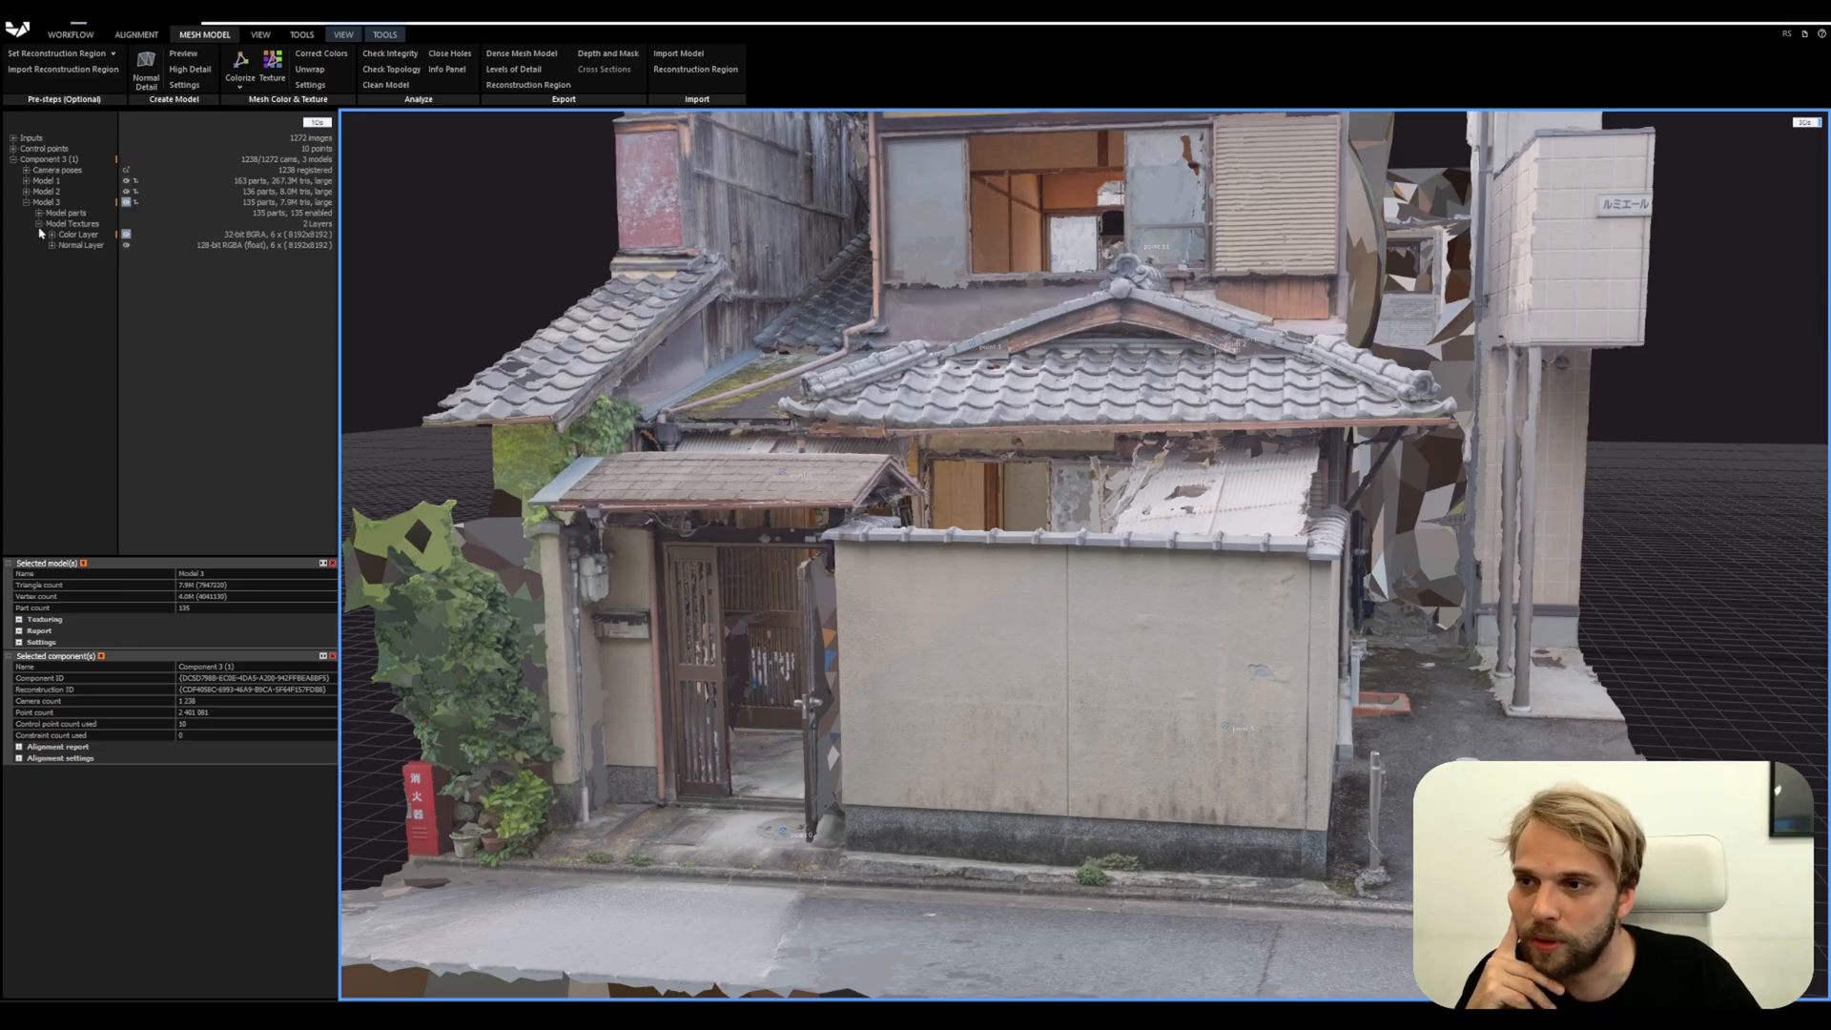
pyautogui.click(25, 202)
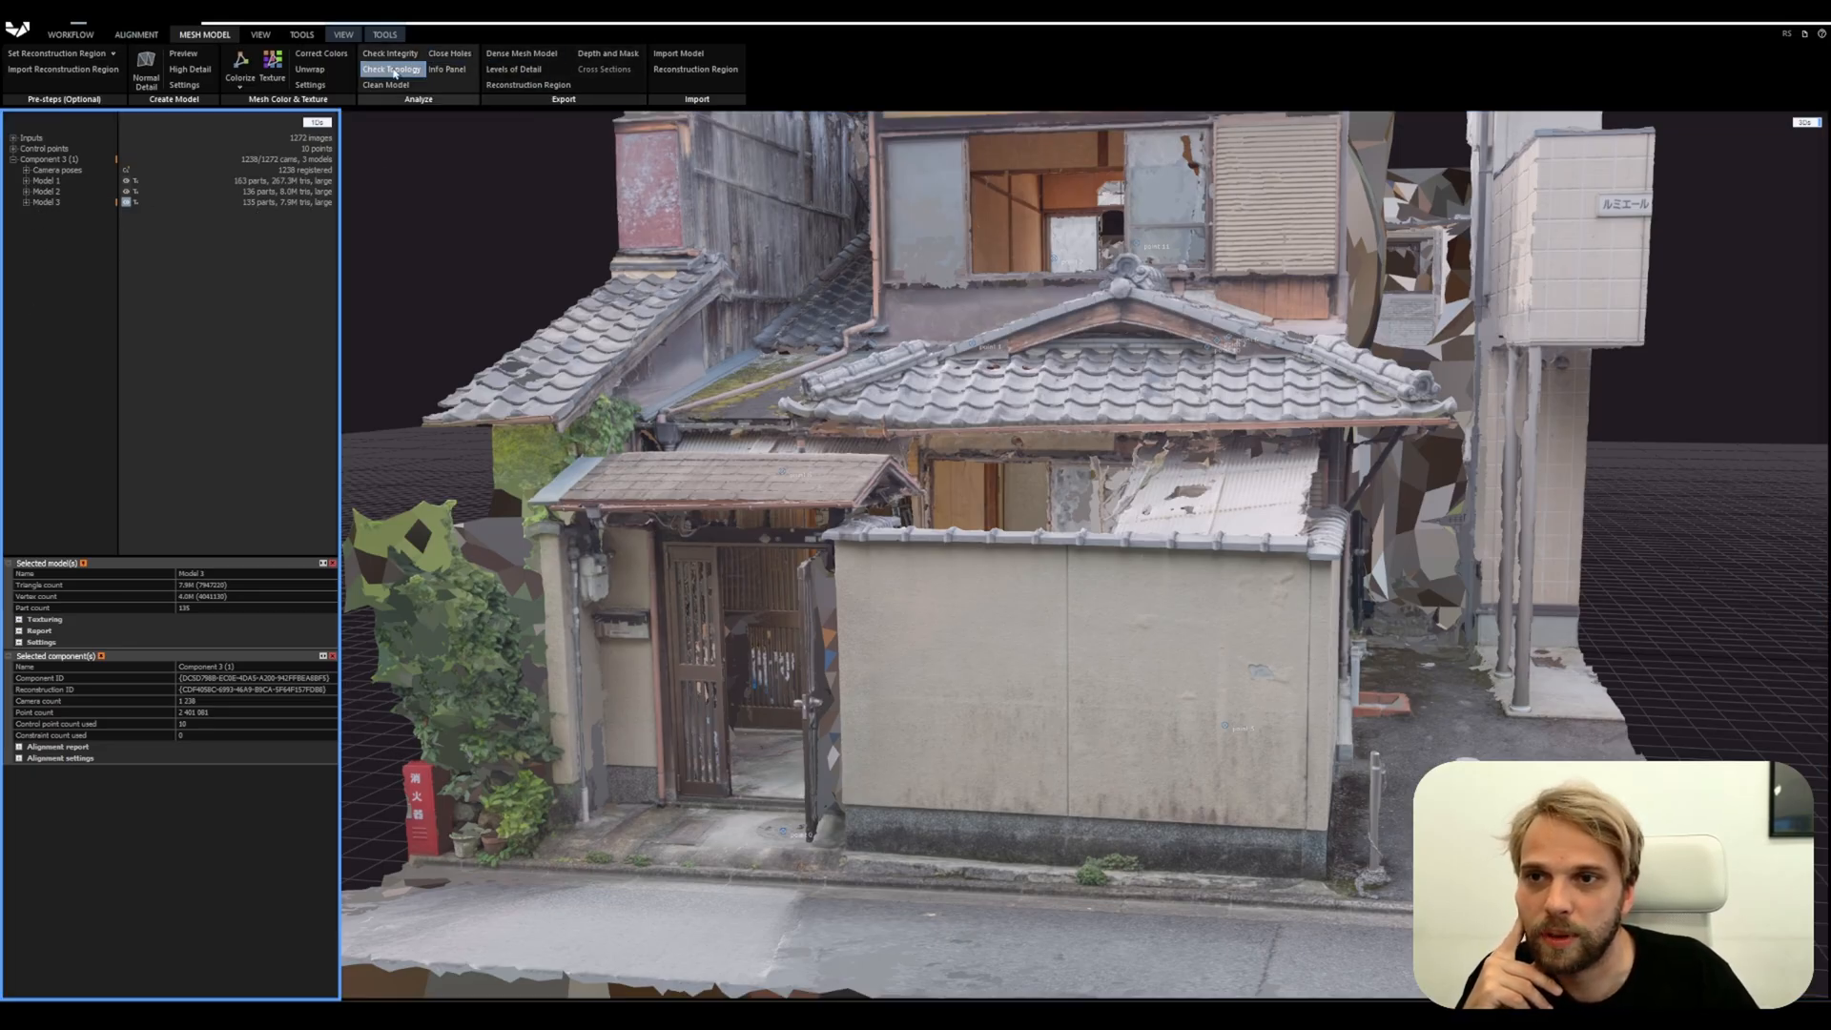
# Start exporting Model 3 as a dense mesh, and create and open a new folder named Exports inside the RC folder
pyautogui.click(535, 60)
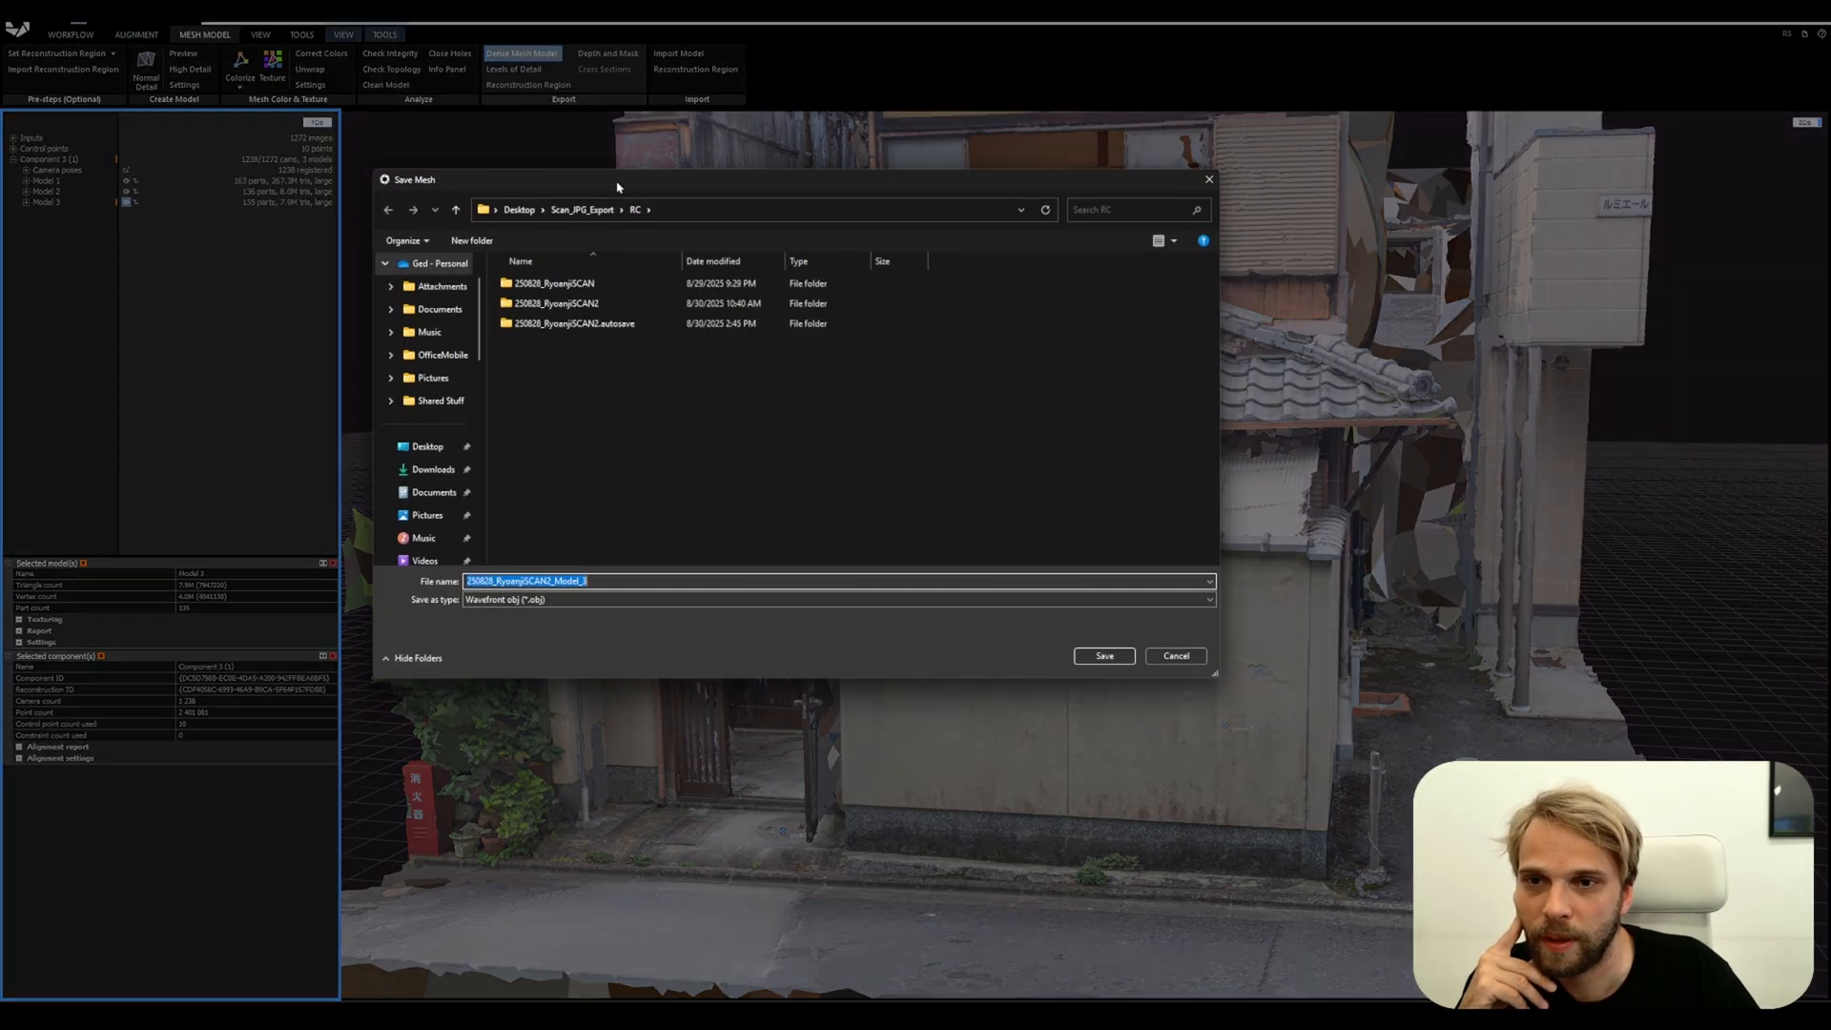
pyautogui.moveTo(617, 187); pyautogui.dragTo(682, 231)
pyautogui.click(676, 625)
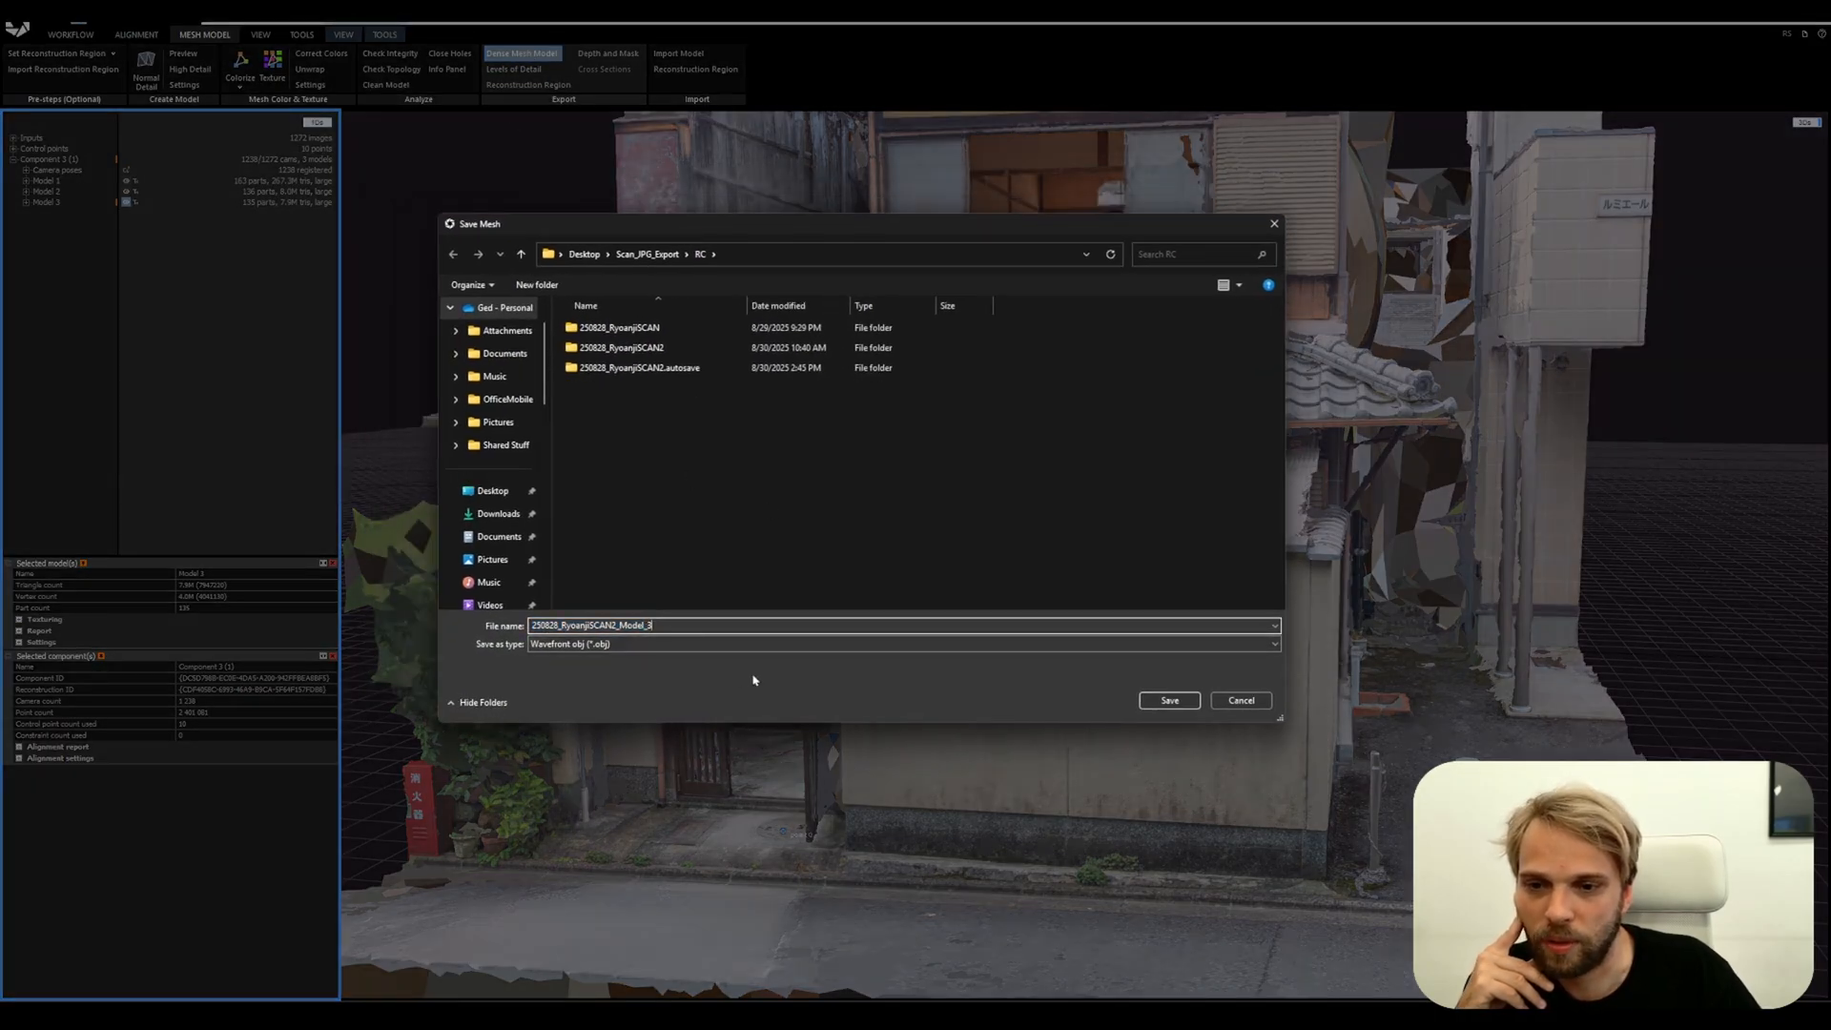
pyautogui.rightClick(675, 451)
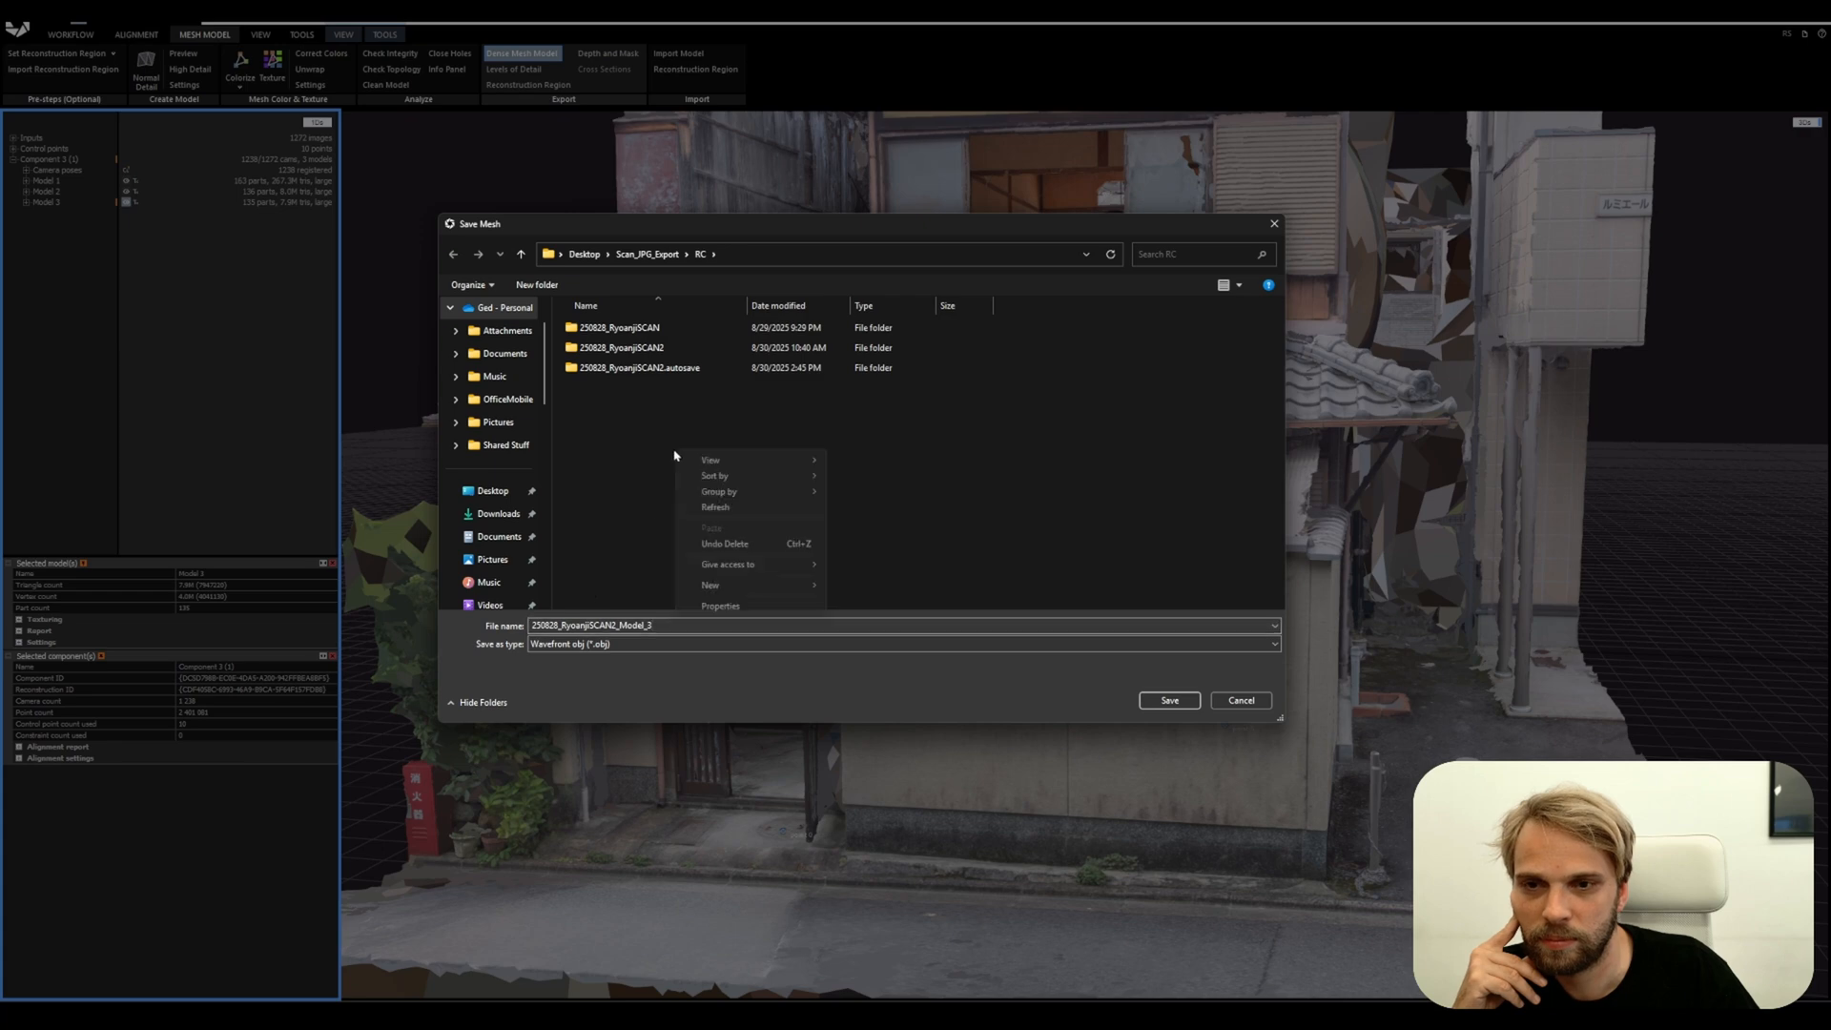
pyautogui.moveTo(744, 584)
pyautogui.click(895, 591)
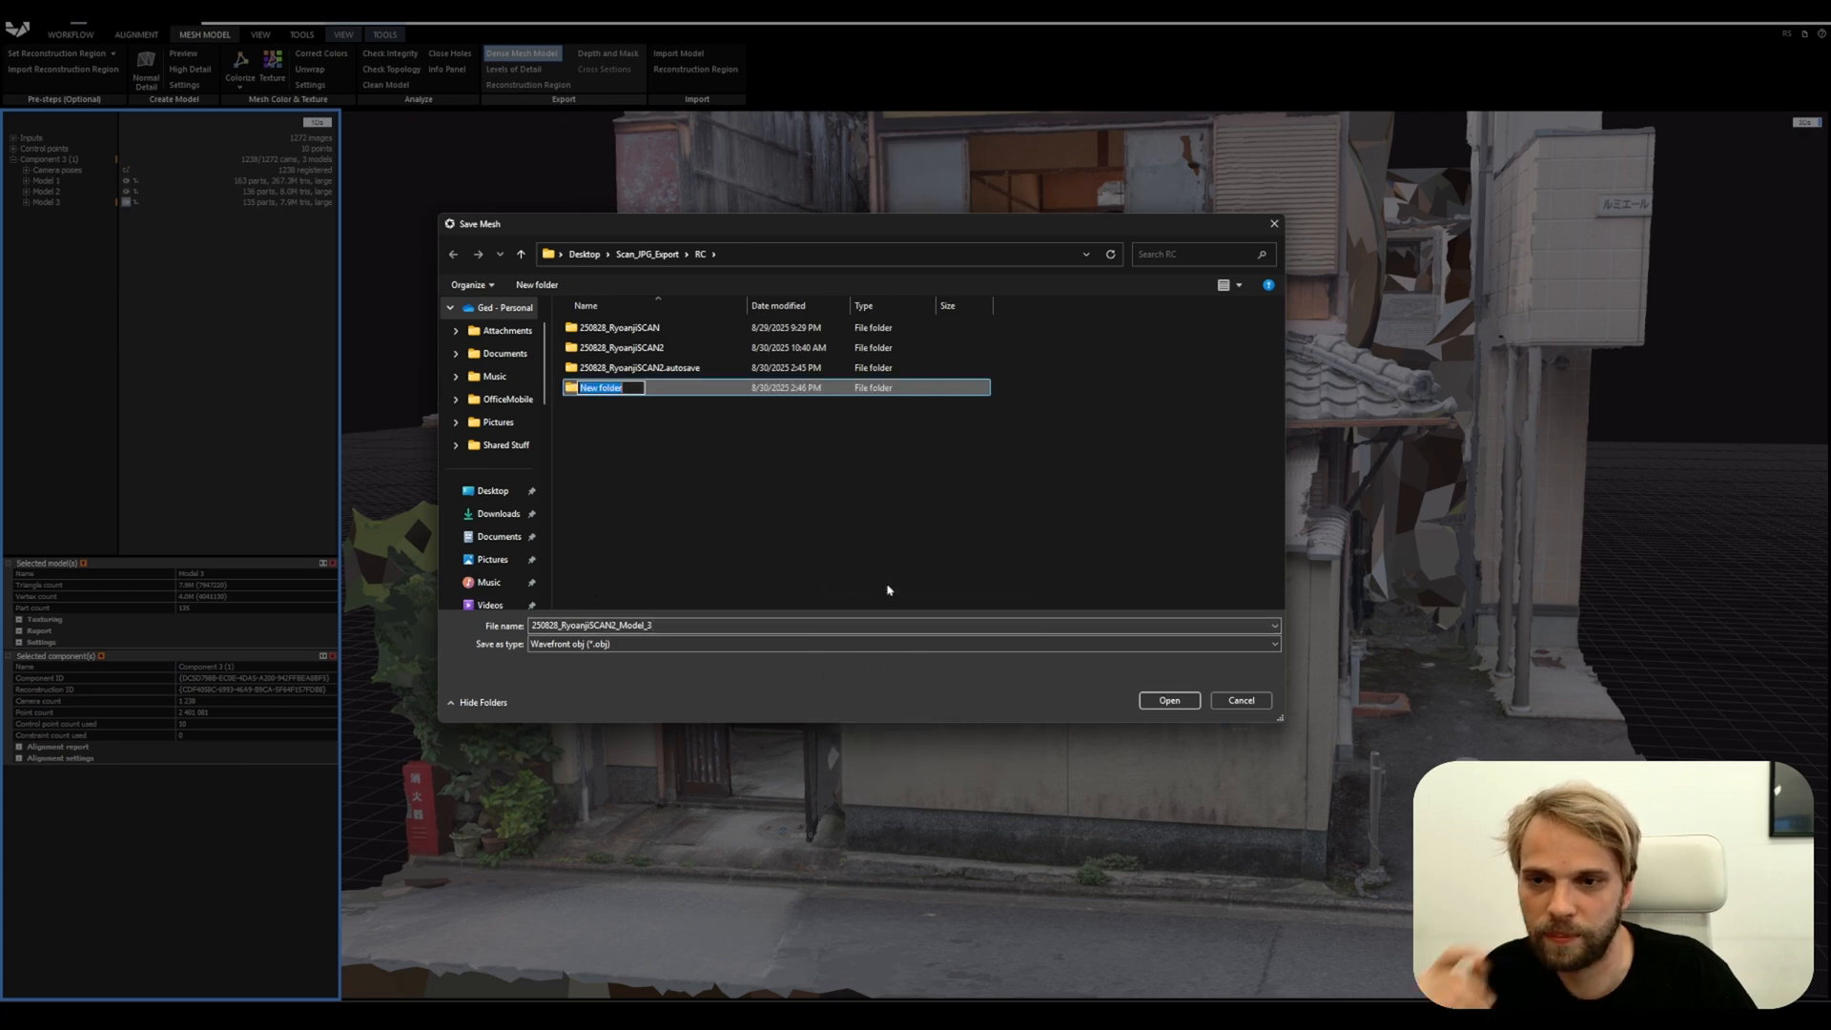
pyautogui.write('Exports')
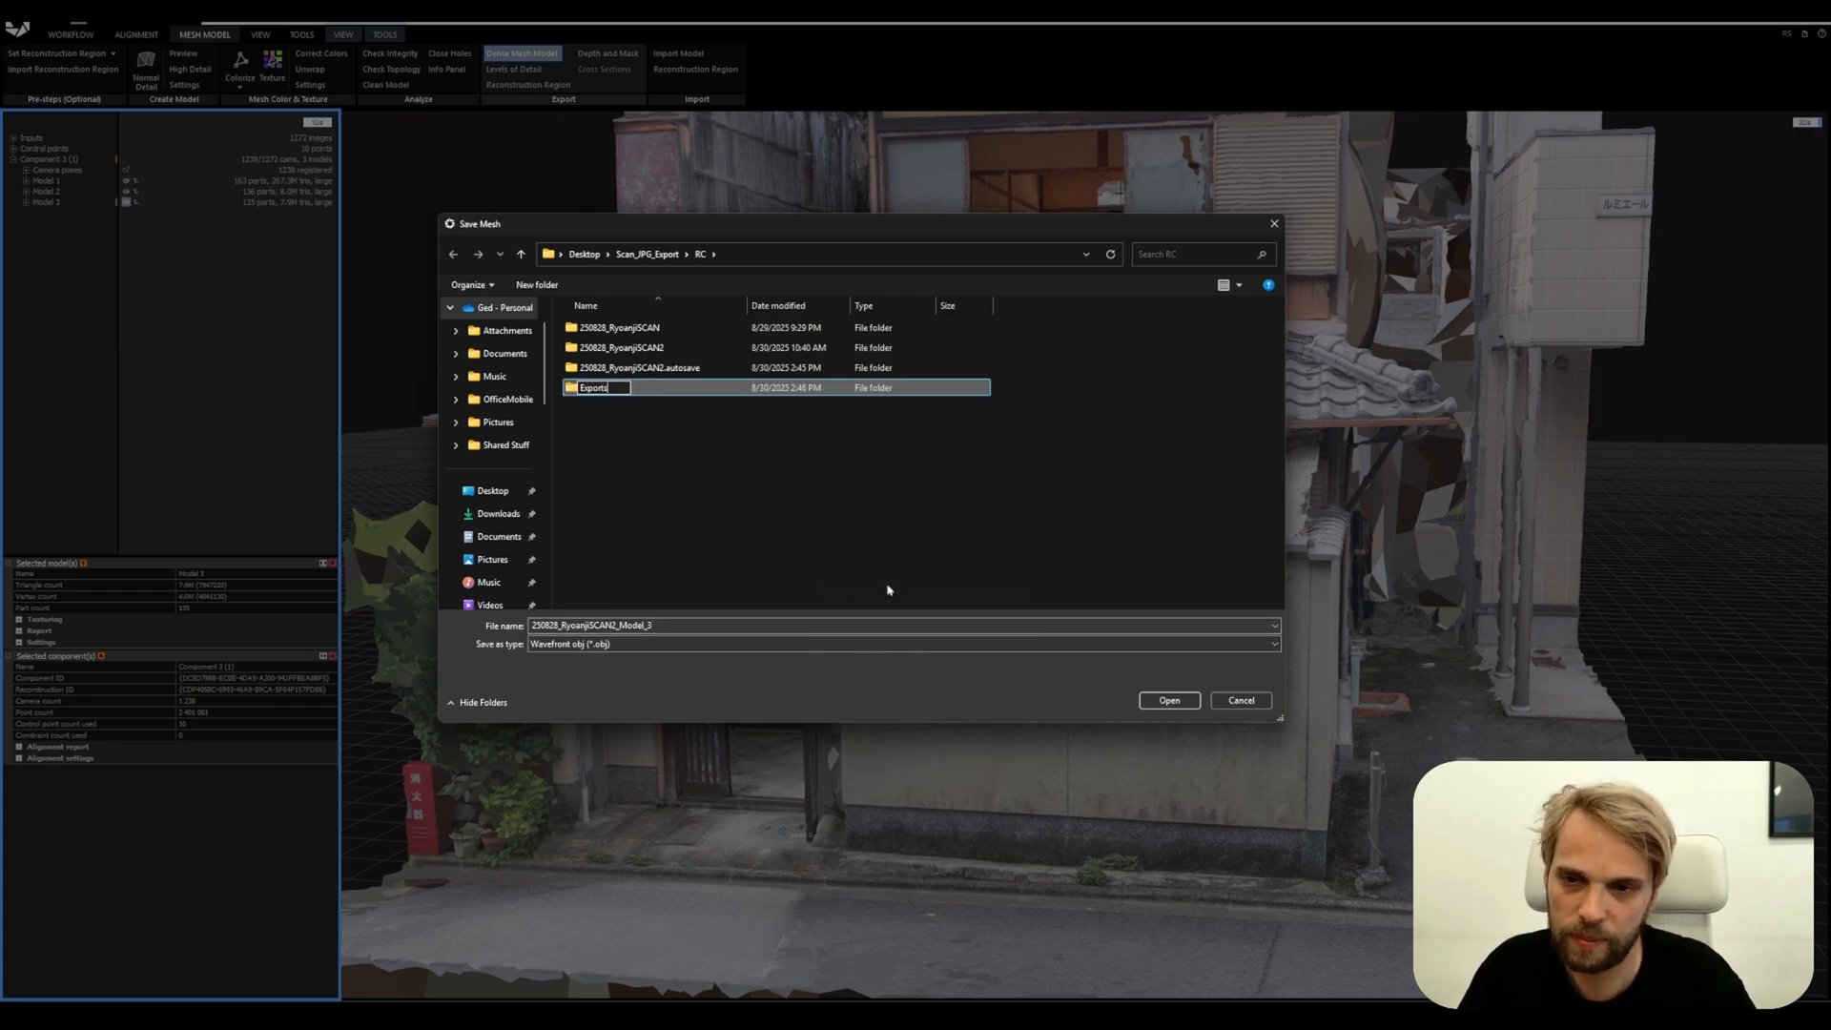
pyautogui.press('Return')
pyautogui.doubleClick(644, 393)
# Name the export file 250828_RyoanjiSCAN and save it in the Wavefront obj format
pyautogui.doubleClick(564, 626)
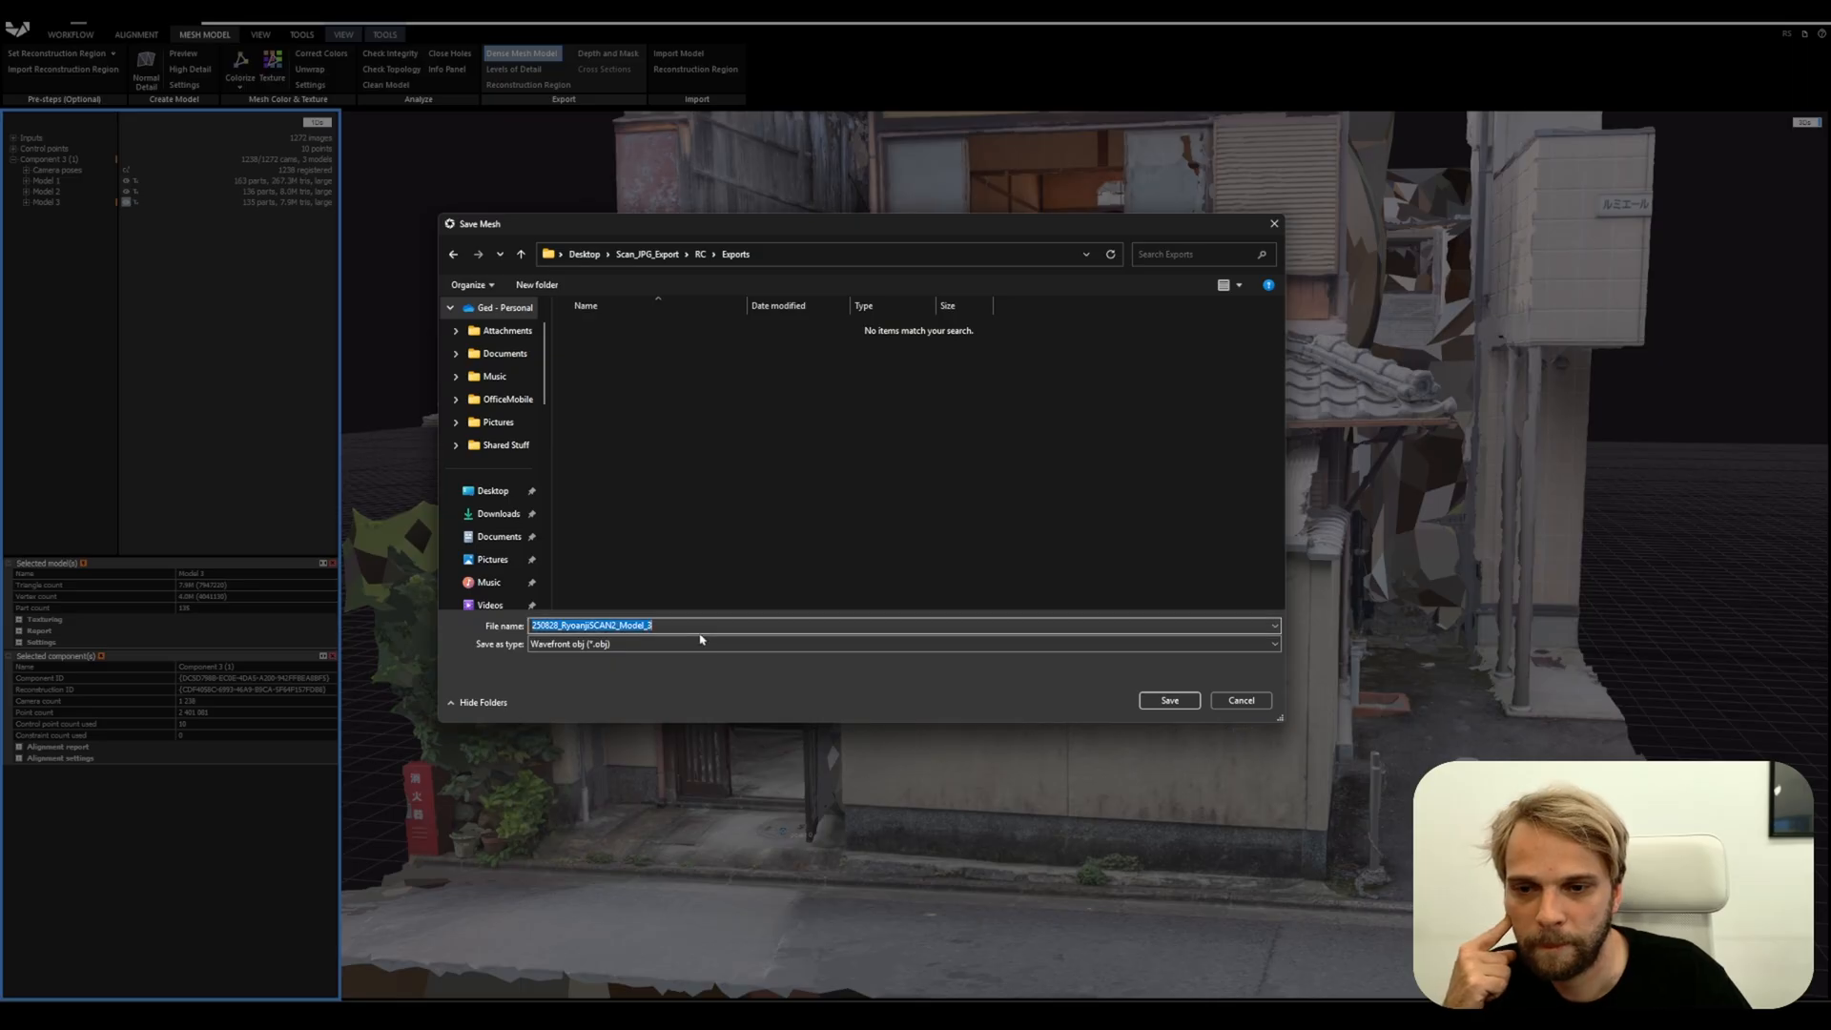
pyautogui.click(580, 626)
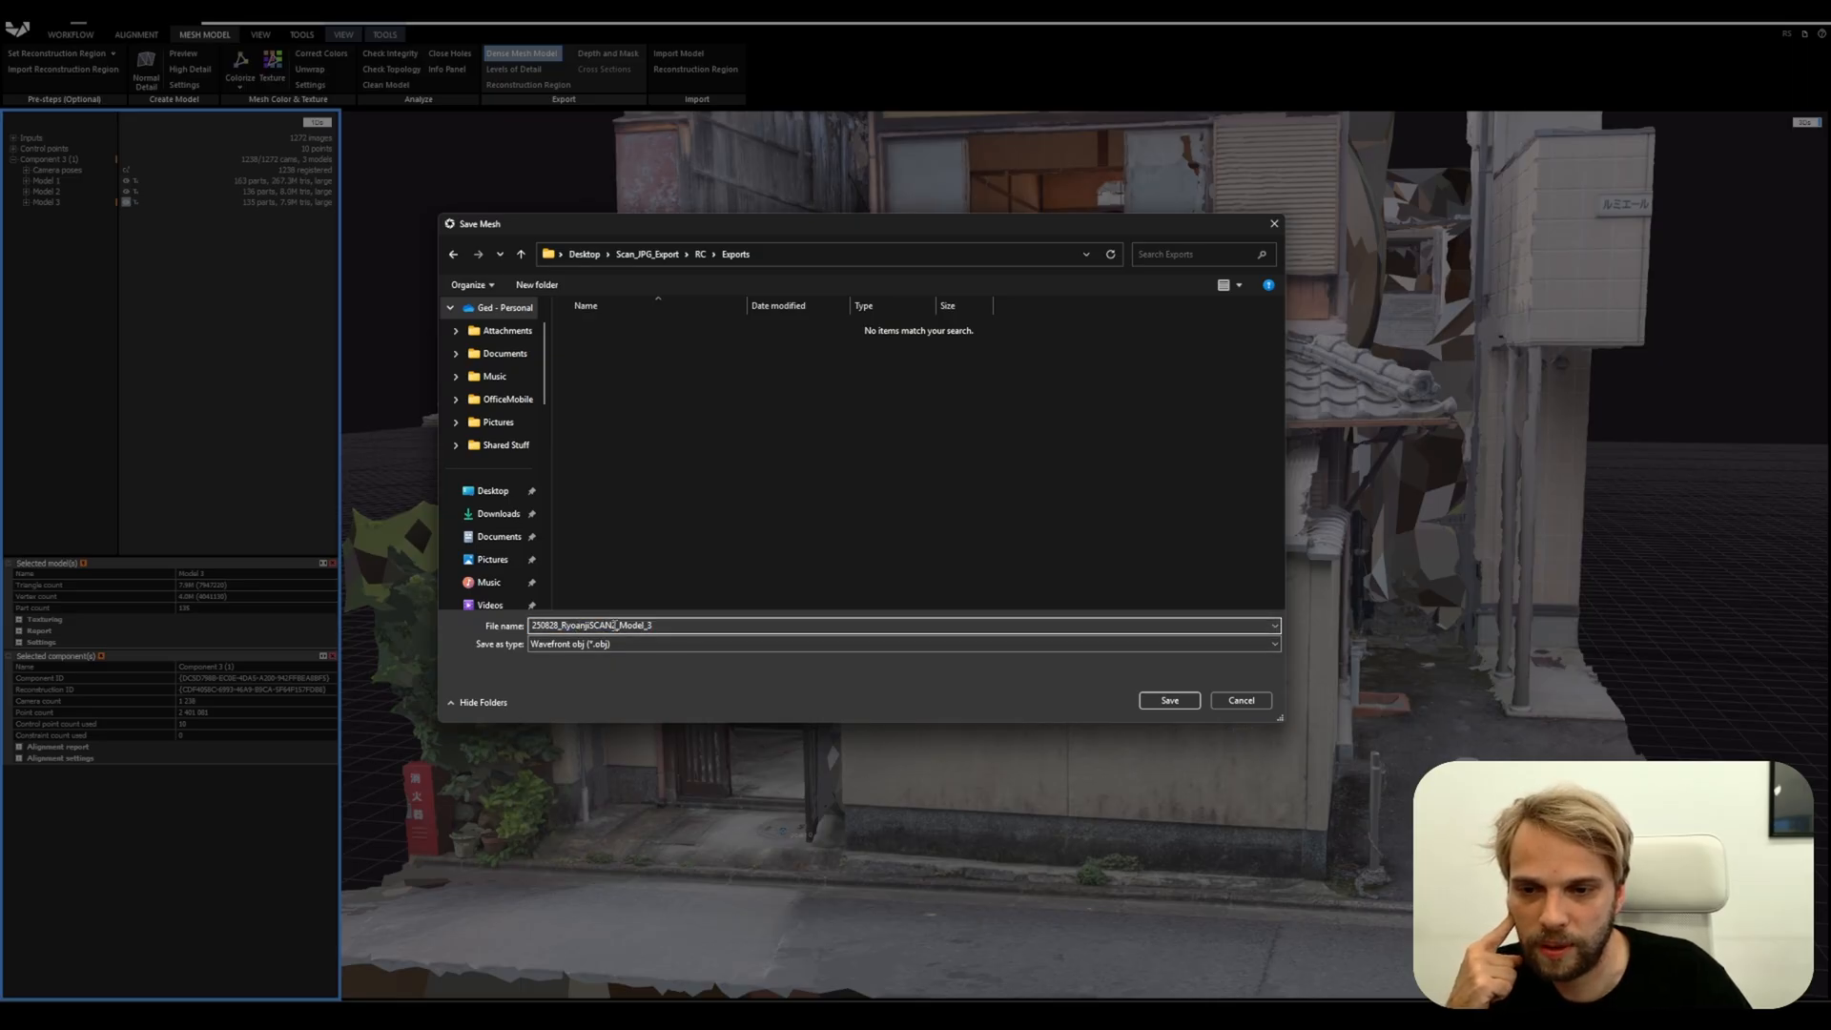
pyautogui.moveTo(614, 625); pyautogui.dragTo(862, 638)
pyautogui.press('BackSpace')
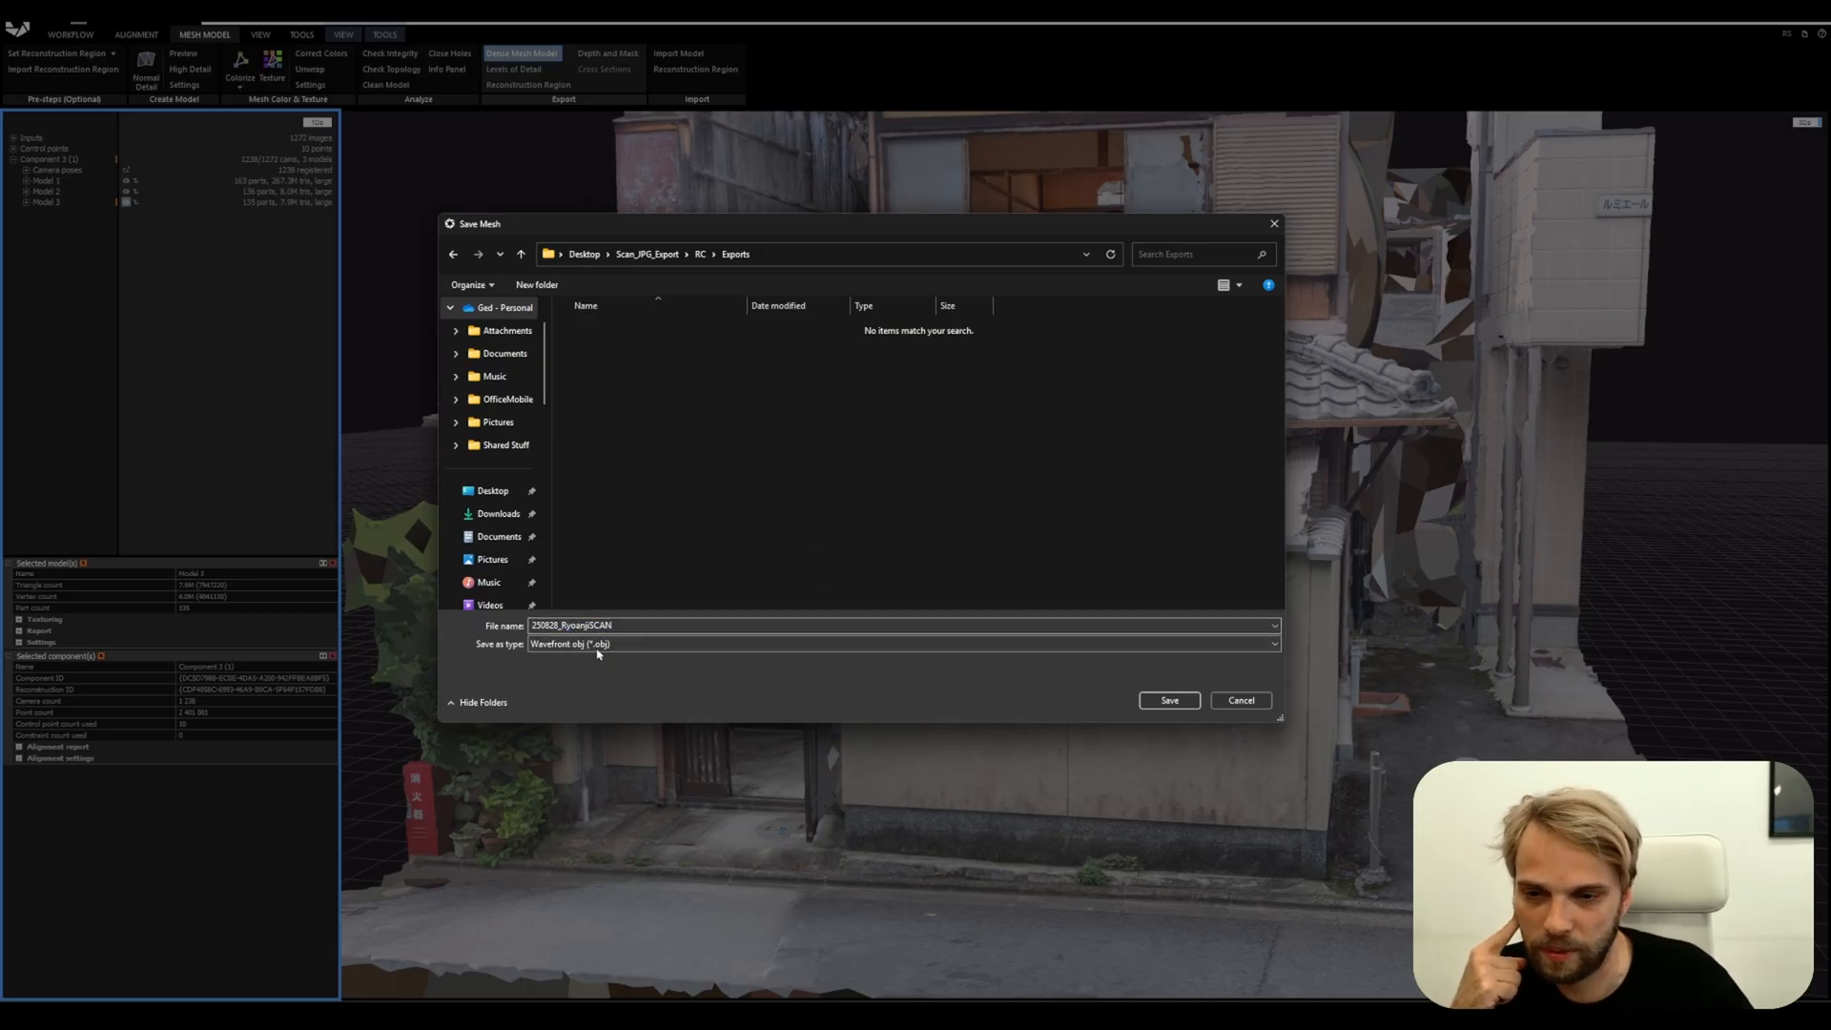
pyautogui.click(1170, 701)
# Review the scene and normal transformation settings for the export and export the model with its color and normal texture layers as png
pyautogui.moveTo(858, 404); pyautogui.dragTo(694, 224)
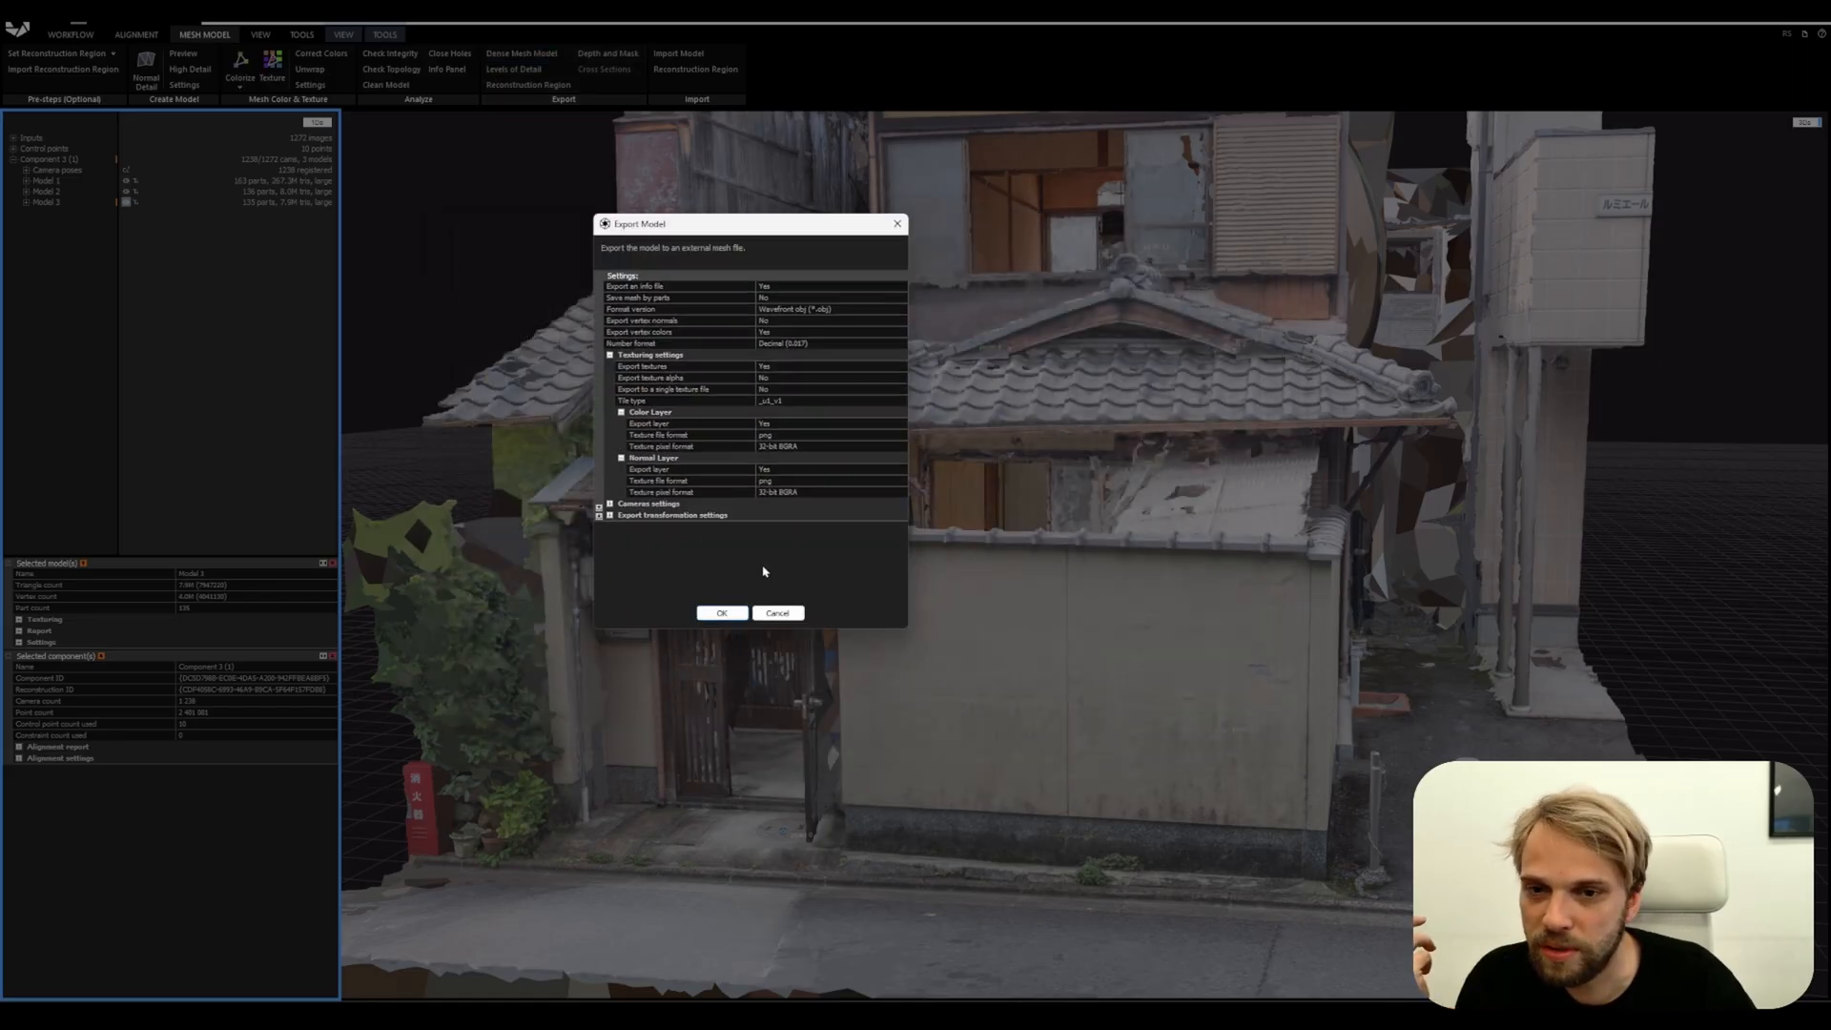
pyautogui.click(609, 516)
pyautogui.click(611, 516)
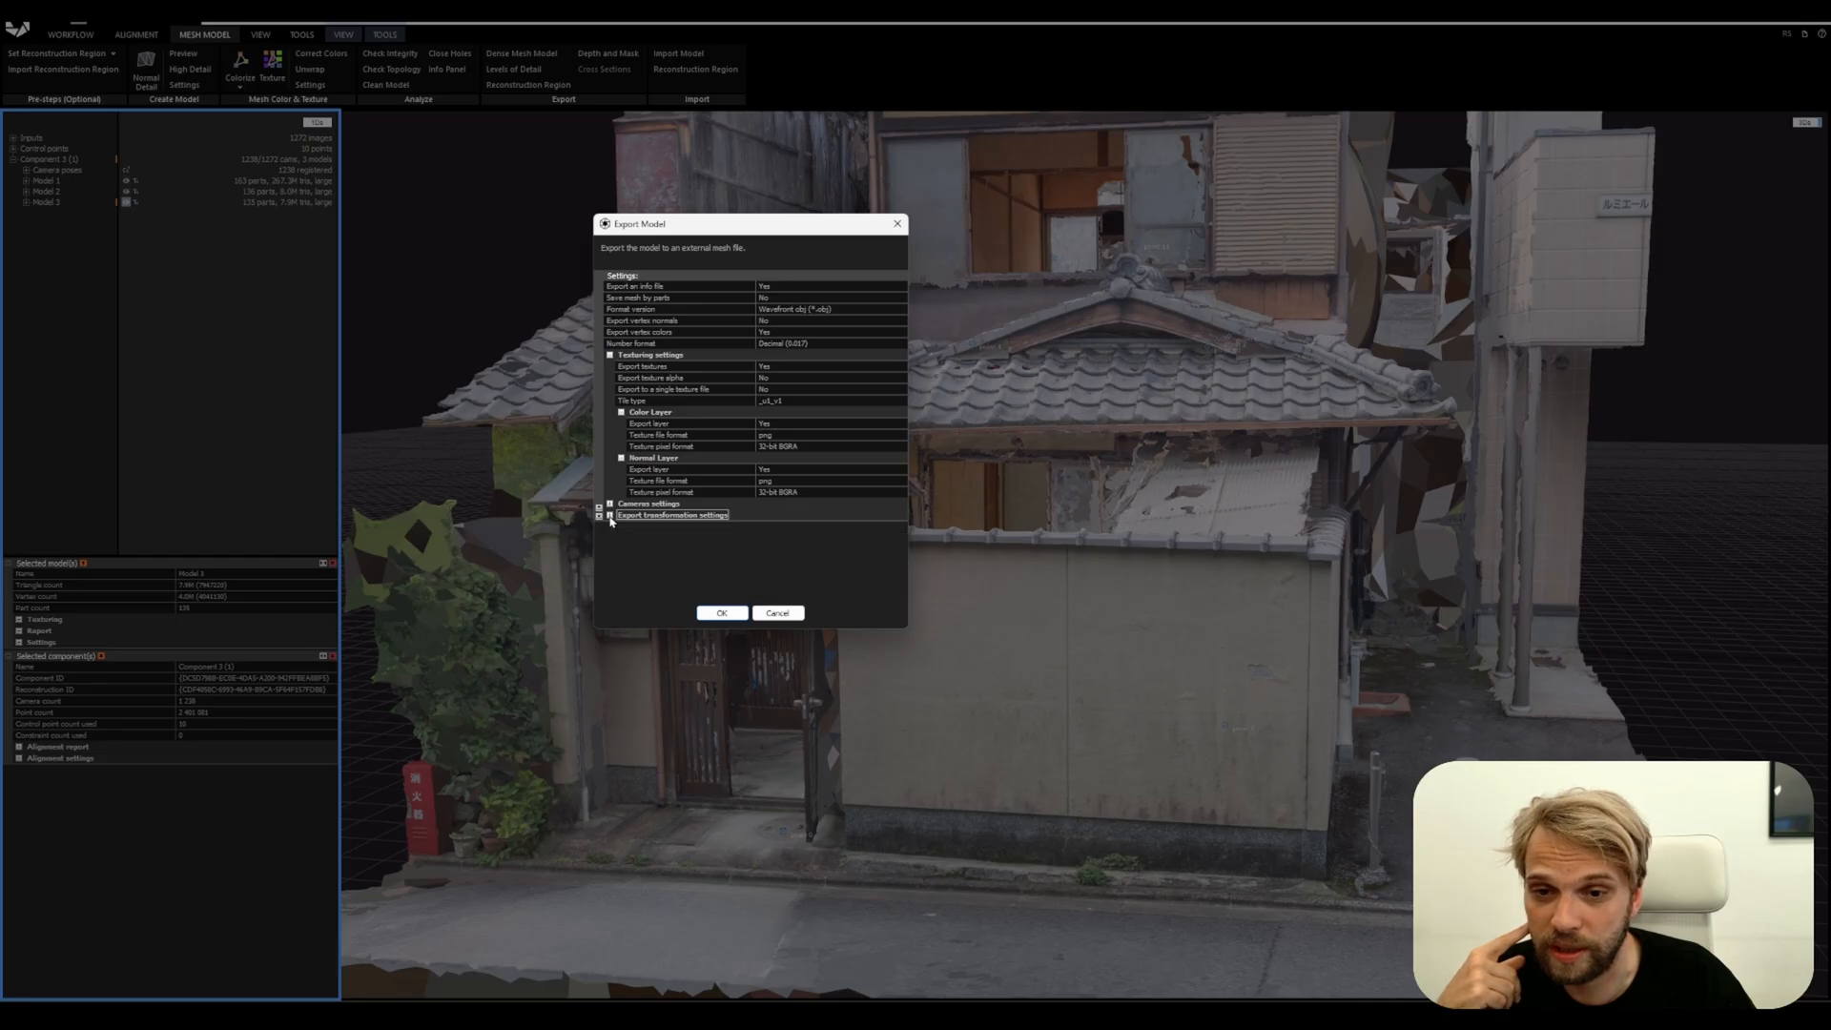
pyautogui.click(610, 515)
pyautogui.click(610, 515)
pyautogui.click(611, 516)
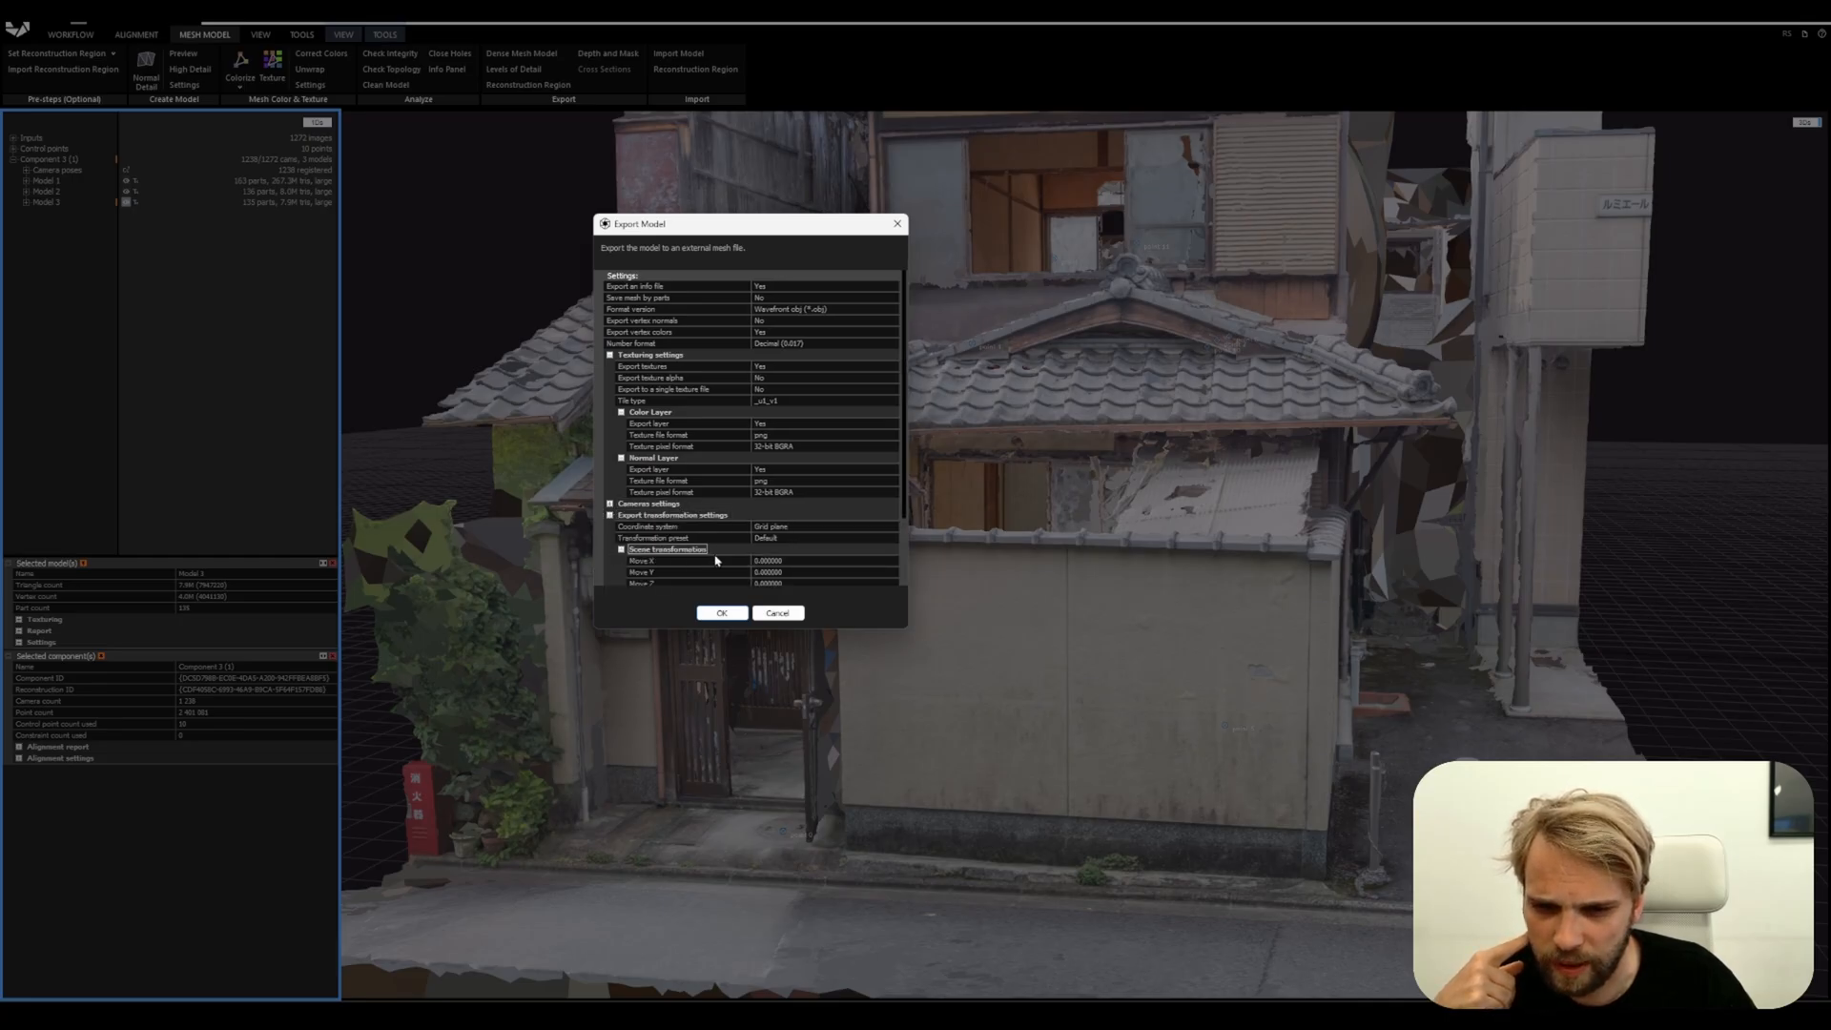
pyautogui.scroll(-3, 716, 561)
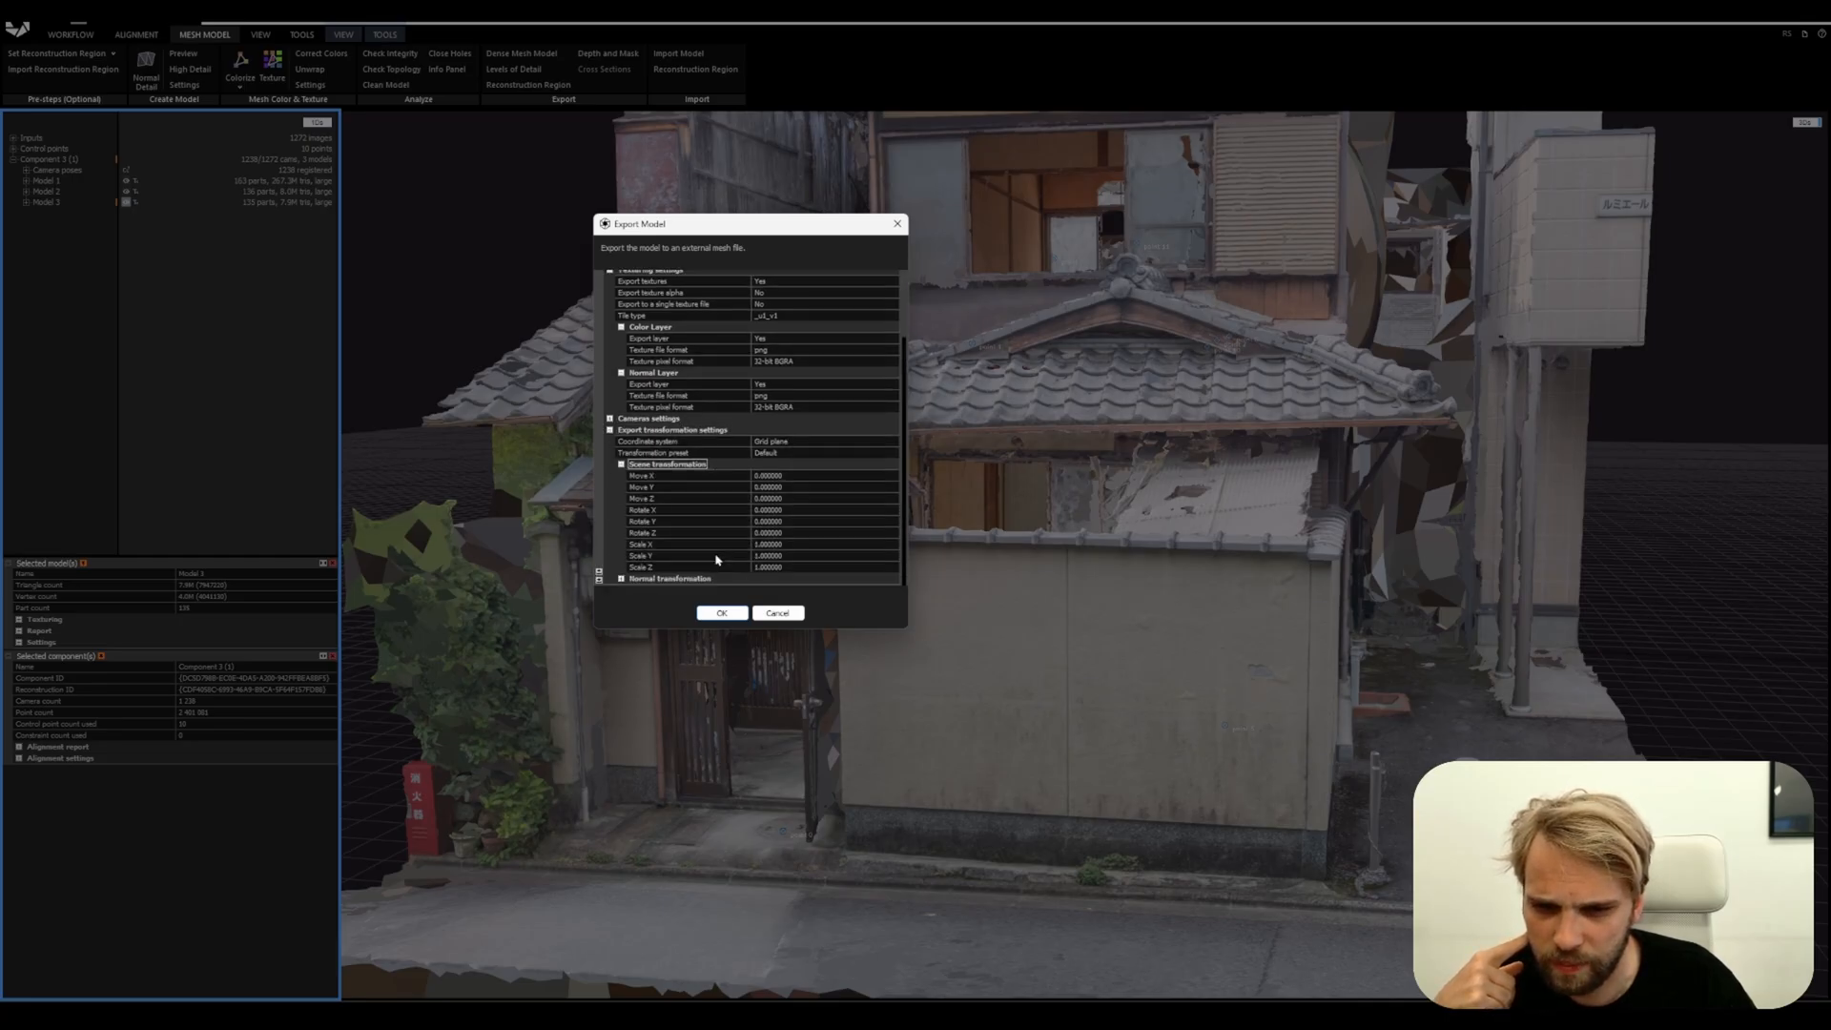
pyautogui.click(622, 579)
pyautogui.scroll(5, 865, 495)
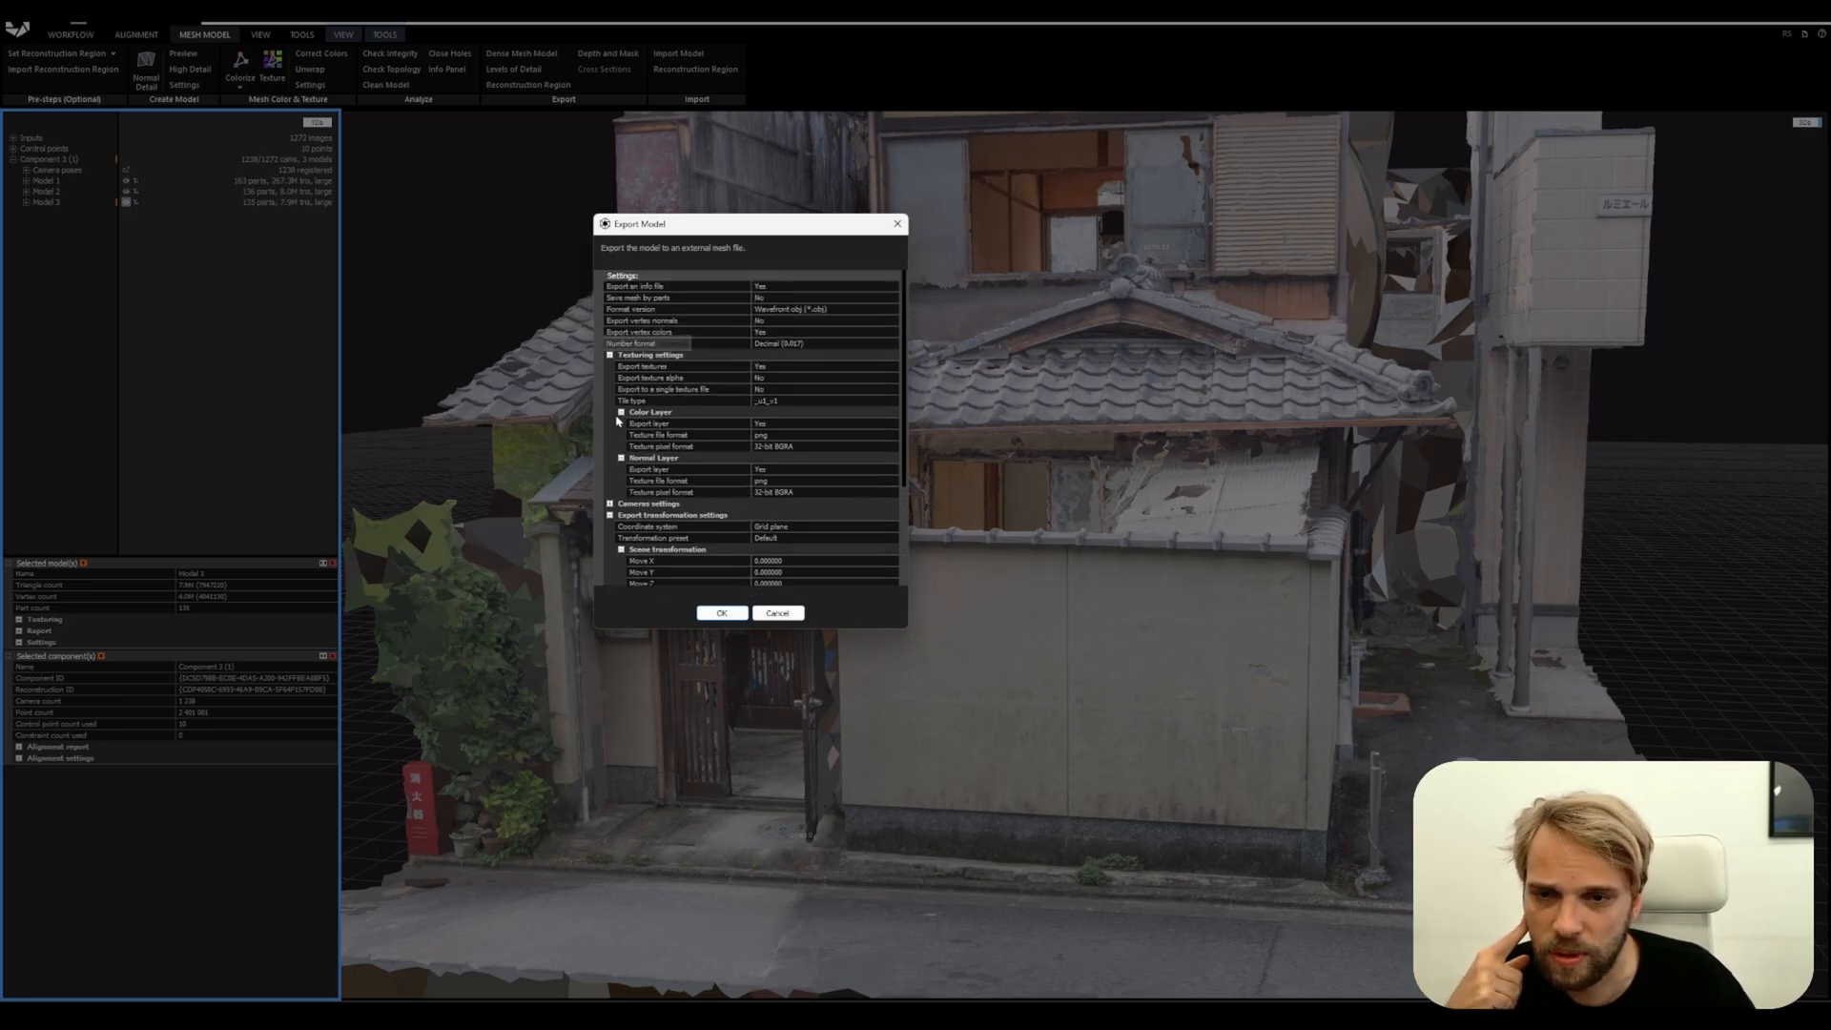
pyautogui.click(724, 614)
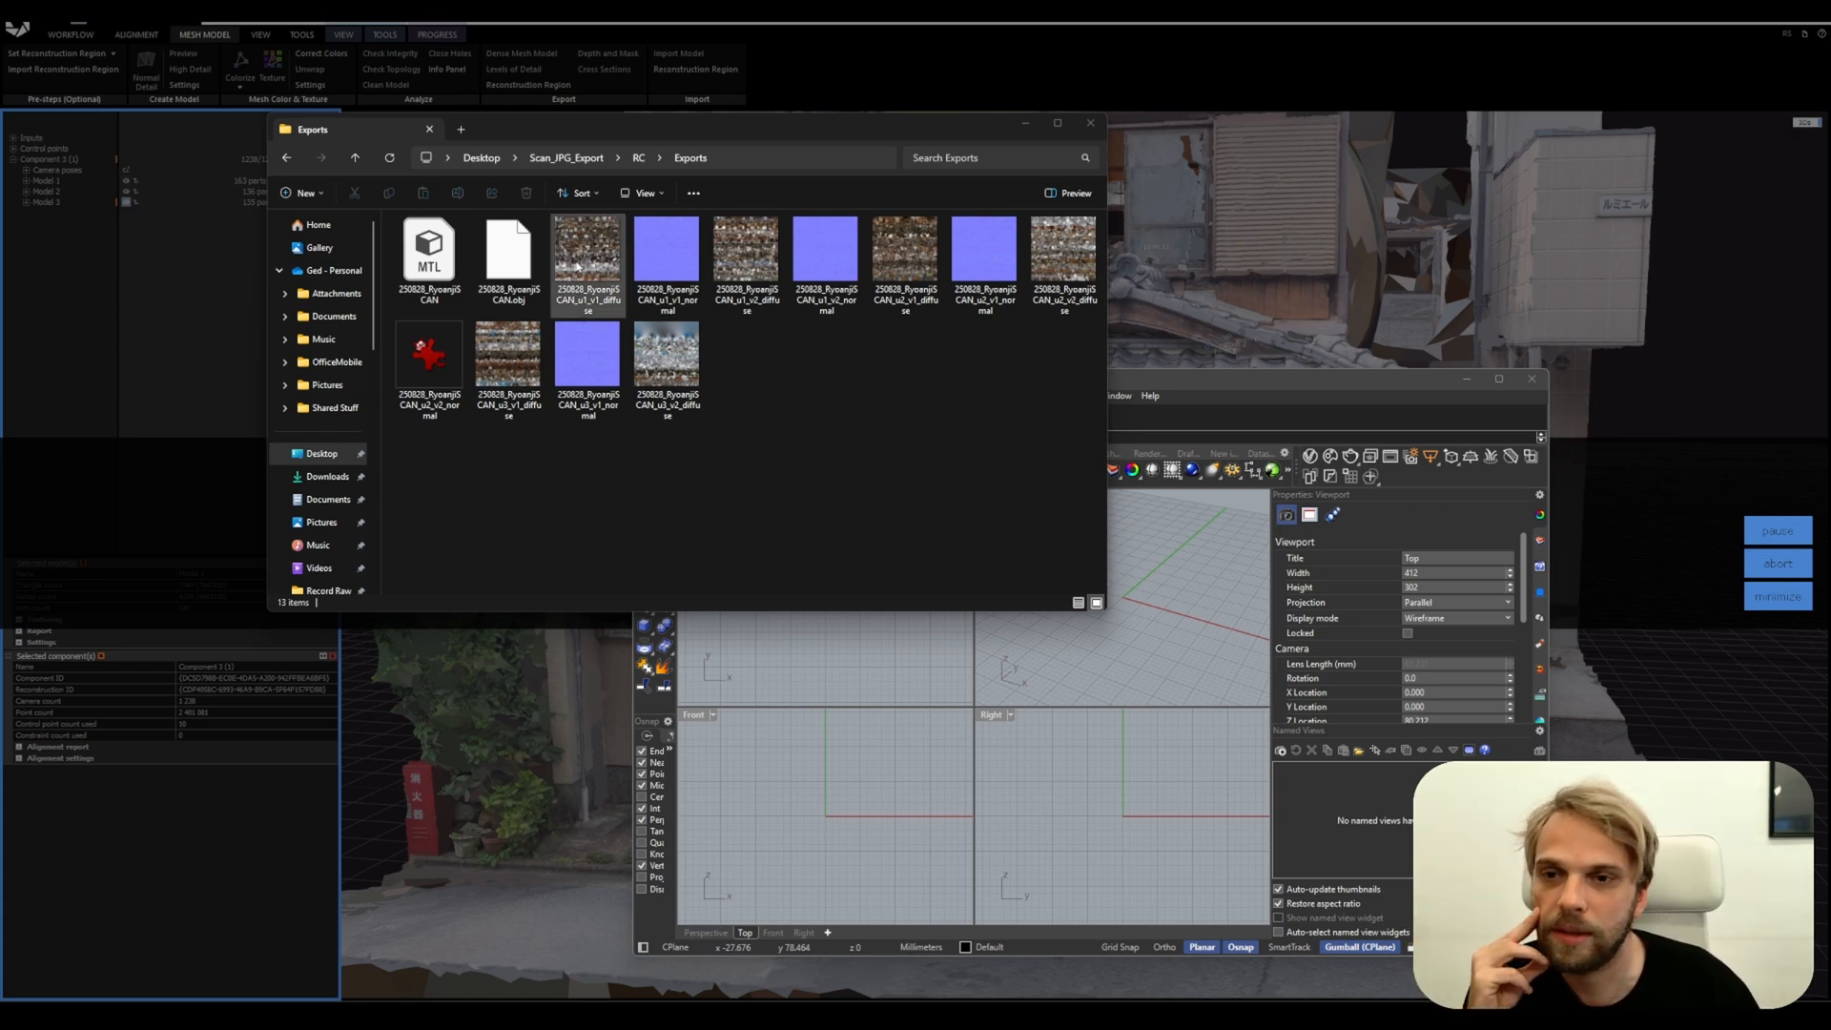
# Check the file sizes of individual diffuse and normal textures in the Exports folder and compare them with Model 3's texture layers
pyautogui.click(569, 278)
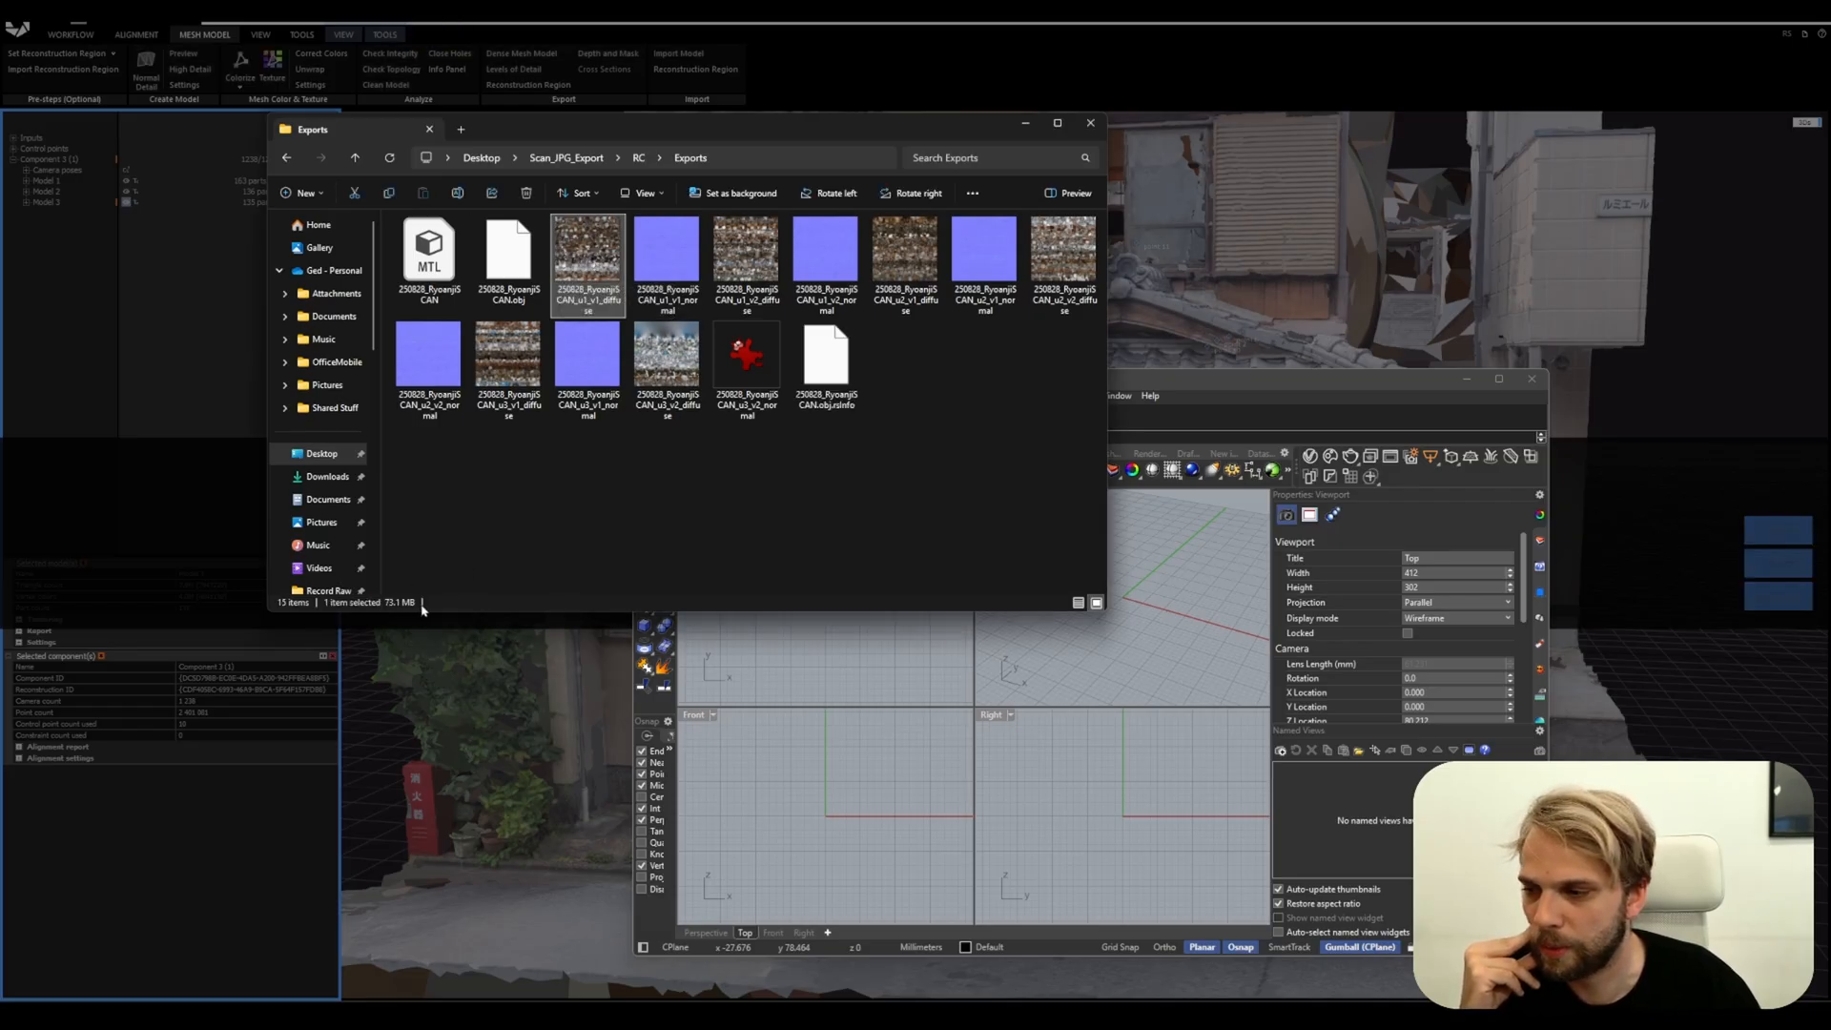
pyautogui.click(747, 250)
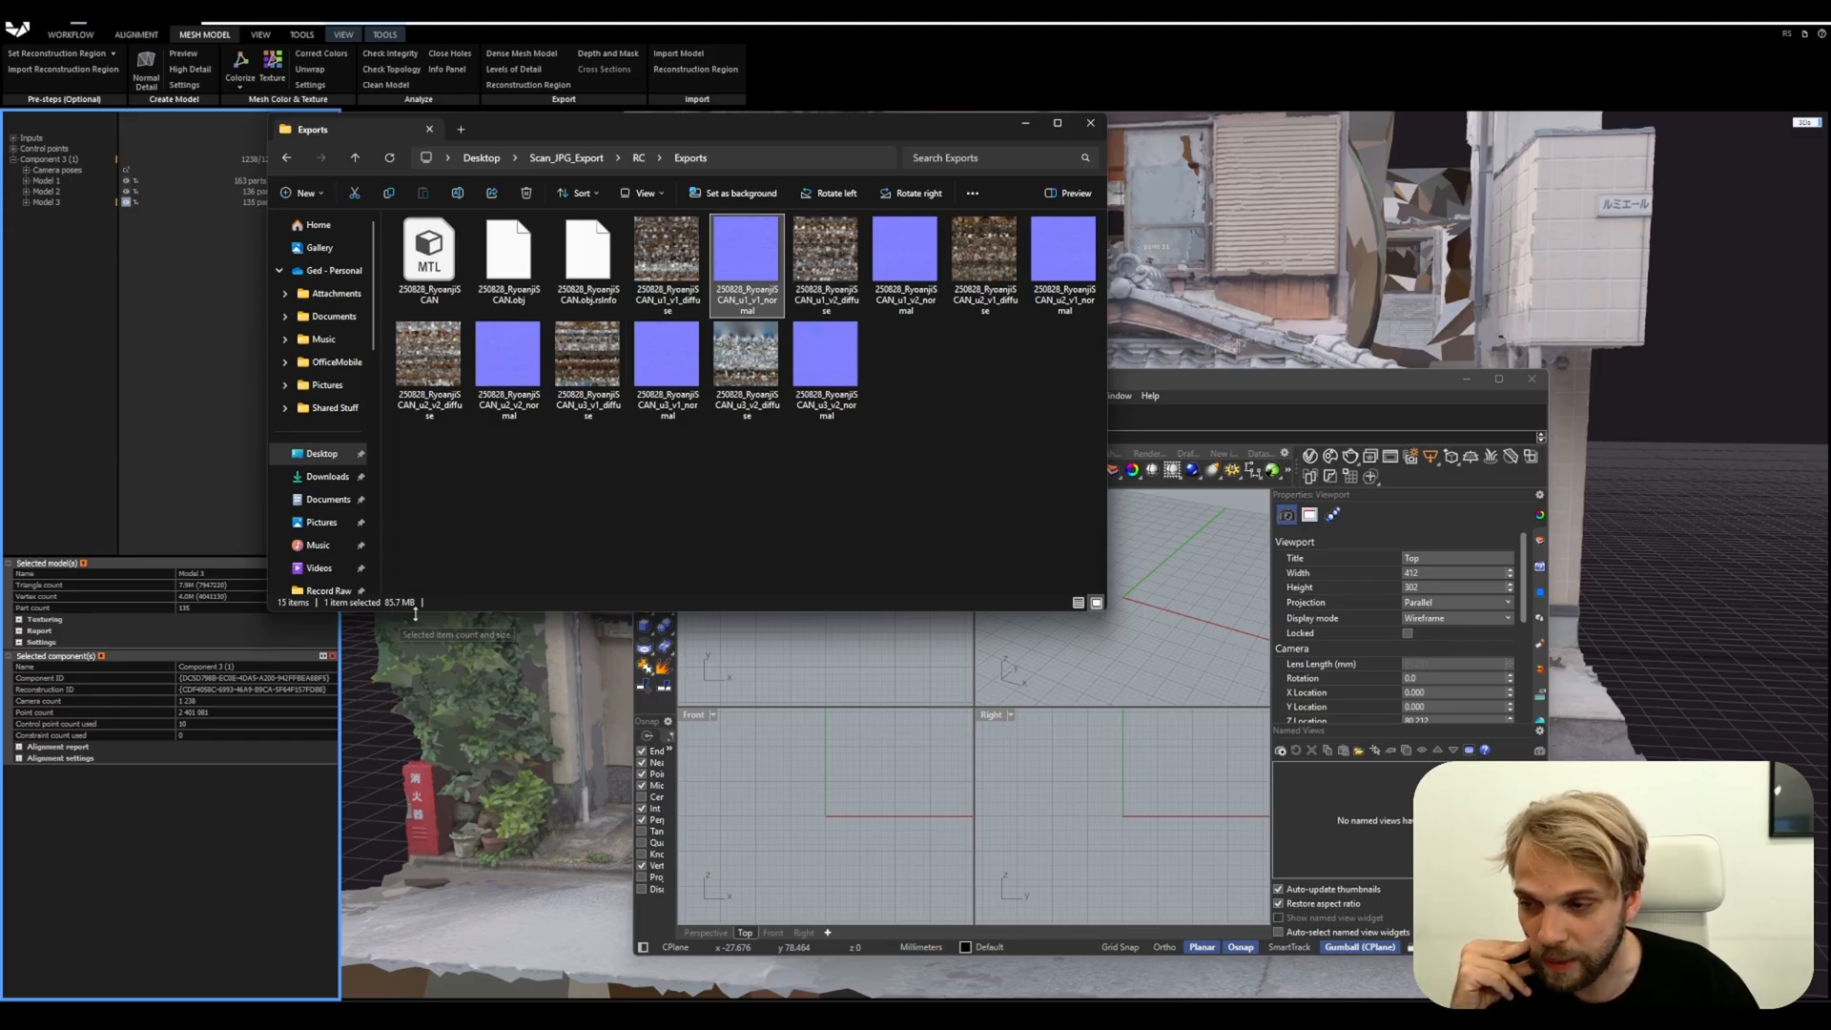
pyautogui.click(656, 237)
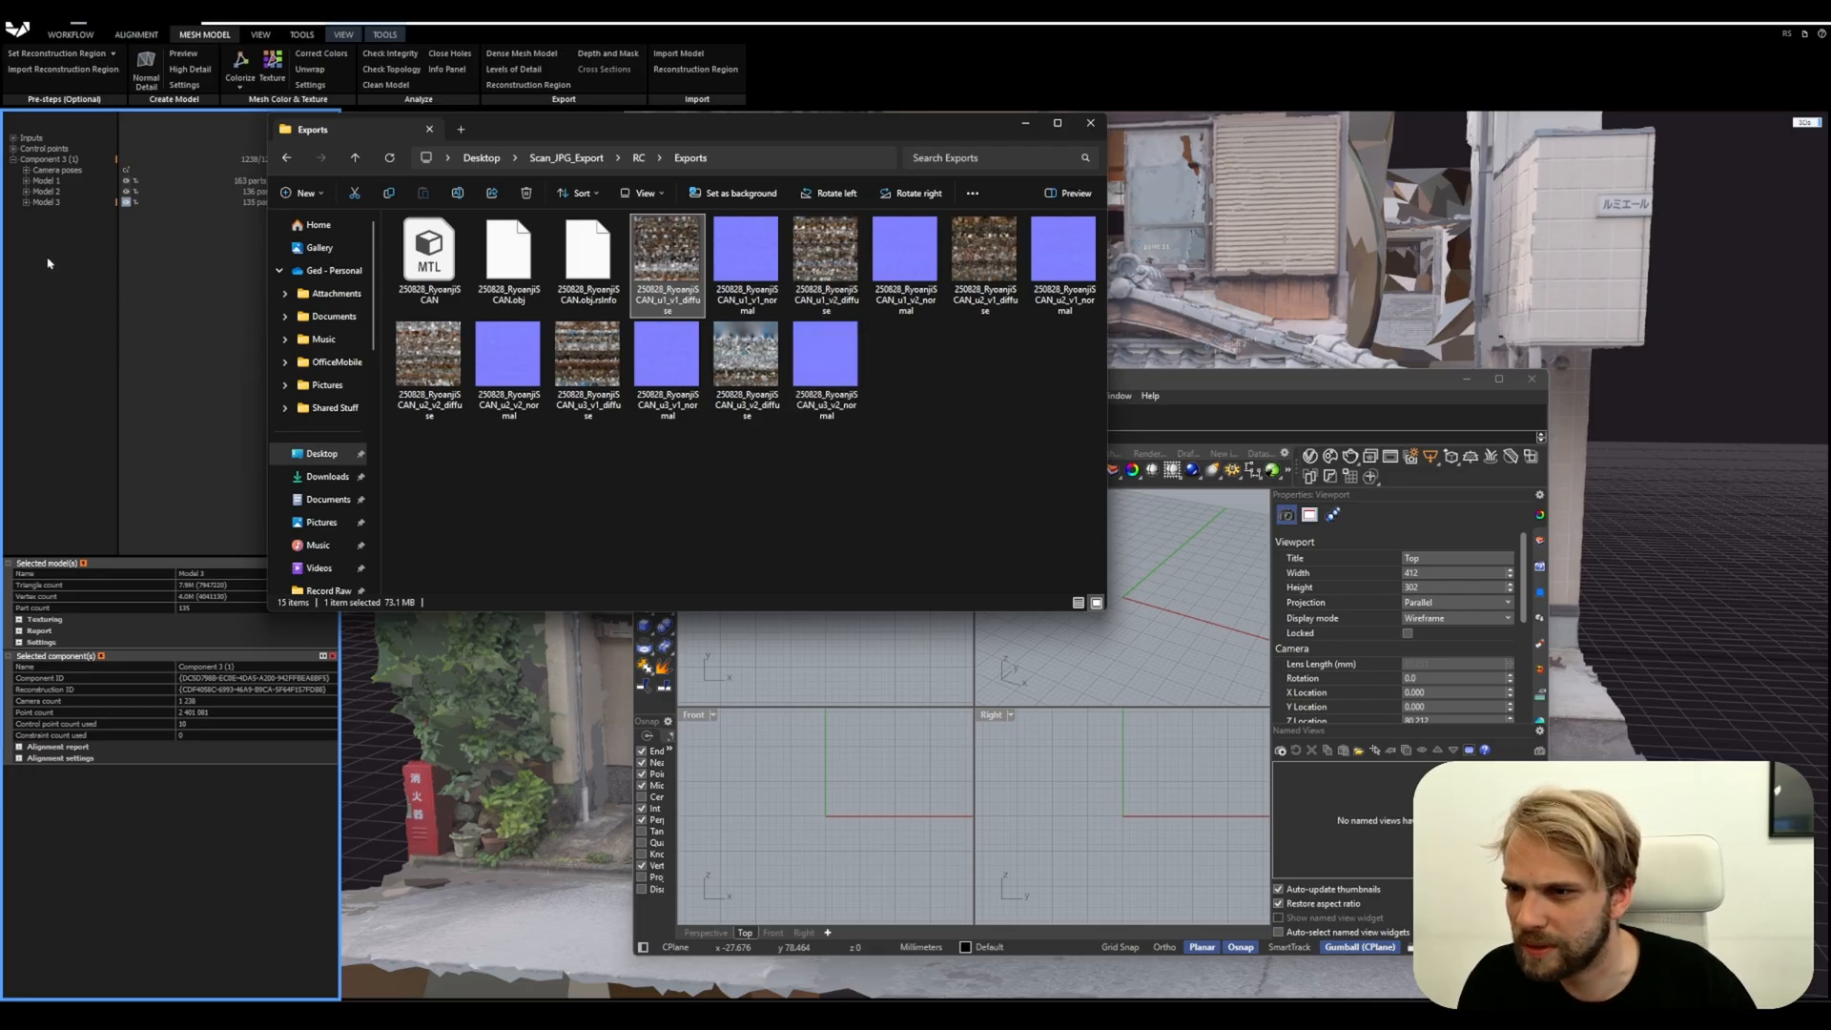
pyautogui.click(257, 218)
pyautogui.click(26, 202)
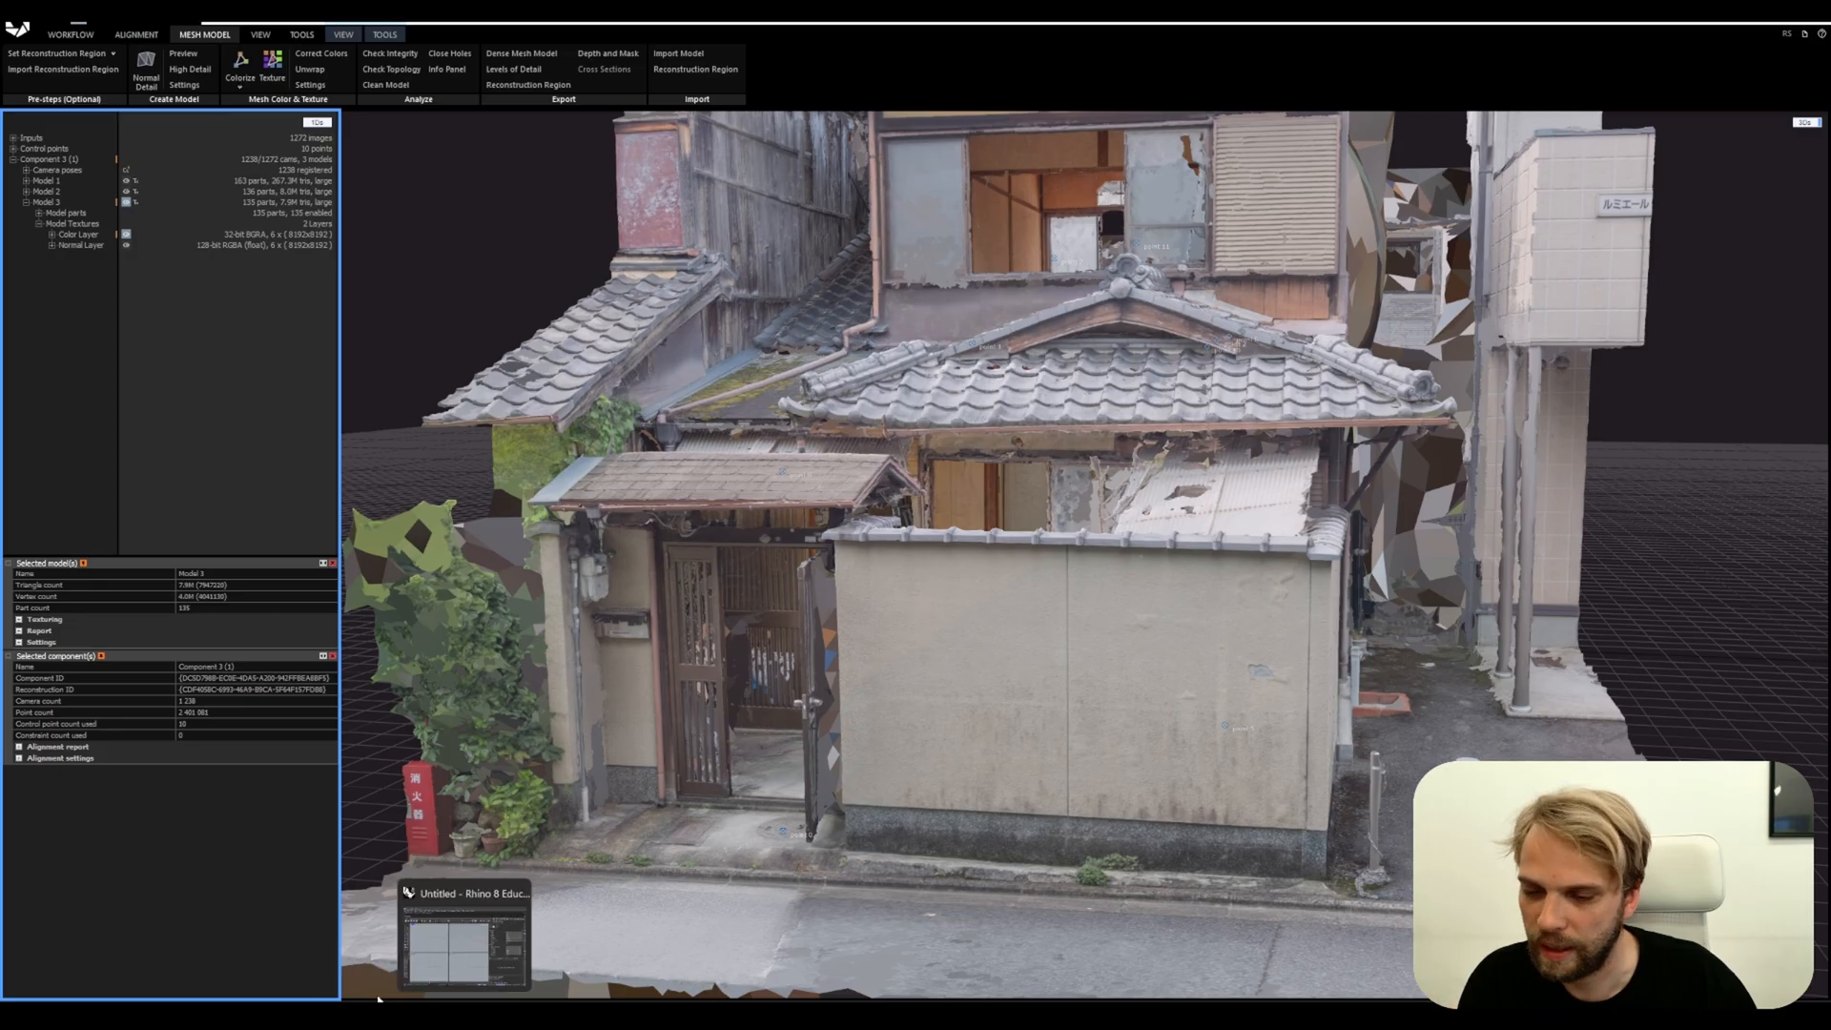
pyautogui.click(306, 921)
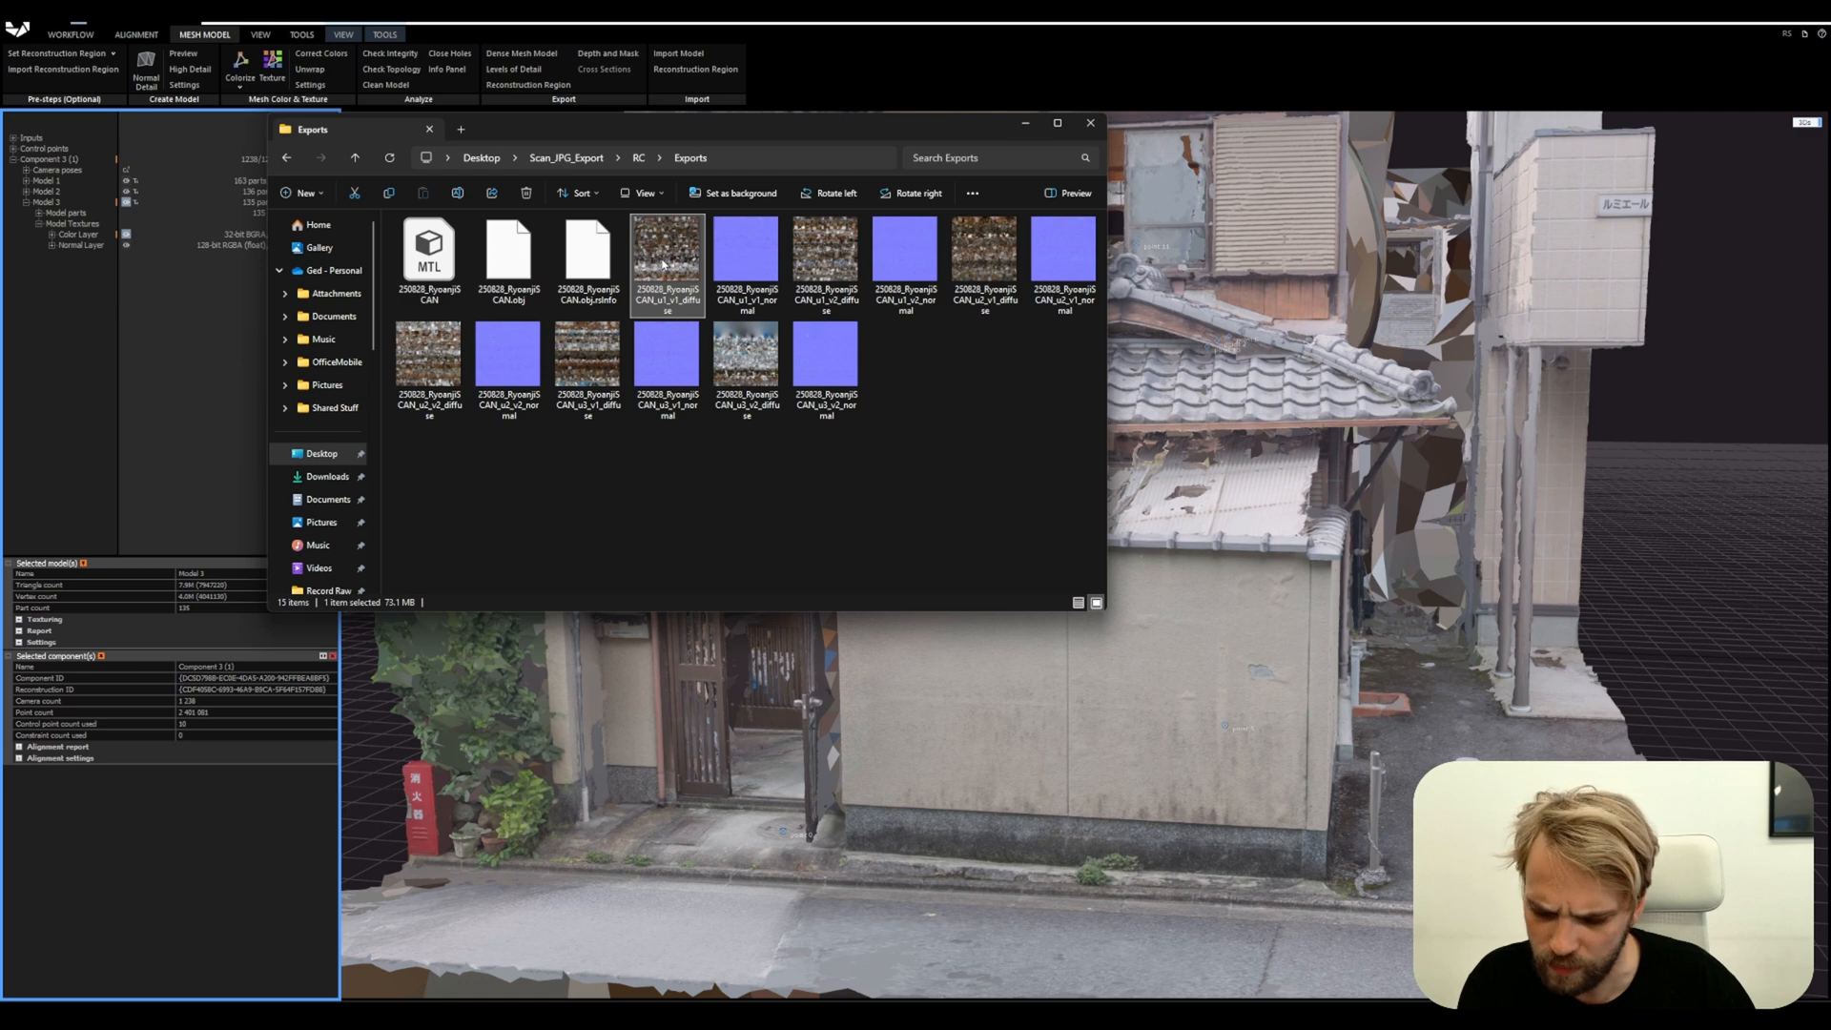
# Check the combined size of the exported texture images, the size of the OBJ file, and the total of all exported files
pyautogui.keyDown('shift'); pyautogui.click(848, 384); pyautogui.keyUp('shift')
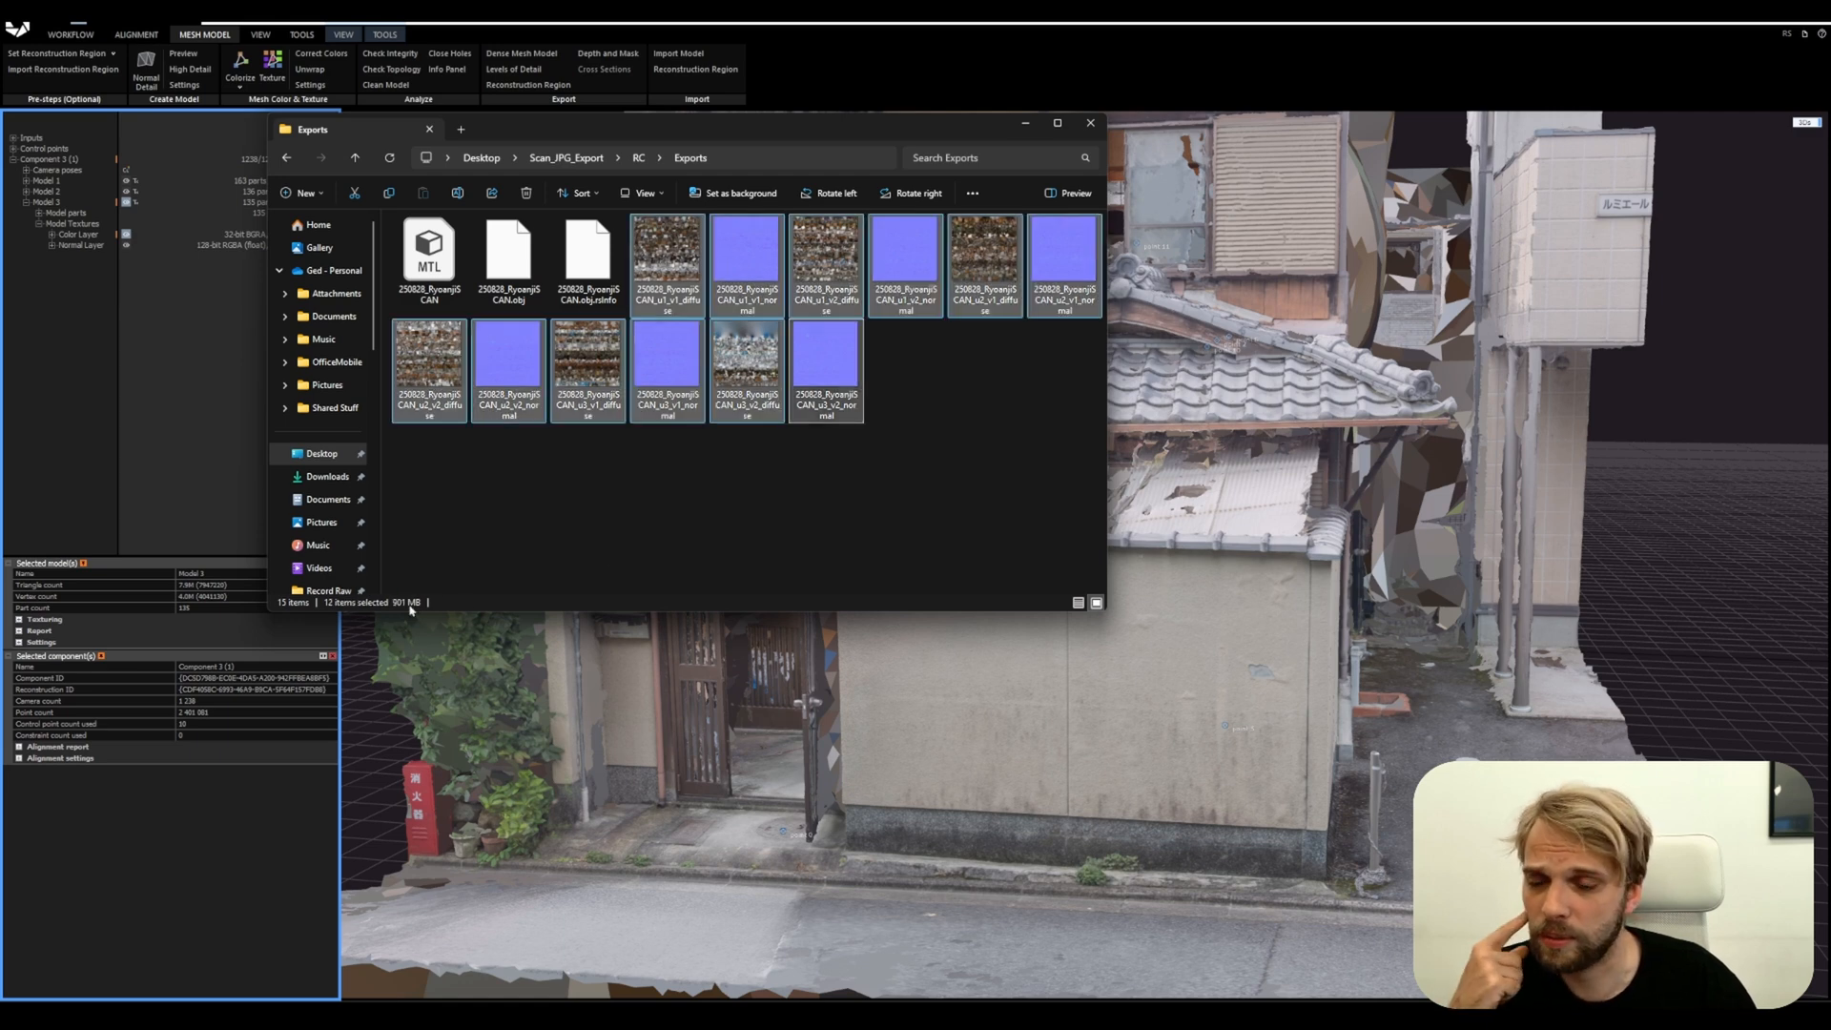
pyautogui.click(477, 553)
pyautogui.click(509, 256)
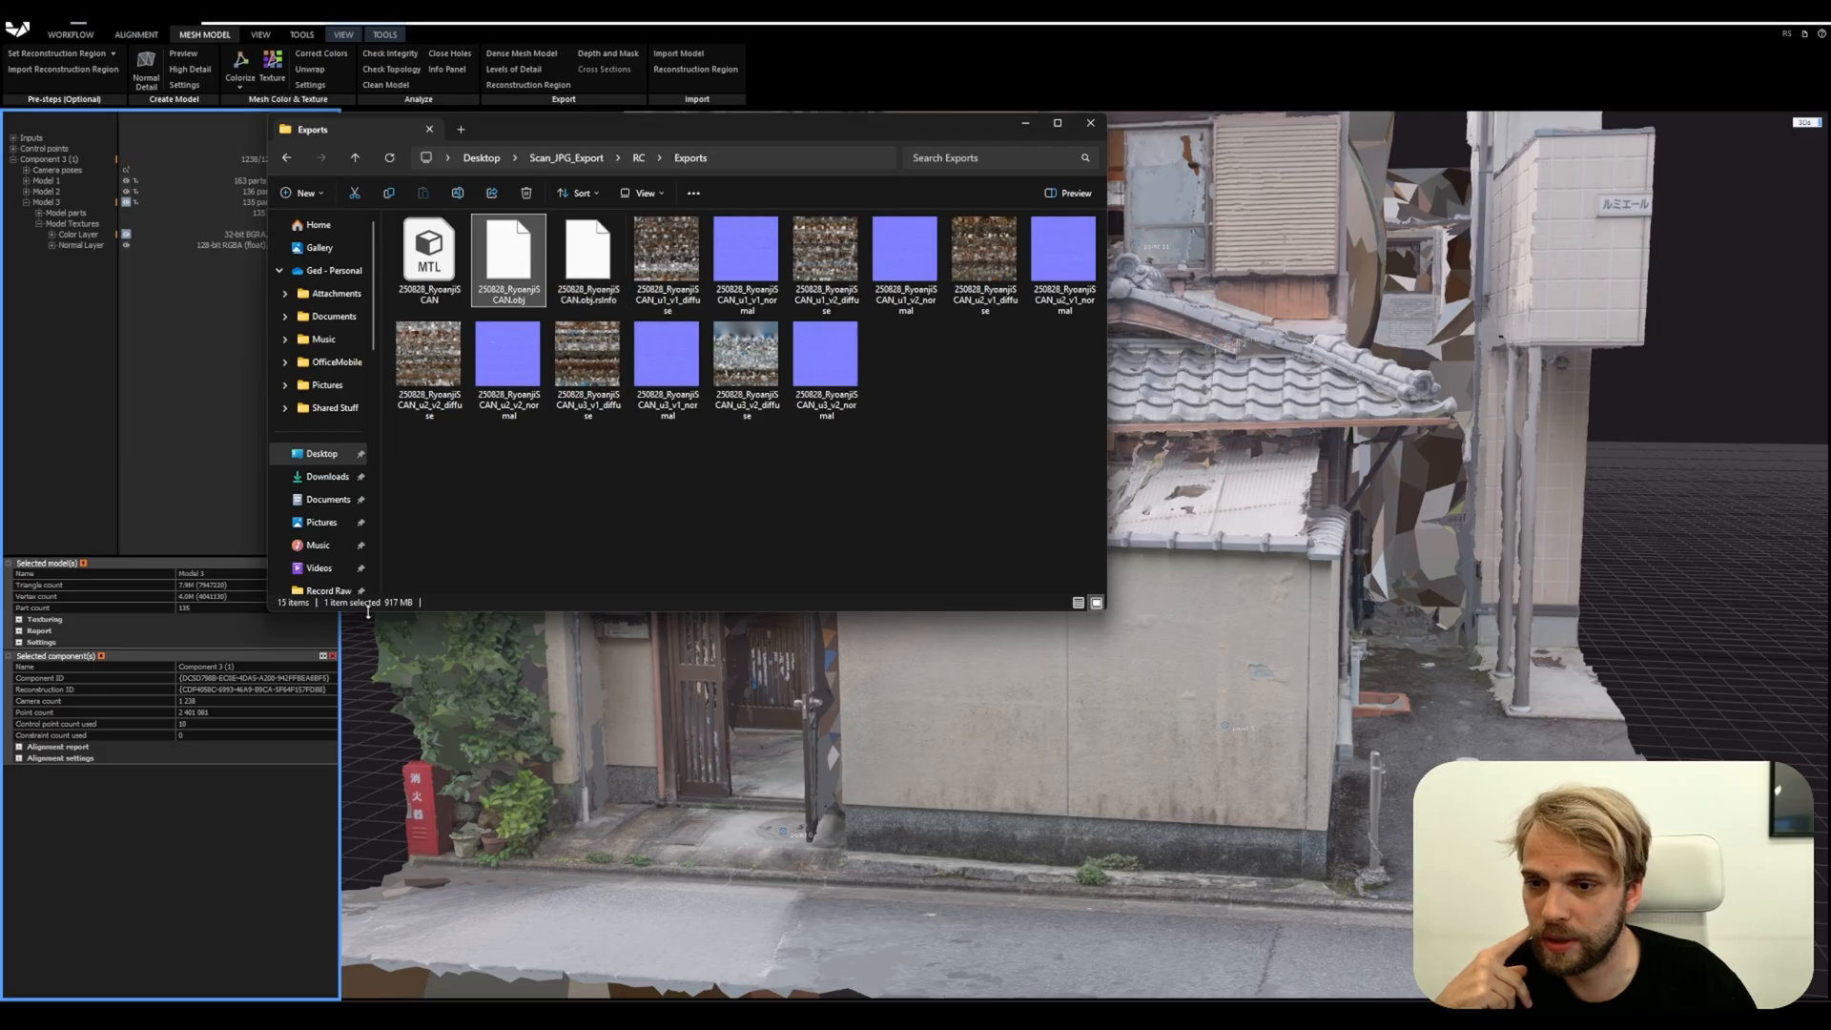
pyautogui.click(480, 547)
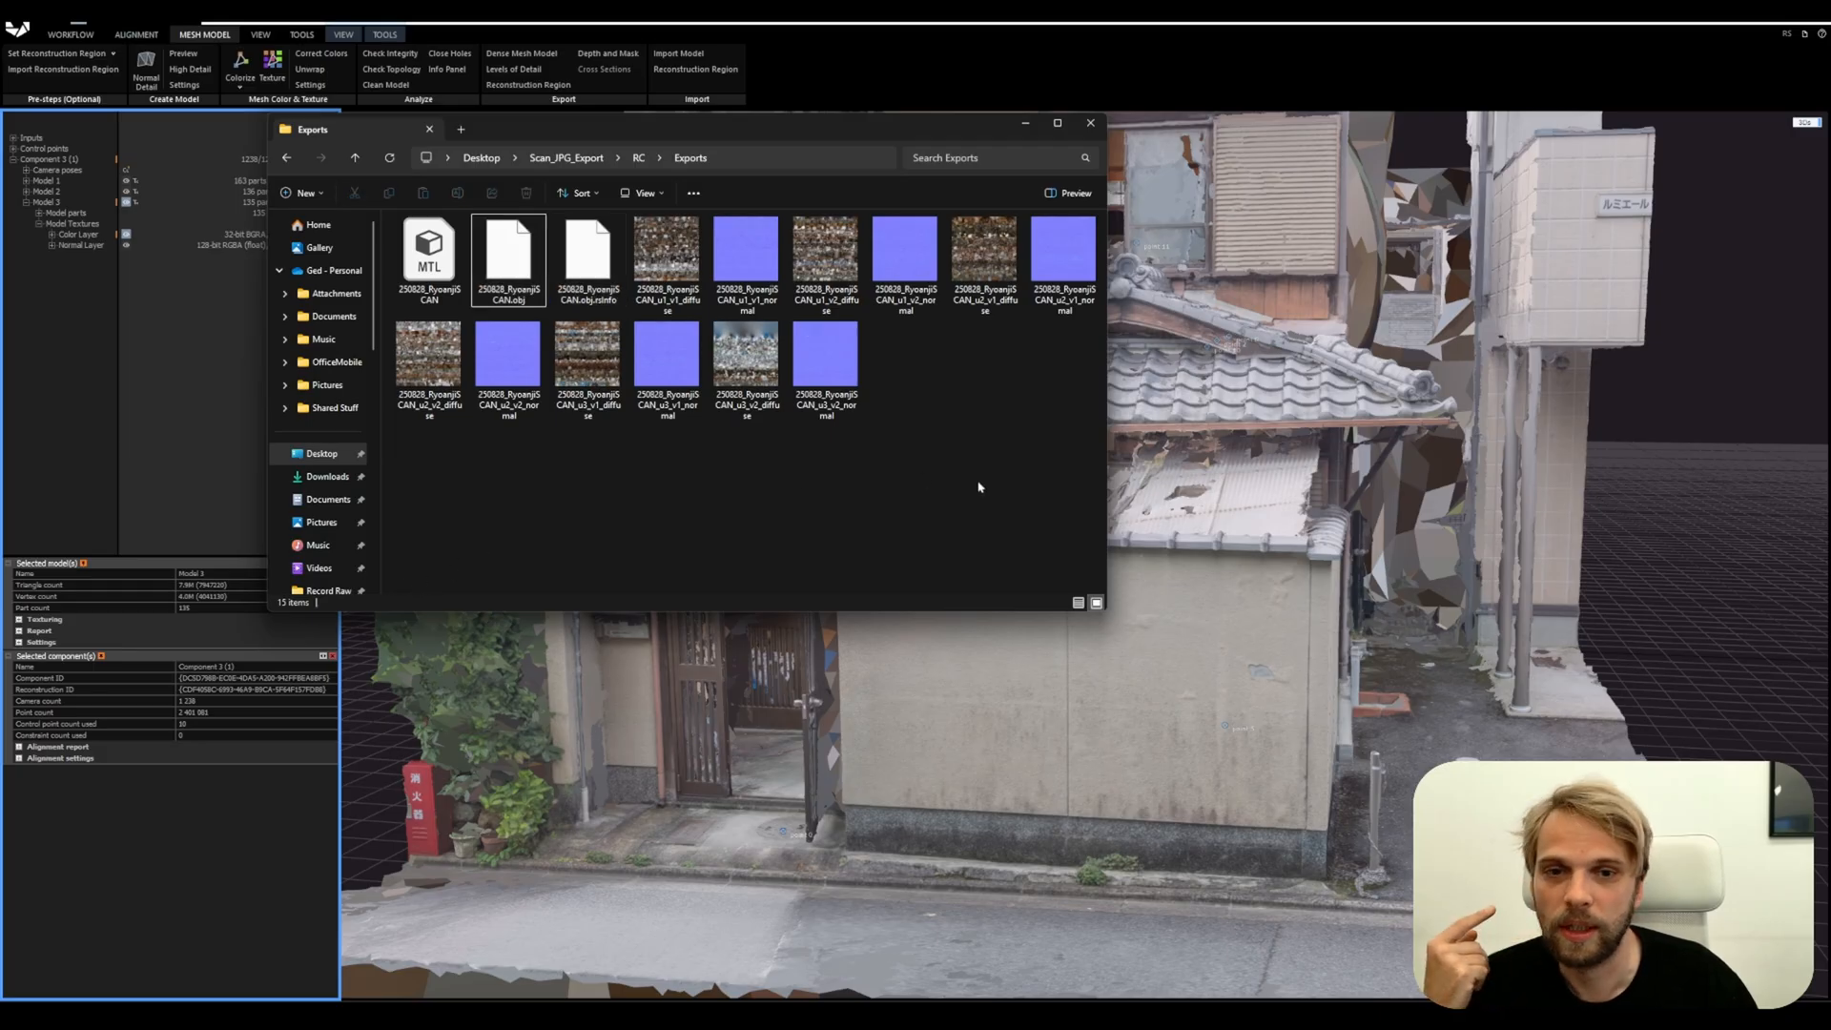
pyautogui.moveTo(1091, 484); pyautogui.dragTo(396, 217)
pyautogui.click(720, 470)
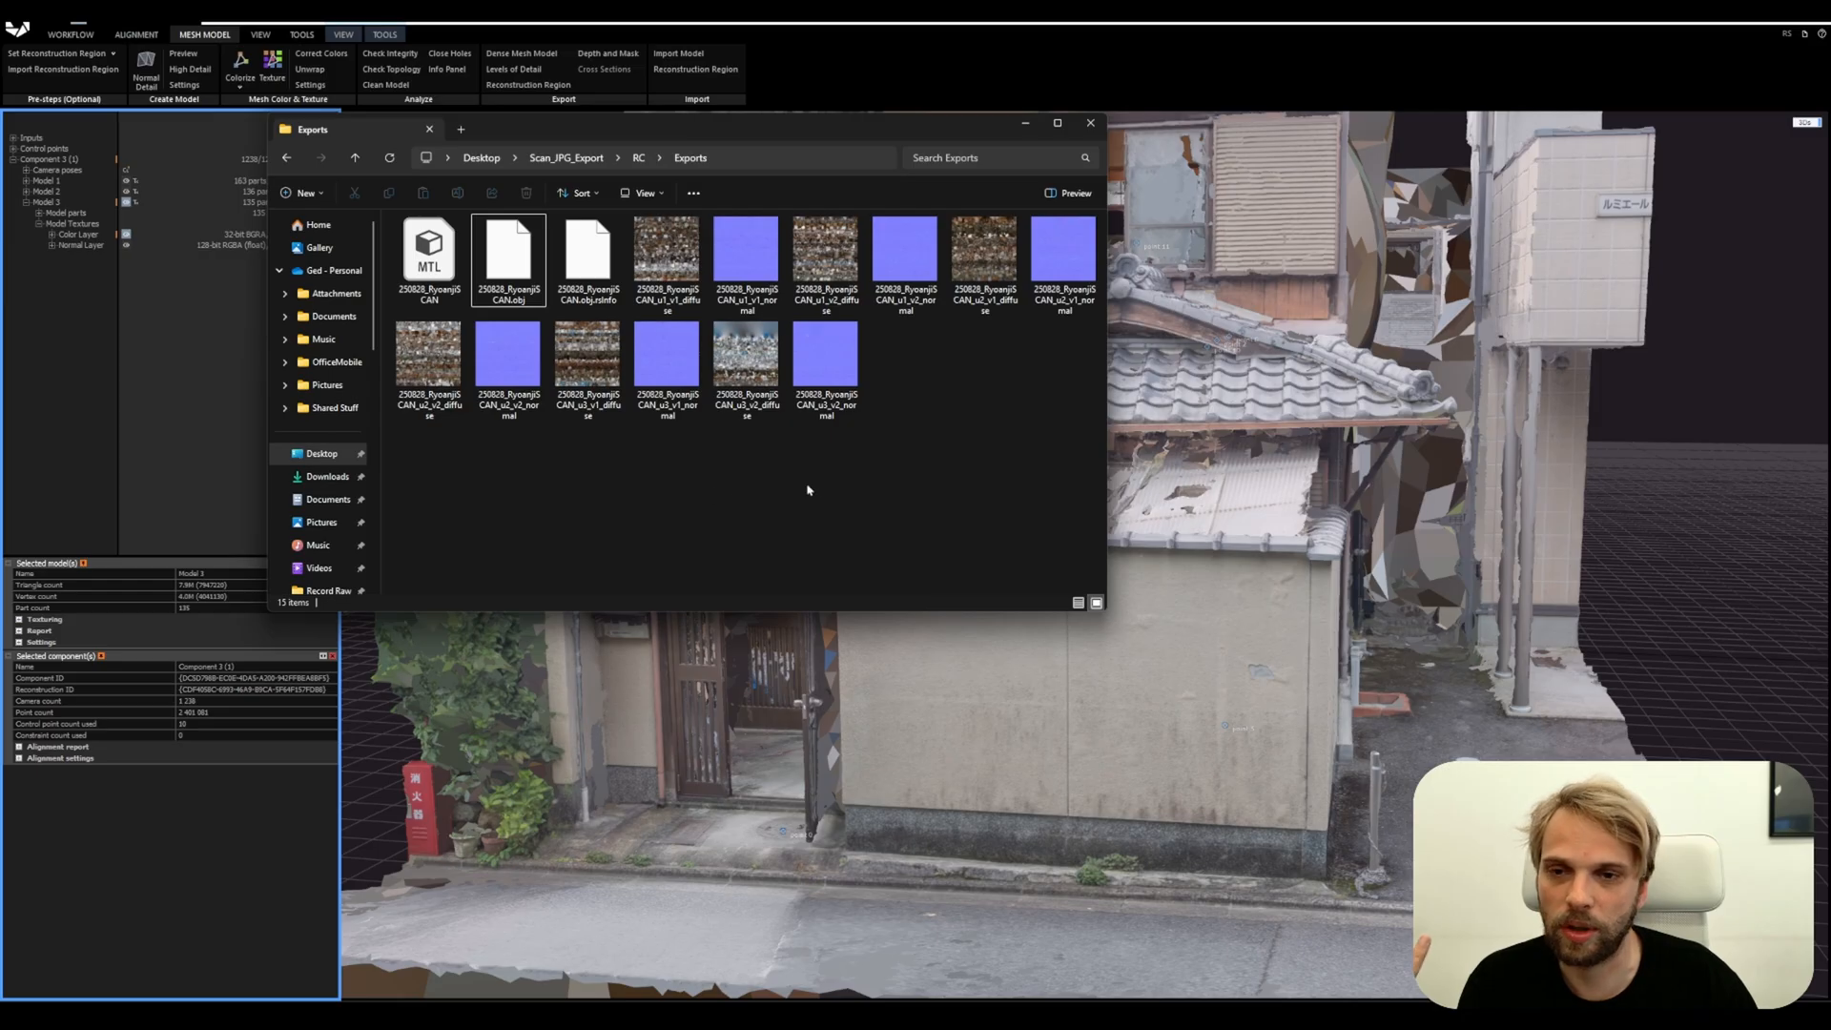
pyautogui.moveTo(1071, 503); pyautogui.dragTo(393, 214)
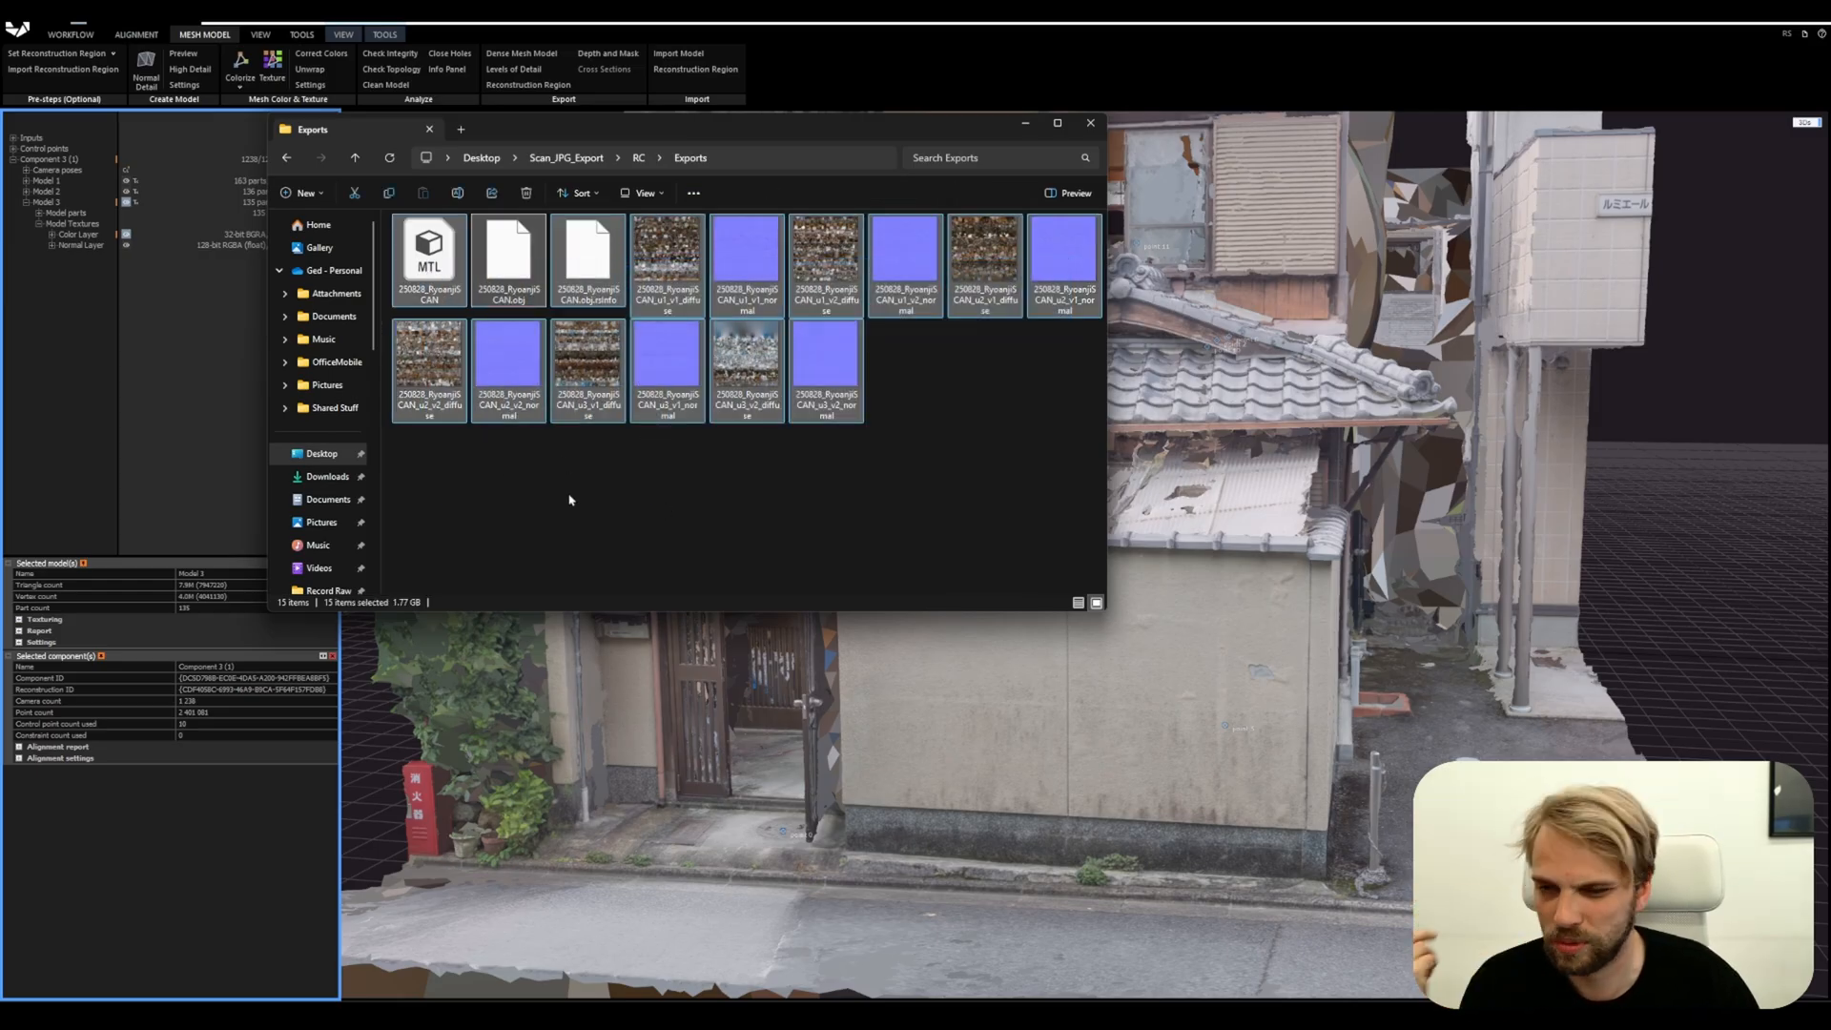
pyautogui.click(551, 472)
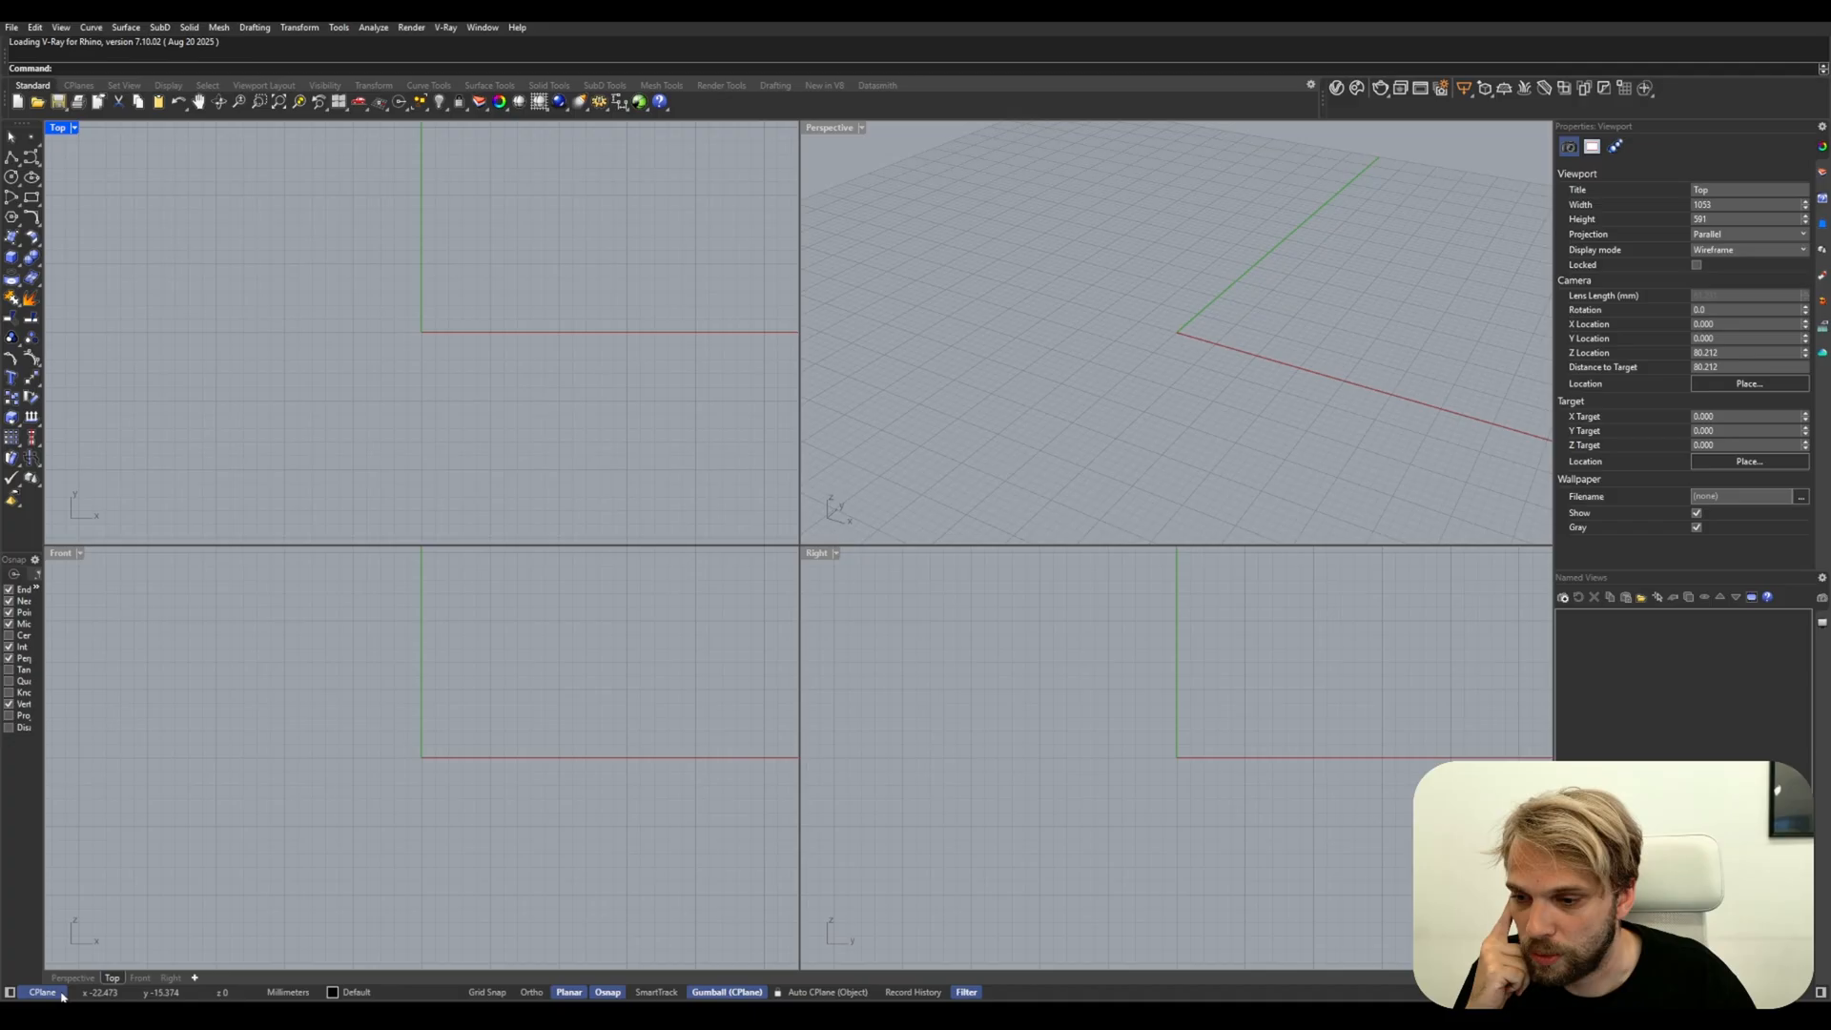
# Open 250828_RyoanjiSCAN.obj from the Exports folder in Rhino, mapping OBJ Y to Rhino Z and setting display color from the material color
pyautogui.moveTo(43, 994)
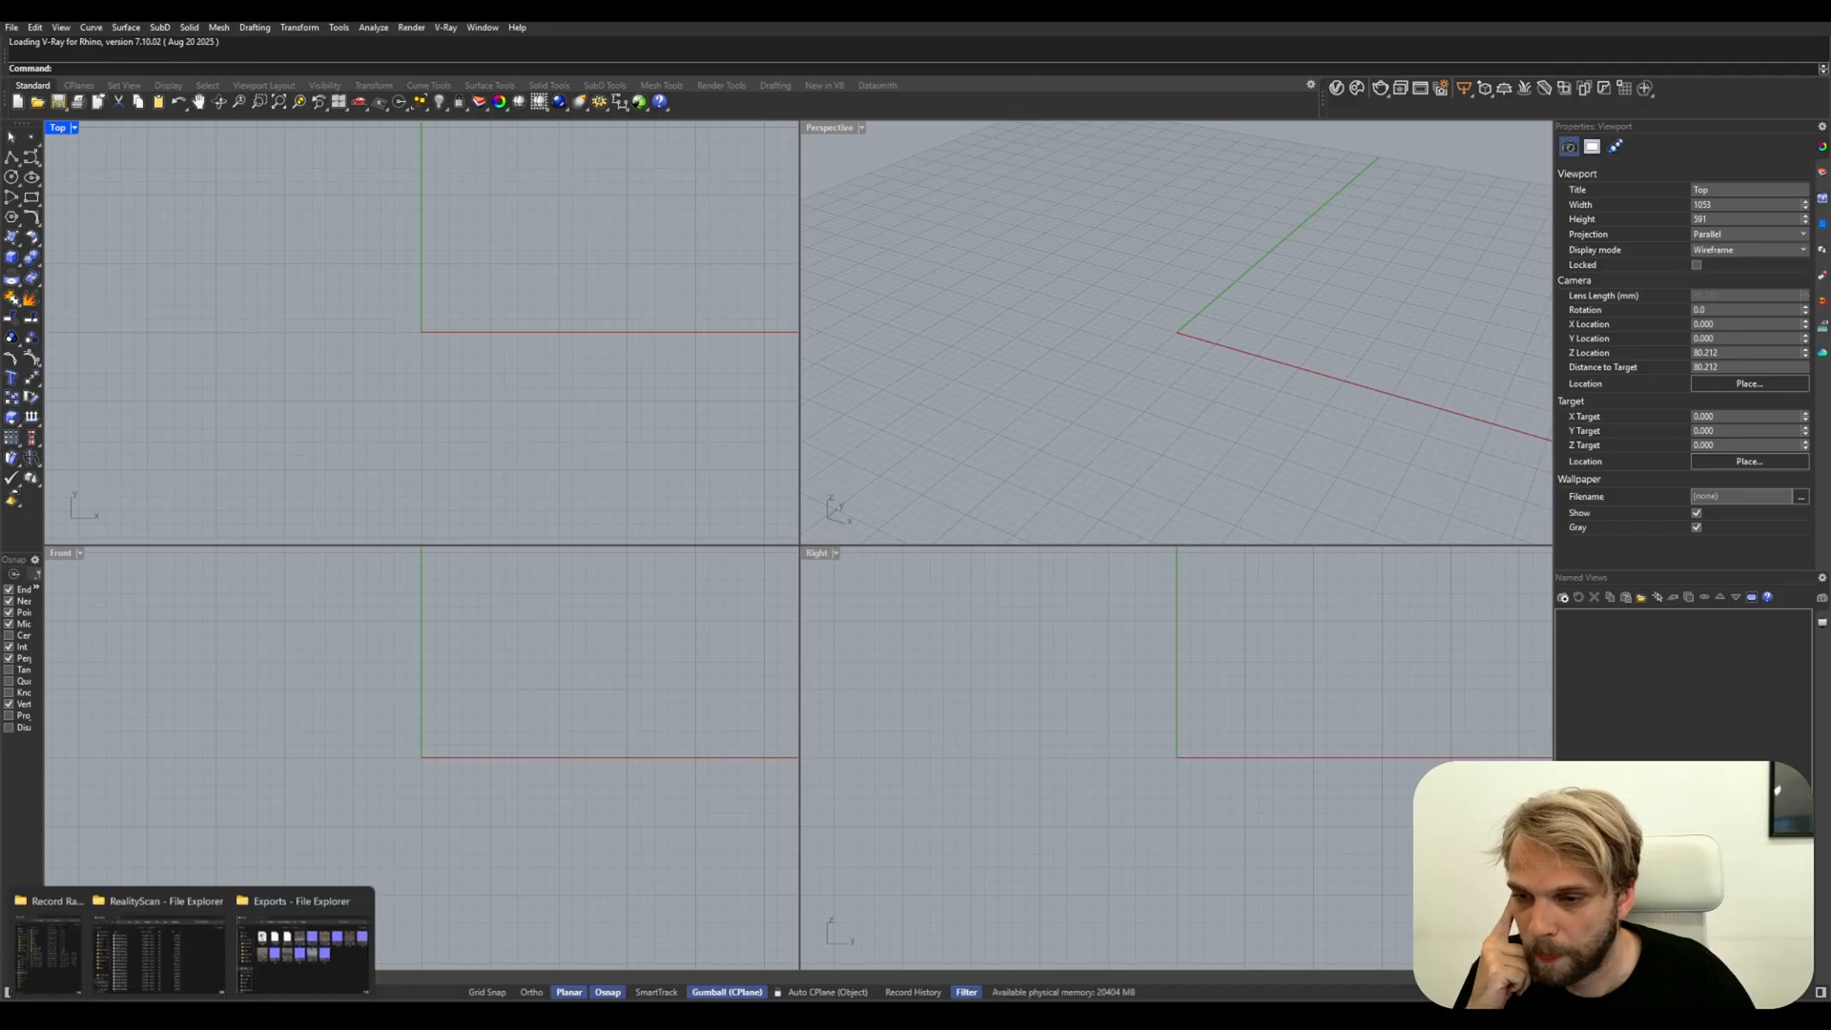
pyautogui.click(304, 940)
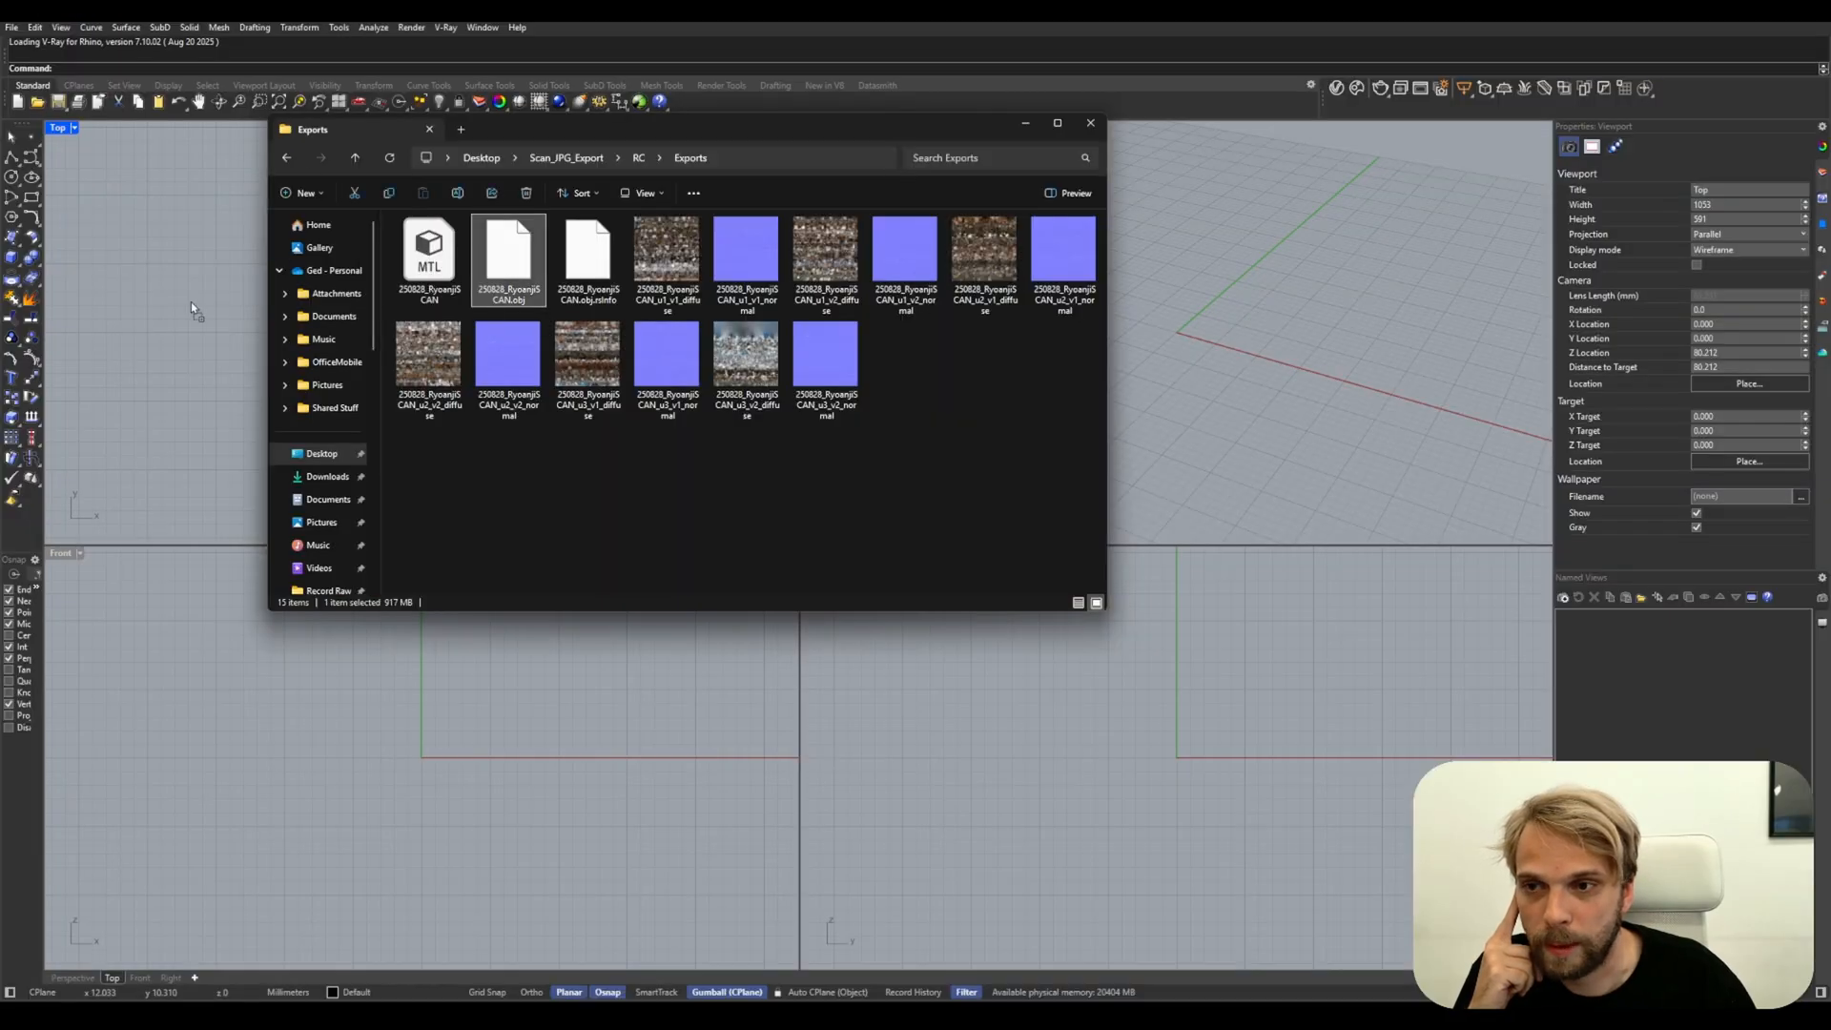
pyautogui.moveTo(191, 301); pyautogui.dragTo(192, 303)
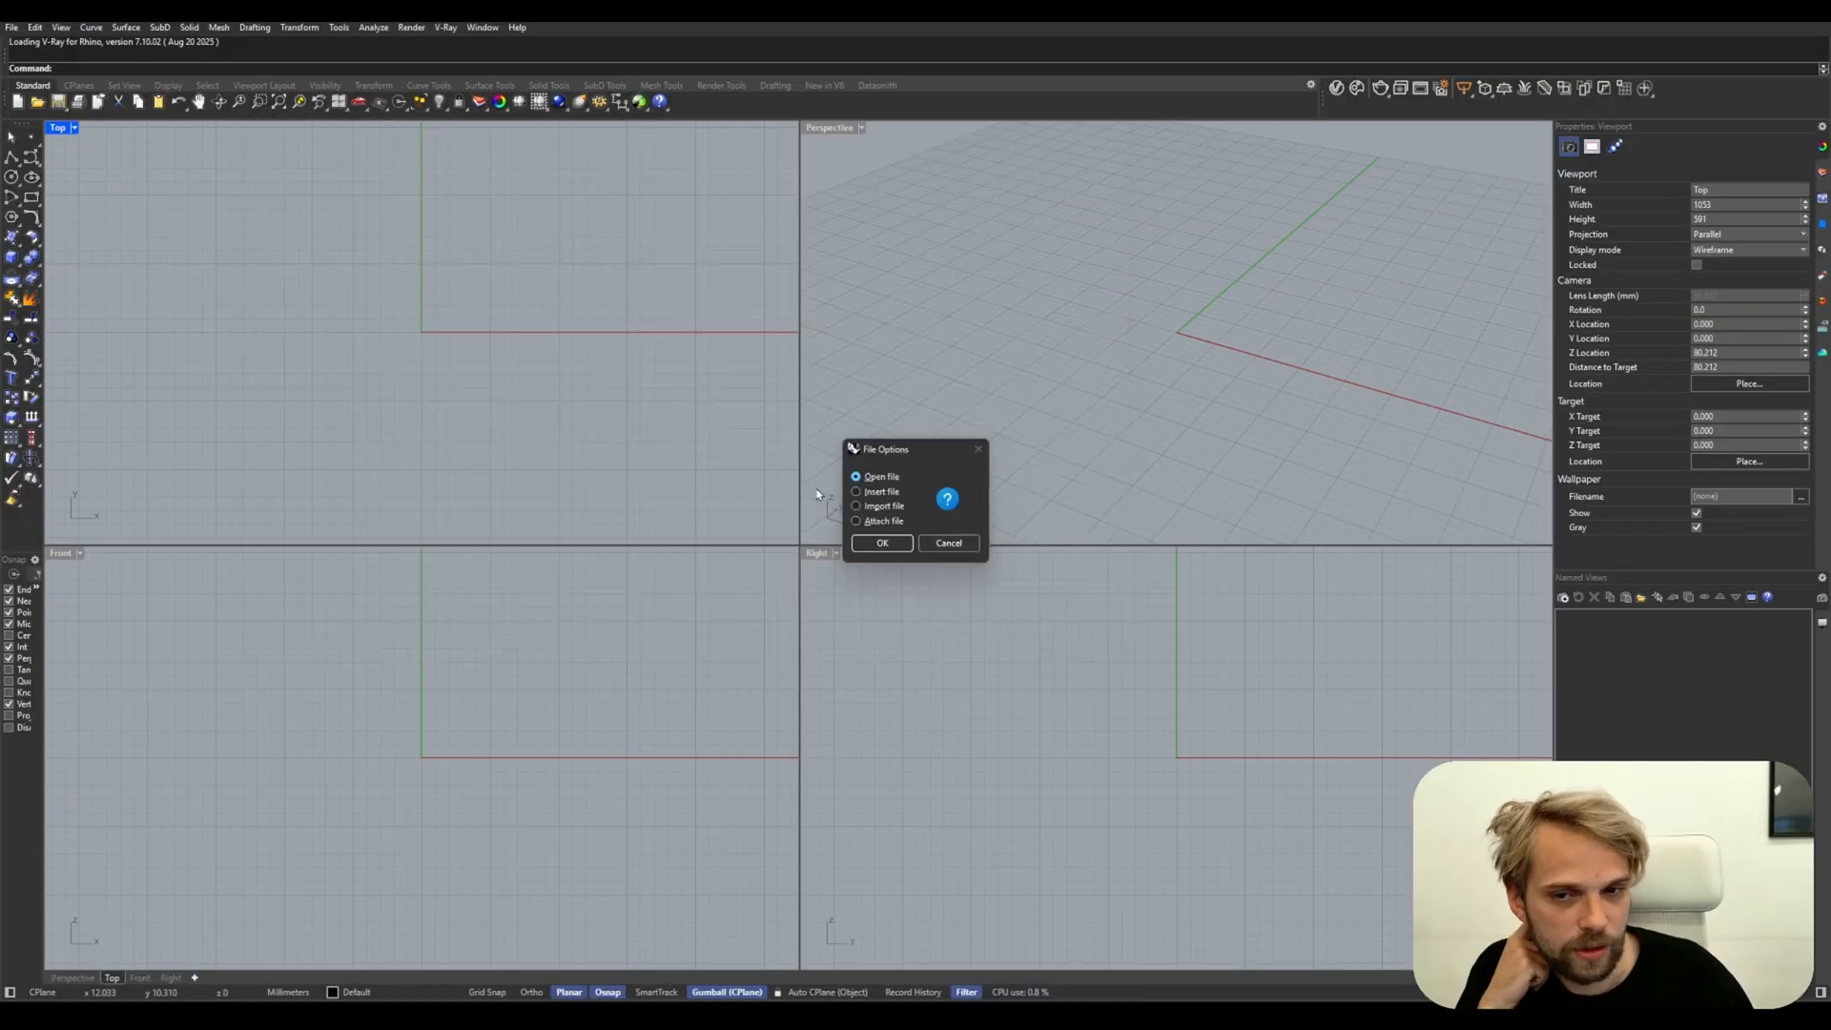
pyautogui.click(884, 544)
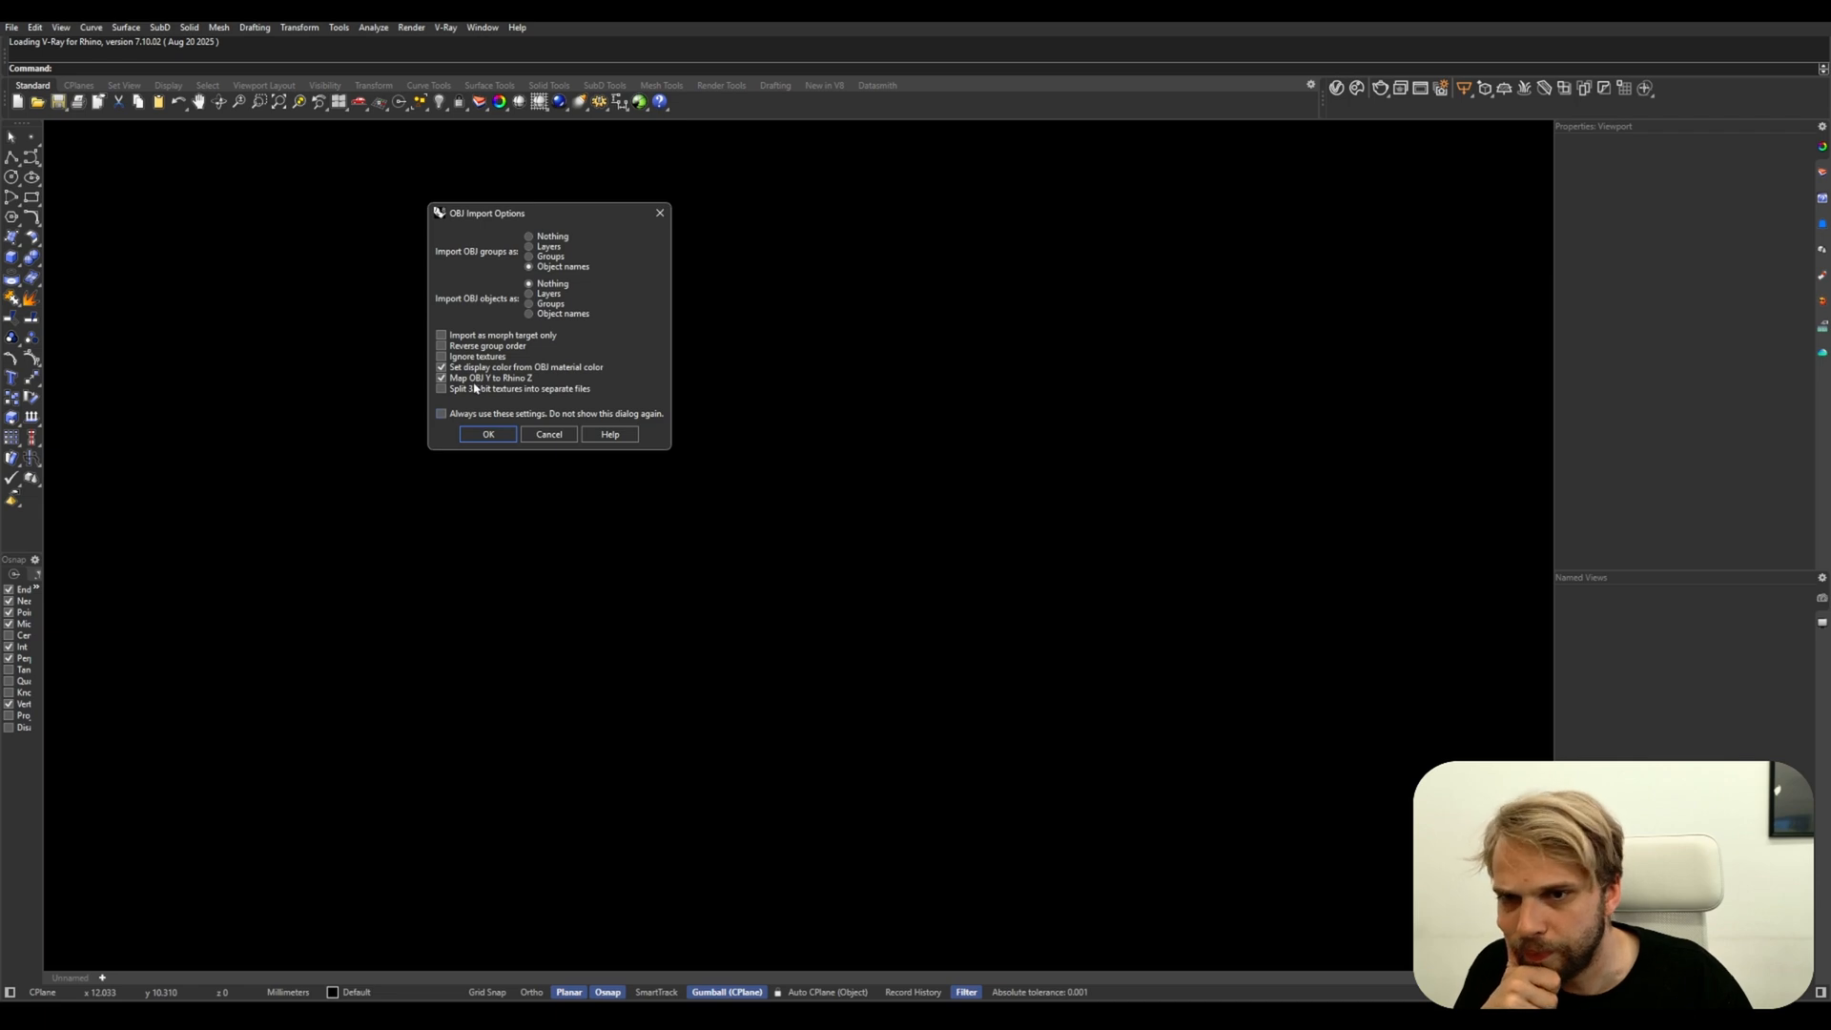
pyautogui.click(488, 434)
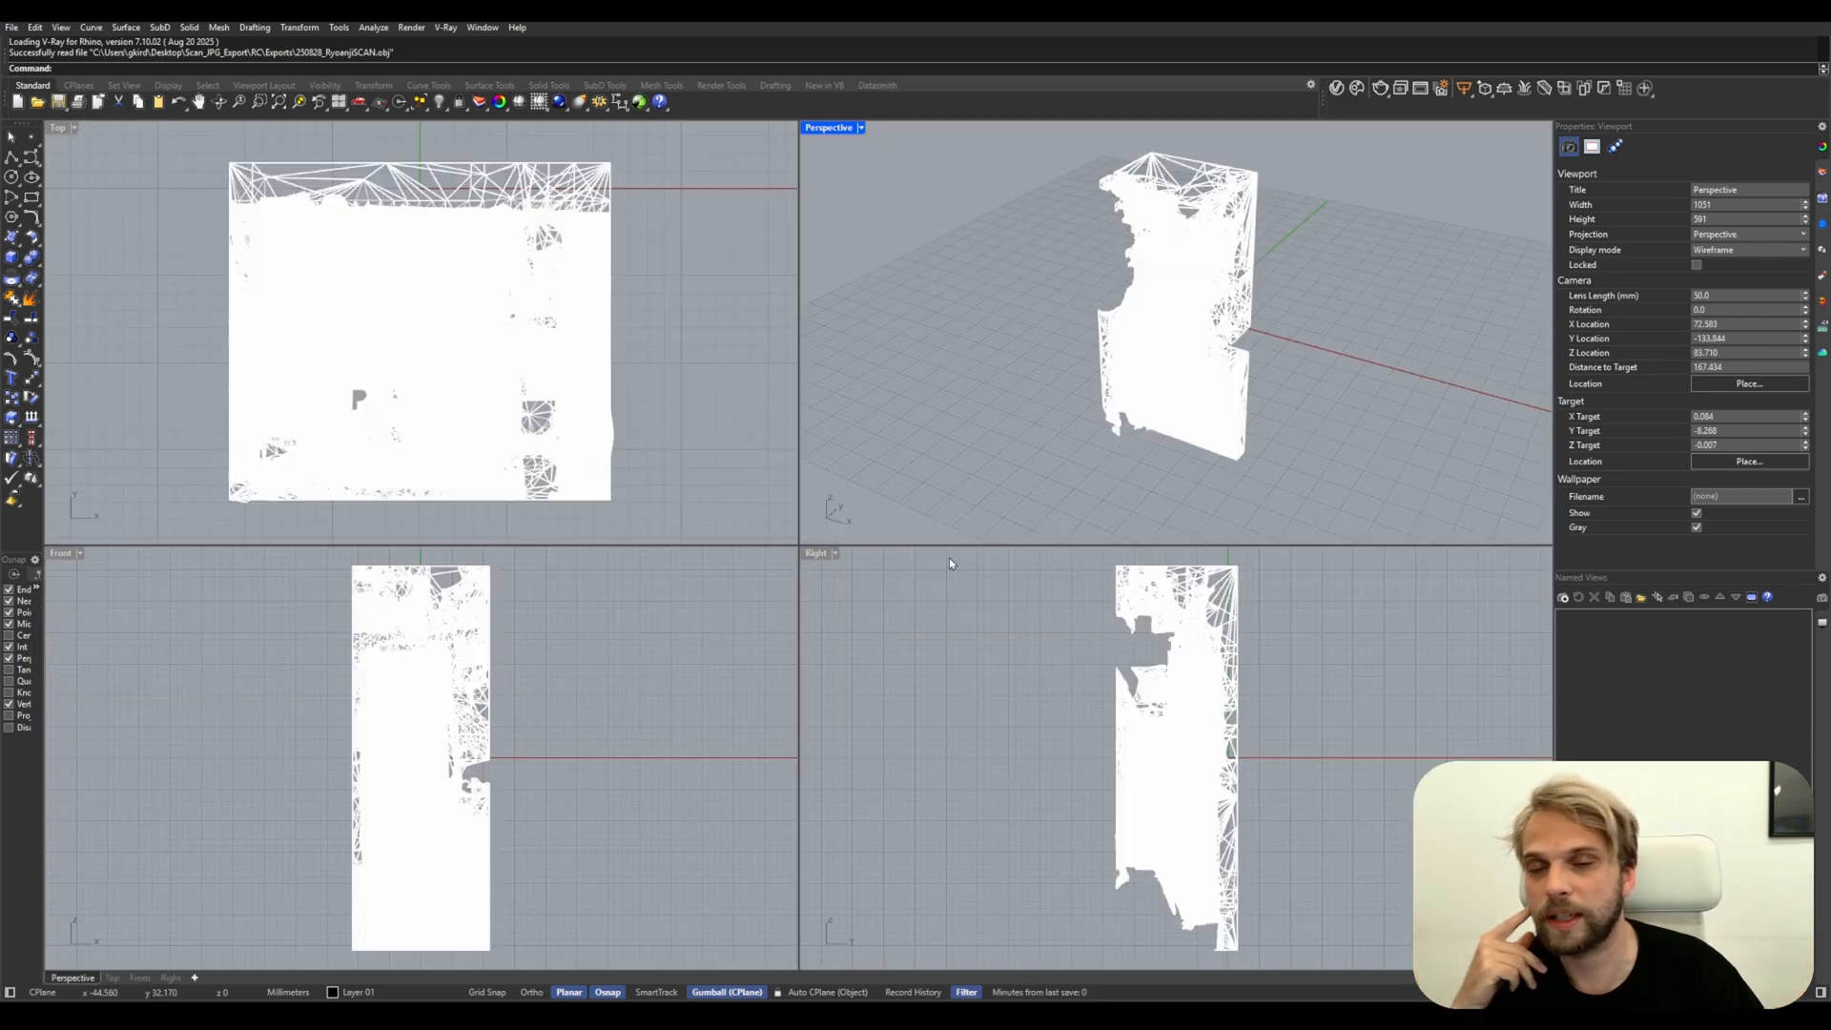
# Maximize the Perspective viewport and view the wireframe of the imported building mesh up close
pyautogui.doubleClick(822, 127)
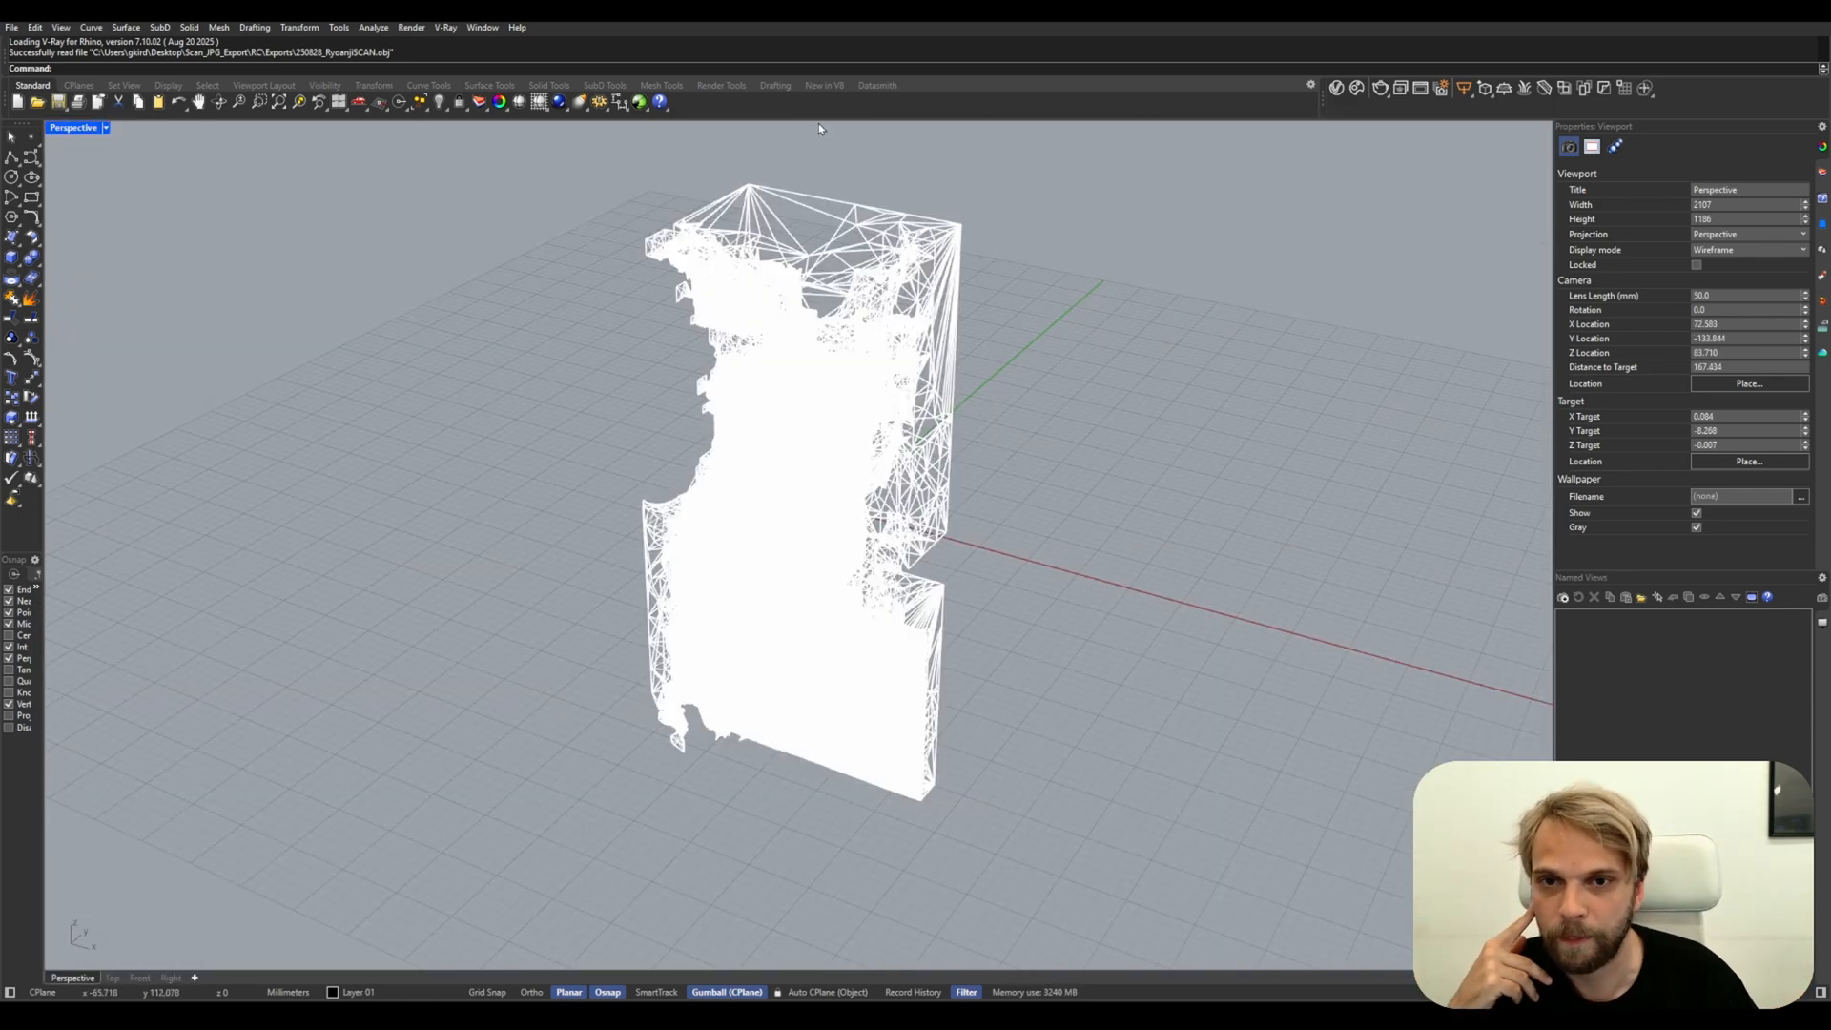
pyautogui.moveTo(818, 134); pyautogui.dragTo(584, 413, button='right')
pyautogui.scroll(5, 584, 413)
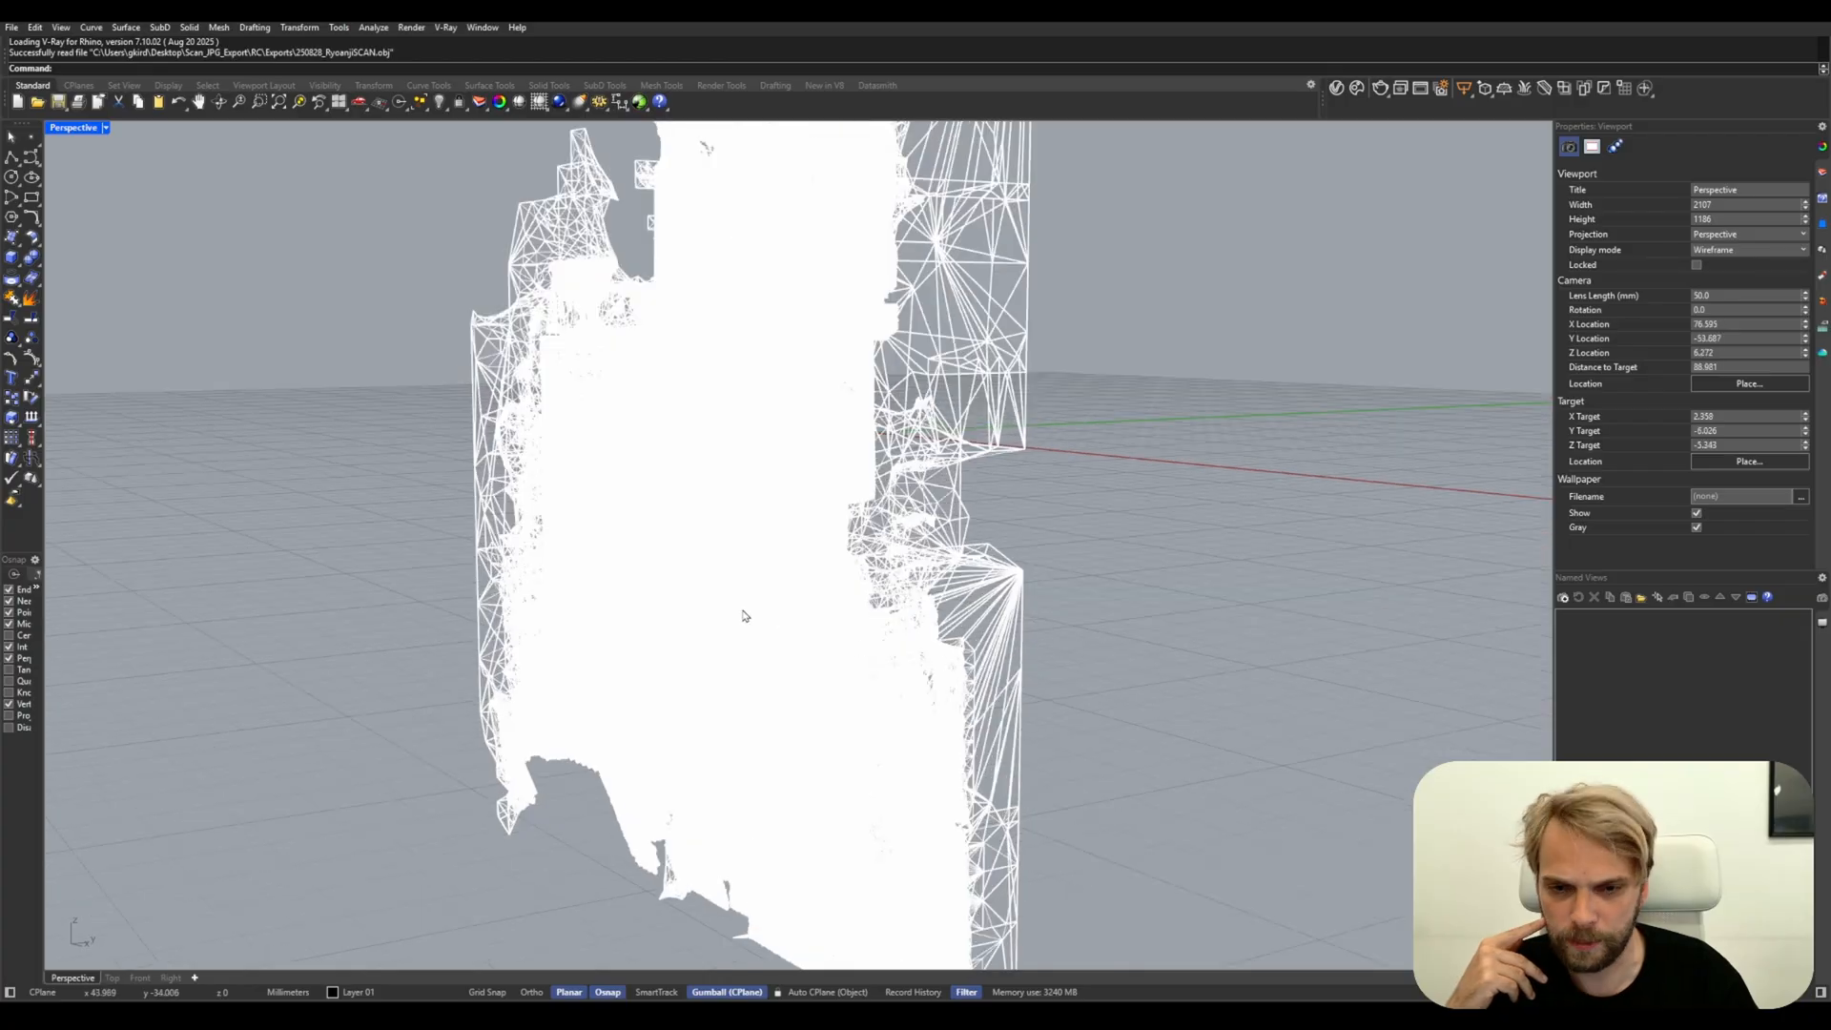
# Check Model 3's triangle count and texture layers in RealityScan, and return to the imported mesh in Rhino
pyautogui.click(320, 459)
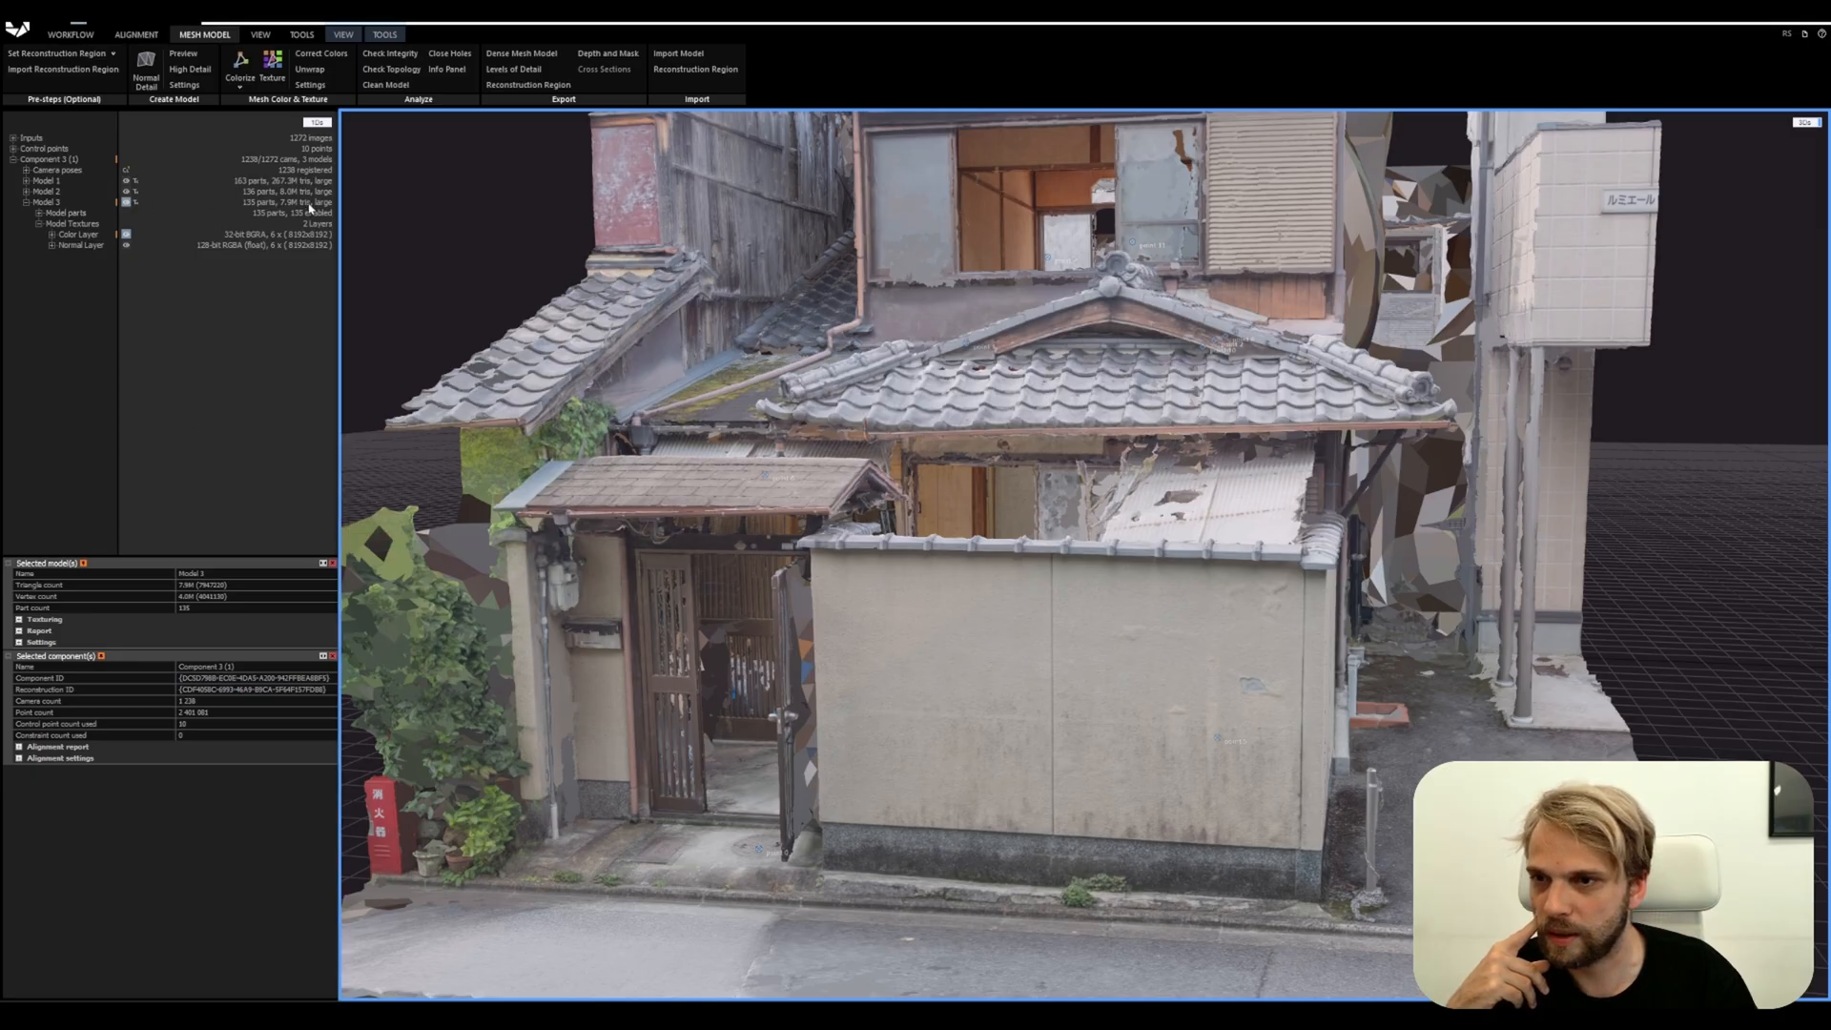
pyautogui.click(25, 202)
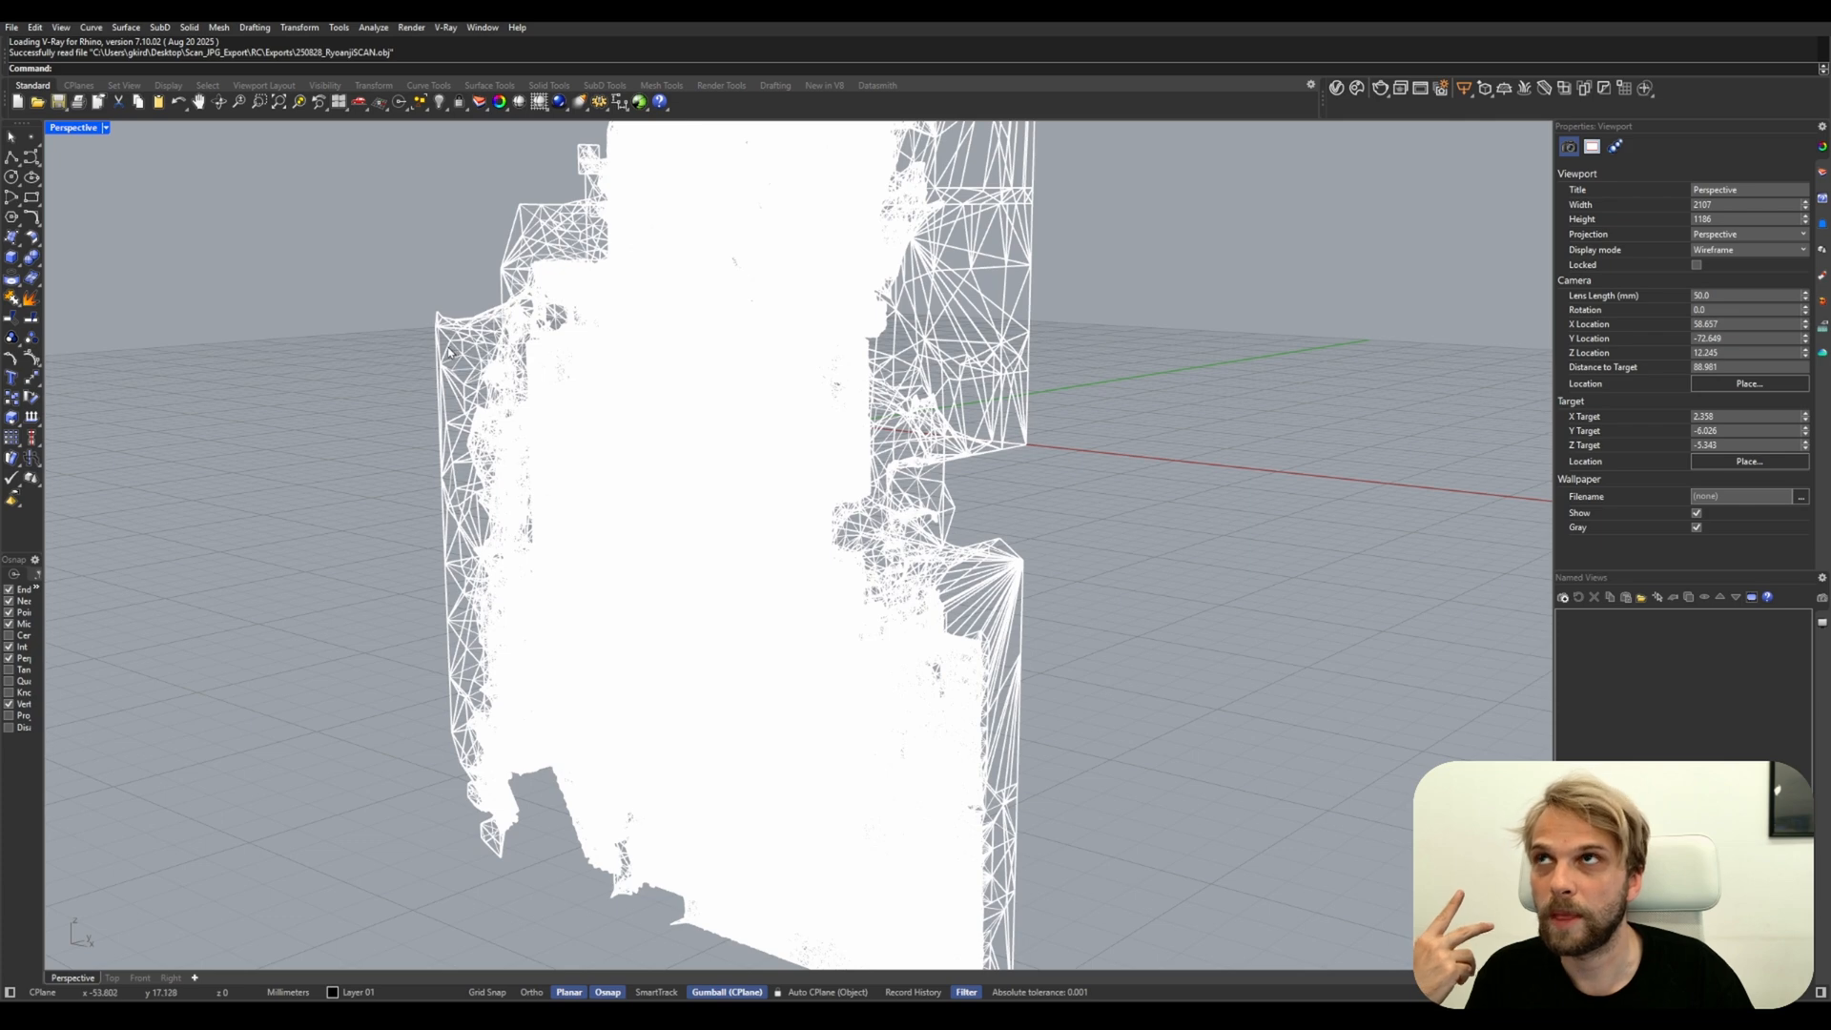
pyautogui.moveTo(265, 402); pyautogui.dragTo(311, 417, button='right')
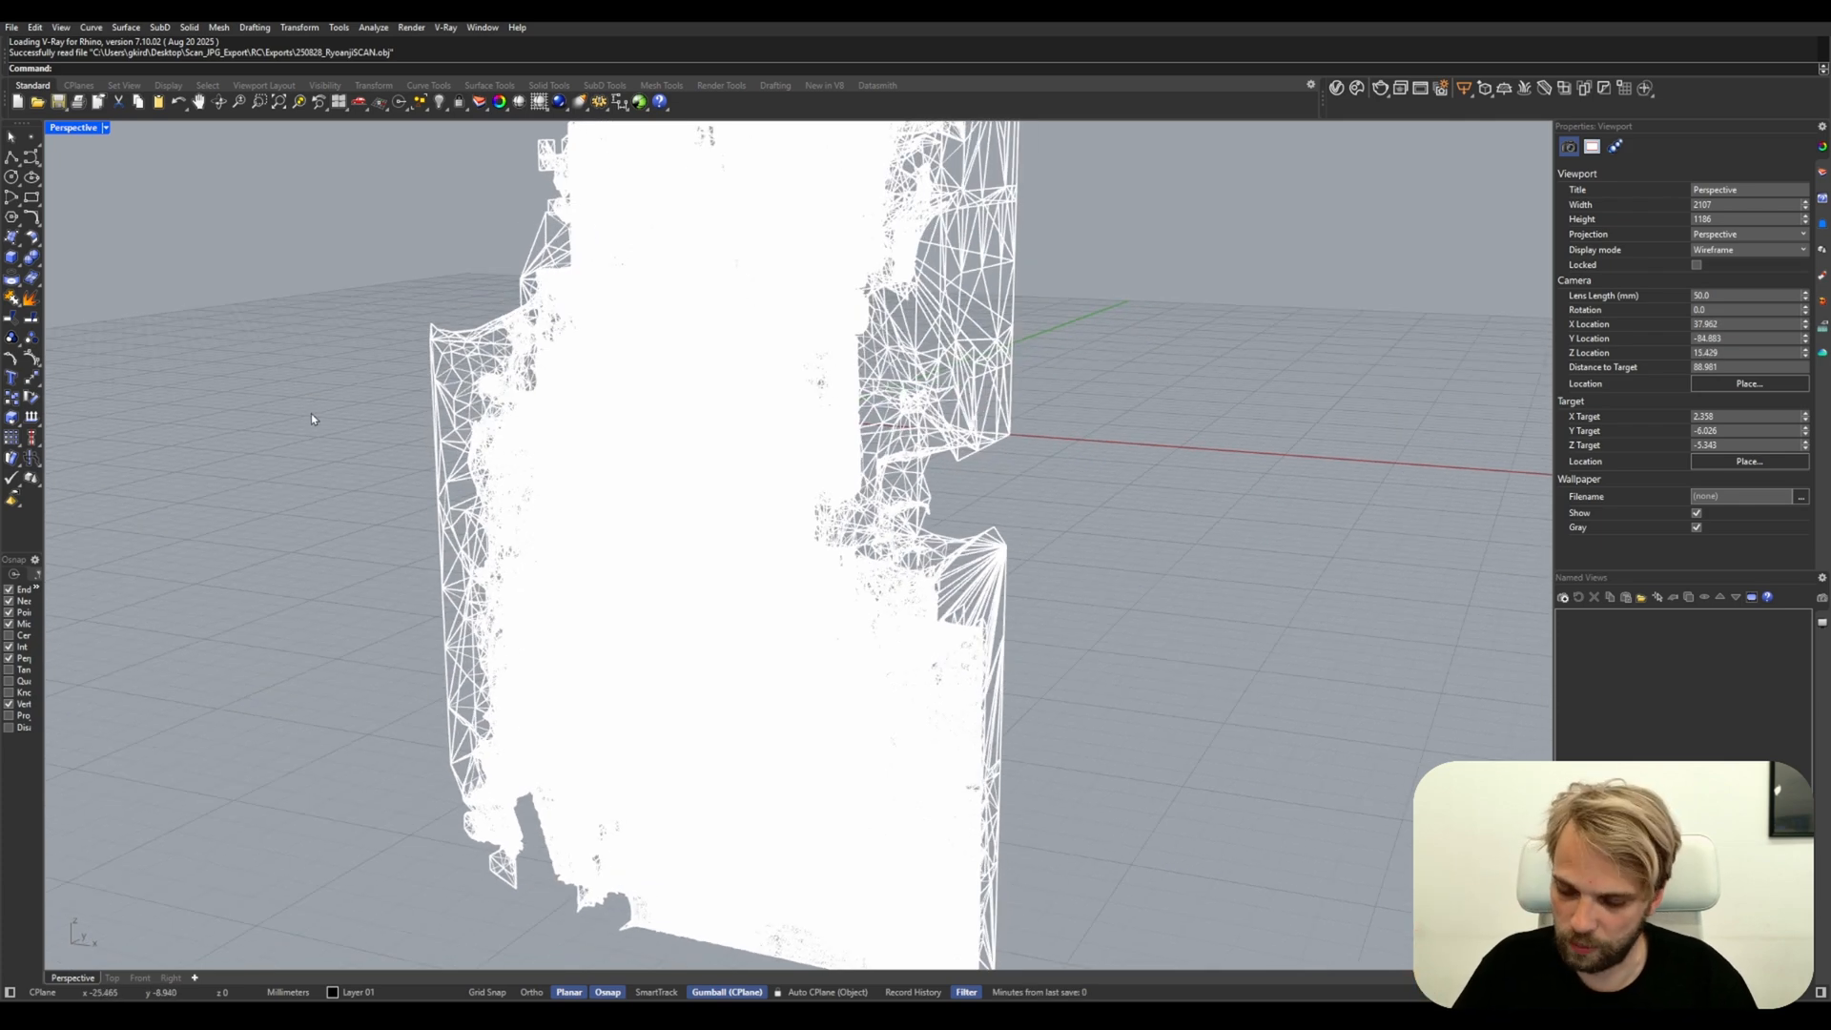
# Select all the imported building meshes and group them
pyautogui.hotkey('ctrl', 'a')
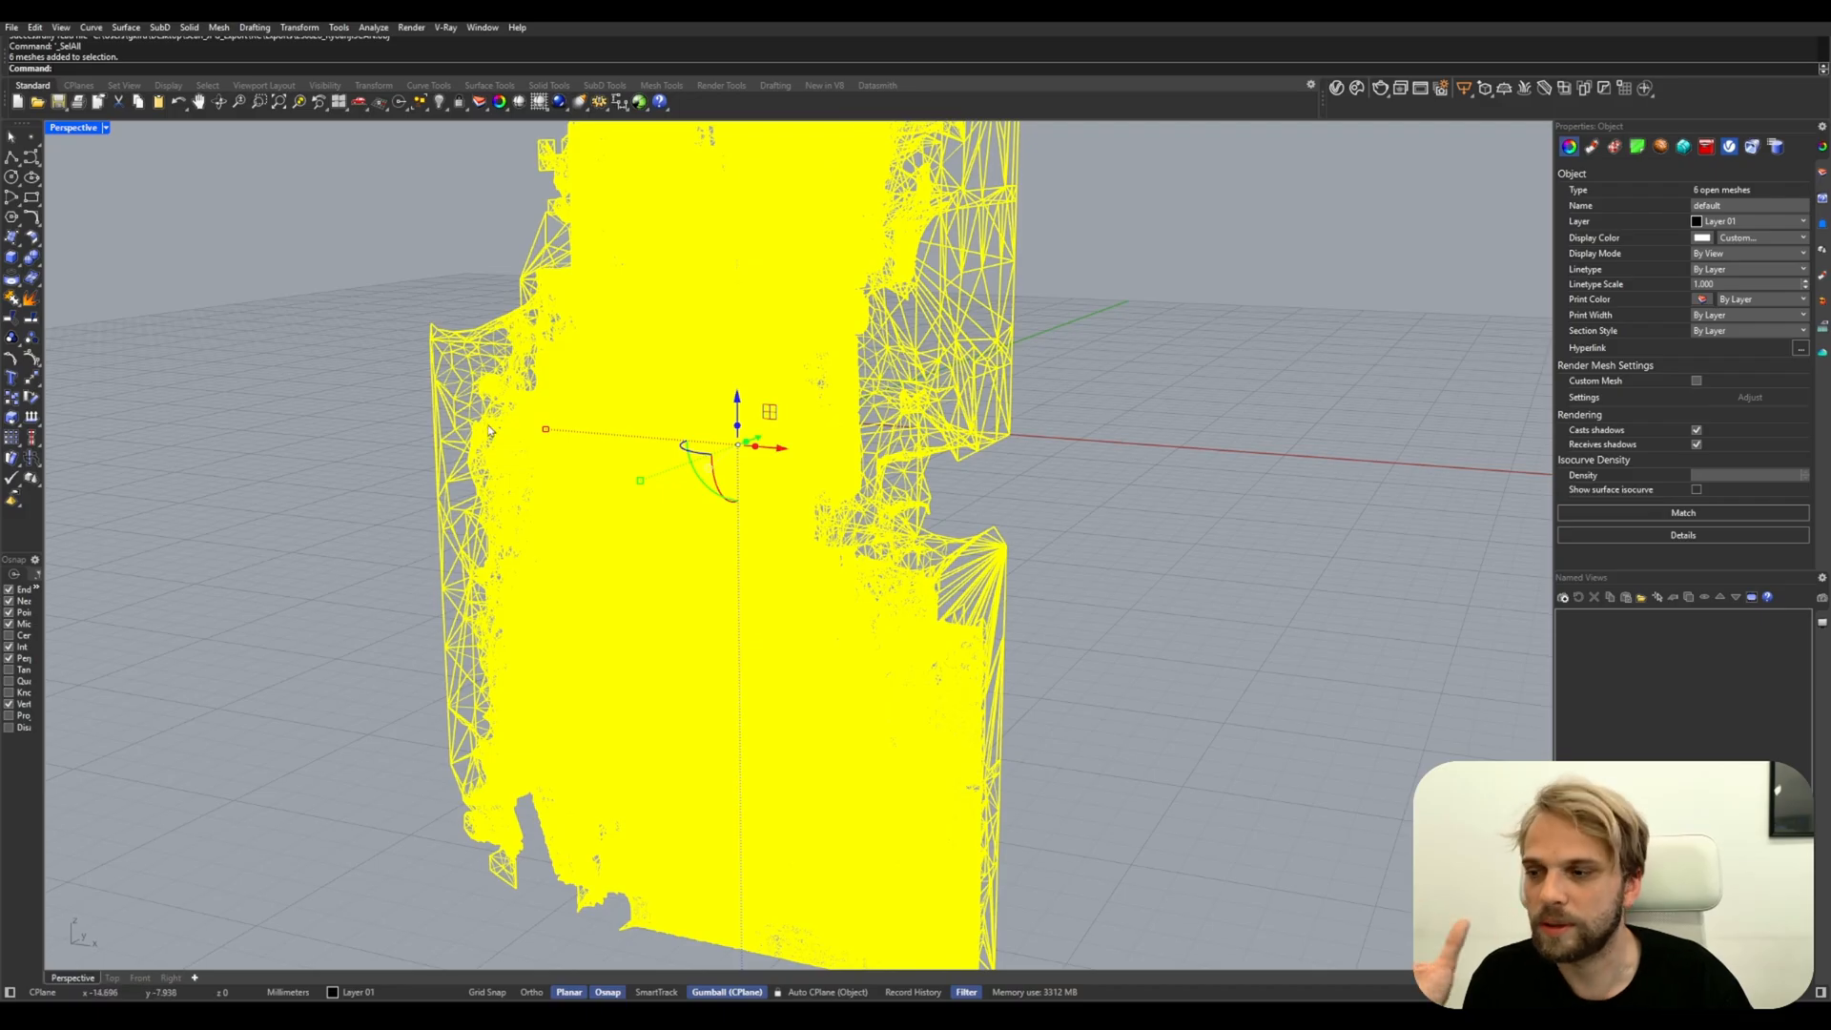
pyautogui.moveTo(483, 444); pyautogui.dragTo(442, 582, button='right')
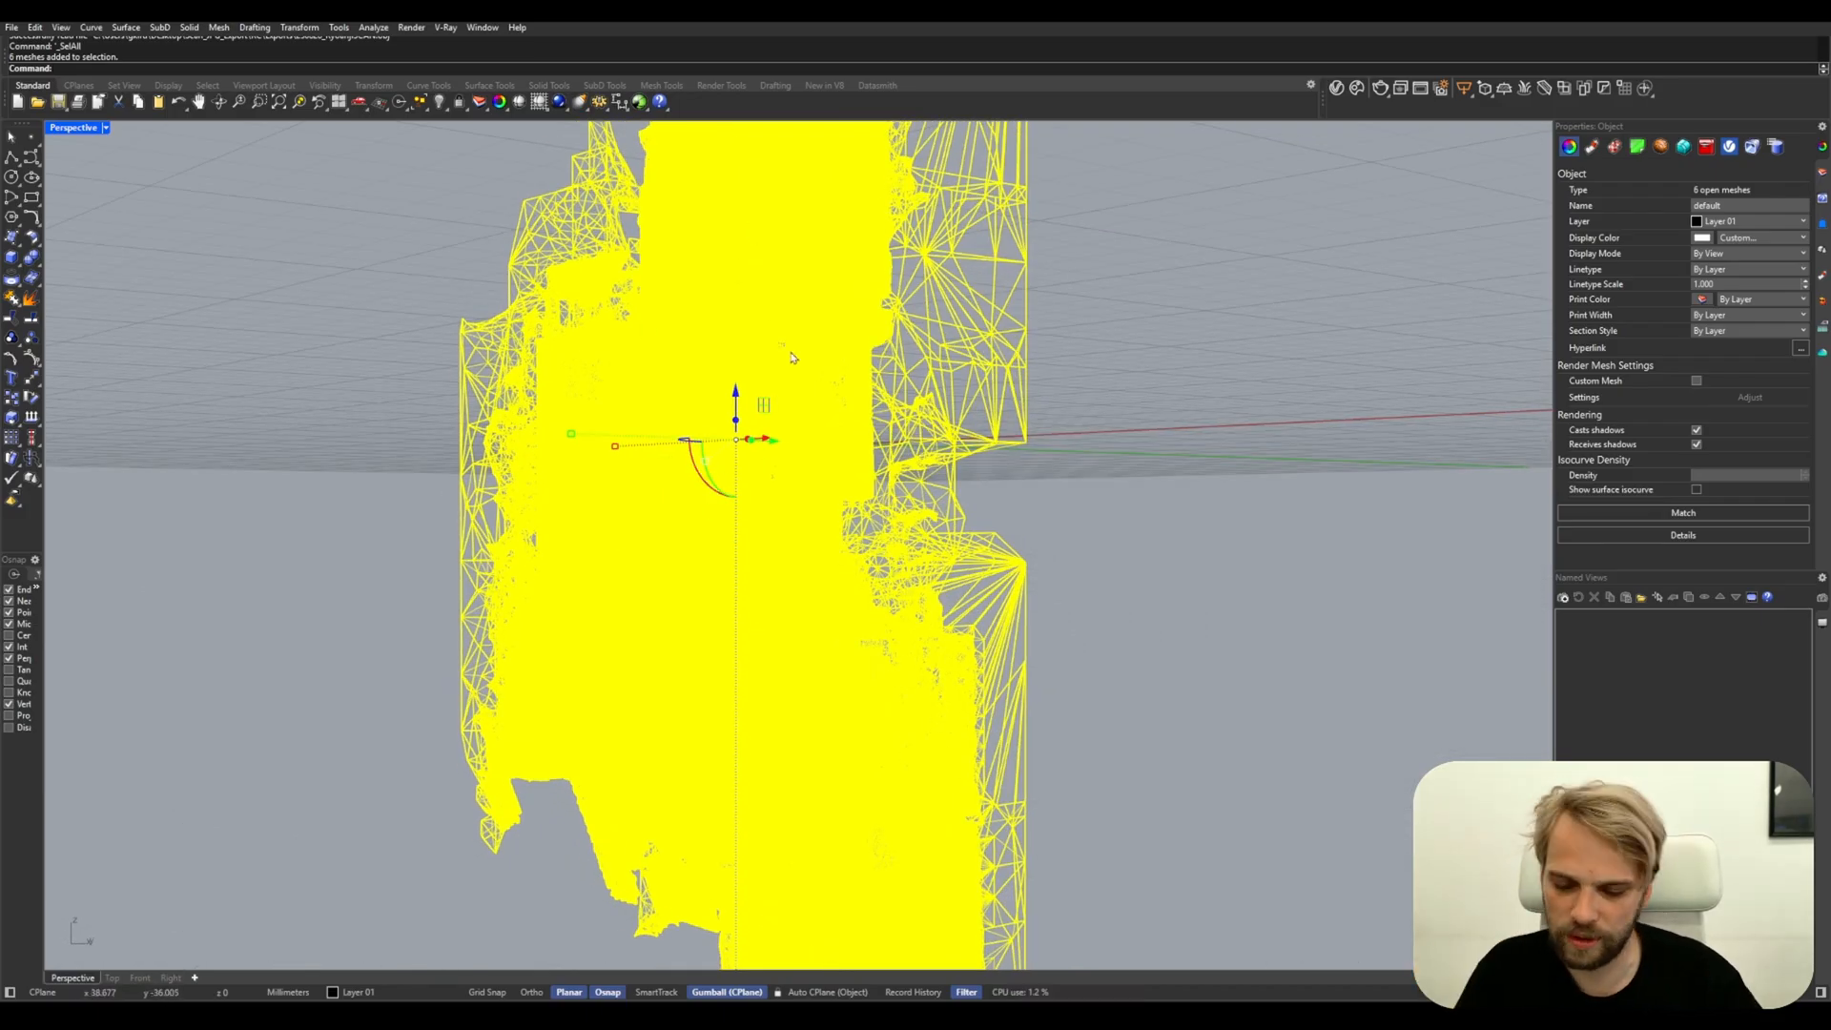
pyautogui.write('Group')
pyautogui.press('Return')
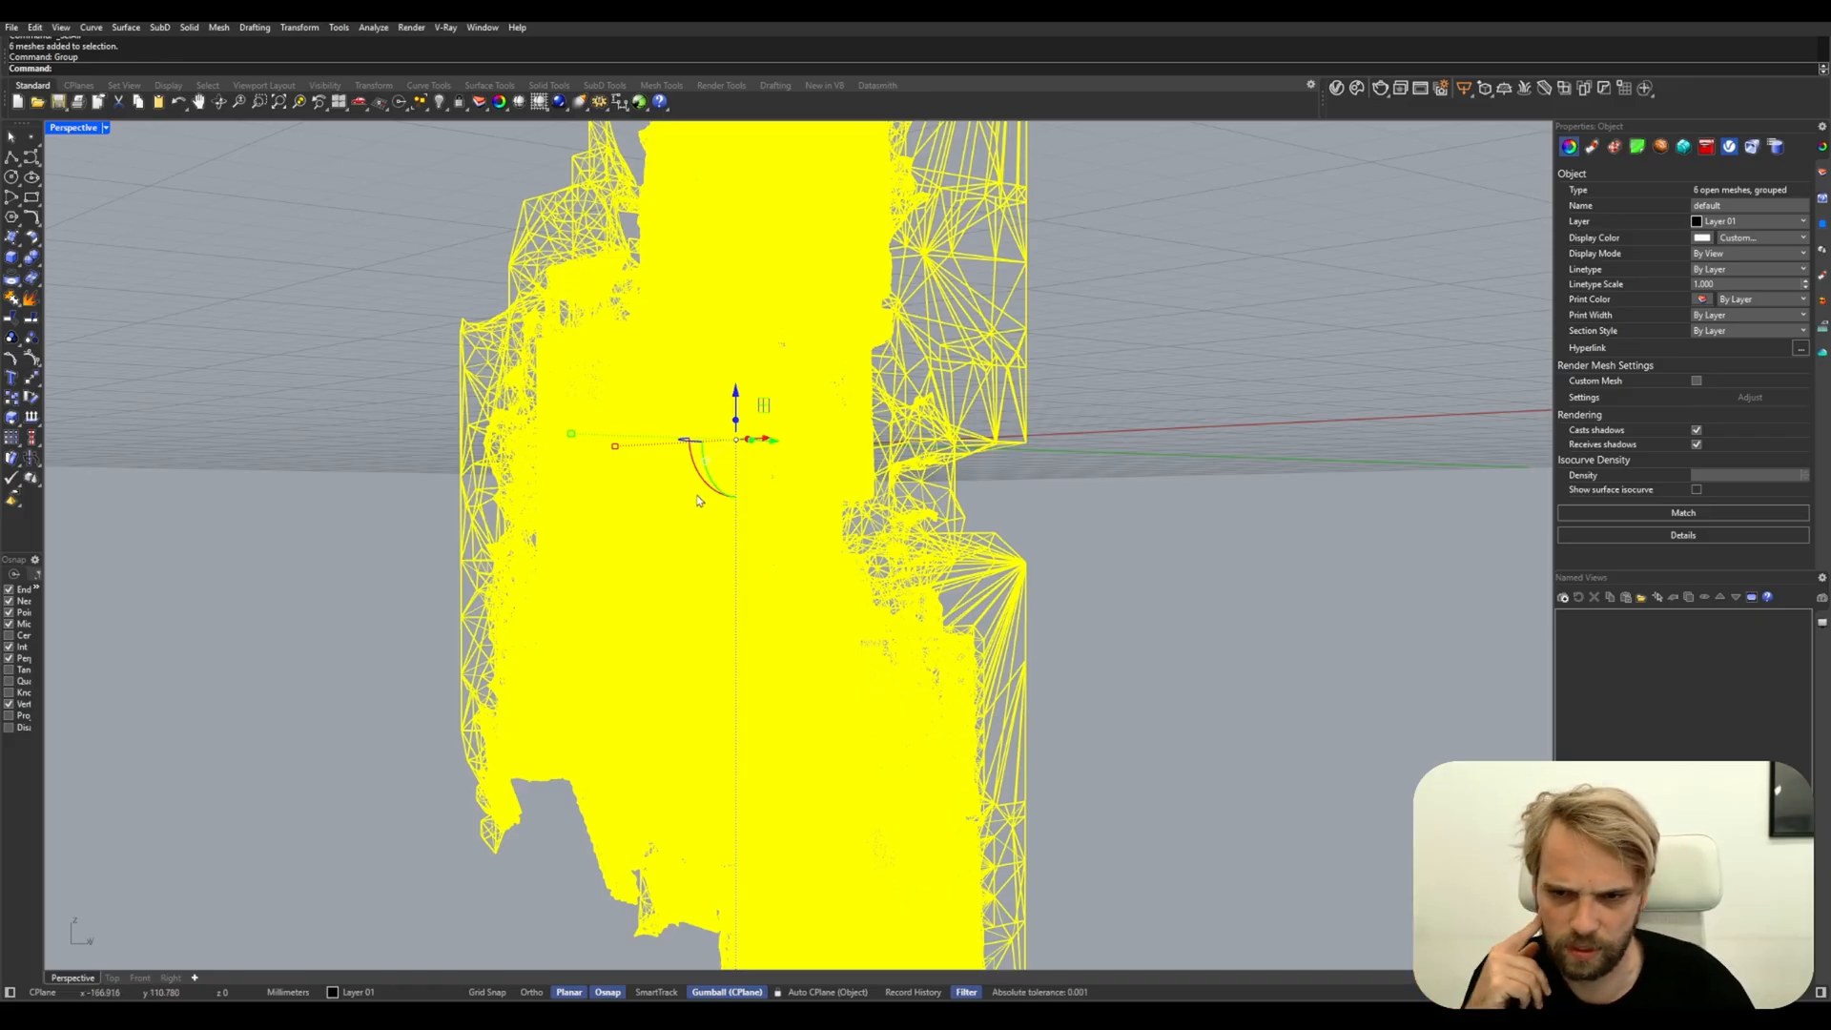
# Rotate the grouped building mesh with the gumball and set the Perspective viewport to the Rendered display mode
pyautogui.moveTo(715, 486); pyautogui.dragTo(438, 438)
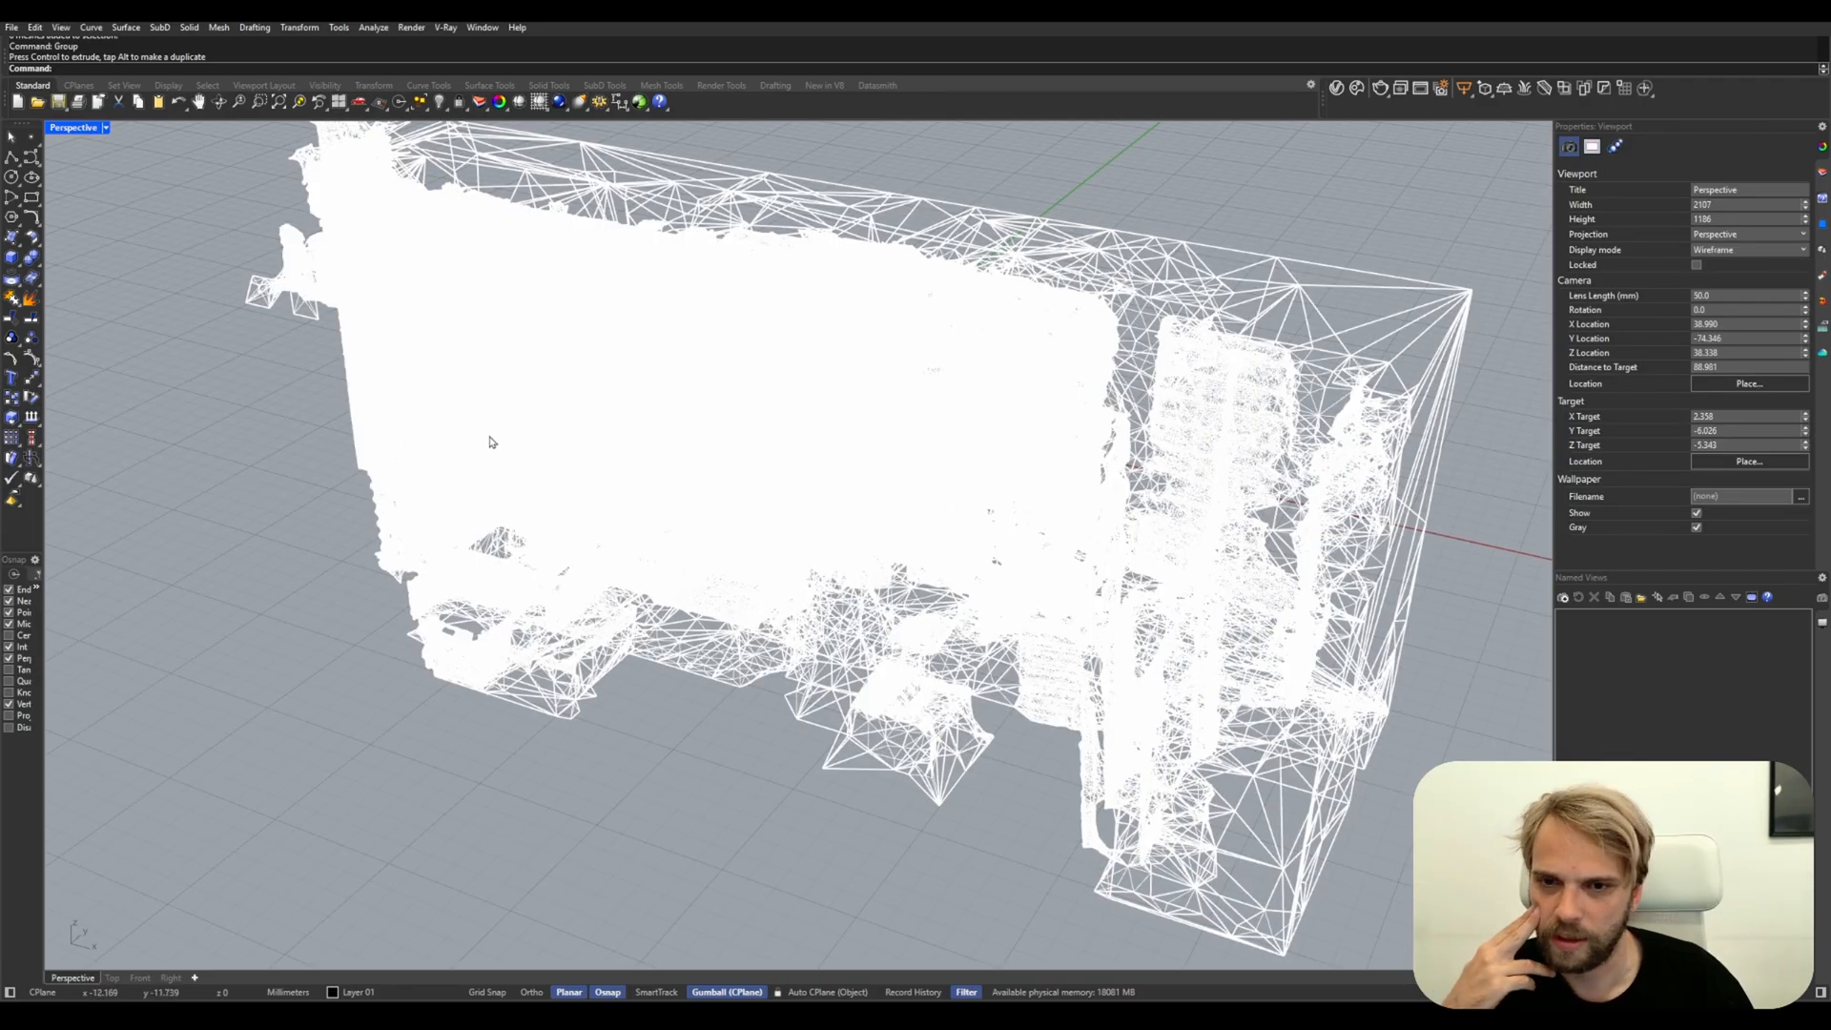
pyautogui.moveTo(490, 437); pyautogui.dragTo(273, 260, button='right')
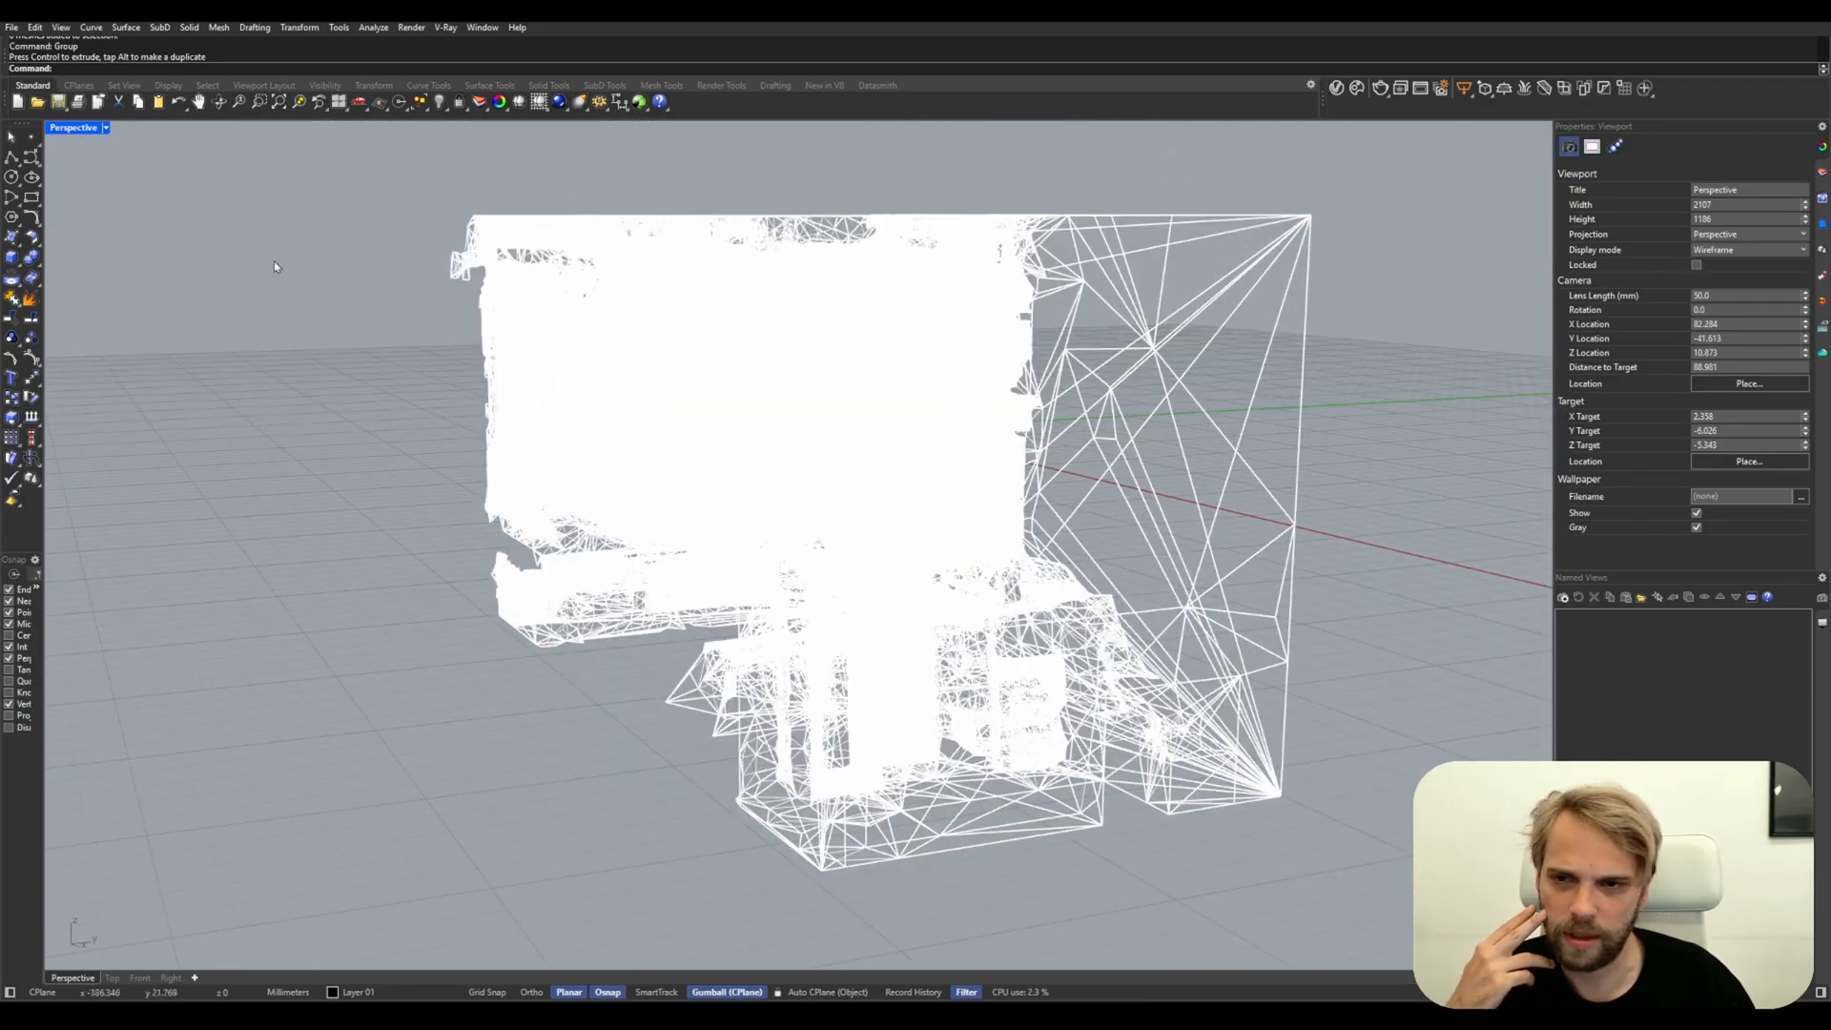
pyautogui.click(68, 127)
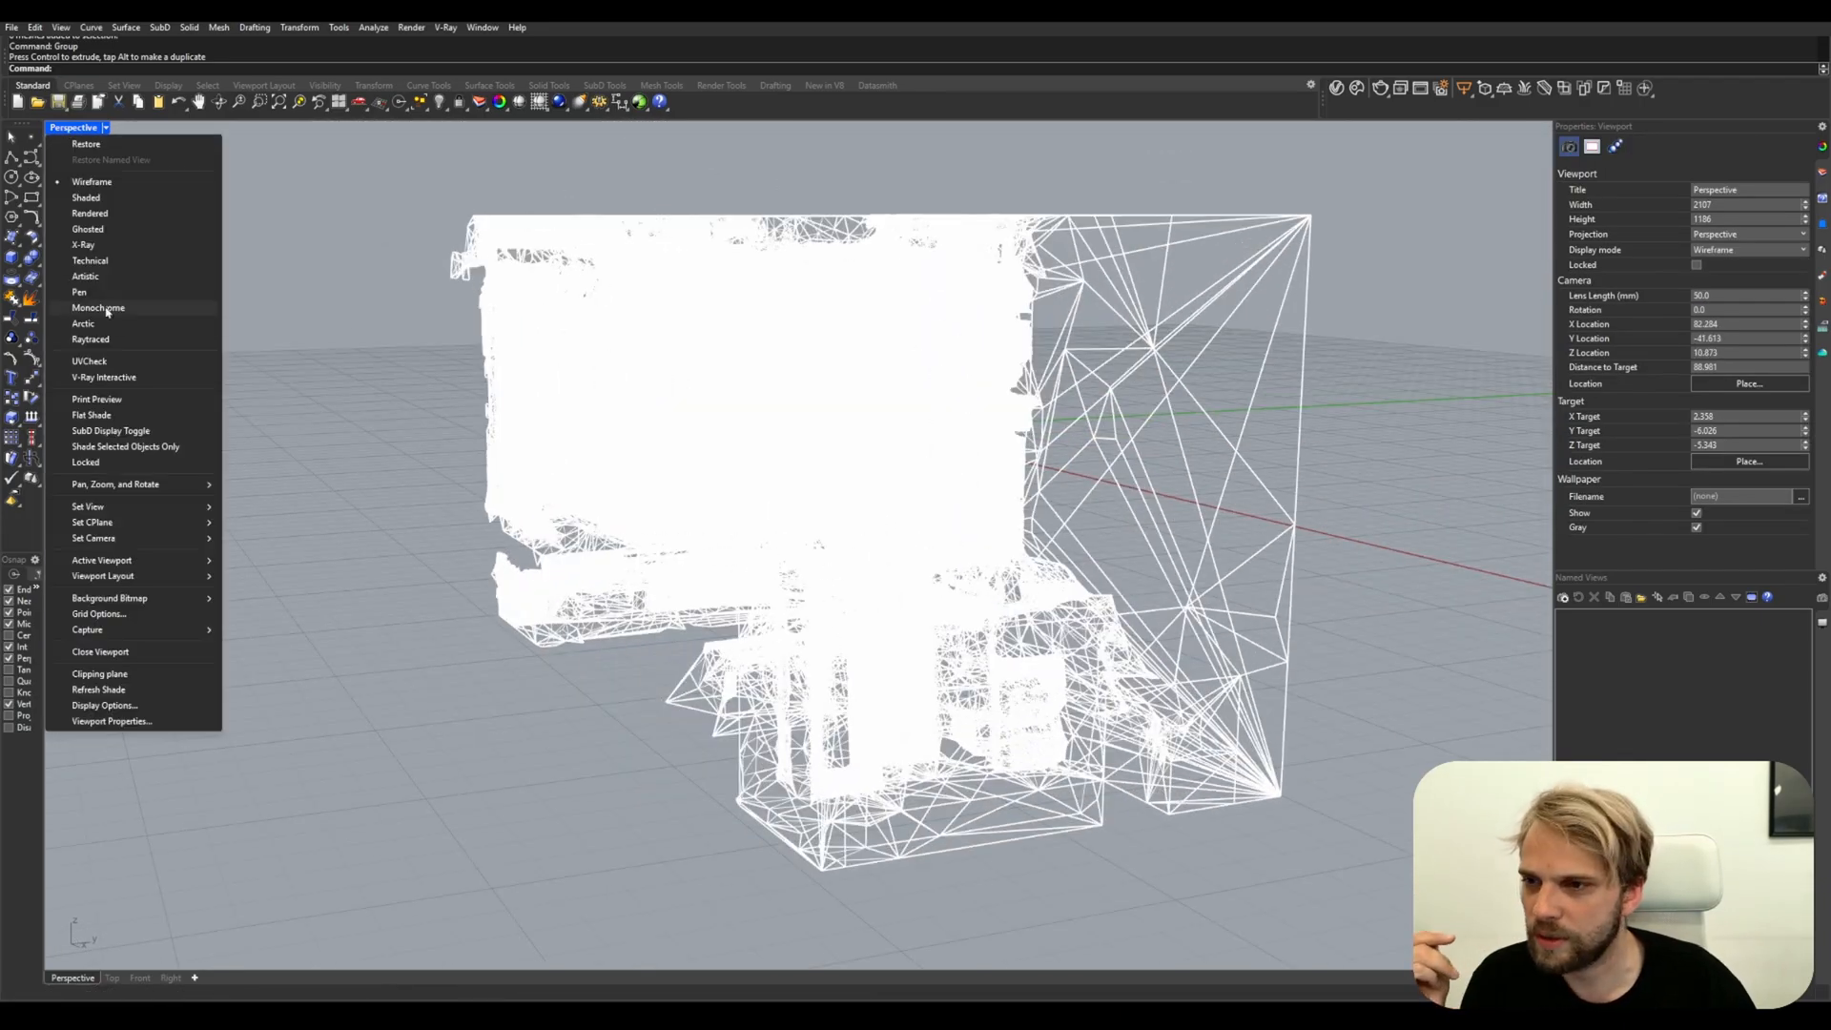
pyautogui.click(122, 214)
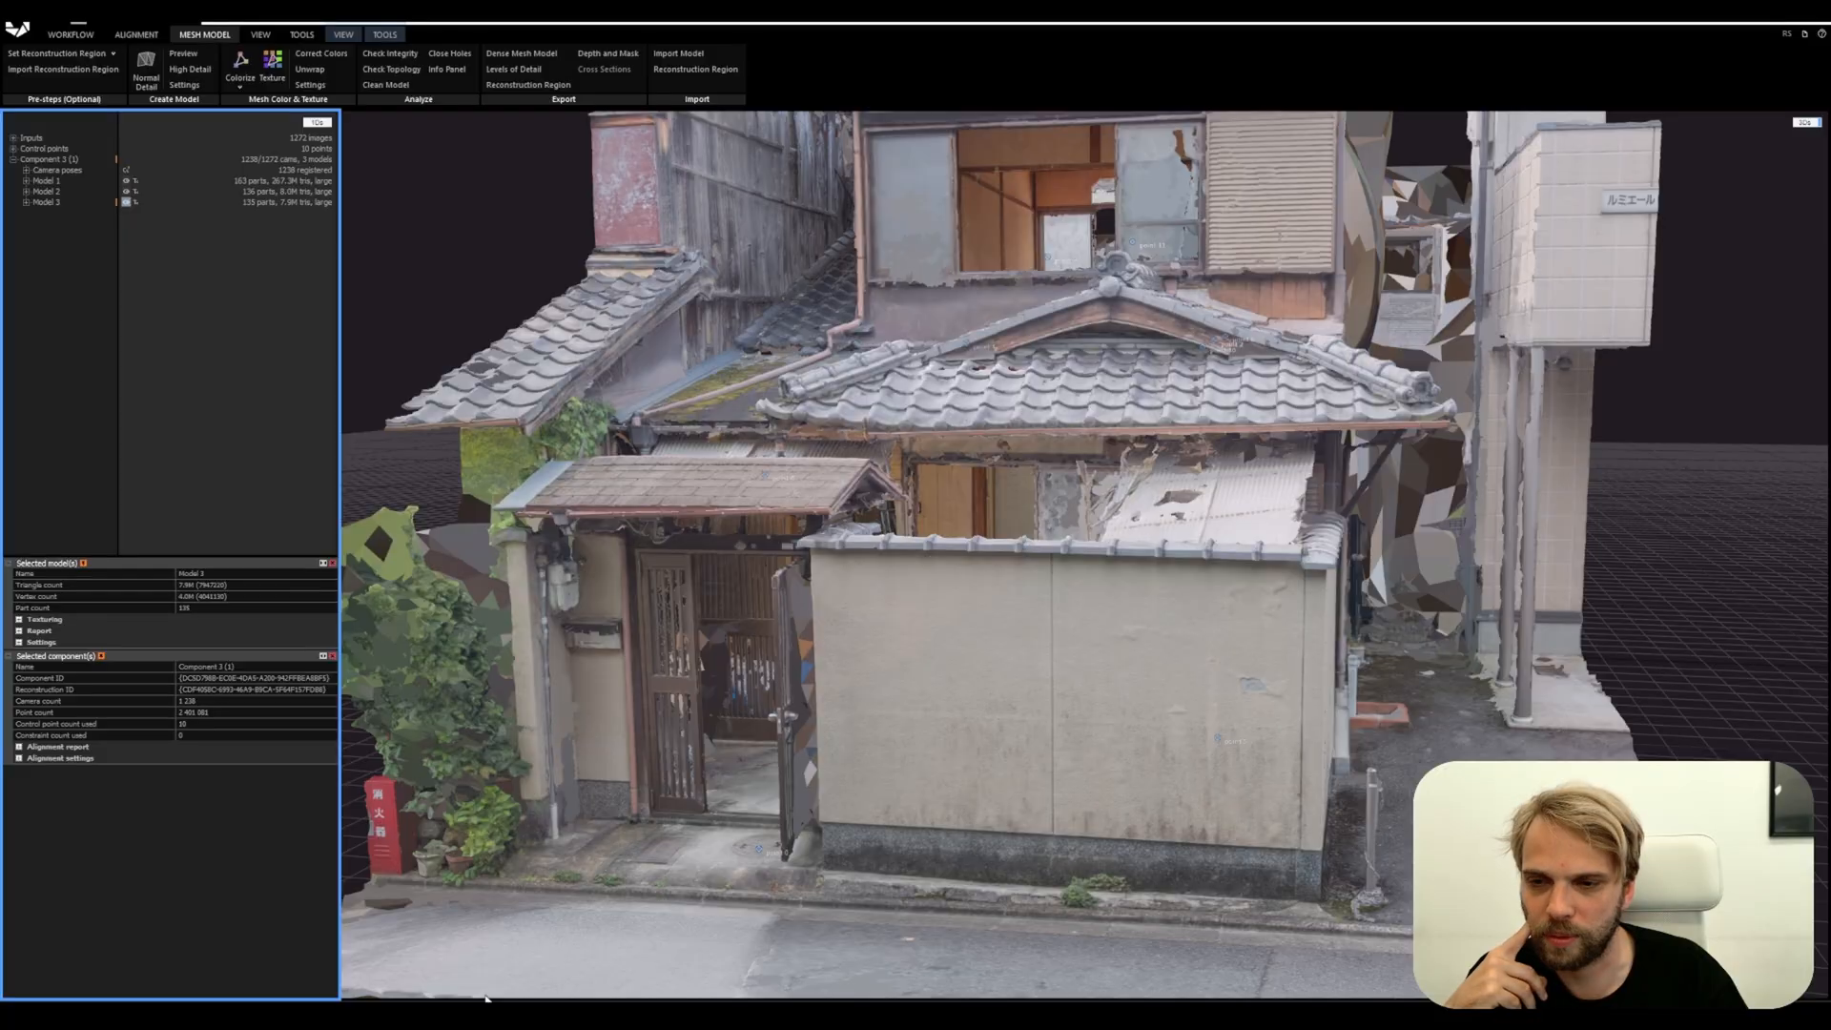
# Switch to RealityScan and examine the street facade and tiled roof of the textured Model 3
pyautogui.moveTo(979, 494); pyautogui.dragTo(914, 557)
pyautogui.scroll(4, 913, 557)
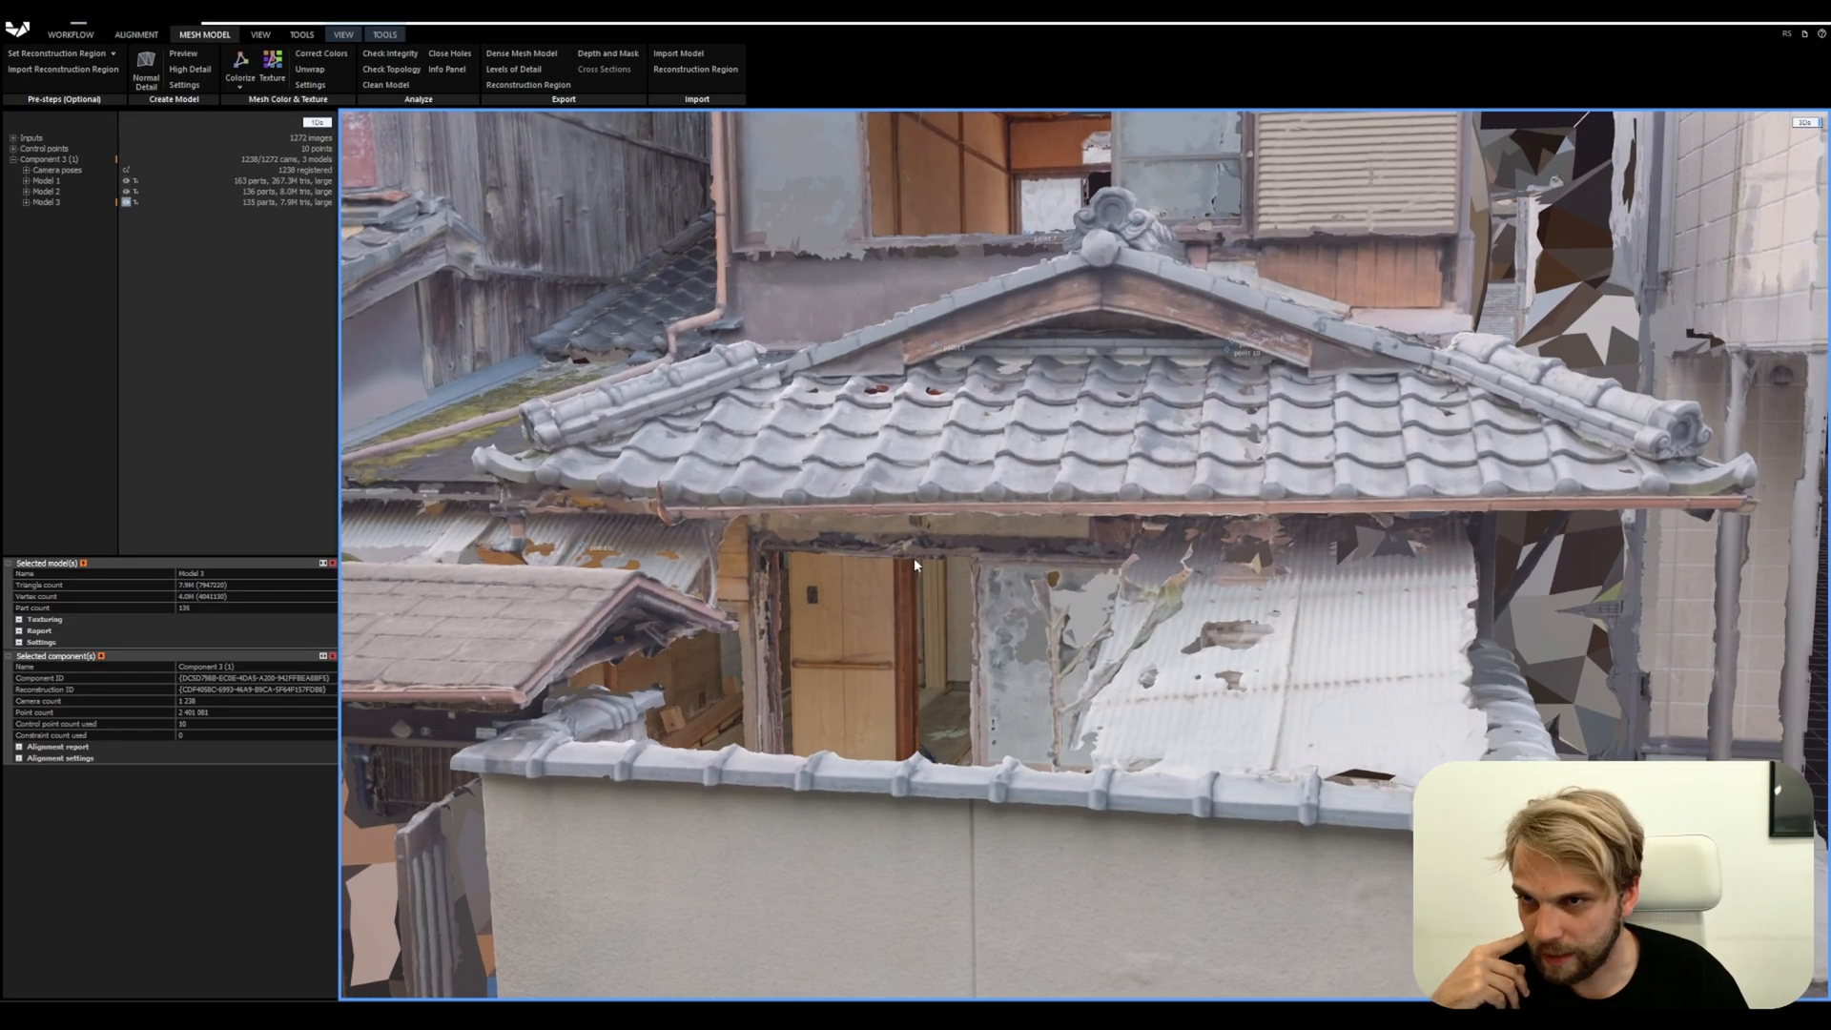
pyautogui.scroll(-4, 914, 557)
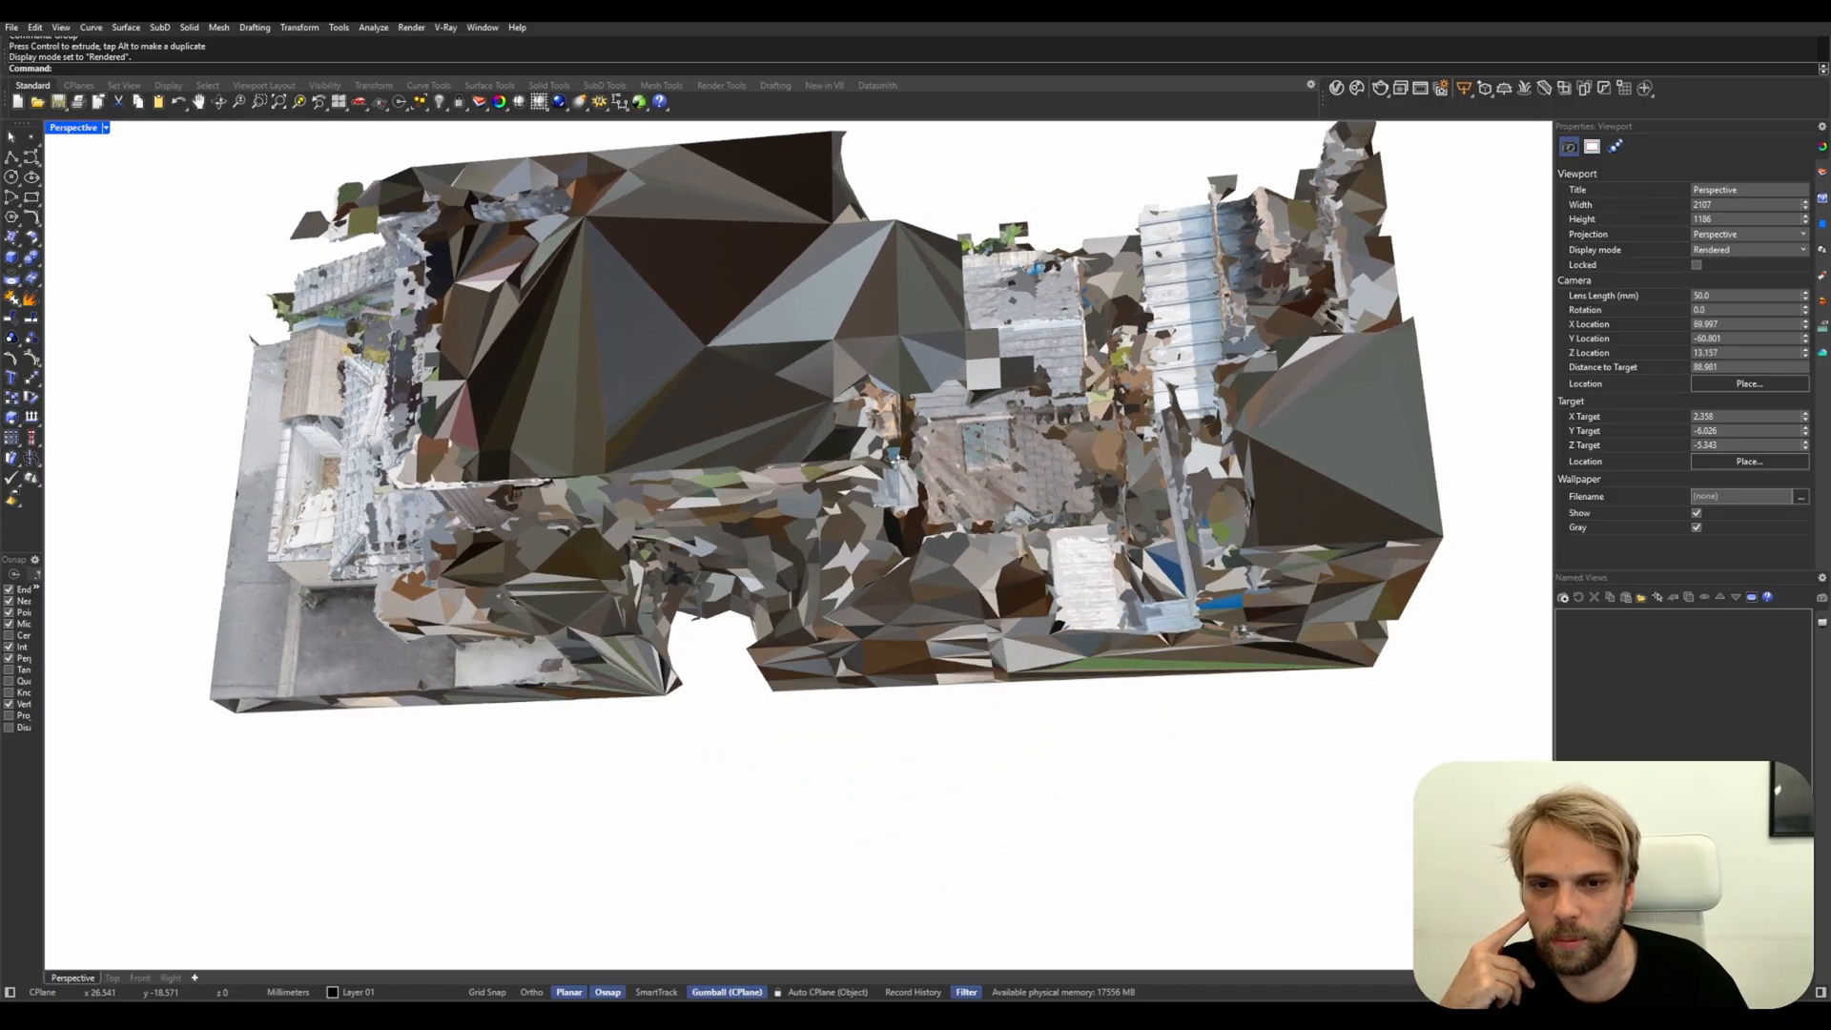
# In Rhino, rotate the whole mesh group with the gumball's red arc so the building stands upright, and clear the selection
pyautogui.moveTo(896, 461); pyautogui.dragTo(749, 488, button='right')
pyautogui.scroll(-4, 953, 534)
pyautogui.scroll(4, 744, 477)
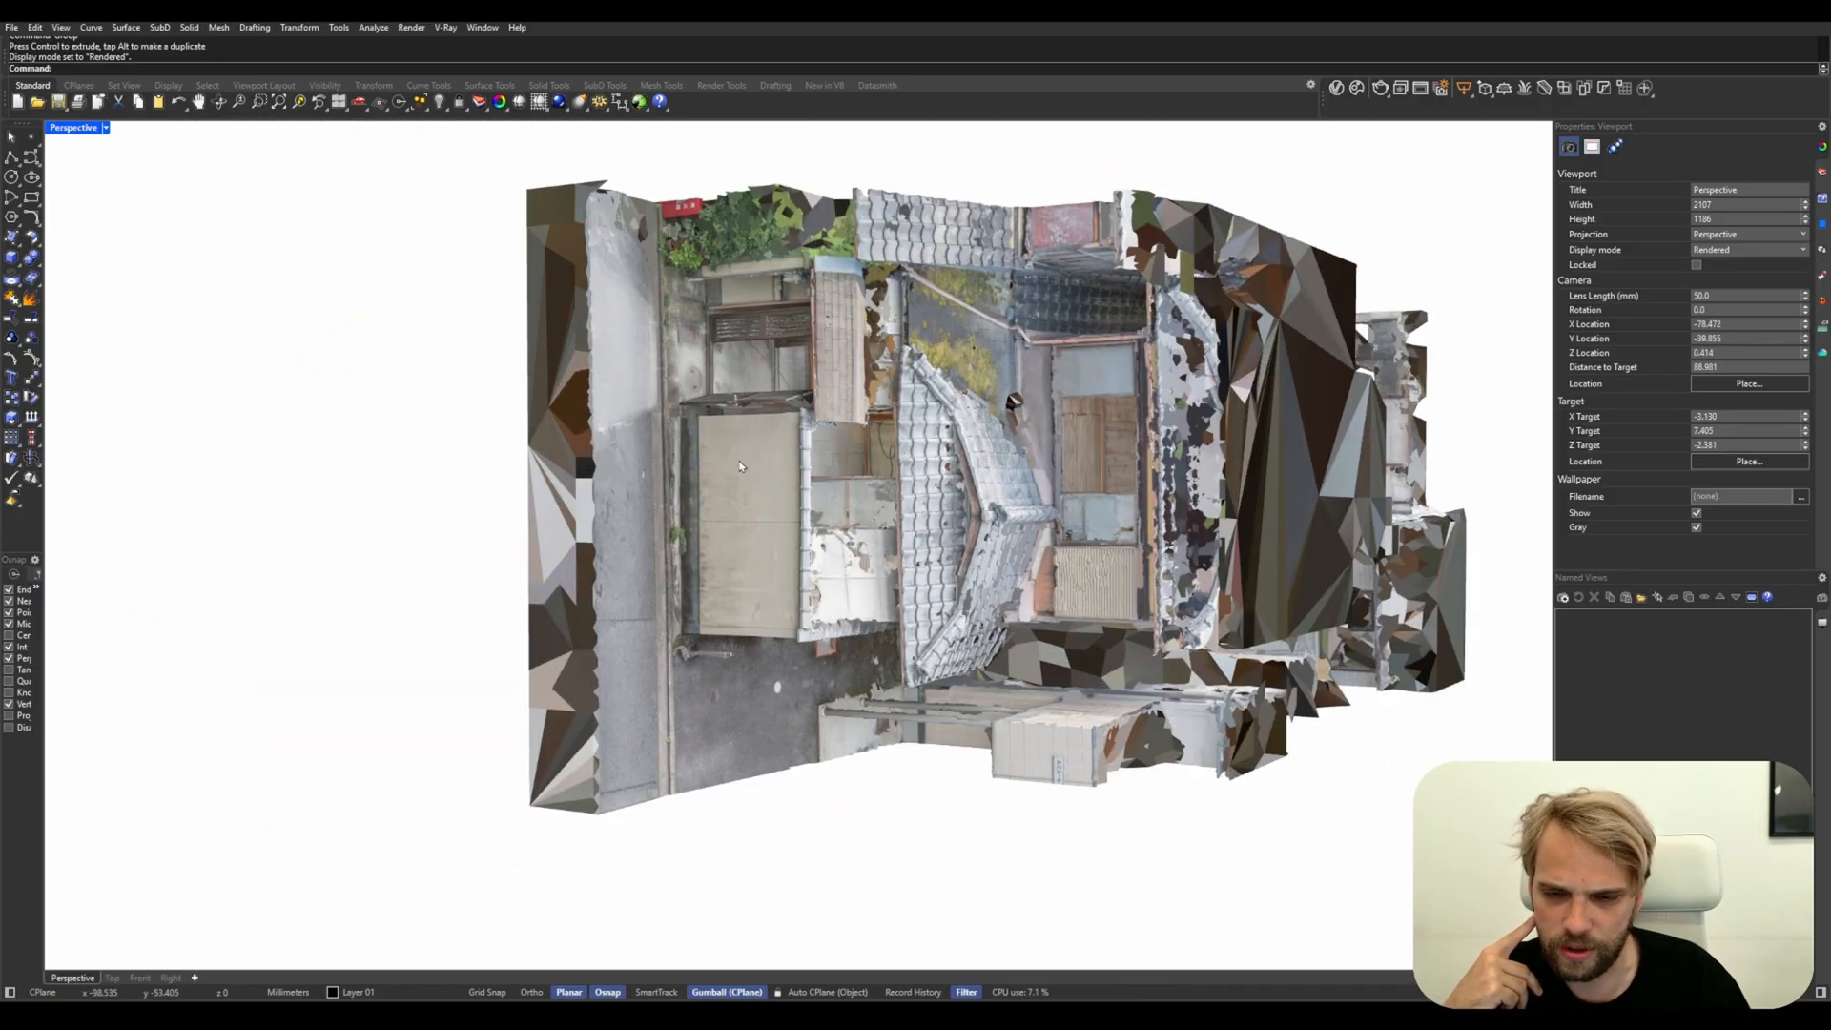
pyautogui.hotkey('ctrl', 'a')
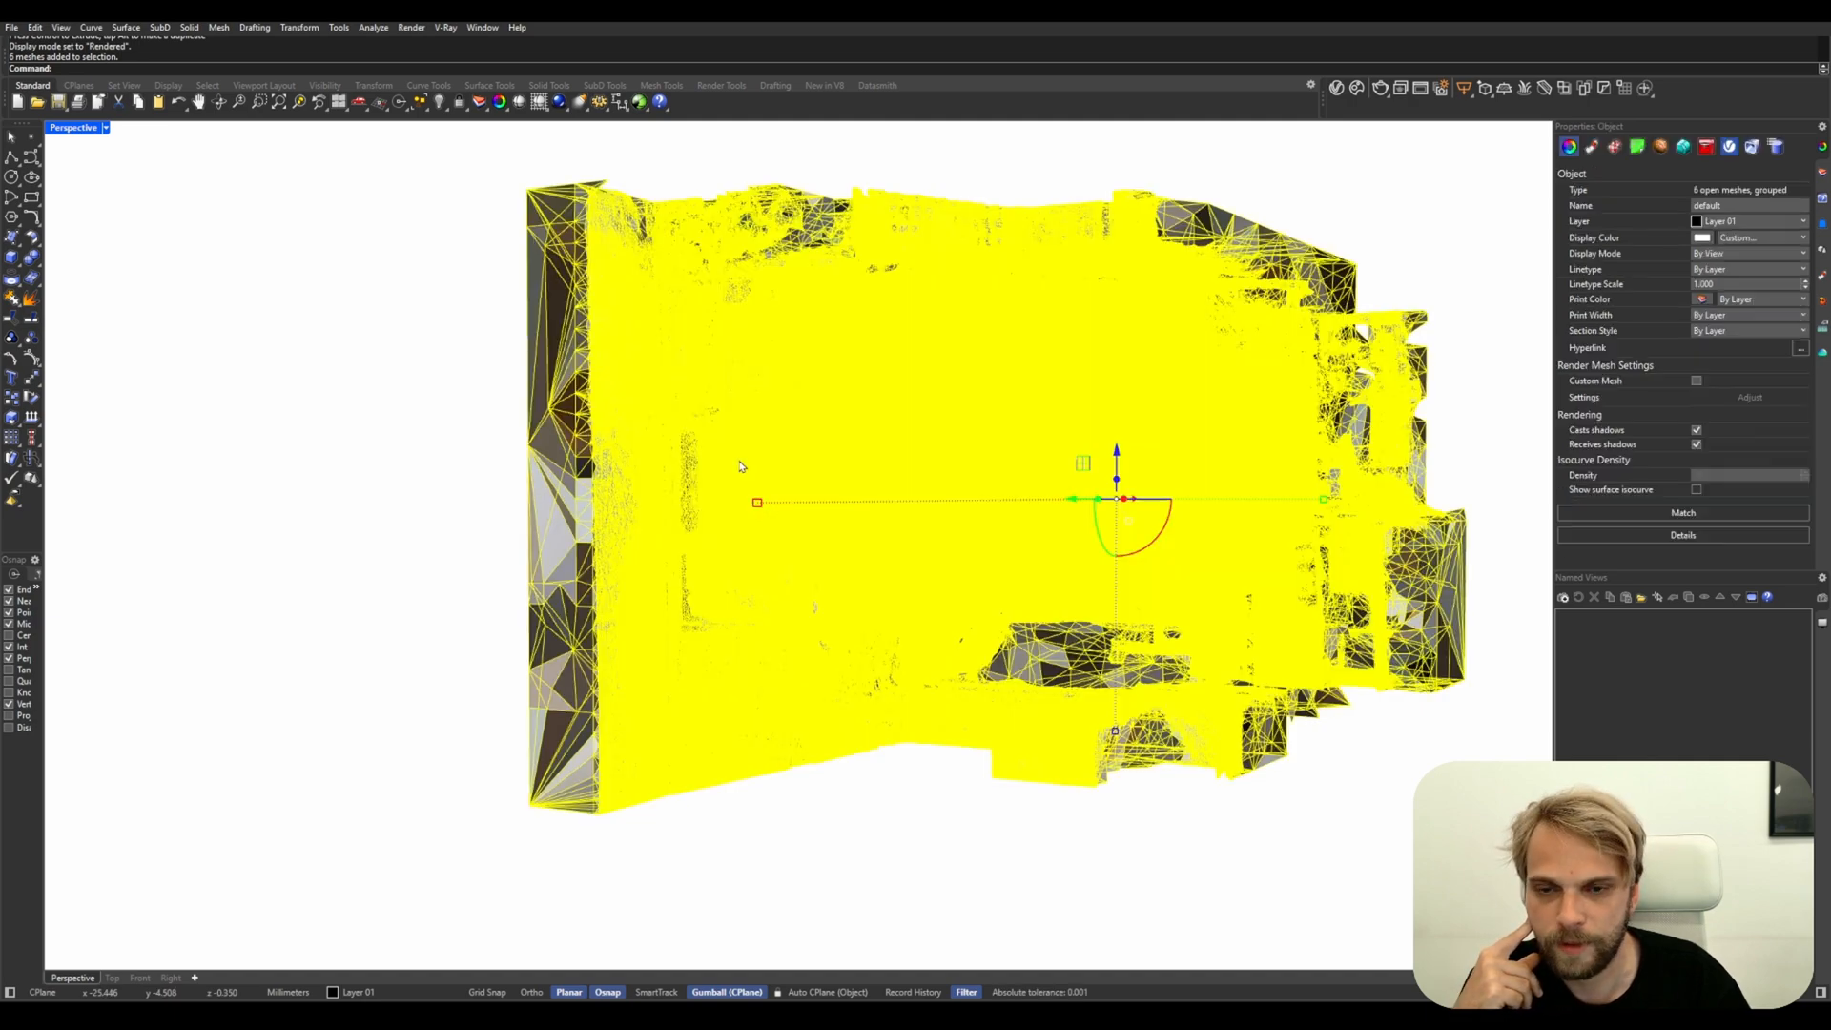
pyautogui.keyDown('shift'); pyautogui.moveTo(1165, 543); pyautogui.dragTo(1255, 379); pyautogui.keyUp('shift')
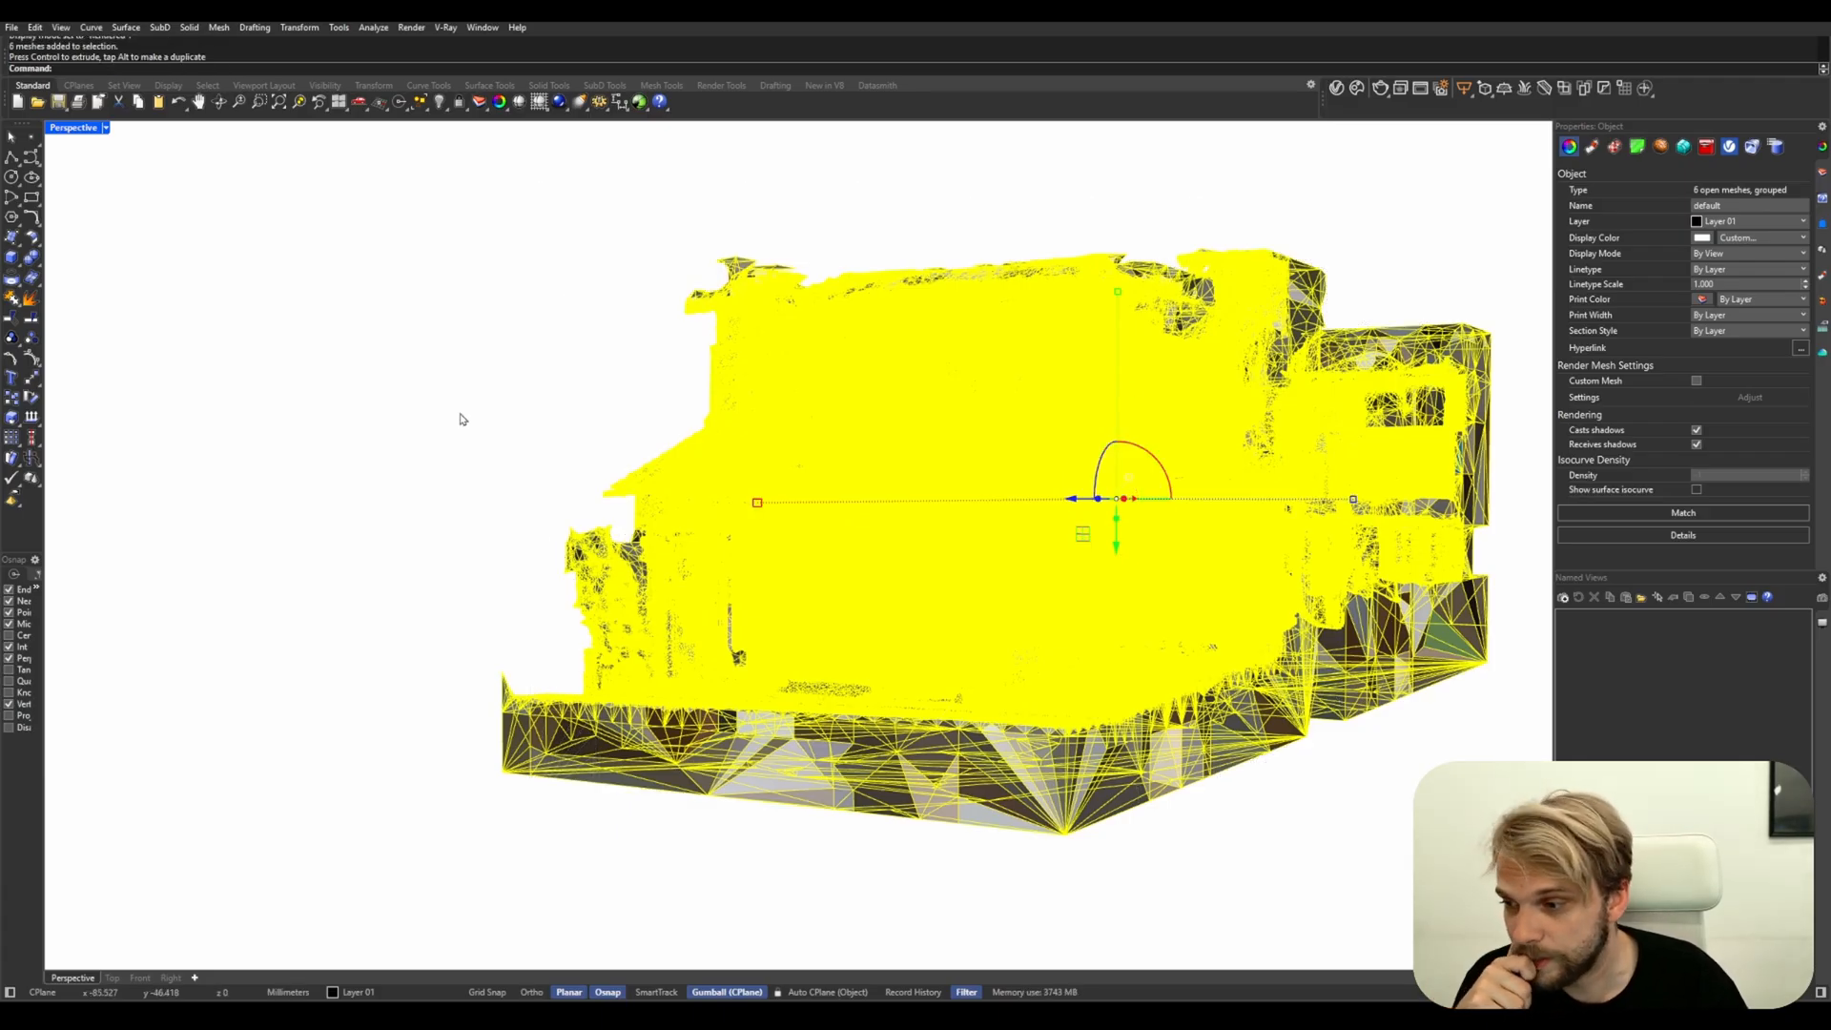
pyautogui.click(235, 435)
# Set the Perspective viewport's lens length to 24 mm while viewing the upstairs room through the facade opening
pyautogui.moveTo(504, 469); pyautogui.dragTo(549, 495, button='right')
pyautogui.scroll(3, 1140, 487)
pyautogui.scroll(10, 1141, 486)
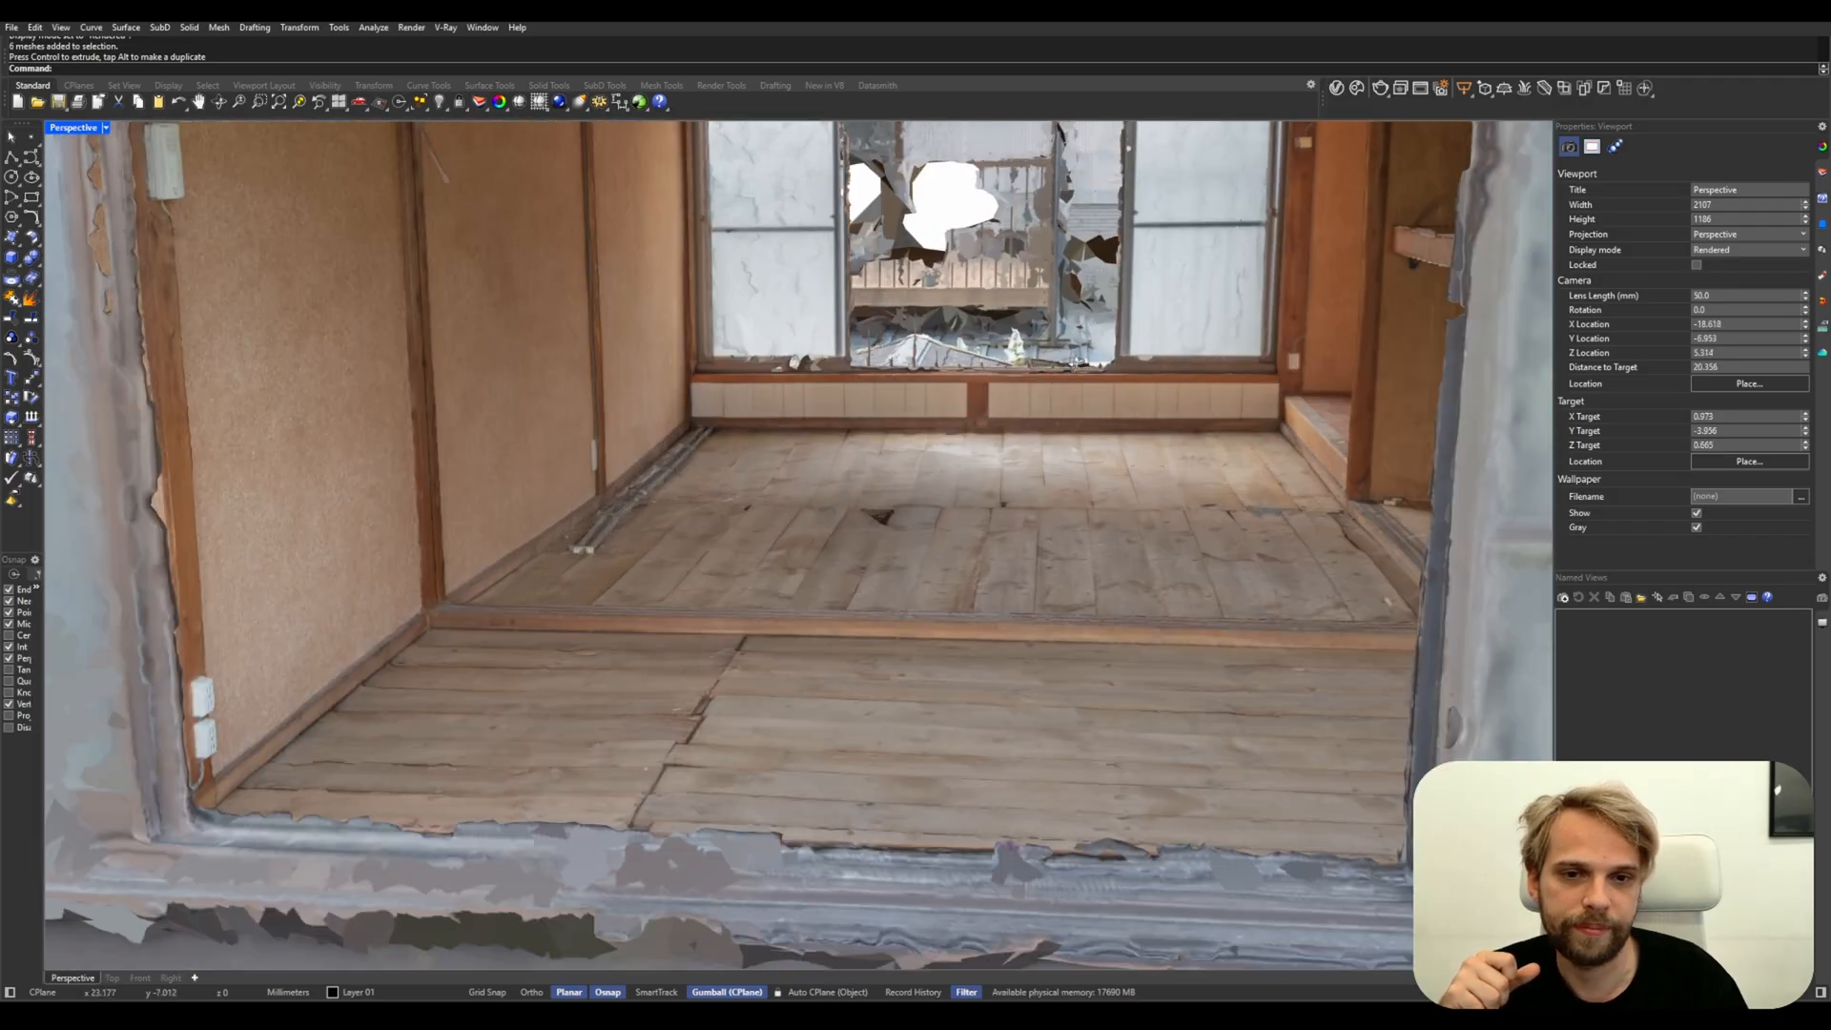
pyautogui.moveTo(1075, 363); pyautogui.dragTo(694, 654, button='right')
pyautogui.scroll(4, 1025, 549)
pyautogui.moveTo(1045, 529); pyautogui.dragTo(1102, 527, button='right')
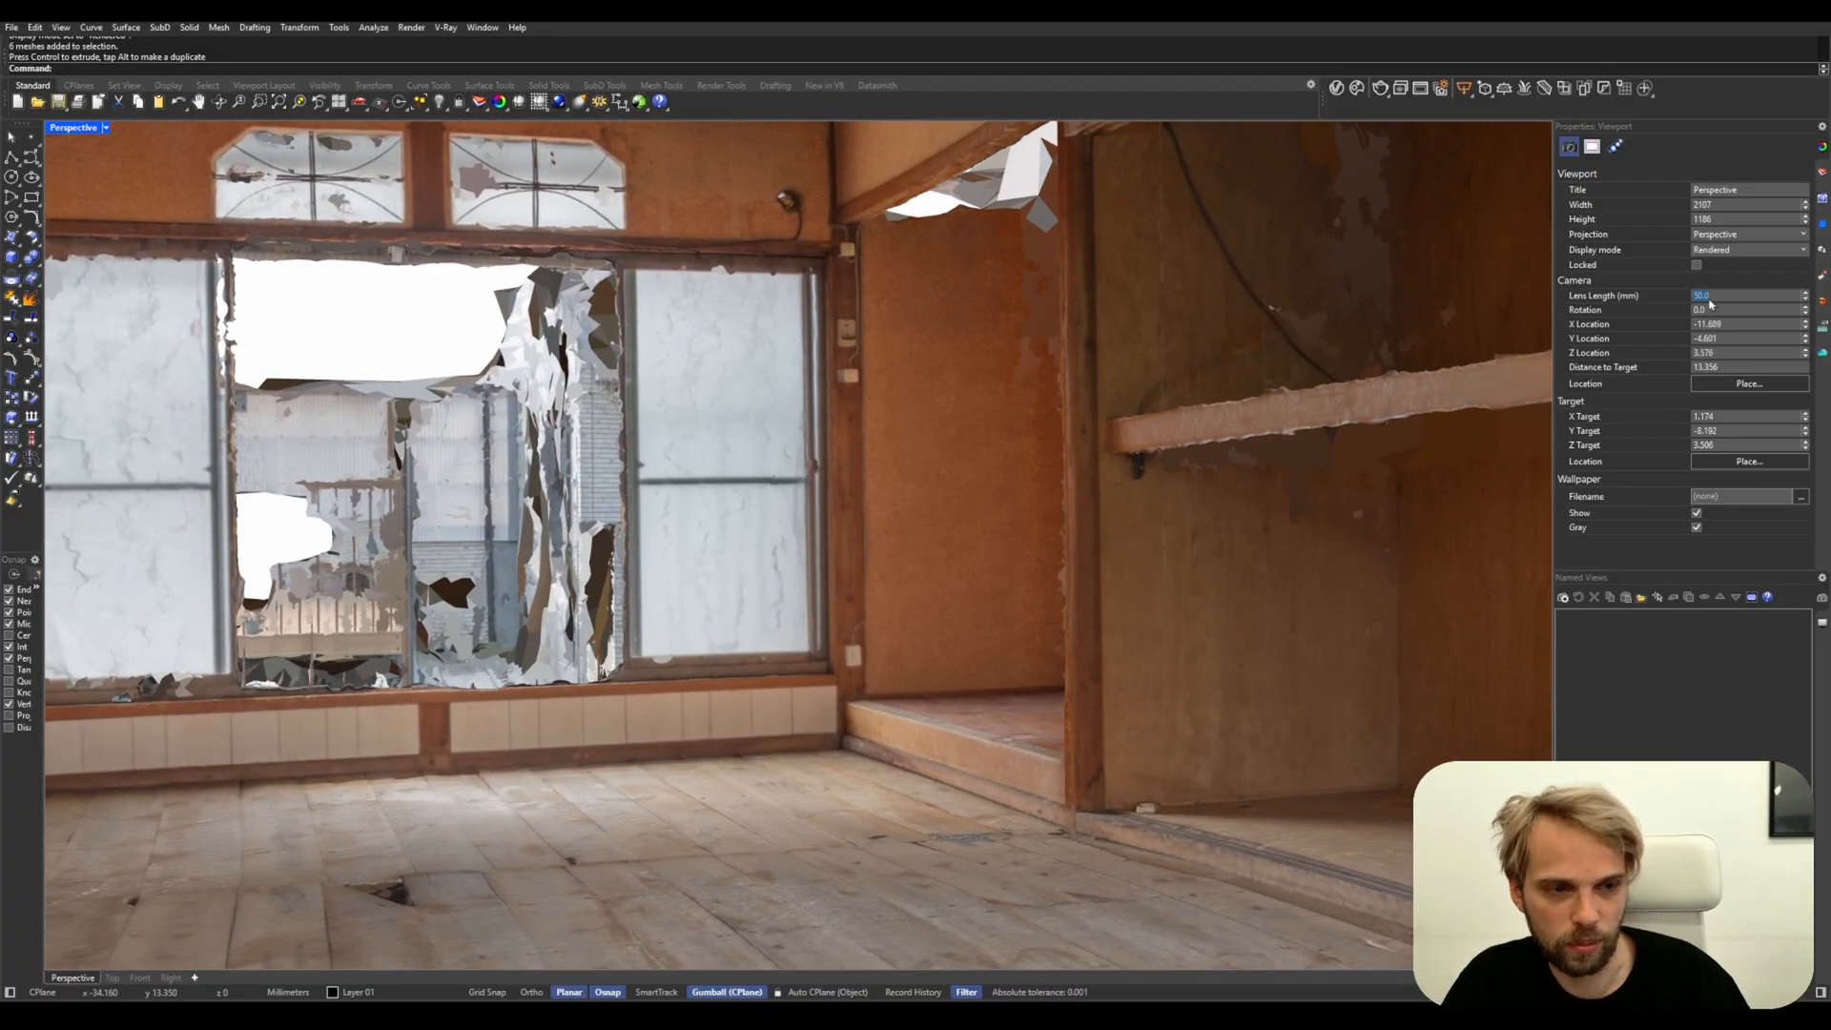
pyautogui.moveTo(1049, 430); pyautogui.dragTo(837, 412, button='right')
pyautogui.scroll(5, 837, 412)
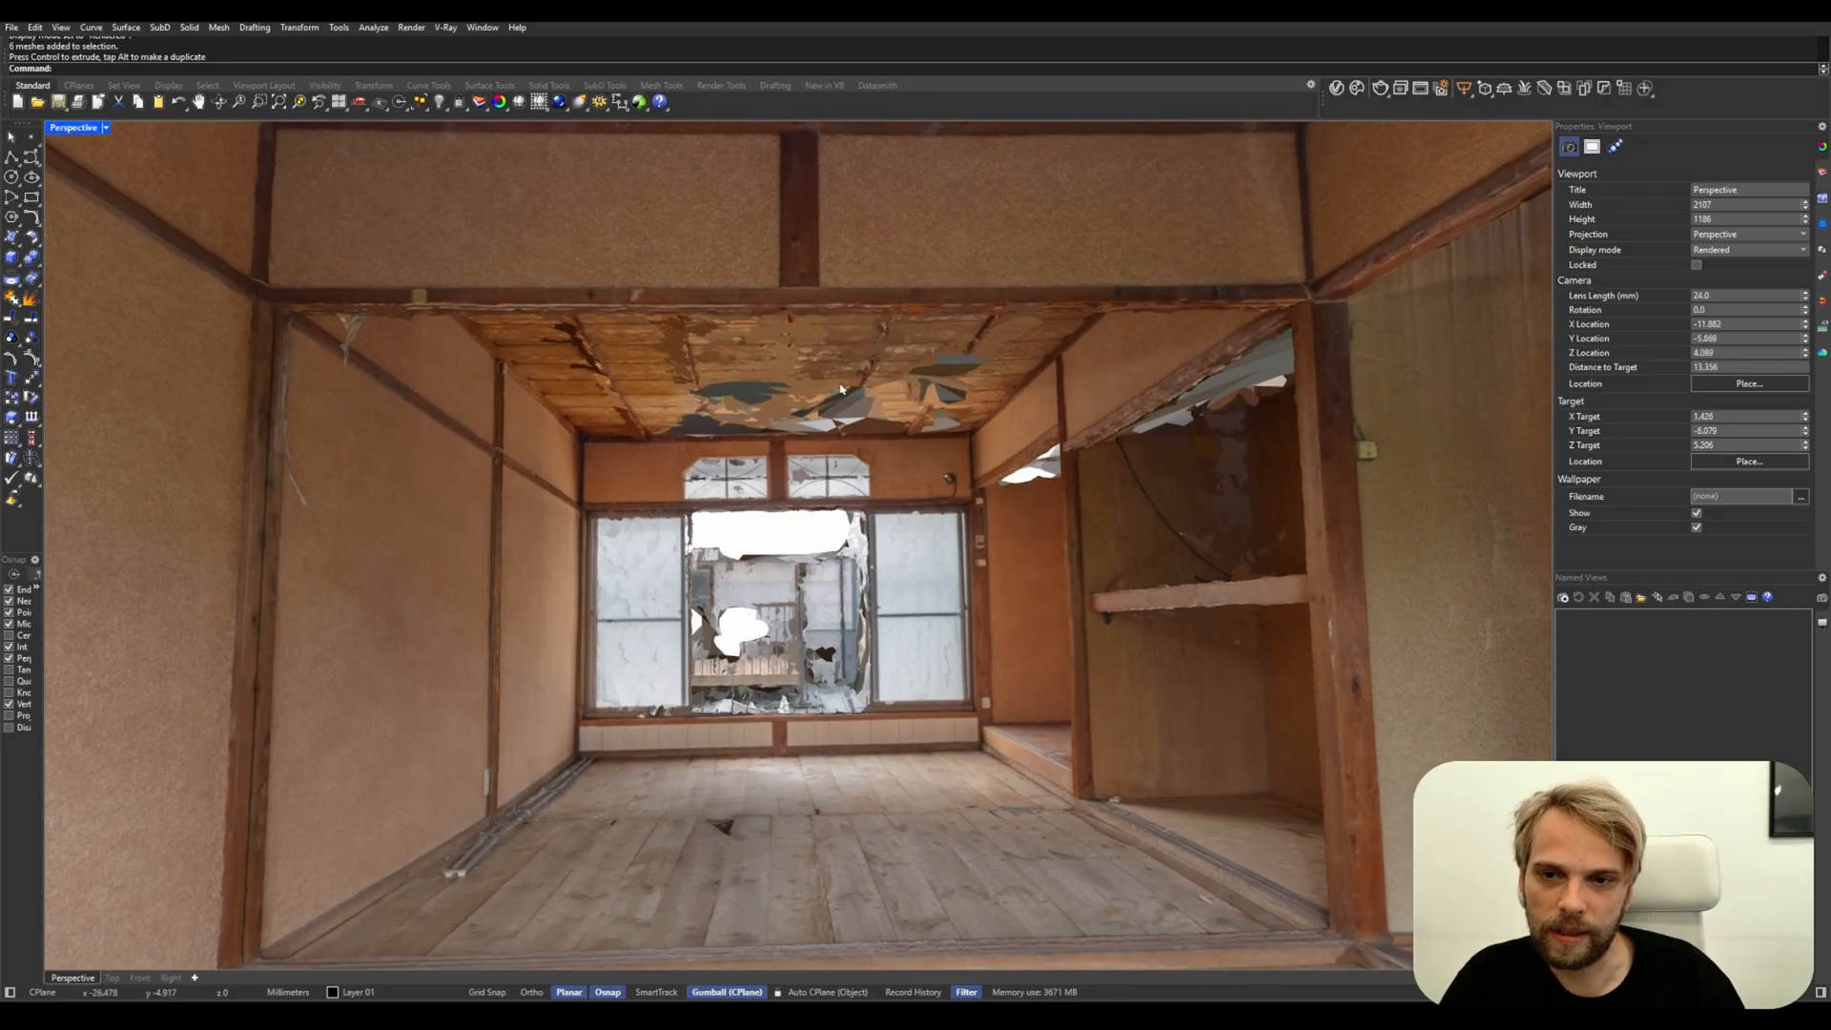
pyautogui.scroll(-8, 828, 391)
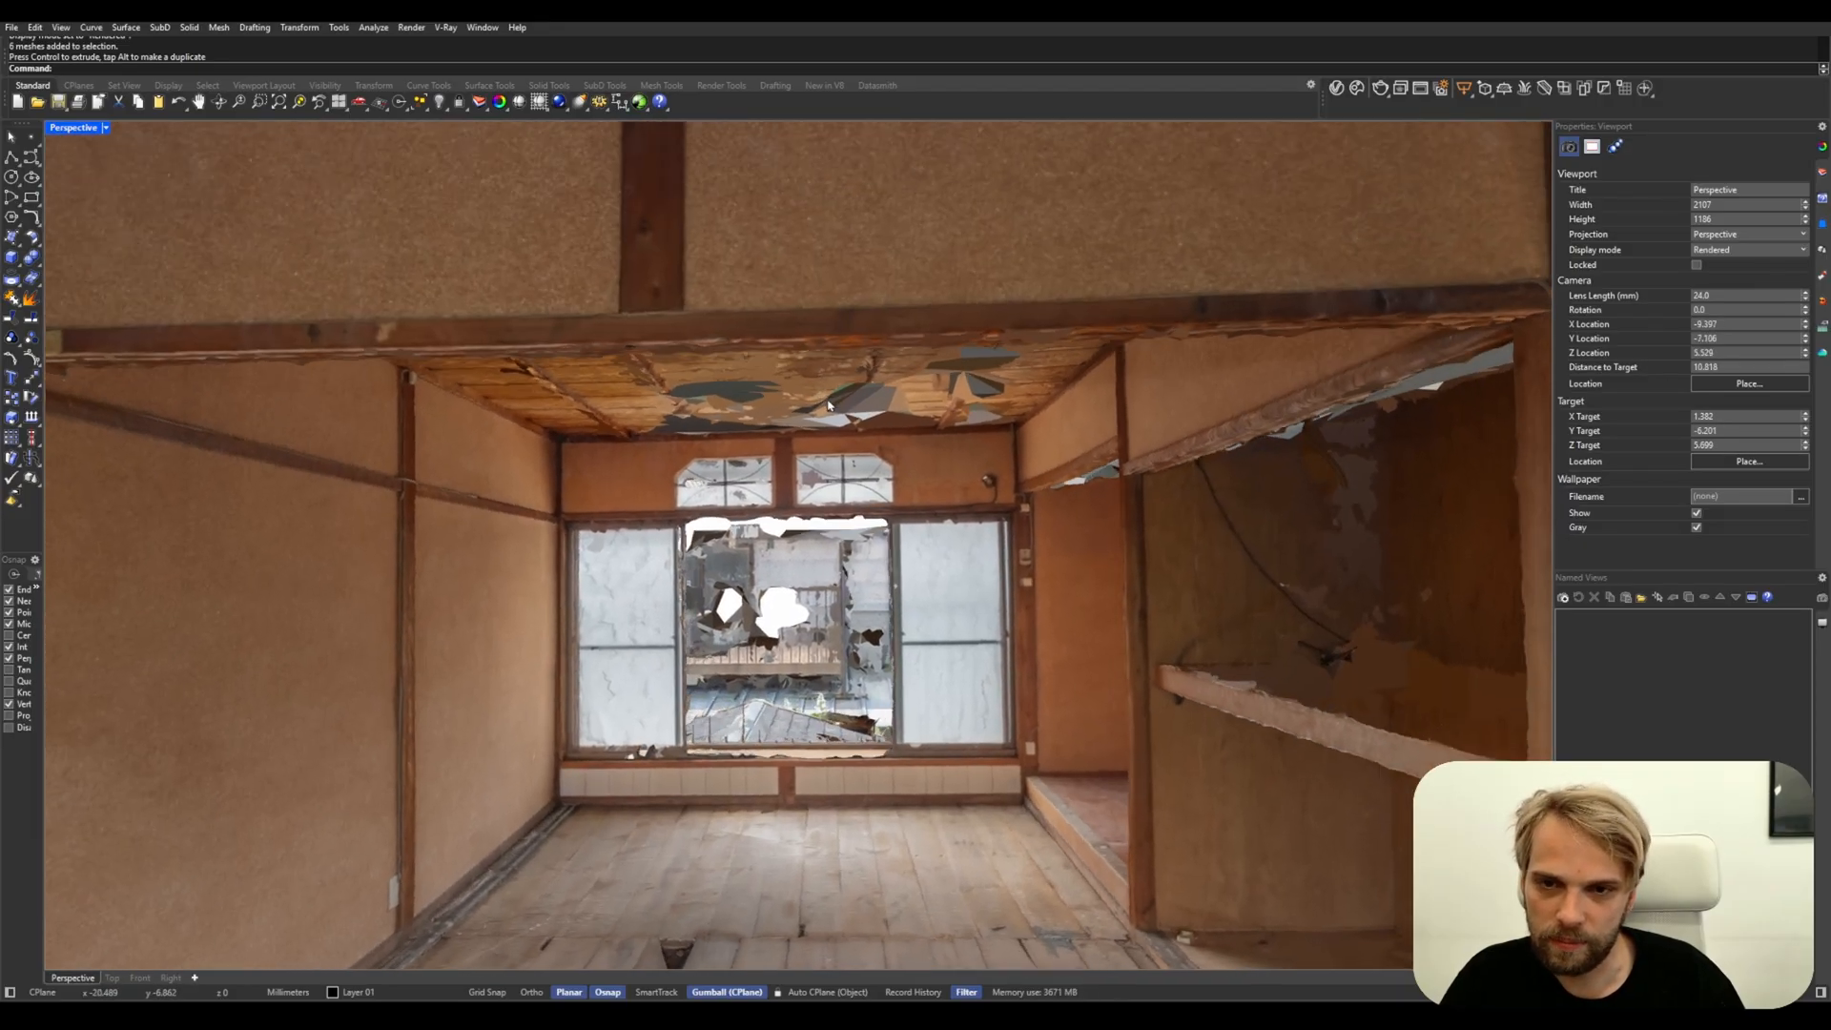
pyautogui.scroll(4, 842, 426)
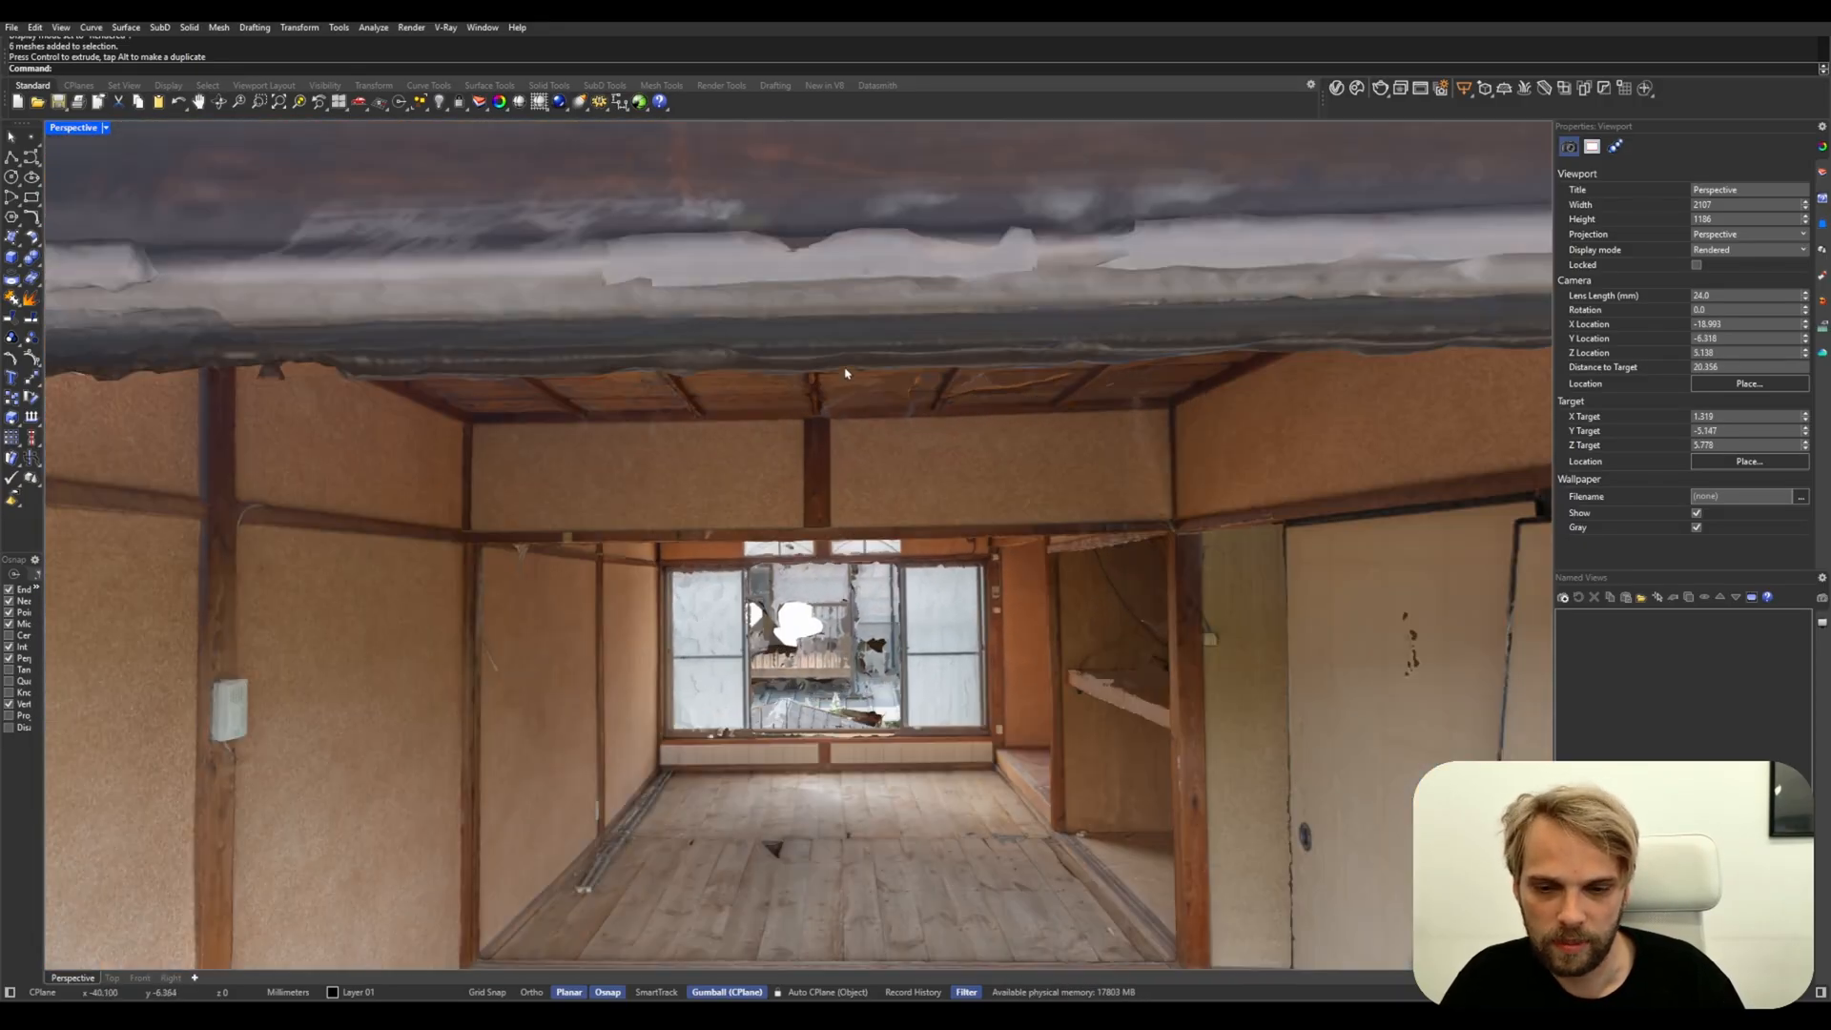
pyautogui.scroll(6, 667, 434)
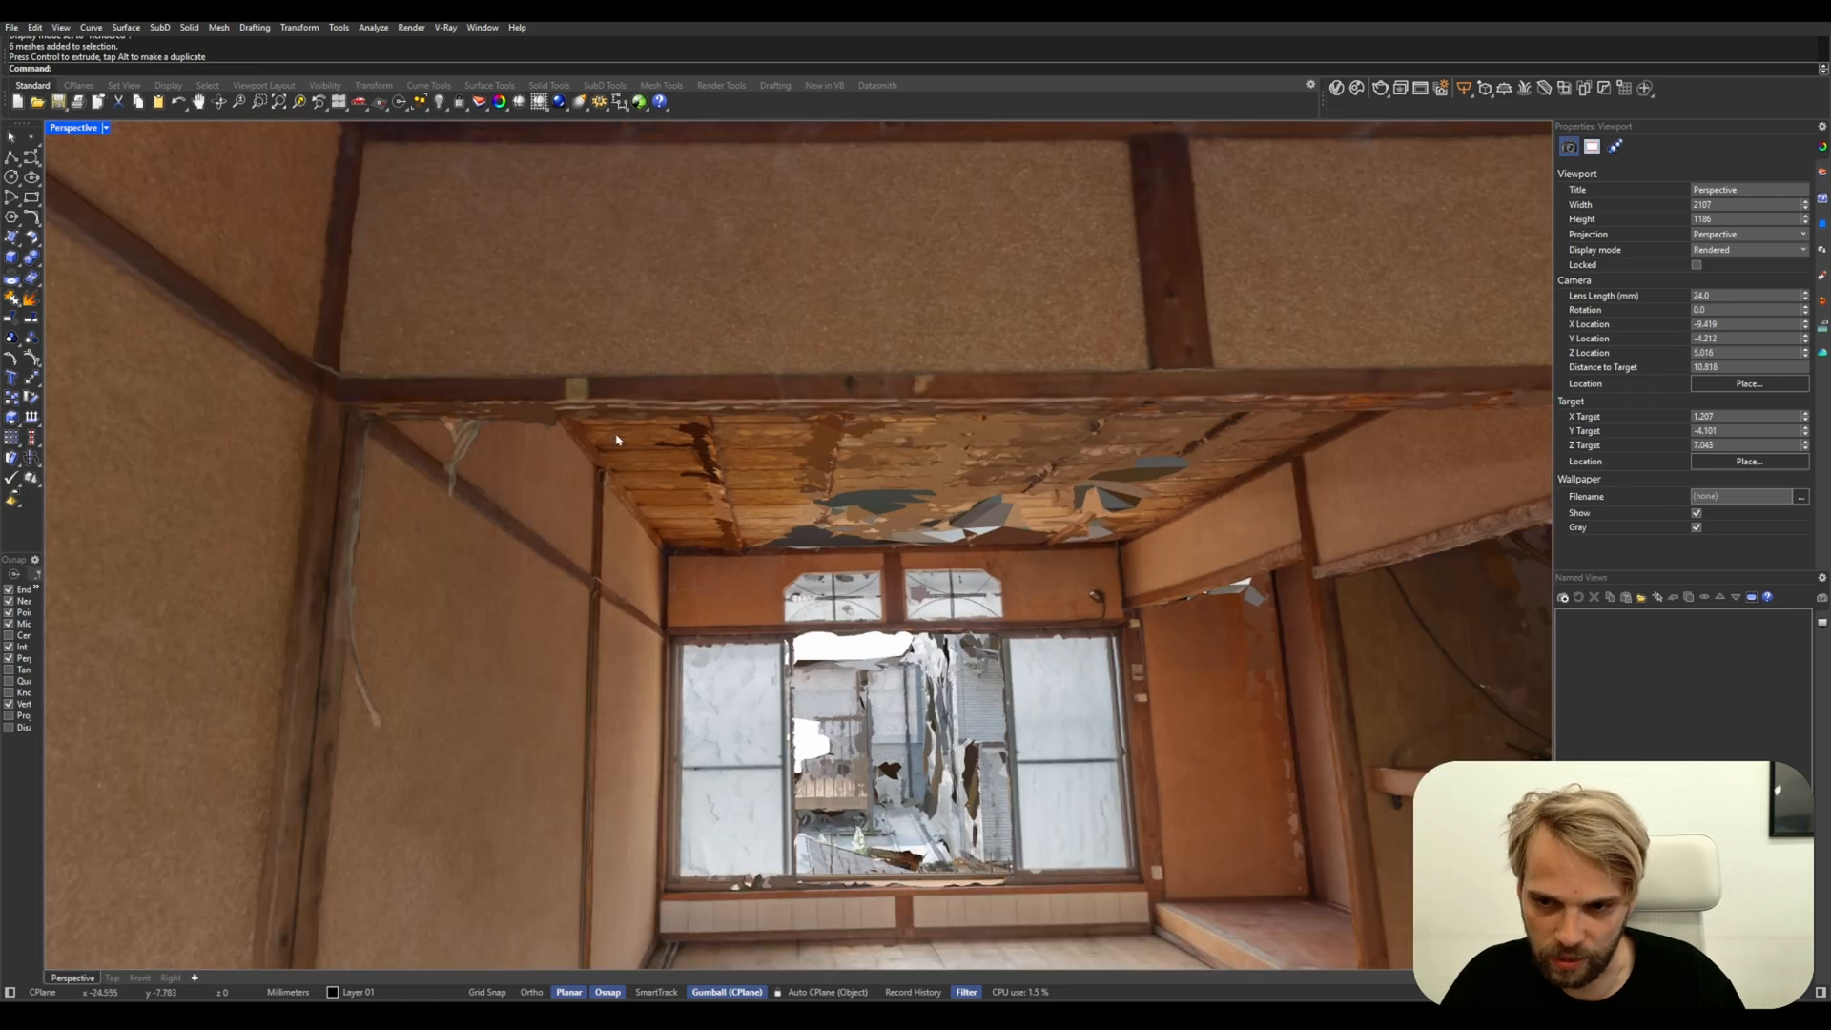
pyautogui.scroll(4, 945, 584)
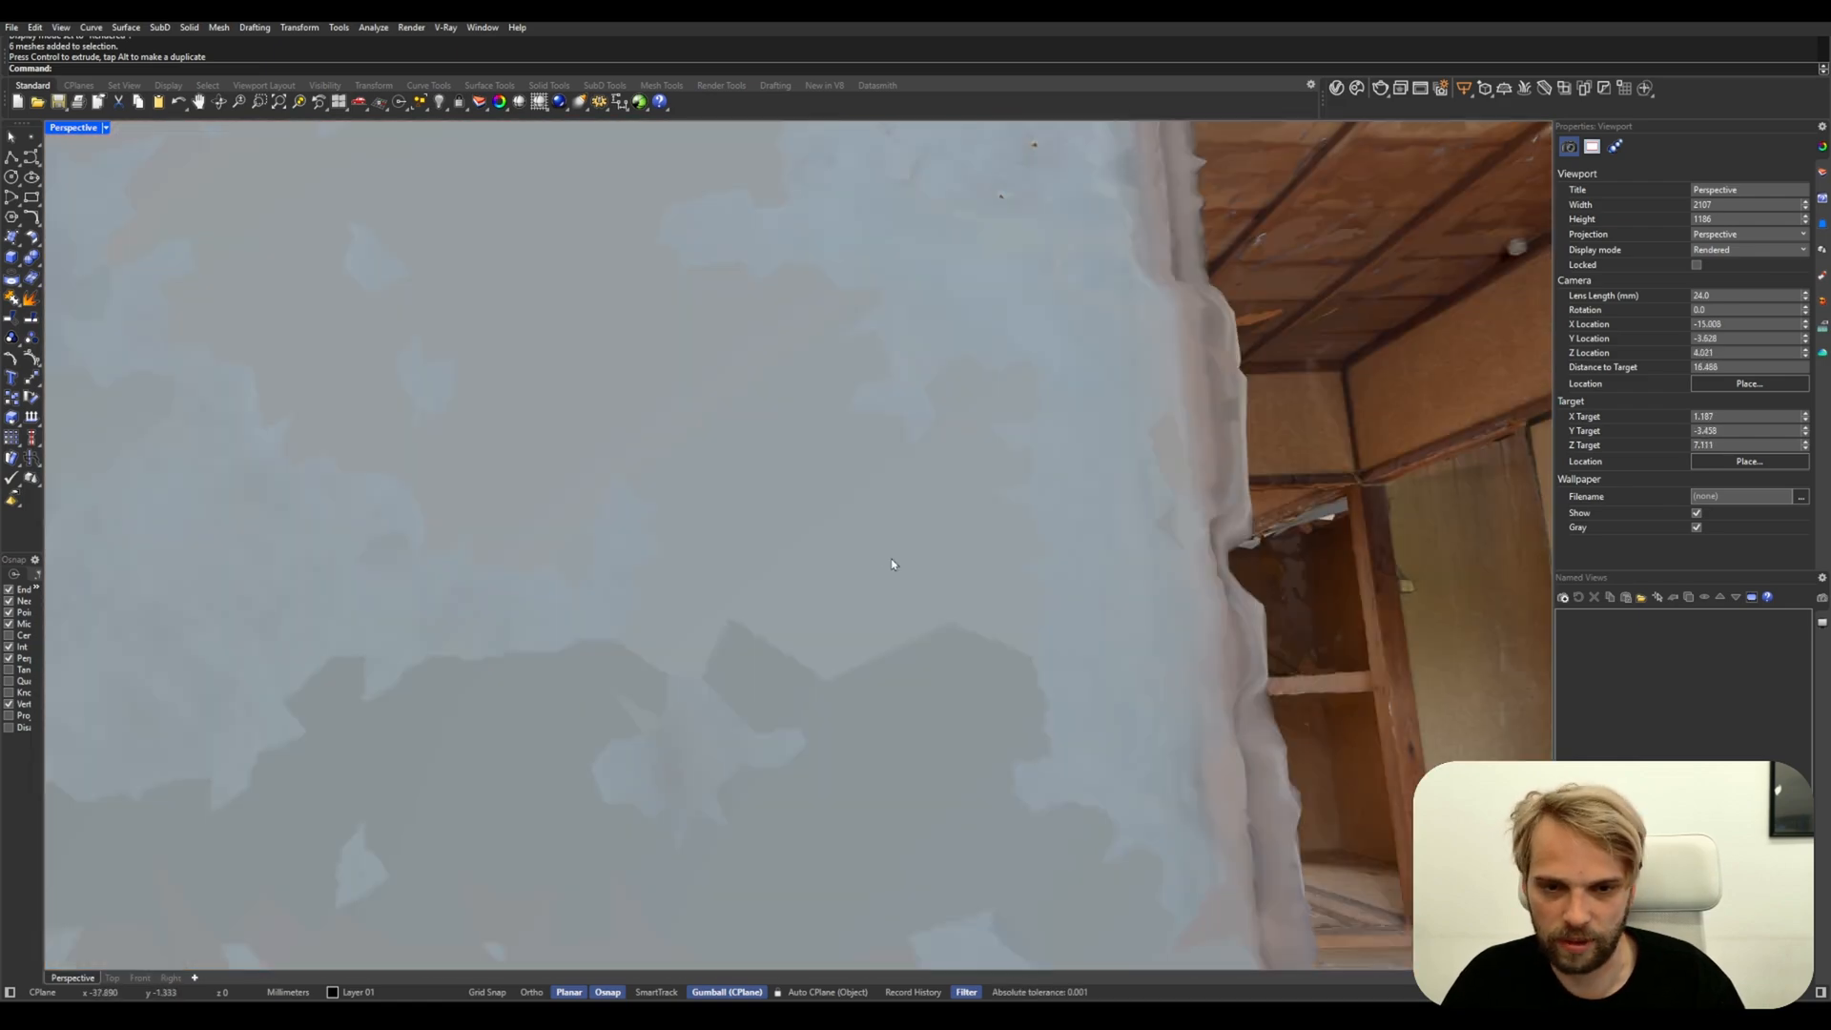
# Examine the upstairs room's rear window, the neighbouring roofs outside it, and the fragmented mesh at the back of the building
pyautogui.scroll(-5, 895, 565)
pyautogui.scroll(3, 1042, 524)
pyautogui.moveTo(1042, 524); pyautogui.dragTo(783, 667, button='right')
pyautogui.scroll(5, 1004, 558)
pyautogui.scroll(3, 681, 652)
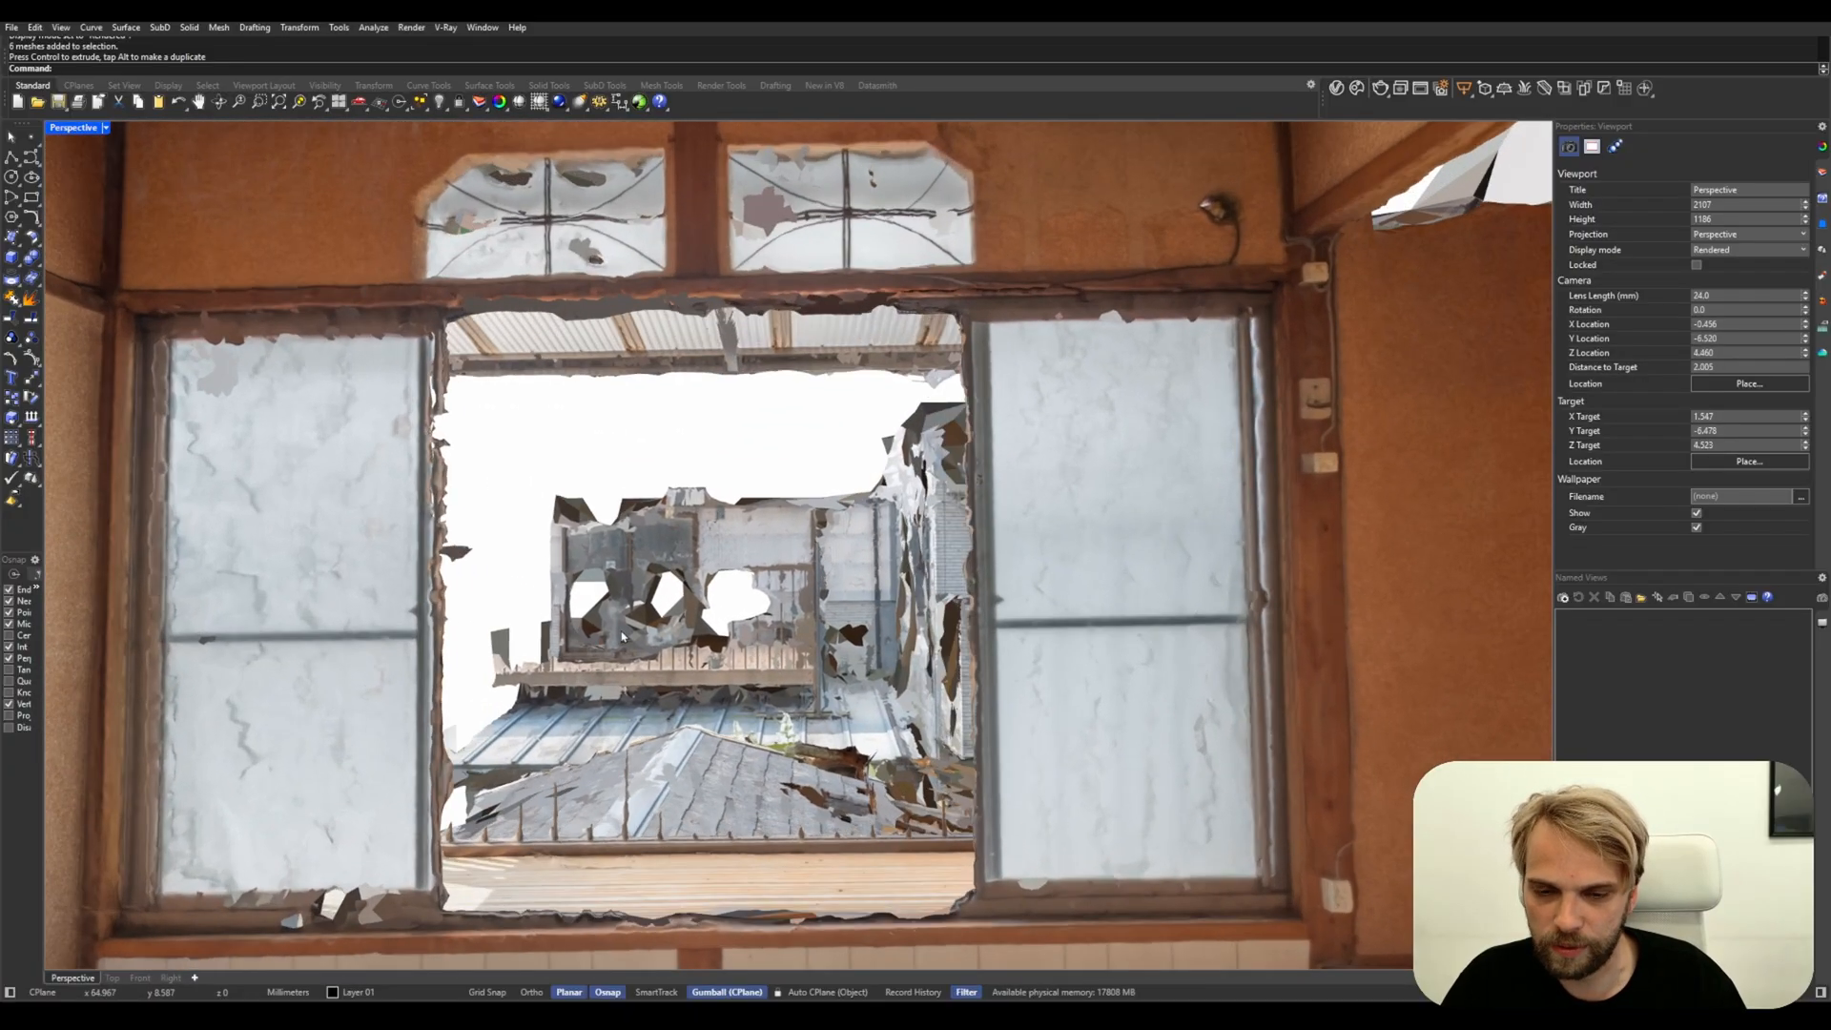
pyautogui.scroll(6, 622, 637)
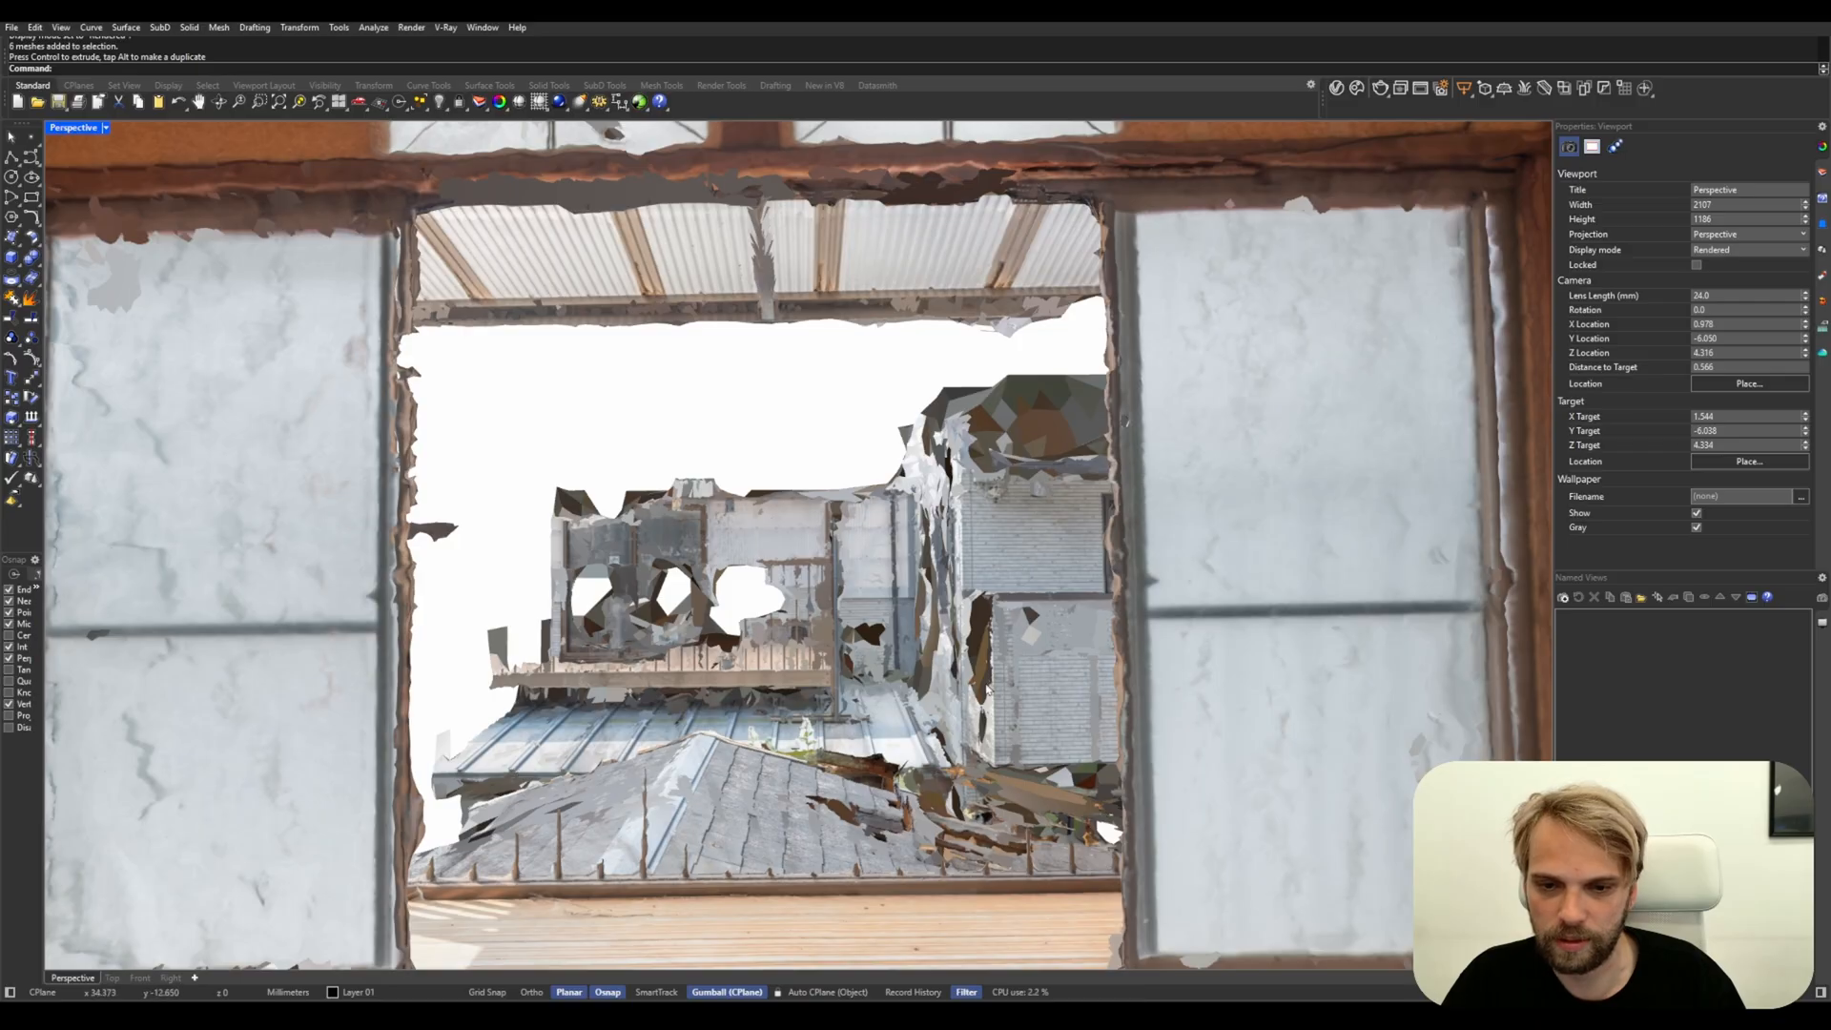
pyautogui.moveTo(990, 691); pyautogui.dragTo(791, 539, button='right')
pyautogui.scroll(-2, 816, 483)
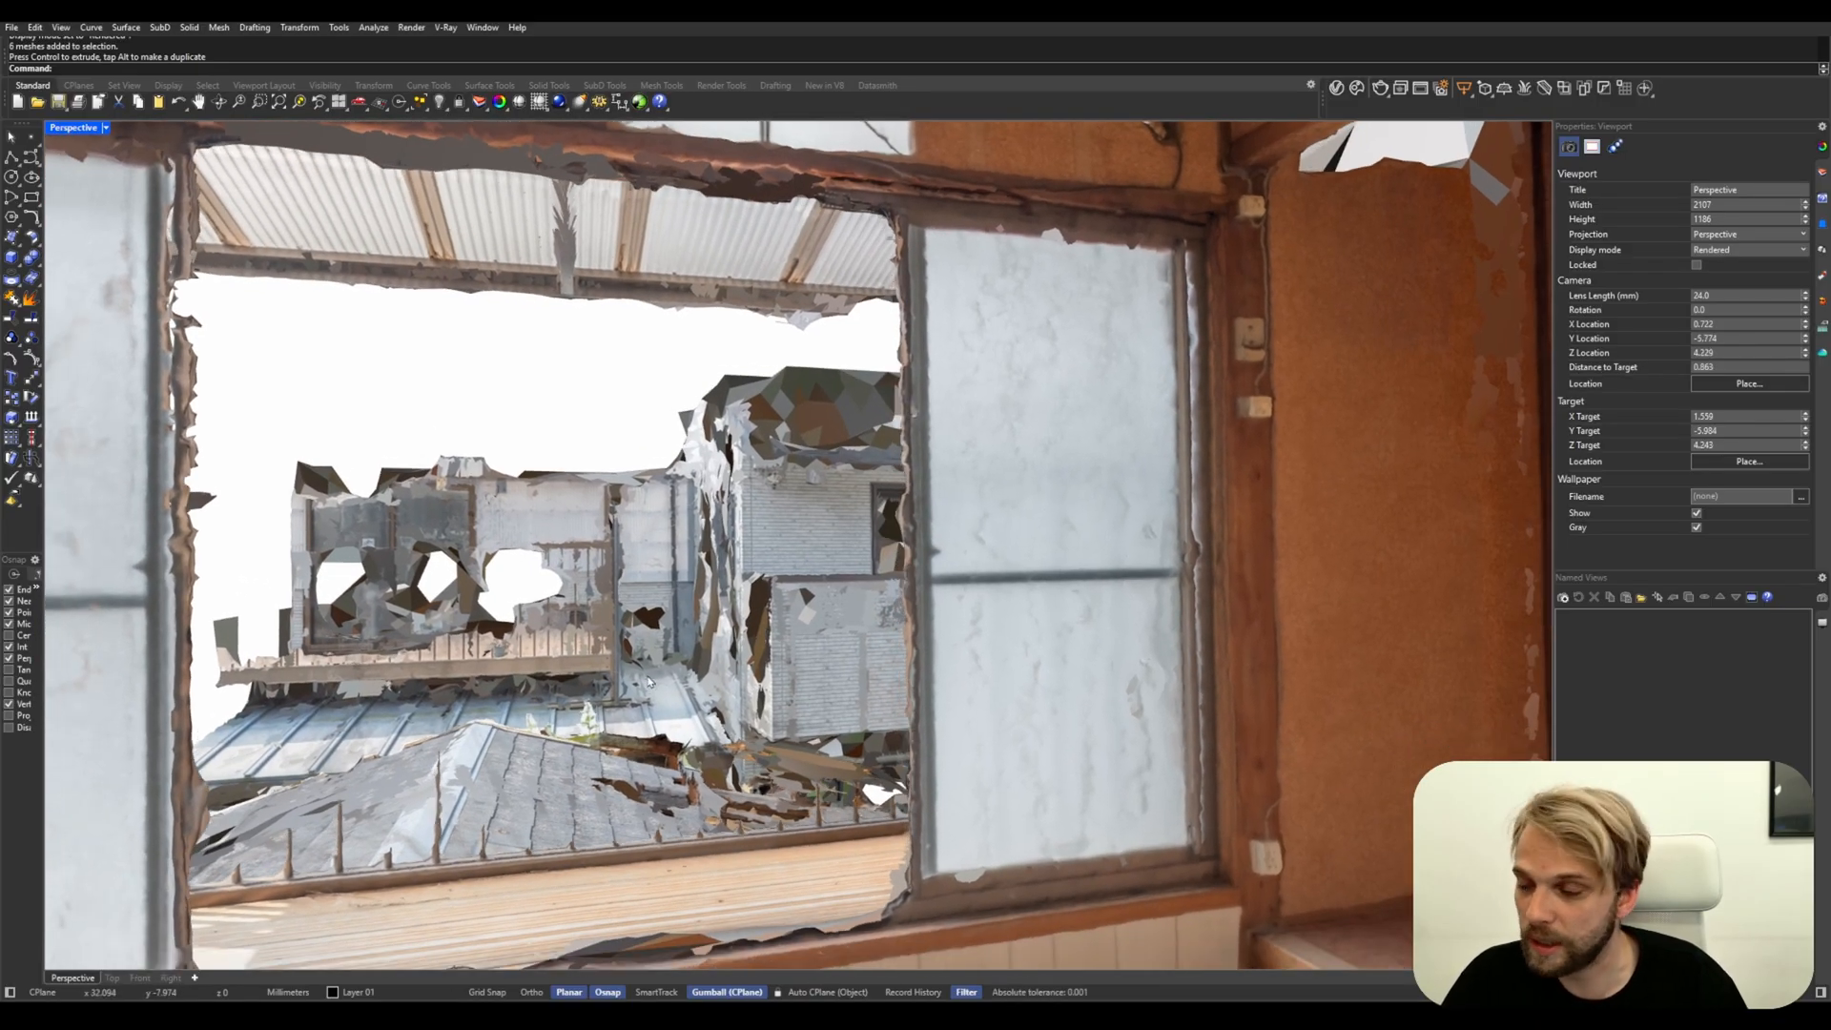
pyautogui.scroll(-4, 642, 662)
pyautogui.scroll(-3, 654, 571)
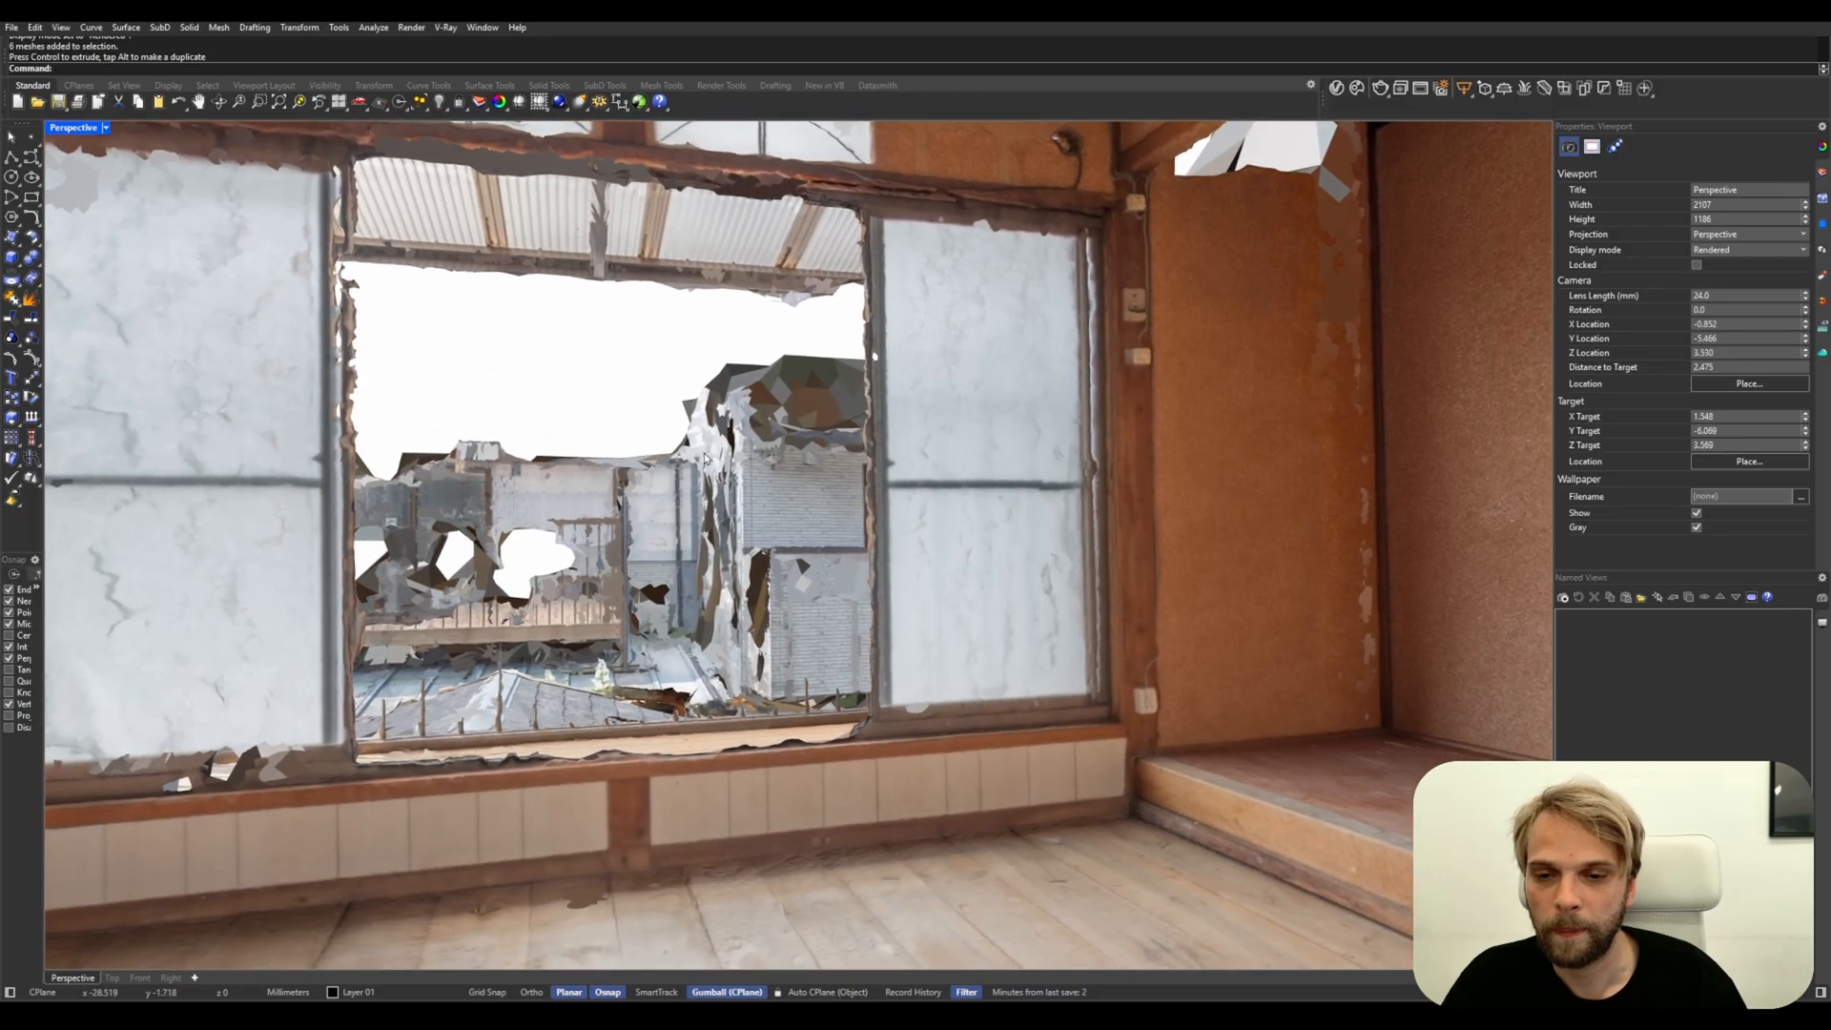
pyautogui.moveTo(653, 570); pyautogui.dragTo(885, 594, button='right')
pyautogui.scroll(-6, 523, 596)
pyautogui.scroll(-5, 844, 554)
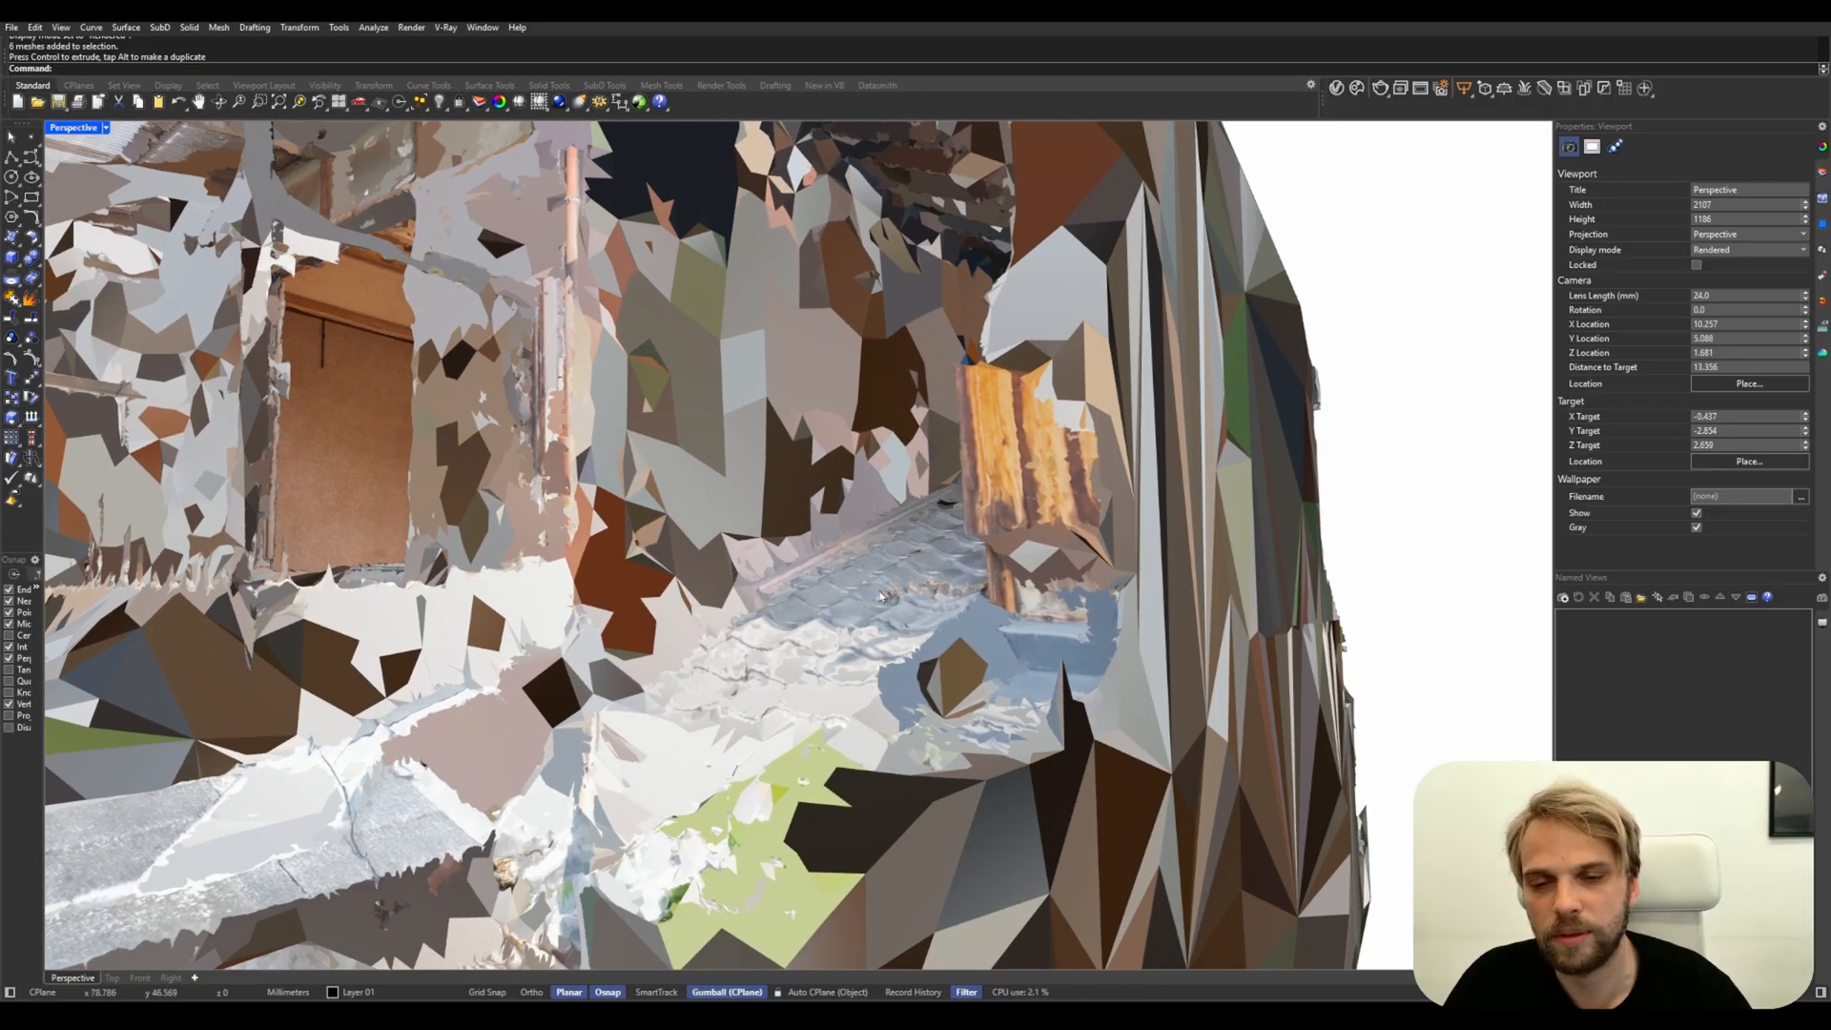
pyautogui.moveTo(894, 596); pyautogui.dragTo(887, 625, button='right')
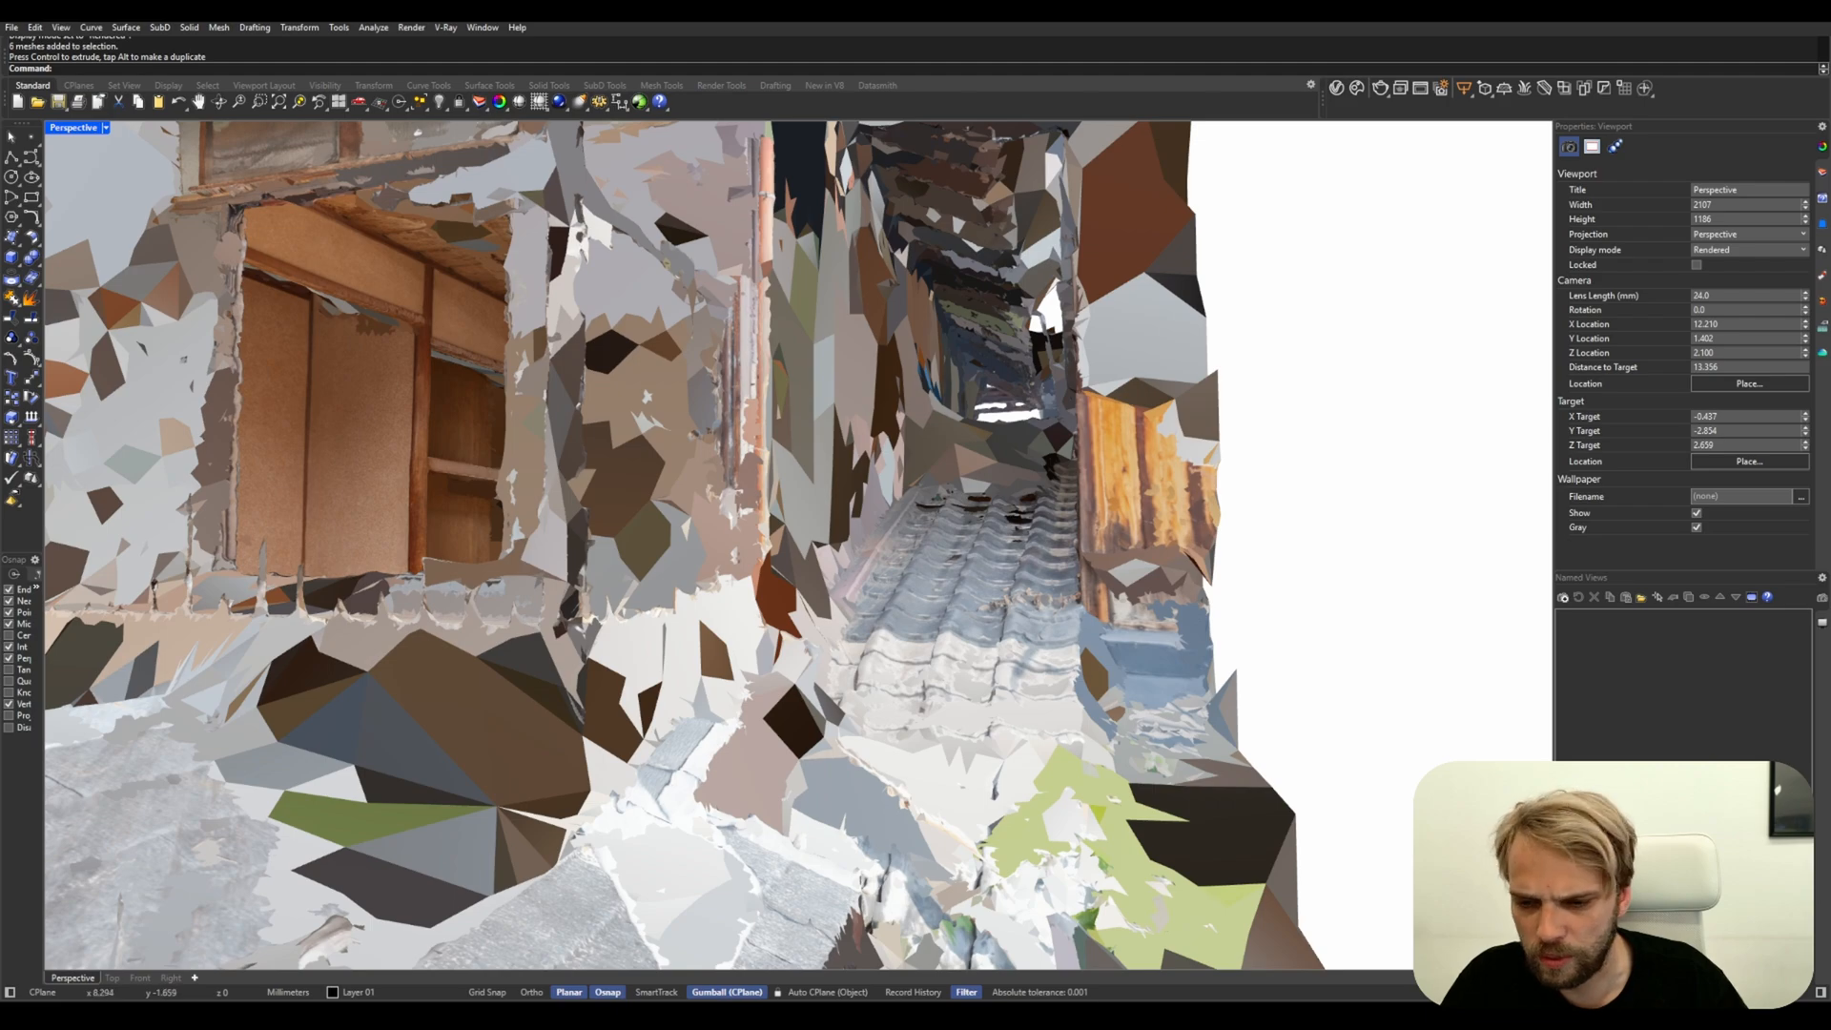
# Switch to RealityScan and examine the rear of the building in Model 3 for comparison
pyautogui.click(465, 964)
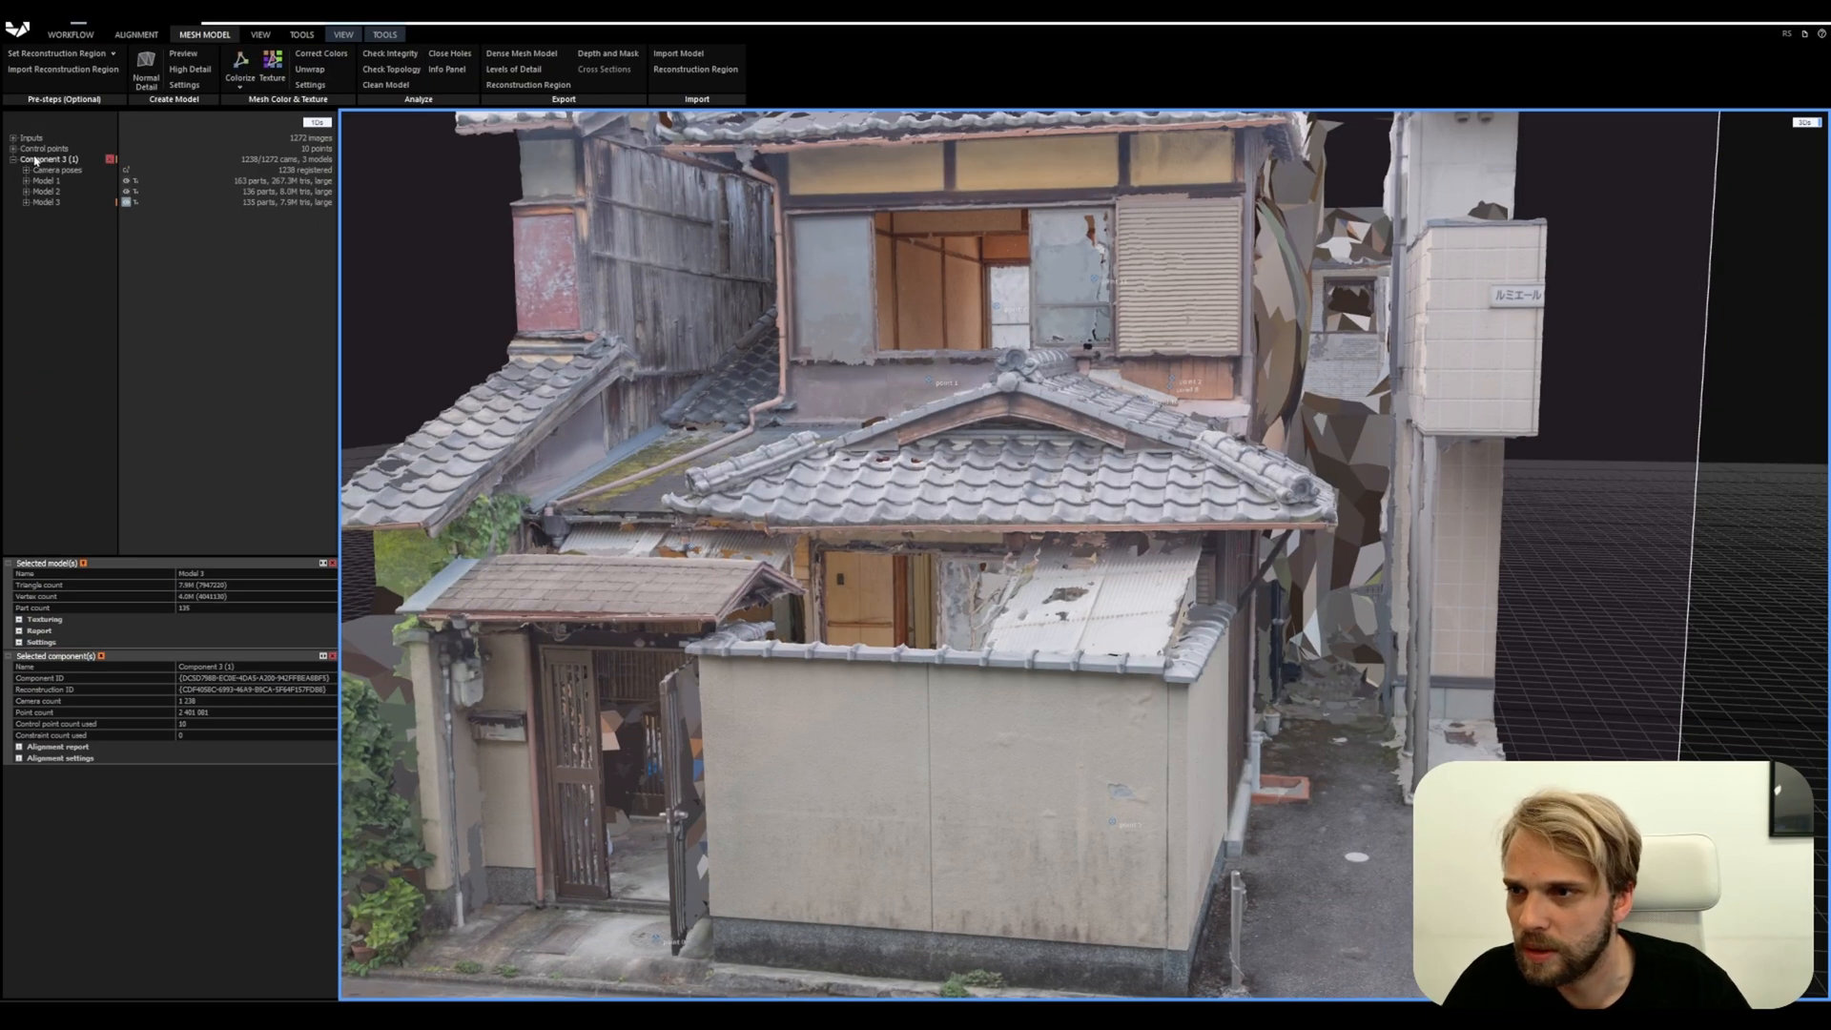
pyautogui.moveTo(839, 572); pyautogui.dragTo(994, 542)
pyautogui.scroll(5, 1576, 426)
pyautogui.moveTo(1577, 427); pyautogui.dragTo(955, 521)
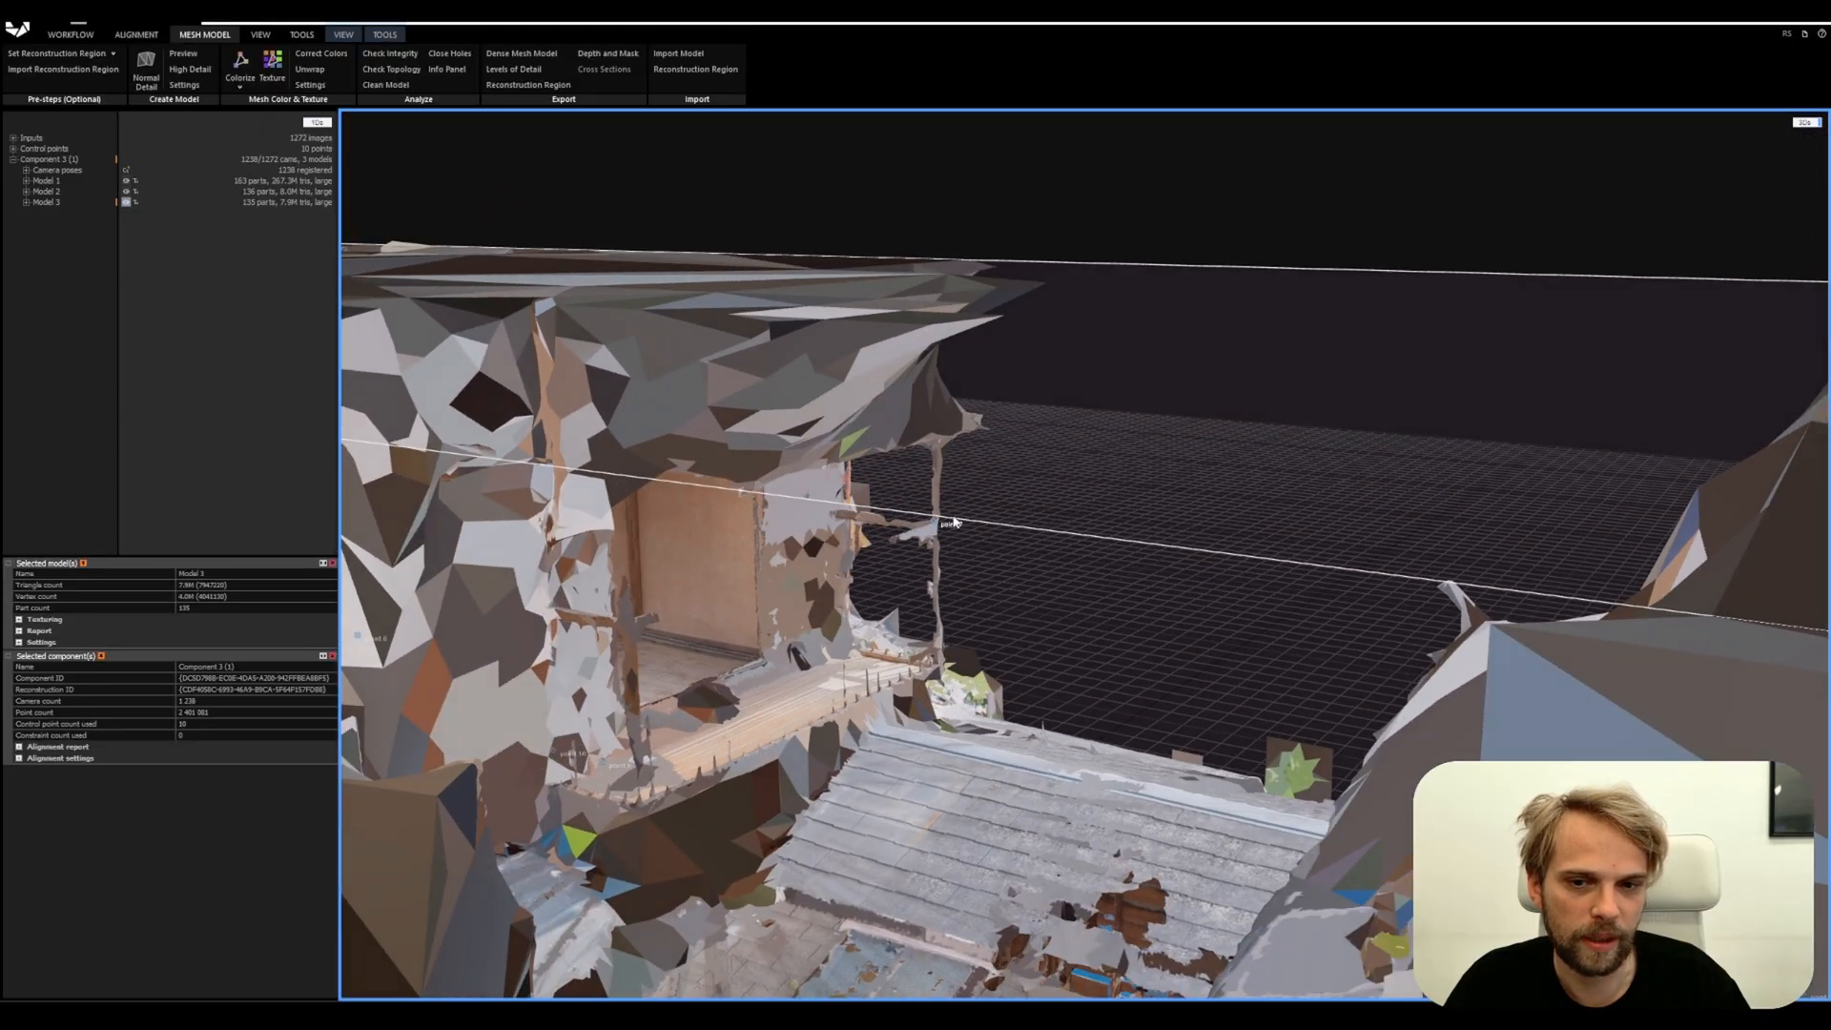
pyautogui.scroll(2, 955, 522)
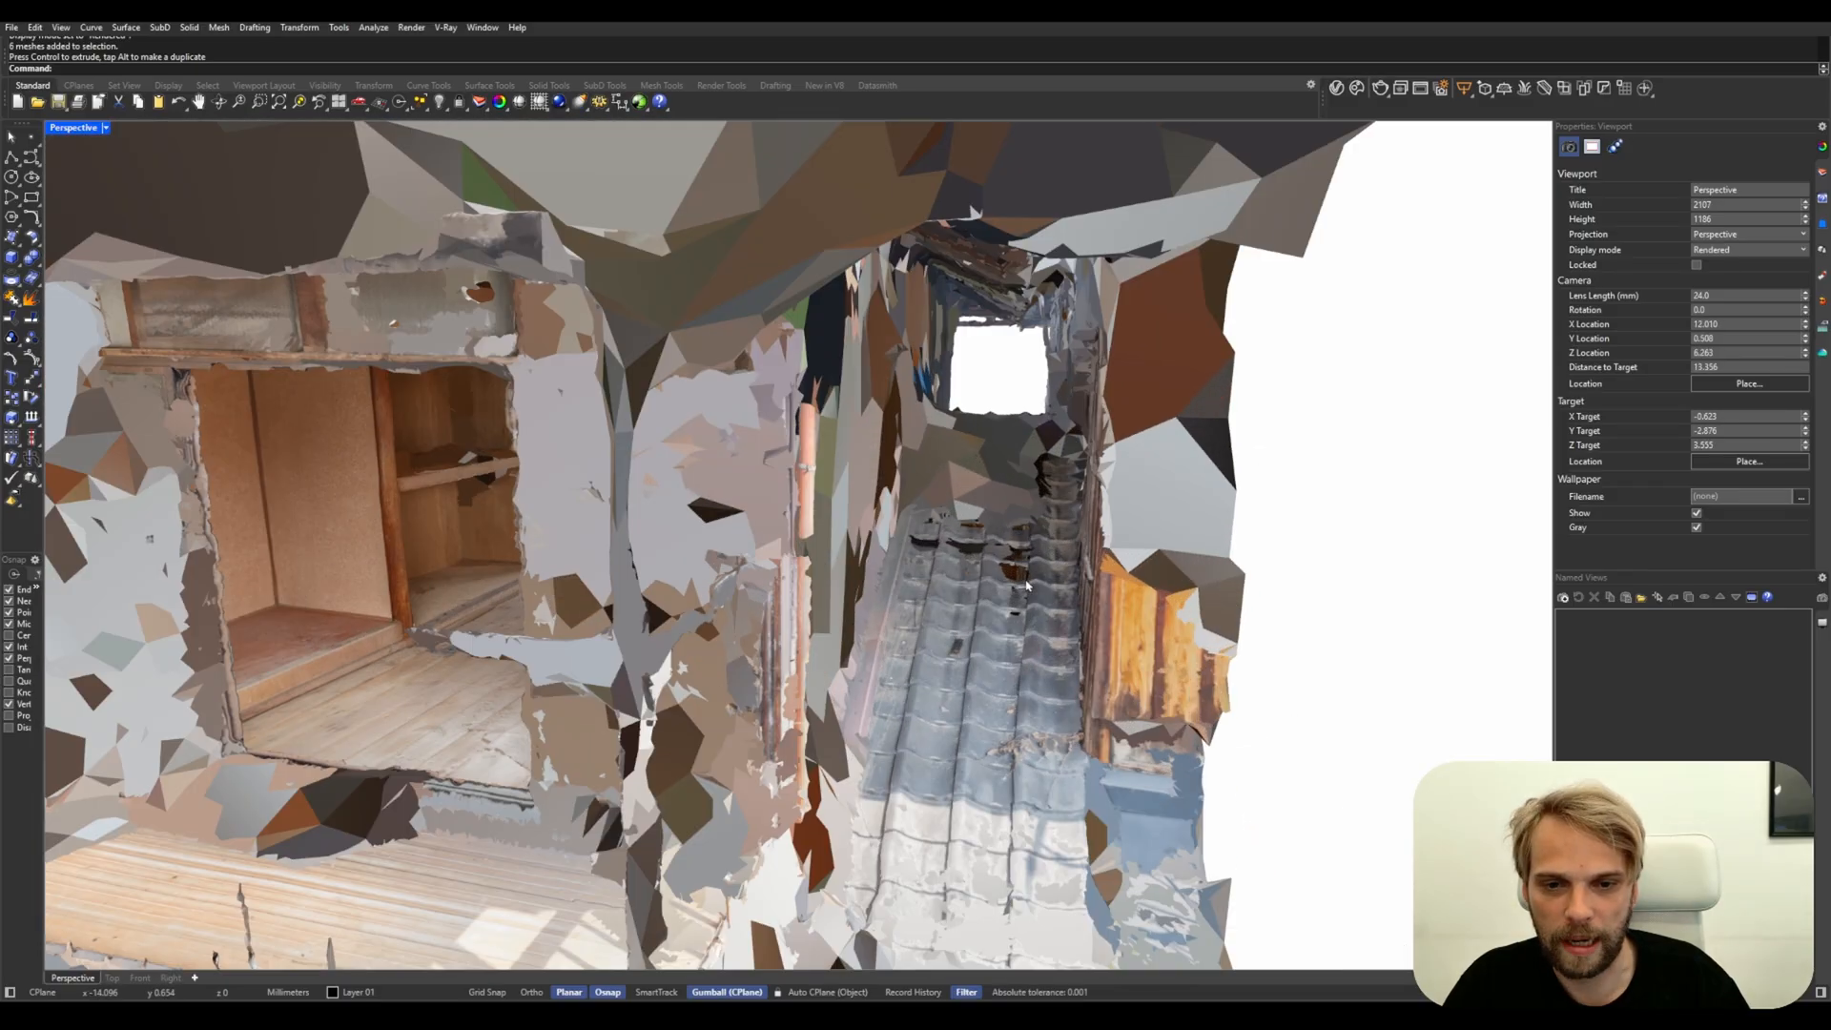
# Return to Rhino and examine the narrow tiled roof beside the wooden wall and the mesh hole below the upstairs window
pyautogui.moveTo(1027, 585); pyautogui.dragTo(649, 582, button='right')
pyautogui.scroll(4, 650, 581)
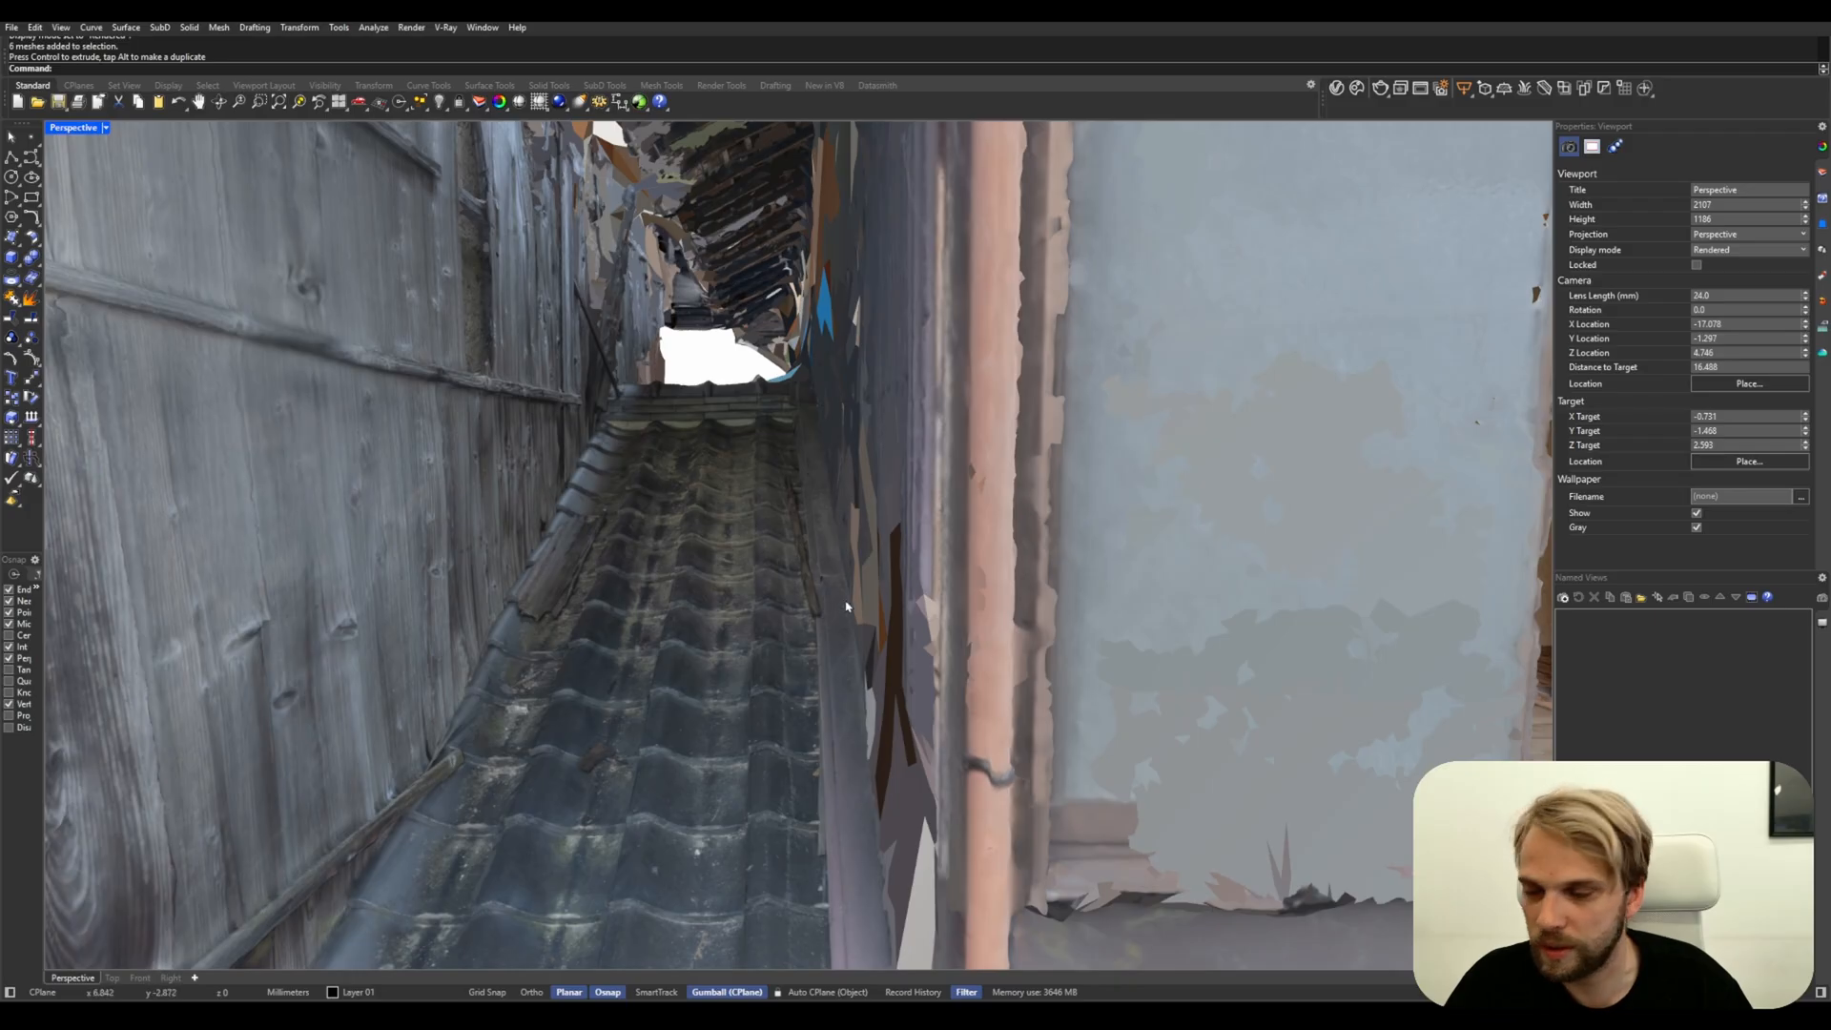
pyautogui.scroll(-4, 846, 606)
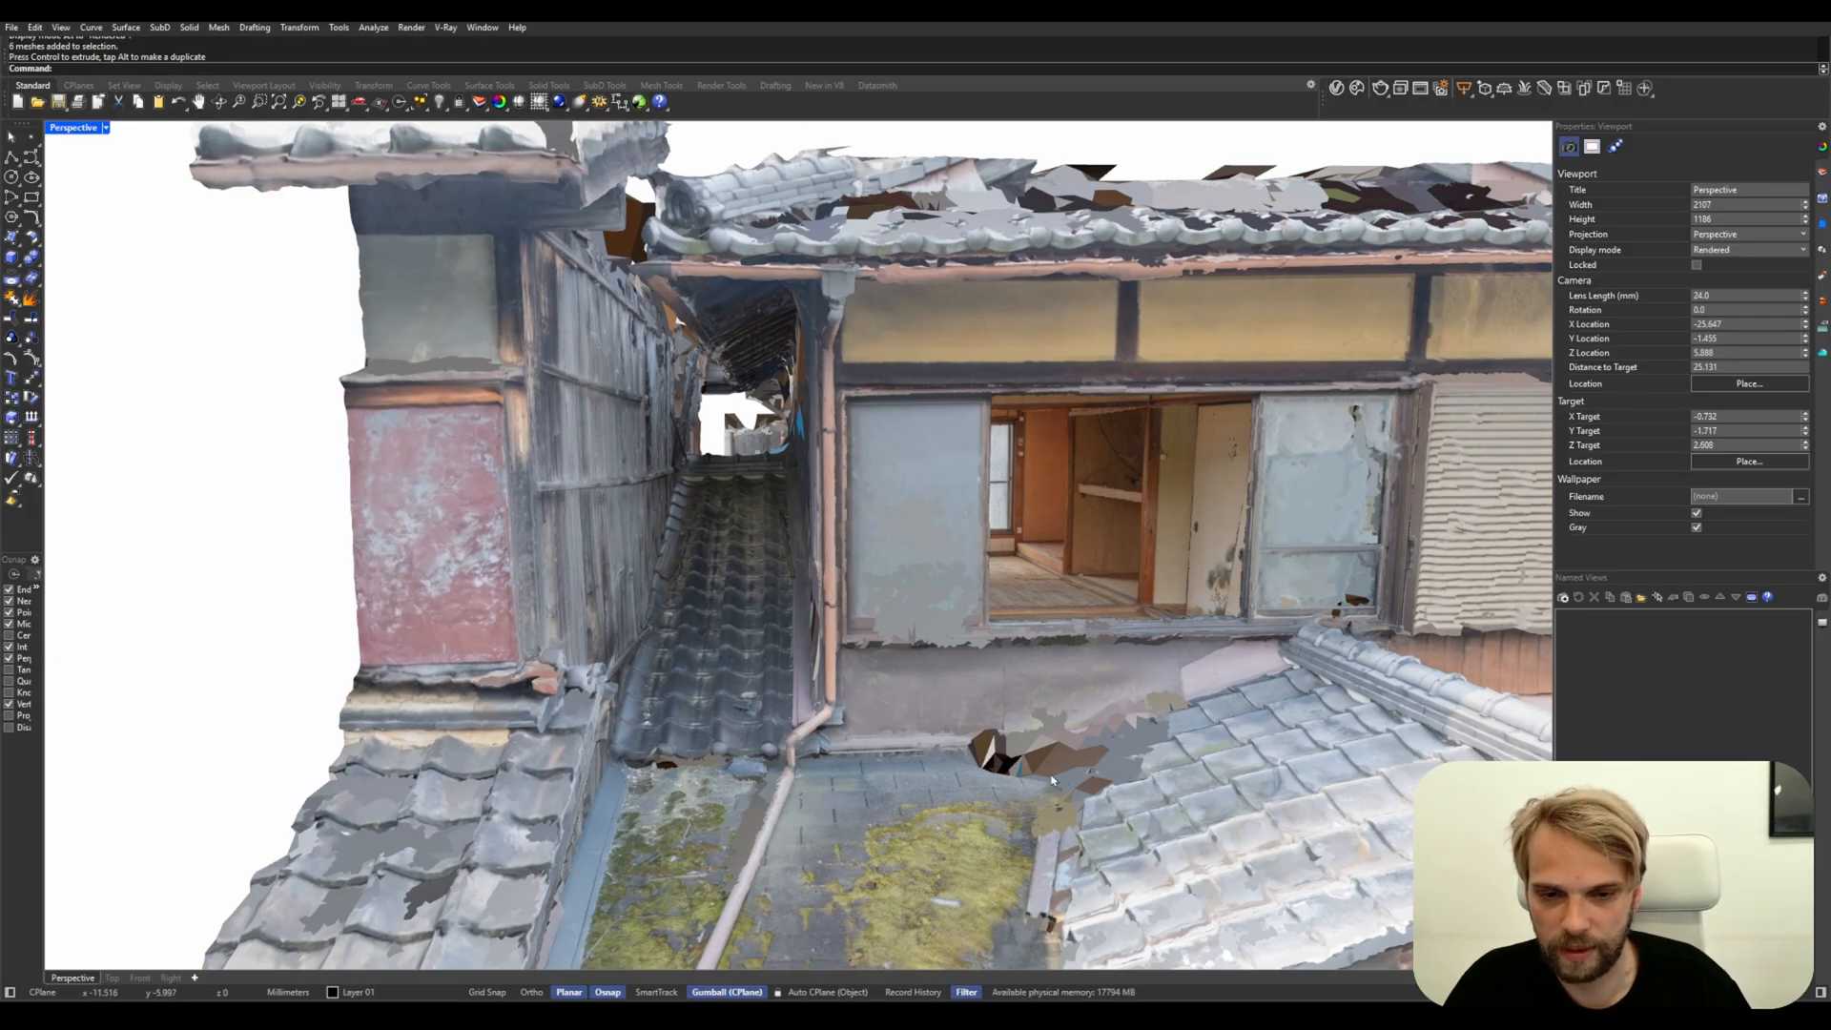
pyautogui.scroll(4, 1053, 780)
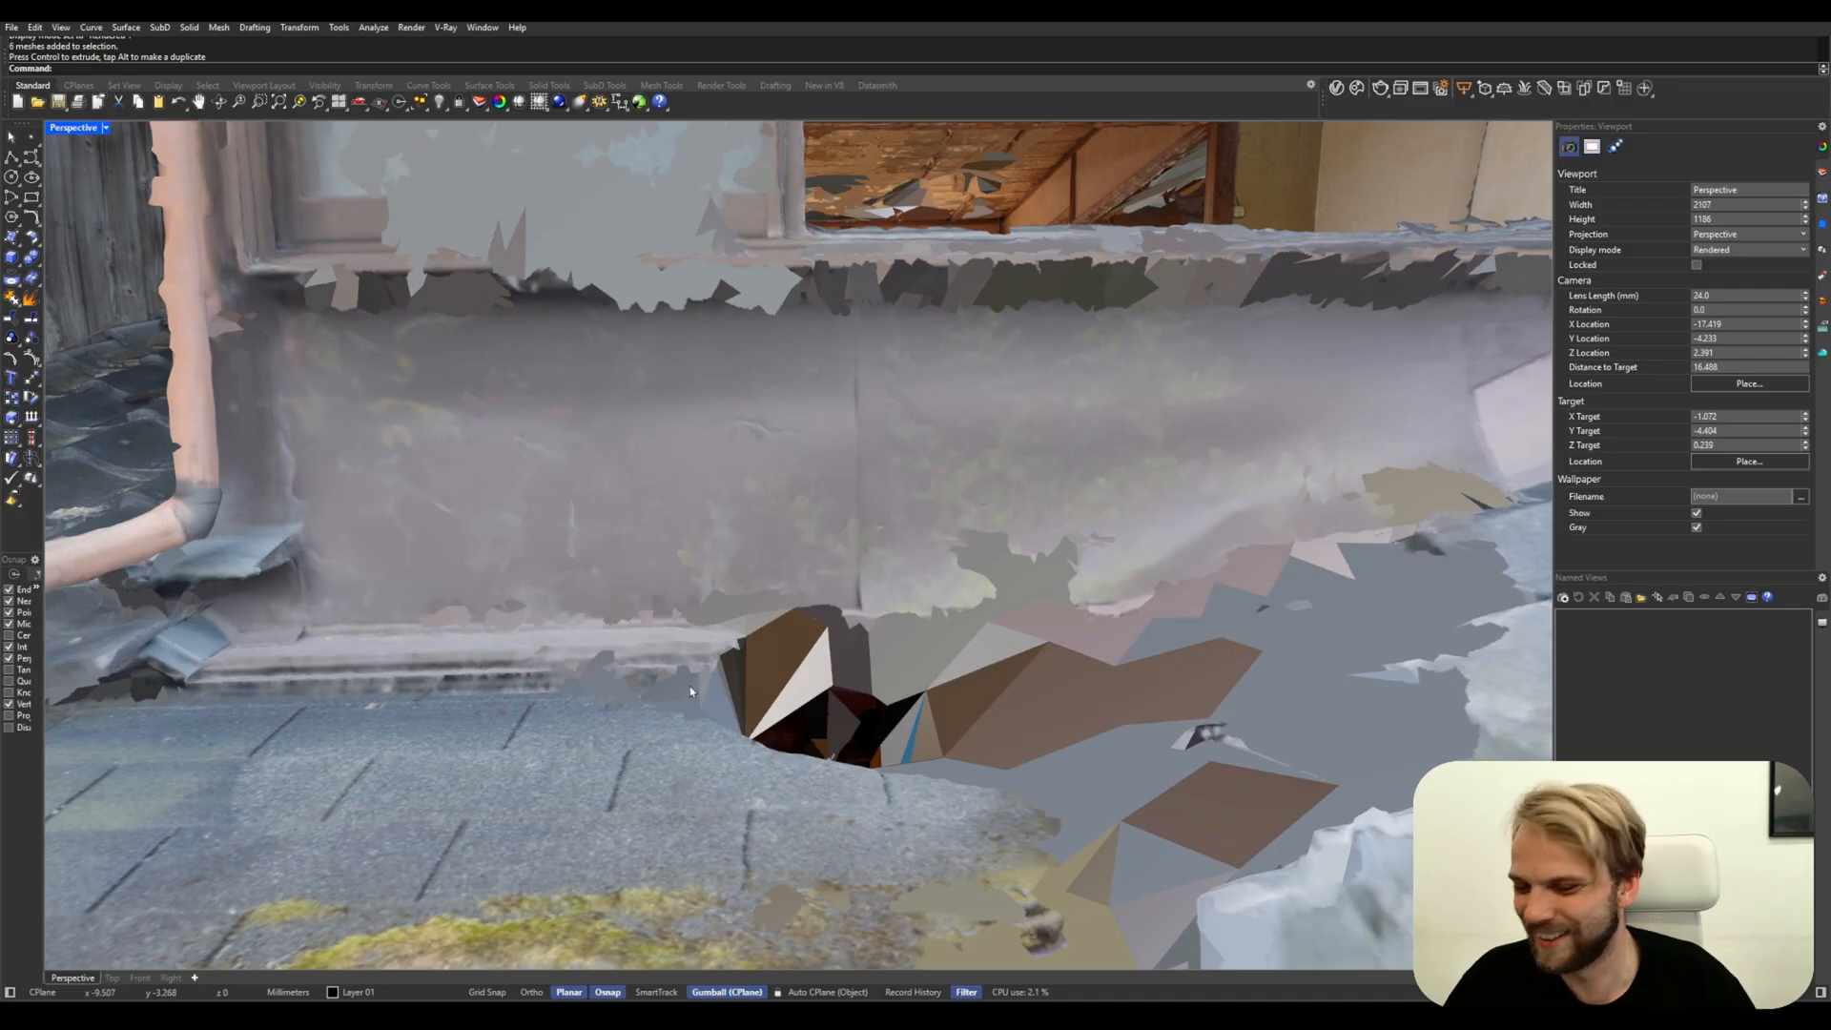
pyautogui.scroll(-8, 690, 684)
pyautogui.scroll(4, 853, 718)
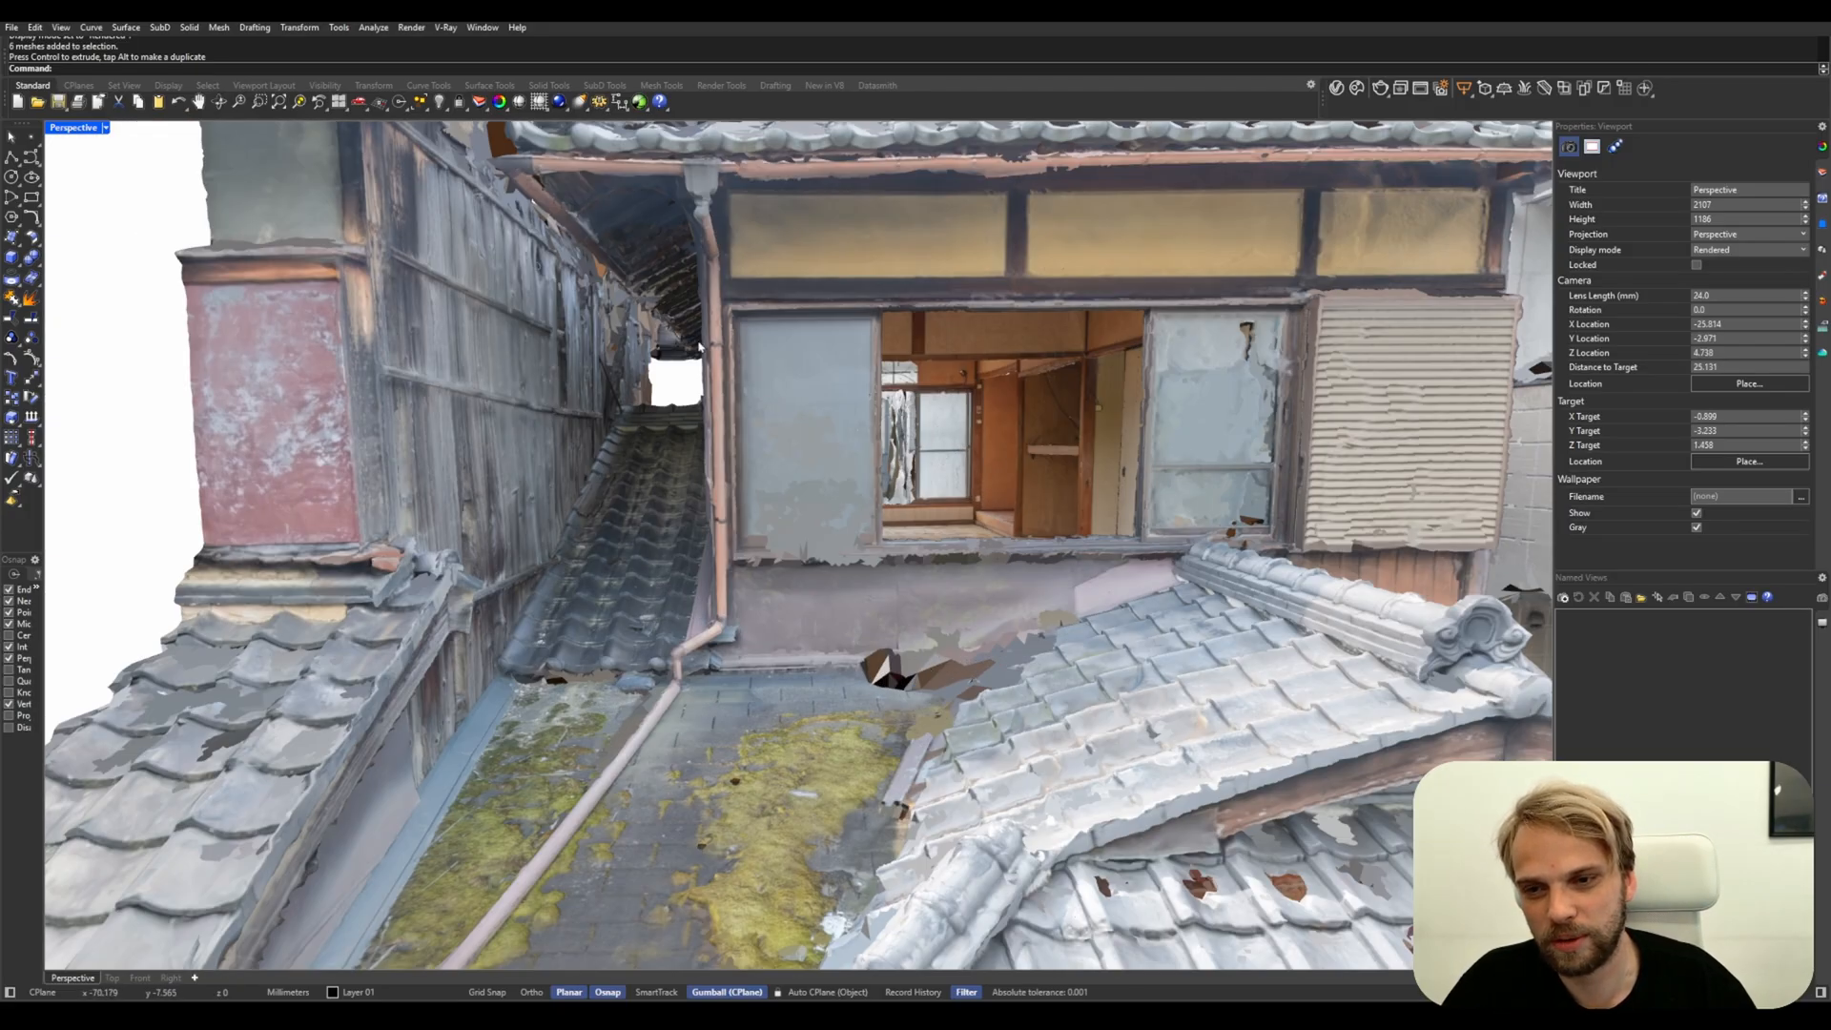
# Examine the building's full street facade, the boundary wall and the paved passage along its side
pyautogui.scroll(-5, 780, 671)
pyautogui.moveTo(668, 671); pyautogui.dragTo(747, 631, button='right')
pyautogui.scroll(3, 780, 671)
pyautogui.scroll(-5, 780, 671)
pyautogui.scroll(4, 877, 641)
pyautogui.scroll(-4, 372, 603)
pyautogui.scroll(2, 372, 603)
pyautogui.scroll(-4, 747, 631)
pyautogui.scroll(3, 747, 632)
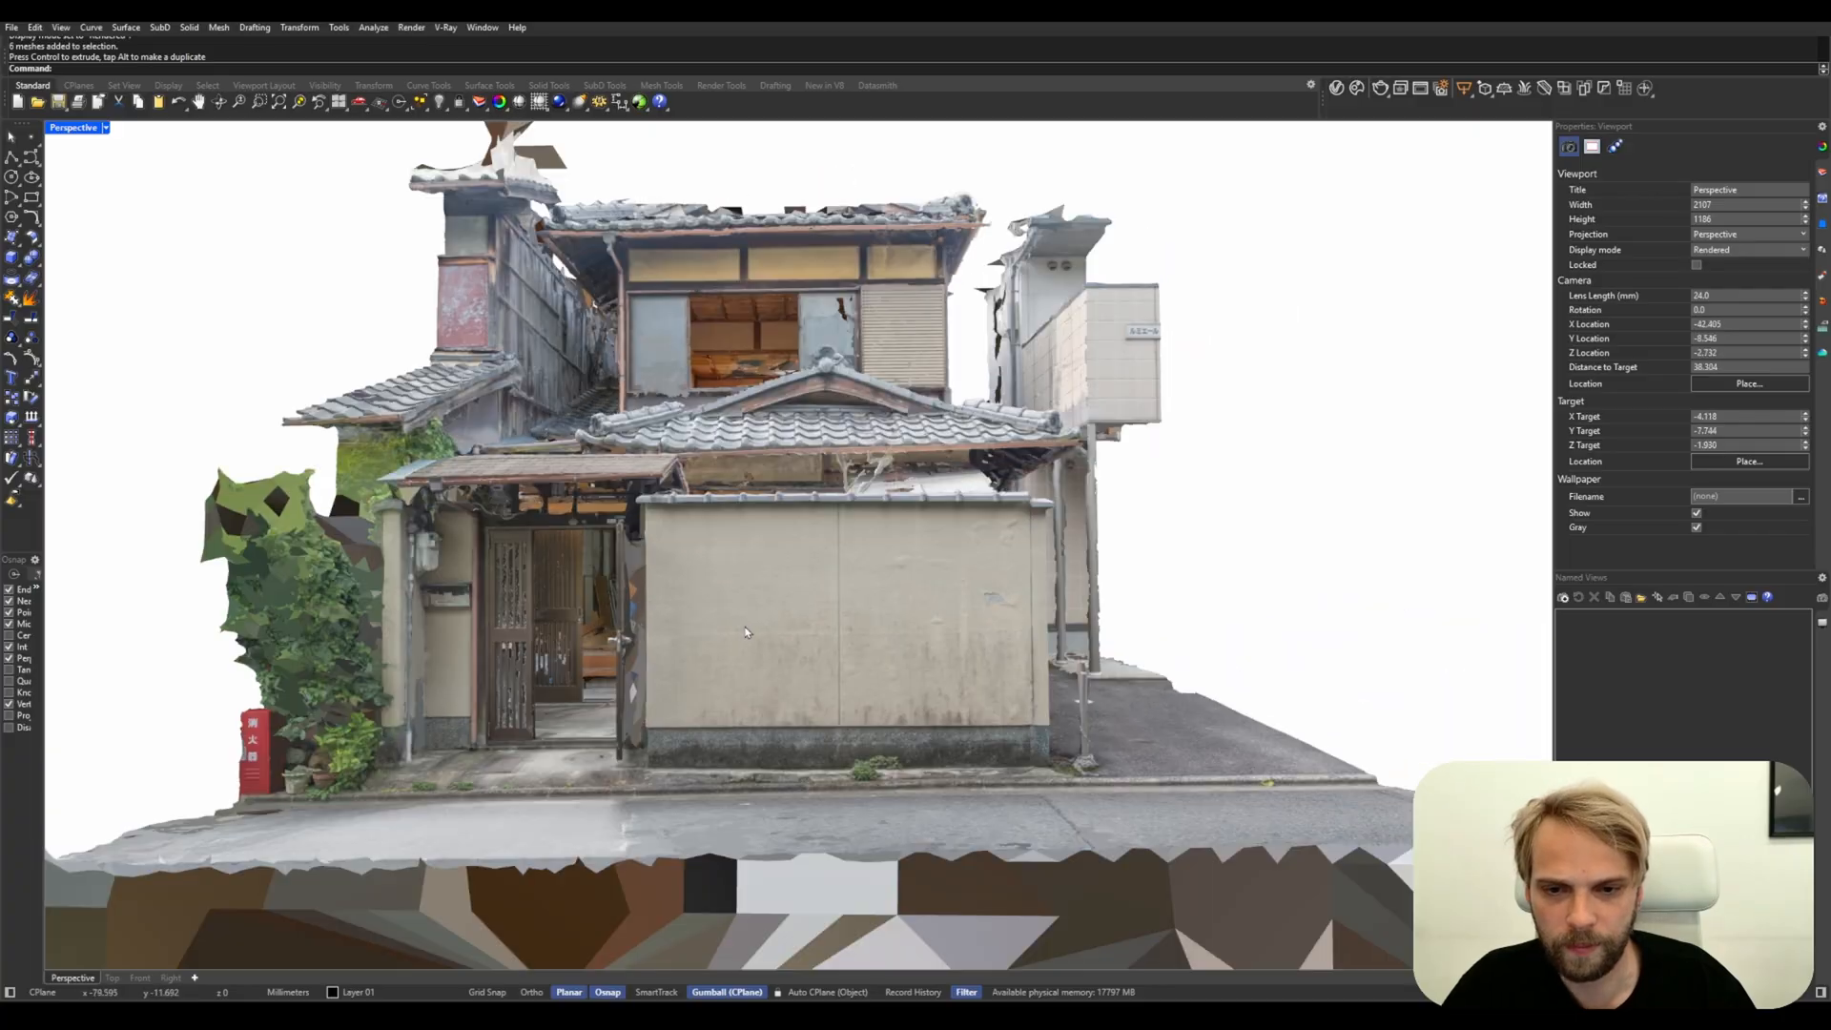
pyautogui.scroll(2, 843, 584)
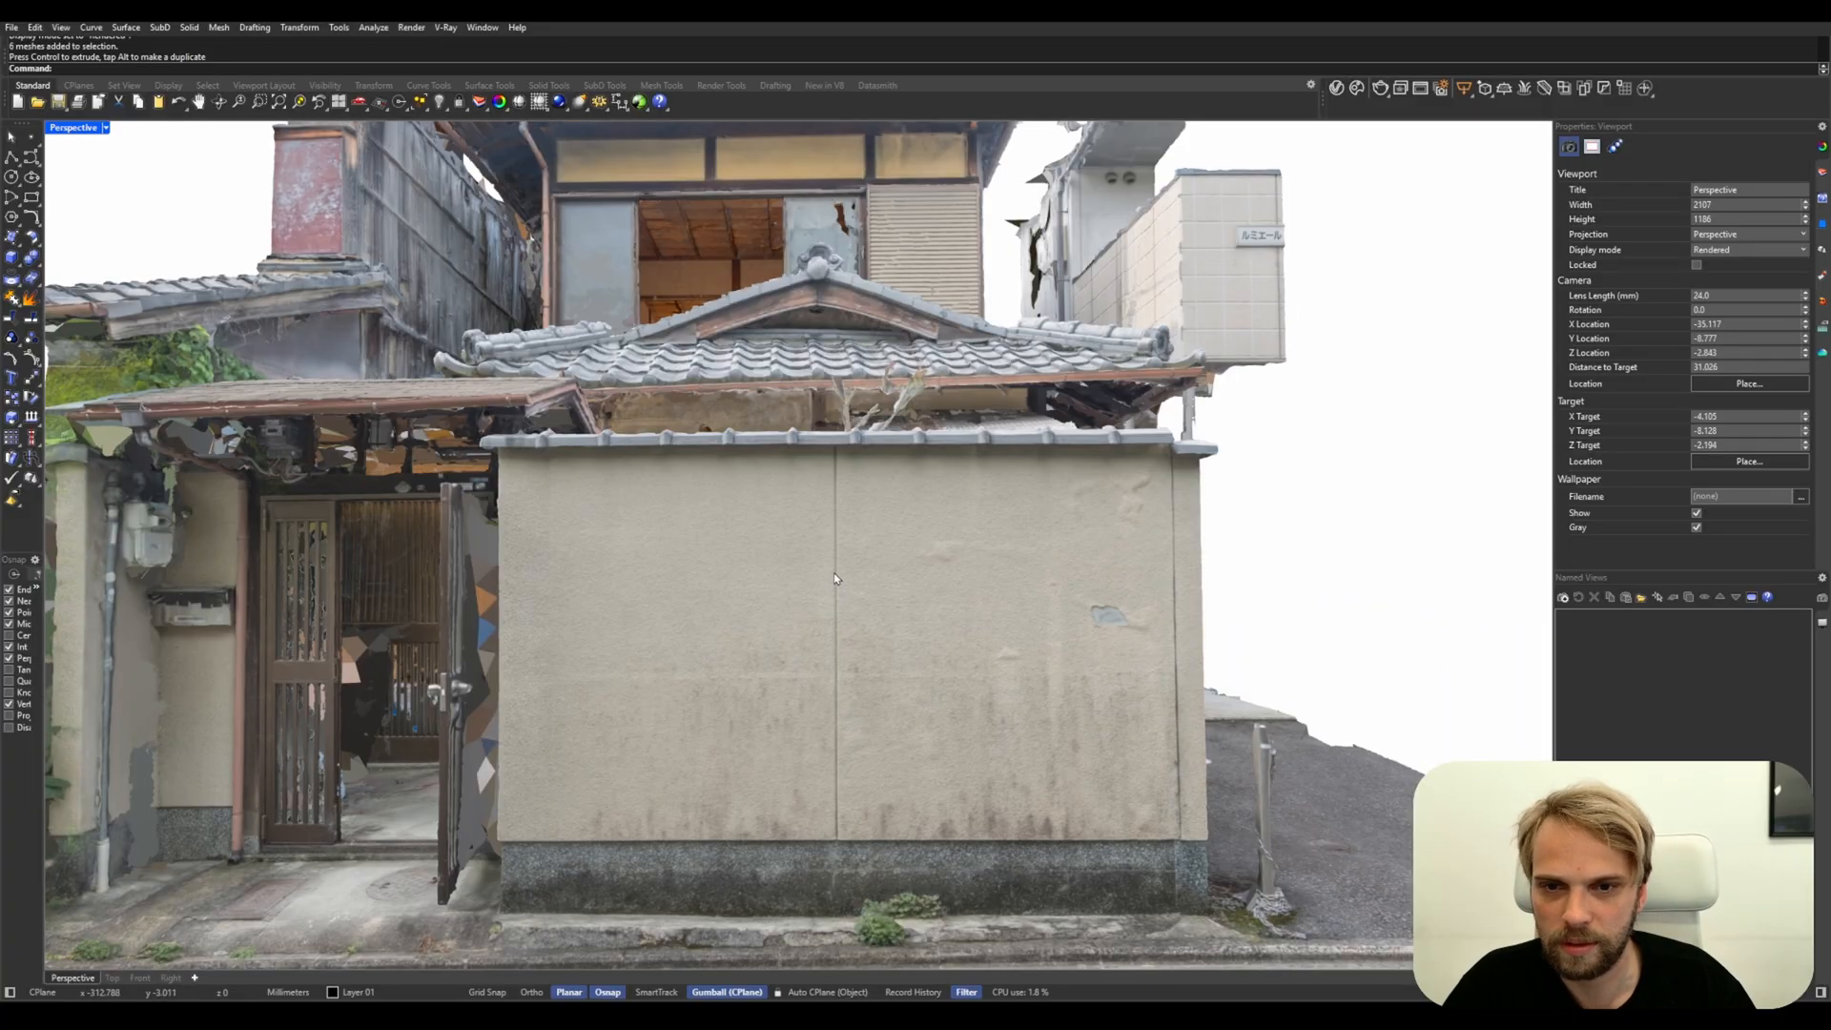
pyautogui.scroll(-2, 839, 570)
pyautogui.moveTo(838, 571); pyautogui.dragTo(874, 380, button='right')
pyautogui.scroll(2, 874, 380)
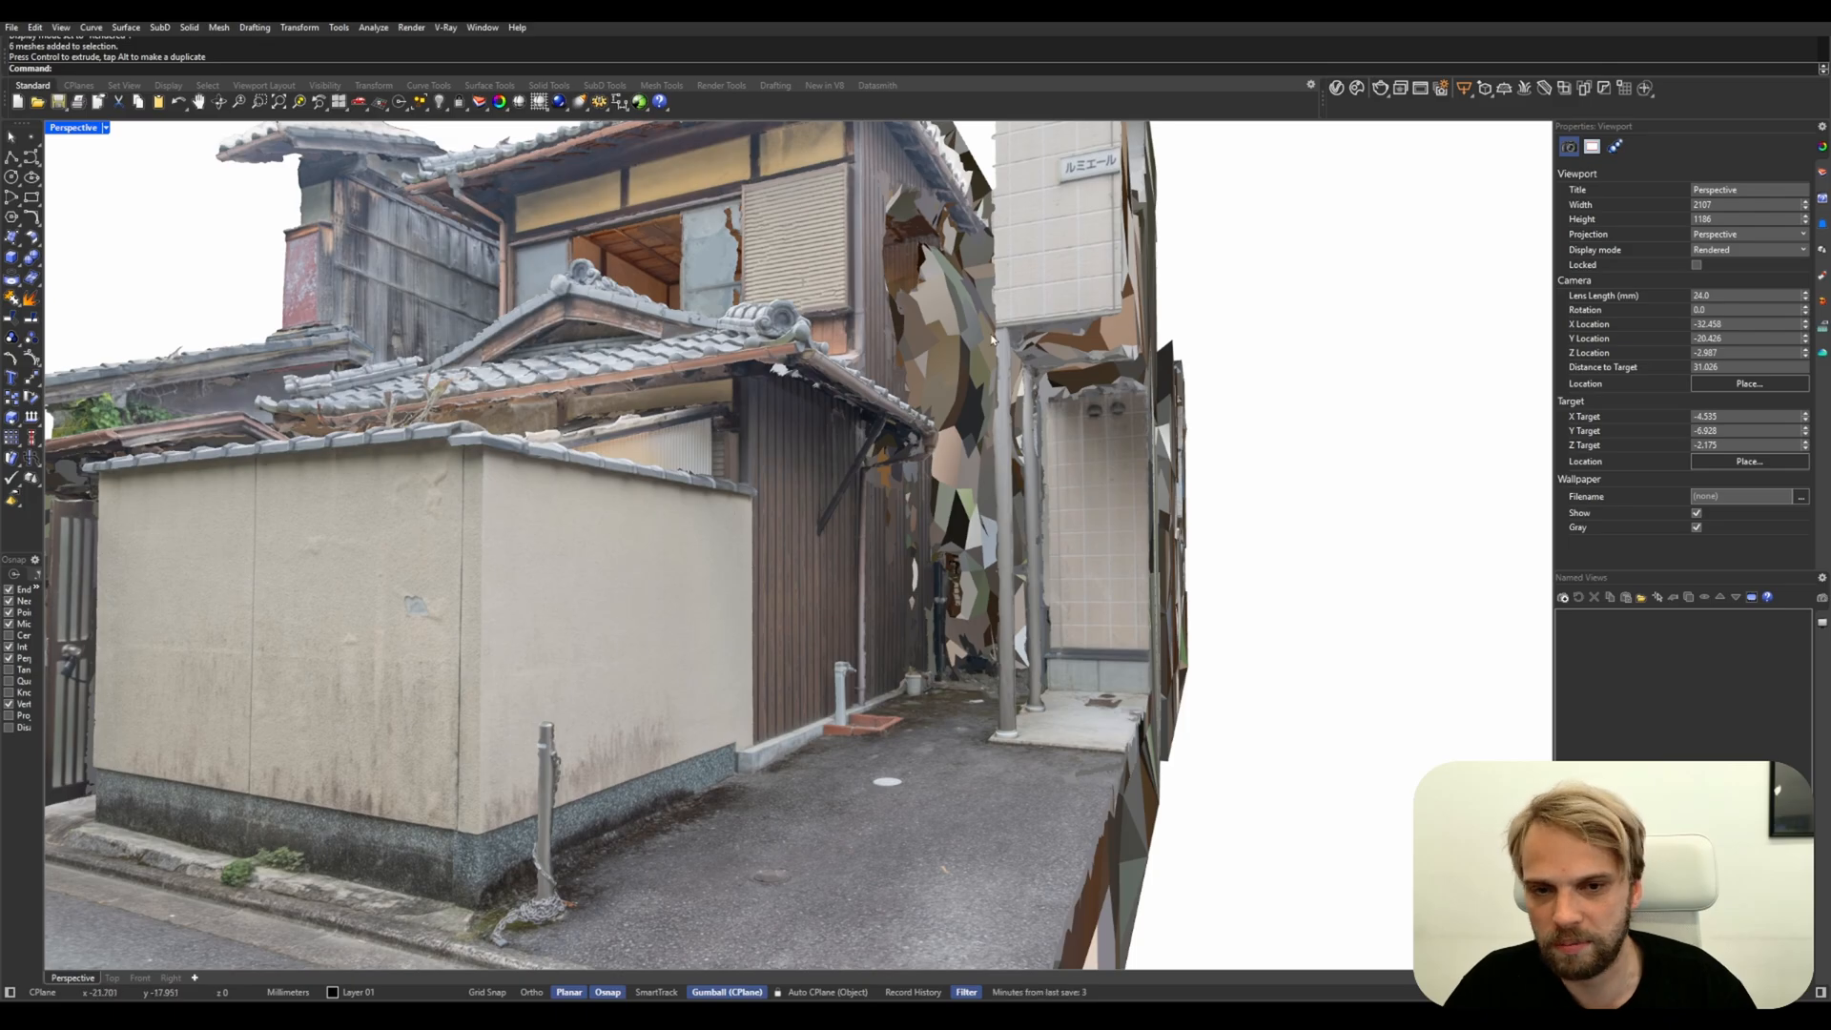
# Examine the front gate and the entrance interior, including the tiled wall, the wood-panelled partition and the narrow corridor beside it
pyautogui.moveTo(984, 342); pyautogui.dragTo(870, 418, button='right')
pyautogui.moveTo(552, 623); pyautogui.dragTo(860, 511, button='right')
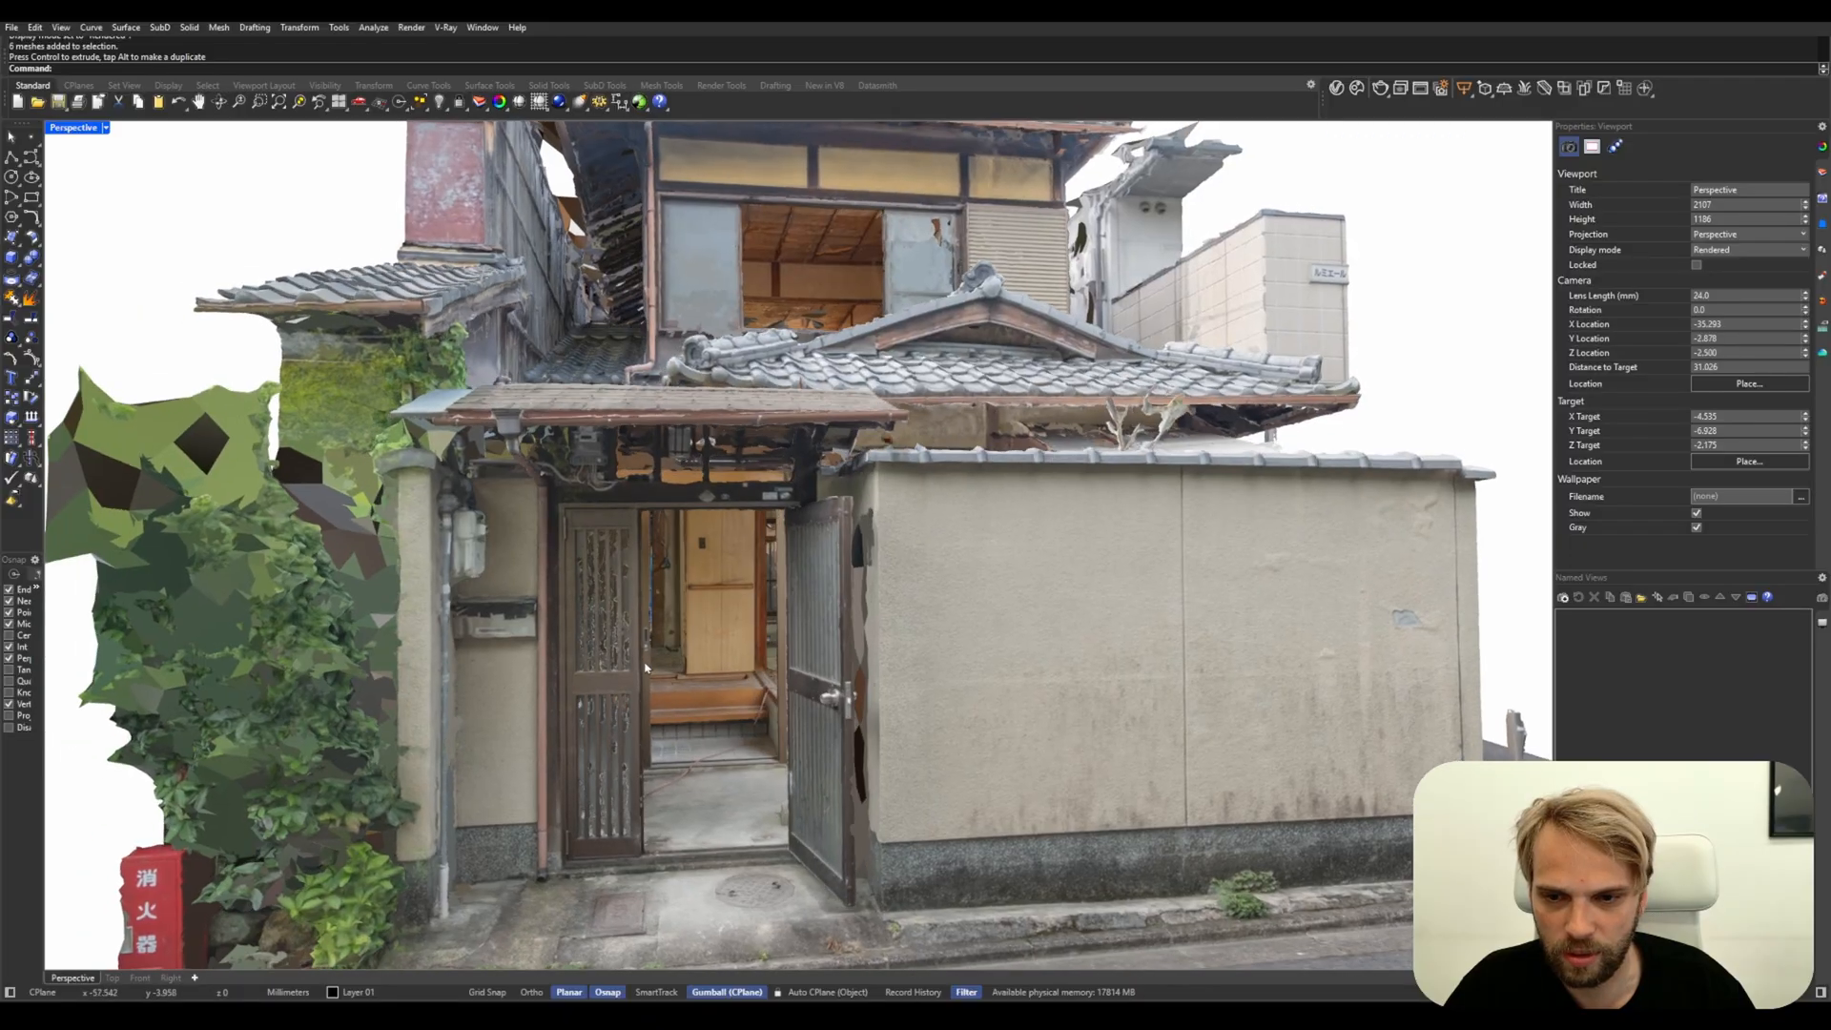
pyautogui.scroll(5, 825, 642)
pyautogui.scroll(5, 825, 642)
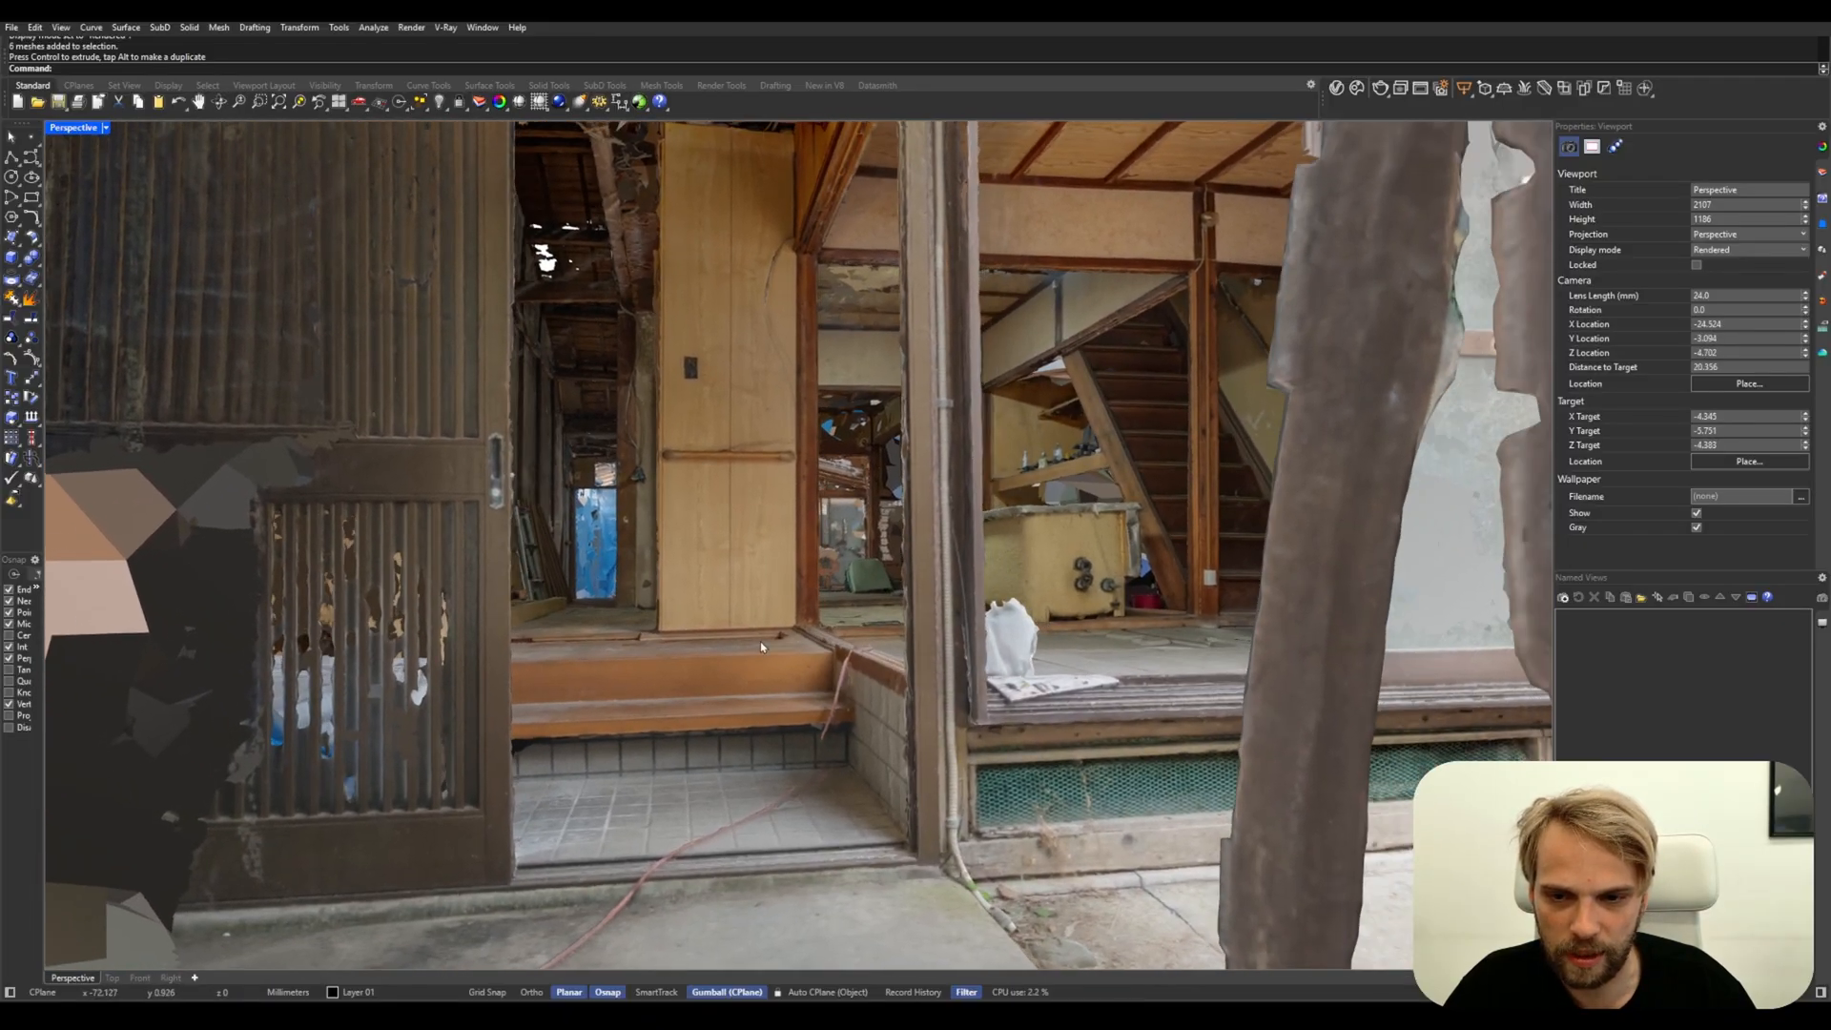
pyautogui.scroll(5, 588, 513)
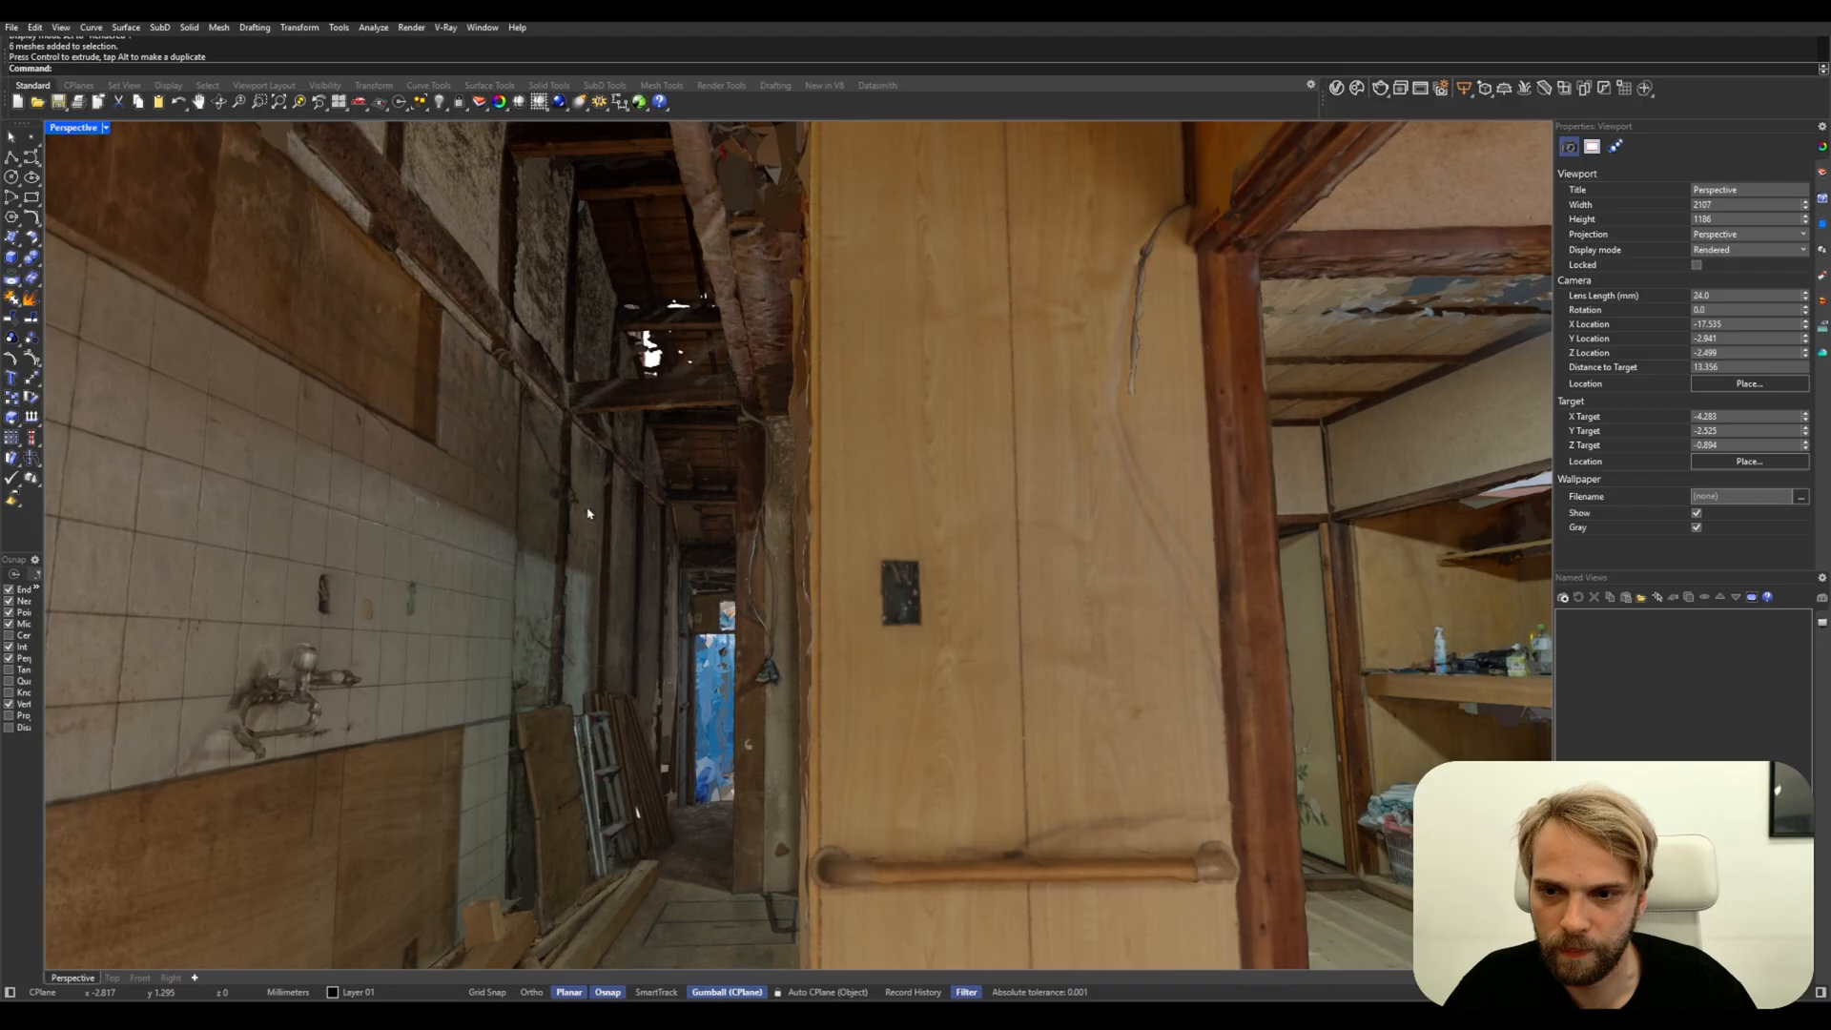
pyautogui.moveTo(587, 514); pyautogui.dragTo(490, 282, button='right')
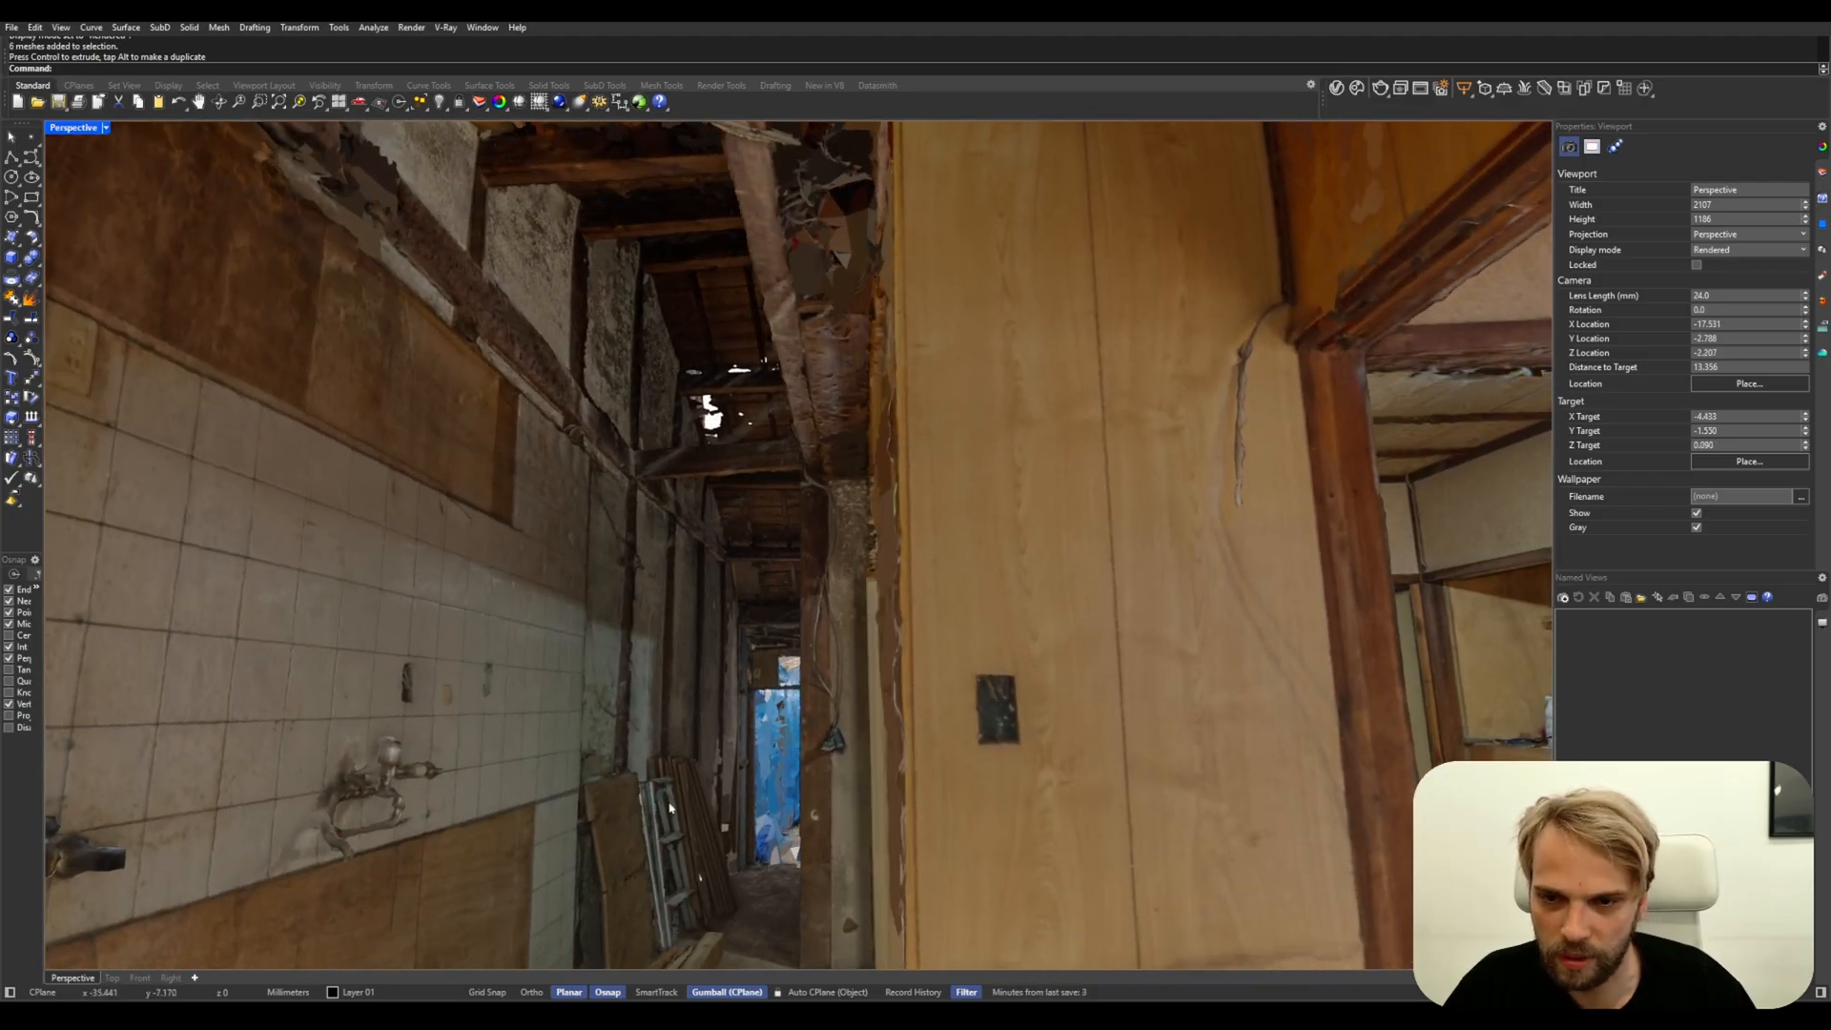
pyautogui.moveTo(697, 499)
pyautogui.mouseDown(button='right')
pyautogui.moveTo(725, 505)
pyautogui.moveTo(687, 491)
pyautogui.moveTo(701, 480)
pyautogui.moveTo(693, 502)
pyautogui.mouseUp(button='right')
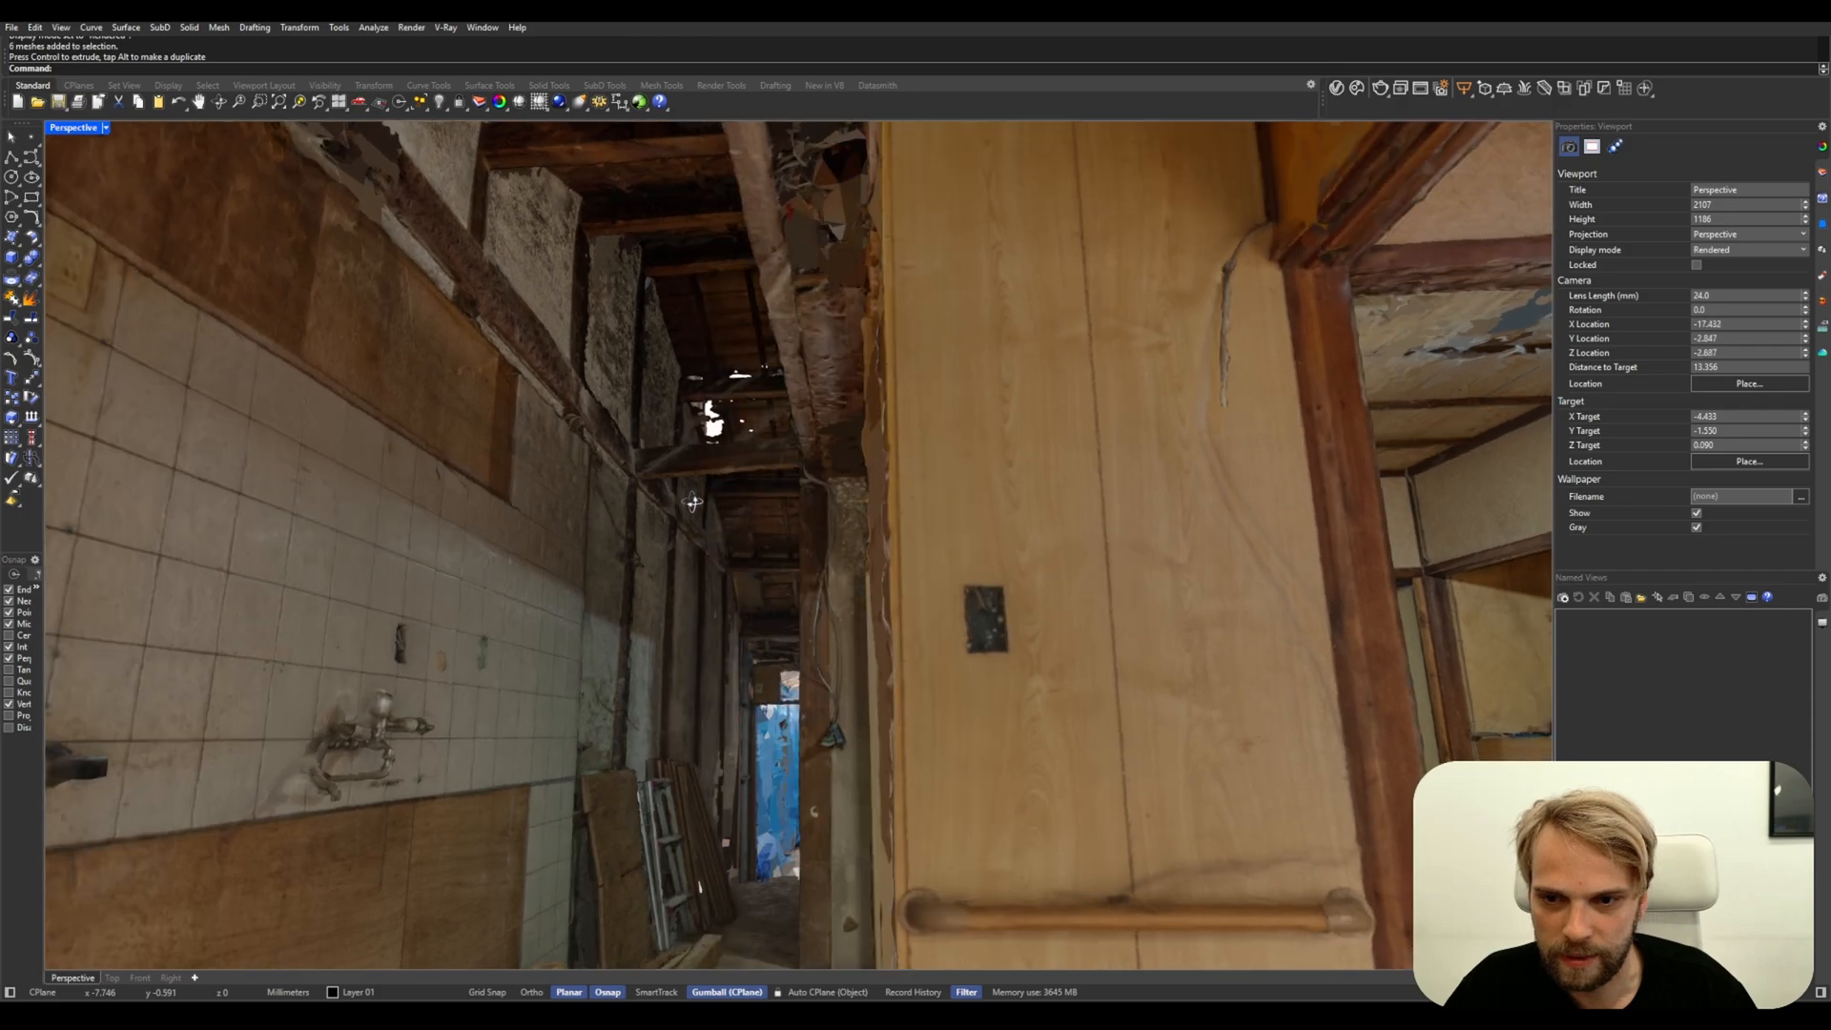
# Examine the ground-floor room with the bathtub and staircase, and the wooden-floored room behind it
pyautogui.scroll(-7, 598, 570)
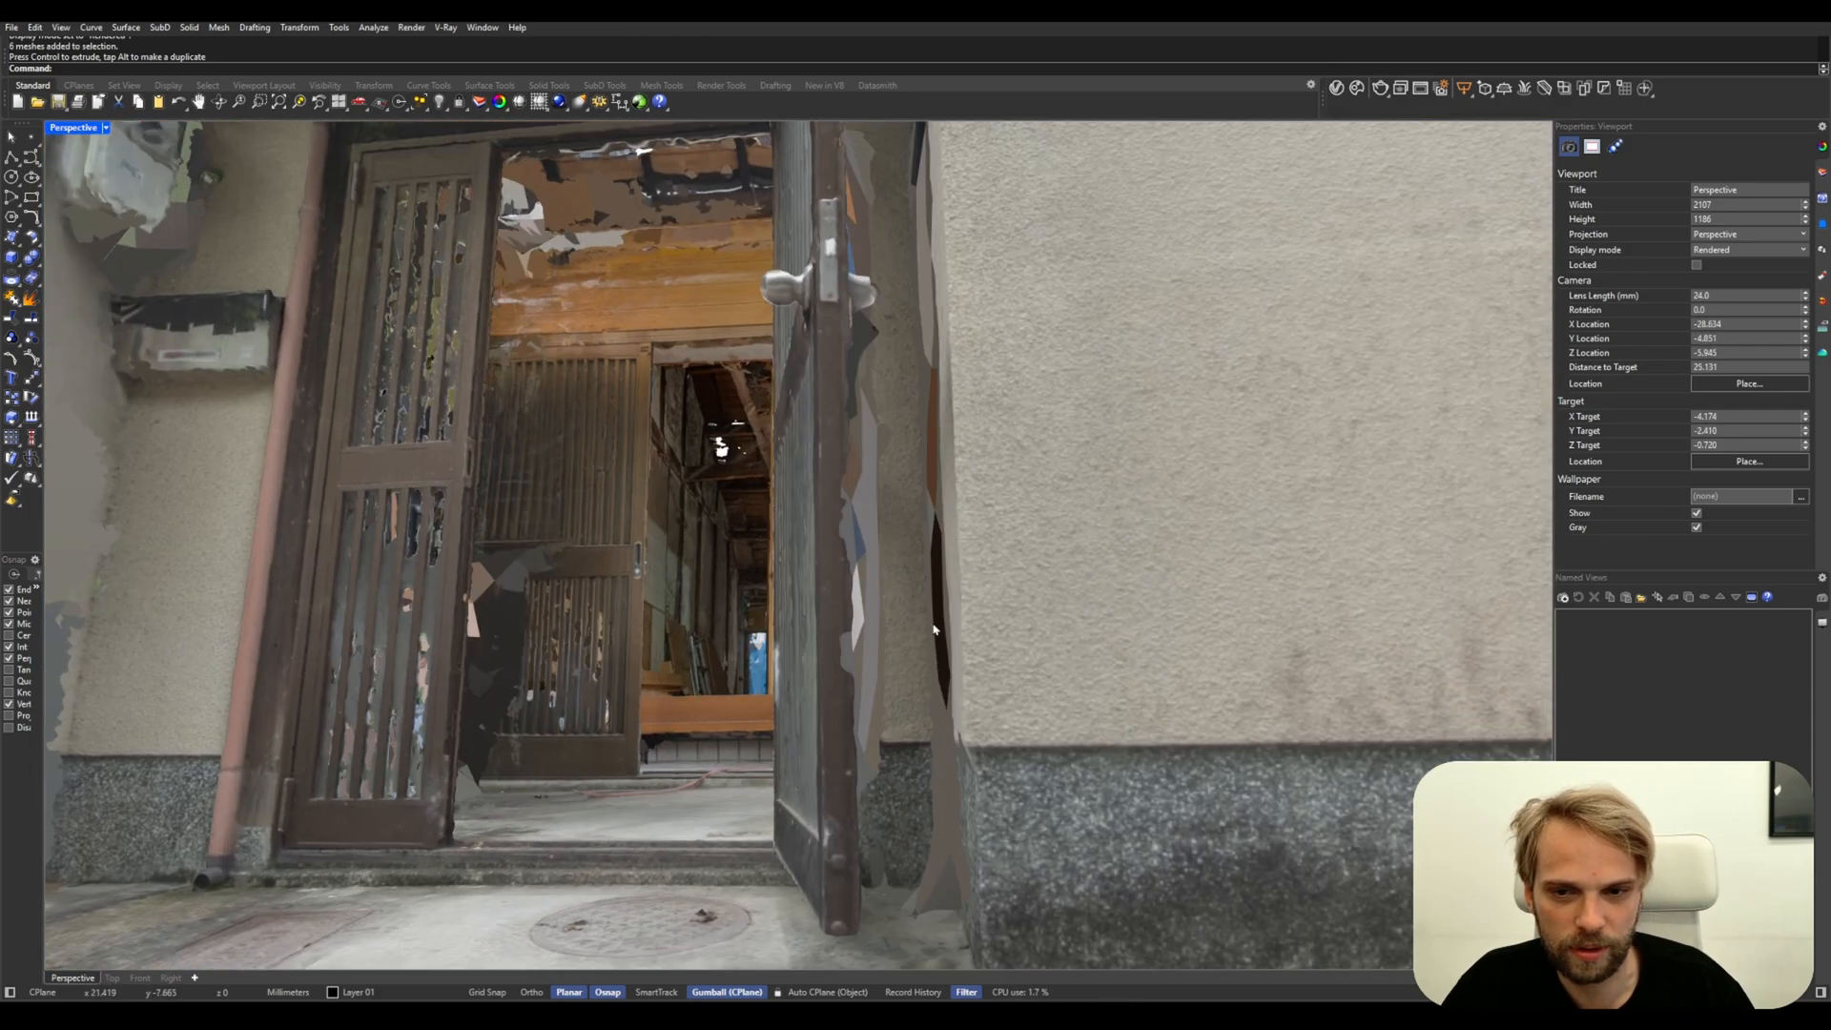
pyautogui.scroll(-1, 935, 630)
pyautogui.moveTo(935, 630); pyautogui.dragTo(1097, 701, button='right')
pyautogui.scroll(7, 1234, 740)
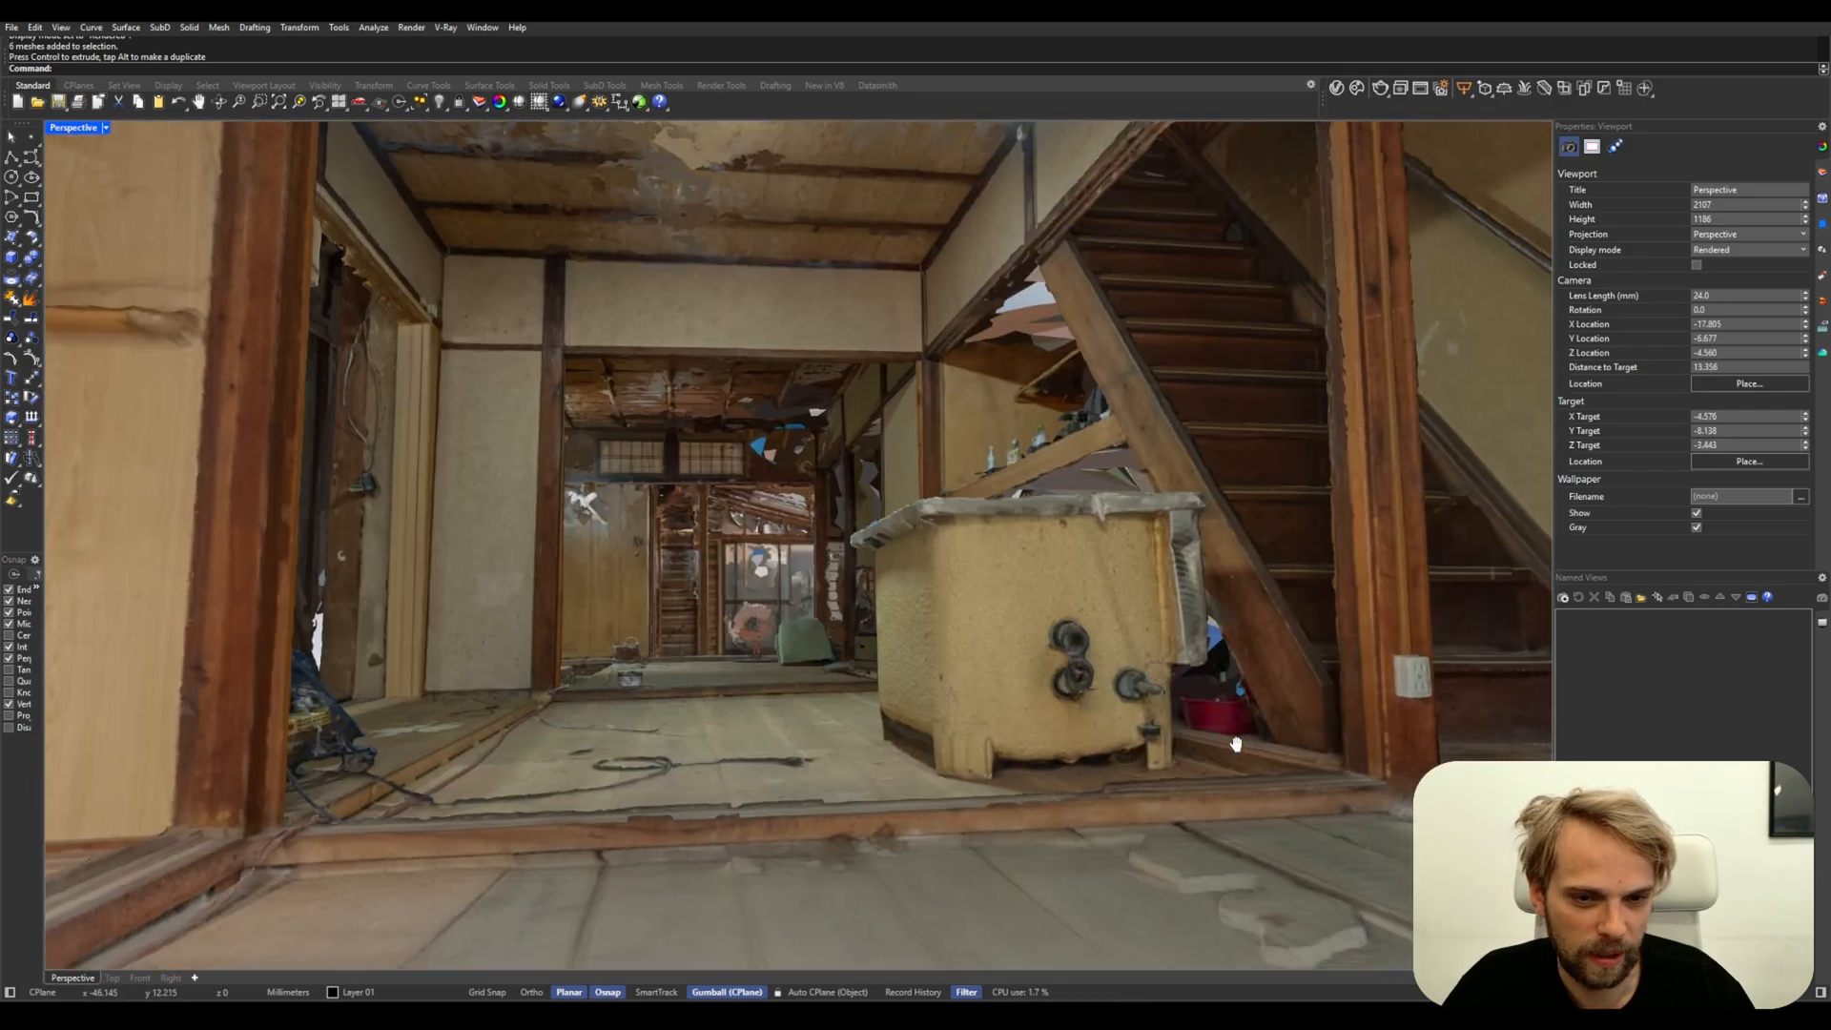
pyautogui.moveTo(846, 630); pyautogui.dragTo(928, 589, button='right')
pyautogui.scroll(2, 928, 589)
pyautogui.scroll(15, 928, 588)
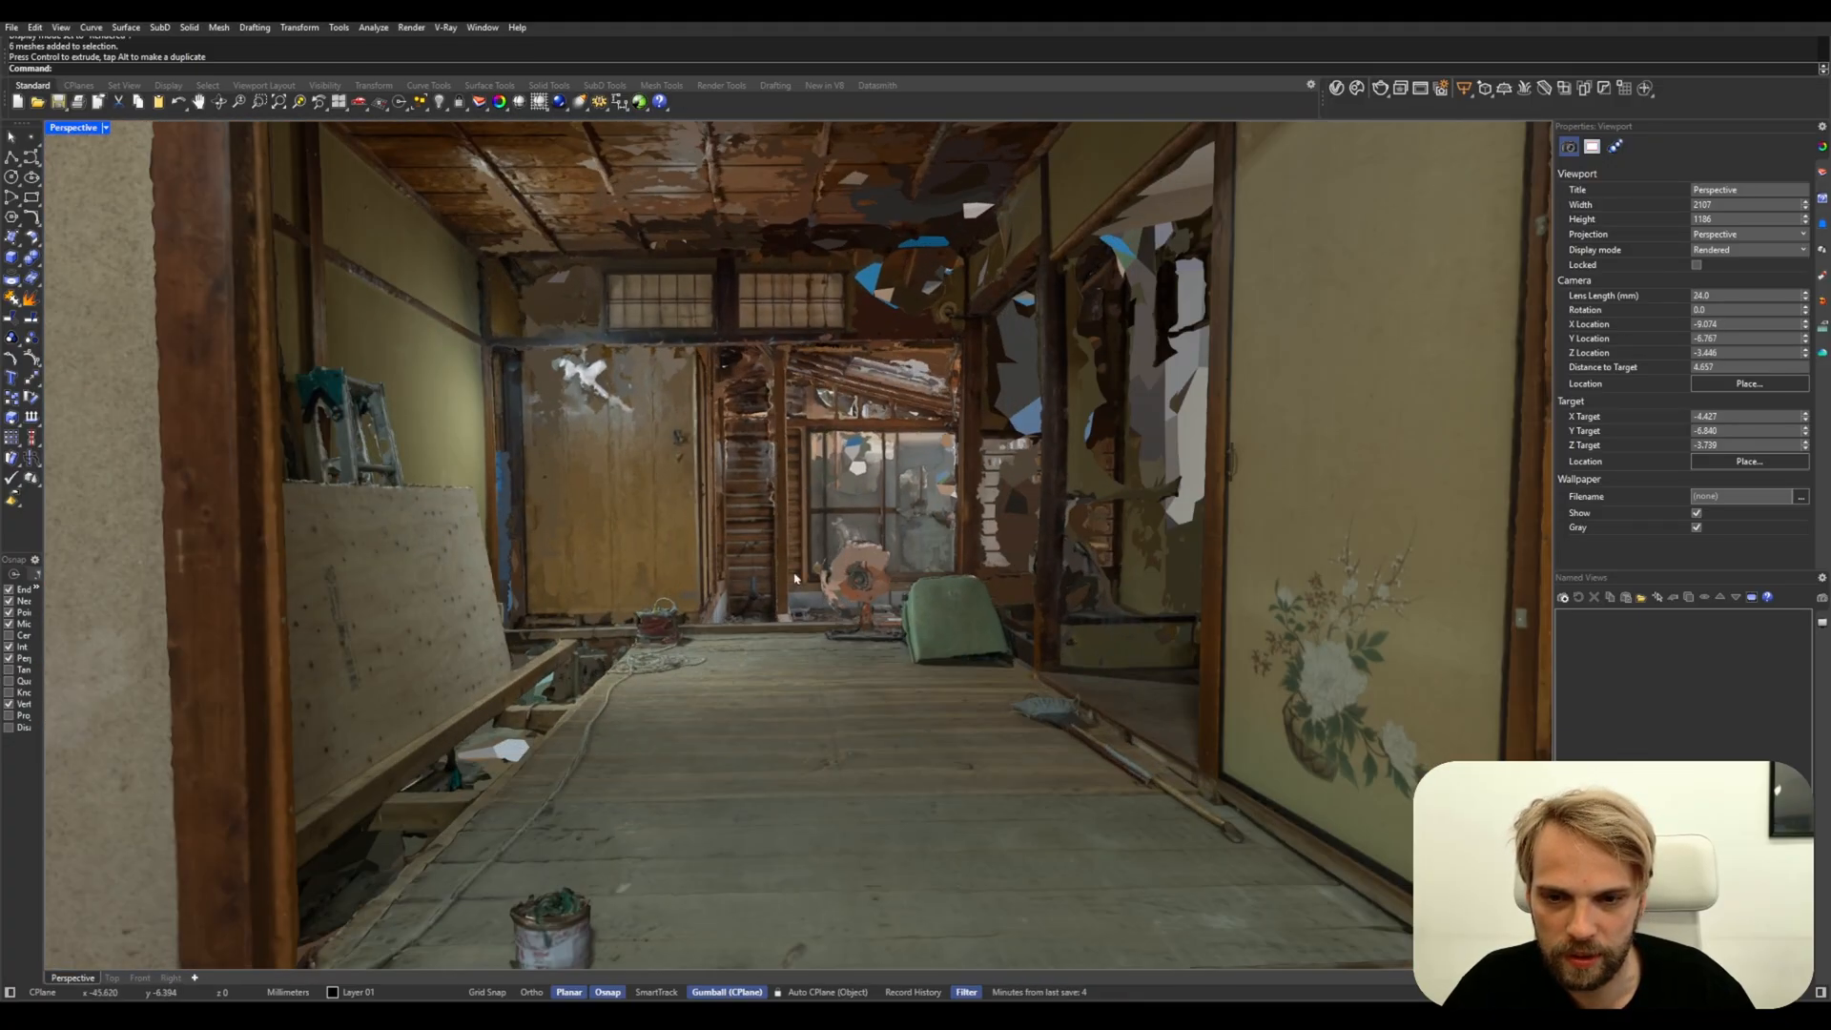